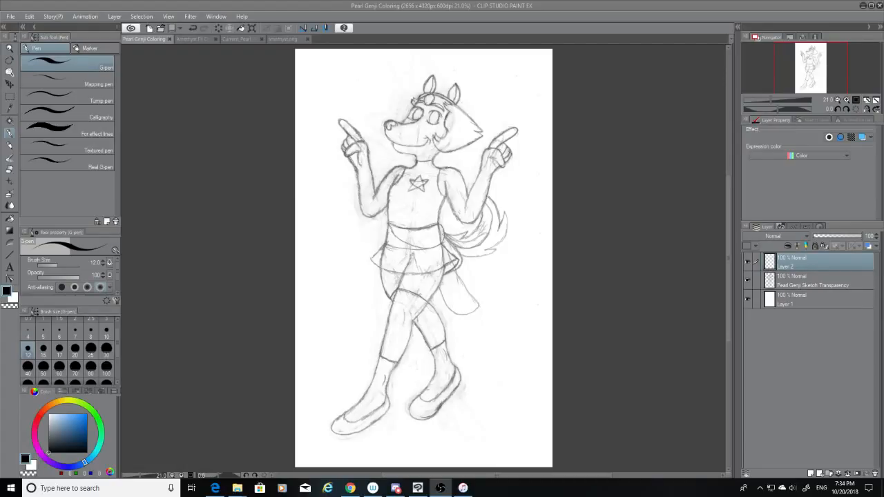
Examine the character's colours and design in the Current_Pearl_Request.png reference, and return to the Pearl Genji Coloring canvas.
click(243, 40)
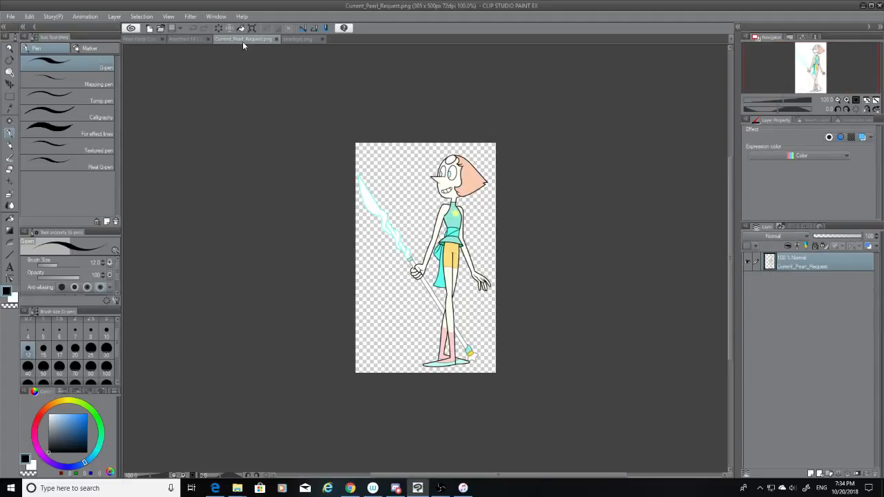
scroll(353, 203, up, 1)
scroll(617, 263, up, 2)
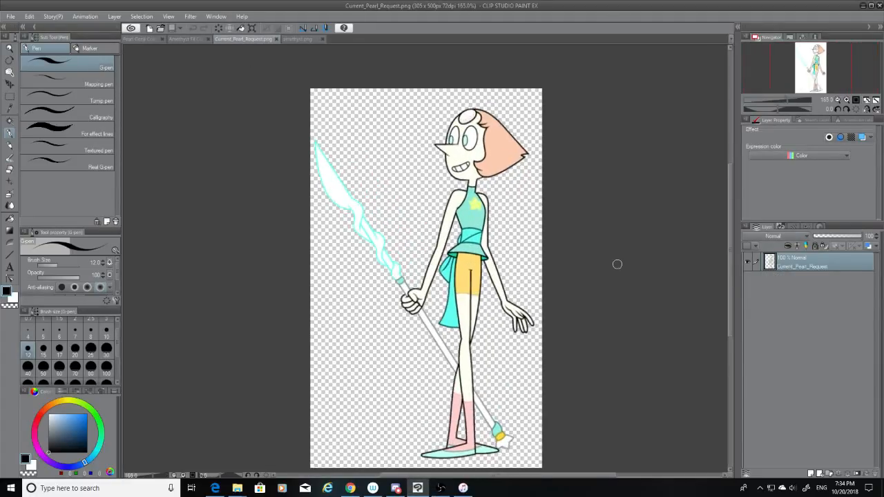
scroll(618, 264, down, 1)
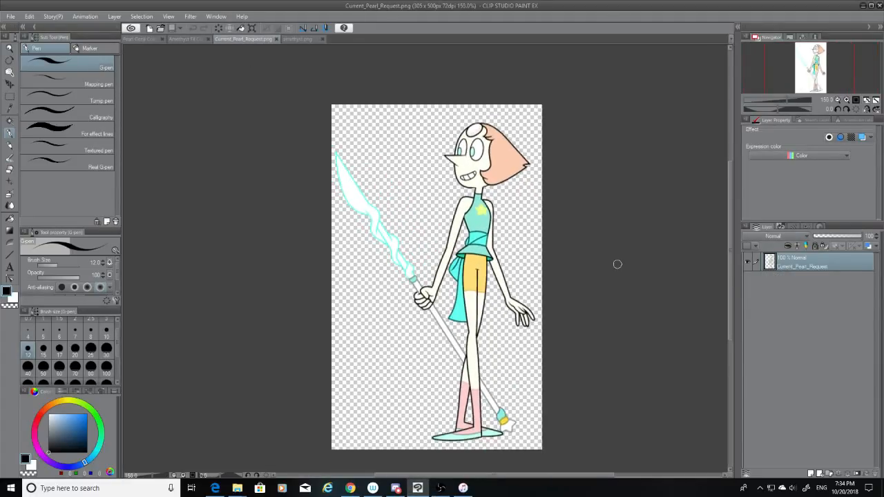
click(138, 39)
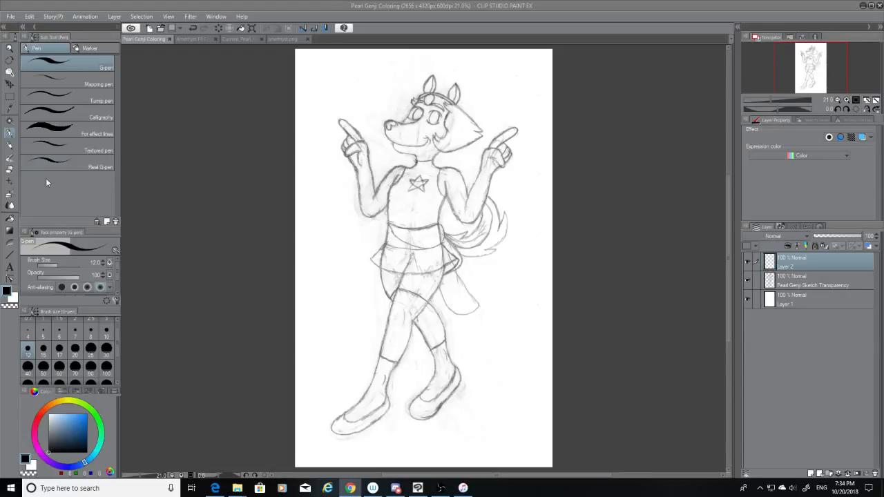
Ink both outer edges of the character's left ear on Layer 2 with the black G-pen at size 12.
scroll(430, 152, up, 10)
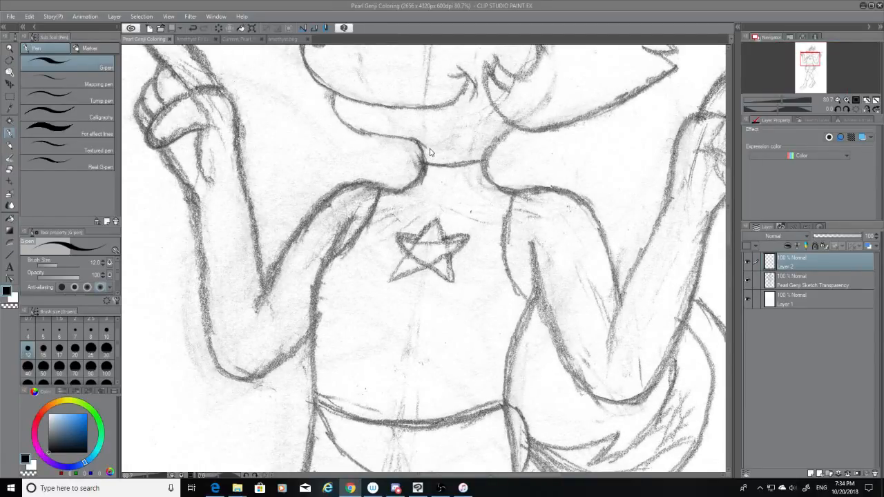
drag(730, 205, 728, 162)
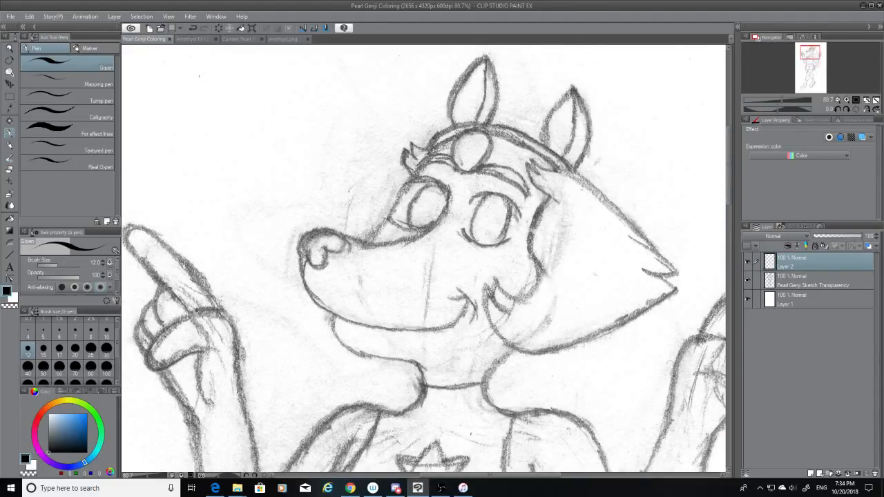
scroll(542, 86, up, 5)
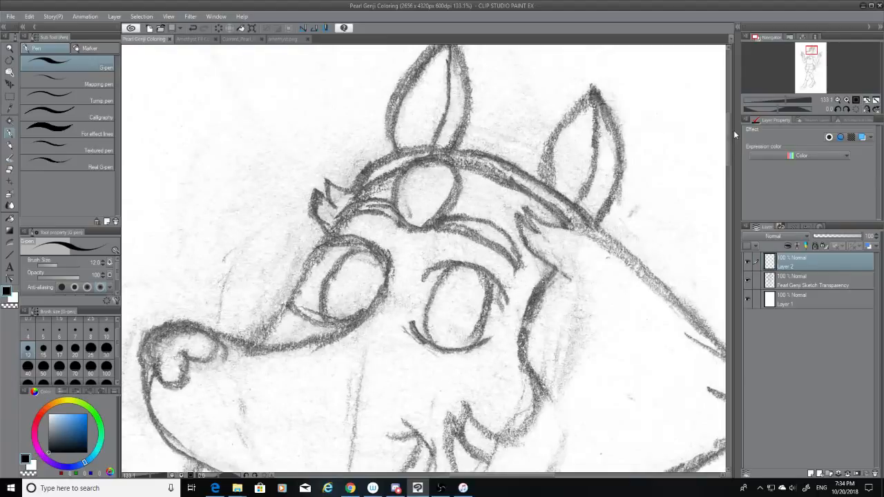
drag(729, 136, 729, 127)
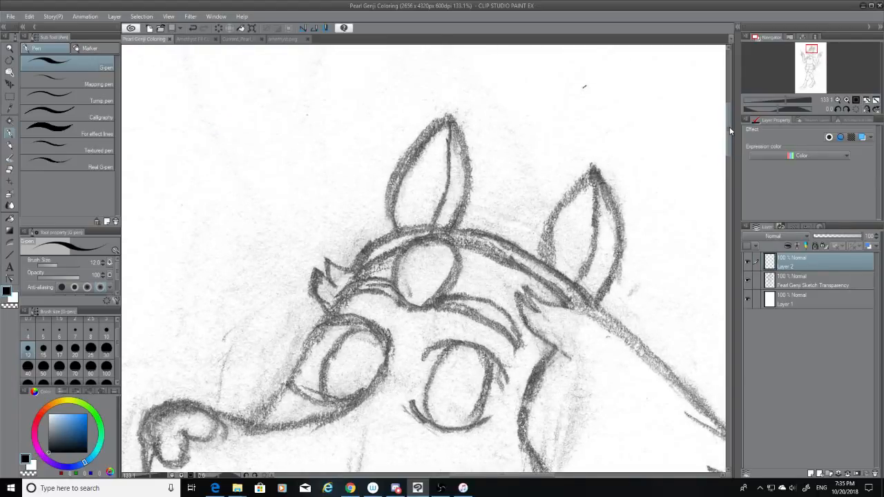
mouse_move(393, 226)
mouse_down()
mouse_move(390, 178)
mouse_move(484, 98)
mouse_move(475, 203)
mouse_up()
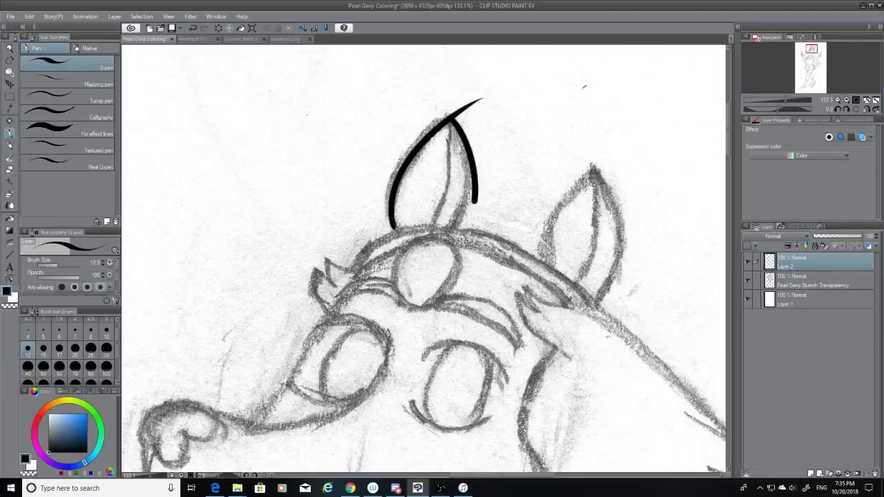
key(ctrl+z)
mouse_move(451, 119)
mouse_down()
mouse_move(458, 219)
mouse_move(451, 231)
mouse_up()
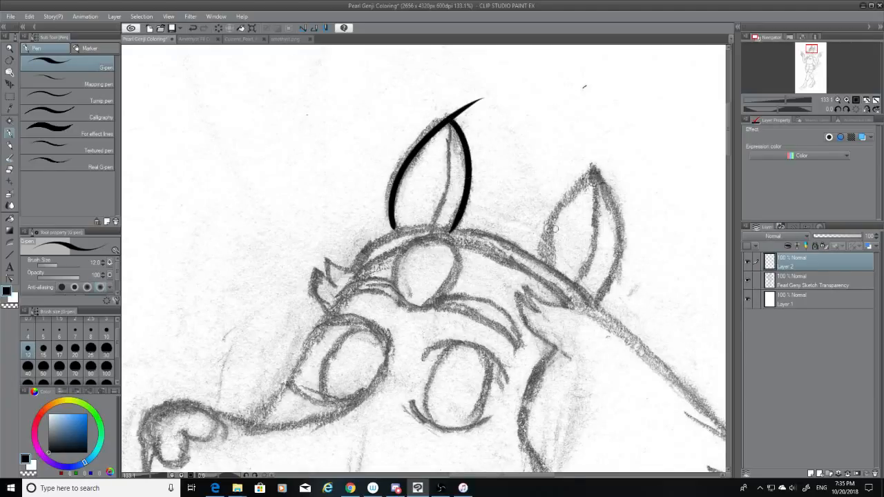
Ink the left edge of the right ear from its base up to the tip, redoing the stroke until it follows the sketch.
drag(544, 268, 599, 168)
key(ctrl+z)
mouse_move(544, 268)
mouse_down()
mouse_move(598, 169)
mouse_move(567, 212)
mouse_move(551, 292)
mouse_up()
key(ctrl+z)
key(ctrl+z)
mouse_move(596, 173)
mouse_down()
mouse_move(558, 235)
mouse_move(548, 277)
mouse_move(559, 197)
mouse_move(596, 168)
mouse_up()
key(ctrl+z)
key(ctrl+z)
drag(547, 267, 599, 172)
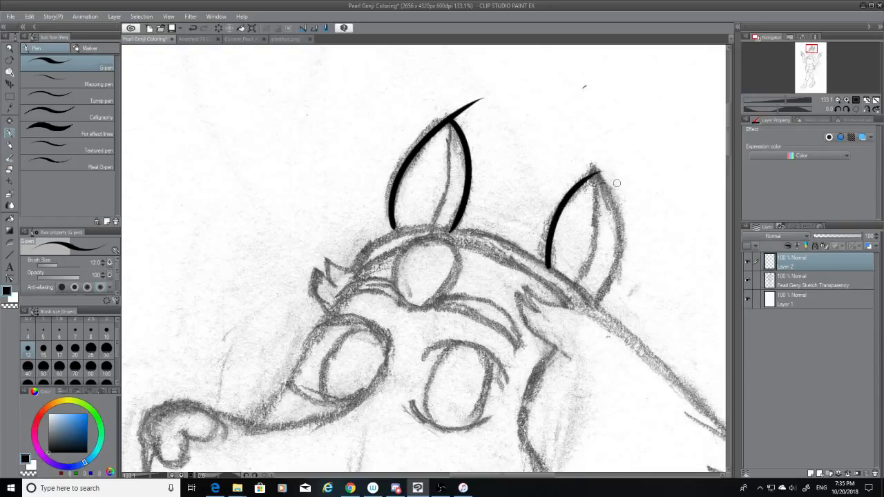
Erase the overshooting line ends at the tips of both ears with the Hard eraser at size 20.
click(10, 169)
click(75, 349)
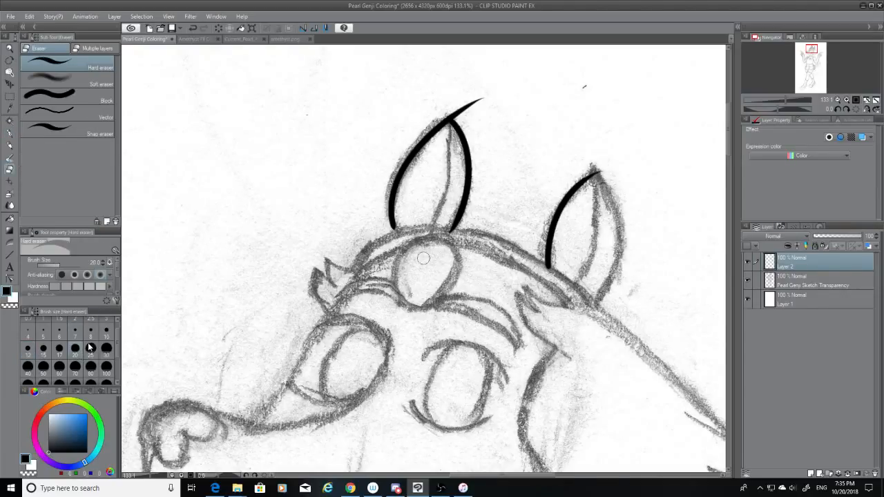
mouse_move(466, 118)
mouse_down()
mouse_move(453, 111)
mouse_move(470, 101)
mouse_move(458, 117)
mouse_up()
mouse_move(605, 170)
mouse_down()
mouse_move(592, 154)
mouse_move(598, 175)
mouse_move(590, 184)
mouse_up()
Ink the right edge of the right ear with the G-pen, from the tip down to the head, redoing it until it fits the sketch.
click(9, 133)
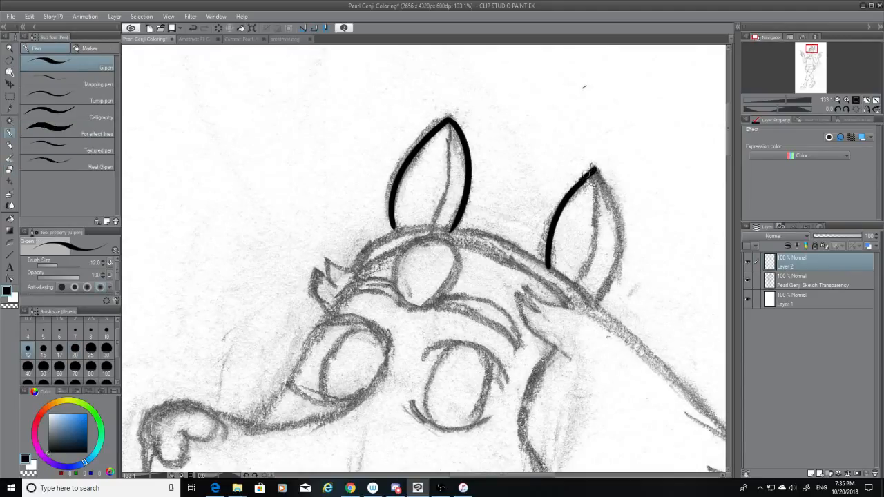
key(ctrl+z)
mouse_move(585, 181)
mouse_down()
mouse_move(595, 168)
mouse_move(619, 284)
mouse_up()
key(ctrl+z)
key(ctrl+z)
key(ctrl+z)
mouse_move(596, 173)
mouse_down()
mouse_move(615, 257)
mouse_move(581, 307)
mouse_up()
key(ctrl+z)
drag(595, 171, 594, 317)
key(ctrl+z)
key(ctrl+z)
mouse_move(578, 187)
mouse_down()
mouse_move(601, 163)
mouse_move(584, 181)
mouse_move(596, 168)
mouse_move(603, 292)
mouse_up()
key(ctrl+z)
key(ctrl+z)
key(ctrl+z)
key(ctrl+z)
key(ctrl+z)
key(ctrl+z)
mouse_move(598, 169)
mouse_down()
mouse_move(628, 256)
mouse_move(630, 324)
mouse_move(608, 184)
mouse_move(600, 298)
mouse_up()
key(ctrl+z)
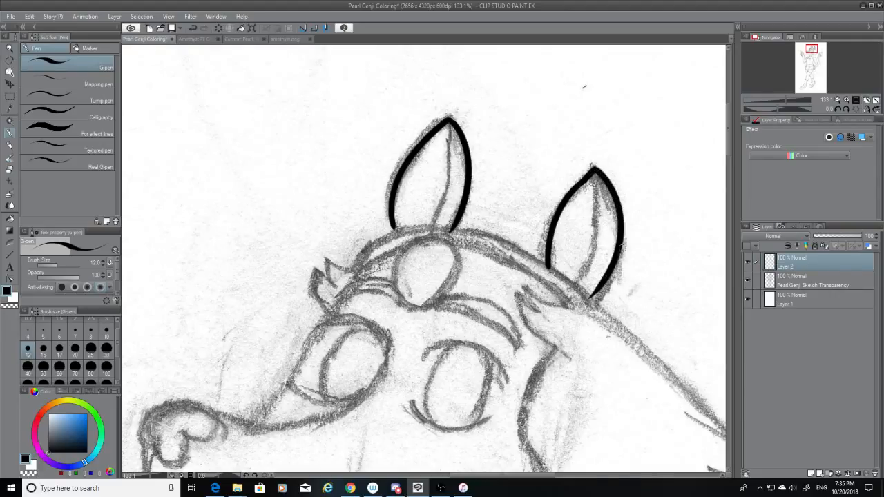
key(ctrl+z)
drag(596, 169, 598, 299)
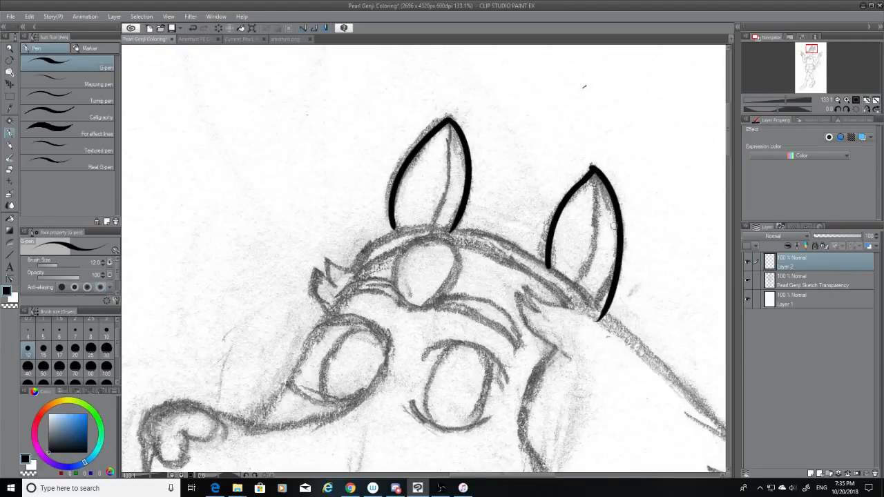
key(ctrl+z)
drag(597, 170, 594, 298)
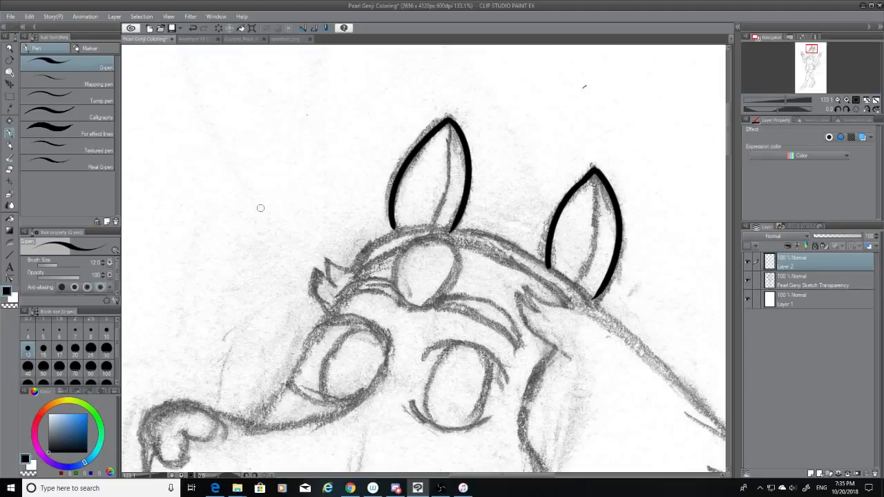
Erase the lower end of the right ear's outer edge and redraw it with the G-pen down to the head line.
click(10, 170)
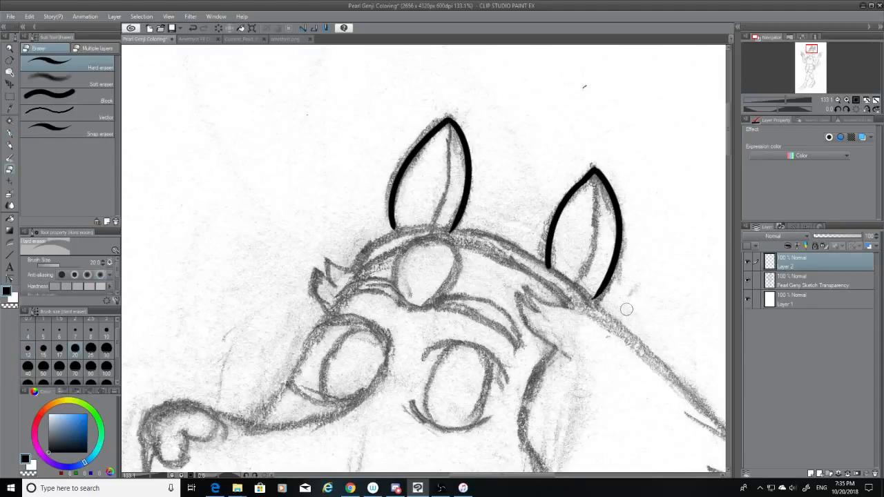
mouse_move(623, 320)
mouse_down()
mouse_move(598, 298)
mouse_move(599, 284)
mouse_up()
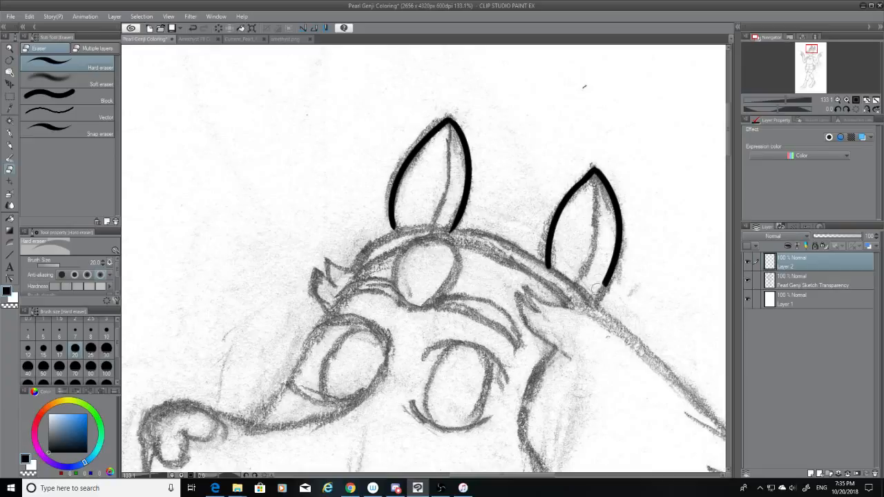
click(10, 133)
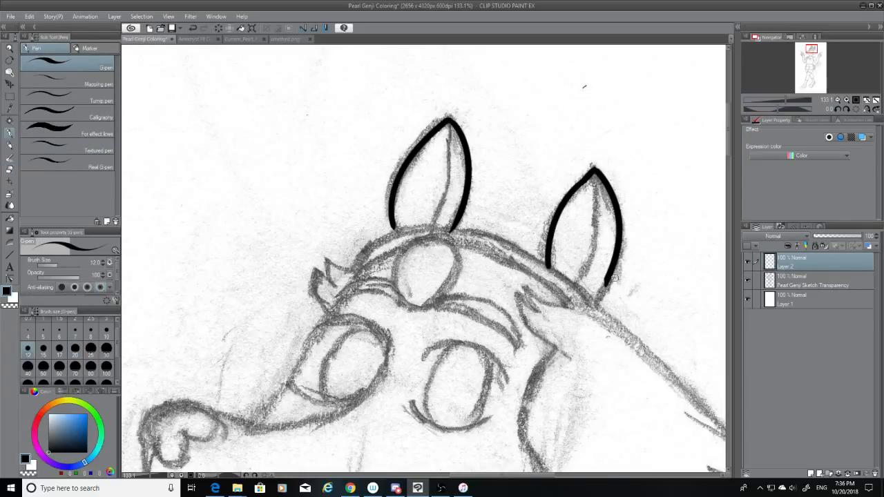
key(ctrl+z)
drag(607, 284, 594, 303)
key(ctrl+z)
key(ctrl+z)
key(ctrl+z)
key(ctrl+z)
key(ctrl+z)
Ink the inner fold line of the right ear and erase the part that runs past the head line.
drag(593, 172, 568, 286)
key(ctrl+z)
drag(592, 173, 568, 312)
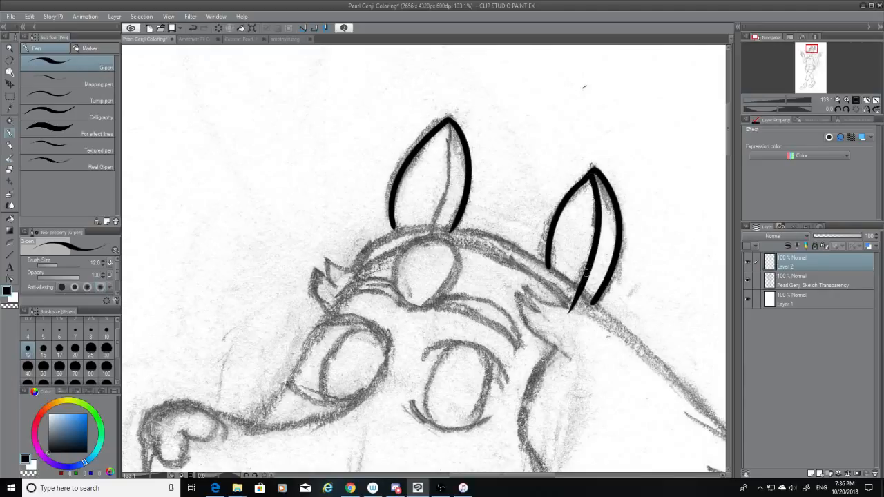
click(9, 170)
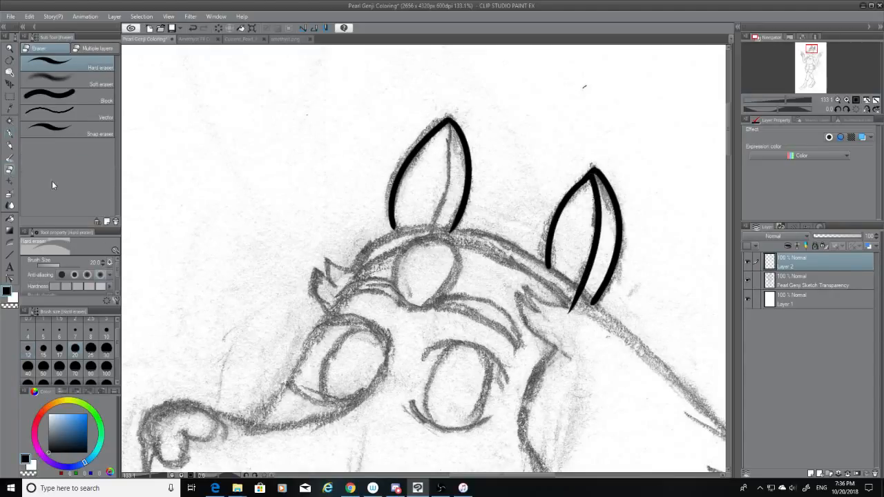
mouse_move(570, 309)
mouse_down()
mouse_move(578, 293)
mouse_move(589, 311)
mouse_up()
Ink the inner fold line of the left ear with the G-pen and trim its lower end with the Hard eraser.
click(10, 132)
mouse_move(450, 123)
mouse_down()
mouse_move(453, 177)
mouse_move(435, 232)
mouse_move(453, 162)
mouse_move(424, 232)
mouse_up()
key(ctrl+z)
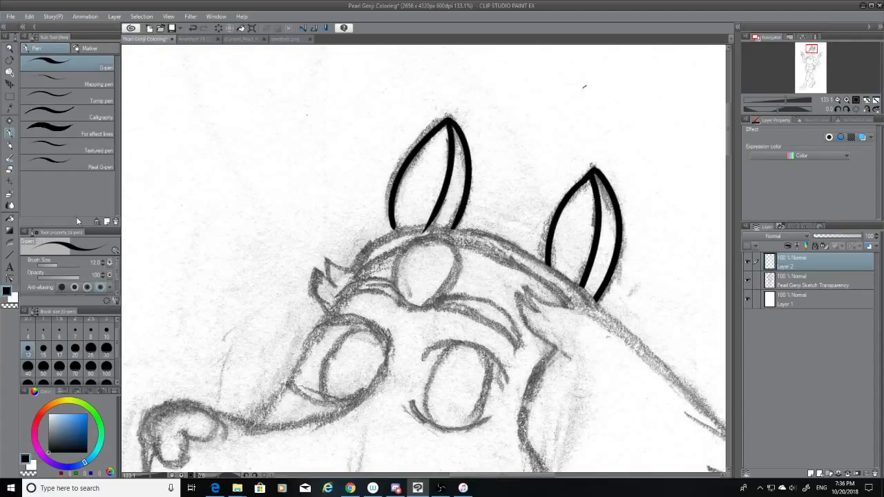
click(10, 171)
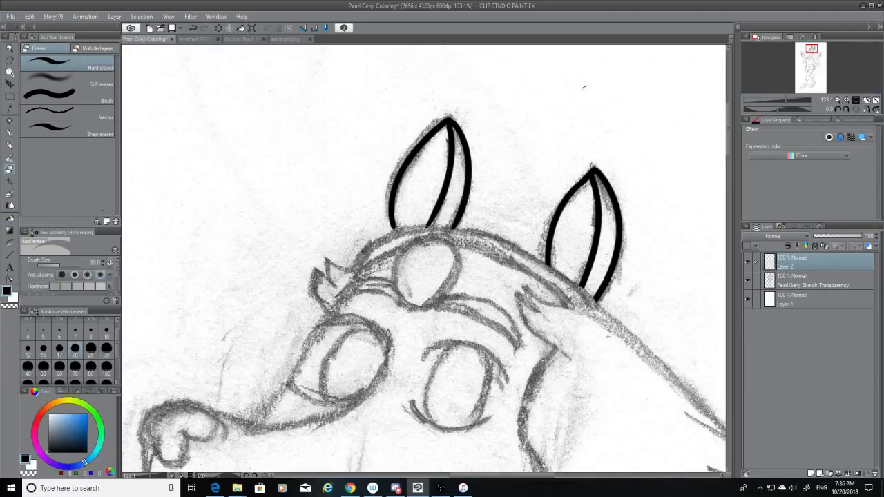
Ink the top-of-head curve from above the left hair tuft to just past the left ear's base.
click(9, 132)
drag(358, 262, 492, 232)
key(ctrl+z)
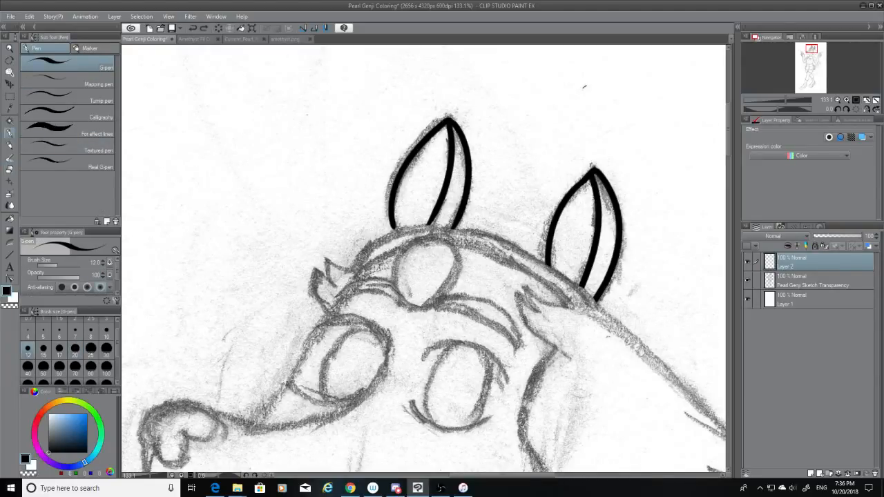
drag(358, 259, 492, 243)
key(ctrl+z)
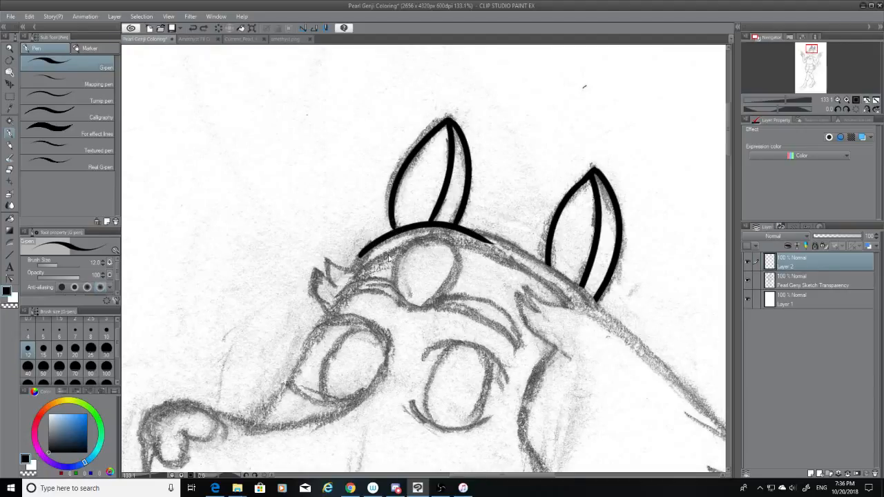
drag(358, 257, 501, 244)
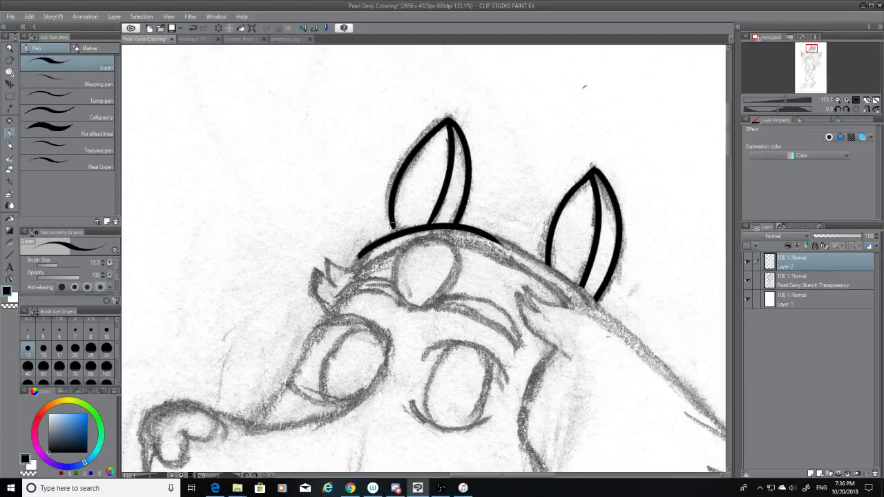
Join the left ear's base to the head curve and erase the curve's tapered right end.
key(ctrl+z)
drag(394, 226, 398, 232)
key(ctrl+z)
key(ctrl+z)
click(10, 169)
drag(509, 244, 482, 239)
Extend the head curve with the G-pen beneath the right ear and down the back of the hair, joining the ear's base to it.
scroll(727, 149, up, 1)
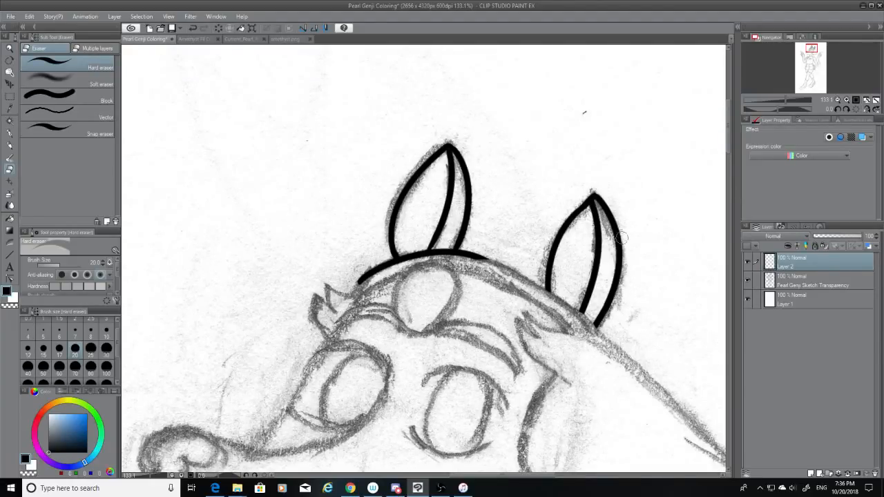
scroll(607, 337, up, 1)
scroll(607, 337, up, 3)
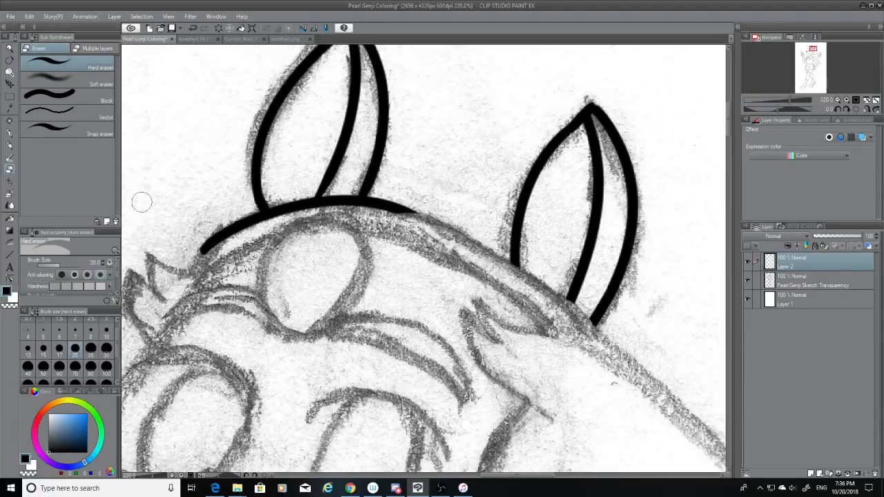
click(10, 133)
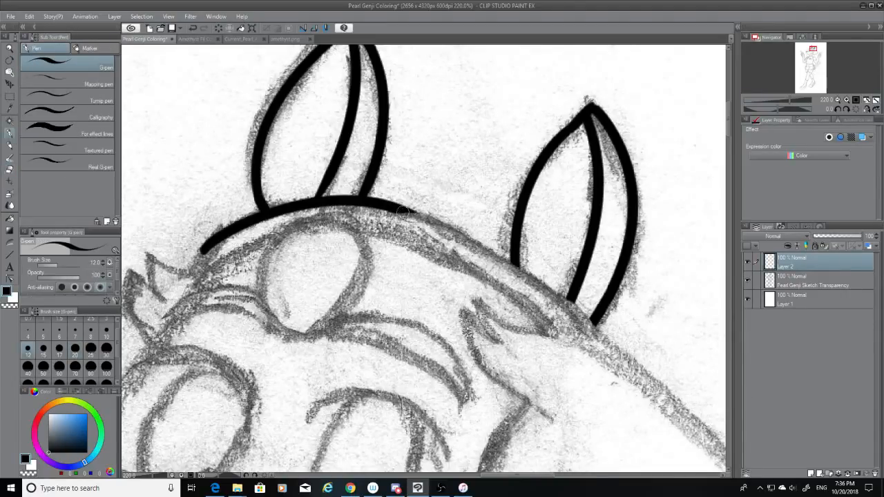
drag(409, 209, 674, 390)
key(ctrl+z)
key(ctrl+y)
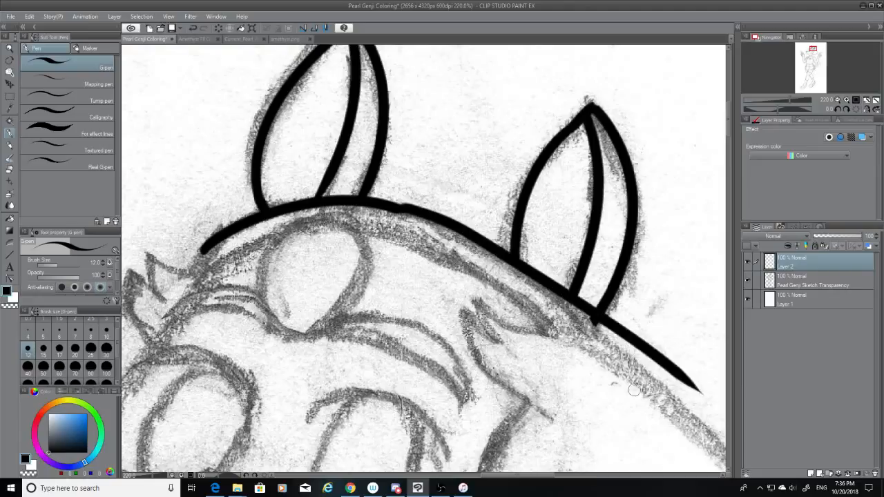
key(ctrl+z)
mouse_move(409, 211)
mouse_down()
mouse_move(618, 335)
mouse_move(705, 413)
mouse_up()
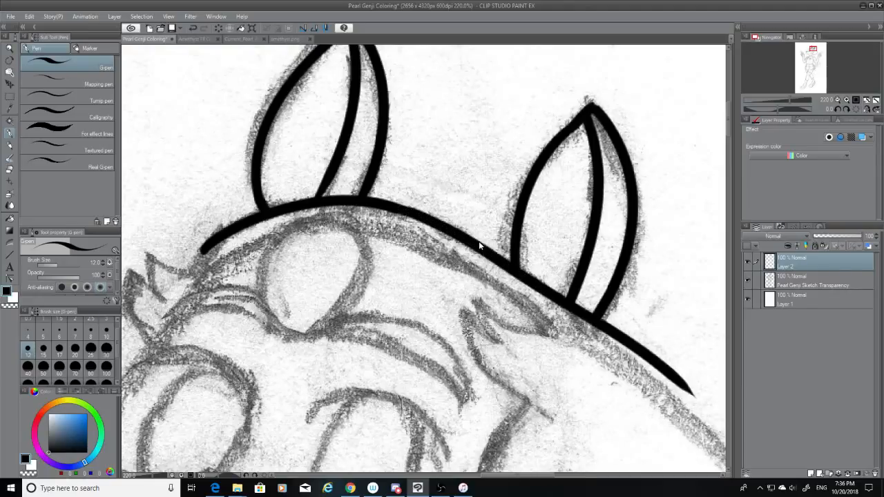
key(ctrl+z)
mouse_move(408, 212)
mouse_down()
mouse_move(634, 367)
mouse_move(670, 422)
mouse_up()
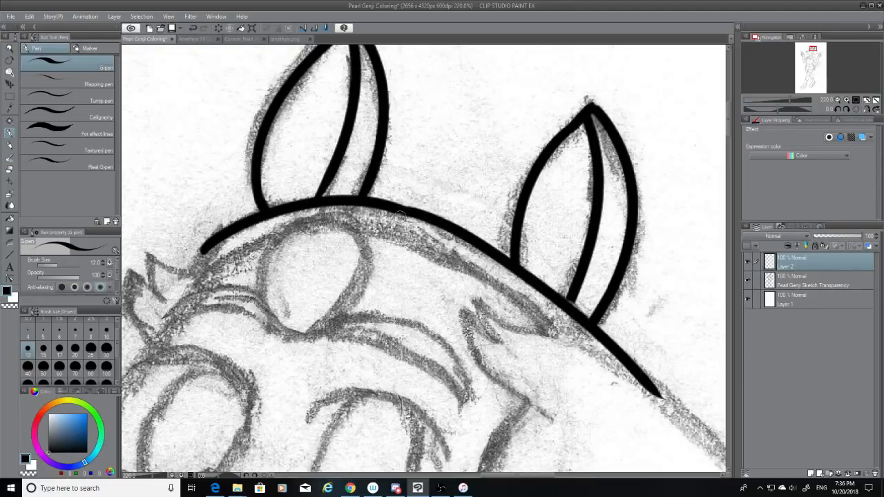
key(ctrl+z)
drag(409, 211, 684, 409)
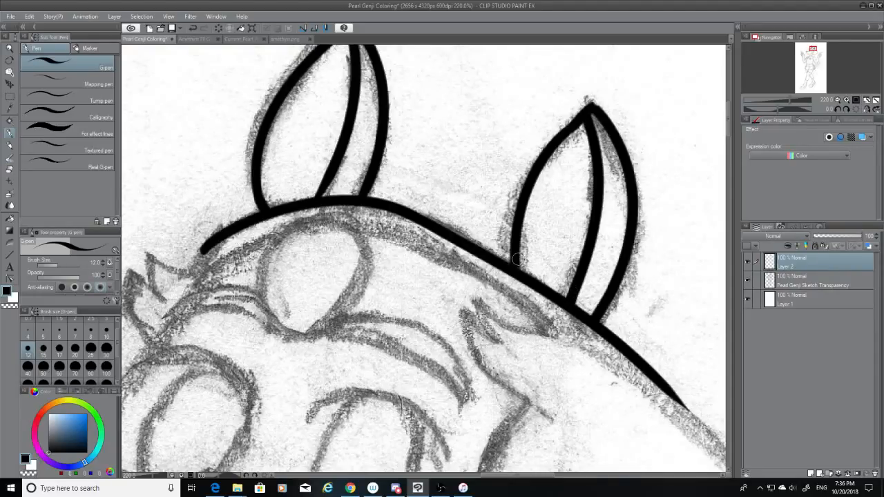
drag(514, 264, 519, 269)
click(9, 172)
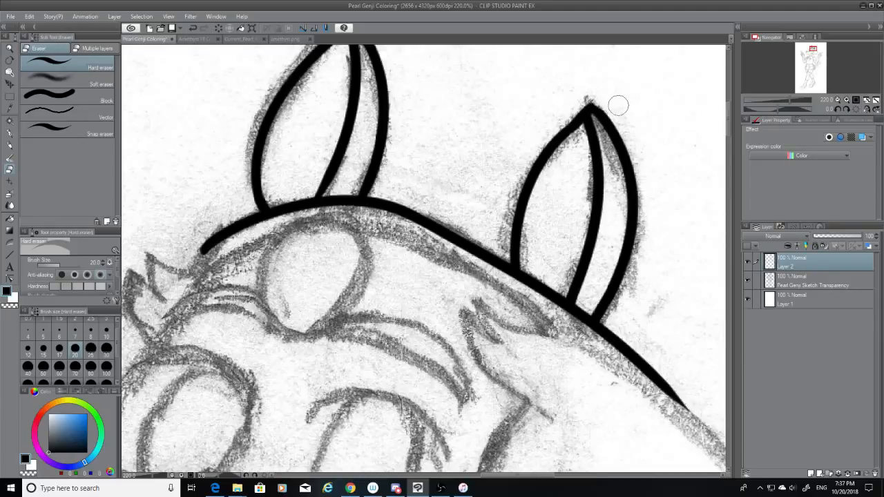
scroll(729, 131, up, 3)
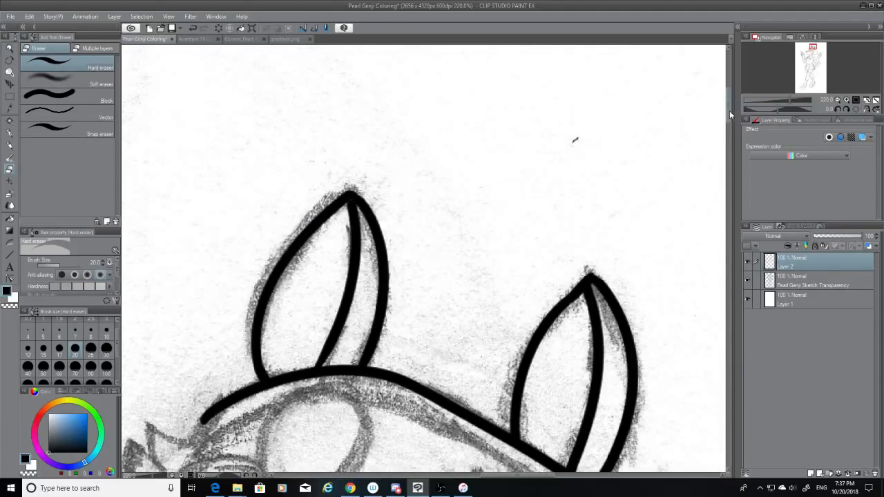
scroll(730, 114, down, 5)
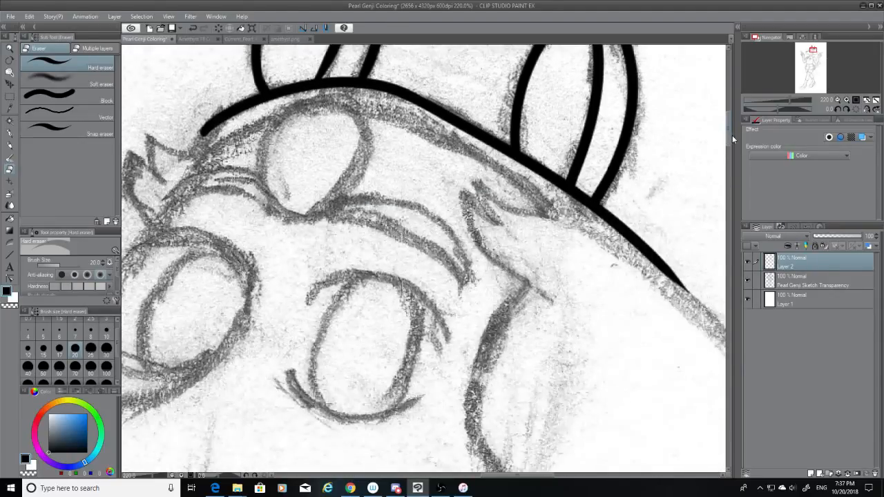
Extend the head curve with the G-pen down the back of the hair to its upper outer tip.
click(10, 133)
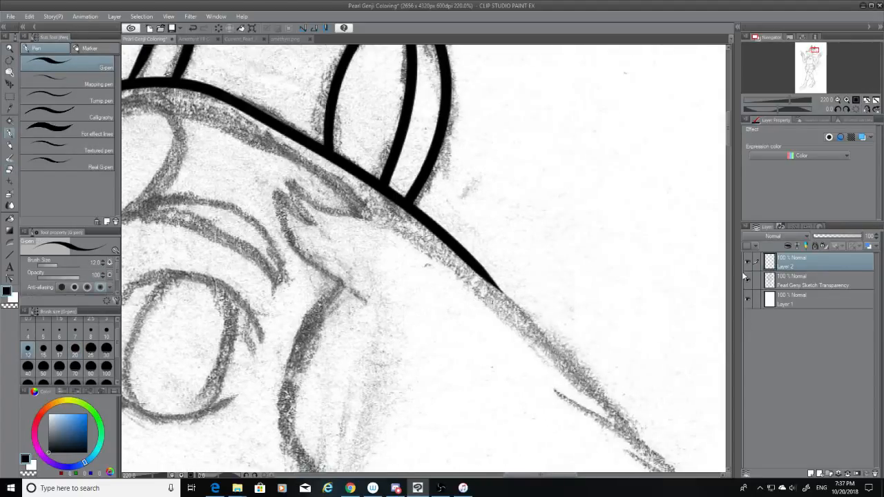
scroll(729, 144, down, 5)
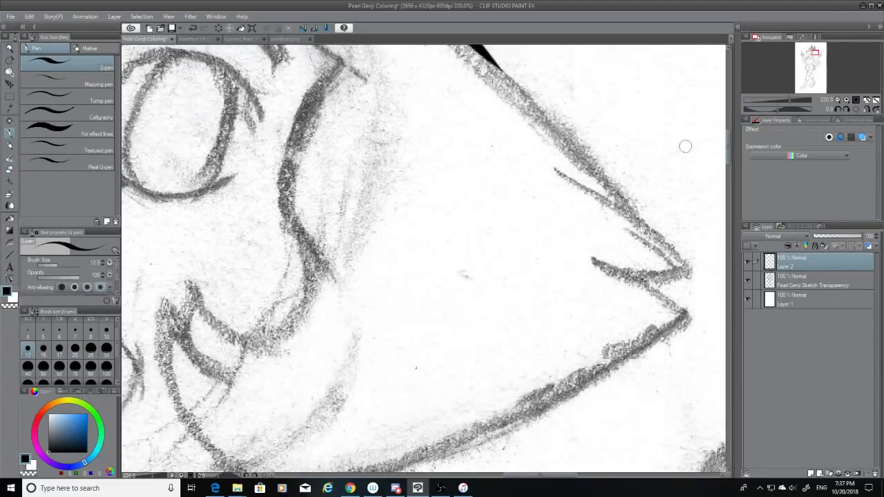
scroll(729, 152, up, 2)
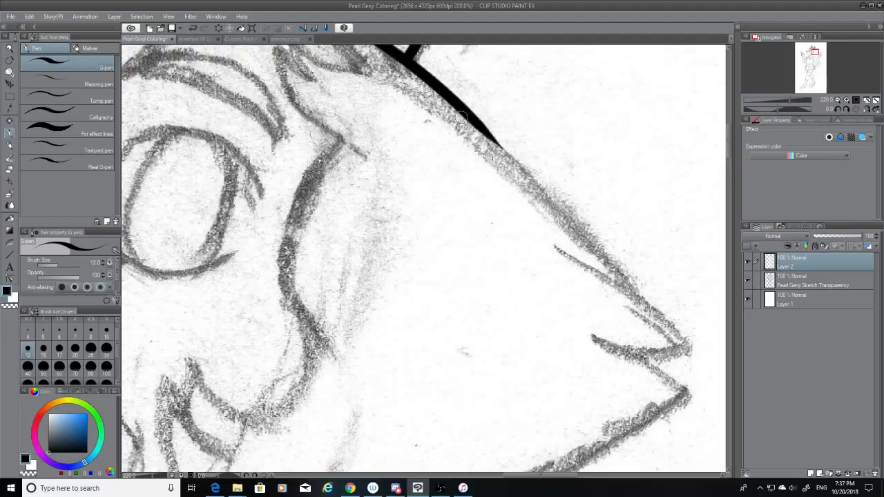
drag(461, 116, 636, 287)
key(ctrl+z)
mouse_move(462, 112)
mouse_down()
mouse_move(549, 216)
mouse_move(689, 353)
mouse_up()
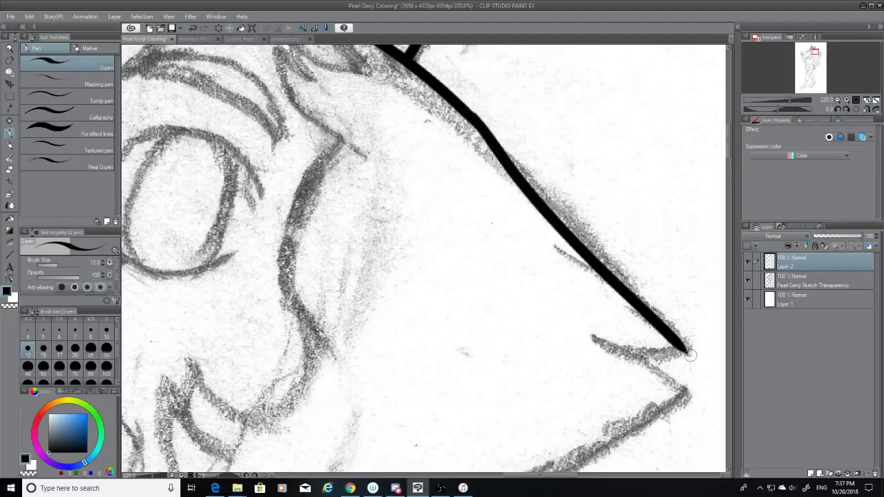
key(ctrl+z)
mouse_move(461, 112)
mouse_down()
mouse_move(702, 363)
mouse_move(686, 353)
mouse_move(603, 353)
mouse_move(589, 340)
mouse_up()
click(9, 169)
click(9, 133)
key(ctrl+z)
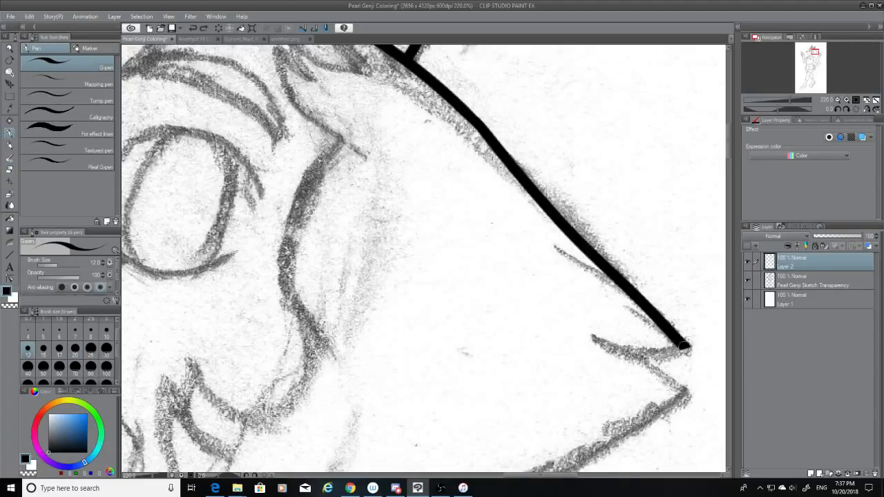
Ink the notch at the back of the hair with an inward-curving stroke and a short stroke out to the lower tip.
drag(688, 349, 579, 334)
key(ctrl+z)
drag(691, 351, 577, 333)
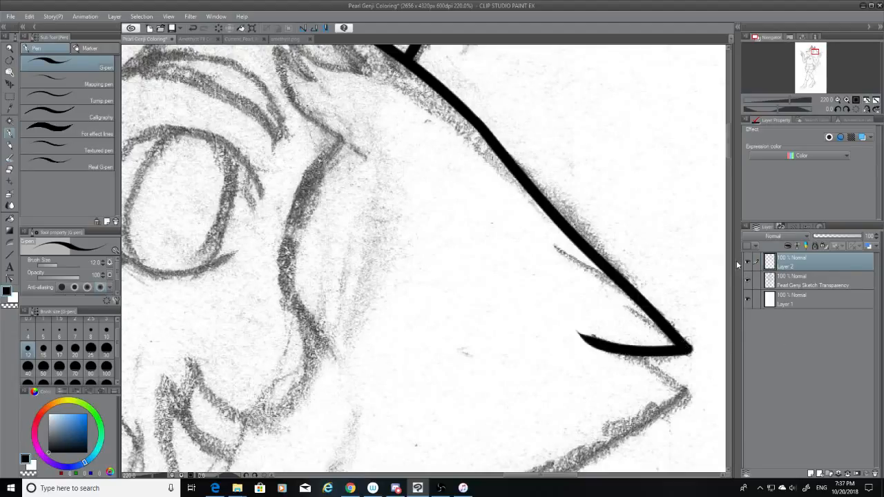
scroll(720, 150, down, 4)
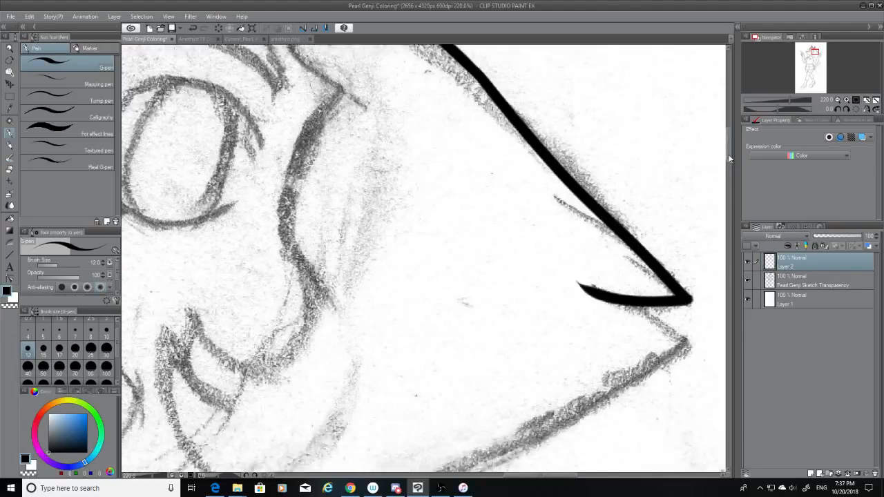
mouse_move(622, 213)
mouse_down()
mouse_move(690, 256)
mouse_move(312, 385)
mouse_up()
key(ctrl+z)
mouse_move(688, 253)
mouse_down()
mouse_move(480, 368)
mouse_move(332, 402)
mouse_up()
key(ctrl+z)
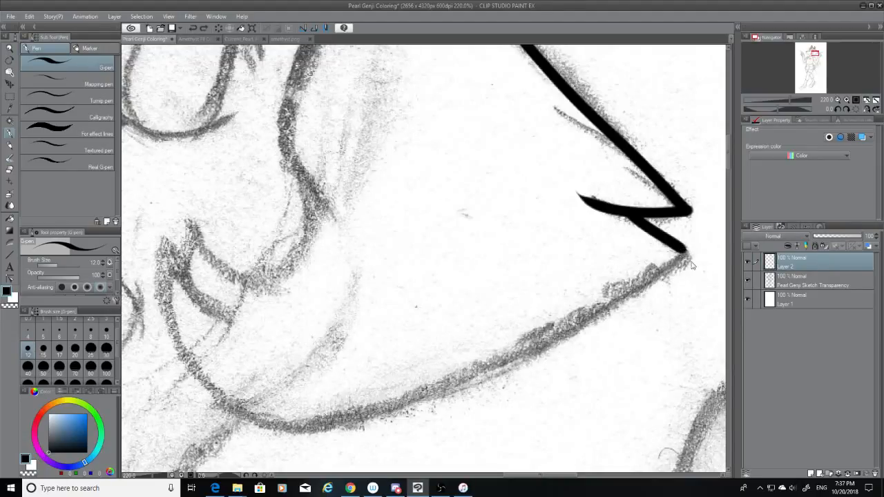
Ink the hair's lower contour from the lower outer tip down along the sketch towards the chin-side lock.
drag(684, 253, 371, 408)
key(ctrl+z)
drag(686, 252, 376, 419)
key(ctrl+z)
drag(686, 253, 336, 416)
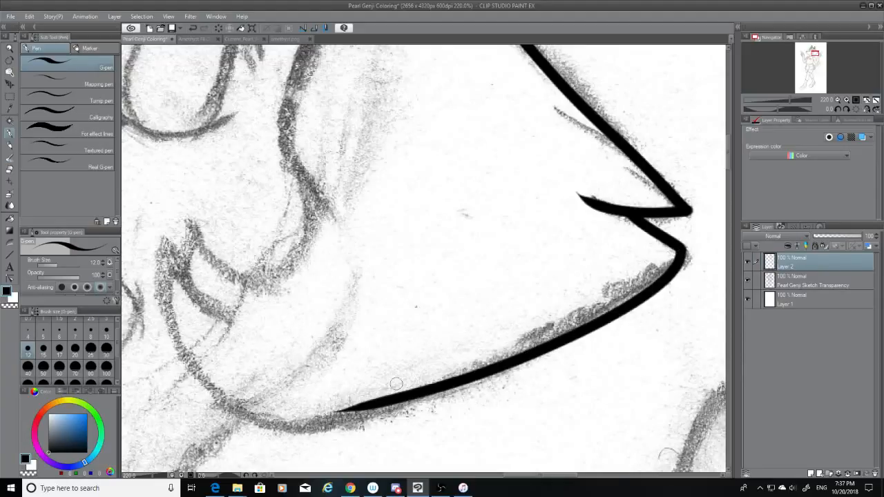
key(ctrl+z)
drag(683, 254, 346, 425)
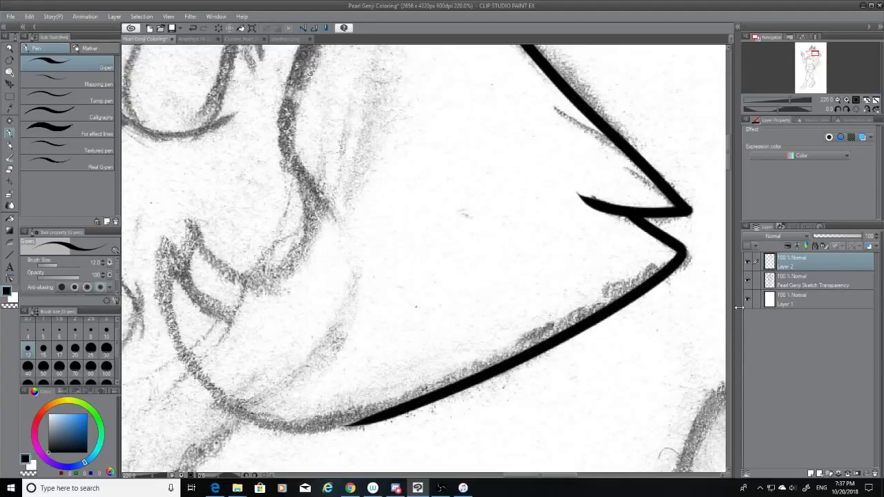
Erase the tapered left end of the hair's lower contour with the Hard eraser.
drag(552, 475, 542, 475)
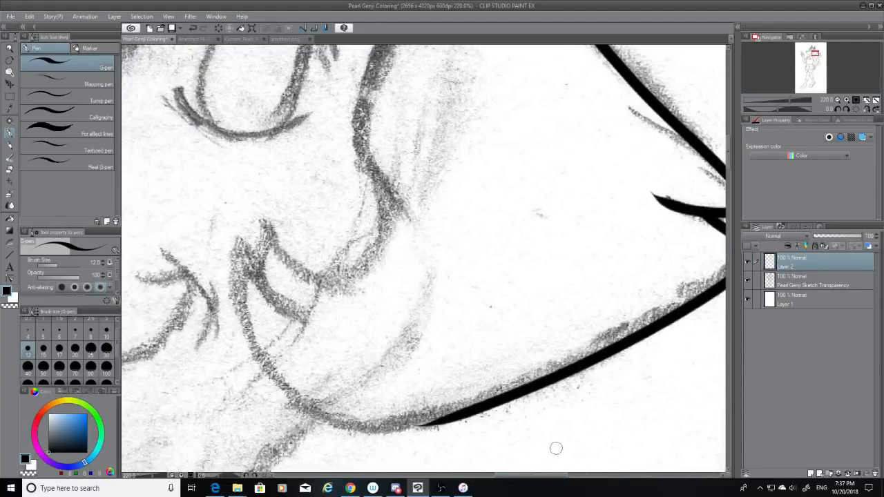
click(7, 171)
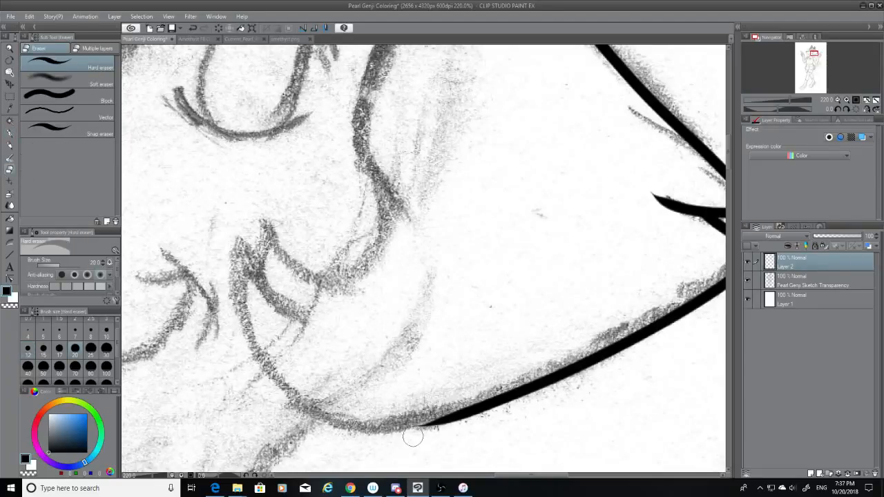
drag(412, 432, 499, 442)
drag(405, 425, 555, 406)
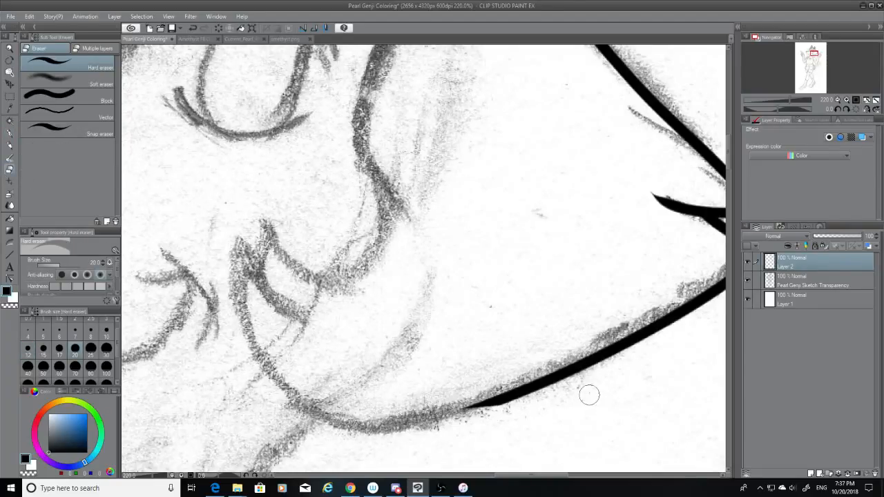
Ink the rounded lower-left edge of the hair from the pointed tuft down towards the lower contour with the G-pen.
click(9, 132)
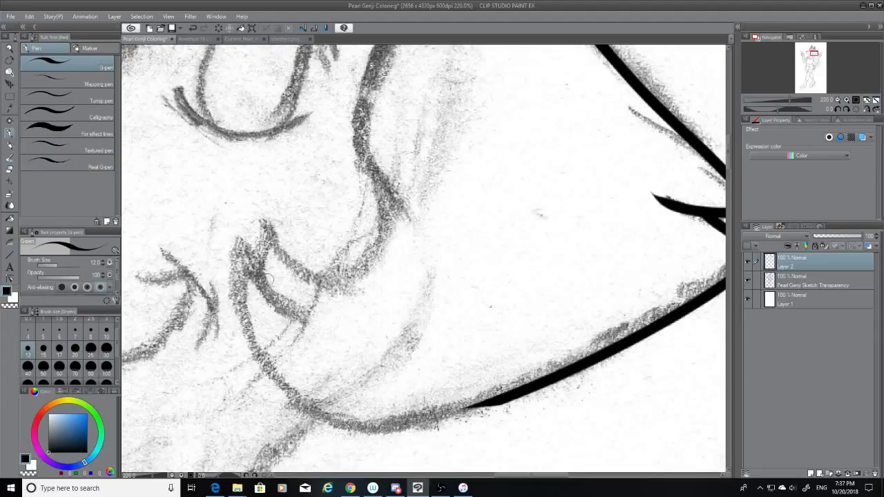
mouse_move(243, 257)
mouse_down()
mouse_move(246, 296)
mouse_move(418, 423)
mouse_up()
key(ctrl+z)
mouse_move(243, 257)
mouse_down()
mouse_move(291, 388)
mouse_move(470, 414)
mouse_up()
Bridge the gap between the rounded hair edge and the lower contour with one smooth joining stroke.
drag(513, 394, 368, 413)
key(ctrl+z)
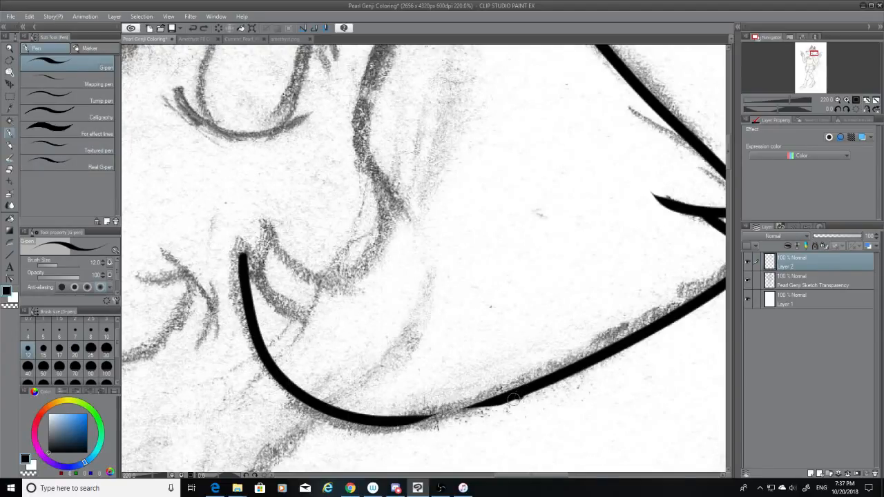
key(ctrl+z)
mouse_move(518, 396)
mouse_down()
mouse_move(365, 428)
mouse_move(525, 391)
mouse_up()
key(ctrl+z)
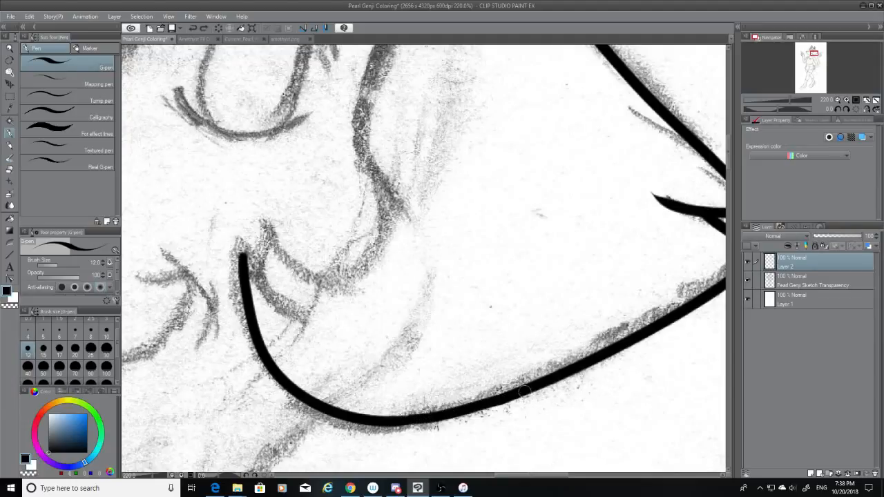
key(ctrl+z)
drag(402, 427, 527, 391)
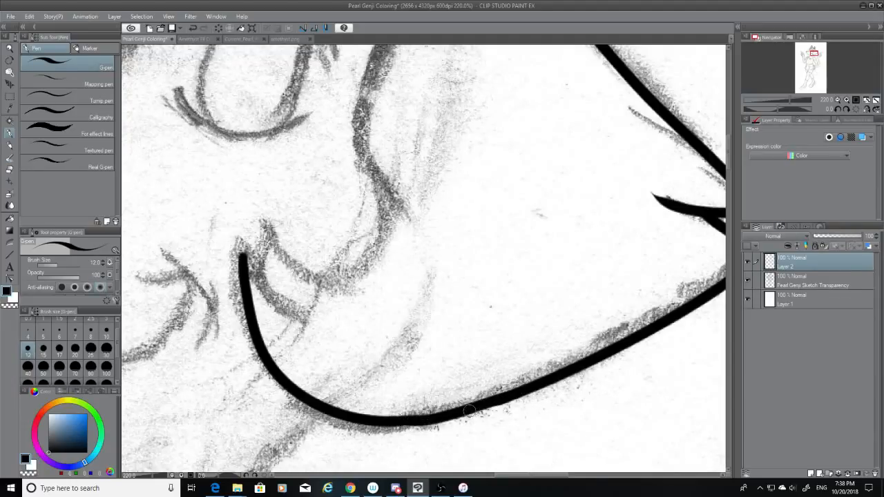
key(ctrl+z)
mouse_move(412, 421)
mouse_down()
mouse_move(502, 399)
mouse_move(402, 423)
mouse_up()
key(ctrl+z)
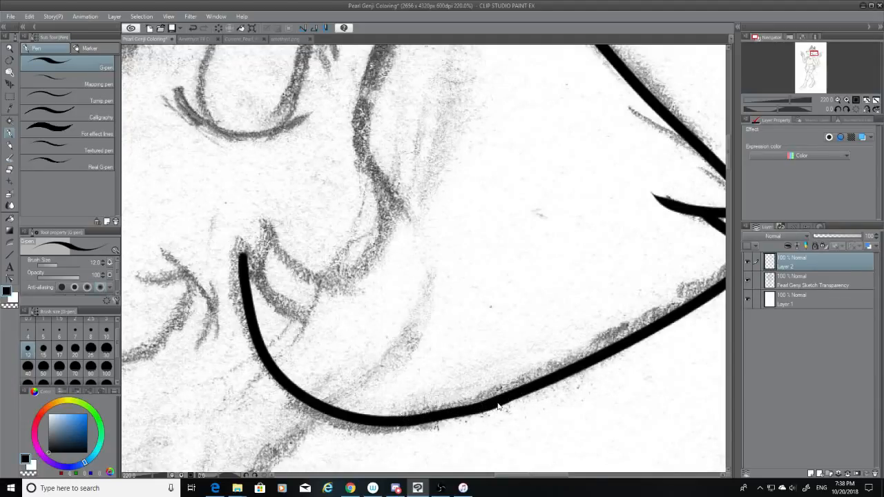
key(ctrl+z)
drag(511, 391, 408, 423)
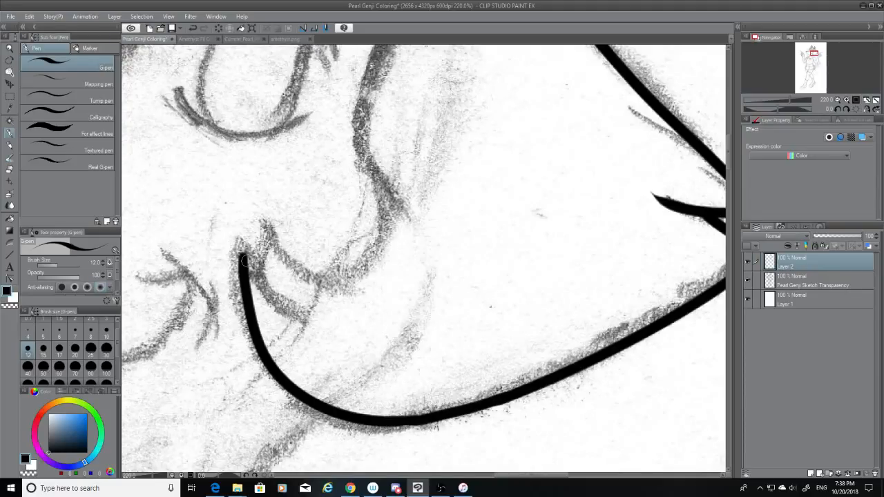
Ink the curved edge of the second small hair tuft beside the cheek and connect the first tuft's tip to it.
mouse_move(244, 260)
mouse_down()
mouse_move(245, 245)
mouse_move(263, 300)
mouse_up()
key(ctrl+z)
key(ctrl+z)
key(ctrl+z)
drag(268, 233, 323, 308)
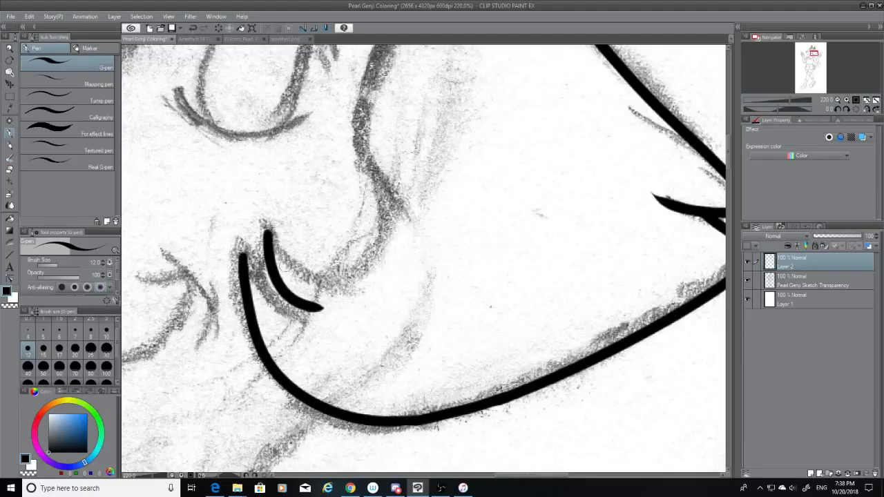
drag(241, 259, 283, 287)
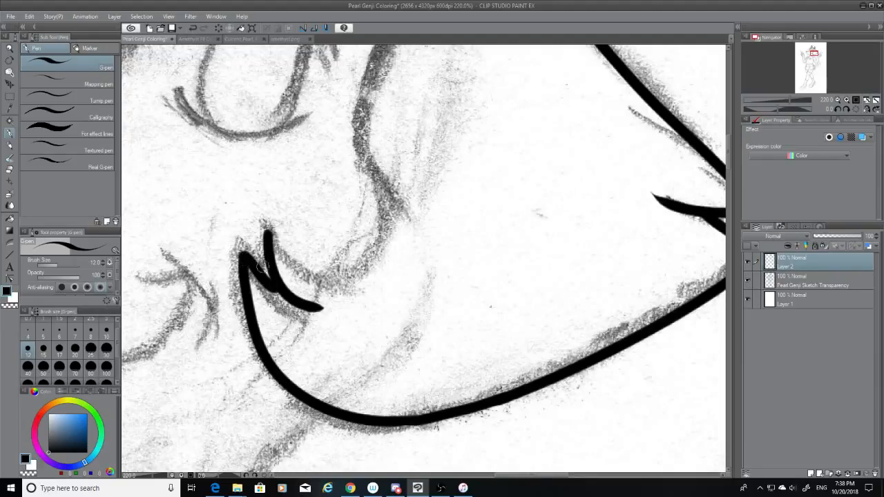
drag(521, 475, 503, 475)
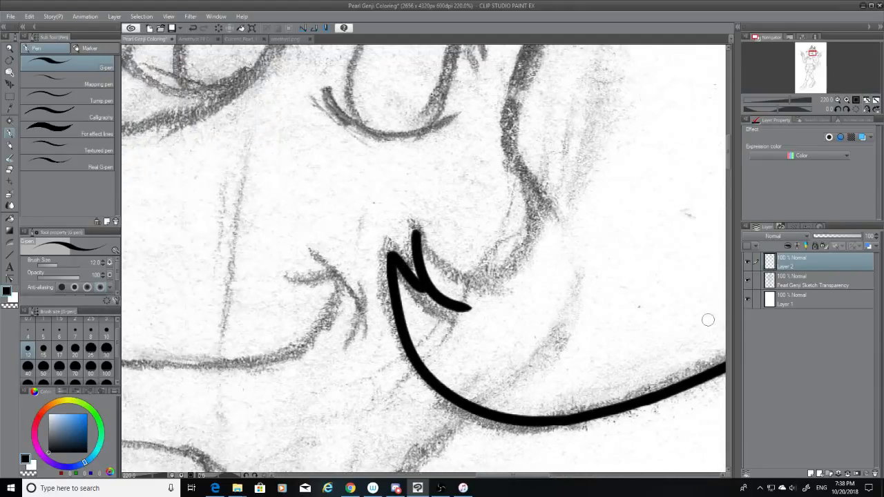
Ink the curve from the second tuft's tip towards the side hair line and trim its right end with the Hard eraser.
scroll(721, 145, up, 3)
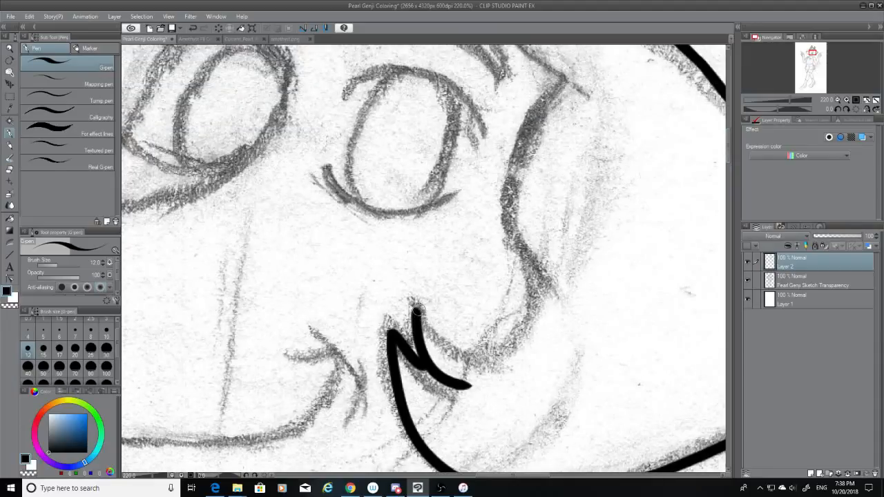
drag(416, 307, 544, 309)
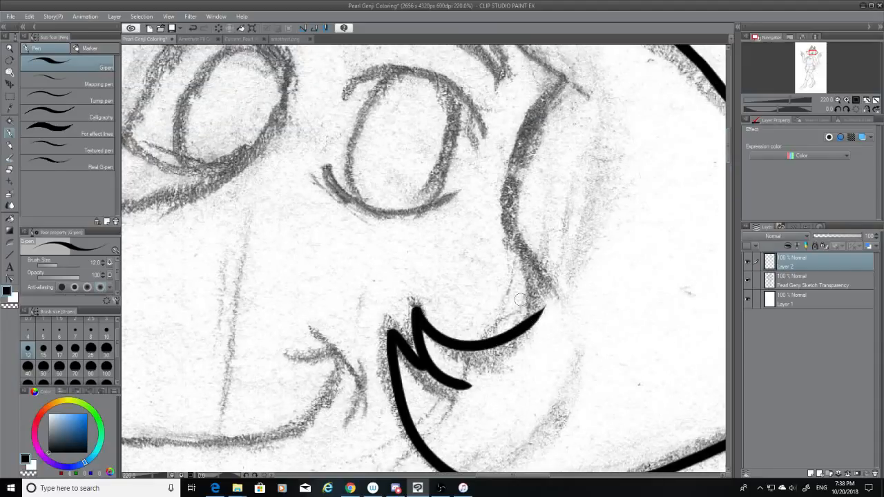
click(10, 170)
drag(544, 298, 537, 335)
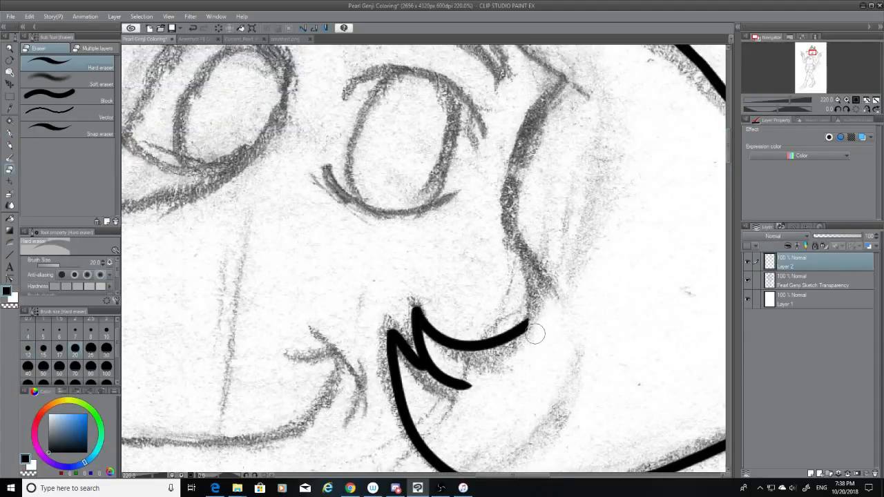
Ink the wavy side hair line from beside the right eye down to the tuft curve and join the two.
scroll(729, 159, up, 2)
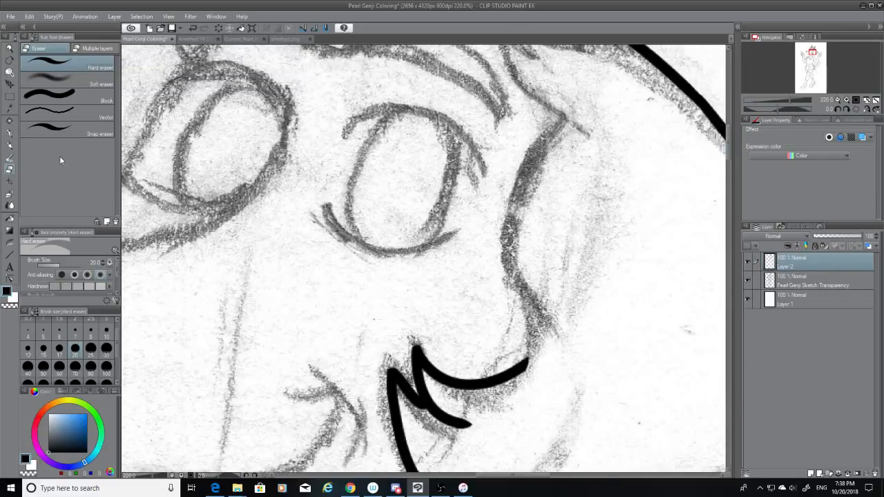
click(9, 132)
mouse_move(563, 118)
mouse_down()
mouse_move(538, 148)
mouse_move(537, 309)
mouse_move(511, 380)
mouse_up()
key(ctrl+z)
mouse_move(528, 300)
mouse_down()
mouse_move(534, 345)
mouse_move(520, 367)
mouse_up()
key(ctrl+z)
drag(524, 300, 526, 362)
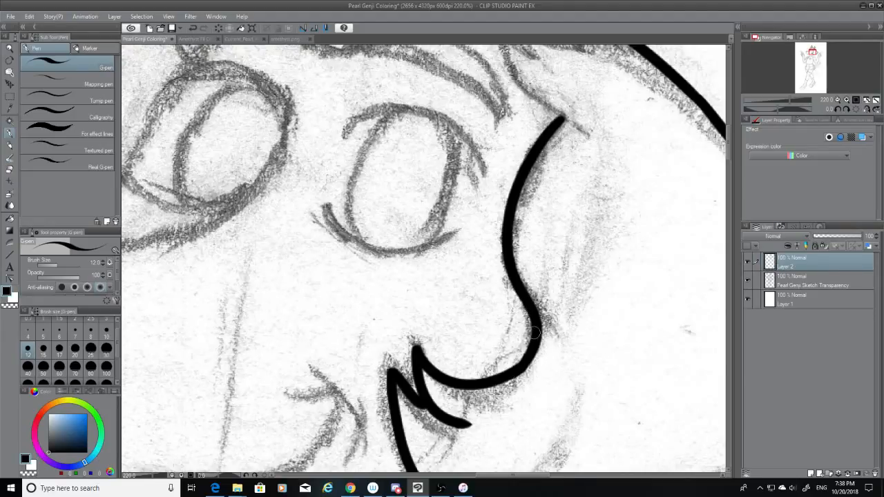
Ink the inner hair line beneath the head curve and its rounded return to the small tuft above the right eye.
scroll(642, 190, up, 5)
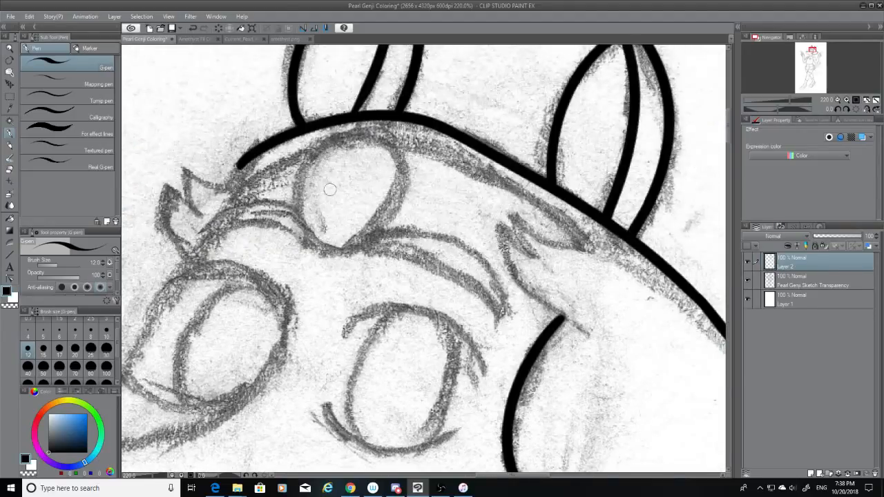
mouse_move(401, 140)
mouse_down()
mouse_move(584, 233)
mouse_move(582, 242)
mouse_up()
key(ctrl+z)
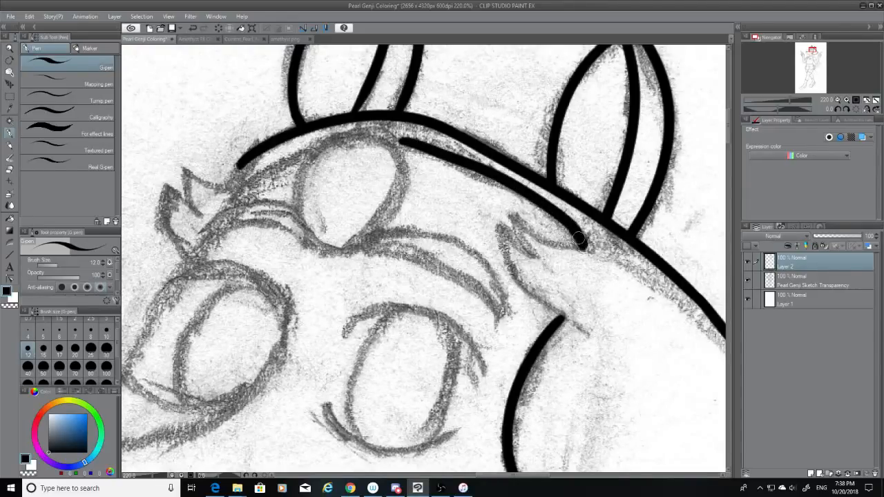
drag(510, 219, 579, 246)
key(ctrl+z)
drag(515, 218, 582, 244)
key(ctrl+z)
drag(515, 219, 582, 243)
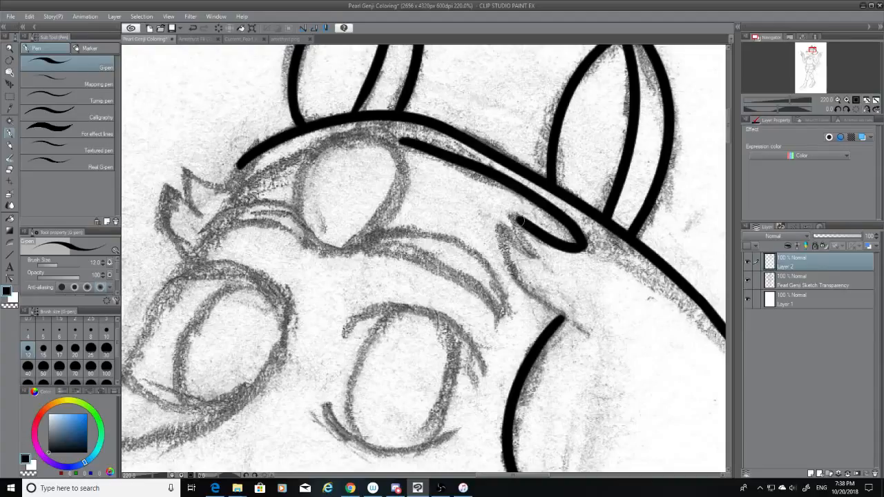
Try to ink the small tuft's edge down to the top of the side hair line.
mouse_move(512, 215)
mouse_down()
mouse_move(536, 299)
mouse_move(571, 322)
mouse_move(568, 313)
mouse_up()
key(ctrl+z)
key(ctrl+z)
key(ctrl+z)
Extend the head curve's left end downward and ink the inner line from it up to the forehead oval.
drag(541, 484, 508, 480)
drag(488, 160, 478, 195)
key(ctrl+z)
key(ctrl+z)
mouse_move(482, 164)
mouse_down()
mouse_move(478, 188)
mouse_move(556, 150)
mouse_up()
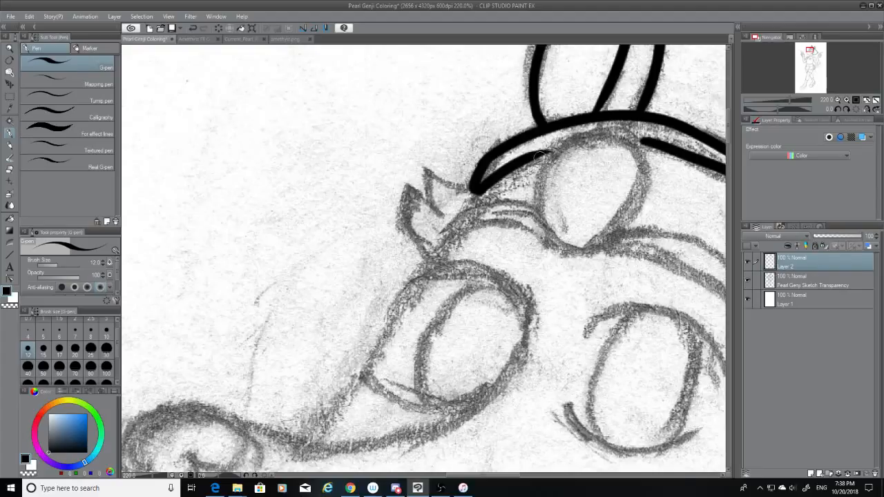
Try to ink the forehead oval's outline with single curved strokes around its side and top.
drag(561, 142, 593, 249)
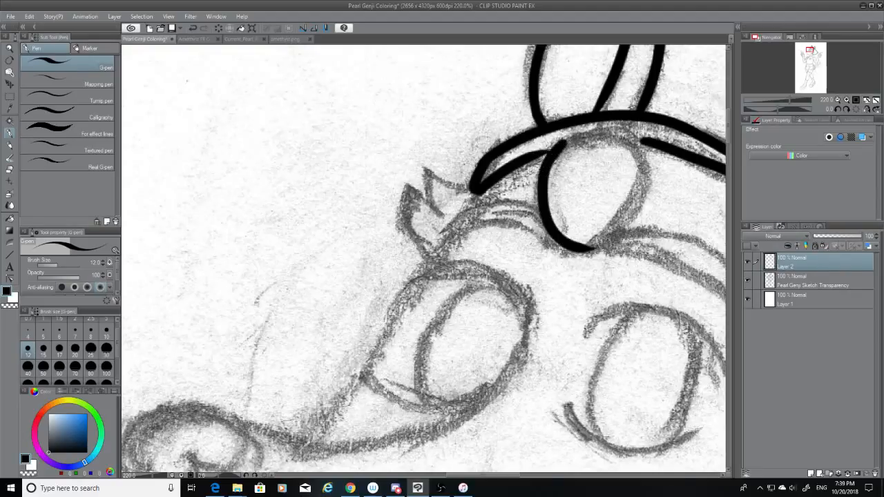
key(ctrl+z)
mouse_move(547, 151)
mouse_down()
mouse_move(568, 139)
mouse_move(651, 192)
mouse_up()
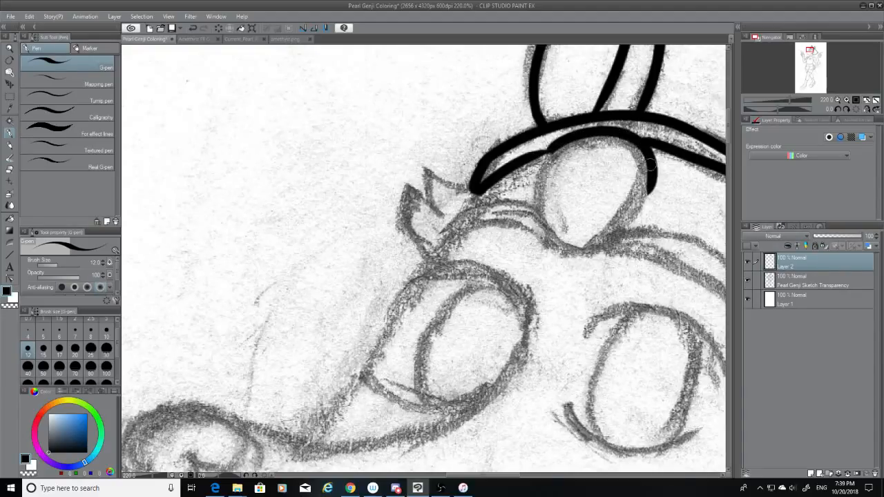
key(ctrl+z)
drag(555, 150, 628, 232)
key(ctrl+z)
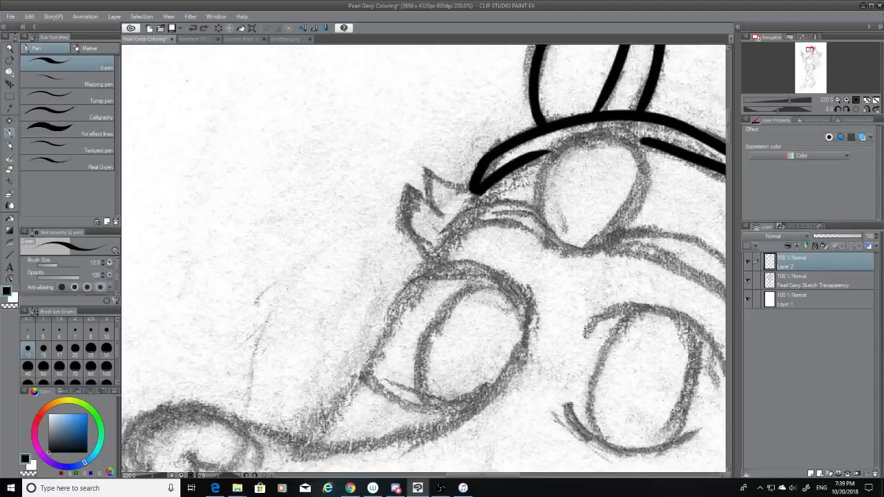
drag(566, 140, 598, 243)
key(ctrl+z)
Try to ink the complete forehead oval from separate strokes for its two sides and its rounded bottom.
mouse_move(568, 140)
mouse_down()
mouse_move(601, 135)
mouse_move(606, 231)
mouse_up()
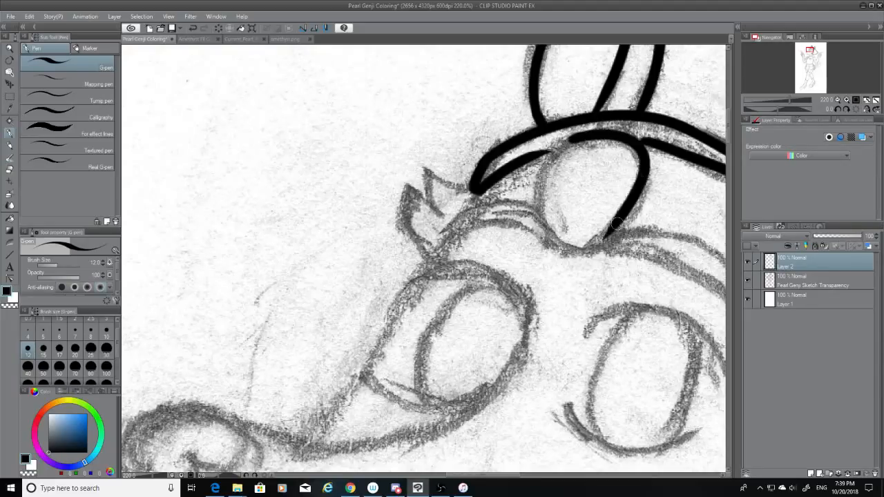
mouse_move(567, 138)
mouse_down()
mouse_move(546, 220)
mouse_move(583, 242)
mouse_up()
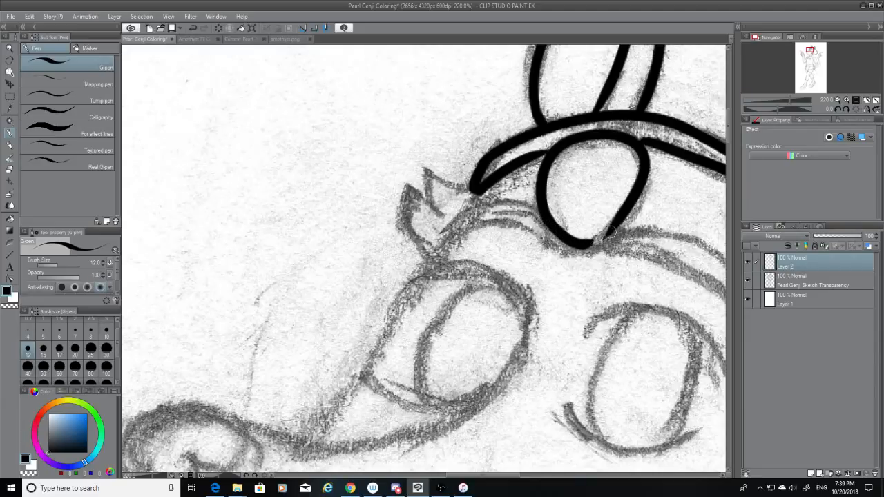
key(ctrl+z)
mouse_move(618, 223)
mouse_down()
mouse_move(583, 243)
mouse_move(622, 216)
mouse_move(585, 243)
mouse_up()
key(ctrl+z)
key(ctrl+z)
key(ctrl+z)
key(ctrl+z)
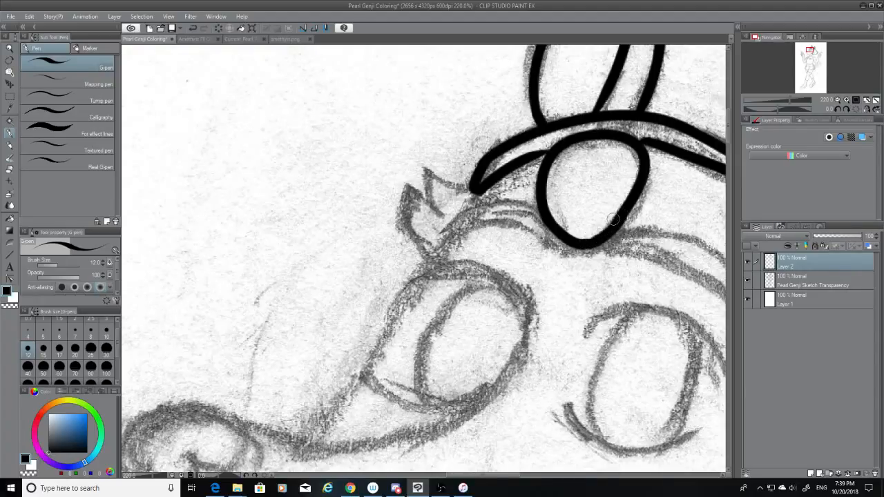
key(ctrl+z)
key(ctrl+z)
key(ctrl+z)
key(ctrl+z)
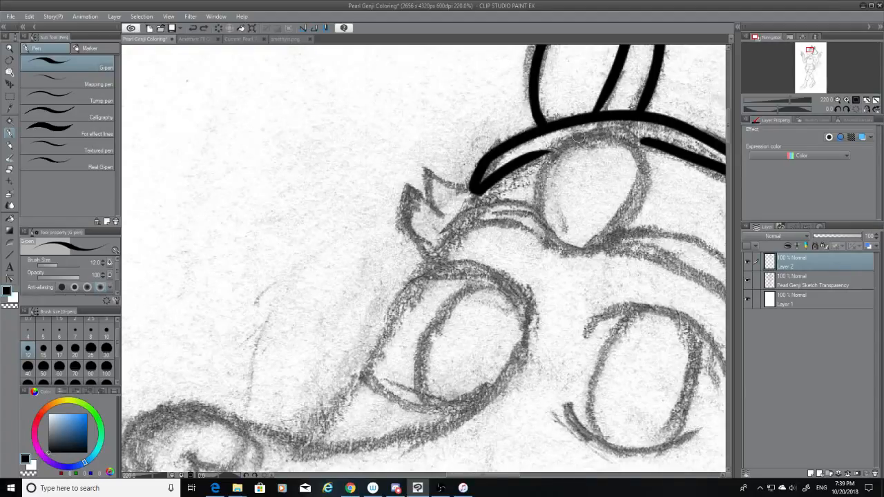
Ink the top and both sides of the forehead oval, leaving a gap at its bottom.
drag(579, 137, 610, 214)
key(ctrl+z)
mouse_move(599, 132)
mouse_down()
mouse_move(610, 236)
mouse_move(533, 250)
mouse_up()
key(ctrl+z)
drag(604, 136, 529, 206)
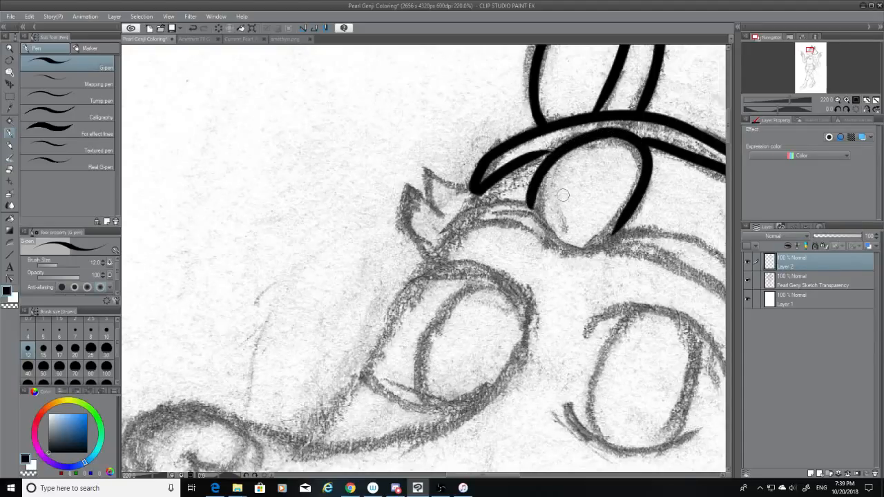
key(ctrl+z)
mouse_move(605, 135)
mouse_down()
mouse_move(540, 231)
mouse_move(577, 243)
mouse_up()
key(e)
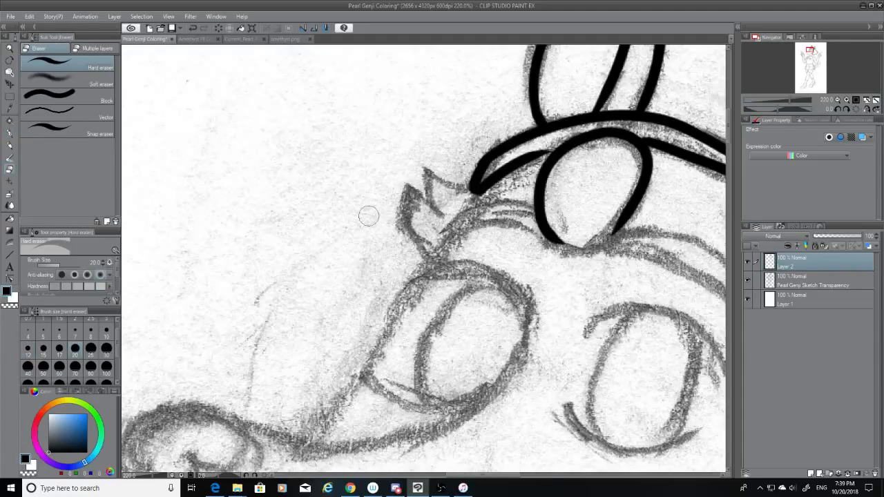
key(p)
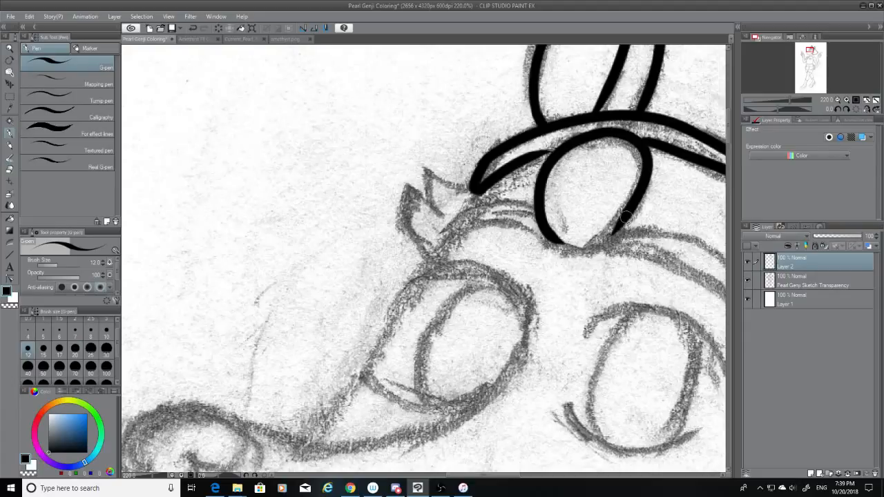
Try to close the gap at the bottom of the forehead oval with short connecting strokes.
drag(625, 216, 562, 243)
key(ctrl+z)
mouse_move(625, 214)
mouse_down()
mouse_move(557, 237)
mouse_move(622, 219)
mouse_up()
key(ctrl+z)
key(ctrl+z)
mouse_move(547, 234)
mouse_down()
mouse_move(621, 225)
mouse_move(553, 242)
mouse_up()
key(ctrl+z)
key(ctrl+z)
mouse_move(624, 215)
mouse_down()
mouse_move(554, 243)
mouse_move(621, 218)
mouse_up()
key(ctrl+z)
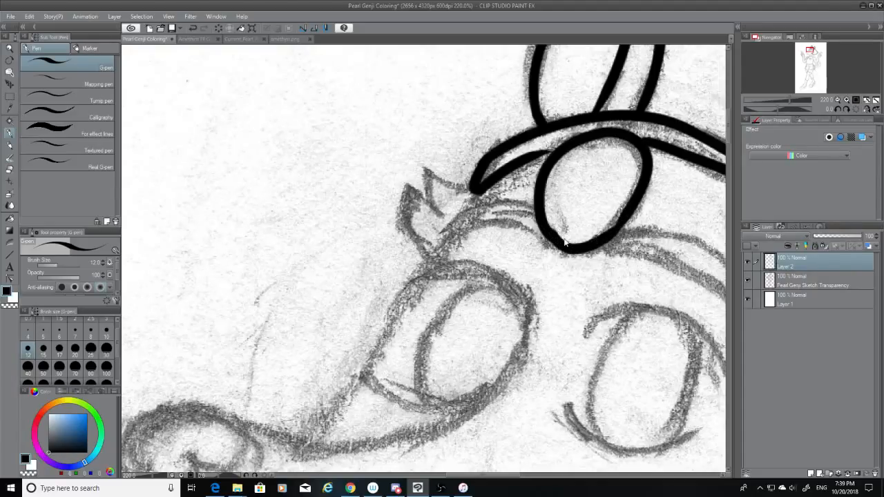
key(ctrl+z)
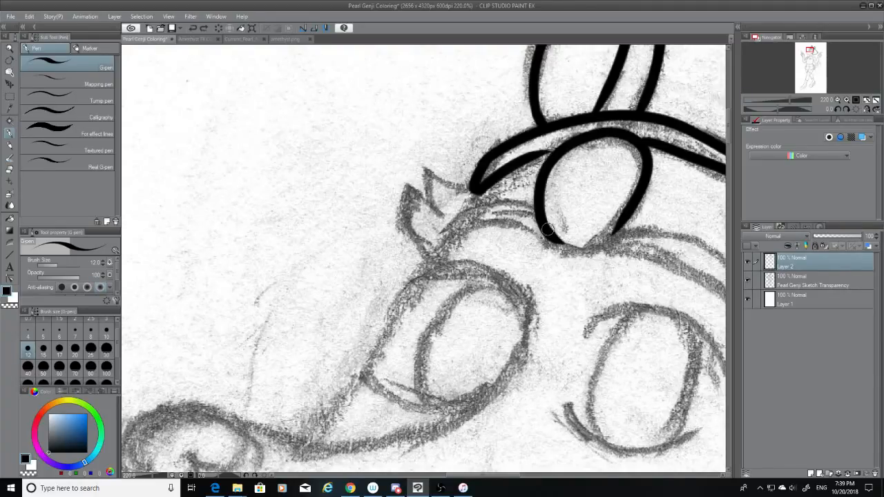
Close the bottom of the forehead oval with a rounded stroke and extend the inner head line to meet the oval.
scroll(547, 230, down, 1)
scroll(597, 230, up, 3)
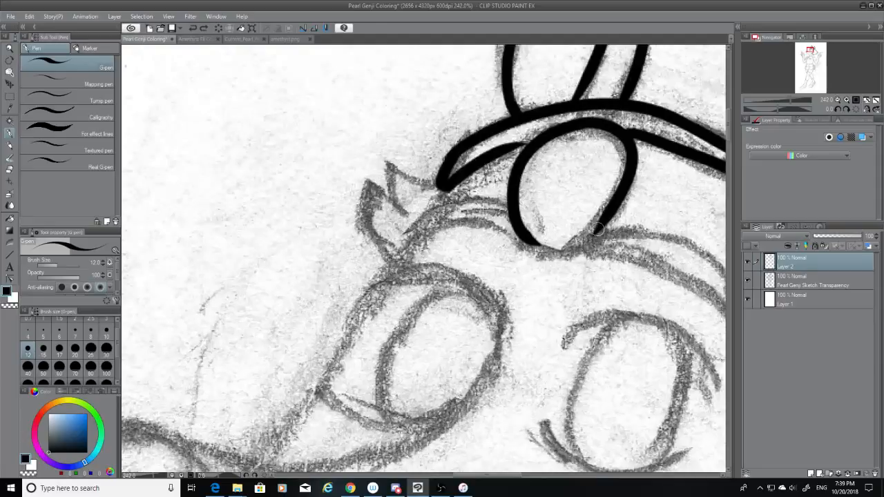
scroll(598, 230, up, 1)
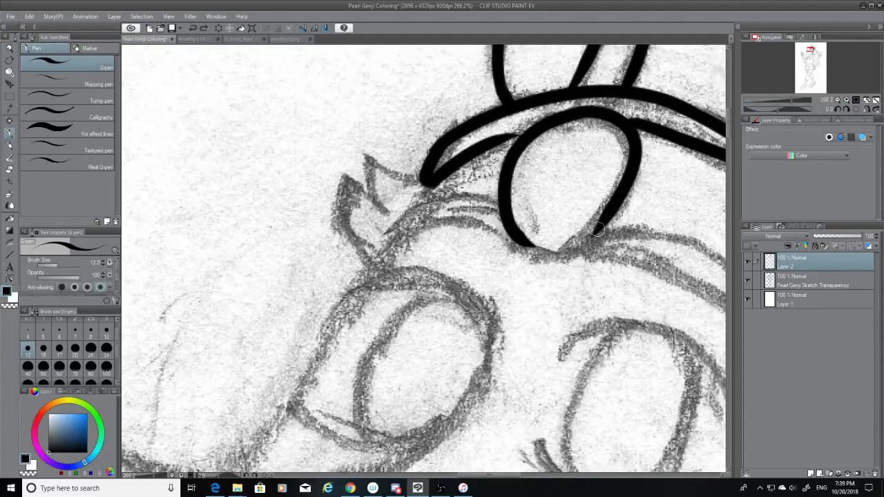
scroll(234, 219, down, 1)
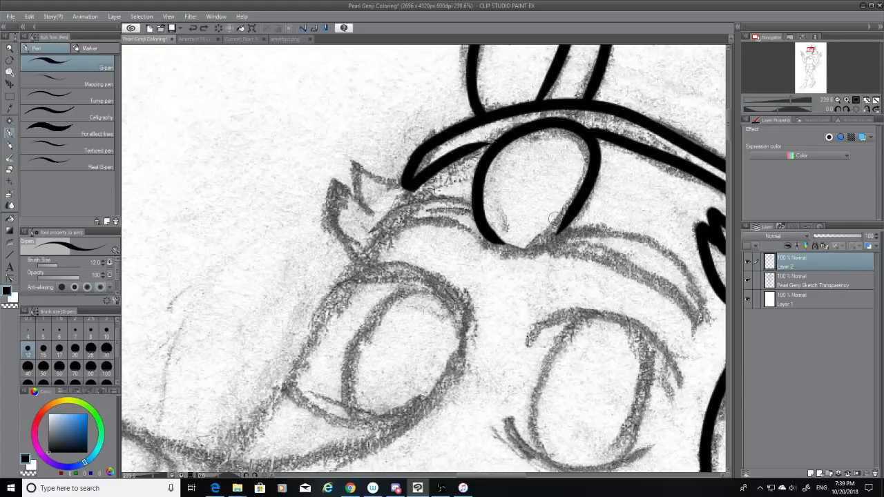
key(ctrl+z)
mouse_move(563, 226)
mouse_down()
mouse_move(518, 243)
mouse_move(546, 240)
mouse_move(557, 226)
mouse_up()
key(ctrl+z)
mouse_move(492, 236)
mouse_down()
mouse_move(510, 246)
mouse_move(566, 220)
mouse_move(547, 238)
mouse_move(560, 235)
mouse_up()
key(ctrl+z)
key(ctrl+z)
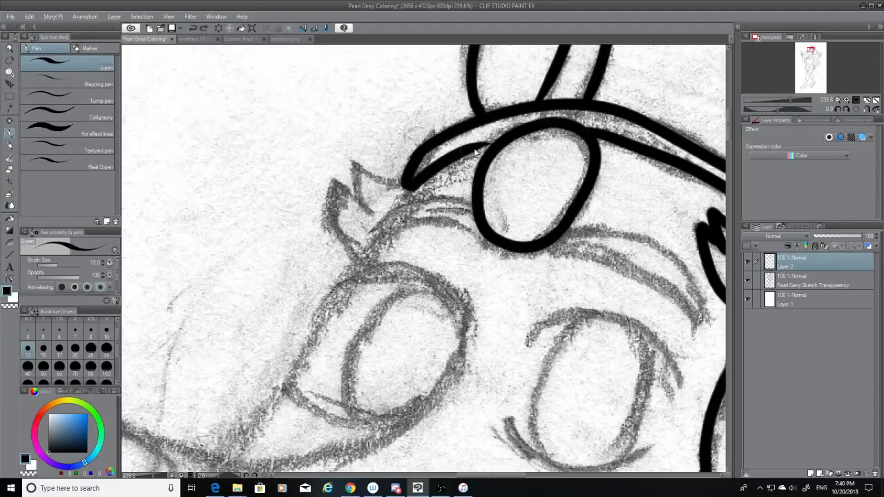
key(ctrl+z)
drag(506, 140, 472, 153)
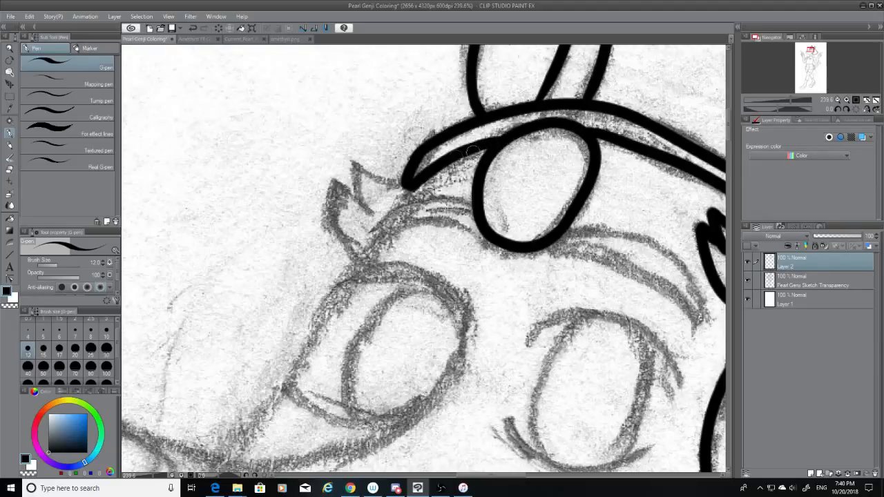
Ink the slanted line from the head curve's left end down to the top of the left eye.
drag(410, 175, 363, 269)
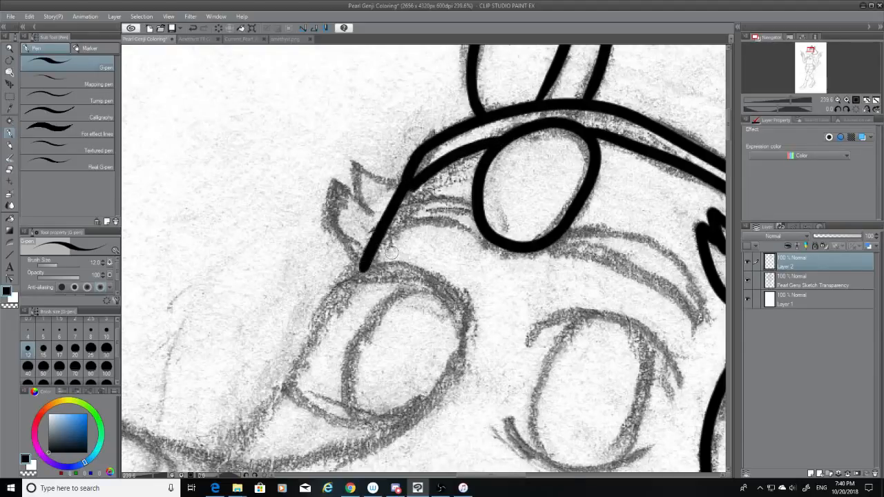
key(ctrl+z)
drag(409, 174, 362, 270)
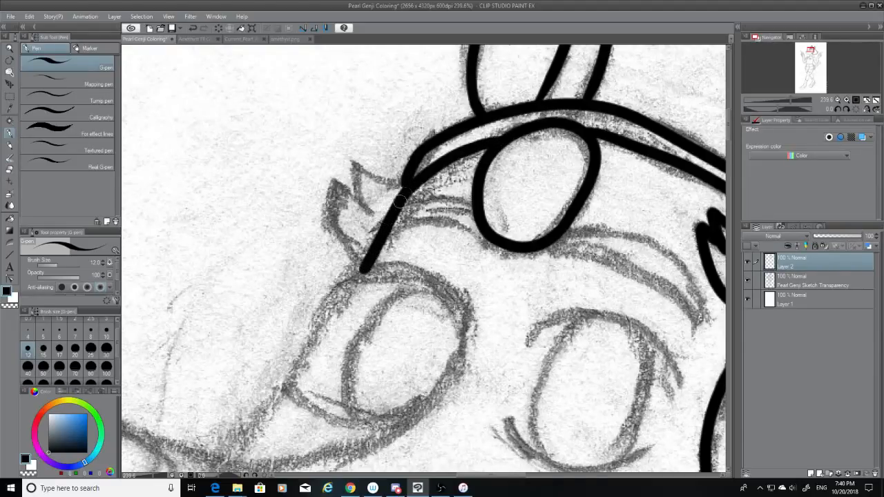
Ink the upper point of the small tuft beside the head curve's left end.
drag(352, 166, 406, 184)
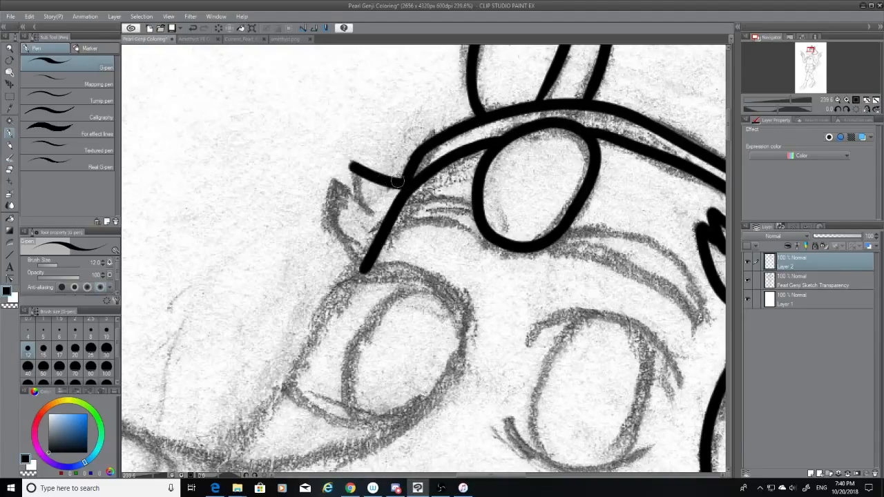
drag(349, 167, 384, 215)
key(ctrl+z)
drag(352, 166, 376, 211)
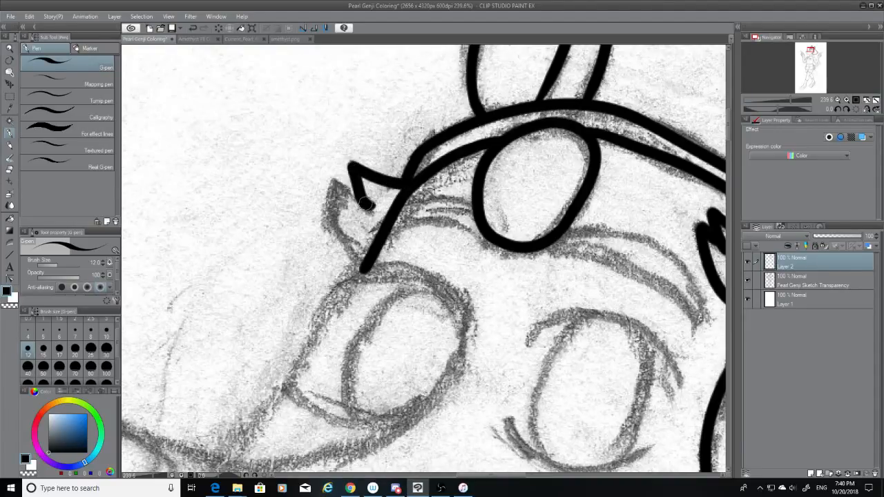
key(ctrl+z)
drag(350, 166, 372, 211)
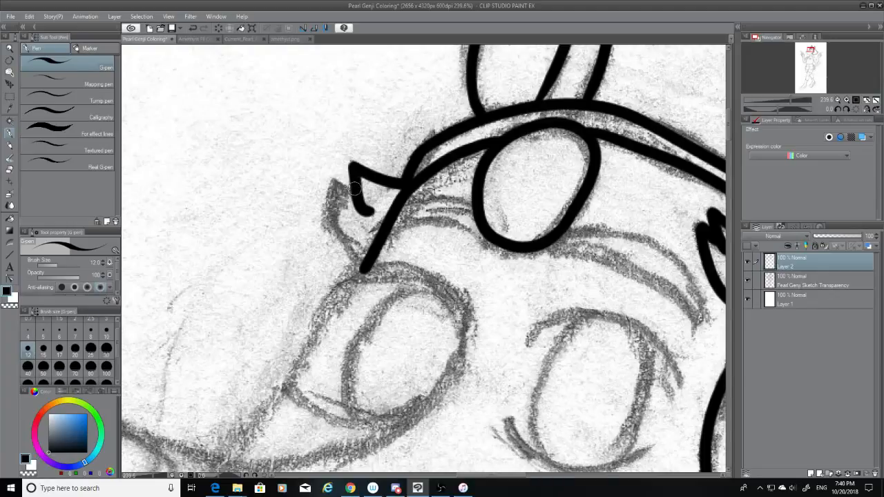
Ink the small tuft's lower point and join its outer edge to the foot of the slanted line.
mouse_move(364, 210)
mouse_down()
mouse_move(338, 185)
mouse_move(353, 257)
mouse_up()
key(ctrl+z)
mouse_move(336, 181)
mouse_down()
mouse_move(346, 249)
mouse_move(357, 254)
mouse_up()
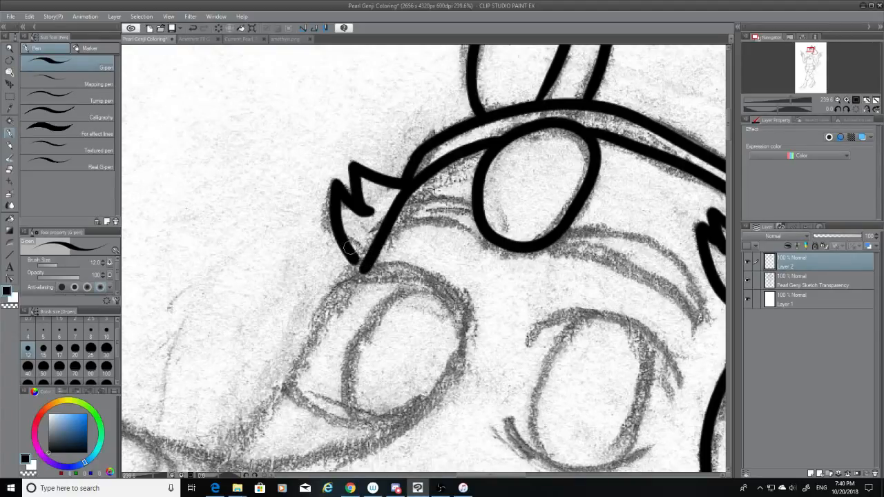
drag(349, 247, 361, 260)
Continue the face line from the tuft down along the left eye's outer edge toward the cheek curve.
drag(730, 130, 728, 137)
drag(367, 130, 243, 311)
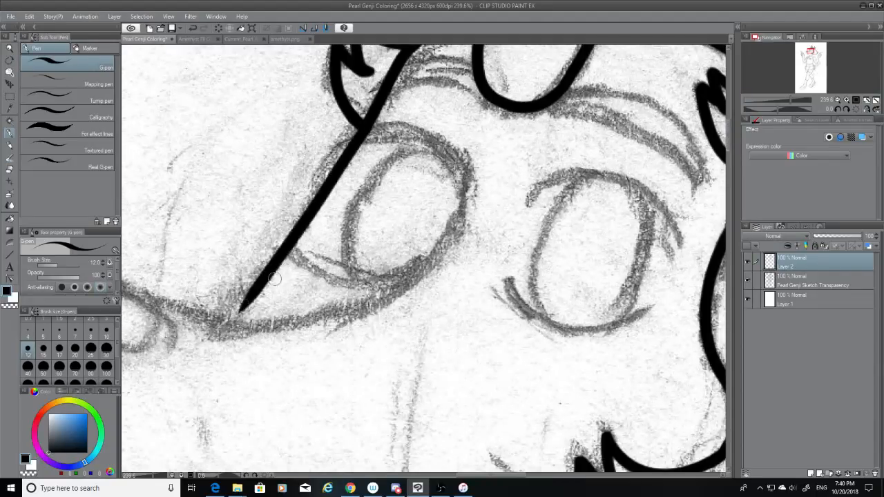
key(ctrl+z)
drag(373, 125, 254, 309)
key(ctrl+z)
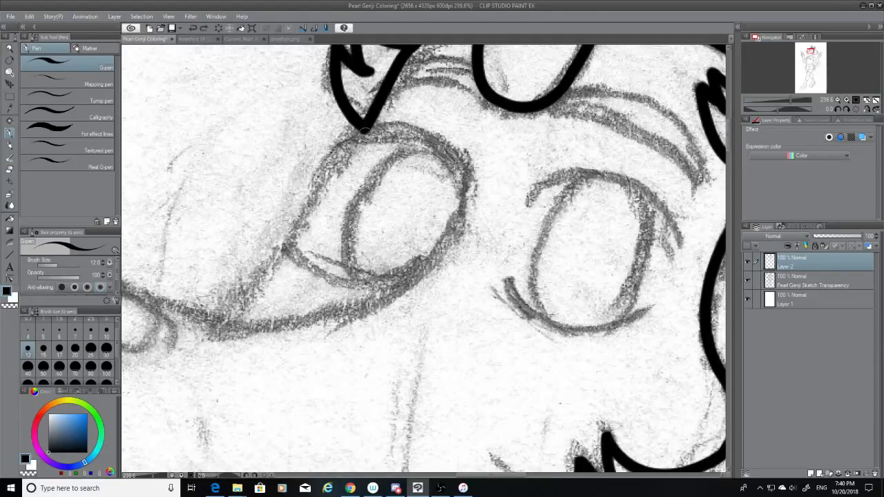
drag(372, 126, 228, 305)
Extend the lower end of the face line with a clean stroke reaching the sketched cheek curve.
drag(246, 290, 229, 314)
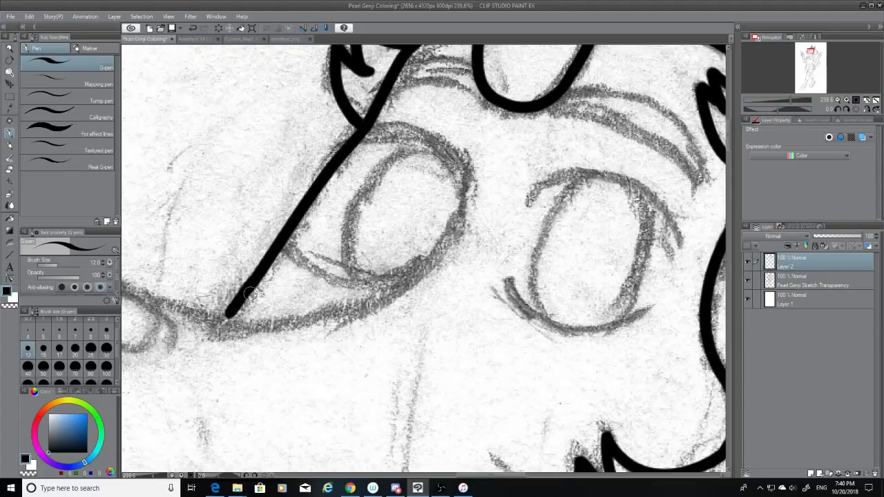
key(ctrl+z)
drag(257, 284, 225, 325)
key(ctrl+z)
drag(266, 272, 230, 316)
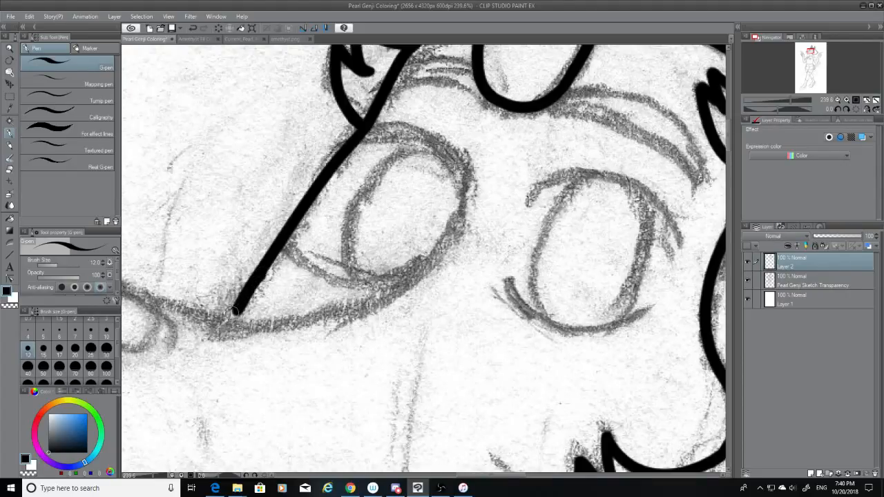
key(ctrl+z)
drag(258, 277, 231, 312)
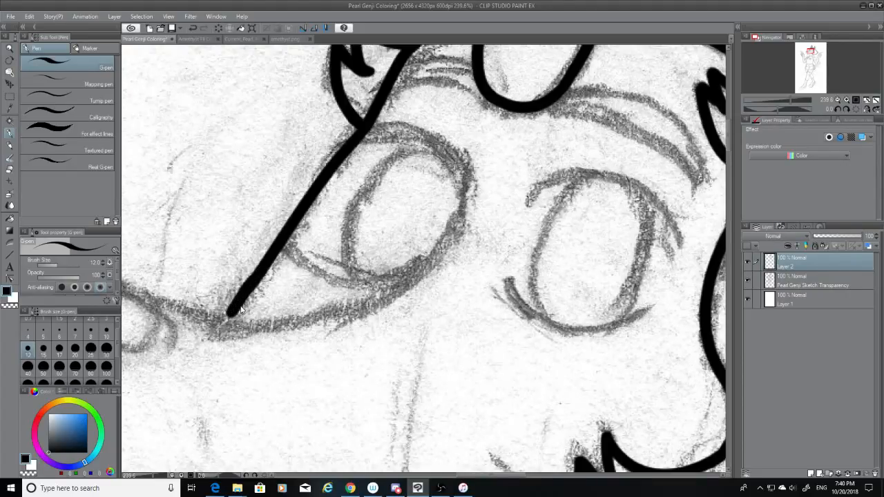
key(ctrl+z)
drag(254, 283, 233, 318)
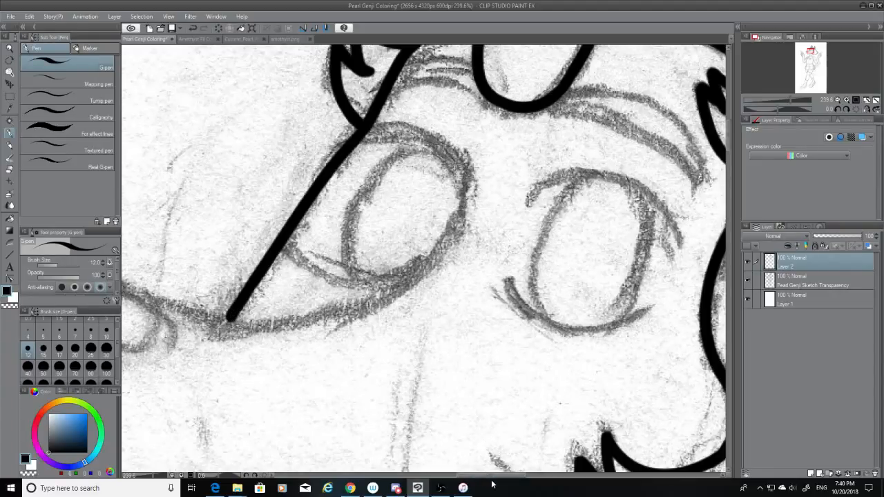
Ink the long curve beneath the left eye, from the cheek curl past the face line's foot to the eye's inner side.
mouse_move(505, 482)
mouse_down()
mouse_move(550, 477)
mouse_move(462, 482)
mouse_up()
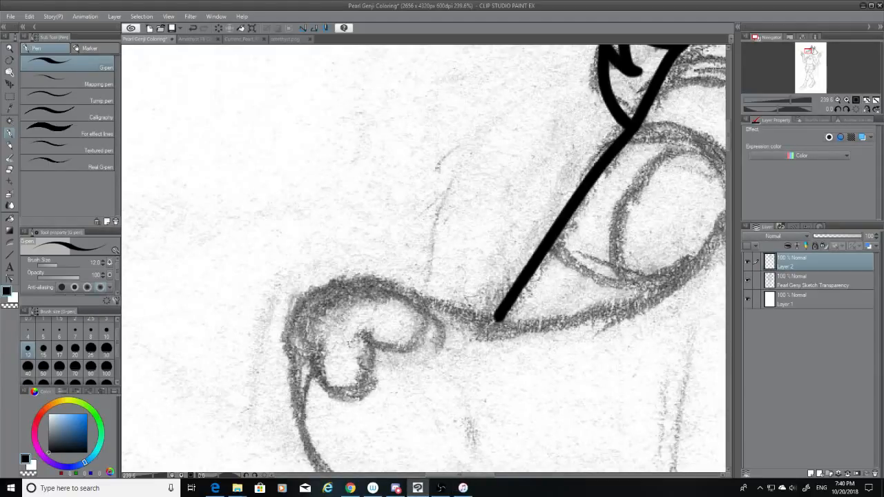
mouse_move(414, 299)
mouse_down()
mouse_move(534, 320)
mouse_move(681, 258)
mouse_up()
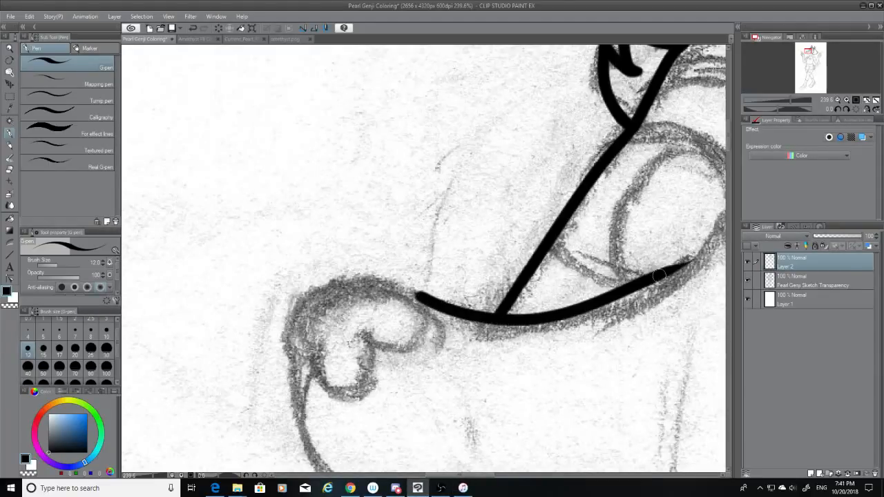
key(ctrl+z)
drag(423, 298, 724, 257)
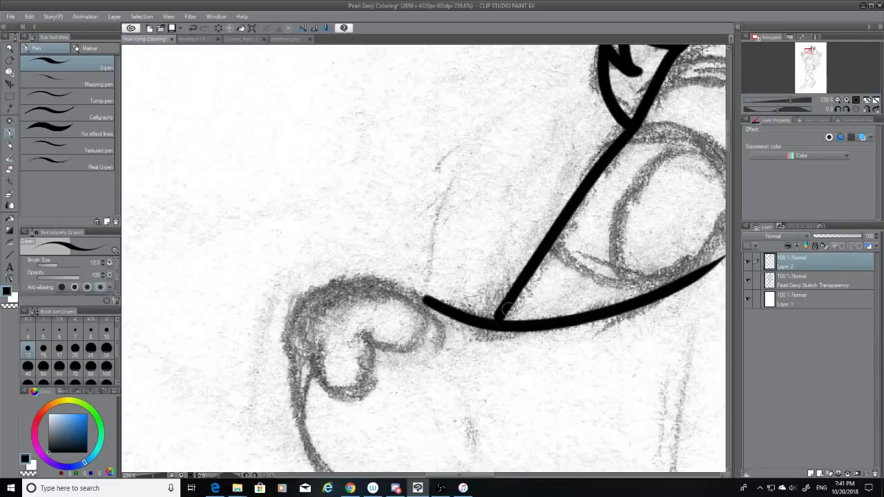
key(ctrl+z)
mouse_move(425, 300)
mouse_down()
mouse_move(463, 320)
mouse_move(679, 255)
mouse_up()
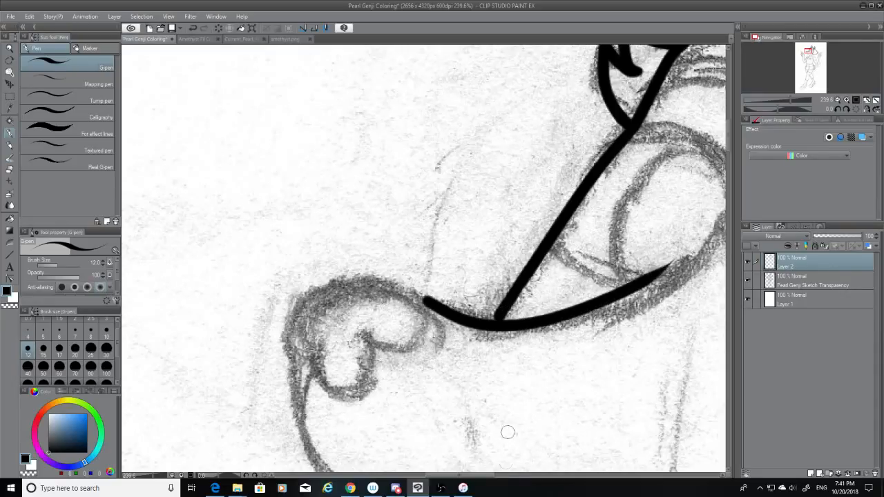
drag(460, 476, 485, 476)
key(ctrl+z)
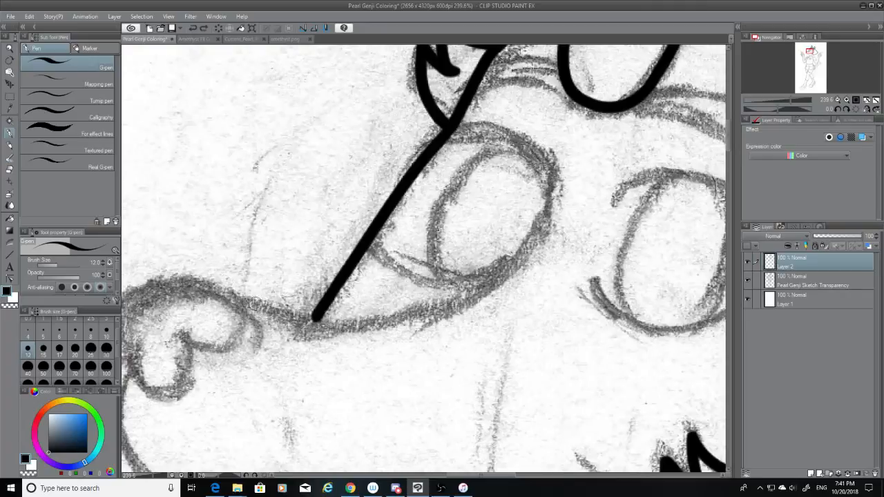
mouse_move(240, 299)
mouse_down()
mouse_move(280, 315)
mouse_move(512, 247)
mouse_up()
key(ctrl+z)
mouse_move(236, 298)
mouse_down()
mouse_move(428, 299)
mouse_move(546, 226)
mouse_up()
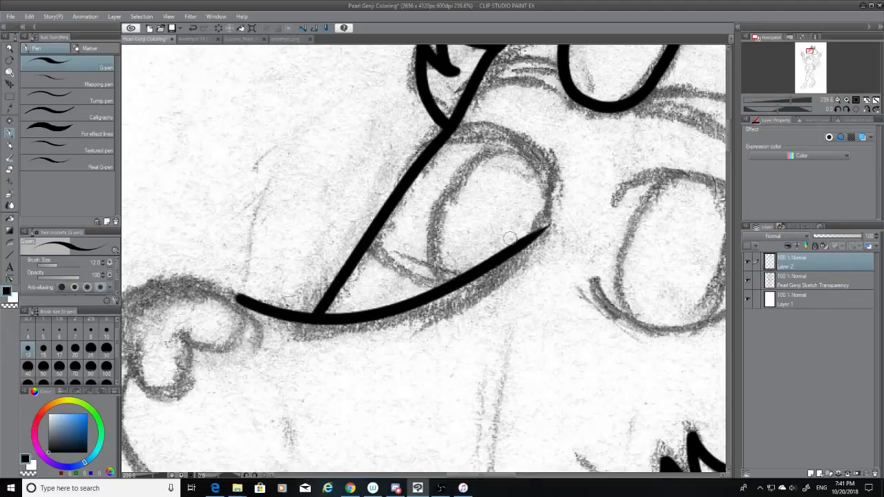
Redraw the long curve beneath the left eye to follow the sketch and erase its tapered inner tip.
key(ctrl+z)
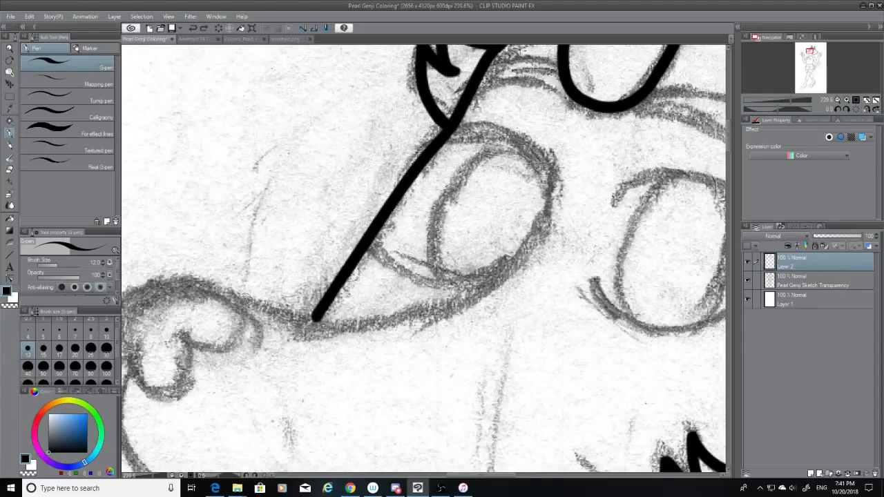
mouse_move(230, 297)
mouse_down()
mouse_move(436, 307)
mouse_move(528, 240)
mouse_up()
key(ctrl+z)
mouse_move(230, 297)
mouse_down()
mouse_move(384, 325)
mouse_move(556, 233)
mouse_up()
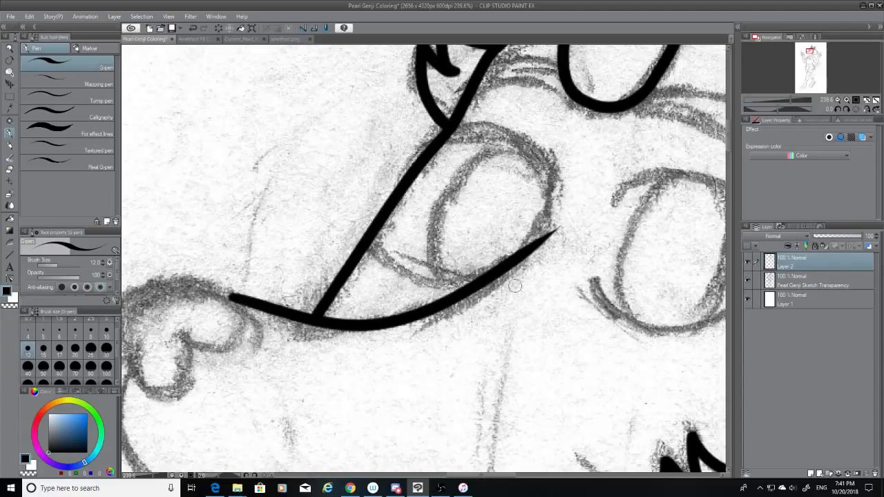
click(10, 170)
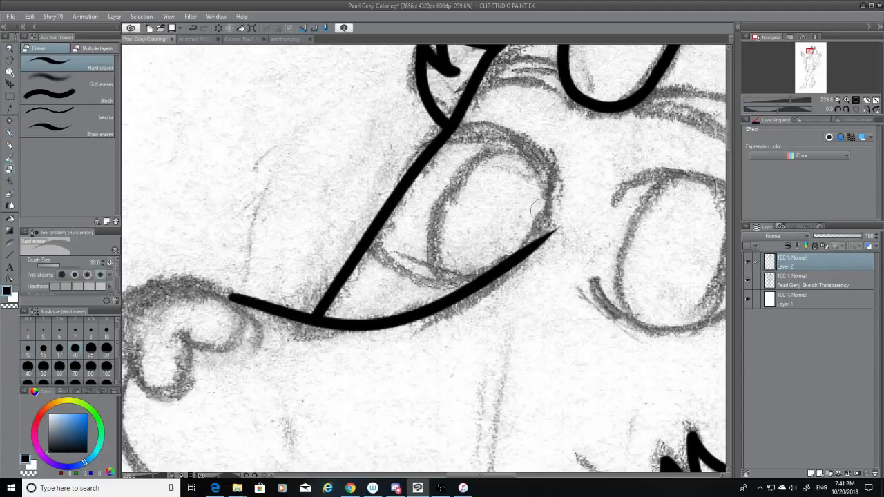
drag(559, 221, 549, 246)
Ink the inner hook of the cheek curl, starting near the outer end of the curve beneath the eye.
drag(500, 476, 465, 475)
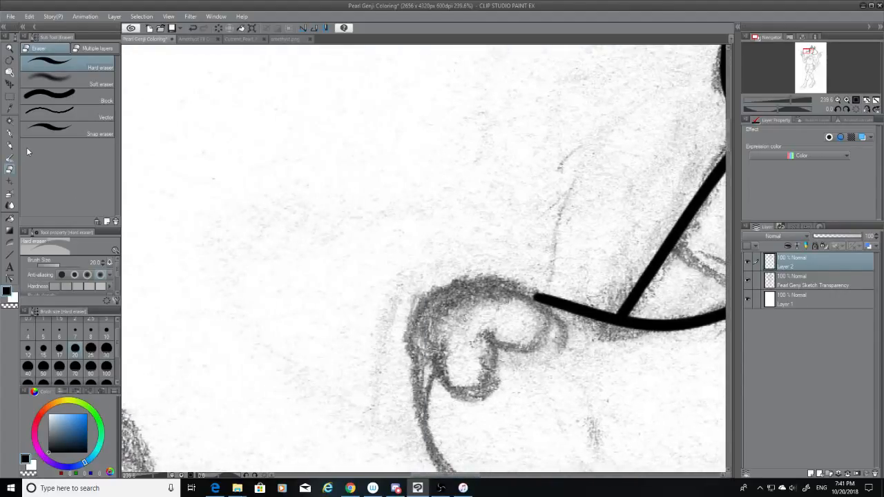
click(9, 135)
drag(510, 280, 524, 343)
key(ctrl+z)
key(ctrl+z)
key(ctrl+z)
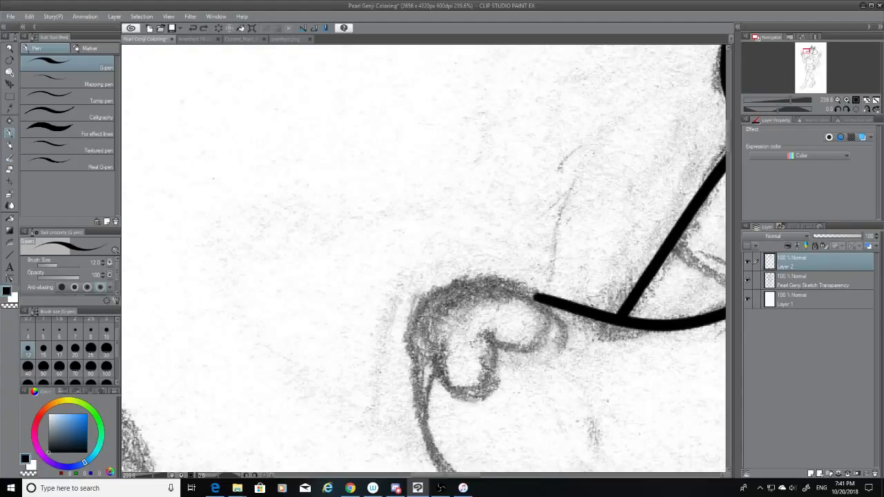
drag(515, 282, 504, 346)
key(ctrl+z)
drag(520, 287, 526, 336)
key(ctrl+z)
drag(515, 282, 524, 338)
key(ctrl+z)
mouse_move(517, 285)
mouse_down()
mouse_move(501, 337)
mouse_move(534, 329)
mouse_move(511, 356)
mouse_move(518, 346)
mouse_move(489, 333)
mouse_move(506, 333)
mouse_move(517, 347)
mouse_move(490, 335)
mouse_up()
key(ctrl+z)
Ink the arched upper edge of the cheek curl, from the under-eye curve to the curl's outer side.
mouse_move(528, 293)
mouse_down()
mouse_move(421, 308)
mouse_move(407, 327)
mouse_up()
key(ctrl+z)
key(ctrl+z)
mouse_move(532, 295)
mouse_down()
mouse_move(423, 312)
mouse_move(492, 279)
mouse_move(415, 312)
mouse_move(431, 354)
mouse_up()
key(ctrl+z)
key(ctrl+z)
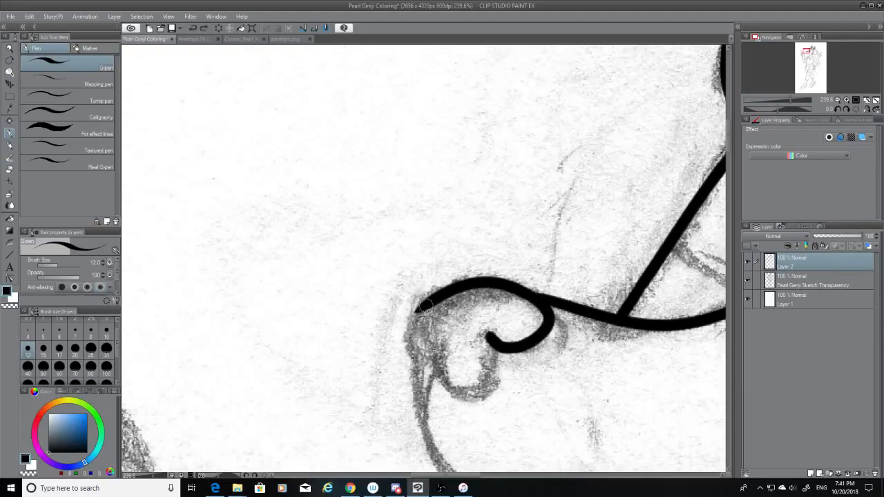
Ink the cheek curl's outer side and its lower lobe, closing the shape at the inner hook.
mouse_move(427, 306)
mouse_down()
mouse_move(414, 327)
mouse_move(435, 350)
mouse_up()
key(ctrl+z)
drag(425, 306, 434, 352)
key(ctrl+z)
mouse_move(425, 306)
mouse_down()
mouse_move(417, 352)
mouse_move(489, 340)
mouse_move(475, 336)
mouse_move(481, 369)
mouse_move(486, 337)
mouse_up()
key(ctrl+z)
key(ctrl+z)
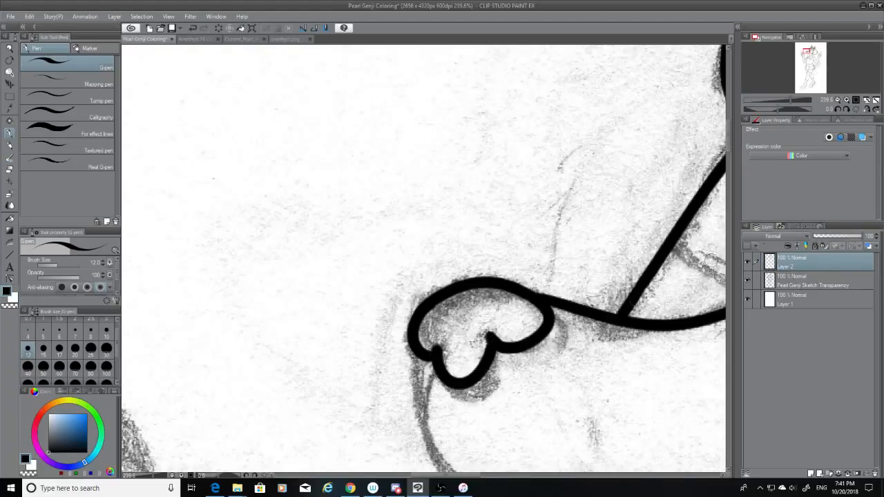
Ink the wide lower face curve from the cheek curl downward, plus its far section rising to the upturned end.
scroll(413, 125, down, 5)
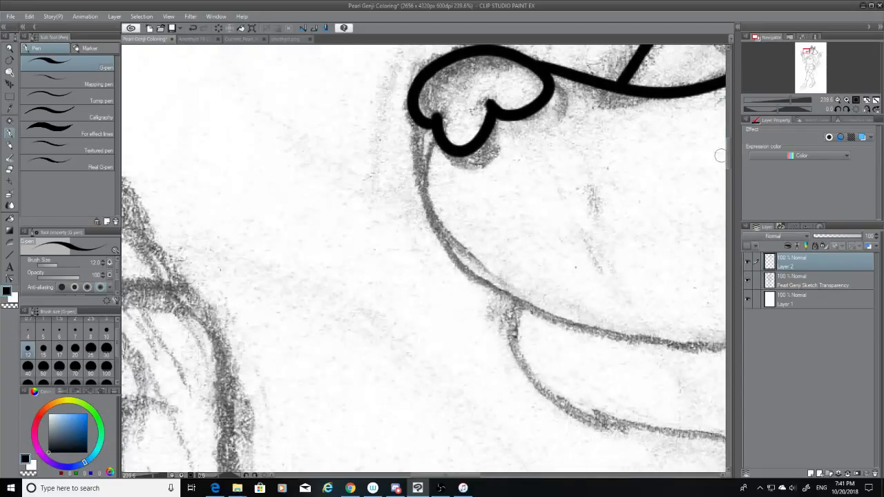
mouse_move(413, 126)
mouse_down()
mouse_move(503, 304)
mouse_move(601, 330)
mouse_up()
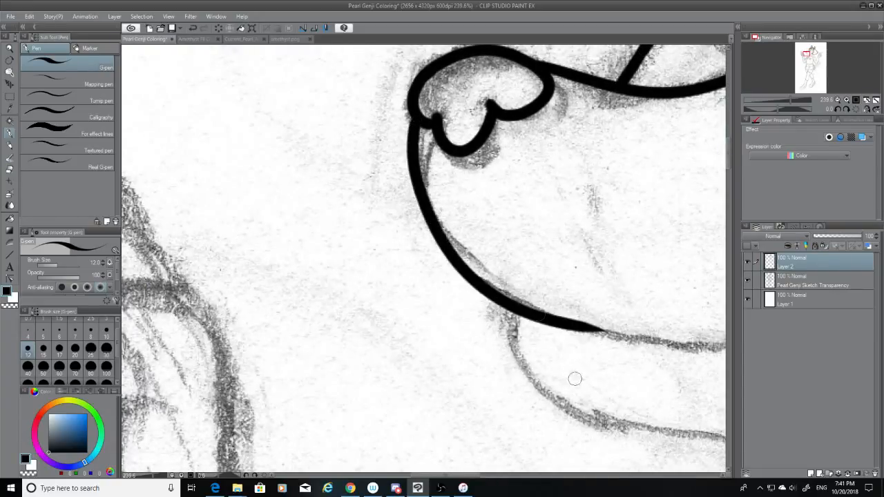
drag(464, 476, 503, 478)
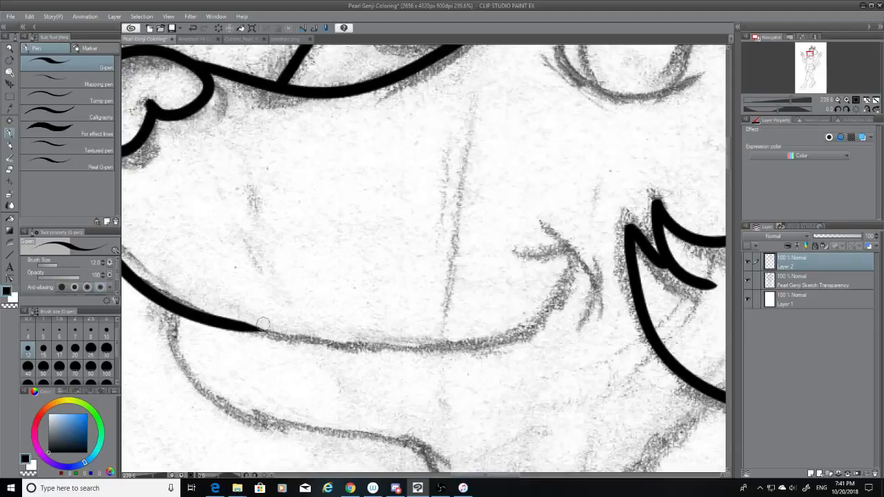
mouse_move(239, 324)
mouse_down()
mouse_move(415, 345)
mouse_move(570, 286)
mouse_up()
key(ctrl+z)
mouse_move(243, 324)
mouse_down()
mouse_move(558, 292)
mouse_move(567, 264)
mouse_move(311, 349)
mouse_up()
key(ctrl+z)
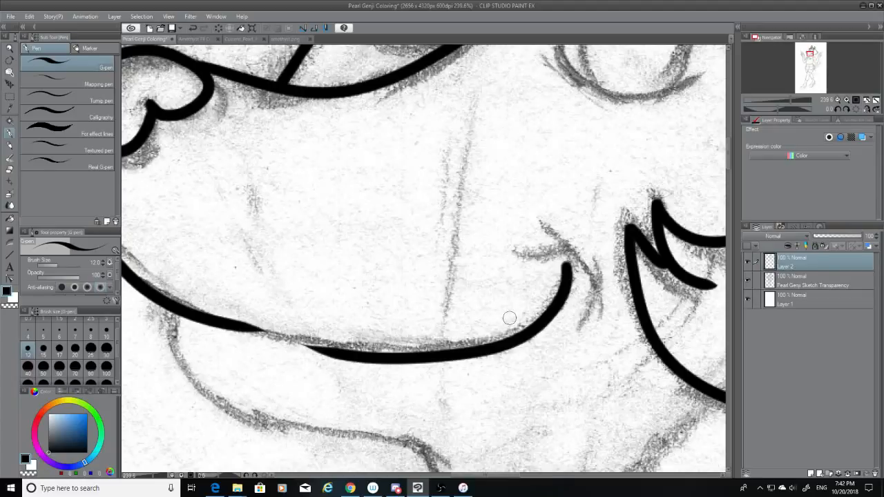
key(ctrl+z)
mouse_move(242, 325)
mouse_down()
mouse_move(415, 346)
mouse_move(550, 304)
mouse_up()
key(ctrl+z)
mouse_move(239, 325)
mouse_down()
mouse_move(326, 351)
mouse_move(583, 262)
mouse_move(566, 283)
mouse_move(237, 360)
mouse_up()
key(ctrl+z)
key(ctrl+z)
mouse_move(567, 255)
mouse_down()
mouse_move(568, 277)
mouse_move(242, 324)
mouse_move(341, 342)
mouse_up()
key(ctrl+z)
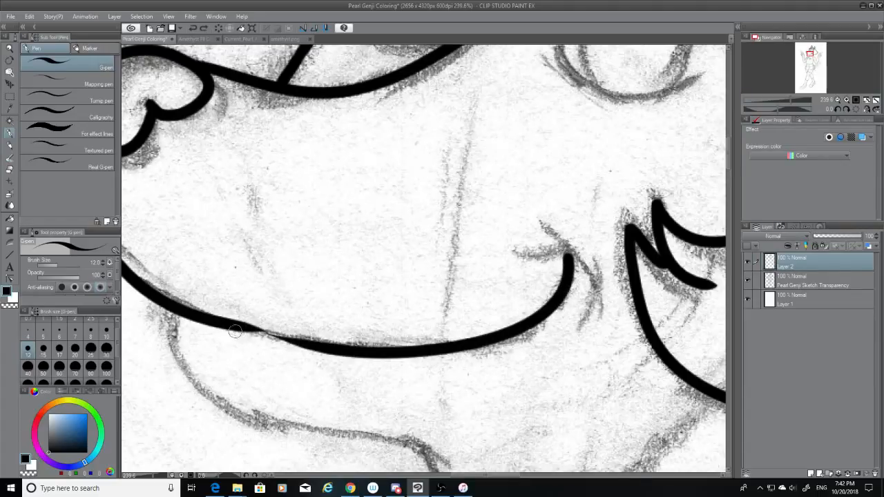
Bridge the two sections of the wide lower face curve with a short stroke so they form one continuous line.
drag(244, 331, 351, 351)
key(ctrl+z)
drag(240, 331, 329, 351)
key(ctrl+z)
drag(240, 327, 322, 349)
key(ctrl+z)
mouse_move(231, 324)
mouse_down()
mouse_move(291, 340)
mouse_move(303, 358)
mouse_up()
key(ctrl+z)
drag(233, 325, 316, 353)
key(ctrl+z)
drag(230, 325, 347, 355)
key(ctrl+z)
drag(233, 327, 352, 360)
key(ctrl+z)
mouse_move(260, 334)
mouse_down()
mouse_move(311, 350)
mouse_move(228, 327)
mouse_up()
key(ctrl+z)
drag(332, 352, 233, 327)
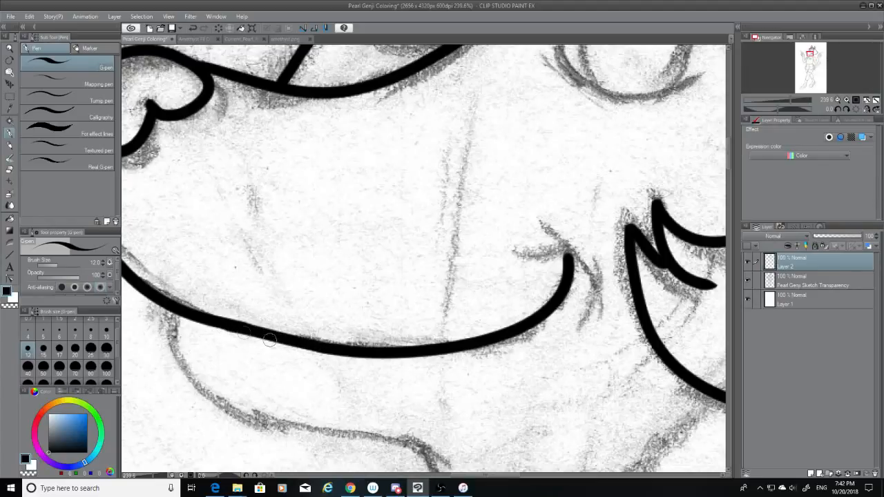
Hide the Pearl Genji Sketch Transparency layer to inspect the line art on its own, and show it again.
click(10, 170)
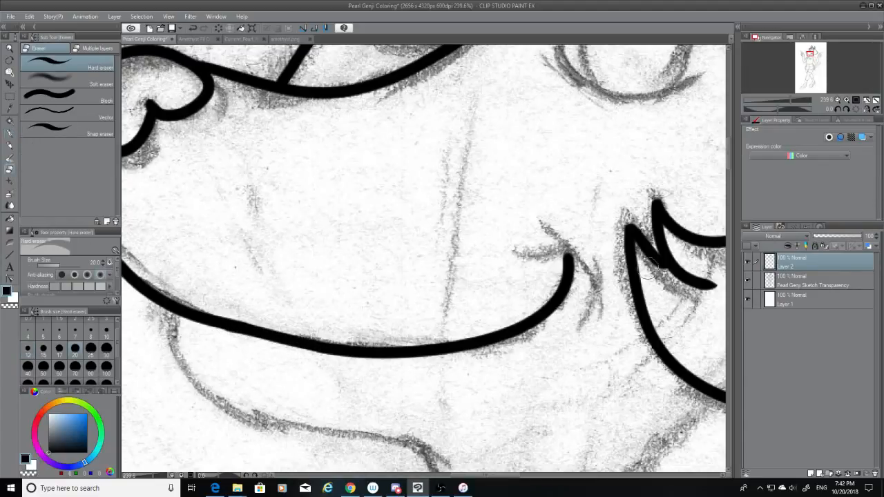
click(746, 280)
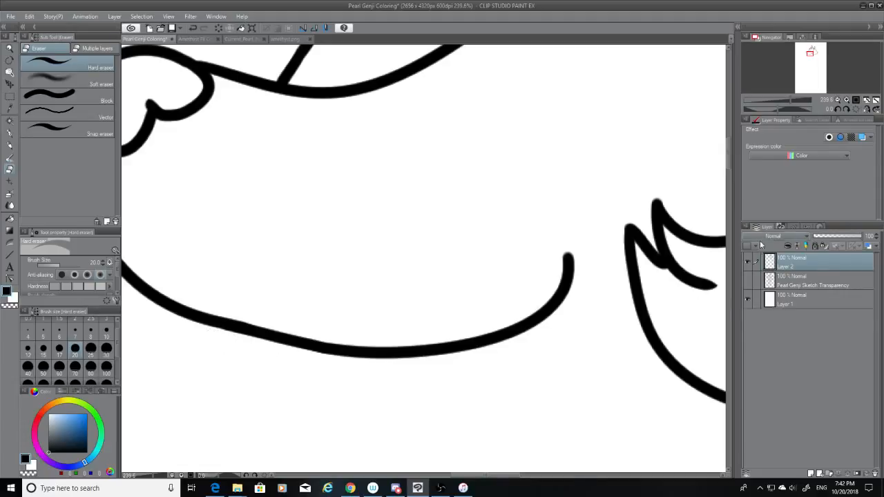
click(749, 281)
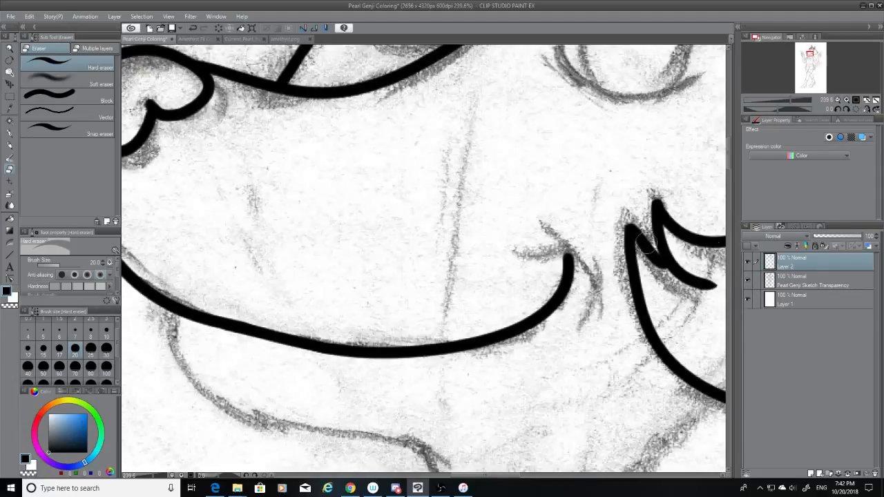
Ink the second curve branching from the underside of the lower face curve, down and across to the sketched bend.
scroll(474, 194, down, 5)
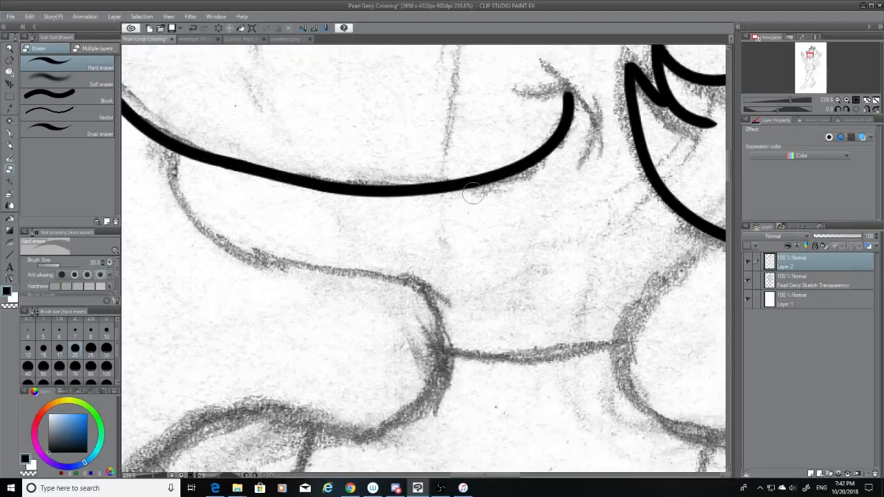
click(9, 132)
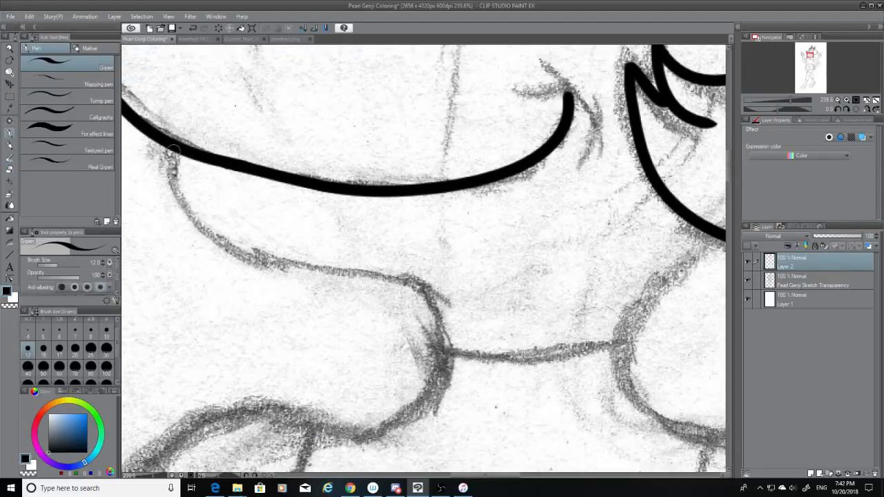
mouse_move(173, 151)
mouse_down()
mouse_move(417, 306)
mouse_move(455, 315)
mouse_up()
key(ctrl+z)
mouse_move(174, 153)
mouse_down()
mouse_move(211, 236)
mouse_move(431, 299)
mouse_up()
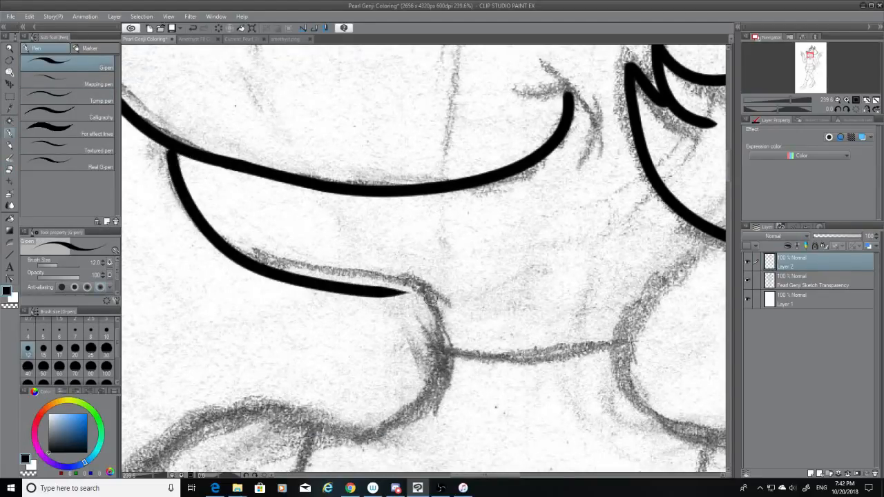
key(ctrl+z)
mouse_move(172, 152)
mouse_down()
mouse_move(333, 268)
mouse_move(448, 293)
mouse_up()
key(ctrl+z)
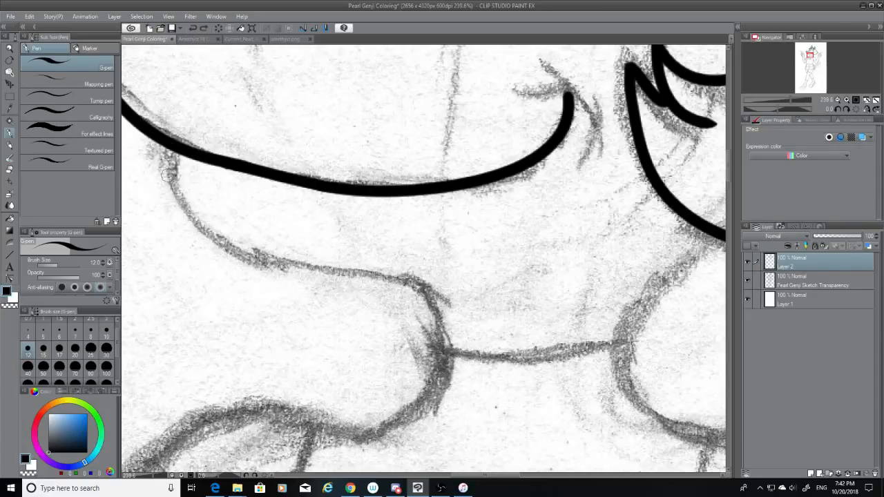
mouse_move(171, 151)
mouse_down()
mouse_move(208, 215)
mouse_move(412, 275)
mouse_up()
key(ctrl+z)
mouse_move(171, 151)
mouse_down()
mouse_move(326, 266)
mouse_move(409, 275)
mouse_up()
key(ctrl+z)
mouse_move(171, 150)
mouse_down()
mouse_move(445, 277)
mouse_move(396, 275)
mouse_up()
click(9, 169)
click(10, 145)
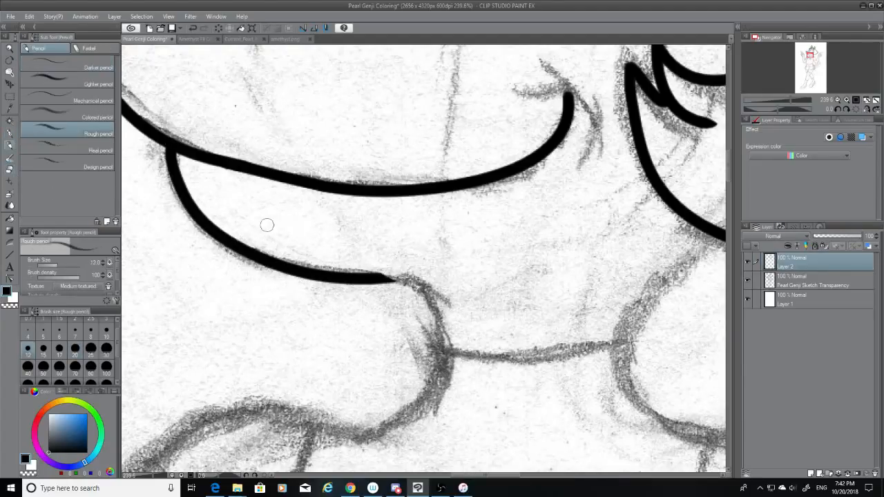
mouse_move(390, 276)
mouse_down()
mouse_move(427, 299)
mouse_move(437, 404)
mouse_up()
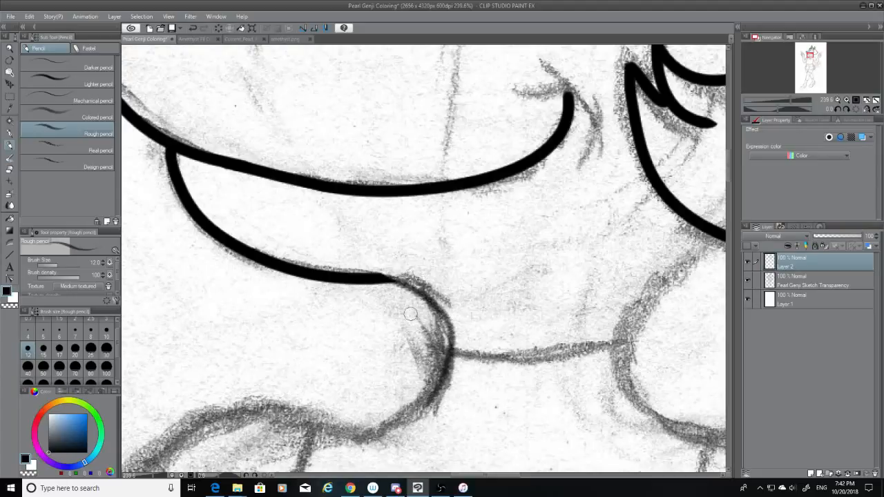
key(ctrl+z)
Continue the second curve with the G-pen around the rounded bend and down to its inward-turning end.
click(10, 134)
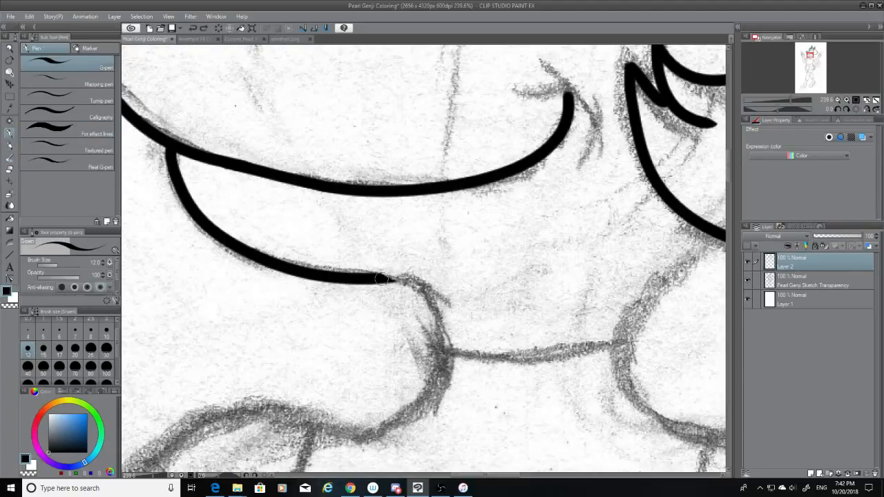
drag(391, 276, 414, 407)
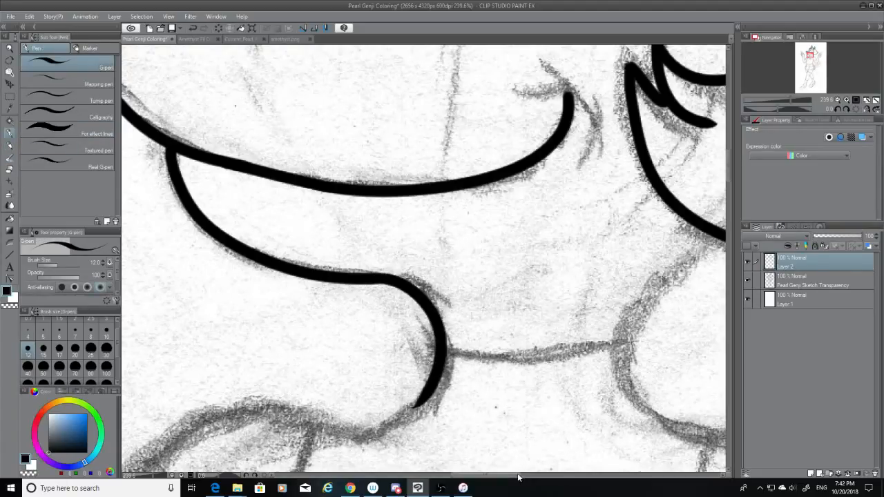
Ink the opposite rounded contour, from the underside of the large curve down around to the outward-turning sketch line.
drag(517, 477, 548, 476)
mouse_move(493, 232)
mouse_down()
mouse_move(471, 408)
mouse_move(514, 419)
mouse_move(441, 277)
mouse_move(515, 432)
mouse_up()
key(ctrl+z)
key(ctrl+z)
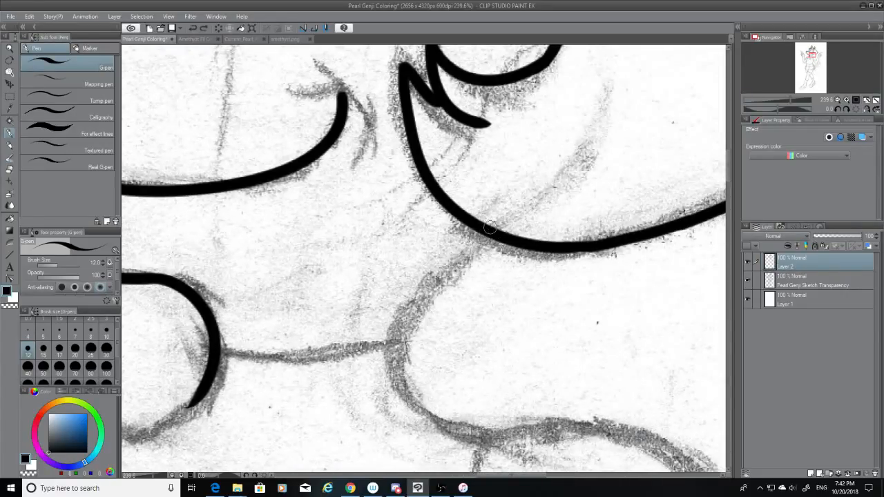
drag(487, 233, 484, 419)
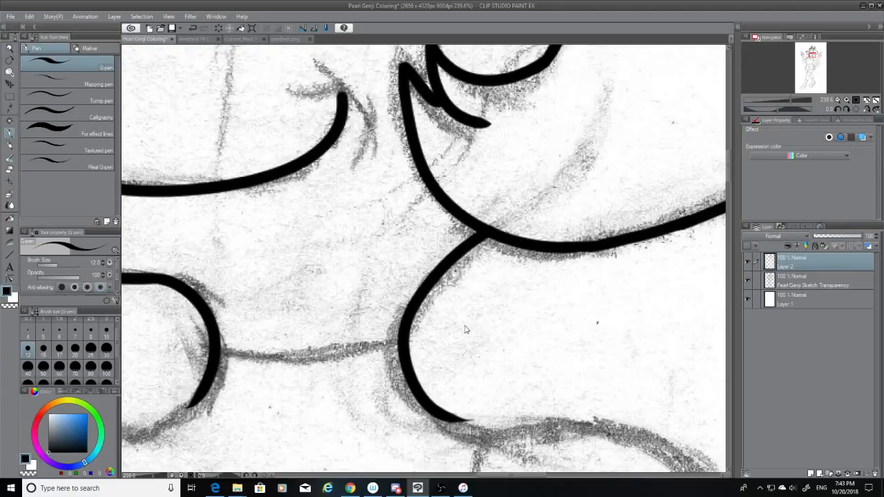
key(ctrl+z)
mouse_move(487, 232)
mouse_down()
mouse_move(438, 270)
mouse_move(485, 423)
mouse_up()
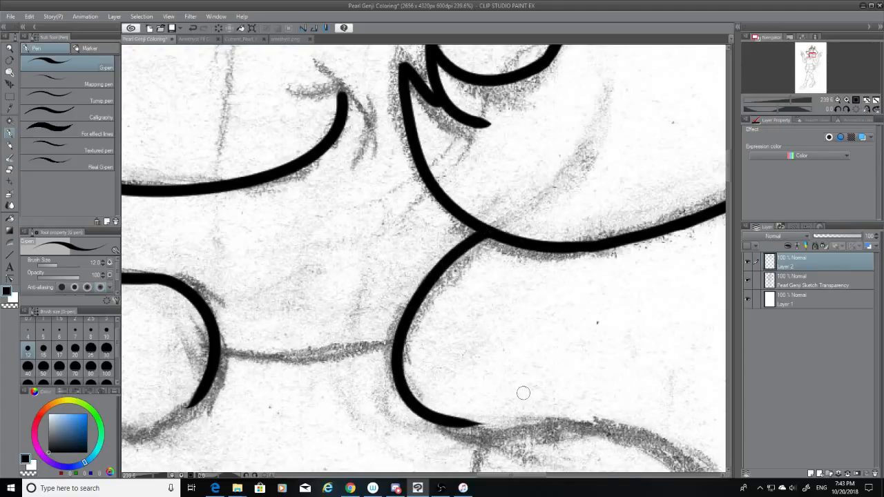
Erase the tapered lower tip of the opposite rounded contour.
drag(727, 167, 729, 177)
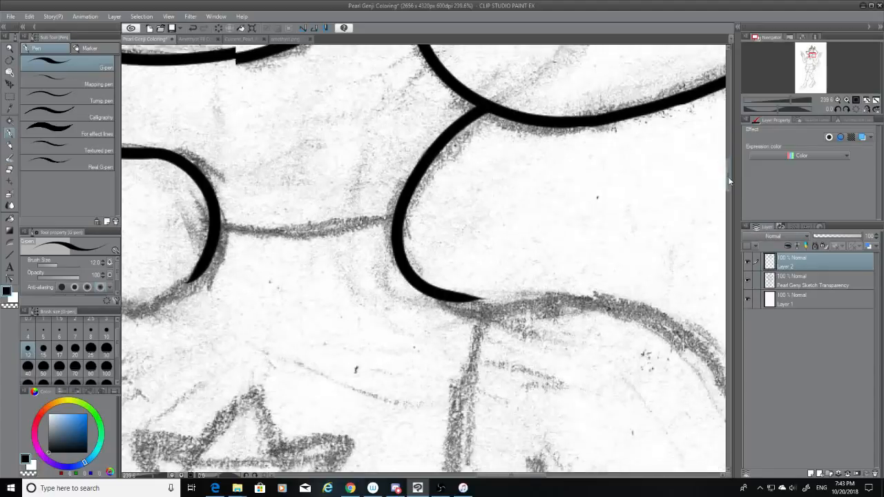
click(9, 171)
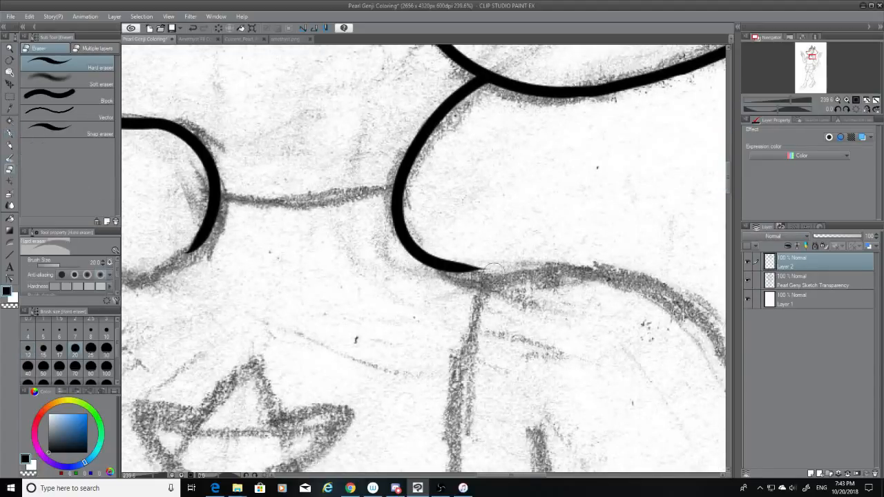
drag(495, 269, 458, 267)
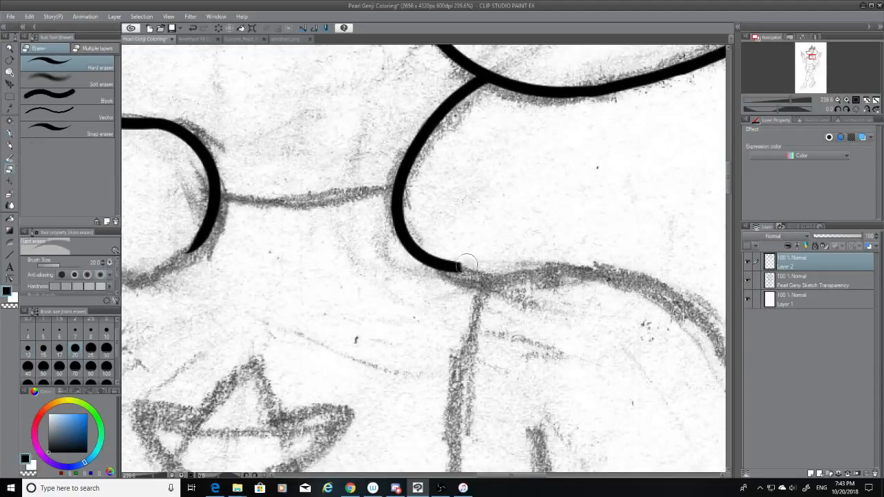
Extend the lower end of the opposite rounded contour with a smooth wavy stroke along the outward-sloping sketch line.
click(13, 133)
drag(435, 264, 590, 274)
key(ctrl+z)
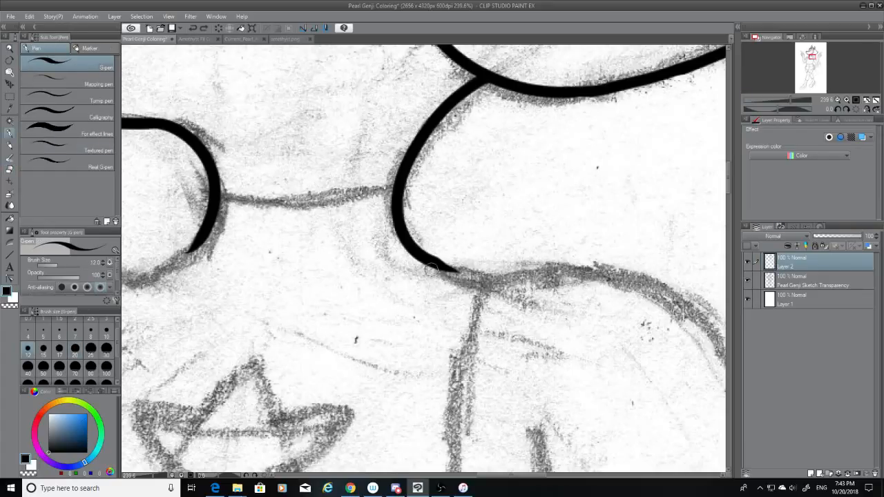
drag(429, 263, 611, 275)
key(ctrl+z)
drag(431, 264, 642, 276)
key(ctrl+z)
drag(429, 263, 605, 270)
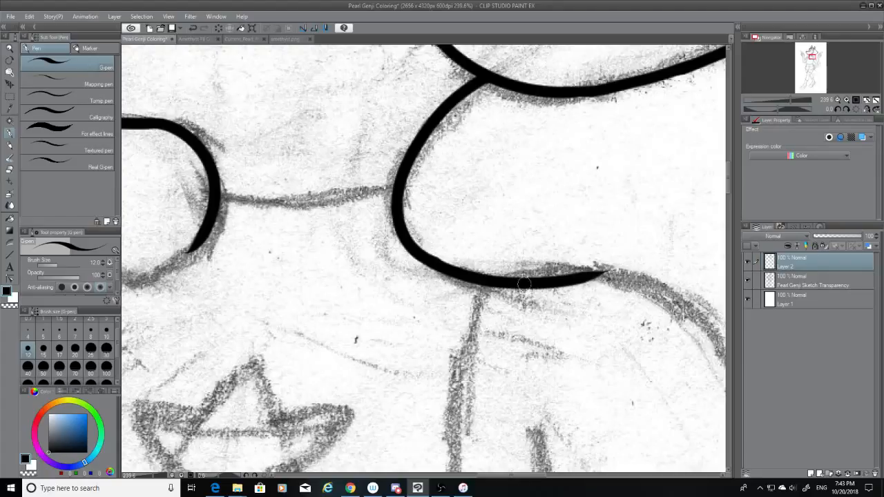
key(ctrl+z)
drag(435, 263, 594, 264)
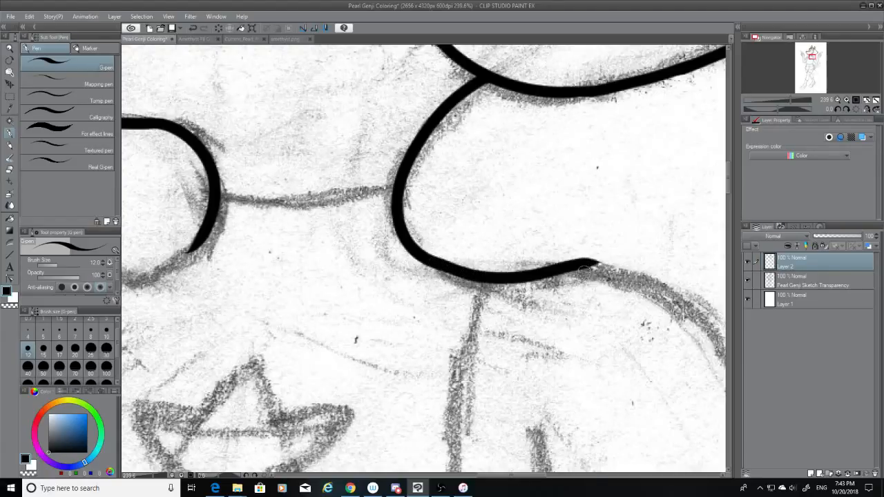
key(ctrl+z)
drag(436, 261, 708, 294)
key(ctrl+z)
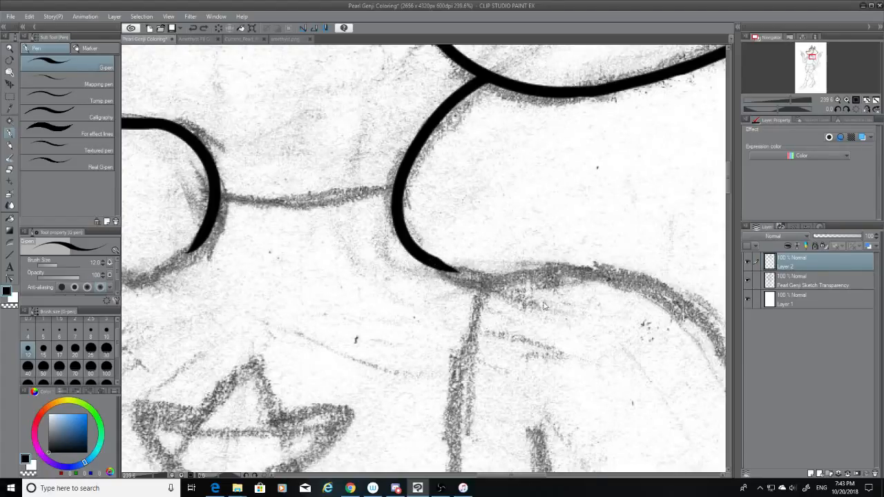
drag(435, 261, 722, 333)
key(ctrl+z)
mouse_move(441, 261)
mouse_down()
mouse_move(557, 271)
mouse_move(719, 311)
mouse_move(485, 275)
mouse_move(503, 277)
mouse_up()
key(ctrl+z)
key(ctrl+z)
drag(432, 267, 503, 277)
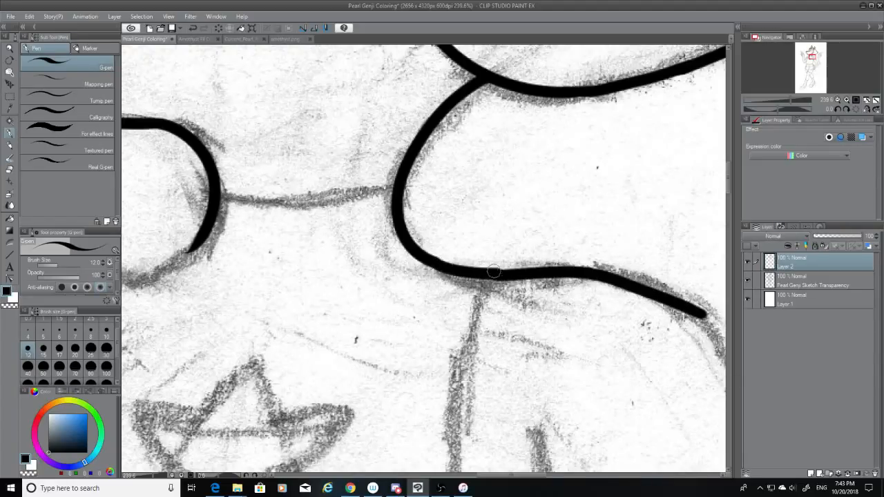
Redraw the bend joining the bottom of the rounded contour to its wavy extension as one smooth G-pen curve.
key(ctrl+z)
drag(437, 260, 498, 276)
key(ctrl+z)
drag(430, 261, 503, 276)
key(ctrl+z)
drag(434, 260, 499, 277)
Erase the sloping end of the wavy stroke and re-ink it as a smooth curve bending down along the outer sketch line.
click(11, 170)
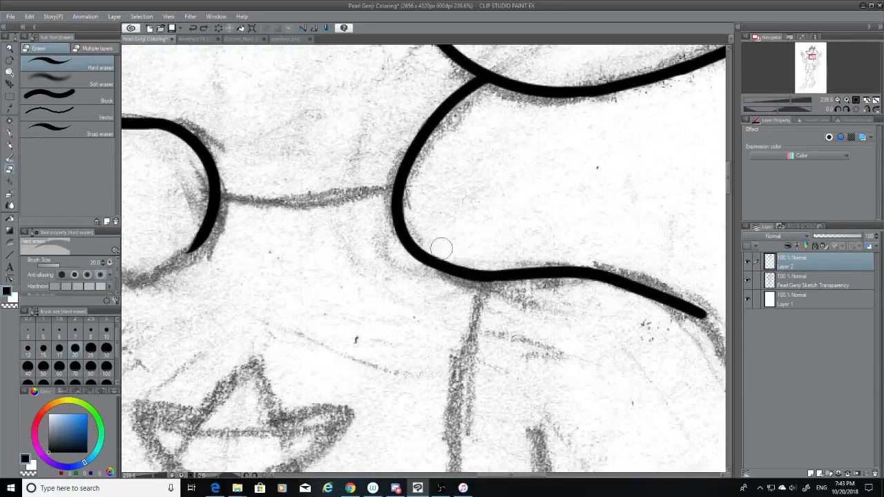
drag(591, 274, 696, 312)
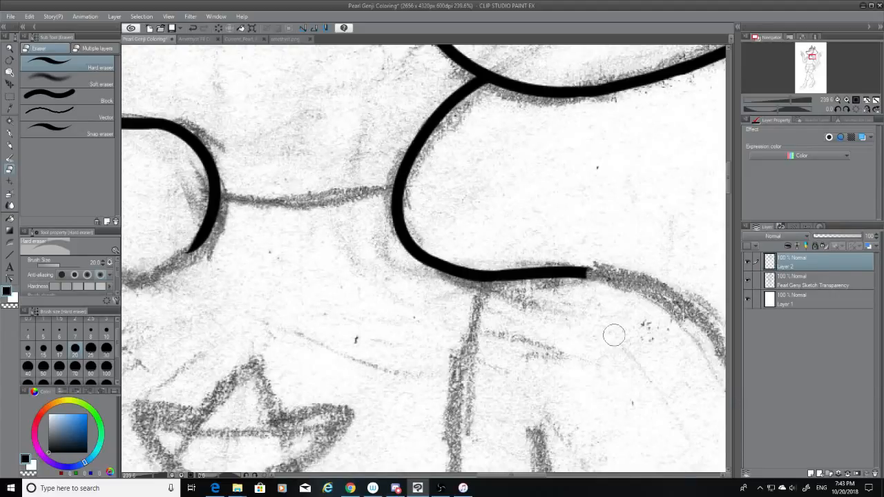
drag(529, 478, 552, 478)
click(9, 133)
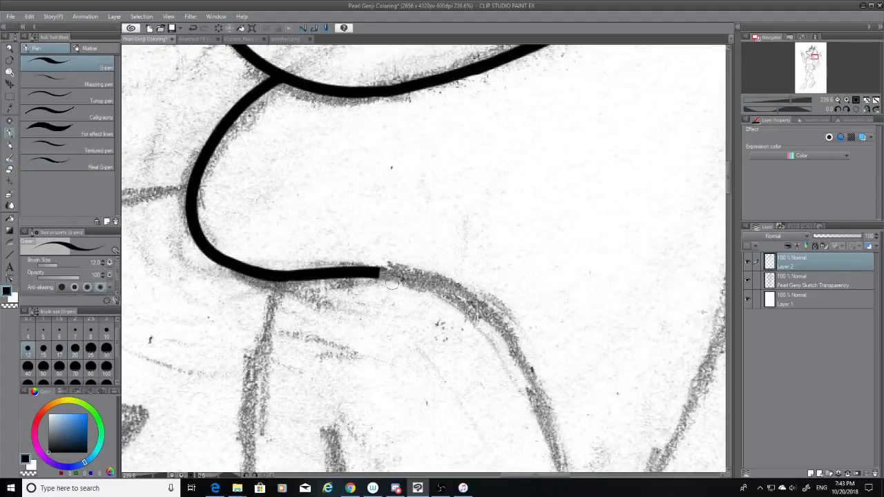
mouse_move(380, 274)
mouse_down()
mouse_move(523, 376)
mouse_move(539, 407)
mouse_up()
key(ctrl+z)
drag(376, 273, 559, 445)
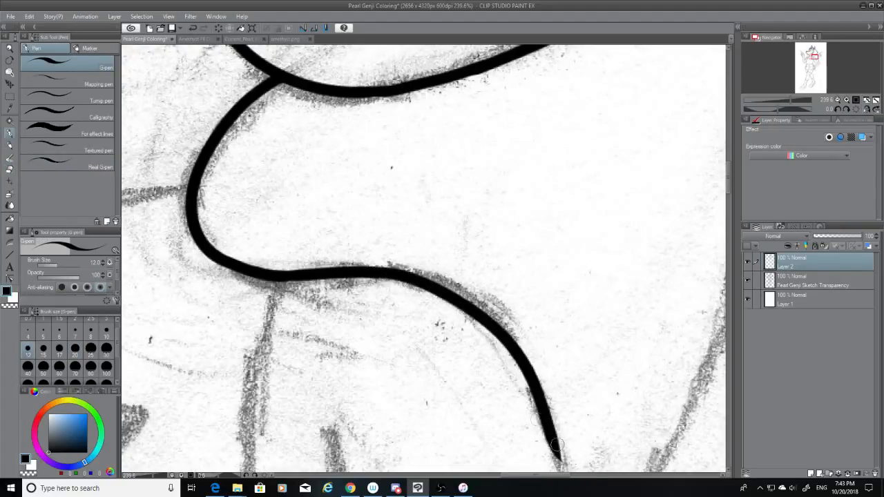
Continue the outer curve down to the crossing sketch lines with the G-pen, then erase the overshoot past the crossing.
drag(722, 179, 731, 195)
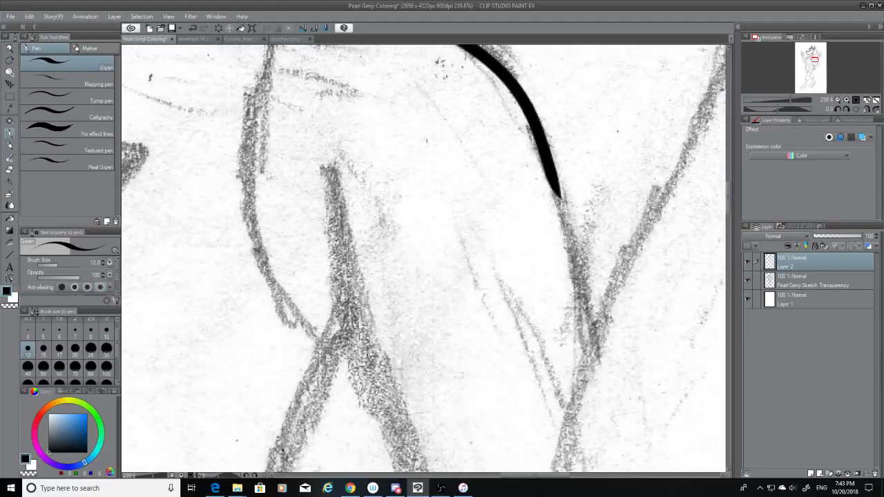
drag(558, 192, 608, 386)
key(ctrl+z)
key(ctrl+y)
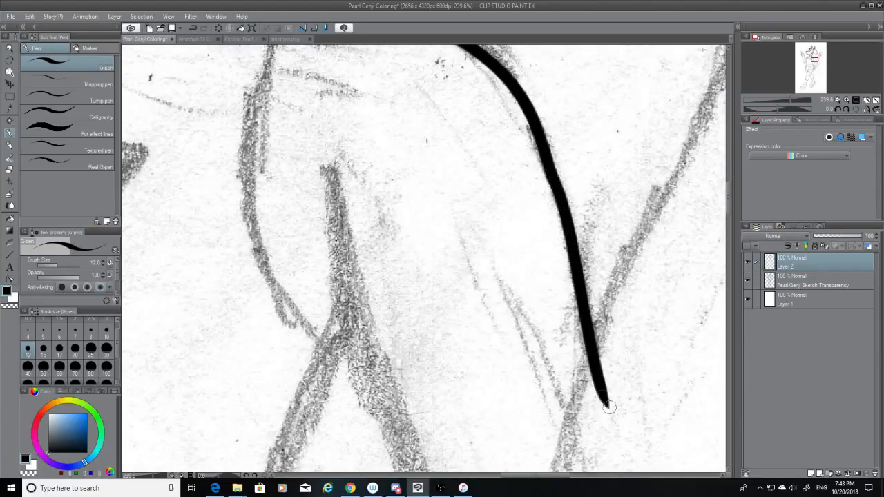
key(ctrl+z)
drag(558, 196, 598, 444)
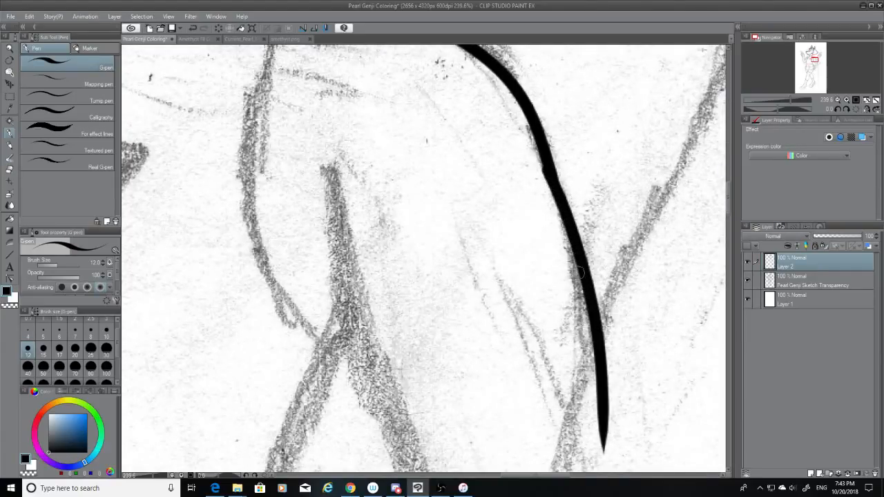
key(ctrl+z)
drag(552, 176, 615, 413)
key(ctrl+z)
drag(551, 176, 614, 413)
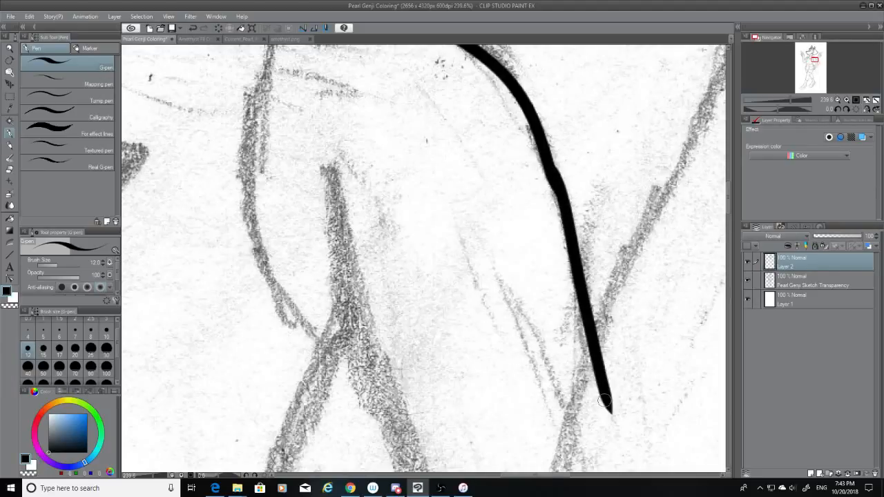
key(ctrl+z)
drag(549, 170, 565, 250)
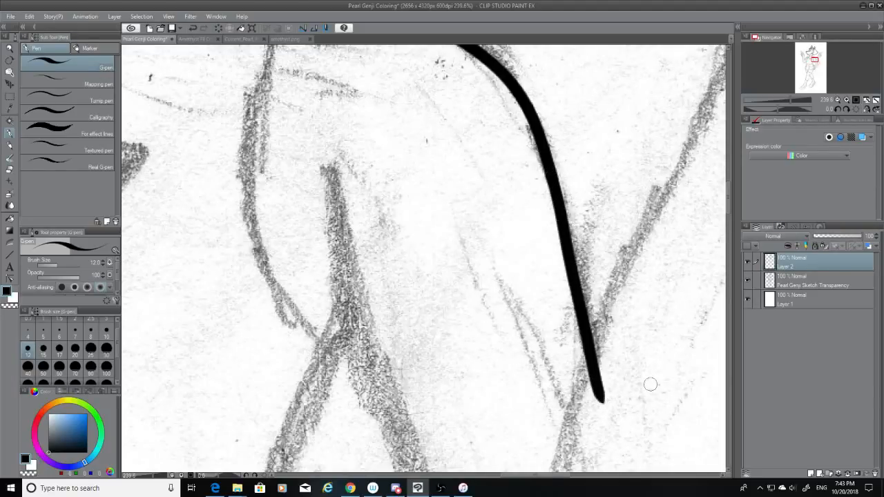
click(9, 170)
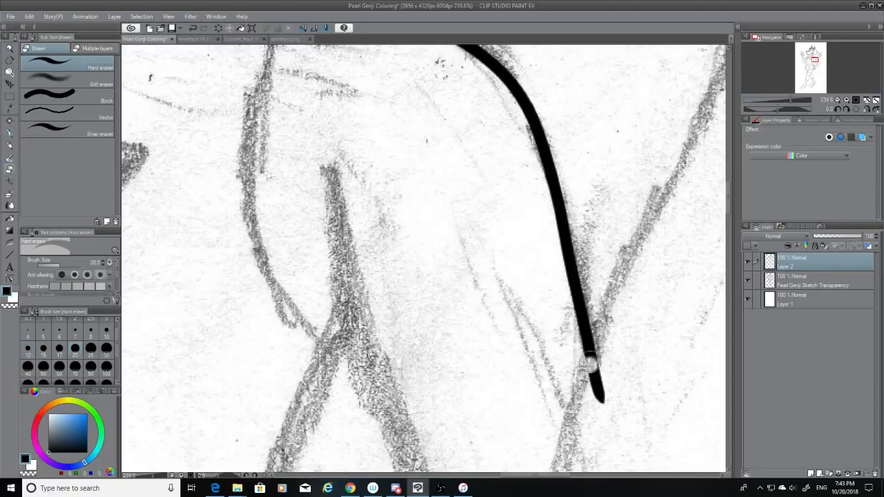
mouse_move(592, 373)
mouse_down()
mouse_move(602, 327)
mouse_move(587, 380)
mouse_move(599, 369)
mouse_move(612, 424)
mouse_up()
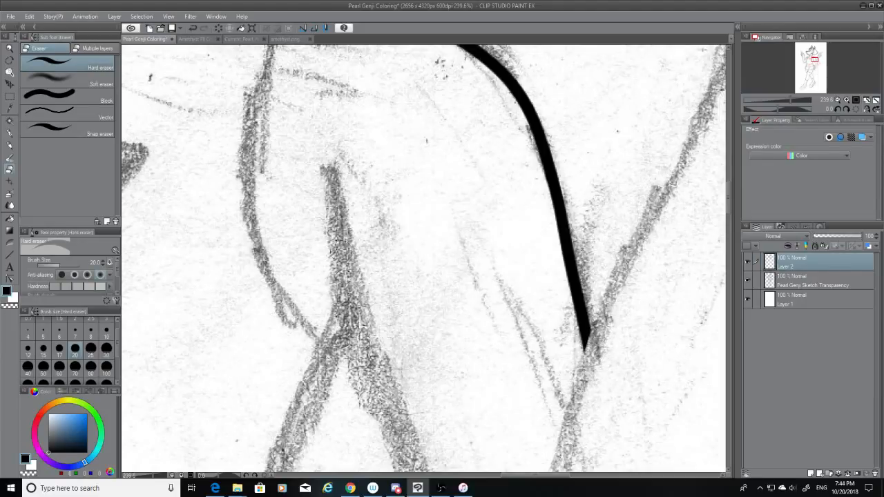
Ink the arched sketch line on the opposite side of the figure, from its peak down toward the V-shaped junction.
click(10, 139)
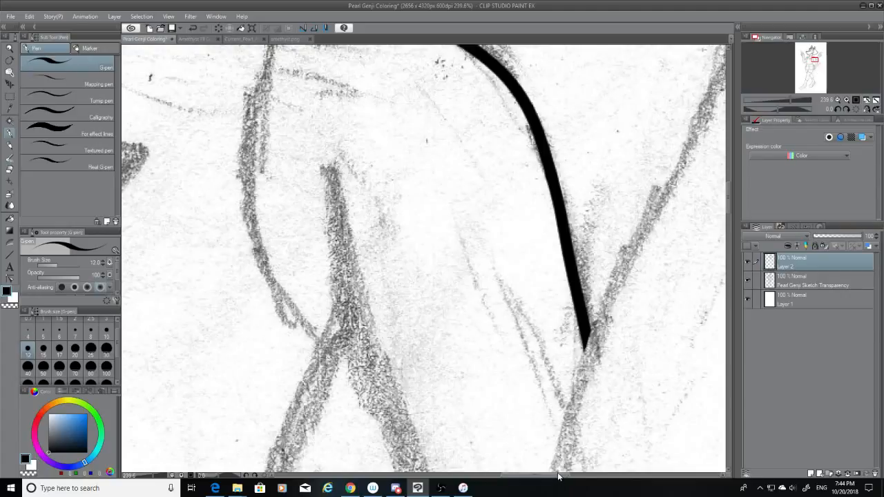
drag(561, 476, 472, 475)
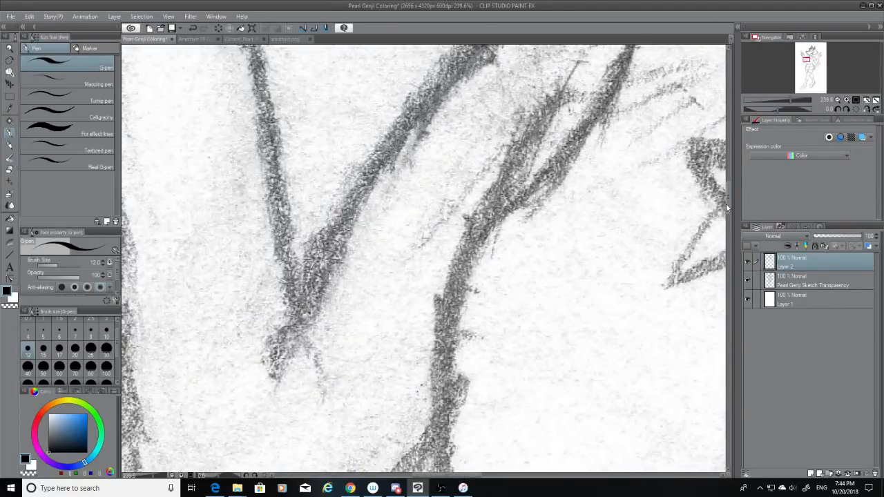
scroll(719, 205, up, 3)
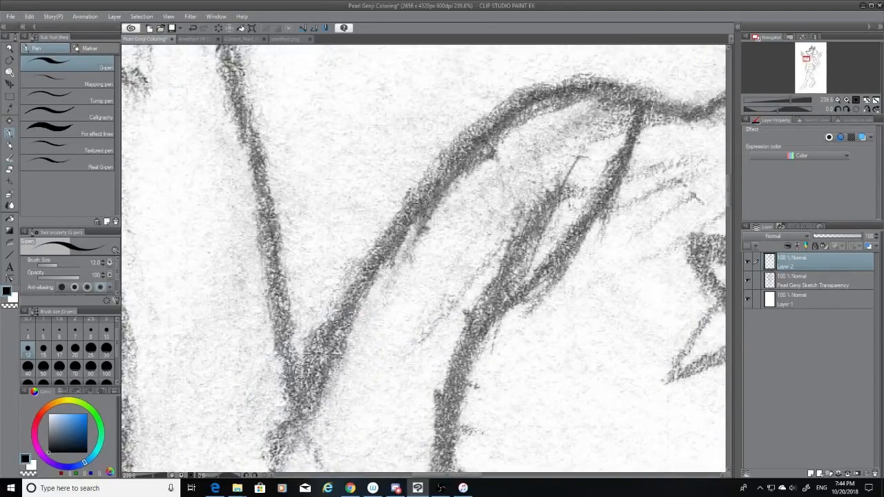
drag(296, 413, 561, 90)
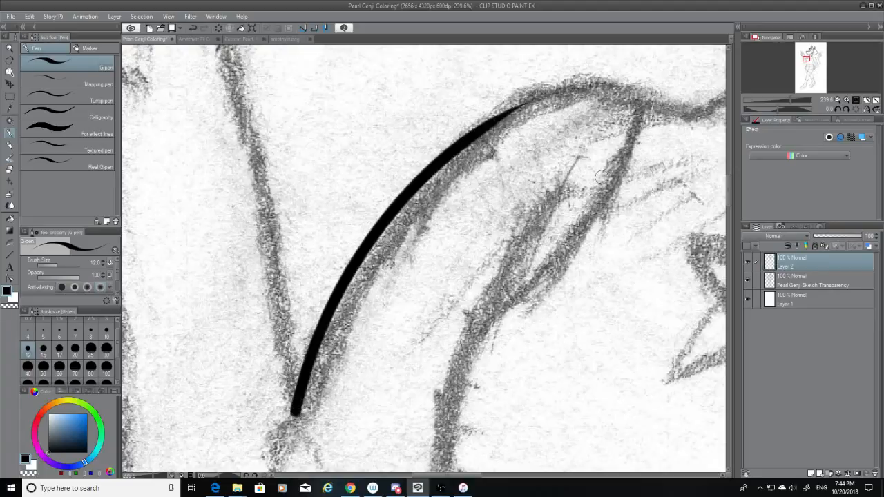
key(ctrl+z)
mouse_move(300, 409)
mouse_down()
mouse_move(586, 88)
mouse_move(311, 419)
mouse_up()
key(ctrl+z)
key(ctrl+z)
drag(573, 91, 316, 398)
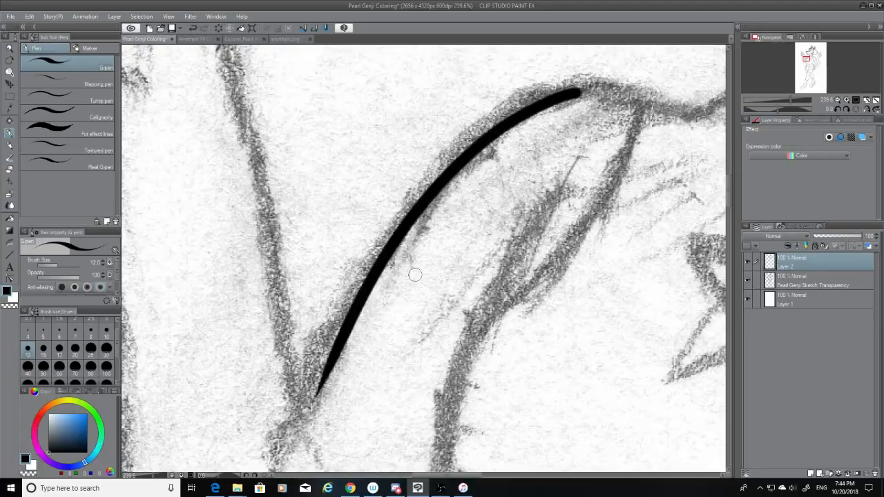
key(ctrl+z)
drag(578, 90, 316, 403)
key(ctrl+z)
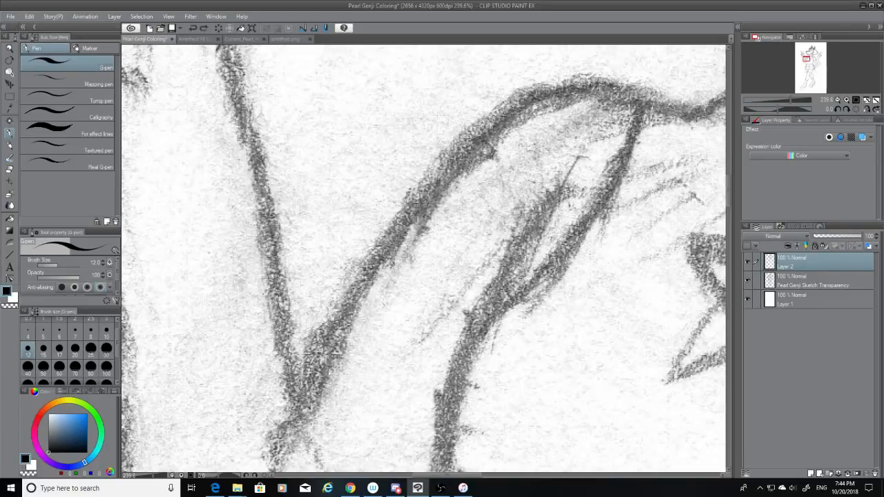
drag(605, 89, 326, 353)
Extend the lower end of the arched stroke to the V-shaped junction of the sketch lines.
drag(342, 325, 299, 399)
key(ctrl+z)
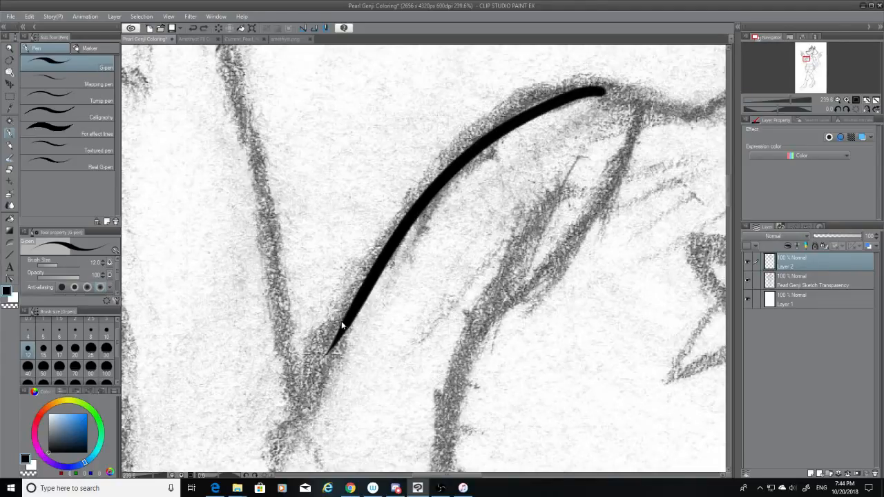
drag(343, 323, 296, 419)
key(ctrl+z)
drag(347, 316, 300, 414)
key(ctrl+z)
drag(346, 323, 304, 408)
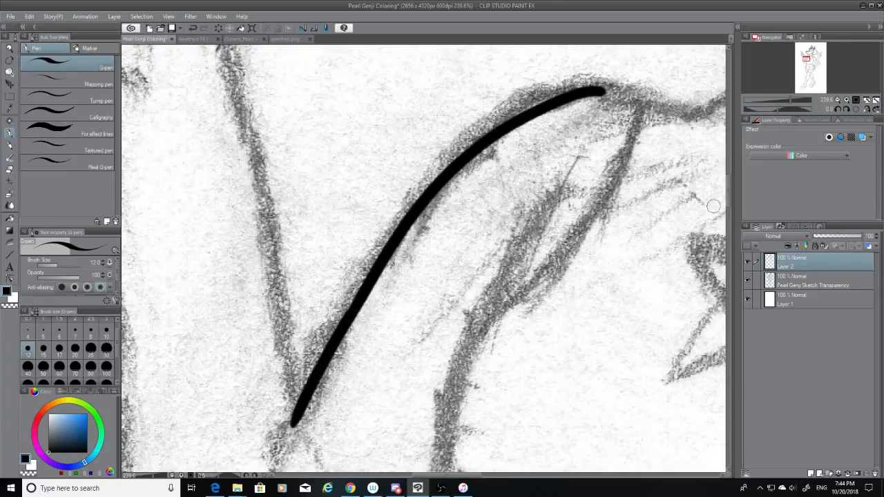
Erase the upper part of the arched stroke with the Hard eraser, keeping its straighter lower part.
scroll(730, 189, up, 5)
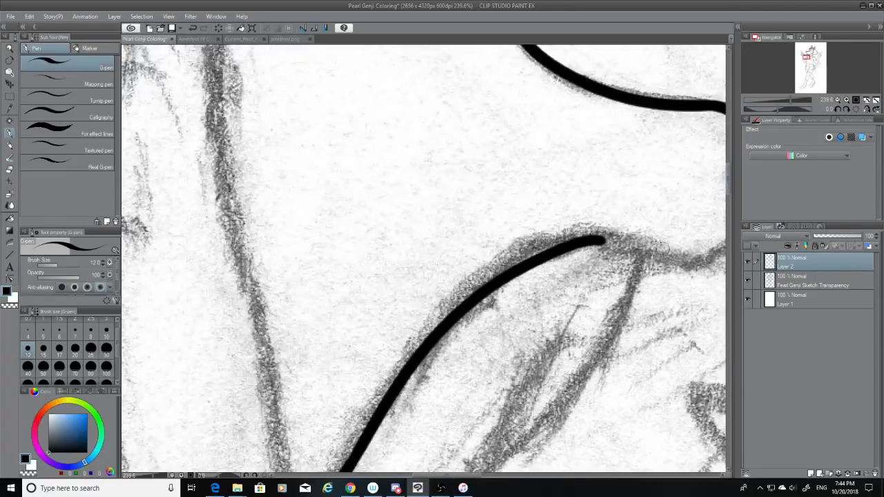
click(9, 171)
mouse_move(606, 238)
mouse_down()
mouse_move(568, 246)
mouse_move(459, 312)
mouse_up()
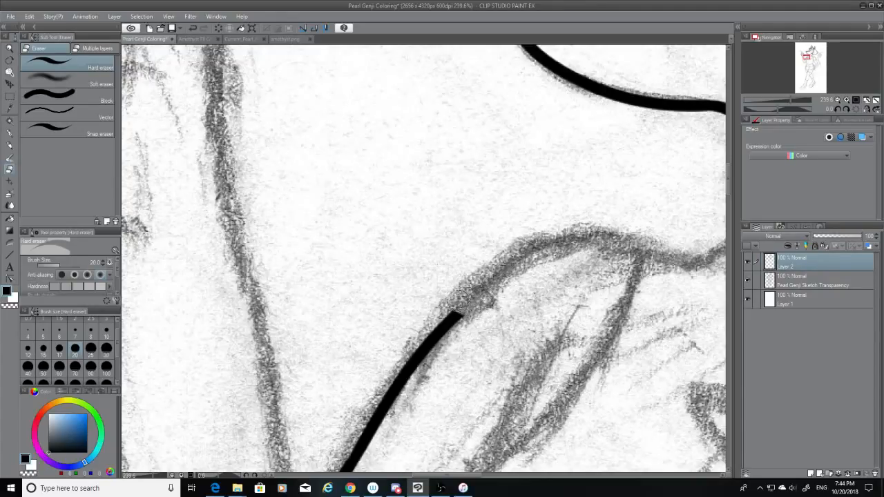
Re-ink the top of the arch from the cut end, over the peak and through the dip, to join the second curve's inward-turning end.
click(9, 132)
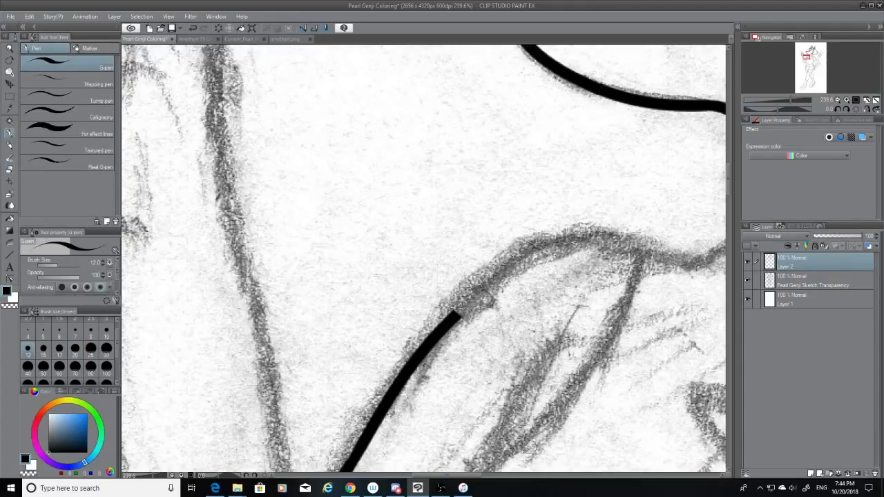
scroll(419, 467, right, 5)
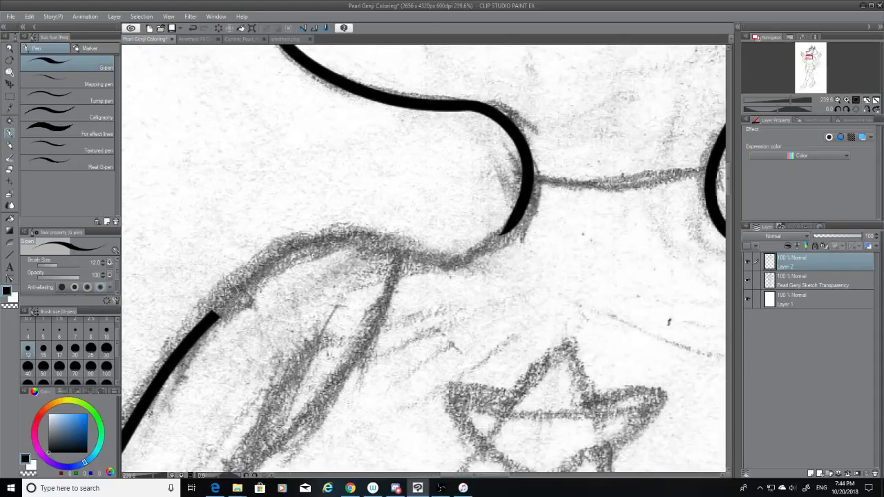
drag(216, 312, 414, 276)
key(ctrl+z)
mouse_move(510, 224)
mouse_down()
mouse_move(439, 250)
mouse_move(306, 238)
mouse_up()
key(ctrl+z)
mouse_move(510, 225)
mouse_down()
mouse_move(418, 251)
mouse_move(249, 253)
mouse_up()
key(ctrl+z)
mouse_move(216, 316)
mouse_down()
mouse_move(339, 234)
mouse_move(435, 255)
mouse_move(470, 251)
mouse_move(514, 225)
mouse_move(418, 254)
mouse_up()
key(ctrl+z)
key(ctrl+z)
mouse_move(515, 219)
mouse_down()
mouse_move(494, 241)
mouse_move(441, 245)
mouse_move(488, 244)
mouse_move(510, 229)
mouse_move(457, 259)
mouse_move(423, 253)
mouse_move(451, 258)
mouse_move(432, 251)
mouse_up()
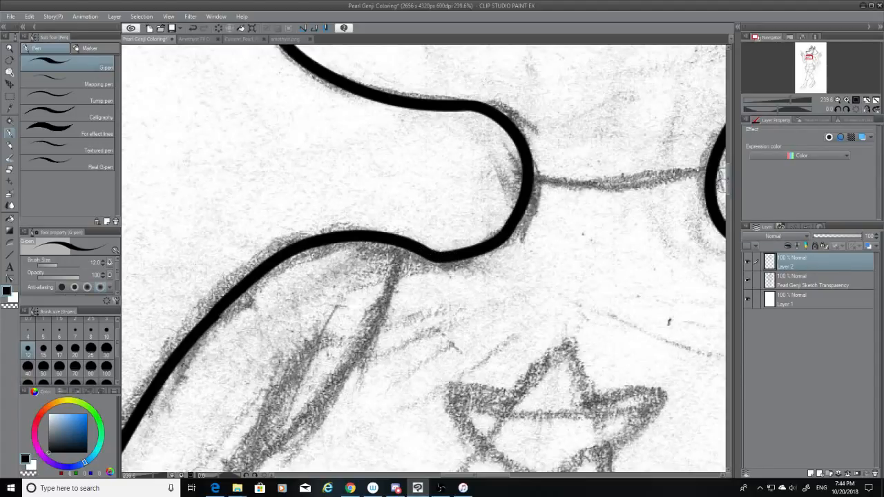
Ink the slightly sagging line that connects the two facing rounded contours above the star.
scroll(712, 193, up, 2)
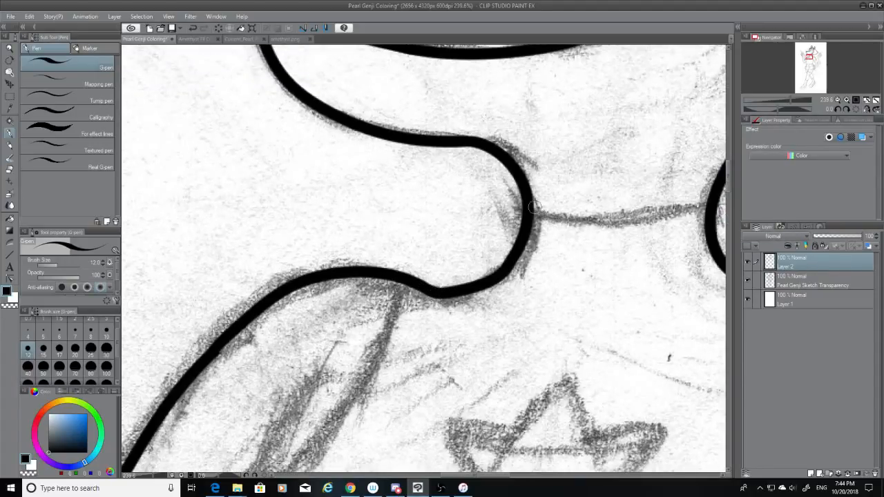
mouse_move(528, 210)
mouse_down()
mouse_move(713, 187)
mouse_move(738, 203)
mouse_move(527, 210)
mouse_up()
key(ctrl+z)
key(ctrl+z)
mouse_move(710, 205)
mouse_down()
mouse_move(642, 224)
mouse_move(528, 206)
mouse_up()
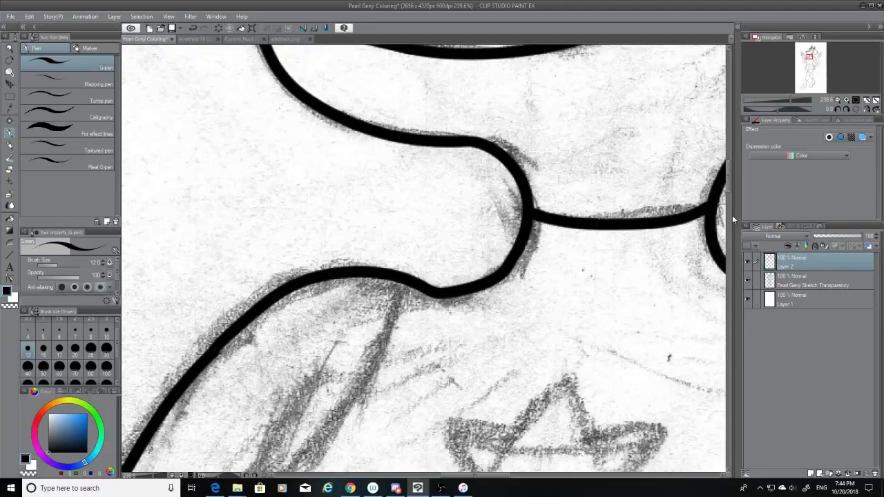
Ink the inner contour branching from the arch beside the star, curving down past the fork in the sketch.
drag(728, 187, 729, 201)
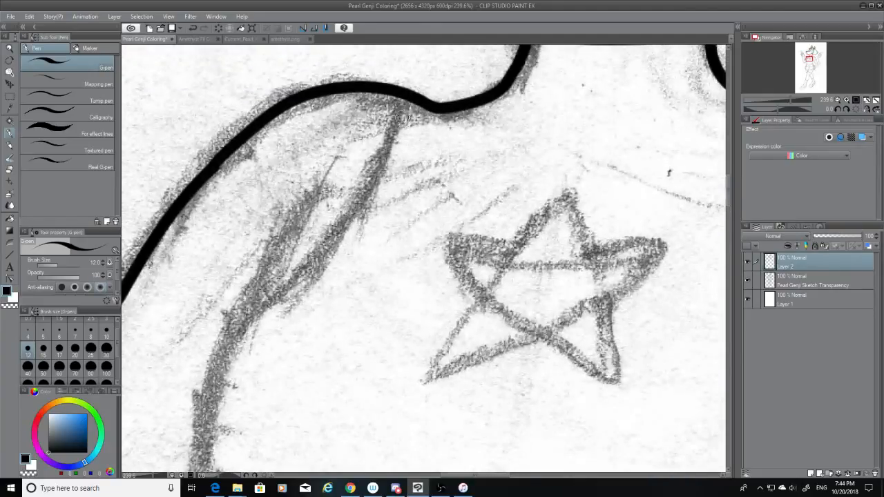
mouse_move(398, 99)
mouse_down()
mouse_move(351, 233)
mouse_move(243, 316)
mouse_up()
key(ctrl+z)
drag(396, 100, 243, 300)
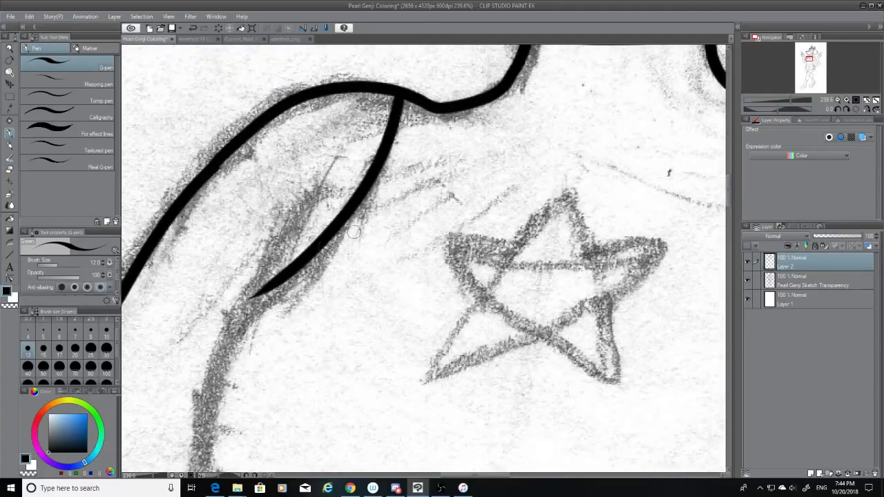
key(ctrl+z)
mouse_move(397, 98)
mouse_down()
mouse_move(384, 168)
mouse_move(208, 373)
mouse_up()
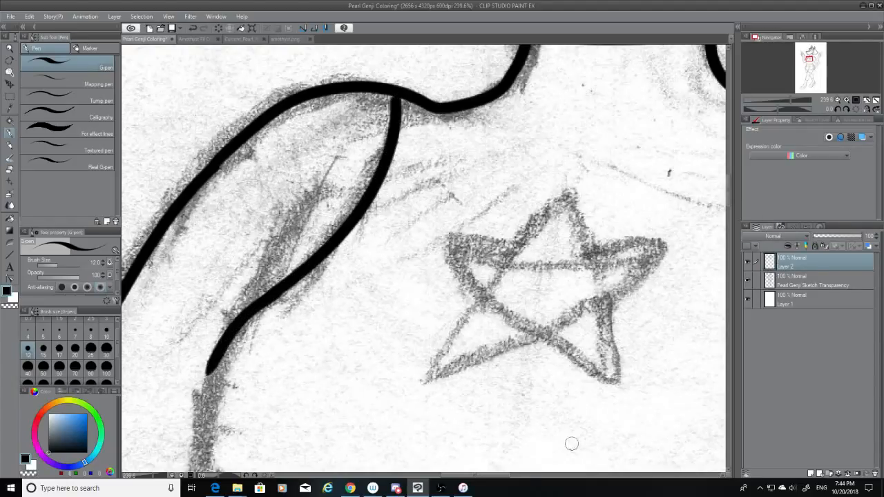
Try to ink the torso's side in one long stroke from the inner contour's end down past the waist corner.
drag(493, 476, 479, 475)
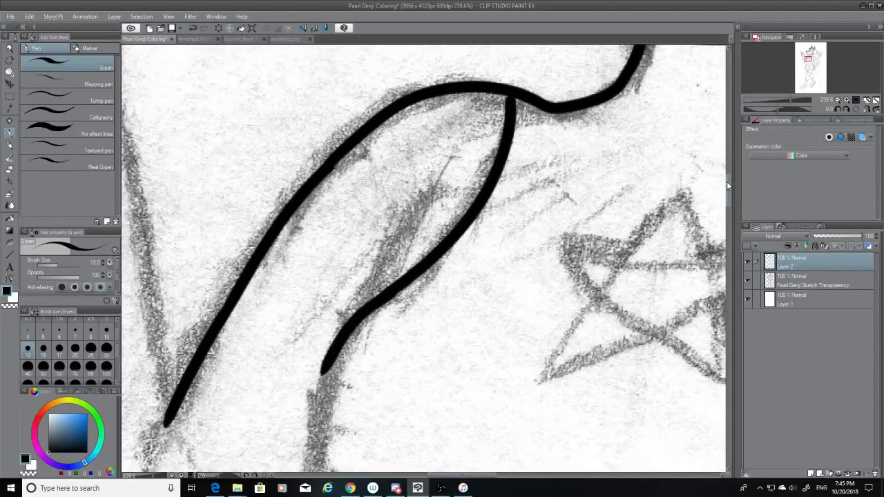
drag(727, 181, 728, 202)
drag(330, 102, 349, 487)
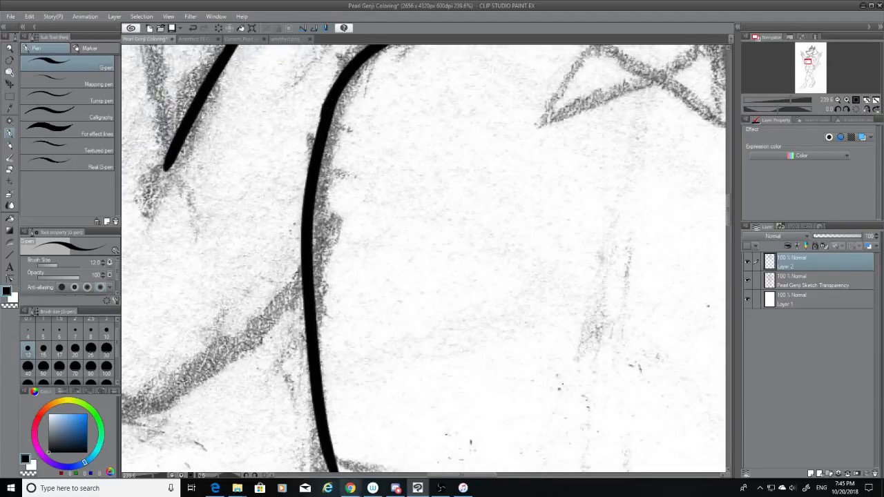
key(ctrl+z)
drag(332, 100, 326, 487)
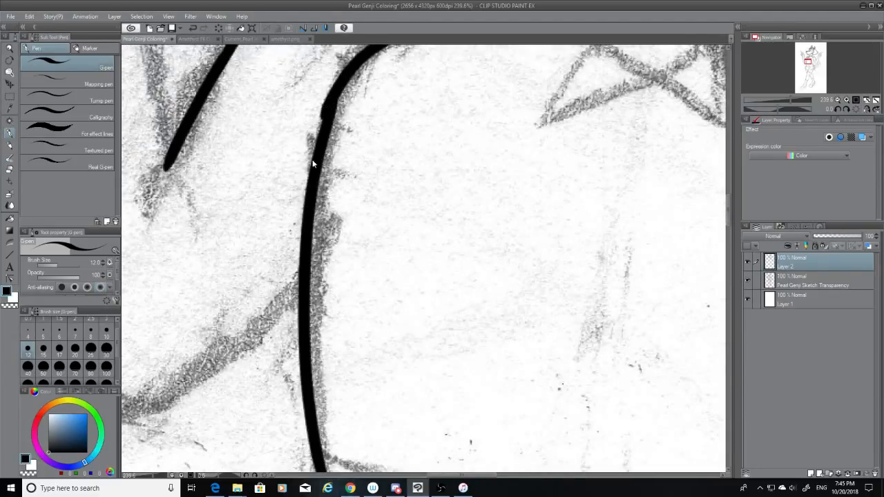
key(ctrl+z)
Trim the inner contour's tip with the Hard eraser and ink the torso's side with the G-pen to just above the waist corner.
click(10, 170)
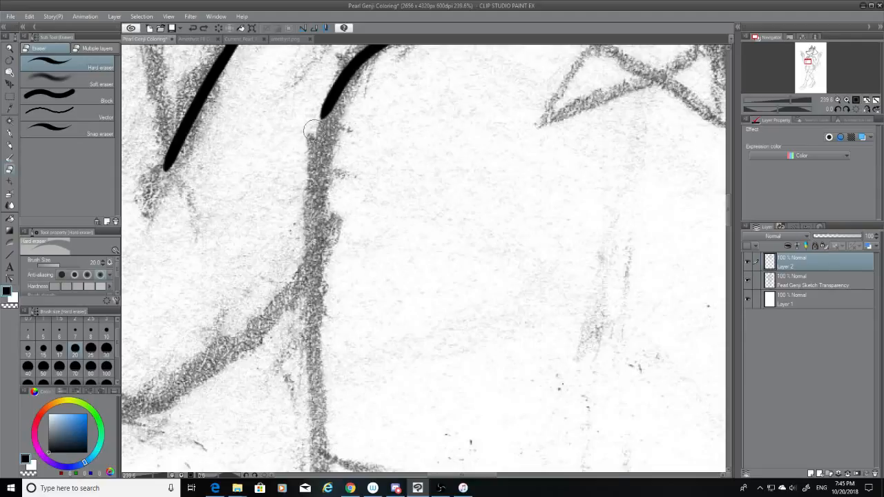
mouse_move(319, 120)
mouse_down()
mouse_move(318, 86)
mouse_move(336, 445)
mouse_up()
click(9, 133)
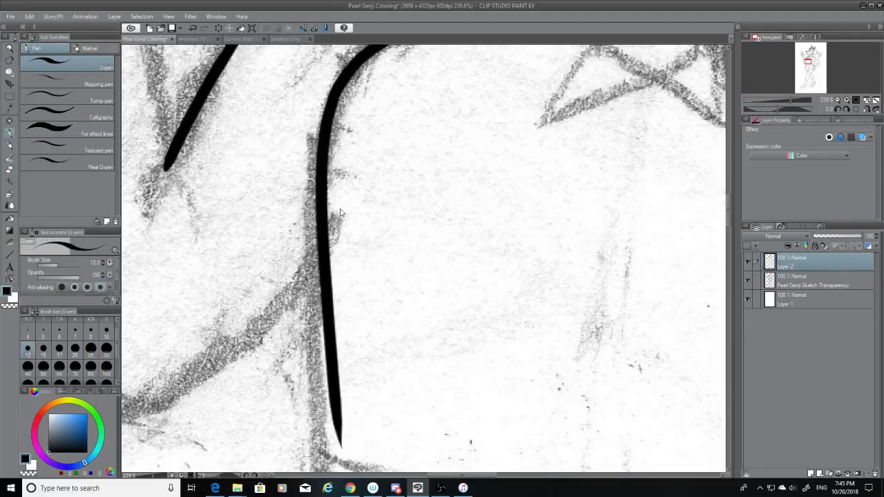
key(ctrl+z)
drag(333, 91, 320, 436)
key(ctrl+z)
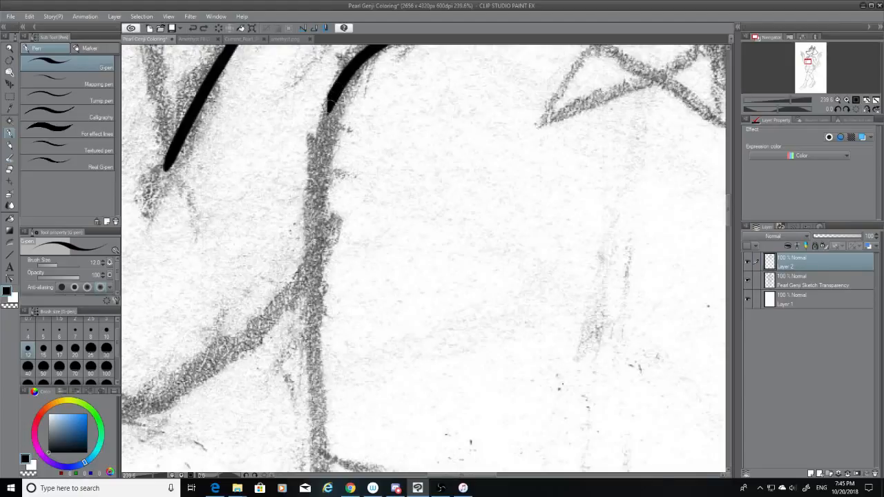
drag(330, 95, 314, 418)
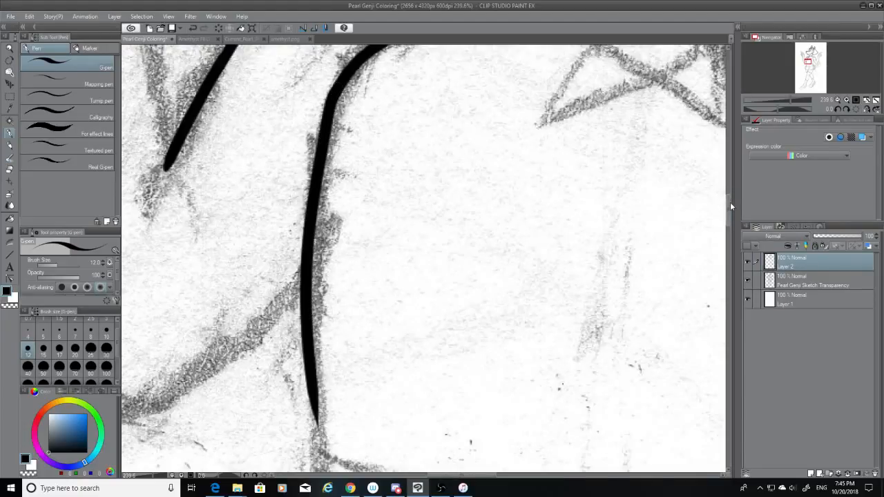
Extend the torso's side contour to the waist corner and ink the sagging top hem from there across the belly.
drag(730, 206, 730, 214)
drag(316, 226, 324, 294)
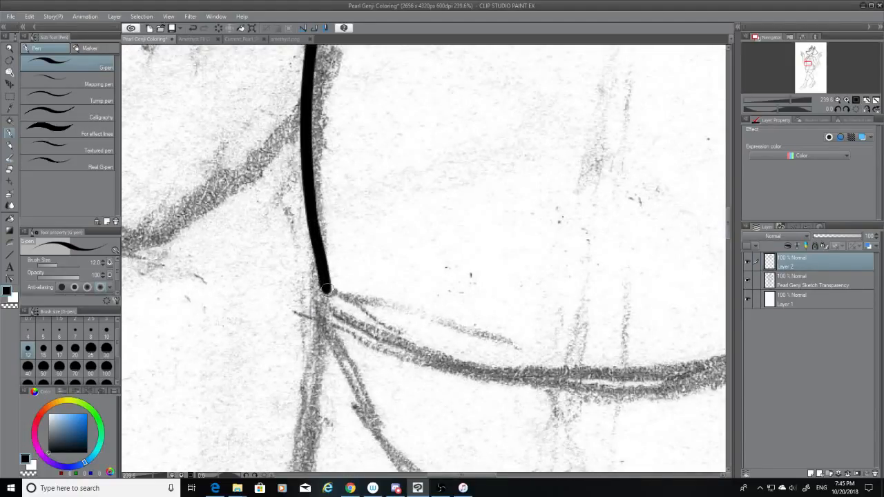
key(ctrl+z)
mouse_move(314, 220)
mouse_down()
mouse_move(320, 298)
mouse_move(711, 359)
mouse_up()
key(ctrl+z)
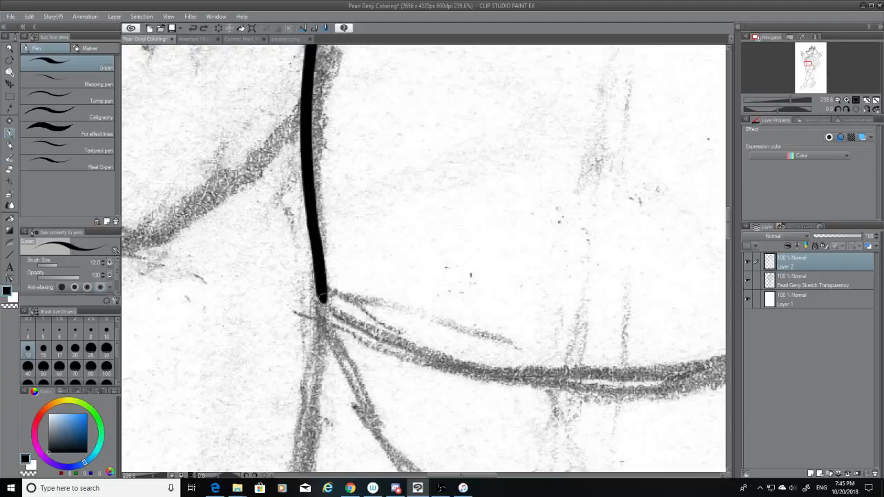
mouse_move(320, 299)
mouse_down()
mouse_move(665, 375)
mouse_move(726, 377)
mouse_up()
Try to ink the hem's rising end between the tapered stroke and the opposite side of the torso.
drag(483, 477, 527, 481)
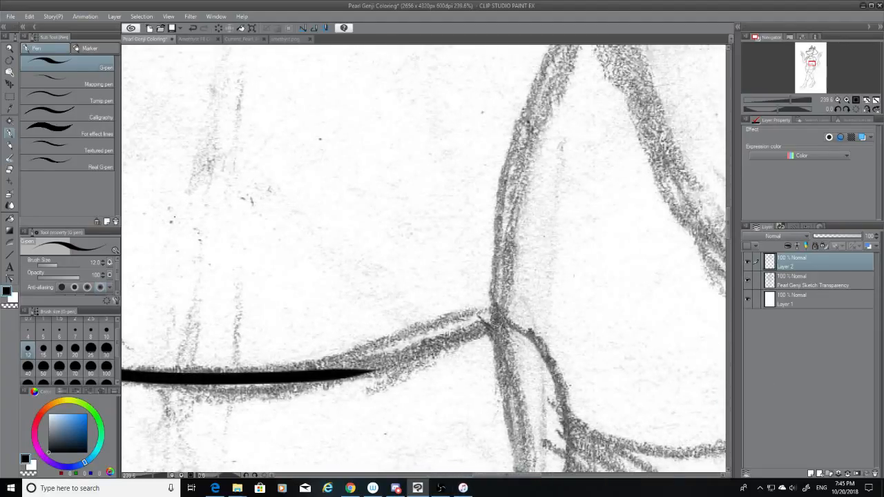
drag(495, 317, 304, 393)
key(ctrl+z)
drag(495, 318, 297, 392)
key(ctrl+z)
drag(490, 319, 304, 391)
key(ctrl+z)
drag(495, 317, 339, 381)
key(ctrl+z)
drag(509, 313, 338, 368)
key(ctrl+z)
mouse_move(493, 320)
mouse_down()
mouse_move(332, 372)
mouse_move(483, 313)
mouse_up()
key(ctrl+z)
key(ctrl+z)
mouse_move(330, 373)
mouse_down()
mouse_move(489, 311)
mouse_move(325, 373)
mouse_up()
key(ctrl+z)
key(ctrl+z)
drag(492, 318, 318, 376)
key(ctrl+z)
mouse_move(492, 317)
mouse_down()
mouse_move(333, 375)
mouse_move(477, 330)
mouse_move(496, 309)
mouse_up()
key(ctrl+z)
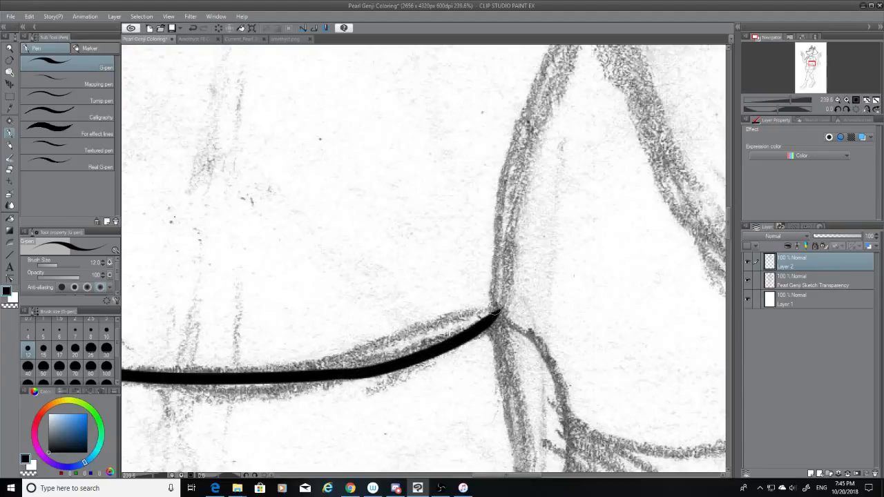
Undo the hem's rising end stroke and erase the hem's tapered end back to a blunt cut with the Hard eraser.
click(11, 170)
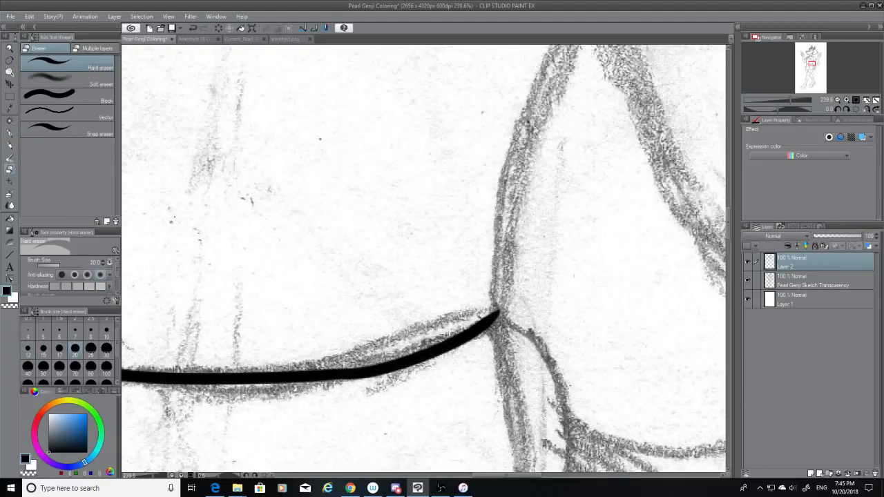
scroll(379, 278, down, 5)
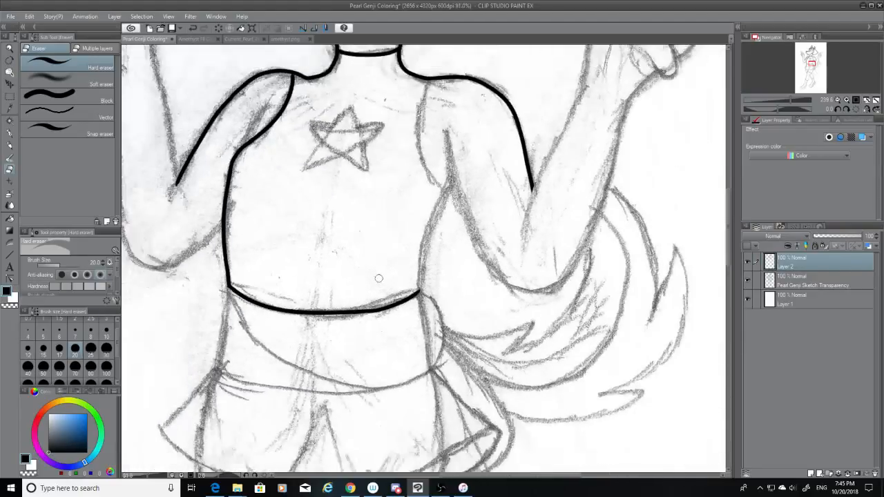
scroll(378, 278, up, 4)
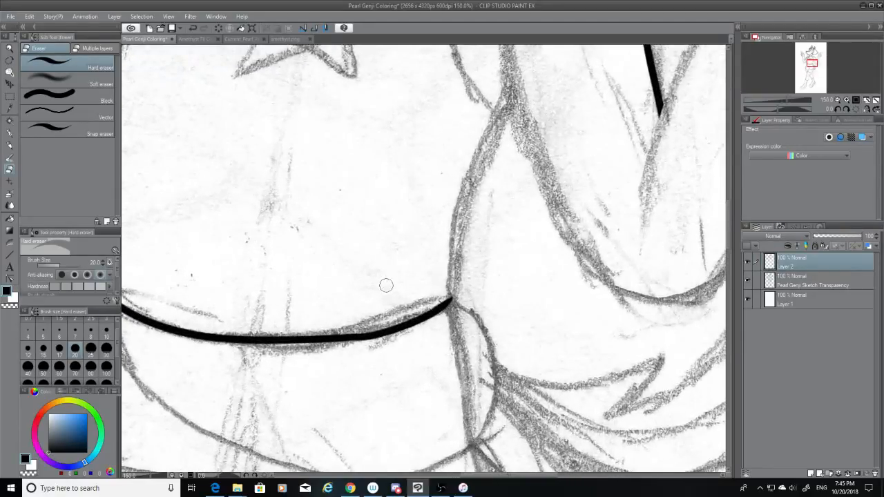
key(ctrl+z)
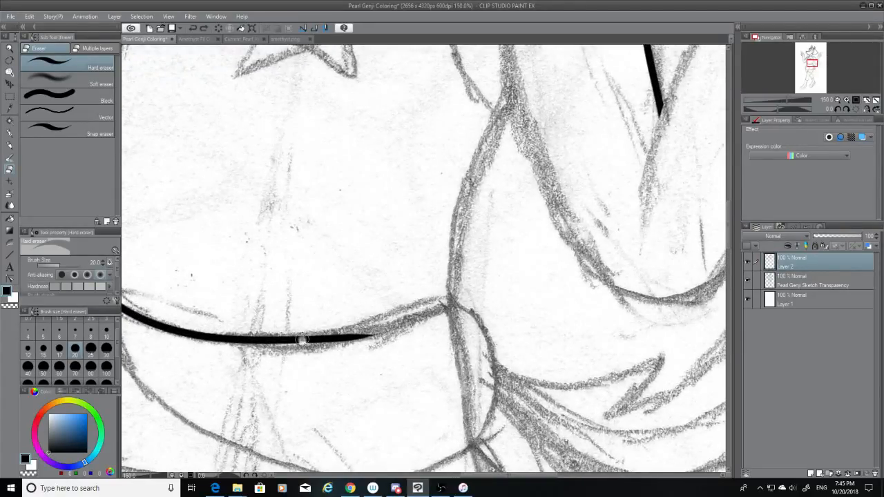
mouse_move(300, 339)
mouse_down()
mouse_move(277, 340)
mouse_move(379, 338)
mouse_up()
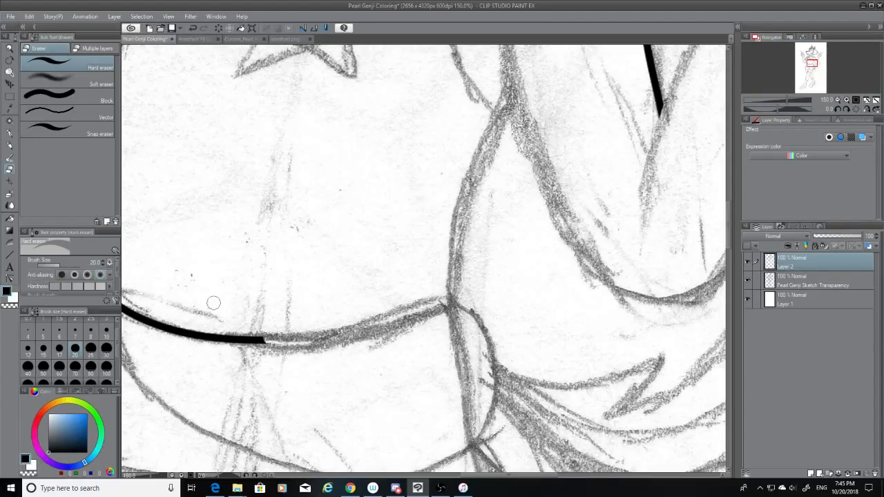
scroll(287, 380, up, 5)
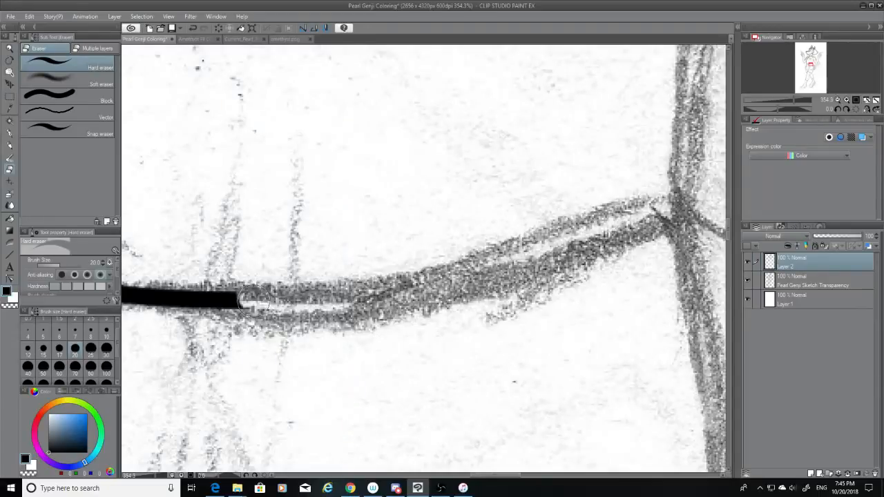
Try to re-ink the hem between its cut end and the opposite torso side with the G-pen.
click(10, 133)
drag(680, 193, 122, 293)
key(ctrl+z)
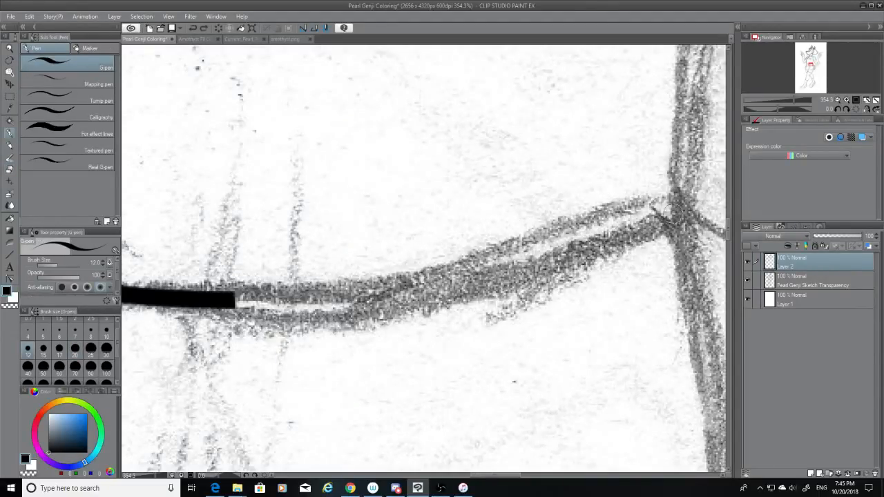
mouse_move(677, 204)
mouse_down()
mouse_move(577, 233)
mouse_move(193, 294)
mouse_move(710, 202)
mouse_up()
key(ctrl+z)
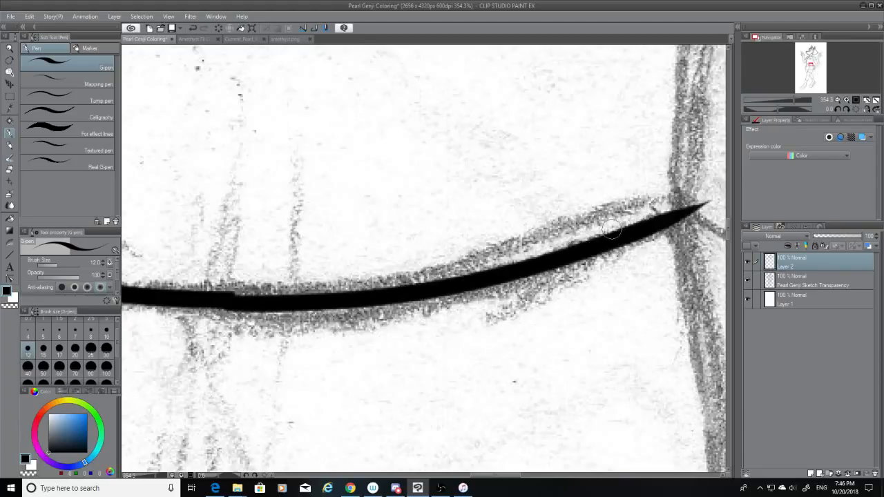
key(ctrl+z)
mouse_move(218, 304)
mouse_down()
mouse_move(420, 292)
mouse_move(674, 195)
mouse_move(449, 275)
mouse_move(234, 303)
mouse_up()
key(ctrl+z)
key(ctrl+z)
Ink the hem from the opposite torso side back to the cut end and blend the joint with a short stroke.
mouse_move(674, 196)
mouse_down()
mouse_move(292, 297)
mouse_move(236, 302)
mouse_move(289, 298)
mouse_up()
key(ctrl+z)
drag(225, 301, 303, 297)
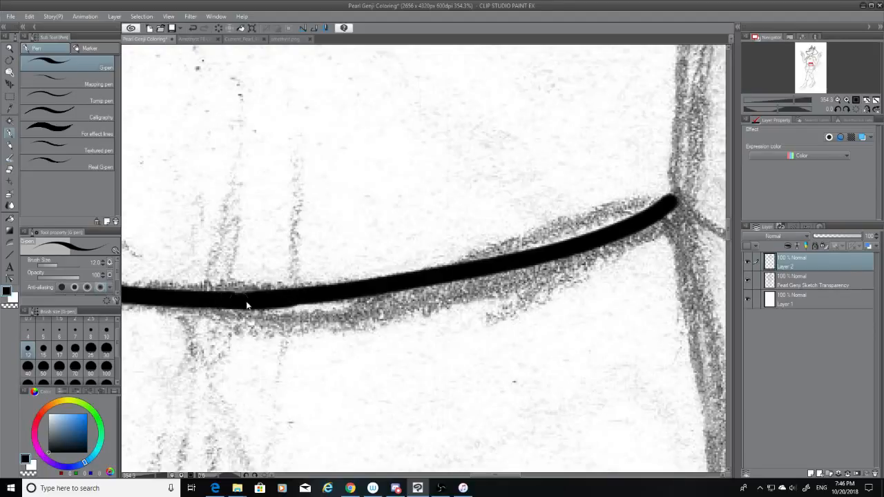
key(ctrl+z)
drag(227, 300, 292, 297)
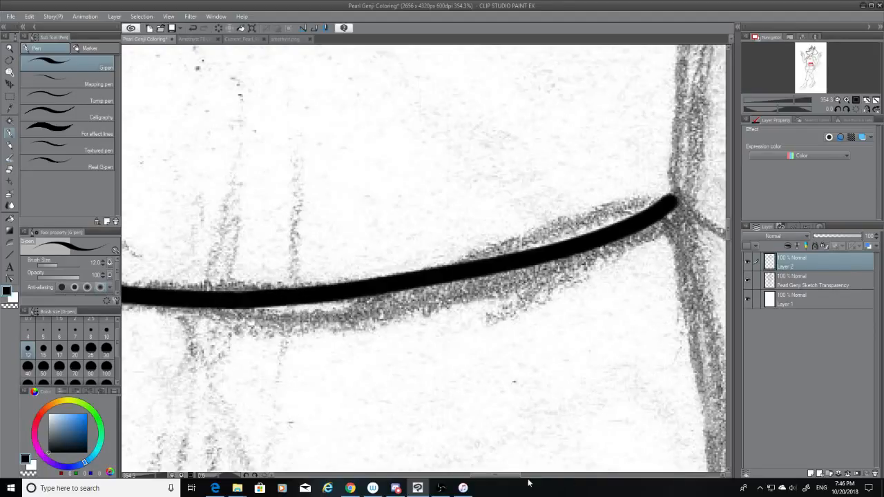
Ink the second inner contour from the shoulder line beside the star, curving down to the armpit fork.
drag(510, 475, 525, 477)
drag(728, 228, 728, 208)
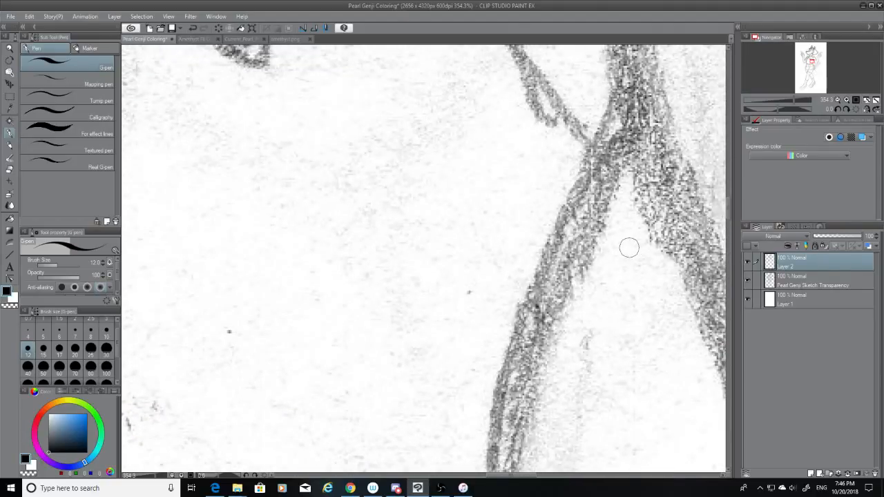
scroll(628, 246, down, 6)
scroll(660, 192, up, 3)
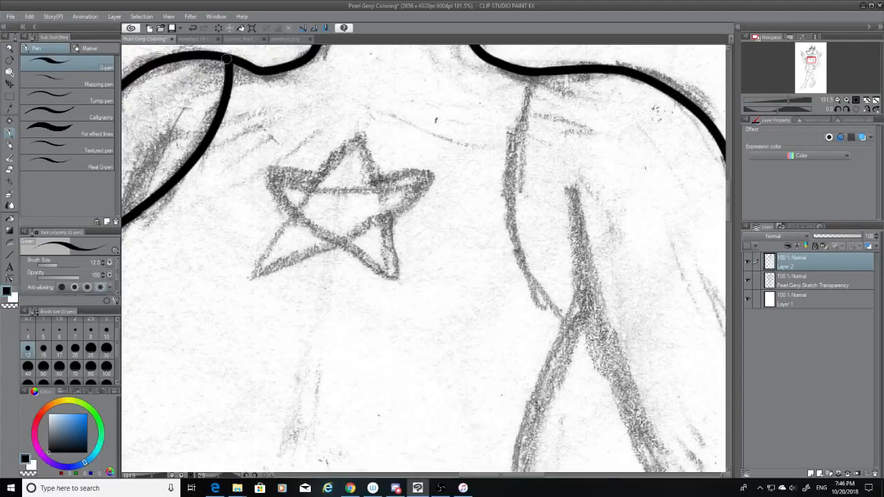
mouse_move(534, 69)
mouse_down()
mouse_move(502, 220)
mouse_move(559, 351)
mouse_up()
key(ctrl+z)
drag(542, 74, 572, 353)
key(ctrl+z)
mouse_move(539, 74)
mouse_down()
mouse_move(563, 328)
mouse_move(587, 352)
mouse_move(585, 343)
mouse_move(575, 365)
mouse_up()
Trim the lower tip of the second inner contour at the armpit fork with the Hard eraser.
click(10, 170)
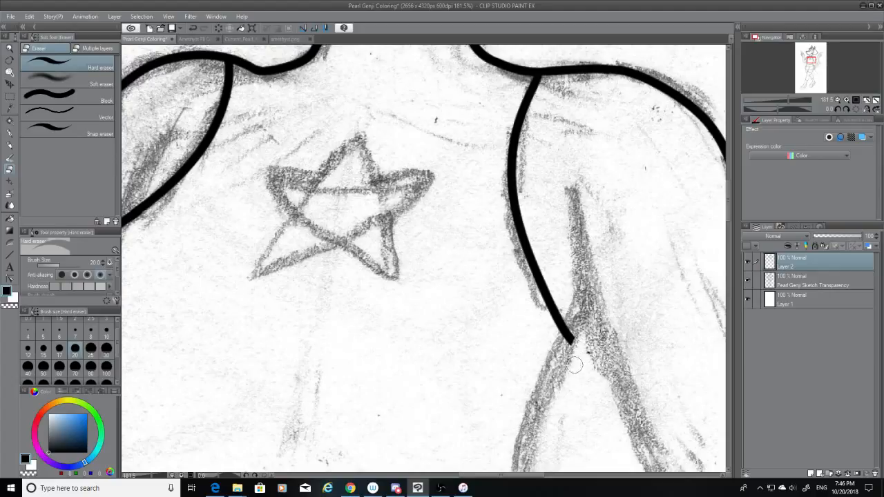
drag(731, 213, 728, 232)
drag(564, 149, 562, 195)
Ink the torso's second side with the G-pen from the armpit fork down to the hem's end.
click(9, 132)
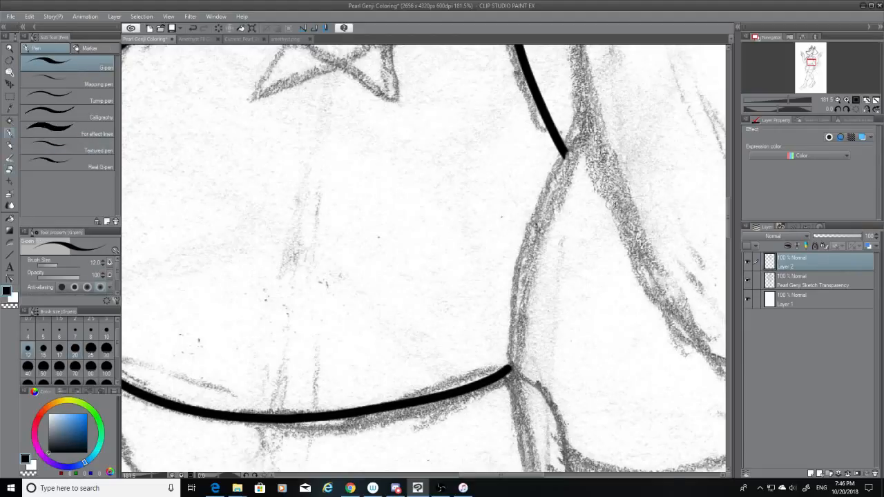
drag(565, 152, 495, 415)
key(ctrl+z)
mouse_move(509, 368)
mouse_down()
mouse_move(568, 146)
mouse_move(521, 293)
mouse_move(511, 365)
mouse_up()
key(ctrl+z)
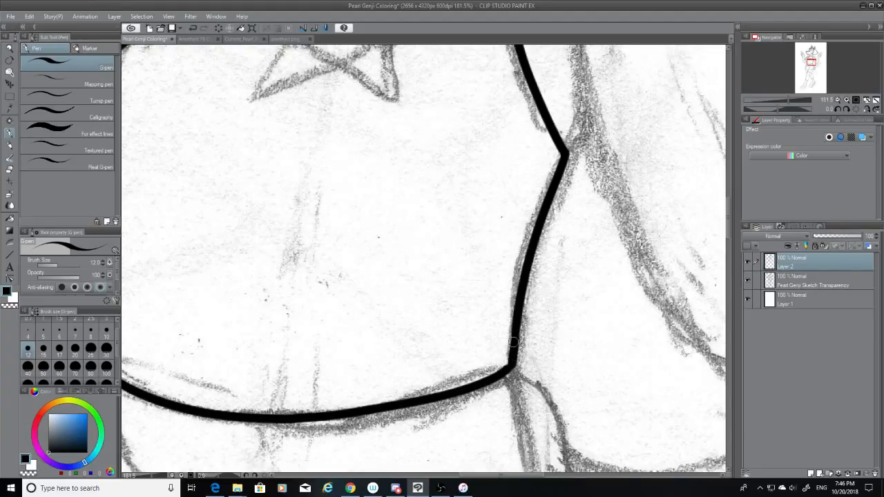
key(ctrl+z)
drag(516, 330, 512, 366)
Try to ink the bare waist's side from the hem corner down to the waistband line.
scroll(729, 220, down, 5)
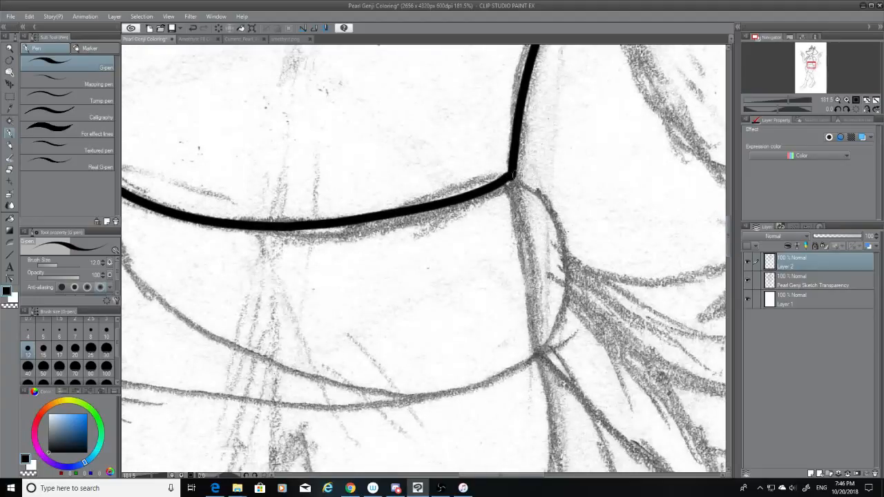
drag(512, 177, 546, 386)
key(ctrl+z)
drag(512, 176, 544, 354)
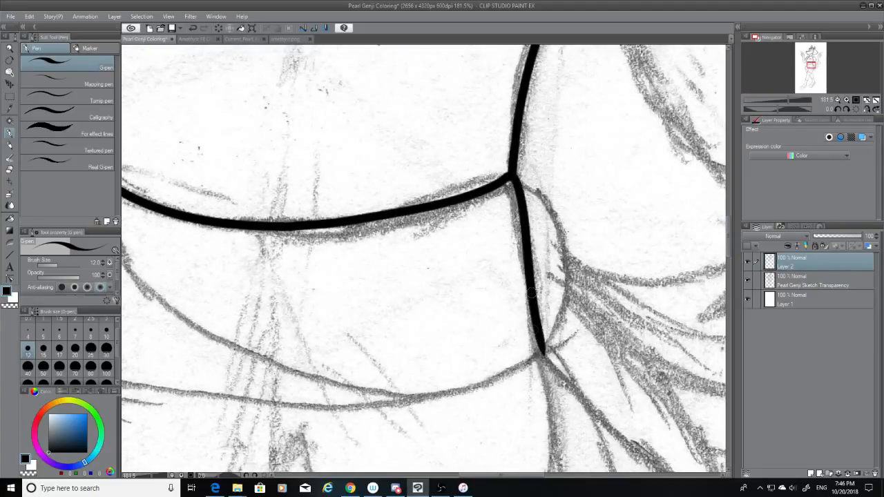
key(ctrl+z)
drag(512, 177, 525, 371)
key(ctrl+z)
drag(512, 177, 537, 385)
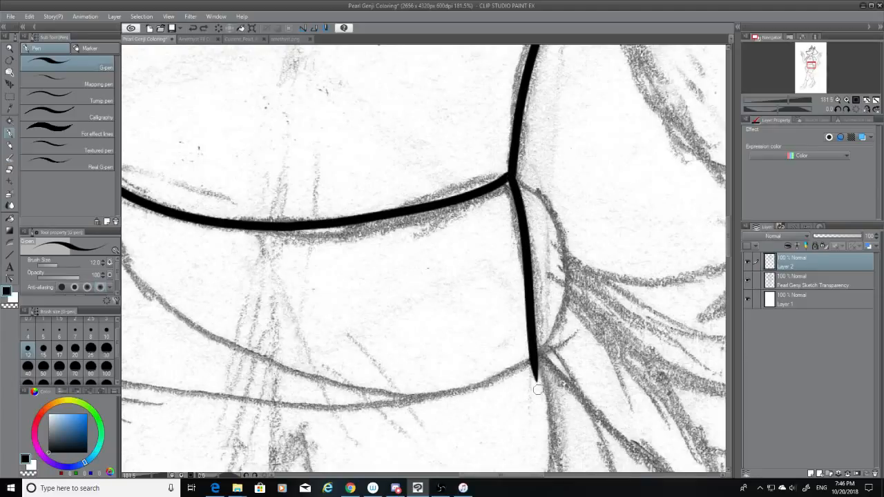
key(ctrl+z)
drag(512, 177, 543, 356)
key(ctrl+z)
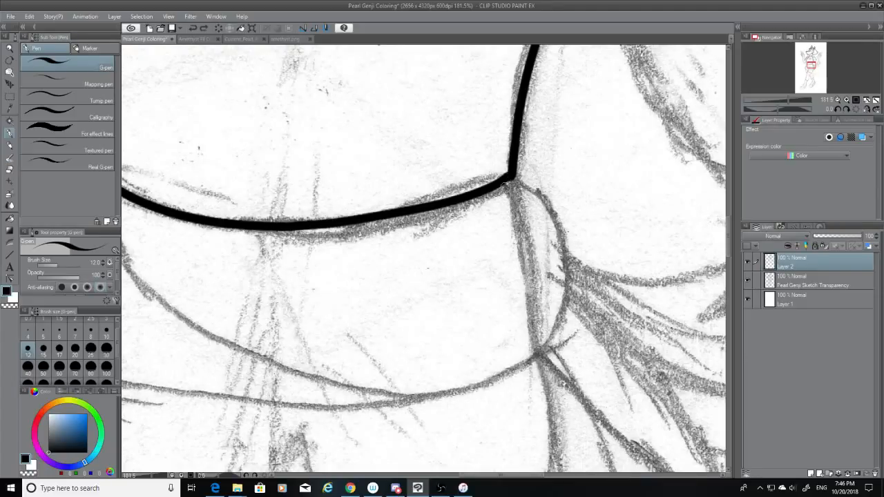
Ink the bare waist's side below the hem corner and trim its tip at the waistband line with the Hard eraser.
drag(512, 177, 538, 373)
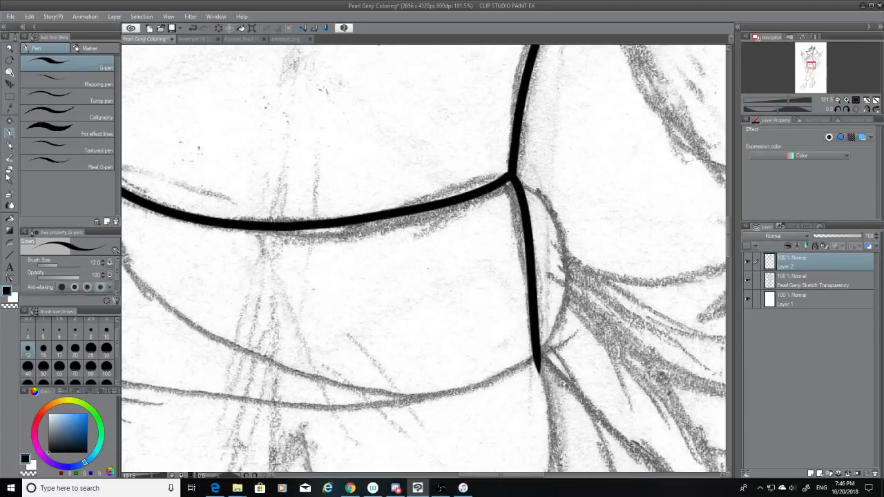
key(e)
click(542, 368)
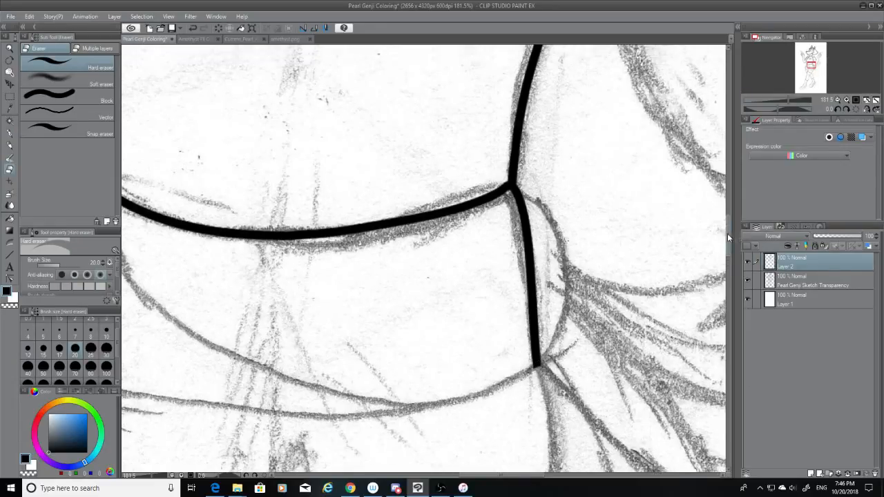
Ink the waistband line with the G-pen from the inked waist side's lower end across most of the waist.
scroll(559, 449, down, 3)
drag(530, 477, 505, 478)
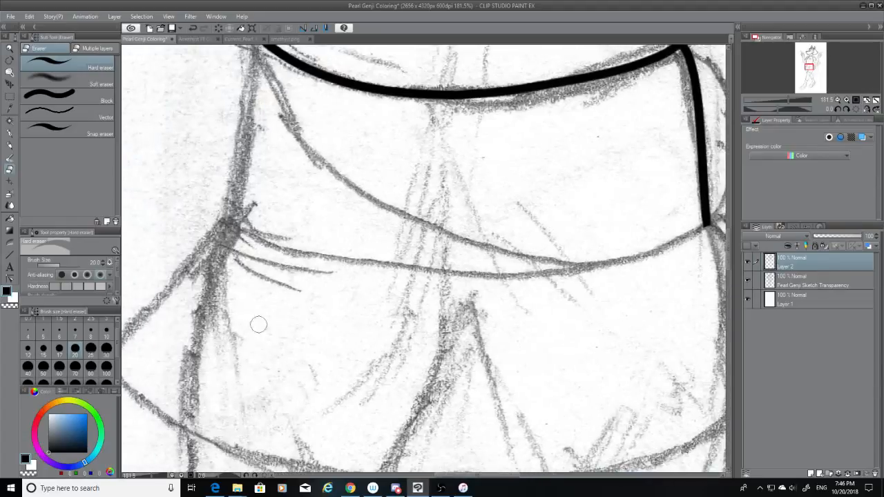
click(10, 135)
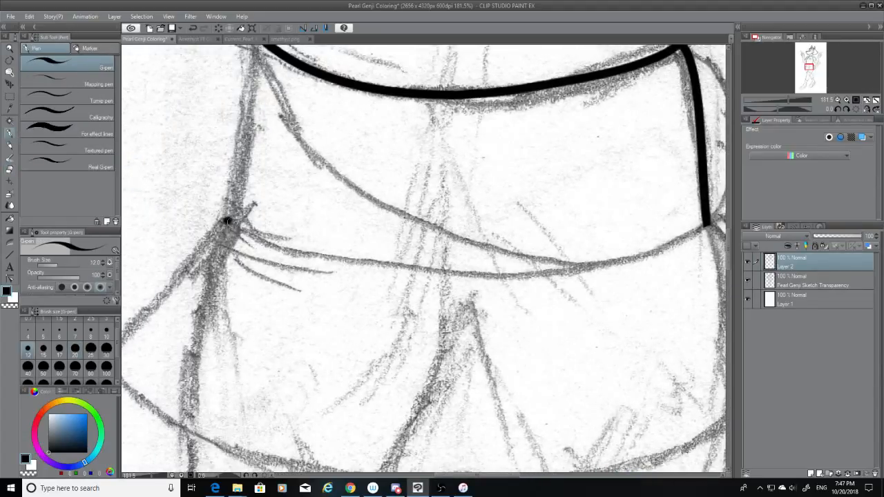
mouse_move(228, 221)
mouse_down()
mouse_move(704, 229)
mouse_move(252, 249)
mouse_up()
key(ctrl+z)
key(ctrl+z)
mouse_move(706, 224)
mouse_down()
mouse_move(647, 258)
mouse_move(262, 259)
mouse_up()
key(ctrl+z)
drag(706, 225, 354, 280)
key(ctrl+z)
mouse_move(235, 224)
mouse_down()
mouse_move(705, 228)
mouse_move(339, 261)
mouse_move(297, 250)
mouse_up()
key(ctrl+z)
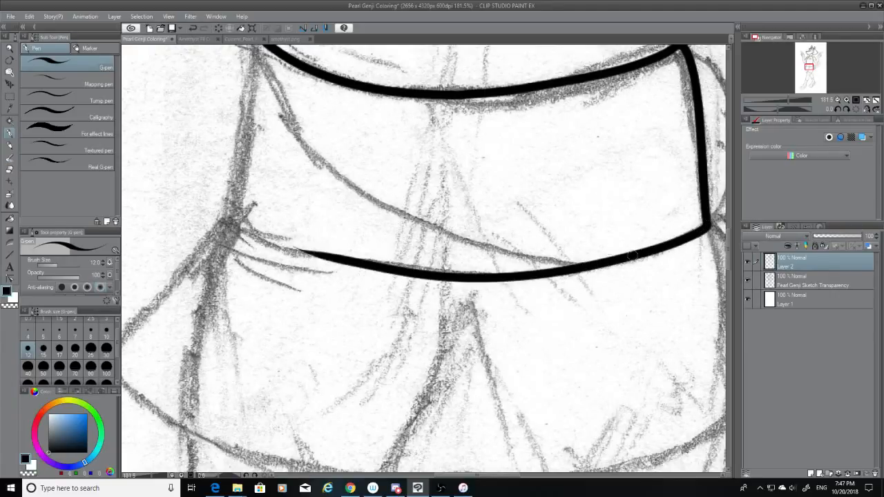
Try to extend the waistband line from its tapered end to the left hip corner with the G-pen.
drag(349, 261, 225, 220)
key(ctrl+z)
drag(333, 266, 225, 220)
key(ctrl+z)
drag(342, 262, 225, 220)
key(ctrl+z)
drag(342, 264, 225, 220)
key(ctrl+z)
drag(226, 223, 339, 261)
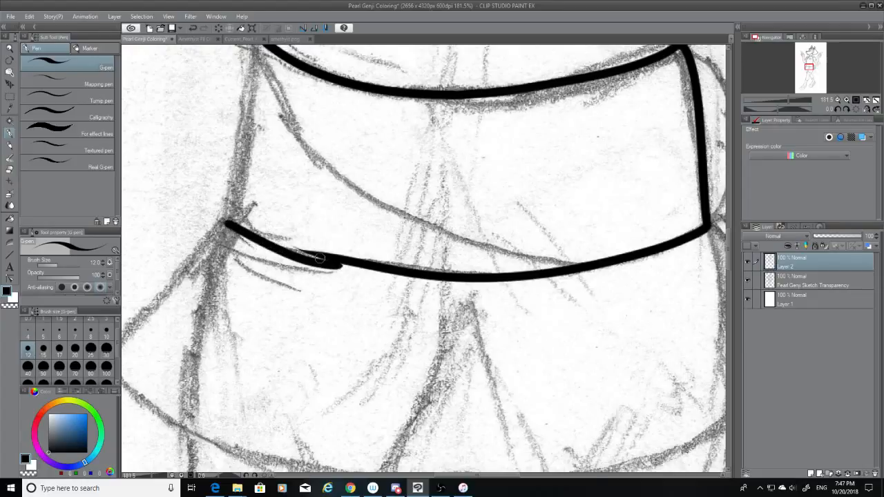
key(ctrl+z)
drag(227, 221, 339, 257)
key(ctrl+z)
drag(223, 206, 311, 253)
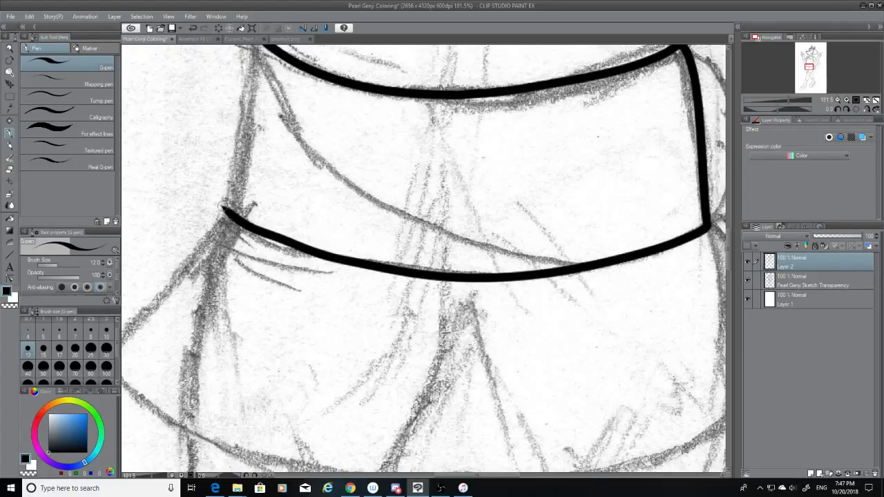
key(ctrl+z)
drag(228, 220, 338, 259)
key(ctrl+z)
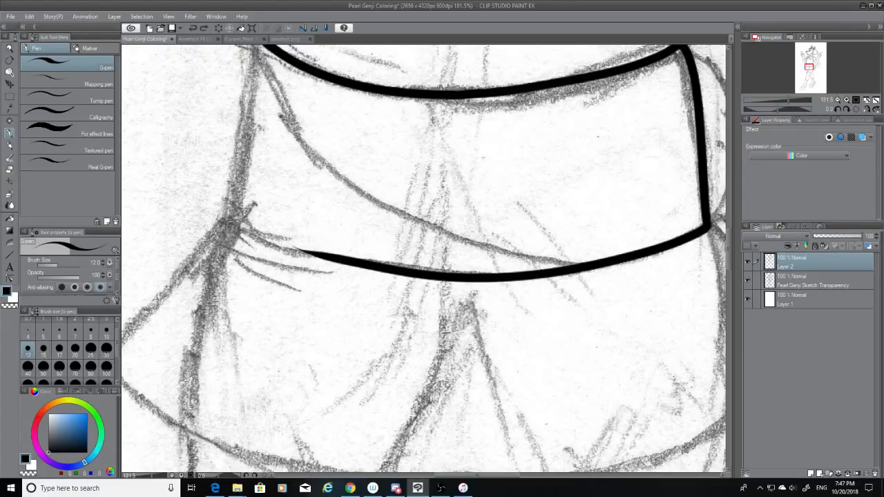
drag(228, 221, 345, 255)
key(ctrl+z)
drag(228, 224, 337, 261)
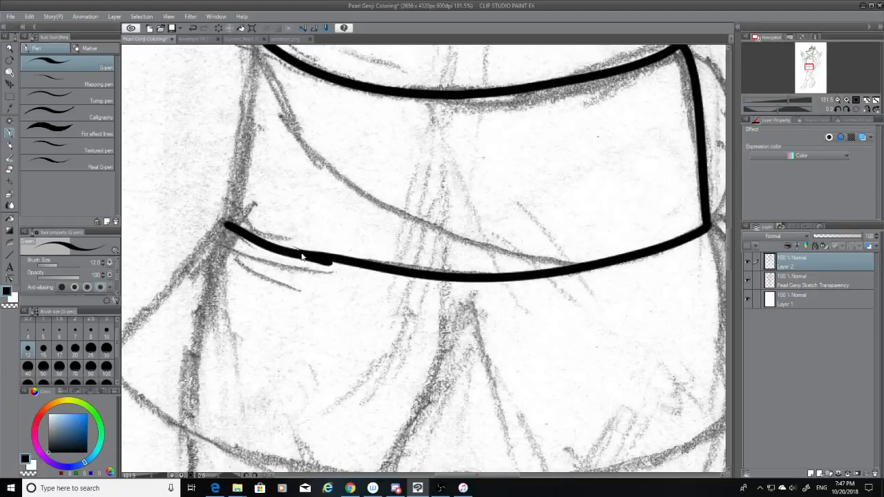
key(ctrl+z)
Trim the waistband line's tapered tip with the Hard eraser and ink its missing piece to the left hip corner with the G-pen.
click(12, 169)
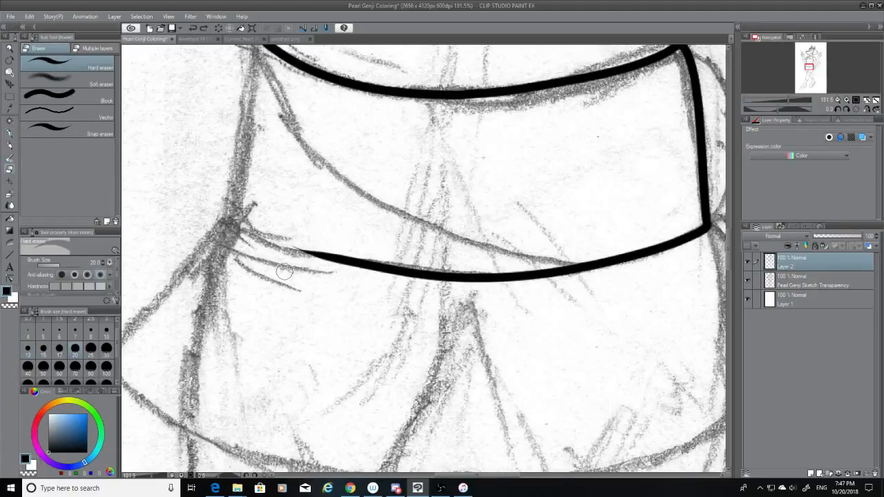
mouse_move(294, 263)
mouse_down()
mouse_move(306, 242)
mouse_move(310, 268)
mouse_up()
drag(517, 477, 505, 477)
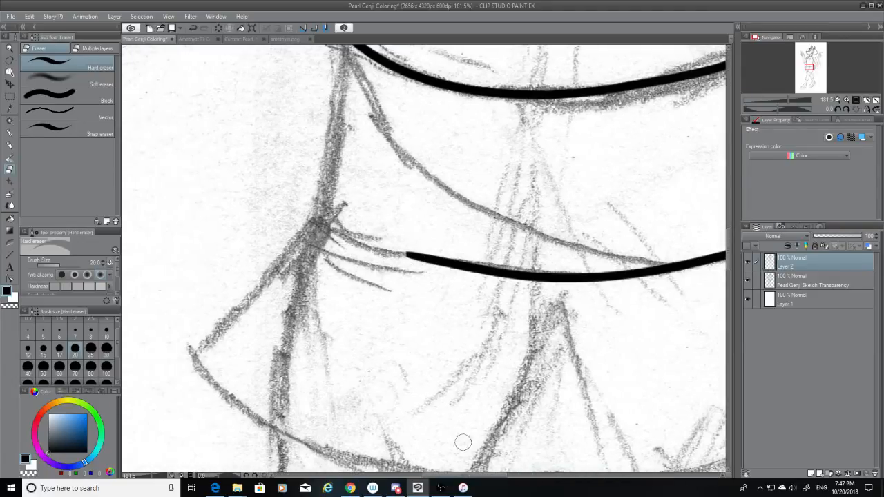
click(11, 138)
drag(316, 221, 408, 261)
key(ctrl+z)
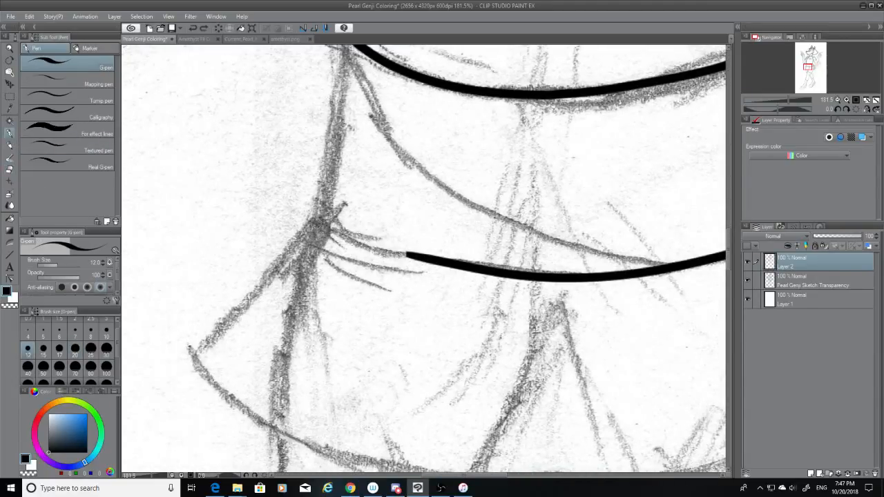
drag(312, 223, 413, 257)
key(ctrl+z)
mouse_move(316, 222)
mouse_down()
mouse_move(413, 257)
mouse_move(366, 246)
mouse_move(415, 254)
mouse_up()
key(ctrl+z)
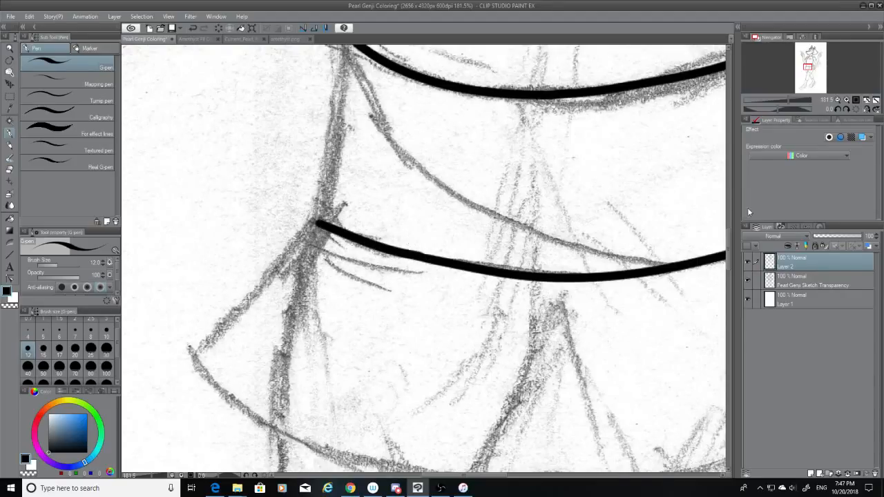
Ink the bare waist's left side from the hem corner down to the waistband line's left end.
drag(728, 261, 729, 250)
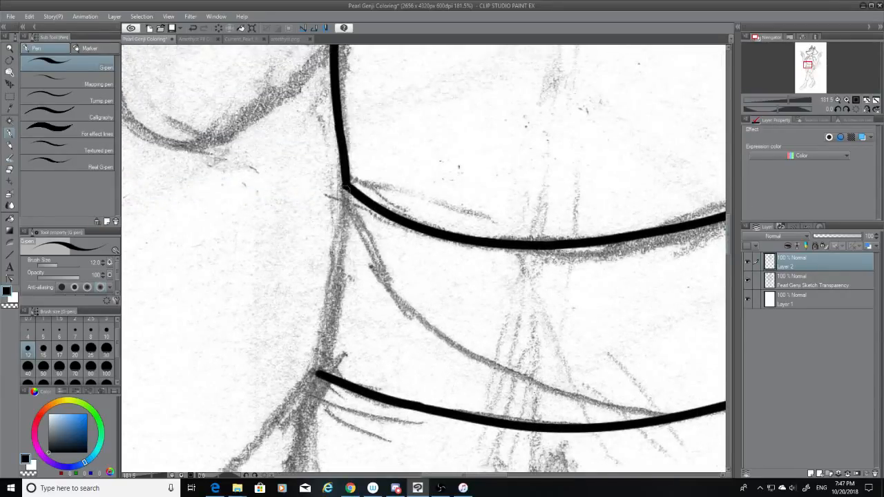
drag(326, 339, 345, 186)
key(ctrl+z)
mouse_move(321, 354)
mouse_down()
mouse_move(345, 186)
mouse_move(316, 371)
mouse_up()
key(ctrl+z)
key(ctrl+z)
drag(322, 322, 316, 371)
key(ctrl+z)
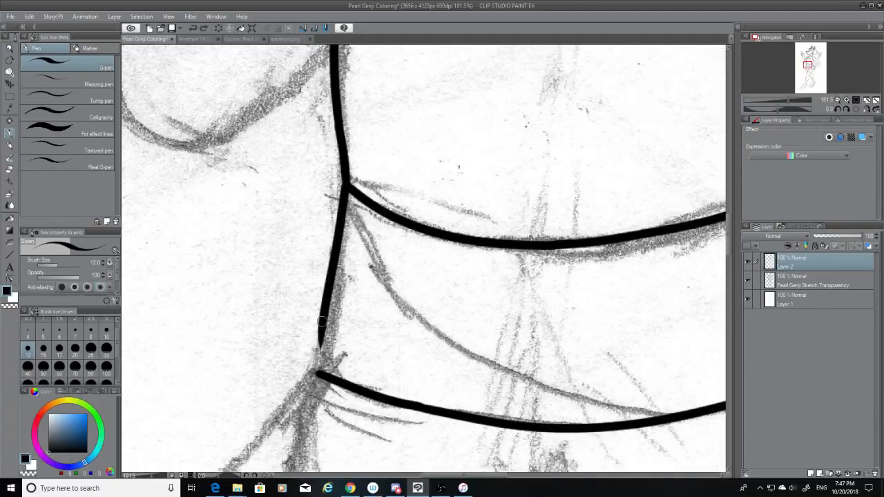
drag(322, 322, 317, 371)
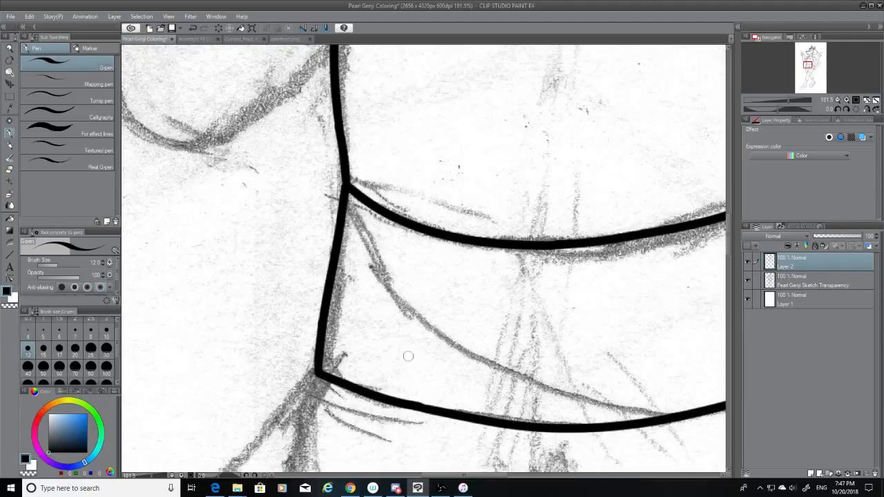
Ink the flared hip piece's slanted edge outward from the waistband's left corner and trim its tip with the Hard eraser.
scroll(723, 253, down, 5)
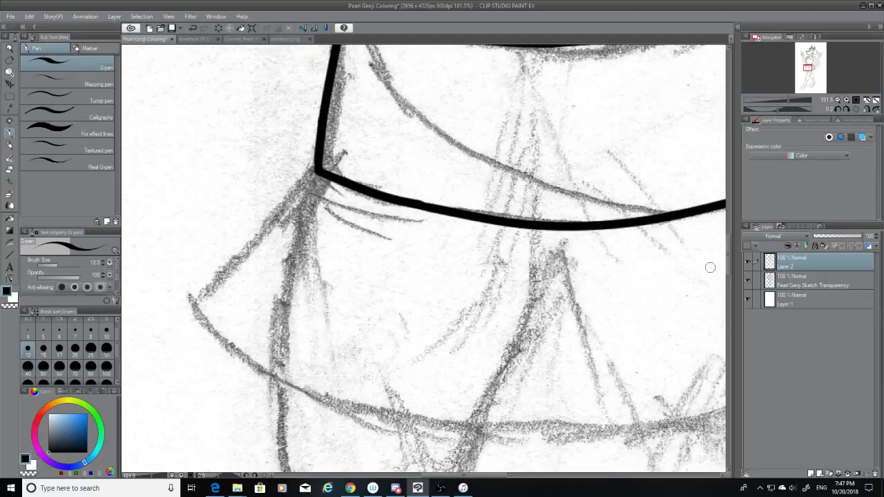
drag(316, 173, 168, 322)
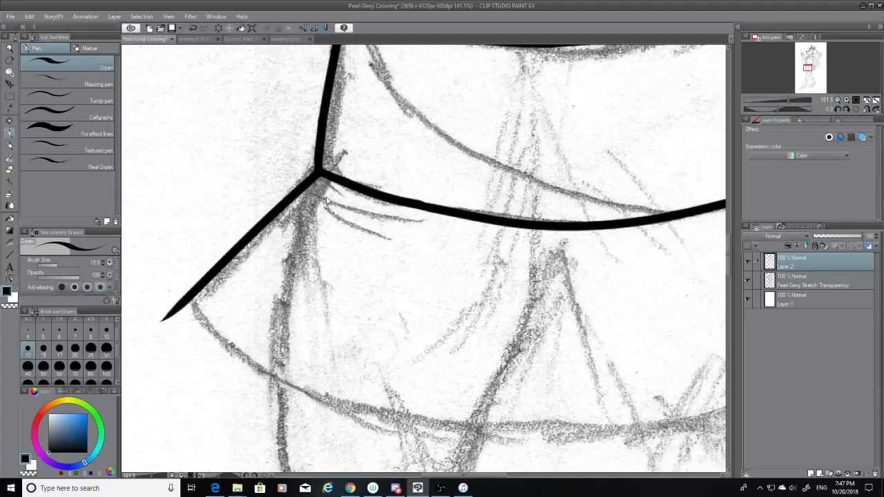
key(ctrl+z)
mouse_move(318, 173)
mouse_down()
mouse_move(166, 324)
mouse_move(187, 310)
mouse_move(178, 304)
mouse_move(191, 302)
mouse_up()
click(10, 170)
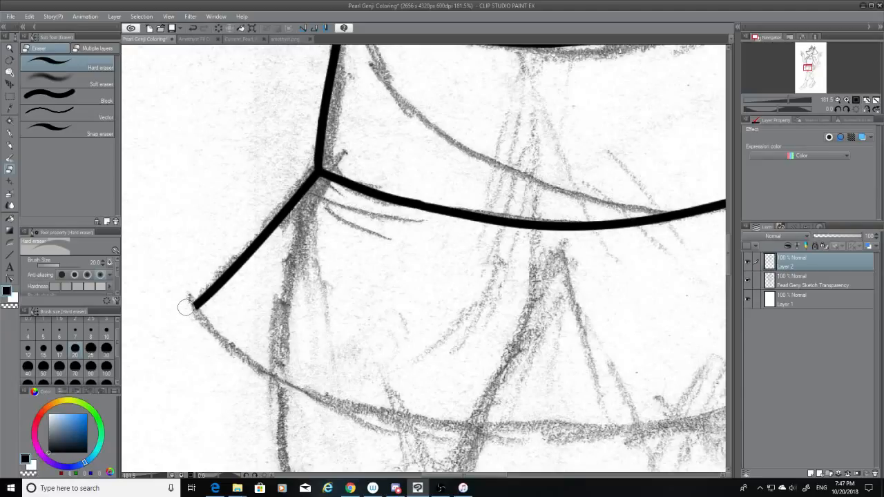
Ink the hip piece's right slanted edge outward from the waistband corner with the G-pen and trim its tip with the Hard eraser.
click(10, 134)
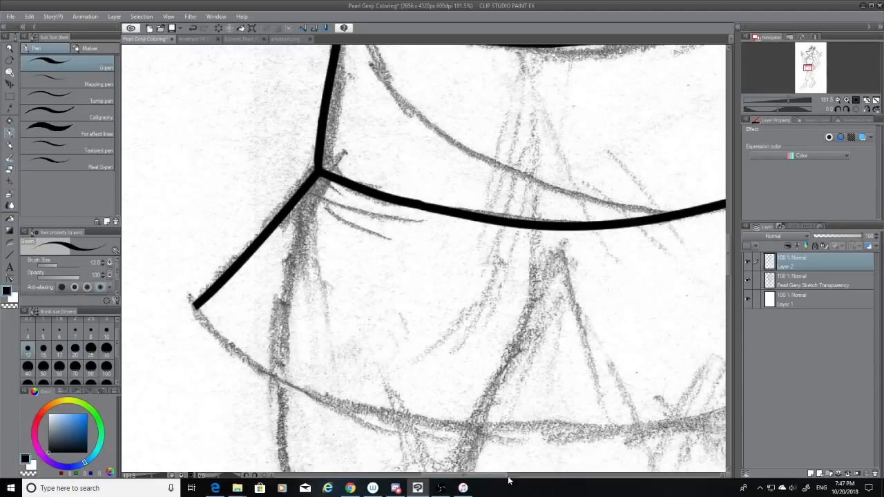
drag(497, 475, 550, 477)
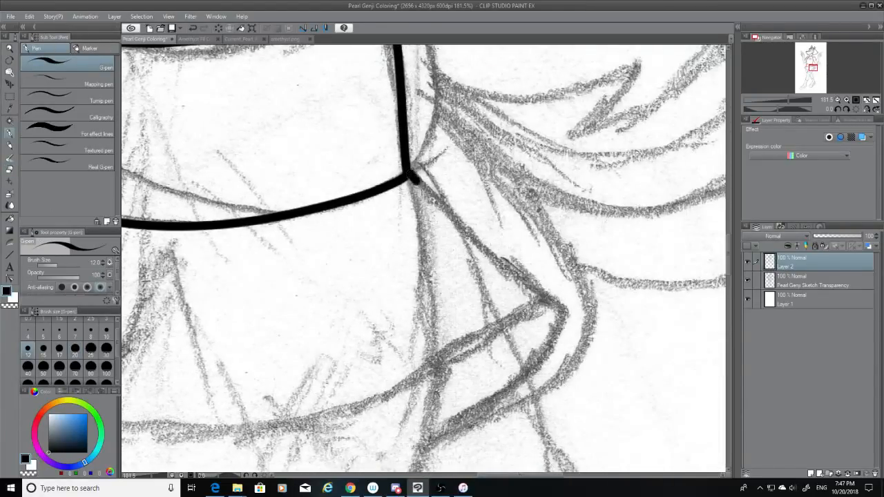
drag(411, 177, 574, 319)
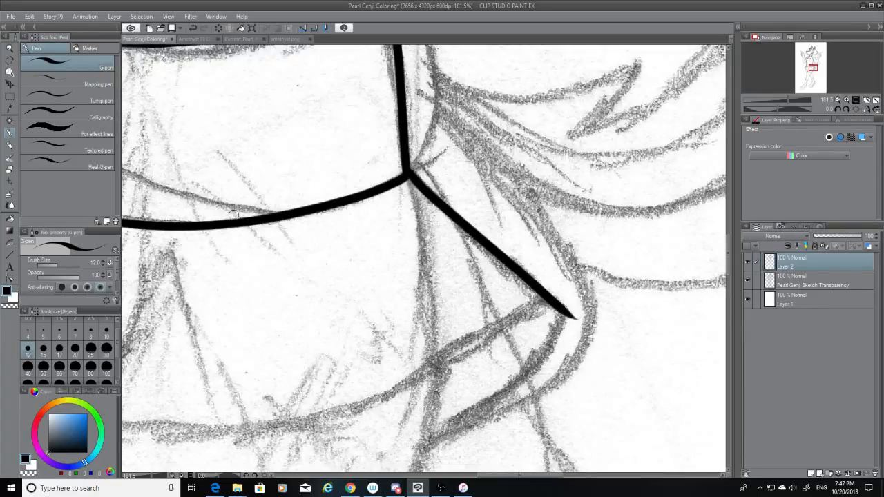
click(9, 169)
mouse_move(587, 323)
mouse_down()
mouse_move(571, 319)
mouse_move(568, 306)
mouse_up()
Ink the curved edge from the right slanted edge's tip down to the thigh line and trim its end with the Hard eraser.
scroll(733, 242, down, 3)
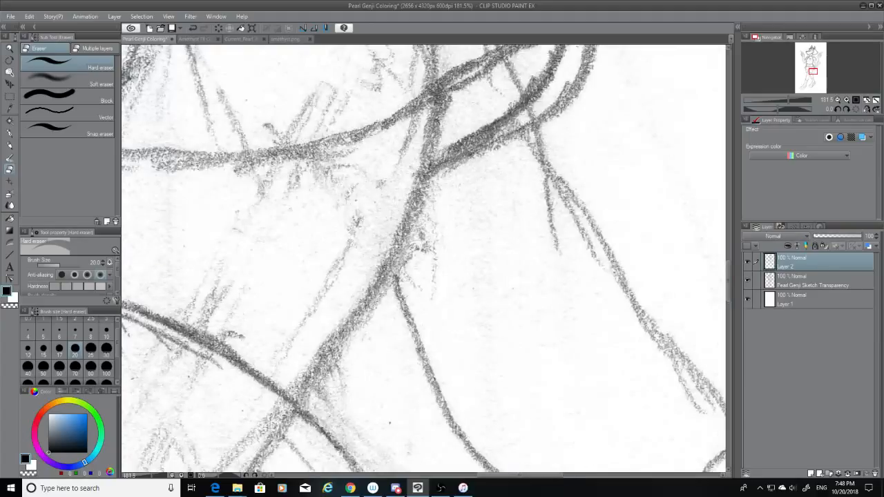
scroll(712, 367, down, 3)
scroll(731, 286, up, 3)
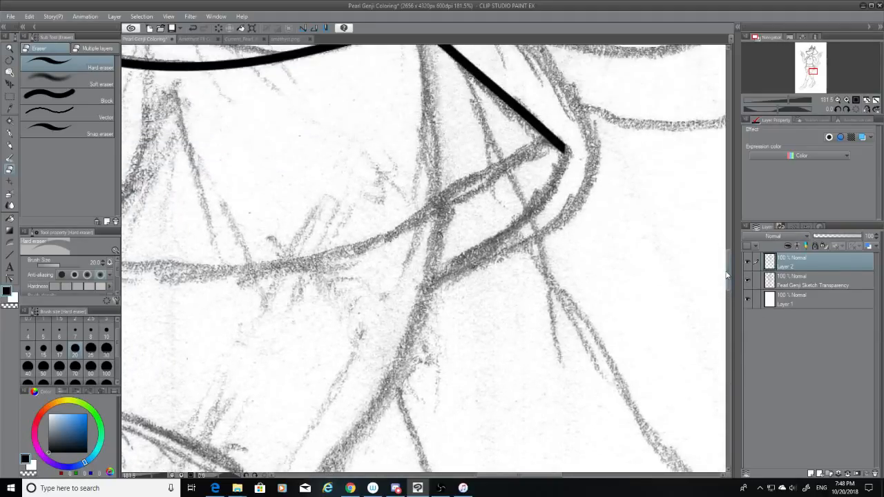
click(9, 134)
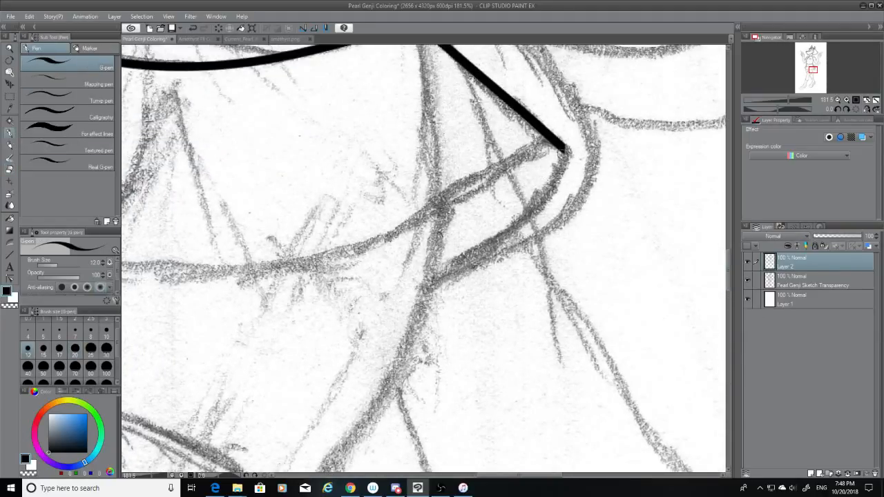
mouse_move(564, 151)
mouse_down()
mouse_move(460, 252)
mouse_move(420, 268)
mouse_up()
key(ctrl+z)
drag(565, 148, 416, 272)
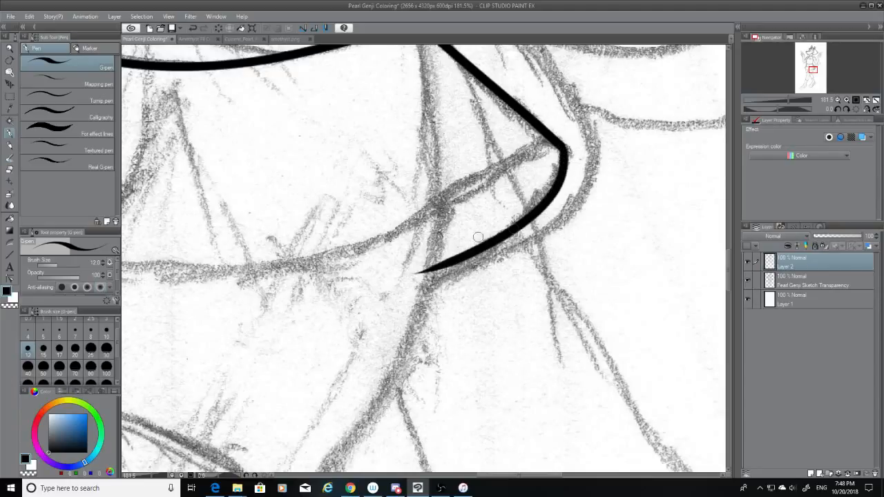
key(ctrl+z)
mouse_move(564, 148)
mouse_down()
mouse_move(559, 181)
mouse_move(392, 280)
mouse_up()
key(ctrl+z)
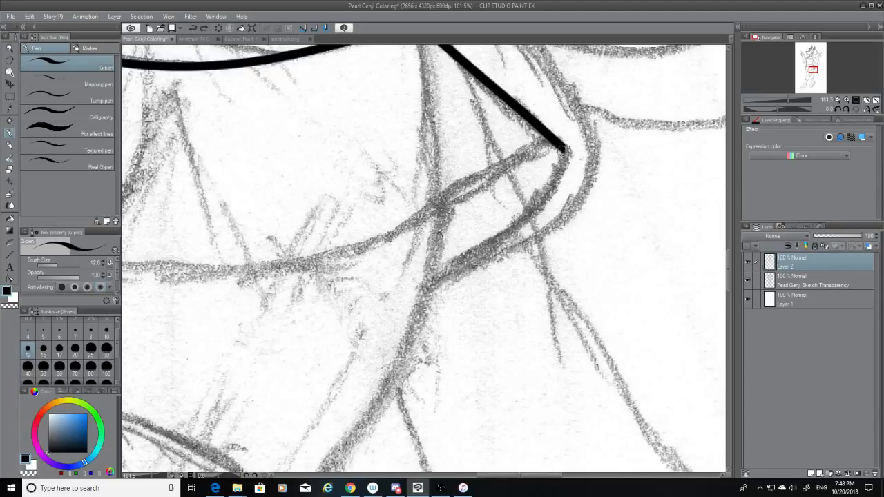
mouse_move(564, 148)
mouse_down()
mouse_move(550, 201)
mouse_move(416, 298)
mouse_move(420, 278)
mouse_move(401, 290)
mouse_up()
click(10, 169)
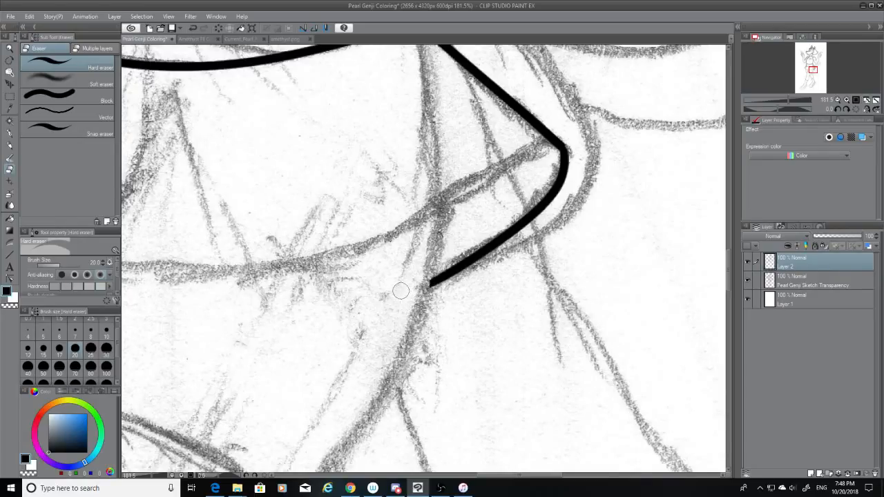
Ink the hip piece's lower hem with the G-pen from its right corner toward the middle.
click(10, 134)
drag(545, 152, 238, 268)
key(ctrl+z)
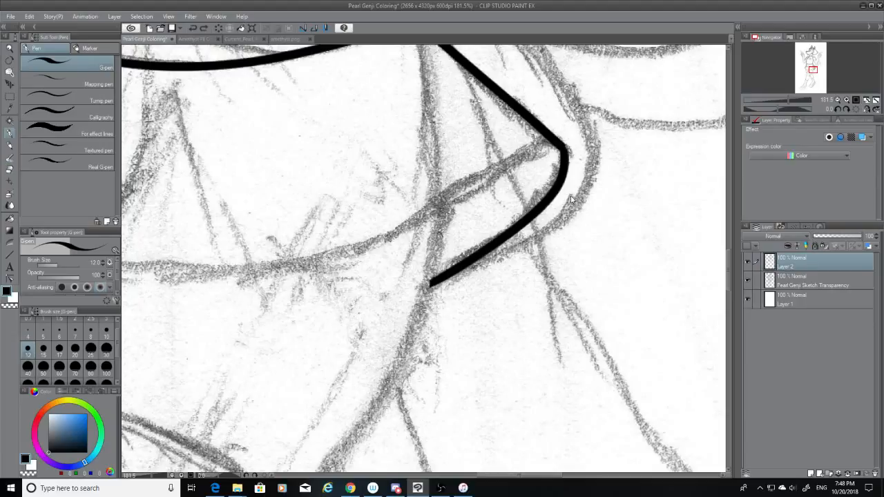
drag(554, 143, 284, 257)
key(ctrl+z)
mouse_move(546, 141)
mouse_down()
mouse_move(505, 173)
mouse_move(254, 253)
mouse_up()
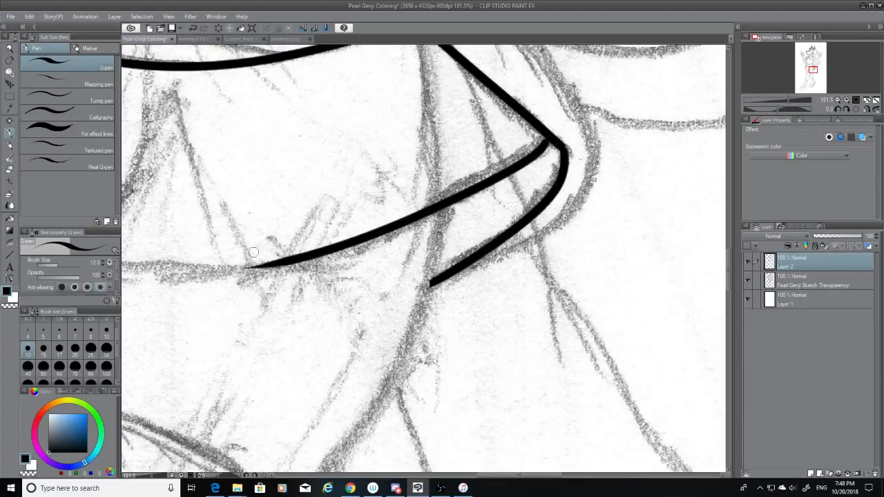
Ink the hip piece's lower hem from its left corner toward the part already inked in the middle.
drag(523, 476, 463, 475)
mouse_move(227, 144)
mouse_down()
mouse_move(611, 258)
mouse_move(681, 262)
mouse_up()
key(ctrl+z)
mouse_move(229, 146)
mouse_down()
mouse_move(619, 267)
mouse_move(681, 264)
mouse_up()
key(ctrl+z)
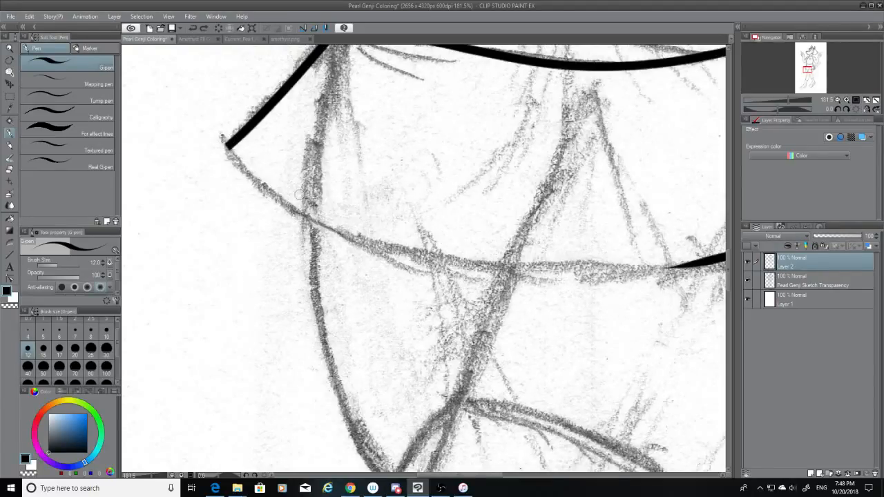
mouse_move(231, 148)
mouse_down()
mouse_move(558, 271)
mouse_move(684, 265)
mouse_move(540, 274)
mouse_up()
key(ctrl+z)
Close the gap in the middle of the lower hem with a joining G-pen stroke.
mouse_move(721, 259)
mouse_down()
mouse_move(613, 269)
mouse_move(588, 264)
mouse_move(682, 261)
mouse_move(525, 260)
mouse_up()
key(ctrl+z)
key(ctrl+z)
mouse_move(592, 269)
mouse_down()
mouse_move(706, 263)
mouse_move(566, 268)
mouse_up()
key(ctrl+z)
key(ctrl+z)
drag(715, 261, 561, 274)
key(ctrl+z)
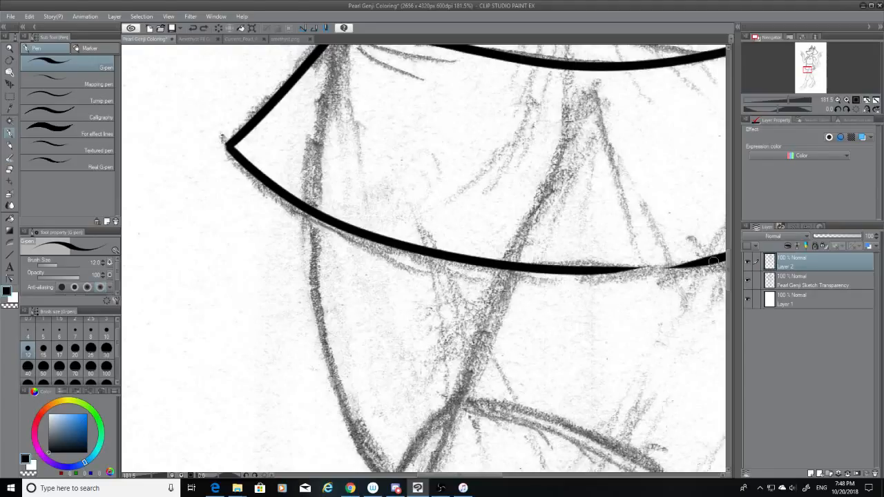
drag(722, 260, 574, 271)
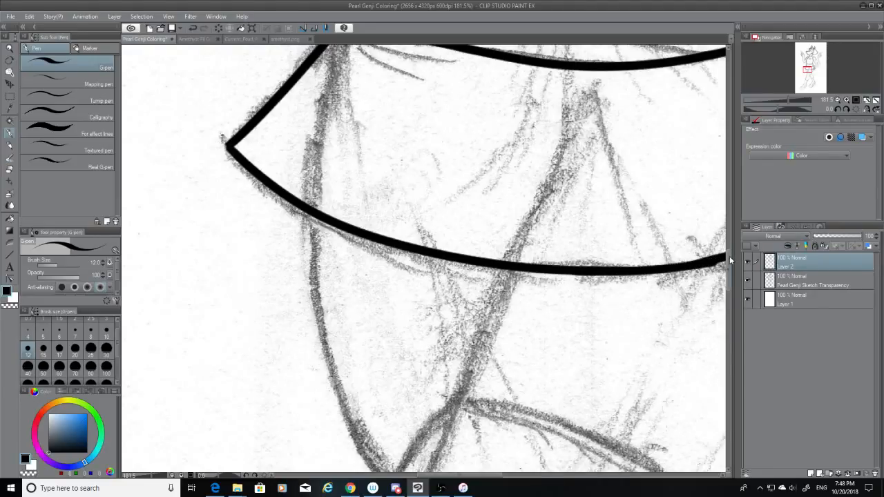
Ink the left hip's outer contour from the lower hem down to the leg line.
mouse_move(728, 259)
mouse_down()
mouse_move(728, 284)
mouse_move(728, 273)
mouse_up()
drag(314, 81, 398, 343)
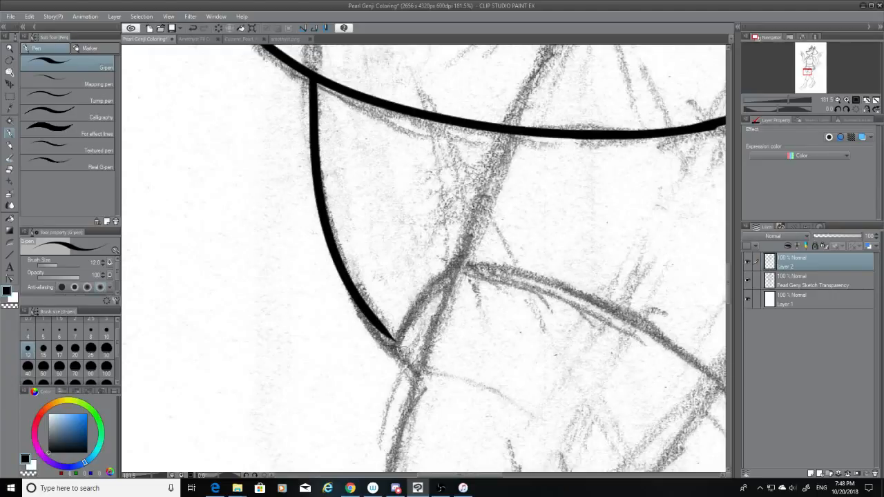
key(ctrl+z)
drag(313, 81, 398, 342)
key(ctrl+z)
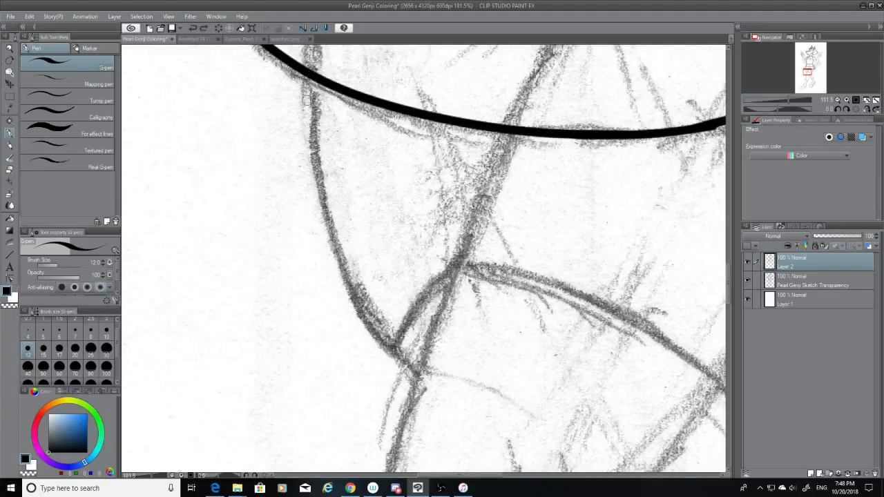
mouse_move(313, 78)
mouse_down()
mouse_move(392, 355)
mouse_move(414, 380)
mouse_up()
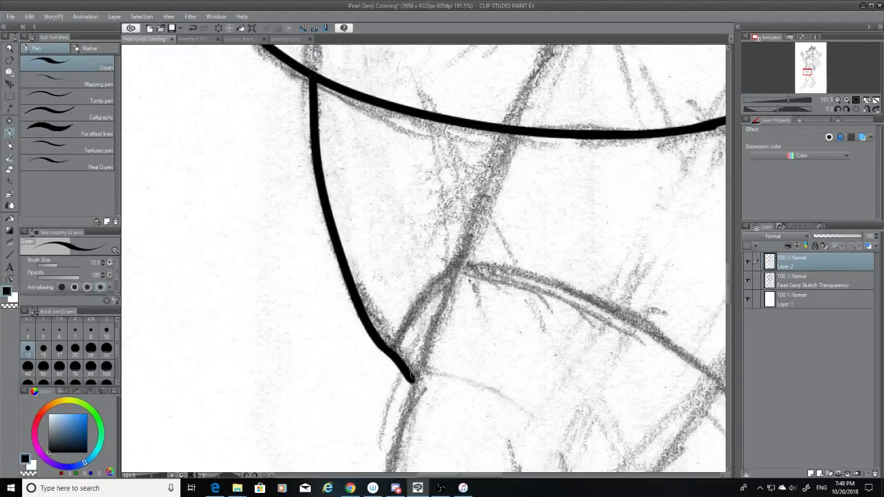
key(ctrl+z)
drag(380, 349, 418, 376)
key(ctrl+z)
Ink the groin contour with the G-pen from the right part of the hip piece's lower hem down past the thigh line.
drag(472, 476, 506, 477)
drag(633, 71, 531, 345)
key(ctrl+z)
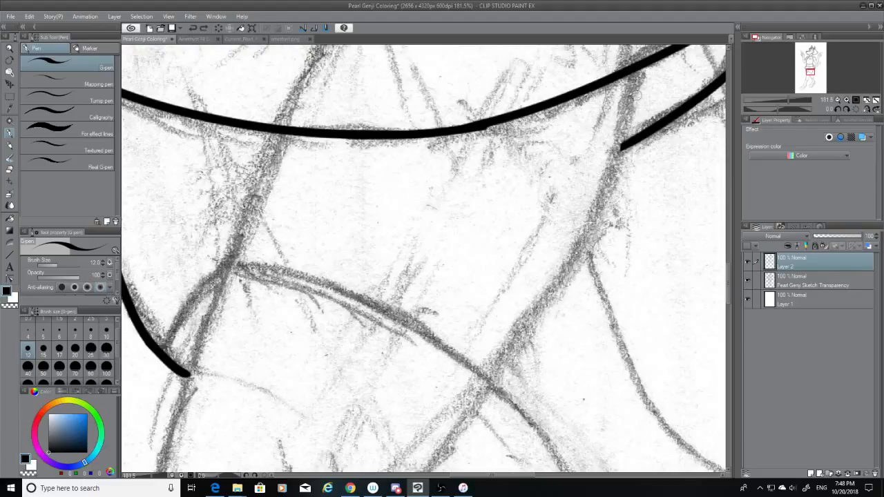
drag(634, 71, 537, 280)
key(ctrl+z)
drag(644, 65, 542, 315)
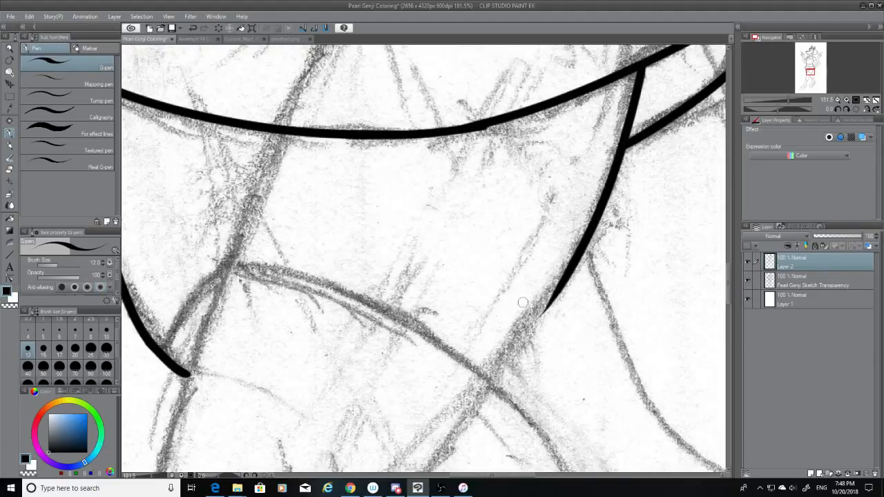
drag(574, 262, 451, 441)
key(ctrl+z)
drag(573, 268, 451, 443)
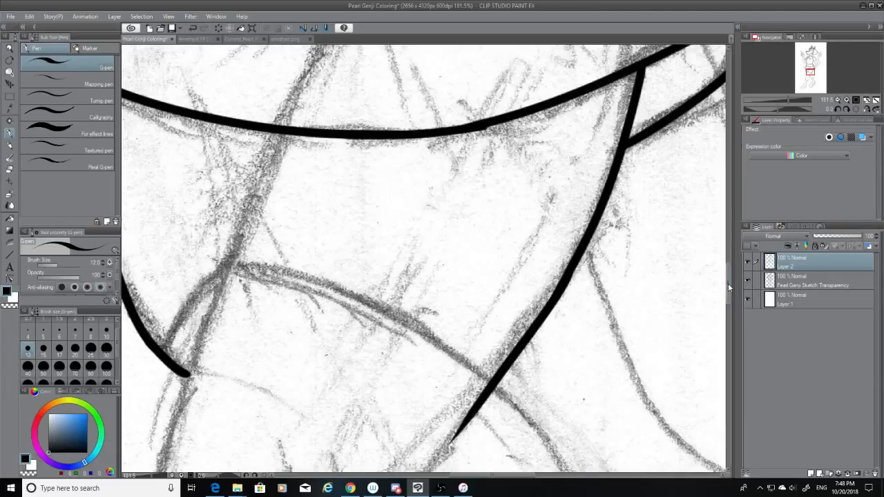
Extend the inked groin contour down to the crotch point where the two inner legs meet.
scroll(729, 284, down, 3)
drag(480, 290, 348, 437)
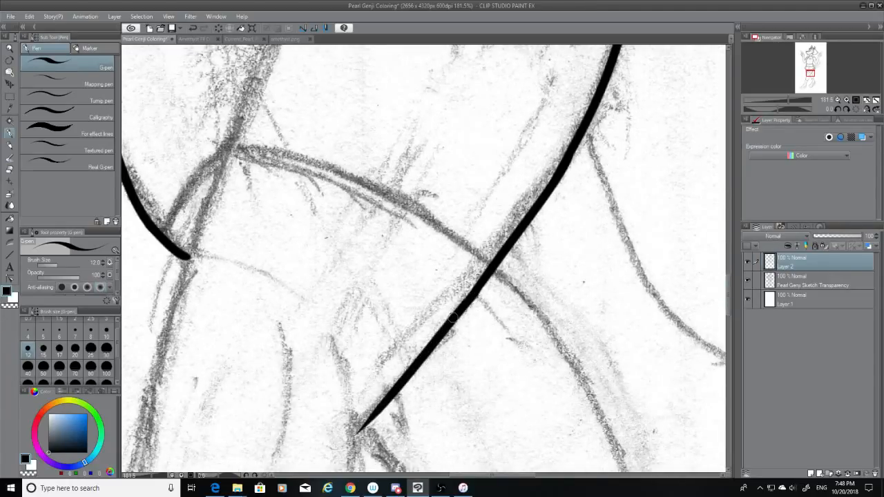
key(ctrl+z)
drag(478, 290, 366, 420)
key(ctrl+z)
drag(477, 294, 350, 433)
key(ctrl+z)
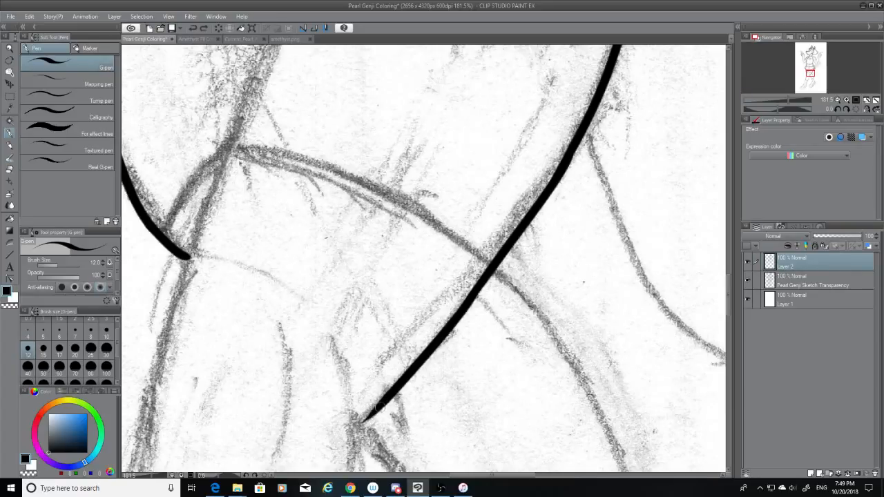
drag(384, 402, 345, 432)
key(ctrl+z)
drag(381, 405, 352, 431)
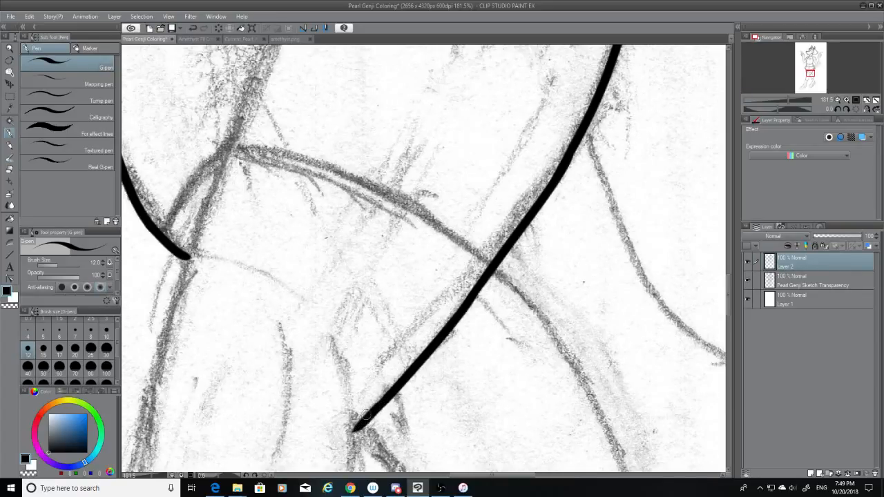
Ink the left leg's inner thigh contour with the G-pen from the crotch point downward.
click(8, 173)
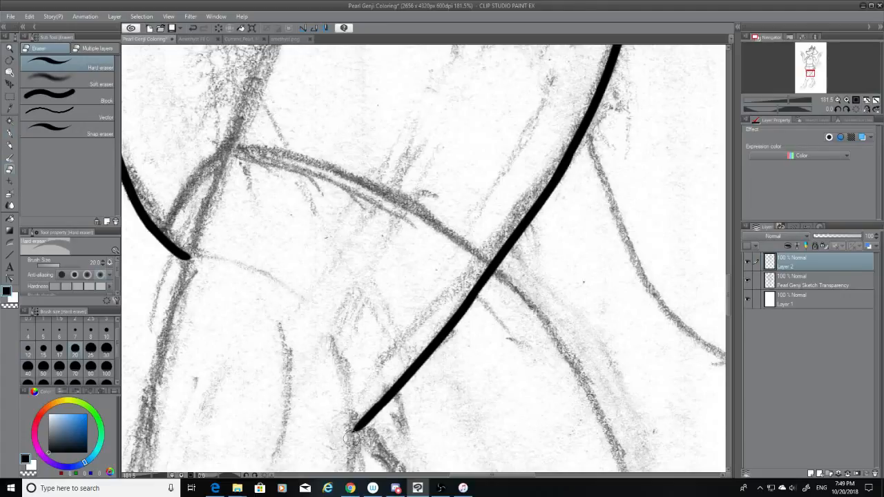
scroll(622, 276, down, 4)
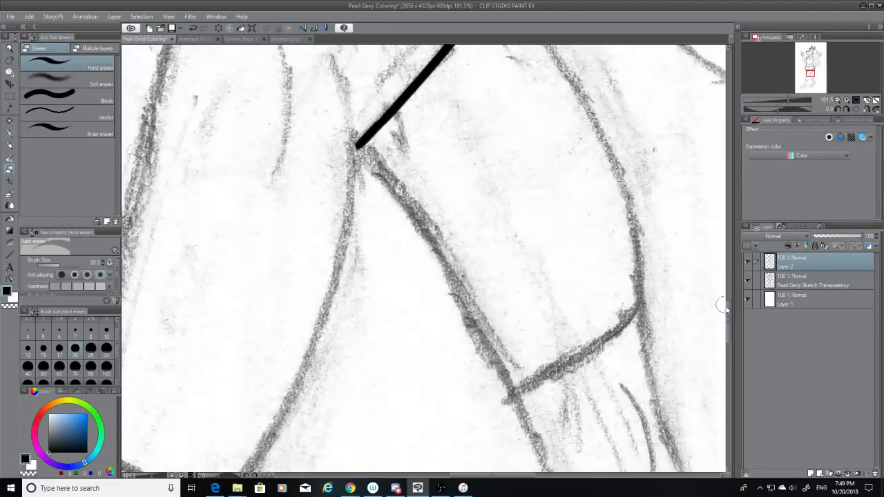
click(12, 134)
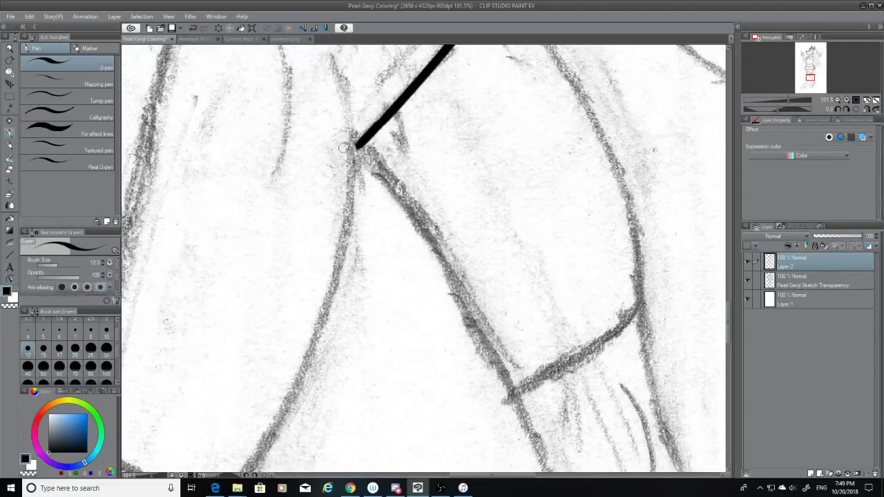
mouse_move(357, 145)
mouse_down()
mouse_move(337, 251)
mouse_move(273, 433)
mouse_up()
key(ctrl+z)
drag(357, 146, 262, 472)
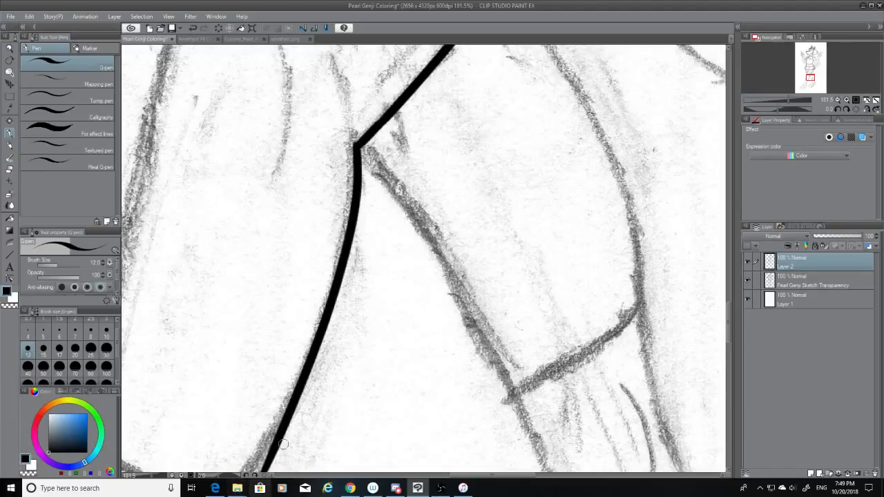
key(ctrl+z)
drag(356, 146, 263, 472)
key(ctrl+z)
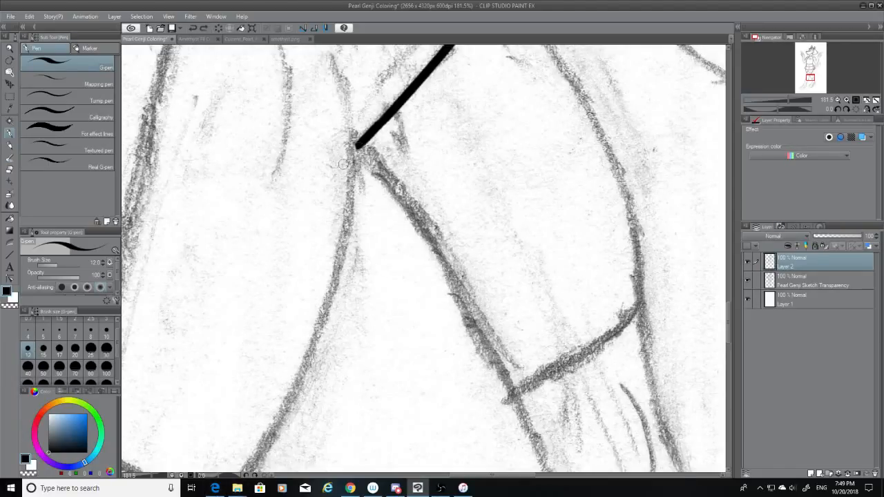
drag(357, 145, 249, 471)
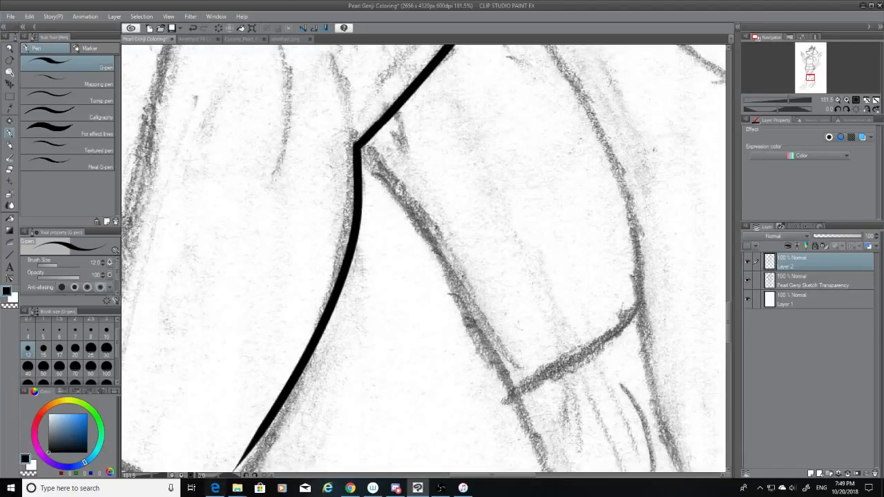
key(ctrl+z)
mouse_move(357, 145)
mouse_down()
mouse_move(355, 174)
mouse_move(250, 472)
mouse_up()
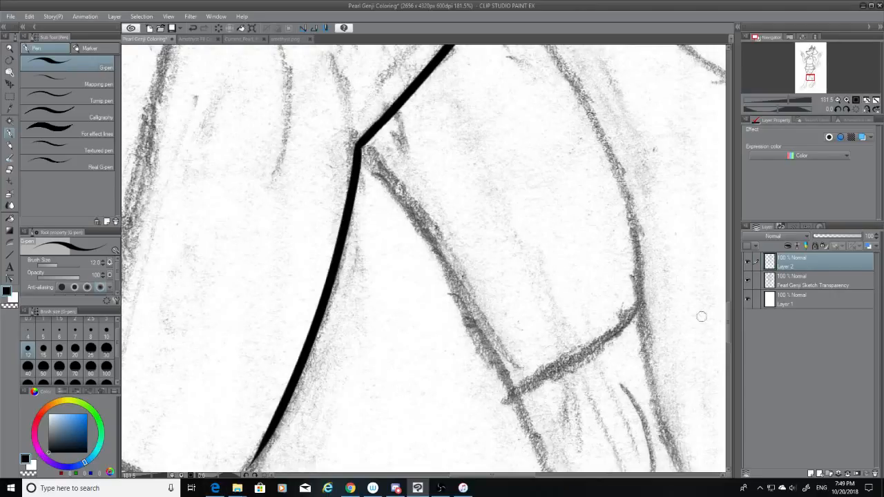
Ink the curved edge of the right thigh from the groin contour down to the slanted band line, redoing the stroke until it follows the sketch.
scroll(723, 295, up, 3)
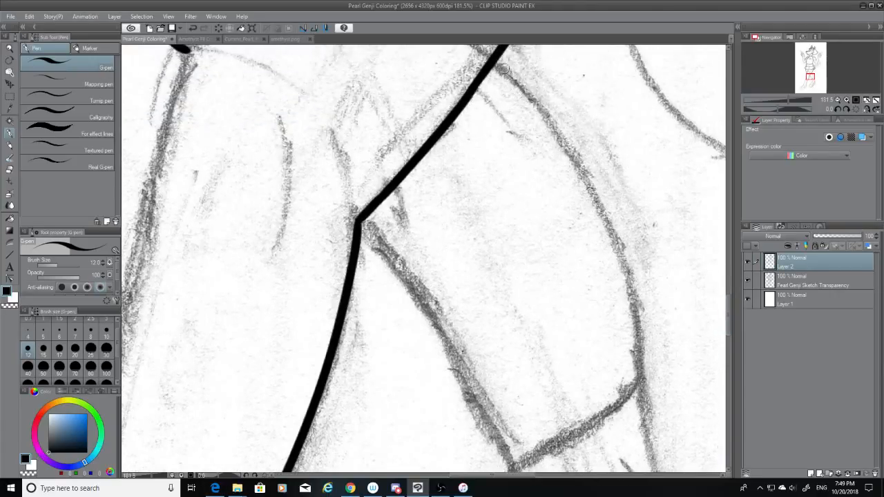
mouse_move(504, 67)
mouse_down()
mouse_move(582, 216)
mouse_move(636, 408)
mouse_up()
key(ctrl+z)
mouse_move(493, 63)
mouse_down()
mouse_move(645, 352)
mouse_move(653, 429)
mouse_up()
key(ctrl+z)
drag(497, 62, 646, 485)
key(ctrl+z)
drag(493, 62, 635, 439)
key(ctrl+z)
drag(494, 61, 631, 395)
key(ctrl+z)
drag(497, 62, 636, 397)
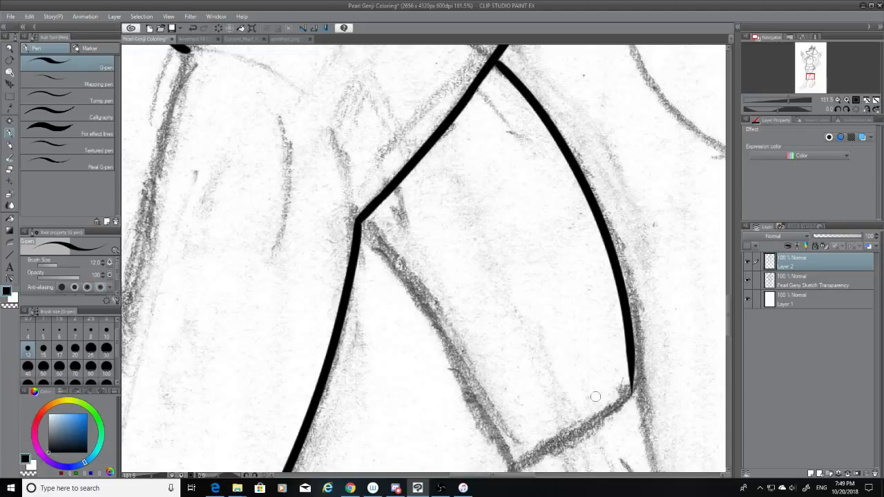
key(ctrl+z)
mouse_move(495, 61)
mouse_down()
mouse_move(517, 83)
mouse_move(656, 467)
mouse_up()
key(ctrl+z)
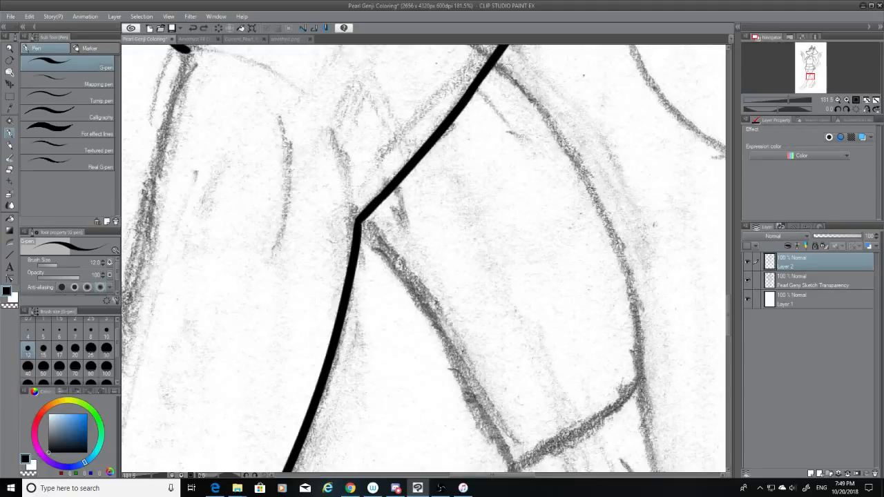
mouse_move(495, 60)
mouse_down()
mouse_move(602, 198)
mouse_move(658, 435)
mouse_up()
key(ctrl+z)
mouse_move(495, 61)
mouse_down()
mouse_move(533, 115)
mouse_move(660, 463)
mouse_up()
key(ctrl+z)
mouse_move(494, 61)
mouse_down()
mouse_move(522, 91)
mouse_move(630, 399)
mouse_up()
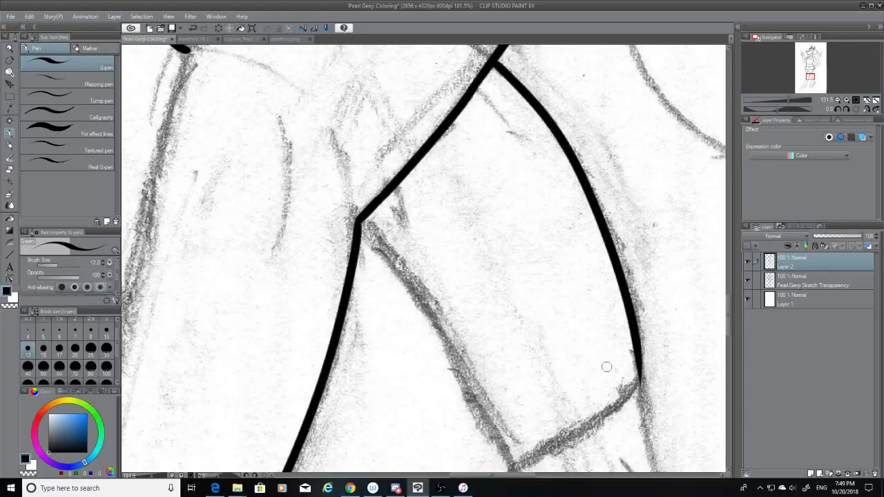
key(ctrl+z)
mouse_move(495, 61)
mouse_down()
mouse_move(540, 113)
mouse_move(629, 405)
mouse_up()
key(ctrl+z)
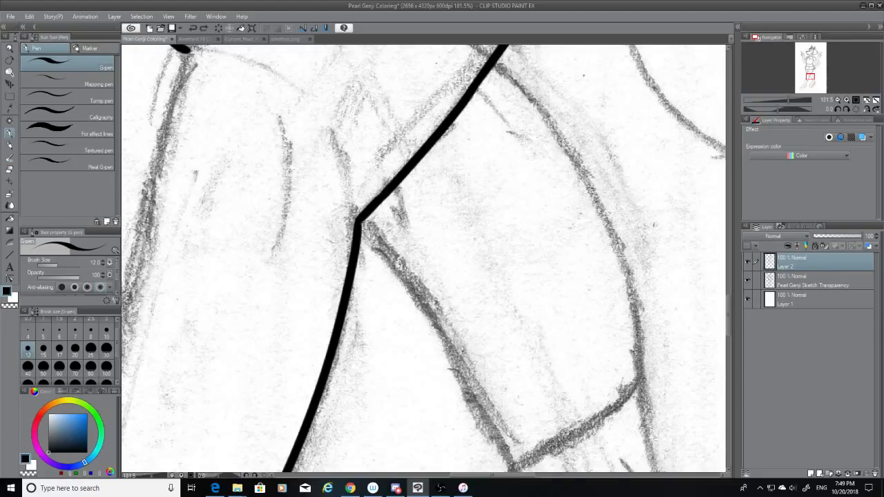
mouse_move(495, 61)
mouse_down()
mouse_move(615, 280)
mouse_move(630, 398)
mouse_up()
key(ctrl+z)
drag(495, 60, 637, 384)
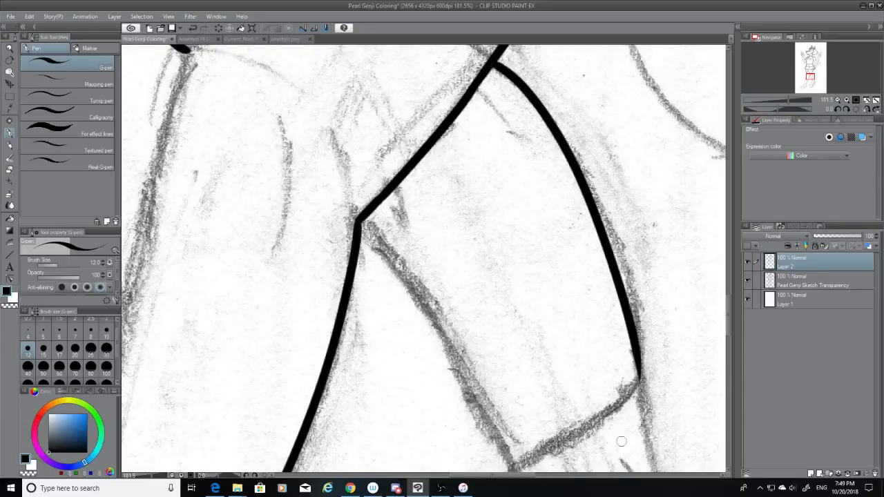
key(ctrl+z)
mouse_move(494, 61)
mouse_down()
mouse_move(513, 73)
mouse_move(636, 413)
mouse_up()
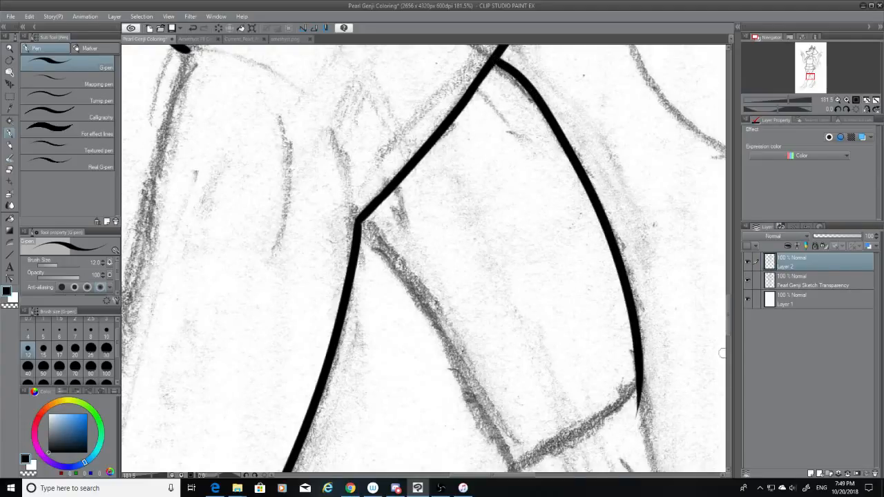
Erase the tapered tail of the right thigh's curve where it overshoots the slanted band line, using the Hard eraser.
scroll(728, 312, down, 3)
key(e)
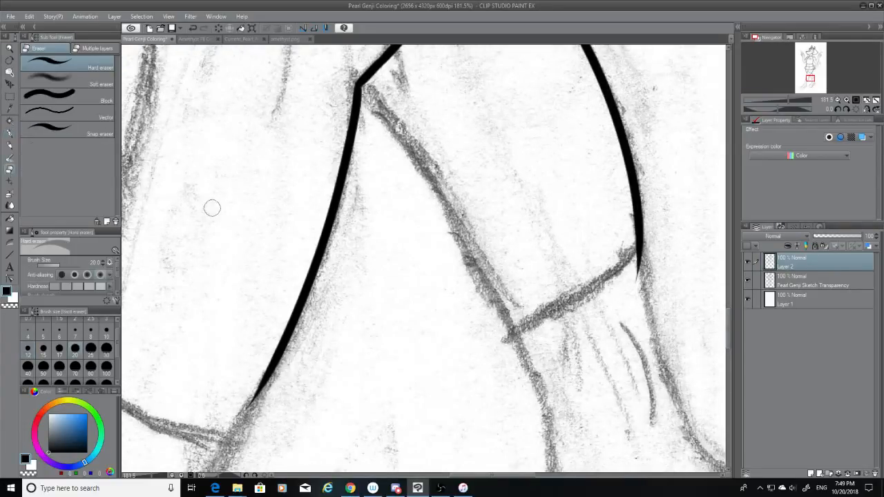
mouse_move(630, 275)
mouse_down()
mouse_move(637, 266)
mouse_move(626, 241)
mouse_move(638, 242)
mouse_up()
Ink the right leg's inner contour with the G-pen from the crotch point down past the slanted band line.
click(10, 133)
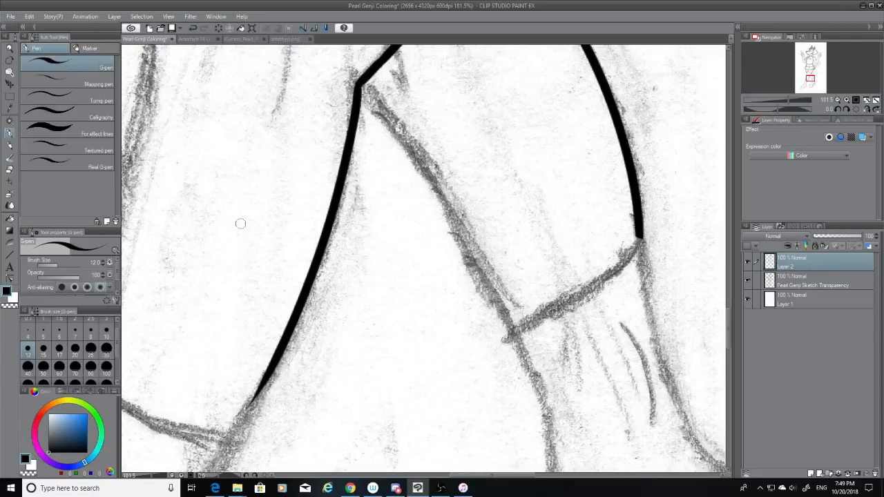
drag(358, 88, 553, 425)
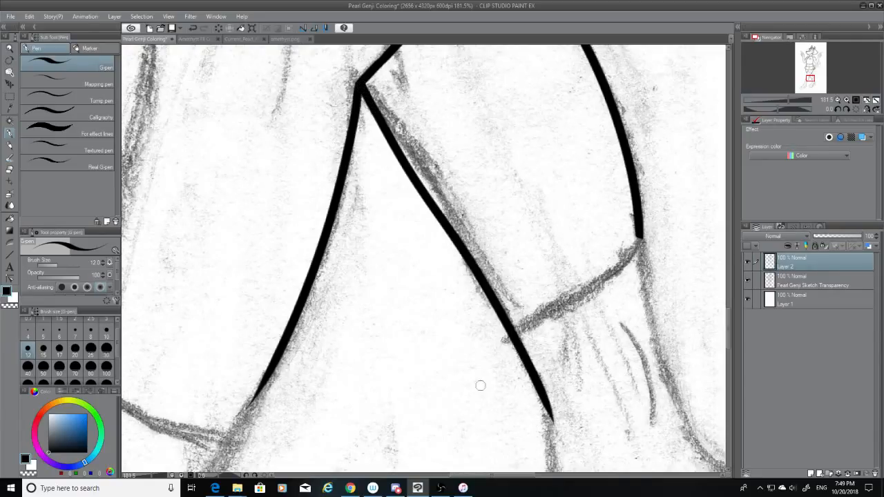
key(ctrl+z)
drag(362, 89, 540, 447)
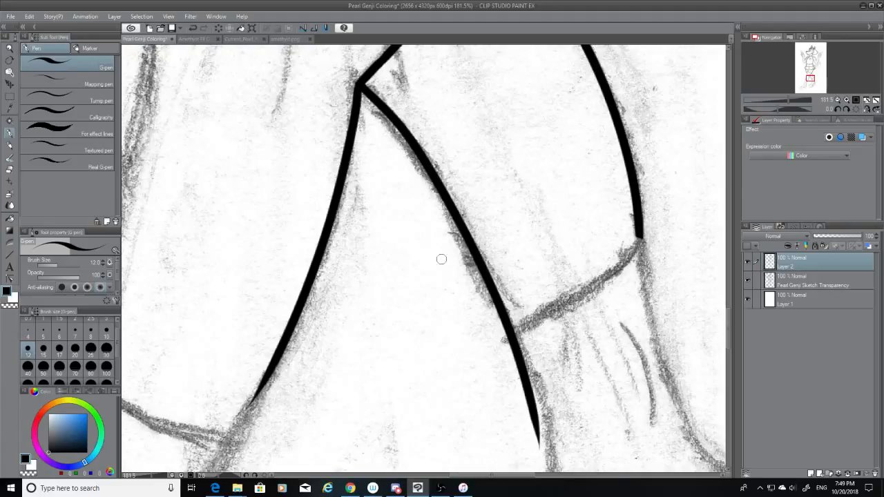
key(ctrl+z)
drag(359, 88, 591, 472)
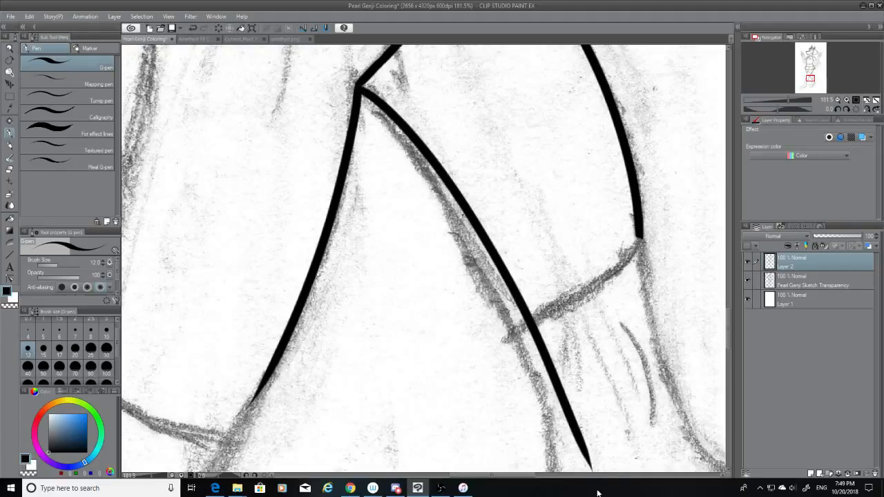
key(ctrl+z)
drag(361, 87, 585, 473)
key(ctrl+z)
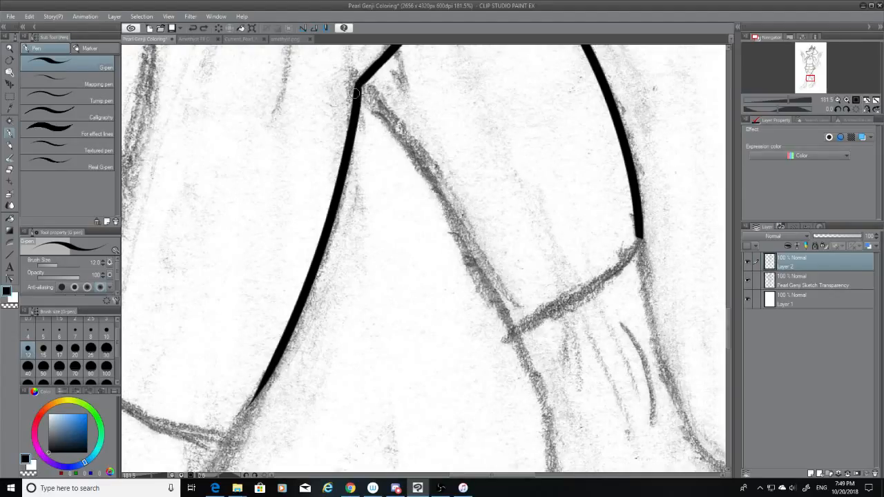
drag(359, 88, 557, 473)
key(ctrl+z)
drag(359, 88, 567, 463)
key(ctrl+z)
drag(358, 90, 510, 395)
key(ctrl+z)
drag(359, 85, 573, 435)
key(ctrl+z)
drag(357, 86, 548, 430)
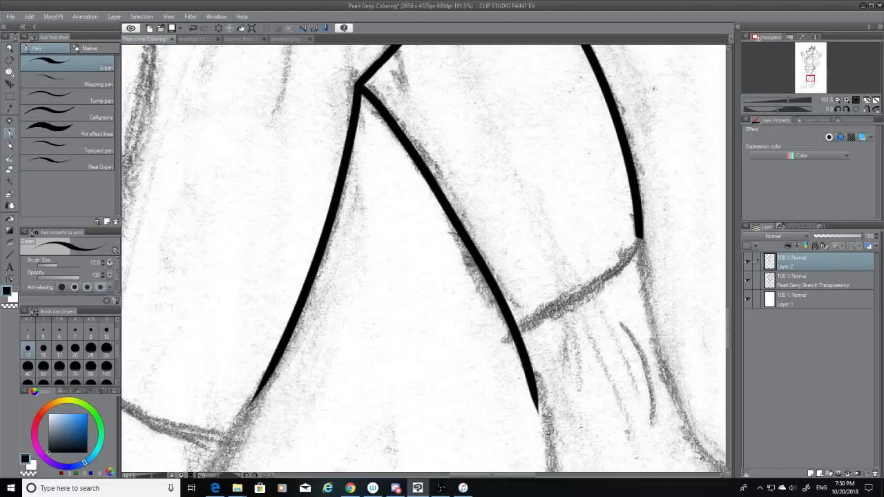
Trim the tapered lower tip of the right leg's inner contour with the Hard eraser.
drag(731, 309, 729, 334)
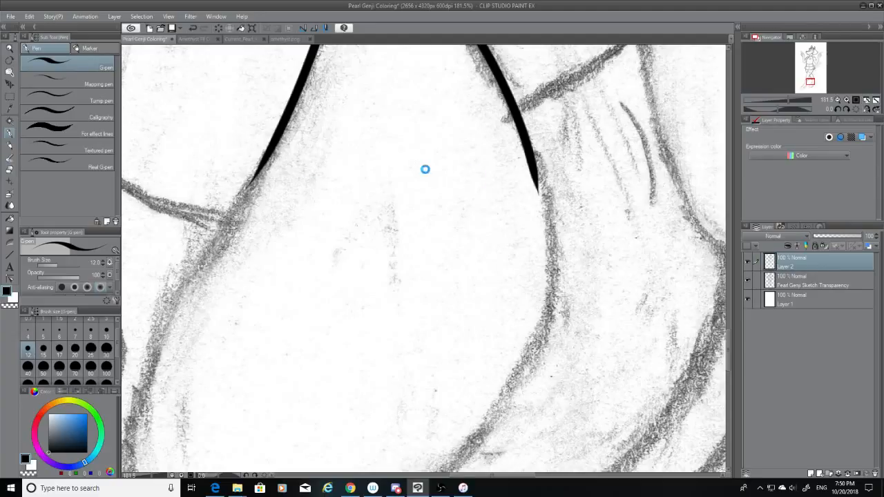
key(e)
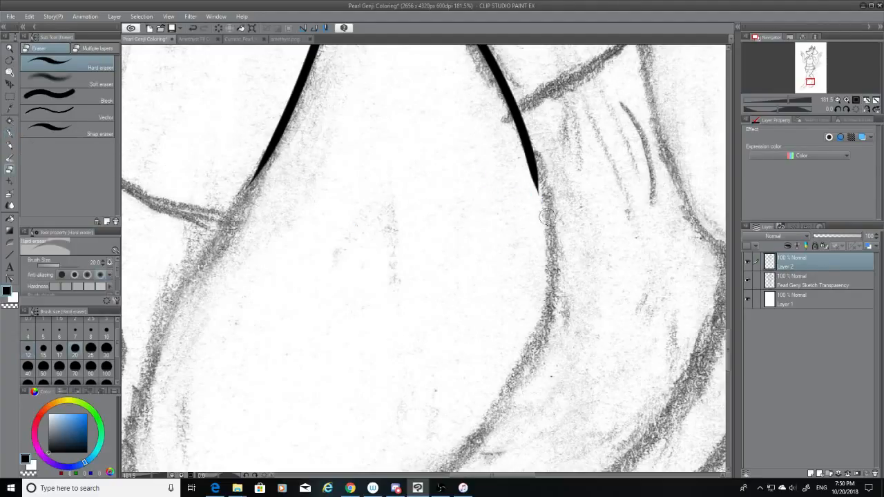
drag(546, 211, 513, 149)
click(10, 132)
drag(518, 145, 533, 307)
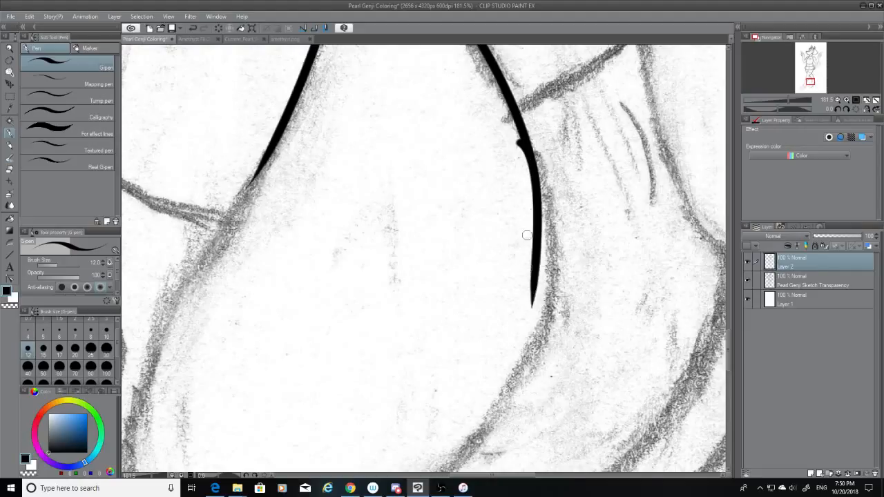
key(ctrl+z)
drag(521, 144, 524, 434)
key(ctrl+z)
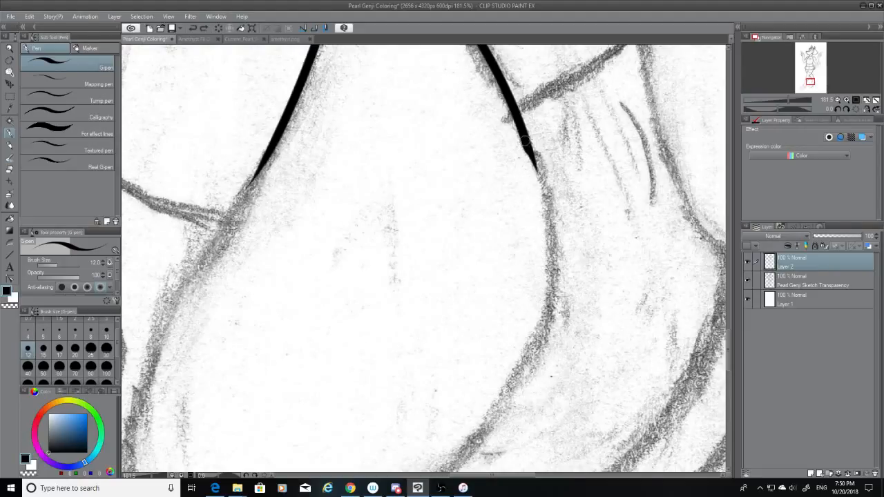
drag(526, 138, 489, 347)
key(ctrl+z)
drag(526, 148, 465, 398)
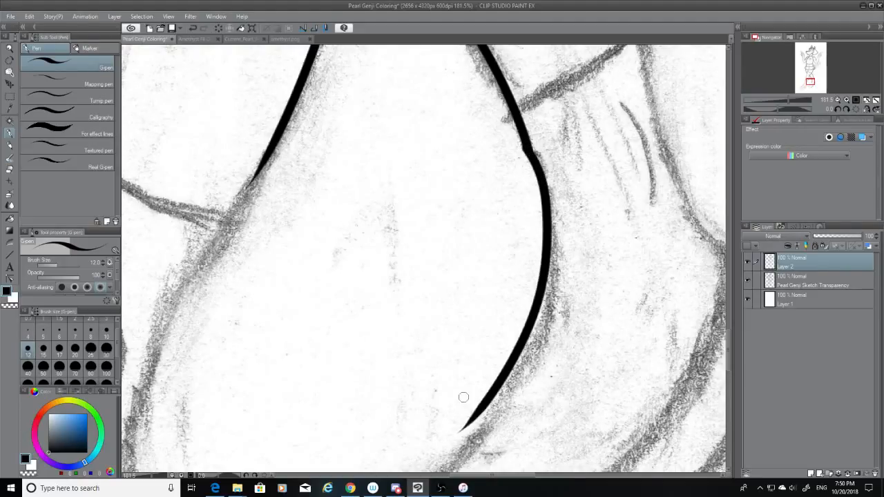
key(ctrl+z)
mouse_move(524, 148)
mouse_down()
mouse_move(550, 230)
mouse_move(484, 462)
mouse_up()
key(ctrl+z)
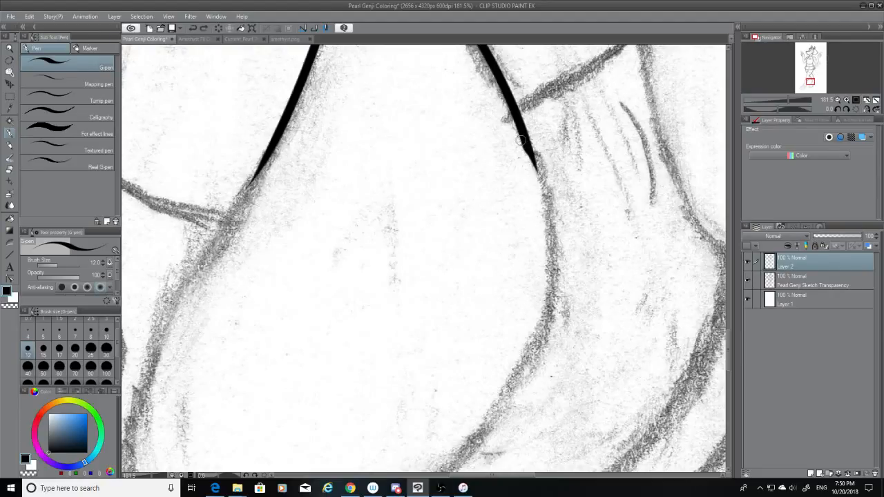
mouse_move(523, 140)
mouse_down()
mouse_move(536, 313)
mouse_move(407, 455)
mouse_up()
key(ctrl+z)
drag(523, 144, 486, 397)
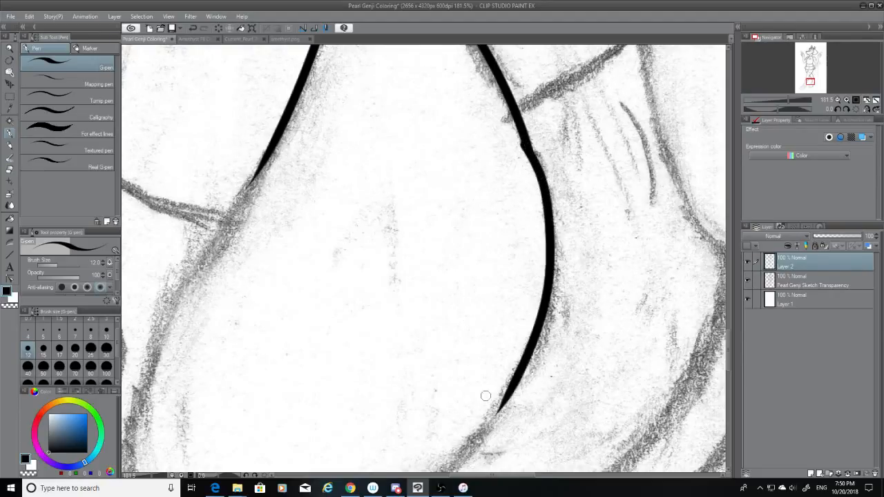
key(ctrl+z)
mouse_move(526, 140)
mouse_down()
mouse_move(550, 218)
mouse_move(500, 445)
mouse_move(539, 163)
mouse_move(427, 466)
mouse_up()
key(ctrl+z)
key(ctrl+z)
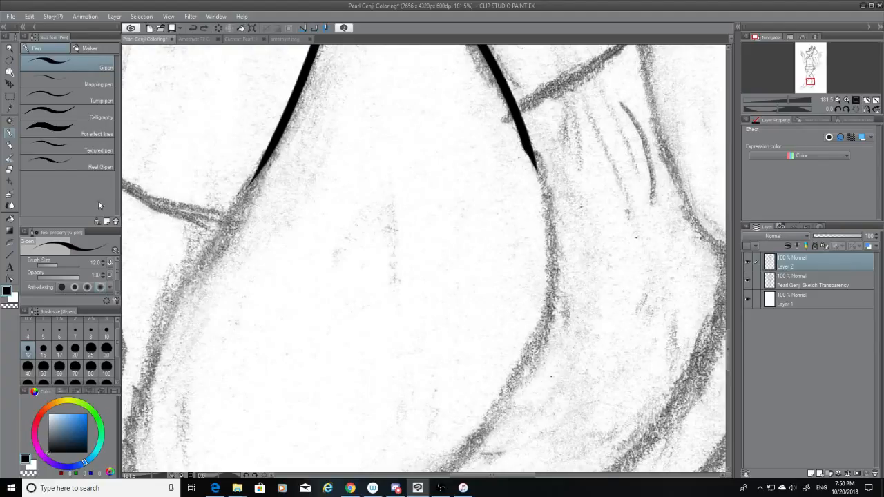
Trim the inner contour's tapered tip with the Hard eraser and extend the contour with the G-pen around the right calf's inward-facing bulge.
click(9, 170)
drag(538, 167, 526, 154)
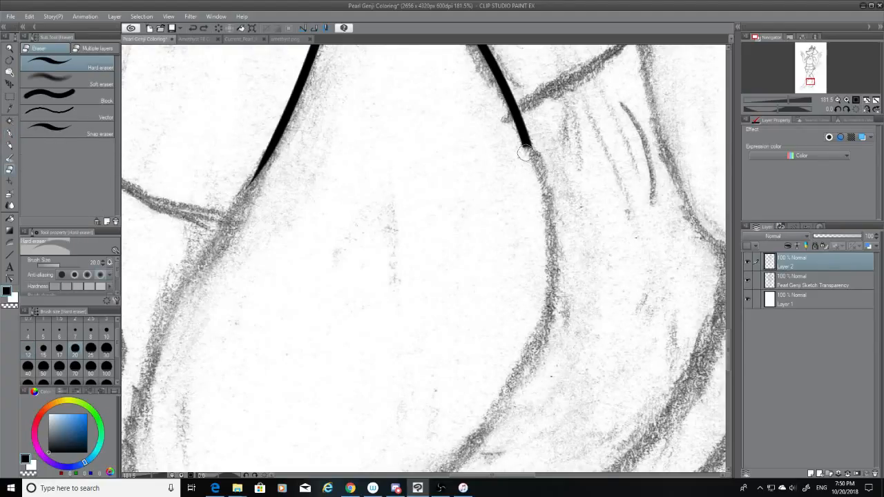
click(10, 134)
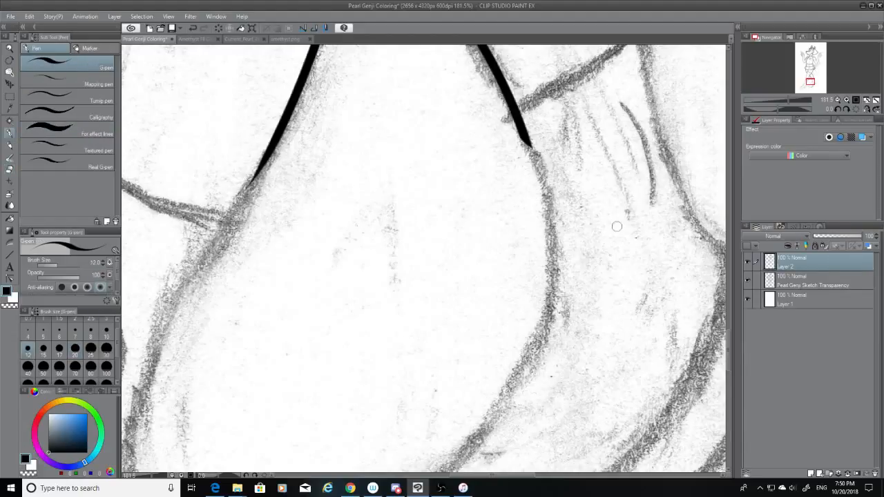
key(ctrl+z)
mouse_move(518, 132)
mouse_down()
mouse_move(545, 323)
mouse_move(479, 395)
mouse_up()
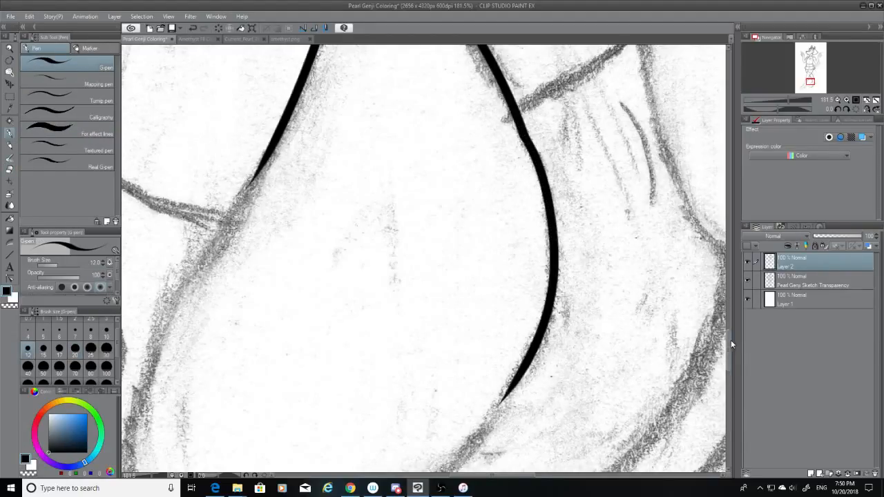
Continue the right leg's inner contour diagonally down to the sketched junction above the rounded end, redoing the stroke until it joins smoothly.
drag(731, 340, 731, 361)
drag(520, 188, 435, 294)
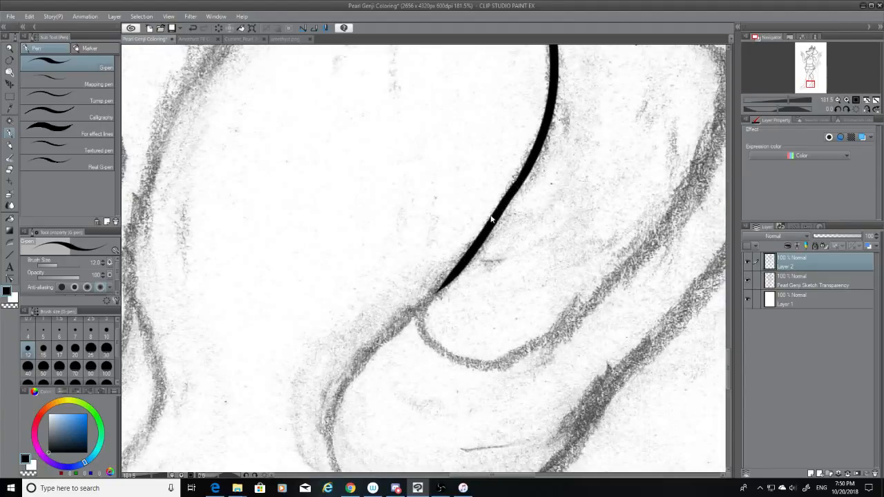
key(ctrl+z)
key(ctrl+z)
drag(527, 174, 422, 288)
key(ctrl+z)
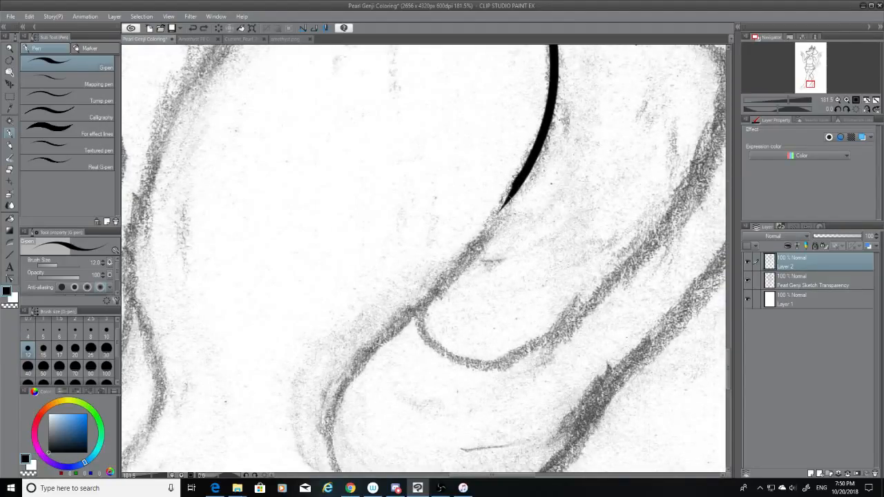
drag(519, 183, 418, 314)
Trim the contour's tapered lower tip and ink the rounded lower end of the shape, curving back up along the sketch.
click(9, 169)
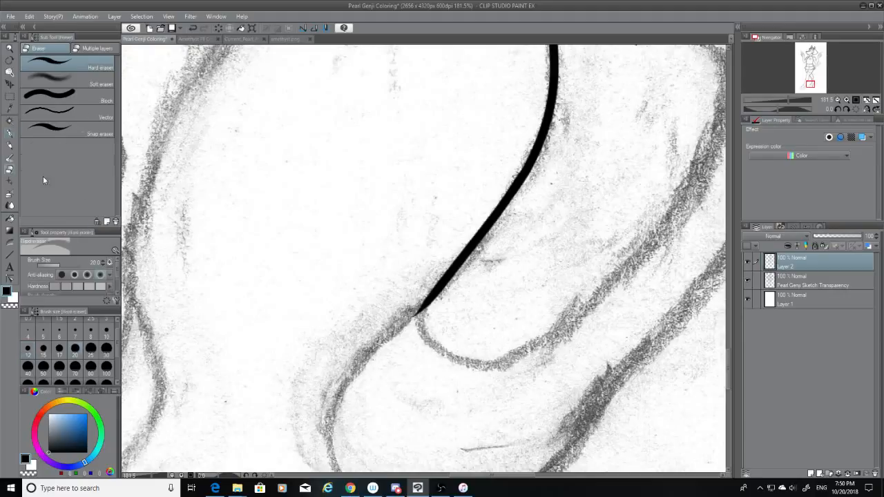
mouse_move(415, 322)
mouse_down()
mouse_move(415, 308)
mouse_move(593, 326)
mouse_up()
click(10, 133)
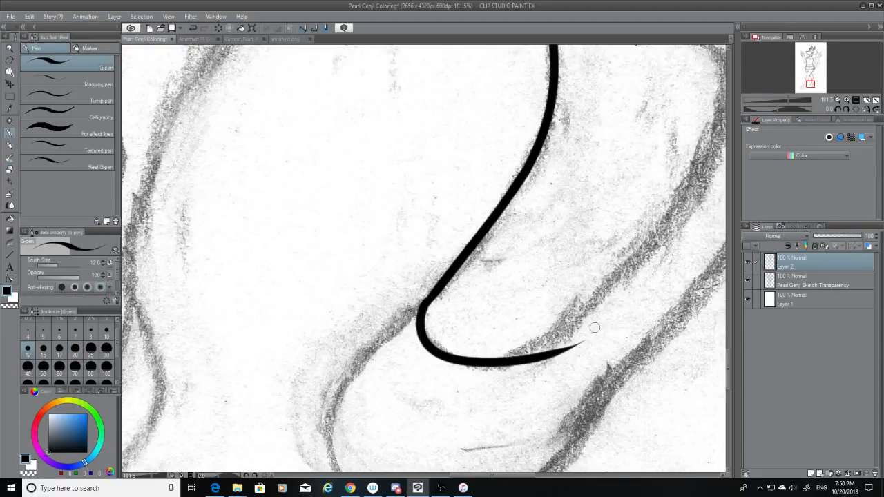
key(ctrl+z)
mouse_move(428, 302)
mouse_down()
mouse_move(484, 365)
mouse_move(598, 297)
mouse_up()
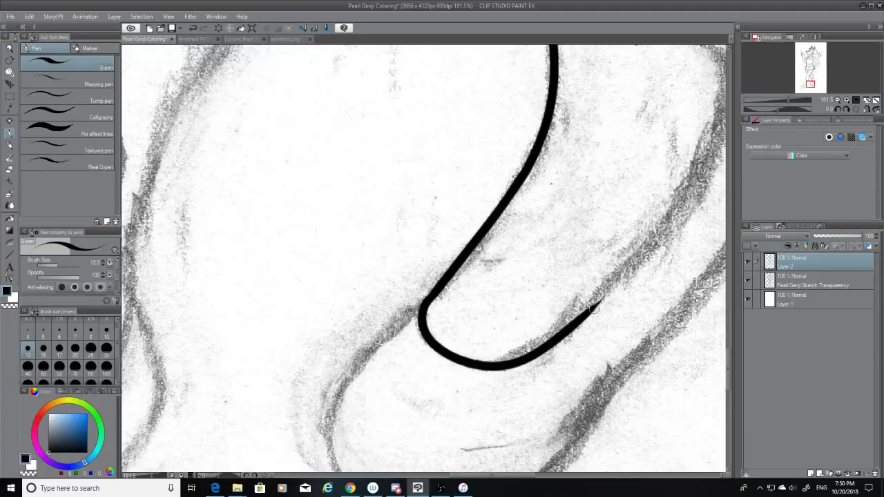
Ink the long inner curve from the point on the leg's outer side down to the open end of the rounded stroke.
drag(529, 476, 552, 477)
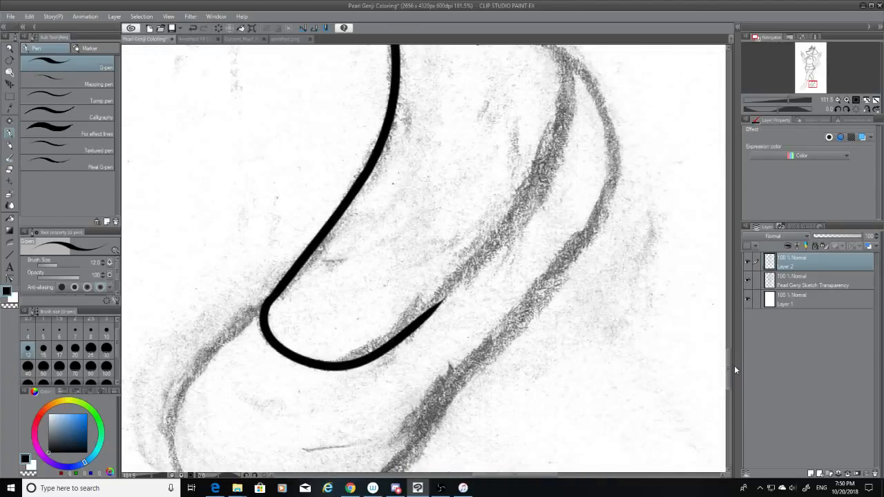
drag(734, 368, 735, 349)
mouse_move(565, 118)
mouse_down()
mouse_move(545, 198)
mouse_move(417, 386)
mouse_up()
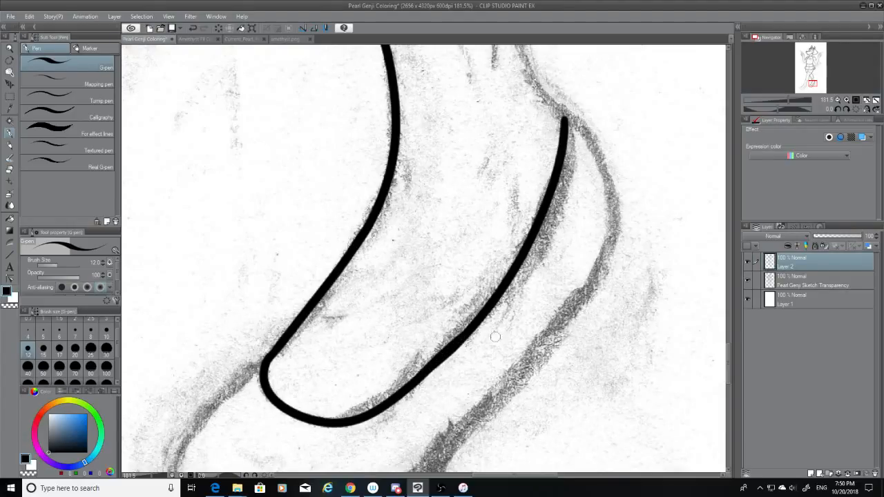
Ink the bulging outer curve from the same point down along the sketch, redoing the stroke until it starts cleanly at the corner.
drag(731, 362, 727, 350)
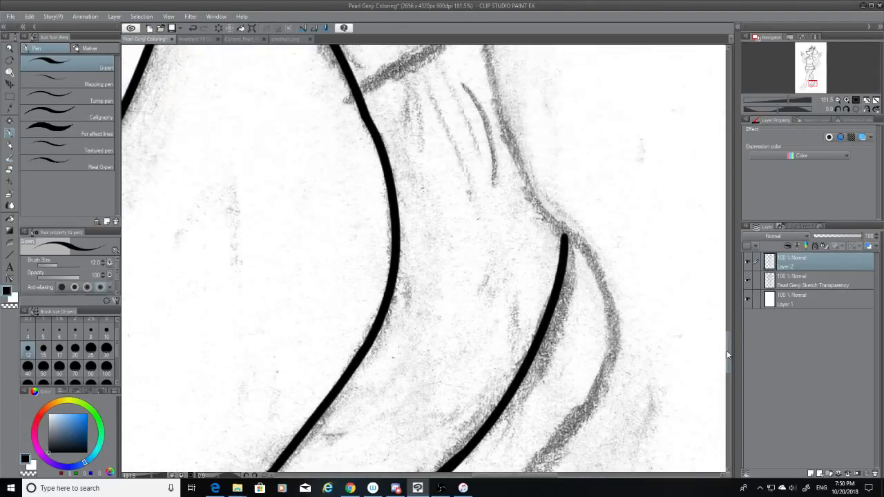
mouse_move(566, 234)
mouse_down()
mouse_move(583, 246)
mouse_move(599, 384)
mouse_up()
key(ctrl+z)
drag(564, 232, 612, 359)
key(ctrl+z)
drag(562, 229, 615, 402)
key(ctrl+z)
mouse_move(564, 231)
mouse_down()
mouse_move(587, 252)
mouse_move(617, 414)
mouse_up()
key(ctrl+z)
drag(564, 230, 591, 396)
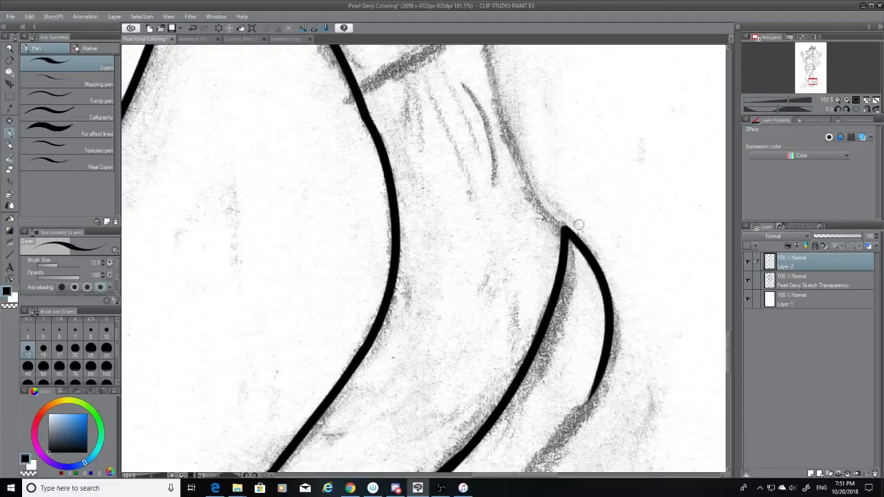
Ink the right leg's outer contour from the slanted band line down to the corner of the bulge, redoing the stroke until it follows the sketch.
scroll(712, 341, up, 3)
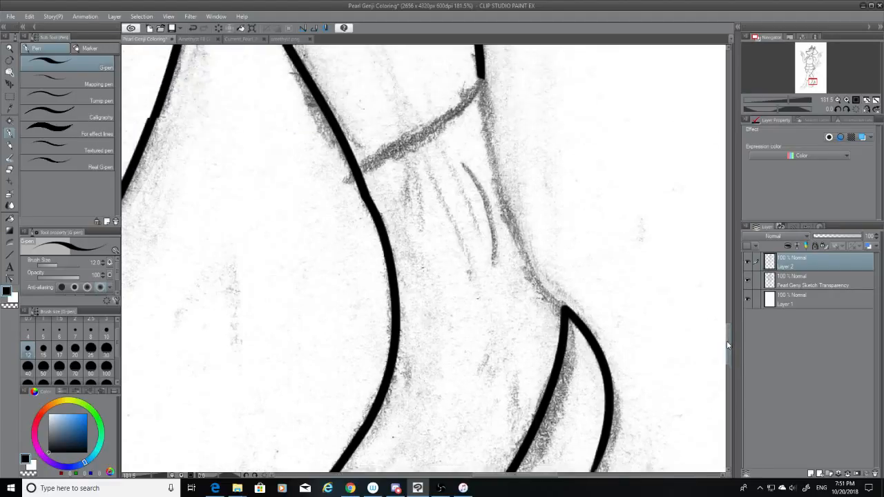
drag(480, 123, 561, 352)
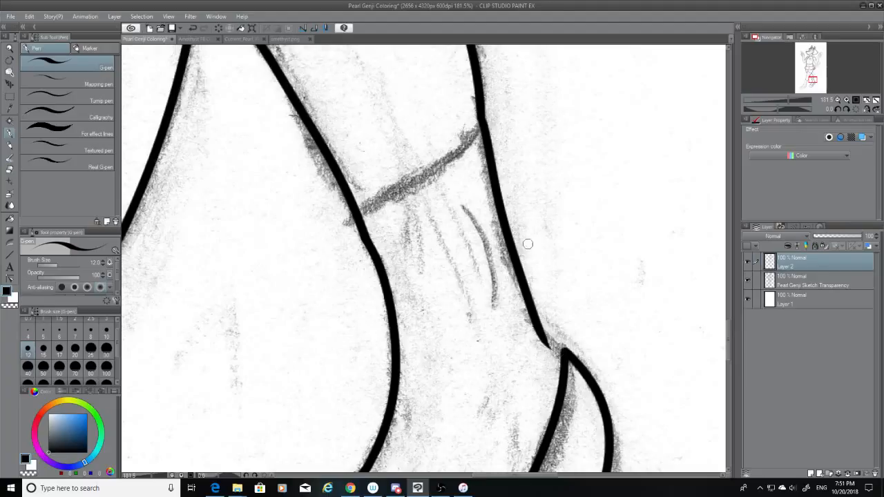
key(ctrl+z)
mouse_move(481, 118)
mouse_down()
mouse_move(536, 309)
mouse_move(551, 324)
mouse_up()
key(ctrl+z)
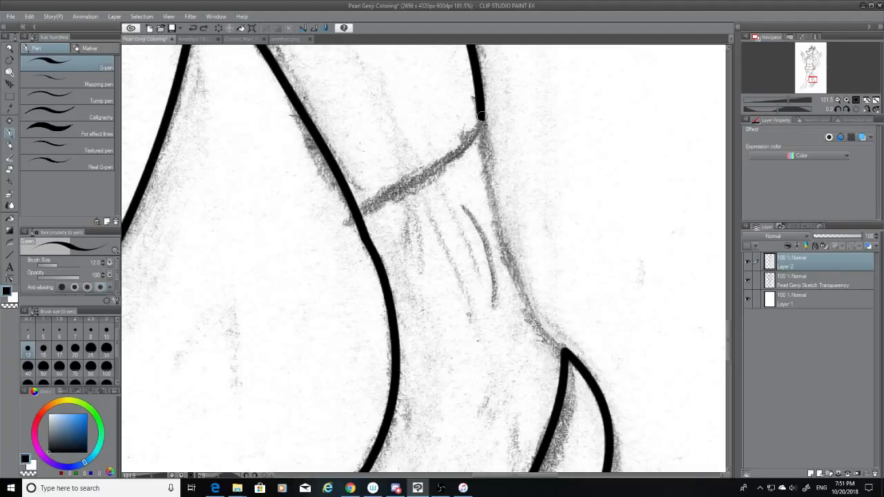
mouse_move(482, 116)
mouse_down()
mouse_move(490, 172)
mouse_move(558, 353)
mouse_up()
key(ctrl+z)
mouse_move(481, 110)
mouse_down()
mouse_move(483, 158)
mouse_move(549, 370)
mouse_up()
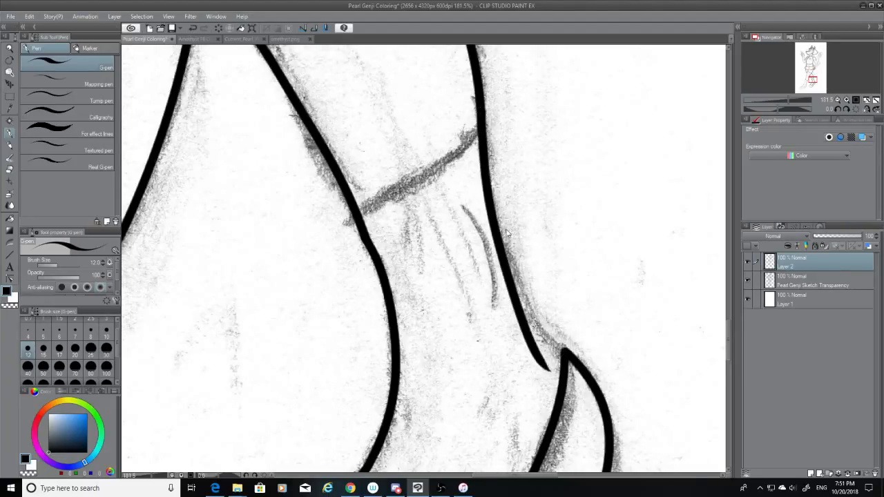
key(ctrl+z)
mouse_move(478, 111)
mouse_down()
mouse_move(504, 237)
mouse_move(576, 337)
mouse_up()
key(ctrl+z)
mouse_move(480, 112)
mouse_down()
mouse_move(496, 223)
mouse_move(561, 366)
mouse_move(483, 123)
mouse_move(549, 332)
mouse_move(565, 355)
mouse_up()
key(ctrl+z)
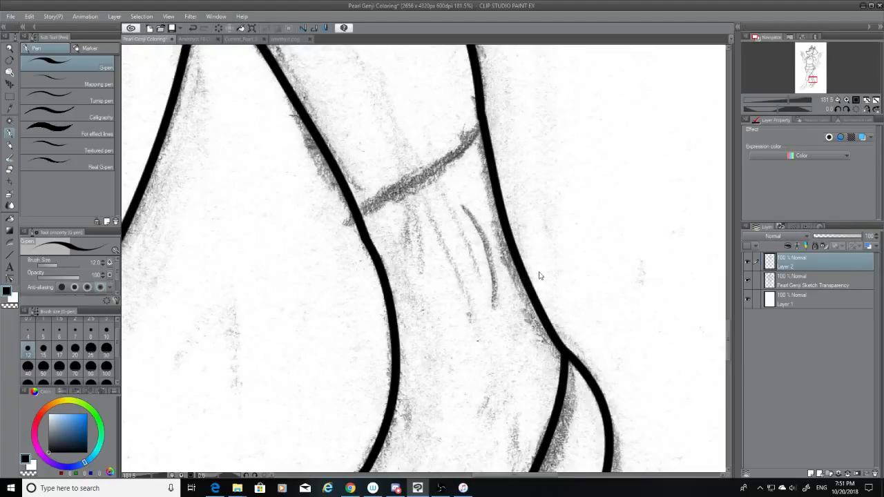
key(ctrl+z)
mouse_move(481, 114)
mouse_down()
mouse_move(482, 177)
mouse_move(560, 366)
mouse_up()
key(ctrl+z)
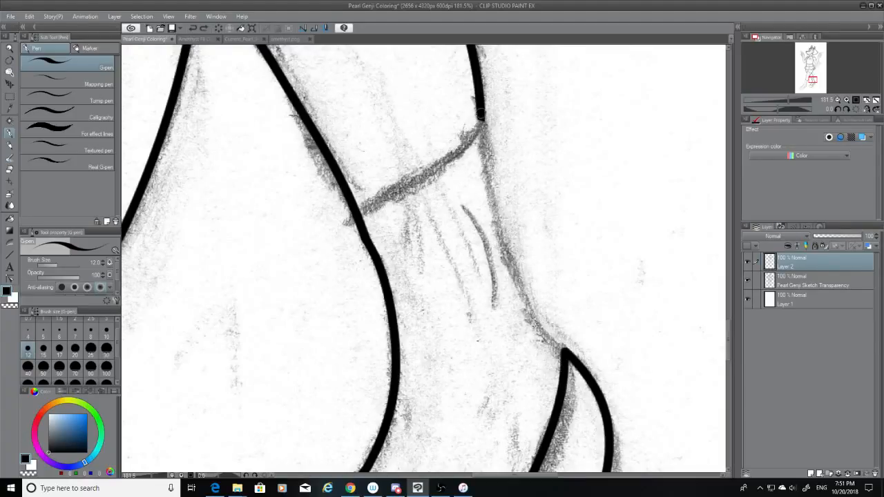
mouse_move(480, 112)
mouse_down()
mouse_move(490, 206)
mouse_move(570, 338)
mouse_up()
key(ctrl+z)
mouse_move(481, 115)
mouse_down()
mouse_move(491, 162)
mouse_move(573, 337)
mouse_up()
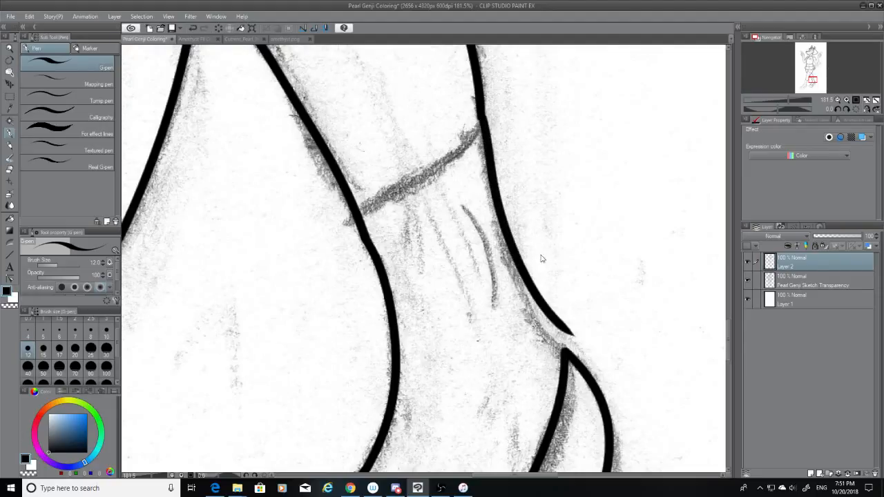
key(ctrl+z)
drag(481, 115, 554, 329)
key(ctrl+z)
drag(481, 114, 557, 333)
key(ctrl+z)
mouse_move(482, 115)
mouse_down()
mouse_move(495, 209)
mouse_move(560, 338)
mouse_up()
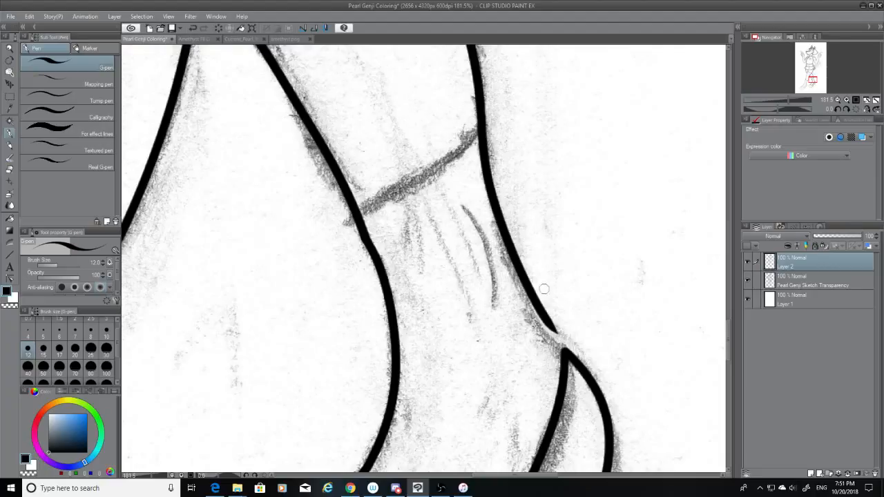
key(ctrl+z)
mouse_move(482, 115)
mouse_down()
mouse_move(536, 319)
mouse_move(566, 352)
mouse_up()
key(ctrl+z)
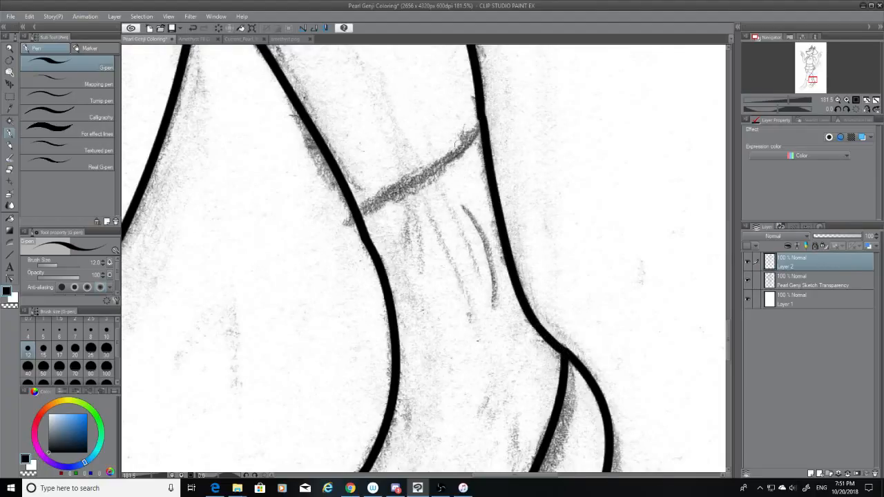
Ink the slanted band line across the right leg between both contours and erase its overshoot past the inner contour.
drag(478, 122, 361, 213)
key(ctrl+z)
drag(482, 116, 345, 219)
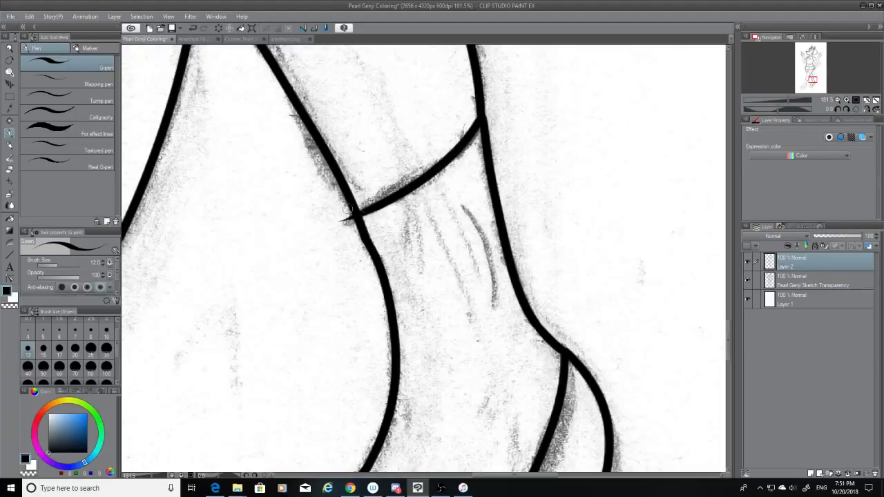
key(ctrl+z)
drag(481, 116, 312, 233)
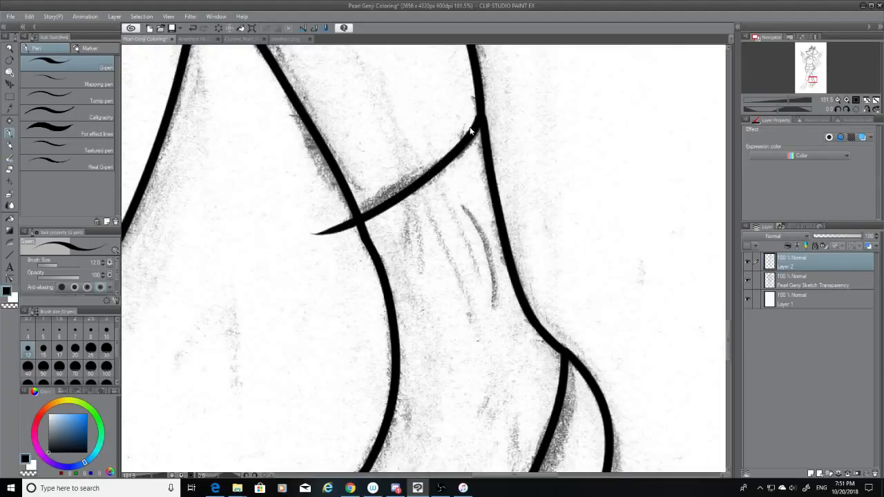
key(ctrl+z)
mouse_move(482, 116)
mouse_down()
mouse_move(337, 234)
mouse_move(301, 242)
mouse_up()
key(ctrl+z)
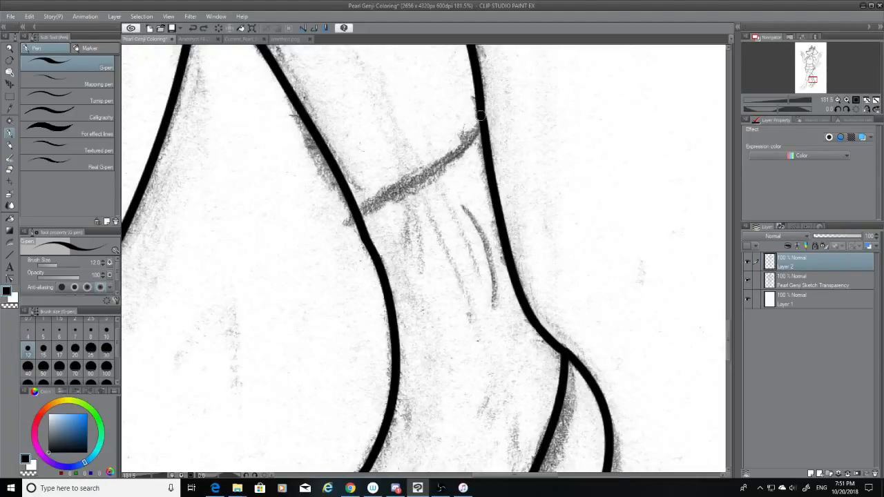
drag(482, 117, 286, 236)
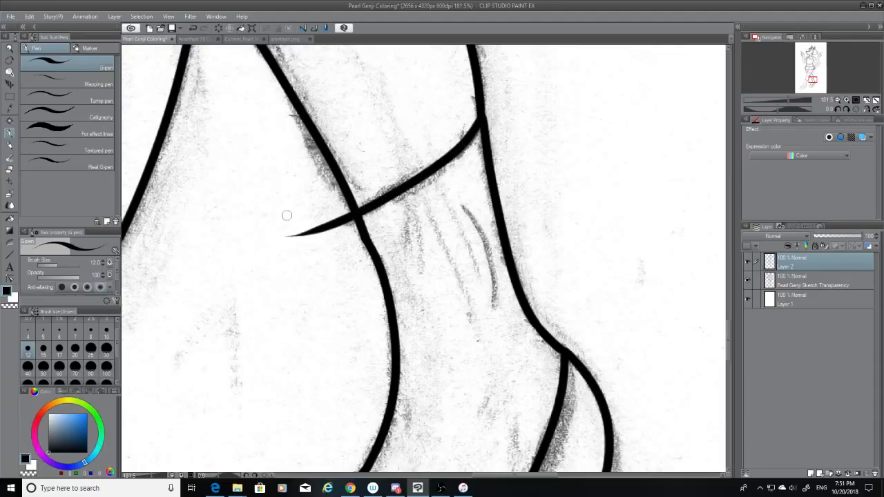
click(10, 170)
drag(285, 235, 345, 221)
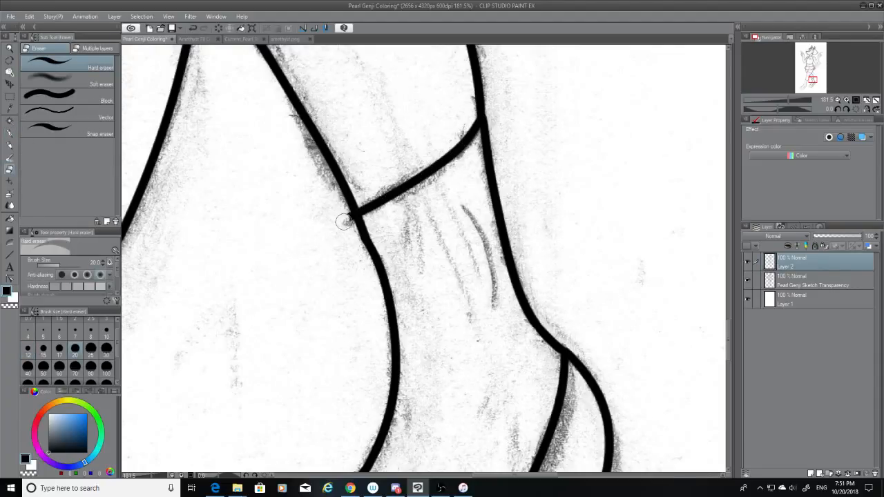
Hide the Pearl Genji Sketch Transparency layer and erase the uneven inner-contour segment just below the slanted band line.
click(748, 281)
drag(376, 241, 348, 228)
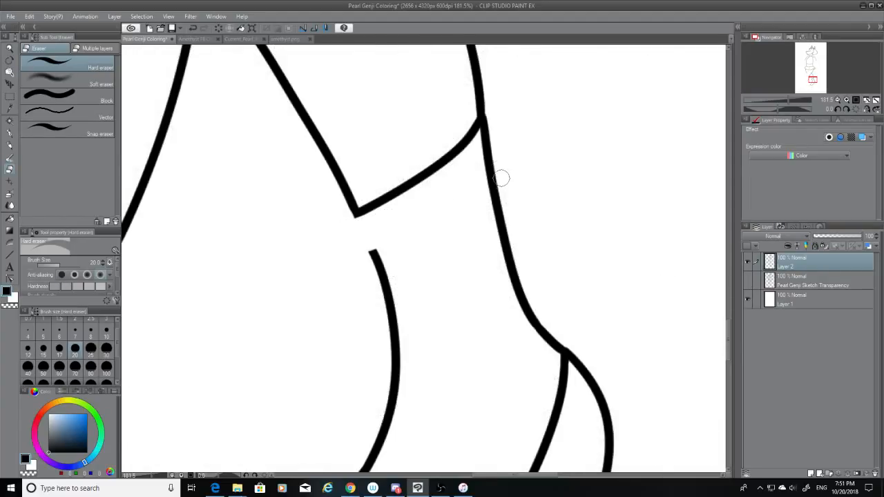
Bridge the erased gap in the right leg's inner contour with a short G-pen stroke, redoing it until both ends join smoothly.
click(10, 133)
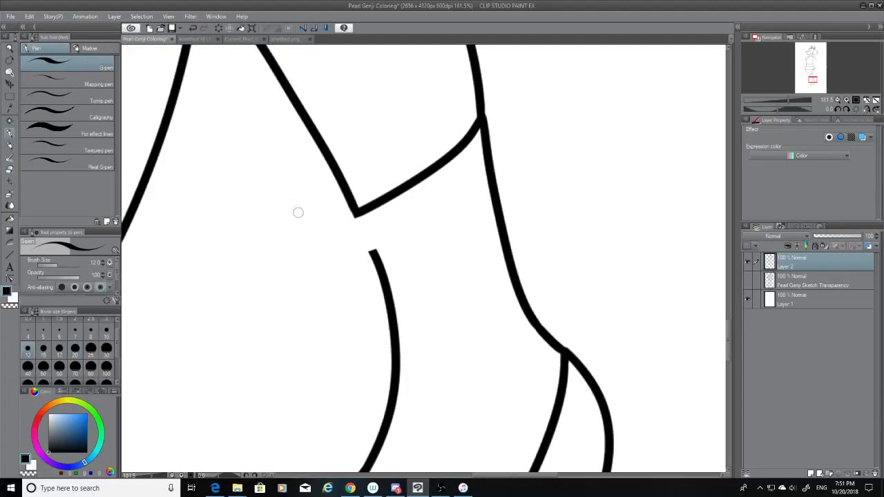
drag(355, 214, 381, 270)
key(ctrl+z)
key(ctrl+z)
key(ctrl+z)
drag(357, 214, 379, 268)
key(ctrl+z)
drag(357, 214, 373, 260)
key(ctrl+z)
drag(356, 214, 375, 261)
key(ctrl+z)
drag(357, 214, 373, 248)
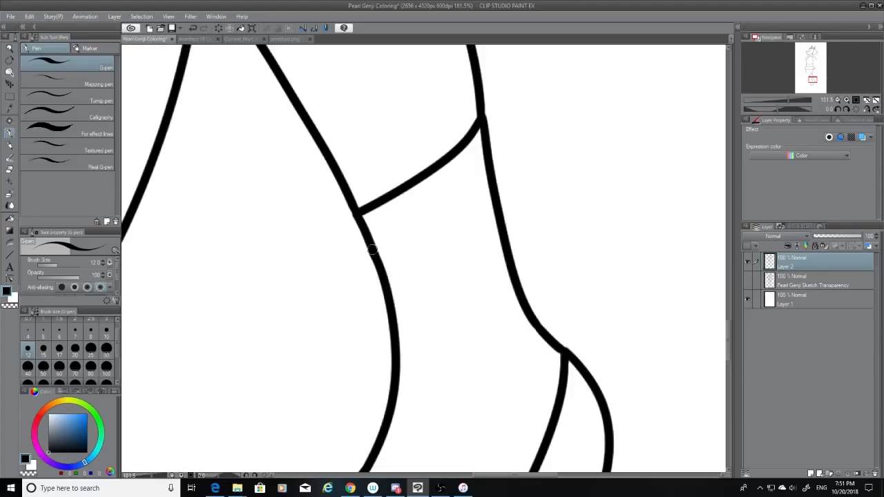
Show the Pearl Genji Sketch Transparency layer again over the right foot.
click(10, 170)
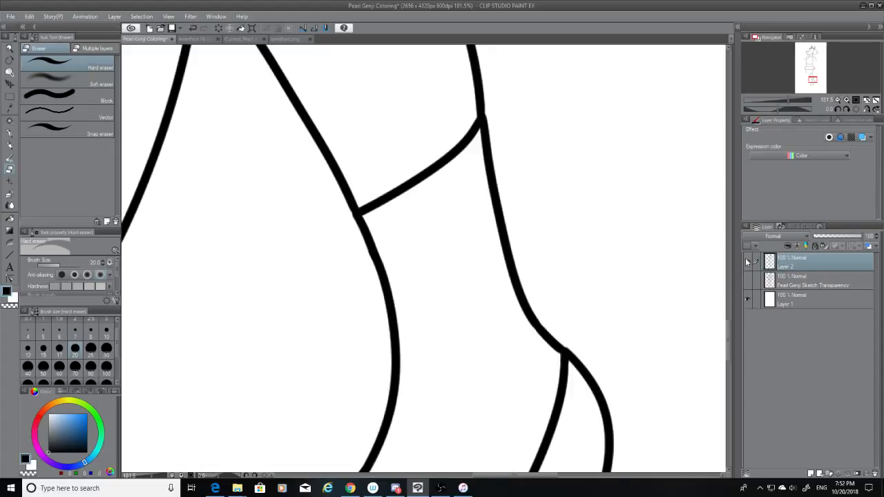
scroll(733, 323, down, 3)
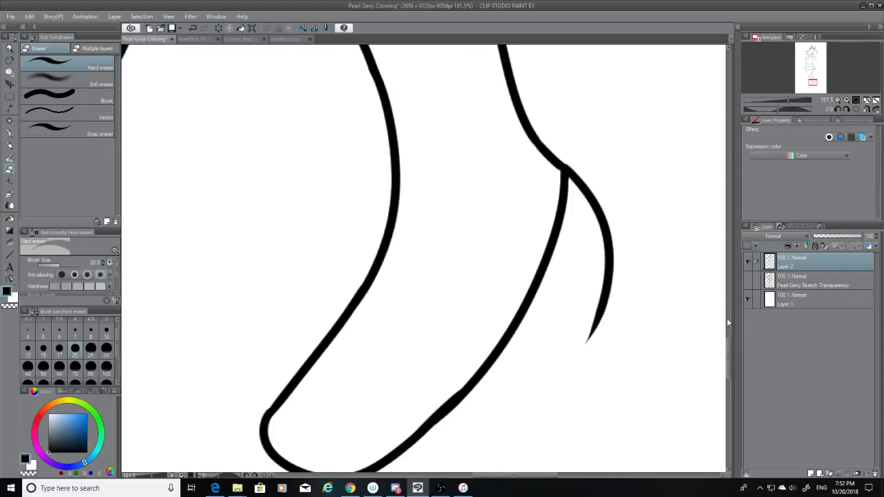
click(747, 280)
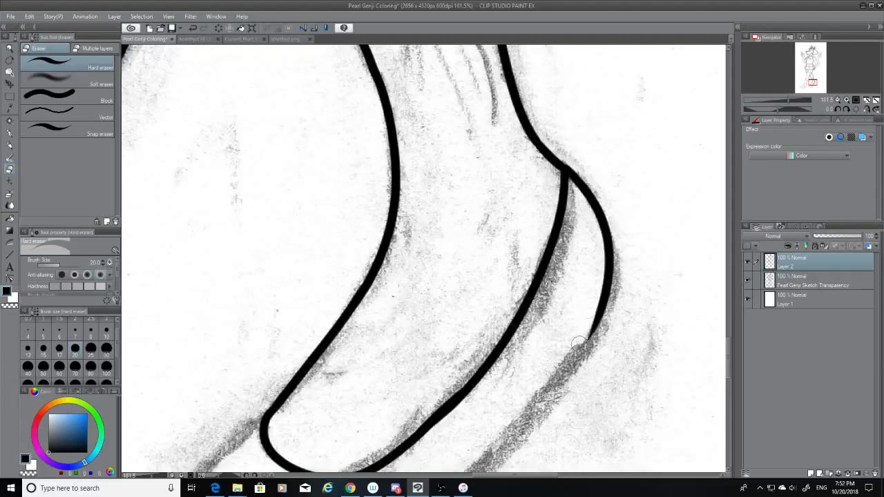
scroll(719, 359, down, 2)
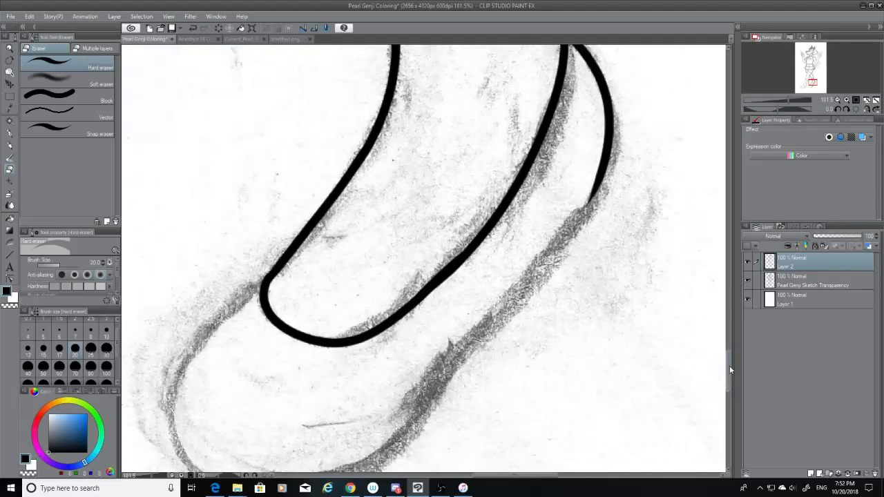
Ink the right foot's outer edge from the heel bulge down toward the sole, redoing the G-pen stroke, and erase its tapered end.
click(10, 133)
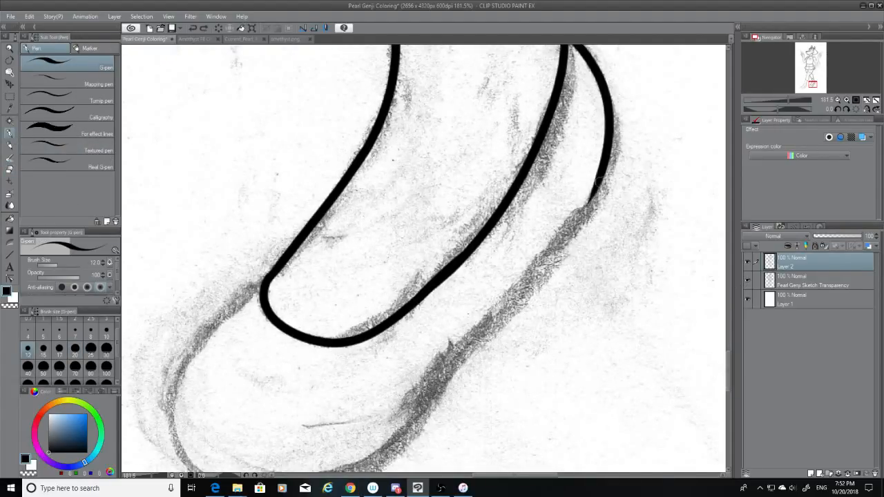
mouse_move(599, 183)
mouse_down()
mouse_move(409, 391)
mouse_move(576, 224)
mouse_move(420, 389)
mouse_up()
key(ctrl+z)
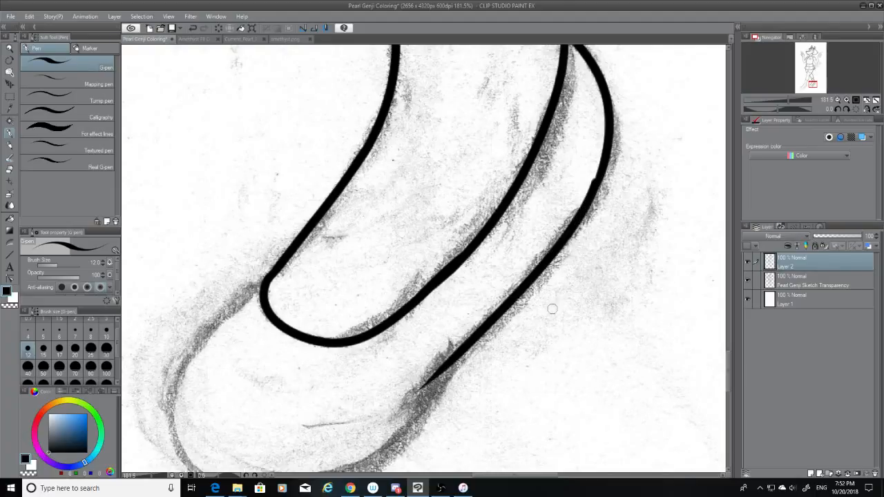
key(ctrl+z)
drag(598, 181, 426, 428)
key(ctrl+z)
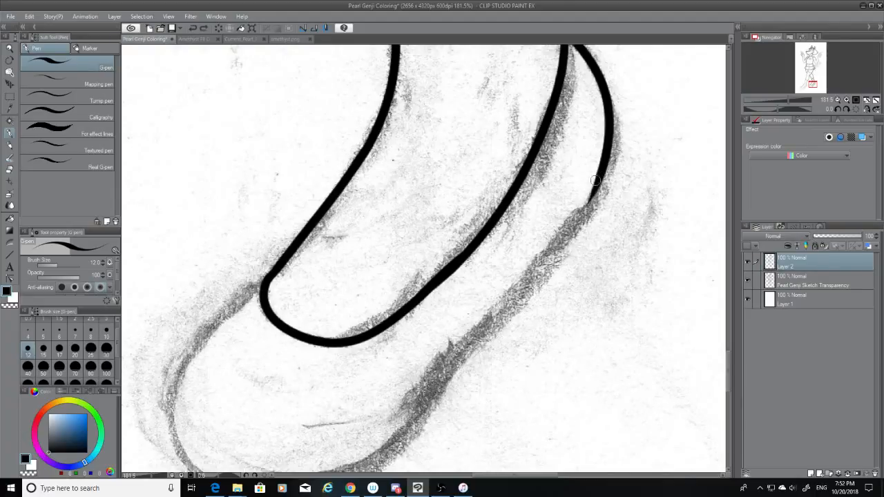
mouse_move(595, 181)
mouse_down()
mouse_move(590, 203)
mouse_move(434, 389)
mouse_up()
scroll(729, 365, down, 4)
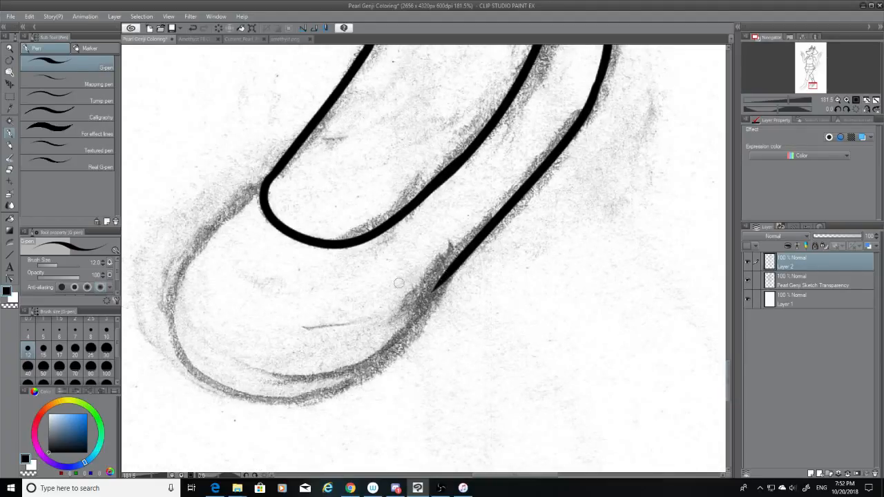
click(10, 169)
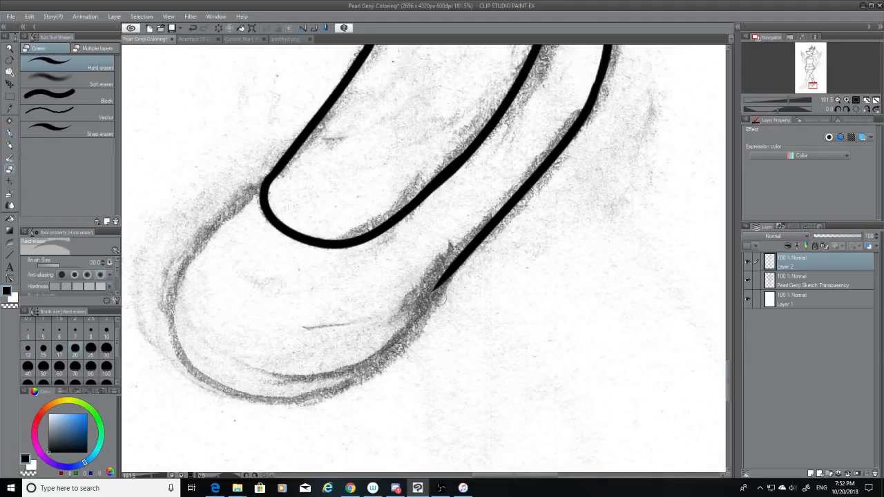
drag(438, 299, 442, 257)
Ink the toe contour from the corner of the shoe opening around the toe tip, redoing it until it follows the sketch, and erase its stray end.
key(p)
mouse_move(265, 176)
mouse_down()
mouse_move(173, 331)
mouse_move(171, 354)
mouse_move(253, 198)
mouse_move(170, 358)
mouse_move(262, 201)
mouse_move(256, 377)
mouse_up()
key(ctrl+z)
key(ctrl+z)
key(ctrl+z)
drag(265, 178, 351, 408)
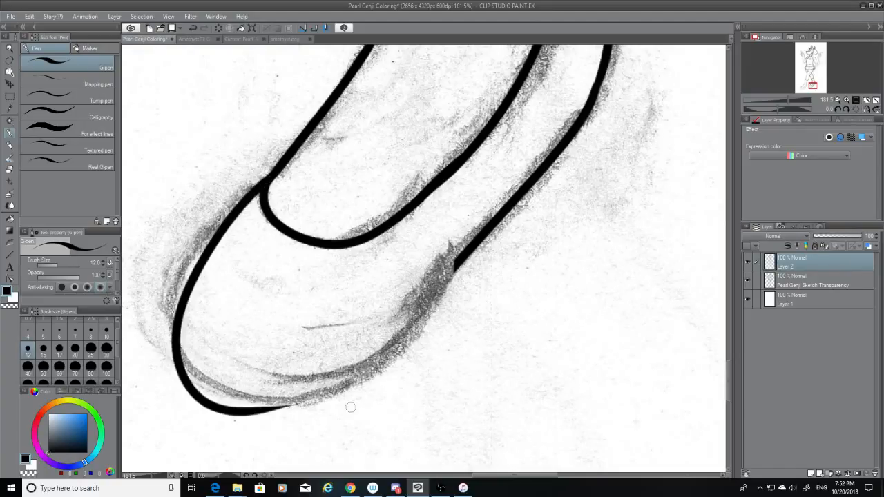
key(ctrl+z)
mouse_move(265, 179)
mouse_down()
mouse_move(175, 333)
mouse_move(261, 357)
mouse_up()
key(ctrl+z)
mouse_move(268, 181)
mouse_down()
mouse_move(217, 398)
mouse_move(272, 402)
mouse_up()
key(ctrl+z)
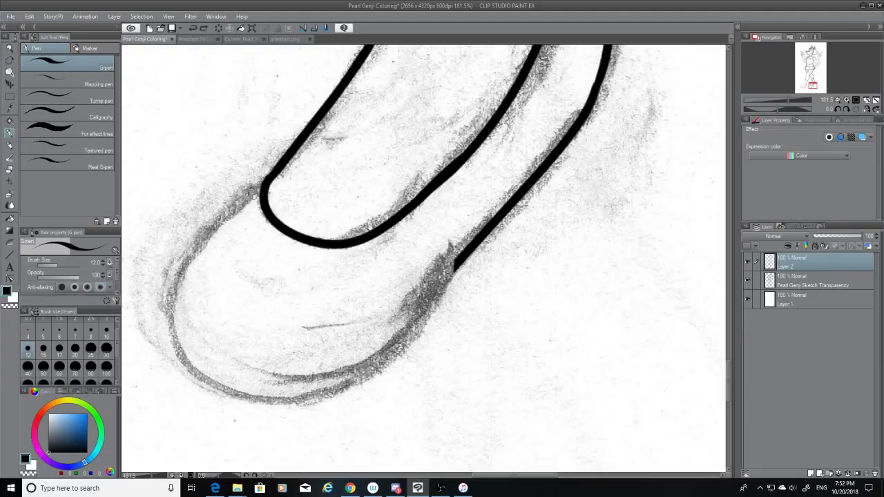
drag(267, 178, 338, 349)
key(ctrl+z)
drag(264, 179, 359, 388)
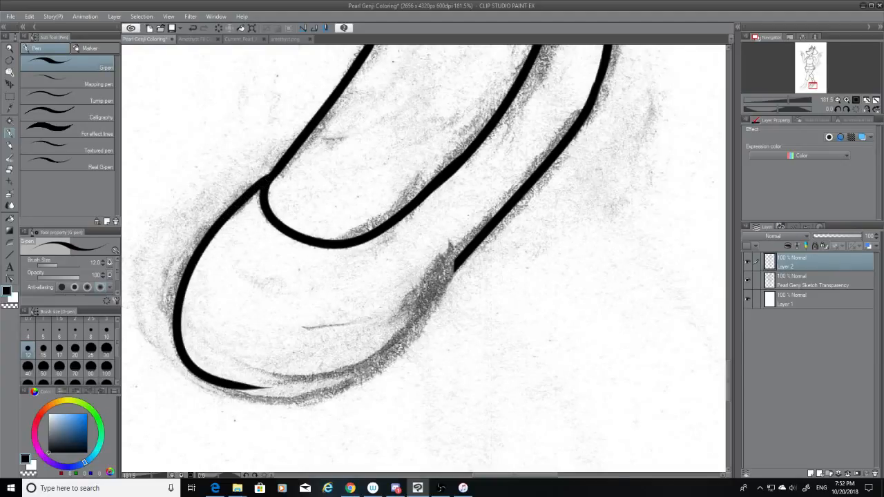
click(10, 169)
mouse_move(273, 385)
mouse_down()
mouse_move(250, 385)
mouse_move(237, 369)
mouse_move(235, 390)
mouse_move(211, 378)
mouse_up()
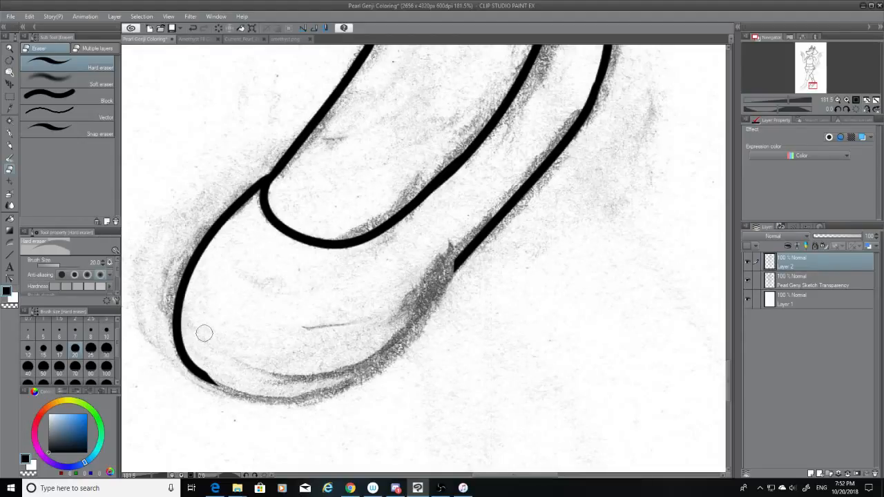
Ink the sole curve from the foot's outer edge to the toe contour, redoing the stroke as needed, and close the remaining gap.
click(10, 134)
mouse_move(202, 374)
mouse_down()
mouse_move(336, 386)
mouse_move(450, 312)
mouse_up()
key(ctrl+z)
drag(453, 268, 334, 397)
key(ctrl+z)
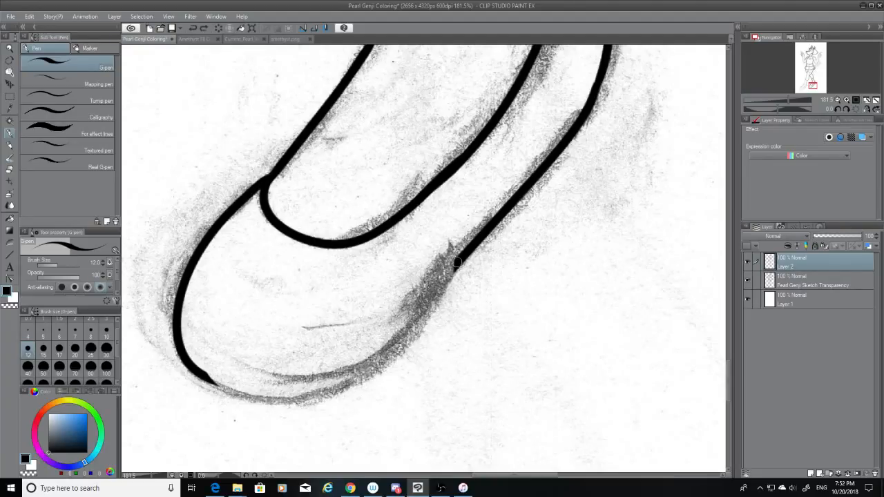
drag(458, 264, 304, 390)
key(ctrl+z)
drag(460, 261, 344, 385)
key(ctrl+z)
mouse_move(205, 374)
mouse_down()
mouse_move(279, 396)
mouse_move(402, 345)
mouse_up()
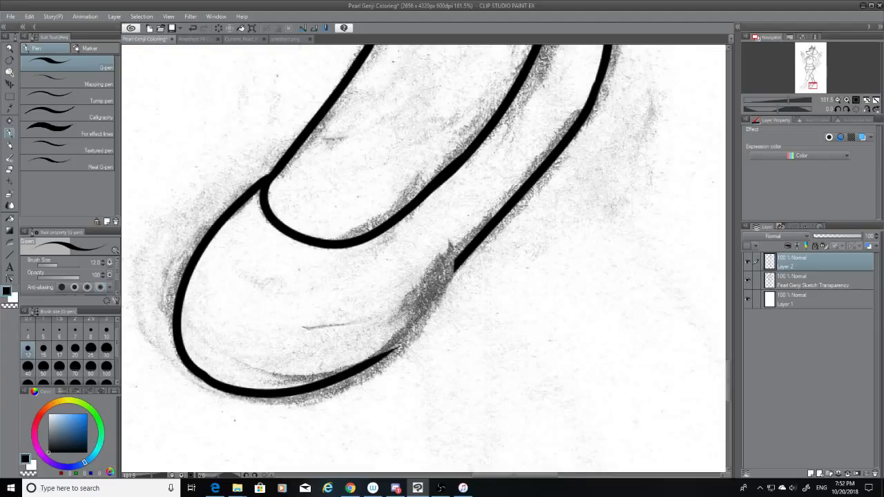
key(ctrl+z)
click(10, 170)
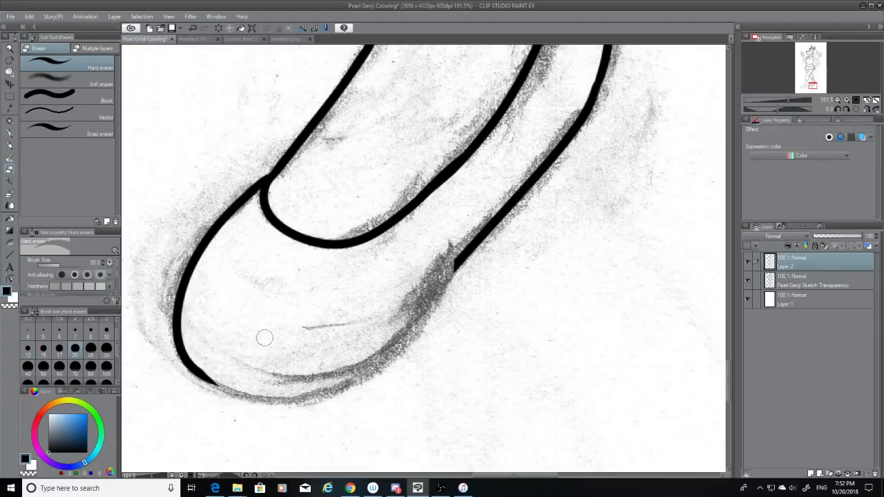
click(11, 135)
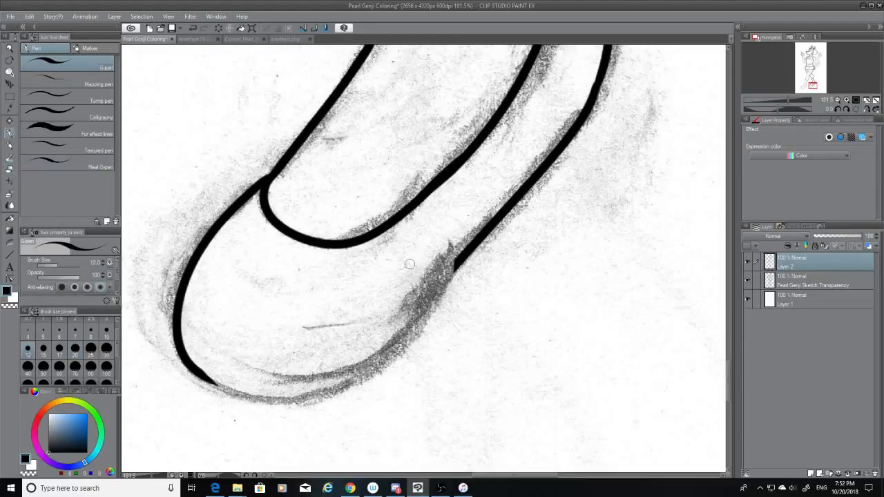
drag(452, 263, 328, 383)
key(ctrl+z)
mouse_move(467, 259)
mouse_down()
mouse_move(408, 335)
mouse_move(318, 407)
mouse_up()
key(ctrl+z)
drag(463, 261, 290, 399)
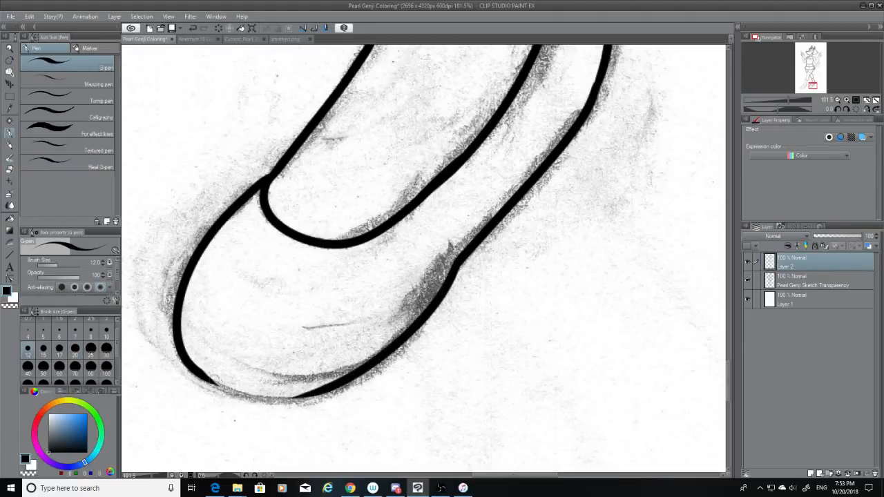
mouse_move(204, 374)
mouse_down()
mouse_move(266, 396)
mouse_move(318, 399)
mouse_up()
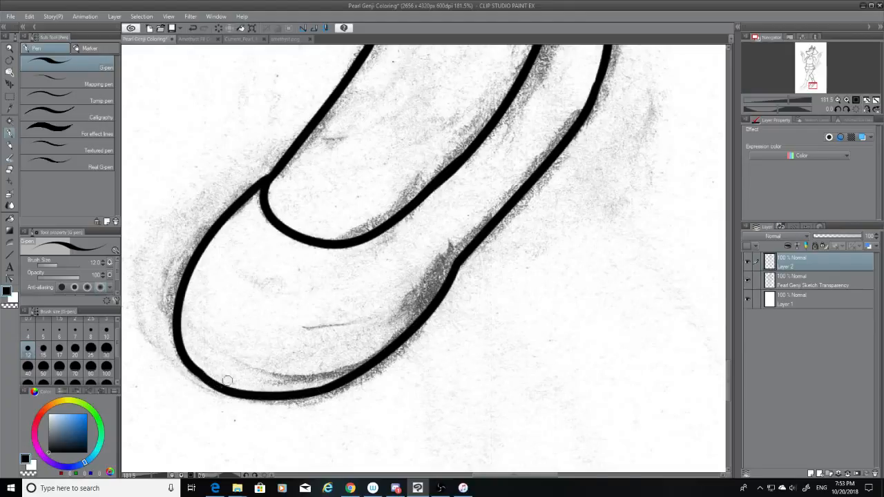
Hide the Pearl Genji Sketch Transparency layer and smooth the uneven join on the toe contour with a short G-pen stroke.
click(10, 171)
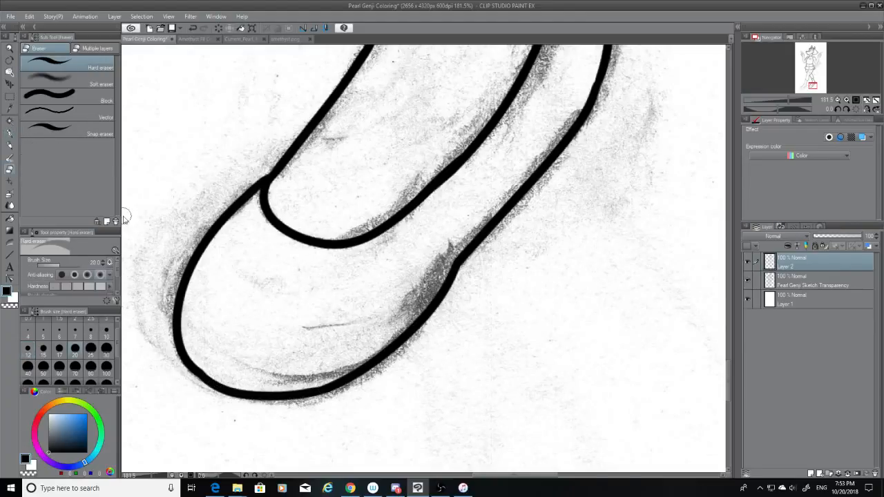
click(747, 282)
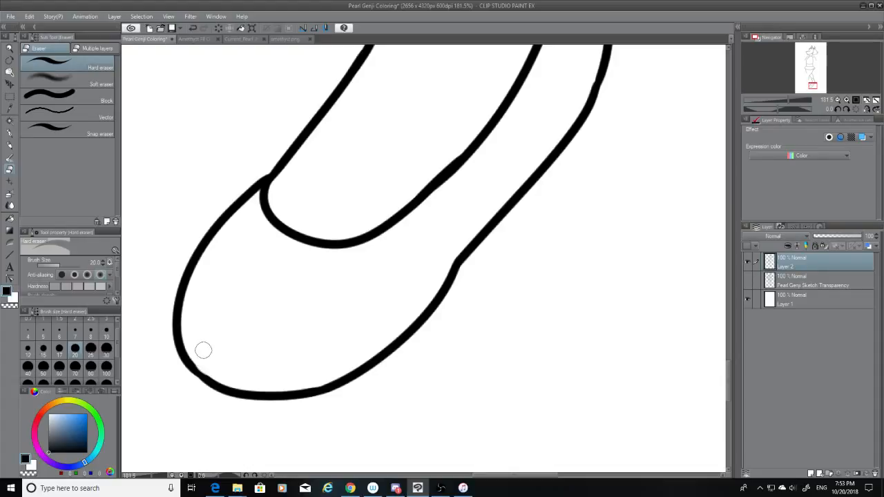
click(10, 135)
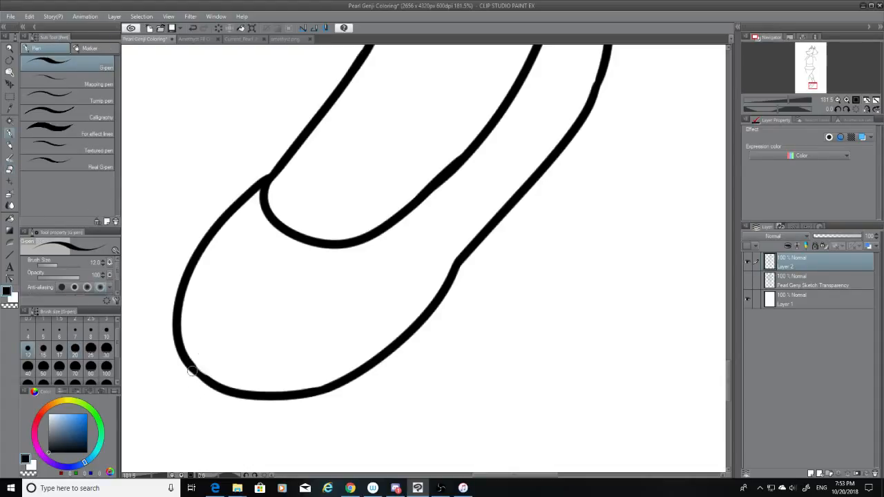
drag(189, 365, 212, 381)
drag(724, 385, 723, 374)
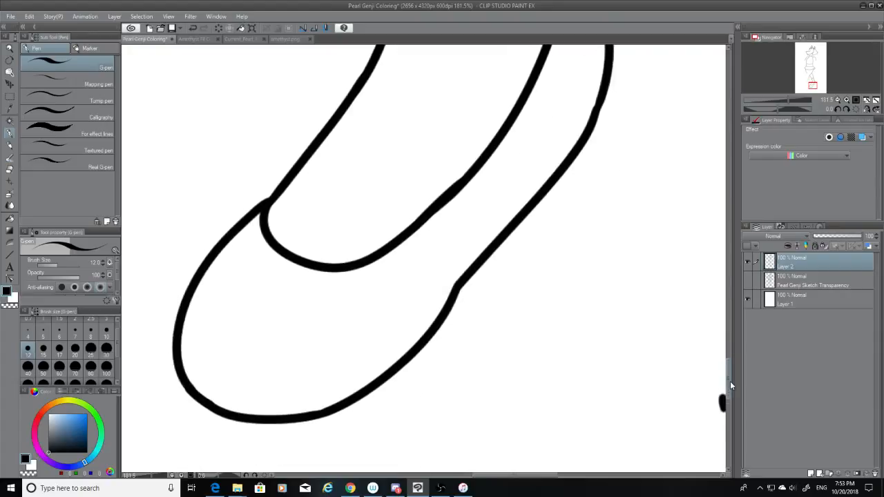
key(ctrl+z)
Show the Pearl Genji Sketch Transparency layer and extend the left leg's inner contour downward past the sketched band line.
scroll(712, 352, up, 5)
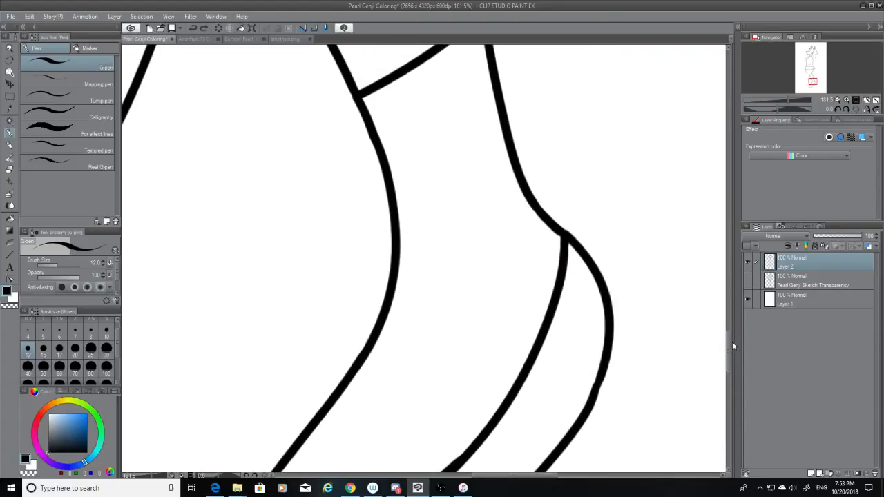
scroll(731, 335, up, 5)
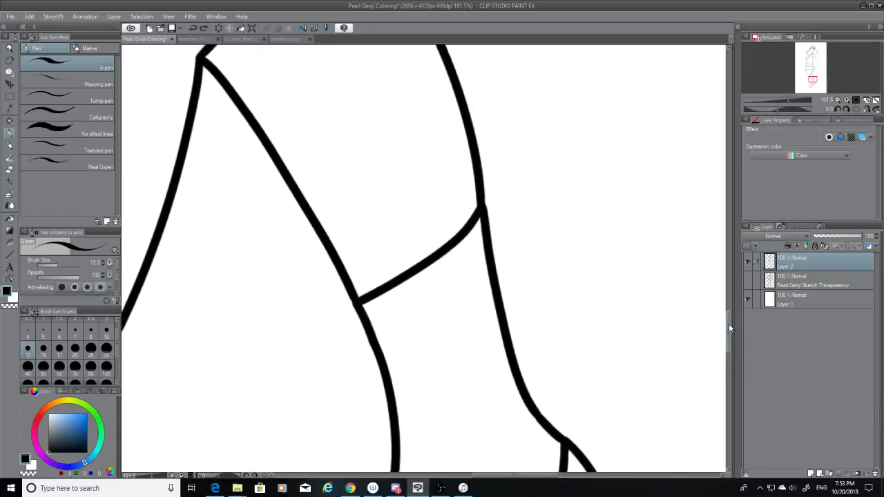
scroll(730, 332, down, 8)
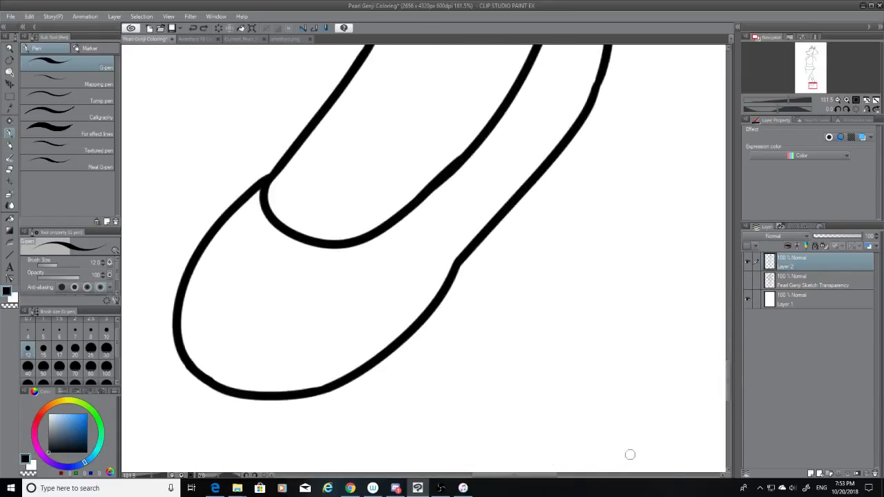
drag(532, 476, 461, 476)
drag(728, 370, 729, 350)
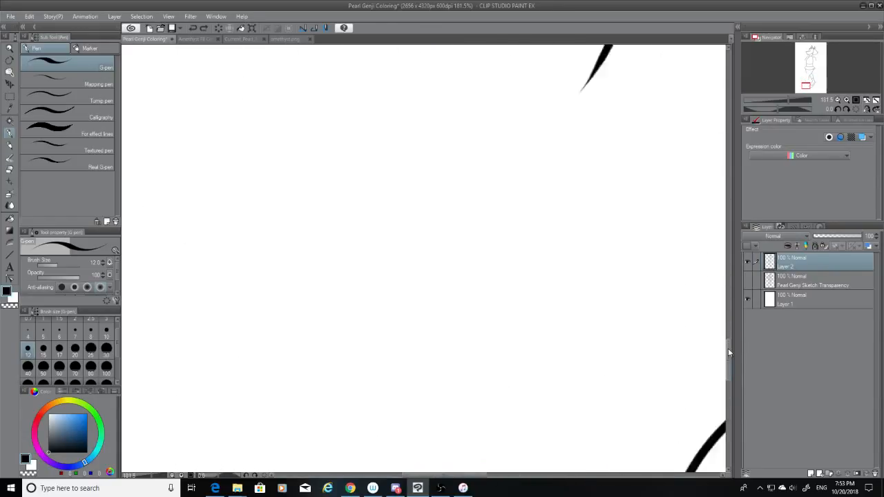
click(748, 282)
mouse_move(608, 108)
mouse_down()
mouse_move(462, 327)
mouse_move(466, 396)
mouse_up()
key(ctrl+z)
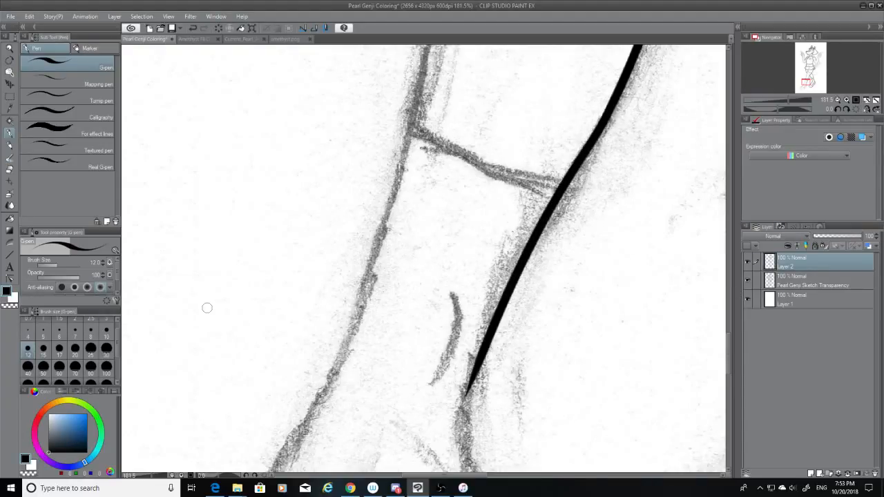
Ink the left leg's outer contour from the curved hem line down past the tip of the side flap, redoing the stroke once.
drag(731, 339, 729, 282)
drag(612, 109, 514, 472)
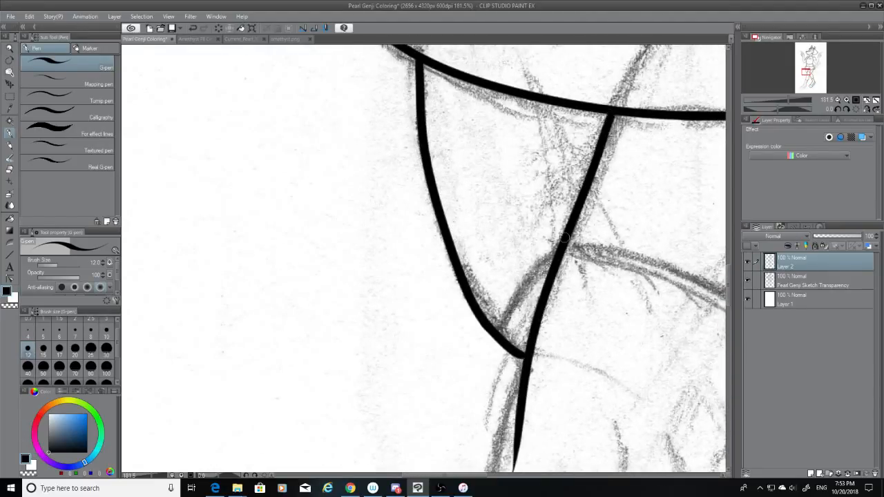
key(ctrl+z)
drag(615, 110, 495, 477)
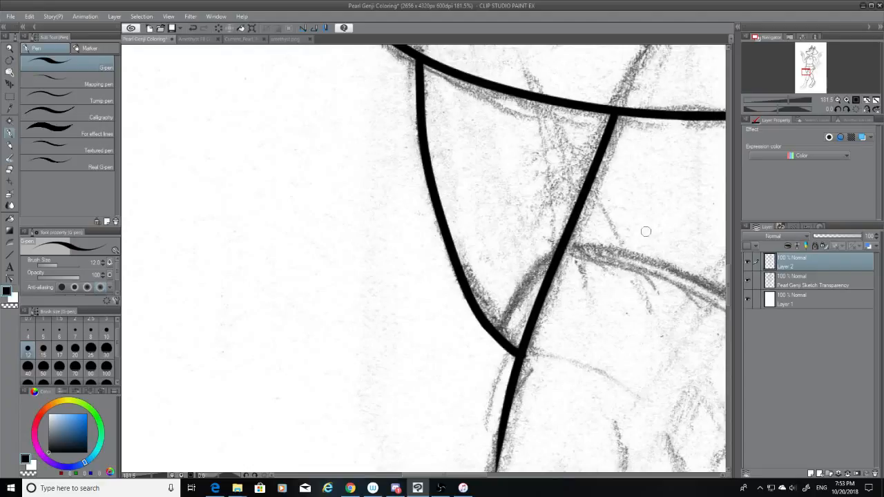
Ink the short curved line joining the left leg's outer contour to the side flap's edge and erase its overshoot past the edge.
click(10, 171)
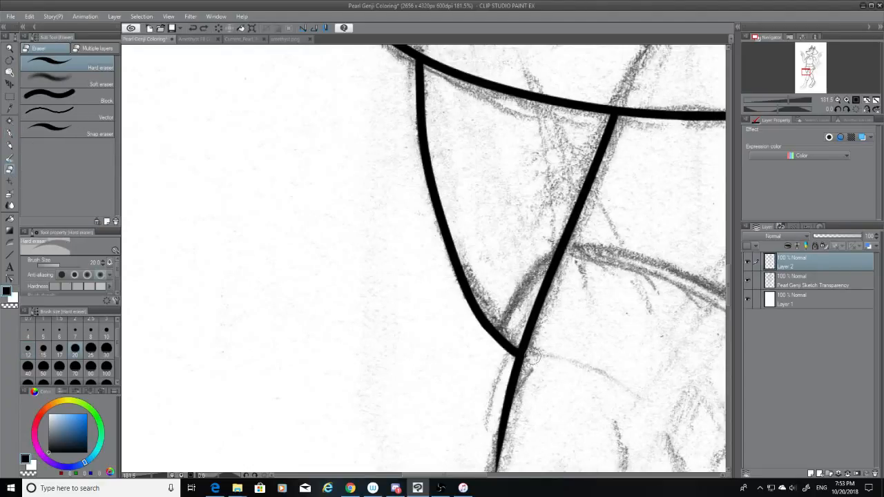
click(10, 135)
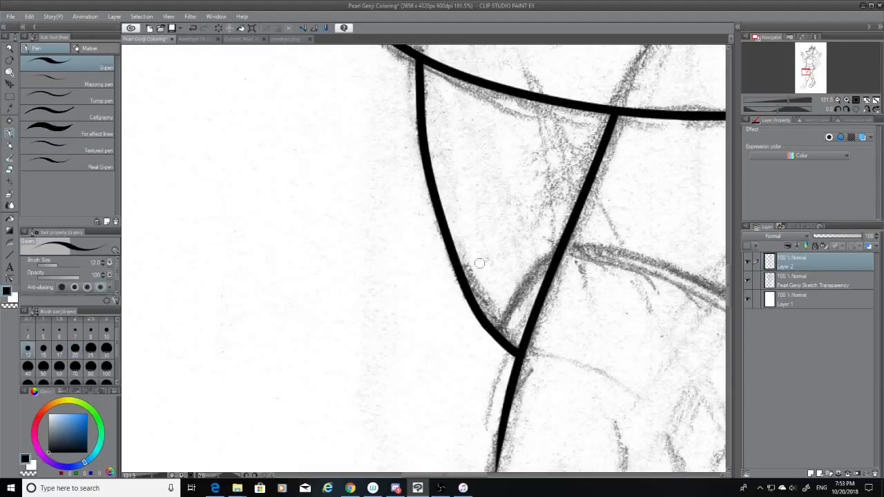
mouse_move(496, 330)
mouse_down()
mouse_move(557, 253)
mouse_move(491, 344)
mouse_up()
key(ctrl+z)
key(ctrl+z)
key(ctrl+z)
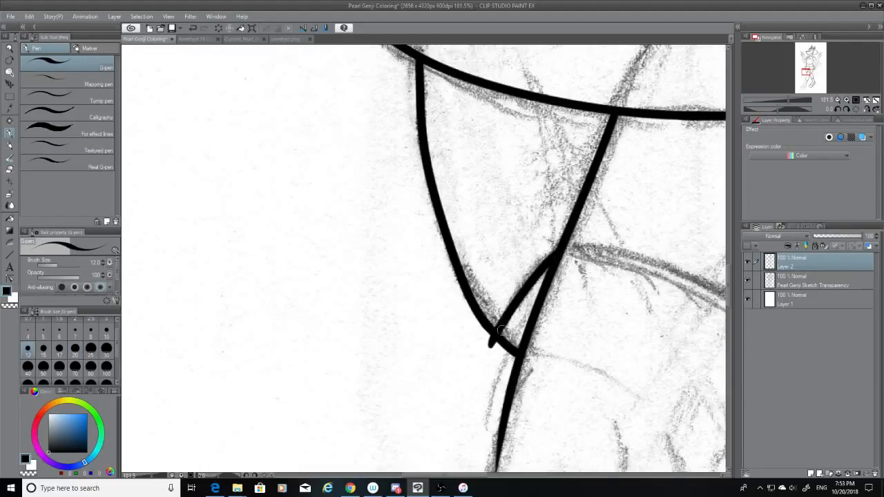
click(9, 170)
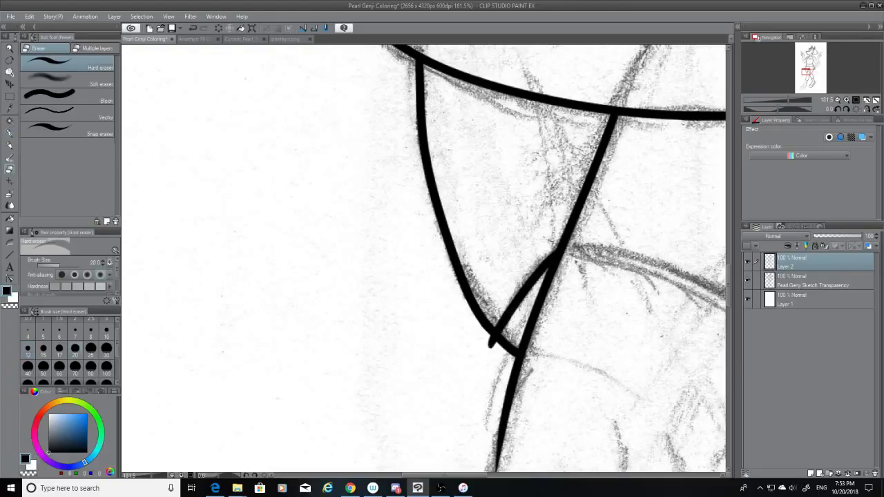
drag(499, 346, 487, 340)
key(ctrl+z)
key(ctrl+z)
key(p)
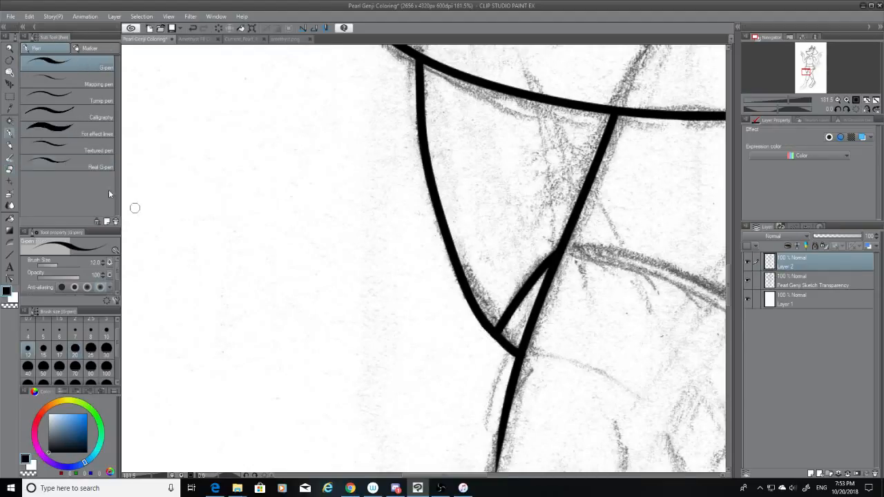
Ink the curved line across the front flap from its outer edge to the crossing leg contour, redoing the stroke until it follows the sketch.
drag(472, 476, 517, 476)
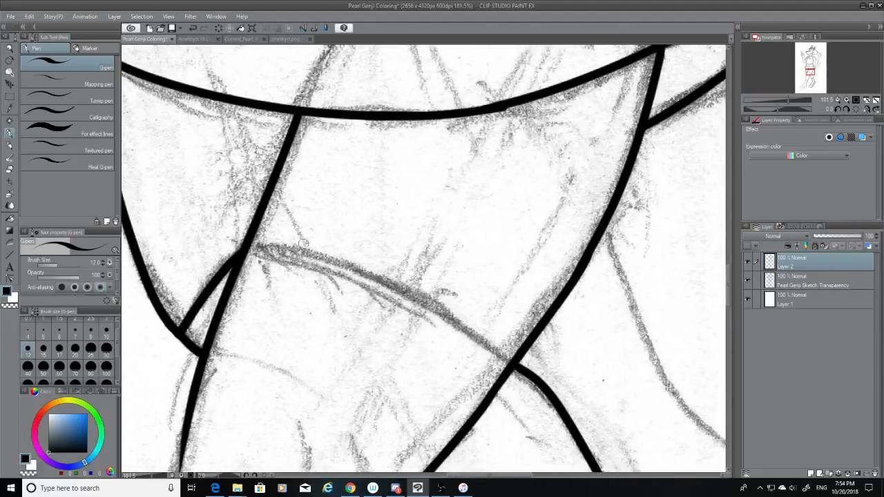
drag(248, 250, 507, 369)
key(ctrl+z)
drag(250, 245, 534, 391)
key(ctrl+z)
mouse_move(247, 245)
mouse_down()
mouse_move(282, 248)
mouse_move(533, 390)
mouse_up()
key(ctrl+z)
mouse_move(247, 246)
mouse_down()
mouse_move(440, 302)
mouse_move(538, 370)
mouse_up()
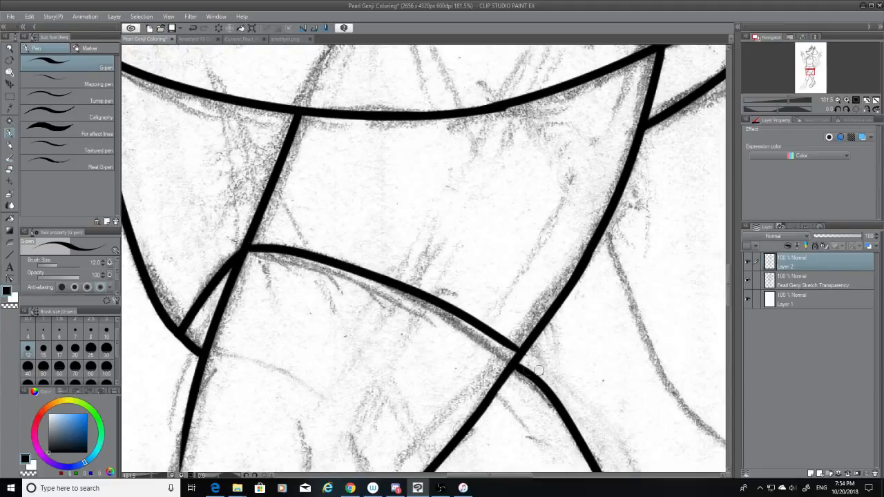
key(ctrl+z)
mouse_move(248, 249)
mouse_down()
mouse_move(458, 324)
mouse_move(514, 368)
mouse_up()
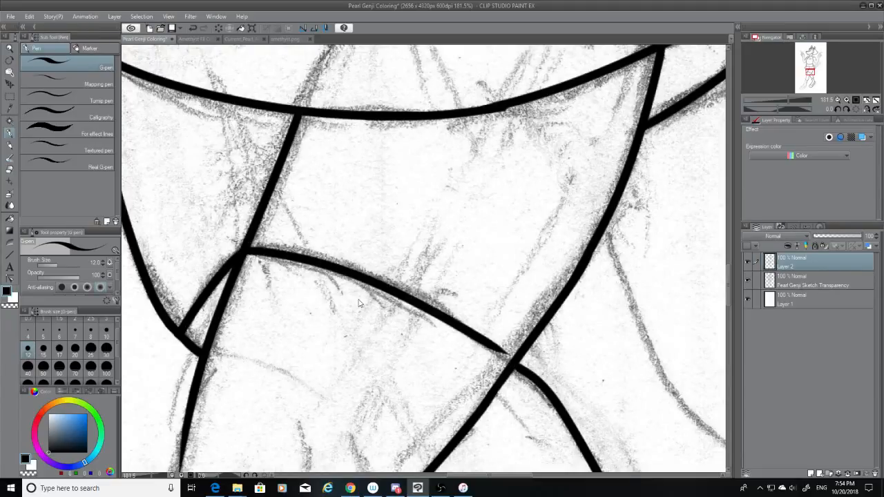
Erase the tapered end of the curved flap line and try short G-pen strokes joining it to the crossing leg contour.
click(9, 170)
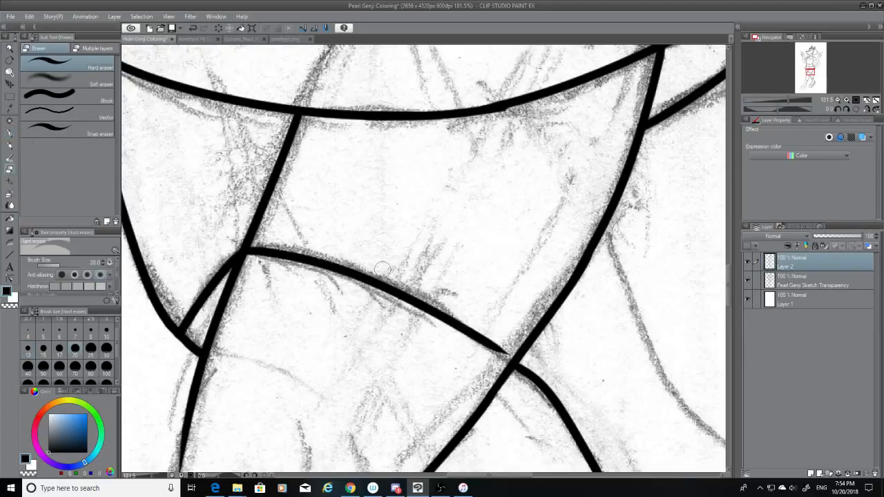
mouse_move(515, 358)
mouse_down()
mouse_move(499, 354)
mouse_move(501, 345)
mouse_up()
click(9, 133)
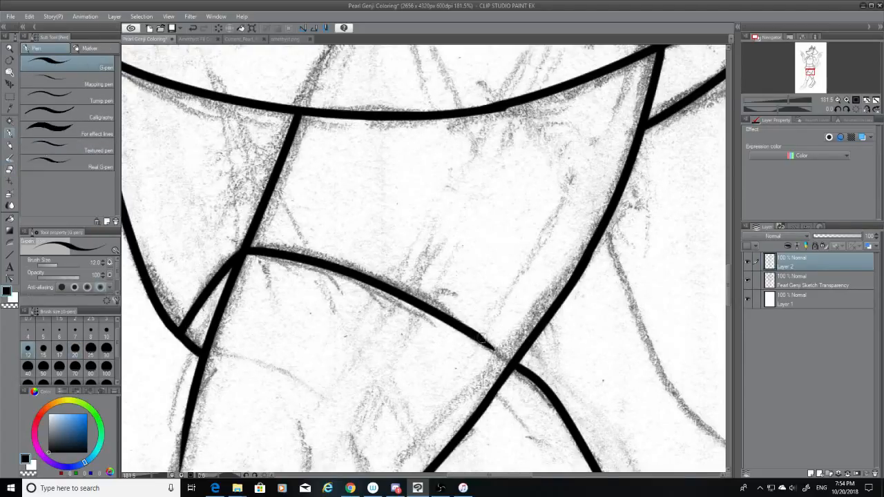
drag(475, 337, 513, 365)
key(ctrl+z)
drag(476, 337, 514, 369)
key(ctrl+z)
drag(476, 337, 512, 368)
key(ctrl+z)
Redraw the short end segment of the curved flap line so it meets the crossing leg contour.
mouse_move(379, 493)
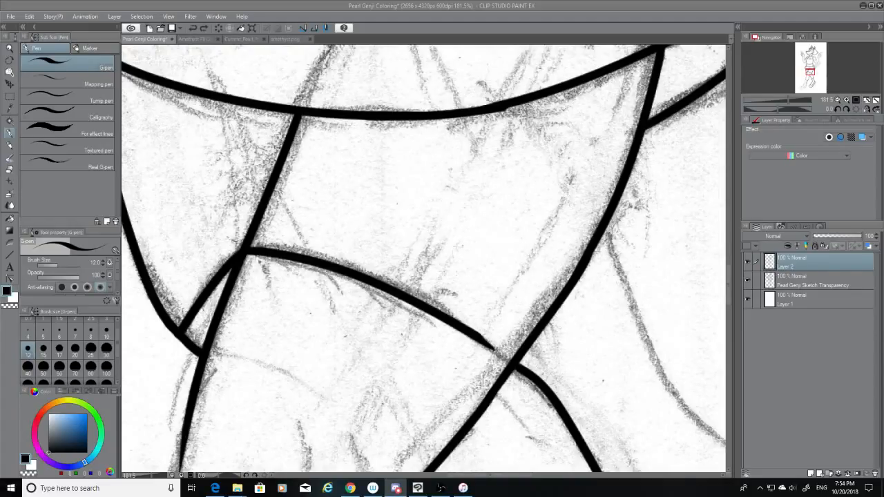
click(258, 259)
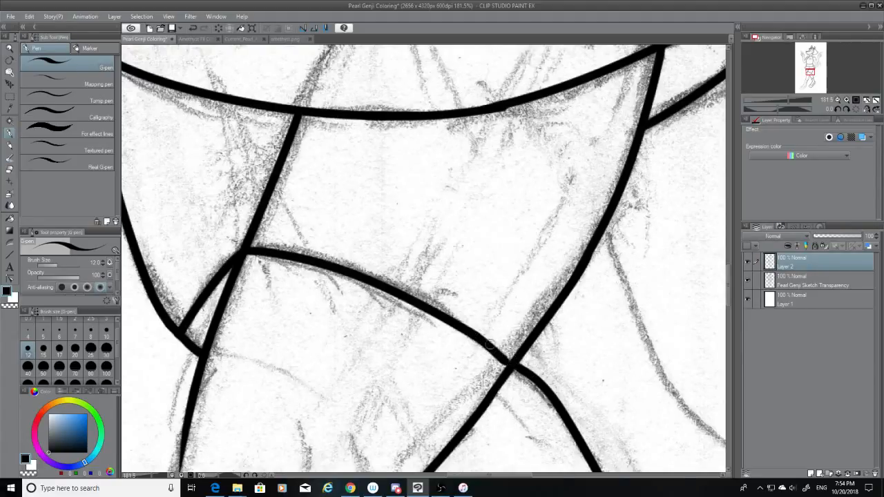
drag(475, 335, 515, 363)
key(ctrl+z)
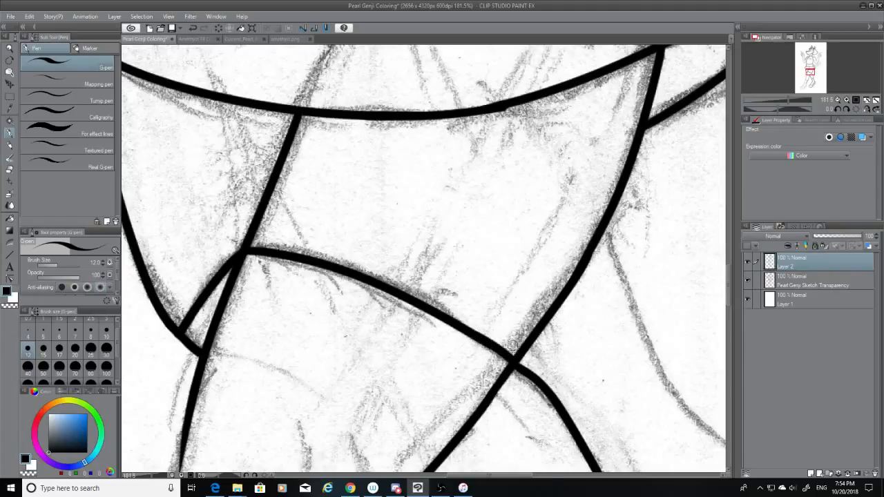
key(ctrl+z)
drag(474, 335, 514, 365)
key(ctrl+z)
drag(473, 336, 505, 358)
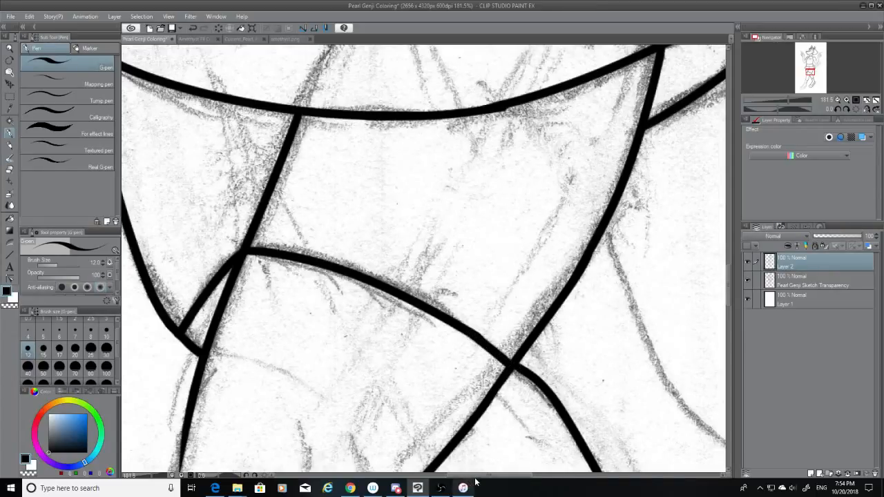
Ink the bulging outer curve at the waistband's side from its upper corner to its lower corner, redoing the stroke once.
drag(477, 475, 508, 475)
drag(731, 277, 728, 236)
mouse_move(395, 105)
mouse_down()
mouse_move(432, 156)
mouse_move(419, 249)
mouse_up()
key(ctrl+z)
drag(393, 108, 417, 278)
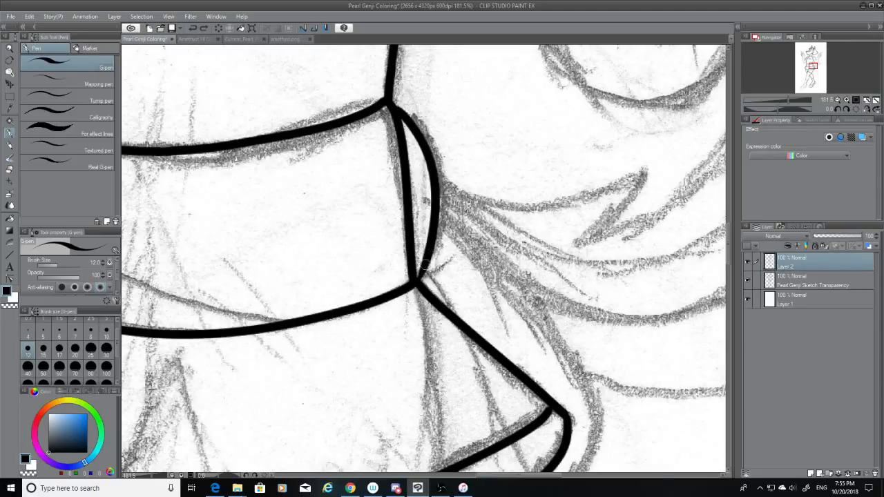
Ink the outer fold contour from the waistband's side bulge down around the side flap's corner to its lower tip.
drag(443, 184, 600, 381)
key(ctrl+z)
mouse_move(434, 176)
mouse_down()
mouse_move(531, 304)
mouse_move(584, 417)
mouse_up()
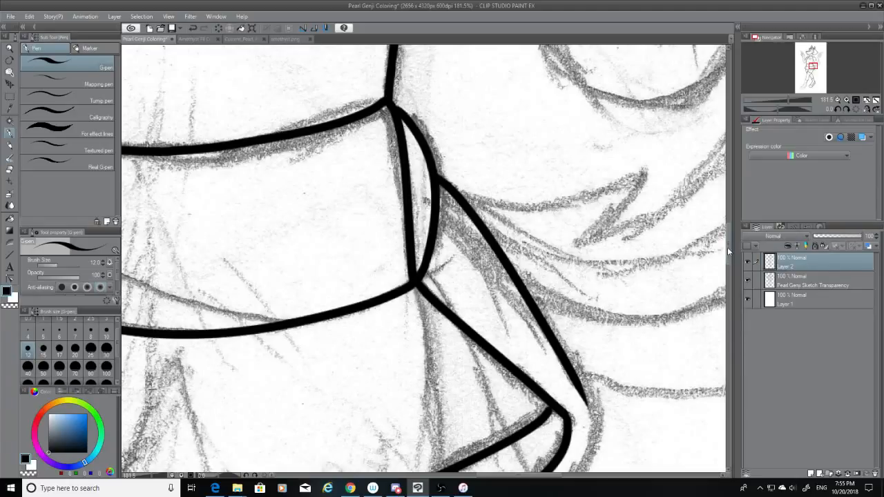
drag(727, 248, 728, 258)
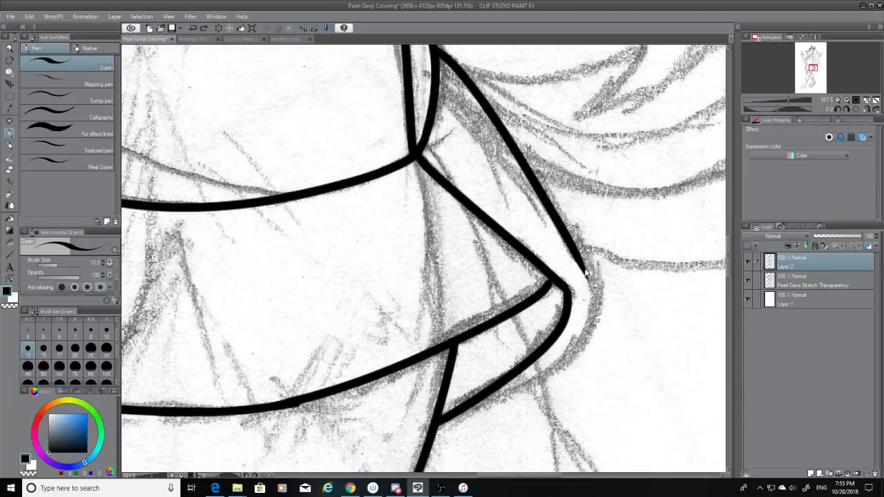
mouse_move(586, 274)
mouse_down()
mouse_move(589, 334)
mouse_move(547, 378)
mouse_move(471, 408)
mouse_up()
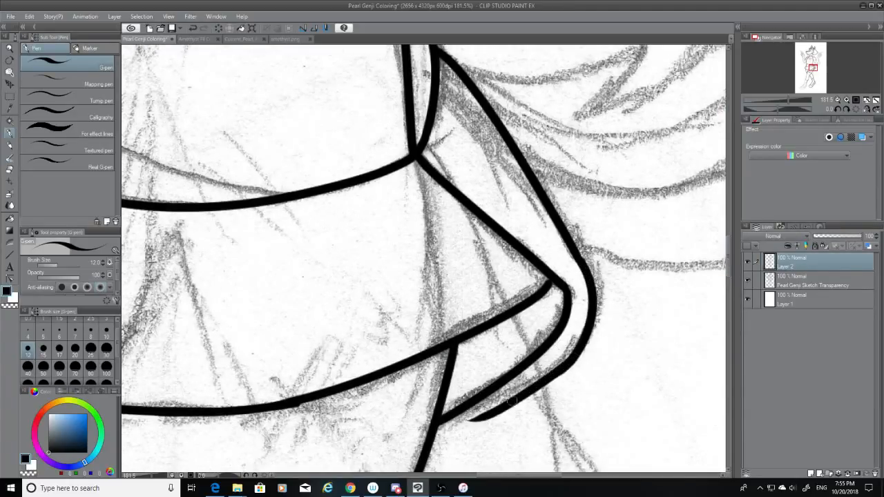
key(ctrl+z)
drag(571, 360, 471, 407)
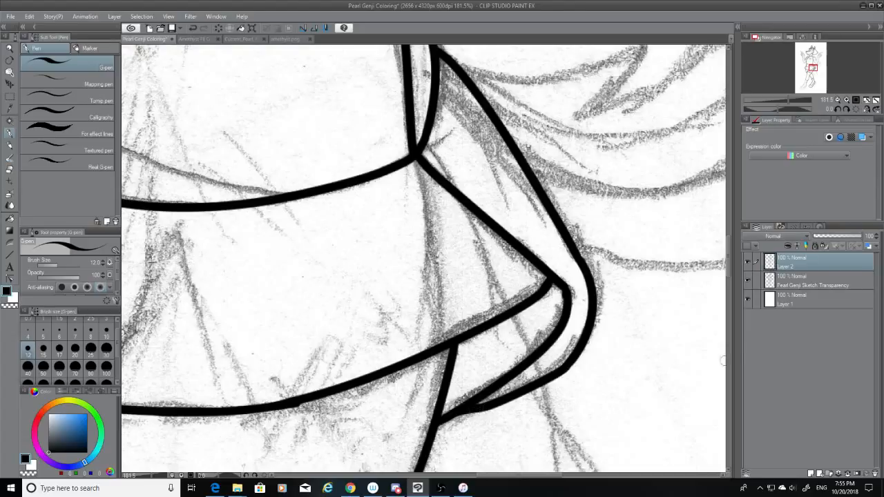
Ink the hanging shape's inner contour from the flap edge down and around its rounded bottom to the outer corner.
scroll(732, 259, down, 3)
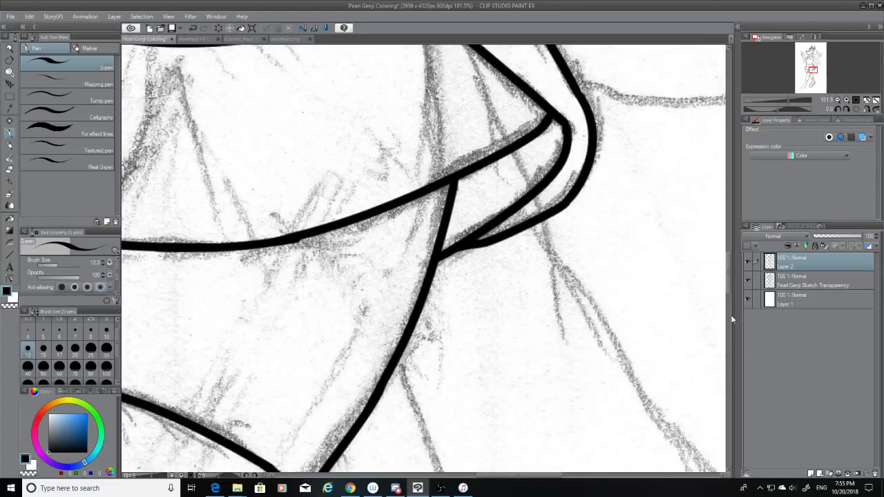
drag(730, 281, 730, 300)
drag(532, 476, 549, 476)
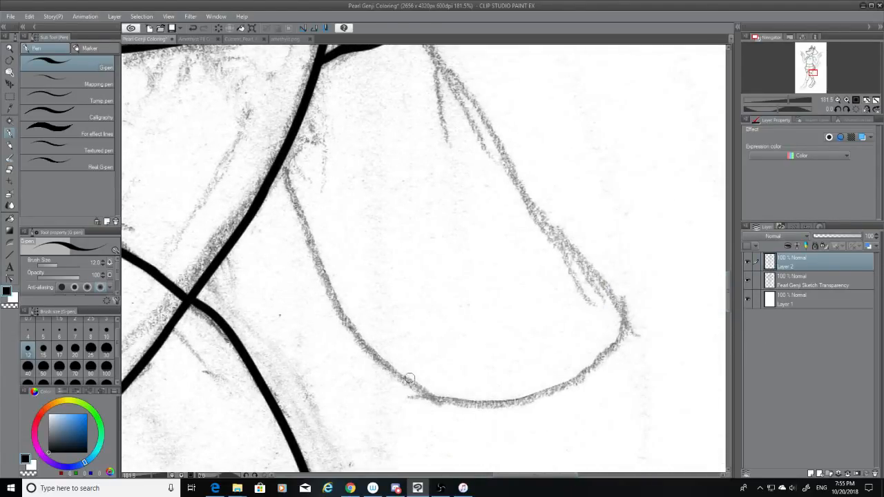
mouse_move(283, 160)
mouse_down()
mouse_move(365, 344)
mouse_move(419, 380)
mouse_move(639, 325)
mouse_move(592, 372)
mouse_move(400, 366)
mouse_move(406, 384)
mouse_move(399, 378)
mouse_move(434, 391)
mouse_up()
key(ctrl+z)
key(ctrl+z)
key(ctrl+z)
Ink the hanging shape's outer contour from the side fold down to its rounded bottom, closing the corner with a short joining stroke.
scroll(728, 295, up, 4)
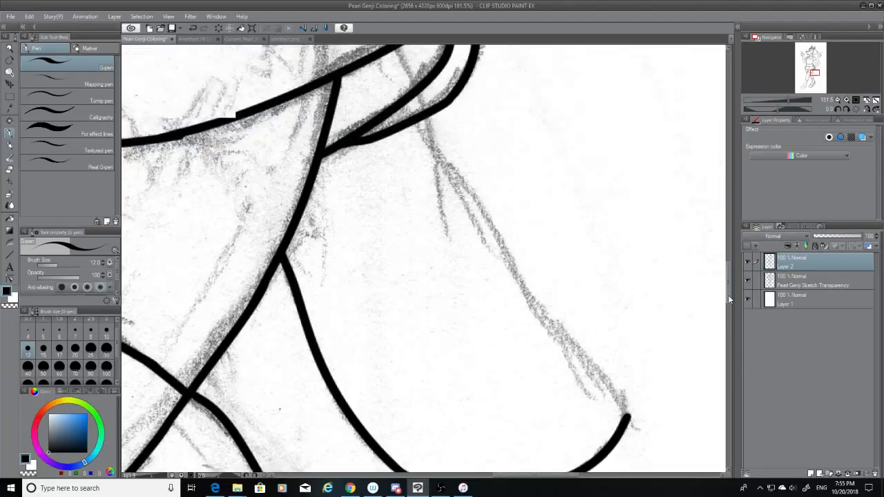
mouse_move(425, 171)
mouse_down()
mouse_move(571, 385)
mouse_move(608, 415)
mouse_up()
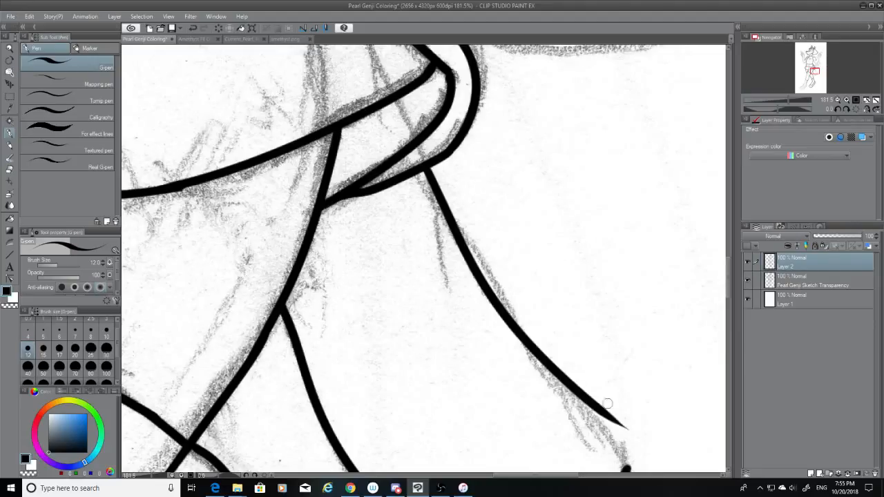
key(ctrl+z)
drag(425, 168, 622, 432)
key(ctrl+z)
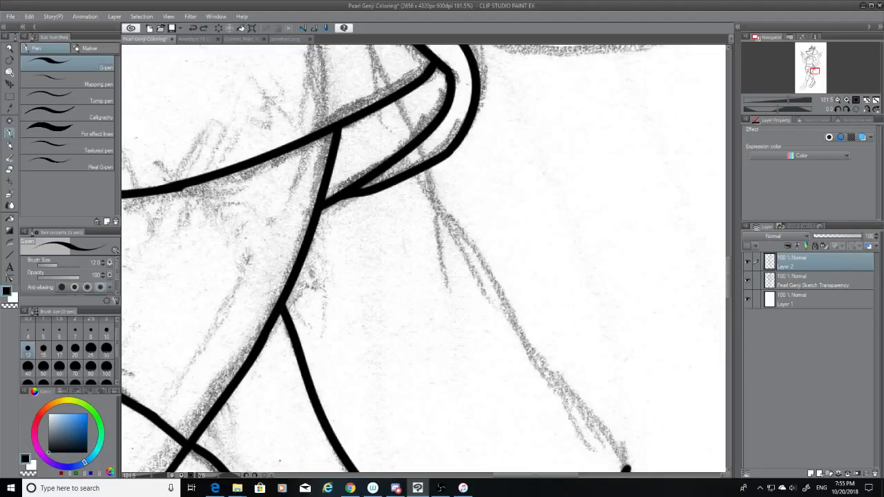
drag(425, 168, 601, 429)
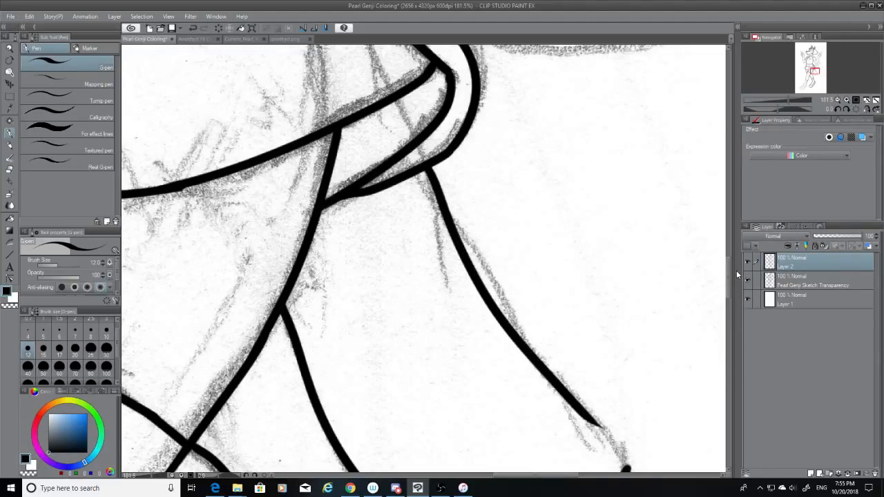
scroll(731, 277, down, 5)
drag(586, 252, 624, 295)
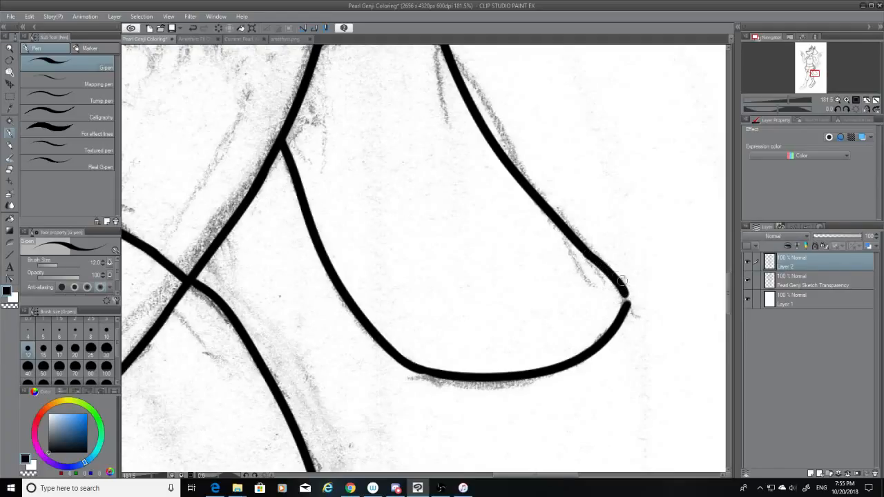
key(ctrl+z)
drag(581, 248, 627, 312)
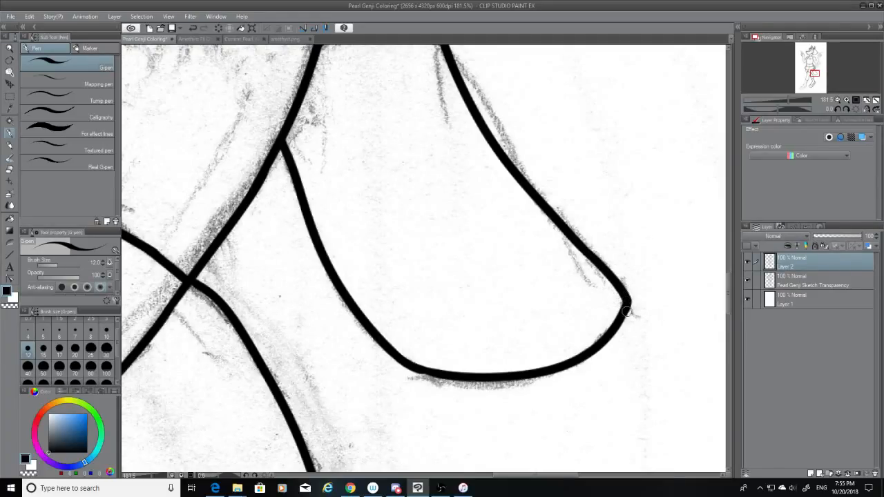
Ink a short line extending the torso's side contour upward at the armpit, and the arm's inner contour running down past it.
scroll(721, 301, up, 10)
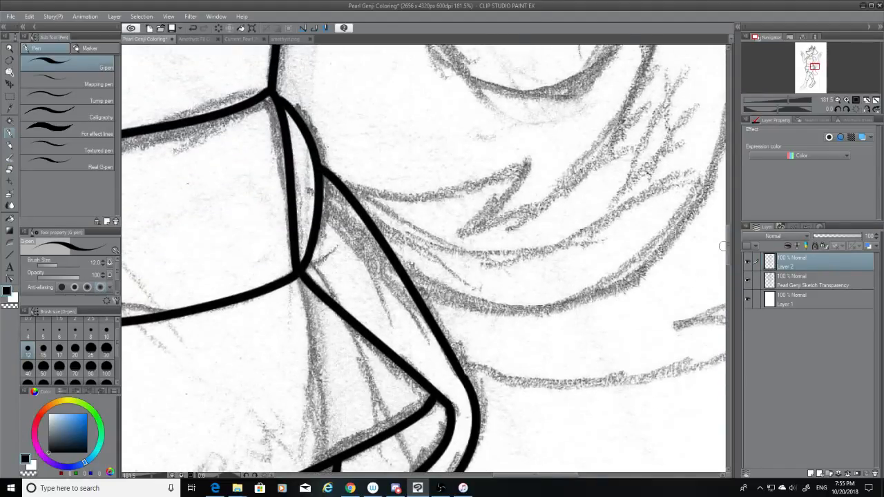
scroll(503, 185, up, 8)
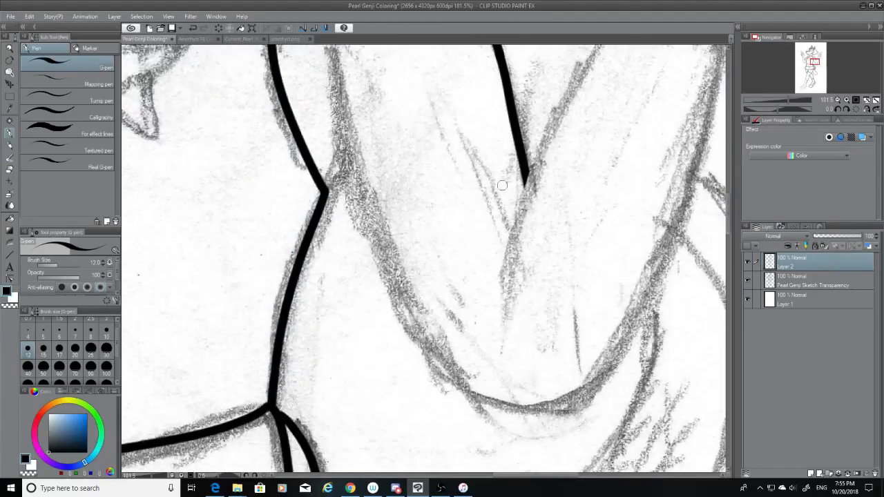
drag(344, 153, 327, 190)
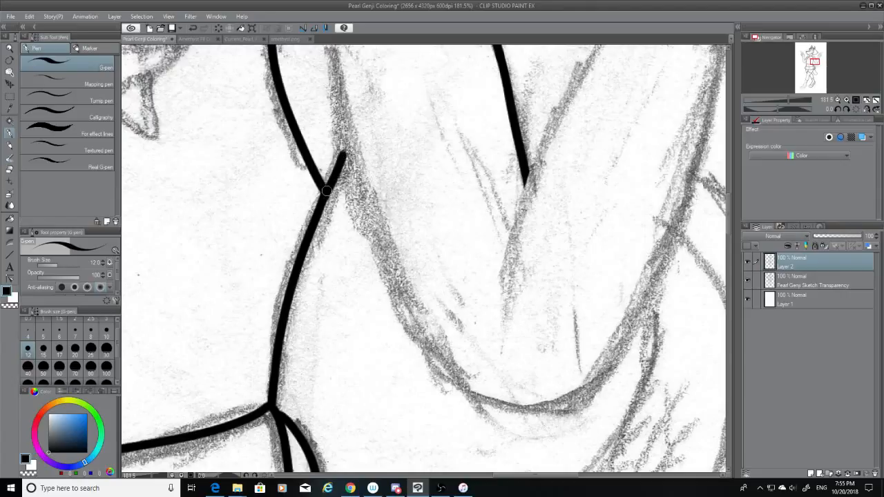
scroll(730, 220, up, 3)
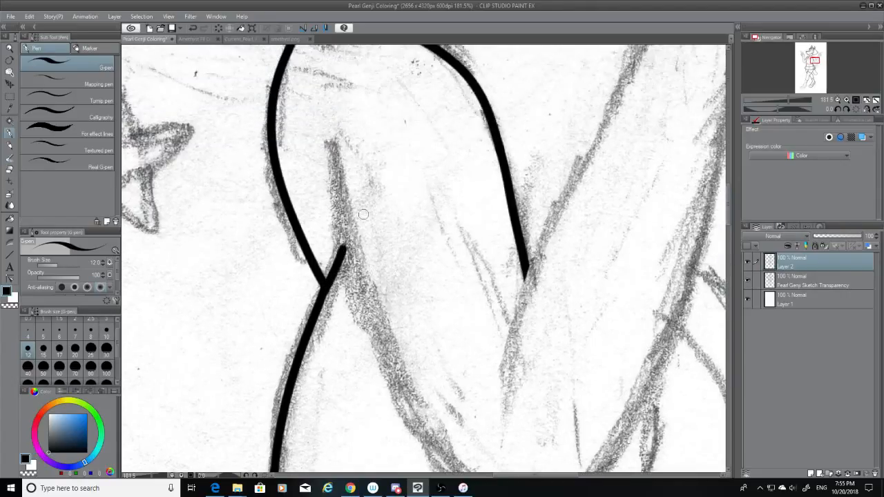
drag(331, 150, 423, 442)
key(ctrl+z)
drag(331, 148, 407, 387)
Erase the tapered end of the arm's inner contour and extend it down to the start of the sketched elbow curve.
scroll(728, 207, up, 3)
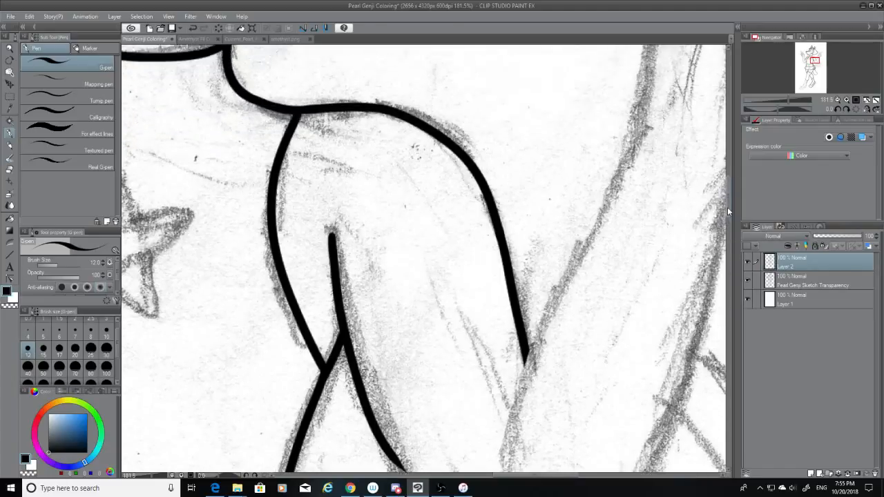
scroll(727, 208, down, 9)
key(e)
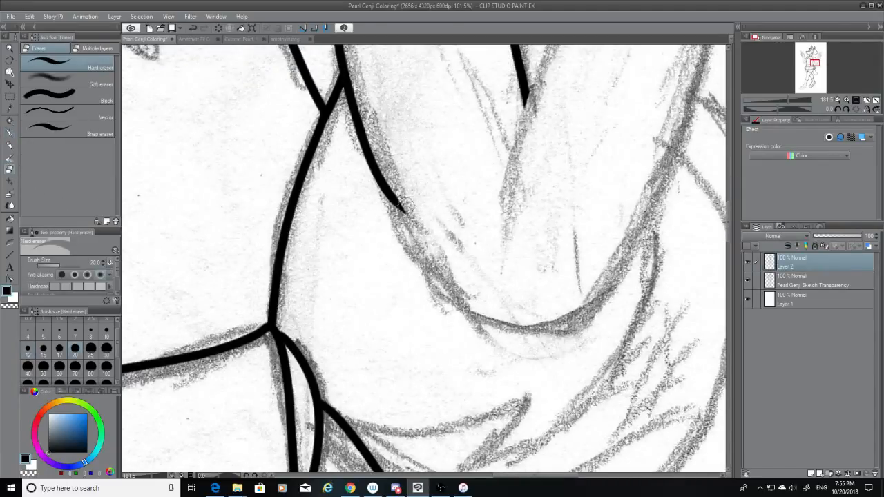
mouse_move(408, 204)
mouse_down()
mouse_move(397, 202)
mouse_move(386, 166)
mouse_move(459, 305)
mouse_up()
click(11, 136)
key(ctrl+z)
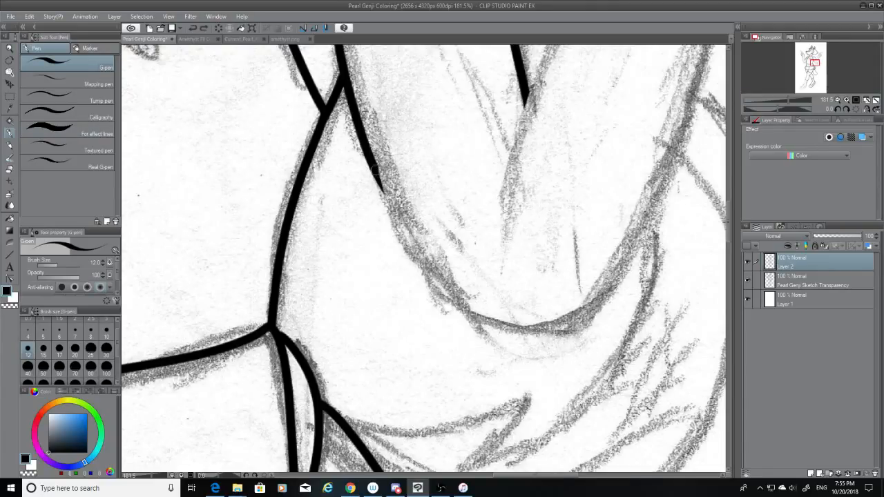
drag(373, 169, 483, 308)
key(ctrl+z)
drag(372, 166, 508, 325)
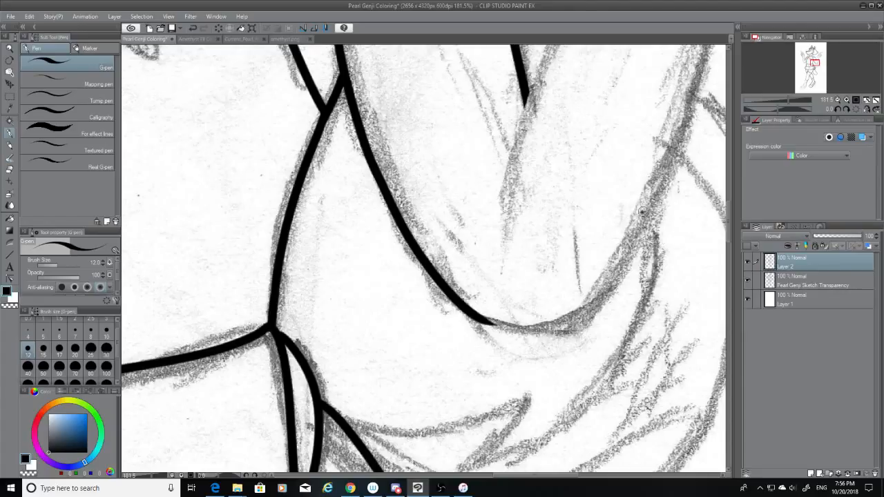
drag(645, 214, 487, 322)
key(ctrl+z)
drag(639, 228, 483, 323)
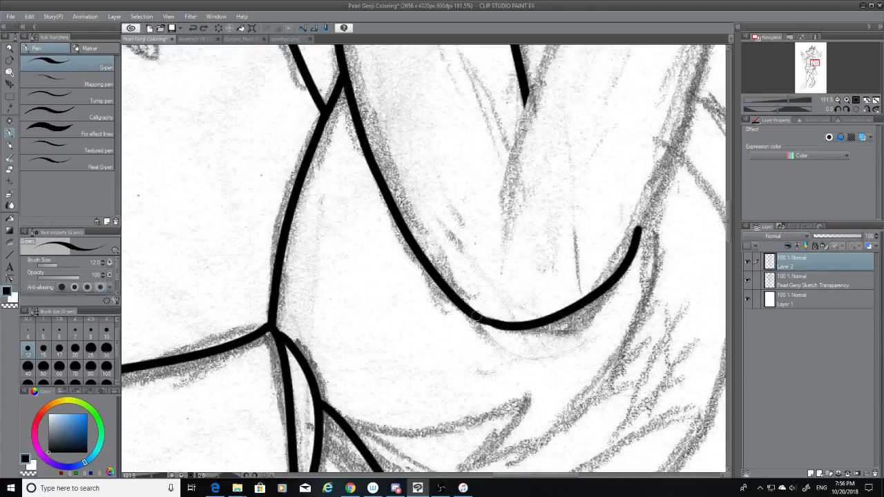
key(ctrl+z)
mouse_move(475, 316)
mouse_down()
mouse_move(513, 324)
mouse_move(504, 325)
mouse_up()
key(ctrl+z)
key(ctrl+z)
mouse_move(642, 228)
mouse_down()
mouse_move(633, 270)
mouse_move(492, 325)
mouse_up()
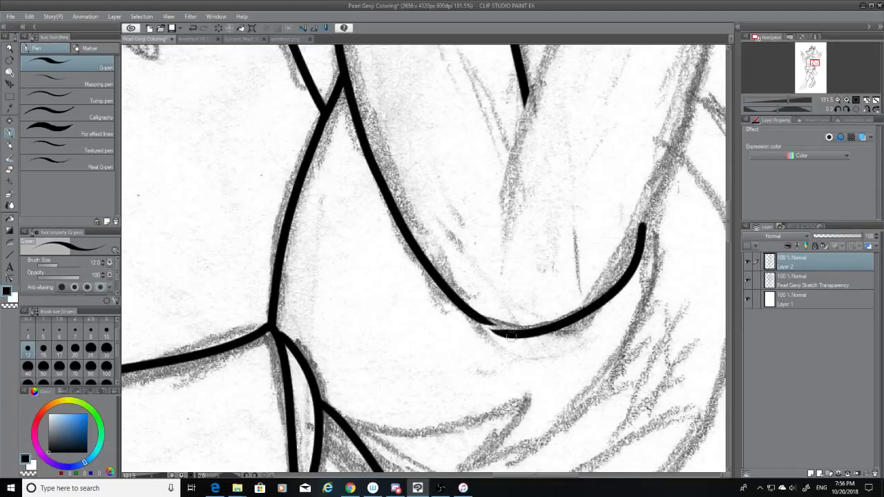
key(ctrl+z)
mouse_move(641, 230)
mouse_down()
mouse_move(509, 321)
mouse_move(588, 299)
mouse_move(642, 232)
mouse_up()
key(ctrl+z)
key(ctrl+z)
drag(480, 317, 668, 200)
key(ctrl+z)
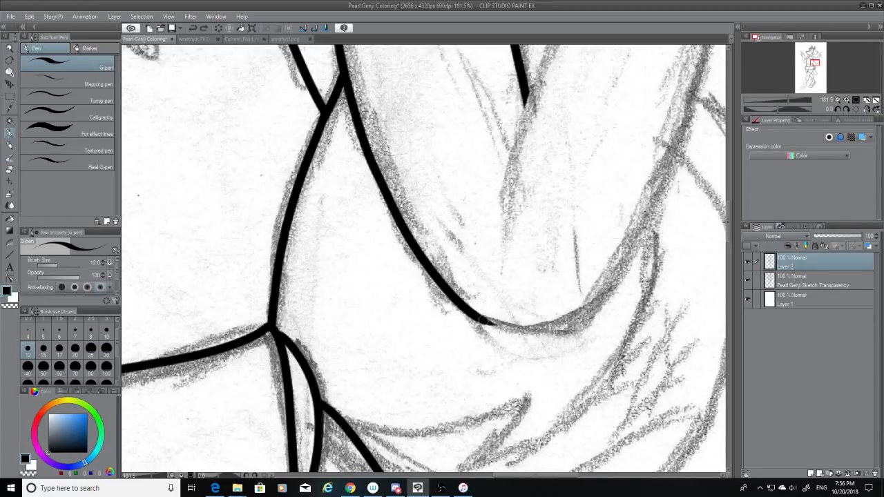
mouse_move(480, 318)
mouse_down()
mouse_move(639, 250)
mouse_move(670, 179)
mouse_up()
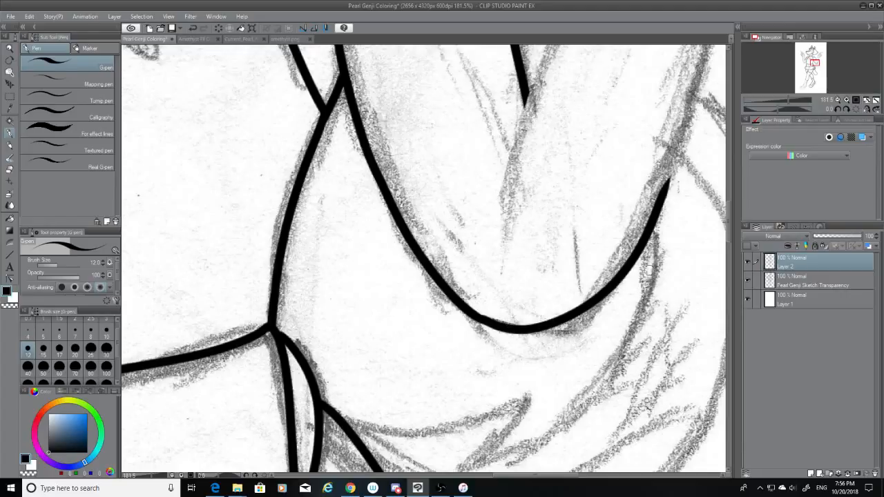
key(ctrl+z)
key(ctrl+z)
mouse_move(649, 219)
mouse_down()
mouse_move(494, 338)
mouse_move(584, 313)
mouse_up()
key(ctrl+z)
key(ctrl+z)
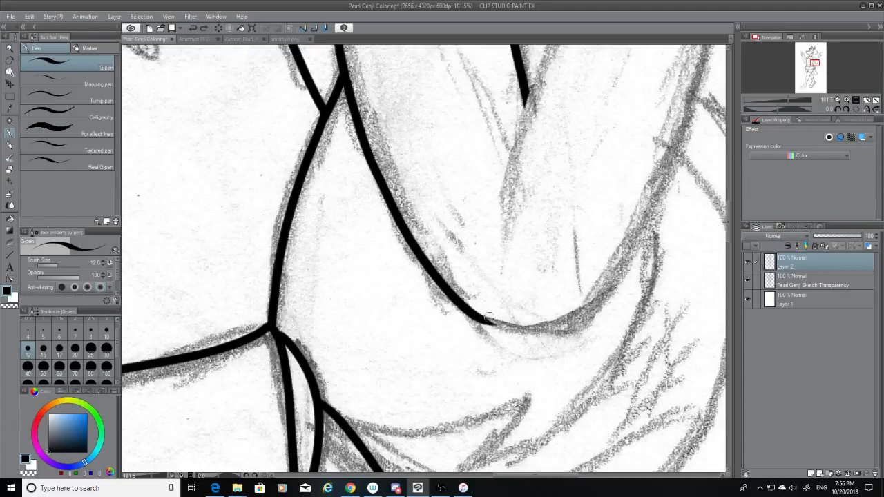
mouse_move(479, 317)
mouse_down()
mouse_move(528, 331)
mouse_move(656, 190)
mouse_move(573, 310)
mouse_move(521, 330)
mouse_up()
key(ctrl+z)
key(ctrl+z)
Ink the bottom curve of the bent elbow with the size 12 G-pen, joining it to the existing upper-arm line.
mouse_move(648, 206)
mouse_down()
mouse_move(620, 268)
mouse_move(543, 333)
mouse_up()
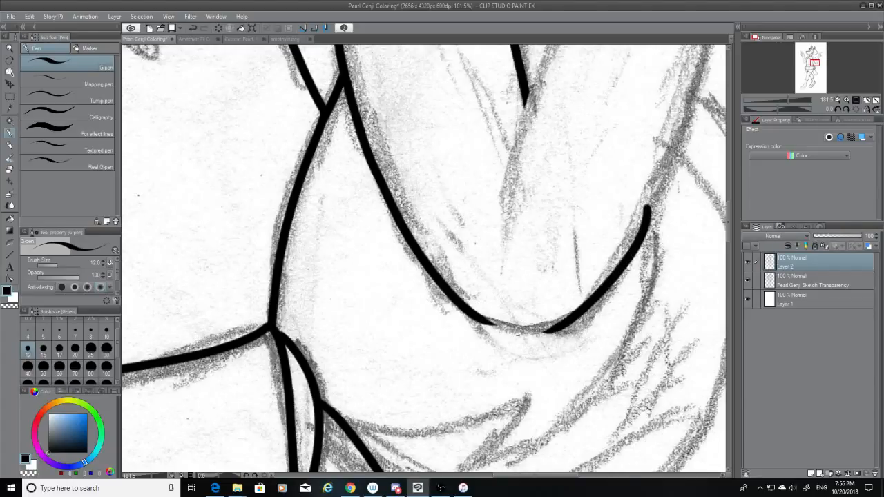
mouse_move(479, 317)
mouse_down()
mouse_move(542, 332)
mouse_move(530, 336)
mouse_move(547, 332)
mouse_move(530, 336)
mouse_up()
key(ctrl+z)
key(ctrl+z)
key(ctrl+z)
key(ctrl+z)
key(ctrl+z)
Trim the rounded upper end of the elbow curve with the Hard eraser.
scroll(494, 399, up, 5)
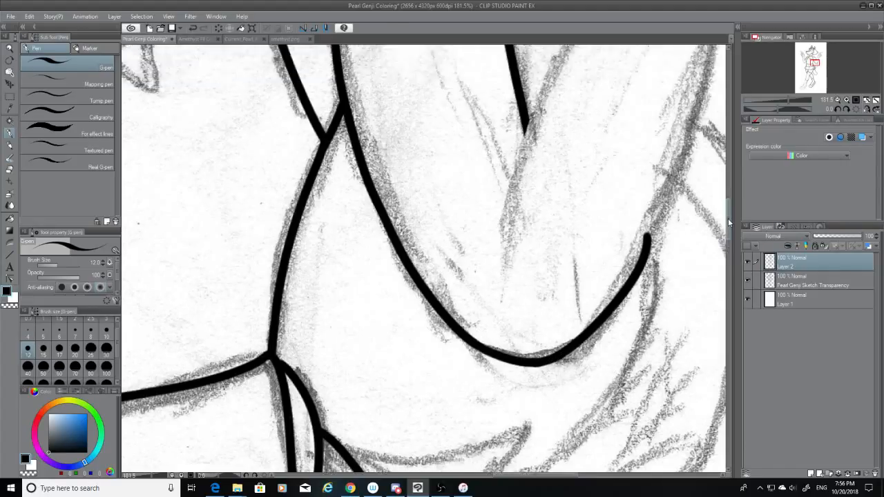
click(11, 170)
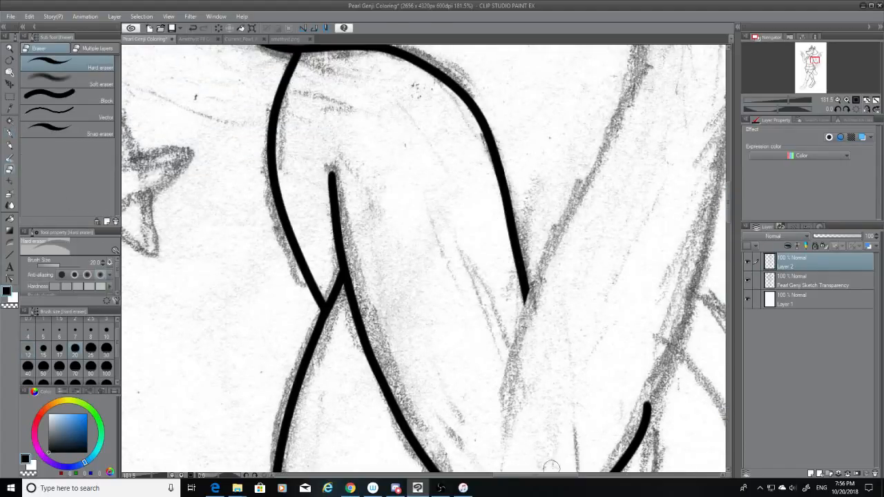
scroll(553, 463, right, 4)
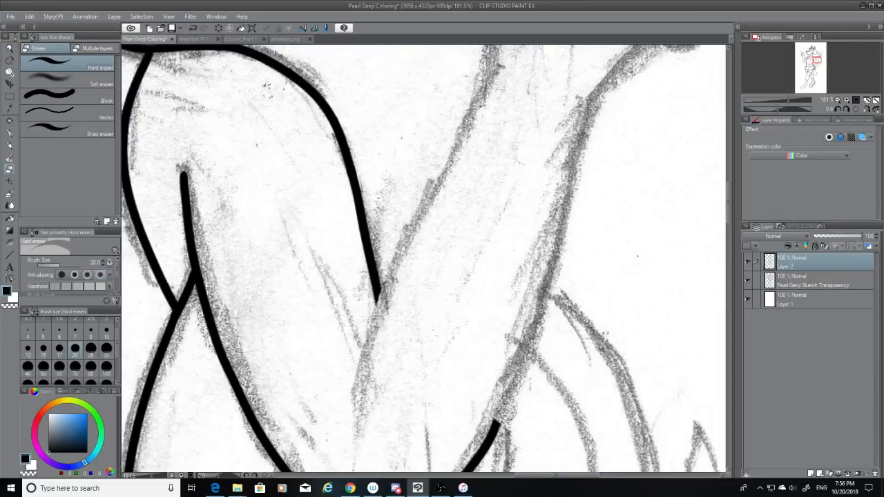
Ink the forearm's inner edge with the G-pen, from the wrist down past the upper-arm line in one tapering stroke.
scroll(729, 212, up, 1)
scroll(728, 209, down, 1)
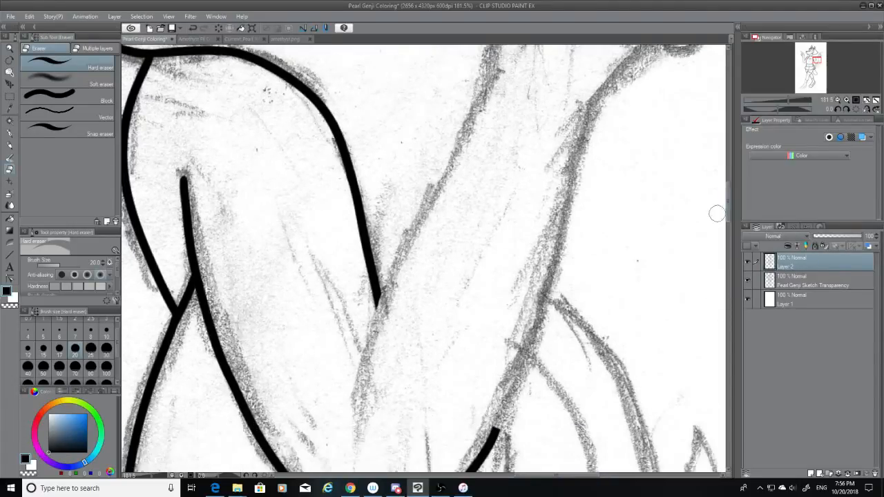
click(9, 132)
drag(484, 73, 366, 325)
key(ctrl+z)
drag(488, 78, 358, 362)
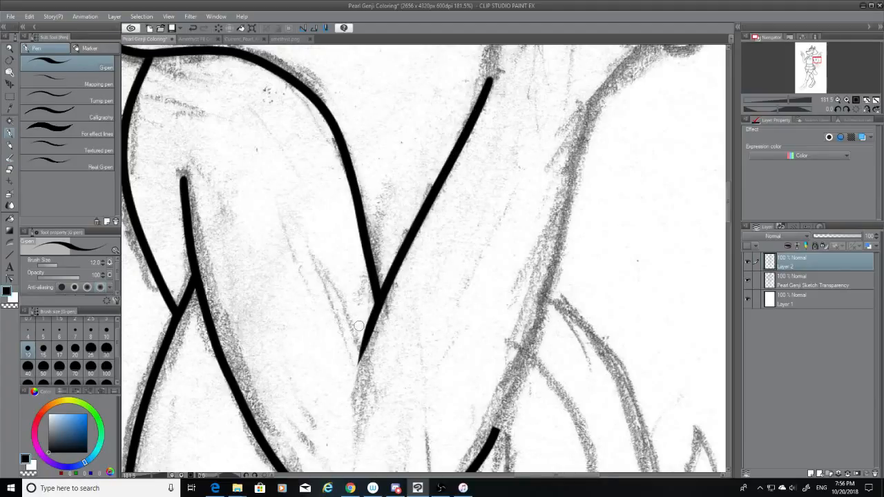
Ink the forearm's outer edge from the wrist down towards the elbow curve.
drag(587, 114, 484, 449)
key(ctrl+z)
click(588, 127)
drag(588, 127, 493, 409)
key(ctrl+z)
drag(586, 123, 509, 404)
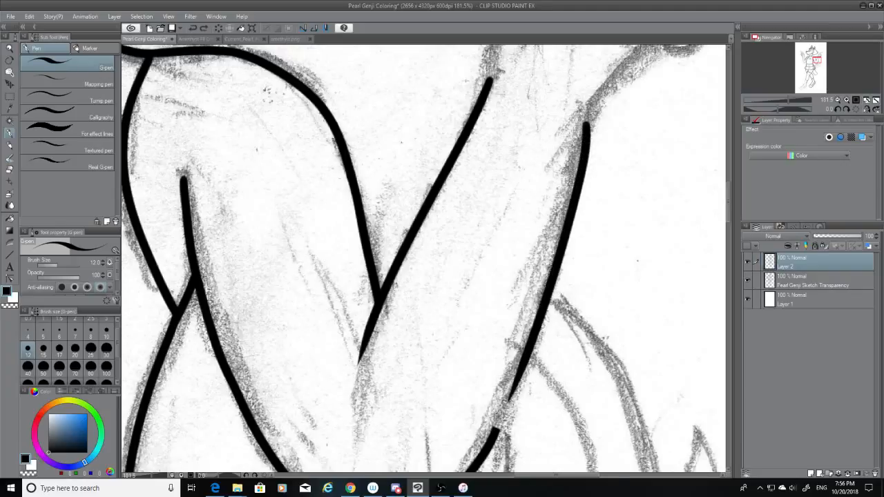
Bridge the gap between the outer forearm line and the elbow curve with a short smooth stroke.
mouse_move(521, 369)
mouse_down()
mouse_move(486, 446)
mouse_move(496, 440)
mouse_up()
key(ctrl+z)
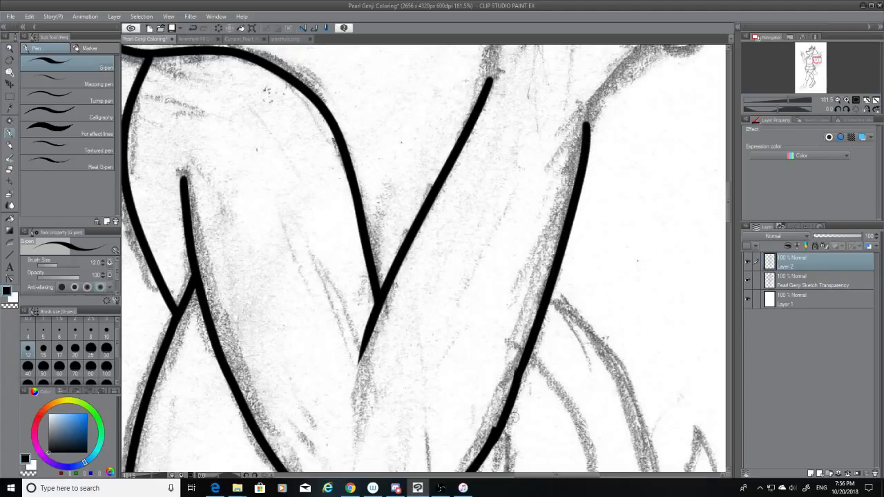
key(ctrl+z)
drag(520, 370, 492, 442)
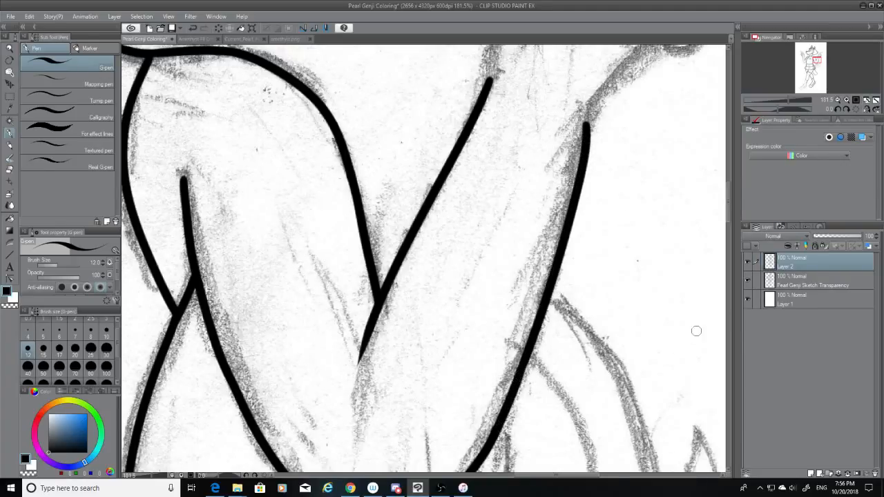
Hide the Pearl Genji Sketch Transparency layer to check the inked arm lines, and show it again.
scroll(731, 212, down, 2)
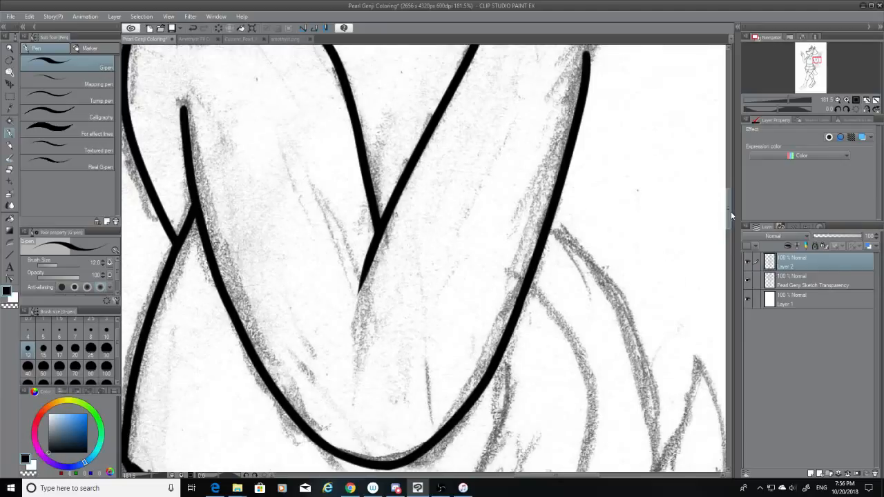
click(10, 169)
click(749, 281)
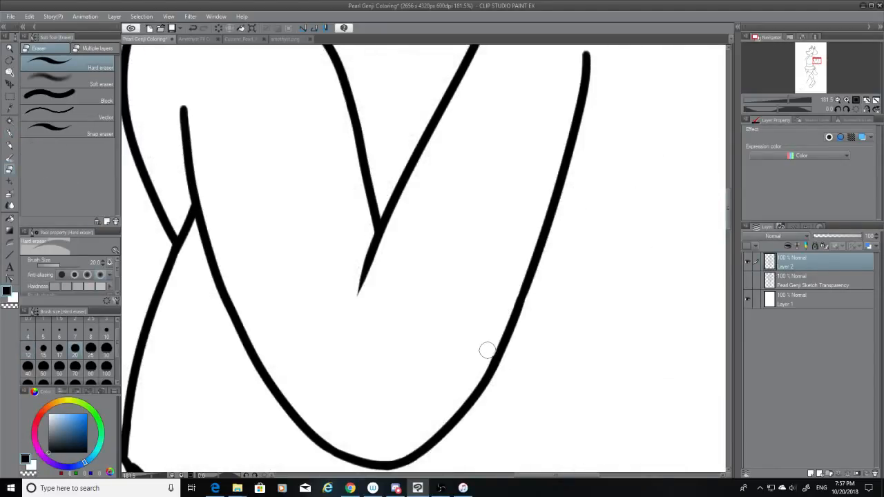
click(10, 133)
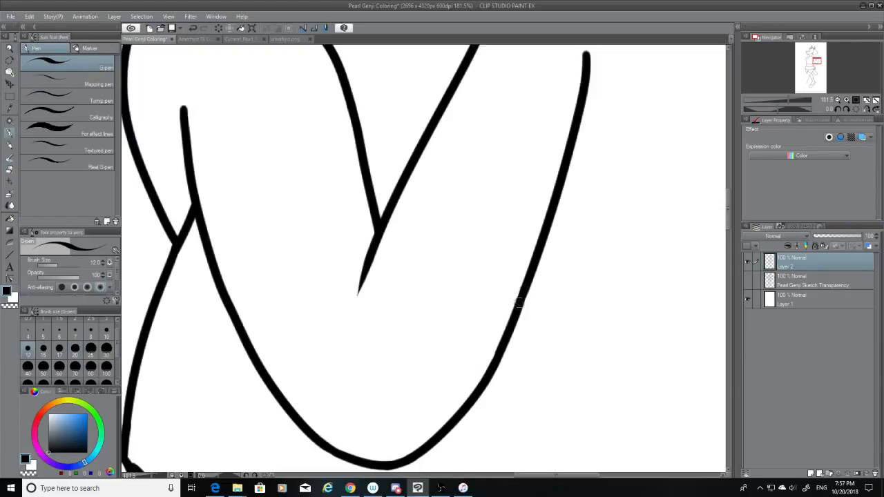
drag(729, 210, 728, 181)
click(748, 281)
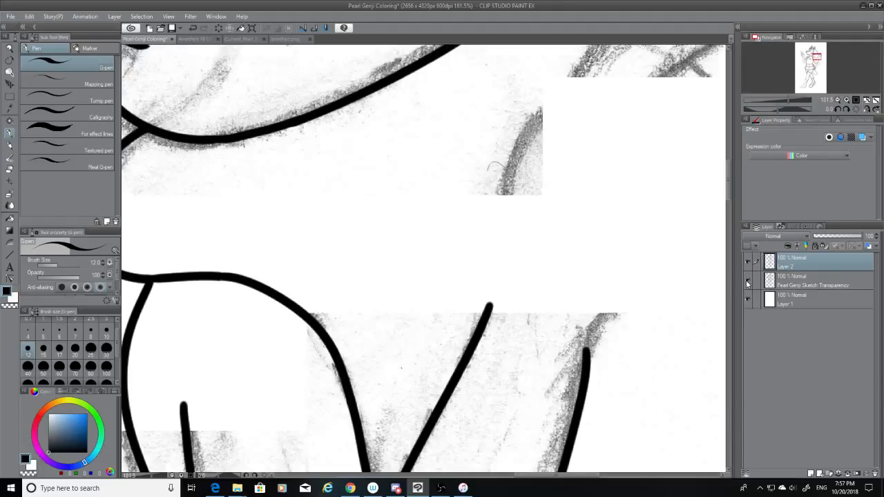
Trim the upper end of the outer forearm line with the Hard eraser and return to the G-pen.
click(10, 168)
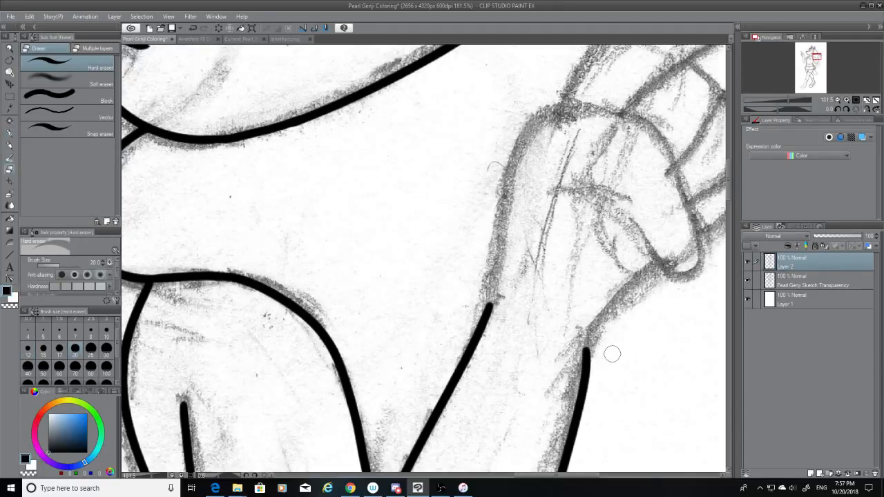
drag(579, 352, 586, 363)
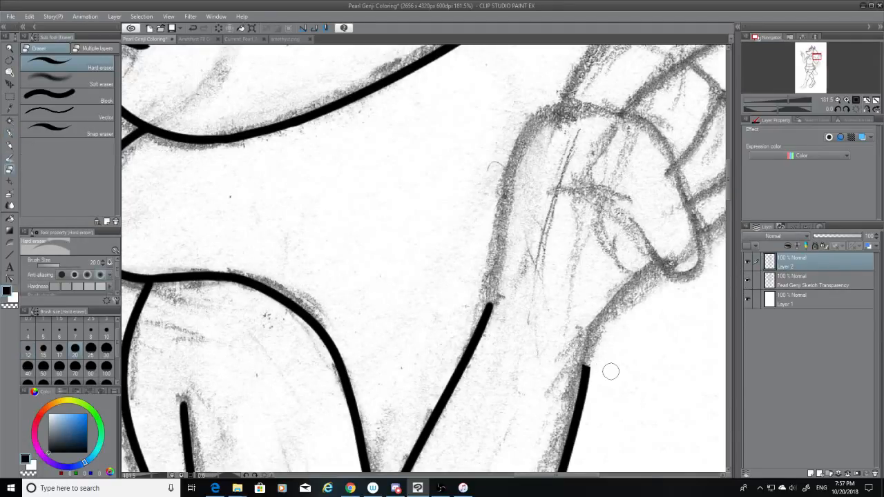
click(9, 134)
drag(526, 129, 489, 305)
key(ctrl+z)
drag(494, 275, 487, 304)
key(ctrl+z)
key(ctrl+z)
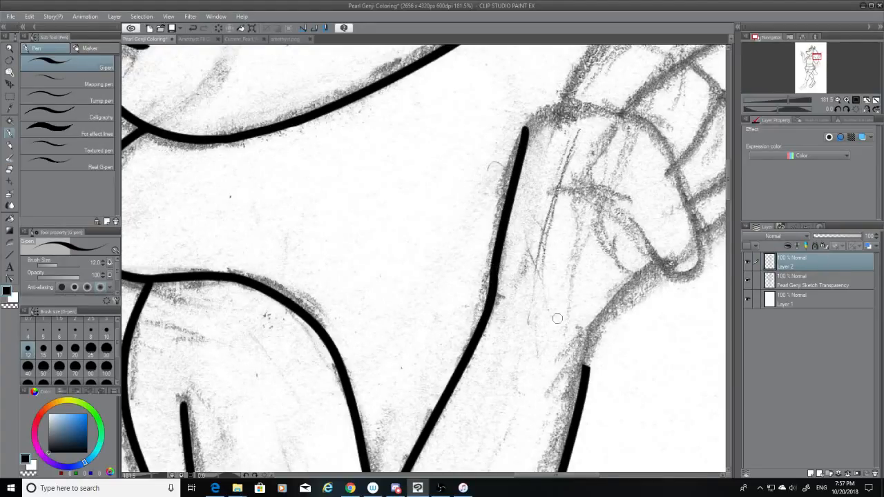
key(ctrl+z)
key(ctrl+z)
drag(523, 134, 488, 300)
key(ctrl+z)
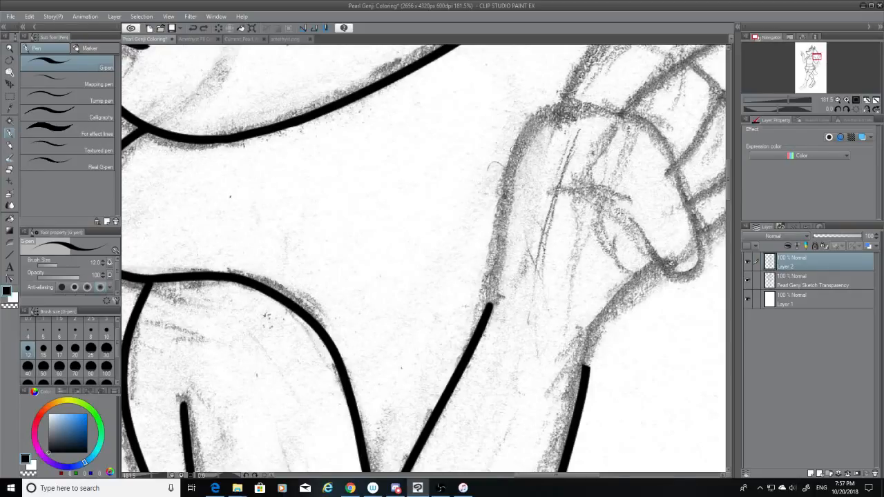
drag(524, 130, 492, 299)
key(ctrl+z)
Ink the wrist's inner edge from the hand down and join it to the inner forearm line.
mouse_move(530, 128)
mouse_down()
mouse_move(493, 245)
mouse_move(485, 312)
mouse_up()
key(ctrl+z)
drag(491, 269, 486, 312)
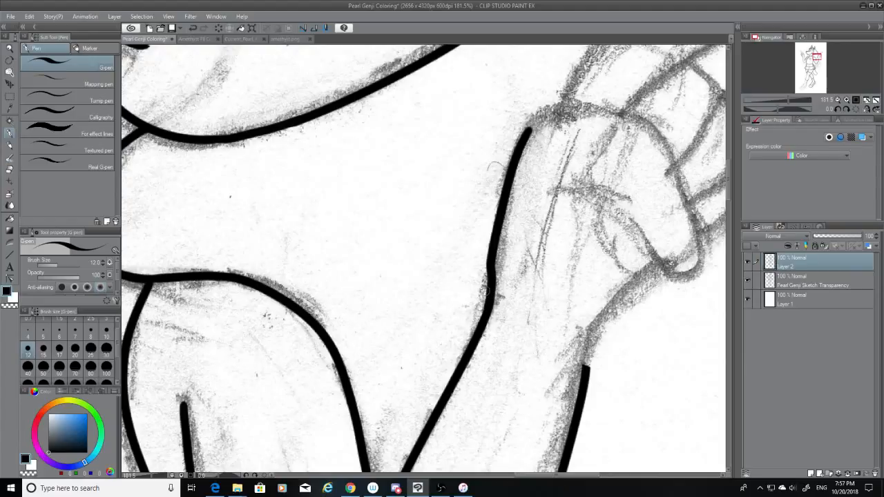
Ink the outer wrist curve from the forearm up to the base of the palm and erase its overshooting tip.
drag(586, 368, 686, 249)
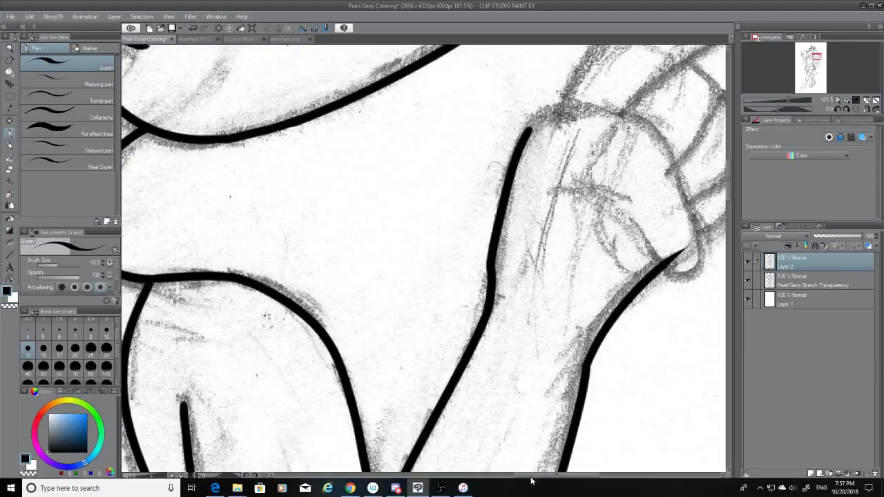
drag(548, 476, 571, 477)
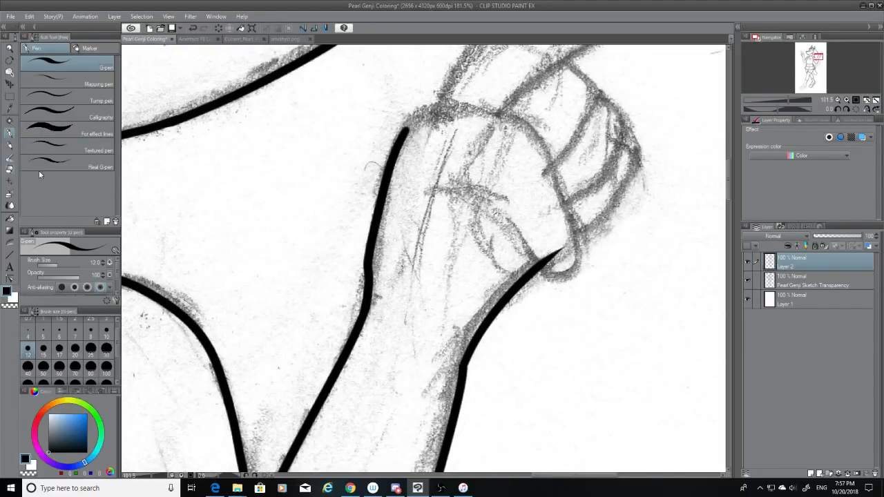
click(9, 169)
drag(552, 275, 555, 254)
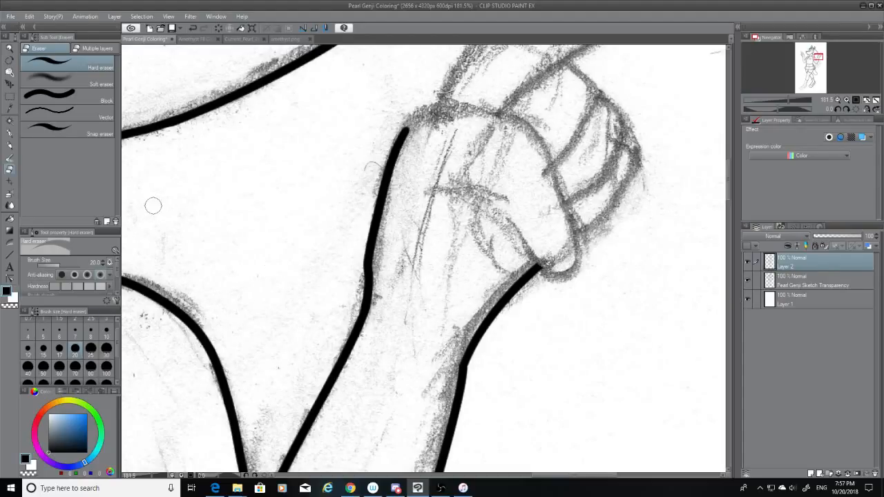
Erase the corner where the outer wrist meets the forearm and redraw it as a smoother bend.
drag(480, 399, 466, 369)
key(p)
drag(467, 358, 461, 387)
key(ctrl+z)
key(ctrl+z)
key(ctrl+z)
key(ctrl+z)
drag(470, 353, 461, 387)
key(ctrl+z)
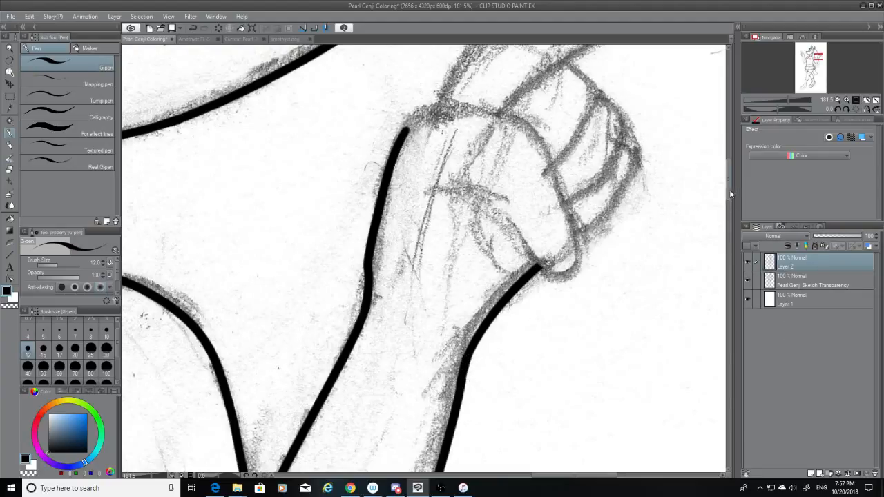
Ink the top edge of the hand as an arc from the inner wrist line to the fingers and trim its end.
scroll(731, 193, up, 2)
drag(402, 179, 552, 197)
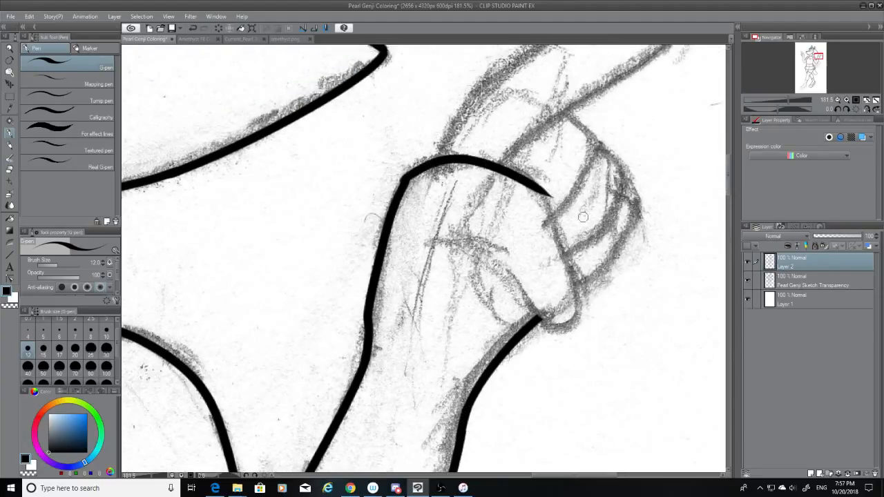
key(ctrl+z)
mouse_move(405, 181)
mouse_down()
mouse_move(560, 206)
mouse_move(544, 169)
mouse_move(556, 202)
mouse_up()
click(9, 169)
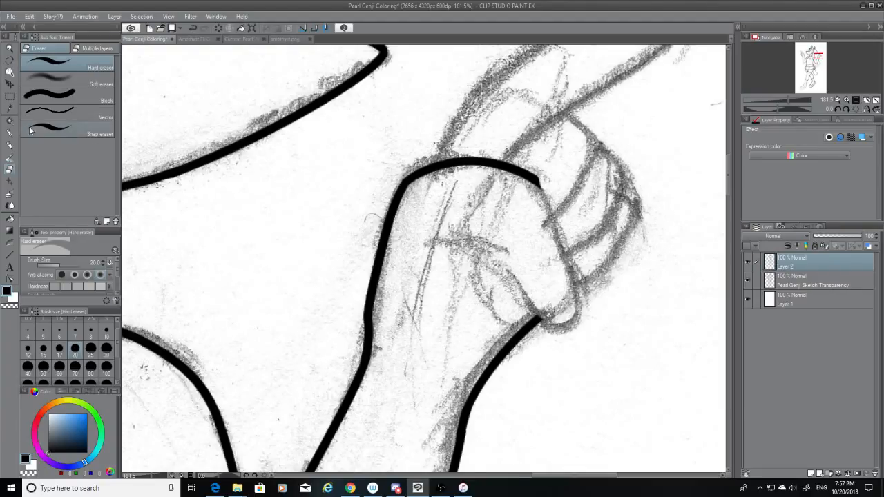
click(9, 134)
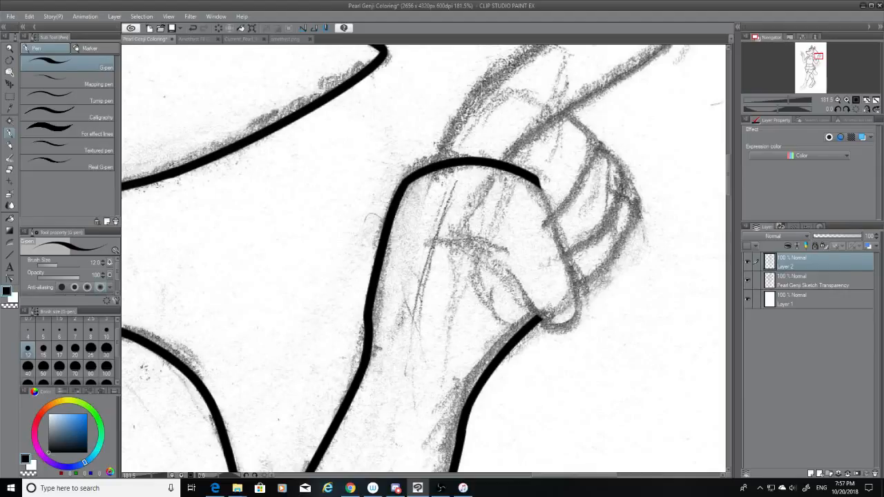
drag(540, 176, 556, 310)
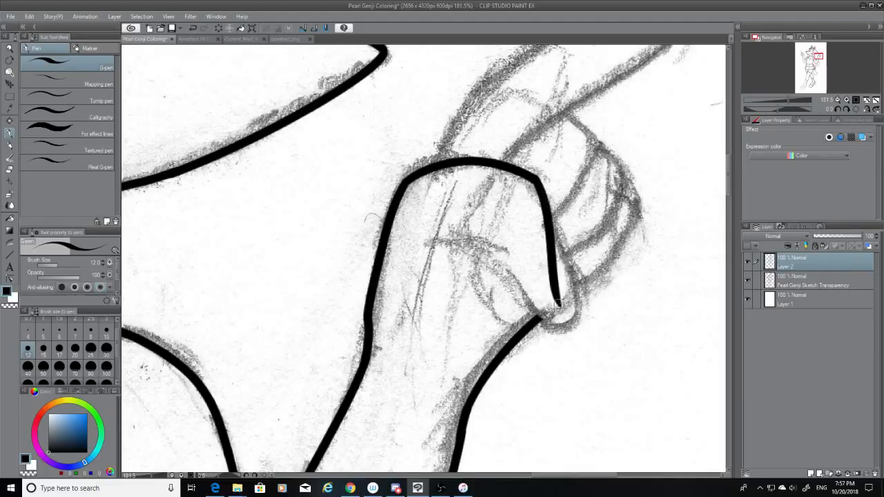
key(ctrl+z)
mouse_move(543, 179)
mouse_down()
mouse_move(558, 307)
mouse_move(570, 326)
mouse_up()
key(ctrl+z)
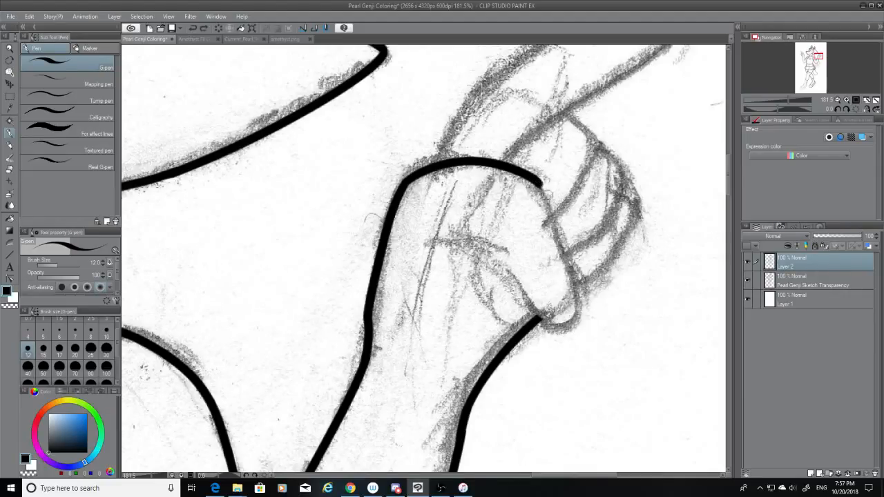
drag(542, 181, 571, 326)
key(ctrl+z)
Ink the palm's finger-side edge from the top arc down to its base and trim the overshooting tip.
drag(539, 181, 588, 322)
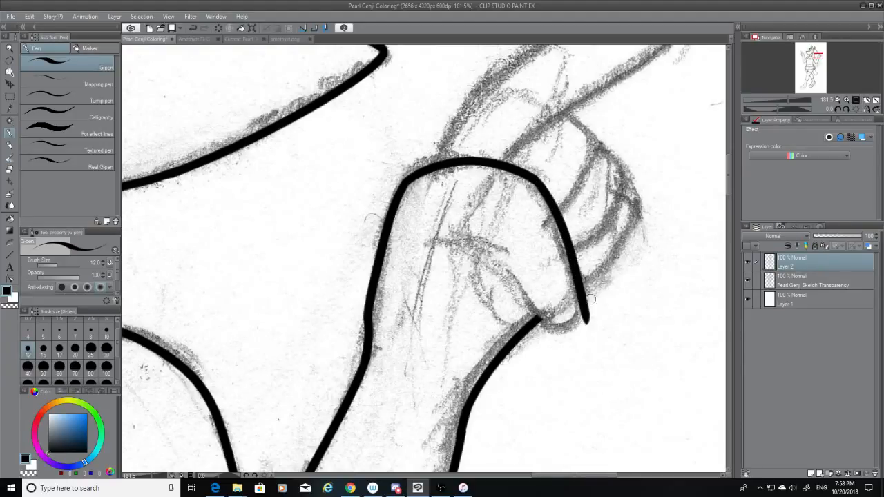
click(10, 170)
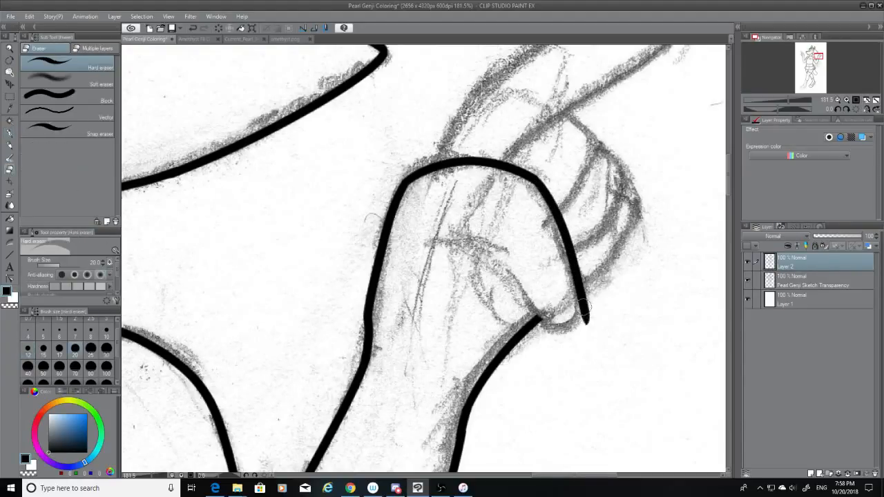
drag(586, 323, 592, 272)
Ink the curved line inside the palm with the G-pen, running down to the tip of the outer wrist line.
click(11, 132)
mouse_move(442, 243)
mouse_down()
mouse_move(504, 268)
mouse_move(563, 324)
mouse_up()
key(ctrl+z)
drag(441, 241, 553, 320)
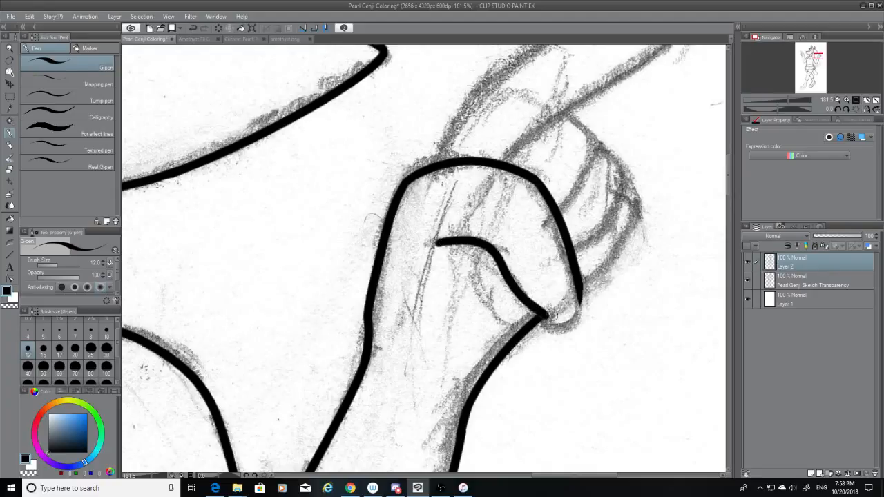
Redraw the curved line inside the palm past the outer wrist line and close the palm's base with a rounded corner.
key(ctrl+z)
drag(434, 240, 568, 328)
key(ctrl+z)
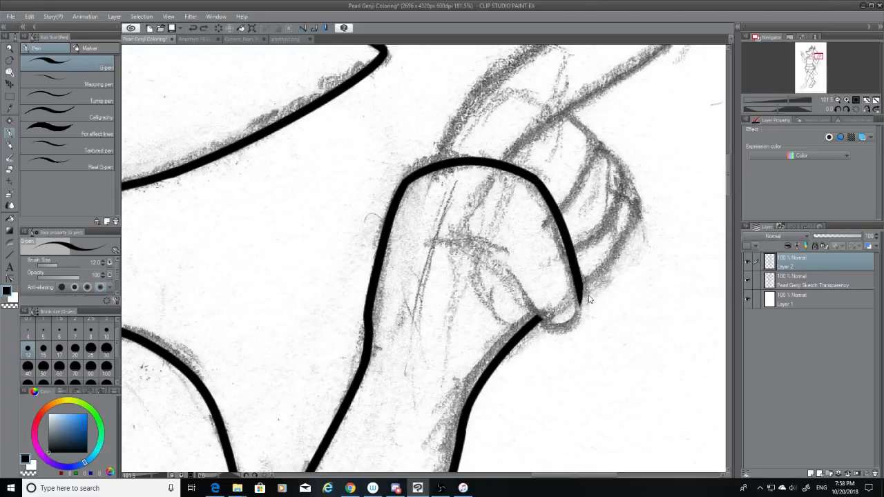
mouse_move(579, 288)
mouse_down()
mouse_move(587, 316)
mouse_move(487, 243)
mouse_up()
key(ctrl+z)
key(ctrl+z)
mouse_move(579, 286)
mouse_down()
mouse_move(505, 266)
mouse_move(494, 252)
mouse_up()
key(ctrl+z)
drag(429, 241, 563, 324)
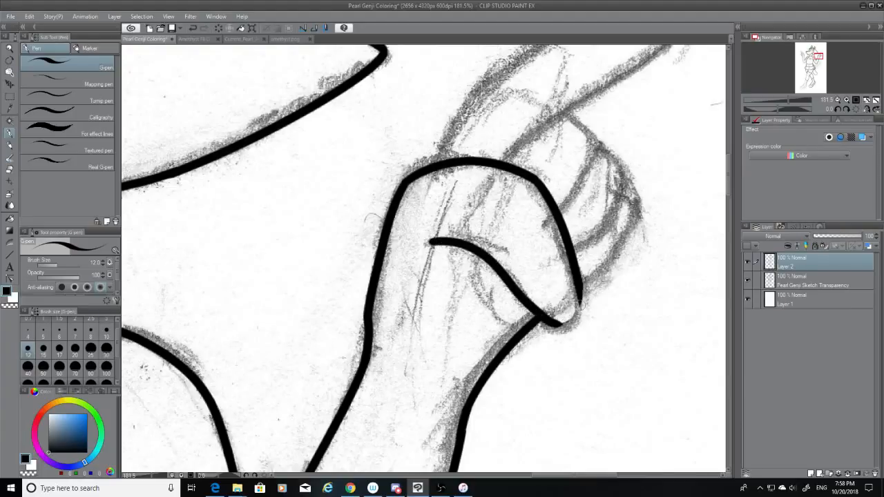
mouse_move(580, 287)
mouse_down()
mouse_move(565, 325)
mouse_move(572, 314)
mouse_move(555, 322)
mouse_up()
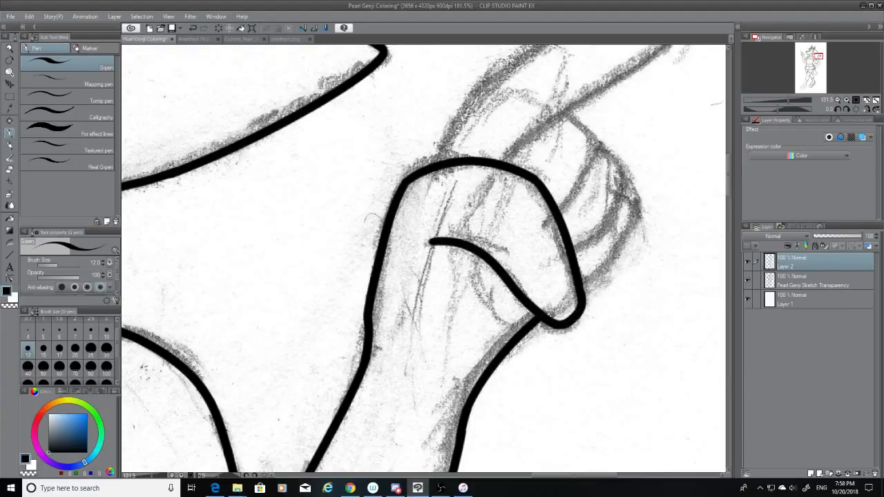
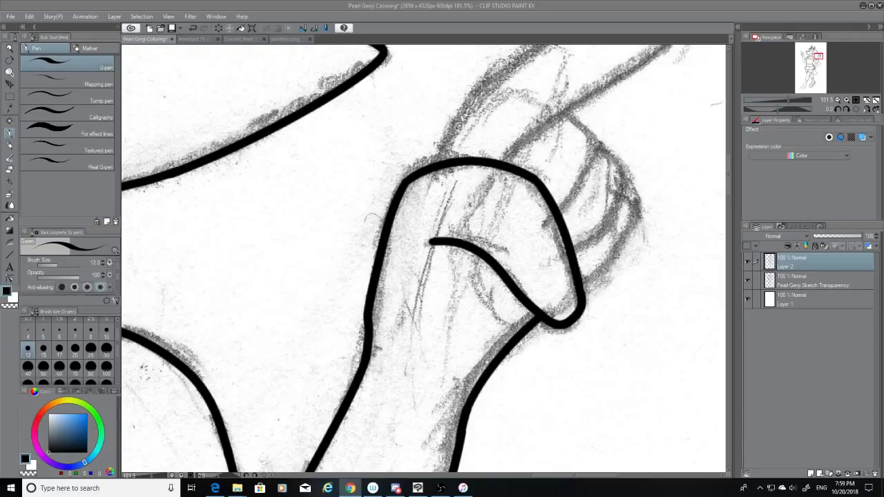
key(alt+Tab)
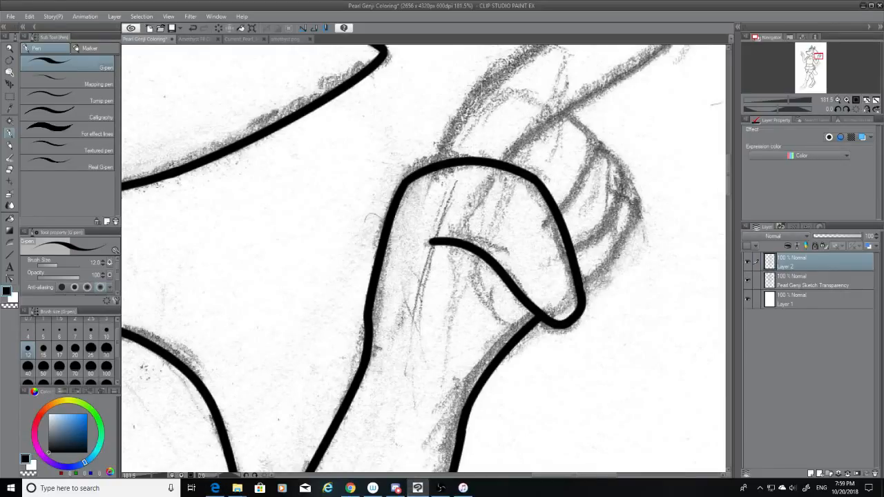
key(alt+Tab)
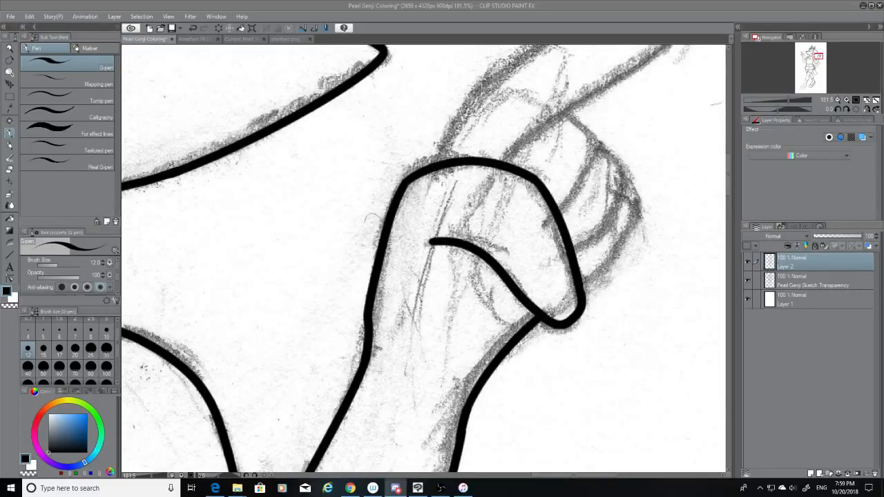
key(alt+Tab)
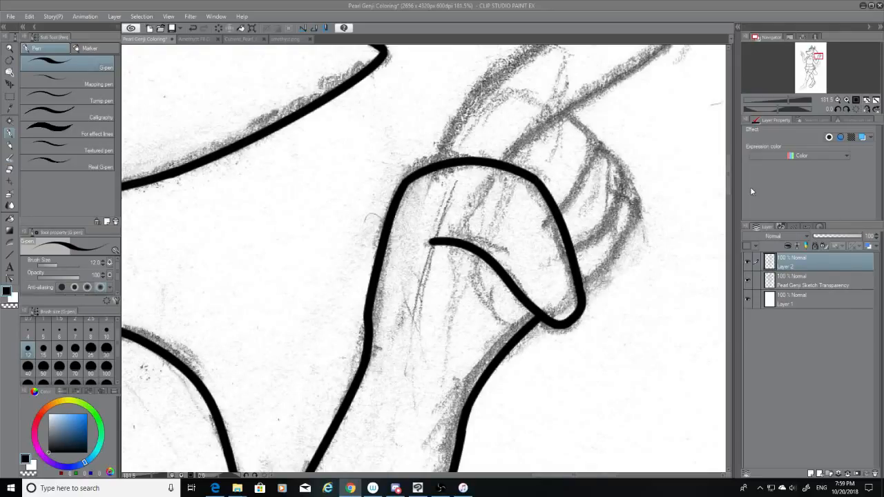
Ink the first curled finger as an arc from below the pointing finger to the palm's edge.
drag(731, 176, 731, 170)
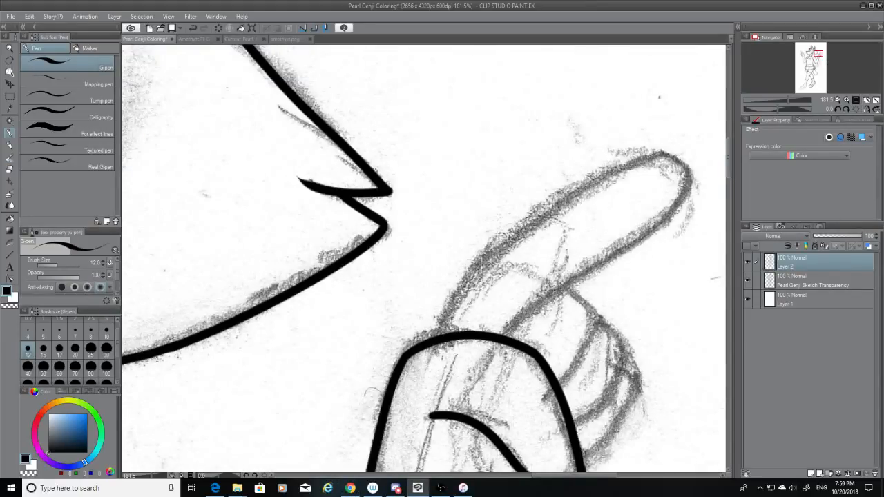
drag(566, 287, 563, 390)
key(ctrl+z)
drag(561, 288, 560, 388)
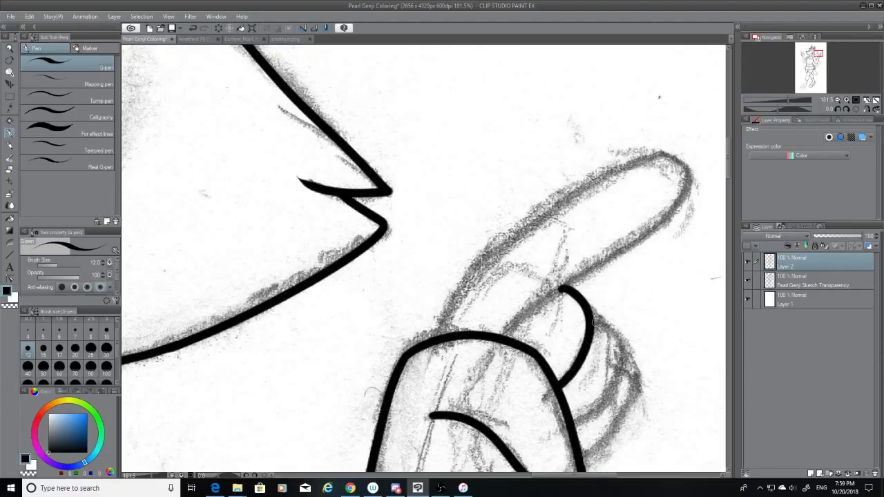
Ink the second curled finger as an arc from the first finger's outer edge back to the palm.
mouse_move(592, 304)
mouse_down()
mouse_move(631, 369)
mouse_move(587, 439)
mouse_up()
key(ctrl+z)
drag(729, 169, 727, 181)
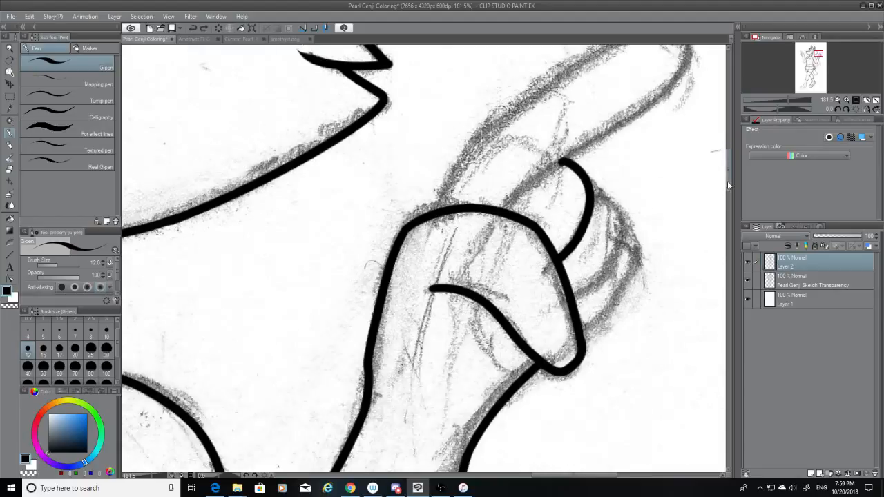
drag(588, 185, 607, 253)
key(ctrl+z)
drag(591, 186, 603, 282)
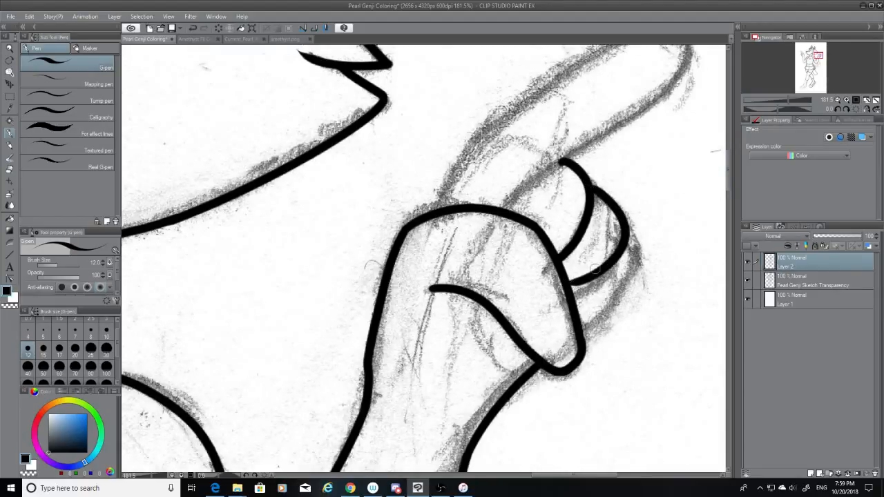
key(ctrl+z)
mouse_move(593, 186)
mouse_down()
mouse_move(614, 220)
mouse_move(585, 285)
mouse_up()
Ink the third curled finger as an arc from the second finger's outer edge to the lower part of the palm.
mouse_move(619, 235)
mouse_down()
mouse_move(604, 315)
mouse_move(584, 342)
mouse_up()
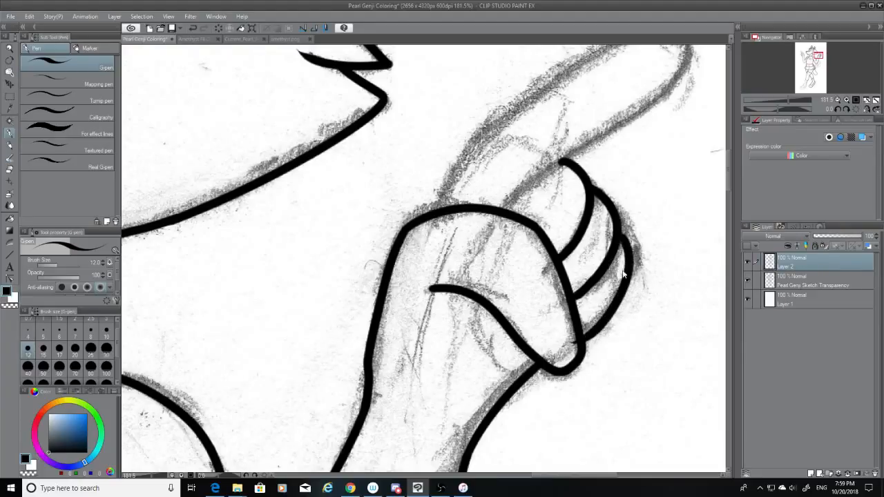
key(ctrl+z)
drag(621, 237, 585, 322)
key(ctrl+z)
mouse_move(620, 235)
mouse_down()
mouse_move(574, 327)
mouse_move(594, 313)
mouse_move(584, 333)
mouse_up()
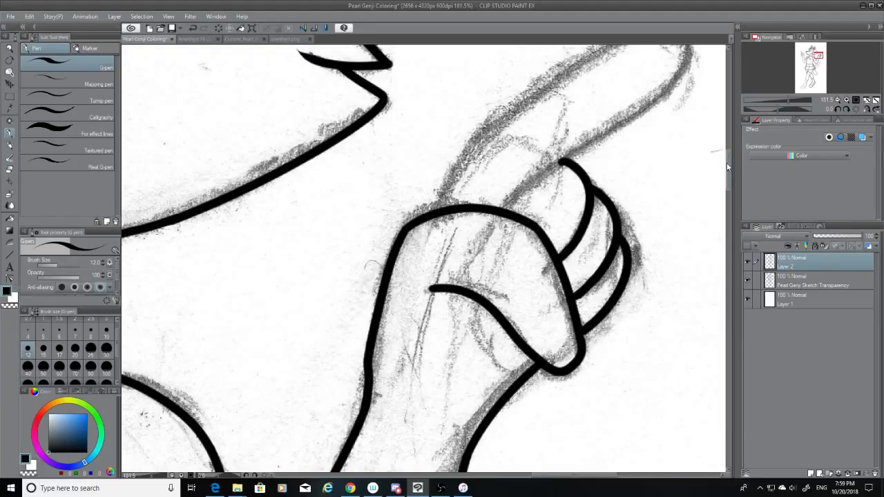
Ink the pointing finger's rounded tip and the outer part of its underside, trimming the stroke's thin end with the hard eraser.
drag(727, 166, 727, 155)
drag(523, 214, 657, 218)
key(ctrl+z)
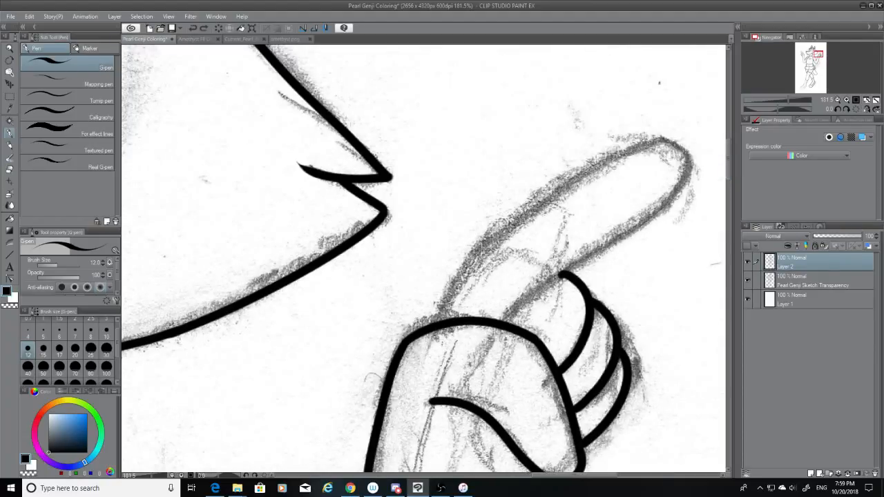
drag(646, 142, 526, 296)
key(ctrl+z)
mouse_move(655, 140)
mouse_down()
mouse_move(678, 170)
mouse_move(577, 254)
mouse_up()
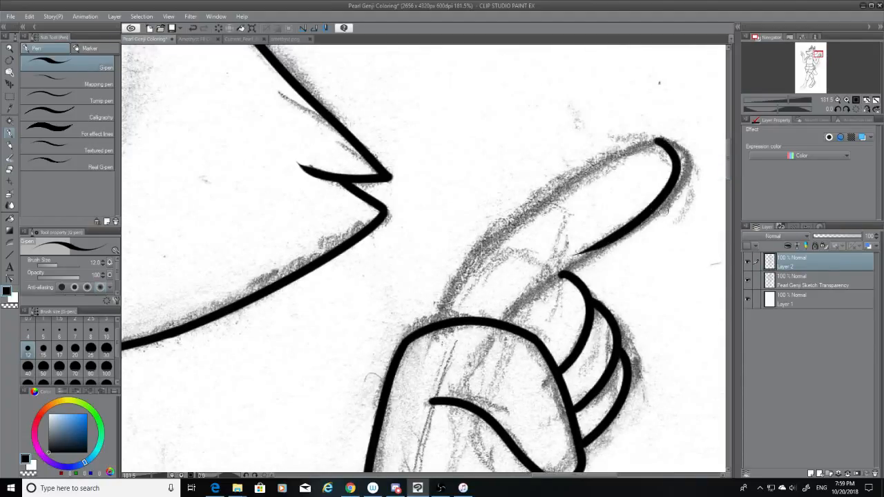
key(ctrl+z)
mouse_move(662, 142)
mouse_down()
mouse_move(573, 261)
mouse_move(519, 312)
mouse_up()
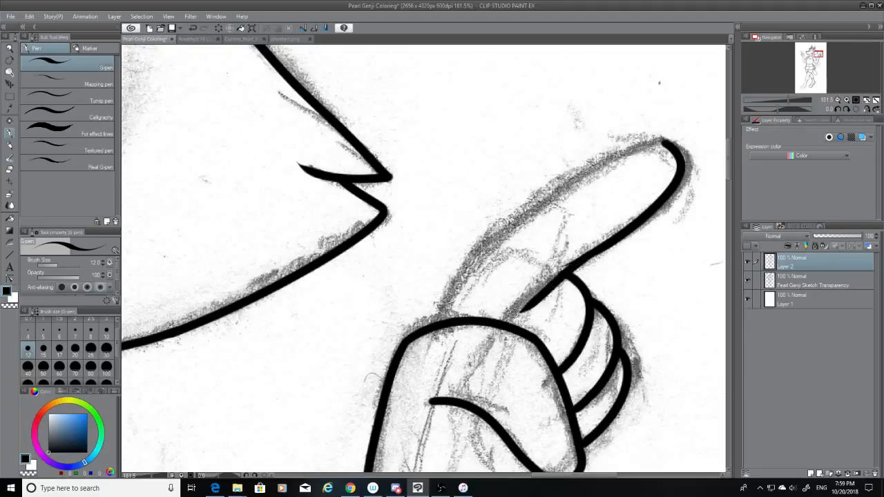
key(ctrl+z)
click(12, 171)
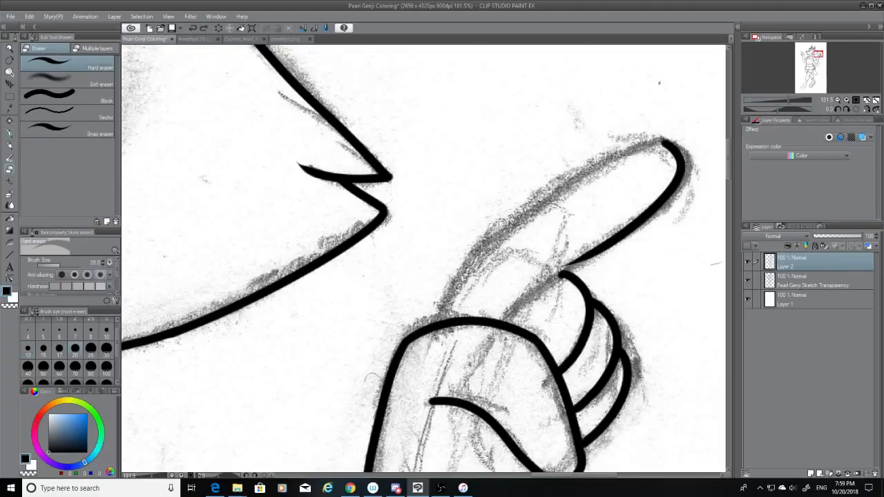
drag(579, 264, 569, 258)
click(10, 134)
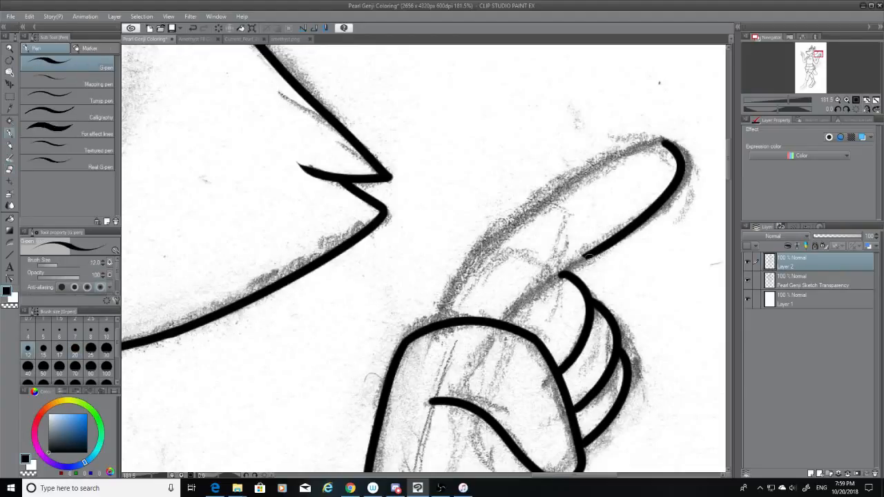
Extend the pointing finger's underside past the first curled finger down to the top edge of the hand.
drag(589, 257, 510, 321)
key(ctrl+z)
key(ctrl+z)
mouse_move(595, 252)
mouse_down()
mouse_move(554, 275)
mouse_move(509, 322)
mouse_up()
key(ctrl+z)
mouse_move(595, 253)
mouse_down()
mouse_move(498, 338)
mouse_move(573, 275)
mouse_move(513, 329)
mouse_up()
key(ctrl+z)
key(ctrl+z)
drag(586, 260, 507, 324)
key(ctrl+z)
drag(595, 253, 504, 335)
Ink the pointing finger's upper edge from the top of the hand to the fingertip, joining it smoothly to the tip.
drag(438, 322, 598, 163)
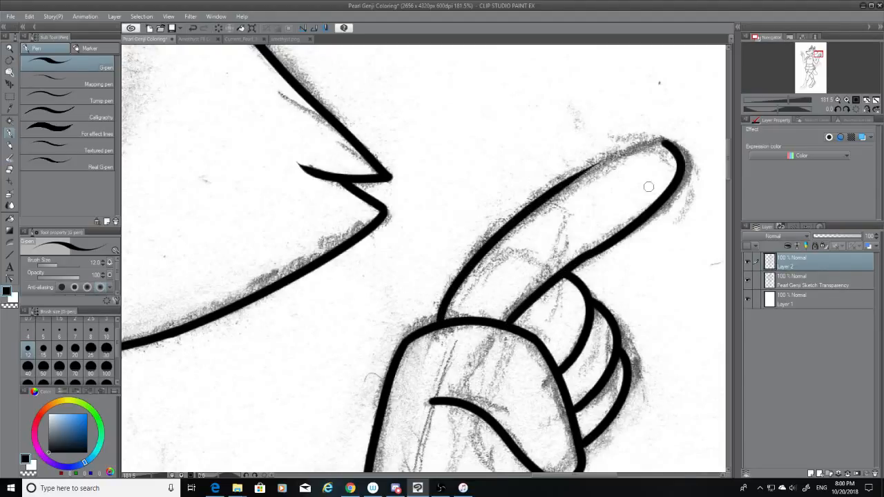
drag(668, 143, 546, 202)
key(ctrl+z)
drag(668, 142, 551, 196)
key(ctrl+z)
key(ctrl+z)
drag(668, 143, 556, 196)
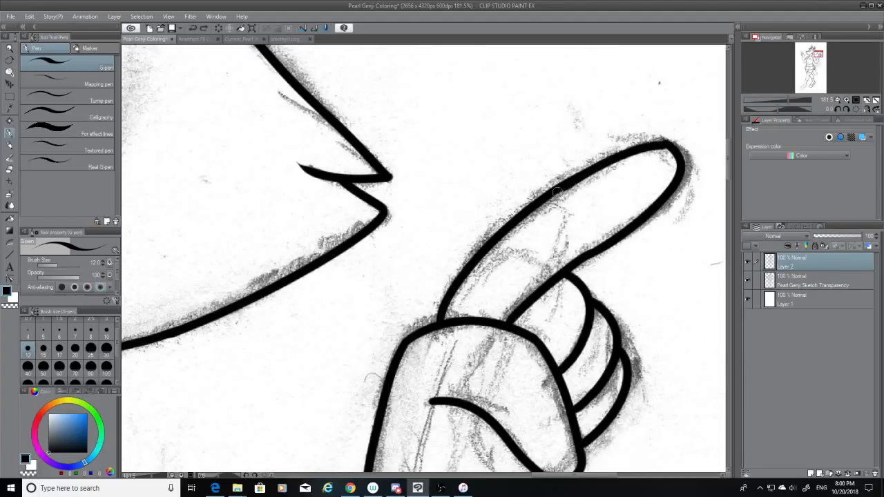
key(ctrl+z)
drag(667, 142, 546, 202)
key(ctrl+z)
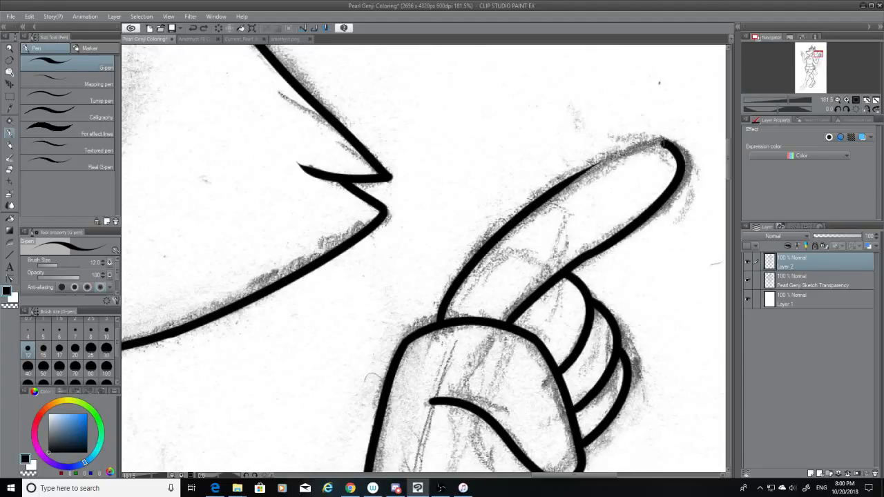
drag(666, 143, 553, 197)
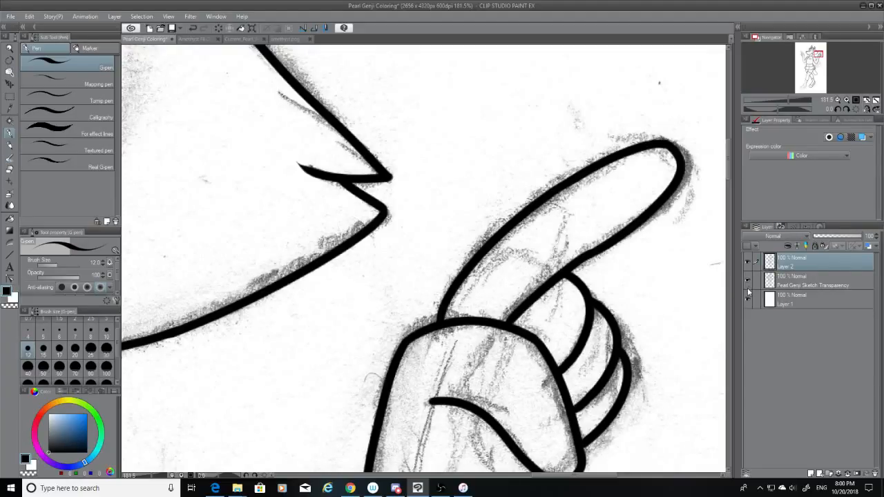
Erase the middle of the pointing finger's underside and redraw it as a straighter line from the tip to the curled fingers.
click(11, 170)
mouse_move(605, 256)
mouse_down()
mouse_move(662, 199)
mouse_move(684, 197)
mouse_up()
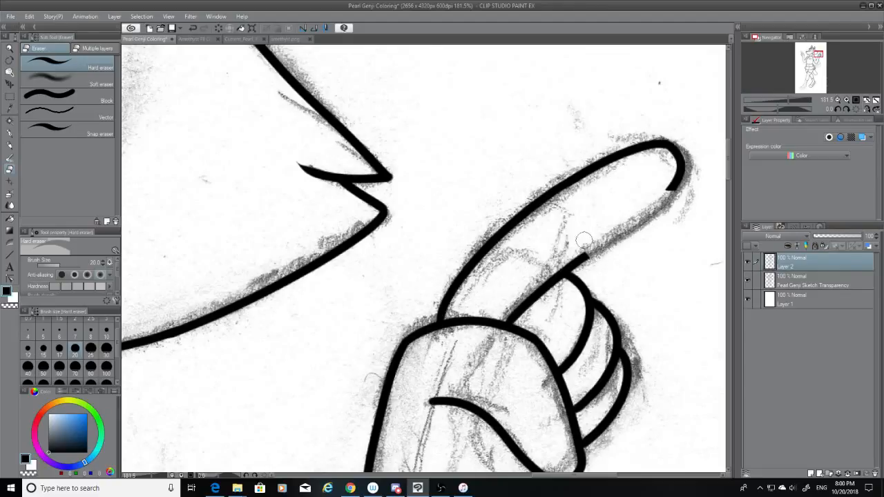
click(11, 136)
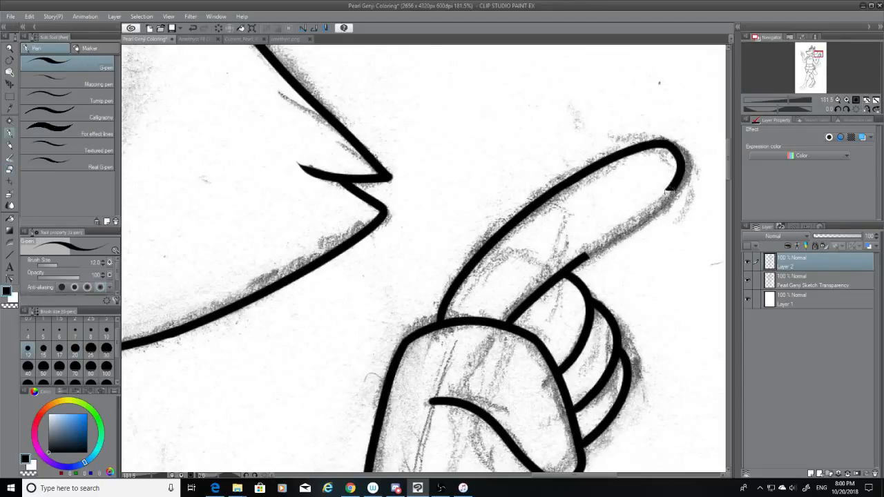
drag(673, 184, 572, 262)
key(ctrl+z)
drag(675, 183, 561, 271)
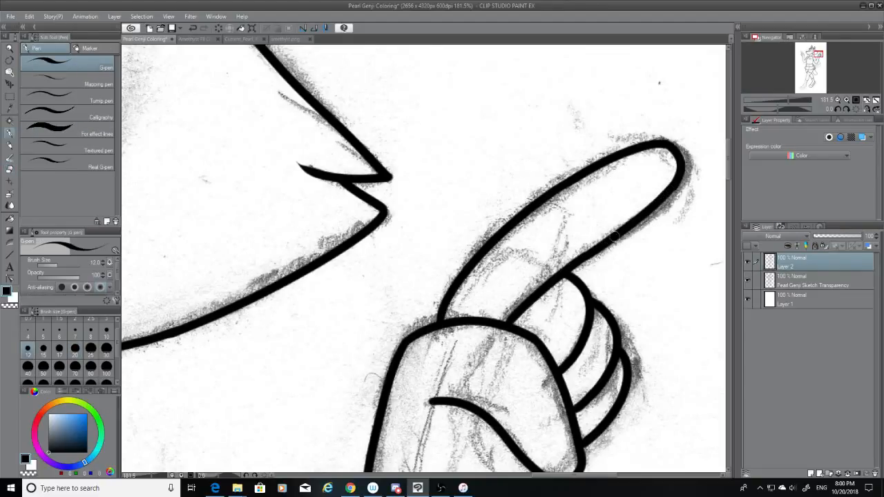
Hide the sketch layer, erase the stray mark inside the palm's base, and show the sketch again.
click(10, 169)
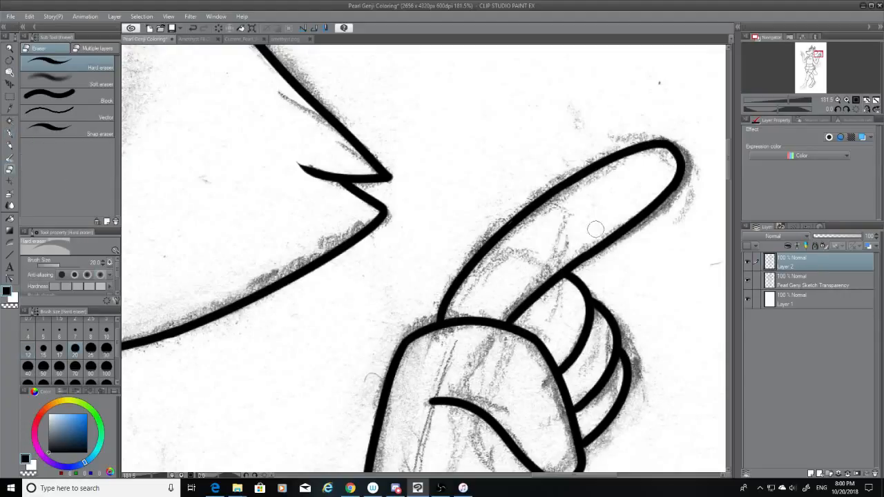
click(747, 279)
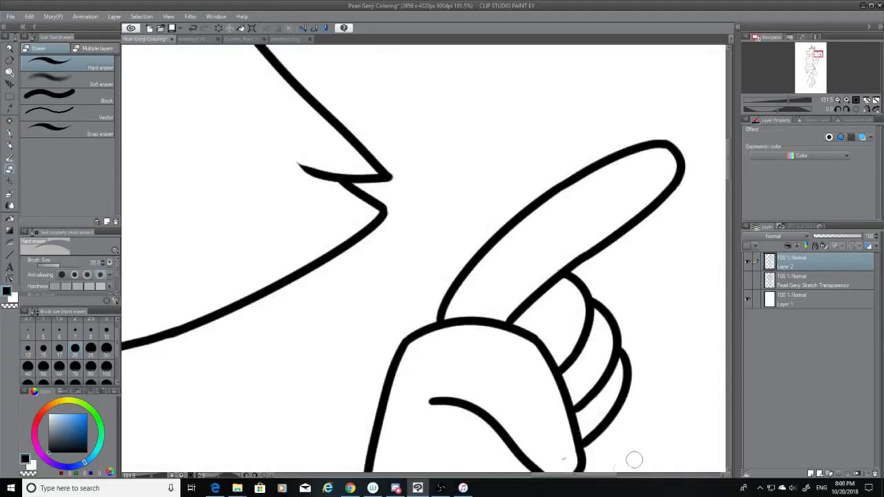
click(563, 458)
scroll(730, 164, down, 3)
click(747, 278)
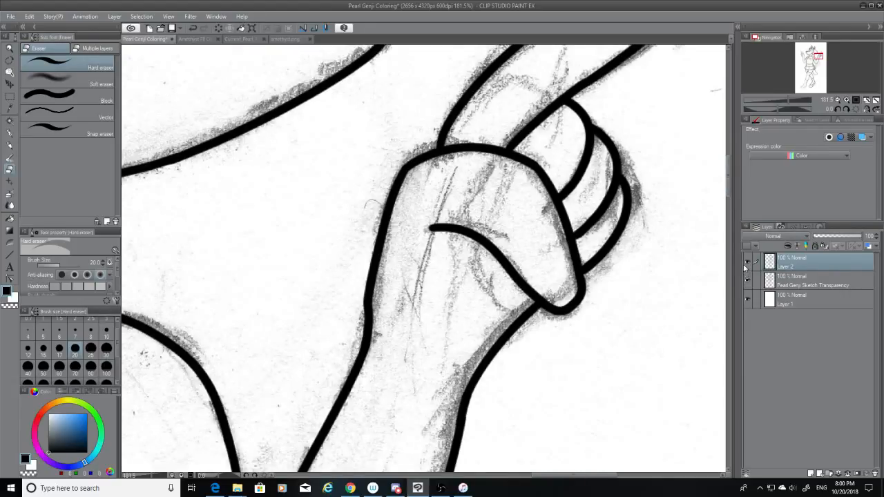
Ink the outer curve of the other arm's elbow with the G-pen, from the forearm down to its lowest point.
drag(558, 477, 436, 479)
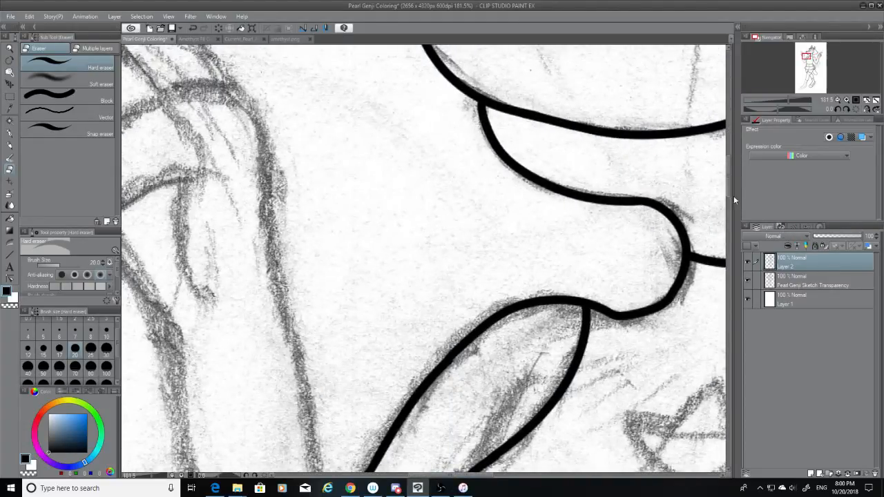
drag(733, 196, 730, 219)
click(9, 132)
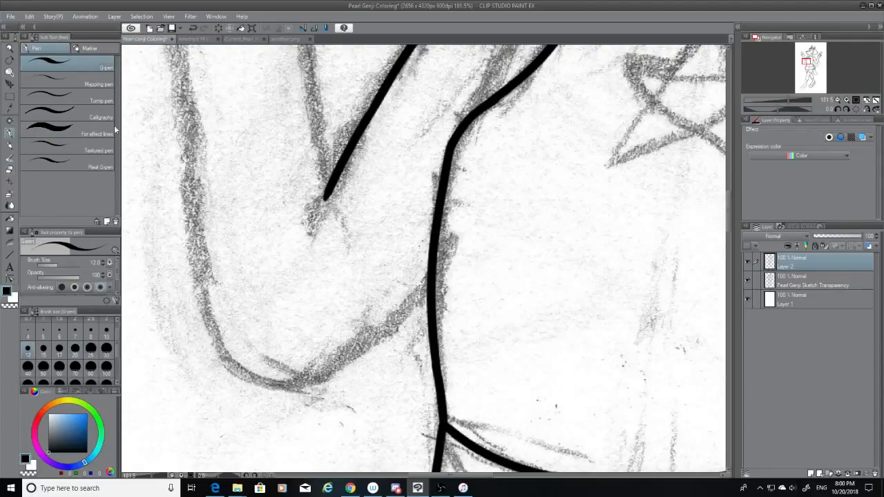
drag(192, 119, 276, 377)
key(ctrl+z)
drag(185, 119, 269, 380)
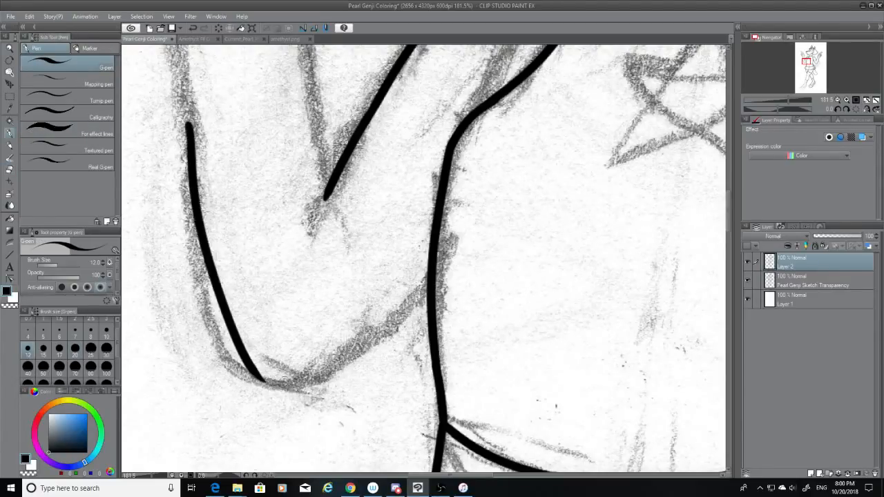
key(ctrl+z)
mouse_move(186, 149)
mouse_down()
mouse_move(247, 356)
mouse_move(268, 367)
mouse_up()
key(ctrl+z)
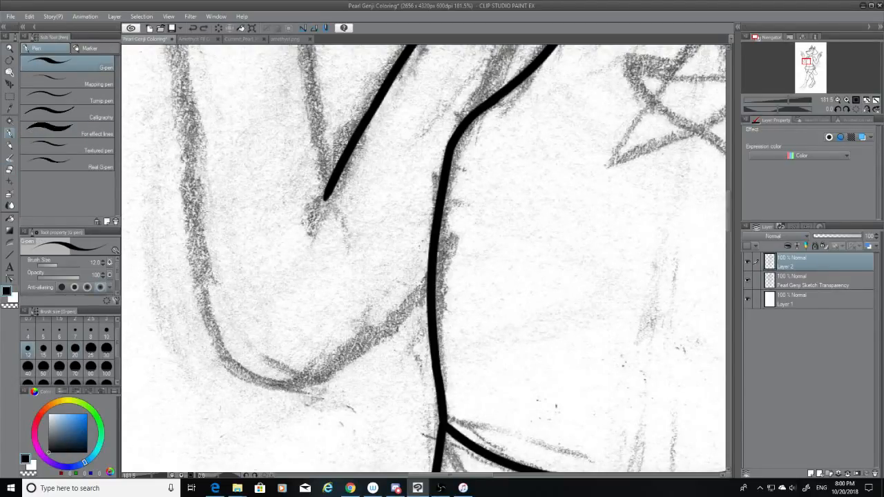
drag(190, 202, 279, 380)
Ink the underside of the other arm as a curve from the torso line to the elbow's lowest point.
drag(428, 282, 284, 381)
key(ctrl+z)
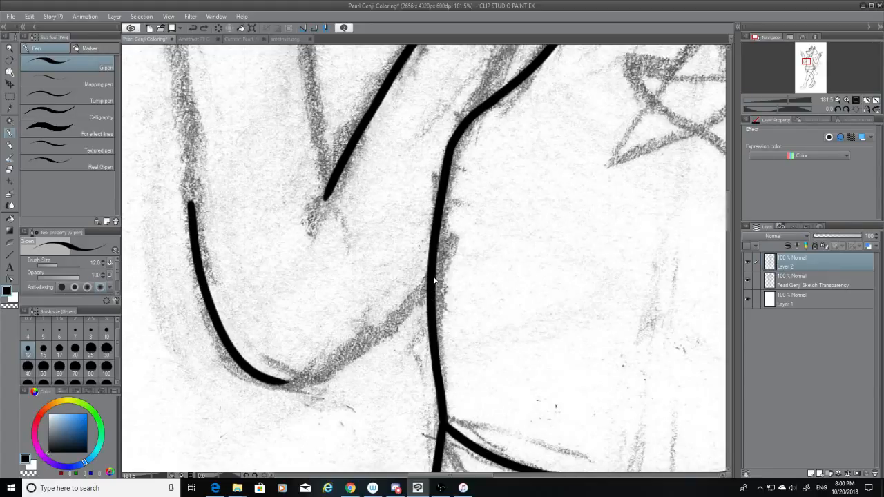
mouse_move(430, 282)
mouse_down()
mouse_move(371, 336)
mouse_move(286, 379)
mouse_move(422, 295)
mouse_move(303, 374)
mouse_move(403, 324)
mouse_move(311, 377)
mouse_up()
key(ctrl+z)
key(ctrl+z)
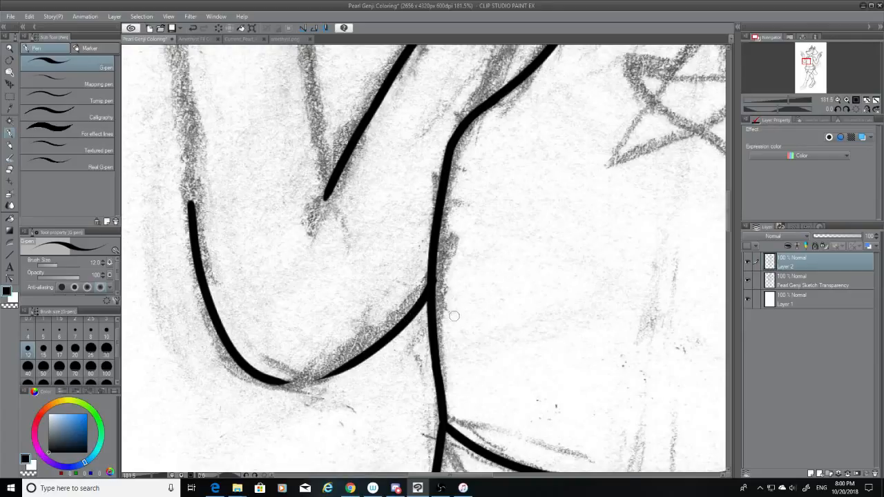
key(ctrl+z)
mouse_move(430, 279)
mouse_down()
mouse_move(404, 319)
mouse_move(287, 379)
mouse_up()
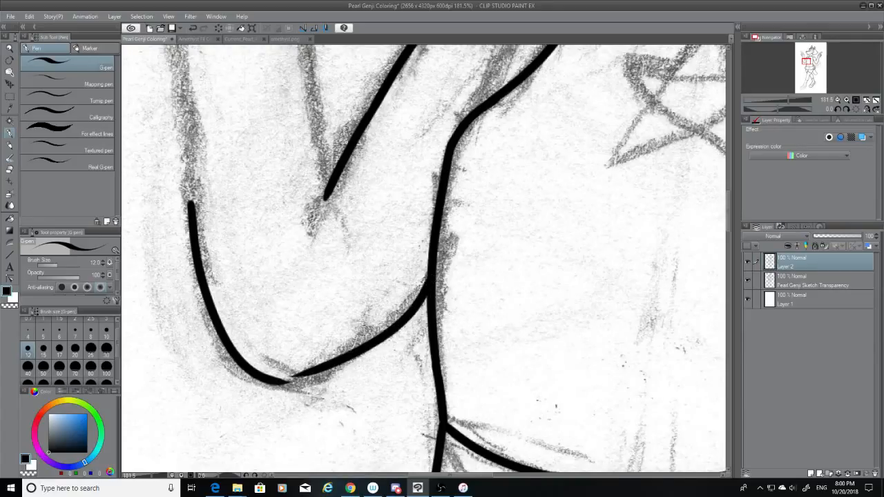
Redraw the underside of the other arm as a curve from the torso line towards the elbow's lowest point.
key(ctrl+z)
mouse_move(428, 278)
mouse_down()
mouse_move(375, 348)
mouse_move(283, 387)
mouse_up()
key(ctrl+z)
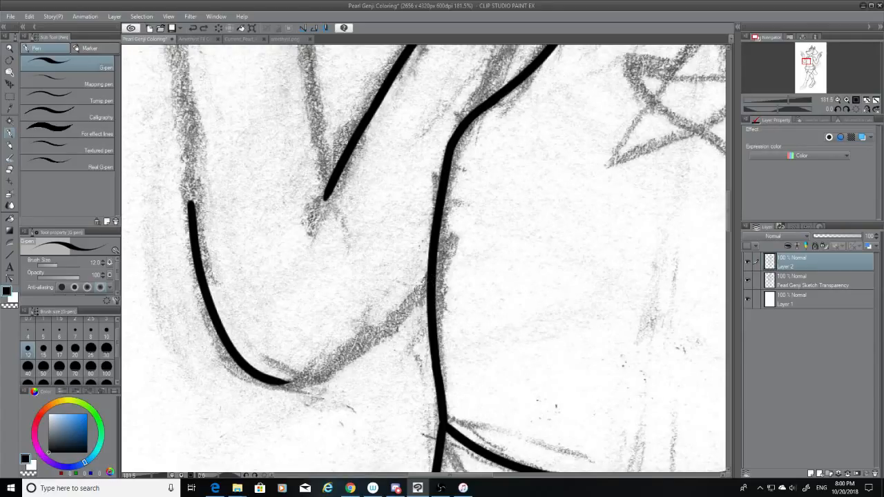
drag(429, 279, 282, 386)
key(ctrl+z)
mouse_move(429, 277)
mouse_down()
mouse_move(378, 348)
mouse_move(290, 381)
mouse_move(342, 372)
mouse_up()
key(ctrl+z)
key(ctrl+z)
Join the elbow's outer curve to the arm's underside with a short smooth stroke at the lowest point.
drag(278, 382, 330, 375)
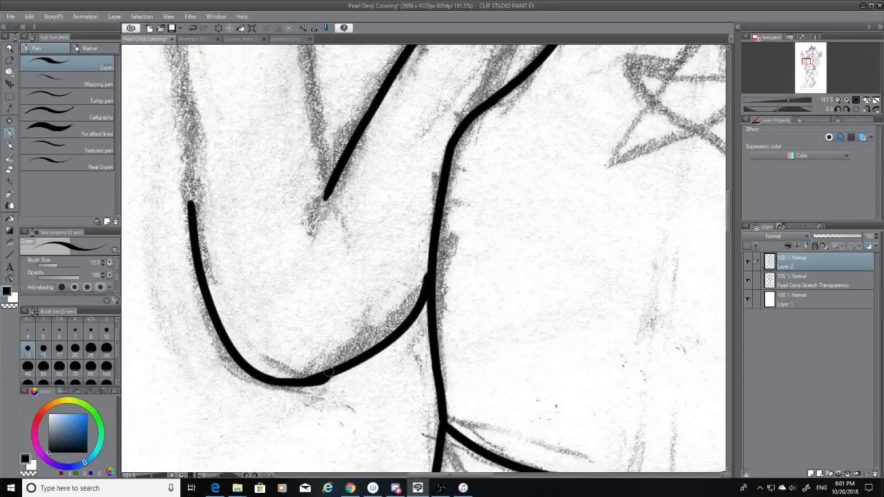
key(ctrl+z)
drag(277, 383, 333, 375)
key(ctrl+z)
mouse_move(274, 383)
mouse_down()
mouse_move(315, 382)
mouse_move(329, 371)
mouse_up()
key(ctrl+z)
key(ctrl+z)
Ink the outer edge of the other forearm from the wrist down to the start of the elbow curve.
drag(729, 211, 734, 198)
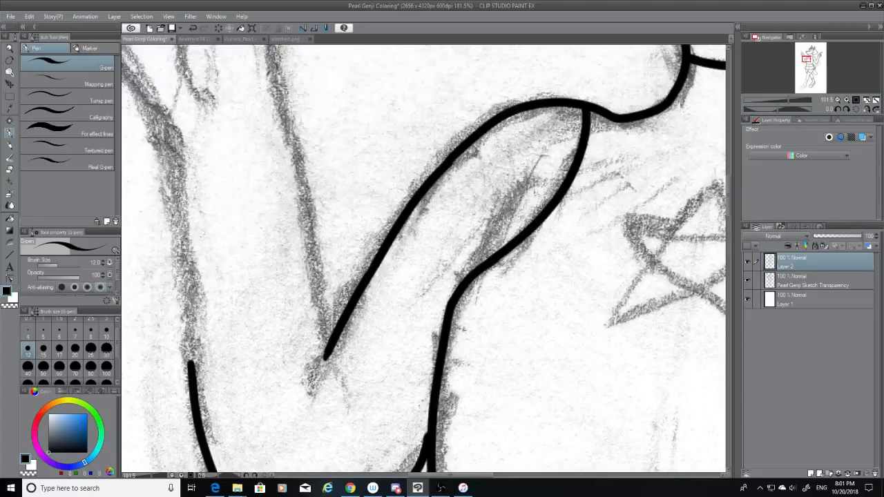
drag(487, 476, 457, 480)
drag(380, 126, 402, 365)
key(ctrl+z)
mouse_move(366, 118)
mouse_down()
mouse_move(381, 154)
mouse_move(403, 357)
mouse_up()
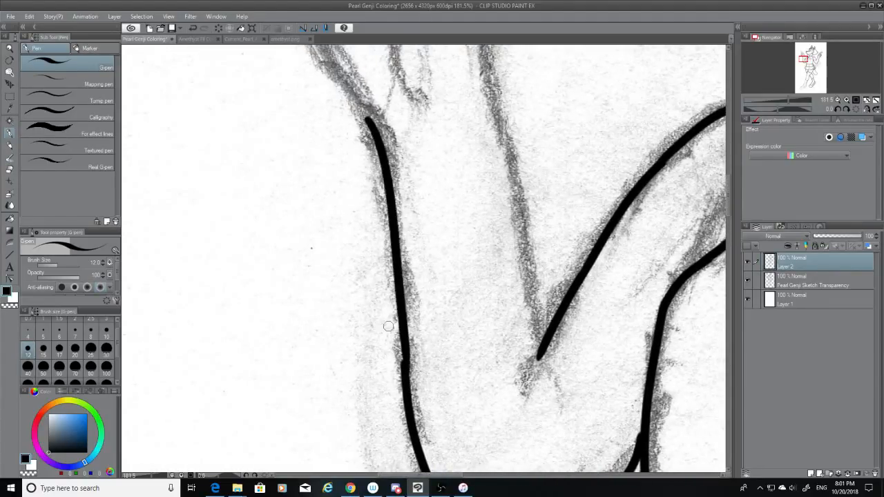
key(ctrl+z)
drag(368, 127, 399, 381)
key(ctrl+z)
mouse_move(367, 125)
mouse_down()
mouse_move(388, 162)
mouse_move(398, 379)
mouse_up()
key(ctrl+z)
drag(381, 122, 413, 365)
key(ctrl+z)
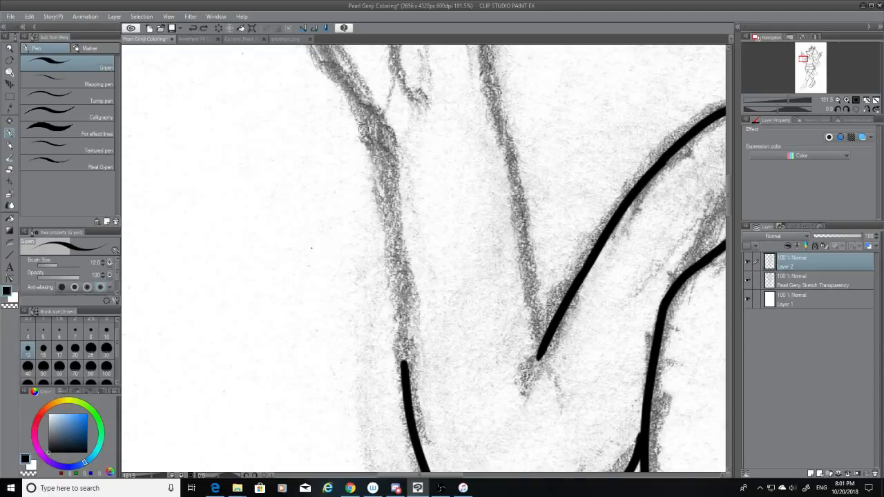
drag(368, 130, 407, 365)
key(ctrl+z)
drag(374, 138, 410, 386)
key(ctrl+z)
Bridge the small gap between the outer forearm line and the elbow curve with a short stroke.
drag(403, 331, 406, 366)
key(ctrl+z)
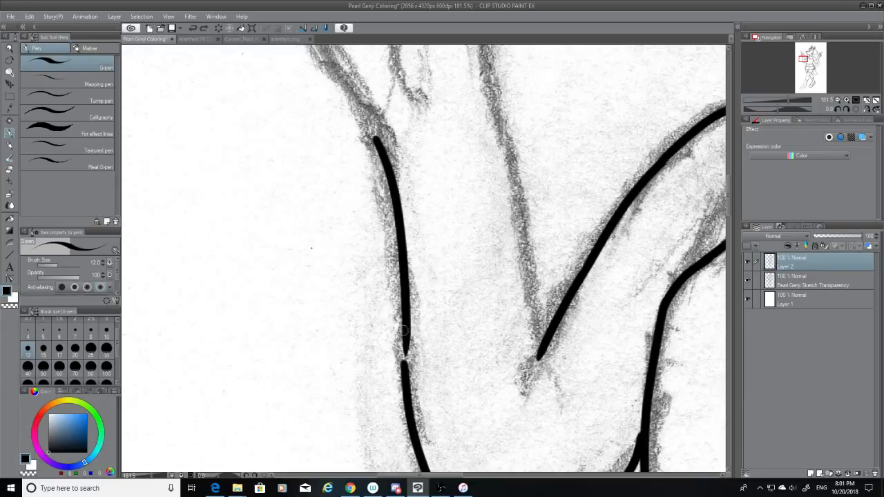
drag(404, 330, 408, 380)
key(ctrl+z)
key(ctrl+z)
drag(405, 335, 407, 373)
key(ctrl+z)
drag(404, 333, 407, 373)
Ink the inner edge of the forearm down towards the elbow crease and erase its thin tapered end.
drag(730, 198, 729, 192)
drag(482, 141, 542, 442)
drag(728, 188, 730, 212)
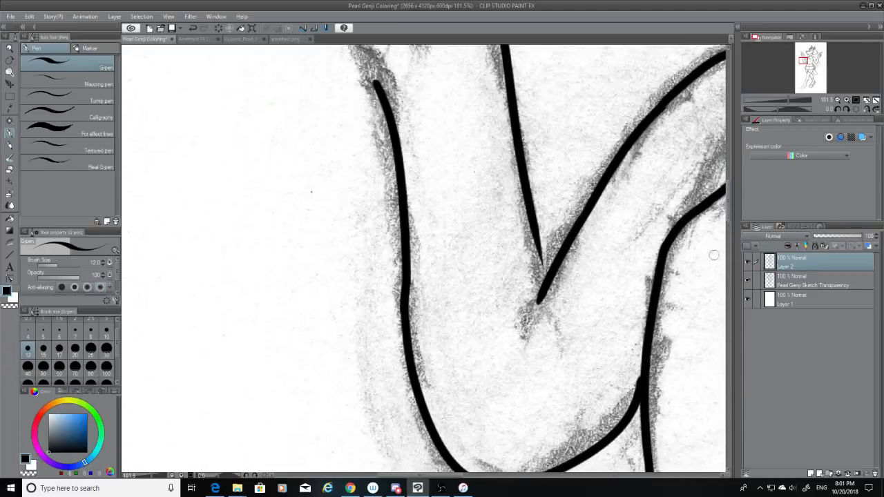
click(6, 170)
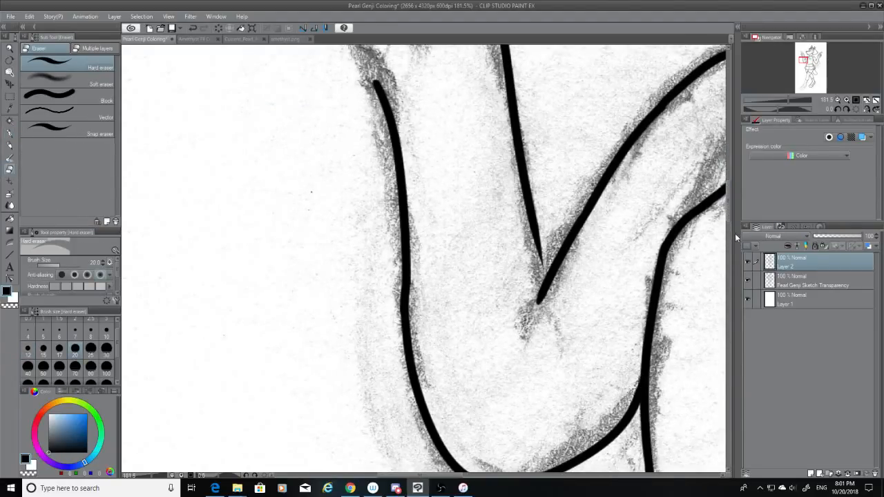
drag(541, 263, 549, 190)
click(9, 133)
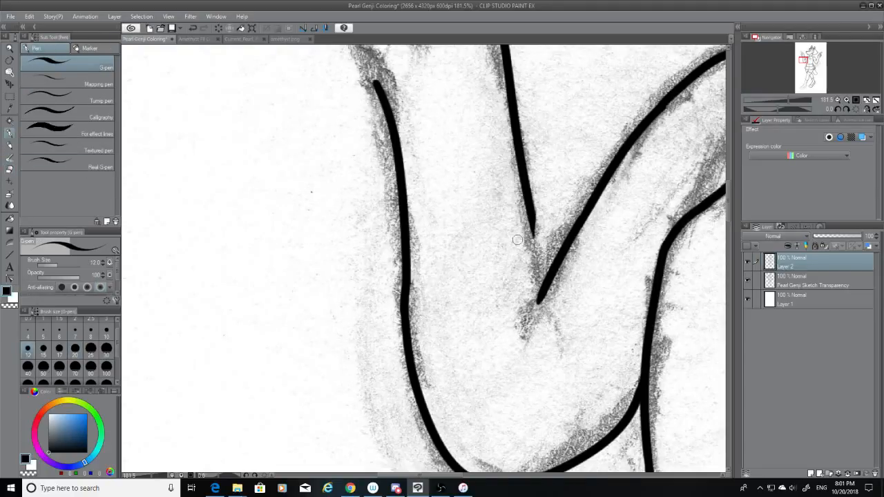
Extend the inner forearm line with a short stroke that meets the upper arm line at the elbow crease.
drag(530, 214, 537, 302)
key(ctrl+z)
drag(530, 215, 536, 302)
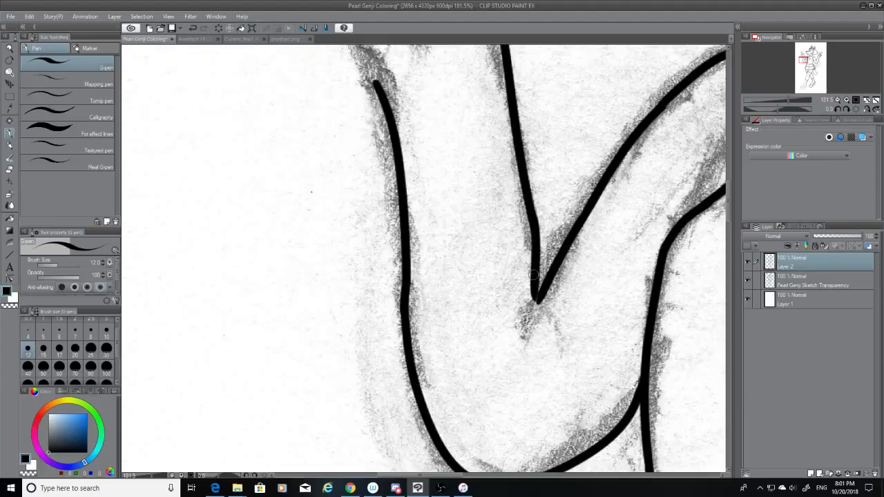
key(ctrl+z)
drag(529, 215, 540, 299)
key(ctrl+z)
key(ctrl+z)
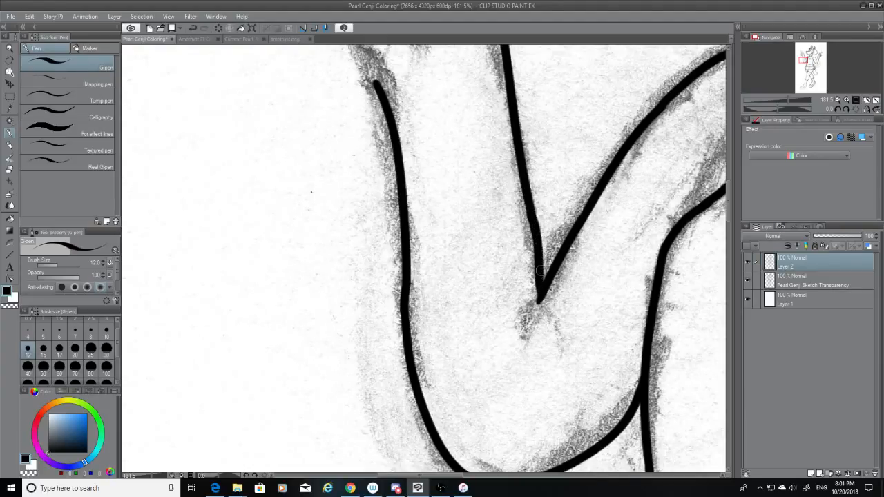
Ink the outer edge of the palm from below the folded thumb down towards the wrist.
drag(727, 205, 730, 182)
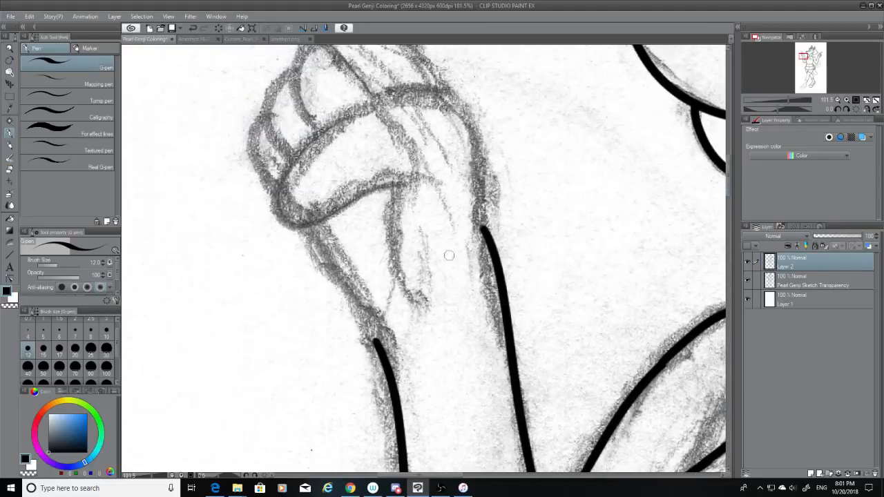
drag(320, 232, 382, 340)
key(ctrl+z)
drag(319, 233, 380, 338)
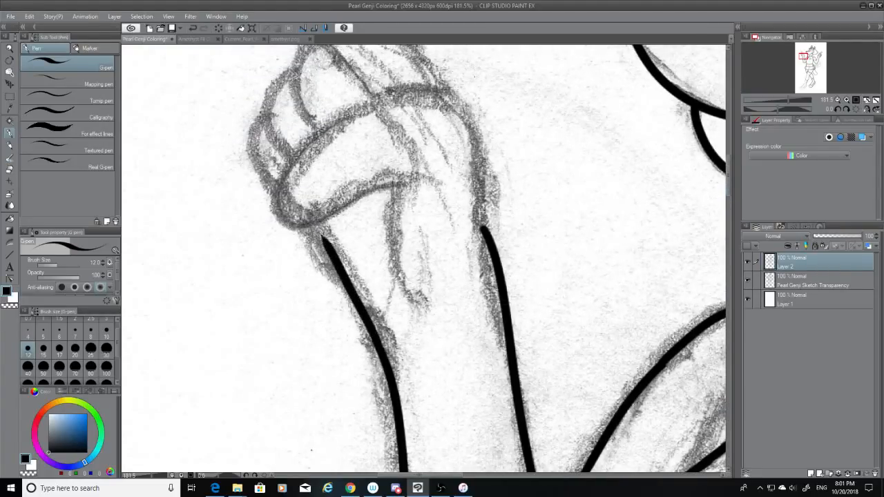
key(ctrl+z)
drag(305, 231, 379, 345)
key(ctrl+z)
drag(305, 231, 381, 334)
key(ctrl+z)
drag(310, 230, 379, 337)
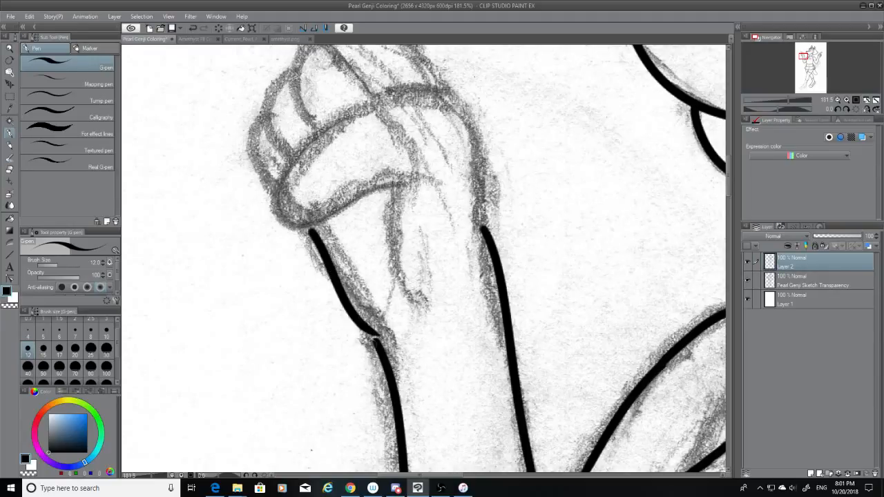
key(ctrl+z)
drag(302, 229, 371, 335)
key(ctrl+z)
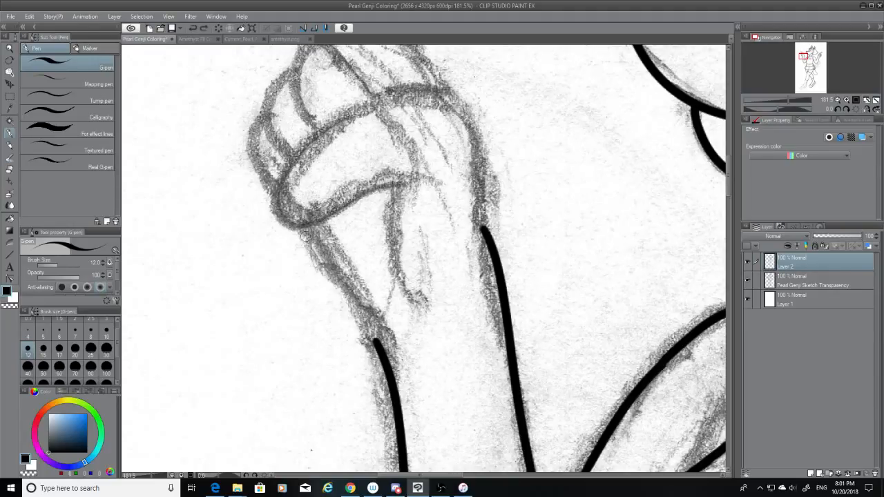
drag(301, 230, 365, 317)
key(ctrl+z)
drag(304, 233, 373, 314)
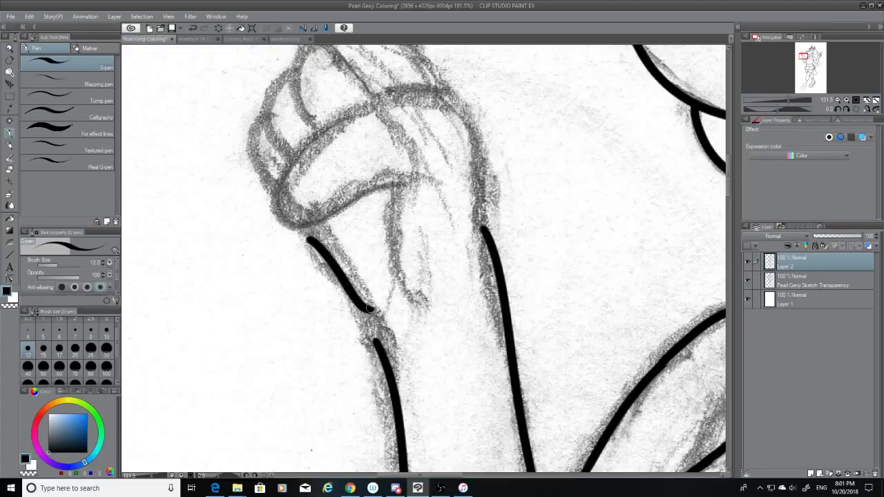
key(ctrl+z)
drag(304, 225, 360, 306)
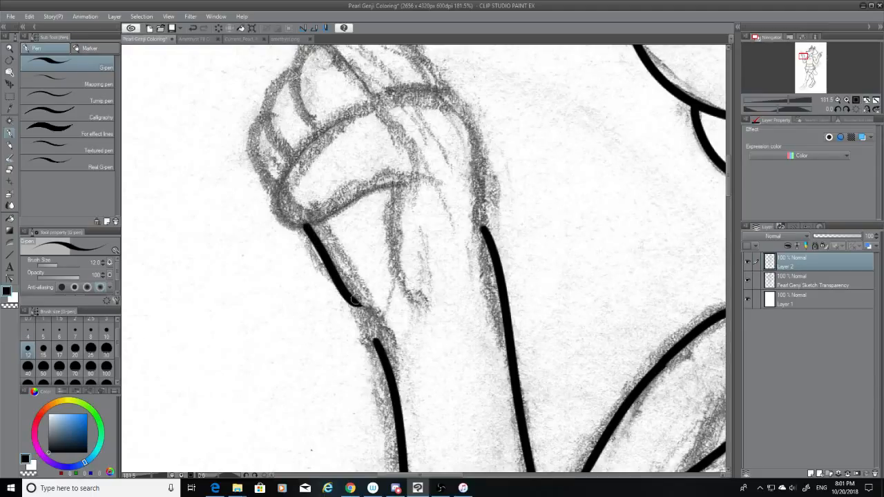
Erase the hooked end of the palm's outer edge and connect it to the forearm line at the wrist.
click(10, 170)
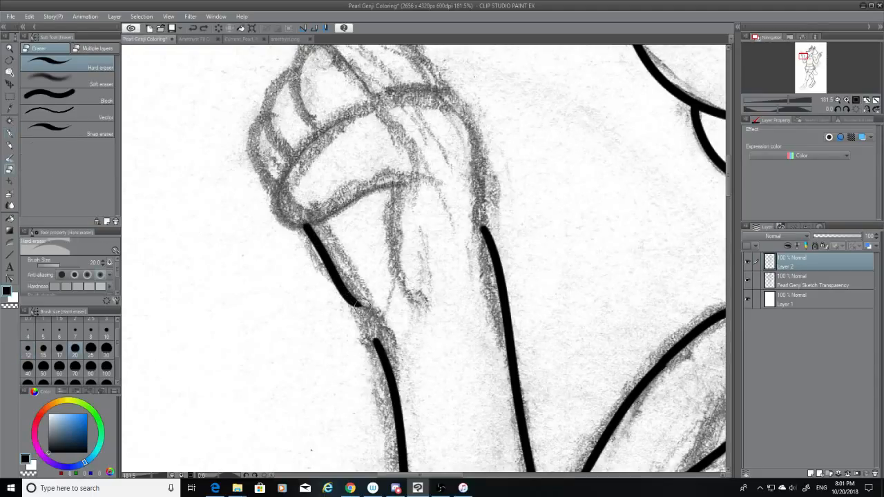
click(10, 133)
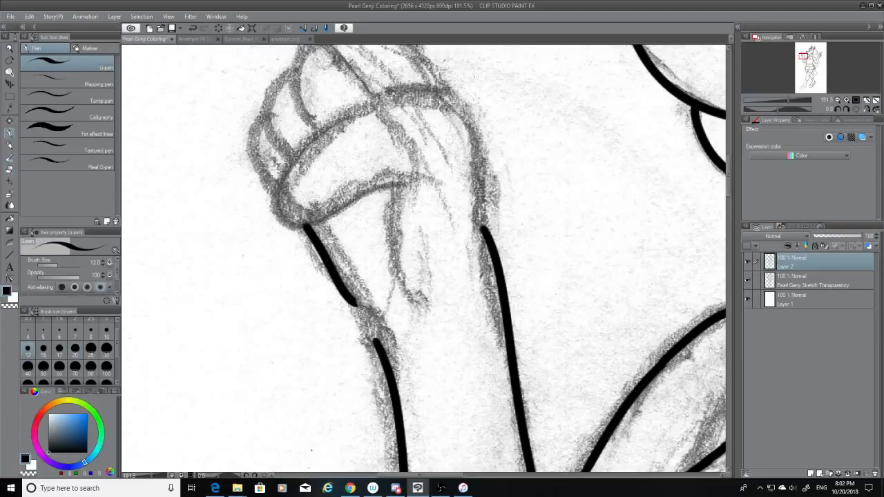
drag(356, 305, 389, 358)
key(ctrl+z)
drag(354, 304, 379, 346)
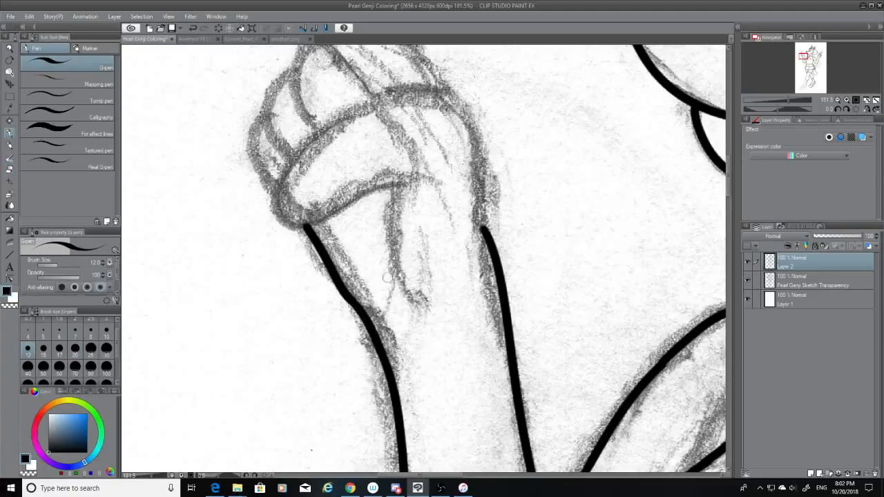
Ink the opposite edge of the hand as a curve from the base of the pointing finger to the inner forearm line.
scroll(668, 190, up, 3)
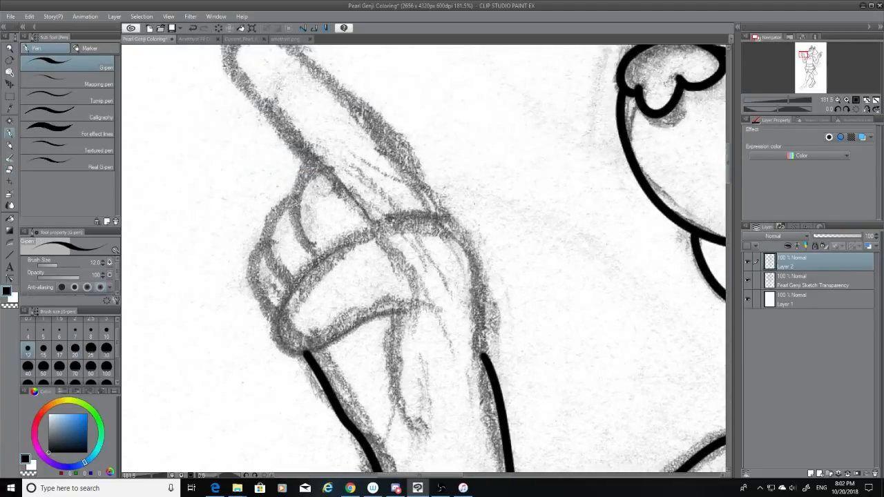
mouse_move(305, 281)
mouse_down()
mouse_move(420, 227)
mouse_move(454, 242)
mouse_up()
key(ctrl+z)
mouse_move(321, 259)
mouse_down()
mouse_move(453, 228)
mouse_move(467, 261)
mouse_up()
key(ctrl+z)
mouse_move(413, 212)
mouse_down()
mouse_move(458, 242)
mouse_move(488, 331)
mouse_move(428, 217)
mouse_move(490, 330)
mouse_up()
key(ctrl+z)
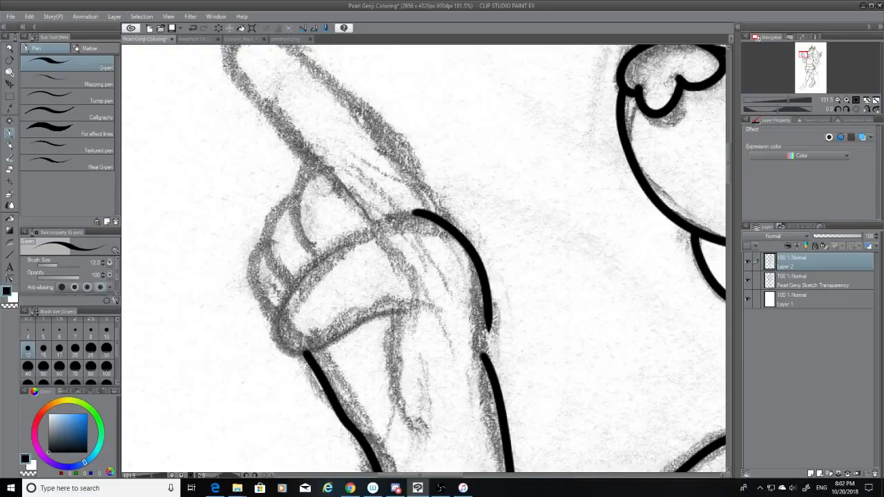
key(ctrl+z)
drag(423, 214, 489, 342)
key(ctrl+z)
mouse_move(422, 214)
mouse_down()
mouse_move(487, 358)
mouse_move(484, 332)
mouse_up()
key(ctrl+z)
key(ctrl+z)
key(ctrl+z)
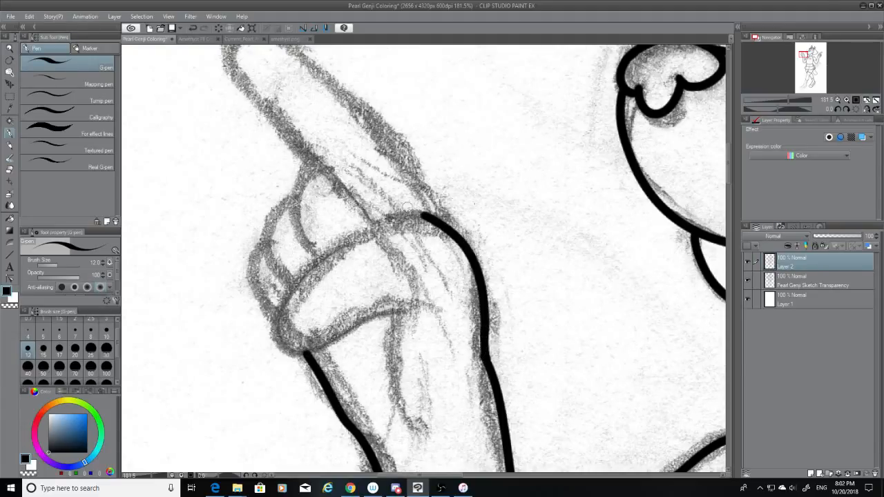
Ink the upper edge of the folded thumb from the pointing finger's base down towards the thumb tip.
mouse_move(437, 214)
mouse_down()
mouse_move(367, 226)
mouse_move(421, 217)
mouse_move(282, 304)
mouse_move(347, 335)
mouse_up()
key(ctrl+z)
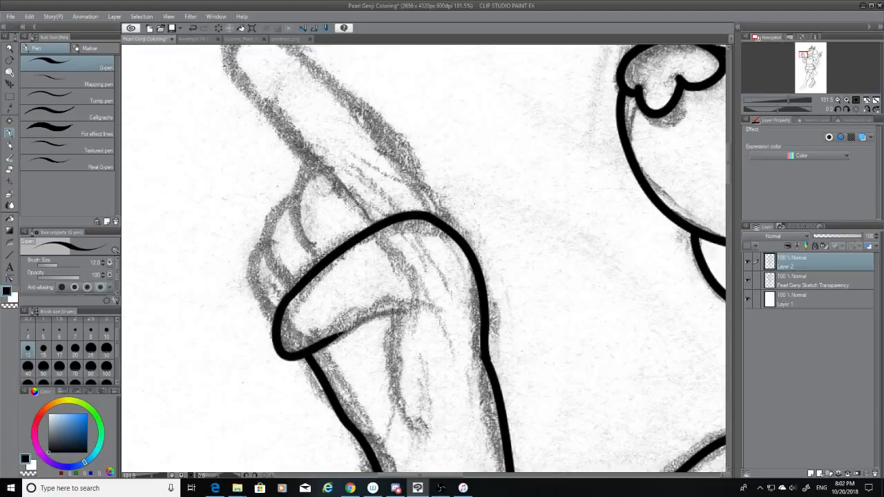
key(ctrl+z)
drag(291, 293, 371, 312)
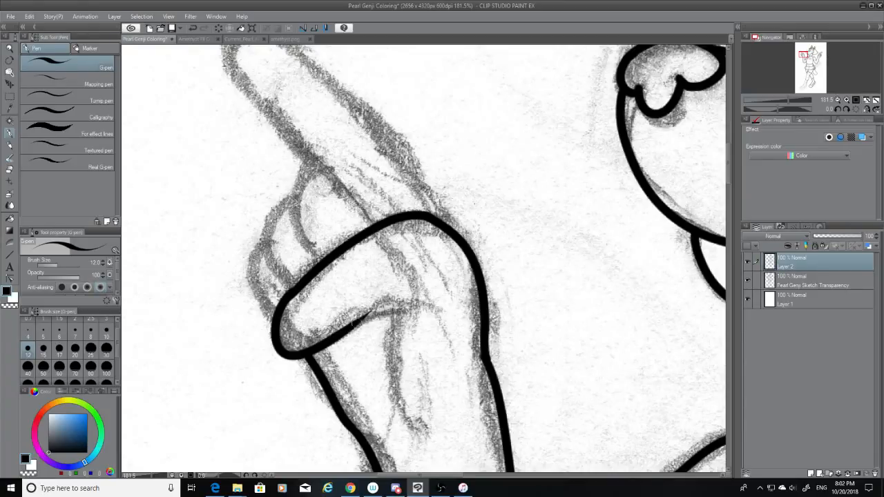
key(ctrl+z)
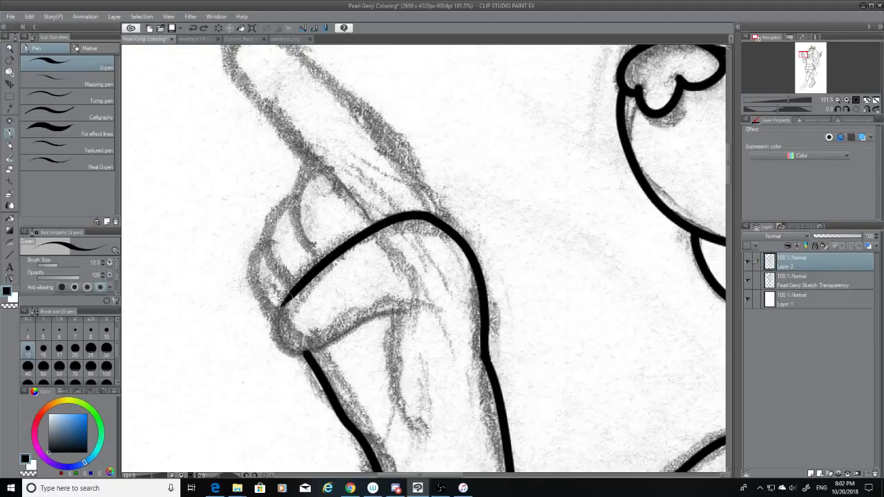
Ink the folded thumb's rounded tip and underside, extending the line as a crease into the palm.
mouse_move(287, 296)
mouse_down()
mouse_move(323, 350)
mouse_move(387, 327)
mouse_up()
key(ctrl+z)
mouse_move(288, 295)
mouse_down()
mouse_move(287, 344)
mouse_move(412, 304)
mouse_up()
key(ctrl+z)
mouse_move(288, 296)
mouse_down()
mouse_move(405, 290)
mouse_move(386, 306)
mouse_move(371, 296)
mouse_move(431, 299)
mouse_up()
click(10, 170)
click(9, 134)
key(ctrl+z)
key(ctrl+z)
drag(378, 315, 437, 303)
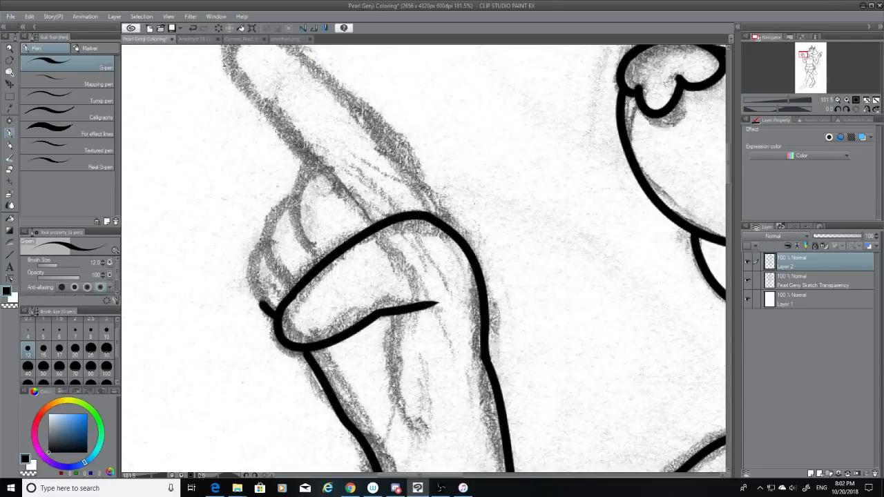
Hide the sketch layer, fill the gap between the thumb and the palm's outer edge, and show the sketch again.
click(9, 172)
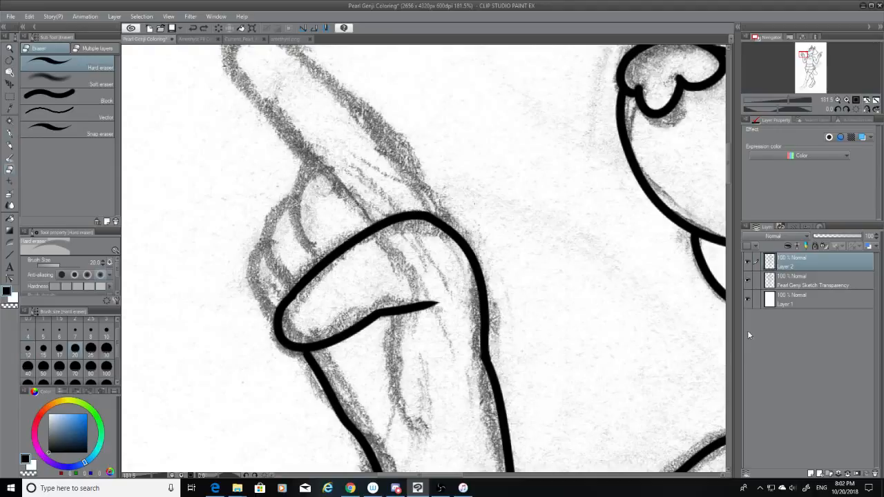
click(747, 281)
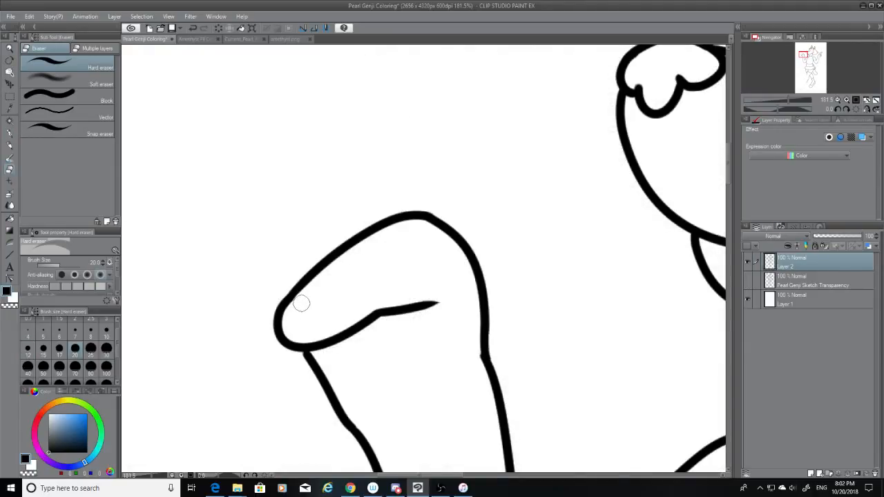
click(10, 133)
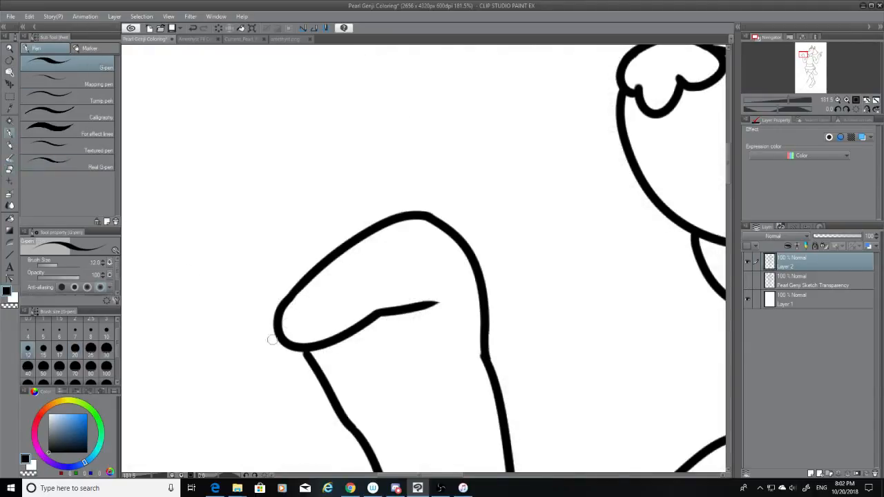
key(ctrl+z)
drag(302, 347, 304, 349)
click(747, 280)
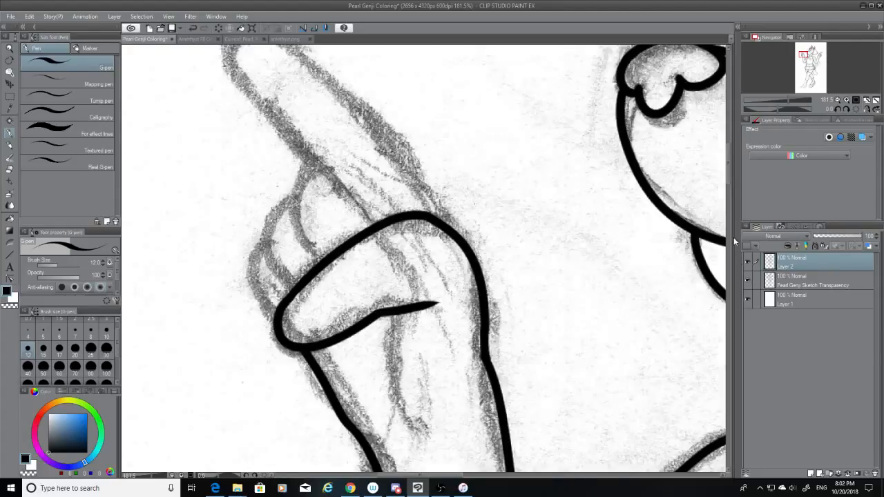
Ink the outermost curled finger as a short curve ending at the thumb's tip.
drag(728, 168, 727, 158)
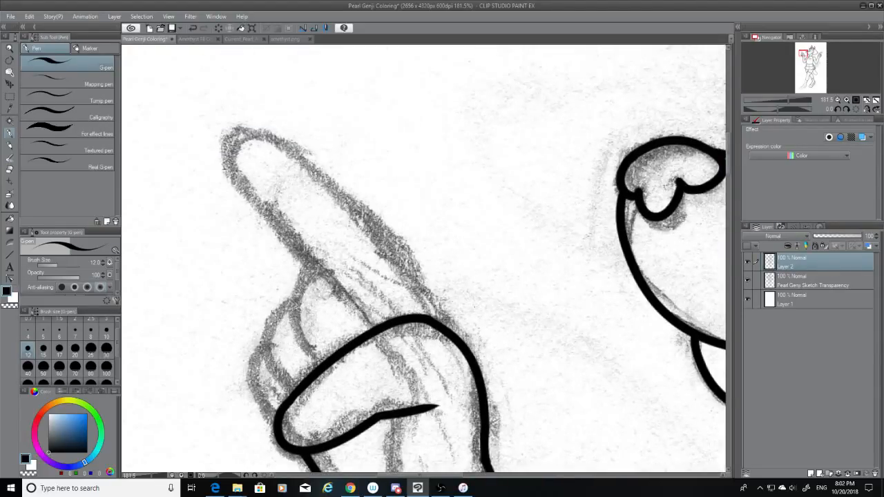
drag(730, 161, 730, 169)
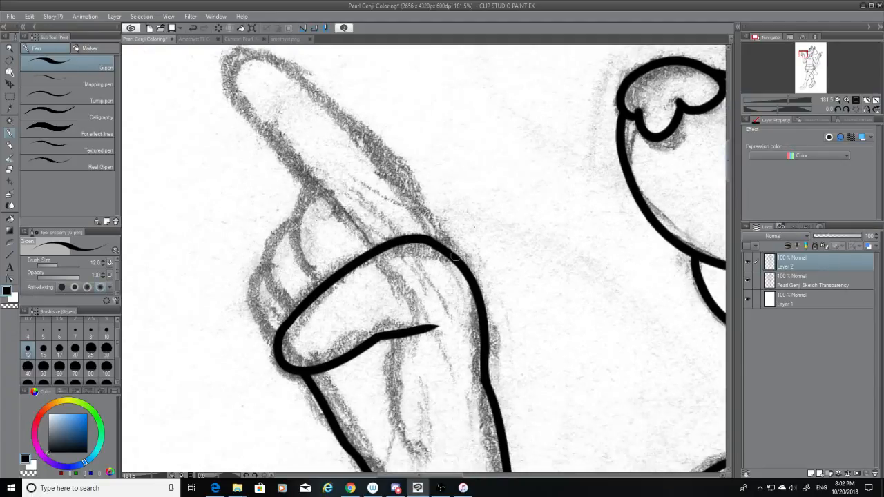
mouse_move(260, 270)
mouse_down()
mouse_move(256, 283)
mouse_move(278, 329)
mouse_move(258, 306)
mouse_move(277, 333)
mouse_up()
key(ctrl+z)
key(ctrl+z)
drag(260, 267, 274, 332)
key(ctrl+z)
key(ctrl+z)
mouse_move(260, 272)
mouse_down()
mouse_move(257, 289)
mouse_move(280, 330)
mouse_up()
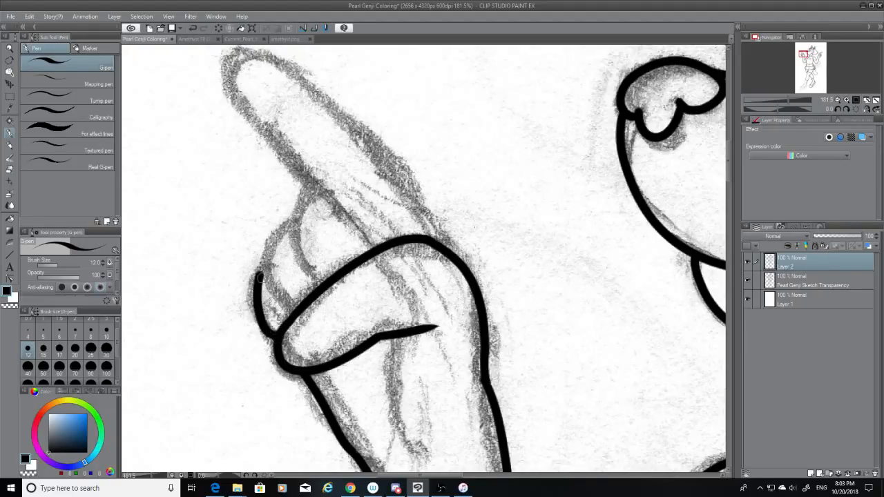
Ink the next curled finger with an inner curve down to the thumb and an arc over its top.
drag(270, 241, 291, 315)
mouse_move(265, 266)
mouse_down()
mouse_move(260, 282)
mouse_move(299, 218)
mouse_up()
key(ctrl+z)
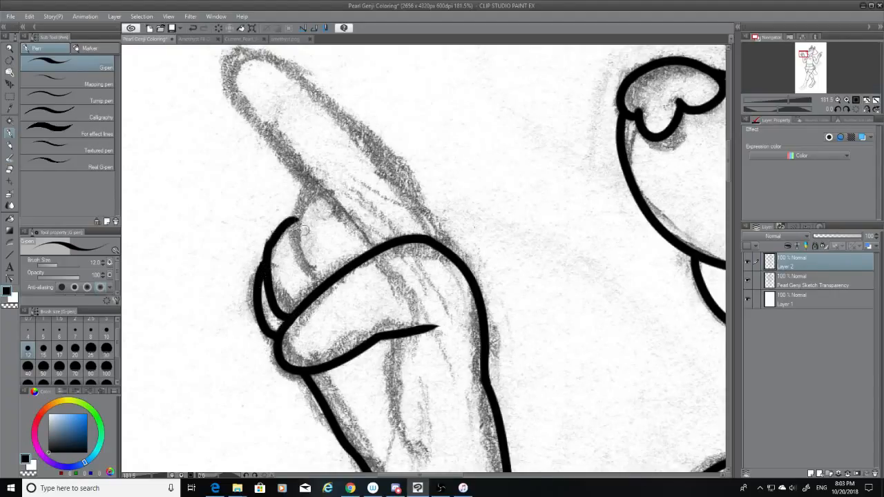
Ink the third curled finger's inner edge as a curve running down from the pointing finger to the thumb.
key(ctrl+z)
mouse_move(266, 246)
mouse_down()
mouse_move(292, 220)
mouse_move(302, 271)
mouse_move(322, 282)
mouse_up()
drag(298, 219, 275, 230)
key(ctrl+z)
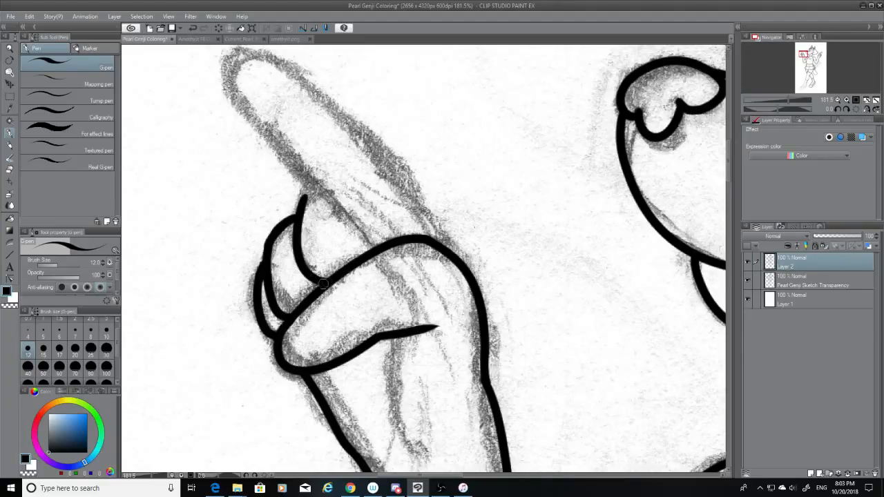
key(ctrl+z)
drag(317, 279, 330, 283)
Ink the pointing finger's outer edge as one long line from the fingertip down to the thumb's knuckle.
scroll(717, 162, up, 3)
mouse_move(252, 150)
mouse_down()
mouse_move(323, 202)
mouse_move(453, 322)
mouse_move(276, 160)
mouse_move(442, 341)
mouse_up()
key(ctrl+z)
key(ctrl+z)
key(ctrl+z)
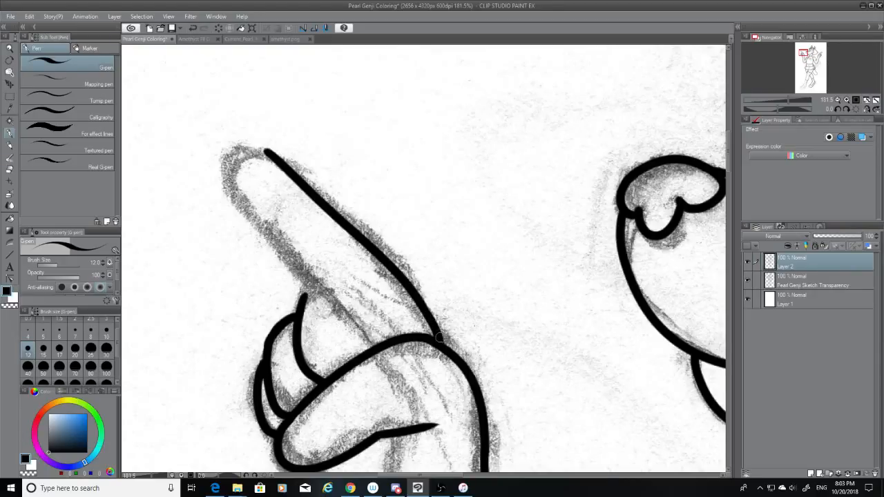
Ink the pointing finger's rounded tip as an arc curling from the outer edge's end around to the opposite side.
click(9, 168)
mouse_move(262, 153)
mouse_down()
mouse_move(313, 149)
mouse_move(210, 189)
mouse_up()
click(10, 133)
key(ctrl+z)
mouse_move(265, 150)
mouse_down()
mouse_move(225, 172)
mouse_move(272, 155)
mouse_move(235, 160)
mouse_move(270, 161)
mouse_move(254, 148)
mouse_move(273, 156)
mouse_move(245, 150)
mouse_move(274, 157)
mouse_up()
key(ctrl+z)
key(ctrl+z)
key(ctrl+z)
key(ctrl+z)
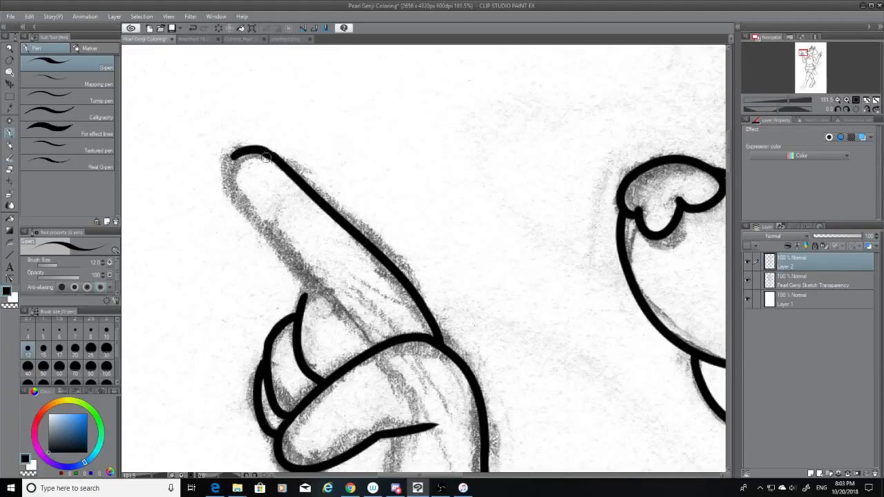
key(ctrl+z)
drag(265, 149, 210, 172)
key(ctrl+z)
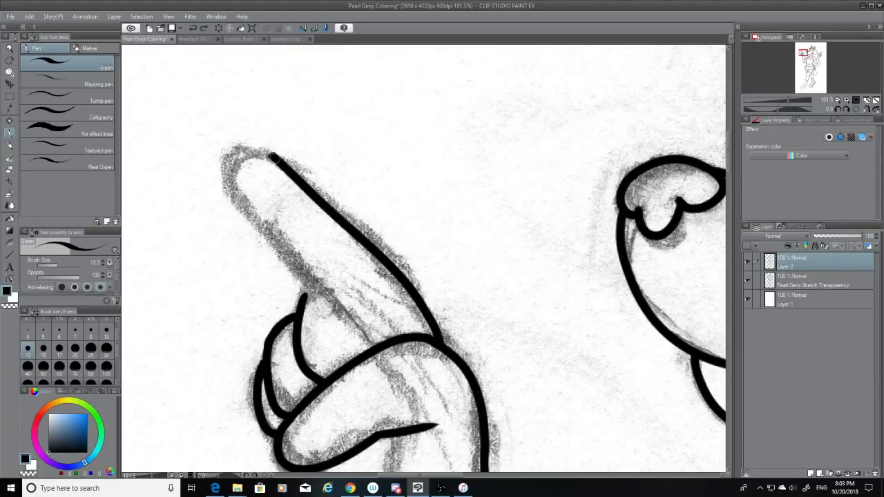
drag(265, 150, 224, 195)
key(ctrl+z)
mouse_move(269, 153)
mouse_down()
mouse_move(233, 165)
mouse_move(262, 160)
mouse_move(263, 151)
mouse_up()
key(ctrl+z)
key(ctrl+z)
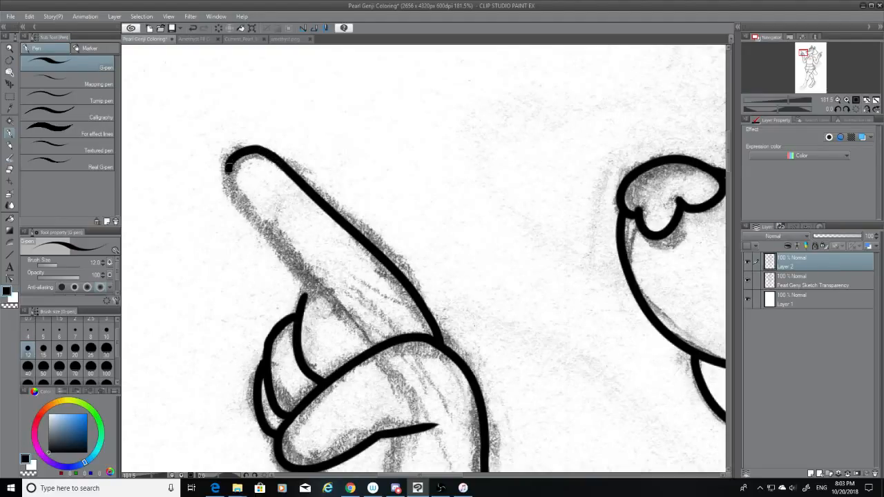
Ink the pointing finger's underside as a smooth line from the fingertip down past the third curled finger.
drag(229, 168, 314, 246)
key(ctrl+z)
drag(228, 169, 335, 284)
key(ctrl+z)
drag(229, 167, 322, 292)
mouse_move(229, 164)
mouse_down()
mouse_move(254, 239)
mouse_move(309, 283)
mouse_up()
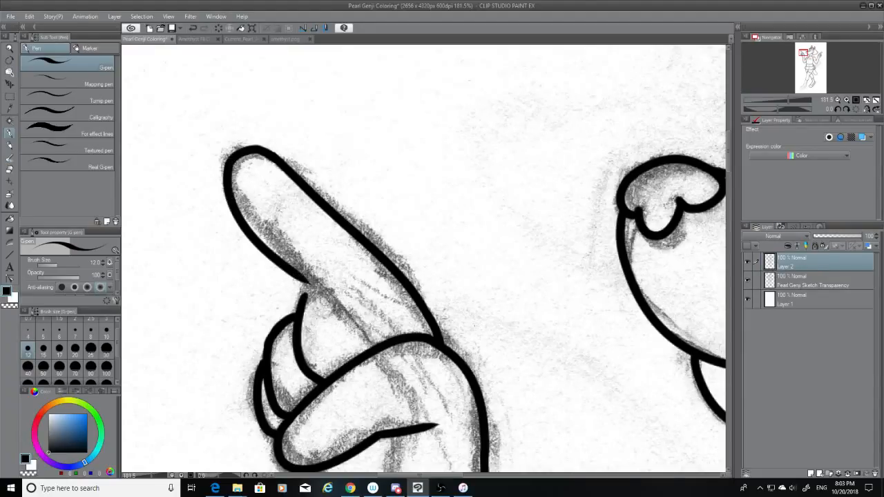
key(ctrl+z)
mouse_move(228, 168)
mouse_down()
mouse_move(263, 238)
mouse_move(301, 264)
mouse_up()
key(ctrl+z)
drag(229, 167, 337, 322)
key(ctrl+z)
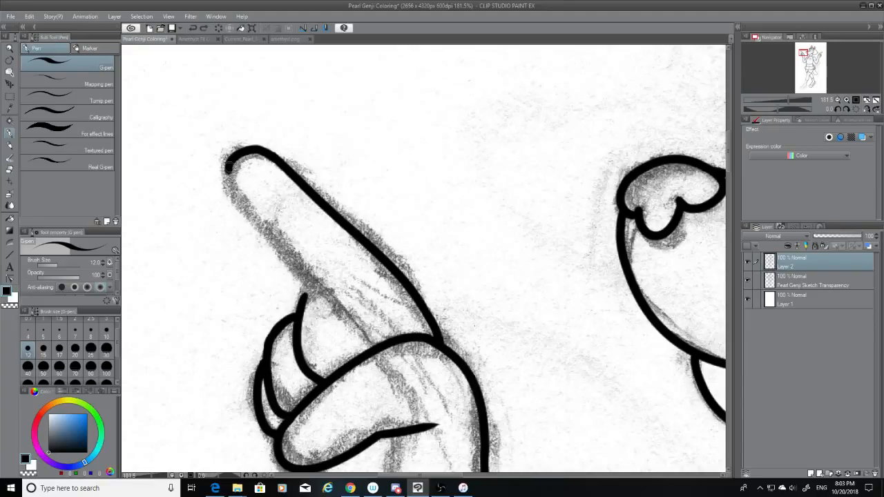
drag(229, 167, 349, 315)
key(ctrl+z)
mouse_move(229, 167)
mouse_down()
mouse_move(302, 280)
mouse_move(339, 313)
mouse_up()
key(ctrl+z)
mouse_move(229, 167)
mouse_down()
mouse_move(263, 245)
mouse_move(334, 321)
mouse_up()
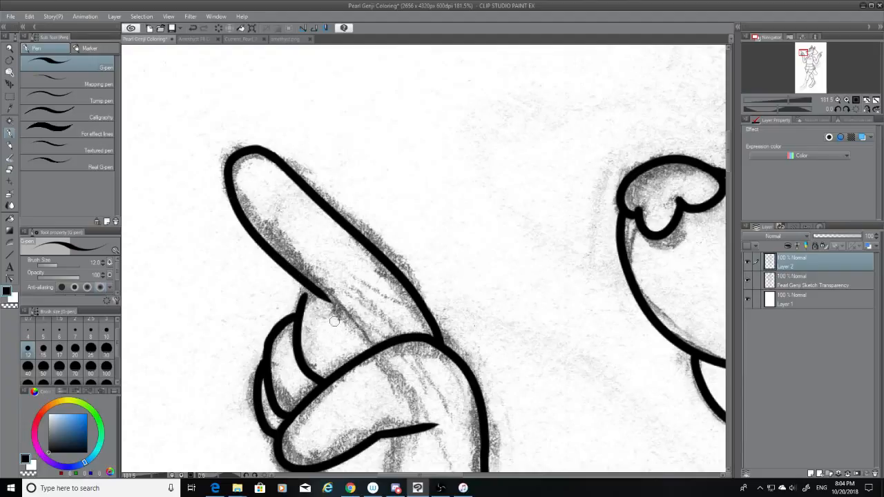
key(ctrl+z)
mouse_move(229, 167)
mouse_down()
mouse_move(255, 217)
mouse_move(349, 314)
mouse_up()
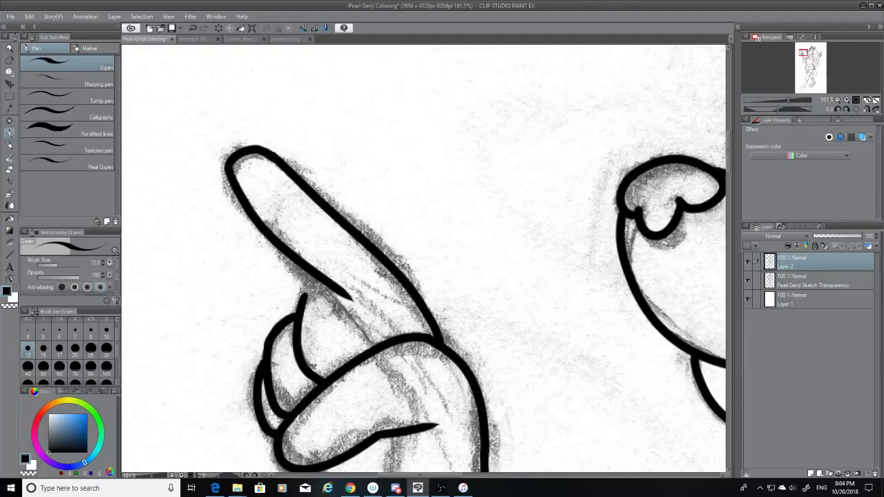
key(ctrl+z)
mouse_move(229, 167)
mouse_down()
mouse_move(326, 314)
mouse_move(237, 191)
mouse_move(356, 315)
mouse_up()
key(ctrl+z)
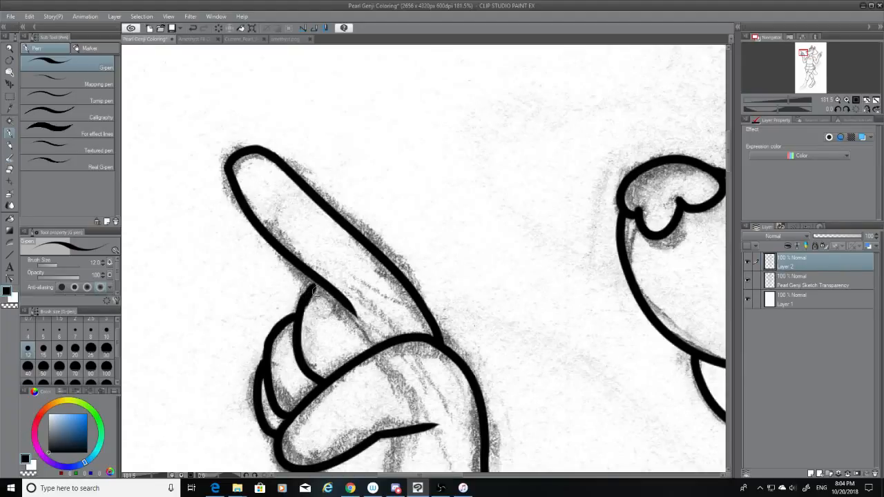
Join the third curled finger's top to the pointing finger and extend the pointing finger's underside down to the thumb.
key(ctrl+z)
drag(319, 284, 301, 308)
key(ctrl+z)
drag(350, 309, 371, 345)
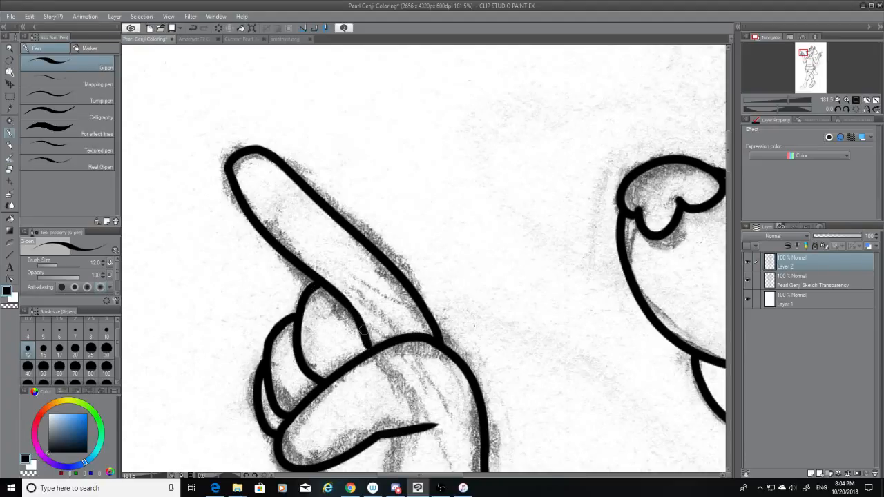
key(ctrl+z)
drag(349, 308, 368, 342)
drag(368, 338, 372, 347)
key(ctrl+z)
On the torso, ink a long curve from the U-shaped outline's right side down to the inner point of the zigzag notch.
drag(452, 475, 510, 476)
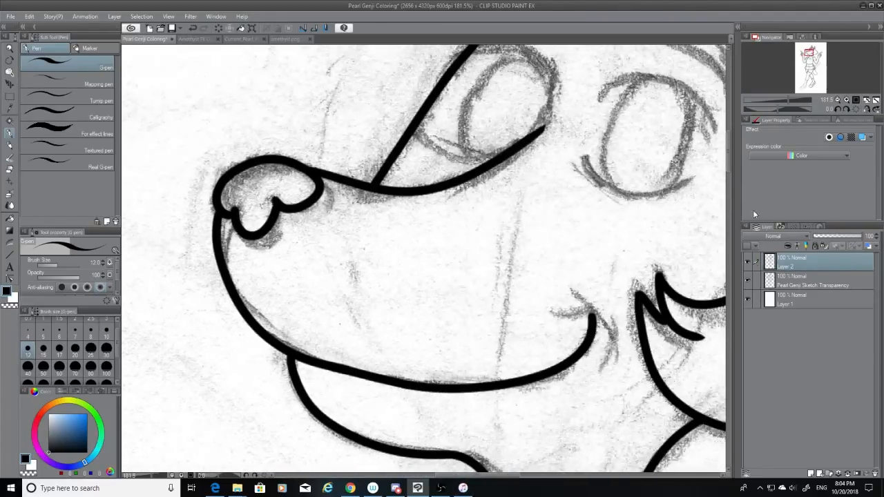
drag(728, 153, 773, 377)
drag(516, 476, 554, 481)
drag(728, 350, 734, 216)
drag(521, 477, 571, 476)
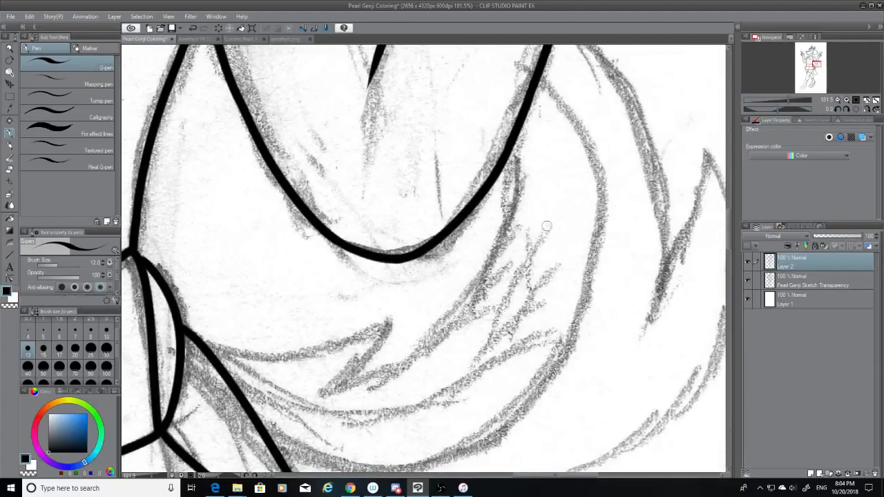
drag(510, 152, 395, 362)
key(ctrl+z)
mouse_move(509, 152)
mouse_down()
mouse_move(451, 291)
mouse_move(349, 356)
mouse_up()
key(ctrl+z)
mouse_move(509, 152)
mouse_down()
mouse_move(397, 351)
mouse_move(374, 358)
mouse_up()
key(ctrl+z)
mouse_move(509, 152)
mouse_down()
mouse_move(456, 317)
mouse_move(336, 375)
mouse_move(387, 380)
mouse_move(367, 388)
mouse_move(385, 373)
mouse_move(333, 388)
mouse_up()
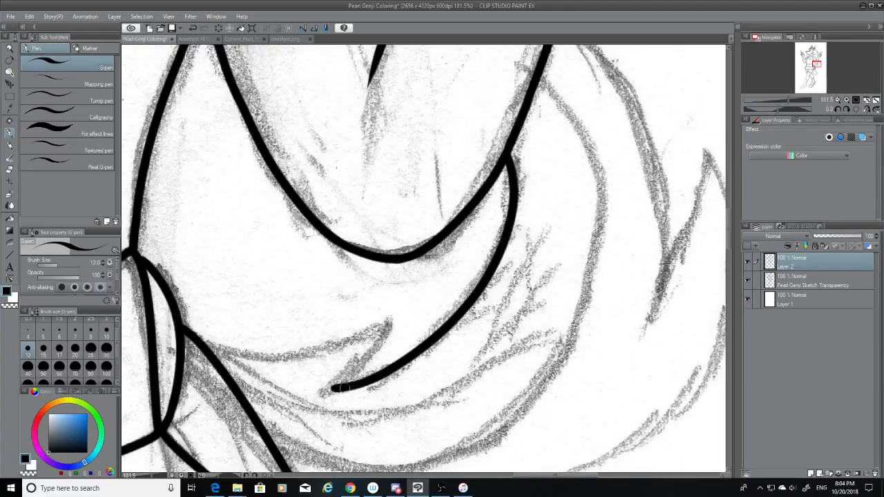
Ink the notch's short curved edge between its upper tip and its inner point.
drag(390, 322, 330, 391)
key(ctrl+z)
key(ctrl+z)
key(ctrl+z)
drag(386, 324, 331, 390)
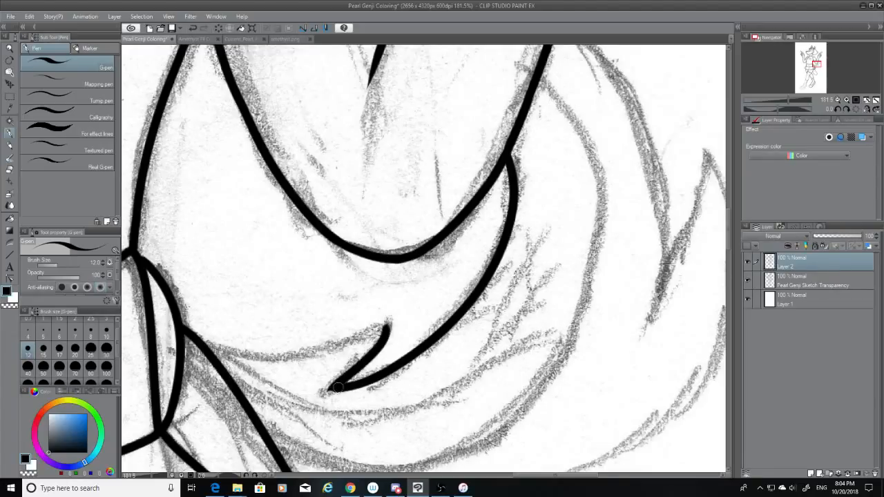
key(ctrl+z)
drag(388, 324, 332, 389)
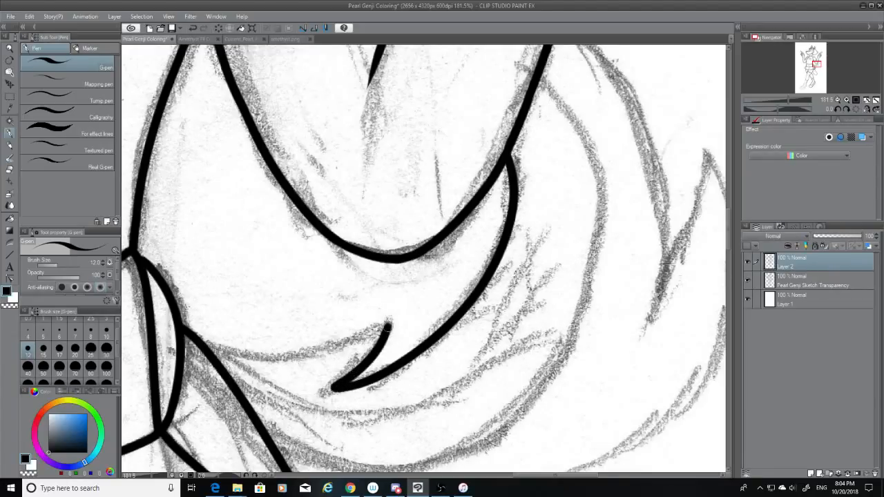
Ink the shape's upper edge from the notch's upper tip across to the diagonal body line.
mouse_move(388, 325)
mouse_down()
mouse_move(262, 351)
mouse_move(211, 336)
mouse_move(217, 342)
mouse_move(199, 343)
mouse_move(243, 351)
mouse_up()
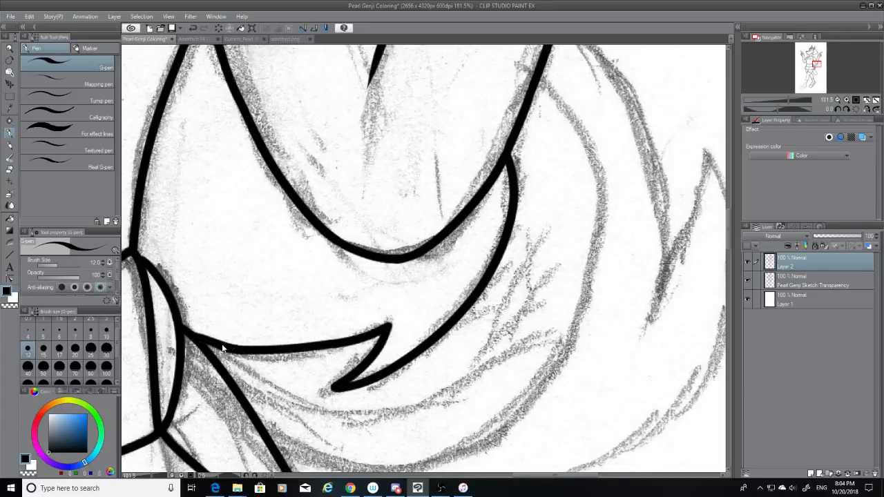
key(ctrl+z)
mouse_move(193, 335)
mouse_down()
mouse_move(249, 351)
mouse_move(240, 352)
mouse_up()
key(ctrl+z)
key(ctrl+z)
mouse_move(192, 335)
mouse_down()
mouse_move(247, 356)
mouse_move(197, 341)
mouse_move(242, 347)
mouse_up()
key(ctrl+z)
key(ctrl+z)
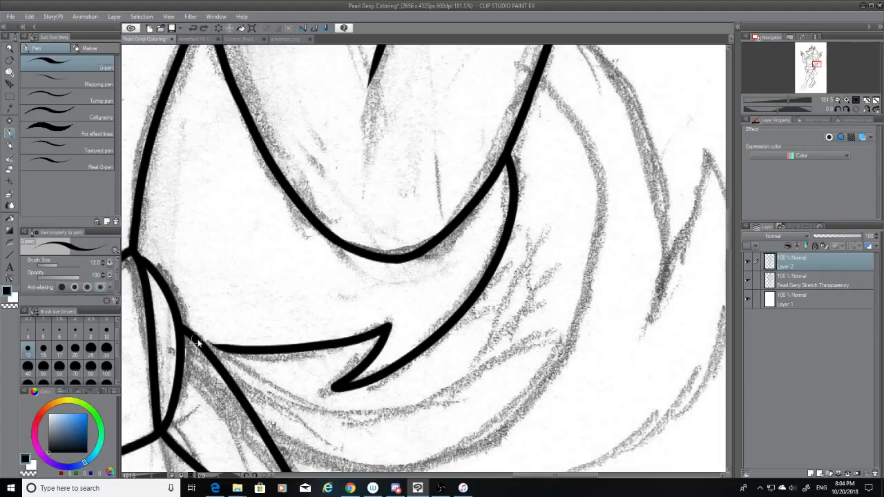
drag(191, 335, 246, 351)
key(ctrl+z)
drag(193, 335, 244, 346)
key(ctrl+z)
mouse_move(192, 335)
mouse_down()
mouse_move(240, 353)
mouse_move(195, 334)
mouse_up()
key(ctrl+z)
key(ctrl+z)
key(alt+Tab)
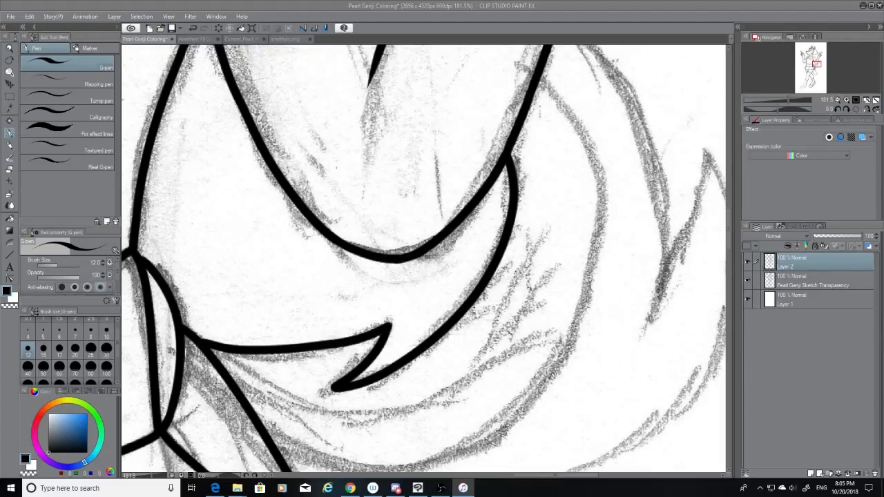
key(alt+Tab)
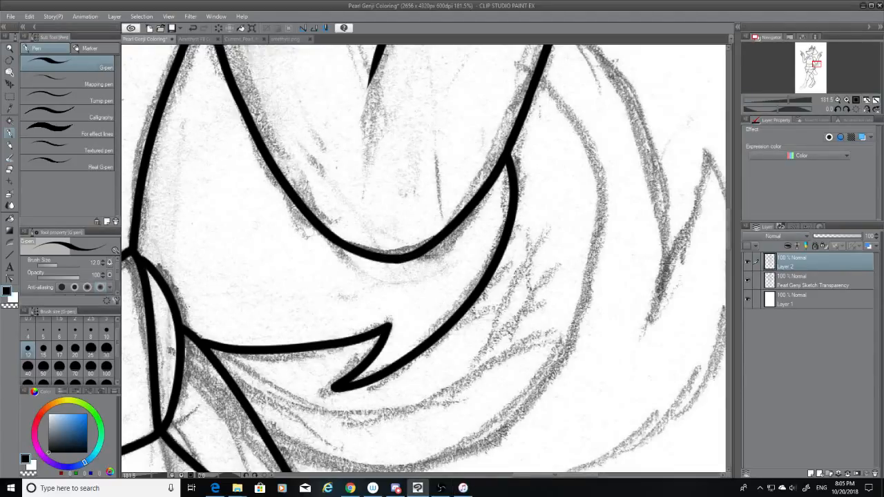
Ink the outer shape's first edge as a curve from the U-shaped outline's right side down to the base of the spike.
drag(731, 221, 726, 206)
drag(564, 210, 676, 442)
key(ctrl+z)
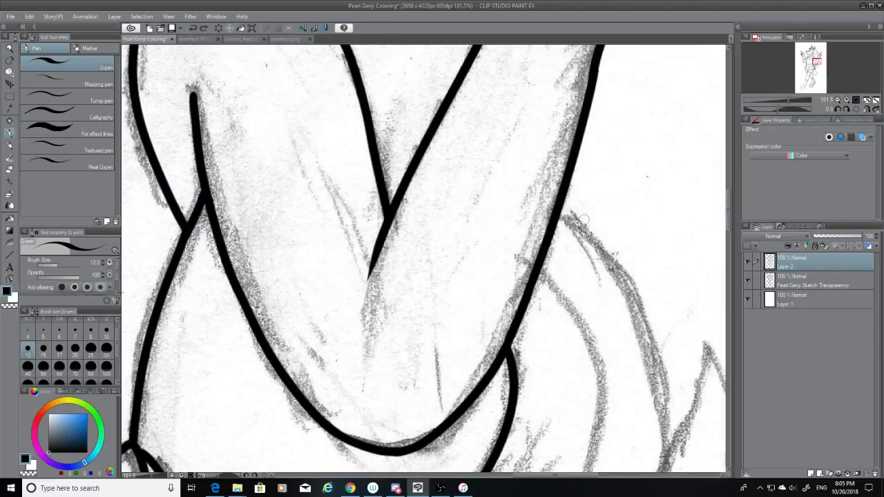
mouse_move(564, 211)
mouse_down()
mouse_move(600, 240)
mouse_move(653, 435)
mouse_up()
key(ctrl+z)
drag(564, 206, 650, 469)
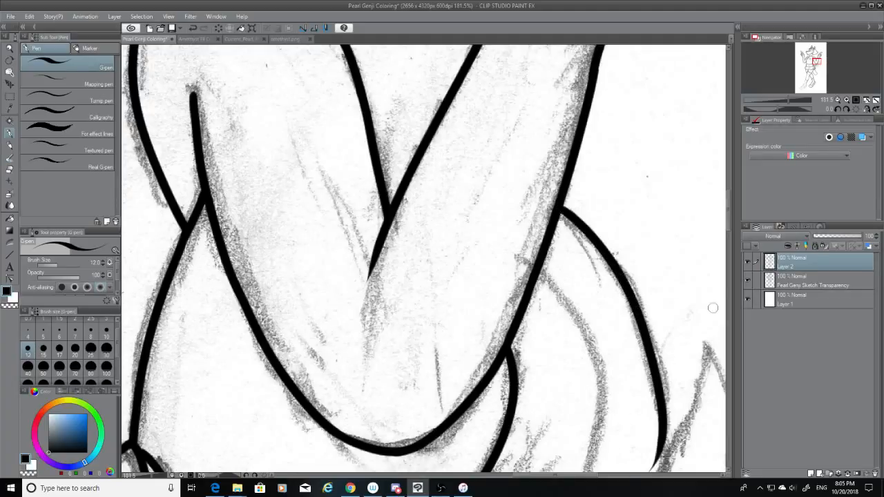
drag(729, 211, 713, 231)
key(ctrl+z)
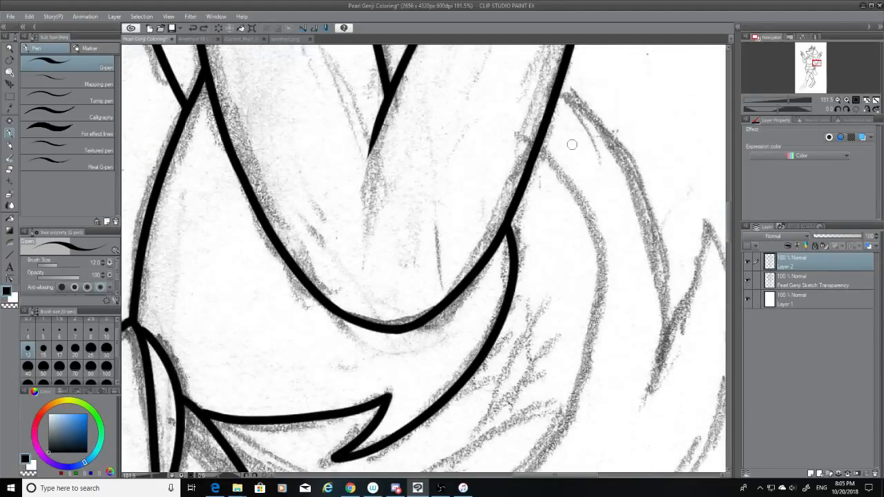
mouse_move(556, 91)
mouse_down()
mouse_move(624, 352)
mouse_move(652, 363)
mouse_move(652, 330)
mouse_up()
click(11, 170)
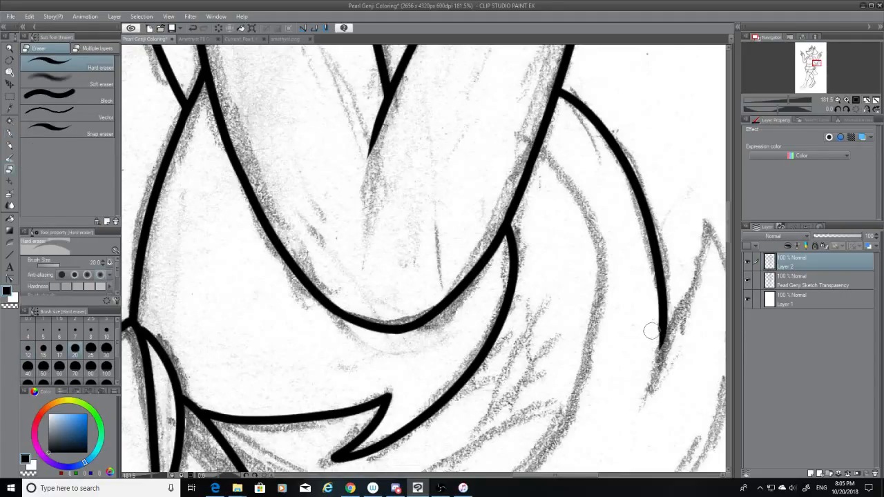
key(p)
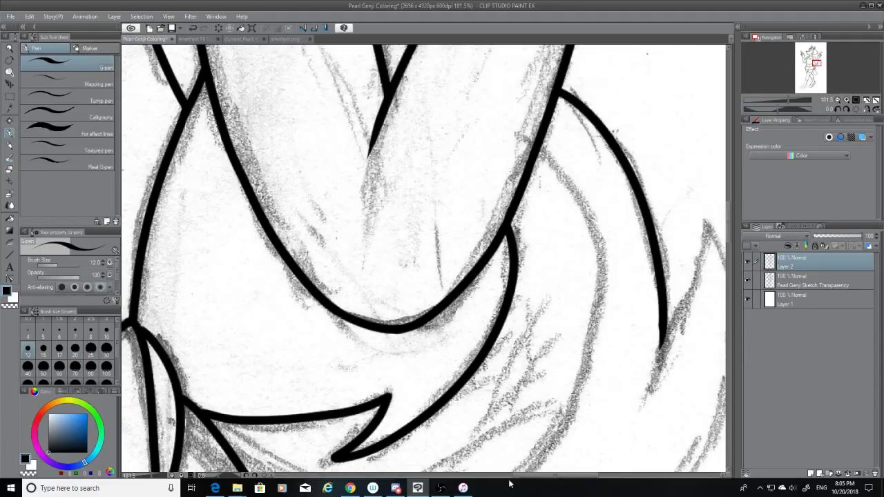
Ink the spike's inner edge from its tip down to meet the end of the outer curve.
drag(541, 475, 560, 475)
drag(577, 227, 530, 340)
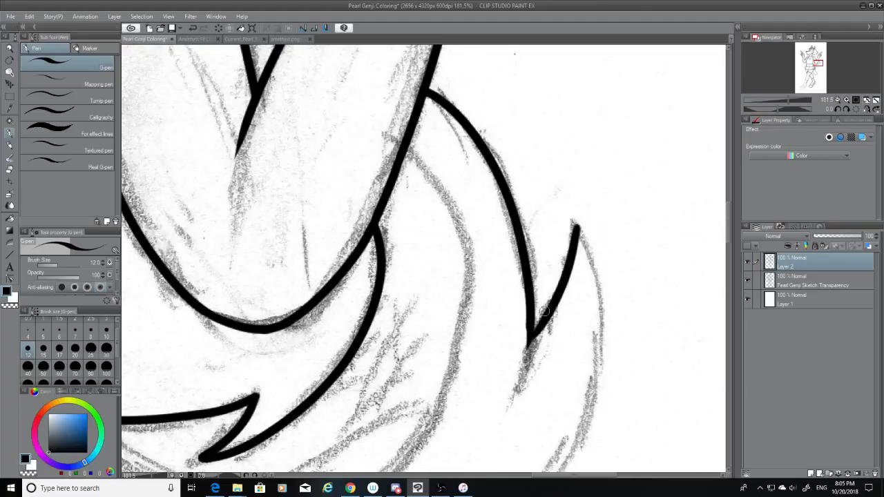
key(ctrl+z)
drag(573, 232, 526, 358)
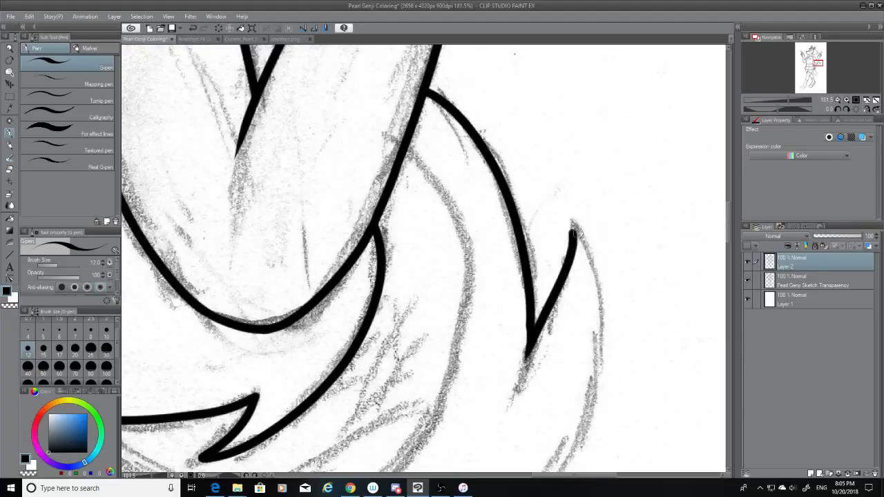
Close the spike's tip and ink its outer edge curving down along the sketch.
mouse_move(573, 228)
mouse_down()
mouse_move(598, 289)
mouse_move(580, 402)
mouse_move(600, 251)
mouse_move(573, 464)
mouse_up()
key(ctrl+z)
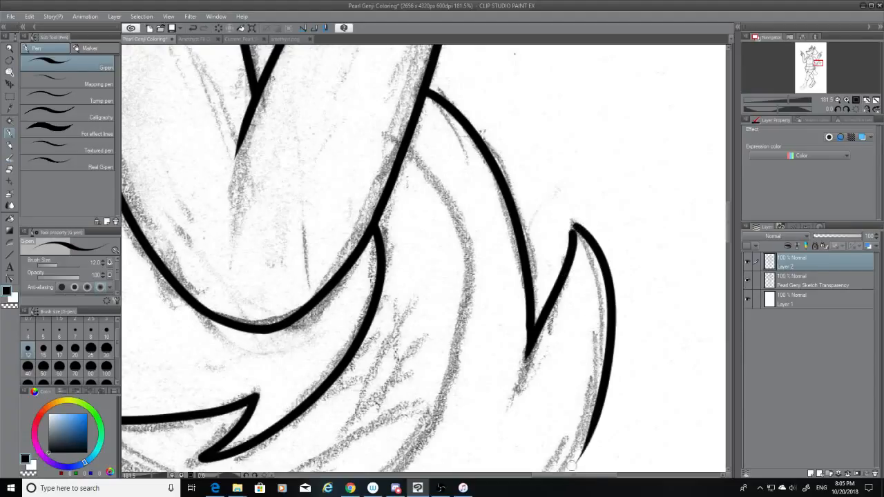
key(ctrl+z)
drag(573, 225, 597, 464)
key(ctrl+z)
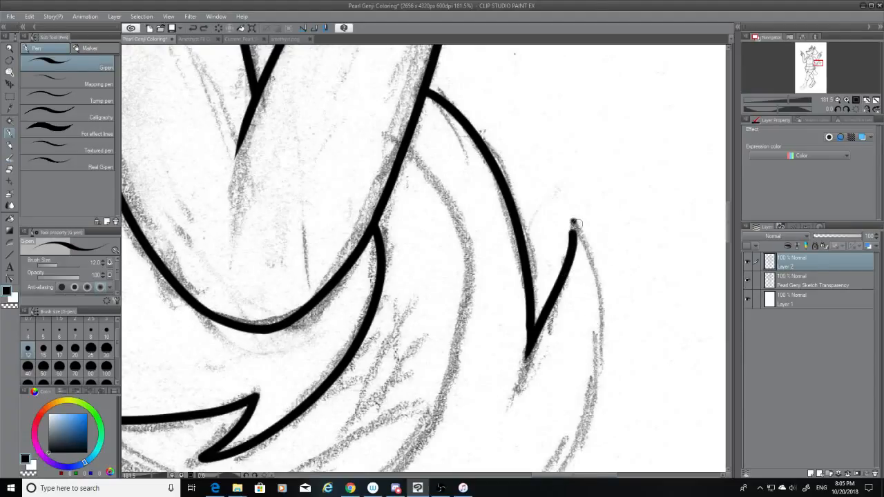
drag(576, 223, 576, 460)
key(ctrl+z)
drag(575, 228, 574, 223)
Trim the tapered lower end of the spike's outer edge with the Hard eraser, and return to the G-pen.
scroll(716, 228, down, 5)
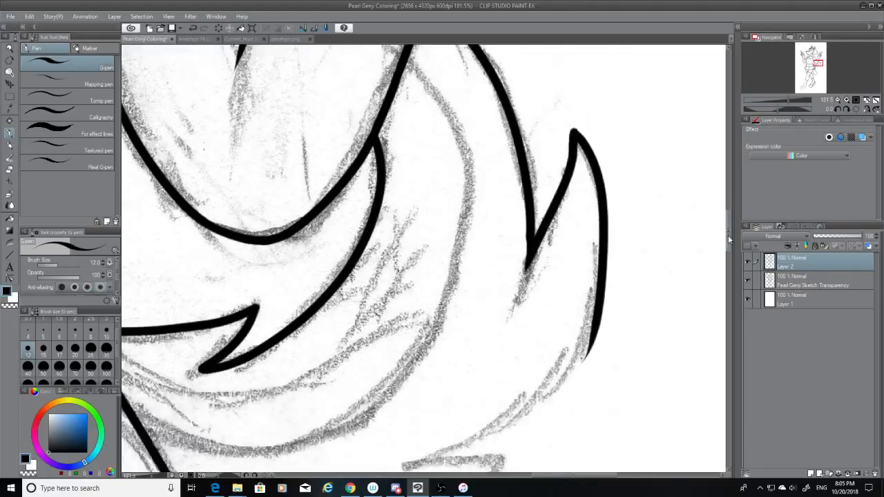
click(10, 169)
drag(587, 252, 620, 198)
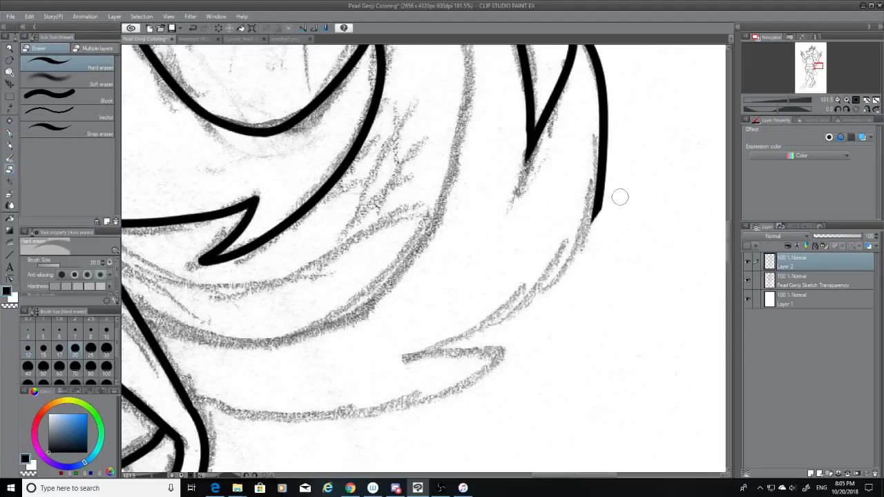
click(10, 132)
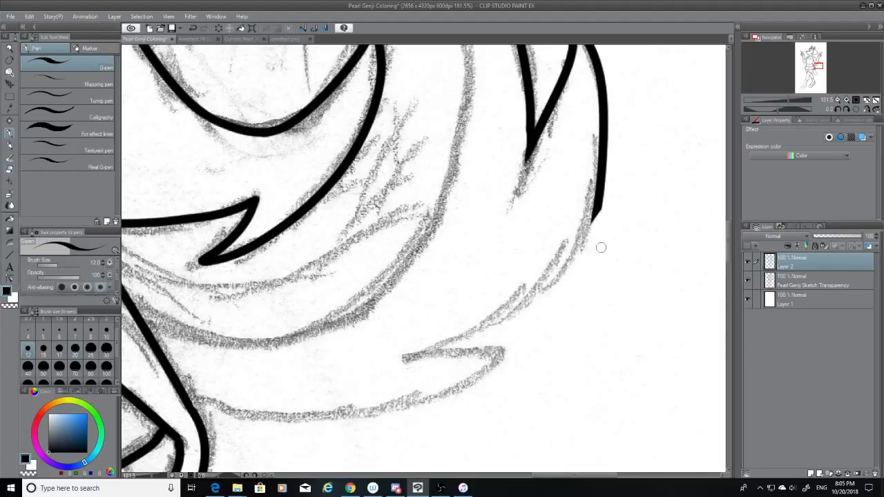
Continue the outer edge from the trimmed end, sweeping down and inward to the point of the lower notch.
drag(596, 203, 447, 364)
key(ctrl+z)
drag(596, 206, 438, 325)
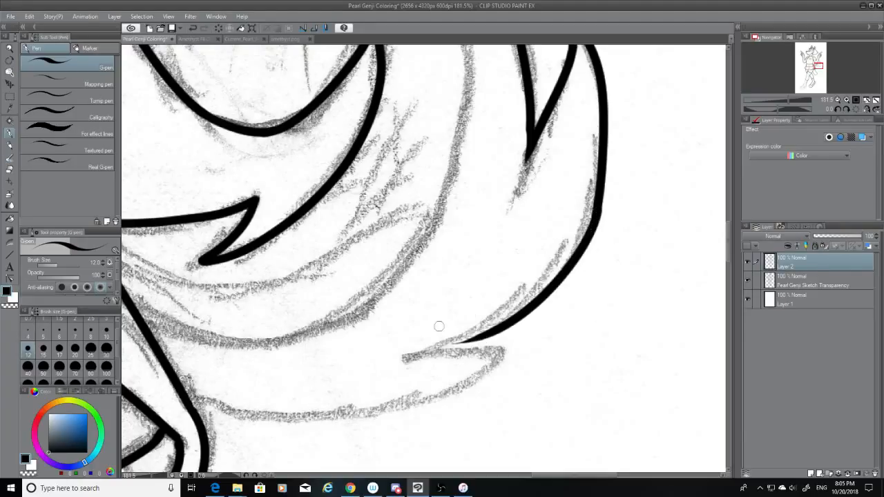
key(ctrl+z)
mouse_move(597, 204)
mouse_down()
mouse_move(571, 255)
mouse_move(417, 338)
mouse_up()
key(ctrl+z)
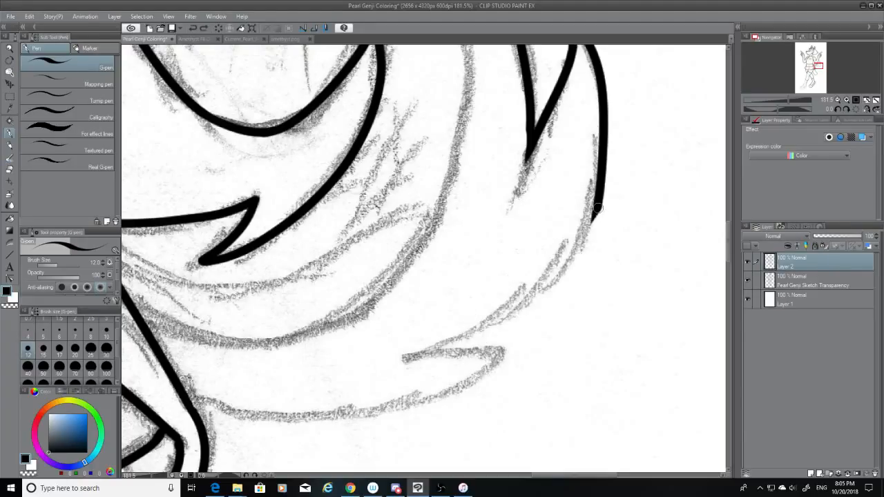
drag(598, 206, 425, 353)
key(ctrl+z)
mouse_move(597, 203)
mouse_down()
mouse_move(588, 235)
mouse_move(419, 335)
mouse_move(594, 217)
mouse_move(406, 358)
mouse_up()
key(ctrl+z)
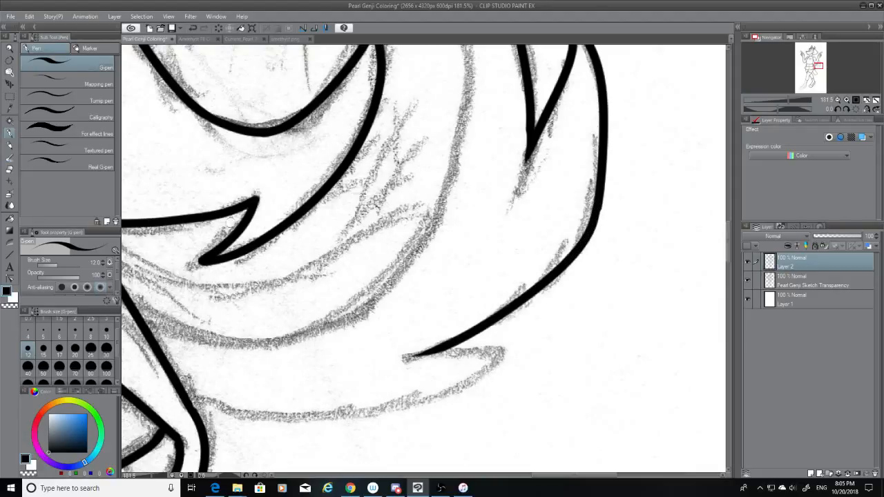
Ink the short upper edge of the tail's lower tuft, from the notch point out to the tuft's tip.
mouse_move(596, 202)
mouse_down()
mouse_move(583, 229)
mouse_move(593, 220)
mouse_up()
key(ctrl+z)
key(ctrl+z)
drag(414, 358, 510, 352)
key(ctrl+z)
mouse_move(407, 358)
mouse_down()
mouse_move(507, 343)
mouse_move(411, 355)
mouse_up()
key(ctrl+z)
key(ctrl+z)
mouse_move(509, 349)
mouse_down()
mouse_move(400, 356)
mouse_move(428, 350)
mouse_move(411, 349)
mouse_move(399, 360)
mouse_up()
key(ctrl+z)
key(ctrl+z)
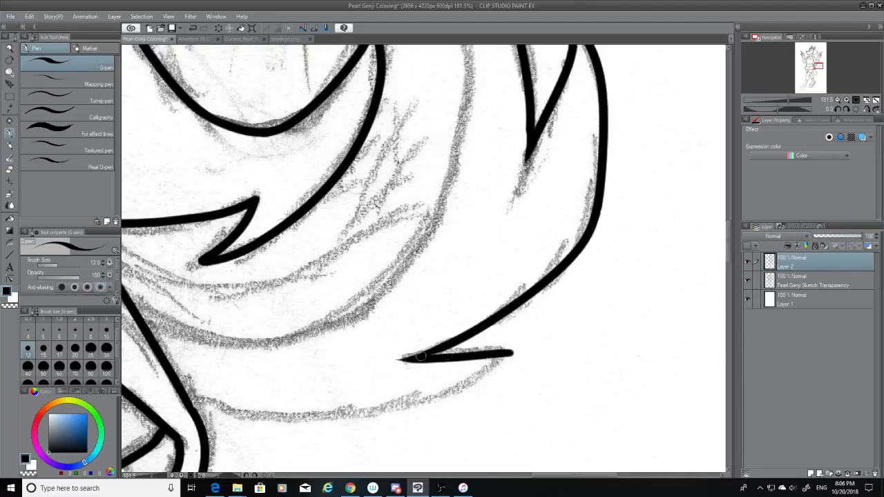
key(ctrl+z)
mouse_move(500, 351)
mouse_down()
mouse_move(396, 364)
mouse_move(508, 349)
mouse_move(420, 357)
mouse_up()
key(ctrl+z)
key(ctrl+z)
key(ctrl+z)
key(ctrl+z)
drag(499, 353, 418, 357)
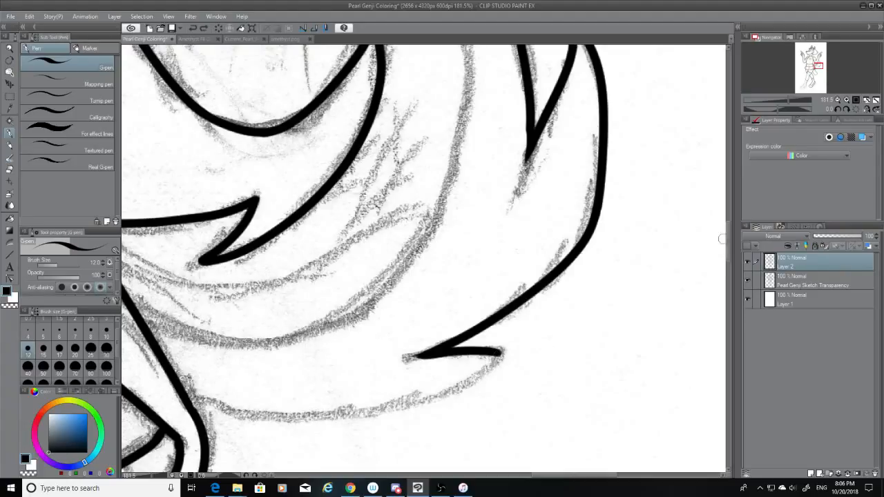
Ink the tail's bottom edge from the tuft's tip, curving inward along the sketch to join the diagonal line beside the skirt.
drag(729, 242, 729, 257)
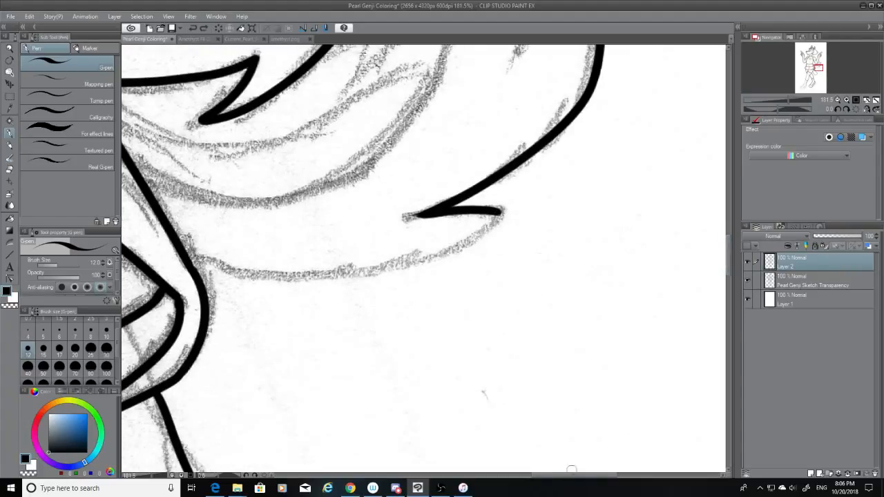
drag(569, 477, 547, 483)
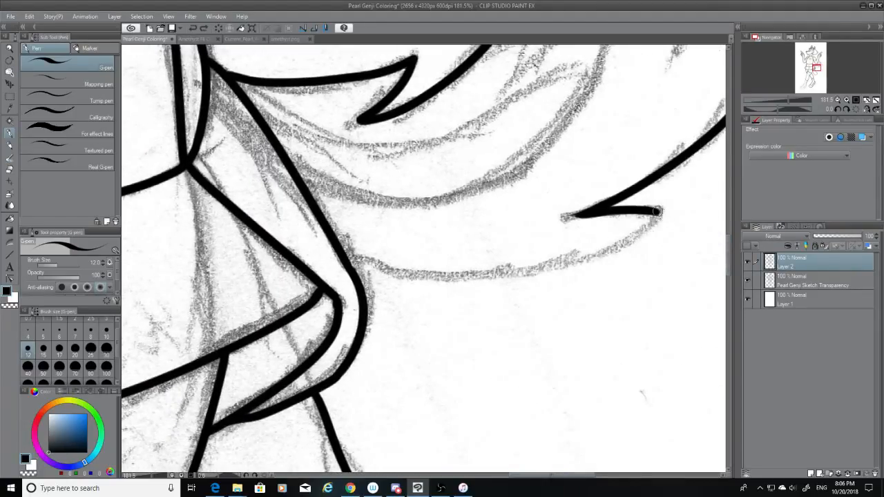
mouse_move(657, 212)
mouse_down()
mouse_move(474, 286)
mouse_move(360, 293)
mouse_up()
key(ctrl+z)
drag(655, 212, 359, 292)
key(ctrl+z)
drag(656, 213, 345, 257)
key(ctrl+z)
drag(655, 212, 366, 232)
key(ctrl+z)
drag(658, 213, 387, 238)
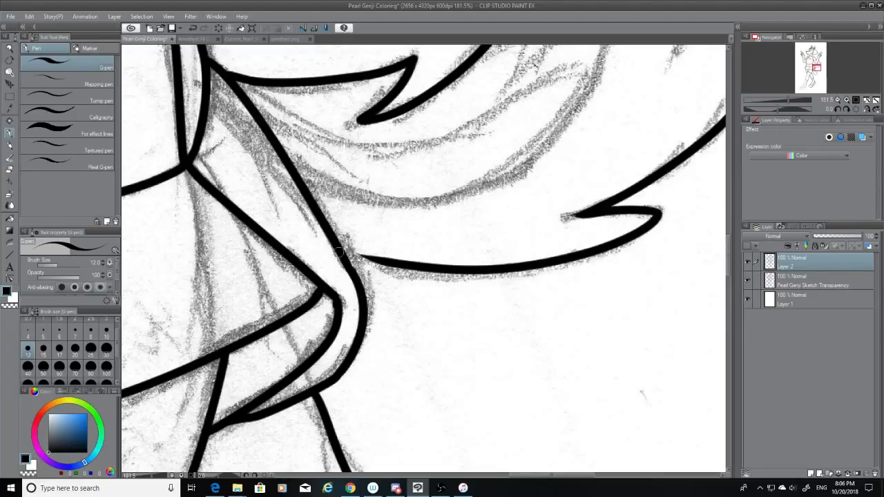
drag(339, 252, 387, 261)
key(ctrl+z)
key(ctrl+z)
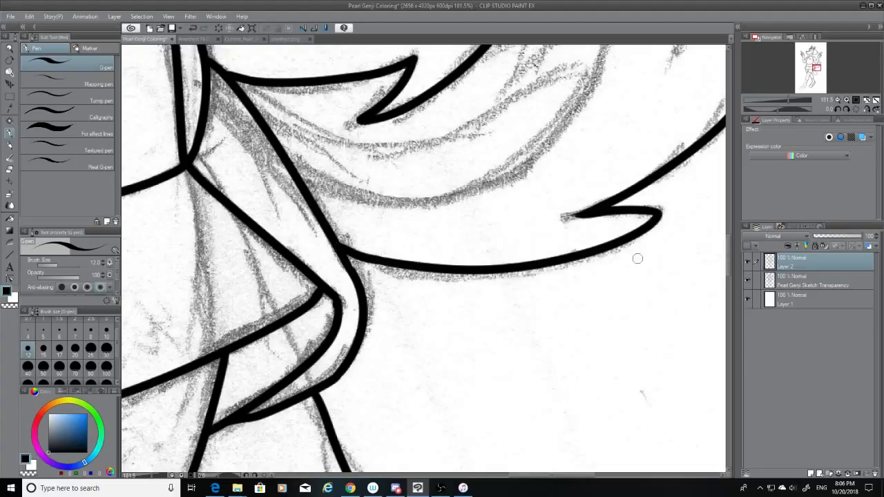
Ink the upper part of the tail's middle curve, from the arm's outer line down along the sketch.
drag(732, 270, 727, 229)
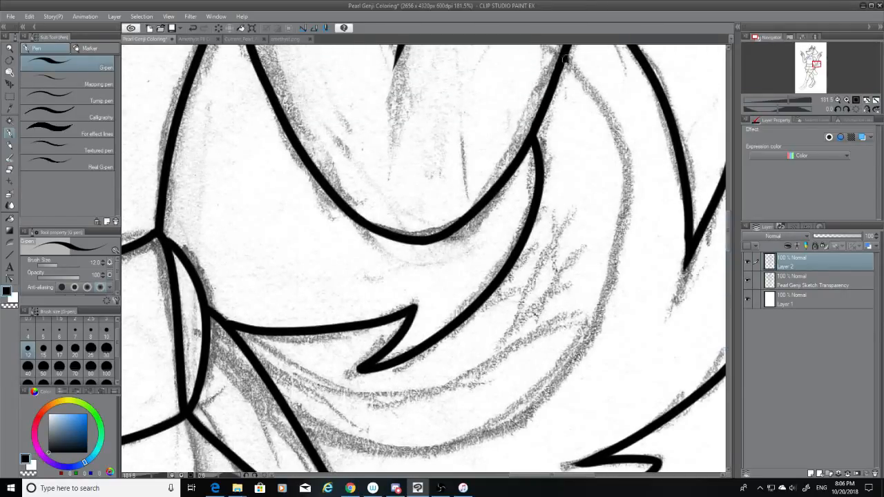
drag(566, 58, 515, 407)
key(ctrl+z)
mouse_move(565, 58)
mouse_down()
mouse_move(596, 299)
mouse_move(514, 406)
mouse_up()
key(ctrl+z)
drag(565, 58, 543, 397)
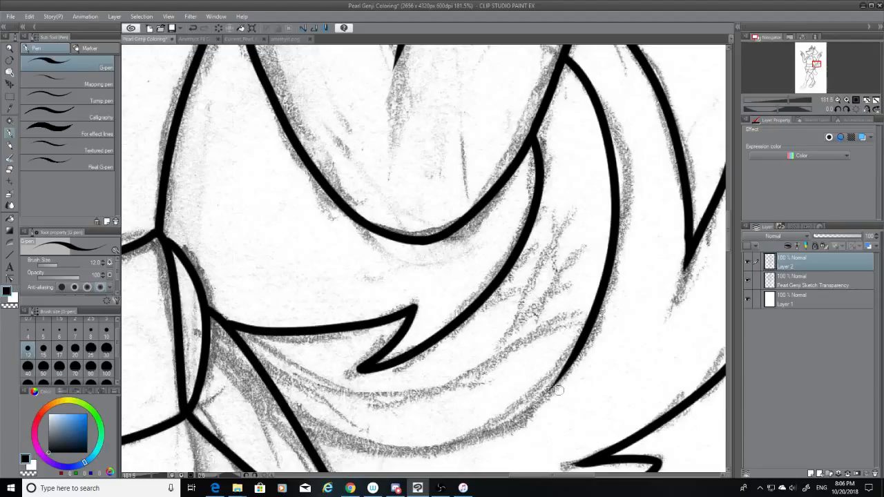
Try to continue the tail's middle curve from its lower end, sweeping inward along the sketch.
drag(575, 356, 410, 440)
key(ctrl+z)
scroll(731, 242, down, 3)
mouse_move(579, 232)
mouse_down()
mouse_move(546, 283)
mouse_move(308, 314)
mouse_up()
key(ctrl+z)
drag(577, 231, 326, 318)
key(ctrl+z)
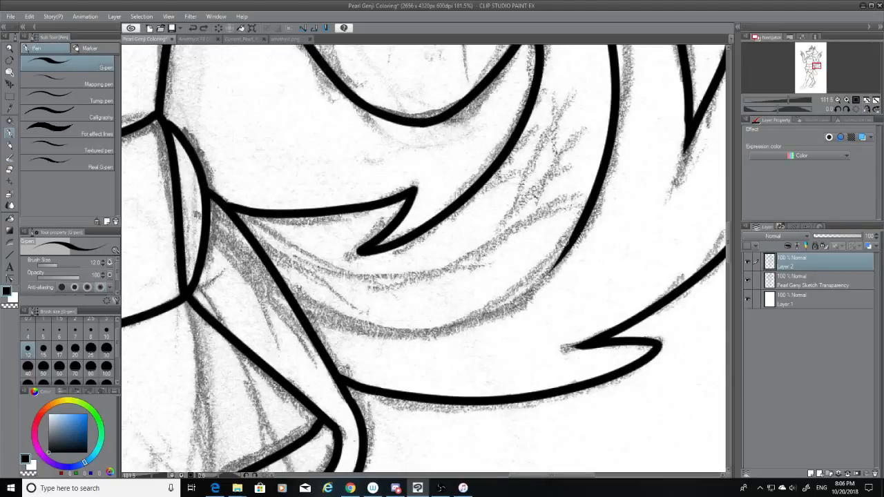
mouse_move(576, 232)
mouse_down()
mouse_move(556, 270)
mouse_move(323, 344)
mouse_up()
key(ctrl+z)
drag(577, 235, 311, 329)
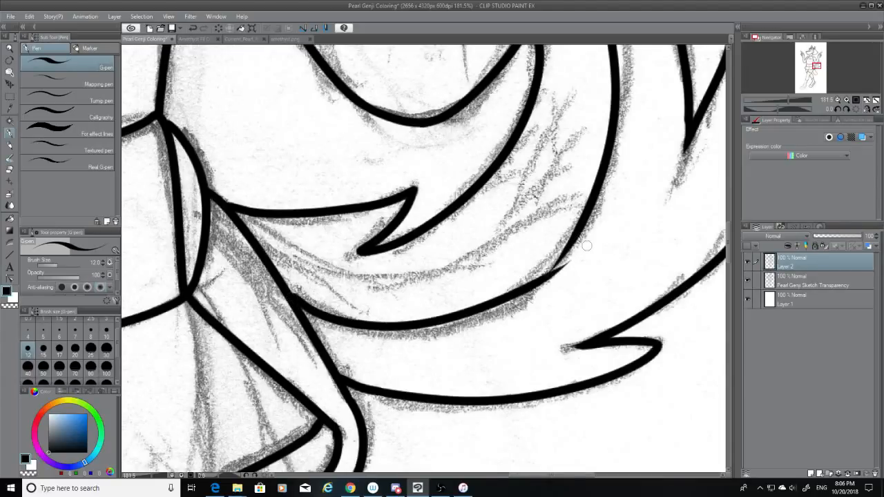
key(ctrl+z)
drag(573, 235, 312, 337)
key(ctrl+z)
mouse_move(578, 234)
mouse_down()
mouse_move(501, 298)
mouse_move(304, 312)
mouse_up()
key(ctrl+z)
mouse_move(578, 232)
mouse_down()
mouse_move(312, 333)
mouse_move(543, 285)
mouse_move(304, 315)
mouse_move(424, 324)
mouse_move(535, 271)
mouse_up()
key(ctrl+z)
key(ctrl+z)
key(ctrl+z)
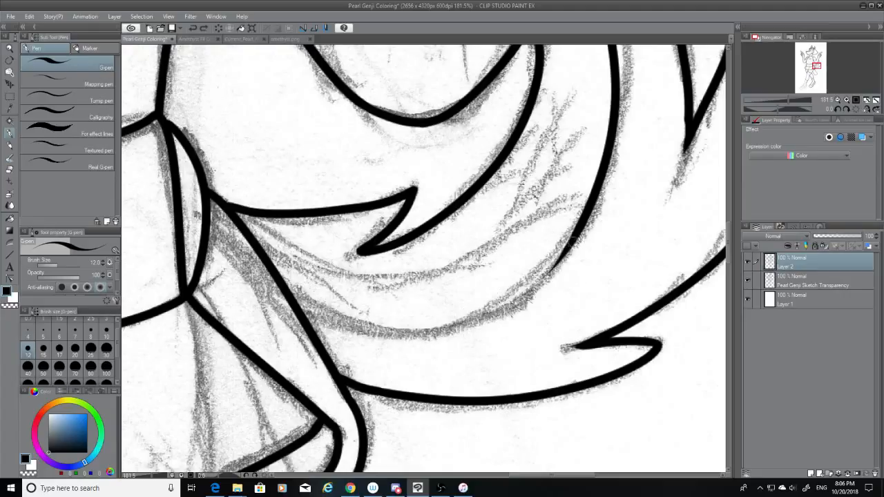
drag(577, 237, 370, 323)
key(ctrl+z)
mouse_move(579, 235)
mouse_down()
mouse_move(394, 333)
mouse_move(366, 328)
mouse_up()
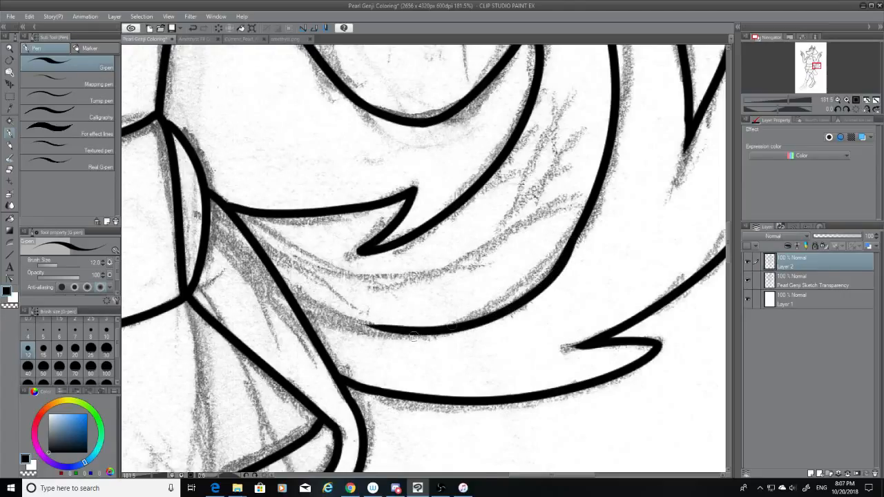
drag(293, 302, 414, 338)
key(ctrl+z)
drag(290, 299, 395, 337)
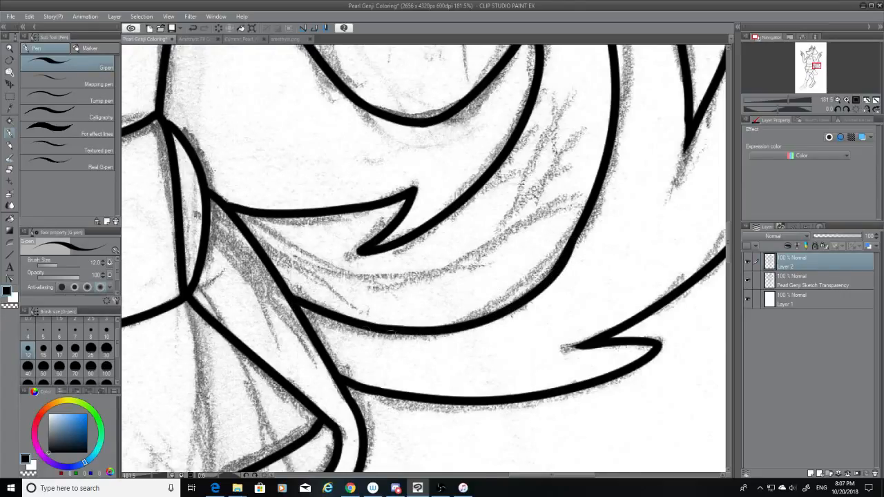
key(ctrl+z)
key(ctrl+z)
drag(579, 230, 414, 300)
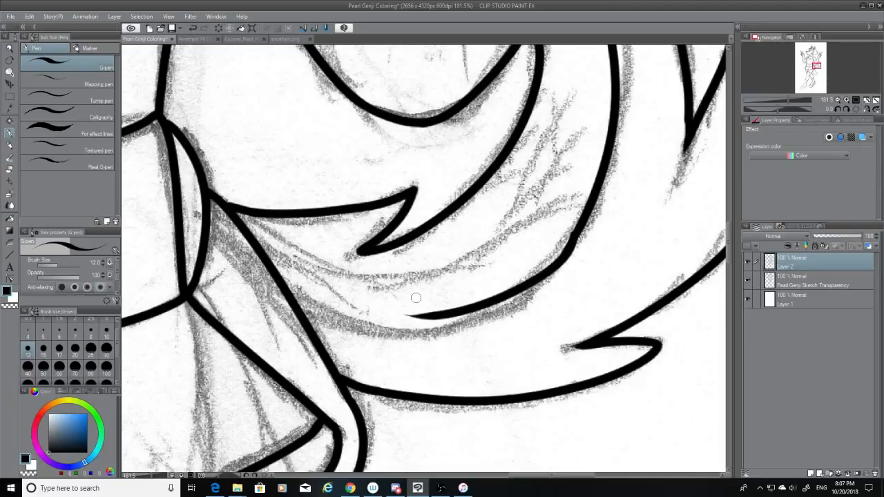
key(ctrl+z)
mouse_move(581, 228)
mouse_down()
mouse_move(520, 294)
mouse_move(414, 330)
mouse_up()
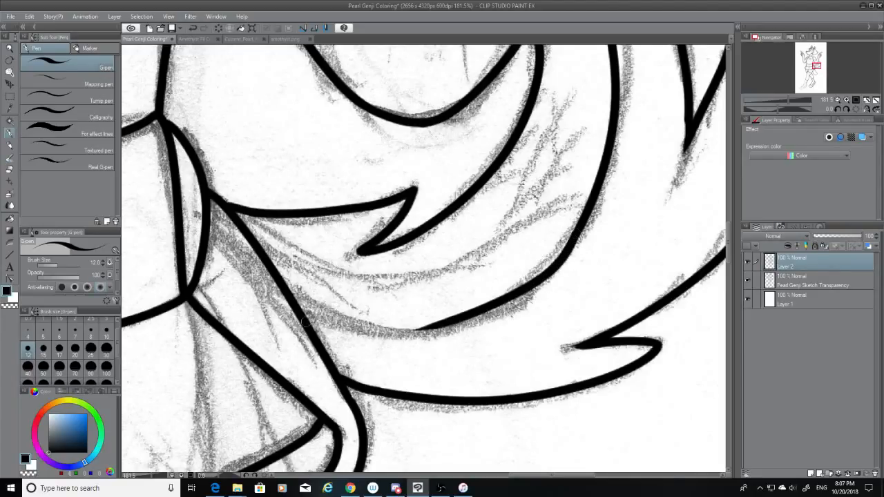
Ink the inner end of the tail's middle curve from the diagonal line beside the skirt, outward to meet the lower stroke.
drag(293, 301, 436, 337)
key(ctrl+z)
drag(293, 298, 442, 333)
key(ctrl+z)
mouse_move(293, 299)
mouse_down()
mouse_move(384, 339)
mouse_move(466, 322)
mouse_up()
key(ctrl+z)
drag(292, 303, 449, 318)
key(ctrl+z)
drag(294, 300, 467, 325)
key(ctrl+z)
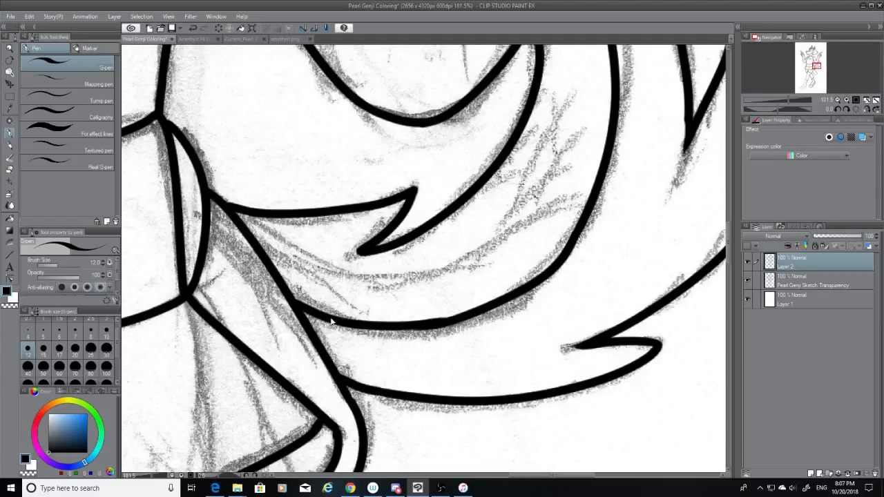
key(ctrl+z)
mouse_move(296, 302)
mouse_down()
mouse_move(341, 319)
mouse_move(452, 321)
mouse_up()
key(ctrl+z)
mouse_move(295, 302)
mouse_down()
mouse_move(387, 332)
mouse_move(445, 322)
mouse_up()
key(ctrl+z)
mouse_move(296, 302)
mouse_down()
mouse_move(398, 321)
mouse_move(456, 319)
mouse_up()
key(ctrl+z)
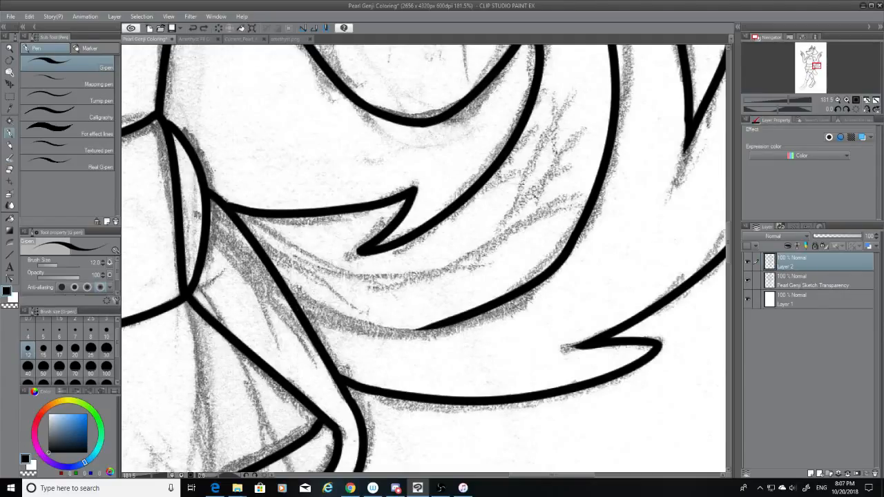
drag(300, 302, 445, 322)
key(ctrl+z)
mouse_move(301, 310)
mouse_down()
mouse_move(428, 332)
mouse_move(456, 322)
mouse_move(342, 323)
mouse_move(431, 322)
mouse_move(419, 332)
mouse_move(284, 302)
mouse_move(451, 325)
mouse_up()
key(ctrl+z)
key(ctrl+z)
key(ctrl+z)
key(ctrl+z)
drag(293, 302, 437, 326)
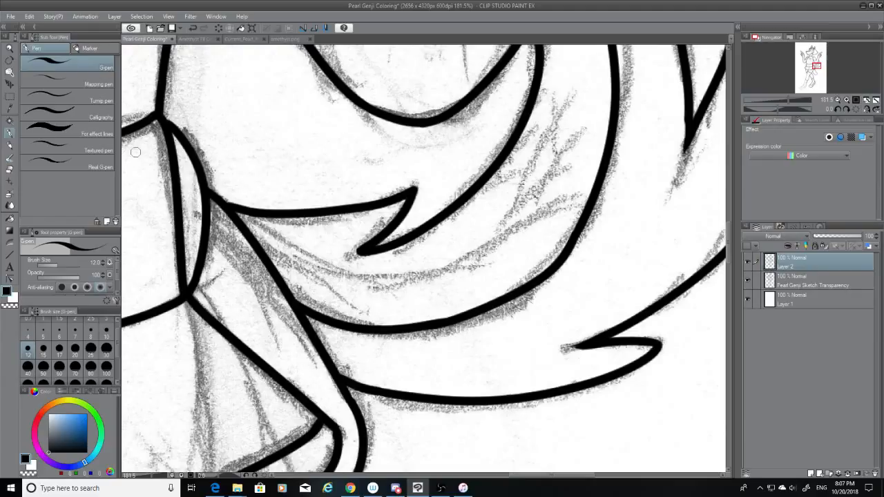
Erase the uneven middle stretch of the curve with the Hard eraser, hide the Pearl Genji Sketch Transparency layer, and return to the G-pen.
click(10, 171)
mouse_move(413, 329)
mouse_down()
mouse_move(468, 318)
mouse_move(395, 333)
mouse_move(374, 316)
mouse_move(468, 318)
mouse_move(557, 271)
mouse_move(563, 259)
mouse_move(572, 264)
mouse_move(572, 242)
mouse_up()
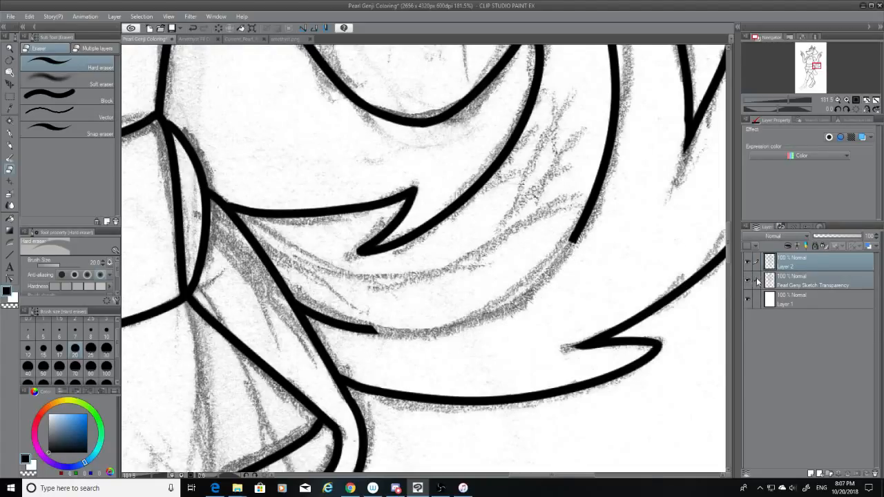
click(749, 279)
drag(571, 244, 576, 240)
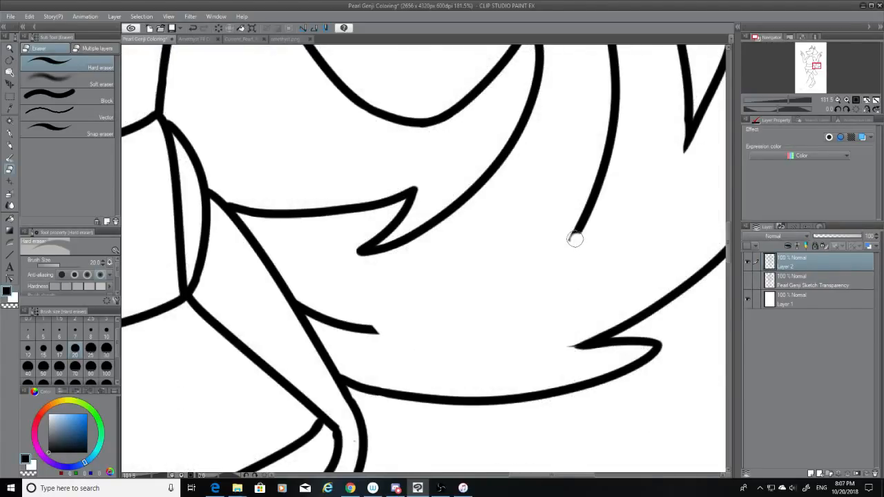
click(10, 133)
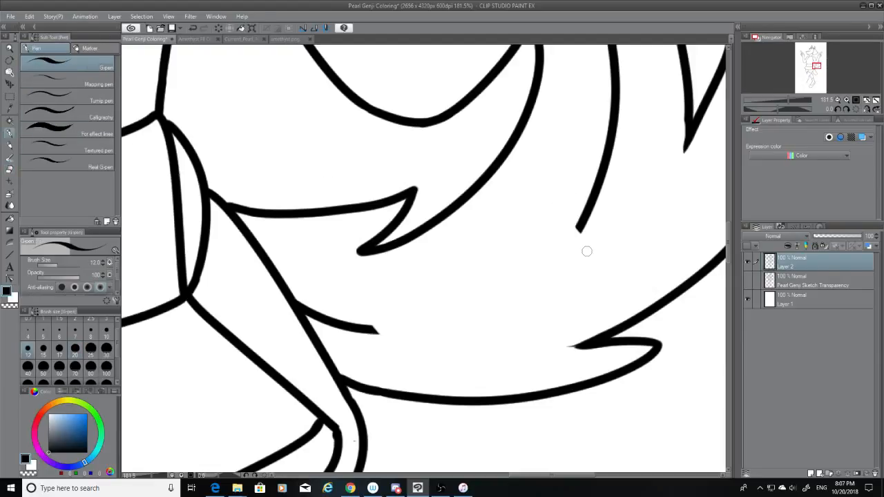
Redraw the erased stretch as one smooth stroke from the upper curve's trimmed end down to the short inner segment.
mouse_move(579, 227)
mouse_down()
mouse_move(502, 275)
mouse_move(355, 308)
mouse_move(574, 237)
mouse_move(358, 323)
mouse_up()
key(ctrl+z)
key(ctrl+z)
drag(580, 226, 377, 329)
key(ctrl+z)
drag(578, 225, 393, 322)
key(ctrl+z)
mouse_move(579, 225)
mouse_down()
mouse_move(563, 252)
mouse_move(359, 312)
mouse_up()
key(ctrl+z)
mouse_move(578, 227)
mouse_down()
mouse_move(506, 289)
mouse_move(391, 326)
mouse_up()
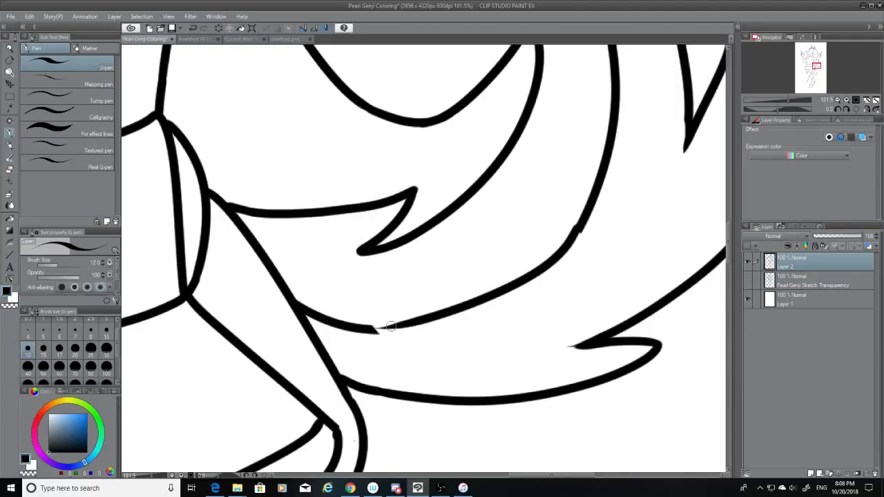
key(ctrl+z)
drag(579, 228, 380, 329)
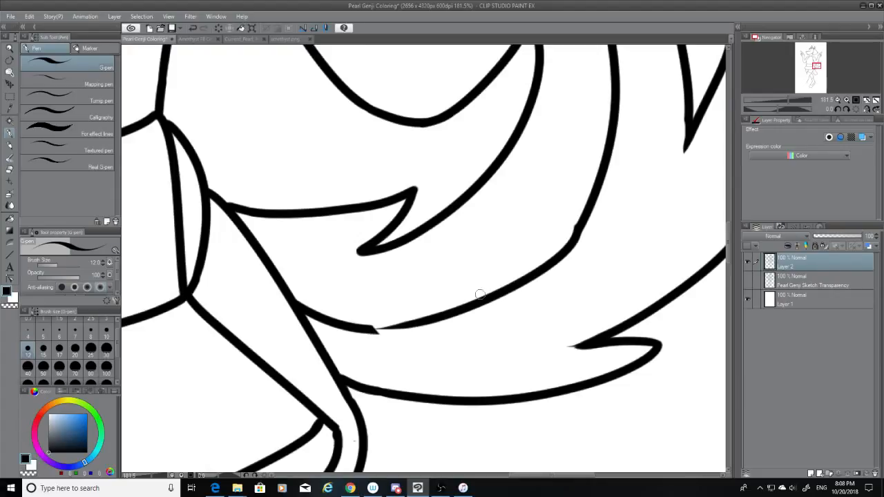
key(ctrl+z)
drag(581, 228, 388, 345)
key(ctrl+z)
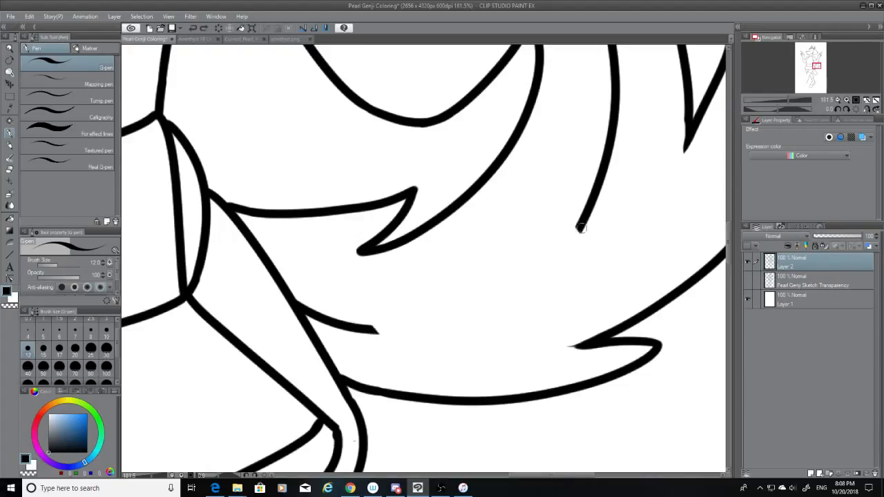
drag(580, 228, 382, 322)
key(ctrl+z)
mouse_move(580, 227)
mouse_down()
mouse_move(406, 307)
mouse_move(436, 326)
mouse_up()
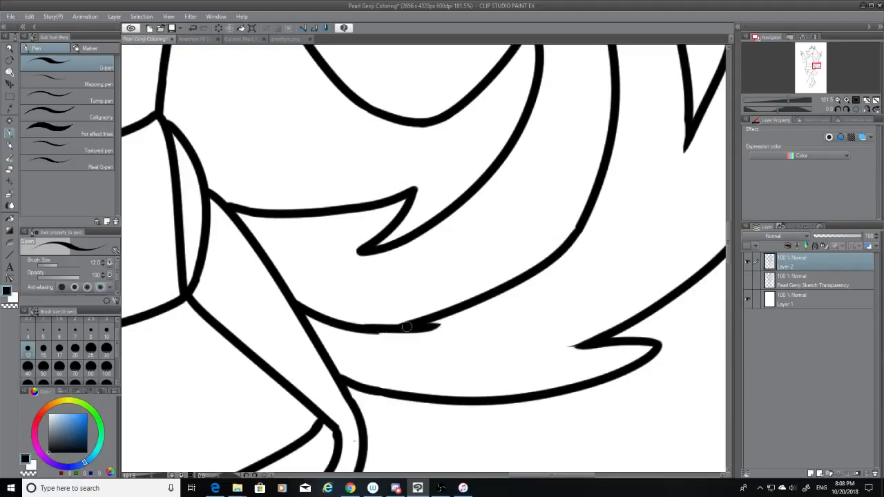
Close the gap between the redrawn stroke and the short inner segment with a smooth joining stroke.
key(ctrl+z)
mouse_move(373, 330)
mouse_down()
mouse_move(419, 320)
mouse_move(365, 331)
mouse_up()
key(ctrl+z)
key(ctrl+z)
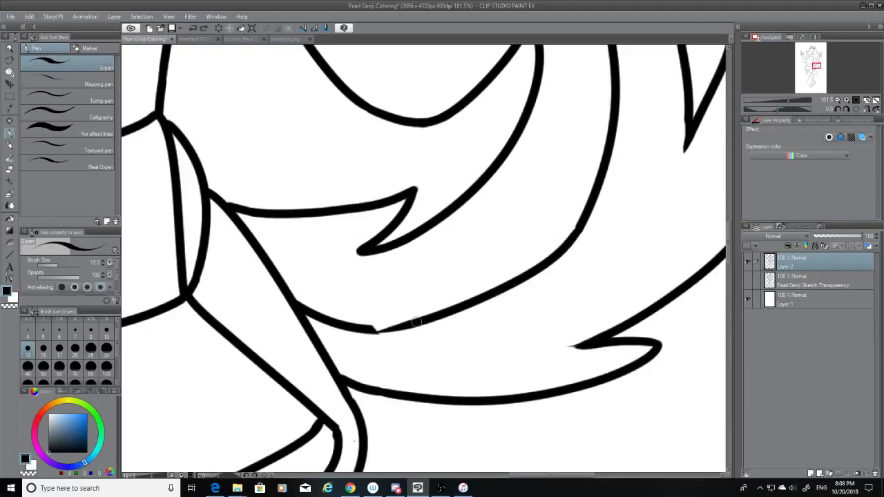
drag(418, 320, 366, 331)
key(ctrl+z)
drag(419, 320, 357, 333)
key(ctrl+z)
drag(418, 321, 365, 332)
key(ctrl+z)
drag(424, 320, 351, 326)
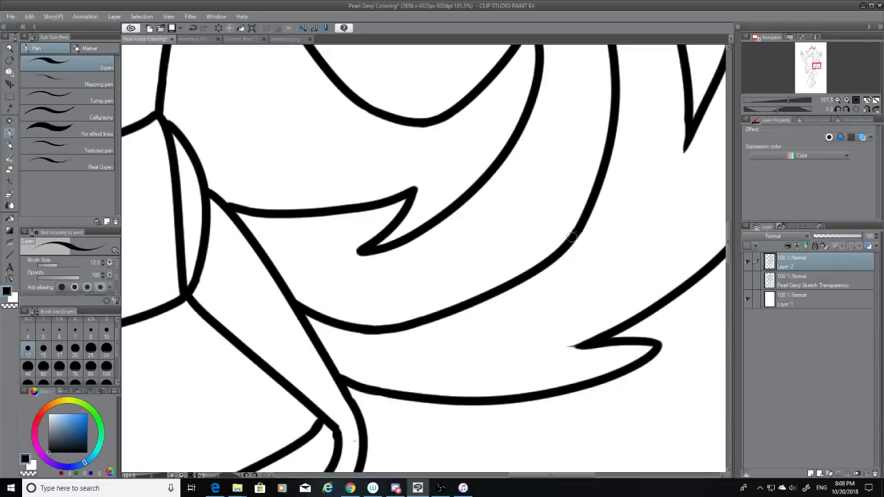
Erase the bump and stray speck at the skirt's outer corner with the Hard eraser, and return to the G-pen.
drag(727, 244, 731, 209)
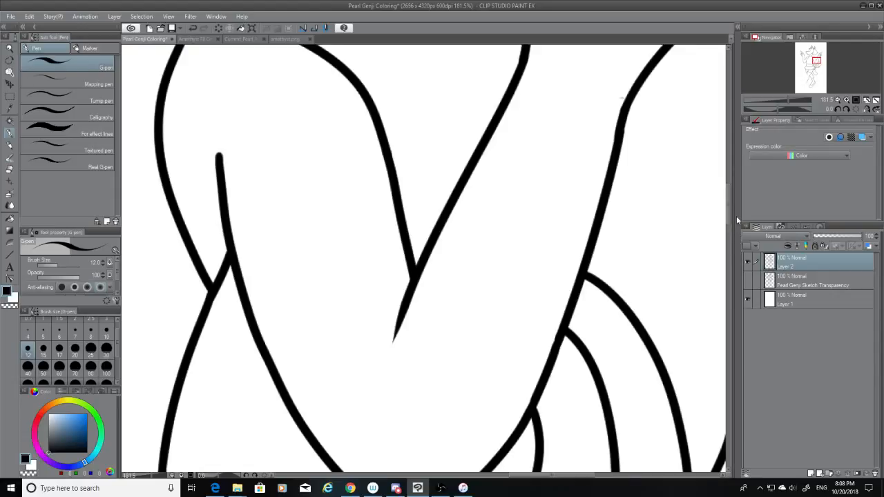
drag(727, 198, 730, 245)
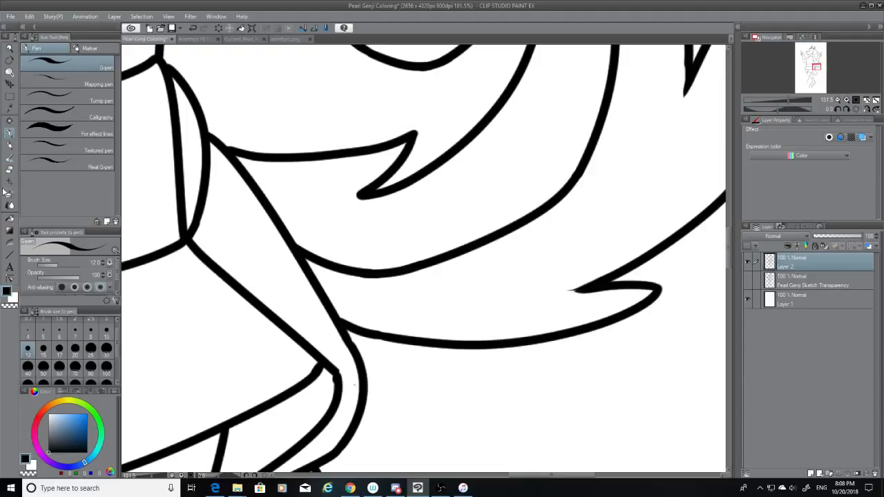
key(e)
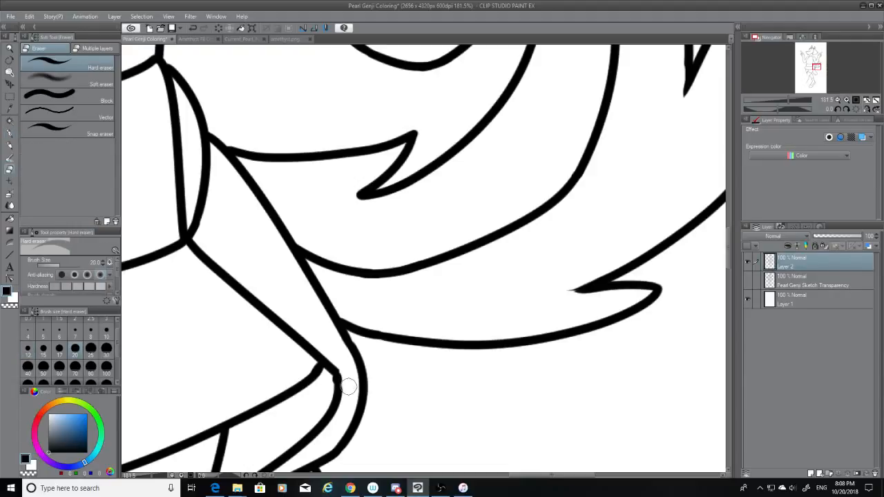
mouse_move(347, 377)
mouse_down()
mouse_move(332, 383)
mouse_move(335, 359)
mouse_move(333, 392)
mouse_up()
click(9, 135)
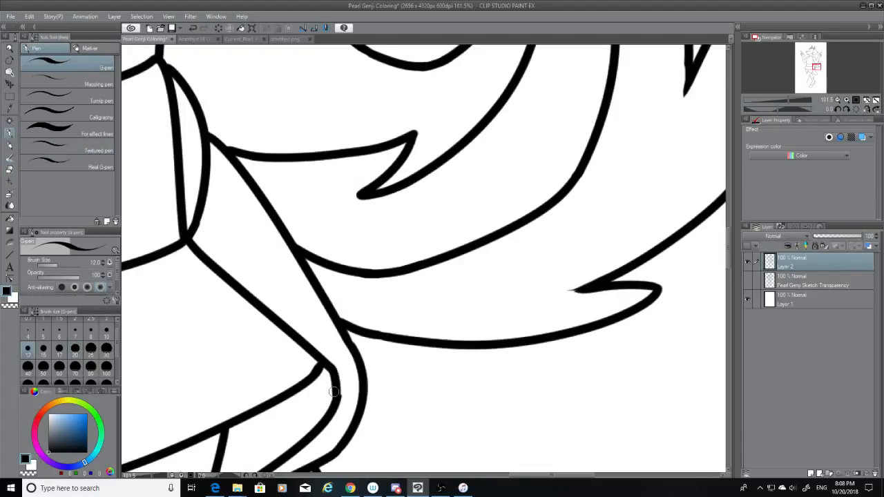
Re-ink the rounded skirt corner and touch up the join between the tail's bottom edge and the diagonal line.
key(ctrl+z)
drag(325, 371, 341, 398)
key(ctrl+z)
drag(328, 366, 339, 405)
mouse_move(342, 327)
mouse_down()
mouse_move(356, 348)
mouse_move(376, 331)
mouse_move(394, 335)
mouse_move(347, 339)
mouse_move(357, 351)
mouse_move(342, 329)
mouse_move(356, 352)
mouse_move(354, 338)
mouse_move(369, 329)
mouse_move(396, 337)
mouse_move(373, 335)
mouse_up()
key(ctrl+z)
key(ctrl+z)
key(ctrl+z)
key(ctrl+z)
key(ctrl+z)
key(ctrl+z)
key(ctrl+z)
key(ctrl+z)
Shave the bump off the underside of the tail's bottom edge near its join with the Hard eraser, and check the whole figure.
click(10, 169)
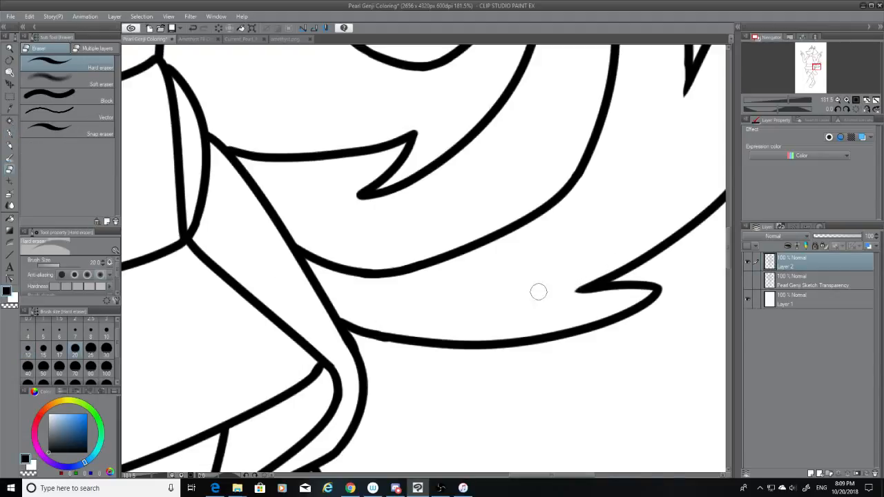
drag(389, 342, 379, 350)
scroll(712, 239, up, 3)
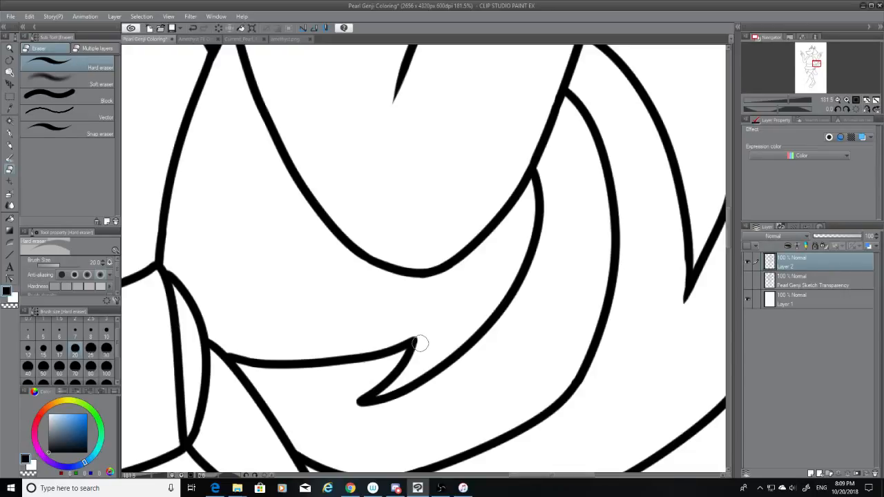
scroll(454, 381, down, 4)
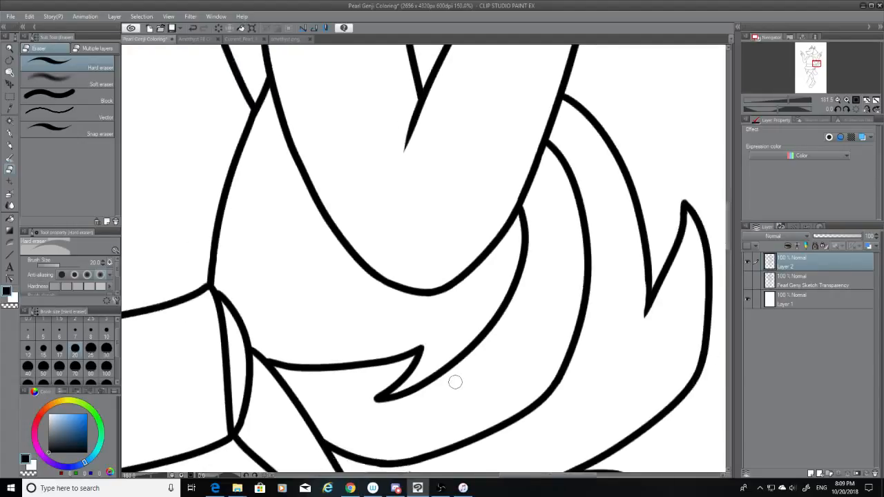
scroll(455, 382, down, 5)
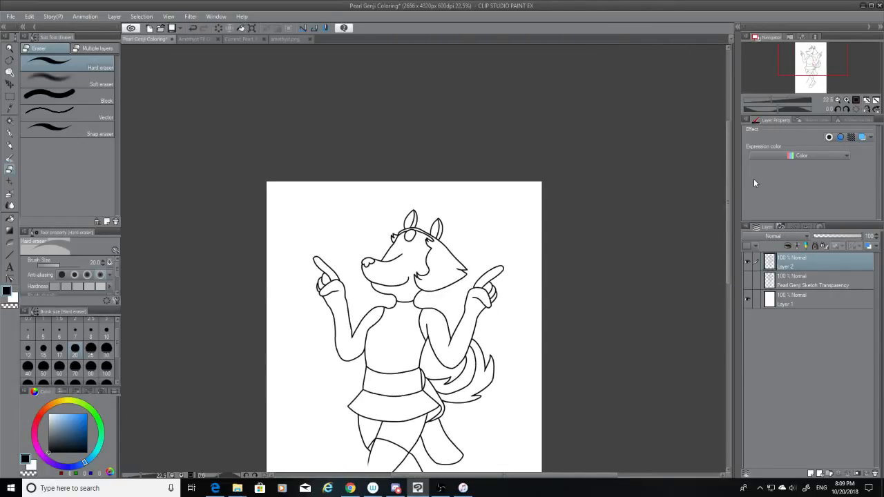
Show the pencil sketch layer and erase the tapered tip of the straight leg's unfinished outer thigh line with the Hard eraser.
drag(729, 196, 725, 291)
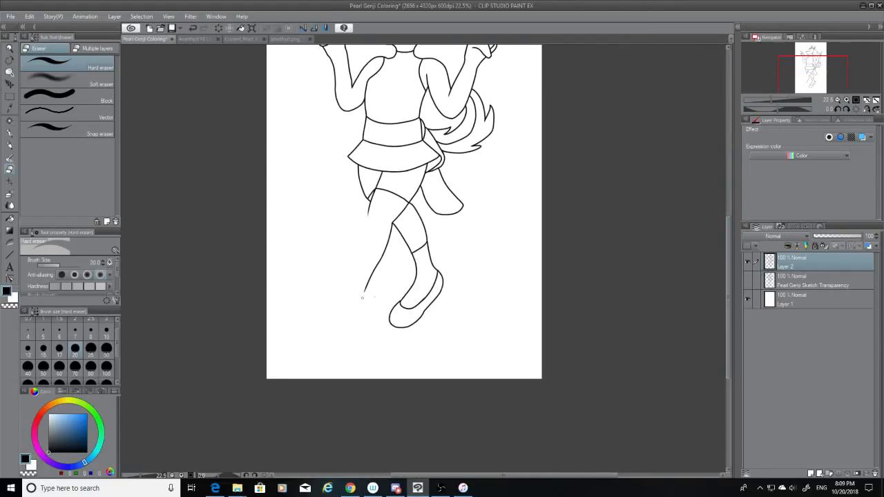
scroll(418, 222, up, 6)
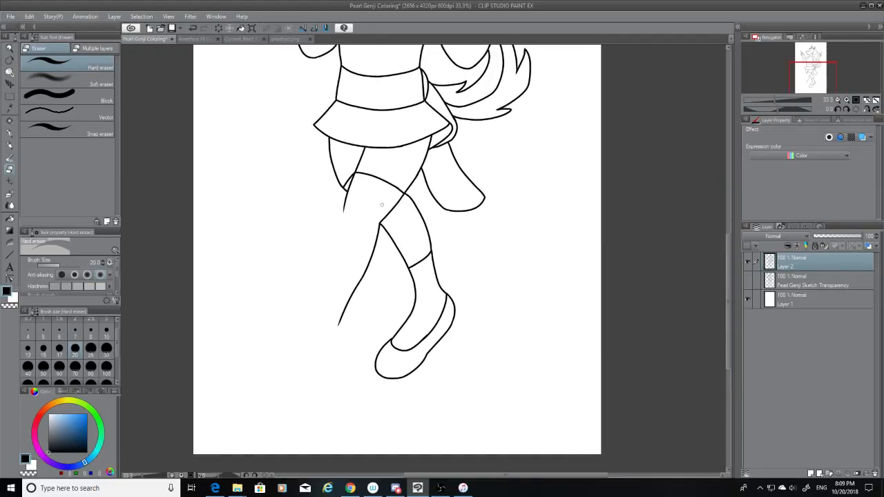
scroll(336, 204, up, 3)
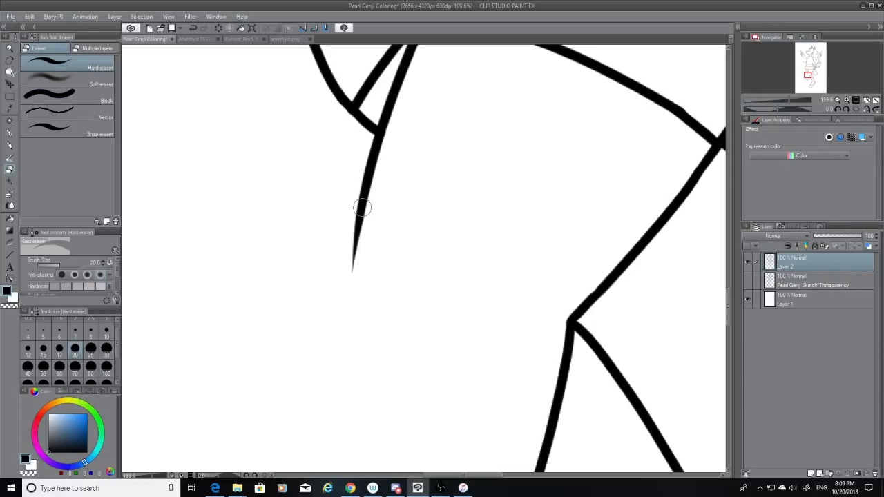
click(748, 280)
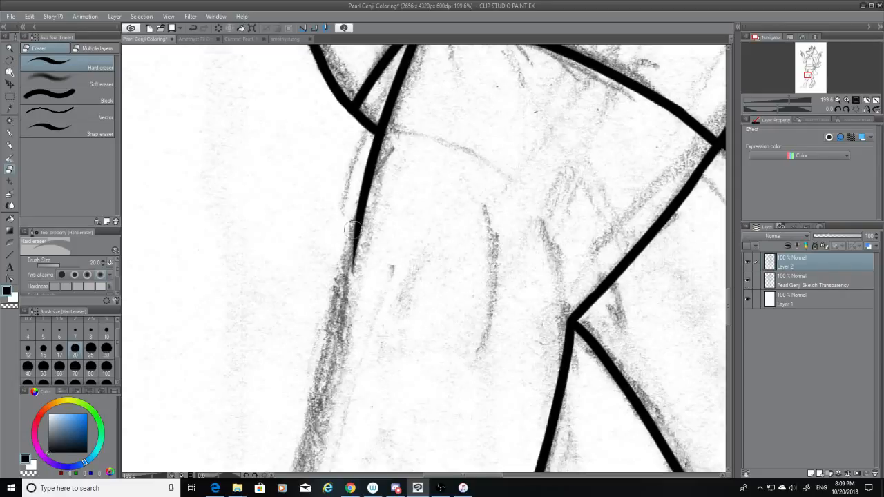
mouse_move(351, 271)
mouse_down()
mouse_move(367, 211)
mouse_move(380, 200)
mouse_move(319, 423)
mouse_up()
Extend the straight leg's outer thigh line down along the sketch with the G-pen, redoing the stroke until it joins smoothly.
click(9, 134)
key(ctrl+z)
drag(362, 197, 314, 471)
key(ctrl+z)
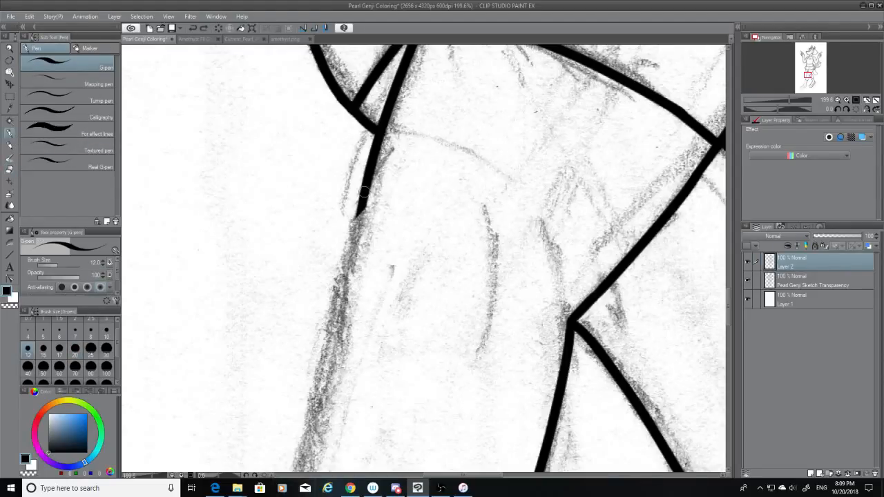
drag(365, 193, 310, 473)
key(ctrl+z)
drag(376, 190, 297, 472)
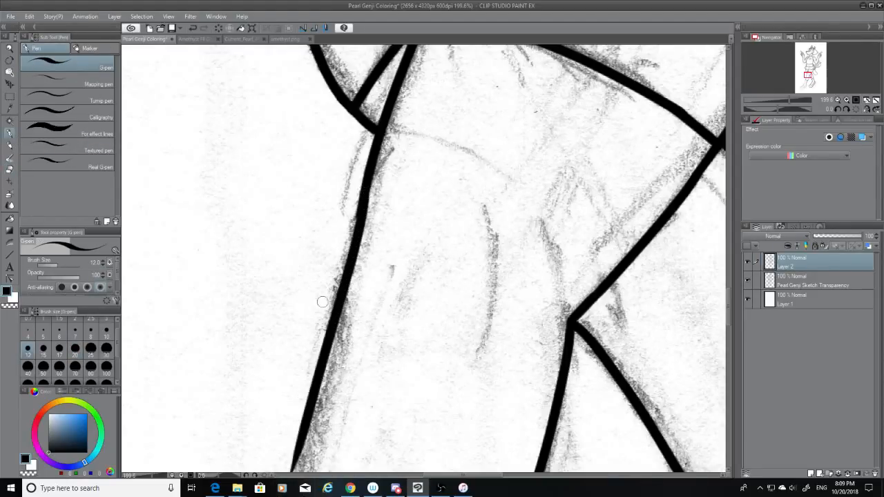
key(ctrl+z)
drag(362, 196, 305, 473)
key(ctrl+z)
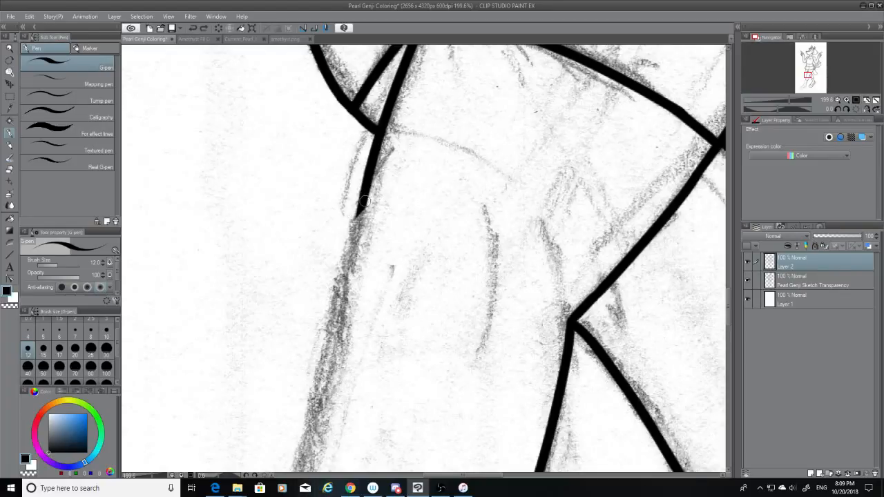
drag(364, 200, 309, 470)
key(ctrl+z)
drag(365, 195, 289, 463)
key(ctrl+z)
drag(364, 194, 304, 472)
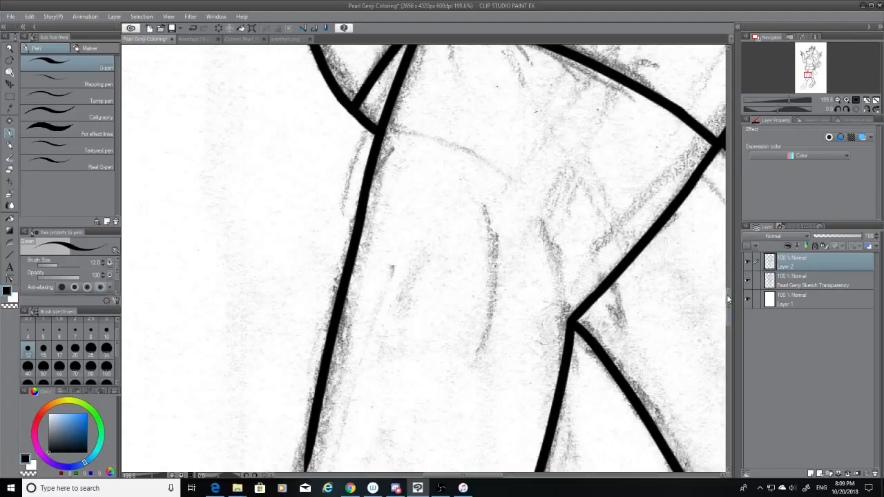
Trim the tapered lower tip of the new thigh stroke with the Hard eraser and return to the G-pen.
drag(728, 299, 734, 321)
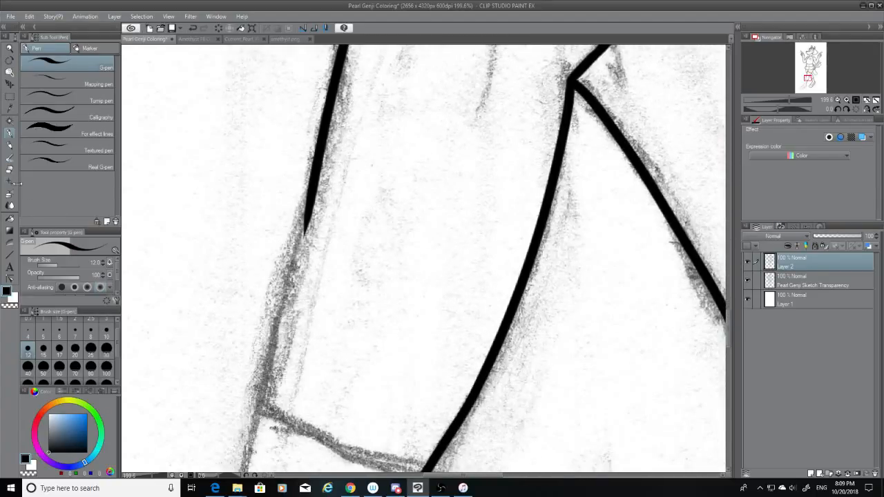
key(e)
drag(315, 224, 335, 175)
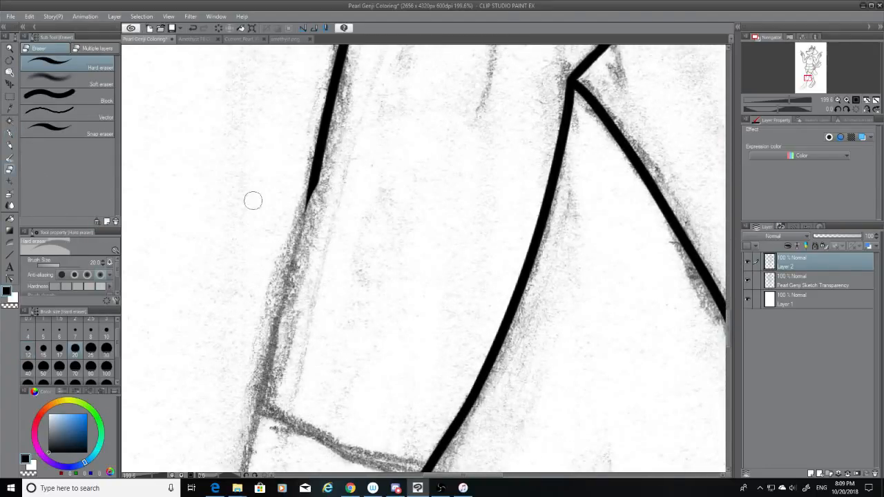
click(10, 134)
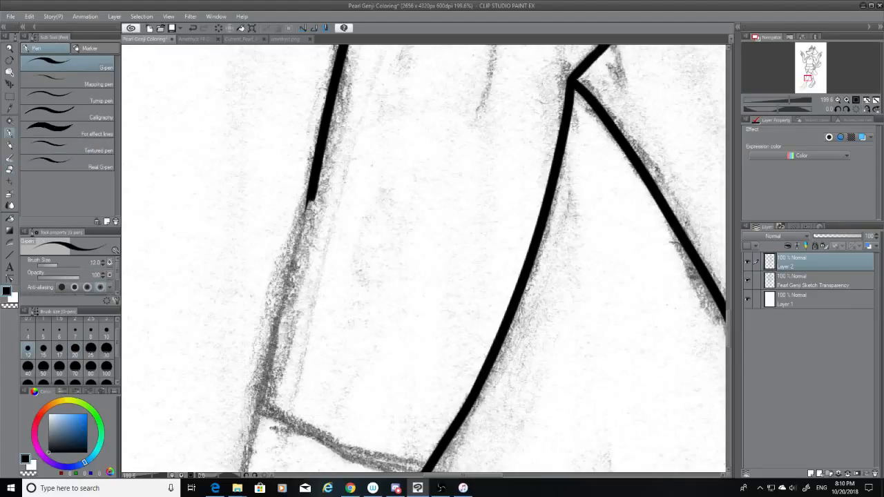
Continue the straight leg's outer line down past the sketched band across the leg, retrying until one long stroke fits.
drag(301, 223, 257, 467)
key(ctrl+z)
drag(318, 169, 257, 466)
key(ctrl+z)
drag(318, 166, 233, 458)
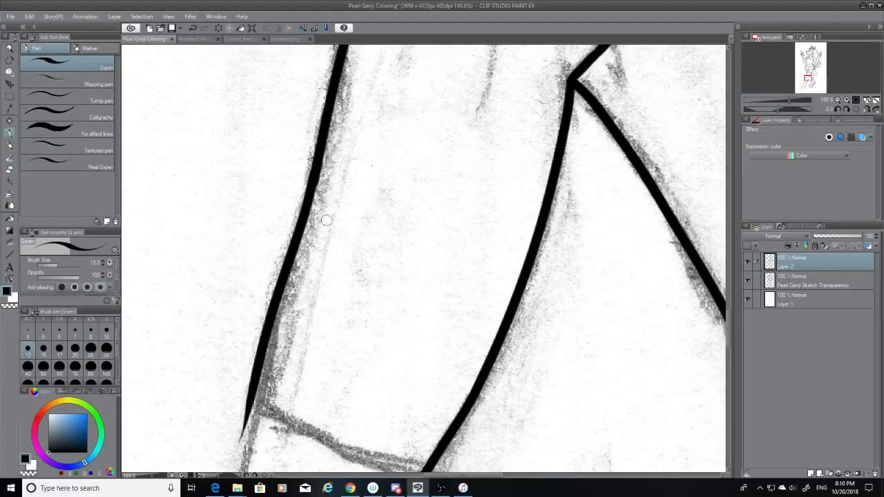
key(ctrl+z)
drag(315, 160, 256, 451)
key(ctrl+z)
mouse_move(318, 174)
mouse_down()
mouse_move(256, 338)
mouse_move(240, 412)
mouse_move(300, 242)
mouse_move(242, 470)
mouse_up()
key(ctrl+z)
key(ctrl+z)
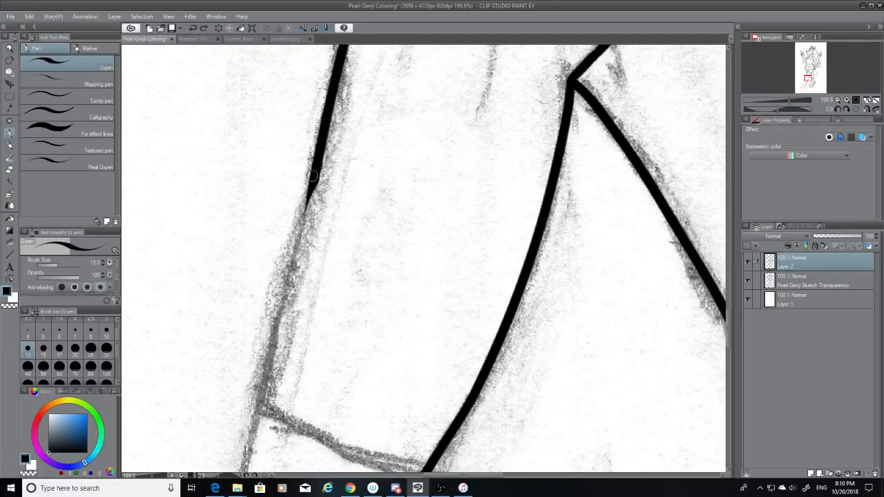
drag(318, 172, 245, 464)
key(ctrl+z)
drag(319, 169, 243, 466)
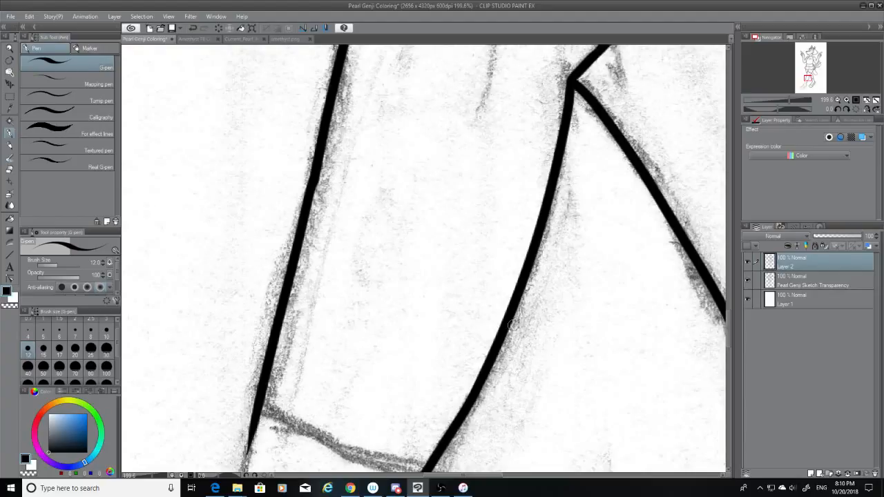
Check the leg outline without the sketch, show the sketch again, and ink the curved band line across the leg with the G-pen.
click(10, 169)
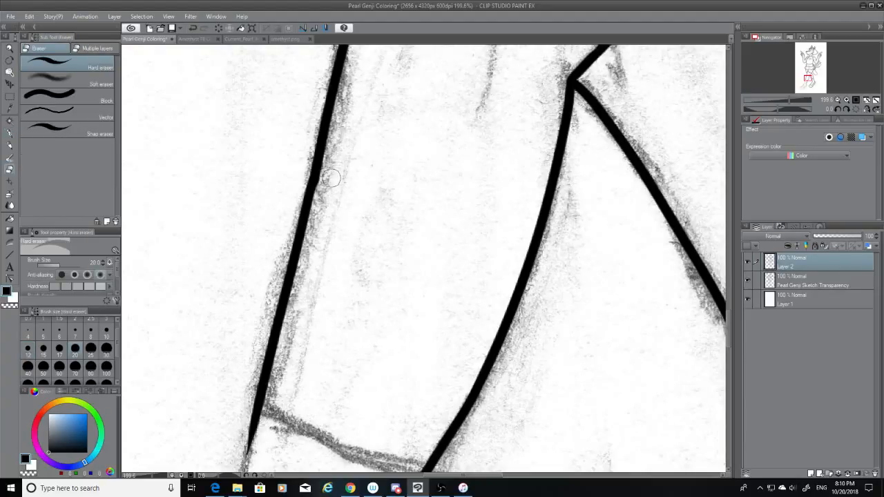
click(748, 280)
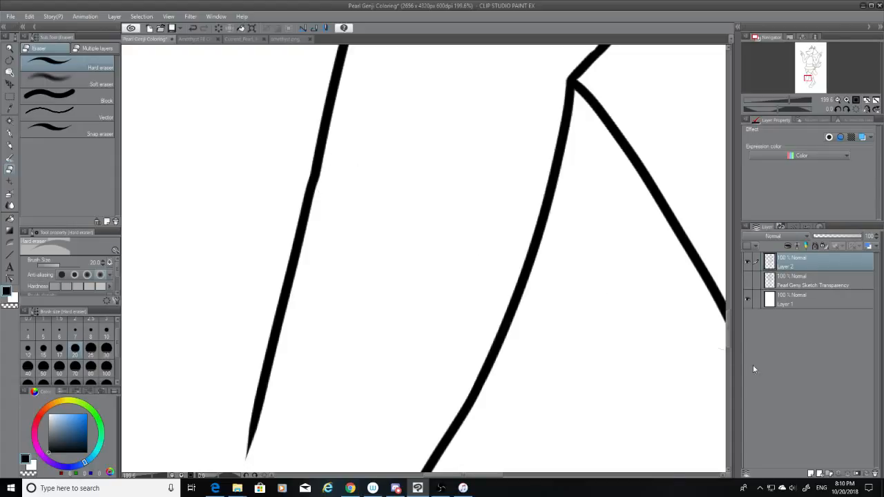
drag(729, 325, 729, 335)
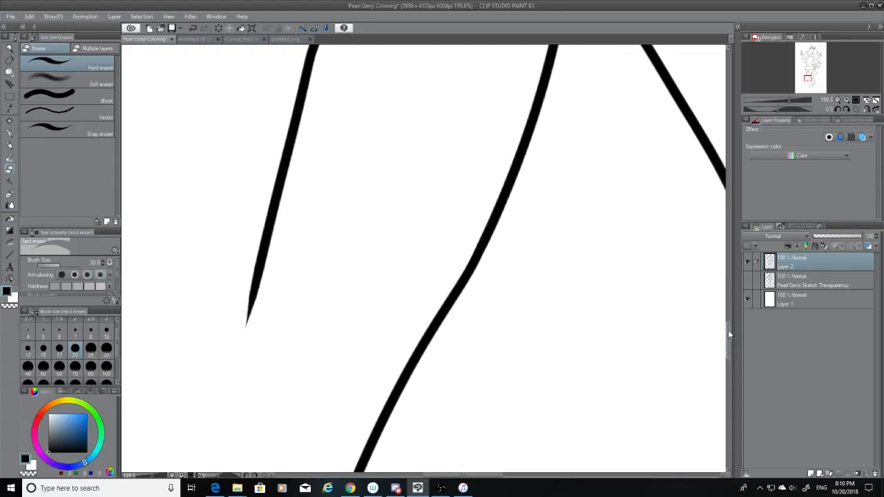
click(748, 281)
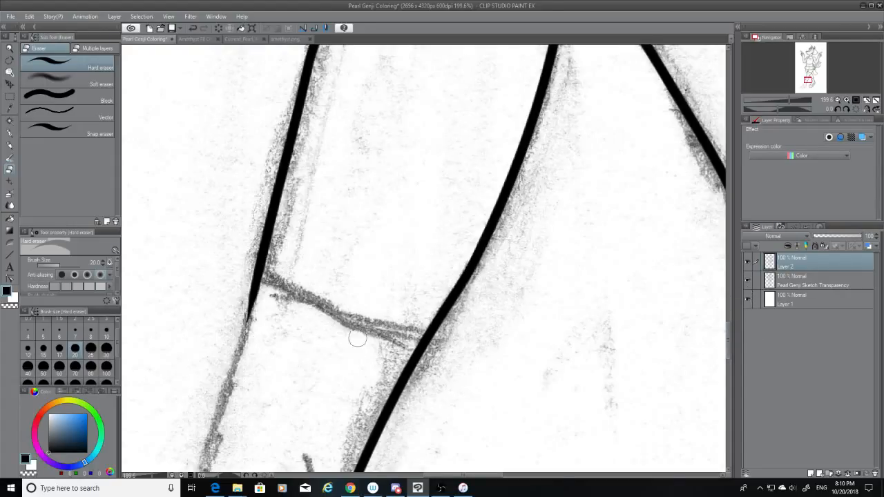
click(9, 132)
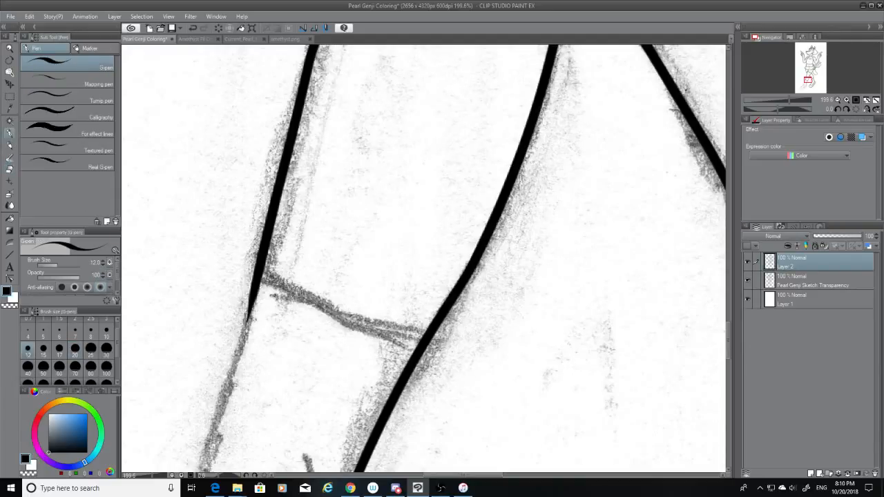
drag(263, 272, 414, 326)
key(ctrl+z)
drag(262, 271, 451, 335)
key(ctrl+z)
mouse_move(262, 270)
mouse_down()
mouse_move(345, 314)
mouse_move(457, 325)
mouse_up()
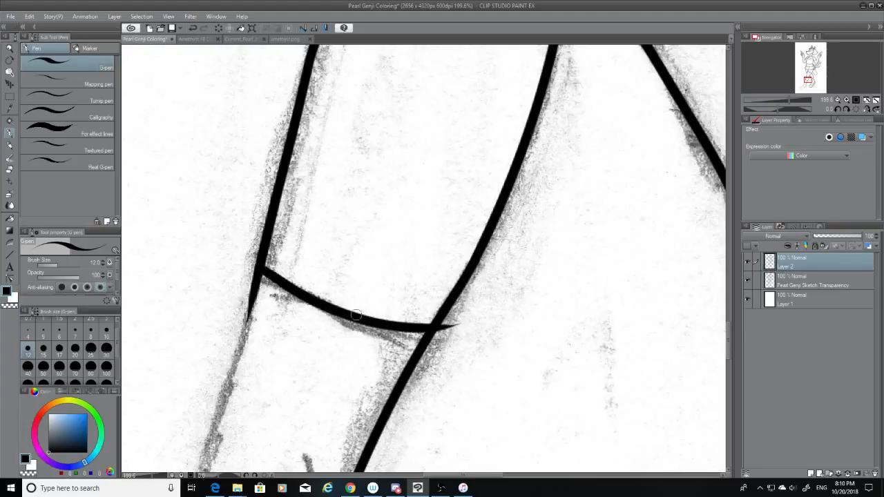
Hide the sketch, erase the band line's overshoot beyond the inner leg outline with the Hard eraser, and show the sketch again.
key(e)
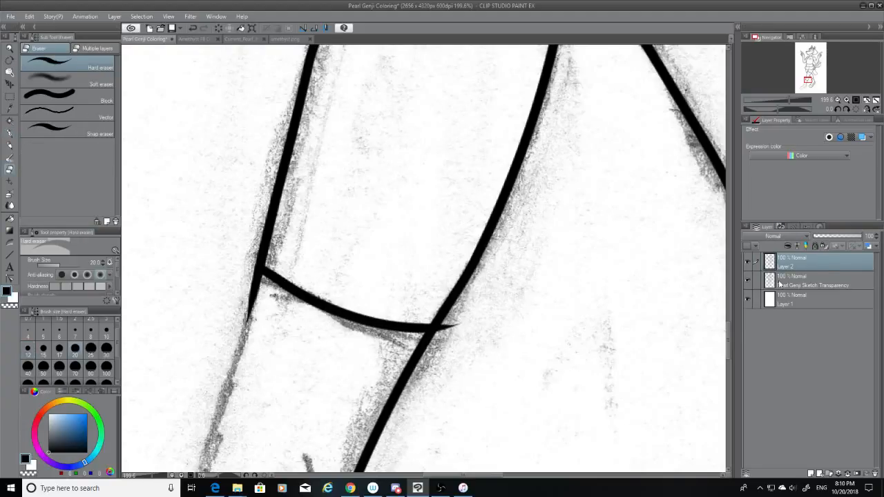
click(747, 279)
drag(457, 323, 465, 332)
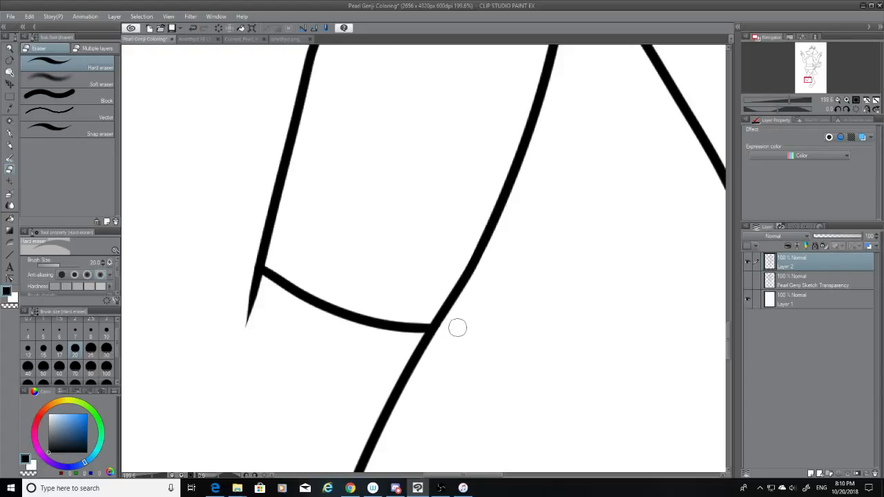
click(749, 278)
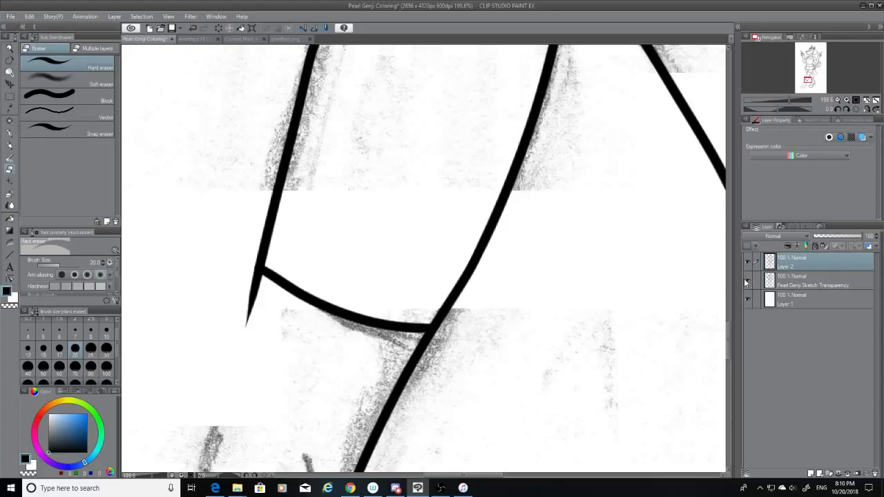
Trim the tapered tip of the outer leg line just below the band with the Hard eraser and return to the G-pen.
scroll(727, 324, down, 5)
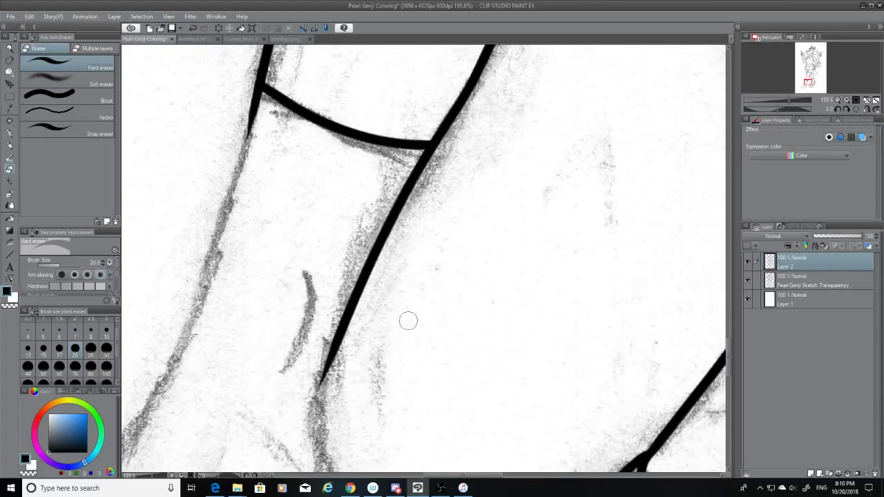
drag(253, 144, 252, 130)
click(9, 133)
Ink the lower leg's outer line from the band down along the sketch, redrawing the stroke until it flows from the line above.
drag(493, 476, 461, 479)
drag(505, 105, 423, 349)
key(ctrl+z)
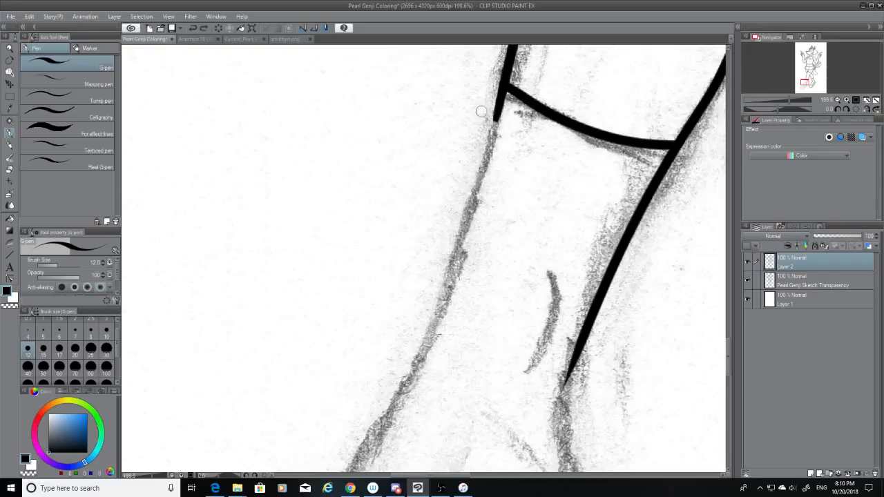
drag(496, 116, 405, 351)
key(ctrl+z)
drag(499, 114, 370, 442)
key(ctrl+z)
drag(510, 94, 379, 450)
key(ctrl+z)
mouse_move(498, 100)
mouse_down()
mouse_move(436, 296)
mouse_move(375, 385)
mouse_up()
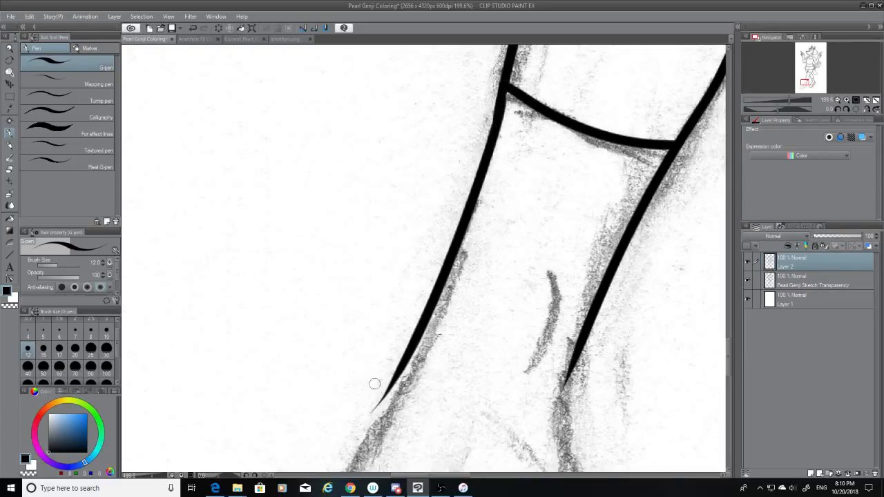
key(ctrl+z)
drag(505, 108, 380, 460)
key(ctrl+z)
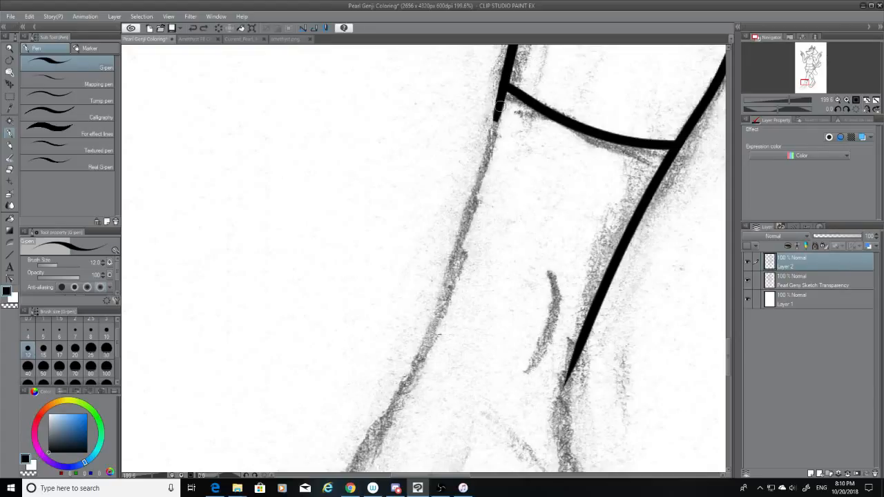
mouse_move(506, 101)
mouse_down()
mouse_move(469, 200)
mouse_move(349, 450)
mouse_up()
key(ctrl+z)
mouse_move(503, 98)
mouse_down()
mouse_move(495, 148)
mouse_move(393, 435)
mouse_up()
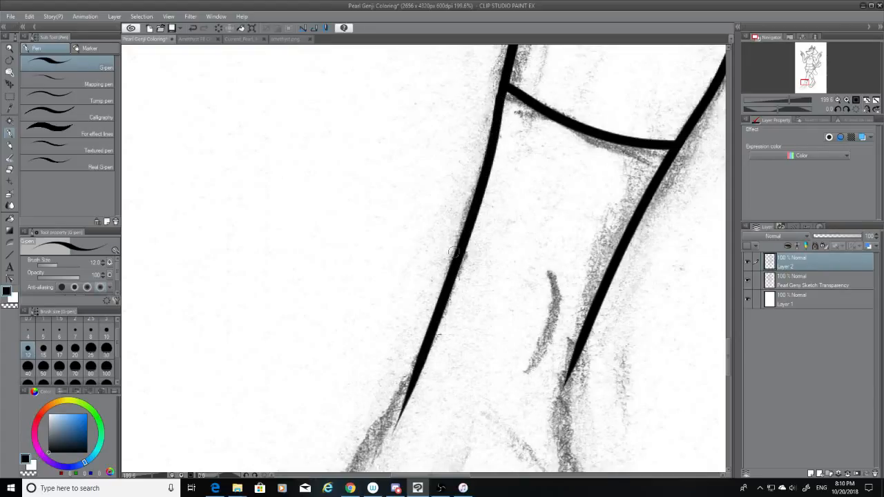
key(ctrl+z)
drag(509, 88, 373, 411)
key(ctrl+z)
drag(502, 105, 381, 418)
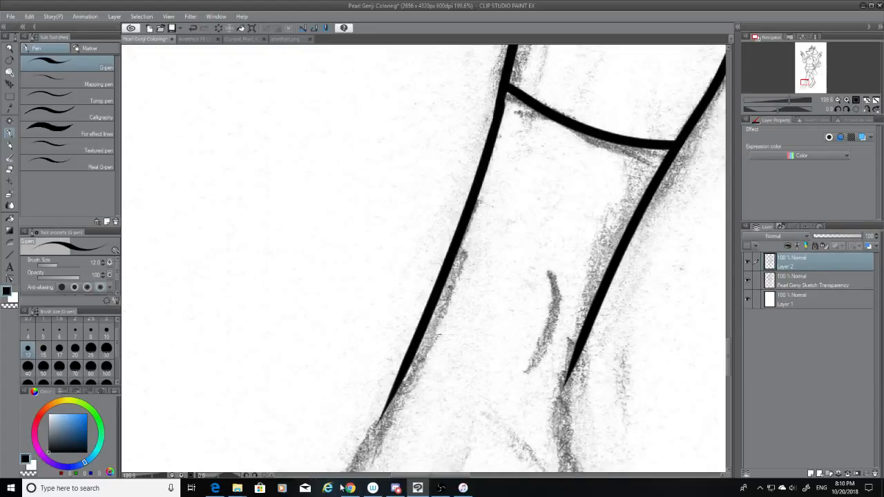
key(ctrl+z)
drag(503, 97, 376, 409)
key(ctrl+z)
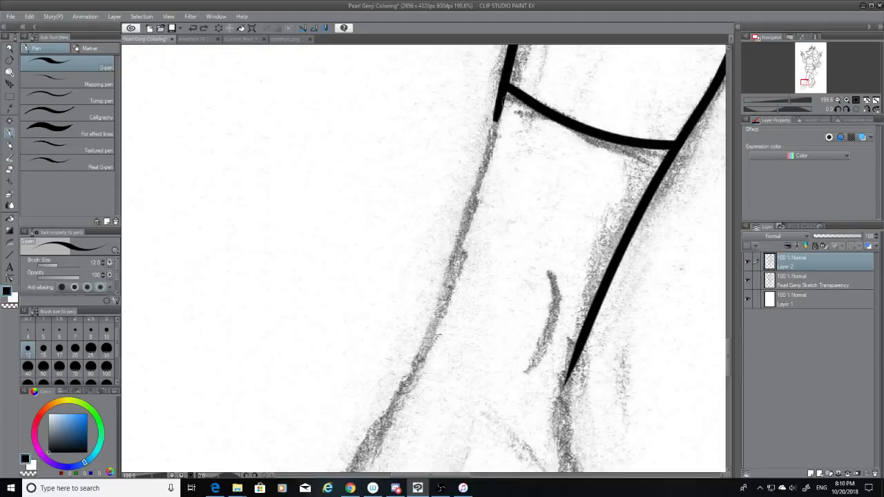
drag(507, 90, 407, 427)
key(ctrl+z)
mouse_move(506, 94)
mouse_down()
mouse_move(491, 156)
mouse_move(342, 442)
mouse_up()
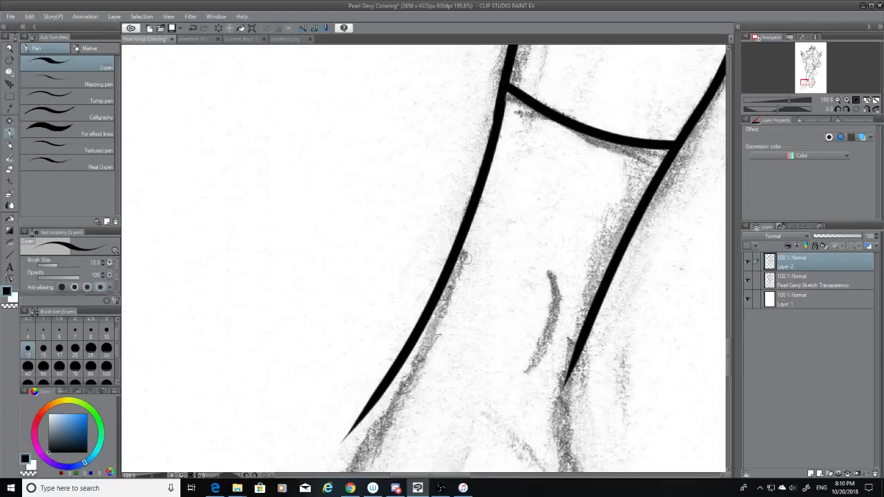
key(ctrl+z)
mouse_move(508, 90)
mouse_down()
mouse_move(442, 307)
mouse_move(370, 415)
mouse_up()
key(ctrl+z)
key(ctrl+z)
drag(496, 116, 373, 467)
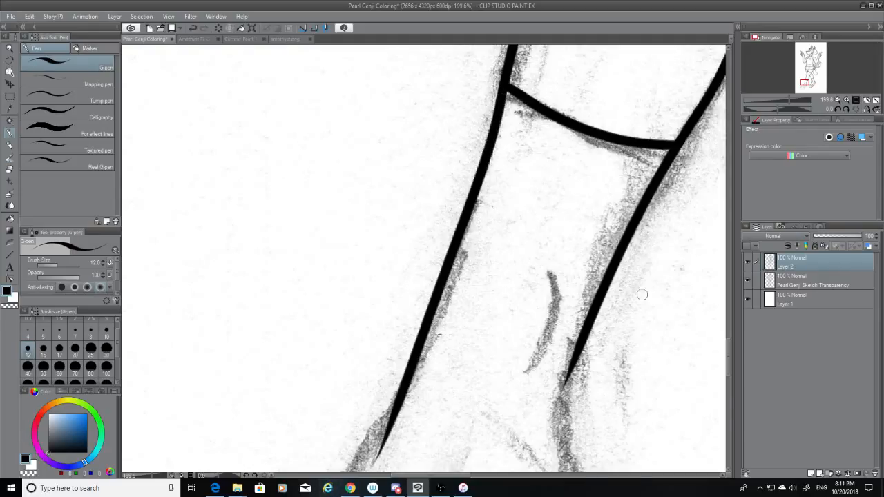
Trim the tapered lower tips of both the outer and inner lower-leg lines with the Hard eraser and return to the G-pen.
scroll(329, 268, down, 5)
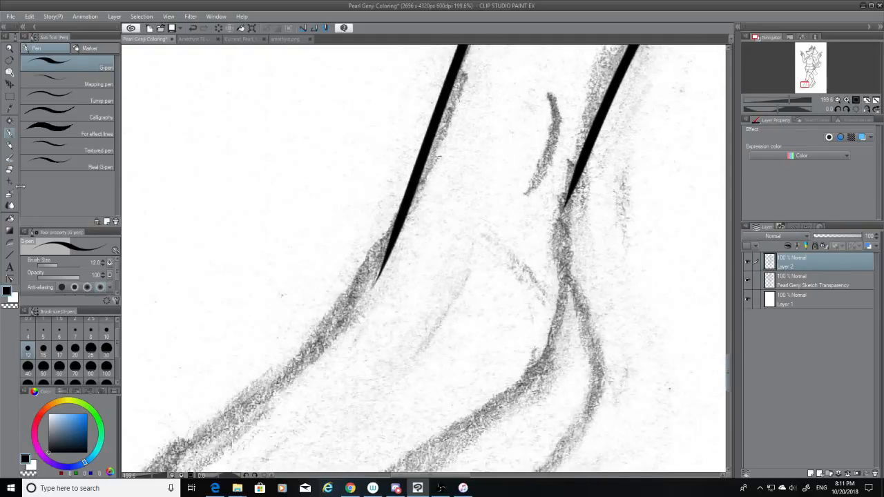
click(10, 170)
drag(377, 280, 435, 203)
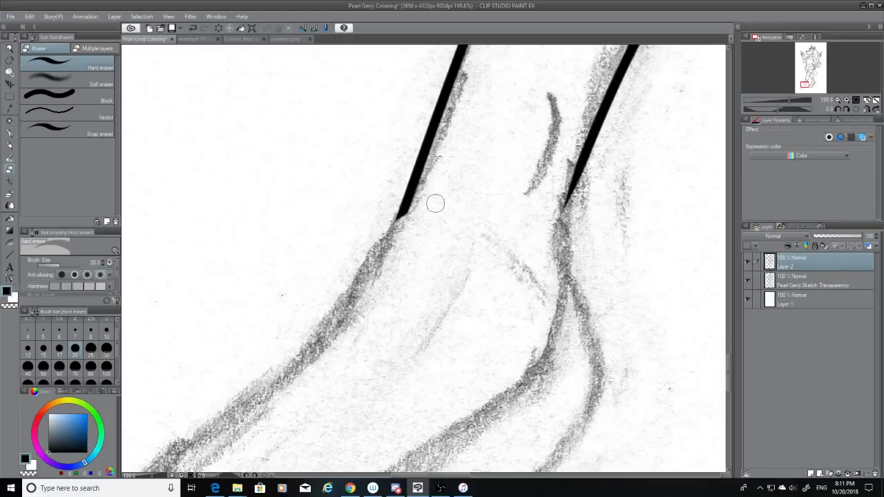
drag(566, 213, 558, 191)
key(p)
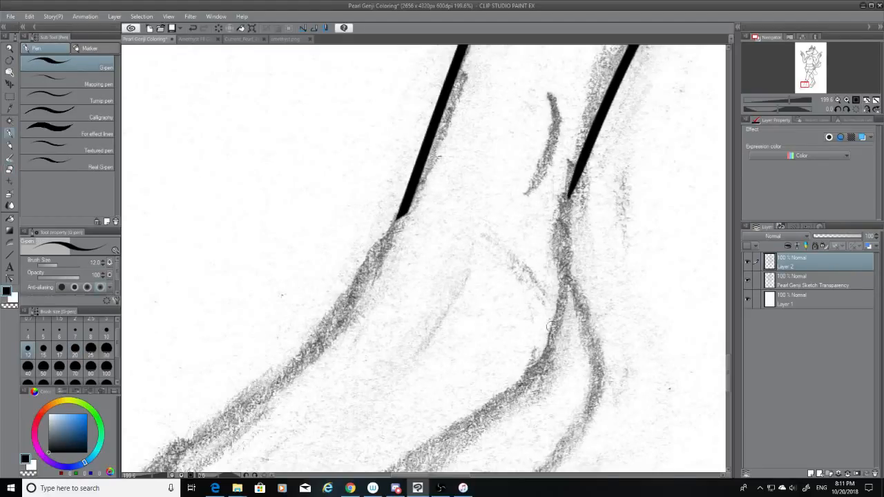
Ink the rear ankle line from the lower-leg outline down to the heel junction, redrawing the stroke until it curves smoothly.
drag(577, 171, 537, 312)
key(ctrl+z)
drag(580, 169, 556, 307)
key(ctrl+z)
drag(582, 168, 557, 307)
key(ctrl+z)
drag(579, 173, 556, 304)
key(ctrl+z)
drag(580, 170, 557, 314)
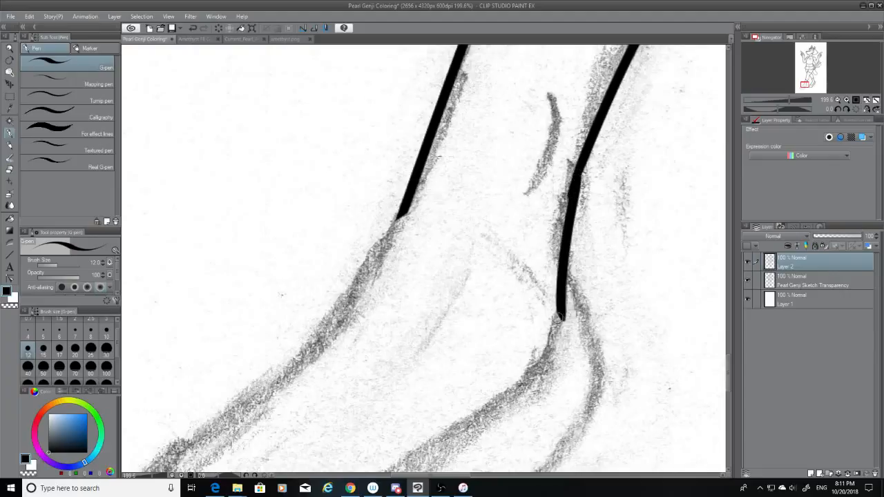
key(ctrl+z)
drag(580, 179, 551, 318)
key(ctrl+z)
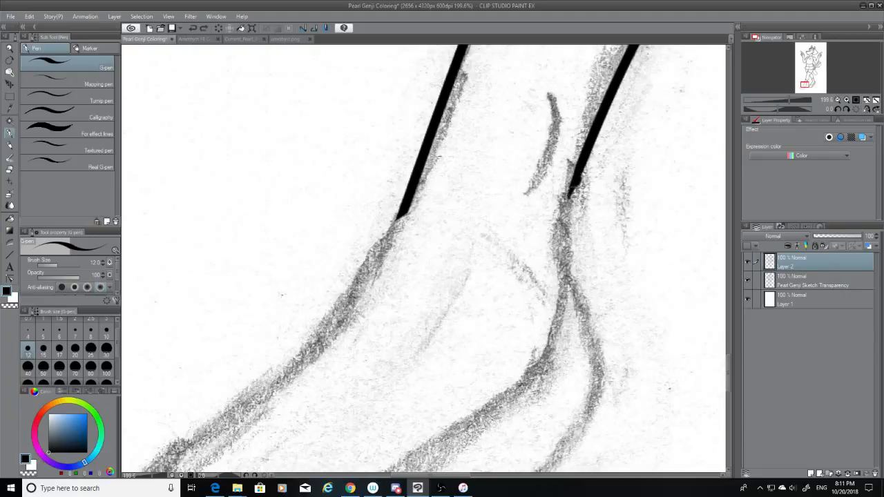
drag(579, 183, 561, 325)
key(ctrl+z)
drag(569, 207, 562, 305)
key(ctrl+z)
drag(577, 176, 559, 294)
key(ctrl+z)
drag(579, 171, 560, 294)
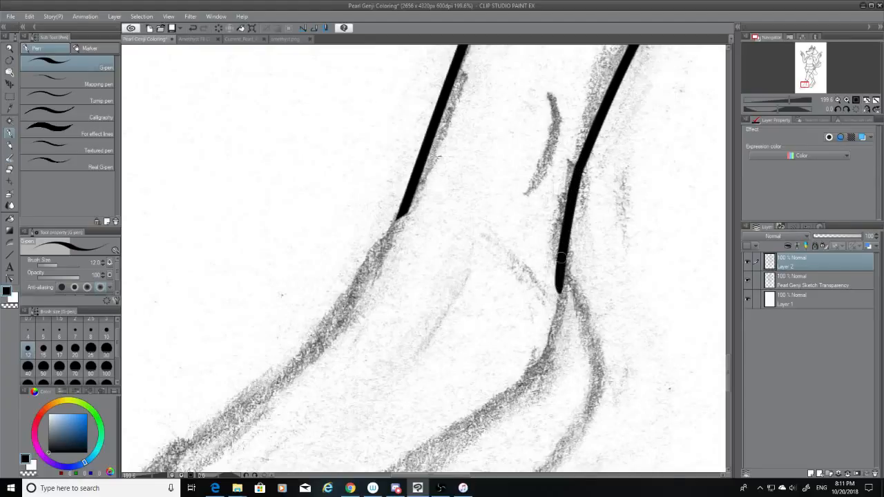
key(ctrl+z)
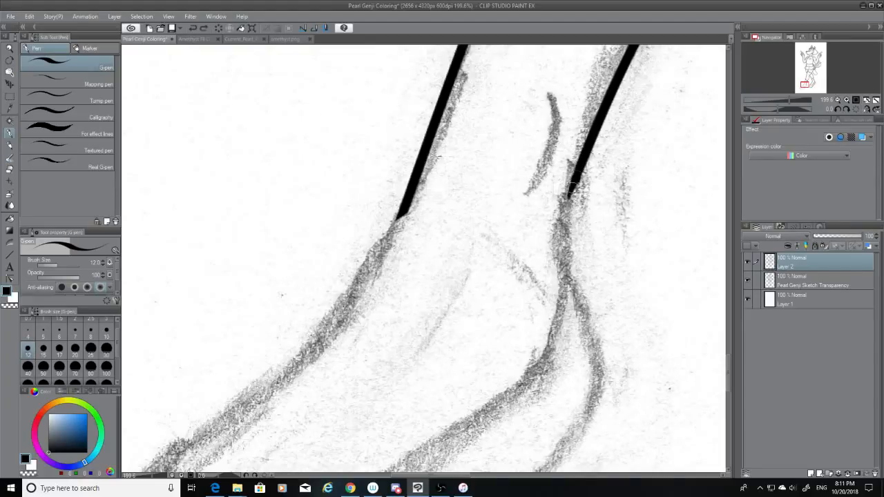
drag(579, 174, 573, 283)
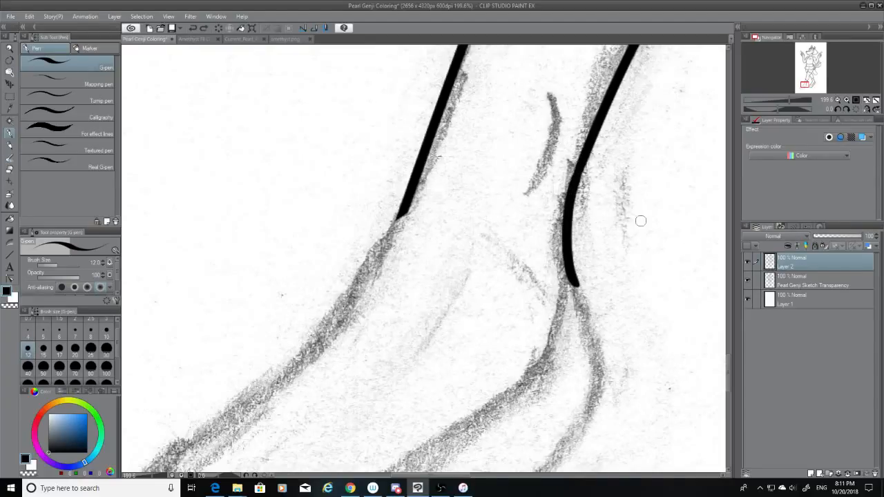
Ink the outer heel curve from the ankle junction down along the sketch, redrawing it once.
scroll(729, 396, down, 3)
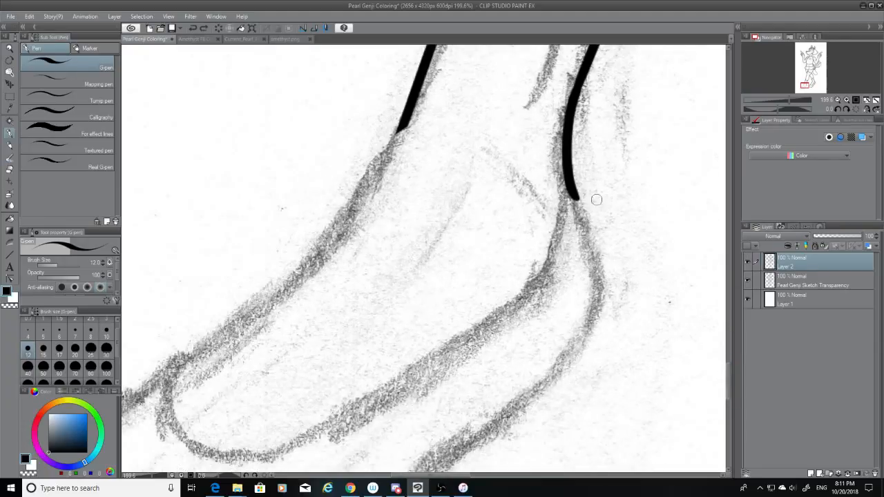
drag(575, 197, 587, 325)
key(ctrl+z)
drag(571, 194, 587, 337)
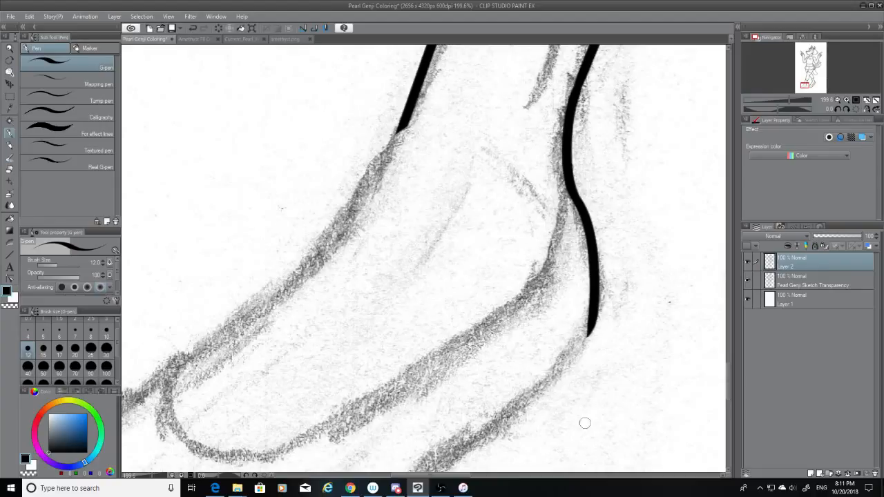
Ink the inner foot curve from the ankle junction diagonally toward the toes, redrawing it until it follows the sketch.
drag(569, 191, 487, 364)
key(ctrl+z)
drag(572, 193, 396, 399)
key(ctrl+z)
mouse_move(571, 195)
mouse_down()
mouse_move(549, 251)
mouse_move(373, 416)
mouse_up()
key(ctrl+z)
drag(572, 201, 413, 382)
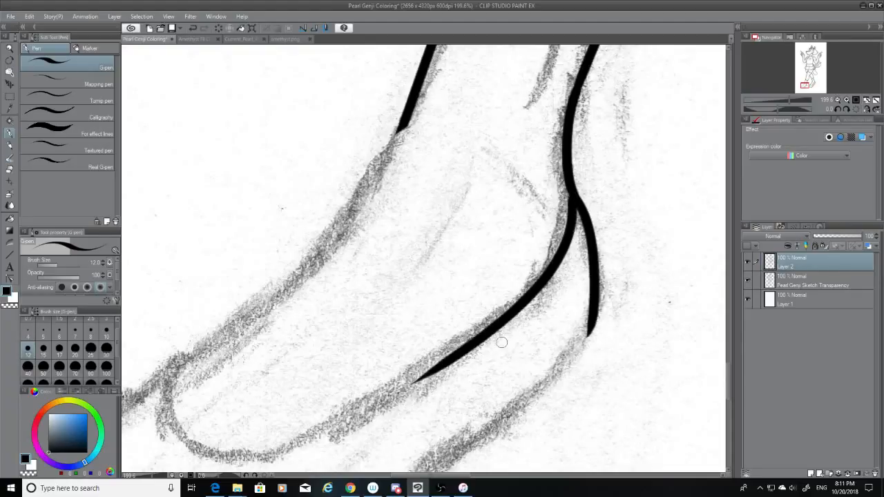
Ink the rounded front end of the inner foot curve and join it to the stroke coming from the ankle.
drag(461, 476, 446, 477)
drag(281, 366, 481, 414)
key(ctrl+z)
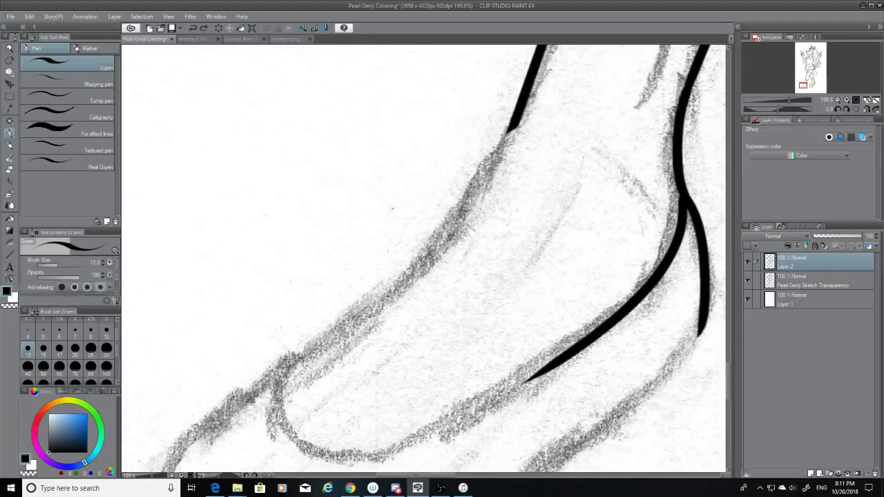
mouse_move(287, 360)
mouse_down()
mouse_move(400, 438)
mouse_move(502, 407)
mouse_up()
key(ctrl+z)
mouse_move(553, 362)
mouse_down()
mouse_move(341, 448)
mouse_move(274, 402)
mouse_up()
key(ctrl+z)
mouse_move(280, 366)
mouse_down()
mouse_move(481, 418)
mouse_move(557, 368)
mouse_up()
key(ctrl+z)
mouse_move(281, 366)
mouse_down()
mouse_move(468, 416)
mouse_move(553, 366)
mouse_move(441, 430)
mouse_up()
key(ctrl+z)
drag(562, 359, 423, 427)
key(ctrl+z)
drag(572, 352, 427, 434)
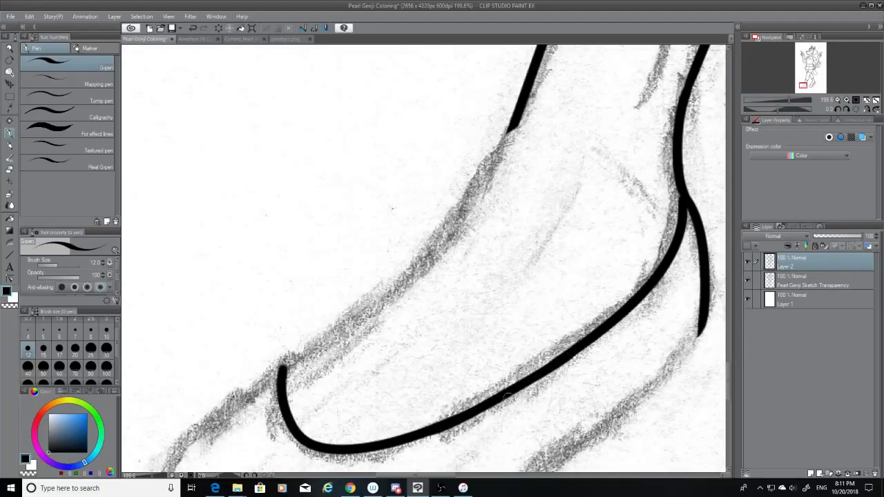
Ink the front line of the leg down over the instep toward the toe section, redrawing it until it follows the sketch.
drag(515, 127, 318, 345)
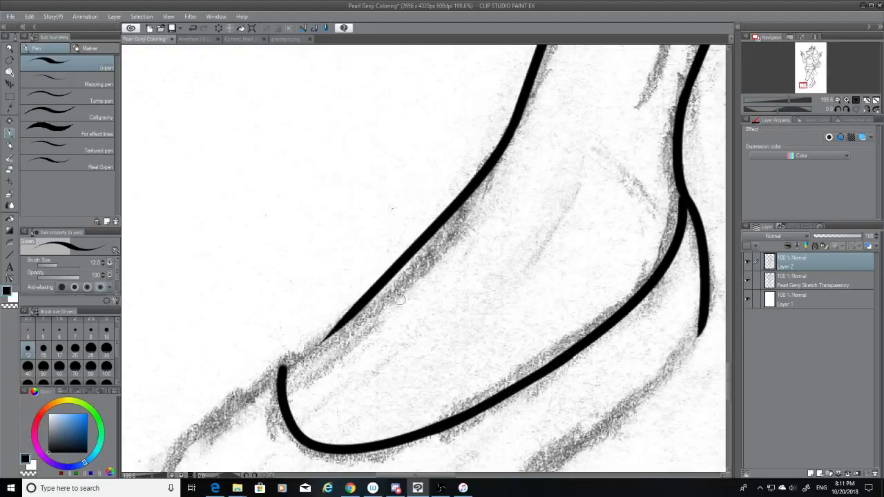
key(ctrl+z)
drag(512, 129, 290, 362)
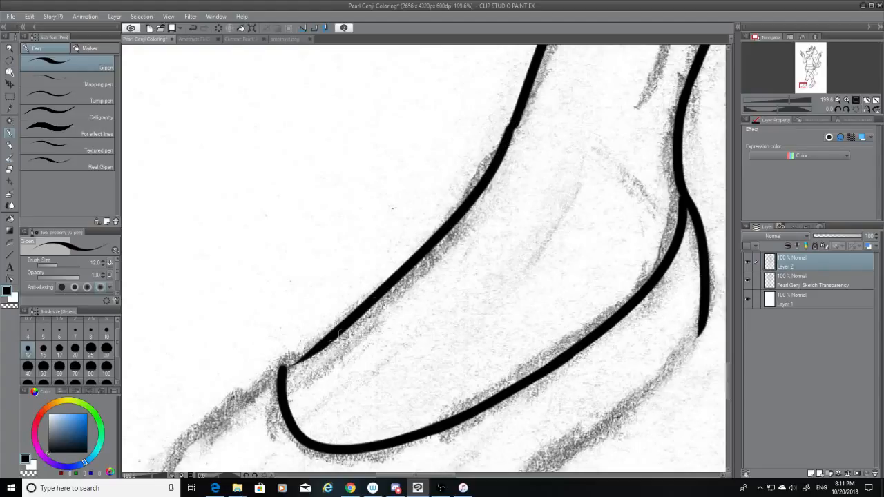
key(ctrl+z)
drag(516, 120, 286, 361)
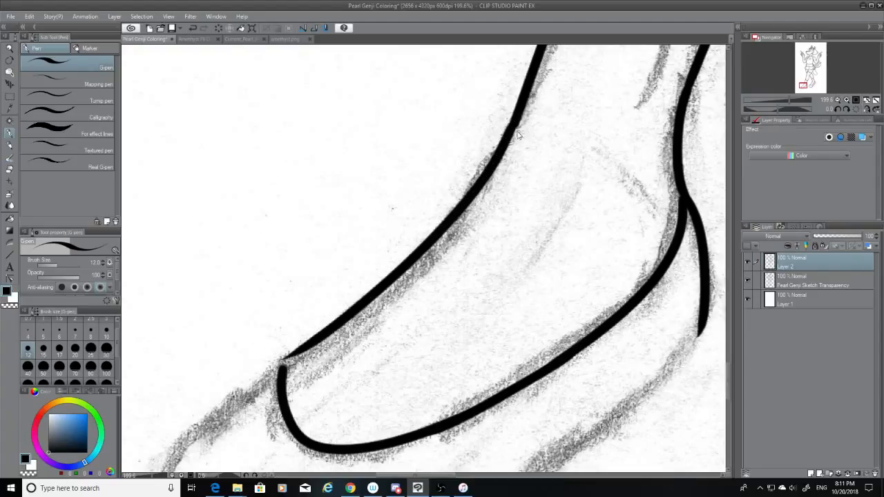
key(ctrl+z)
drag(518, 116, 284, 354)
key(ctrl+z)
drag(513, 127, 273, 356)
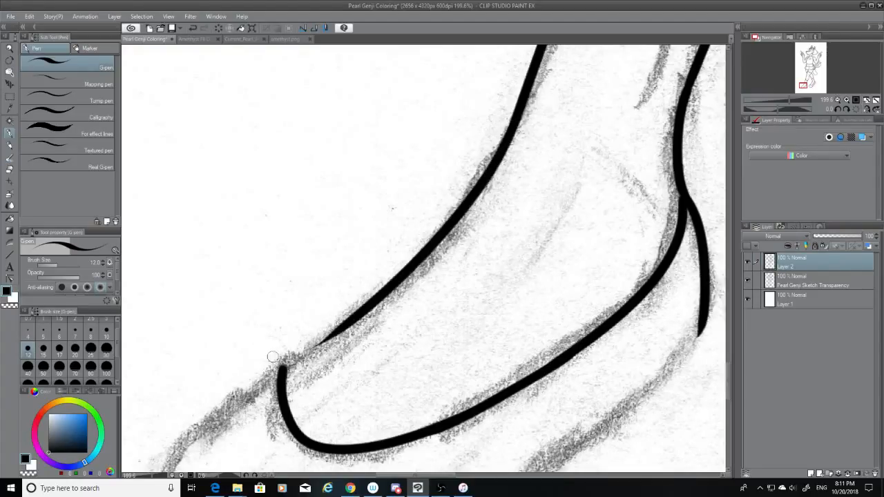
Extend the tapered instep line to meet the upper end of the rounded inner foot curve, redrawing the short joining stroke.
drag(354, 315, 283, 366)
key(ctrl+z)
drag(351, 328, 283, 366)
key(ctrl+z)
drag(352, 319, 283, 366)
key(ctrl+z)
drag(351, 322, 280, 367)
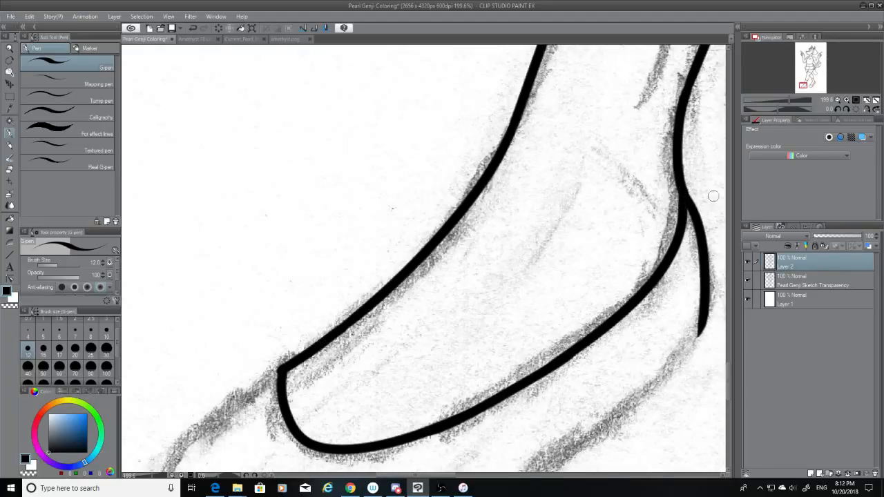
Hide the sketch layer to check the foot's line art, switch to the Hard eraser, and show the sketch again.
click(751, 279)
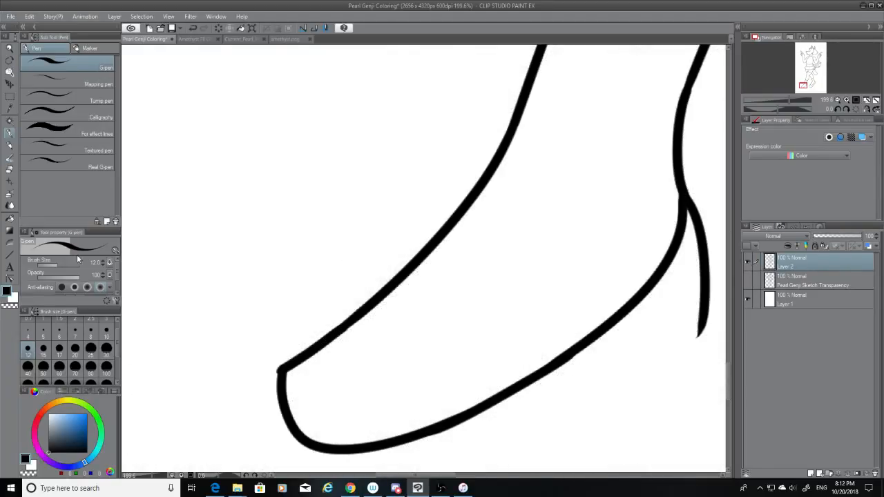
click(9, 170)
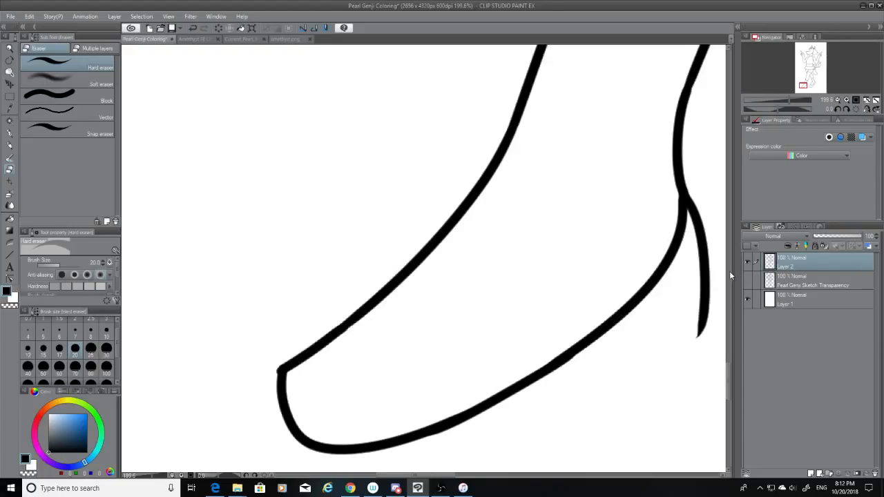
click(747, 279)
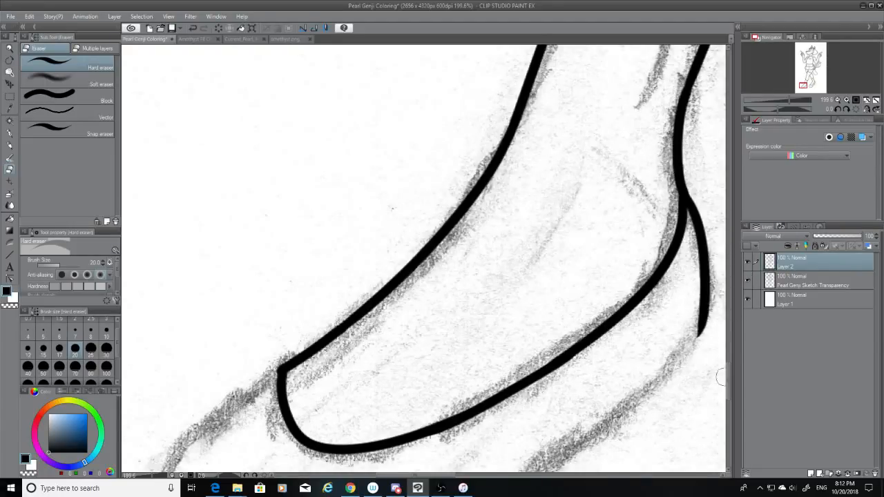
Ink the upper curve of the toe section around to the toe tip with the G-pen, redrawing it until it fits.
scroll(729, 382, down, 2)
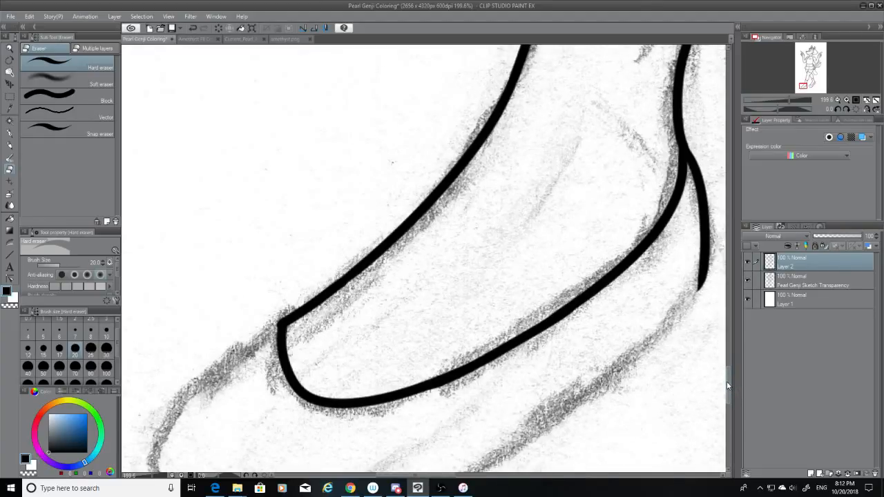
scroll(729, 392, down, 4)
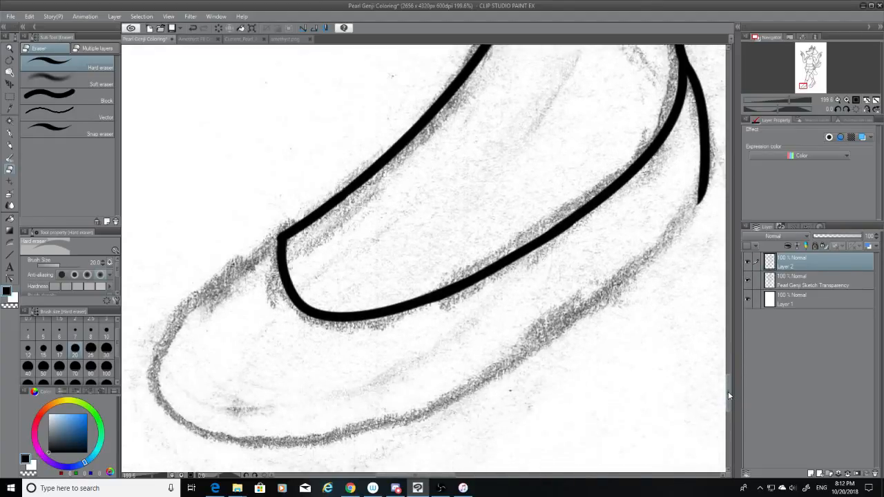
key(p)
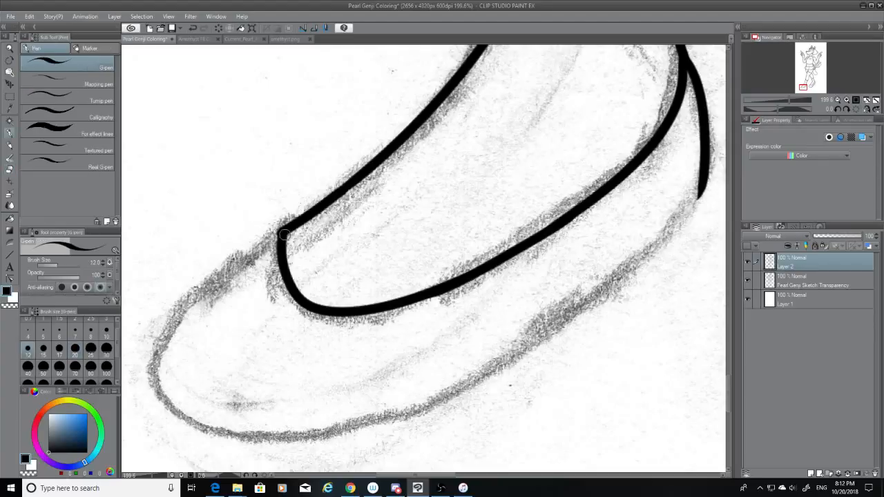
drag(280, 234, 156, 355)
key(ctrl+z)
drag(282, 229, 150, 379)
key(ctrl+z)
drag(282, 231, 154, 368)
key(ctrl+z)
drag(240, 260, 150, 377)
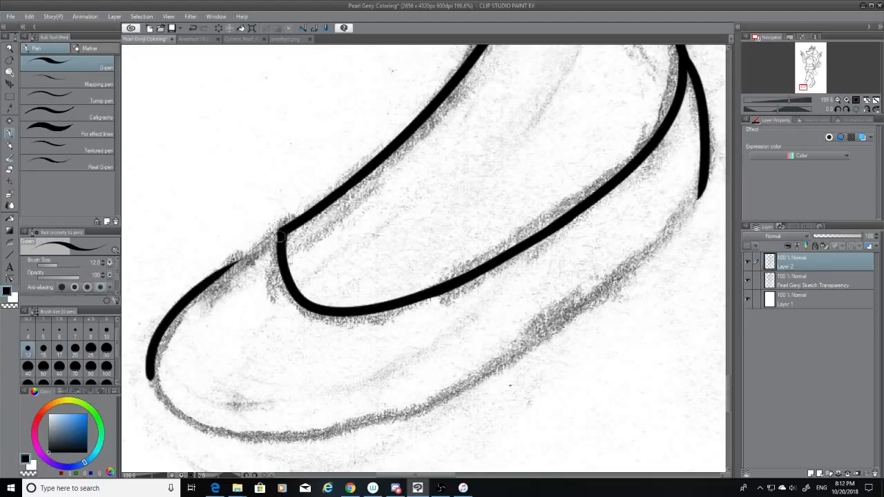
Connect the toe section's upper curve to the corner where the instep line ends, redrawing the joining stroke.
mouse_move(281, 232)
mouse_down()
mouse_move(196, 310)
mouse_move(205, 286)
mouse_up()
key(ctrl+z)
key(ctrl+z)
mouse_move(282, 230)
mouse_down()
mouse_move(204, 285)
mouse_move(266, 243)
mouse_move(208, 282)
mouse_move(215, 278)
mouse_up()
key(ctrl+z)
key(ctrl+z)
key(ctrl+z)
key(ctrl+z)
key(ctrl+z)
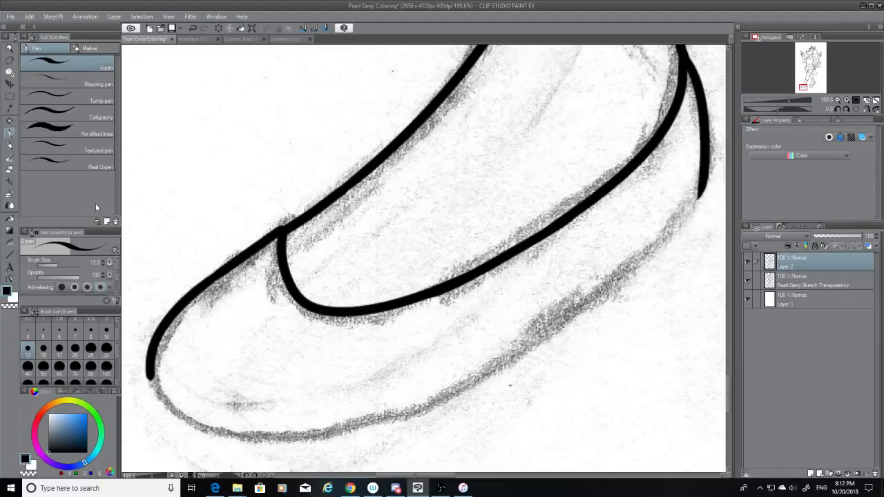
Ink the sole's front part from the toe tip along the underside, redrawing the stroke until it follows the sketch.
drag(156, 380, 487, 360)
key(ctrl+z)
drag(148, 373, 594, 285)
key(ctrl+z)
drag(148, 374, 519, 334)
key(ctrl+z)
mouse_move(145, 377)
mouse_down()
mouse_move(183, 411)
mouse_move(513, 345)
mouse_up()
key(ctrl+z)
mouse_move(148, 375)
mouse_down()
mouse_move(425, 392)
mouse_move(474, 356)
mouse_up()
key(ctrl+z)
drag(149, 375, 456, 389)
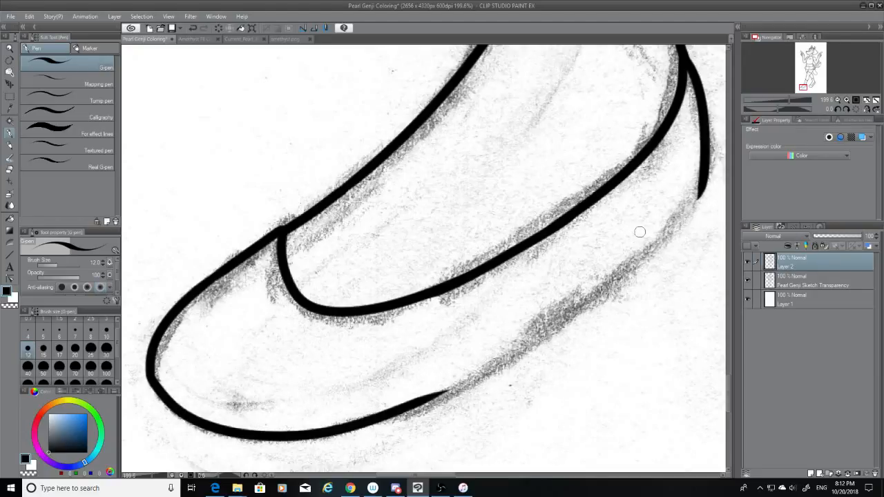
Ink the sole's rear part from the end of the heel curve down toward the front sole line.
mouse_move(691, 195)
mouse_down()
mouse_move(674, 225)
mouse_move(474, 365)
mouse_up()
key(ctrl+z)
drag(695, 194, 448, 375)
Bridge the front and rear sole lines, redrawing the joining stroke until the outline runs evenly.
drag(506, 352, 388, 418)
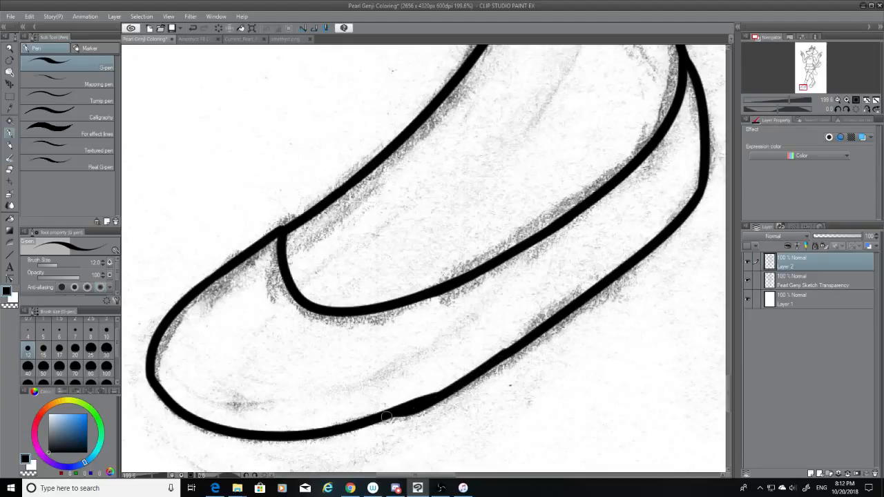
key(ctrl+z)
drag(510, 352, 405, 405)
key(ctrl+z)
drag(521, 345, 376, 416)
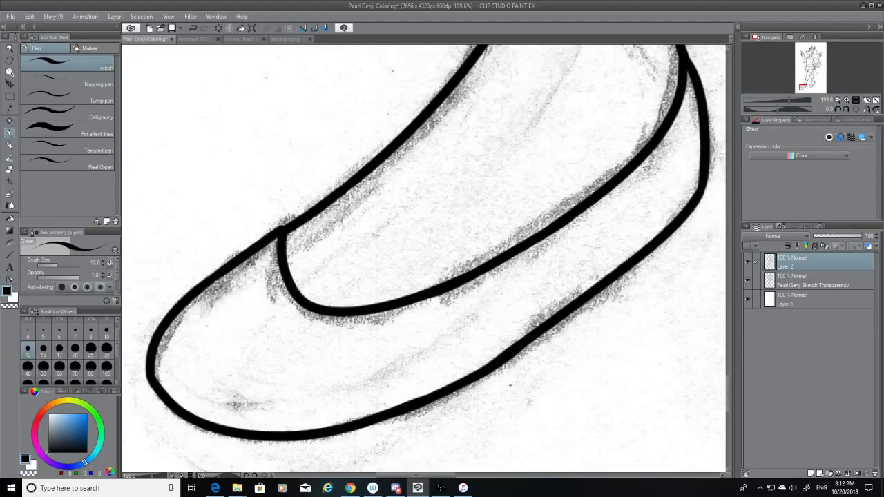
key(ctrl+z)
mouse_move(525, 346)
mouse_down()
mouse_move(389, 416)
mouse_move(408, 409)
mouse_up()
key(ctrl+z)
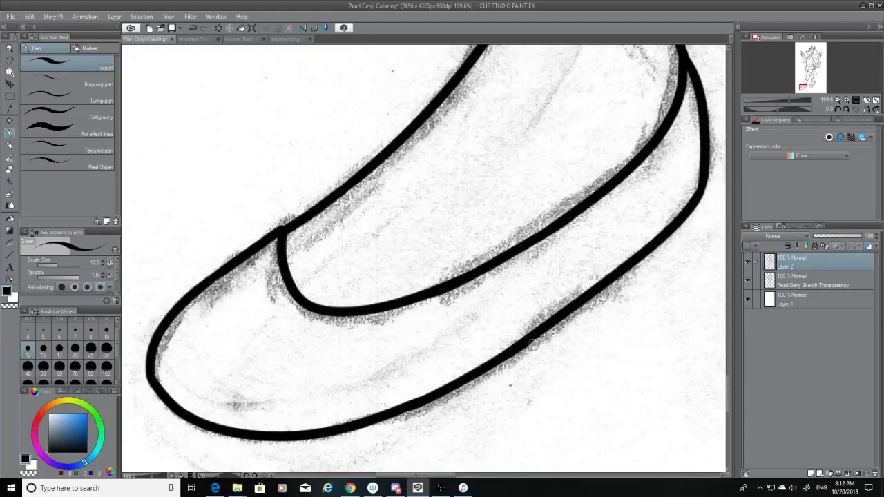
Hide the sketch, then erase the bump above the instep corner and the angular toe tip with the Hard eraser.
click(748, 281)
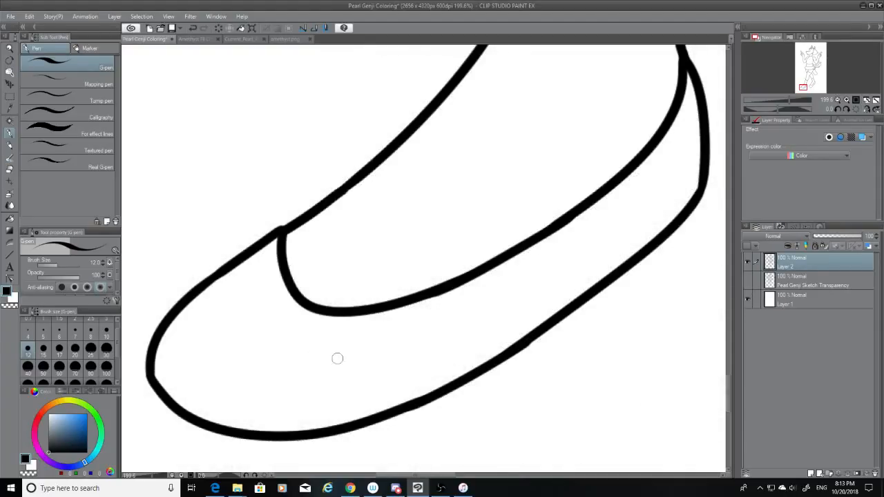
click(9, 171)
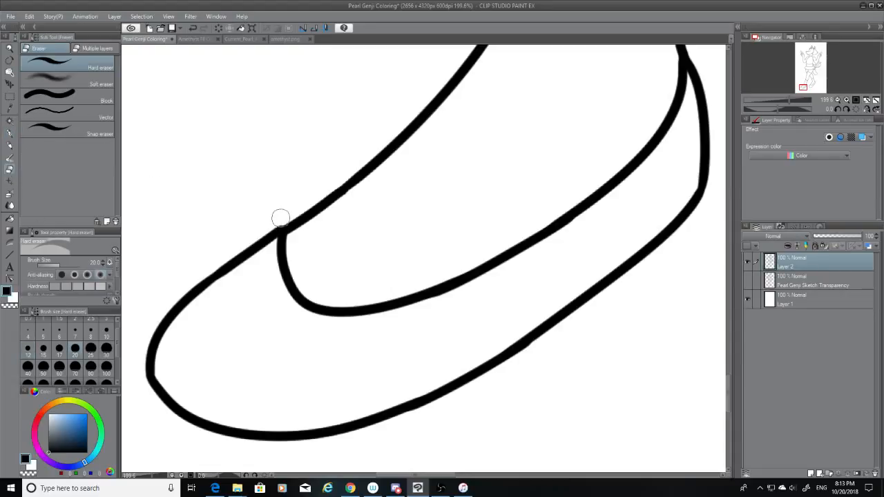
mouse_move(282, 220)
mouse_down()
mouse_move(246, 237)
mouse_move(253, 231)
mouse_up()
key(ctrl+z)
key(ctrl+z)
mouse_move(162, 377)
mouse_down()
mouse_move(139, 356)
mouse_move(159, 389)
mouse_move(152, 356)
mouse_up()
Redraw the erased toe tip with the G-pen, repeating the short stroke until it rounds smoothly into the lines on both sides.
click(8, 133)
key(ctrl+z)
key(ctrl+z)
mouse_move(159, 391)
mouse_down()
mouse_move(152, 357)
mouse_move(158, 386)
mouse_up()
key(ctrl+z)
key(ctrl+z)
mouse_move(152, 357)
mouse_down()
mouse_move(159, 386)
mouse_move(151, 349)
mouse_up()
key(ctrl+z)
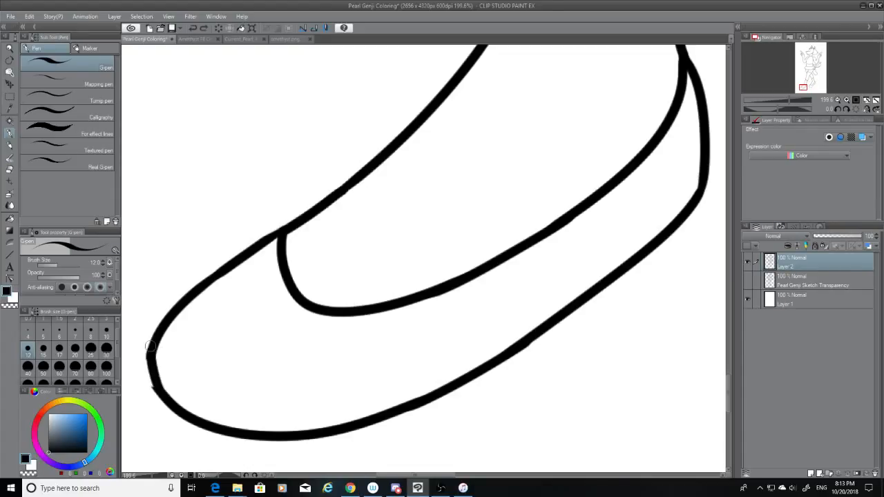
key(ctrl+z)
mouse_move(159, 390)
mouse_down()
mouse_move(156, 353)
mouse_move(159, 389)
mouse_up()
key(ctrl+z)
key(ctrl+z)
mouse_move(152, 358)
mouse_down()
mouse_move(162, 392)
mouse_move(152, 352)
mouse_up()
key(ctrl+z)
key(ctrl+z)
drag(160, 394, 153, 356)
key(ctrl+z)
key(ctrl+z)
key(ctrl+z)
key(ctrl+z)
mouse_move(152, 352)
mouse_down()
mouse_move(163, 390)
mouse_move(152, 354)
mouse_up()
key(ctrl+z)
key(ctrl+z)
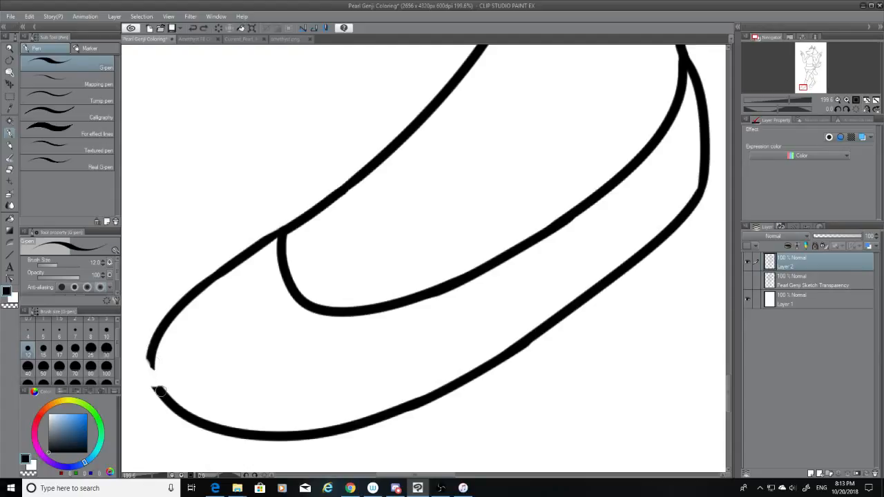
drag(161, 393, 156, 354)
Smooth the bumps at the stroke joins of the lower-leg outlines with the Hard eraser and return to the G-pen.
click(10, 170)
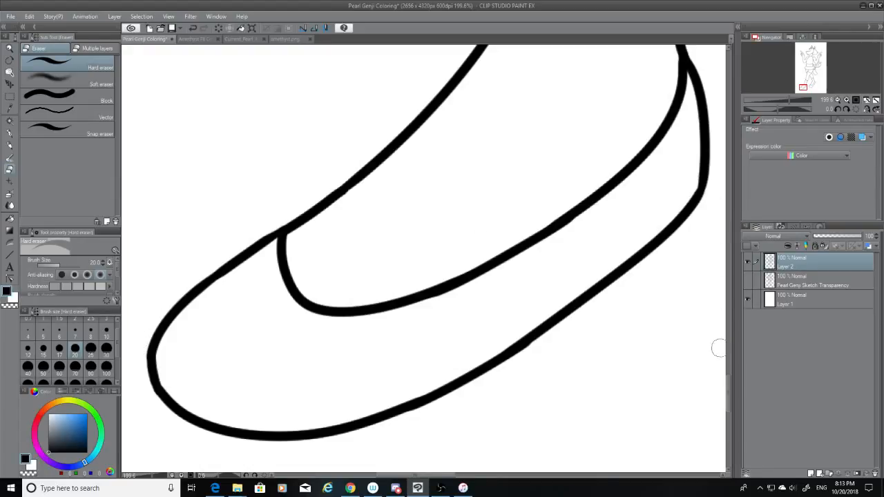
drag(729, 393, 730, 364)
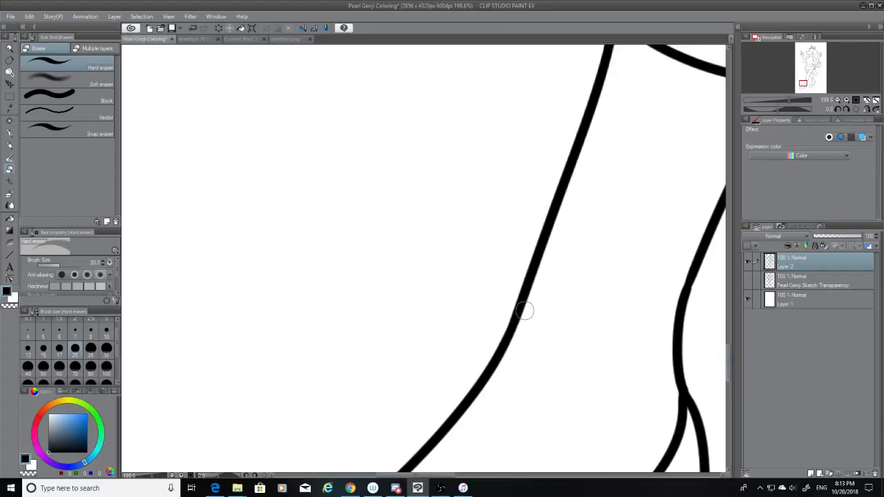
click(9, 132)
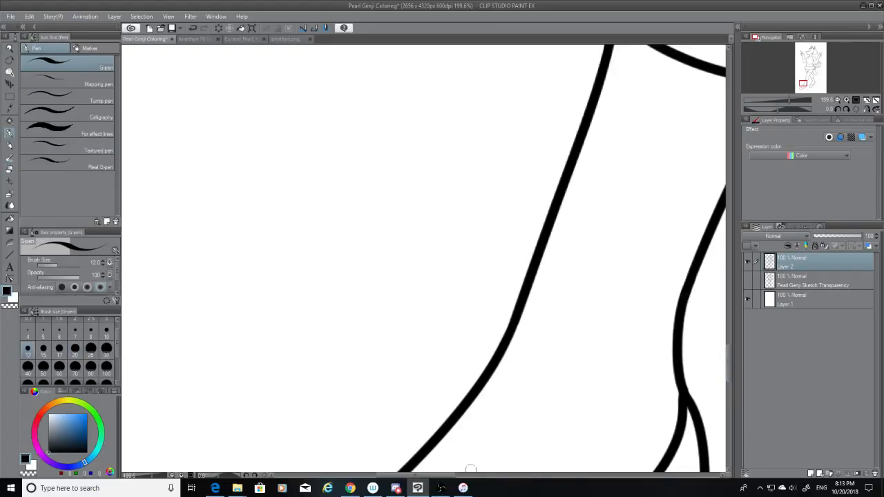
drag(451, 475, 517, 476)
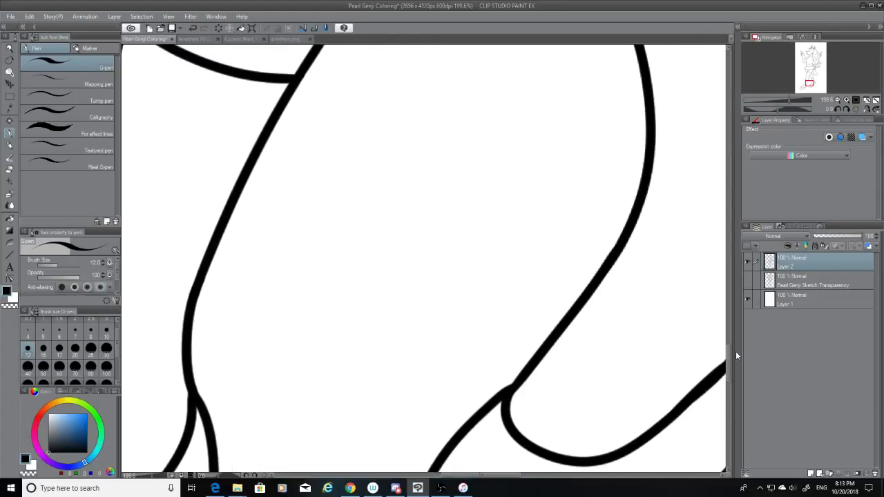
Smooth the bump on the lower curve of the rear shoe's toe outline with the Hard eraser.
drag(728, 354, 735, 373)
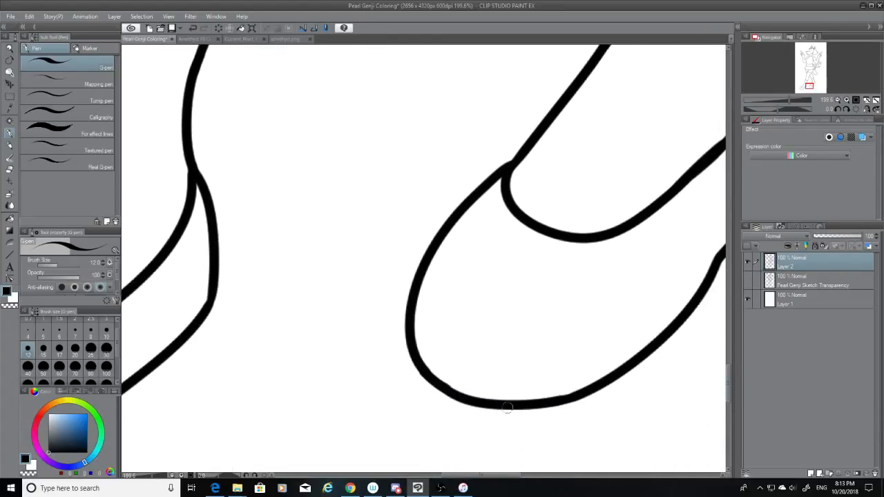
scroll(491, 372, down, 4)
scroll(506, 409, up, 4)
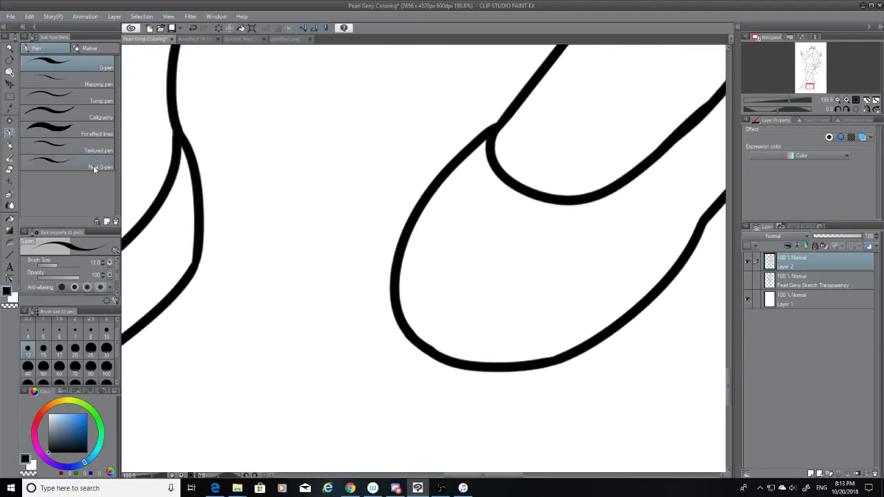
click(9, 170)
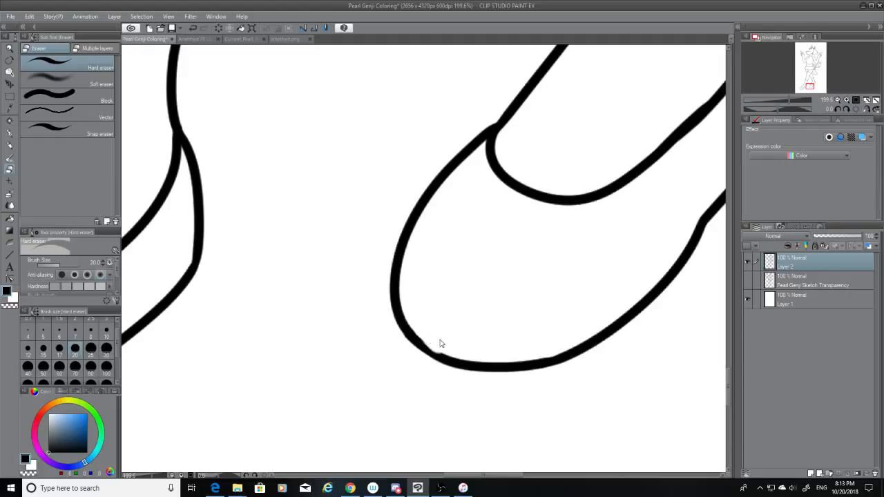
key(ctrl+z)
drag(518, 476, 549, 477)
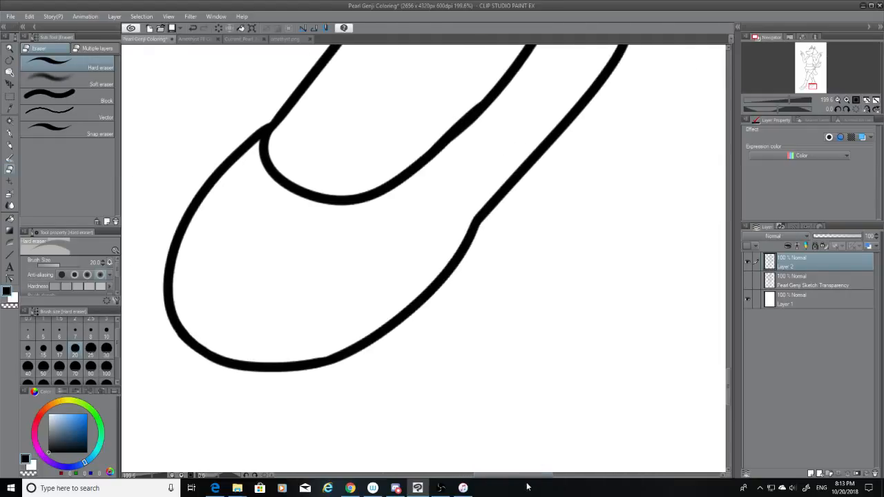
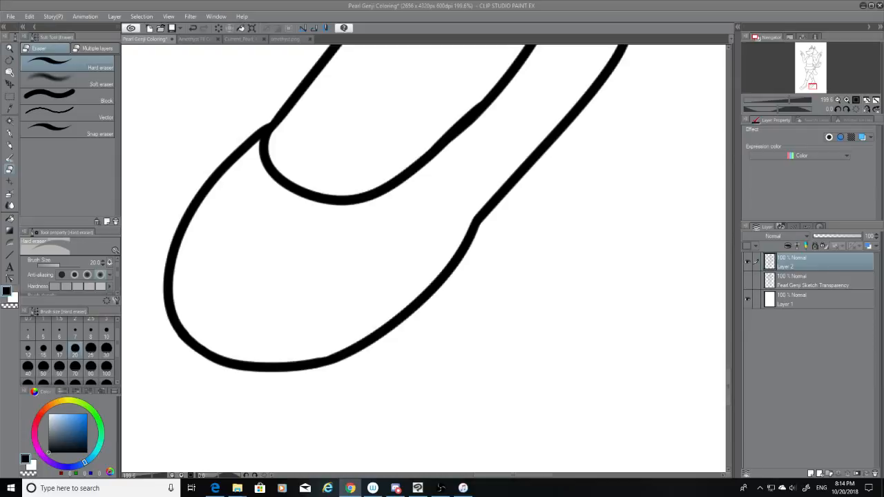
Compare the full figure's line art with the pencil sketch by toggling the sketch layer's visibility, leaving it hidden.
scroll(170, 163, down, 12)
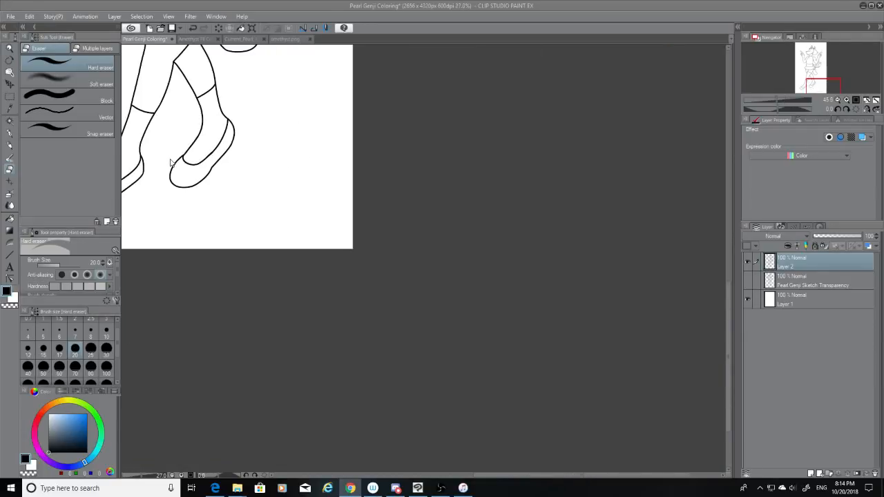
scroll(183, 108, up, 4)
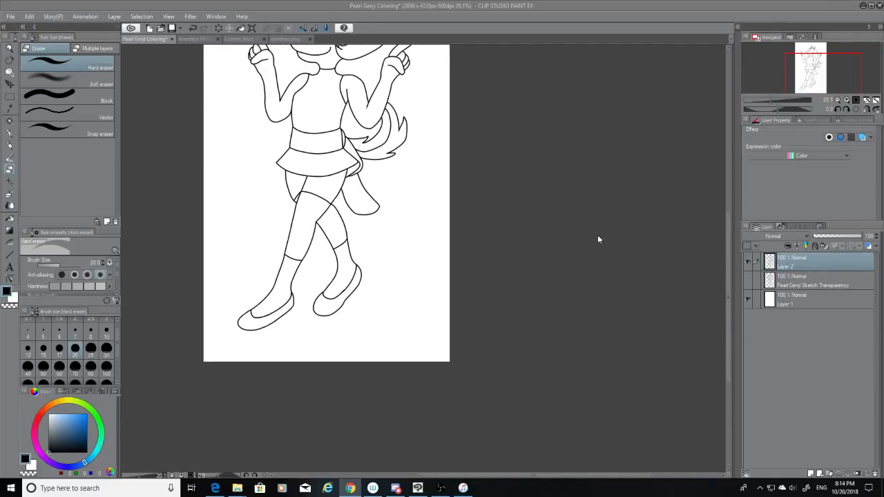
drag(727, 246, 730, 216)
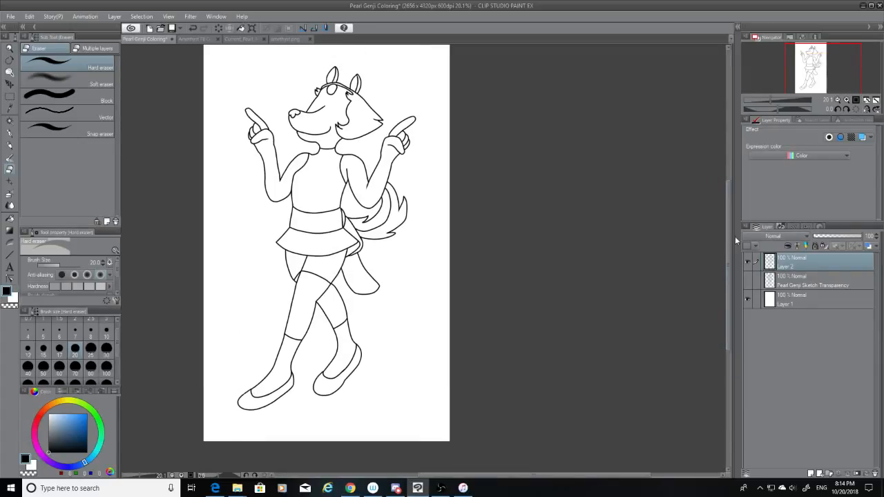
click(746, 276)
click(746, 276)
click(746, 276)
click(745, 276)
click(745, 277)
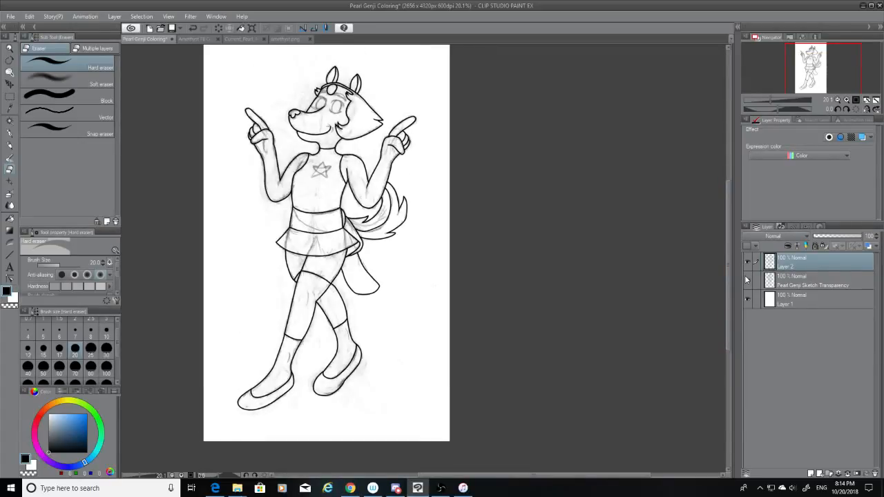
click(746, 277)
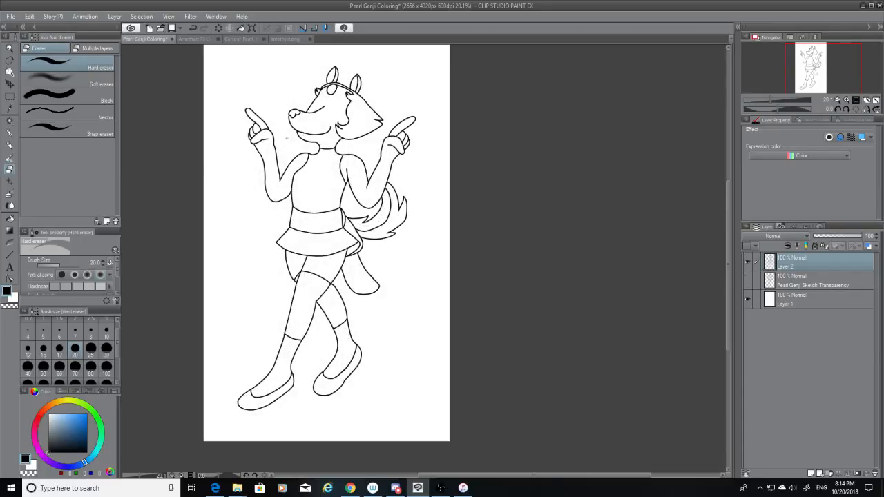
Erase the angular corner and adjoining outer edge of the left-hand pointing finger's tip with the Hard eraser.
scroll(287, 138, up, 2)
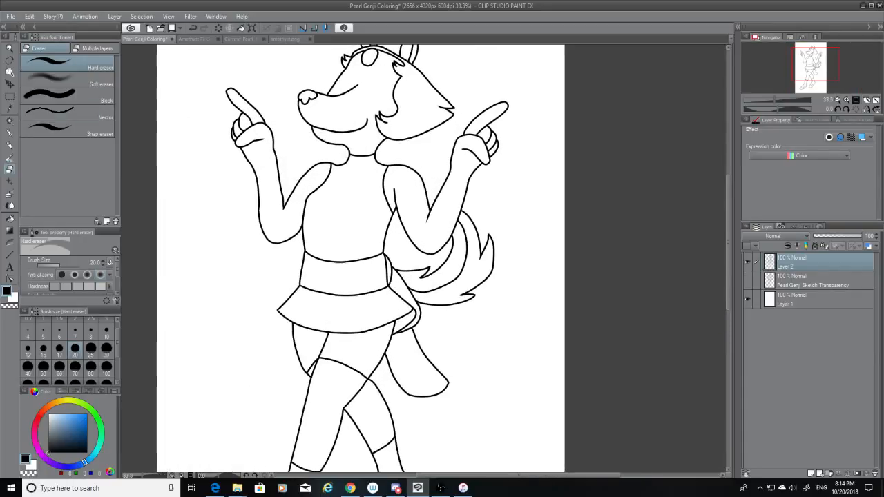
scroll(342, 66, up, 3)
scroll(565, 405, down, 2)
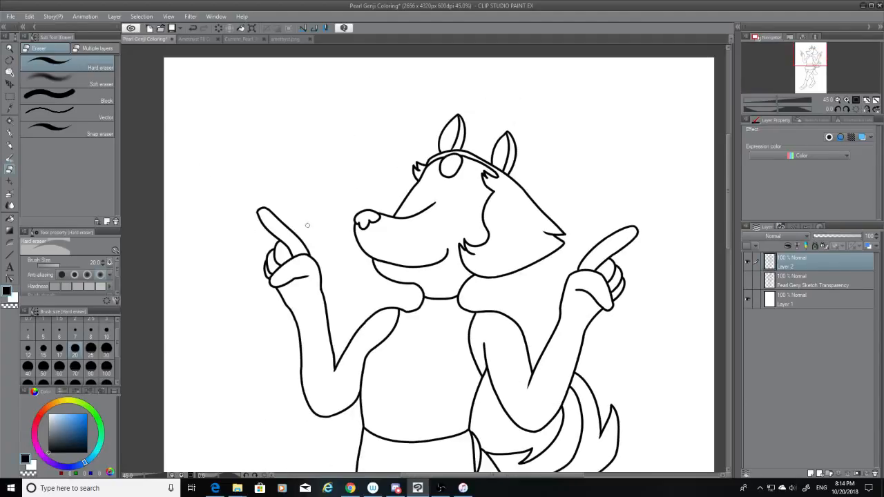
scroll(242, 219, up, 5)
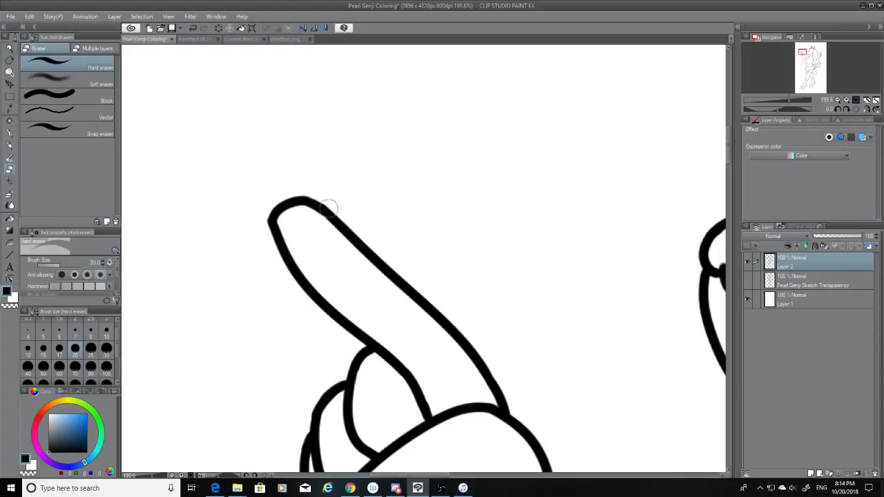
mouse_move(274, 224)
mouse_down()
mouse_move(297, 266)
mouse_move(290, 275)
mouse_move(280, 271)
mouse_move(279, 208)
mouse_move(275, 231)
mouse_move(300, 285)
mouse_up()
Redraw the erased fingertip edge with the G-pen, repeating the short curved stroke until it rounds smoothly into both line ends.
click(9, 132)
key(ctrl+z)
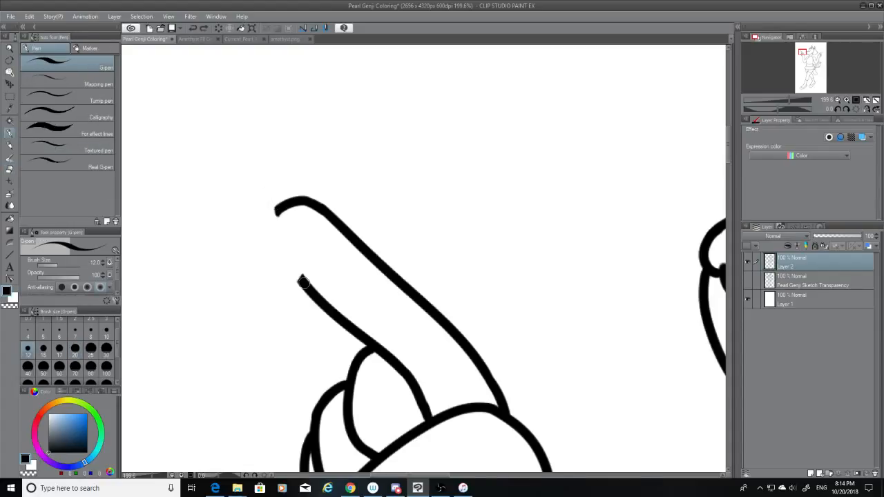
mouse_move(277, 212)
mouse_down()
mouse_move(277, 236)
mouse_move(302, 285)
mouse_up()
key(ctrl+z)
mouse_move(276, 208)
mouse_down()
mouse_move(275, 235)
mouse_move(301, 285)
mouse_up()
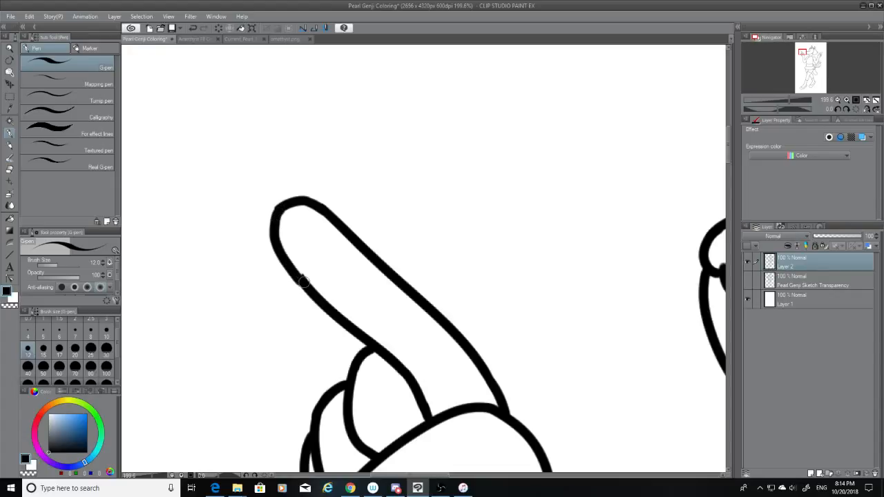
key(ctrl+z)
mouse_move(276, 207)
mouse_down()
mouse_move(274, 235)
mouse_move(301, 279)
mouse_move(289, 217)
mouse_move(273, 222)
mouse_move(302, 280)
mouse_up()
key(ctrl+z)
key(ctrl+z)
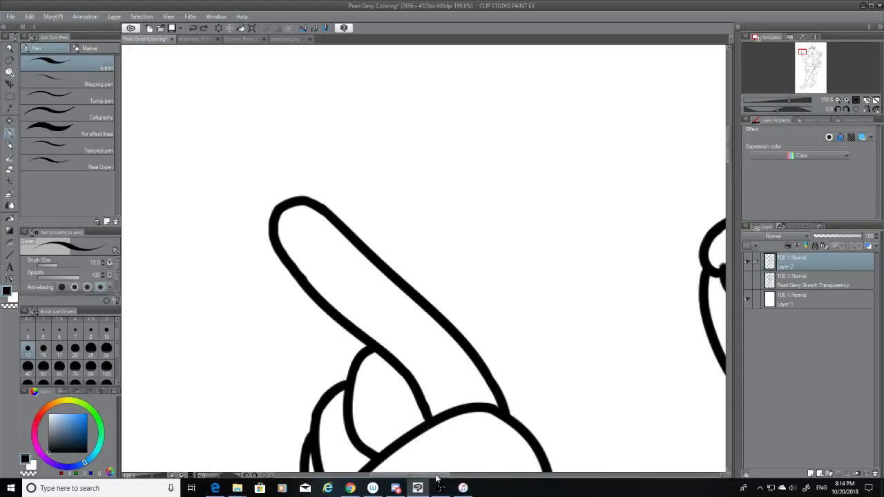
Extend the short line at the nose's left inner notch upward with the G-pen, undoing unsatisfactory strokes.
drag(438, 476, 488, 476)
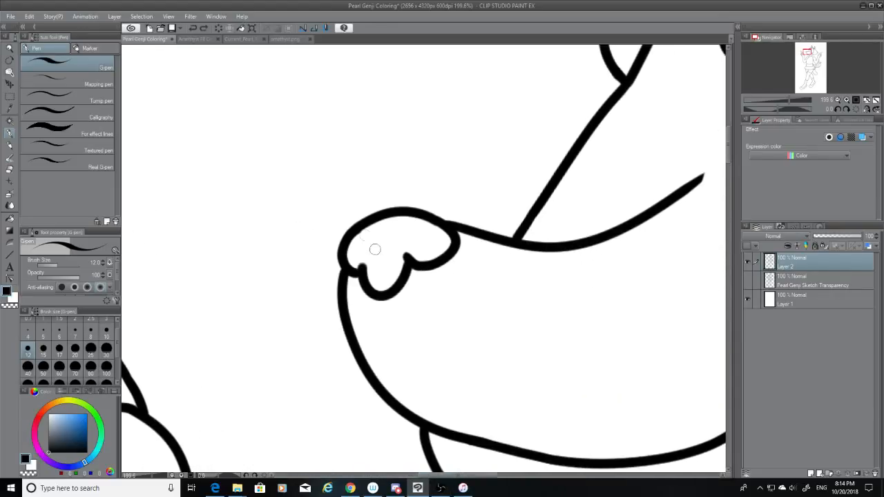
drag(362, 269, 365, 254)
key(ctrl+z)
key(ctrl+z)
key(ctrl+z)
Clean up the stray marks and line ends inside the nose with the Hard eraser.
click(10, 168)
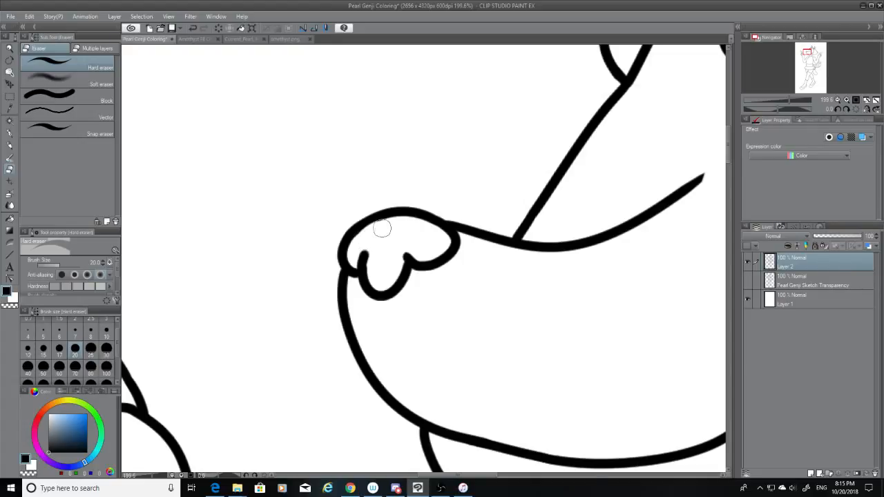
key(ctrl+z)
drag(360, 244, 387, 231)
key(ctrl+z)
key(ctrl+z)
drag(409, 245, 424, 249)
Try to trim the lower pointed hair tip with the Hard eraser, undo it, and set the G-pen size to 7.
drag(488, 477, 580, 477)
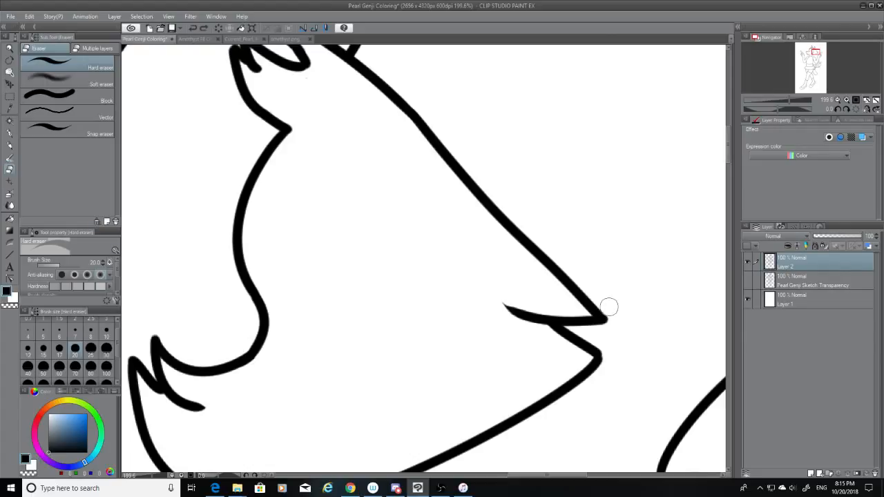
drag(602, 344, 612, 359)
key(ctrl+z)
click(9, 136)
click(76, 336)
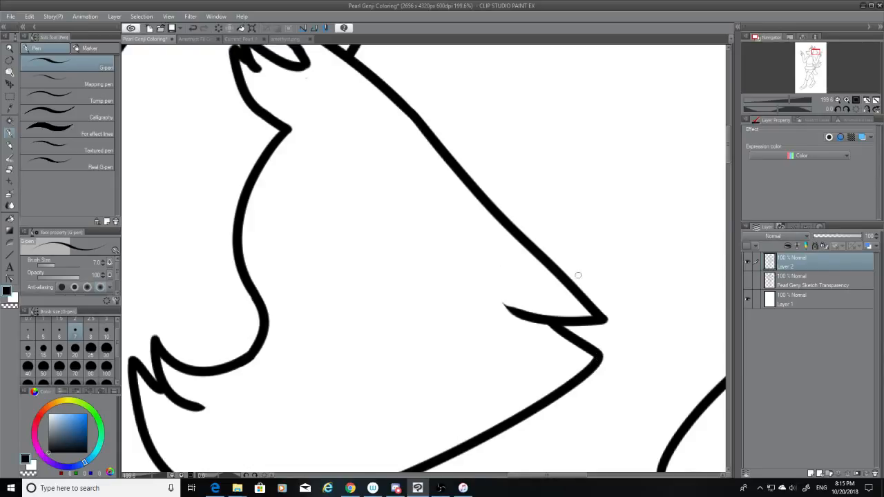
key(e)
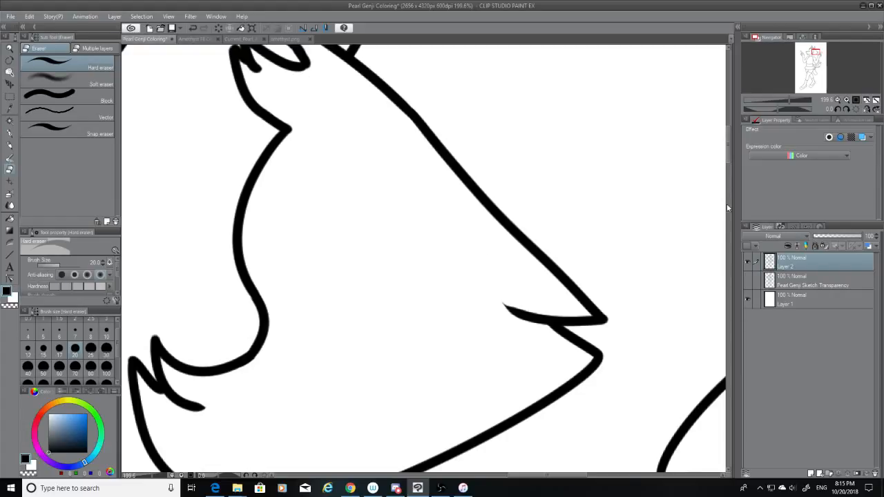
Inspect the outlines of the collar, right raised hand and upper body both close up and from farther out.
scroll(728, 143, down, 1)
drag(728, 139, 730, 172)
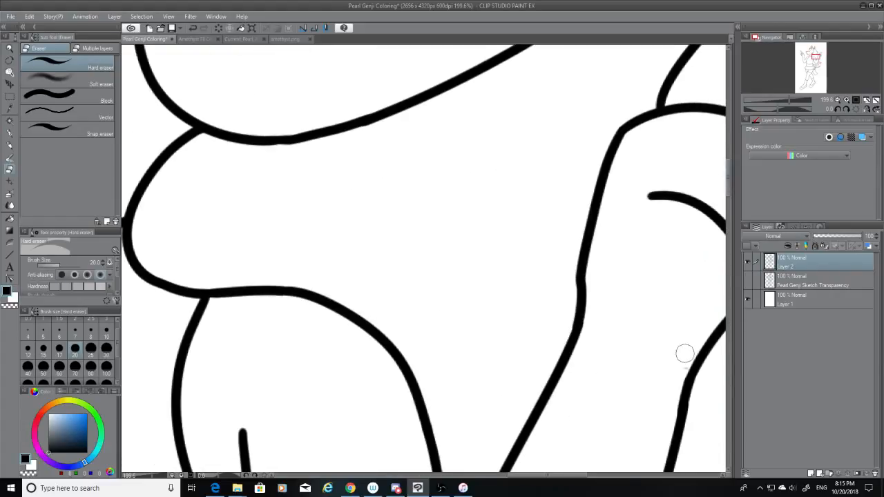
drag(527, 477, 570, 476)
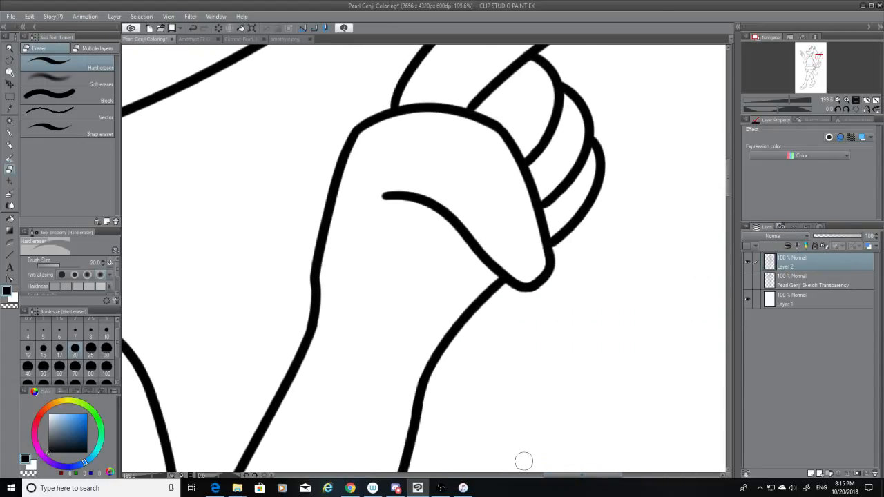
scroll(524, 461, up, 1)
scroll(523, 461, down, 3)
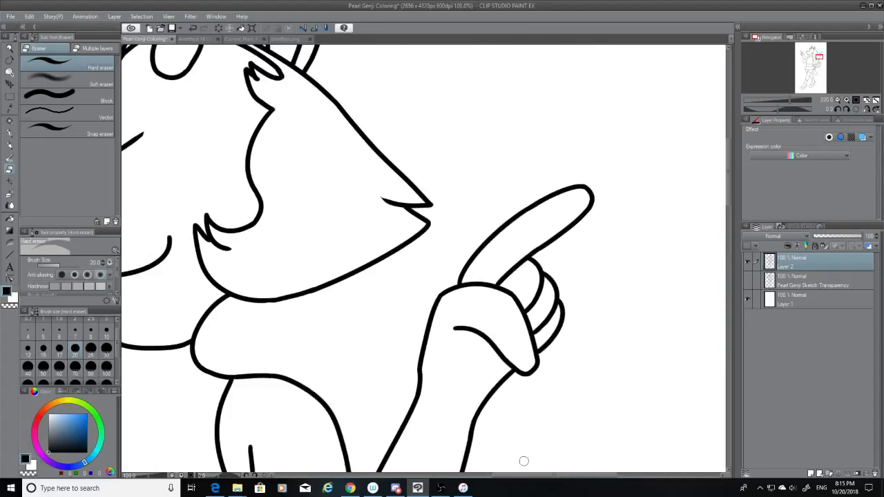
scroll(667, 420, down, 3)
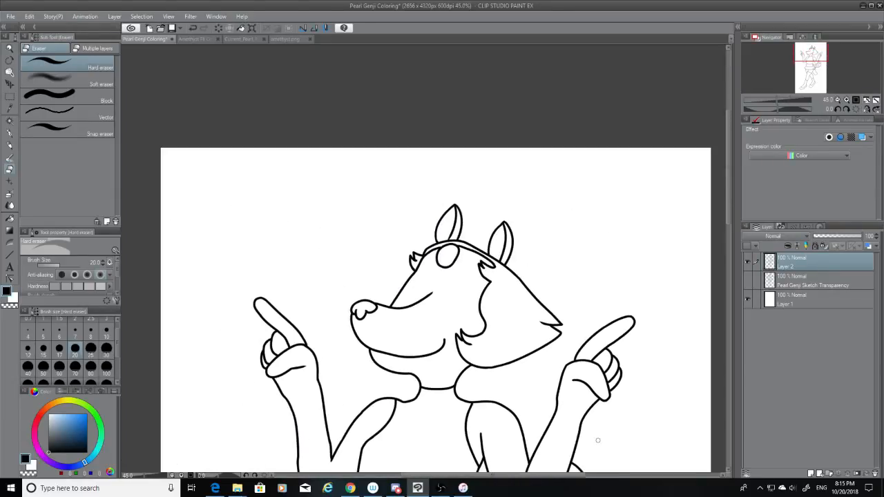
scroll(598, 440, up, 6)
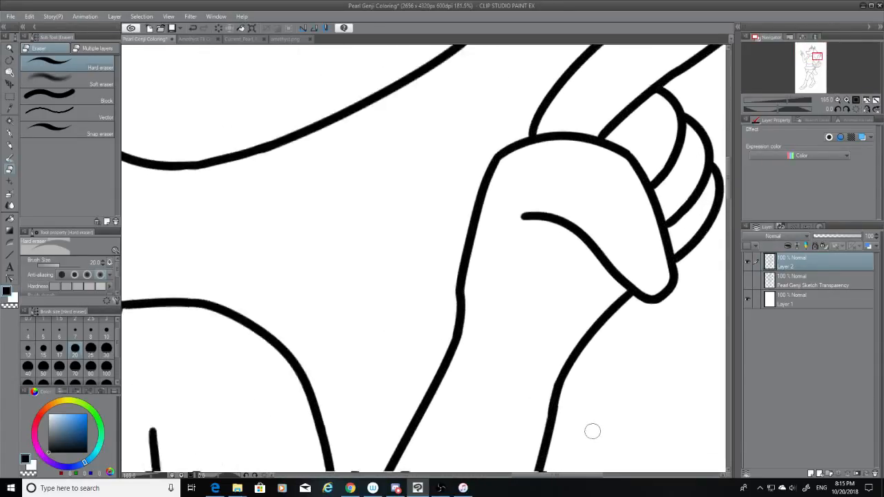
scroll(593, 432, down, 7)
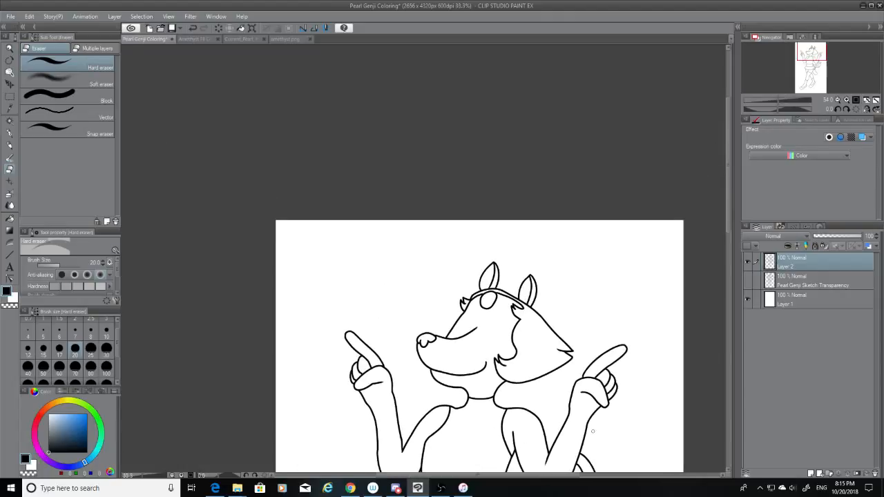
scroll(593, 432, up, 3)
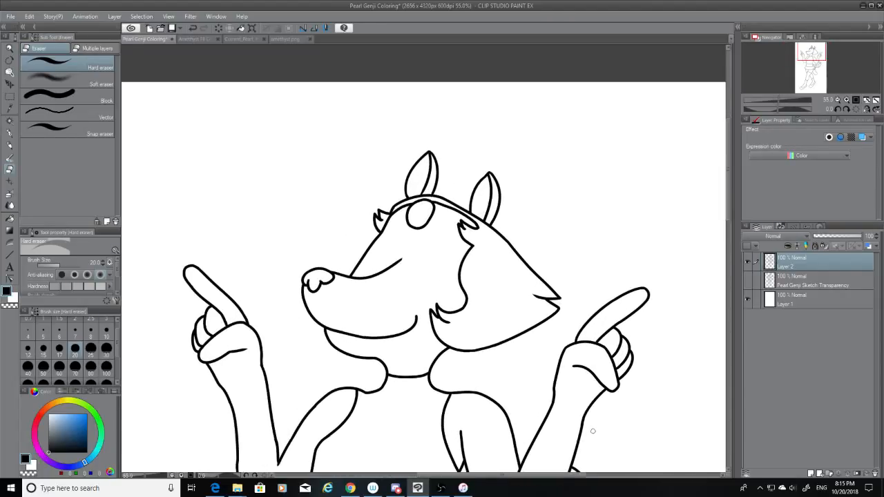
Save the drawing and select the face, hair and ear areas with the From reference layer Magic wand.
click(172, 27)
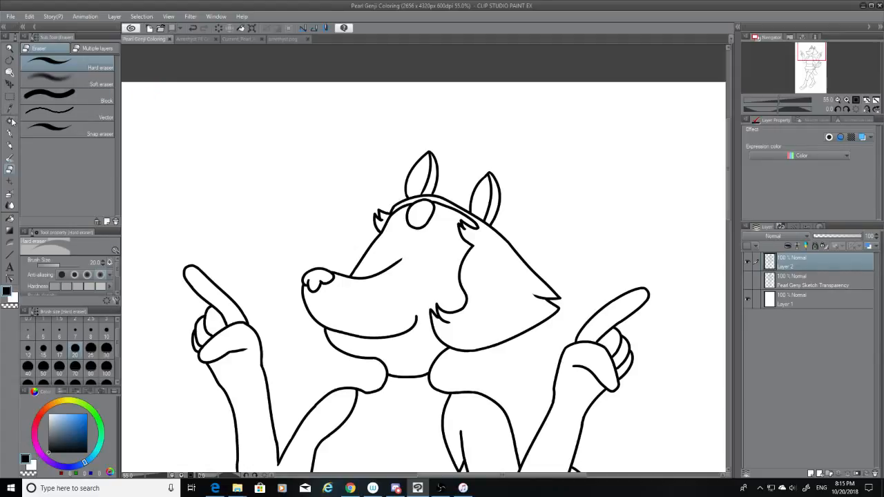
click(11, 121)
click(450, 298)
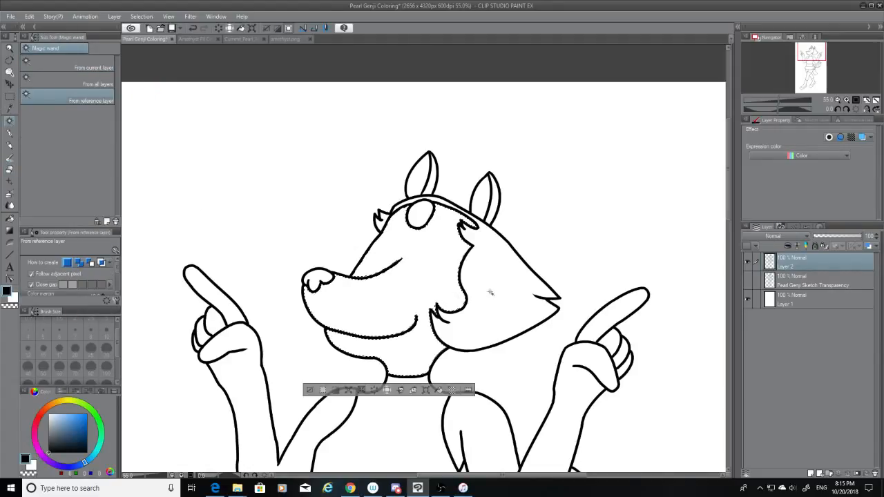
click(470, 244)
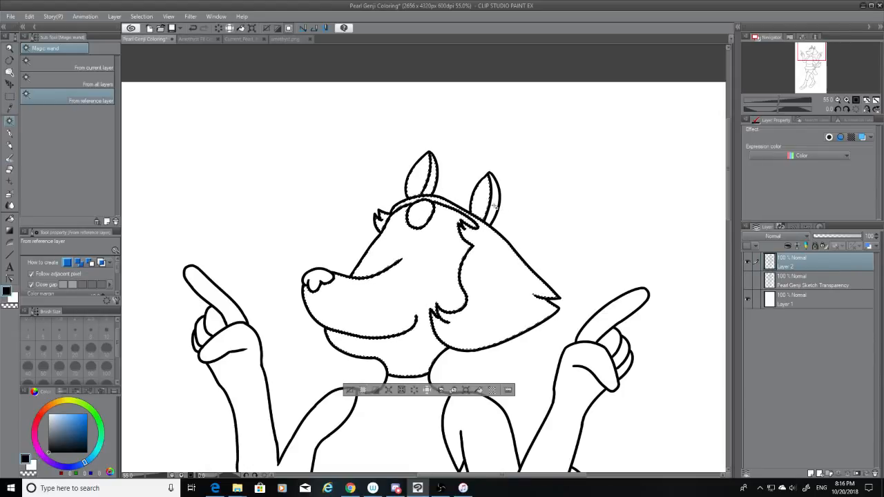
Add both raised arms, hands and all their fingers to the Magic wand selection.
shift+click(569, 398)
shift+click(600, 329)
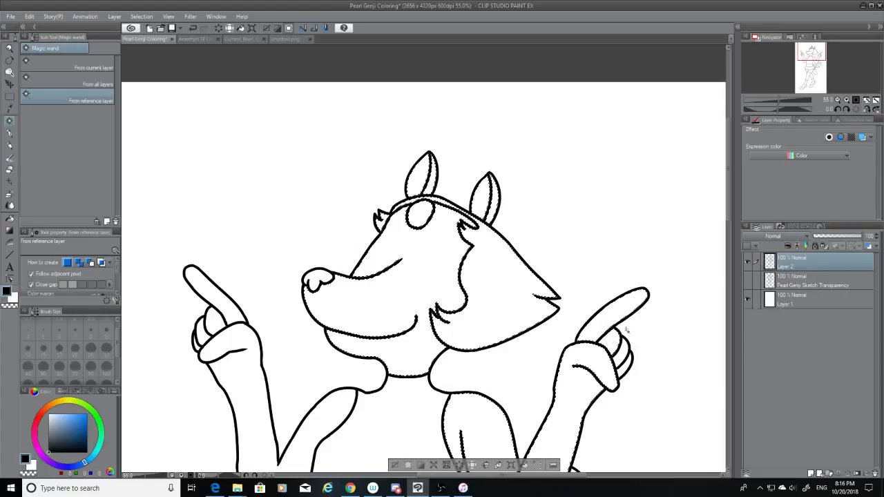
shift+click(610, 341)
shift+click(234, 371)
shift+click(230, 312)
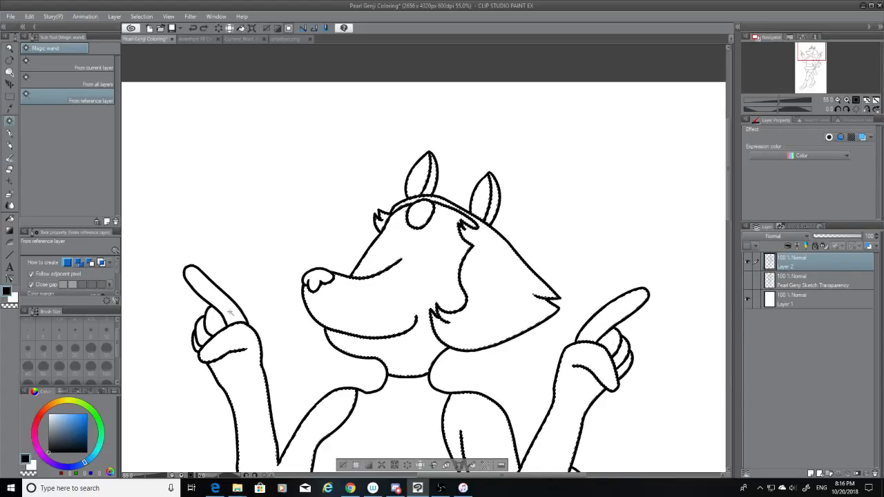
shift+click(200, 334)
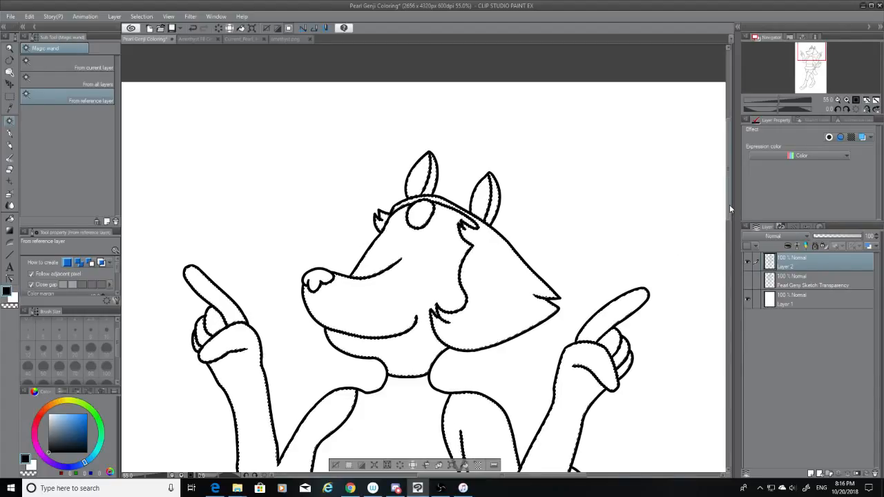
Add the torso, waistband, skirt, tail and bow sections to the Magic wand selection.
drag(728, 199, 734, 259)
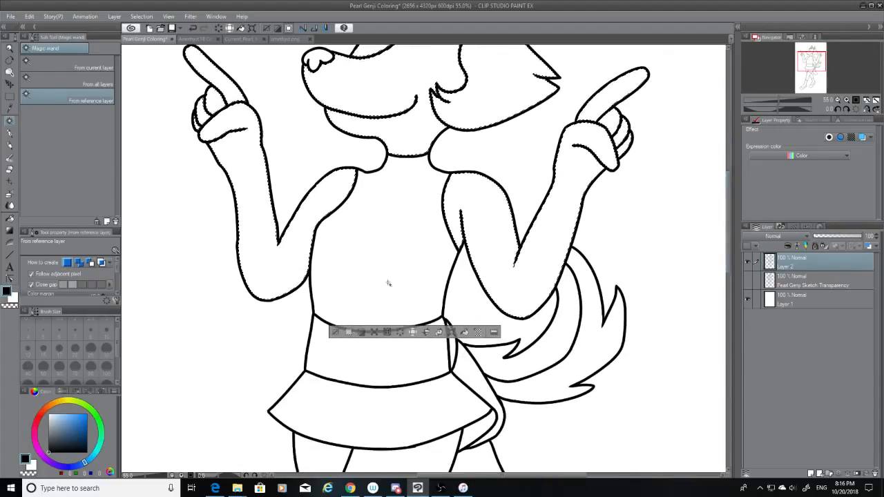
shift+click(453, 349)
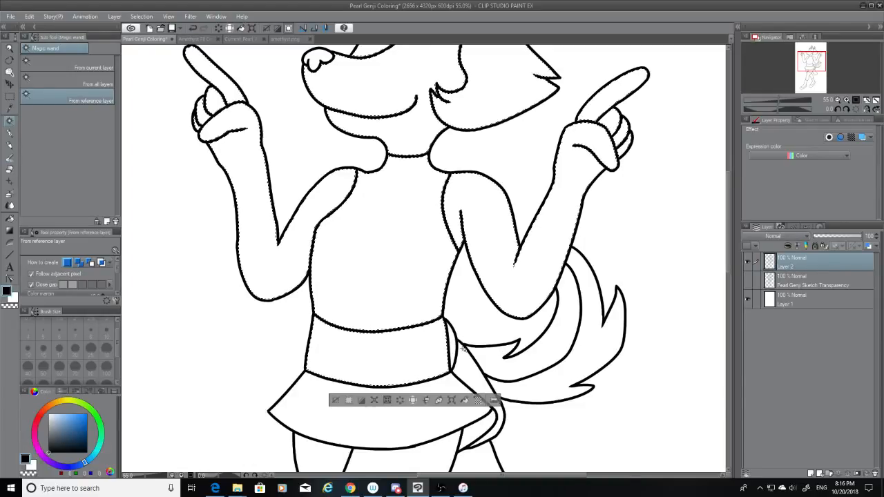
shift+click(458, 391)
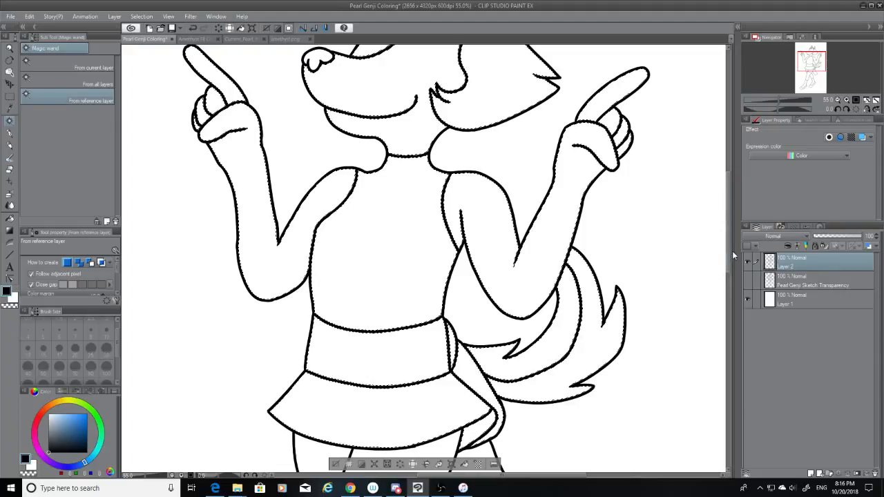
Add the thighs, lower legs, hanging sash end and both shoes to the Magic wand selection.
drag(728, 238, 728, 319)
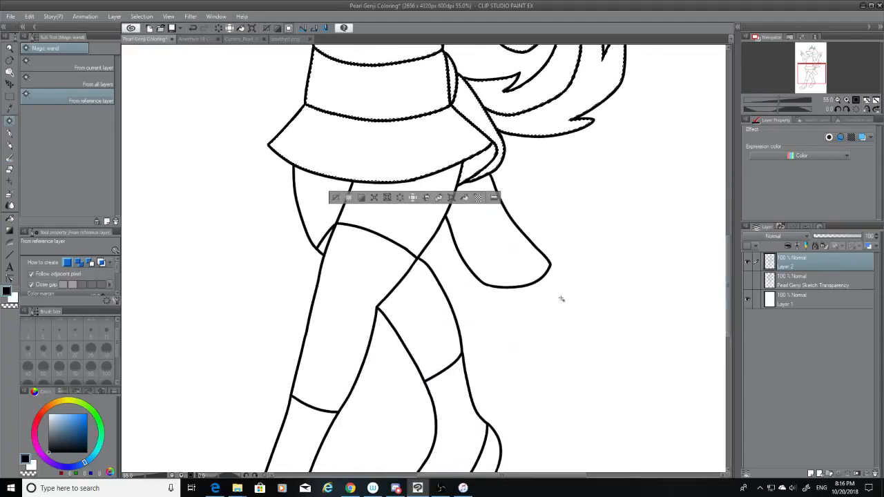
shift+click(325, 245)
shift+click(374, 273)
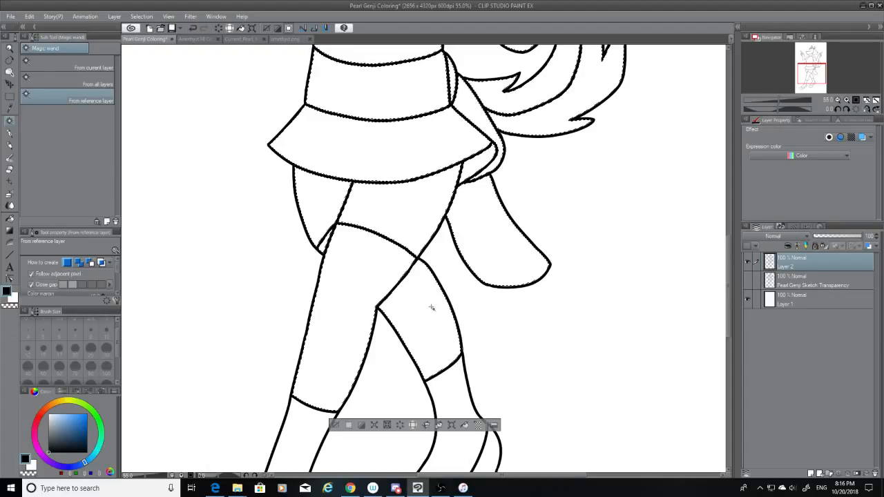
shift+click(432, 309)
shift+click(454, 401)
shift+click(312, 423)
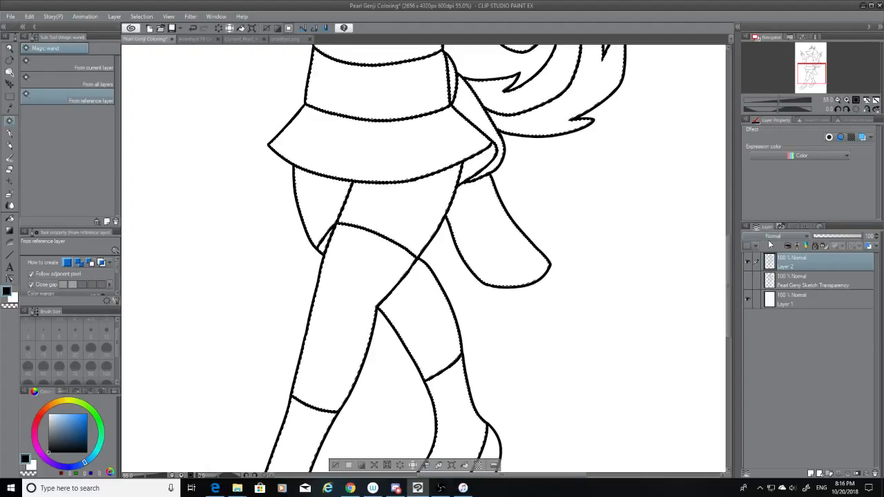
drag(728, 258, 727, 302)
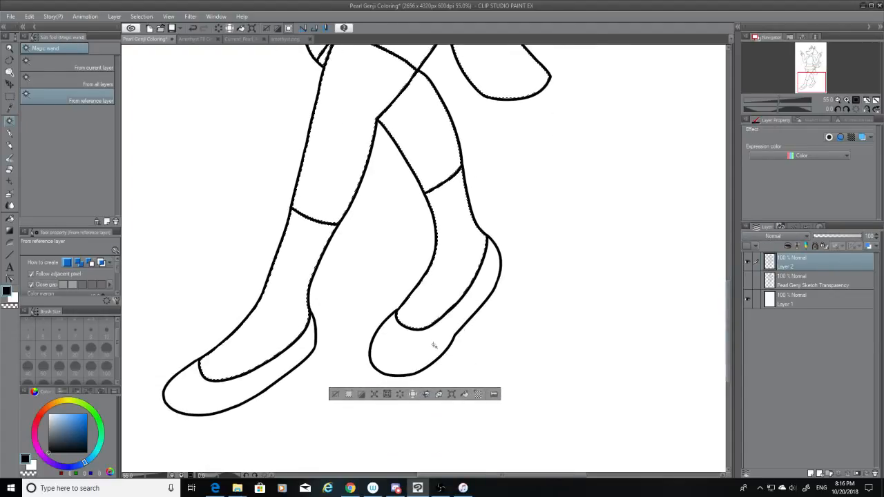
shift+click(289, 364)
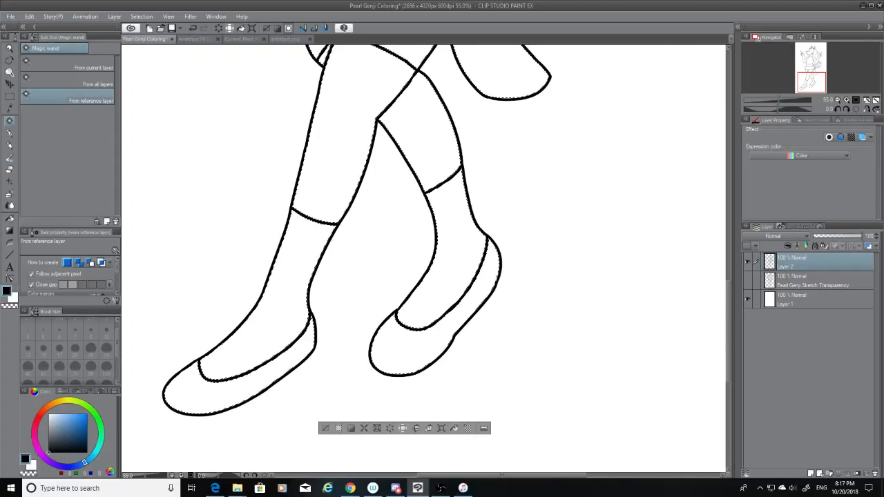
key(alt+Tab)
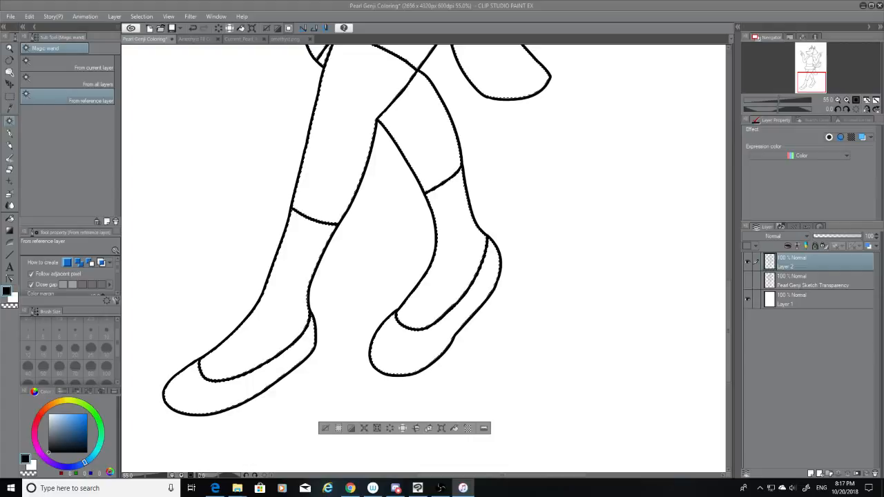
key(alt+Tab)
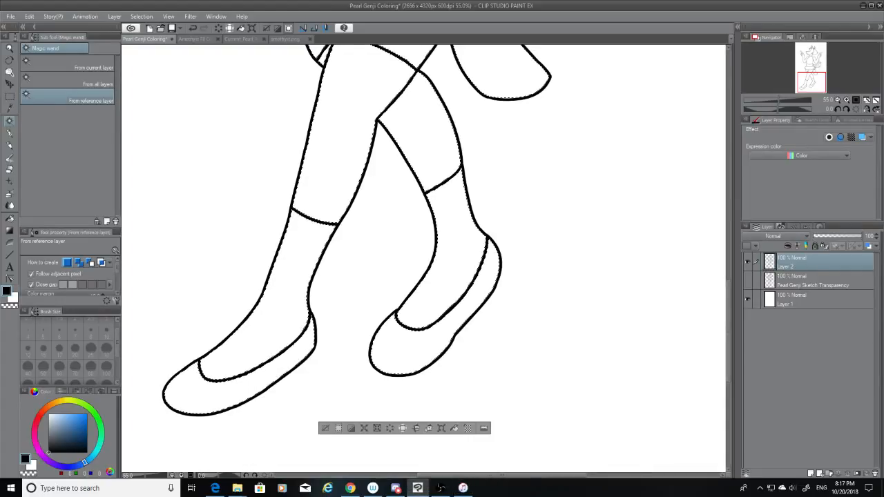
Check the selection over the whole character and adjust the extent of its boundary around the outlines.
scroll(359, 188, down, 7)
scroll(358, 188, down, 3)
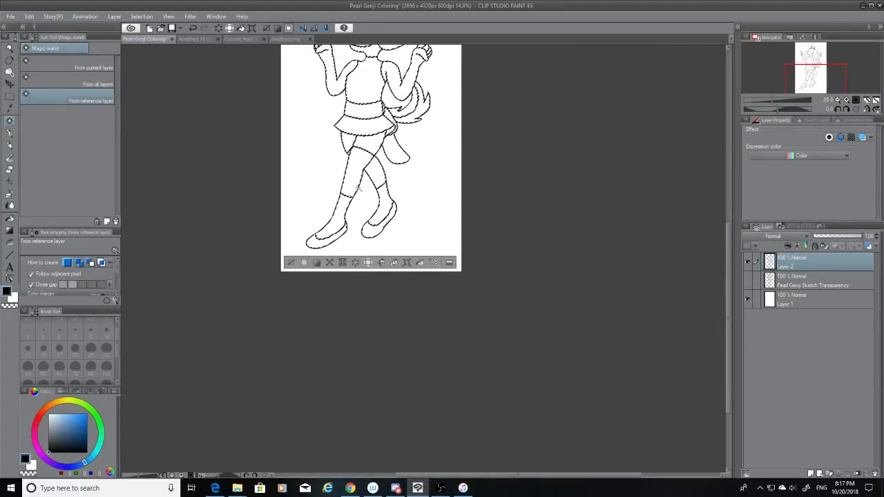
scroll(351, 111, up, 5)
scroll(415, 132, up, 10)
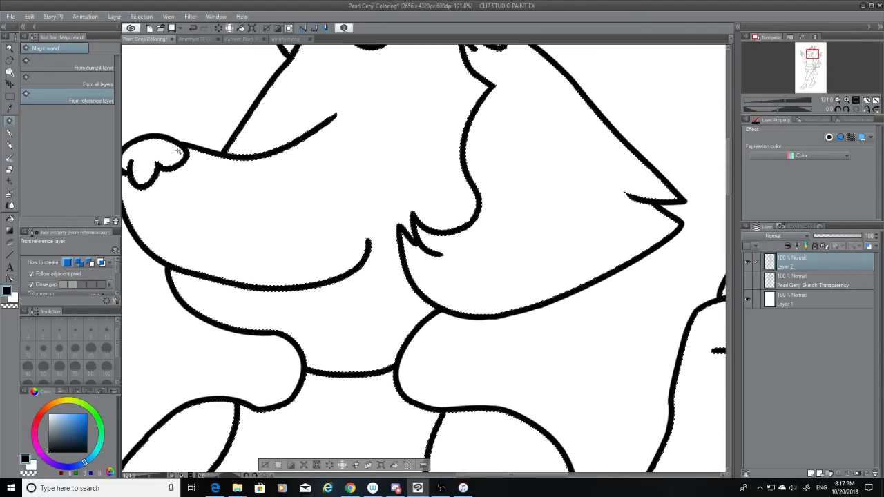
scroll(265, 204, down, 6)
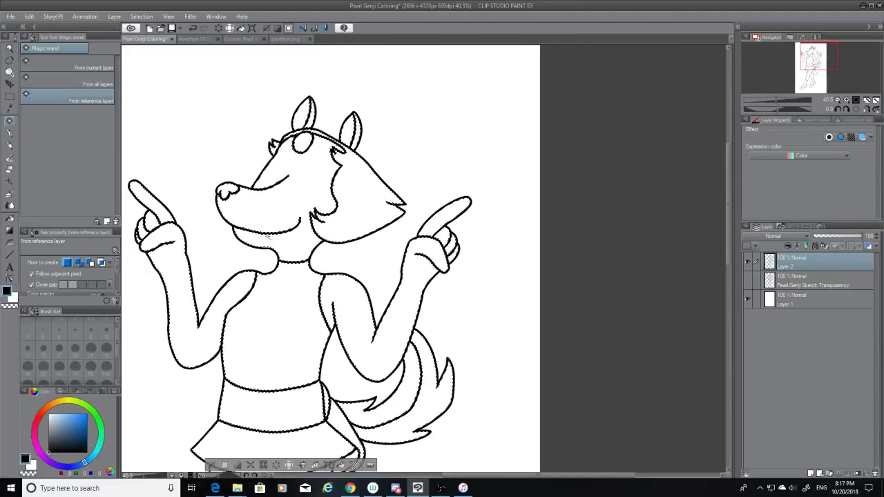
click(141, 16)
click(173, 88)
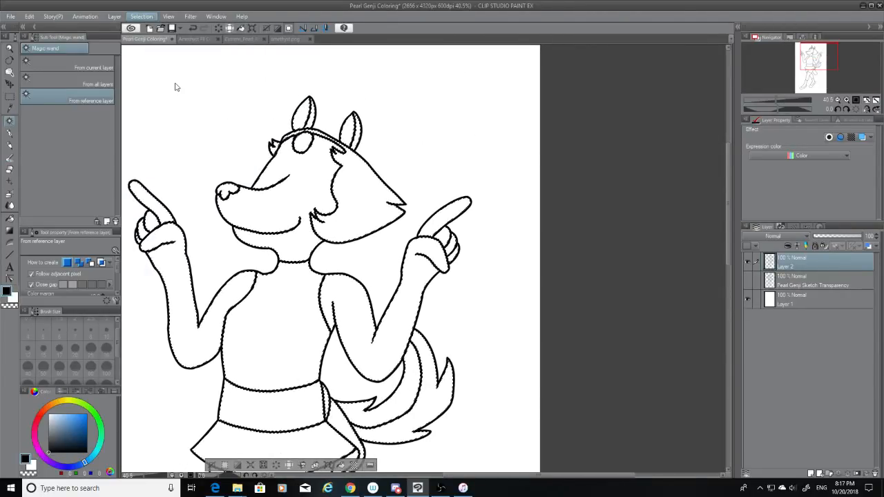
click(478, 234)
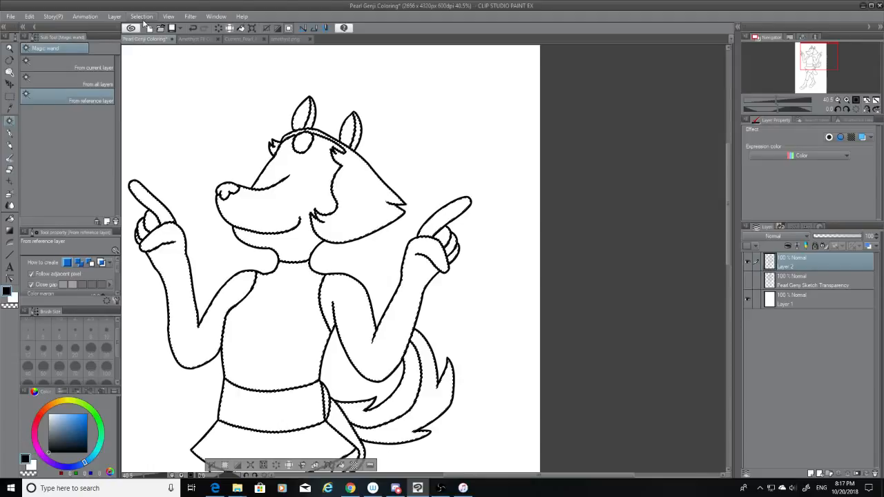
click(141, 16)
click(179, 77)
click(489, 229)
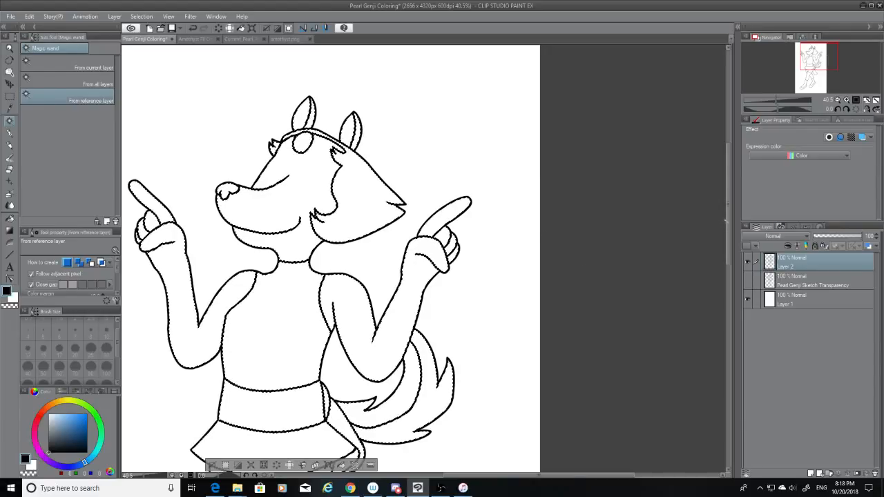
Show the Pearl Genji Sketch Transparency layer beneath the line art.
drag(728, 217, 729, 255)
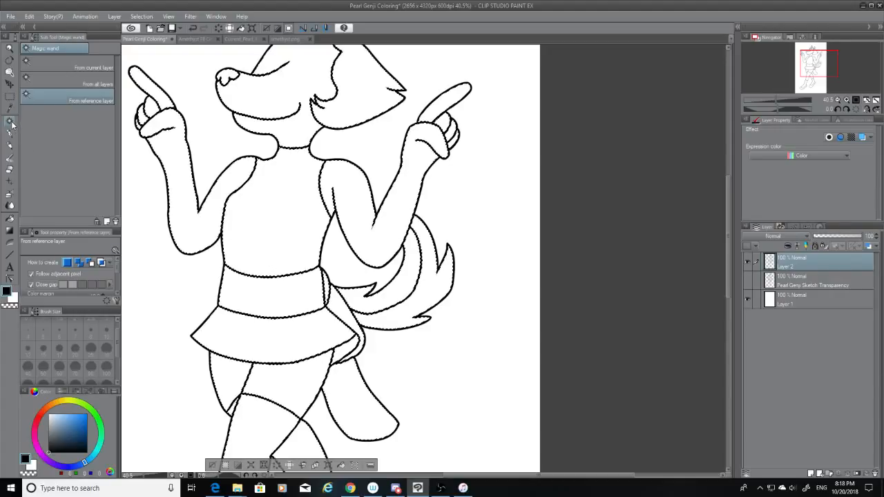
scroll(423, 225, up, 3)
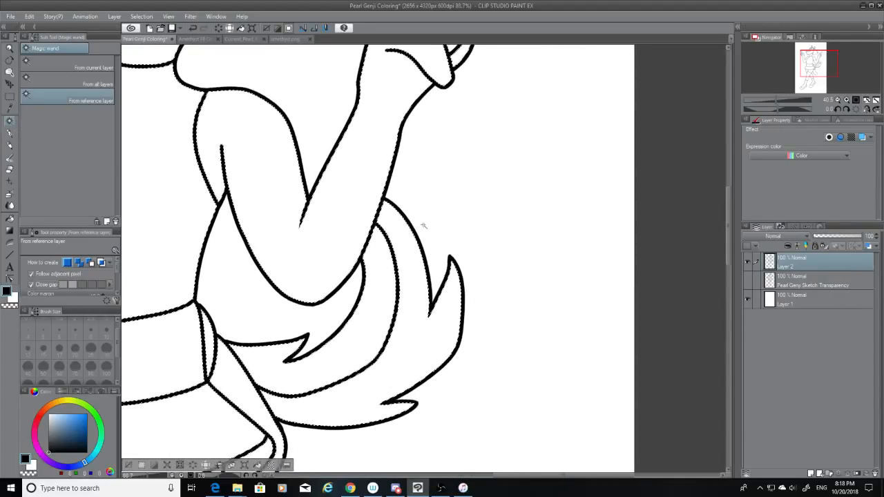
scroll(423, 225, up, 2)
scroll(418, 227, down, 4)
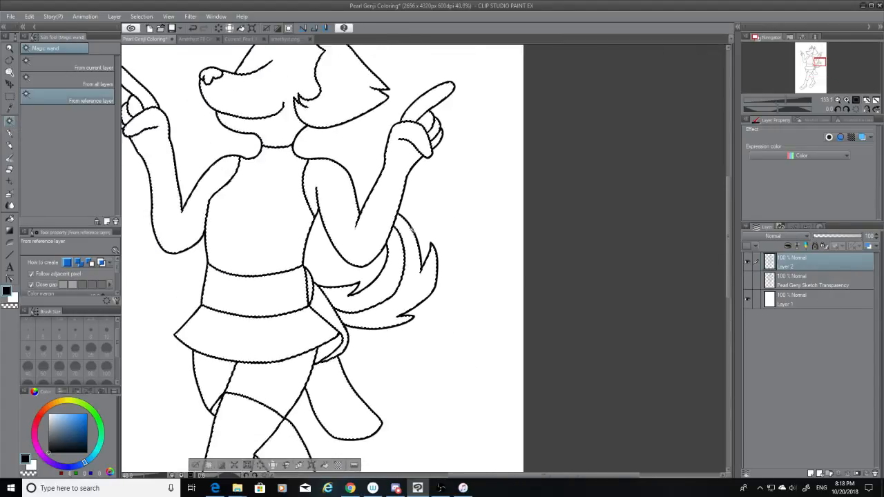
scroll(412, 230, down, 2)
scroll(310, 207, up, 1)
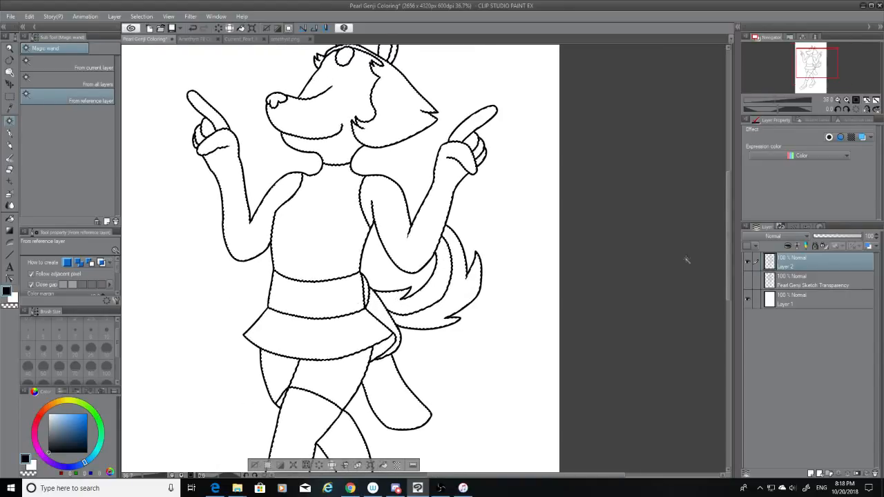
click(747, 283)
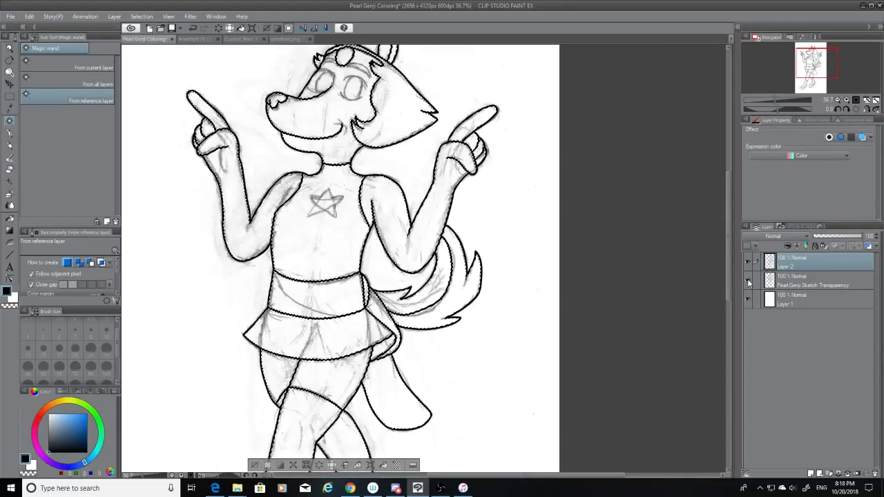
scroll(252, 213, up, 1)
scroll(349, 179, up, 6)
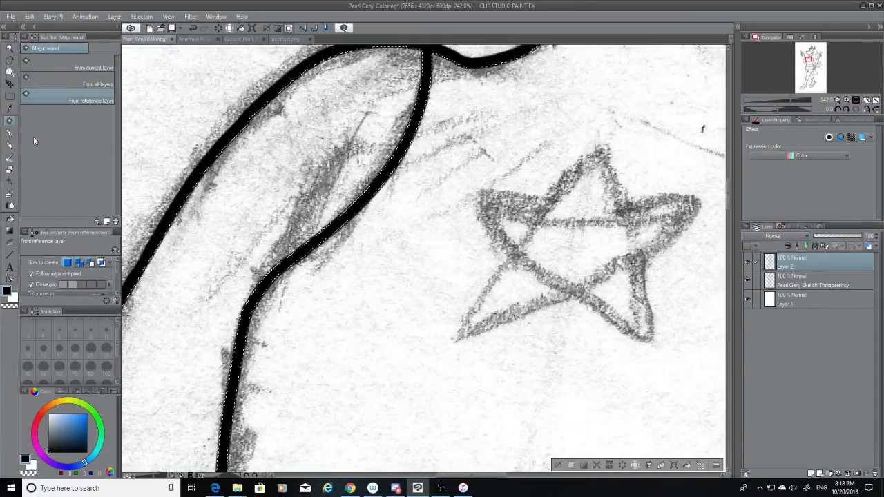
Ink the crease on the left upper arm beside the armpit with the G-pen at size 12, following the sketch.
key(p)
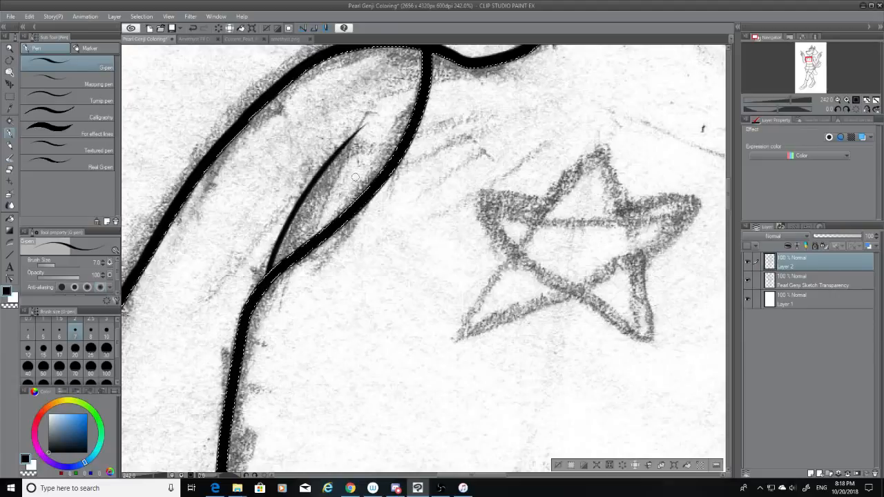
click(28, 348)
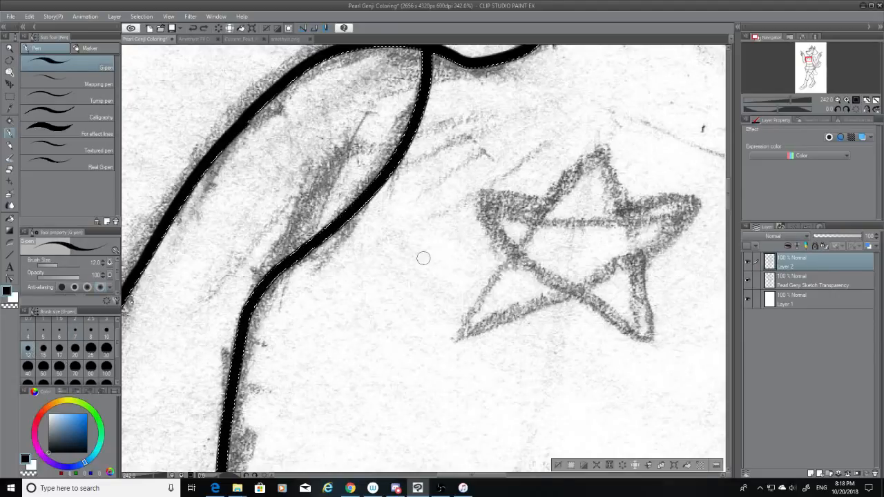
drag(282, 258, 348, 136)
key(ctrl+z)
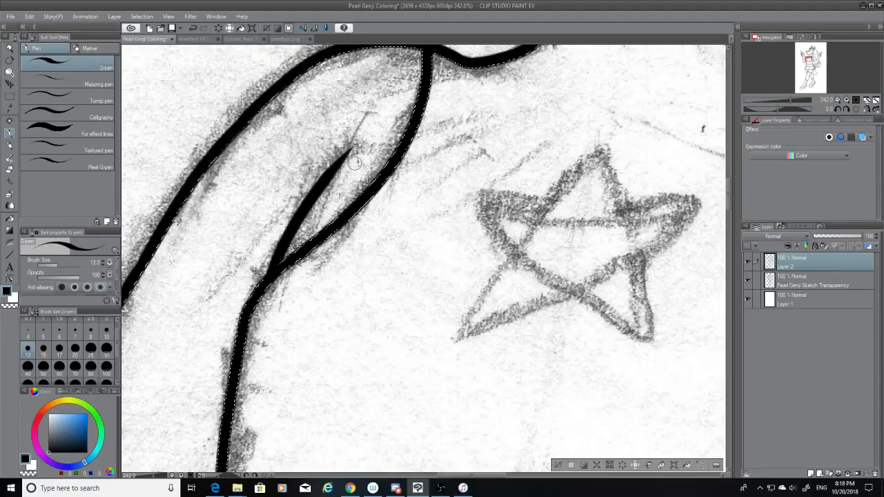
scroll(355, 162, down, 6)
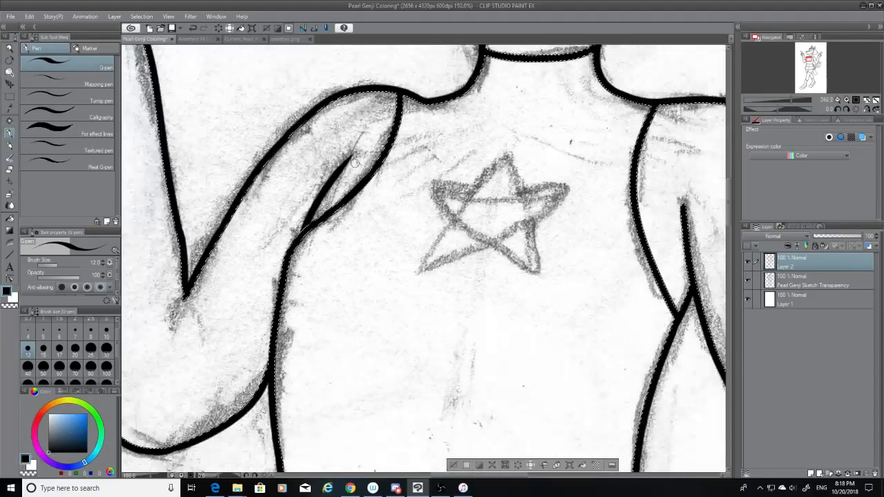
scroll(355, 162, down, 1)
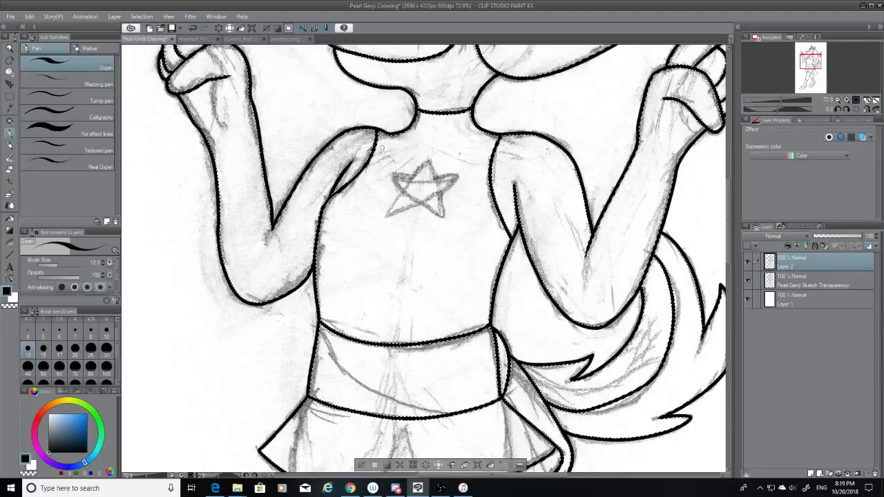
Create three new raster layers directly above Layer 1 for the coloring.
scroll(575, 137, down, 8)
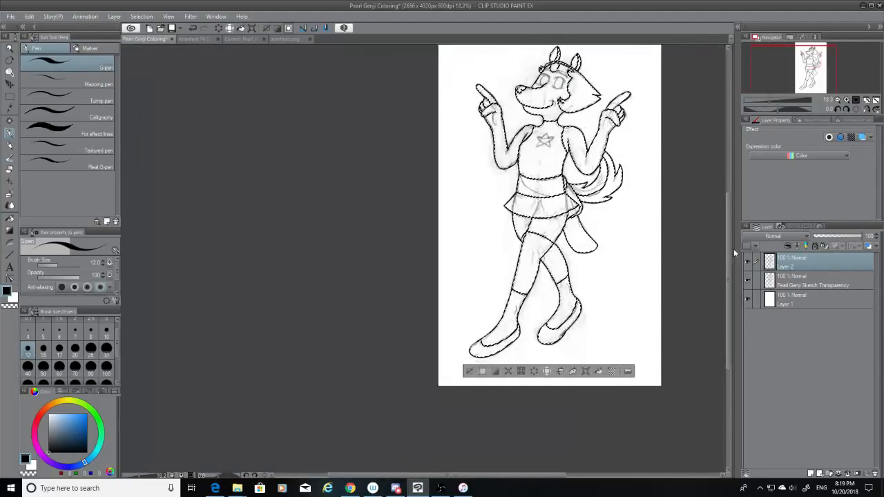
click(832, 301)
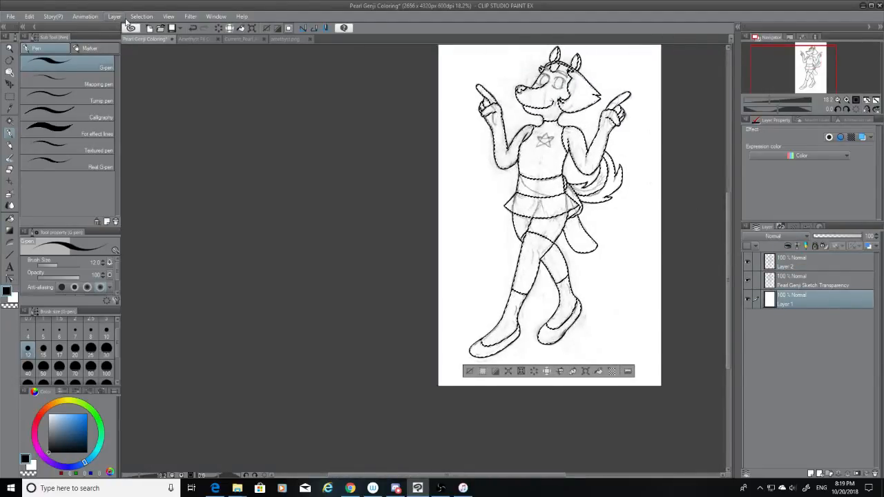
click(115, 16)
click(143, 29)
click(115, 16)
click(116, 17)
click(117, 19)
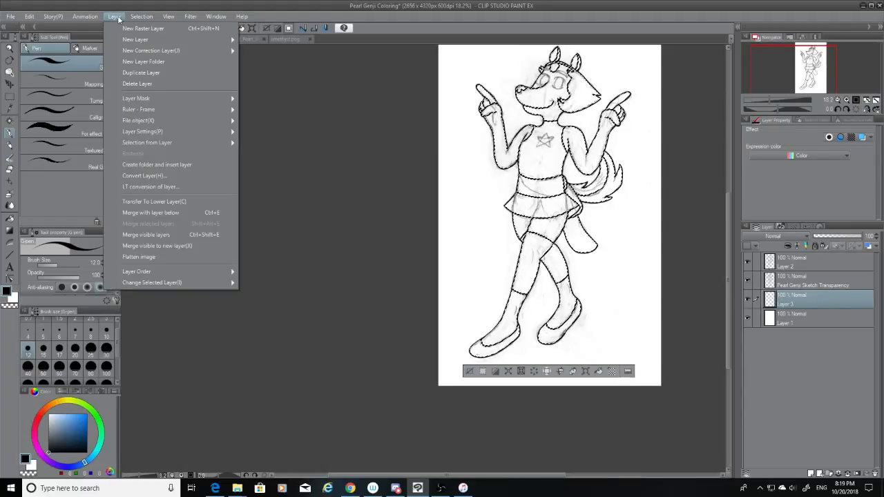
click(119, 28)
click(115, 17)
click(118, 29)
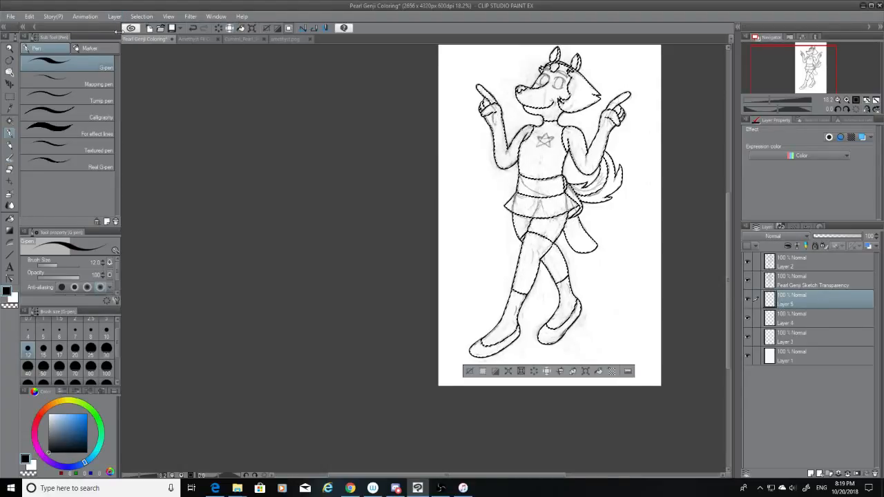
Swap the order of Layer 5 and Layer 4, and choose a muted orange-brown drawing color.
drag(795, 322, 800, 332)
click(62, 431)
click(48, 407)
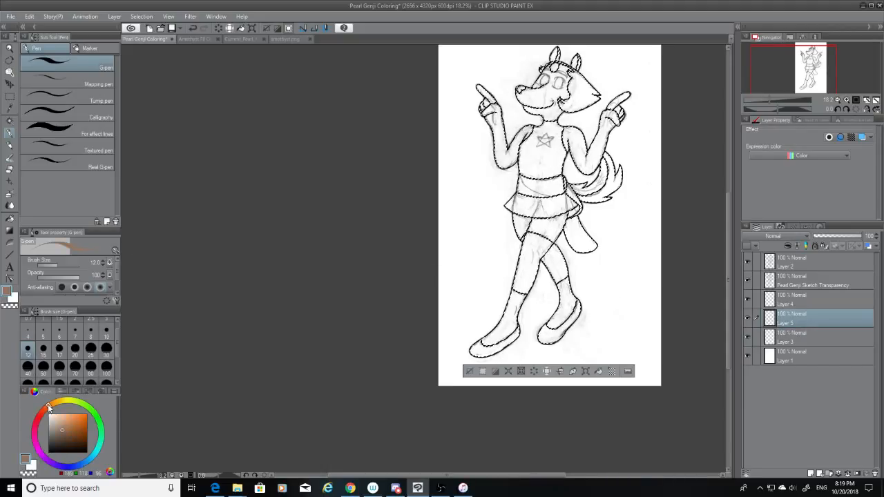
Set the drawing color to white and hide Layer 1, keeping Layer 5 active for the fills.
click(49, 414)
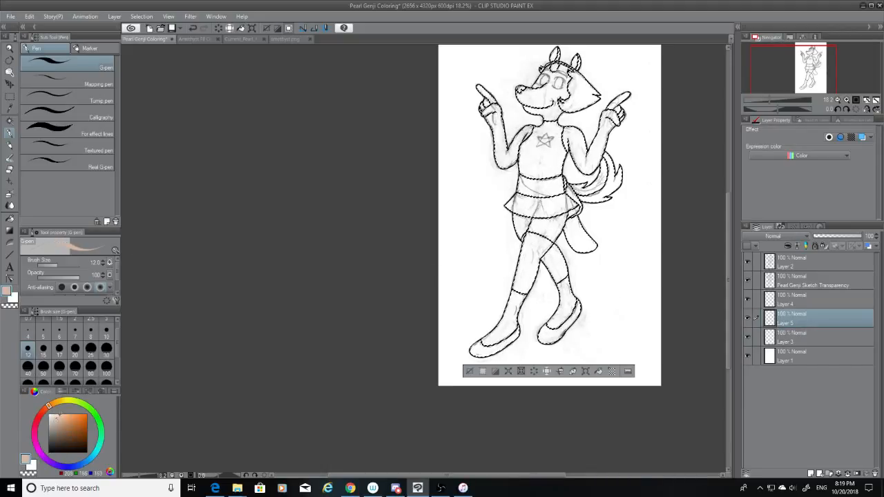
click(801, 355)
click(747, 356)
click(796, 321)
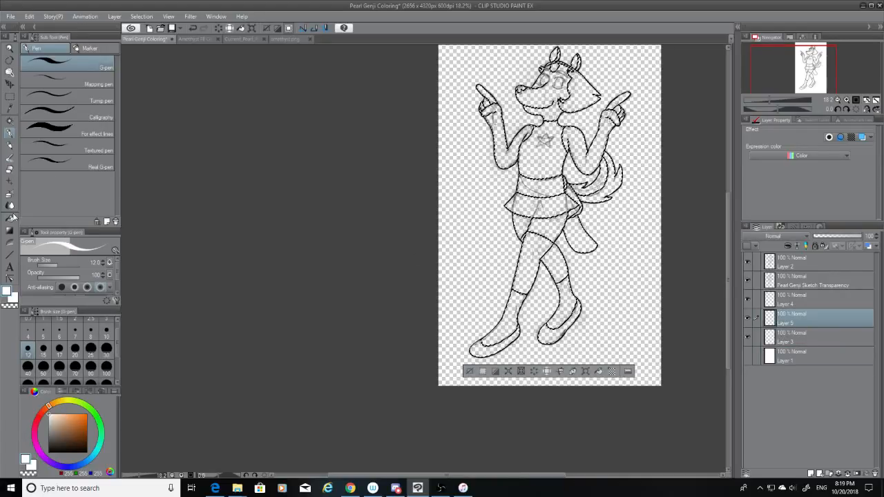
Fill the character's face, arms, bare legs and outer tail with white on Layer 5, and hide the Pearl Genji Sketch Transparency layer.
click(11, 217)
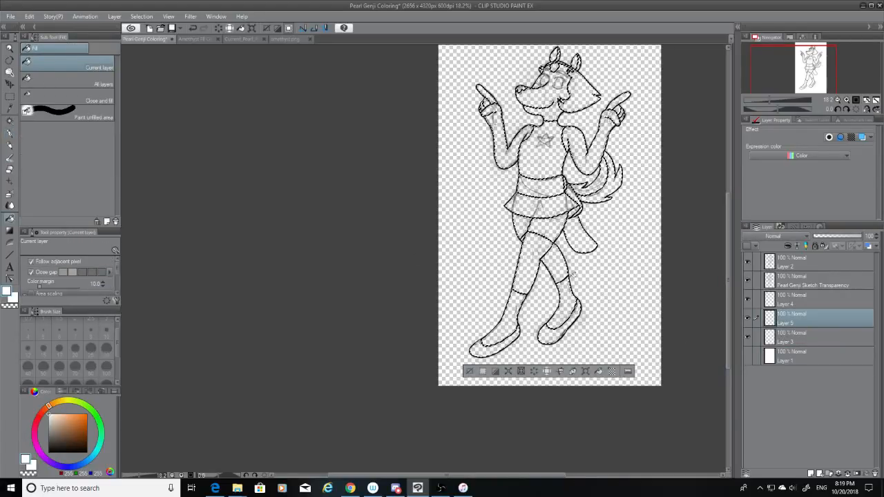
scroll(643, 193, up, 3)
click(475, 278)
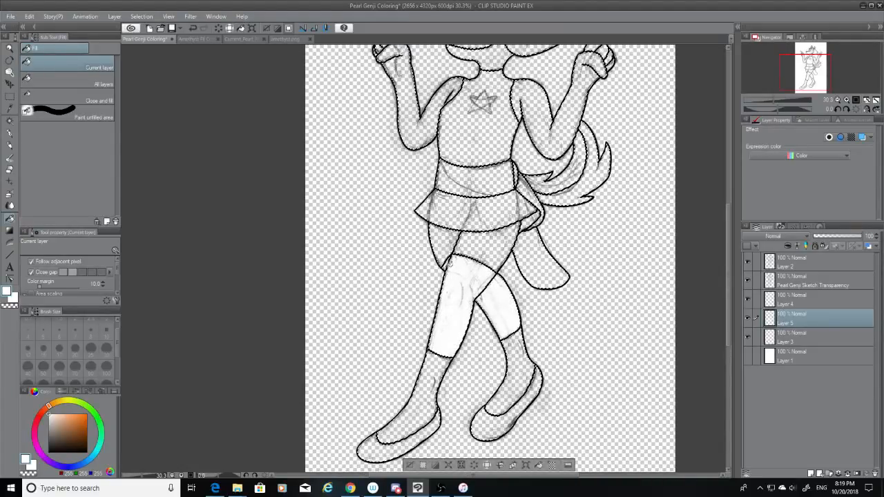
scroll(447, 263, up, 5)
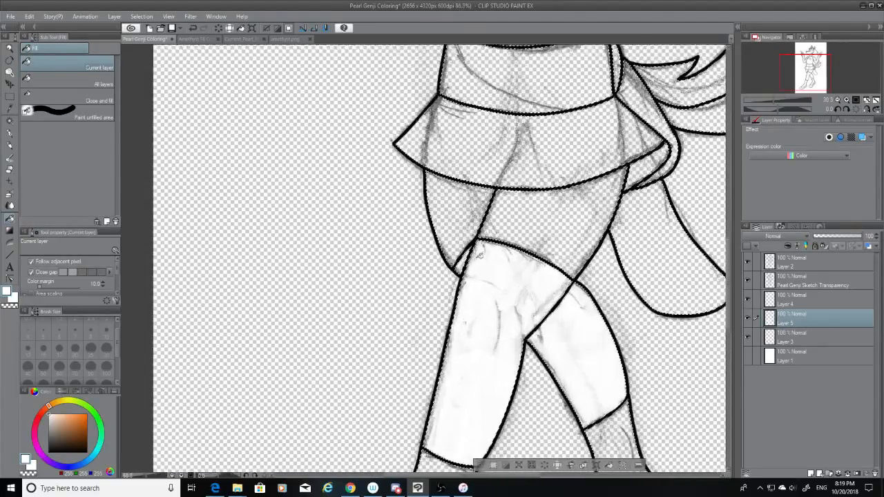
scroll(478, 255, up, 1)
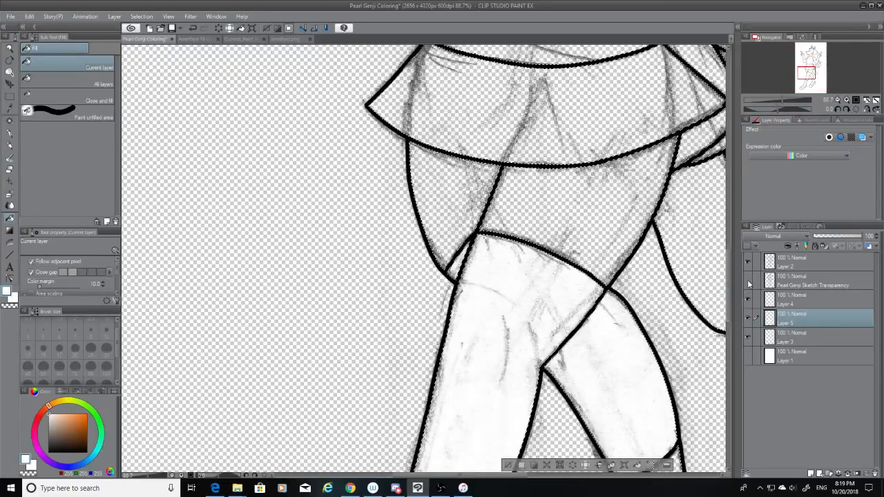
scroll(527, 269, down, 6)
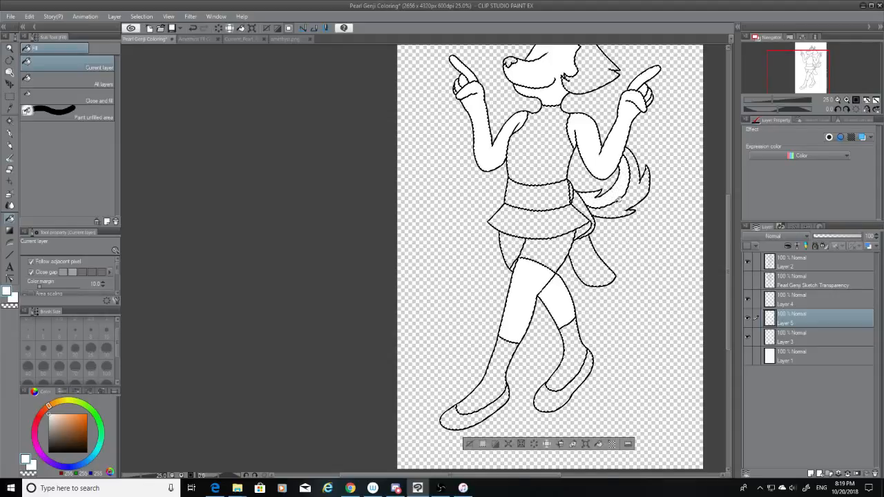
click(639, 197)
drag(729, 215, 726, 163)
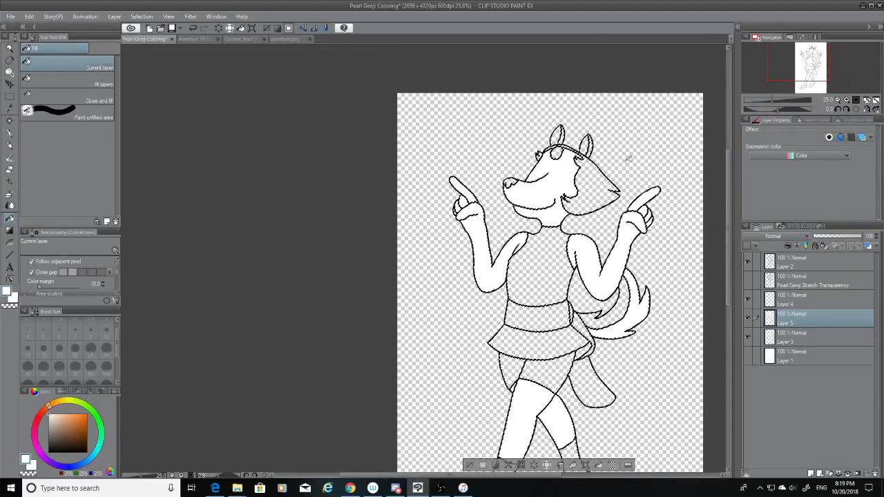
click(10, 15)
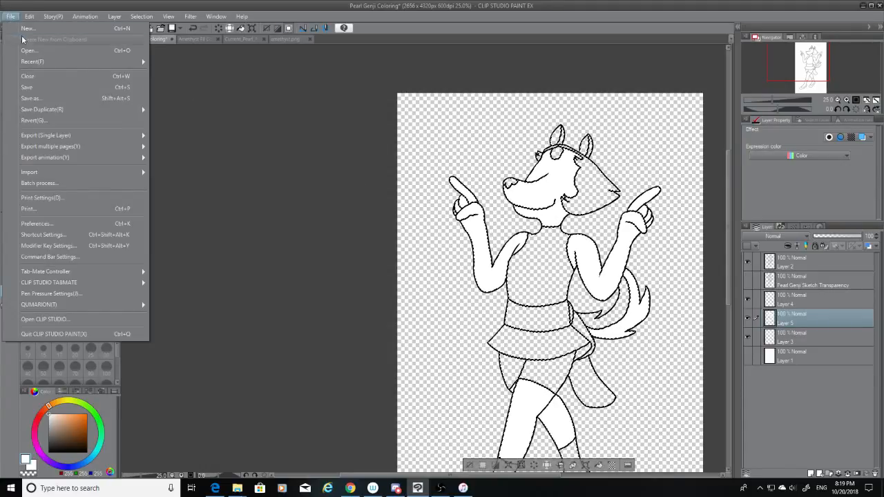
click(27, 50)
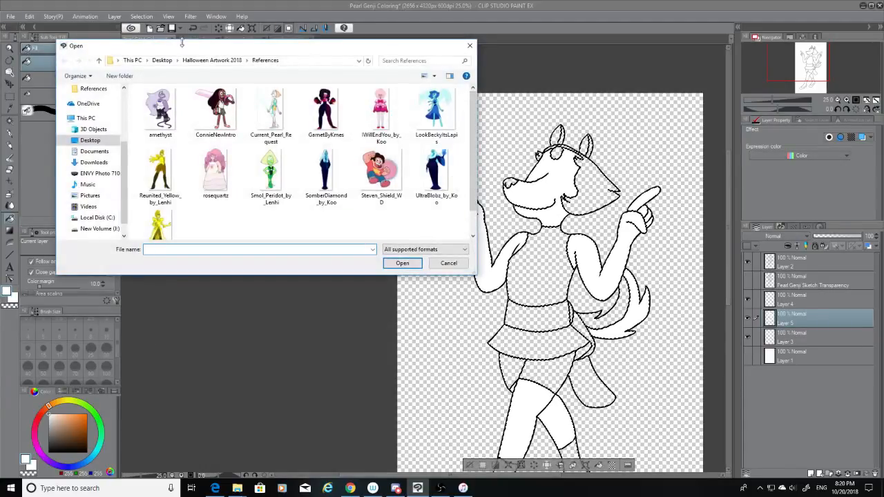
drag(263, 45, 0, 122)
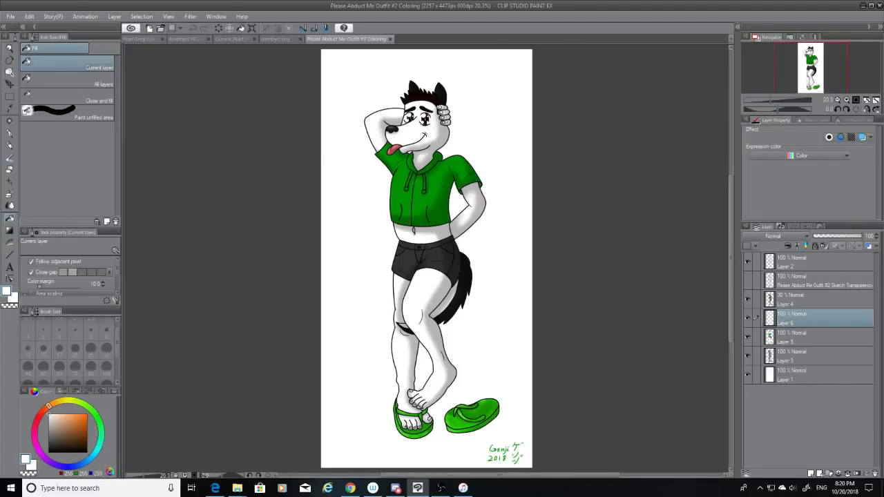
click(10, 16)
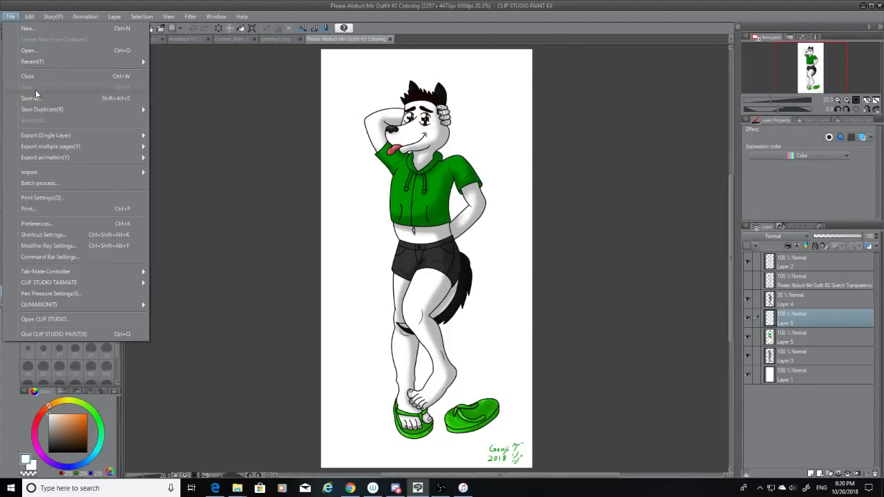
click(42, 81)
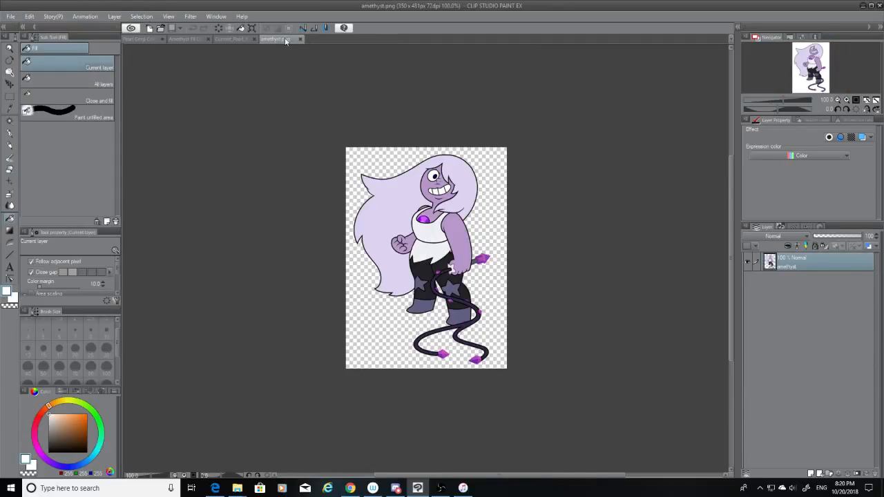
Open the recent file Please Abduct Me Outfit #2 Coloring and sample the near-black color of the character's ear from Layer 5.
click(10, 16)
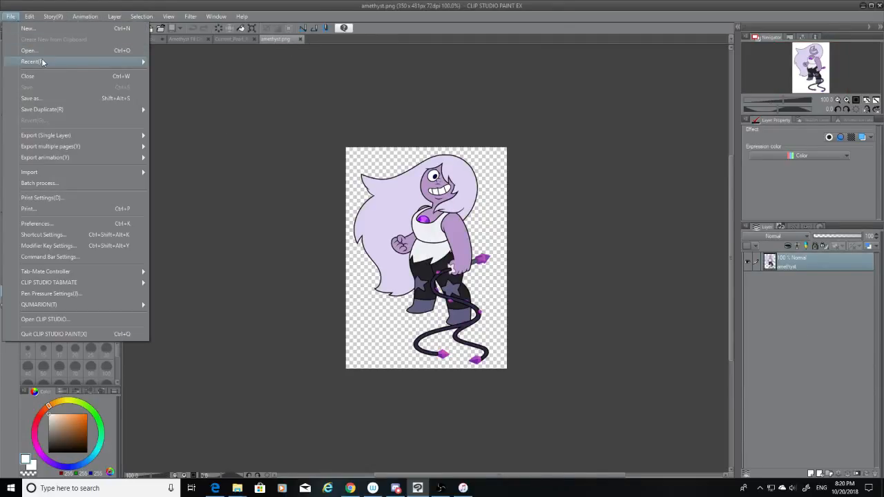
mouse_move(74, 63)
click(226, 61)
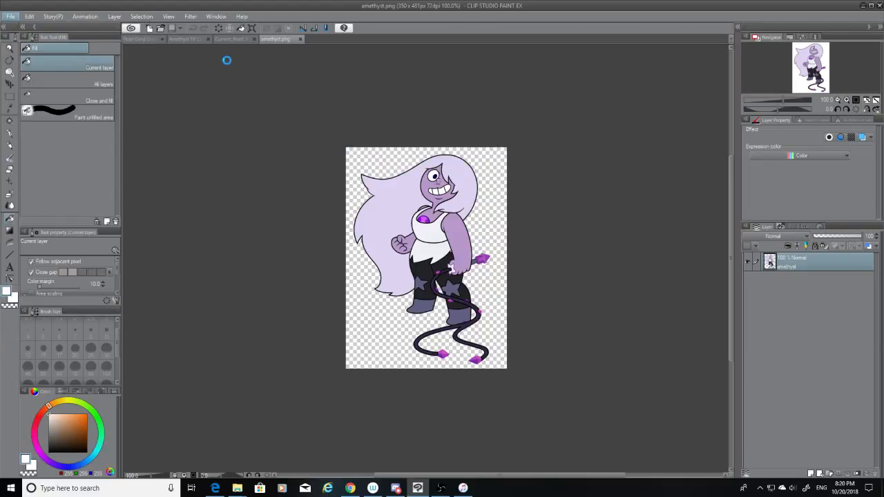
click(796, 344)
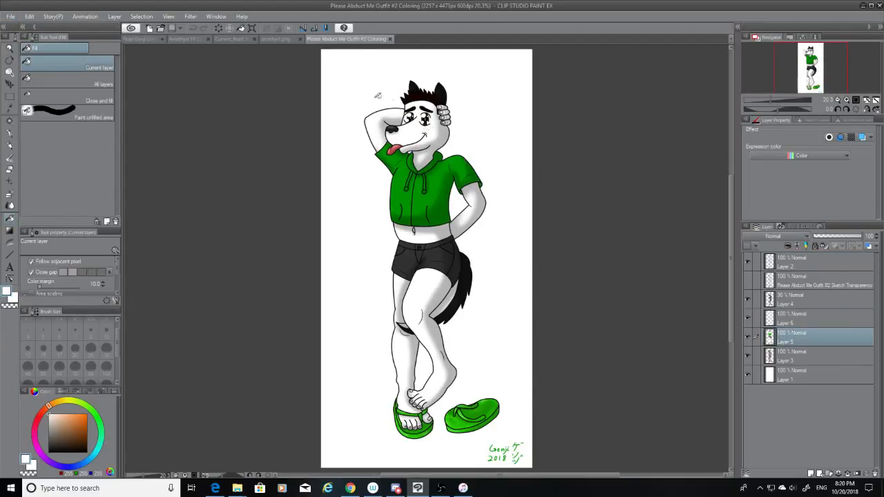
click(10, 107)
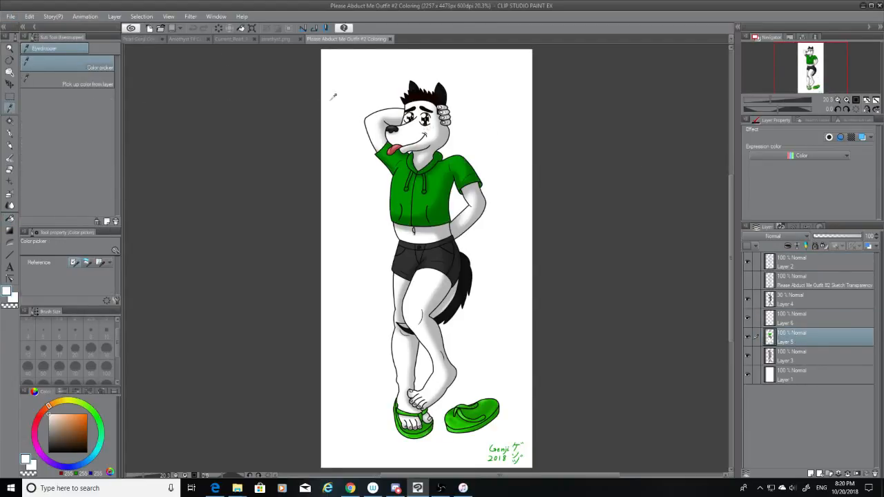
click(412, 84)
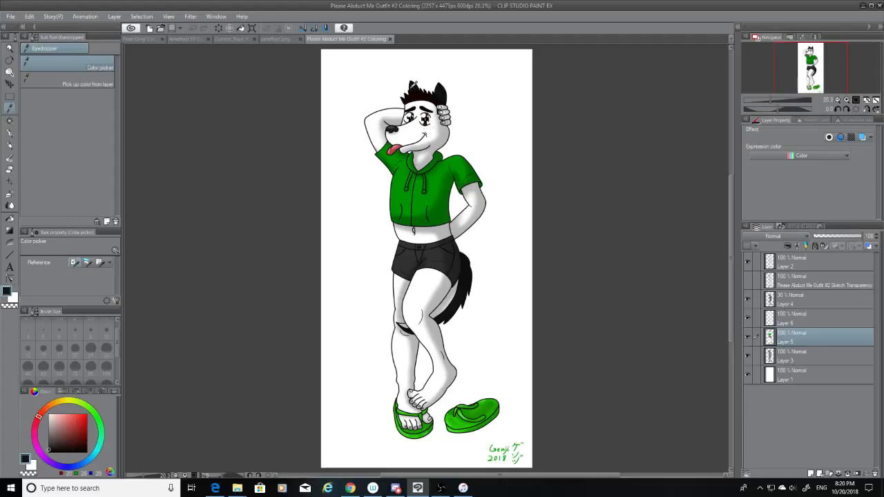
Fill both ears and the inner stripe of the tail in Pearl Genji Coloring with the sampled near-black on Layer 5.
click(139, 40)
key(g)
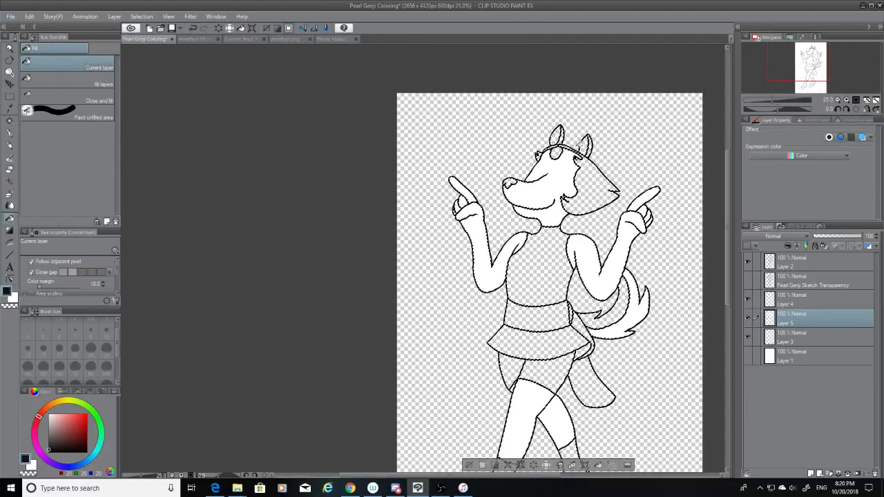
click(584, 146)
click(589, 145)
click(557, 137)
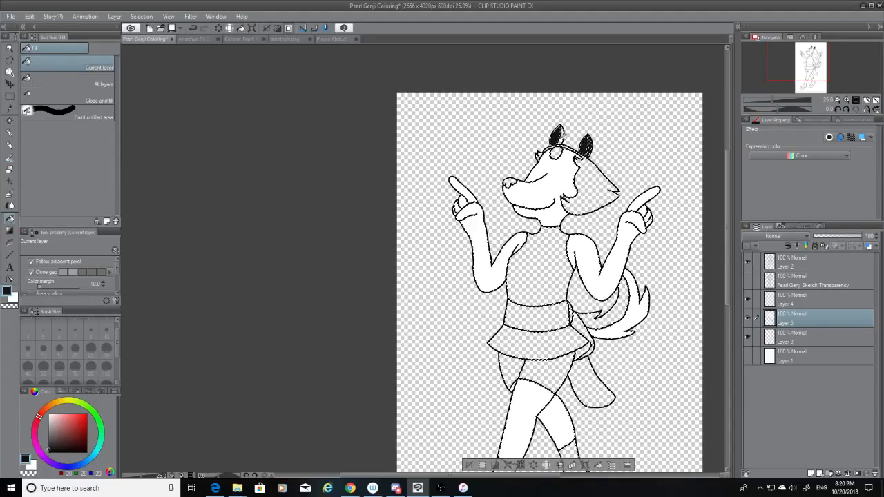
key(ctrl+z)
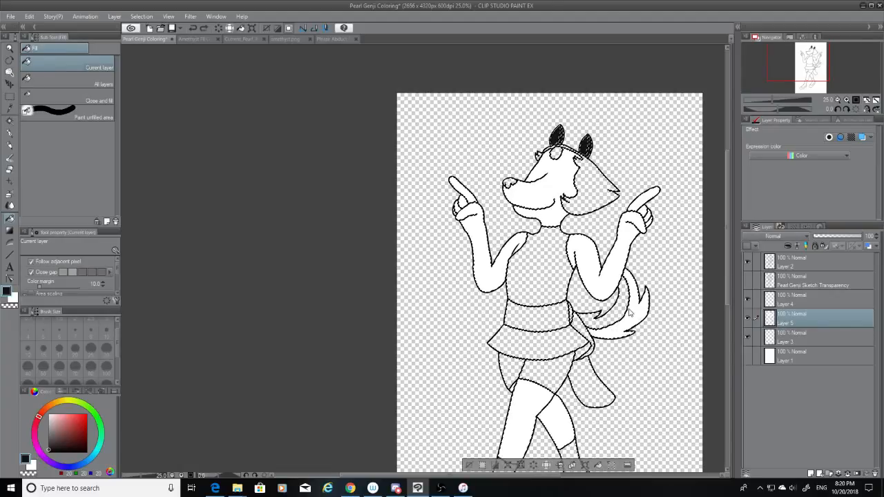
scroll(627, 304, up, 10)
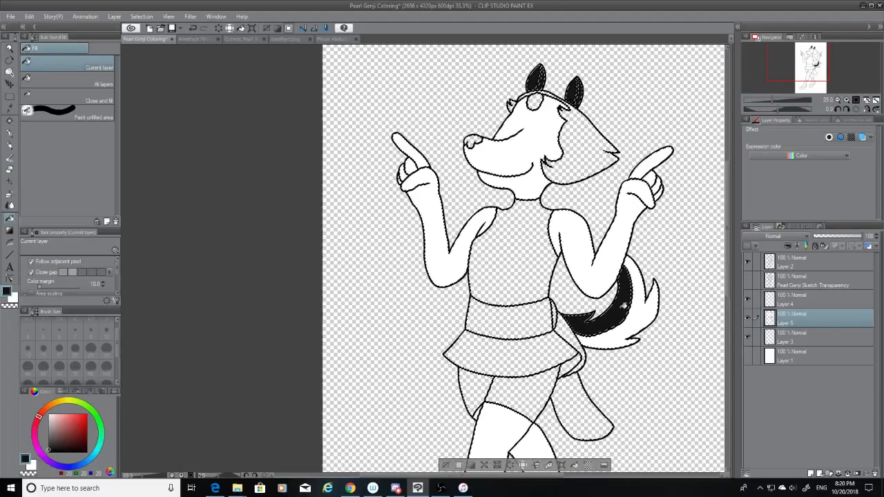
Compare the filled tail area up close with the sketch by briefly showing the Pearl Genji Sketch Transparency layer.
scroll(612, 279, down, 3)
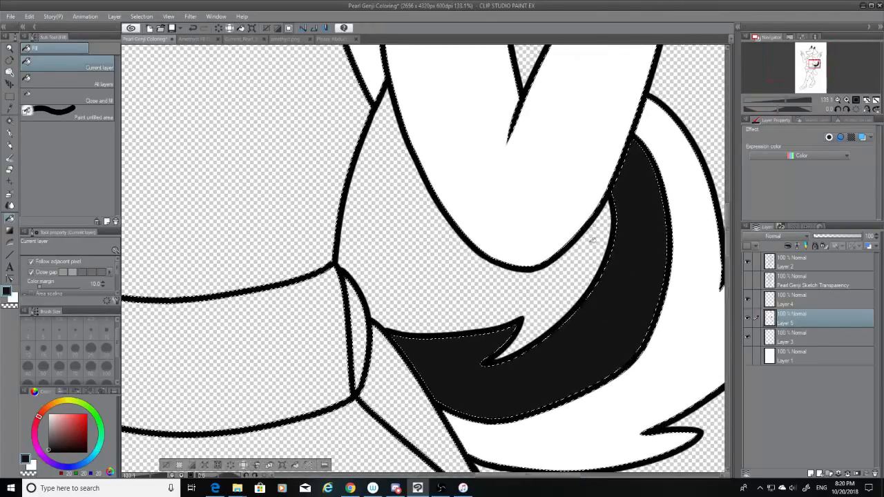
scroll(592, 246, down, 3)
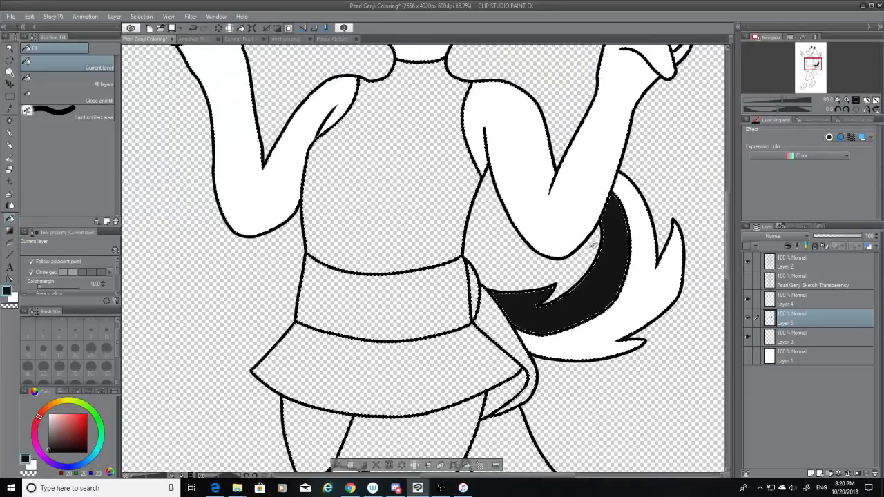
click(749, 279)
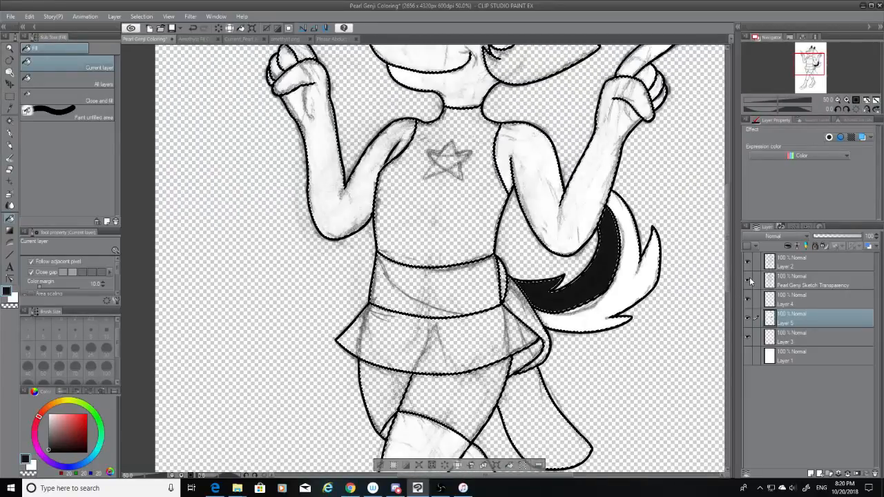
click(749, 280)
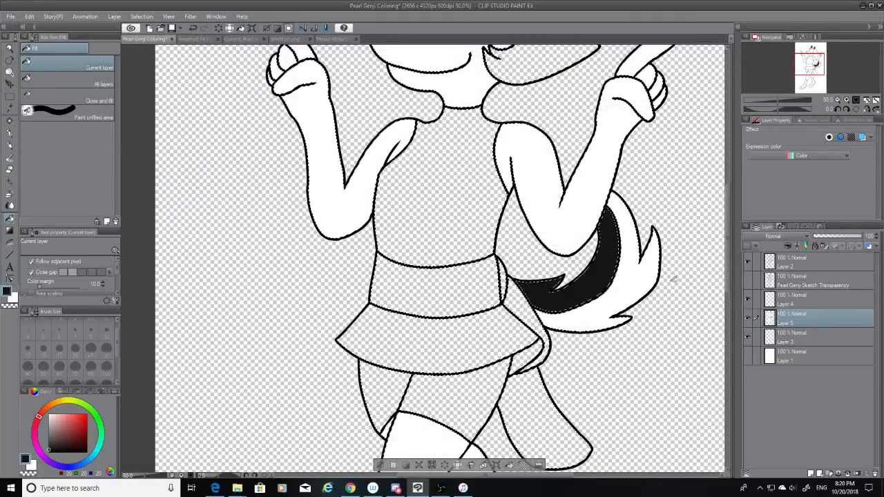
scroll(672, 279, up, 1)
scroll(672, 279, down, 3)
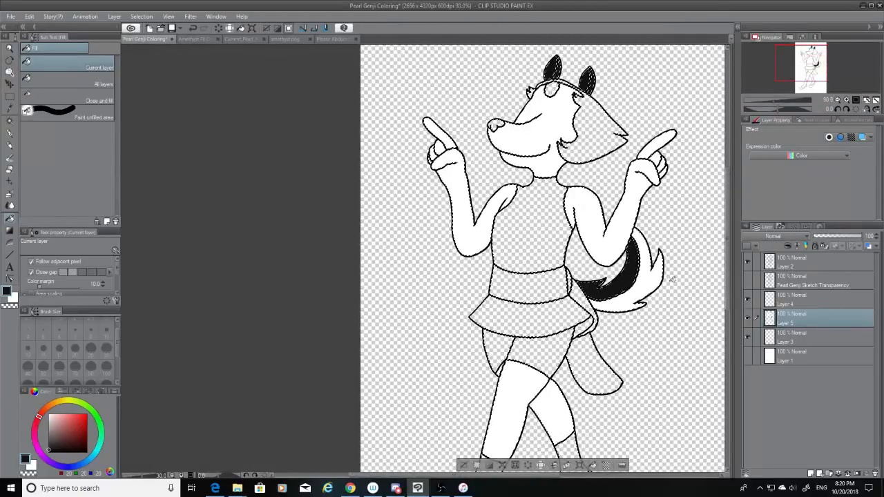
scroll(498, 124, up, 1)
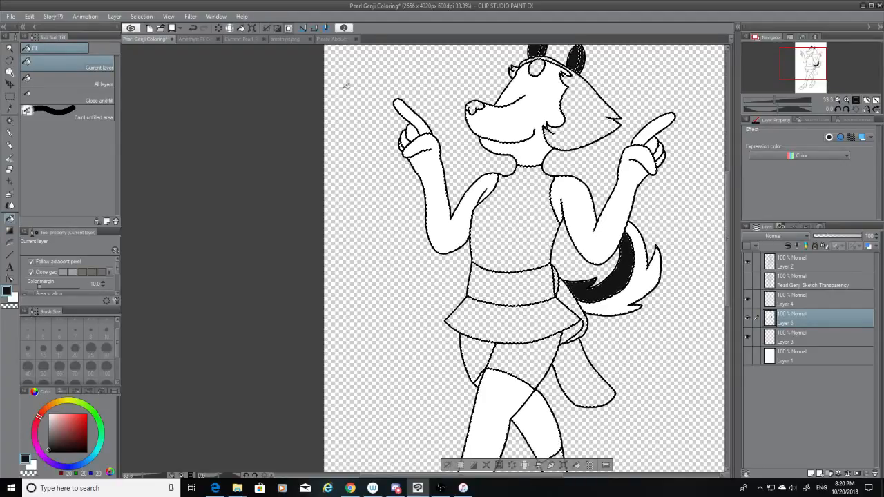
Sample the dark gray nose color from Please Abduct Me Outfit #2 Coloring and fill the Pearl Genji character's nose with it.
click(324, 39)
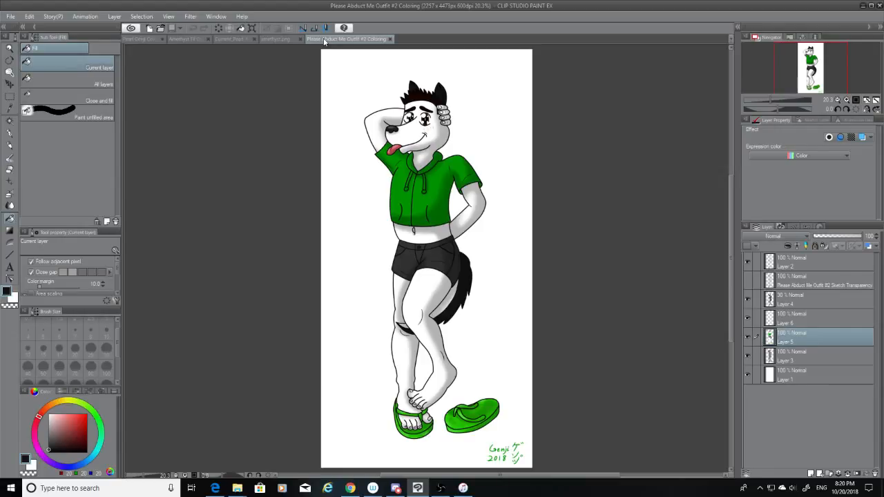
click(14, 109)
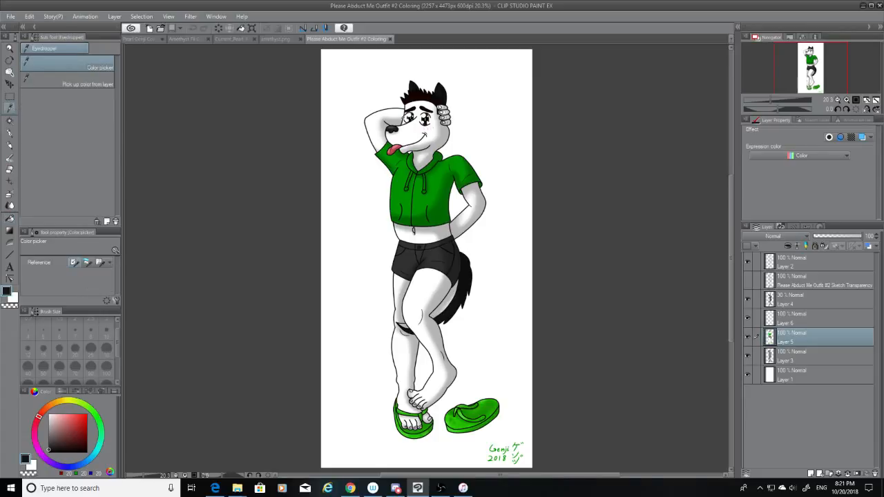
click(394, 128)
click(148, 38)
click(9, 219)
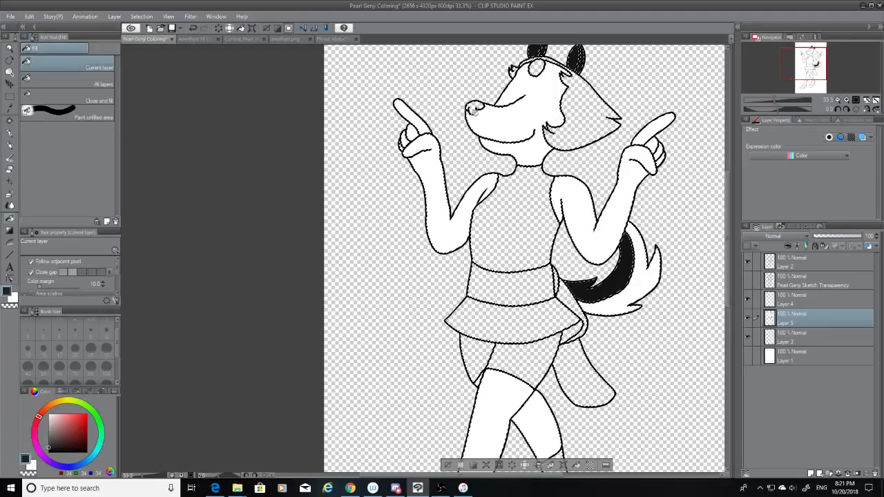
click(475, 107)
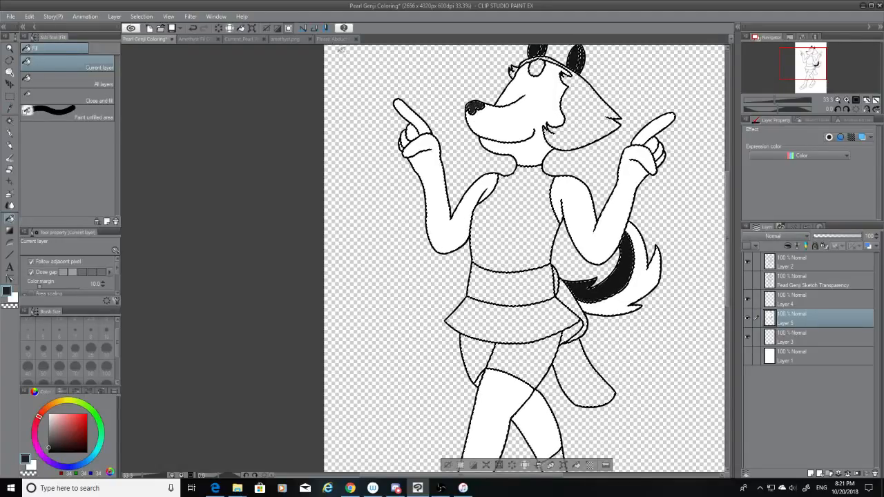
Sample the light teal of Pearl's top from the Current_Pearl_Request.png reference image.
click(333, 39)
click(10, 108)
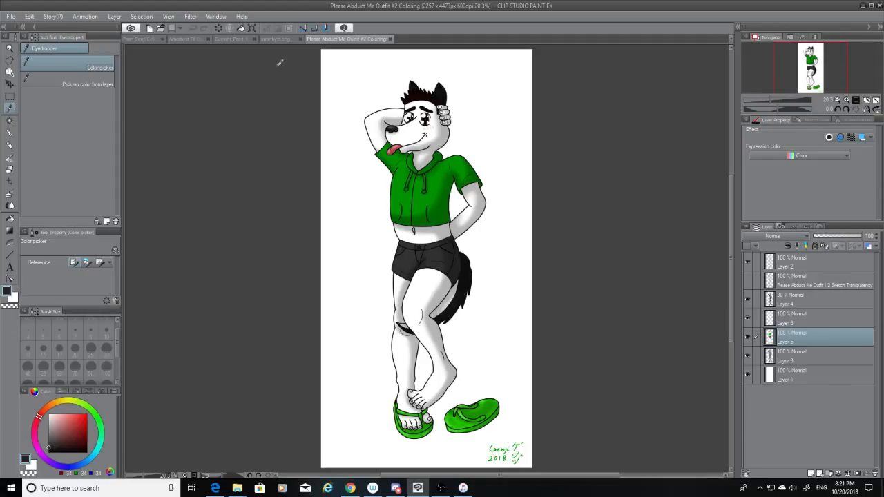
click(150, 38)
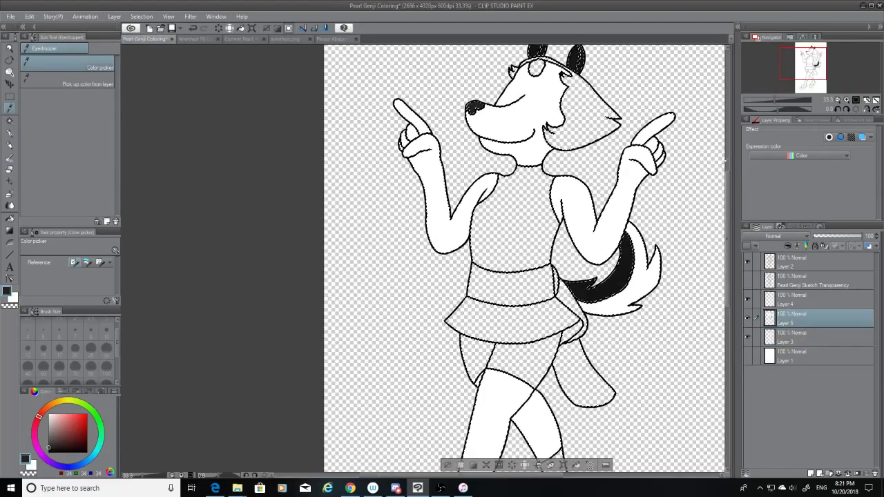
click(187, 38)
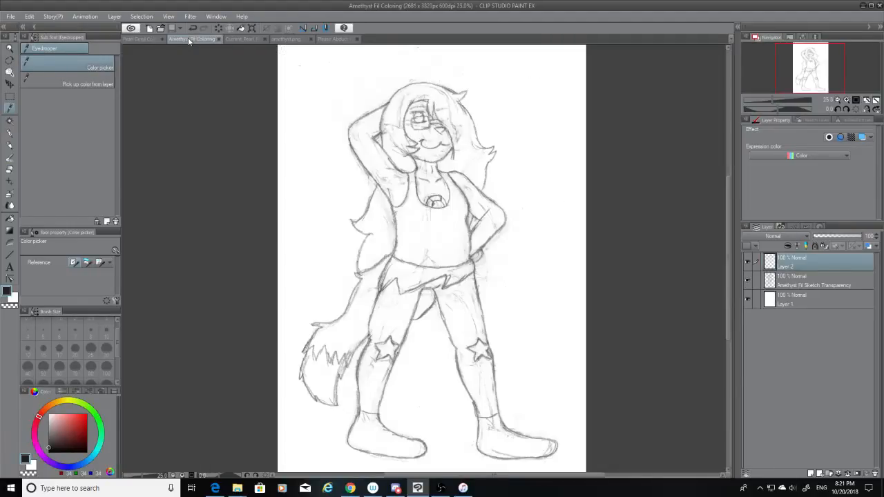
click(251, 39)
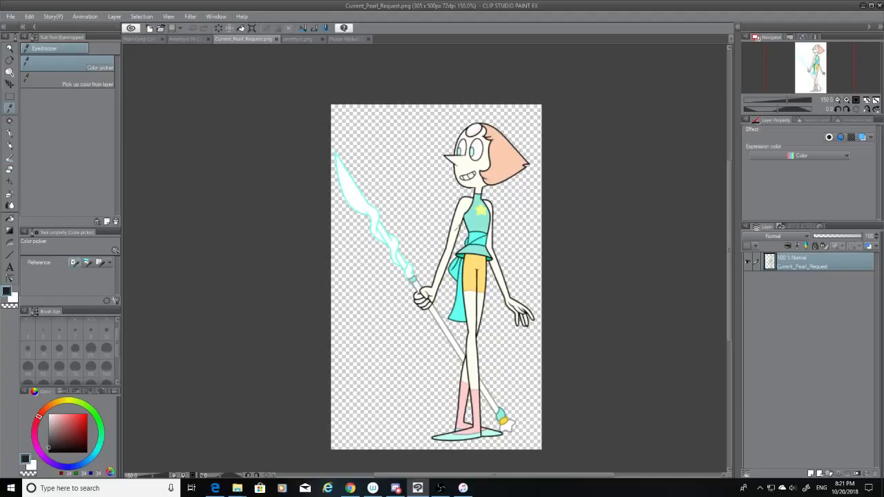
scroll(497, 215, up, 5)
scroll(497, 214, up, 2)
click(446, 231)
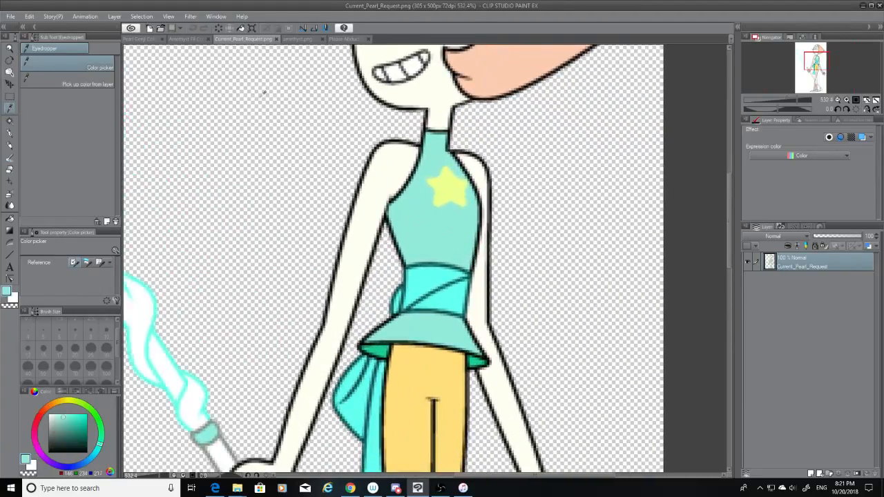
Fill the character's sleeveless top and flared skirt in Pearl Genji Coloring with the sampled light teal on Layer 5.
click(151, 40)
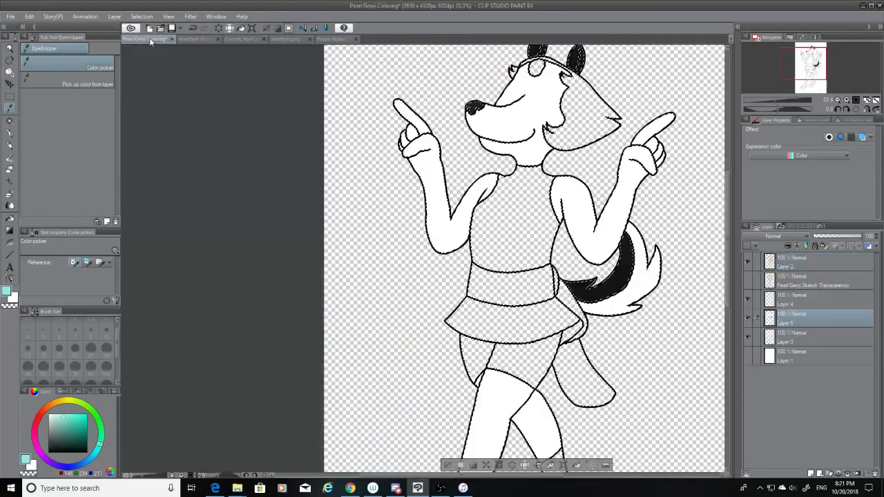
click(10, 221)
click(526, 226)
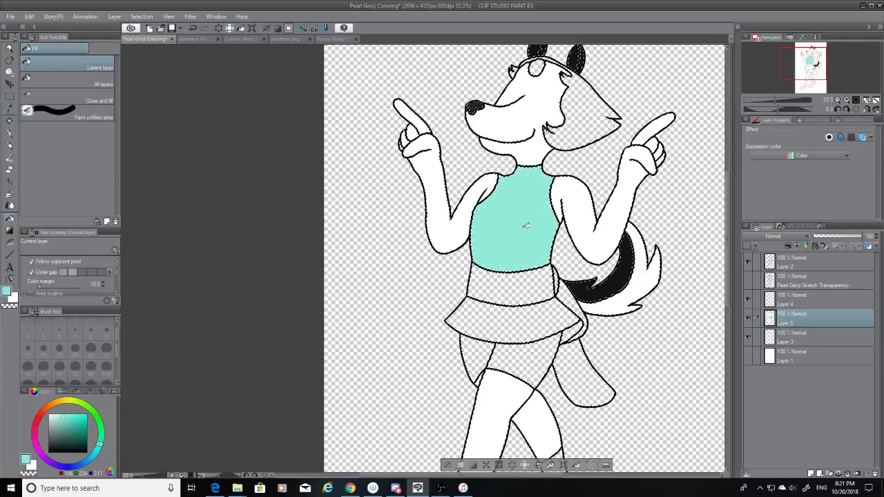
click(545, 327)
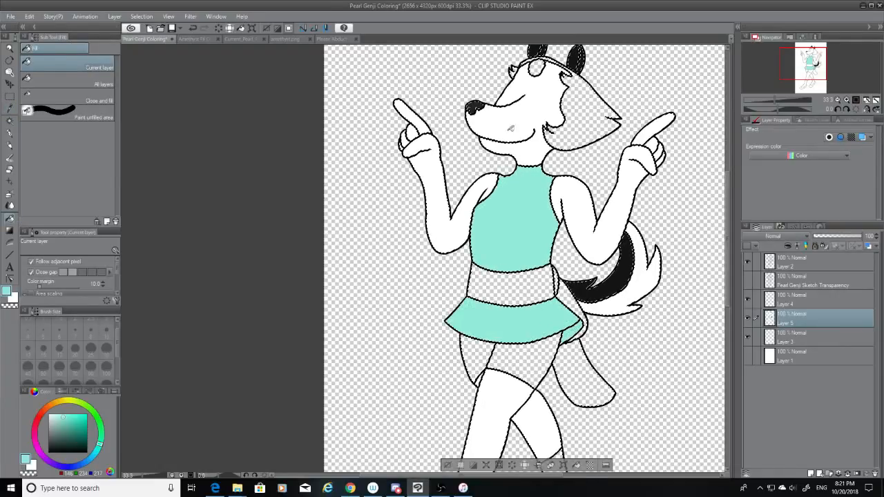
Sample the bright cyan of Pearl's sash from Current_Pearl_Request.png and fill the Pearl Genji character's waistband and hanging sash with it.
click(281, 40)
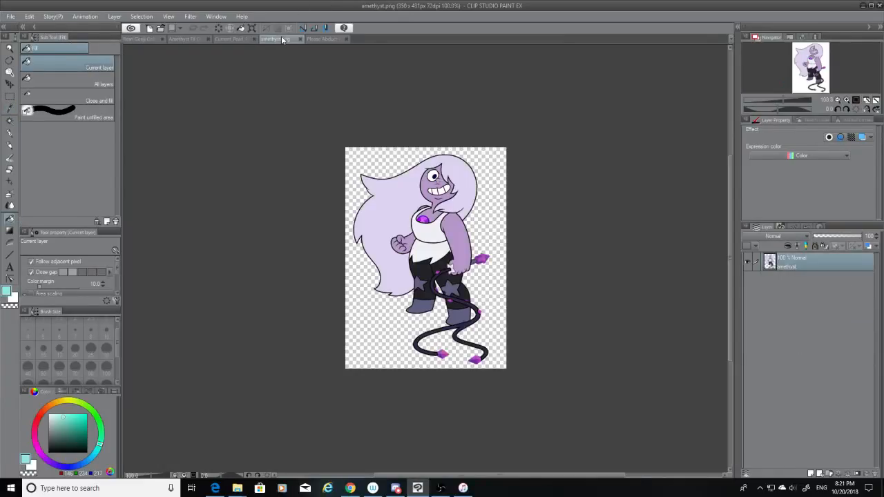
click(236, 39)
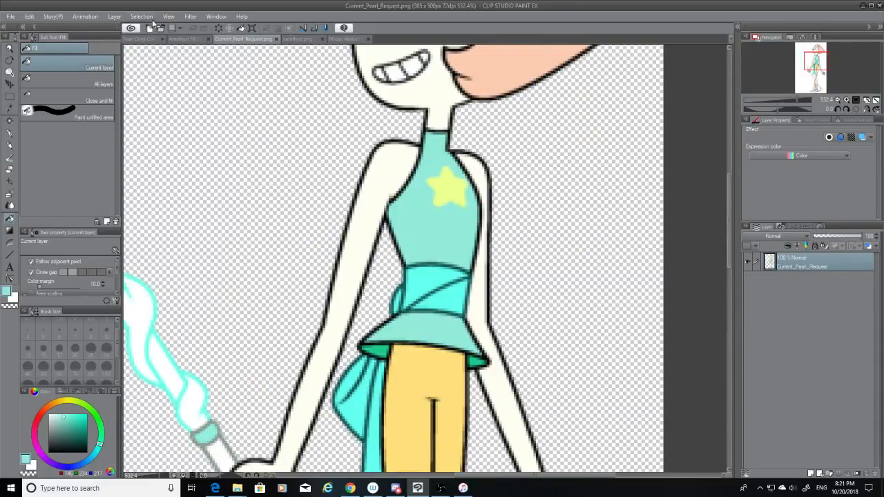
click(10, 108)
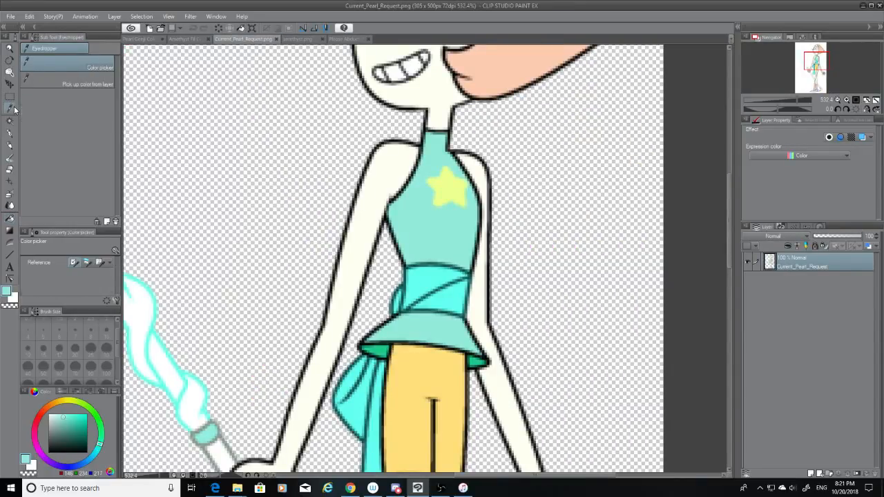
click(430, 273)
click(145, 41)
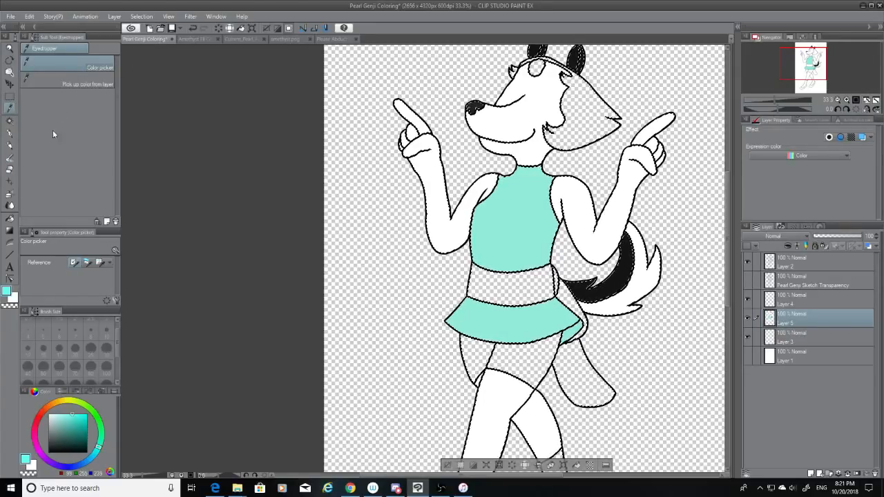
click(10, 218)
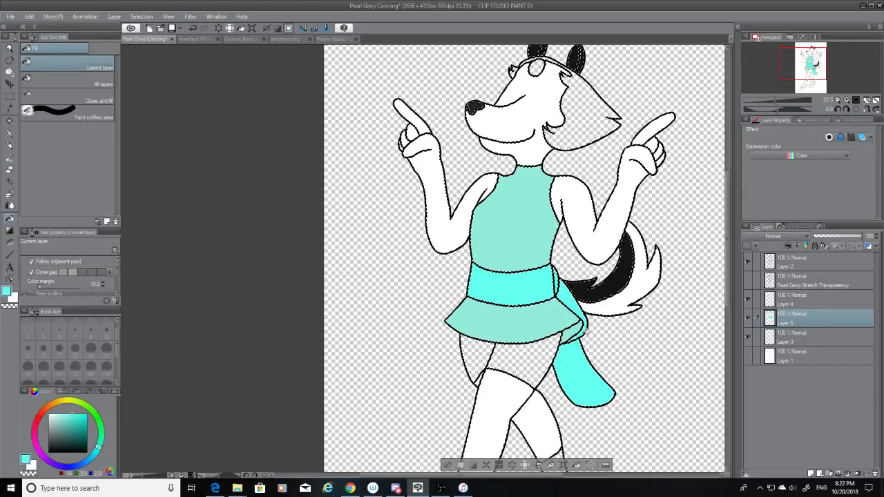
Sample the darker green of the skirt's underside from the Current_Pearl_Request.png reference image.
click(336, 39)
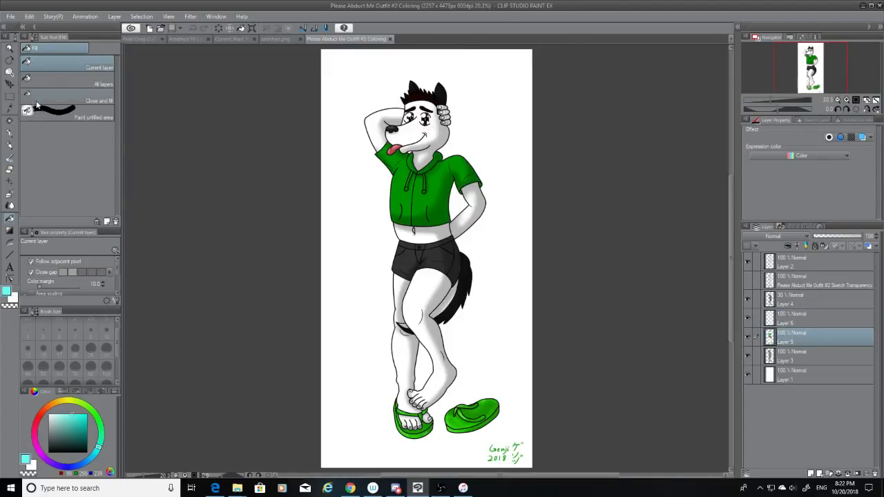
click(11, 107)
click(280, 39)
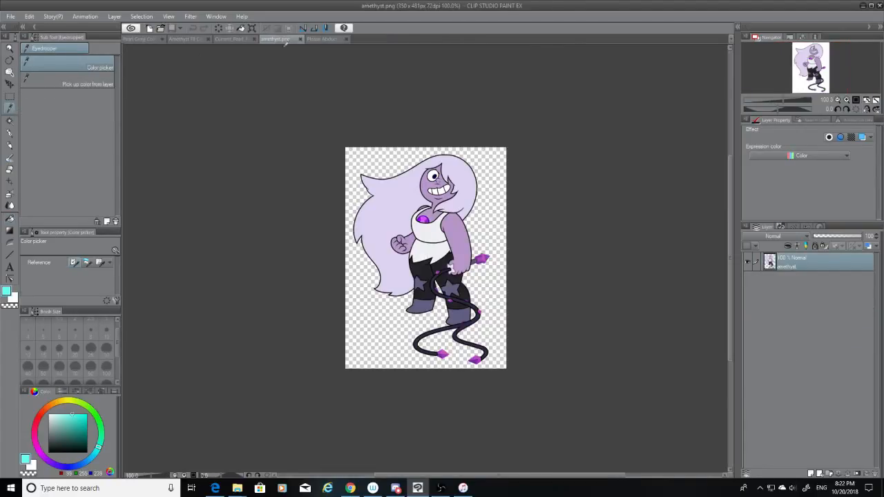
click(236, 39)
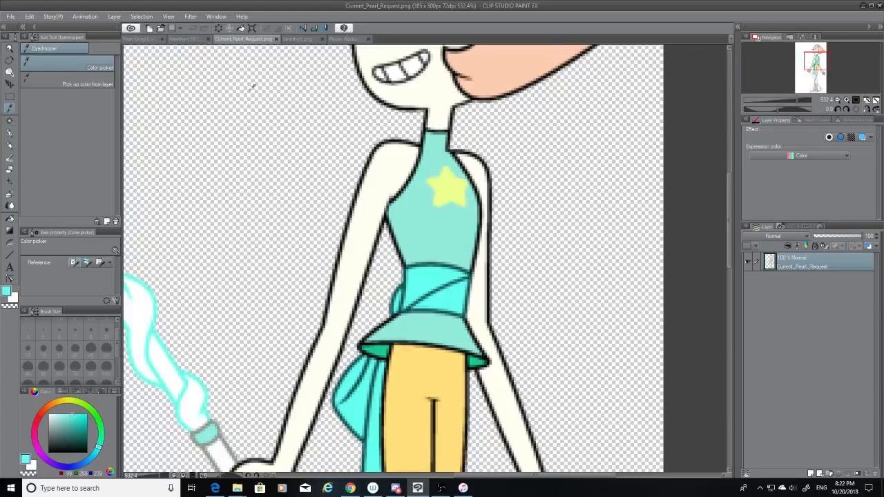
click(476, 361)
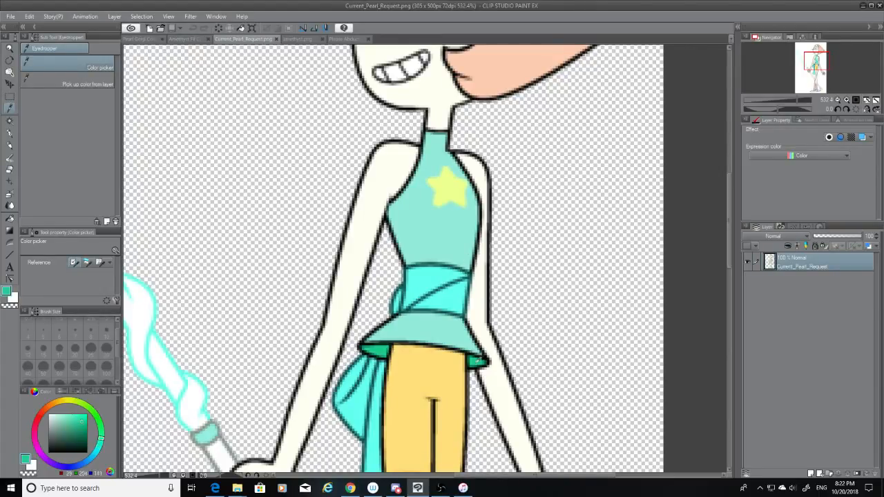
Sample the dark green of the skirt's underside in Current_Pearl_Request.png and fill the skirt's inner fold in the Pearl Genji drawing.
click(476, 358)
click(145, 39)
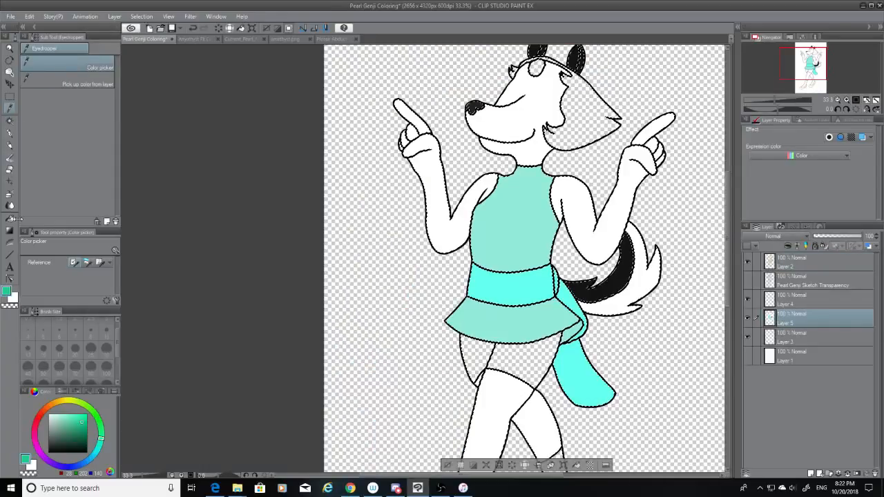
key(g)
click(572, 336)
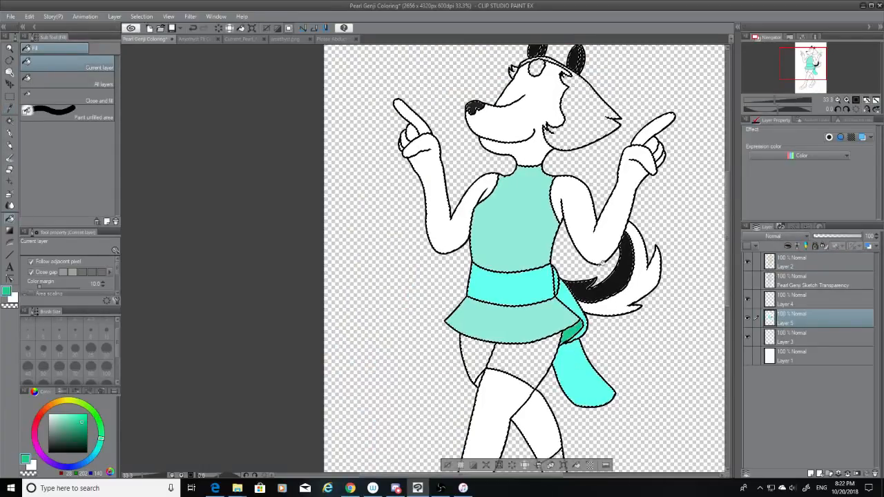
Sample the yellow of the reference character's shorts and fill both parts of the shorts below the skirt.
click(291, 40)
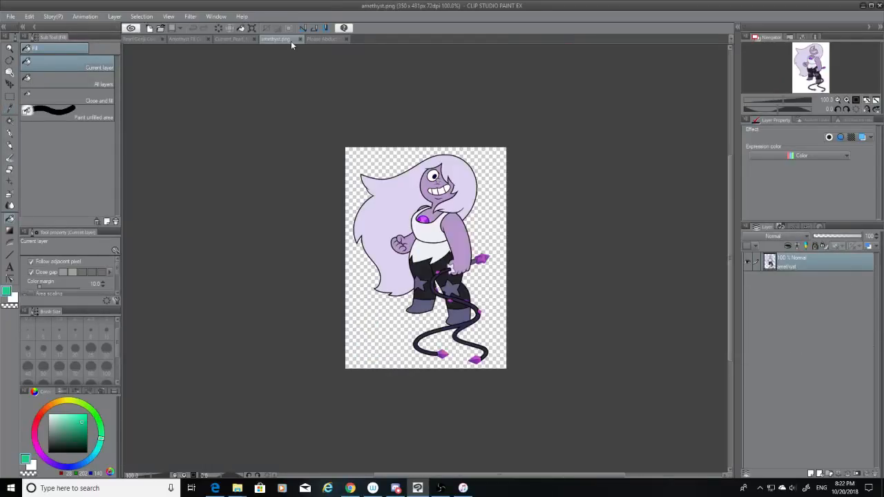
click(234, 38)
click(11, 110)
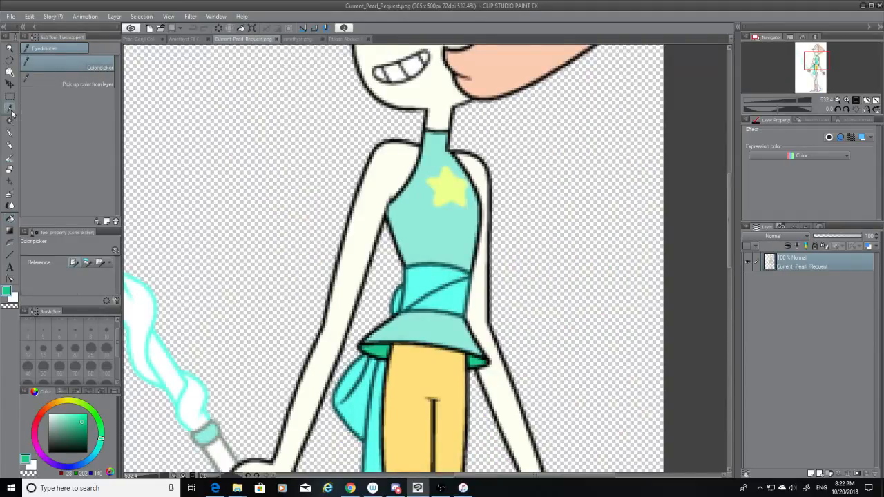
click(417, 382)
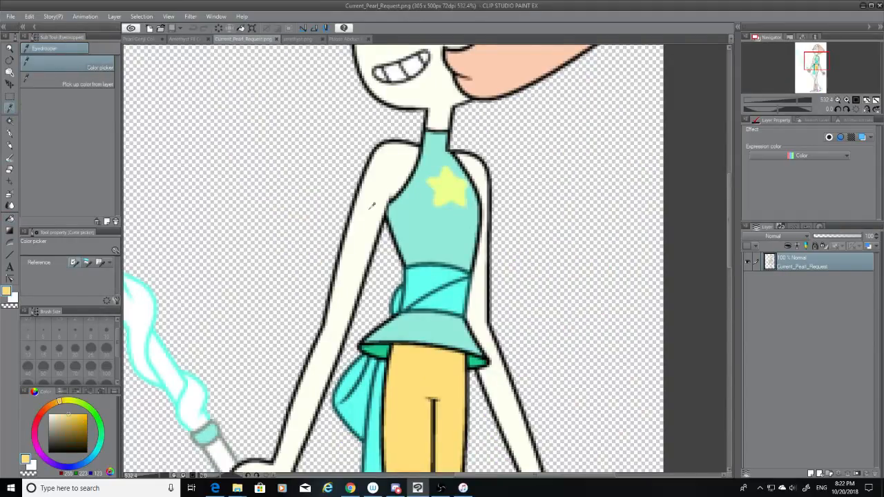
click(153, 39)
key(g)
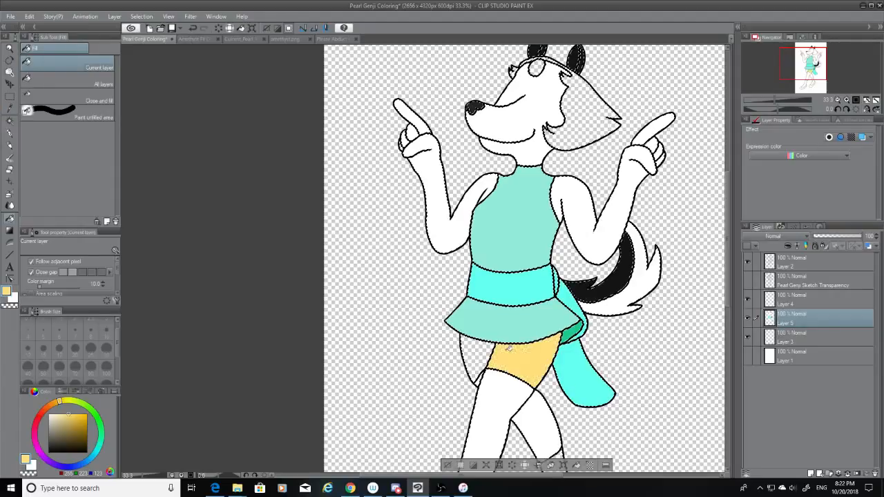
click(470, 360)
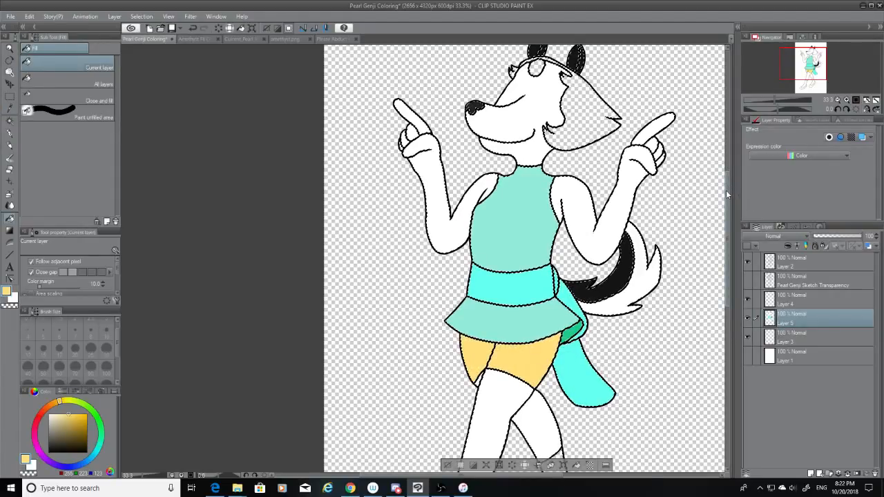
Sample the pink of the reference character's socks and fill both lower legs with it.
drag(727, 194, 739, 276)
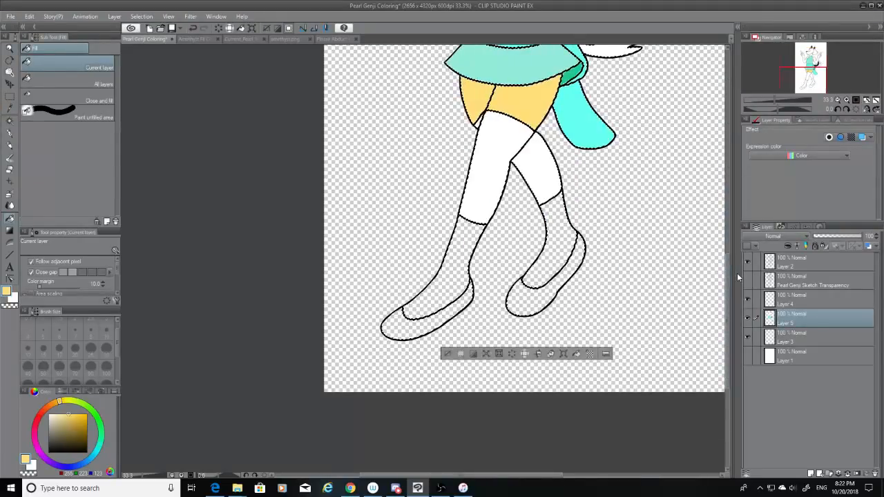
click(275, 40)
click(243, 40)
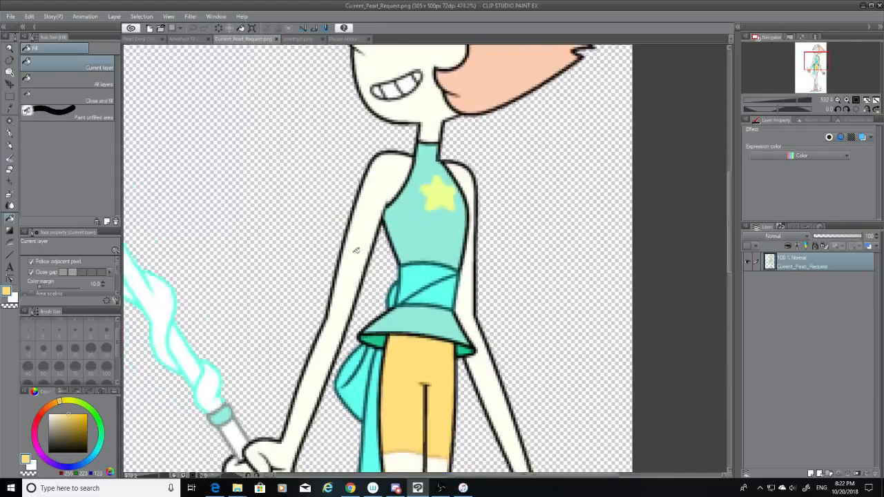
scroll(356, 250, down, 6)
scroll(381, 377, up, 2)
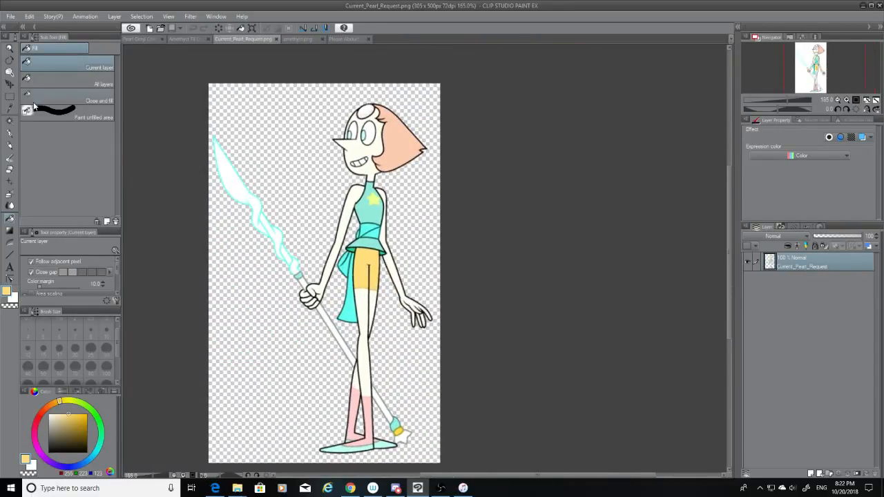
click(10, 108)
scroll(366, 421, up, 5)
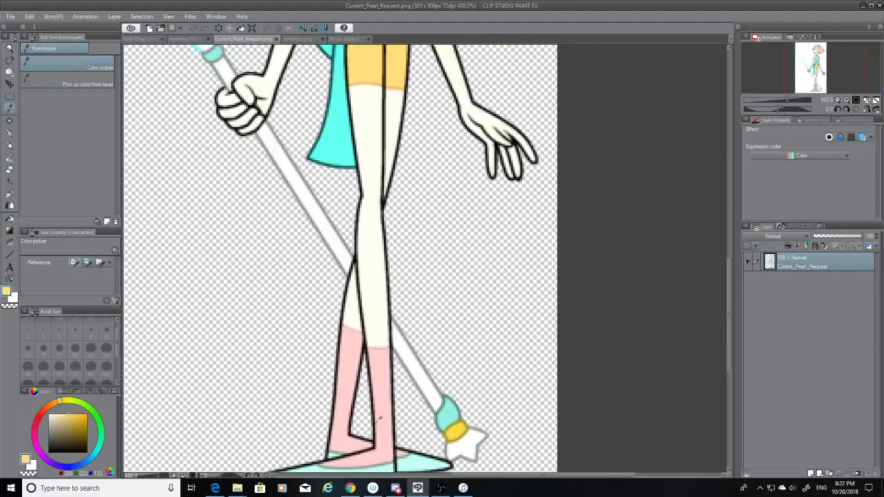
click(380, 413)
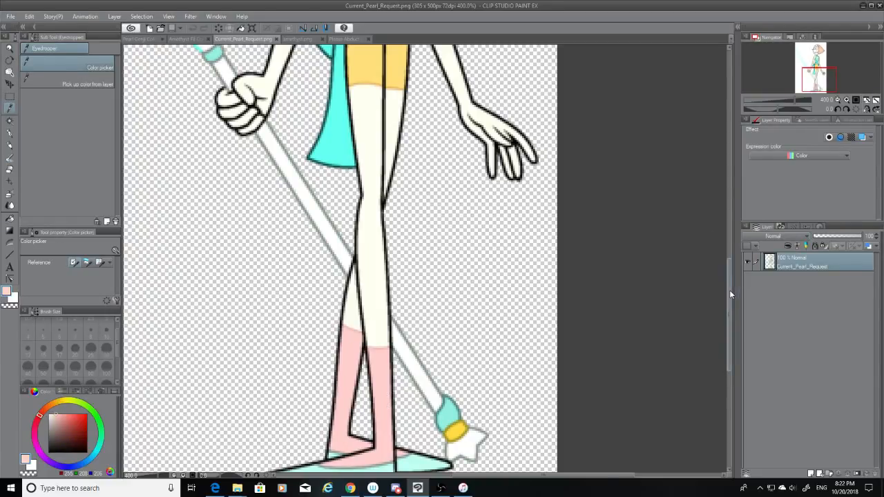
drag(729, 290, 733, 308)
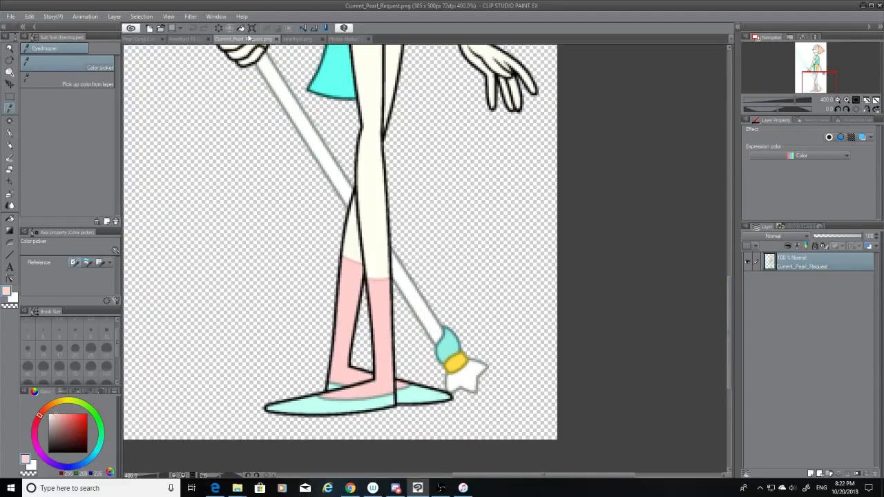
click(135, 40)
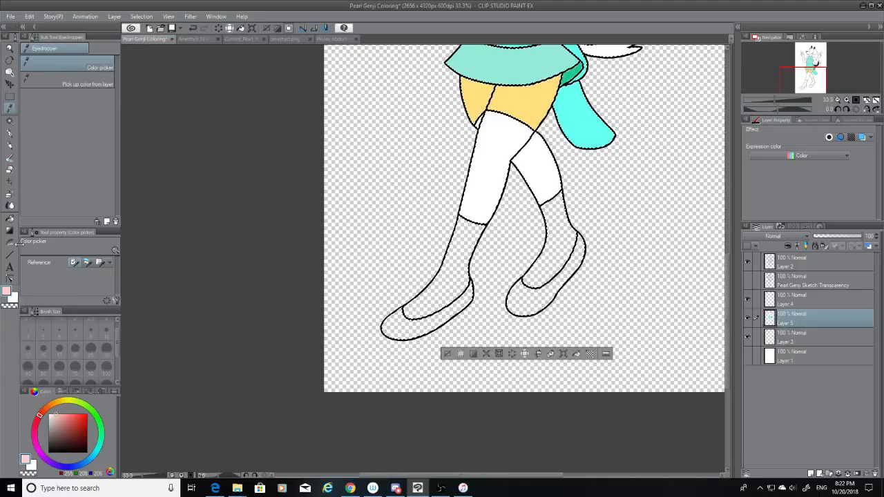
key(g)
click(446, 263)
click(556, 235)
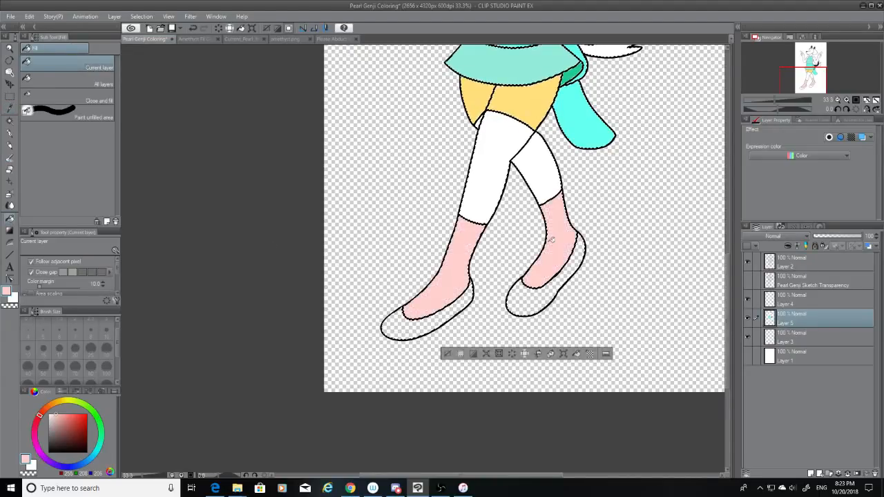
Sample the pale aqua of the reference character's shoes and fill both shoes.
click(243, 39)
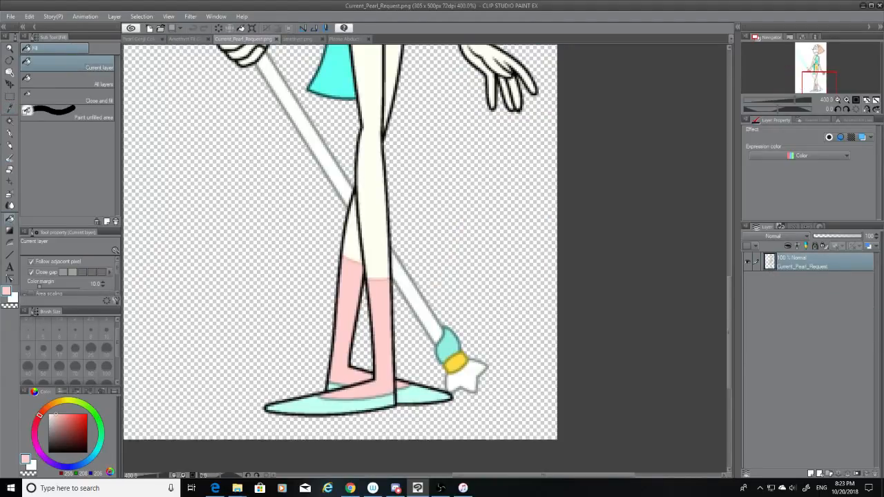
click(10, 107)
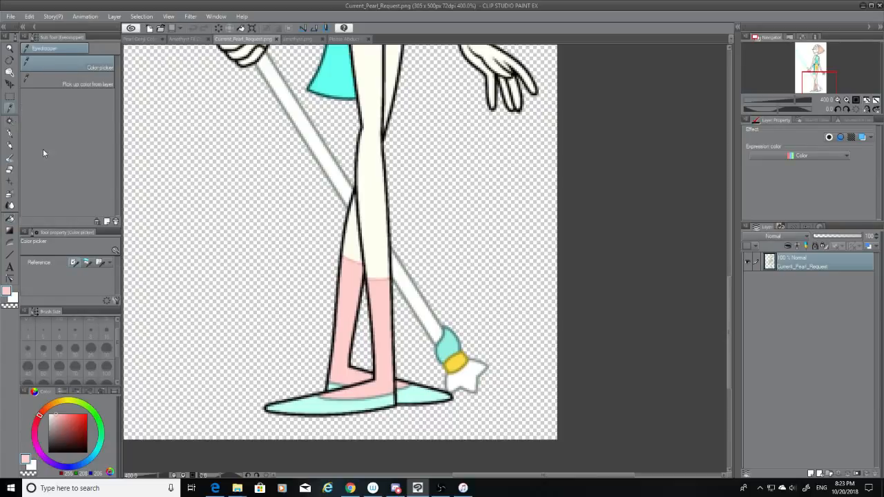
click(323, 403)
click(145, 39)
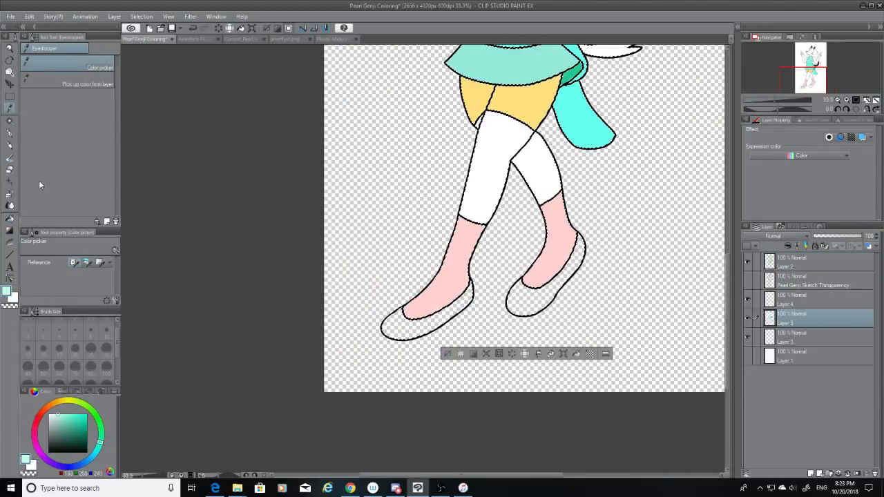
click(10, 227)
click(418, 325)
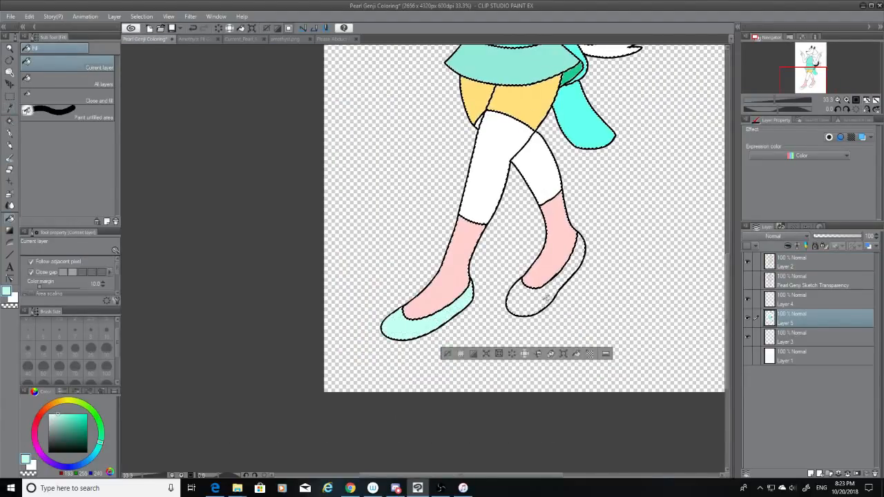
click(543, 296)
Sample the peach of the reference character's hair and fill the hair behind the dog's face.
drag(733, 348, 727, 255)
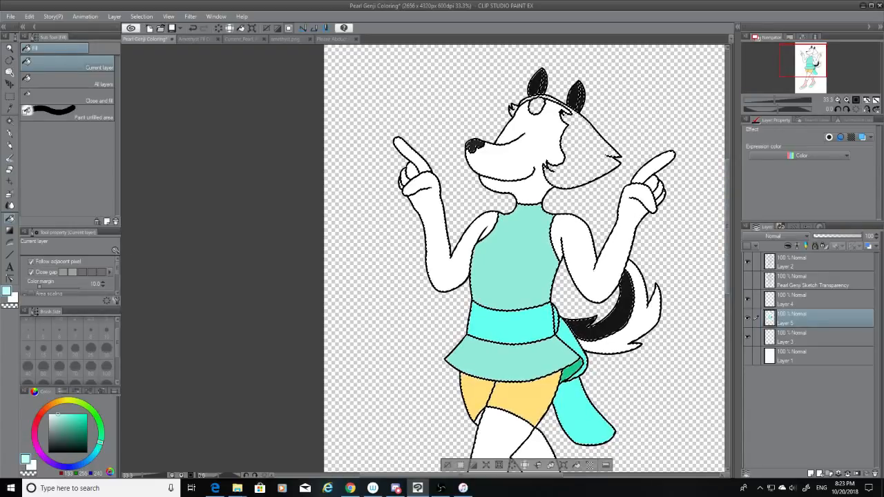
key(alt+Tab)
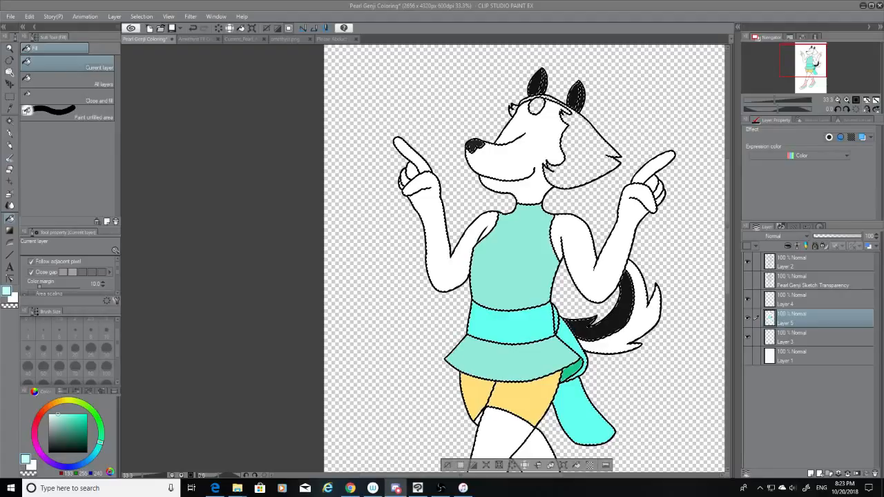
key(alt+Tab)
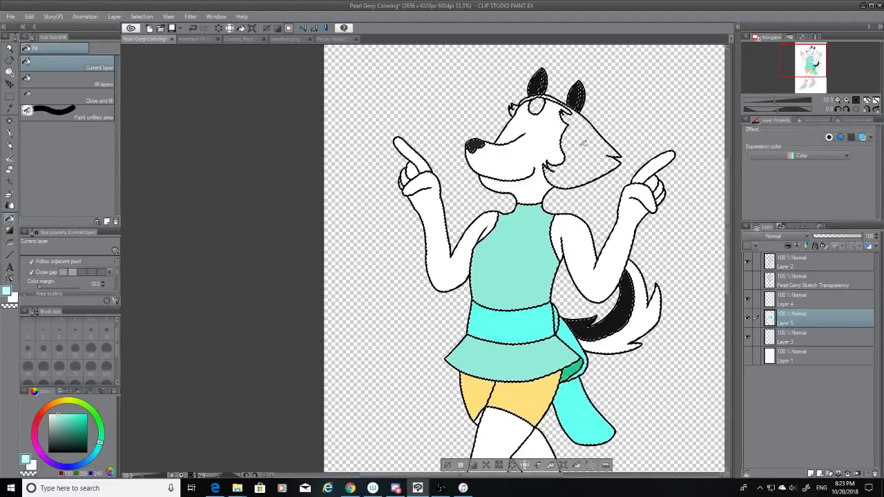
click(242, 39)
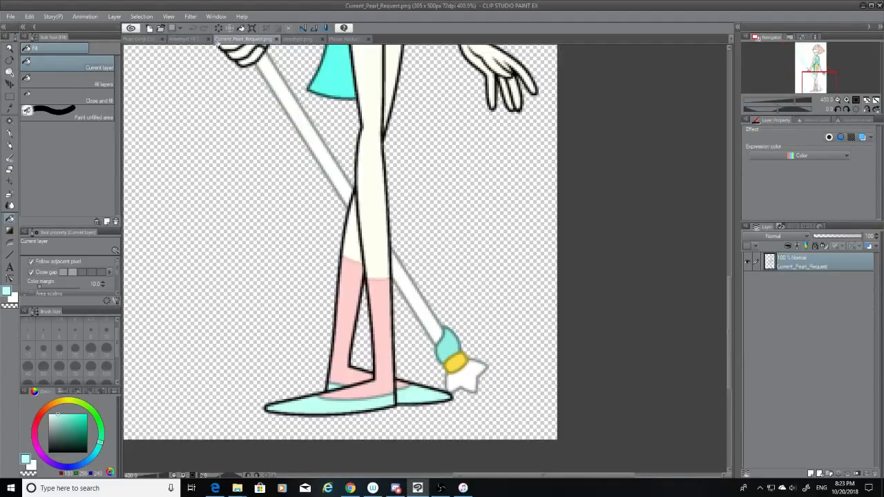
click(10, 107)
scroll(587, 294, down, 7)
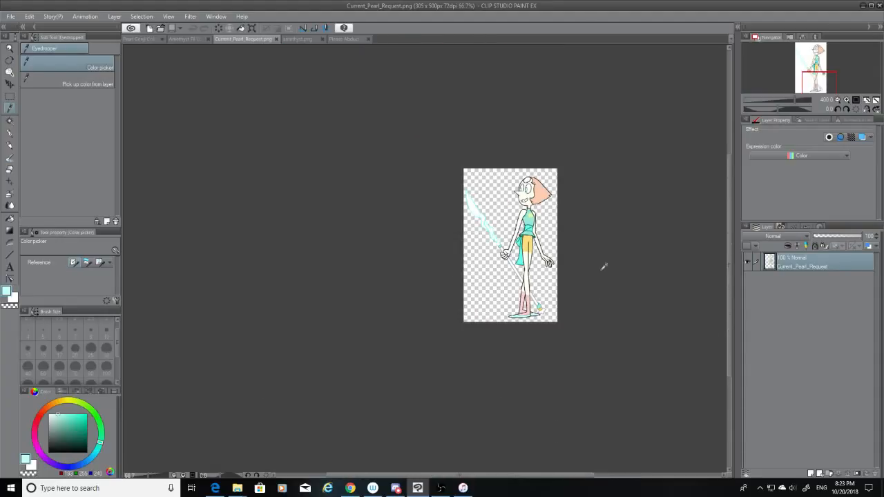
scroll(603, 267, up, 5)
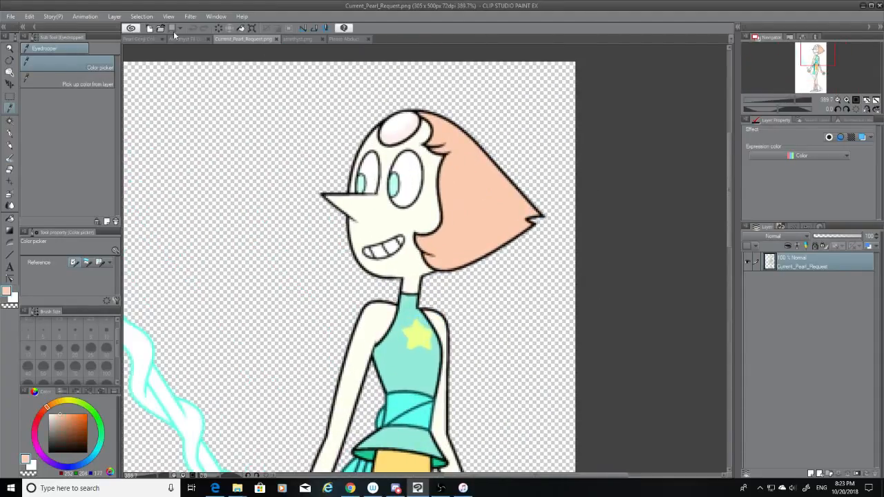
click(142, 39)
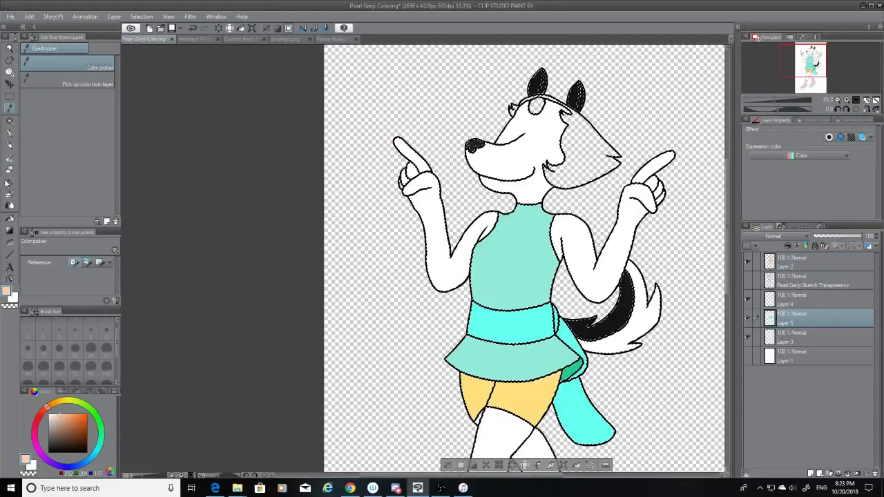
click(9, 219)
click(582, 149)
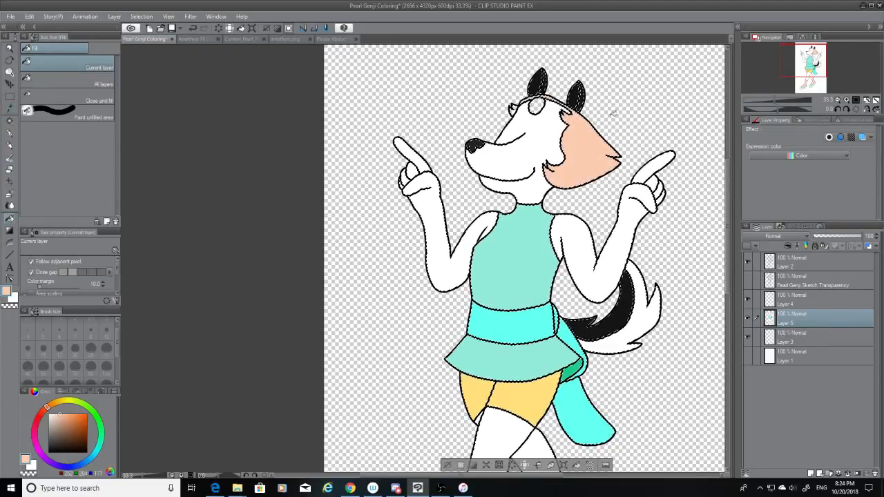
scroll(613, 113, up, 1)
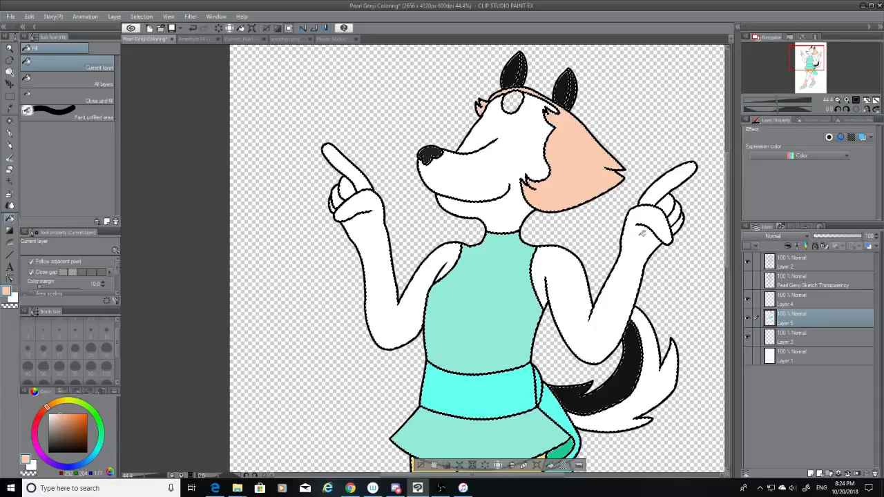
scroll(665, 265, down, 6)
scroll(659, 339, up, 6)
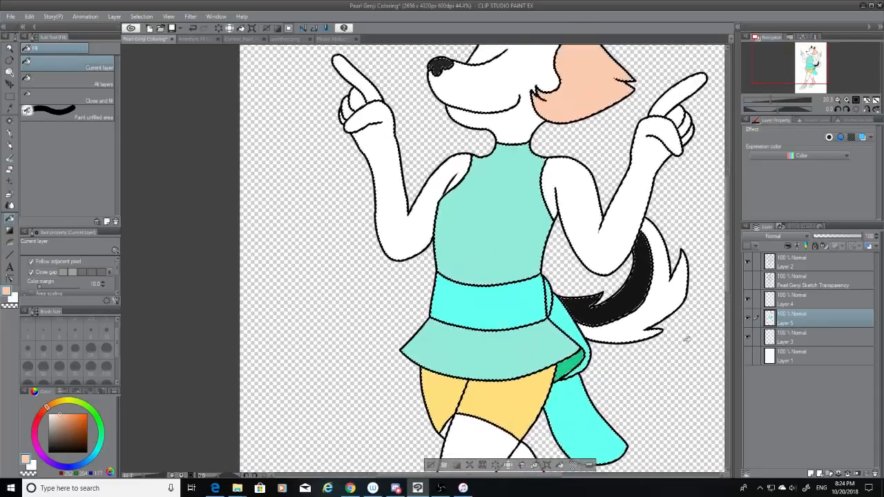
scroll(686, 339, down, 4)
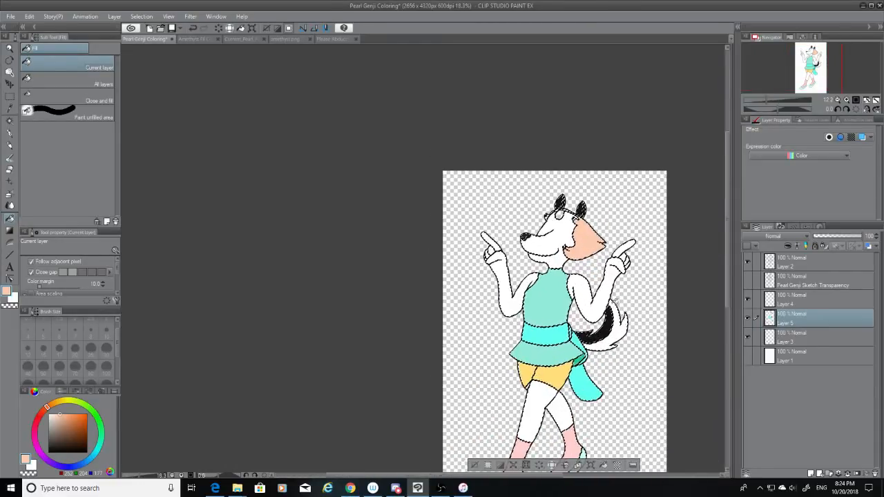
scroll(611, 305, up, 3)
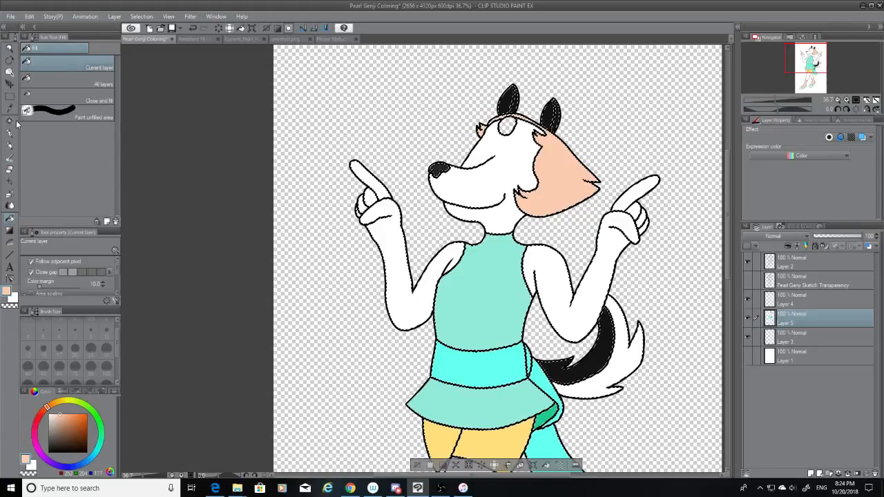
Sample the yellow of the reference character's chest star and set up the G-pen at size 17 over the sketched star.
click(262, 40)
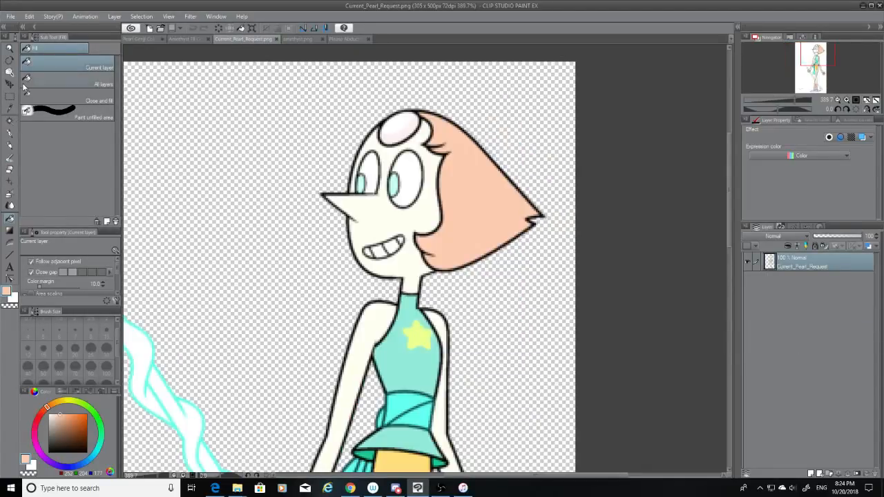
click(10, 109)
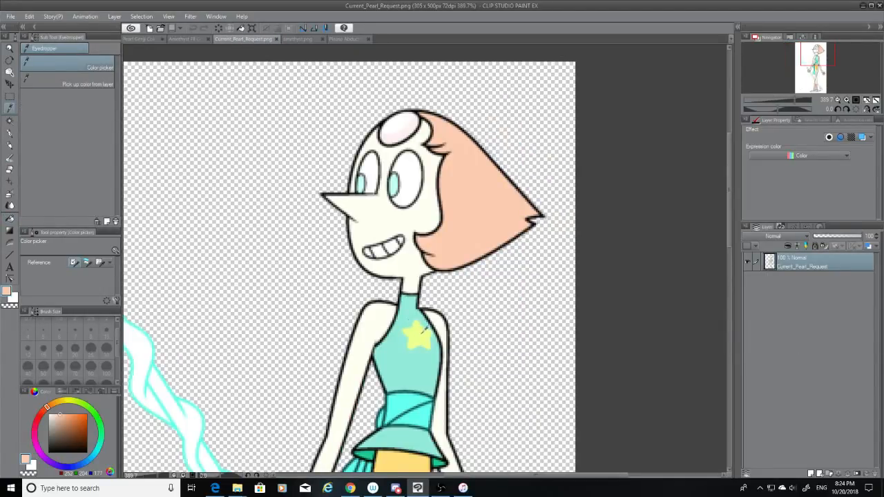
click(422, 334)
click(144, 39)
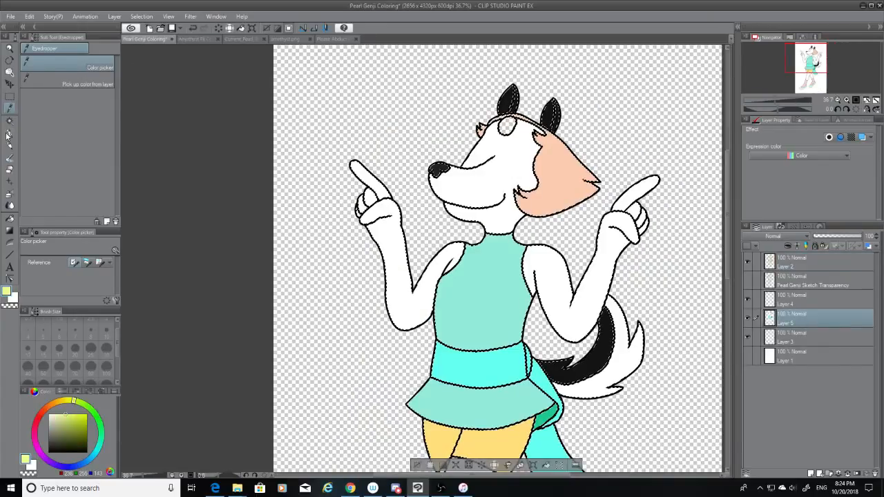
key(p)
scroll(554, 192, up, 6)
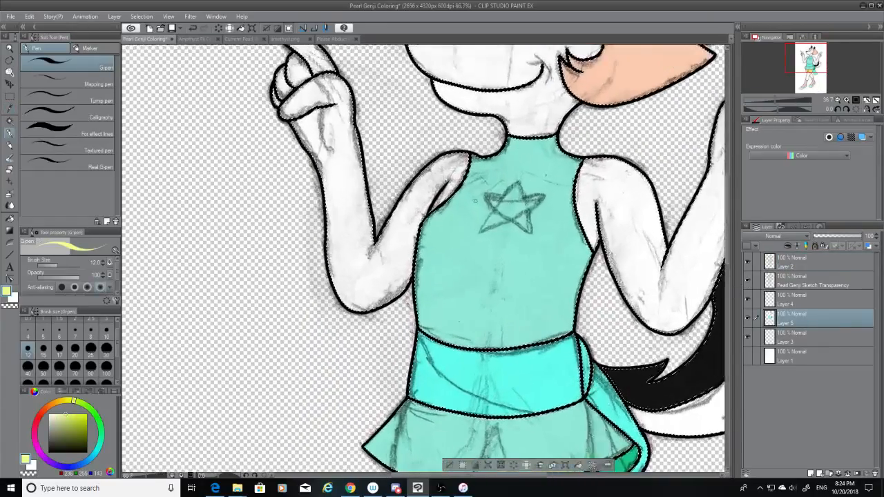
scroll(554, 192, up, 1)
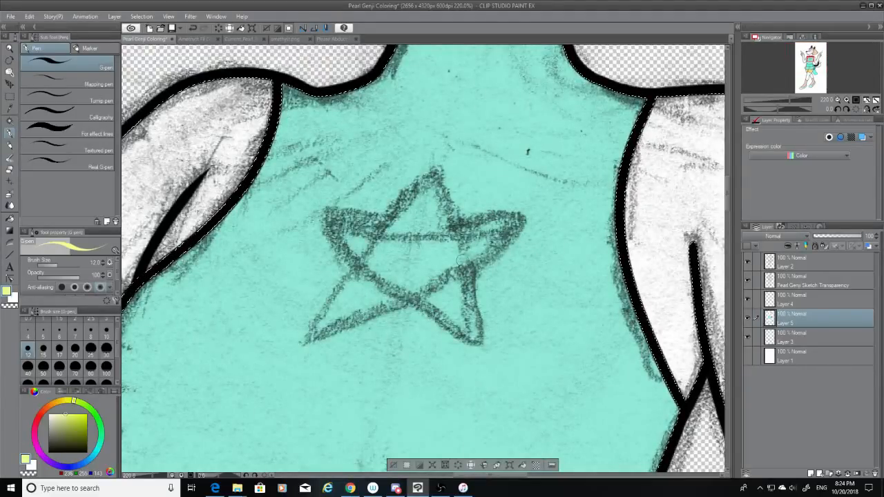
click(59, 352)
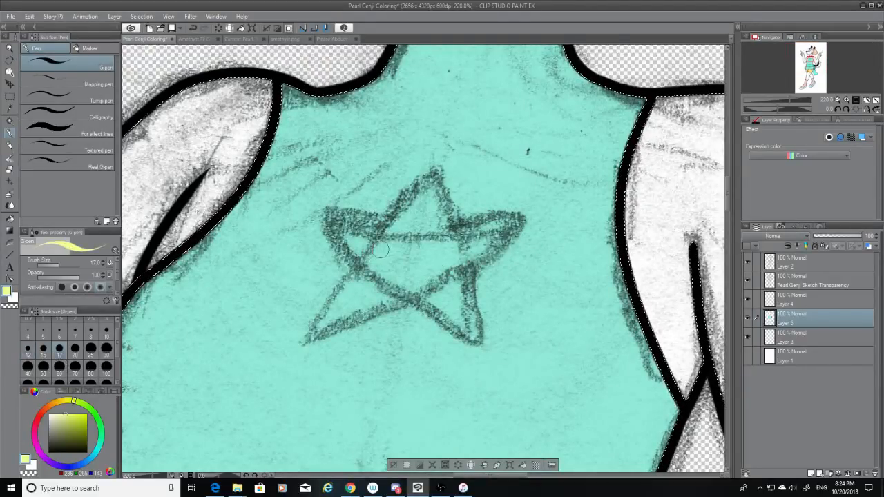
Trace the upper point and the right point of the sketched star on the dog's shirt in yellow.
mouse_move(327, 220)
mouse_down()
mouse_move(392, 213)
mouse_move(433, 173)
mouse_move(456, 241)
mouse_up()
key(ctrl+z)
drag(430, 177, 457, 226)
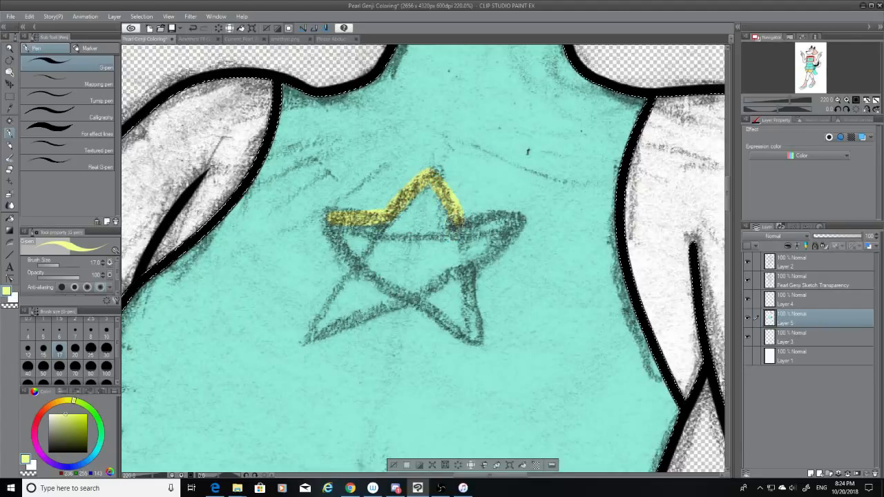
click(748, 280)
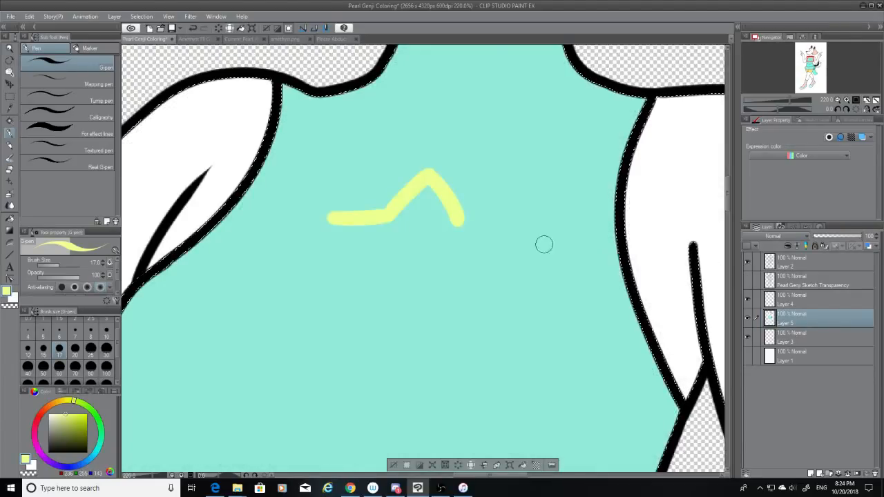
click(748, 280)
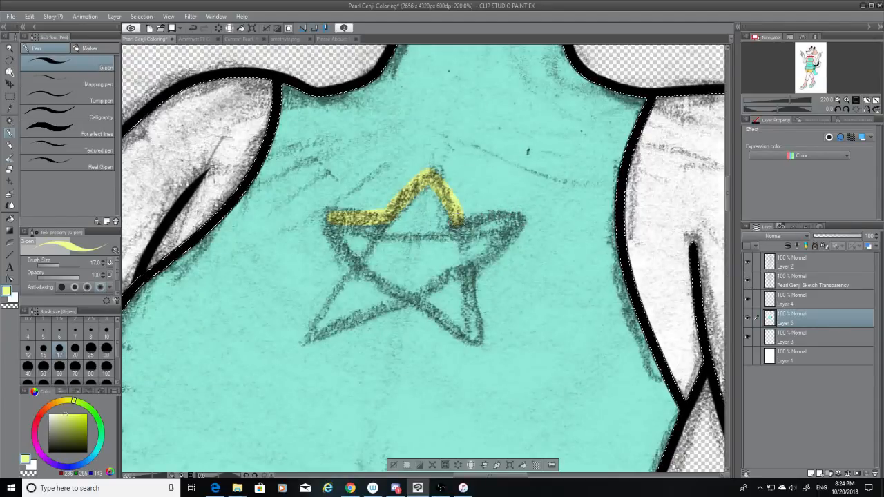
mouse_move(450, 223)
mouse_down()
mouse_move(529, 221)
mouse_move(471, 276)
mouse_up()
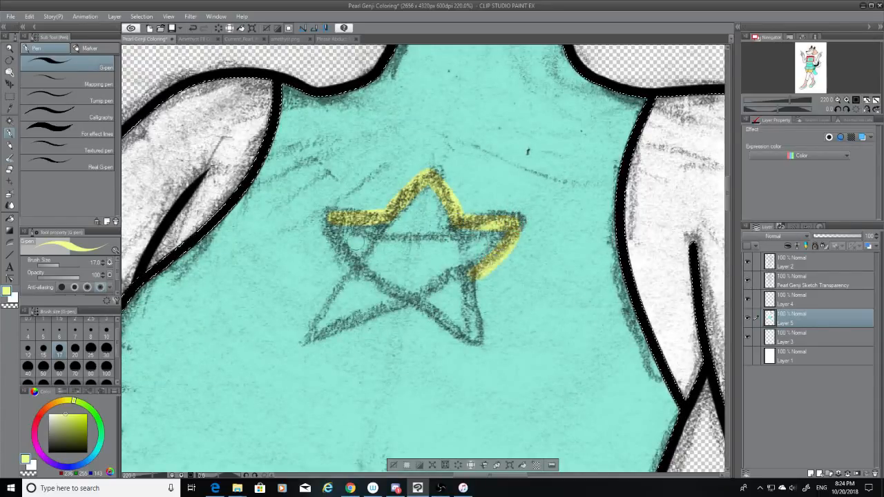
Trace the star's left side and lower points in yellow, and paint its inside solid with the sketch layer hidden.
drag(333, 220, 351, 277)
key(ctrl+z)
mouse_move(333, 220)
mouse_down()
mouse_move(356, 274)
mouse_move(325, 316)
mouse_move(412, 292)
mouse_move(477, 337)
mouse_up()
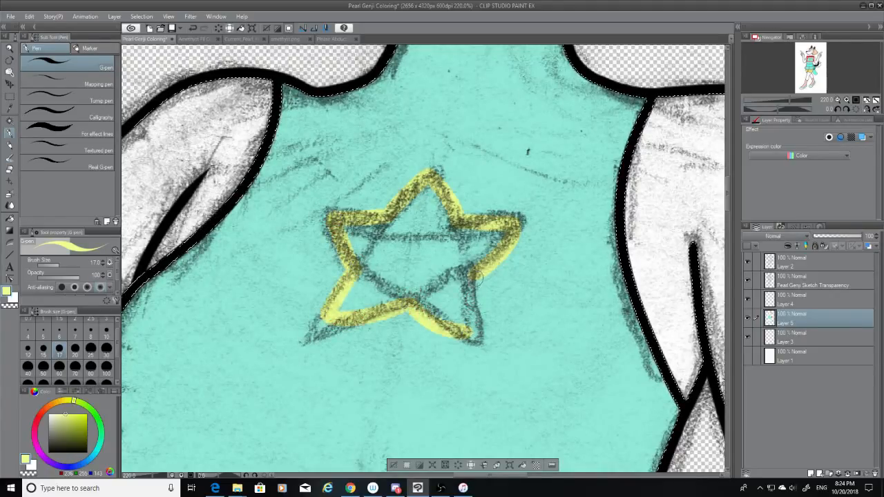
drag(474, 278, 472, 327)
key(ctrl+z)
drag(477, 278, 482, 317)
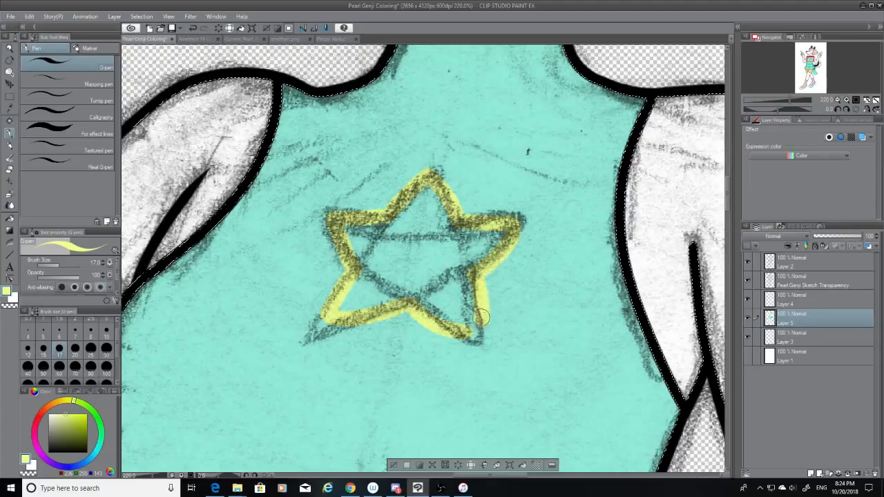
click(747, 279)
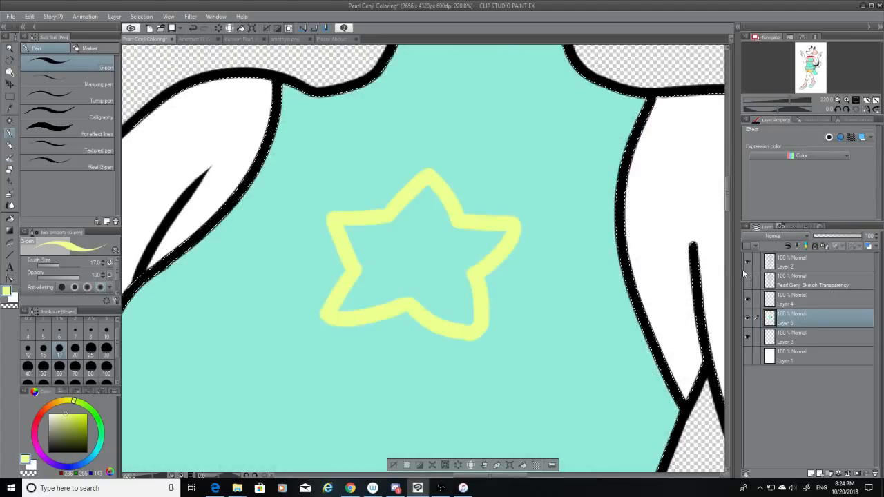
mouse_move(362, 304)
mouse_down()
mouse_move(360, 259)
mouse_move(349, 228)
mouse_move(392, 227)
mouse_move(426, 188)
mouse_move(454, 217)
mouse_move(501, 239)
mouse_move(469, 278)
mouse_move(451, 281)
mouse_move(409, 241)
mouse_move(406, 208)
mouse_move(372, 244)
mouse_move(349, 235)
mouse_move(365, 304)
mouse_move(380, 274)
mouse_move(367, 303)
mouse_move(438, 303)
mouse_move(428, 308)
mouse_move(465, 324)
mouse_move(470, 311)
mouse_move(472, 327)
mouse_move(454, 327)
mouse_move(470, 330)
mouse_move(458, 297)
mouse_move(385, 250)
mouse_move(395, 257)
mouse_move(425, 222)
mouse_move(467, 244)
mouse_move(433, 210)
mouse_move(487, 243)
mouse_move(473, 246)
mouse_move(449, 286)
mouse_move(416, 291)
mouse_move(394, 258)
mouse_move(406, 232)
mouse_move(443, 247)
mouse_move(449, 269)
mouse_move(443, 263)
mouse_up()
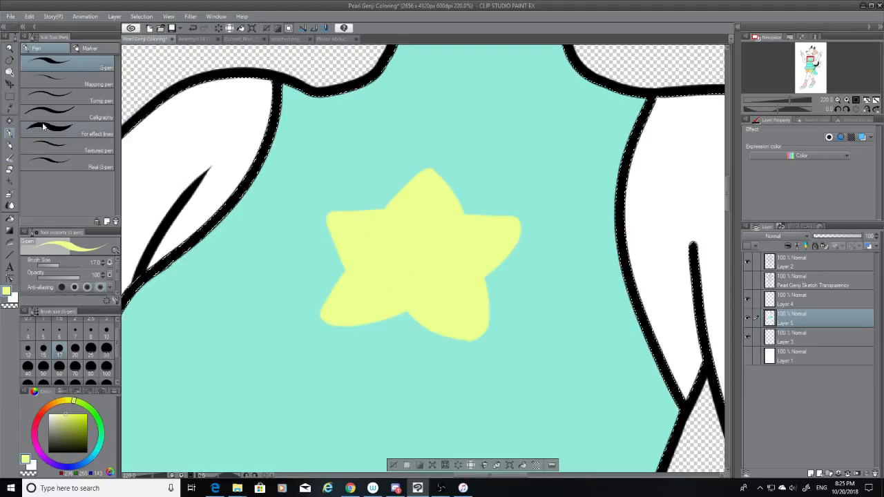
Sample the shirt's aqua and trim the star's rounded edges with the G-pen, reducing the brush to size 7.
key(i)
click(241, 295)
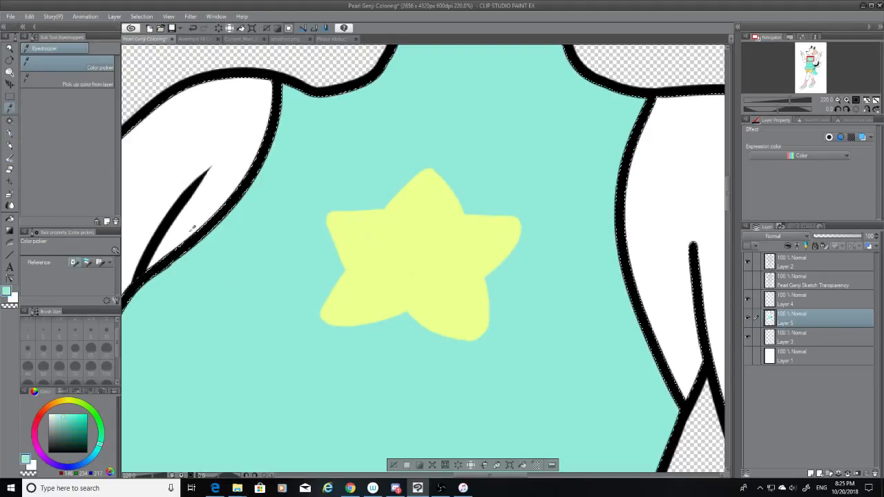
click(239, 39)
click(156, 39)
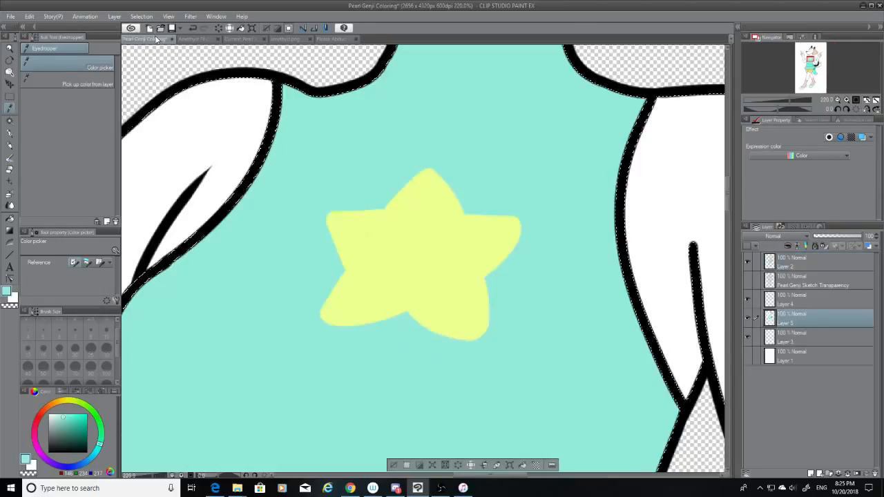
click(9, 133)
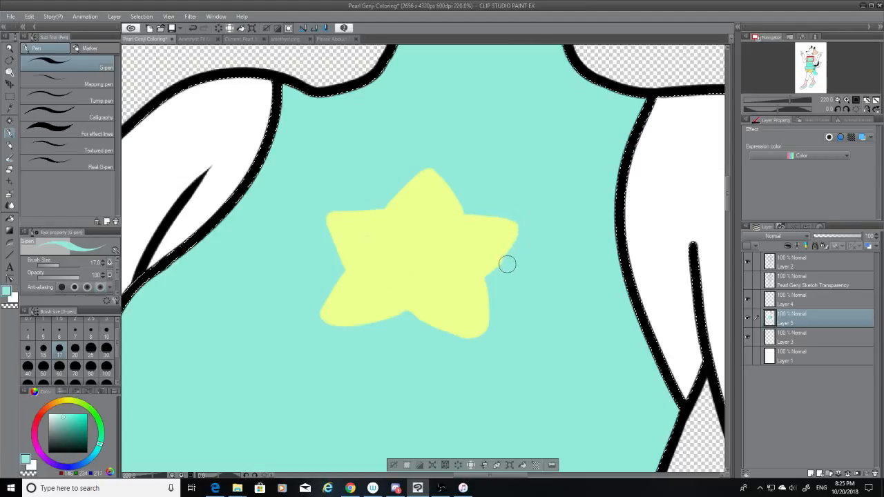
click(71, 338)
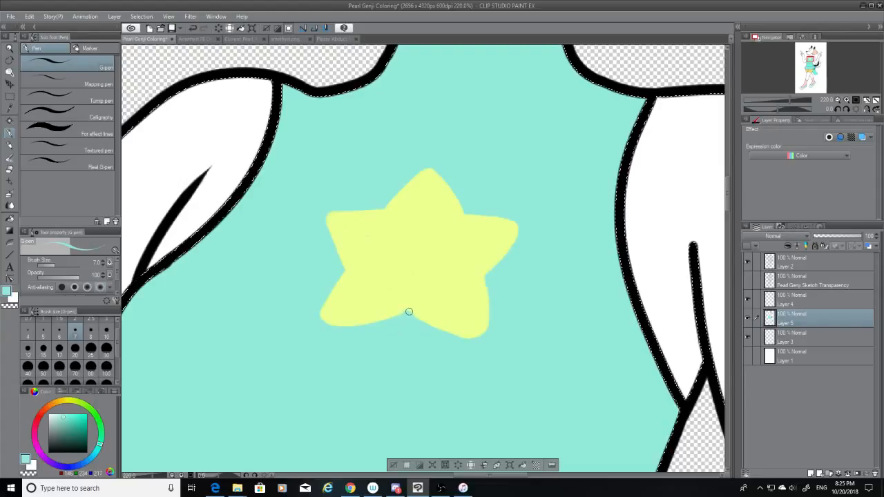
drag(413, 314, 486, 340)
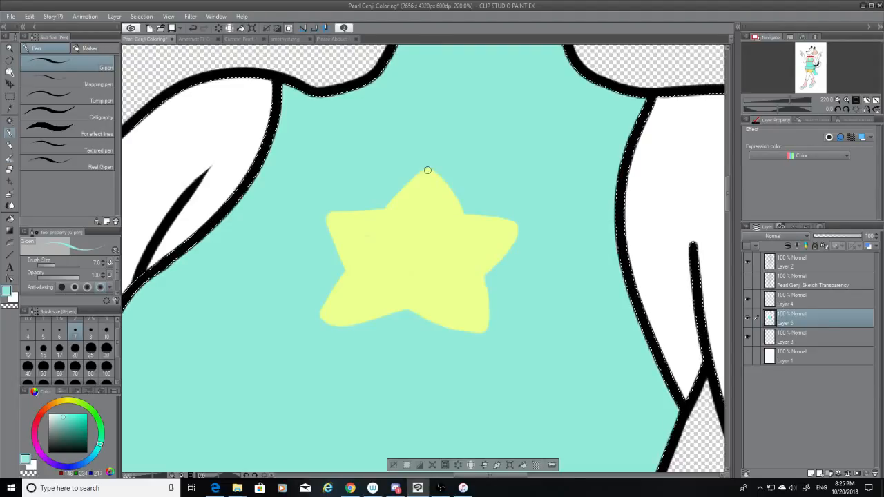
scroll(428, 170, down, 1)
scroll(428, 170, down, 2)
scroll(405, 192, up, 5)
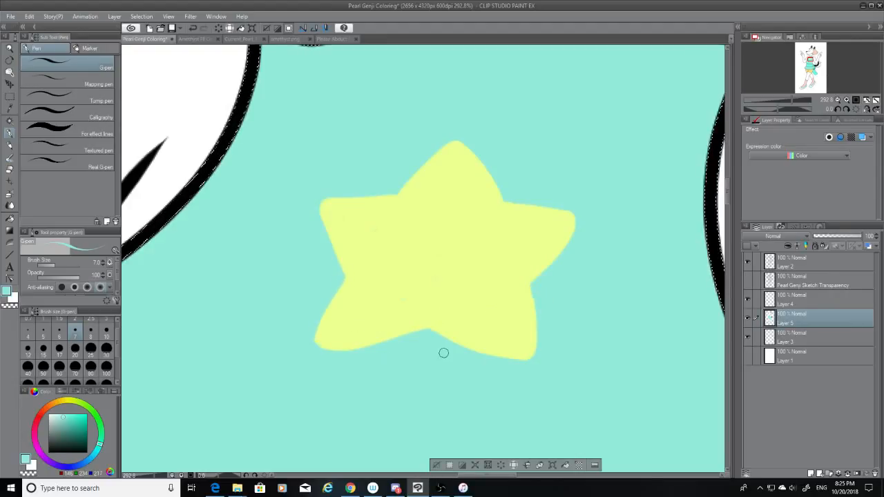
Trim the star's lower-right point and deepen the notch above it with the shirt's aqua.
drag(429, 330, 567, 339)
key(ctrl+z)
drag(430, 332, 569, 341)
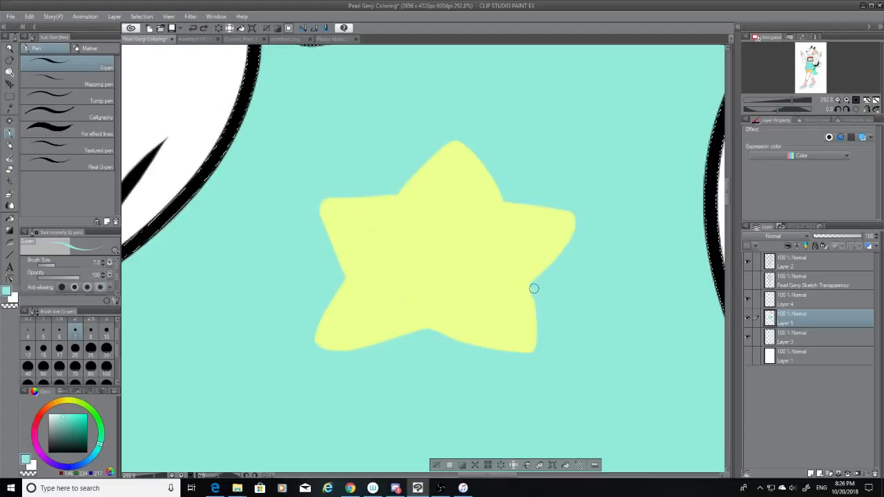
drag(532, 302, 558, 257)
mouse_move(523, 287)
mouse_down()
mouse_move(544, 266)
mouse_move(599, 243)
mouse_move(526, 284)
mouse_move(591, 226)
mouse_move(575, 216)
mouse_move(572, 235)
mouse_move(542, 265)
mouse_move(567, 255)
mouse_up()
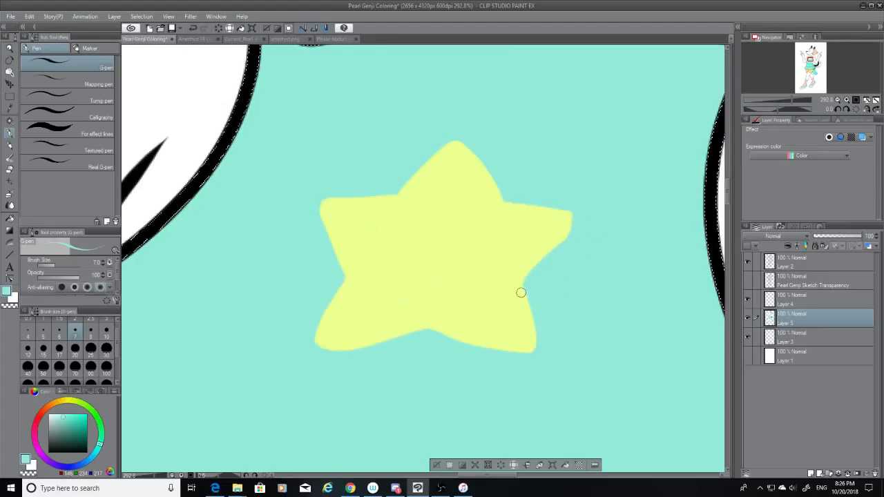
drag(536, 335, 533, 278)
Sample the star's yellow and extend the star's right point into a sharper tip.
key(i)
click(399, 220)
click(9, 136)
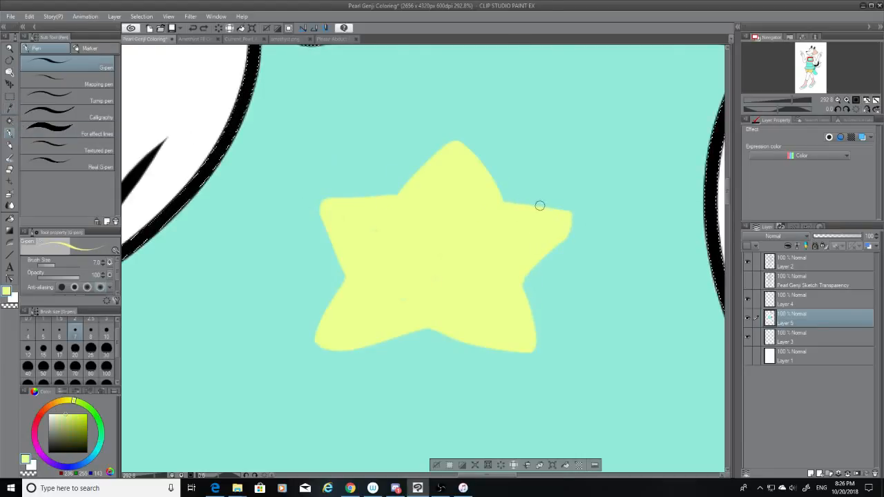
drag(504, 200, 584, 219)
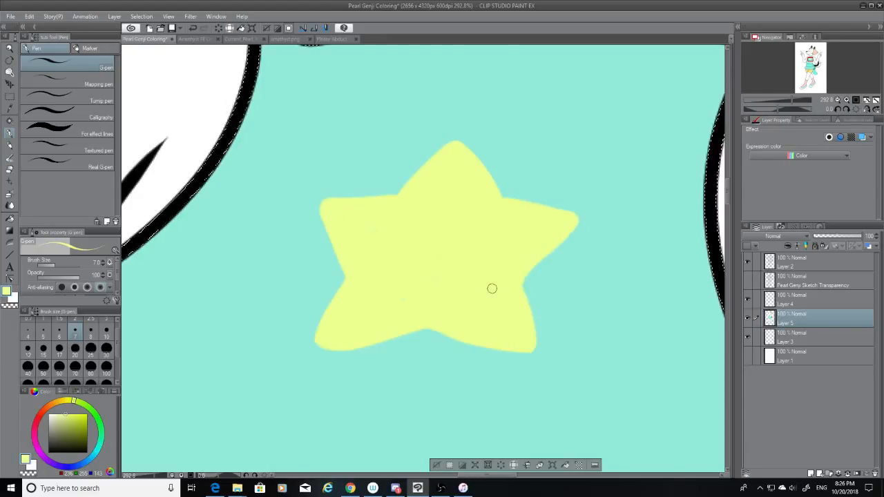
Make the Pearl Genji Sketch Transparency layer visible again and clear the selection around the outfit.
scroll(492, 288, down, 5)
scroll(492, 288, down, 5)
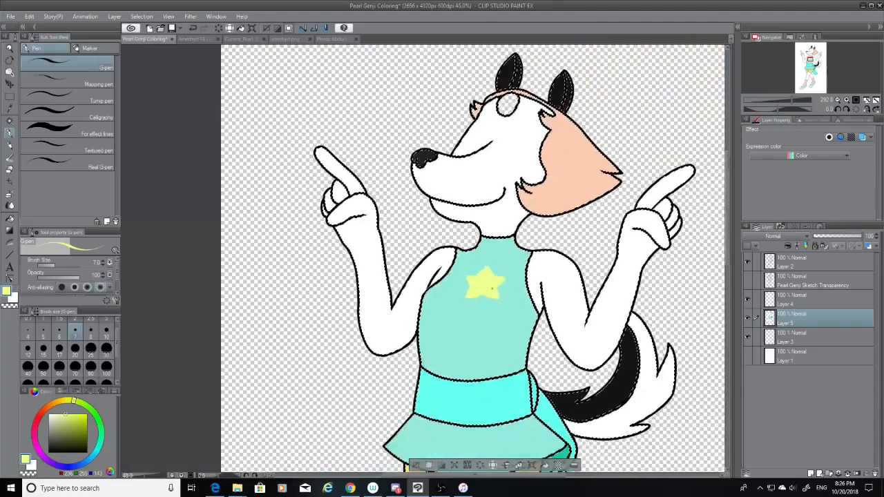
scroll(613, 351, down, 2)
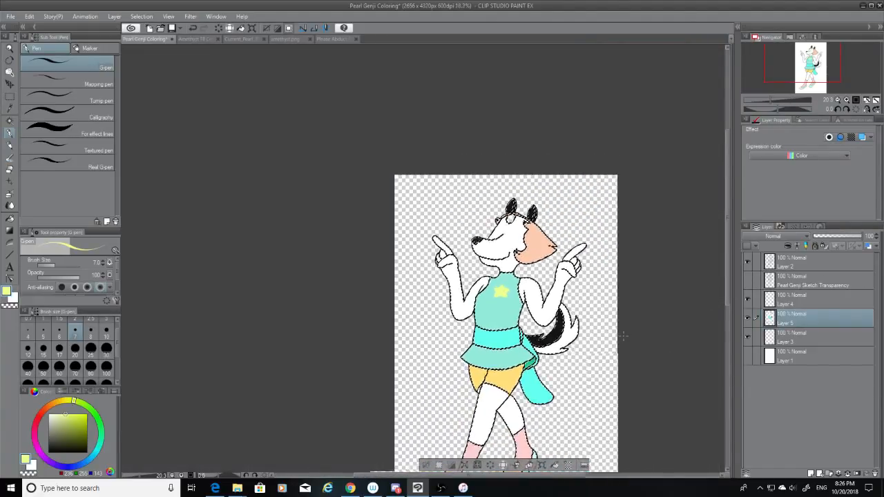
scroll(590, 444, up, 1)
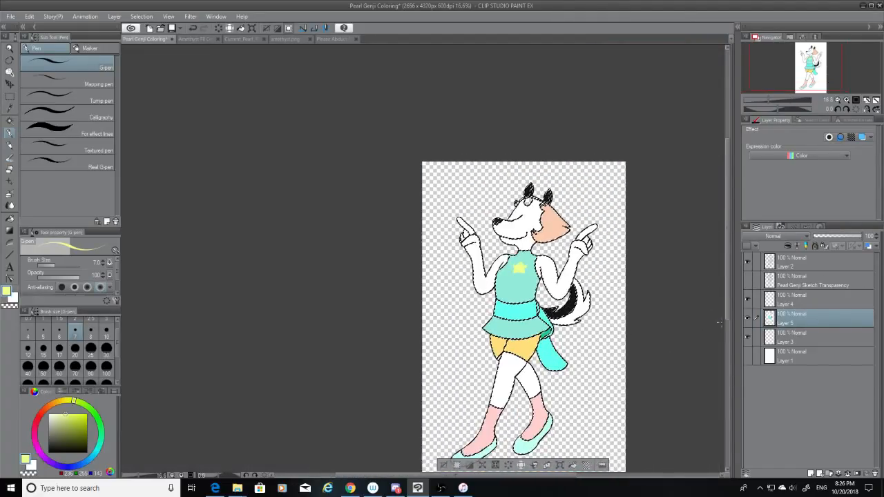
click(748, 280)
scroll(530, 166, up, 1)
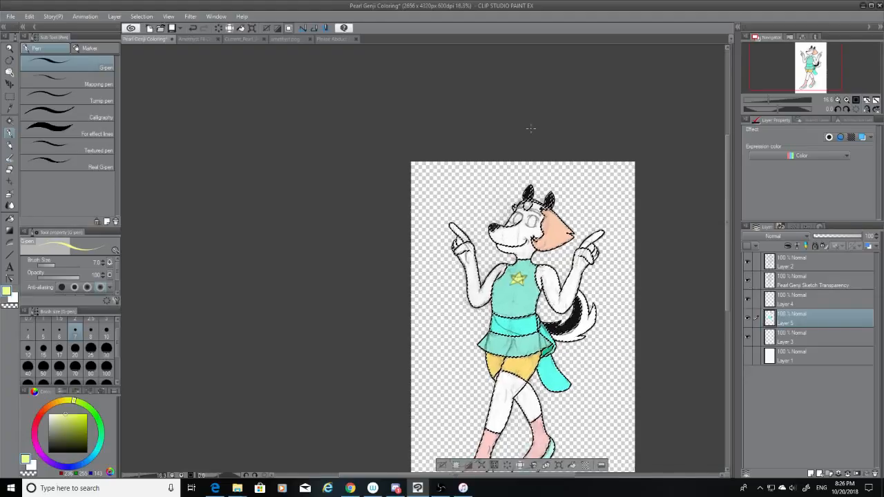
click(9, 122)
key(ctrl+d)
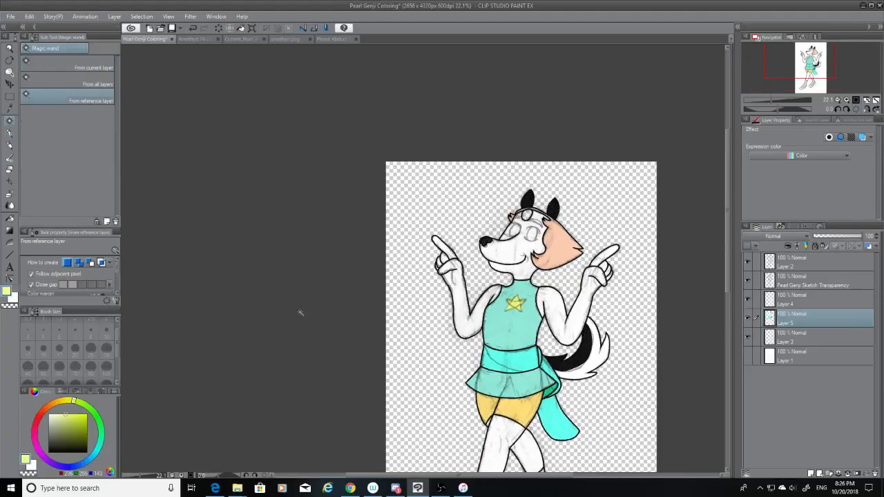
Examine the flat colours against the sketch with the line art on Layer 2 hidden, and show the line art again.
click(748, 261)
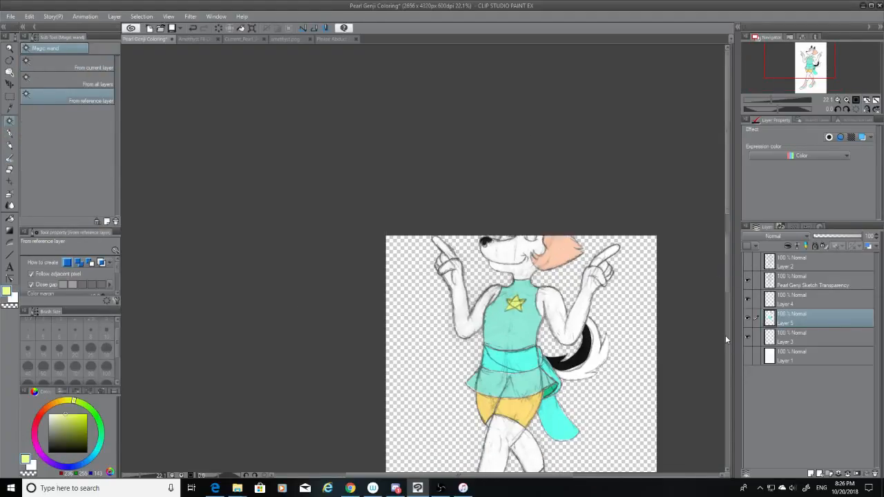
scroll(701, 339, down, 2)
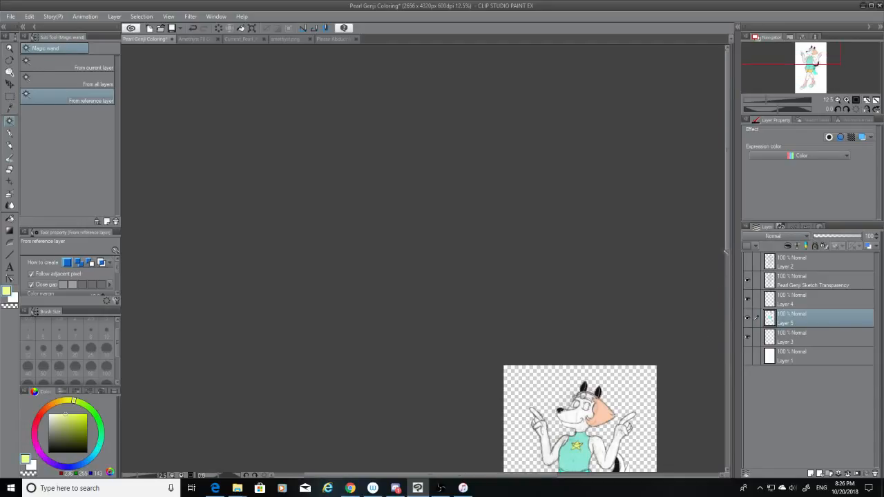
drag(727, 222, 719, 335)
scroll(616, 220, up, 2)
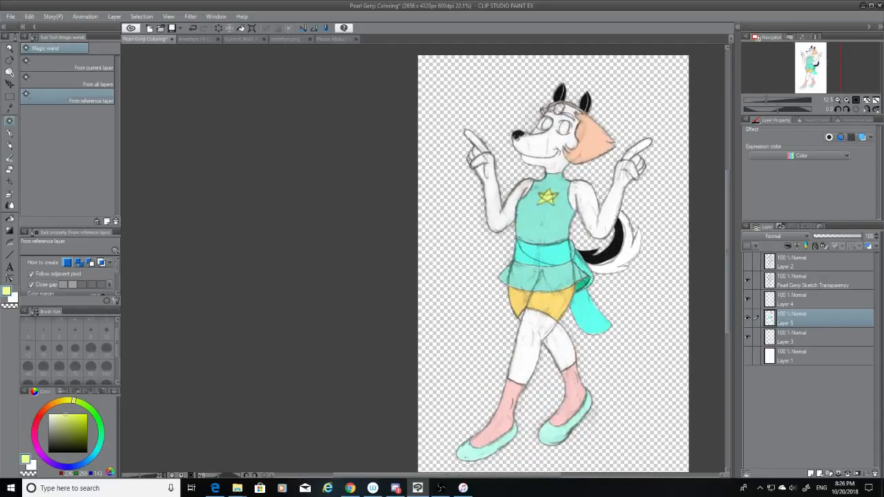
scroll(627, 231, up, 1)
click(748, 261)
Erase a stretch of the black tail marking's inner outline on Layer 2 with the Hard eraser at size 20.
scroll(600, 243, up, 3)
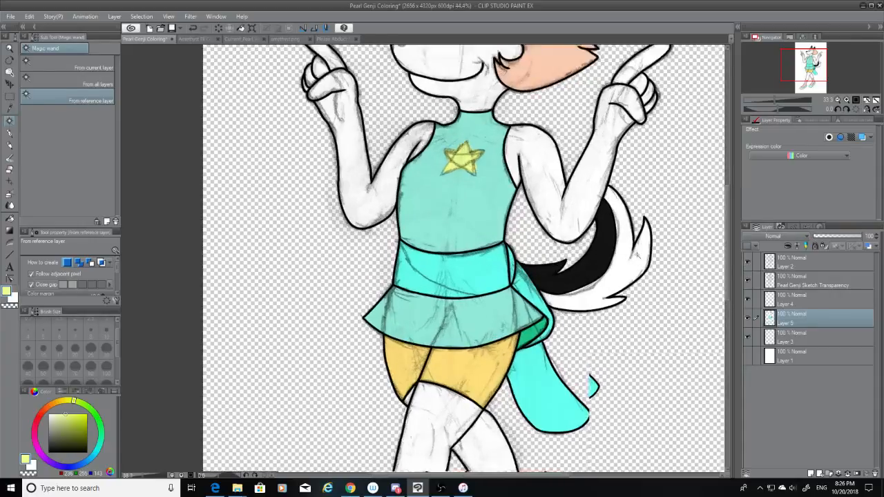
scroll(599, 243, up, 4)
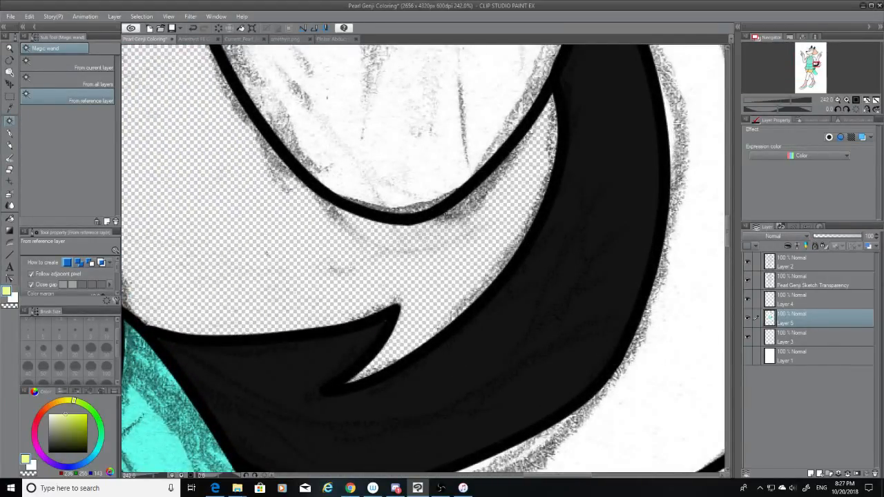
click(9, 169)
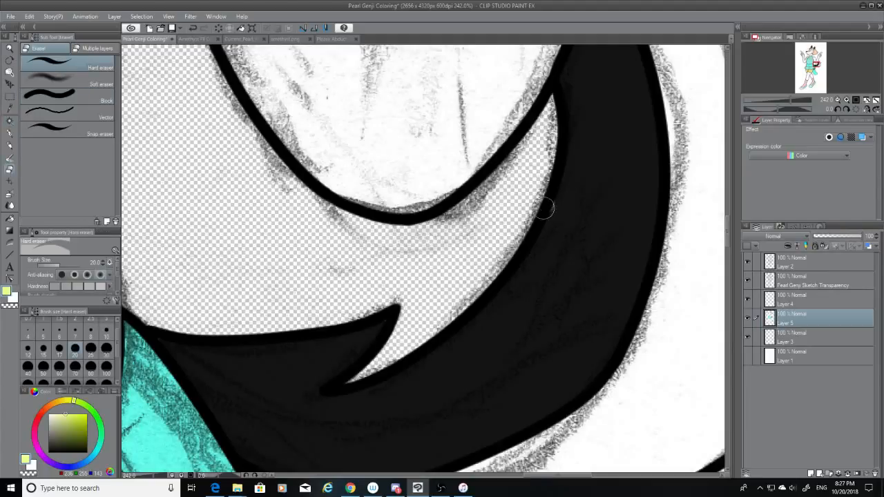
click(789, 265)
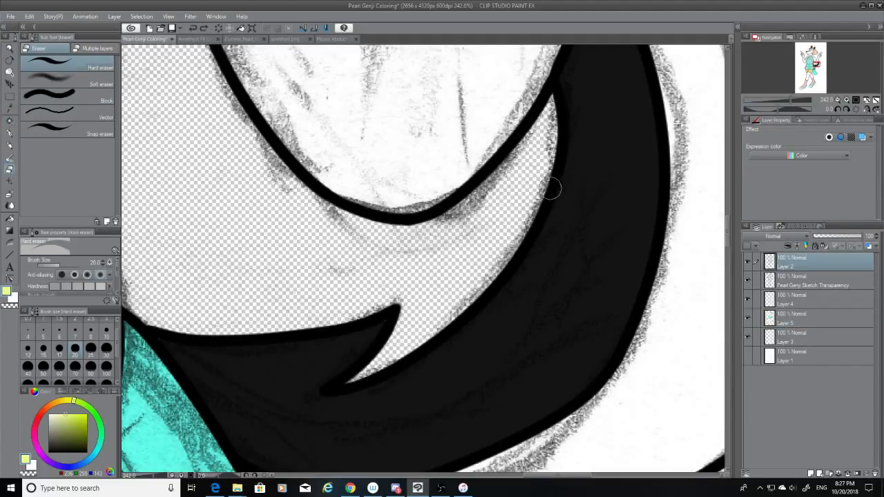
mouse_move(550, 169)
mouse_down()
mouse_move(546, 200)
mouse_move(473, 297)
mouse_up()
drag(552, 169, 561, 180)
drag(488, 287, 475, 307)
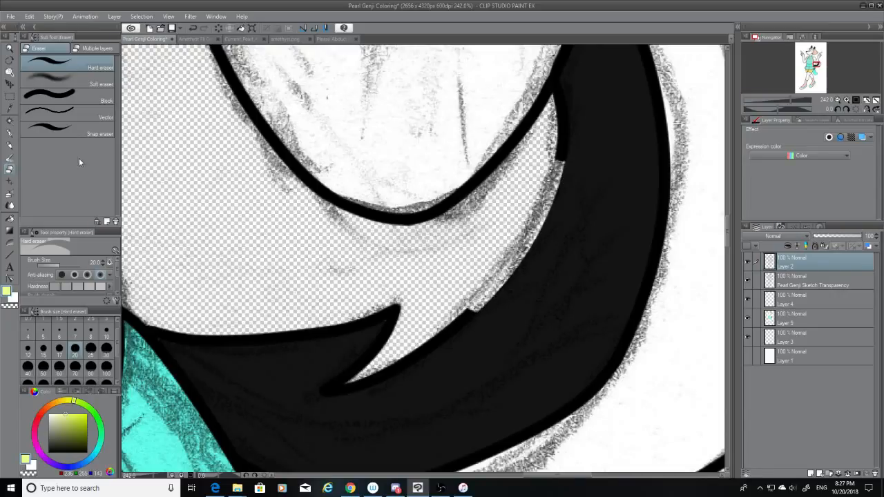
Draw the long curved side of a new fur tuft along the erased tail edge with a black G-pen at size 12.
click(10, 133)
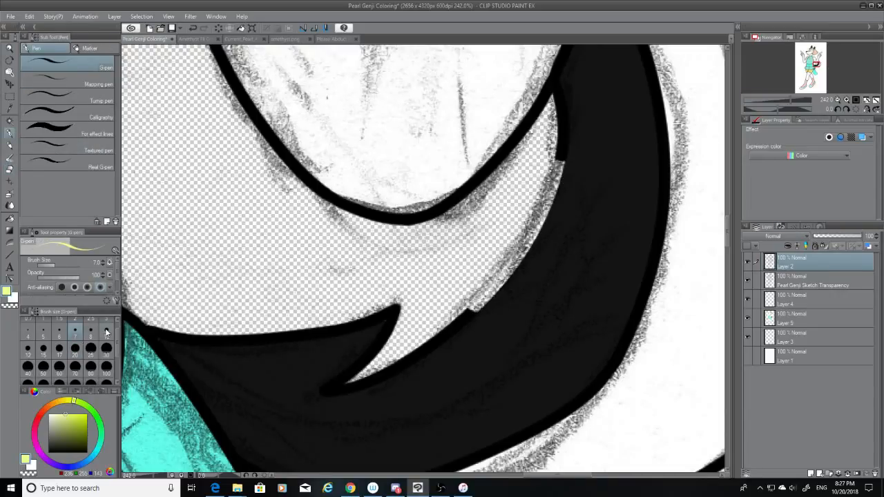
click(29, 351)
drag(71, 443, 48, 452)
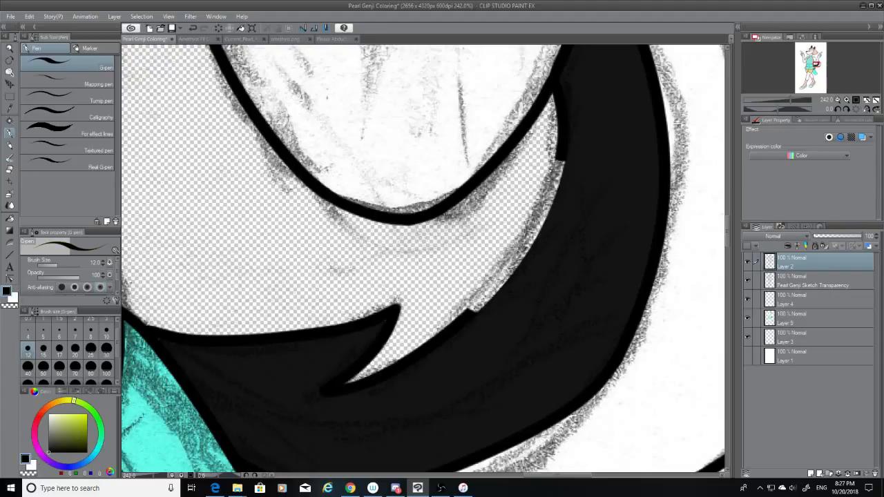
mouse_move(473, 310)
mouse_down()
mouse_move(518, 208)
mouse_move(457, 322)
mouse_up()
key(ctrl+z)
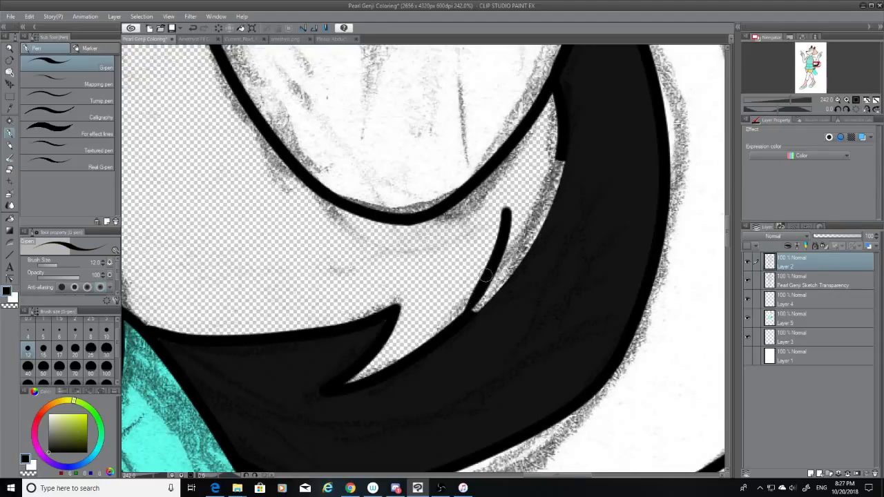
key(ctrl+z)
mouse_move(519, 201)
mouse_down()
mouse_move(509, 242)
mouse_move(462, 314)
mouse_up()
key(ctrl+z)
mouse_move(519, 200)
mouse_down()
mouse_move(458, 320)
mouse_move(519, 203)
mouse_move(486, 295)
mouse_move(460, 318)
mouse_up()
key(ctrl+z)
key(ctrl+z)
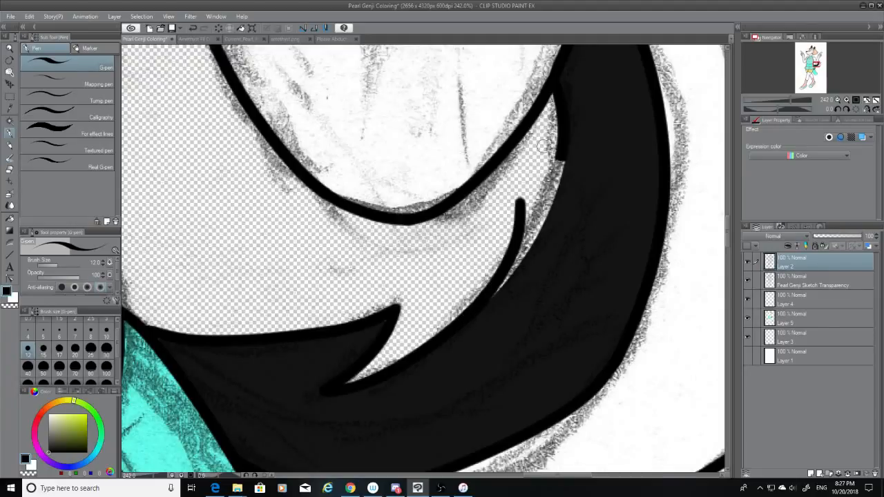
Extend the tuft's curve into a sharp upward point and draw its short side back down to the tail.
mouse_move(561, 154)
mouse_down()
mouse_move(541, 205)
mouse_move(515, 155)
mouse_move(545, 208)
mouse_up()
key(ctrl+z)
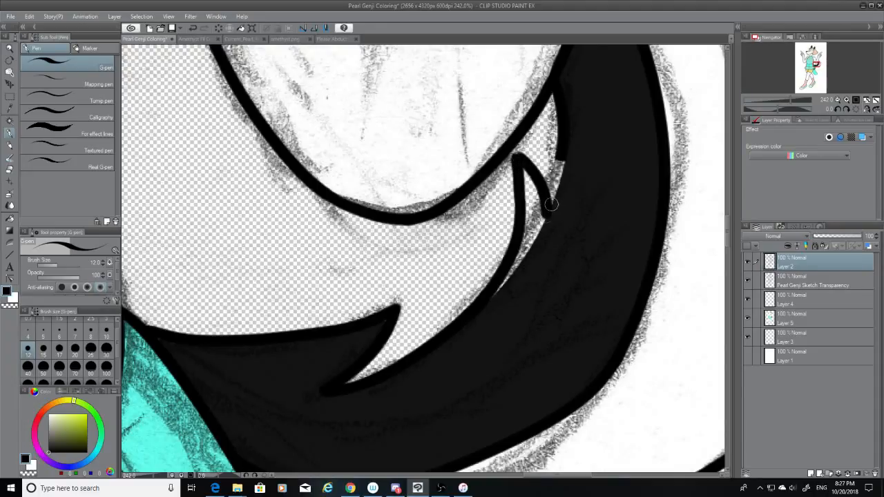
key(ctrl+z)
mouse_move(518, 158)
mouse_down()
mouse_move(533, 178)
mouse_move(534, 256)
mouse_up()
key(ctrl+z)
drag(520, 160, 549, 220)
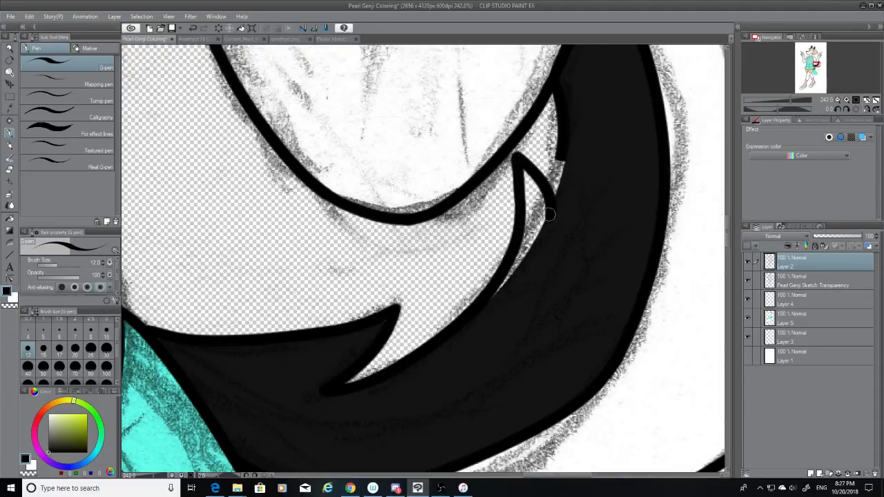
Redraw the tail's outline from its cut upper end down to the base of the tuft's short side.
drag(561, 153, 545, 228)
key(ctrl+z)
mouse_move(560, 154)
mouse_down()
mouse_move(546, 222)
mouse_move(554, 215)
mouse_up()
key(ctrl+z)
key(ctrl+z)
drag(560, 155, 549, 210)
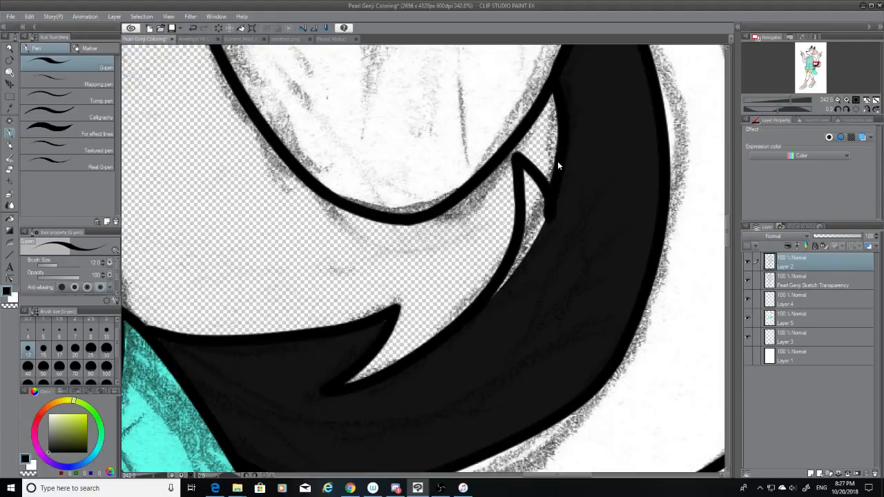
Trim the excess line where the tuft meets the tail with the Hard eraser and hide the Pearl Genji Sketch Transparency layer.
click(10, 171)
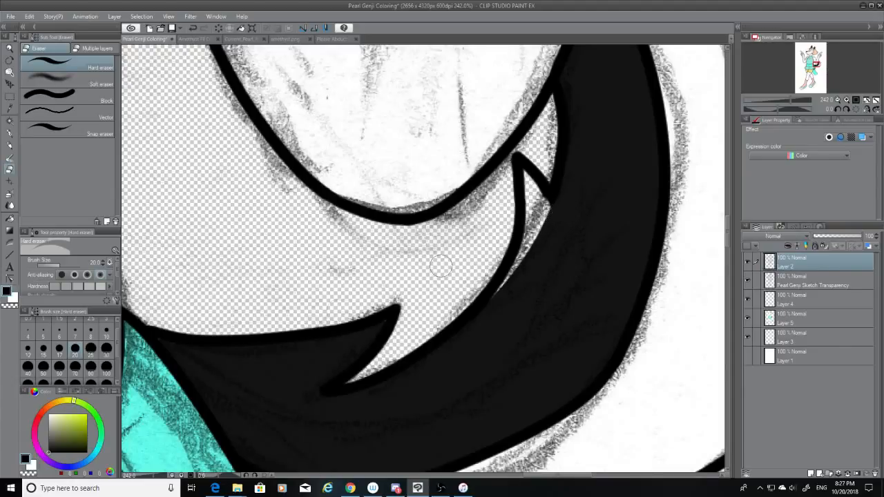
click(106, 331)
click(748, 280)
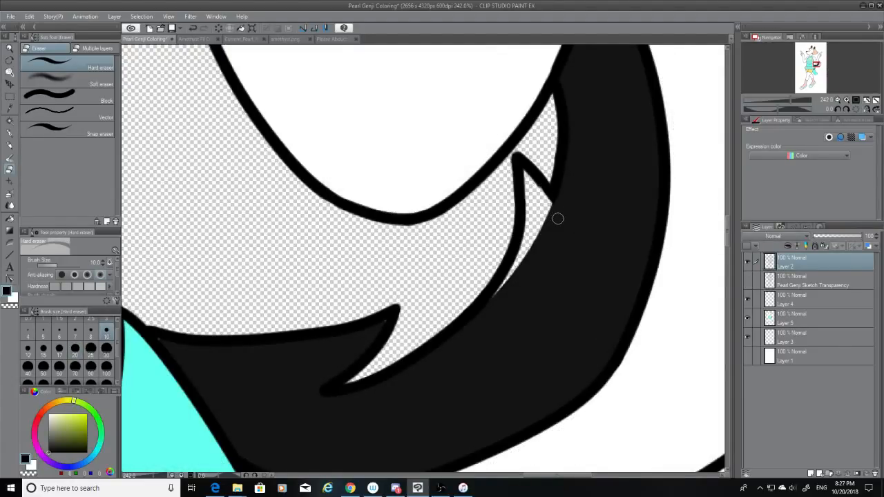
key(ctrl+z)
drag(536, 189, 555, 224)
key(ctrl+z)
Sample the tail's near-black colour and fill the new fur tuft on Layer 5 with the G-pen.
click(10, 133)
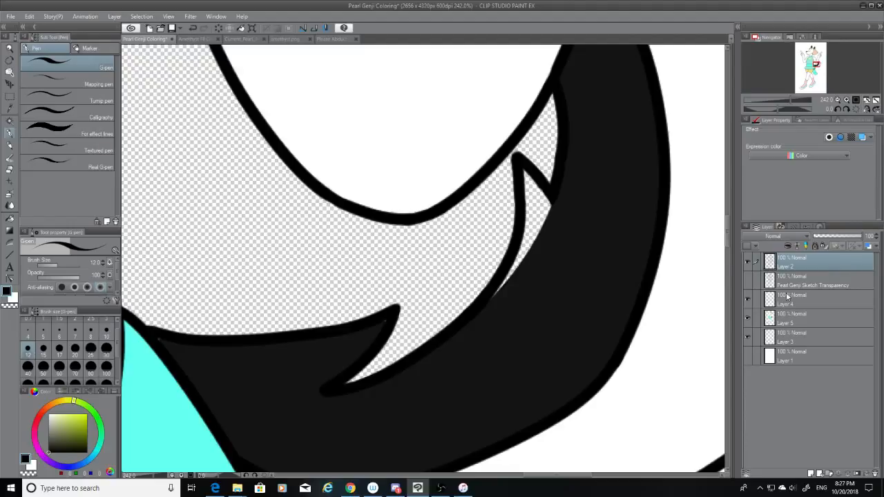
click(796, 318)
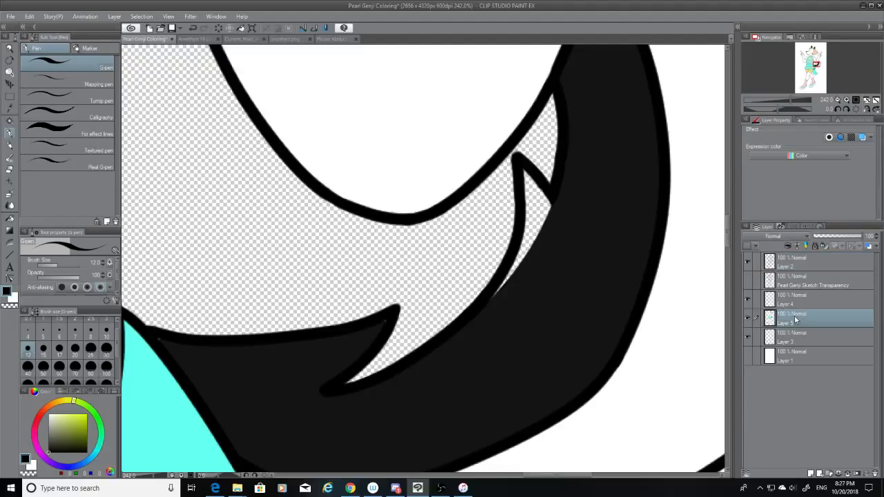
click(11, 122)
click(10, 132)
click(10, 108)
click(535, 346)
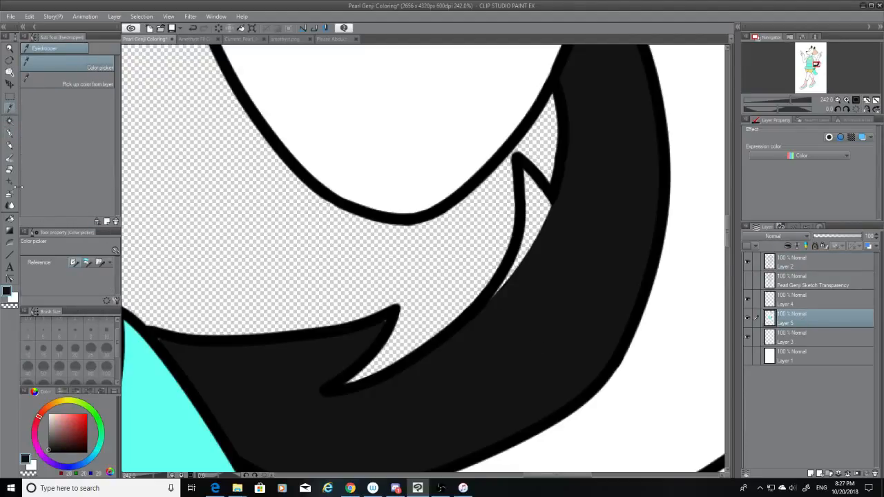
click(10, 133)
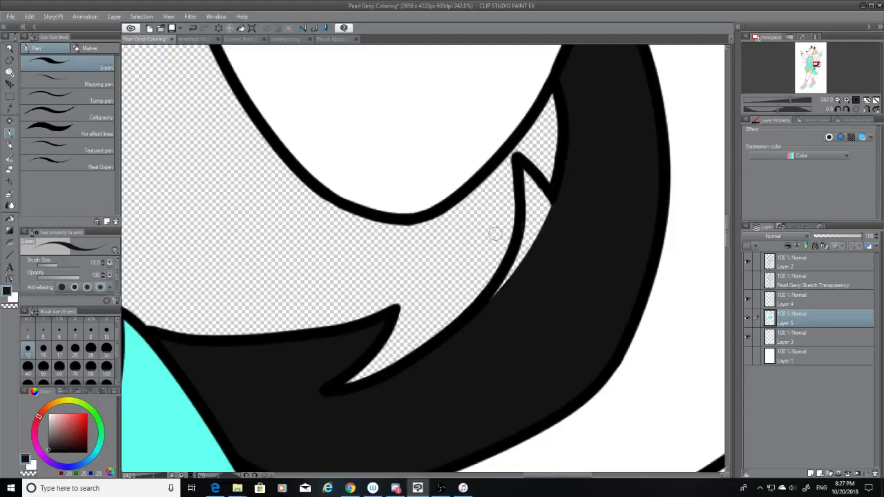
mouse_move(524, 175)
mouse_down()
mouse_move(549, 205)
mouse_move(526, 261)
mouse_move(497, 294)
mouse_move(530, 235)
mouse_move(519, 258)
mouse_move(524, 178)
mouse_move(538, 251)
mouse_move(532, 221)
mouse_up()
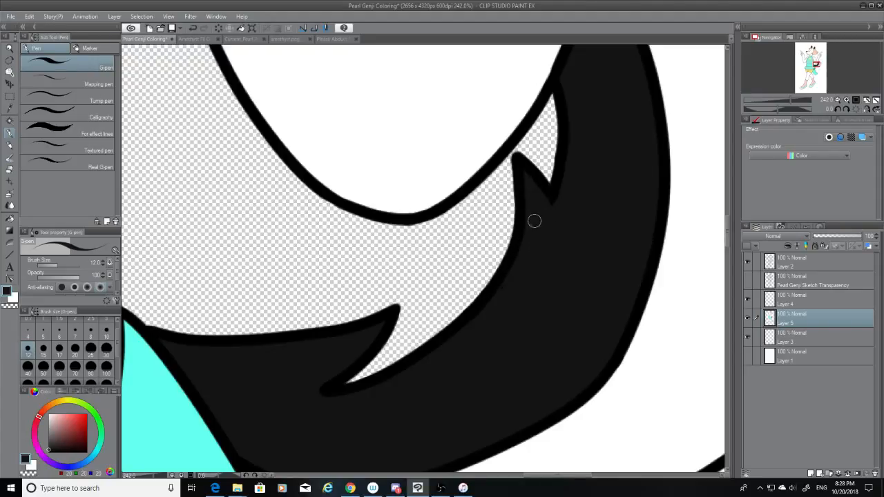
Erase the bump on the underside of the skirt's hem outline on Layer 2 with the Hard eraser at size 10.
click(810, 268)
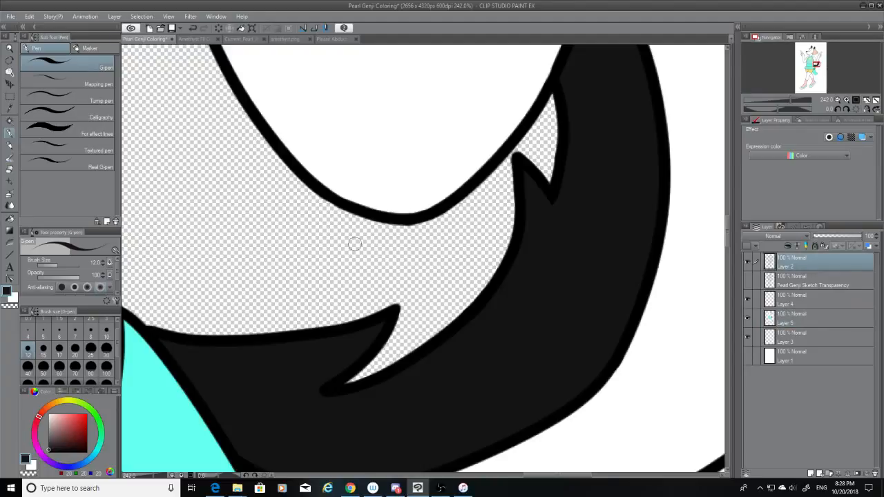
click(9, 169)
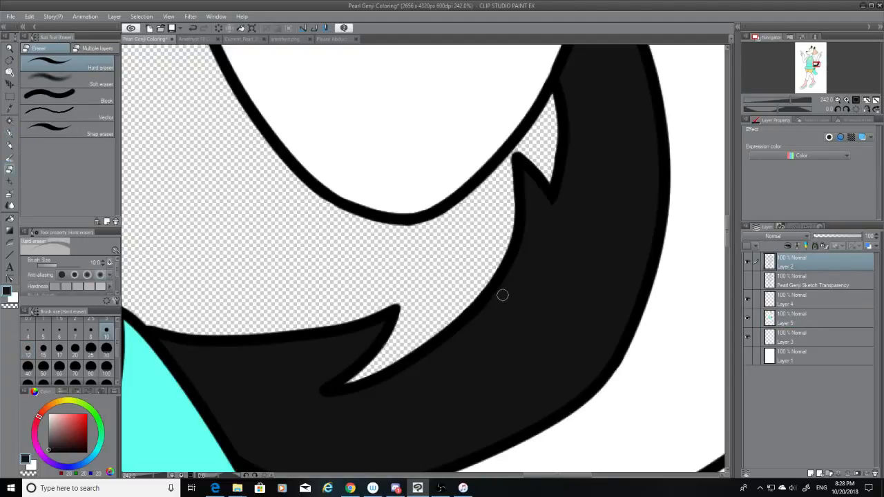
drag(732, 214, 728, 252)
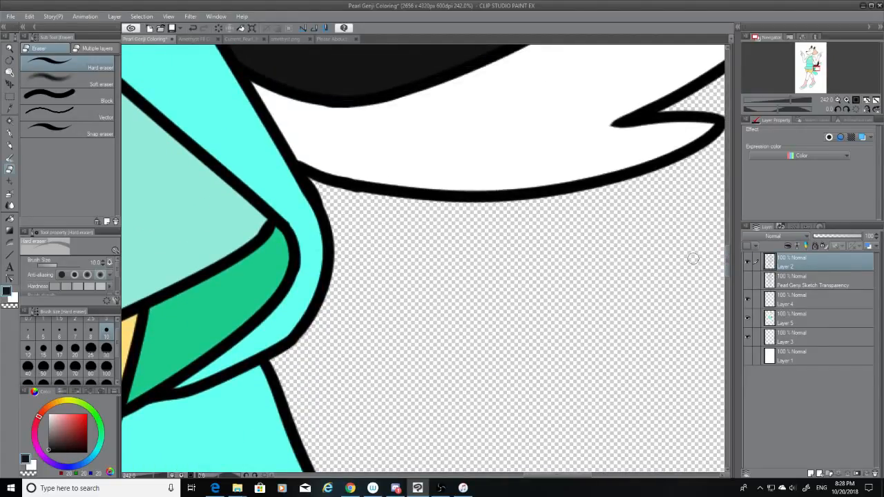
scroll(693, 259, down, 5)
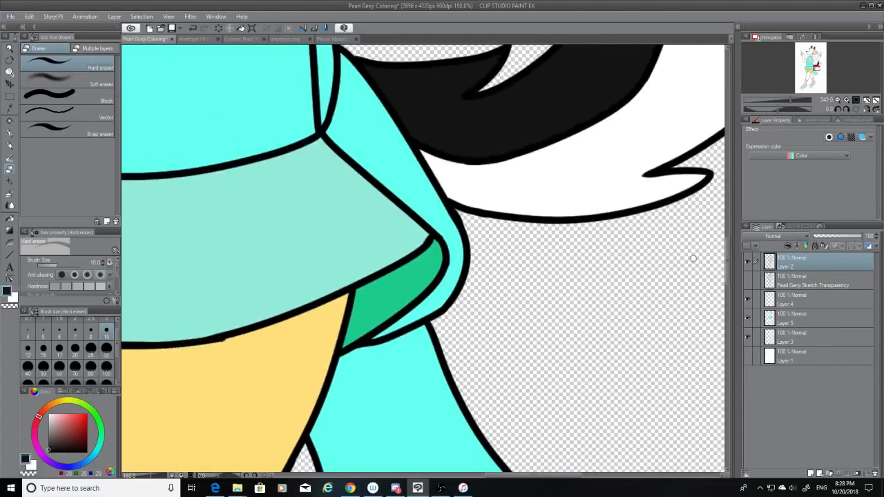
scroll(538, 322, up, 3)
scroll(213, 297, up, 5)
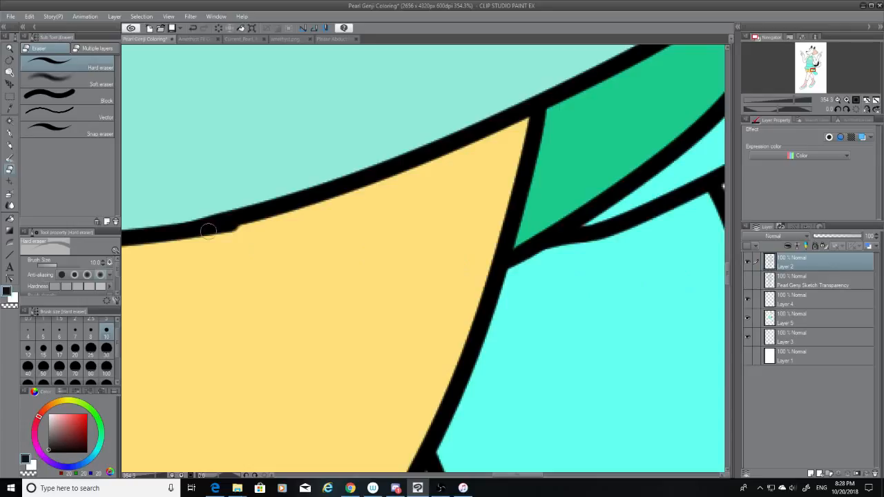
mouse_move(209, 231)
mouse_down()
mouse_move(246, 231)
mouse_move(199, 247)
mouse_move(242, 232)
mouse_move(186, 239)
mouse_move(255, 232)
mouse_move(200, 247)
mouse_up()
Sample the shorts' yellow and touch up the fill just below the skirt hem on Layer 5 with the G-pen.
click(783, 320)
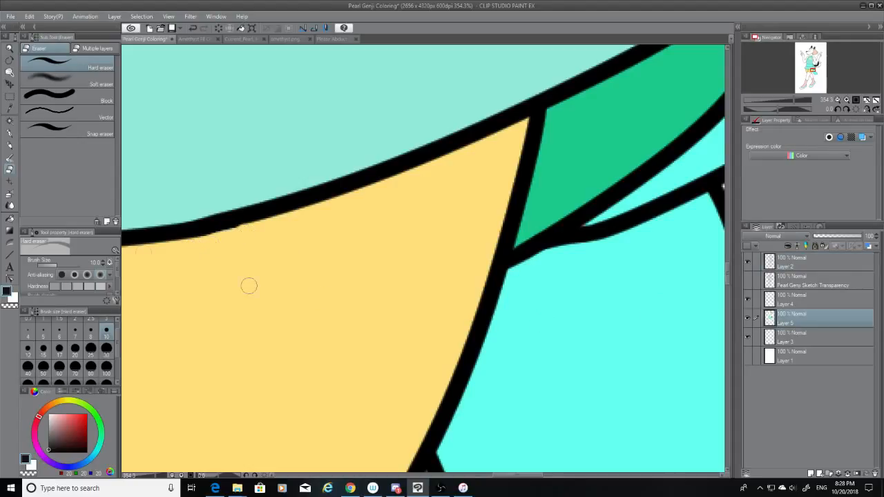
click(9, 109)
click(222, 321)
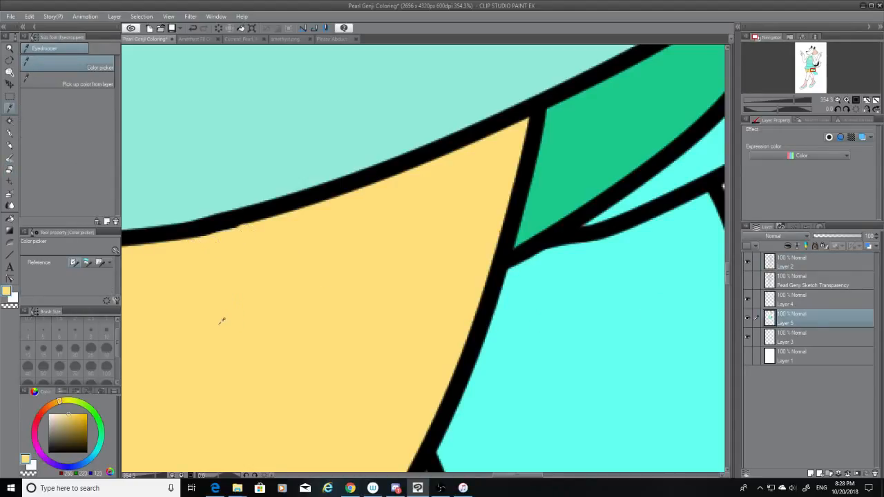
click(9, 135)
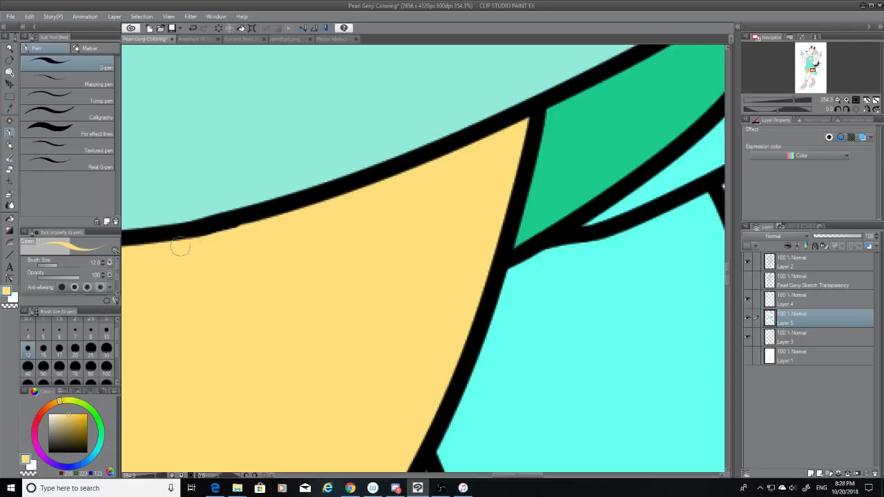
Smooth the uneven lower edge of the skirt's hem outline on Layer 2 with the Hard eraser and a black G-pen at size 10.
key(e)
click(813, 265)
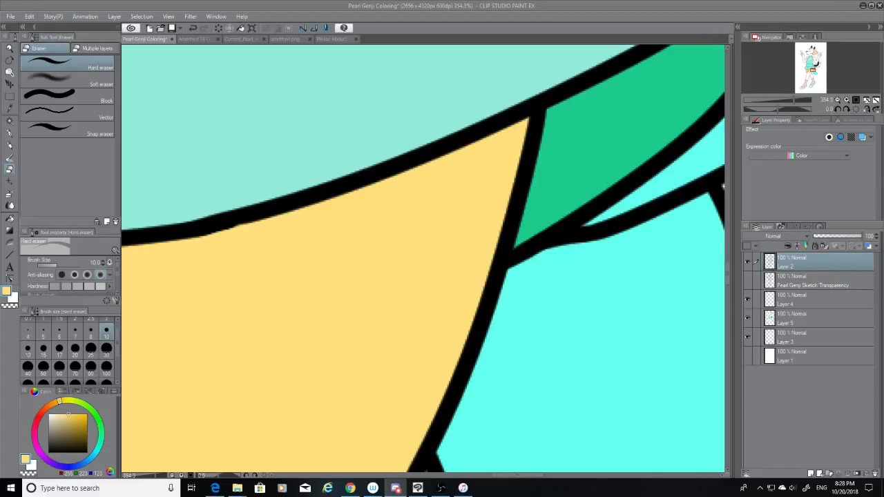
key(alt+Tab)
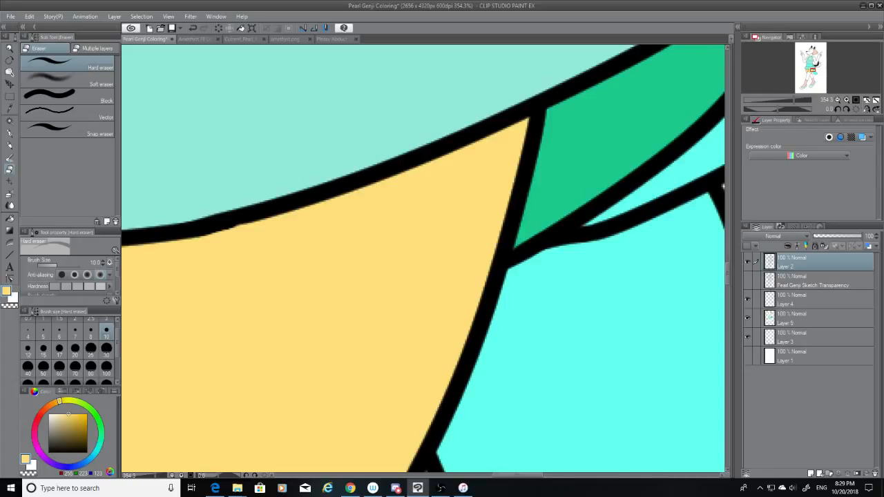
scroll(253, 182, down, 5)
scroll(208, 183, up, 3)
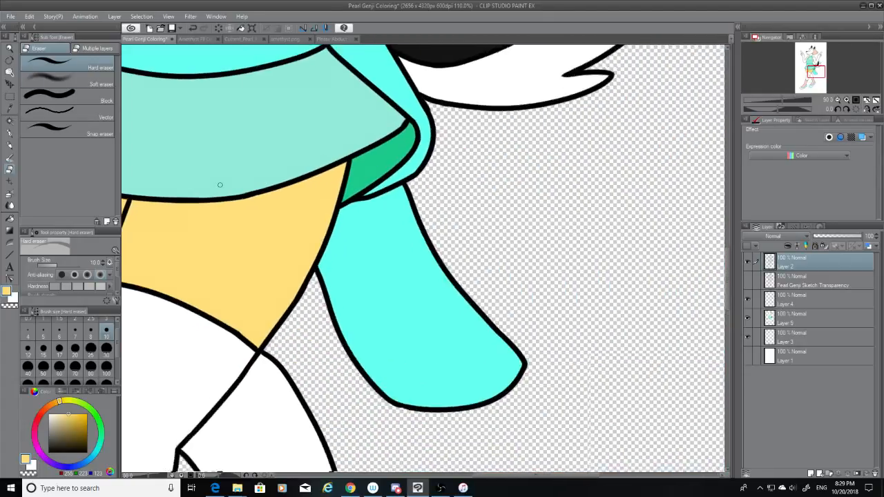
scroll(179, 183, up, 3)
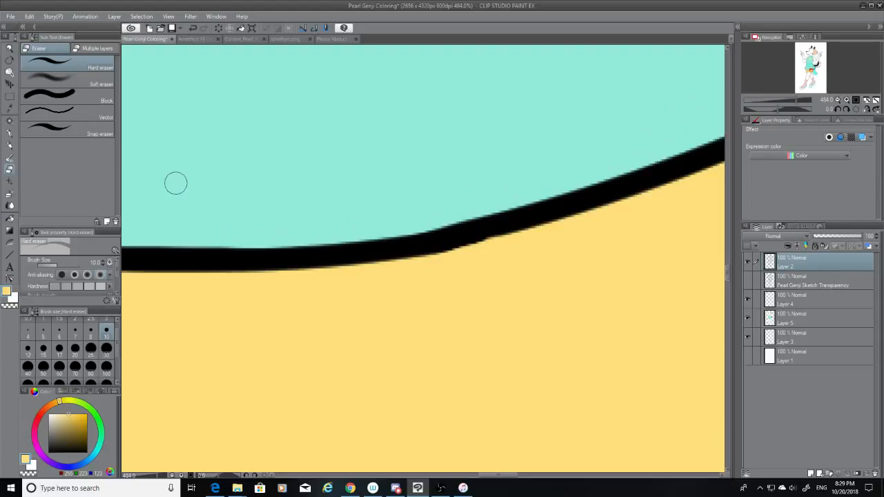
click(9, 133)
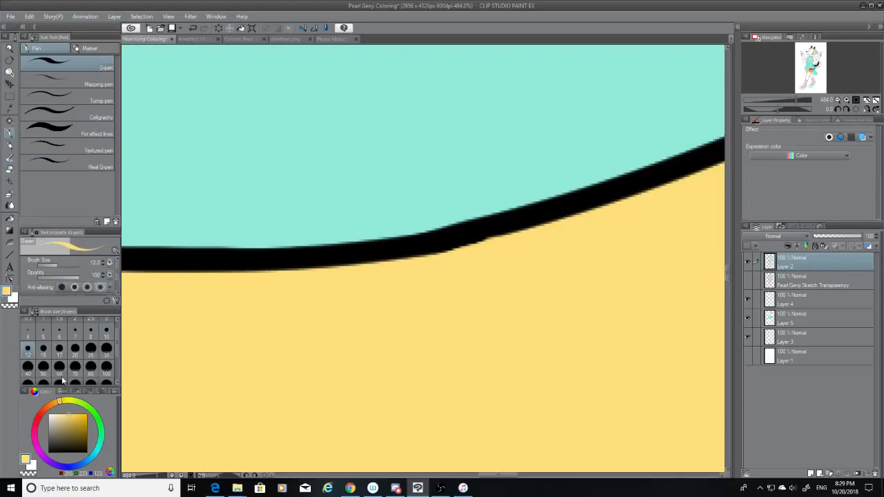
click(60, 451)
click(107, 331)
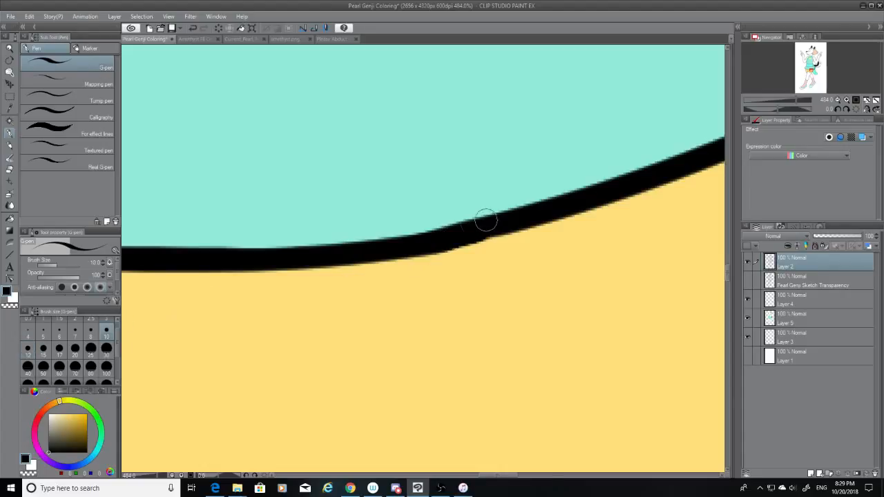
drag(504, 231, 411, 245)
key(ctrl+z)
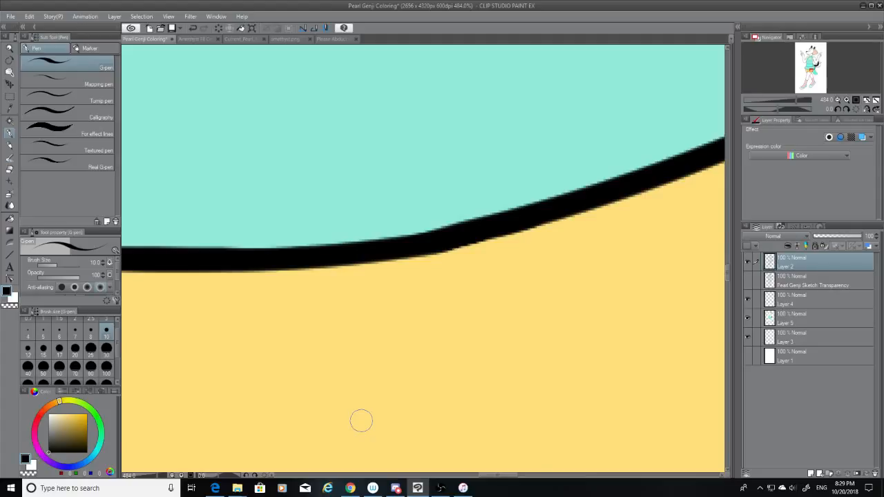
scroll(361, 421, down, 6)
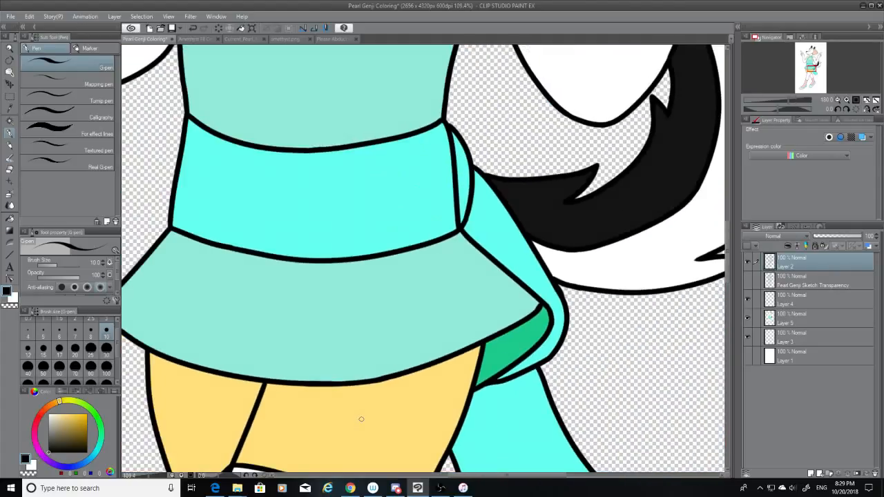
Erase the outline segment at the skirt's right tip on Layer 2 and redraw it with a black G-pen at size 12.
scroll(435, 384, up, 6)
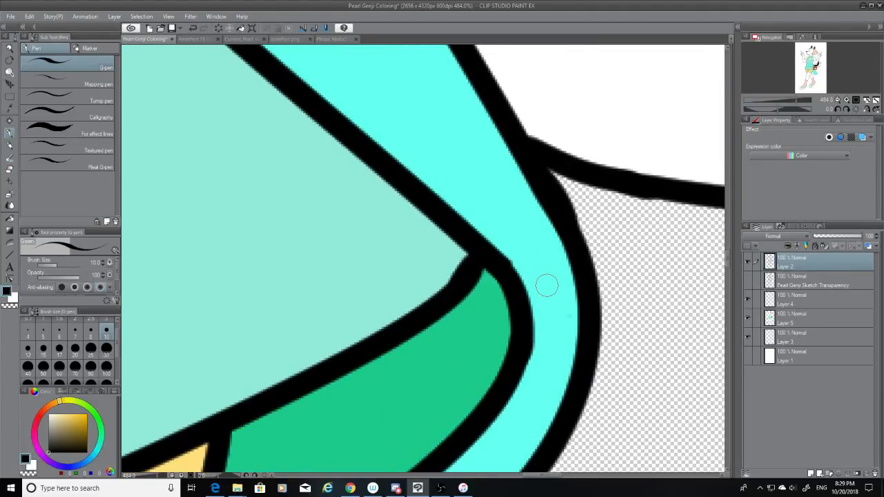
click(10, 170)
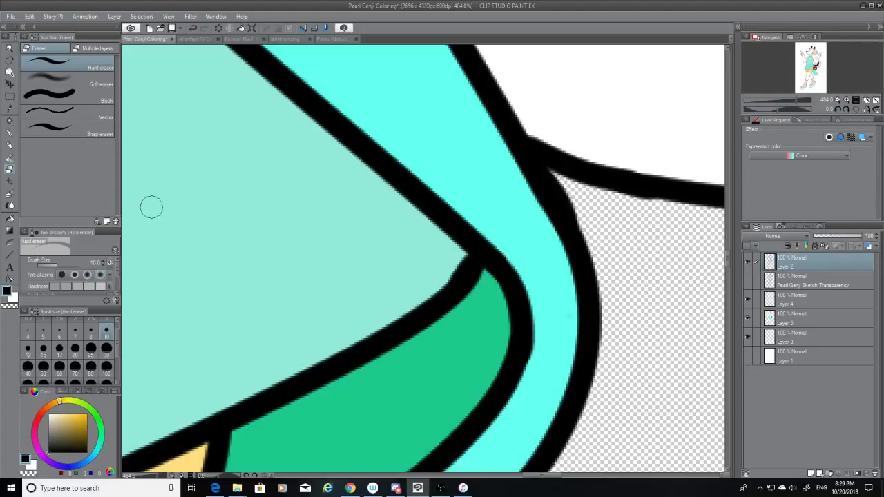
mouse_move(464, 272)
mouse_down()
mouse_move(485, 277)
mouse_move(460, 261)
mouse_move(479, 283)
mouse_move(459, 294)
mouse_up()
click(9, 132)
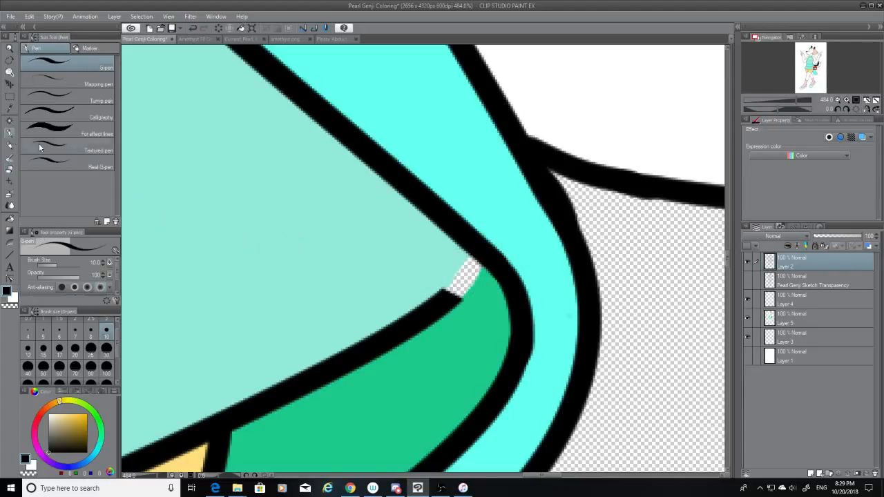
drag(470, 250, 440, 309)
key(ctrl+z)
click(27, 349)
drag(469, 252, 433, 307)
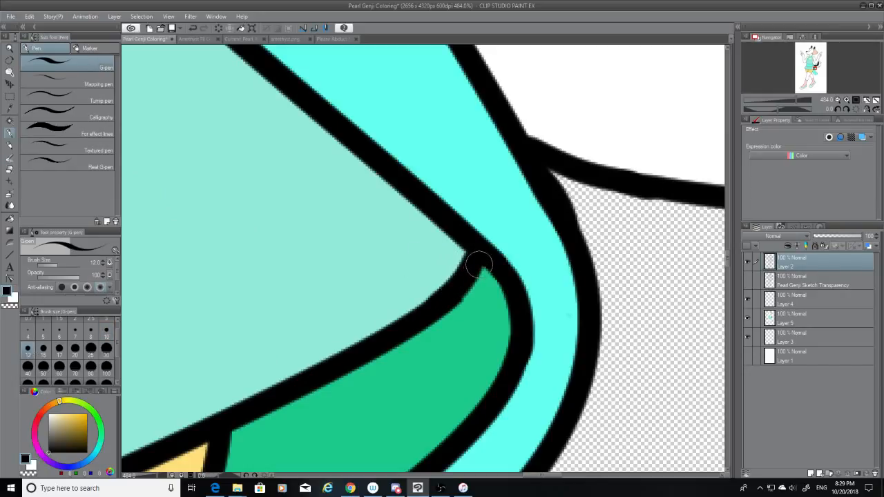
key(ctrl+z)
drag(480, 259, 448, 300)
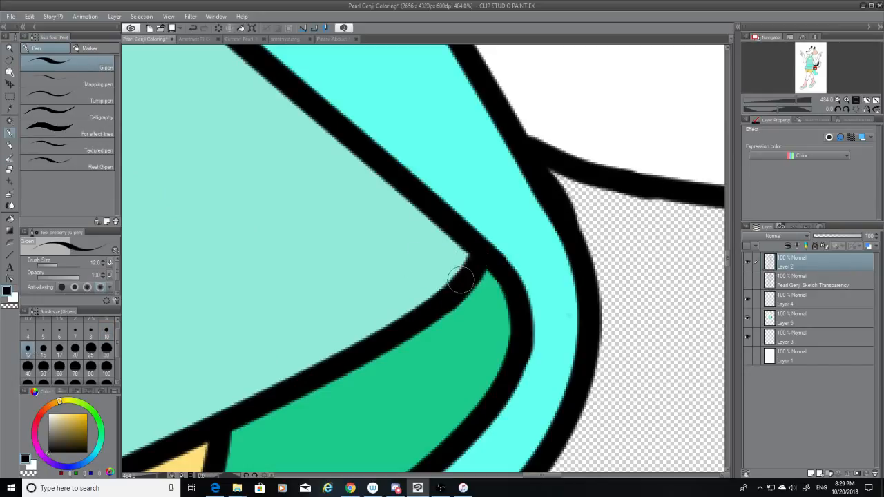
Sample the skirt's mint green on Layer 5 for the G-pen.
click(788, 320)
click(9, 107)
click(247, 209)
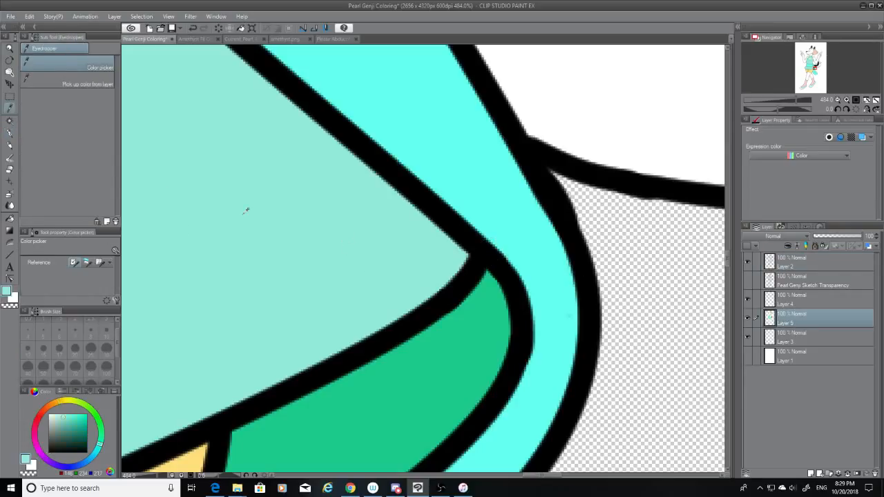
click(10, 133)
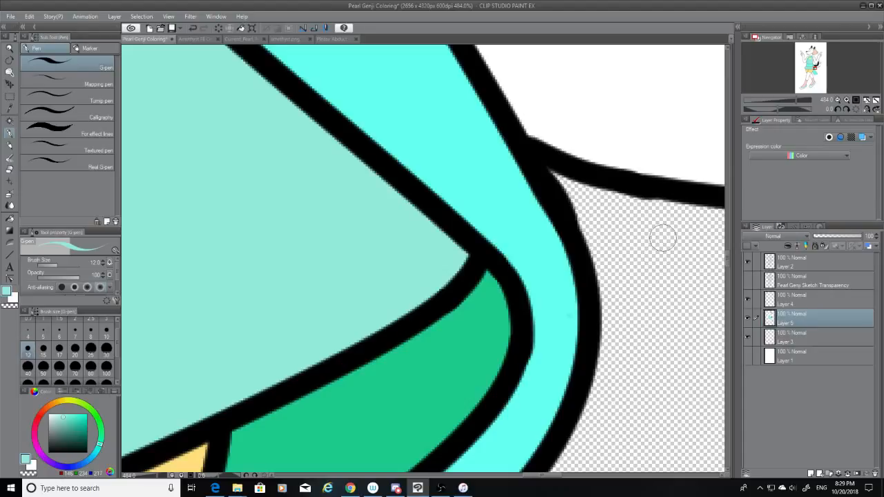
Round off the outline at the skirt's left tip on Layer 2 with a black G-pen at size 7.
scroll(662, 238, down, 10)
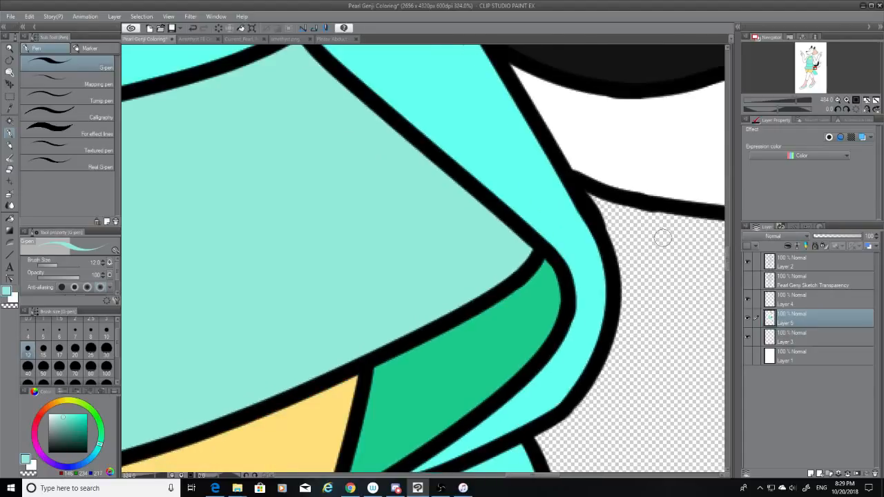
scroll(406, 239, up, 2)
scroll(407, 239, up, 12)
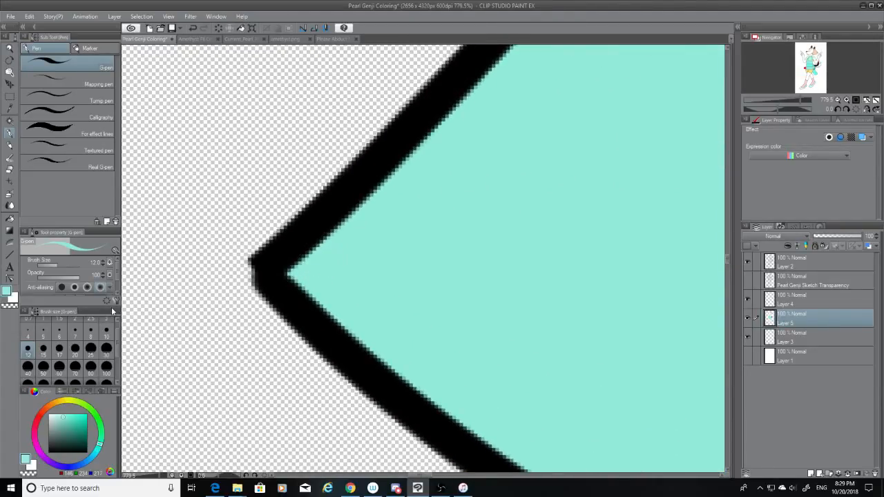
click(74, 335)
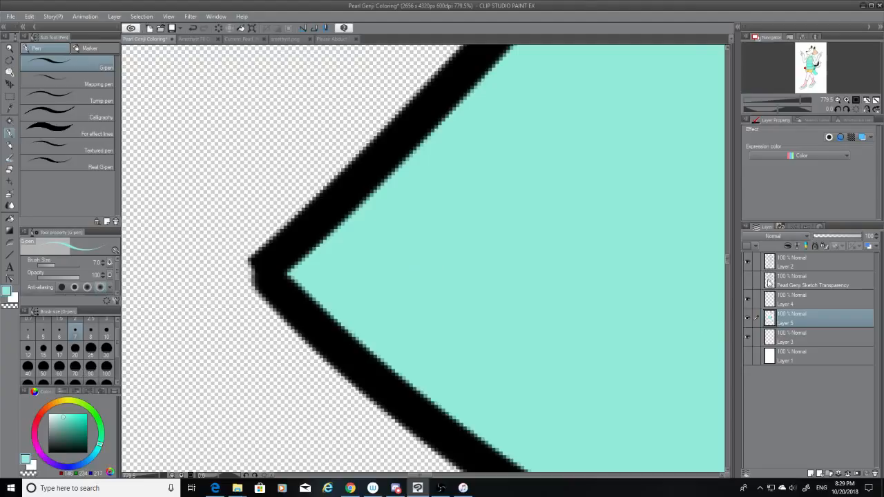
click(798, 262)
drag(256, 261, 257, 278)
key(ctrl+z)
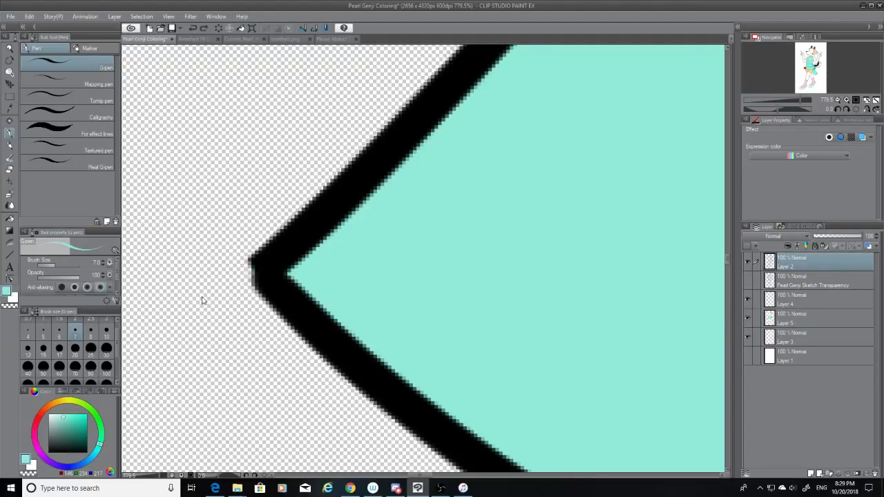
drag(68, 430, 33, 467)
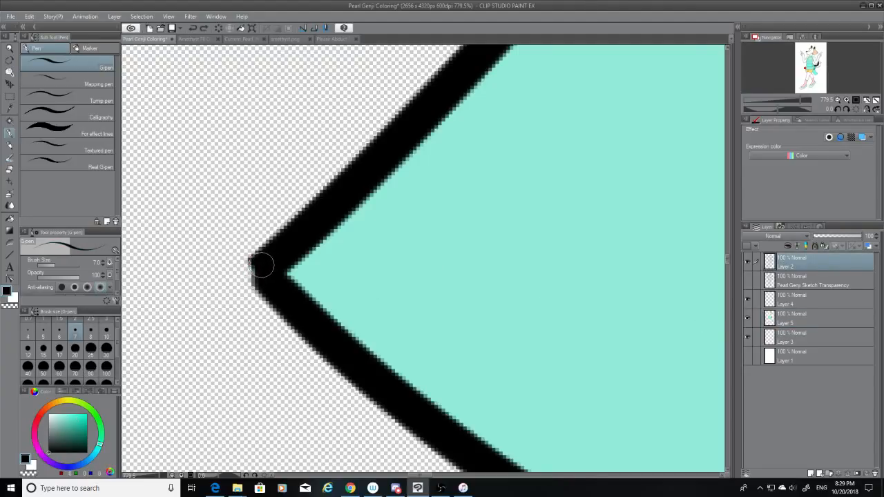
drag(261, 263, 256, 276)
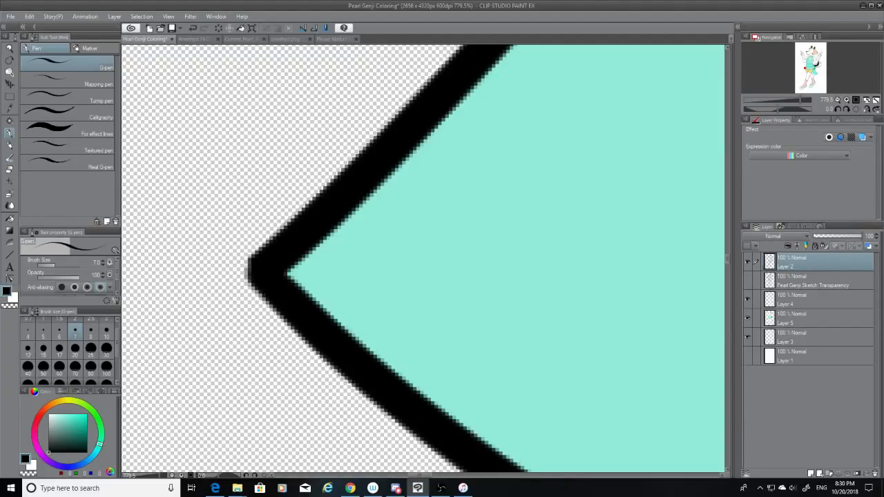
Show the white background on Layer 1 and sample white for the G-pen on Layer 5.
click(396, 489)
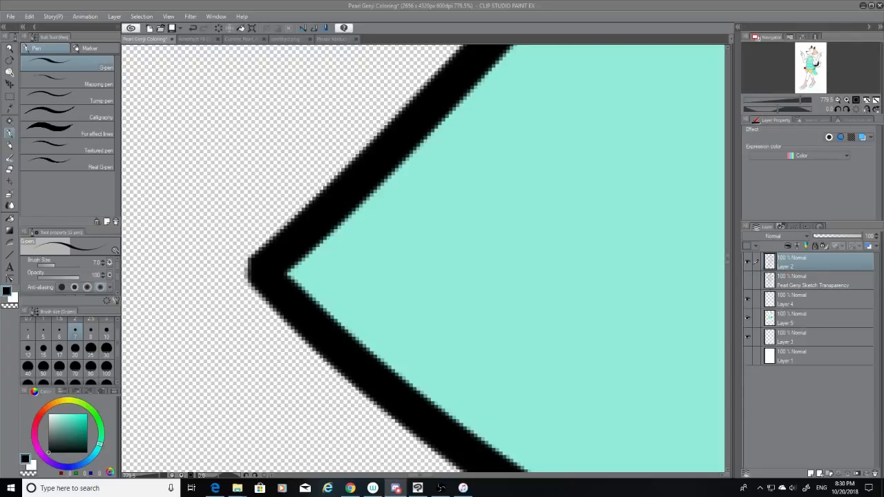
scroll(345, 83, down, 10)
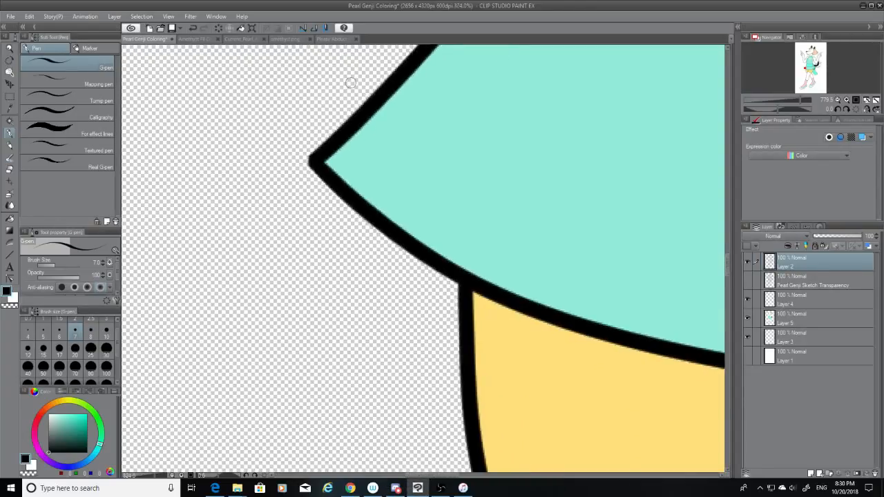
scroll(406, 151, up, 10)
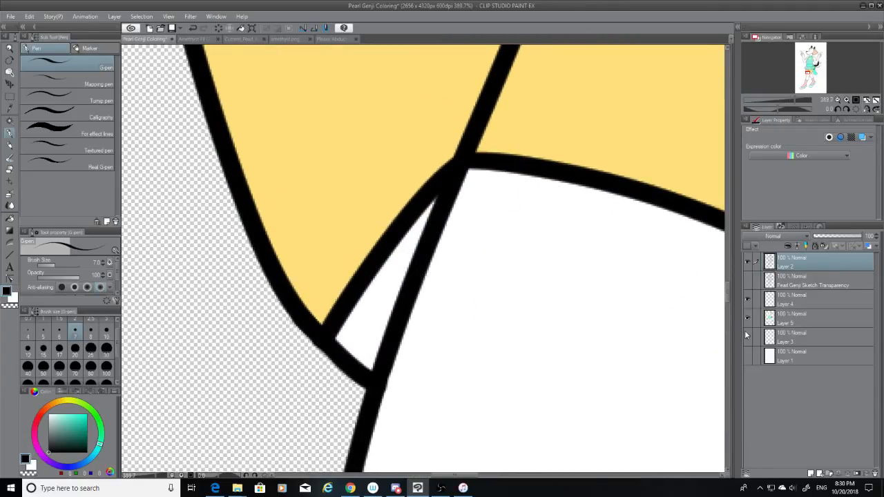
click(747, 356)
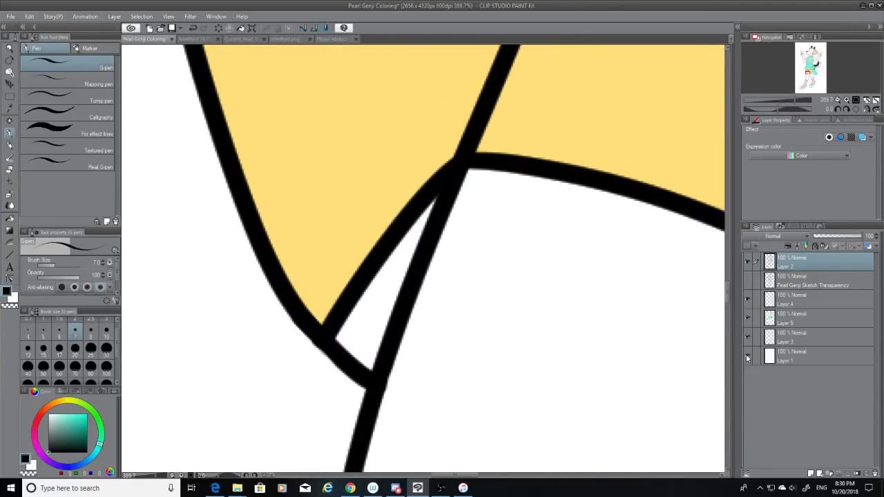
click(10, 109)
click(774, 317)
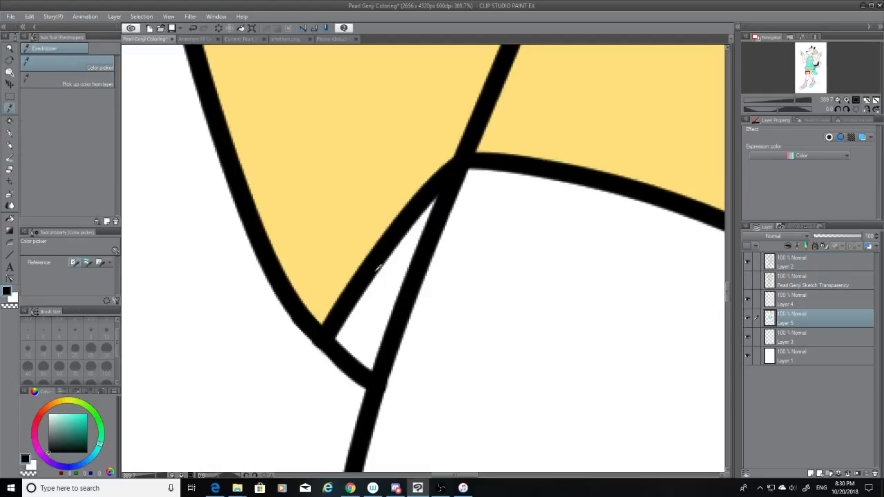
click(391, 278)
click(9, 132)
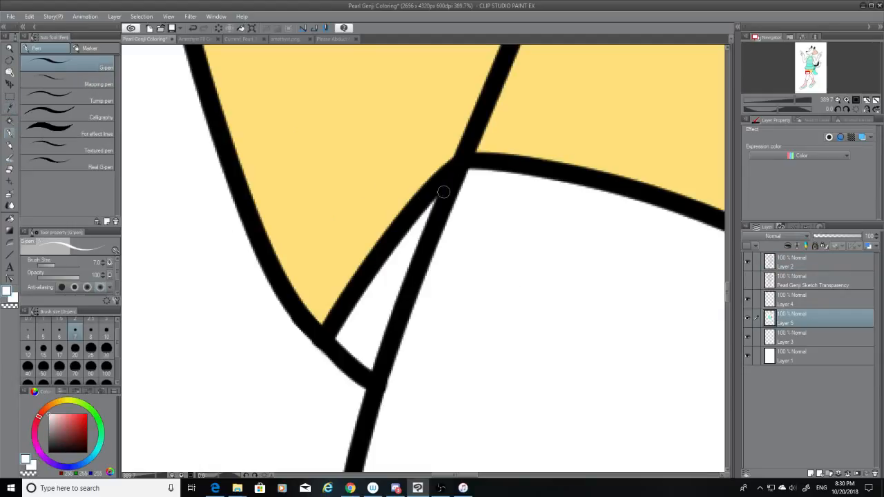
drag(461, 476, 494, 477)
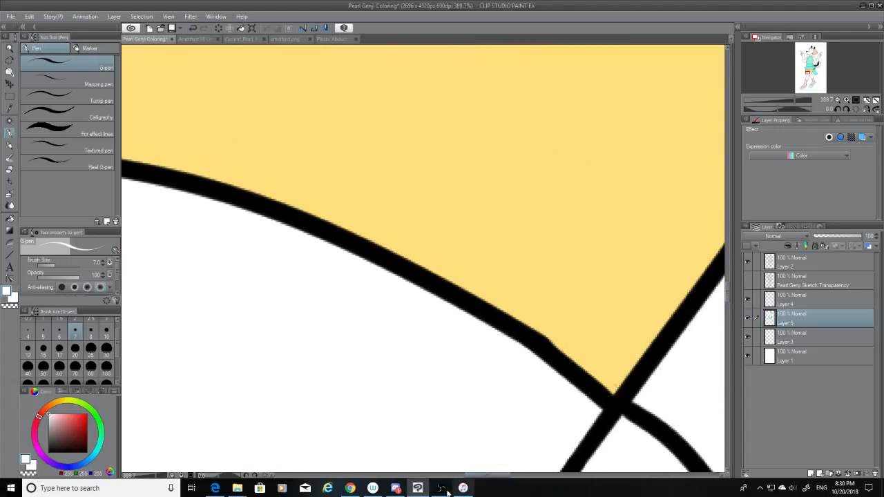
click(405, 492)
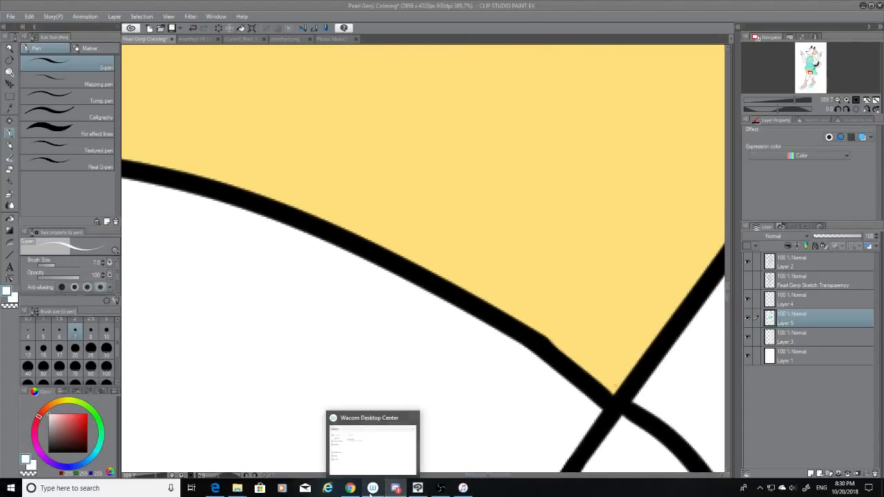
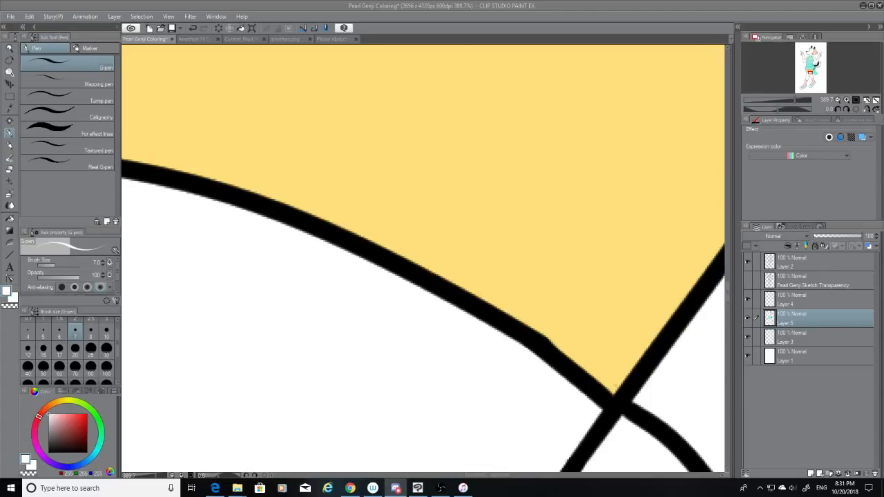
key(alt+Tab)
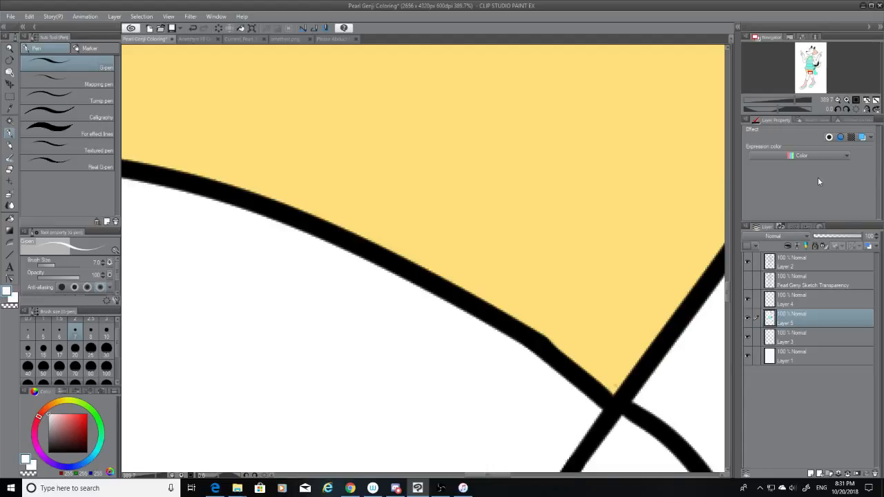
Erase the small bump on the upper arm's outline on Layer 2 with the Hard eraser at size 10.
drag(726, 285, 725, 207)
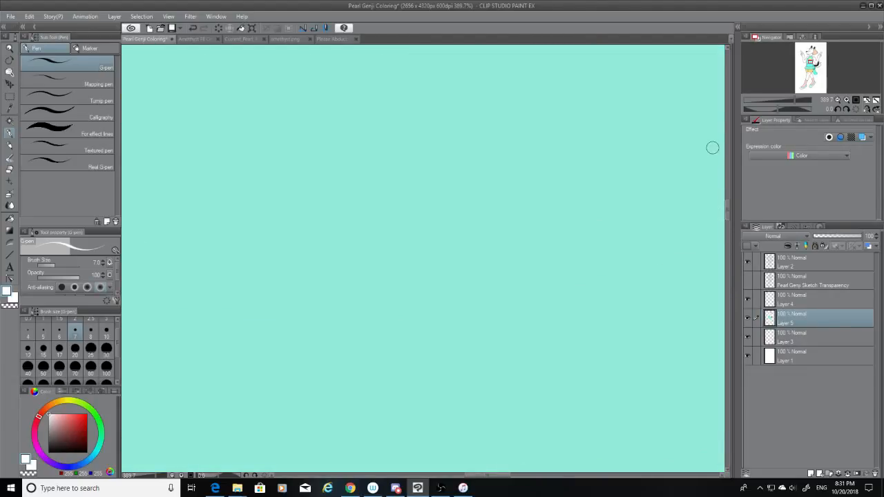
scroll(630, 218, down, 8)
scroll(630, 218, up, 5)
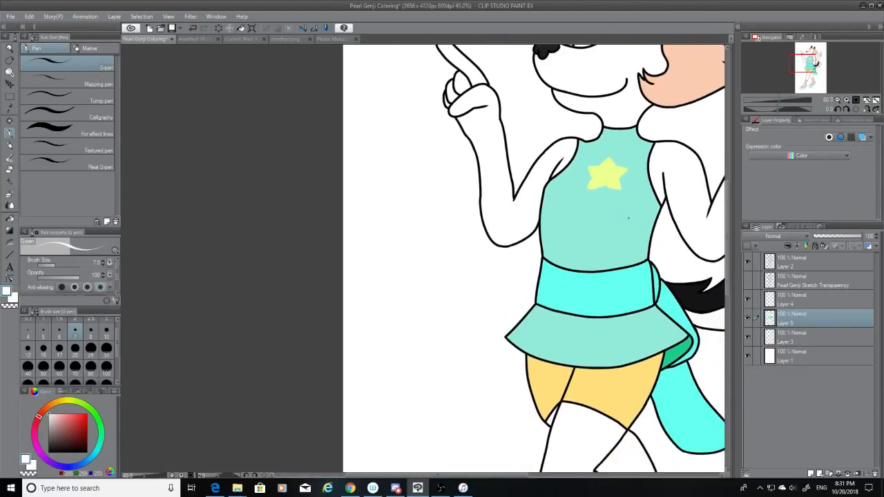
scroll(532, 79, up, 3)
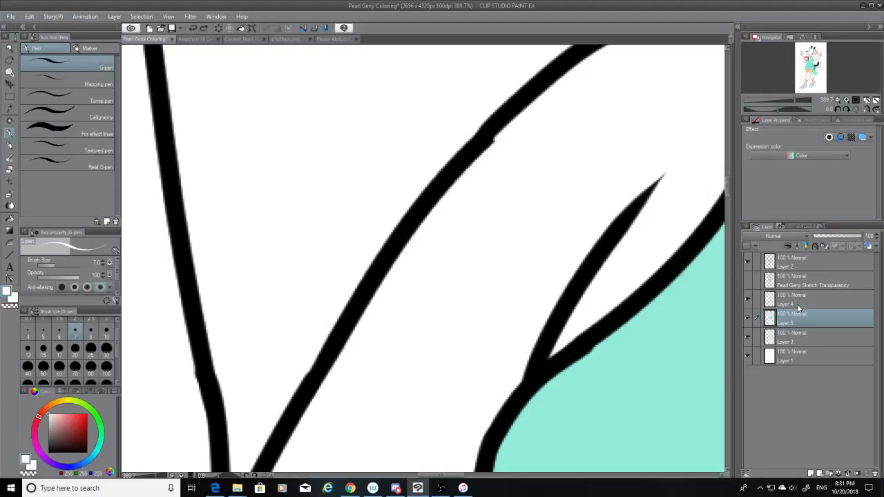
click(10, 108)
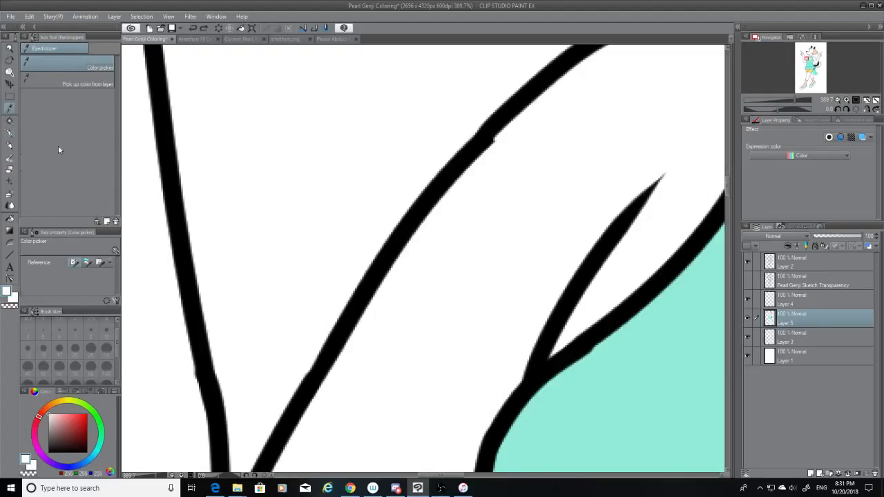
key(p)
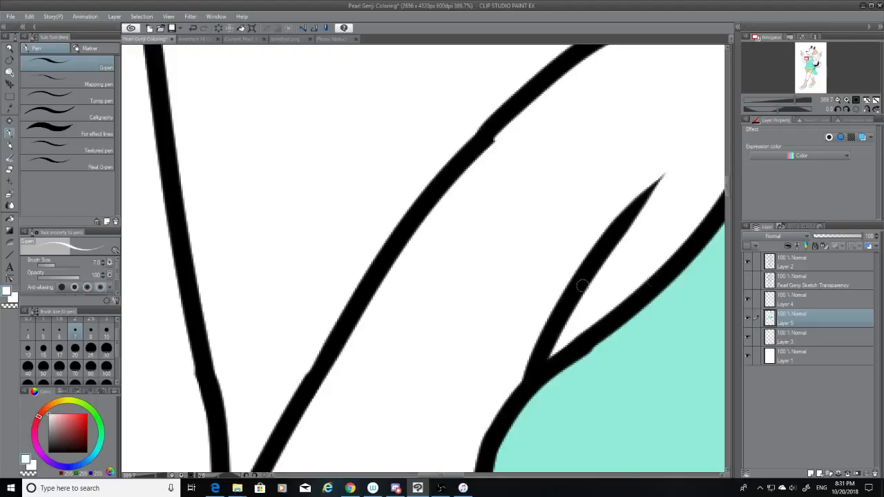
click(789, 268)
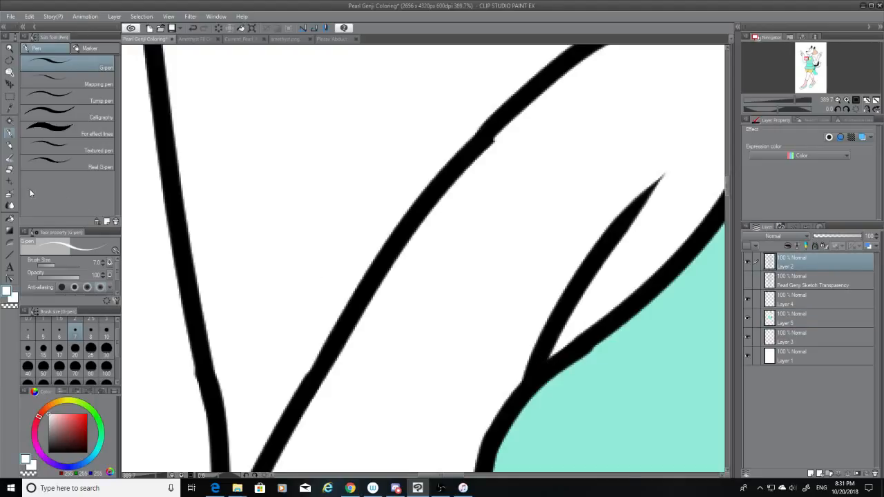
key(e)
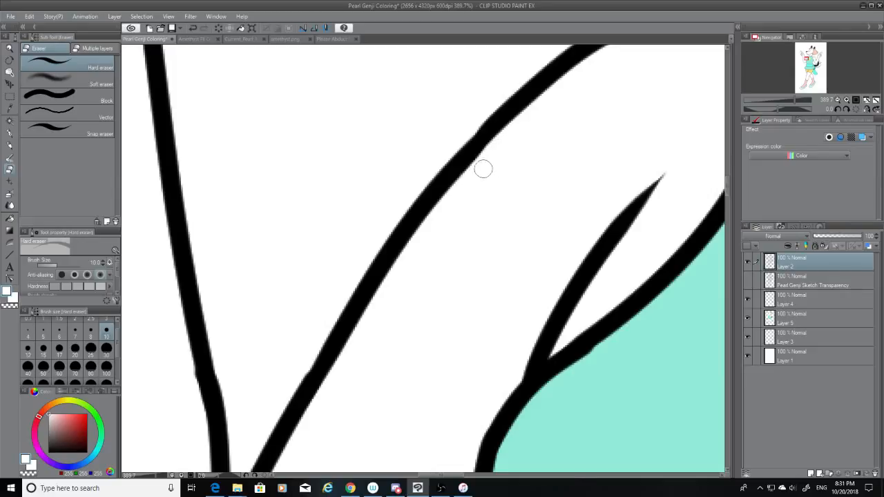
Smooth the uneven spots along the arm outline on Layer 5 with a black G-pen at size 7.
click(10, 133)
click(805, 322)
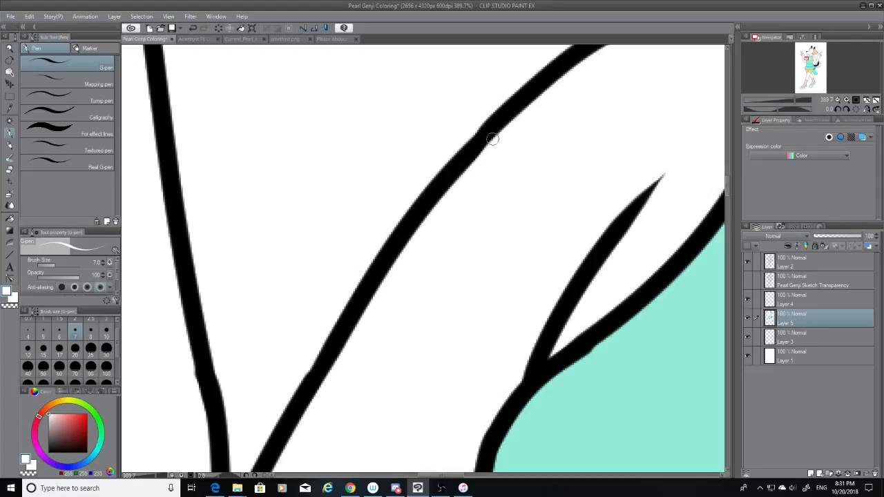
drag(79, 439, 45, 457)
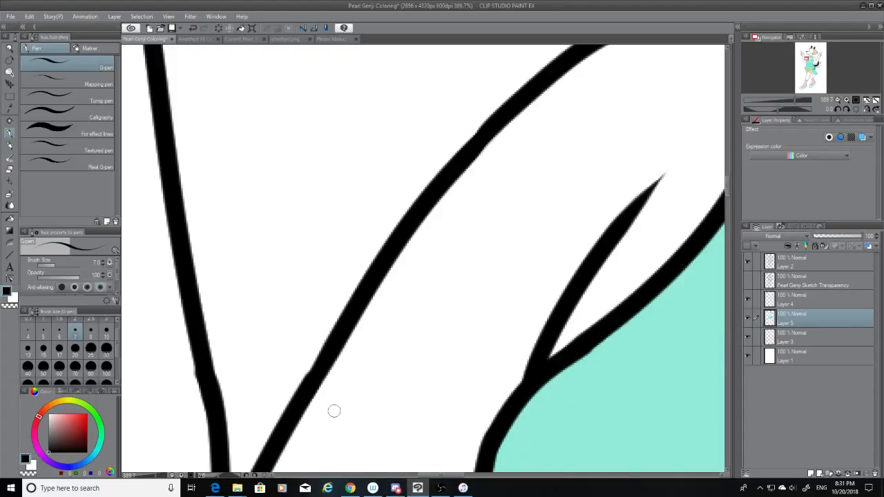
drag(332, 346, 299, 398)
key(XF86AudioLowerVolume)
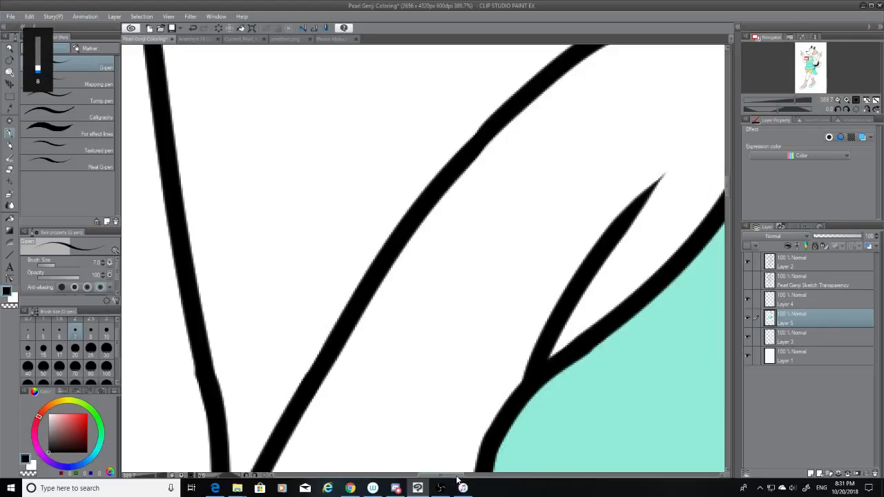
key(XF86AudioLowerVolume)
drag(459, 476, 488, 476)
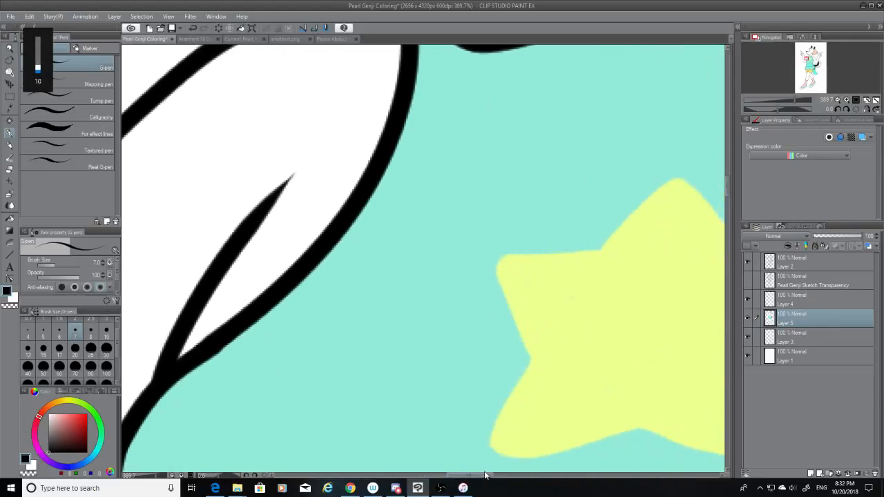
drag(728, 191, 729, 180)
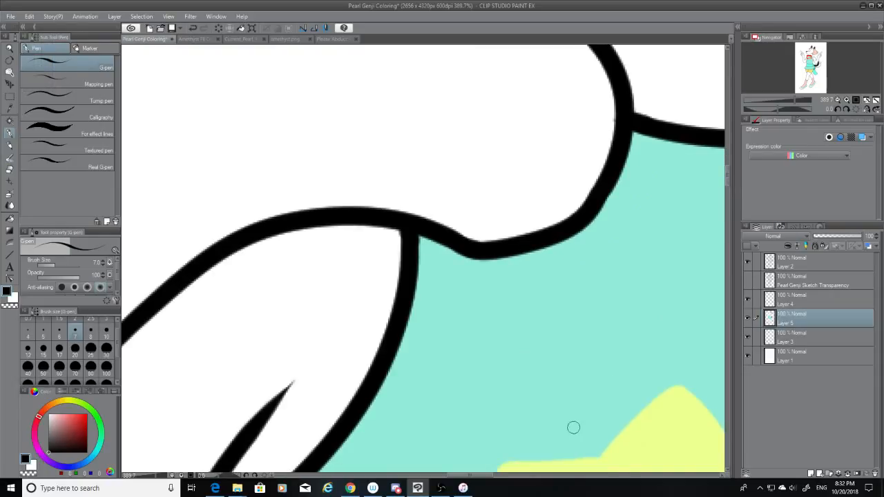
Sample the peach hair colour and touch up the fill beside the hair tuft's outline on Layer 5 with the G-pen at size 7.
drag(486, 477, 517, 476)
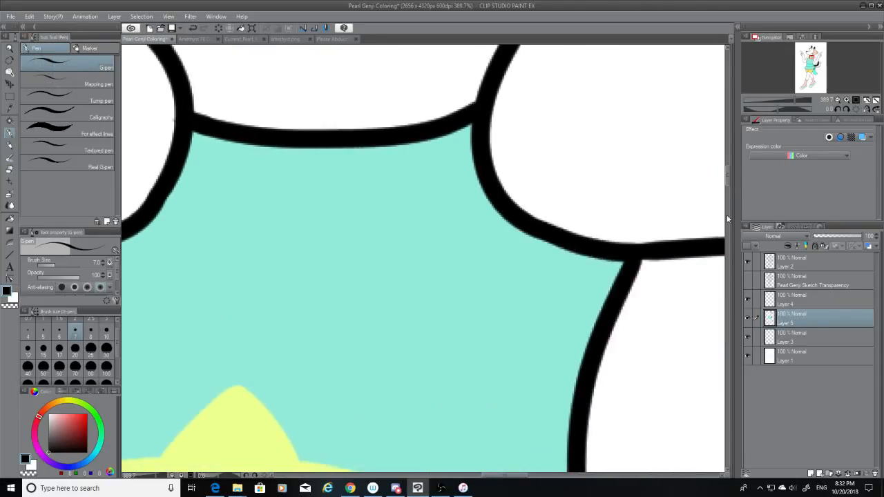
drag(726, 180, 727, 149)
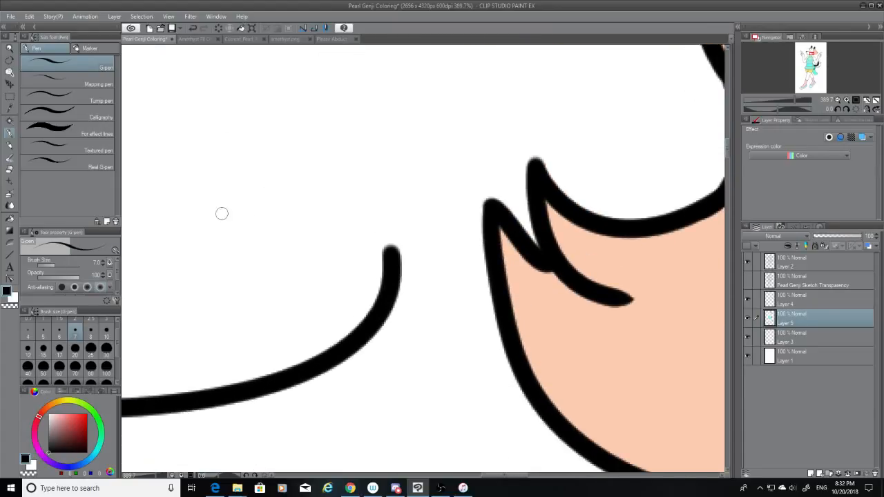
key(i)
click(642, 355)
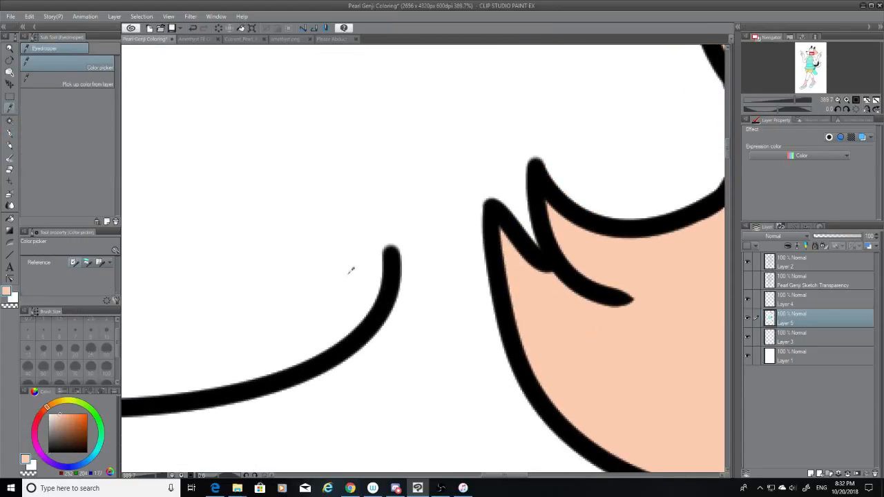
key(p)
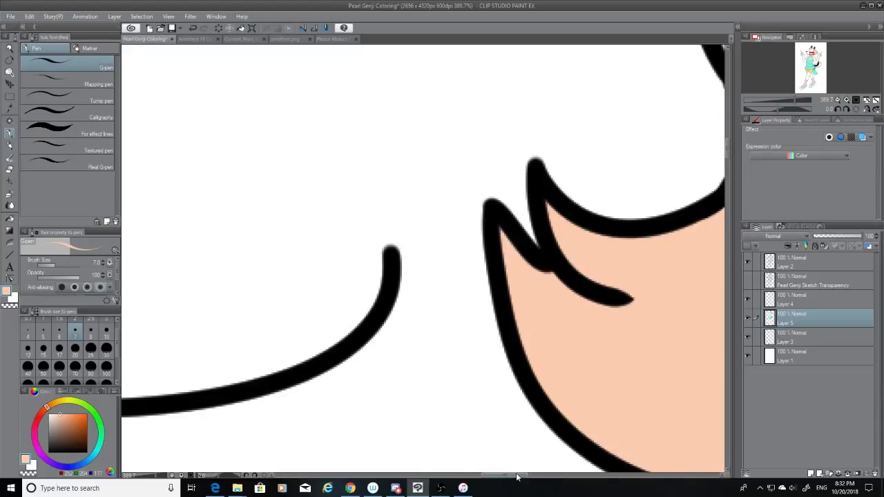
drag(520, 476, 580, 479)
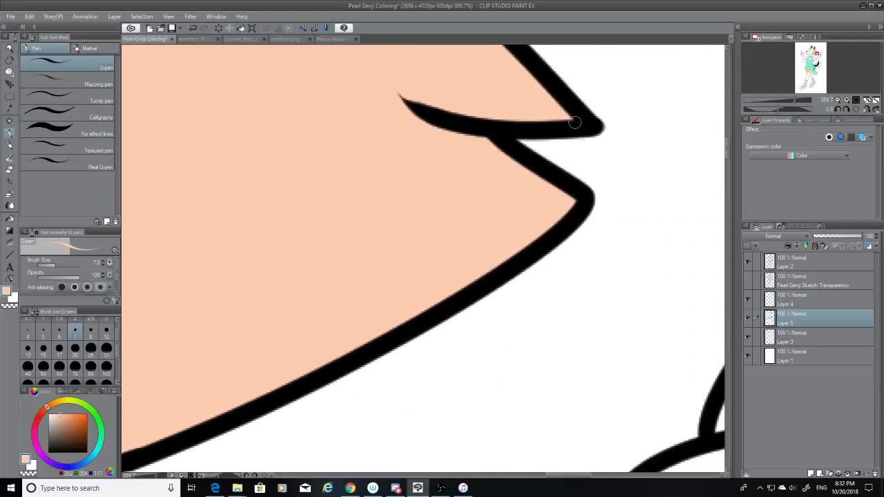
scroll(727, 138, up, 5)
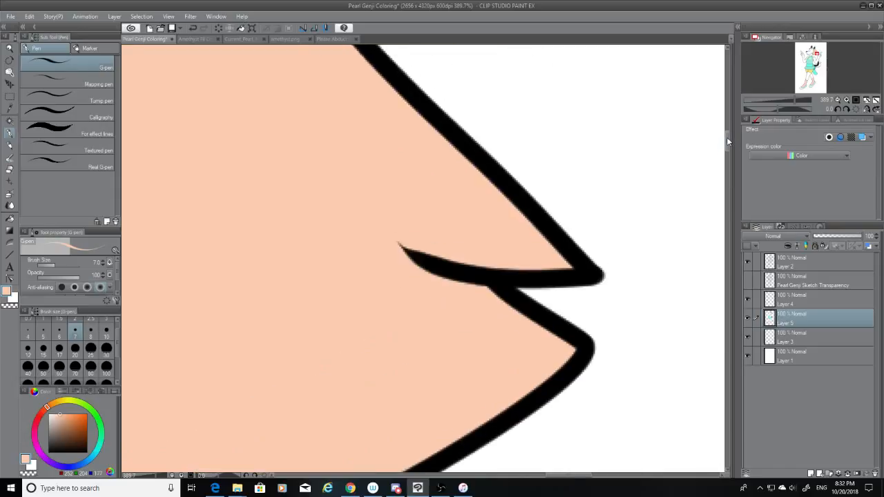
drag(568, 478, 529, 476)
drag(728, 139, 727, 126)
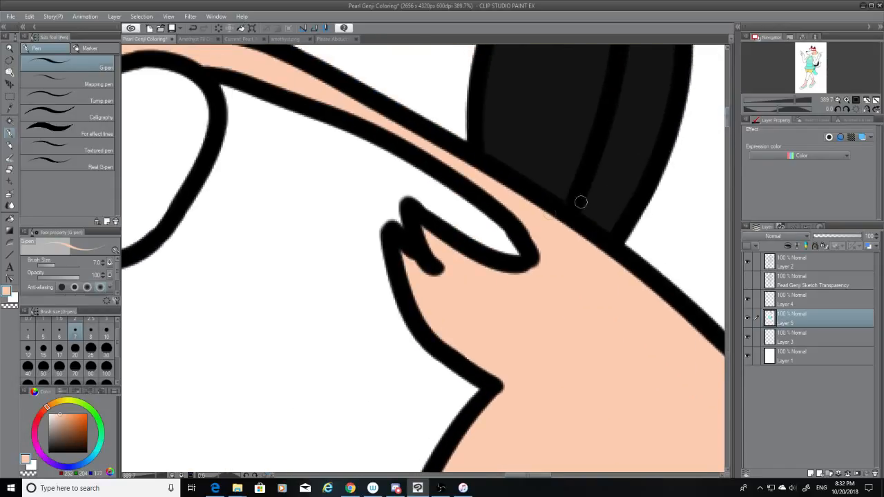
mouse_move(425, 227)
mouse_down()
mouse_move(423, 234)
mouse_move(418, 223)
mouse_up()
Sample white from the face for the G-pen at size 7 on Layer 5.
click(10, 108)
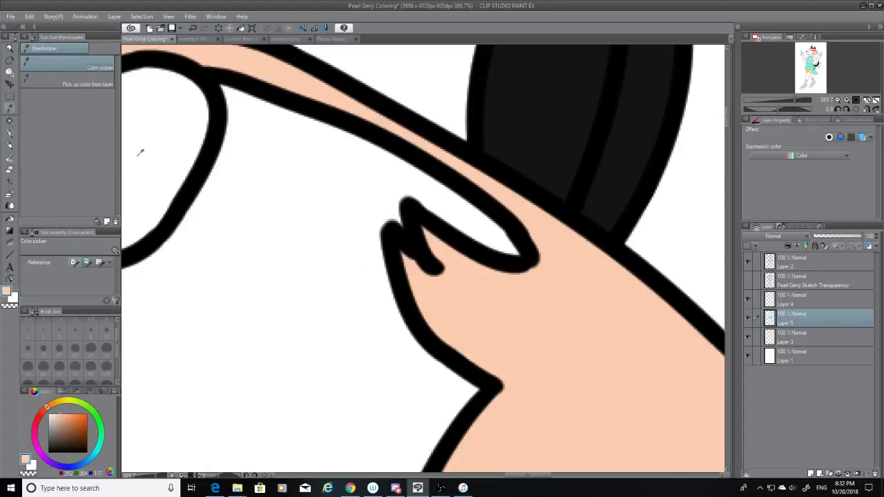
click(321, 291)
click(10, 120)
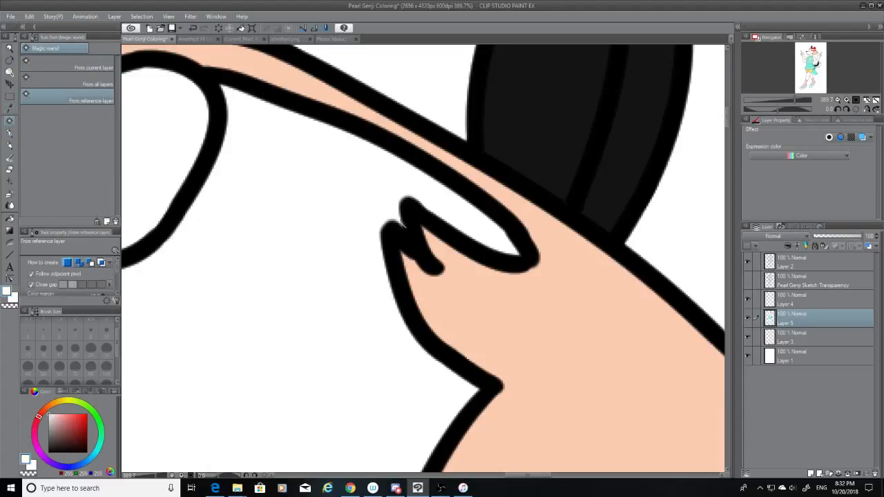
click(9, 133)
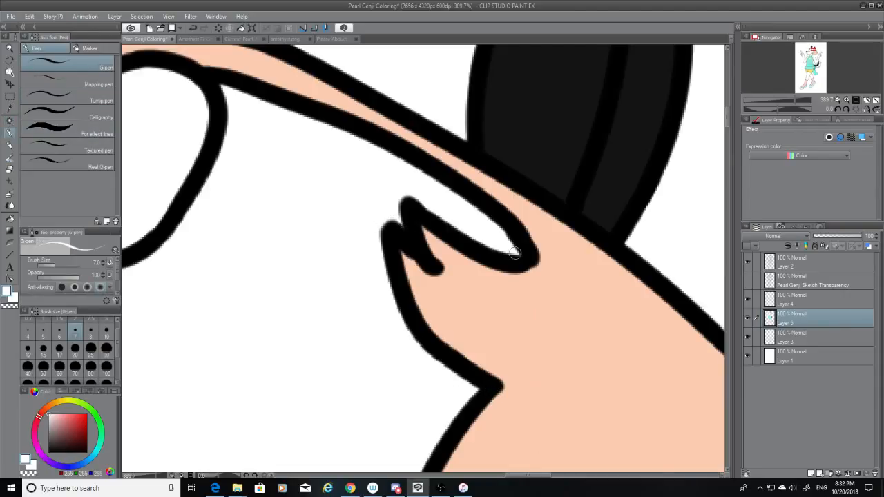
Sample the ears' near-black fill and touch up the base of the ear's inner line on Layer 5 with the G-pen.
click(10, 109)
click(479, 138)
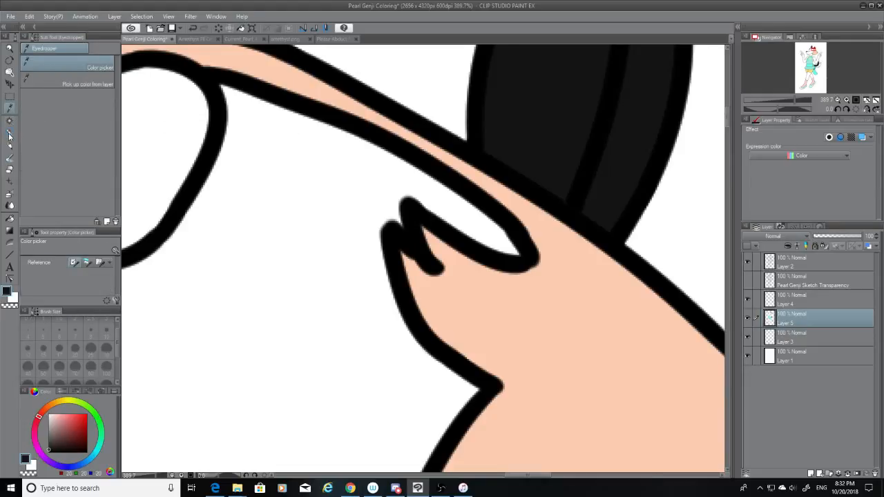
key(p)
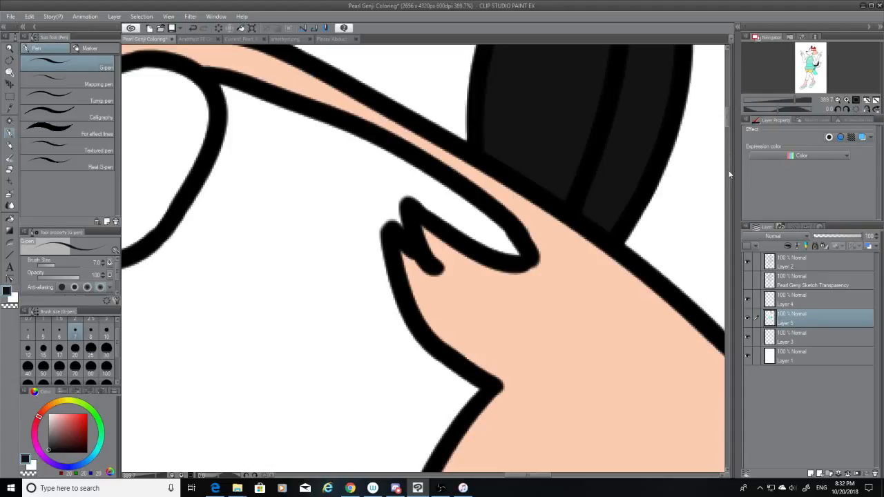
scroll(728, 115, up, 5)
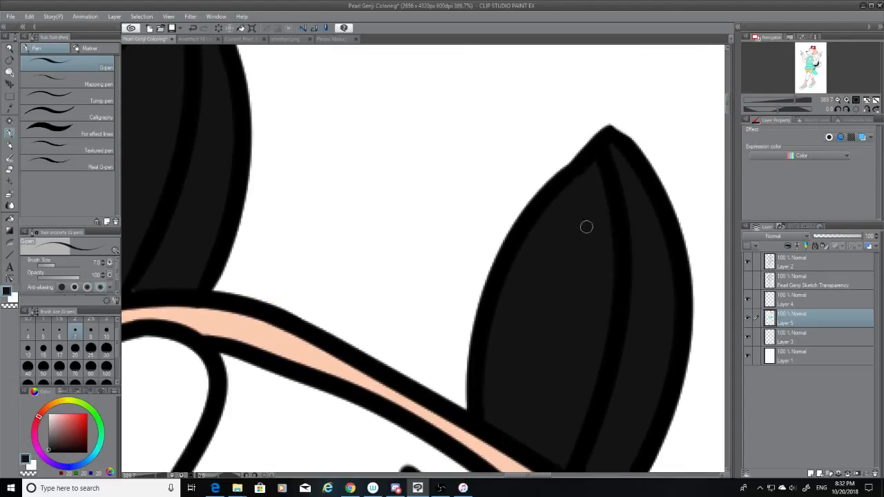
drag(532, 474, 513, 484)
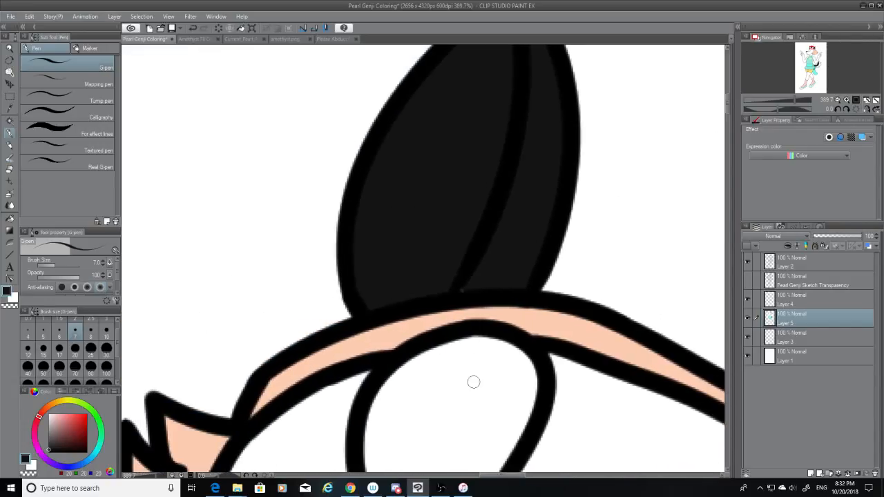
drag(470, 289, 460, 293)
Touch up the tip of the ear with the dark G-pen at size 7 and make Layer 2 active.
scroll(718, 110, up, 3)
mouse_move(530, 152)
mouse_down()
mouse_move(515, 132)
mouse_move(505, 134)
mouse_up()
click(792, 262)
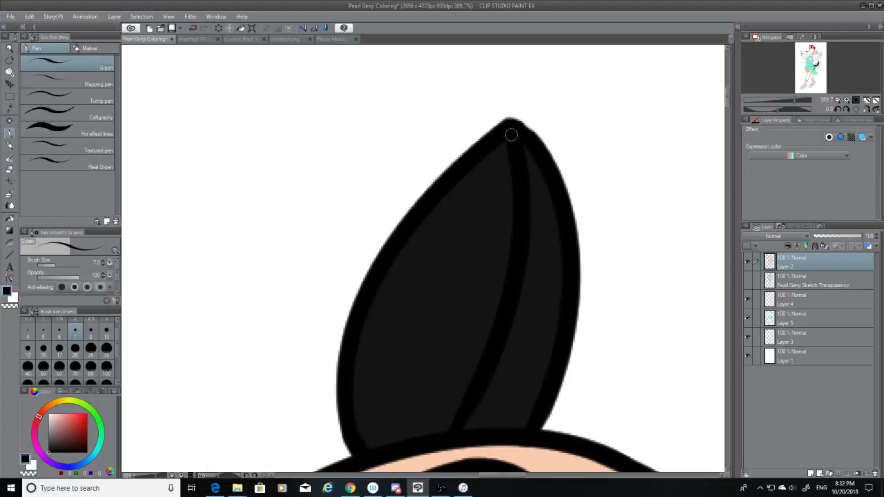
Sample the peach hair colour from the band above the forehead for the G-pen on Layer 5.
scroll(727, 107, down, 3)
scroll(726, 107, down, 3)
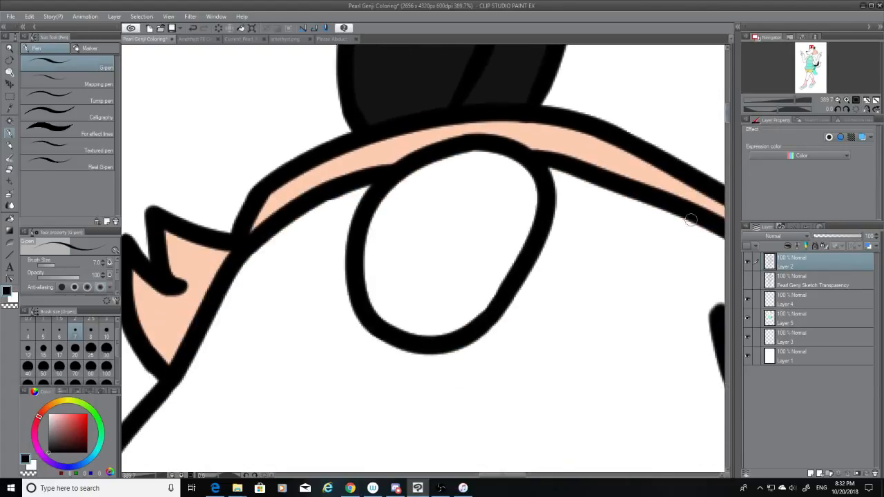
scroll(510, 475, left, 3)
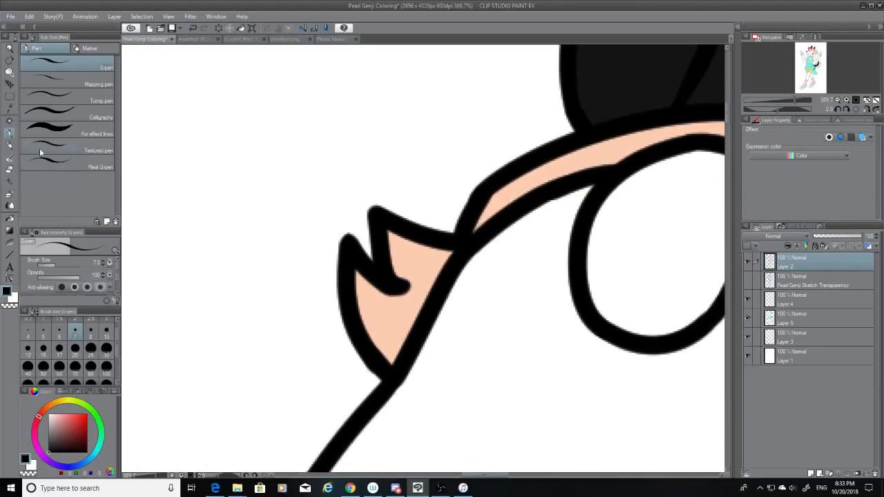
click(9, 108)
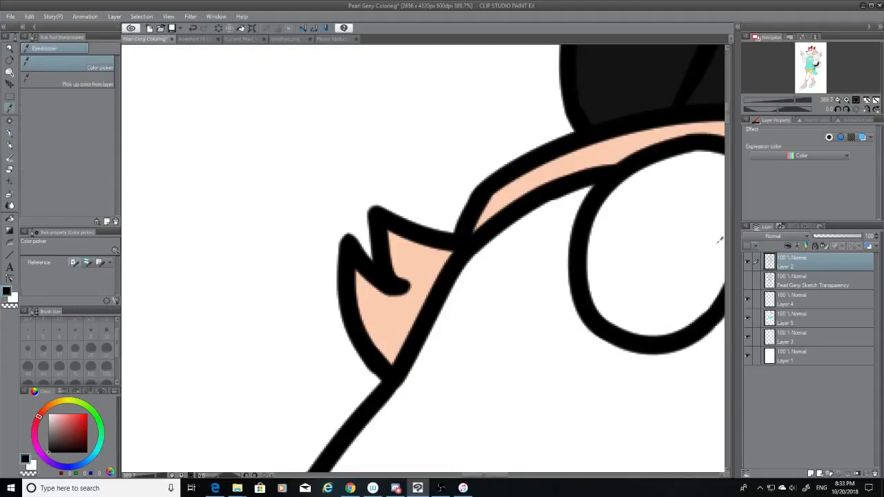
click(782, 323)
click(524, 182)
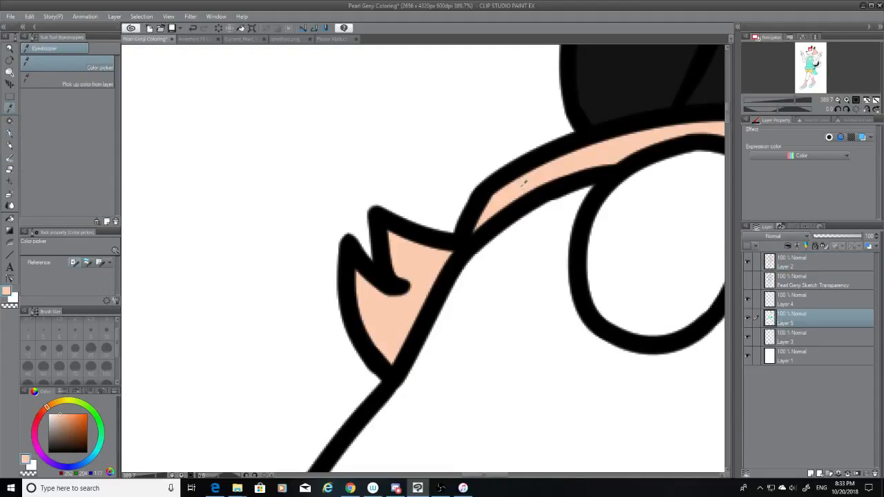
click(9, 134)
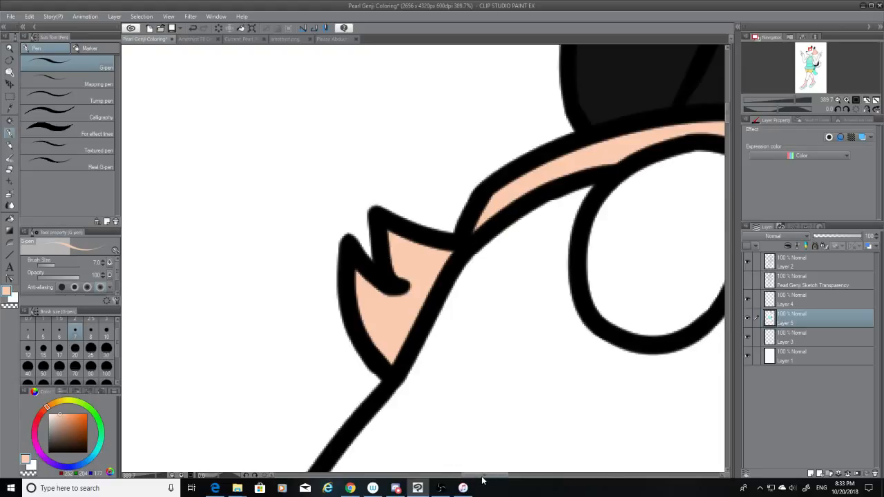
drag(484, 476, 503, 476)
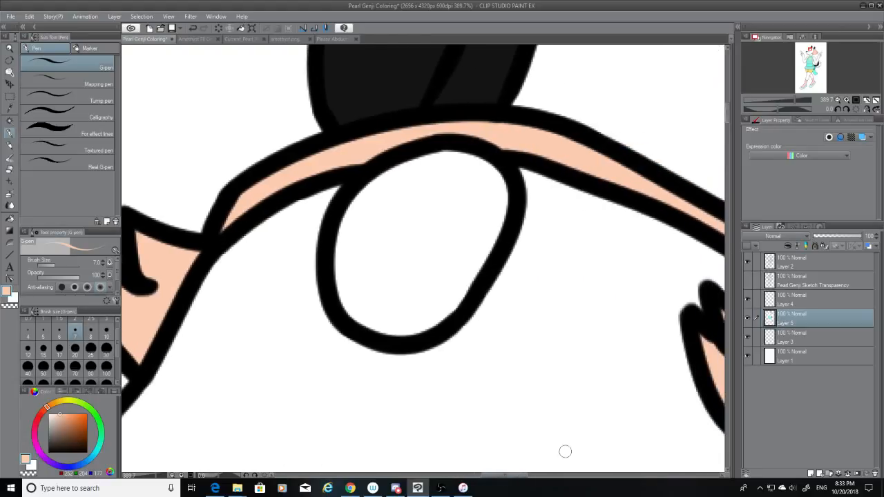
Select the inside of the forehead gem on Layer 2 with the Magic wand and expand the selection slightly.
click(10, 121)
click(791, 263)
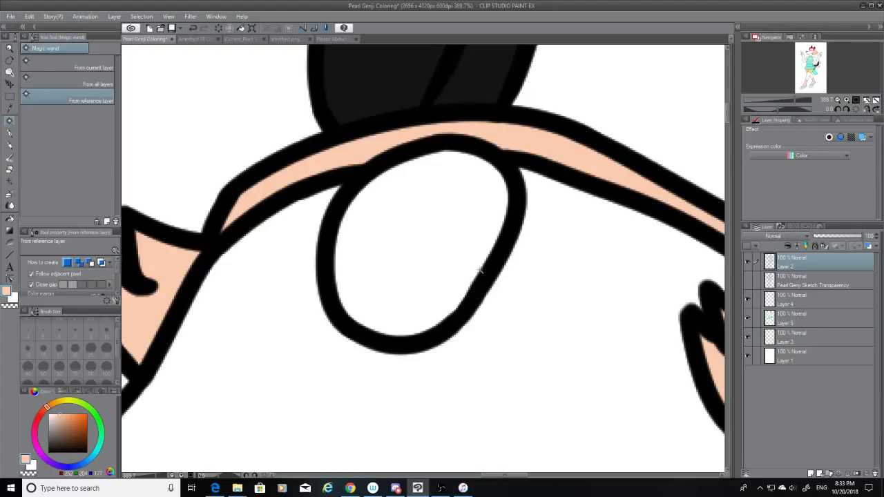
click(456, 247)
click(142, 16)
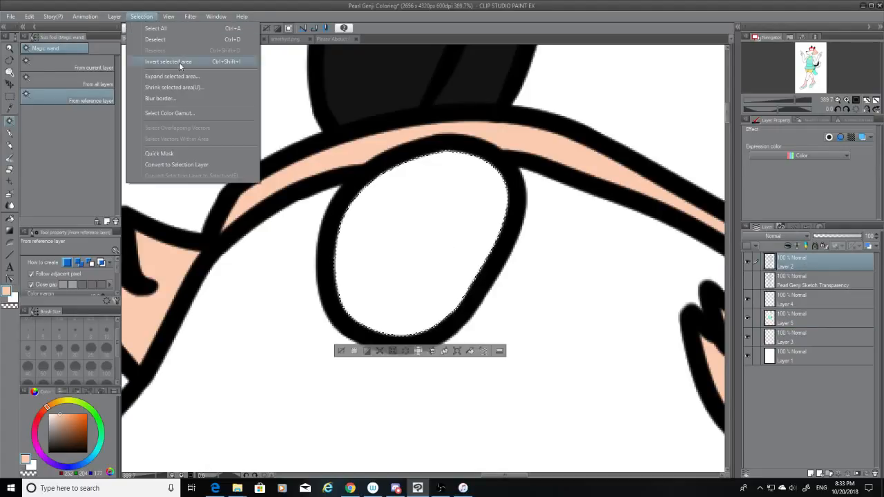
click(217, 92)
click(492, 225)
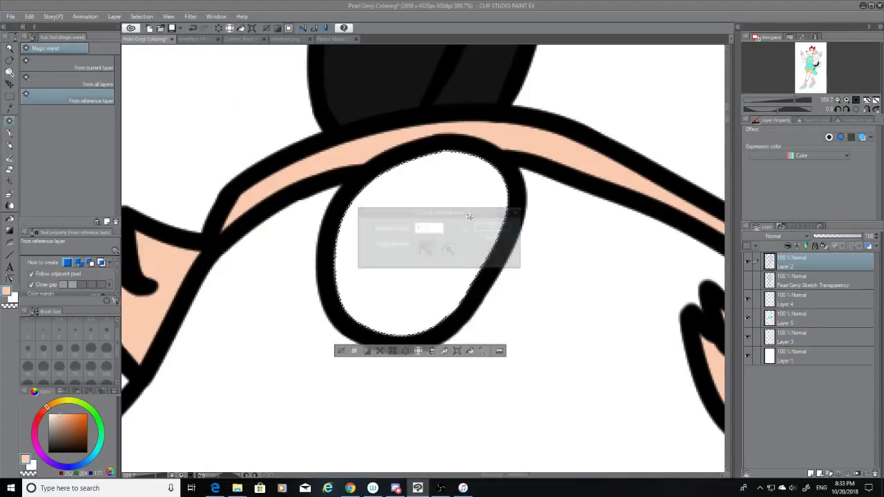
Sample white from the Pearl reference's gem, fill the selected forehead gem with it on Layer 2, and hide Layer 1.
click(329, 40)
click(276, 40)
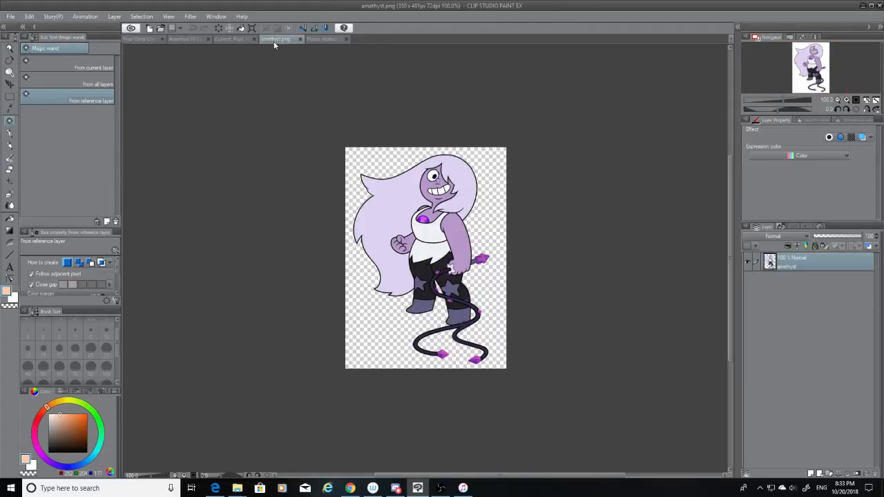
click(228, 39)
key(i)
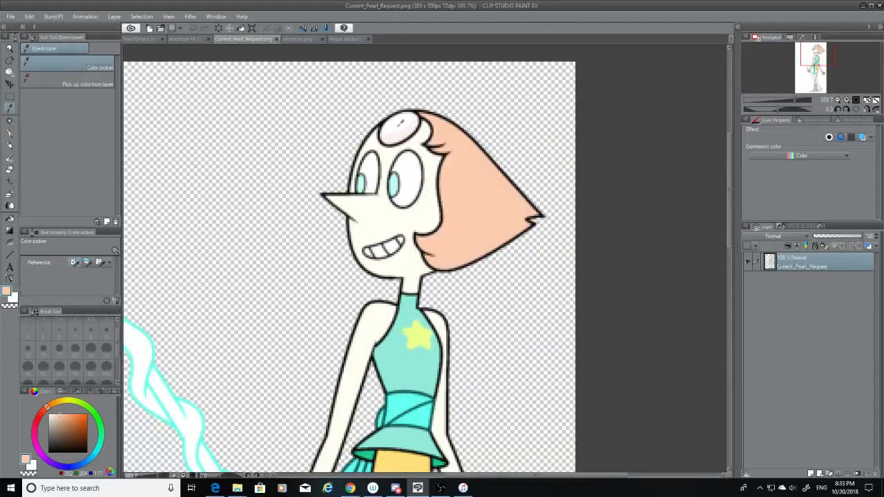
click(400, 123)
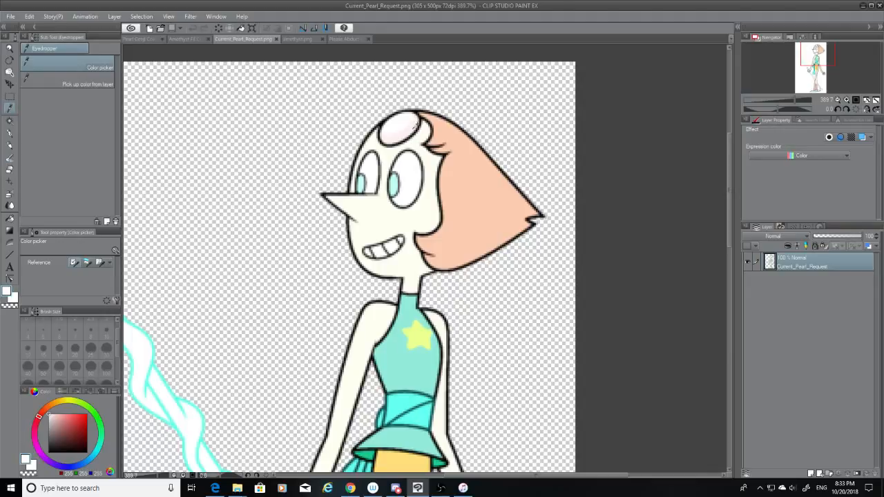
click(143, 41)
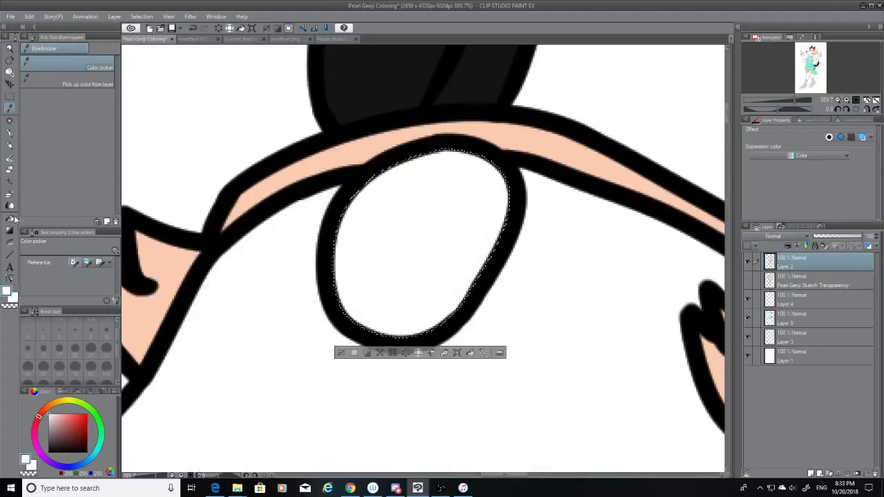
click(10, 219)
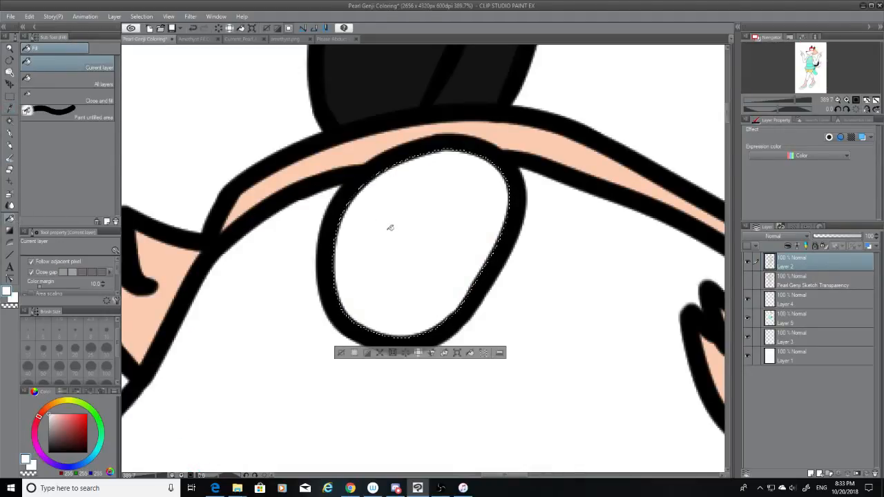
click(748, 356)
Sample the pale pink shading colour from the forehead gem in the Pearl reference and return to the dog drawing.
click(250, 39)
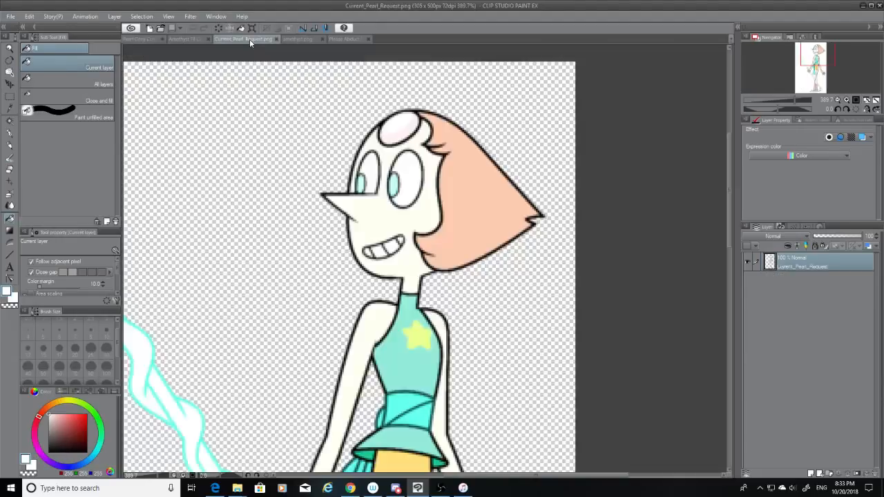
click(10, 109)
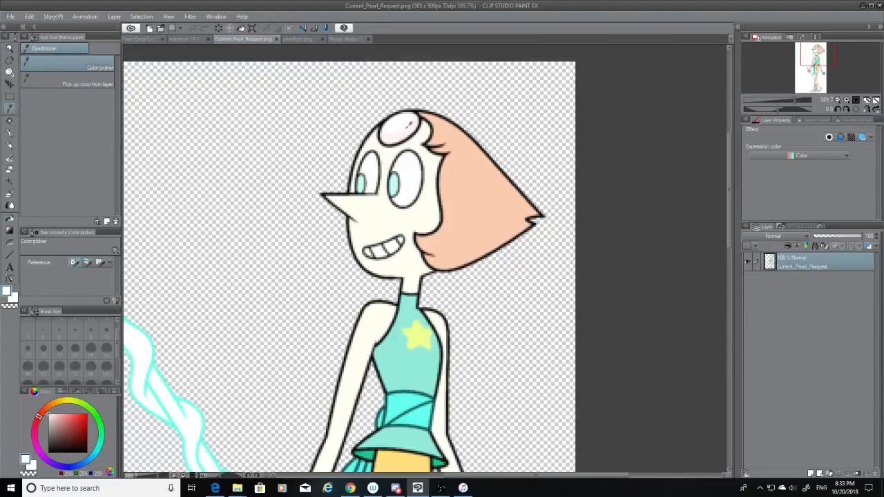
click(143, 39)
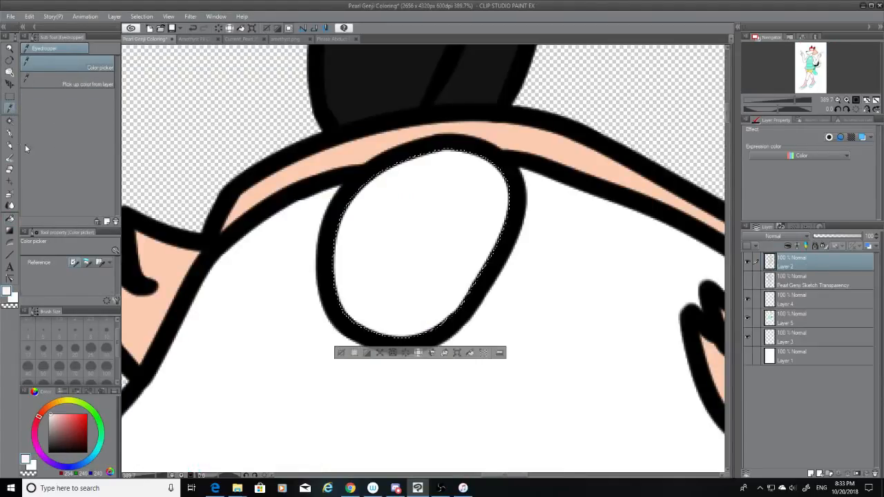
Try shading the lower edge of the selected gem pale pink on Layer 2 with the G-pen at size 30.
key(p)
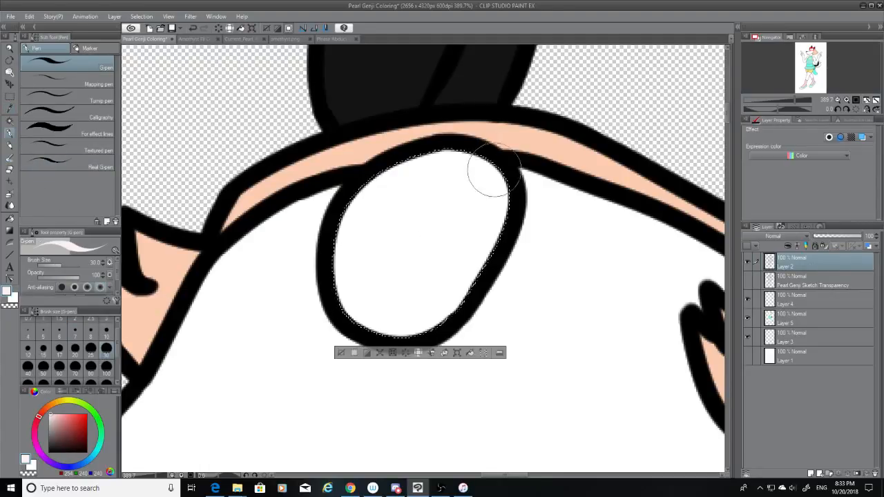
drag(490, 173, 310, 355)
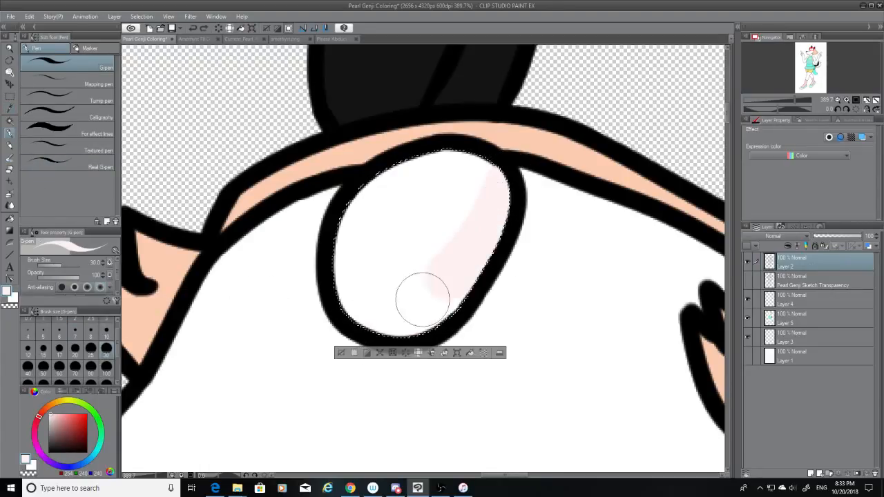
click(749, 297)
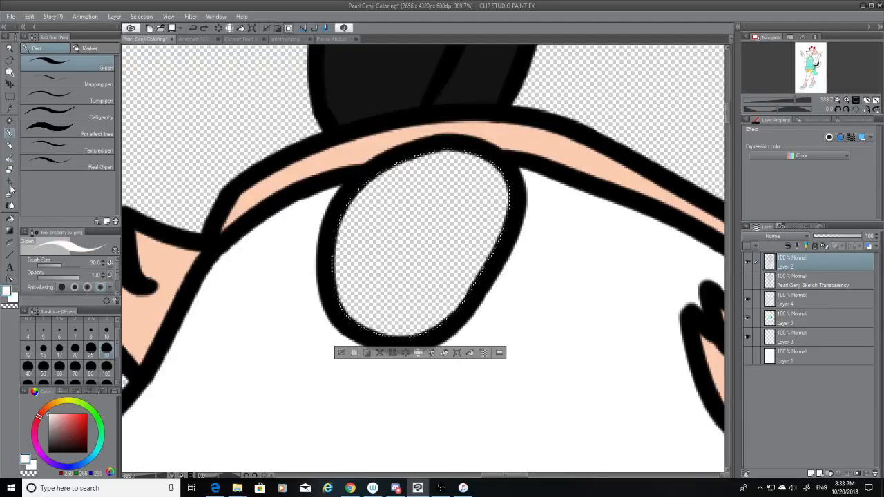
Fill the selected forehead gem with white on Layer 5.
click(11, 218)
click(802, 304)
click(801, 318)
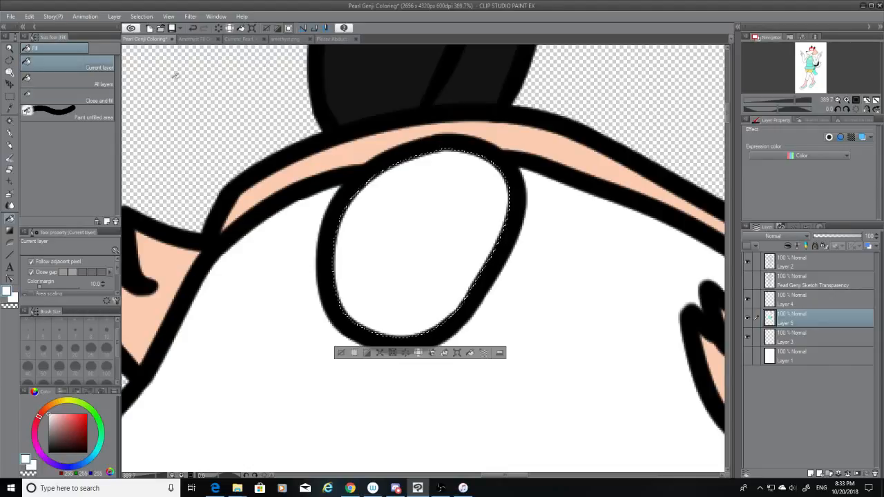
Sample the pale pink shading colour from the Pearl reference's forehead gem and go back to the dog drawing.
click(235, 40)
key(i)
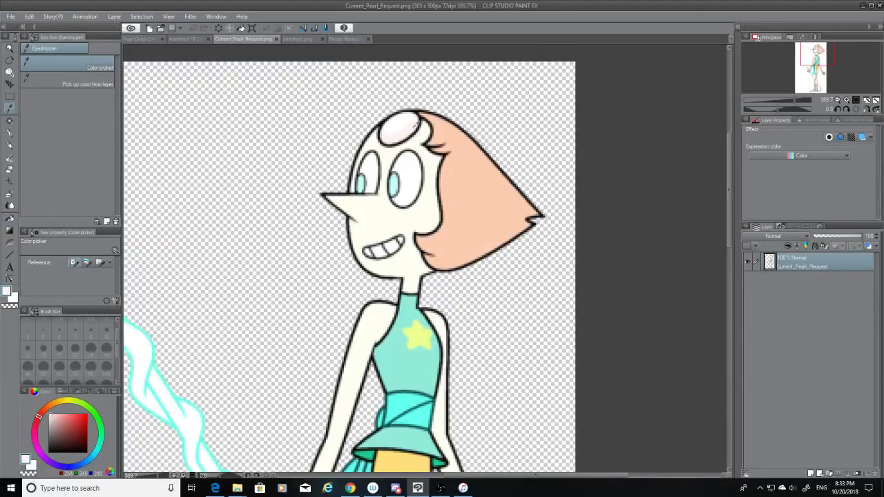
click(140, 39)
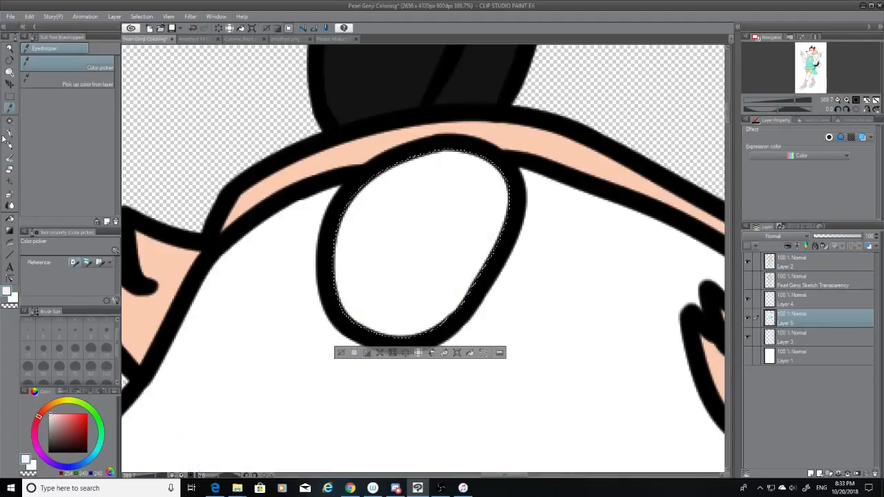
click(9, 122)
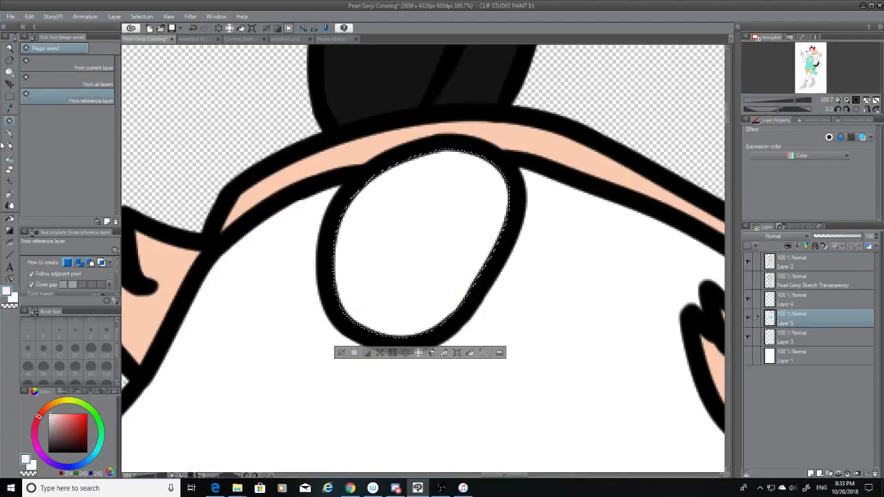
Try shading the lower-right side of the selected gem pale pink on Layer 5 with the G-pen at size 30.
click(9, 134)
drag(356, 311, 454, 280)
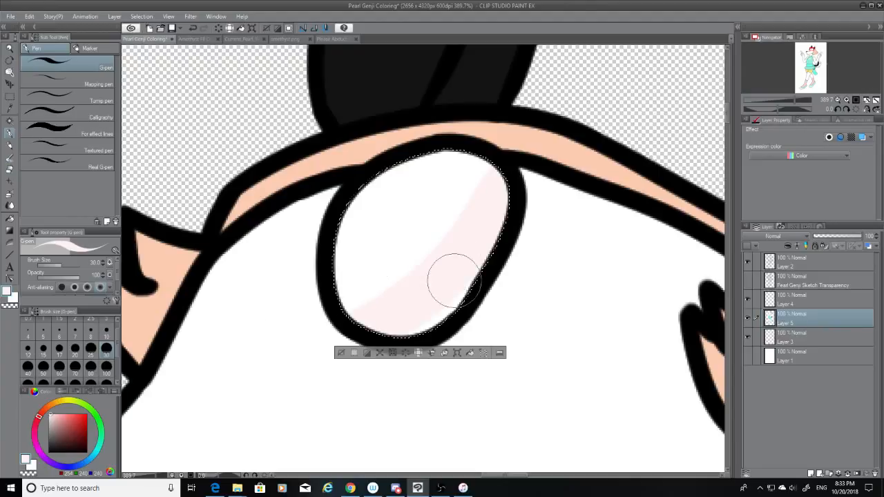
drag(499, 202, 306, 325)
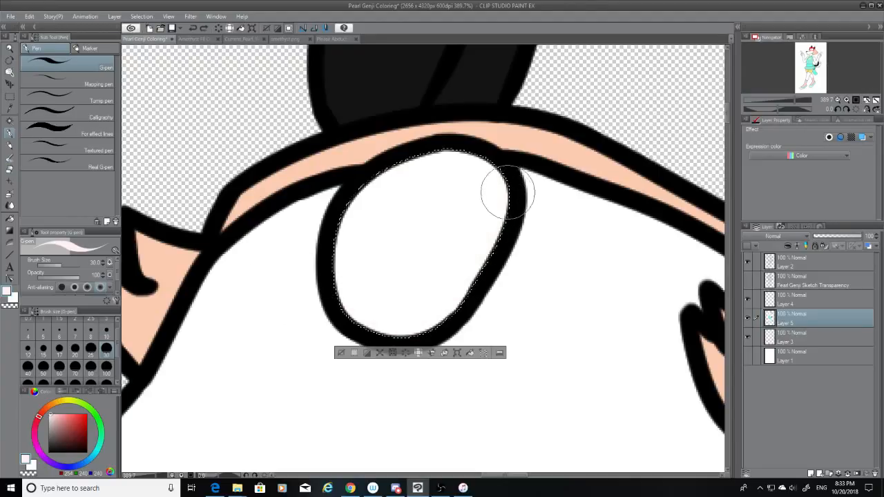
mouse_move(508, 193)
mouse_down()
mouse_move(409, 336)
mouse_move(270, 289)
mouse_up()
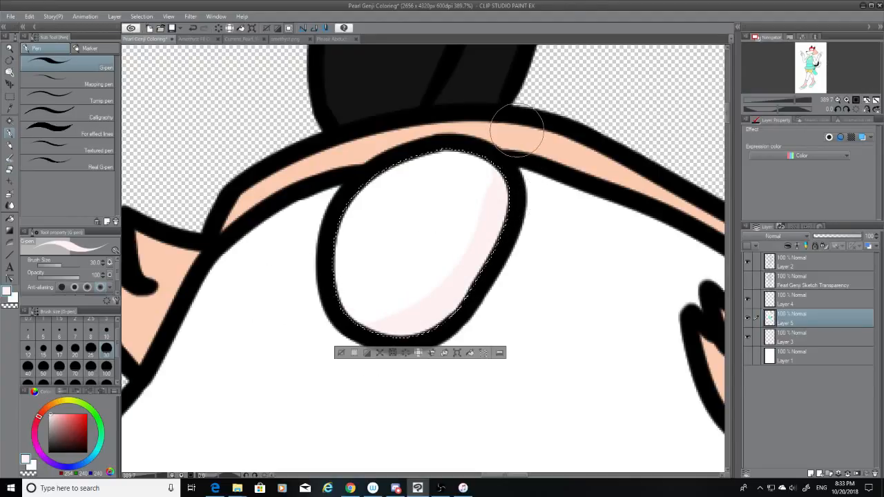
key(Delete)
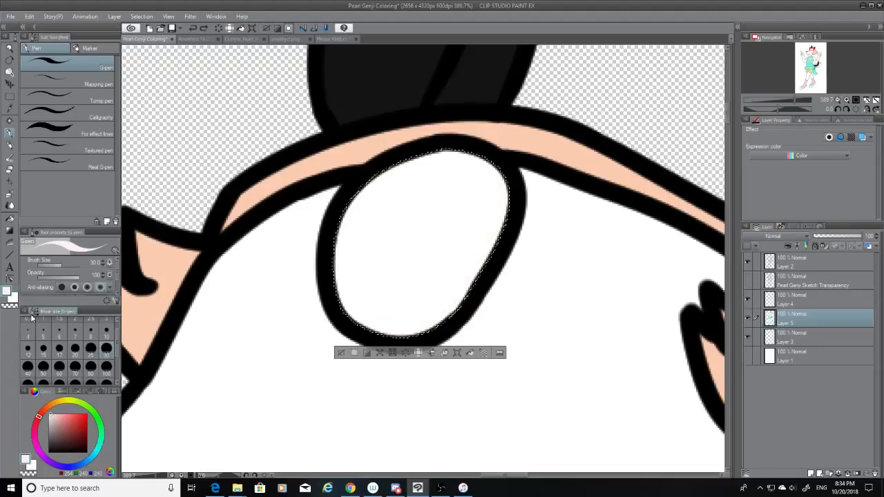
Shade the gem's right and lower edges with a curved pale pink band on Layer 5, using the G-pen at size 20 and the Pearl reference as a guide.
click(76, 349)
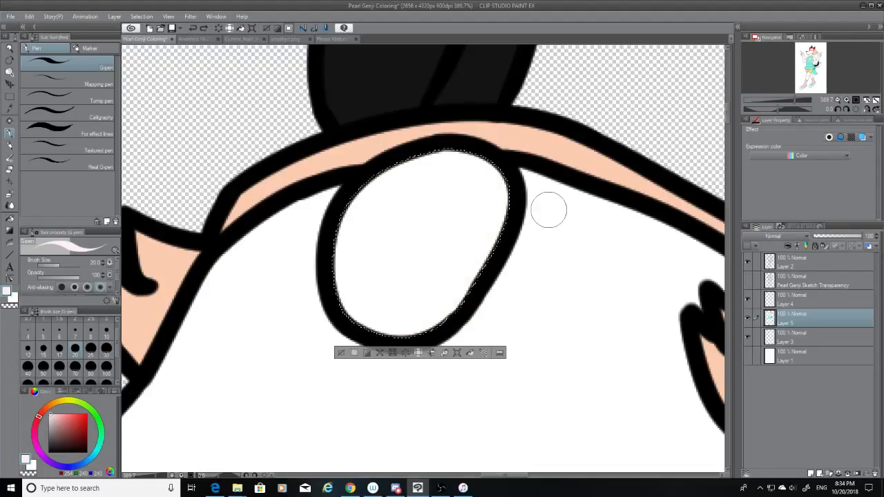
drag(512, 178, 284, 288)
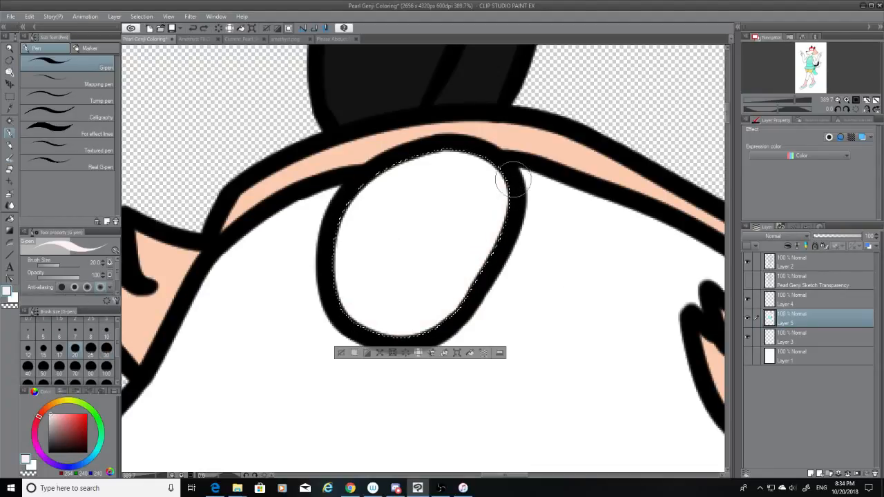
mouse_move(512, 178)
mouse_down()
mouse_move(423, 310)
mouse_move(283, 235)
mouse_up()
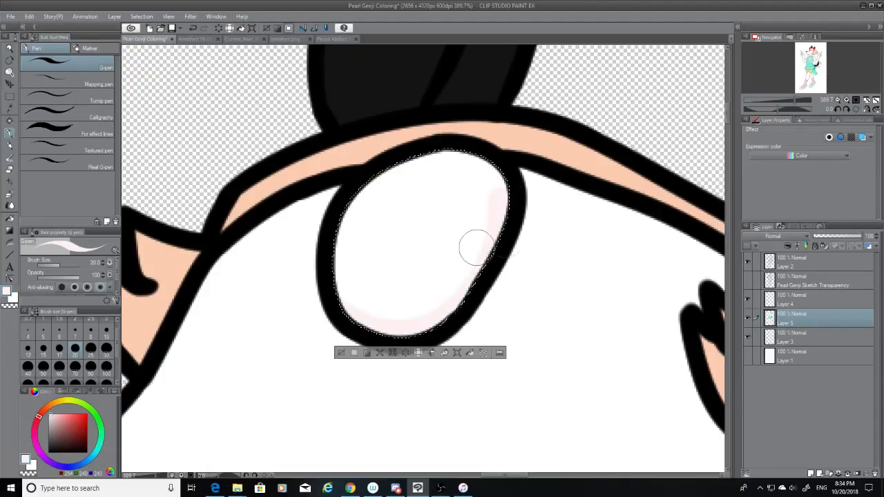
click(242, 39)
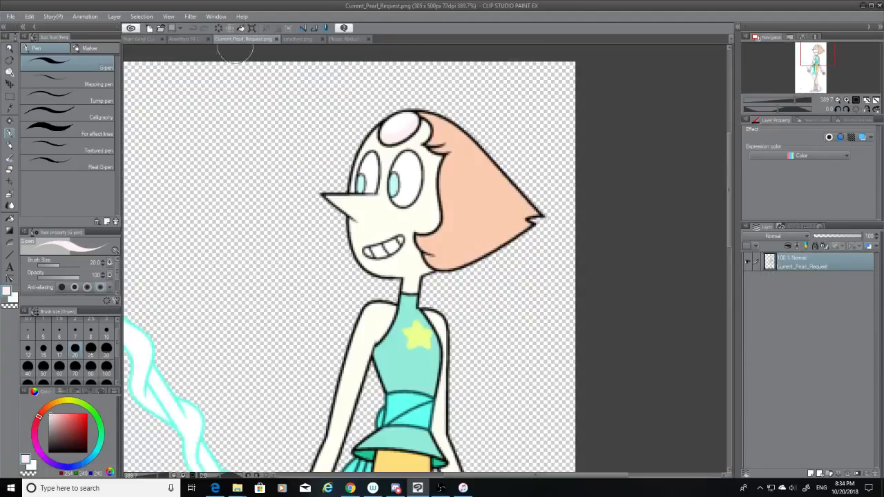
click(162, 40)
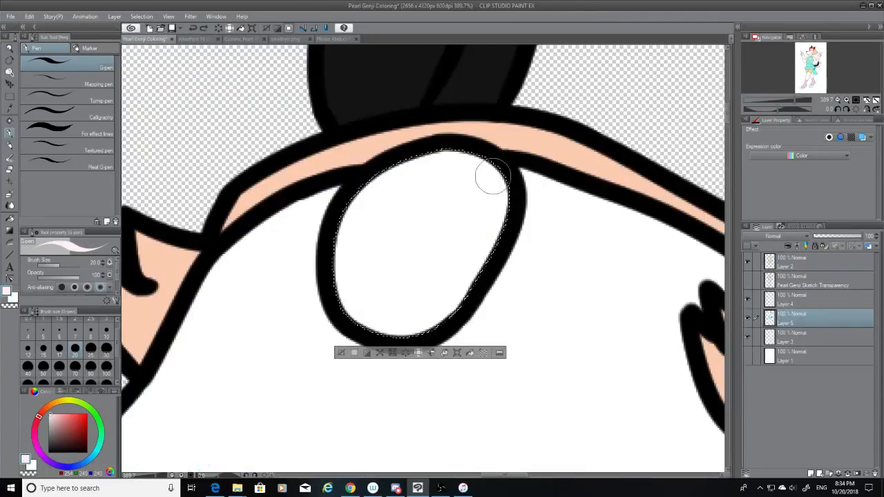
drag(366, 282, 340, 271)
drag(496, 173, 341, 272)
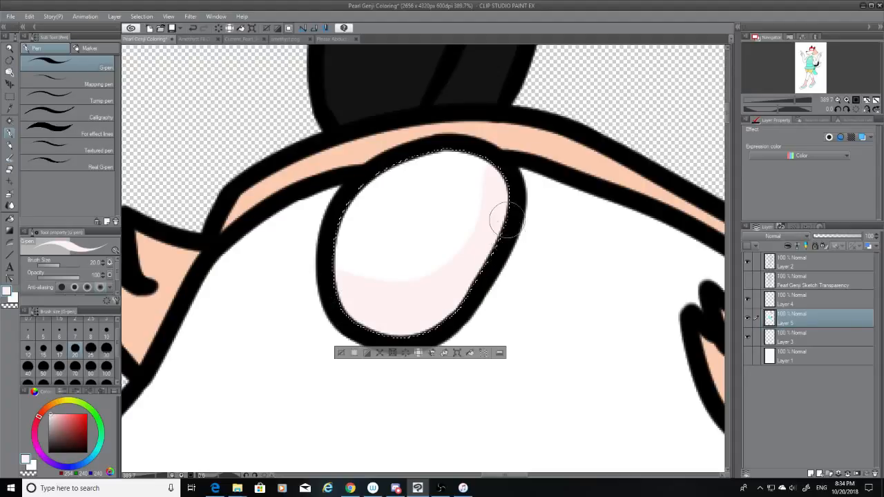
Compare the gem with the sketch layer, hide the sketch again, and trim the inner edge of the pink shading with white.
click(747, 280)
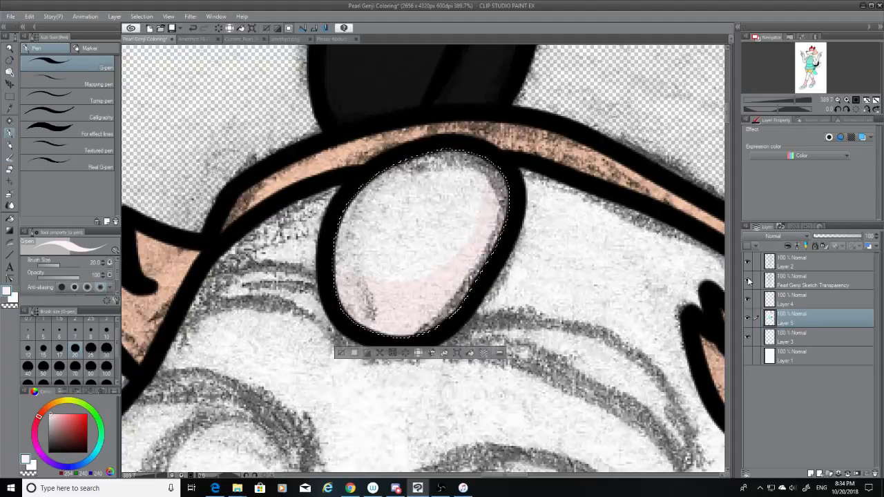
click(747, 280)
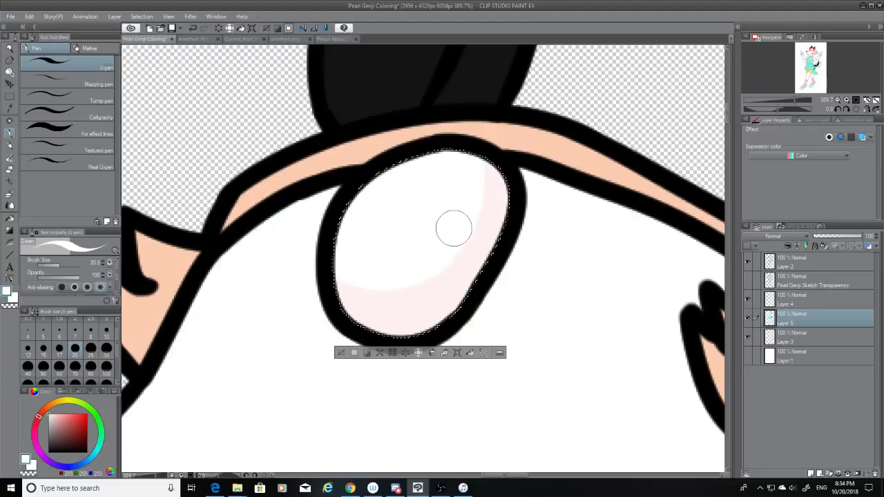
drag(434, 266, 340, 270)
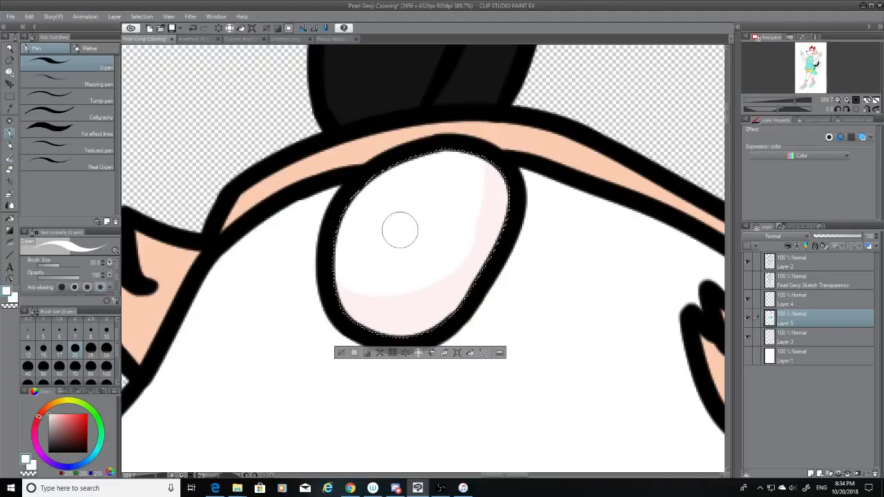
drag(415, 271, 349, 284)
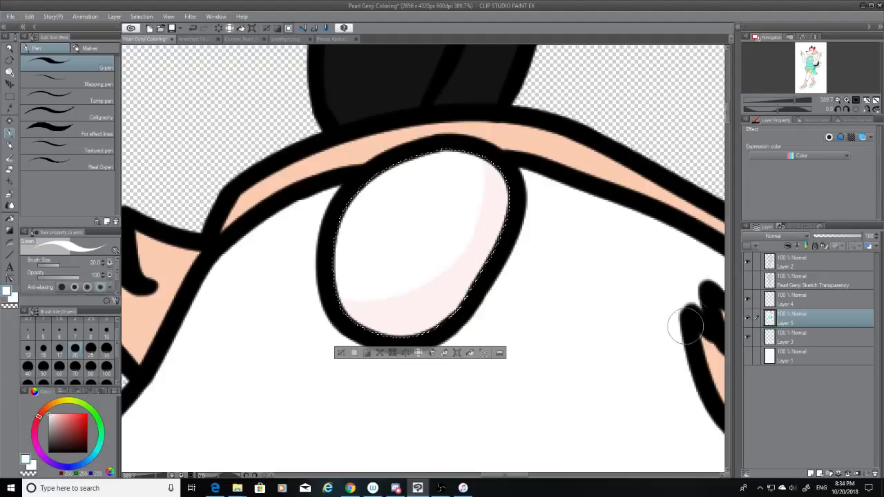
Clear the gem selection, sample the pale mint from the dog's shoe, and set the G-pen to size 7.
scroll(639, 462, down, 6)
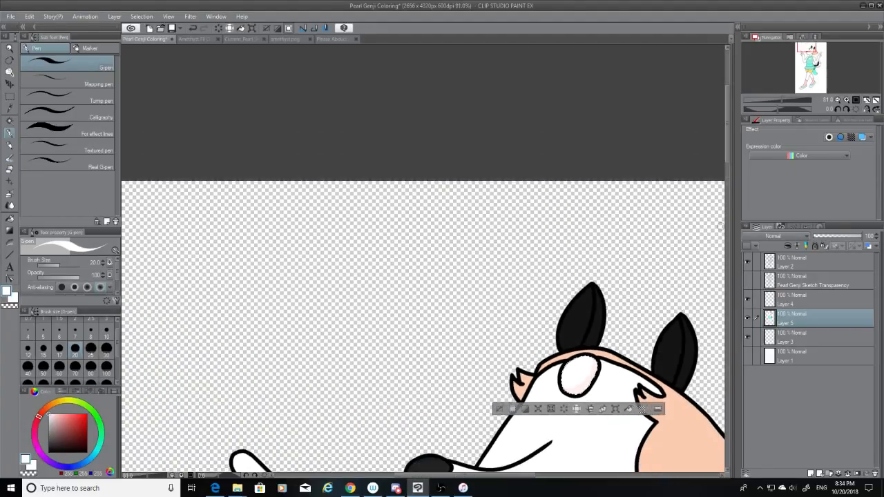
drag(728, 144, 714, 384)
scroll(432, 157, up, 1)
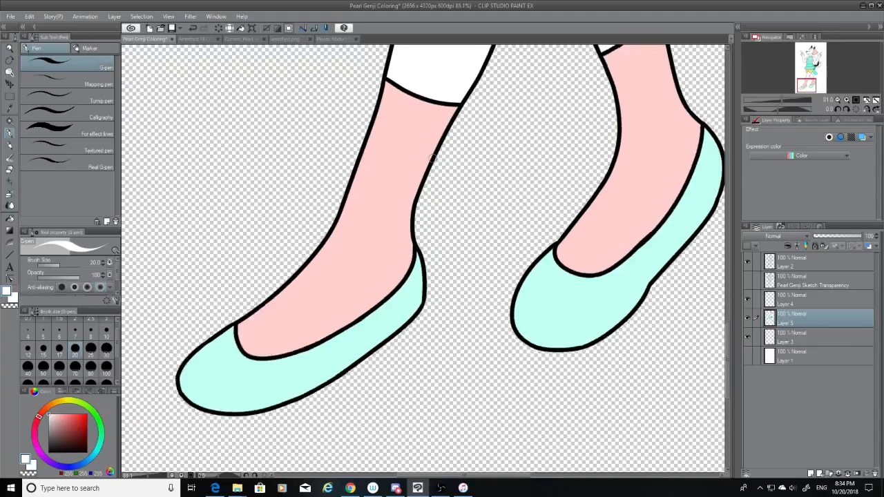
scroll(431, 158, down, 5)
click(9, 123)
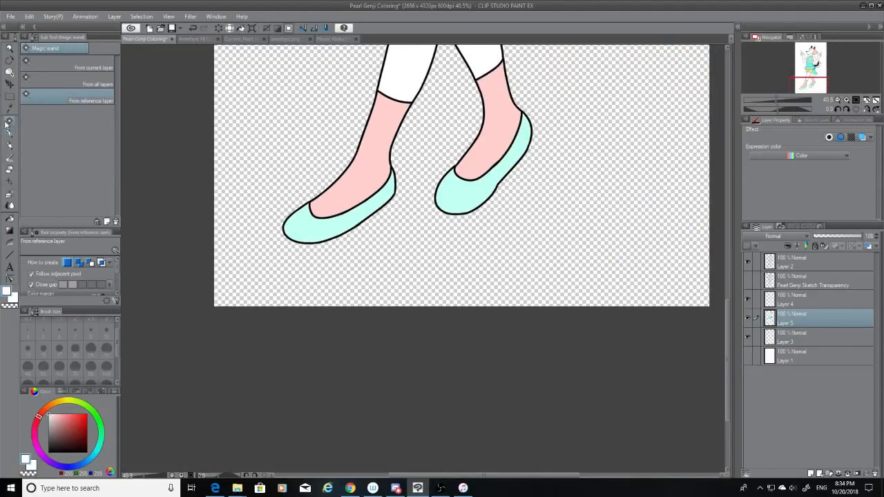
scroll(390, 181, up, 10)
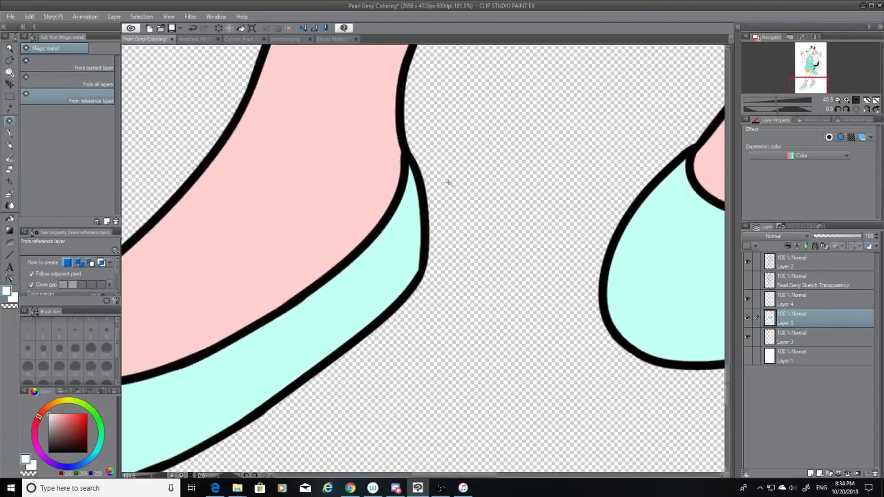
scroll(448, 182, up, 4)
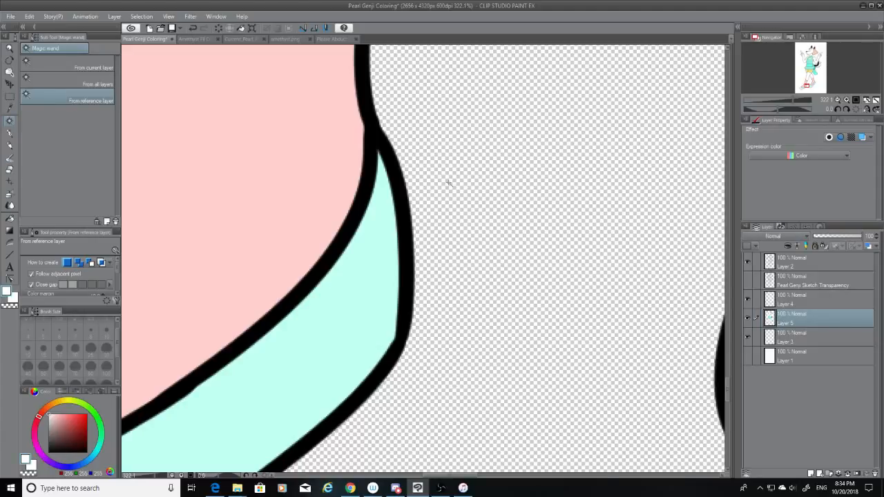
click(10, 110)
click(347, 274)
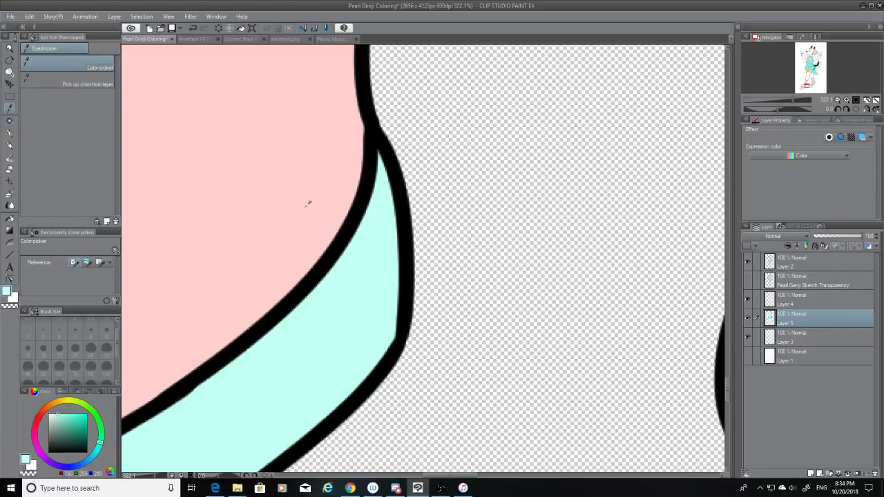
click(9, 132)
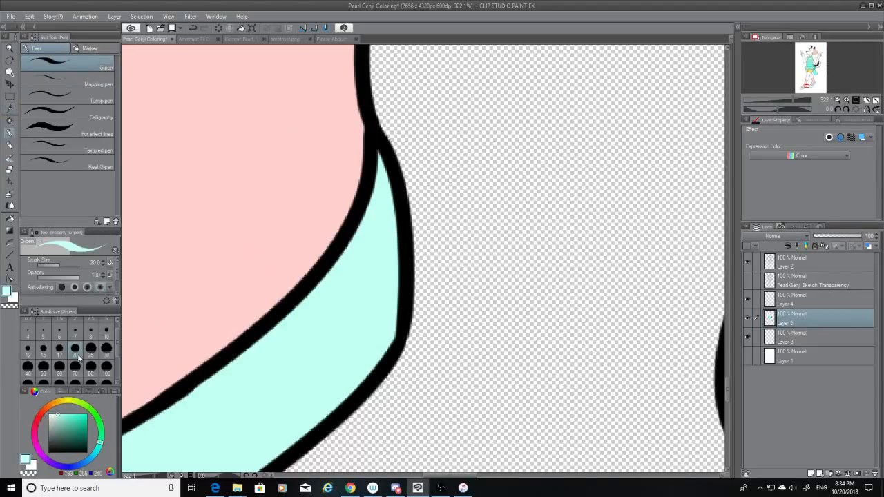
click(76, 334)
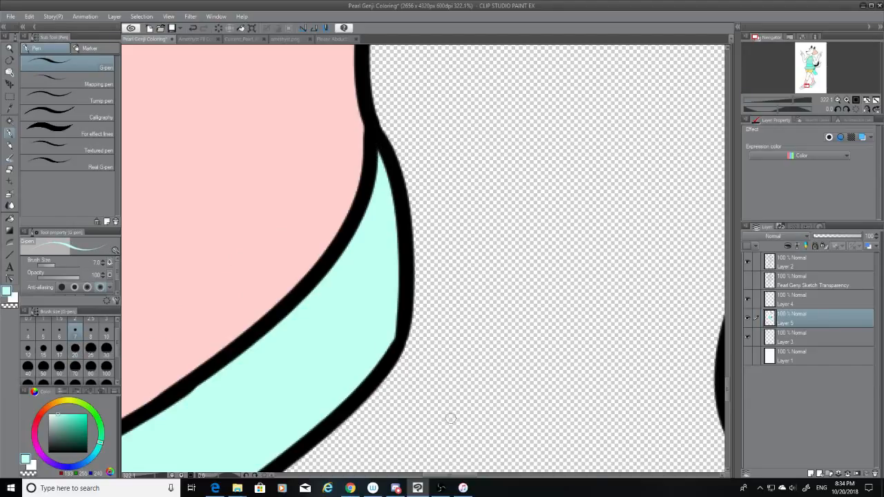
Check the other shoe's colour edges, sample the light pink from the lower leg, and return to the G-pen.
drag(465, 475, 534, 476)
drag(727, 384, 728, 366)
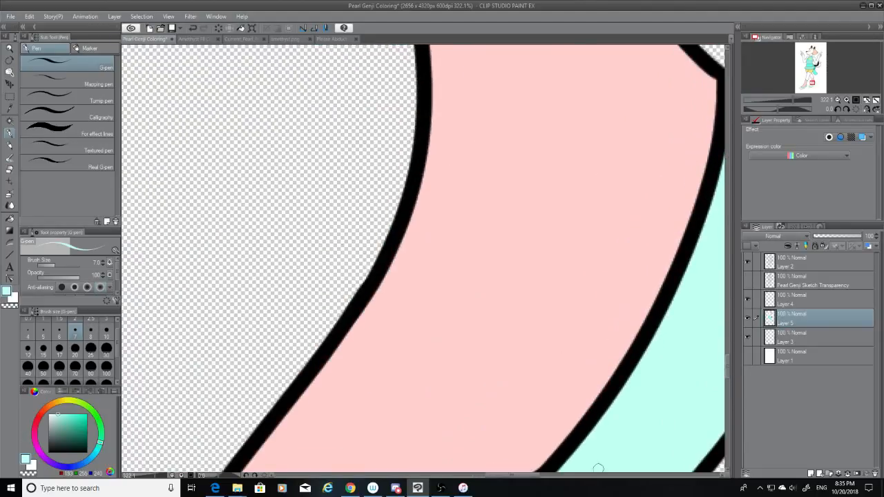
drag(536, 477, 553, 477)
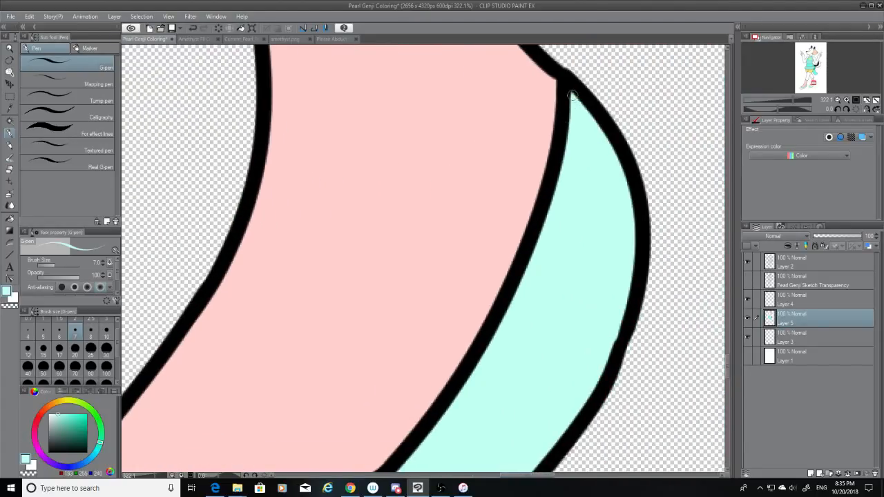
drag(733, 355, 733, 339)
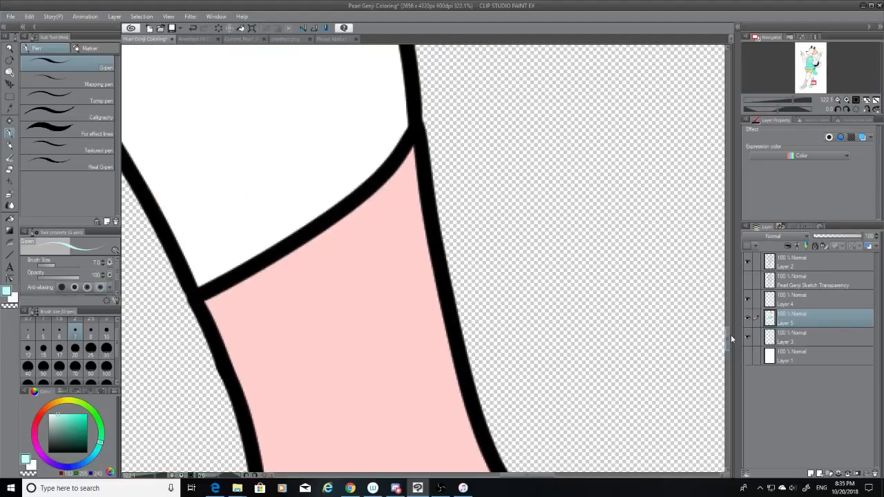
click(10, 108)
click(275, 235)
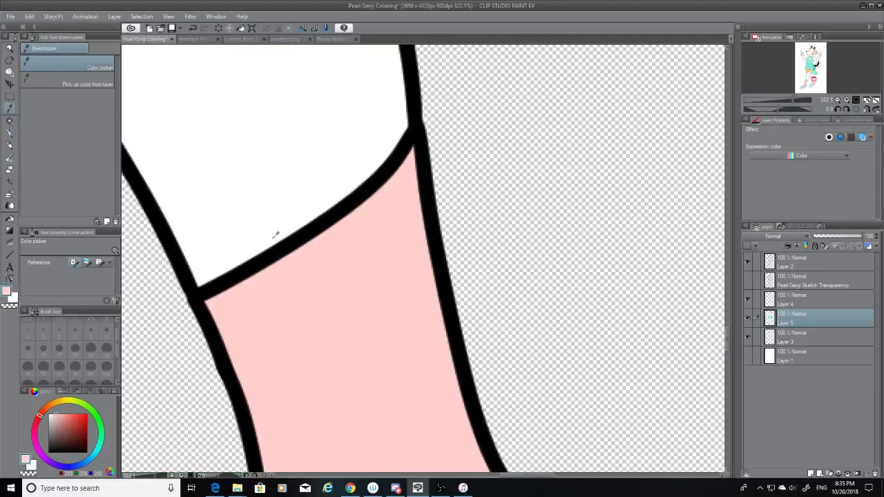
click(10, 132)
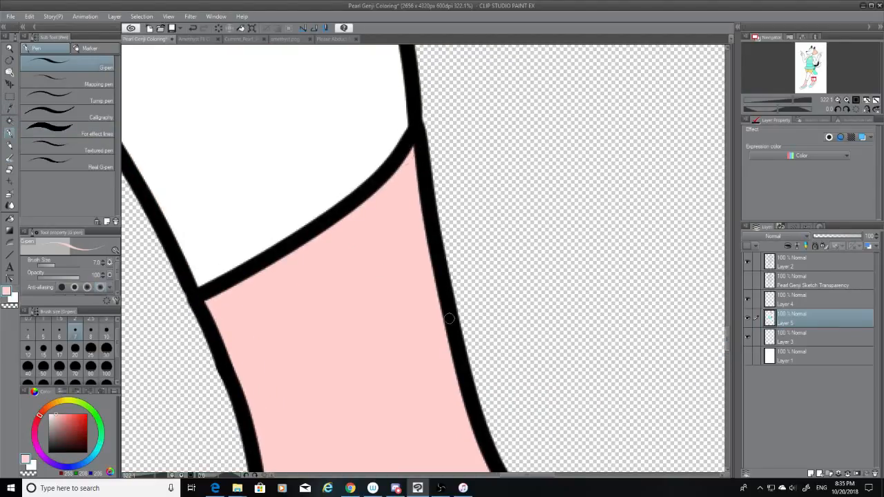
Check the white legs and yellow shorts for gaps, and sample the dark green from the strip beside the shorts.
drag(531, 476, 458, 476)
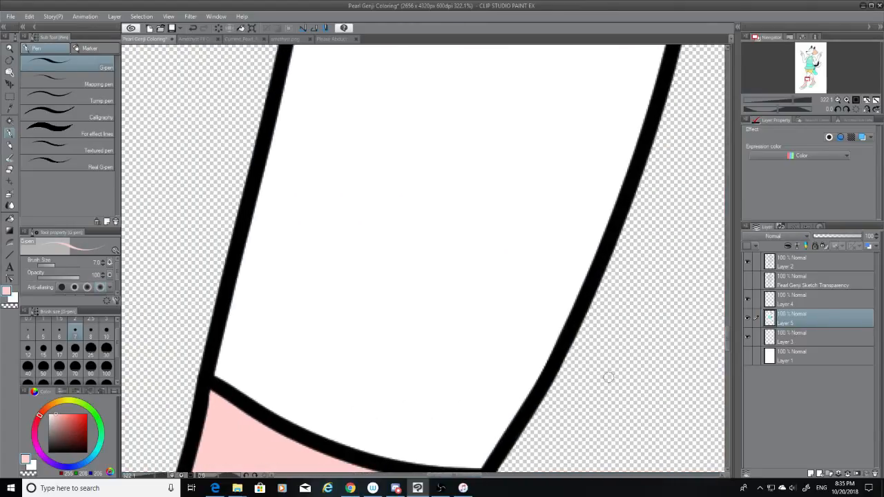
mouse_move(727, 336)
mouse_down()
mouse_move(730, 344)
mouse_move(739, 233)
mouse_move(724, 337)
mouse_up()
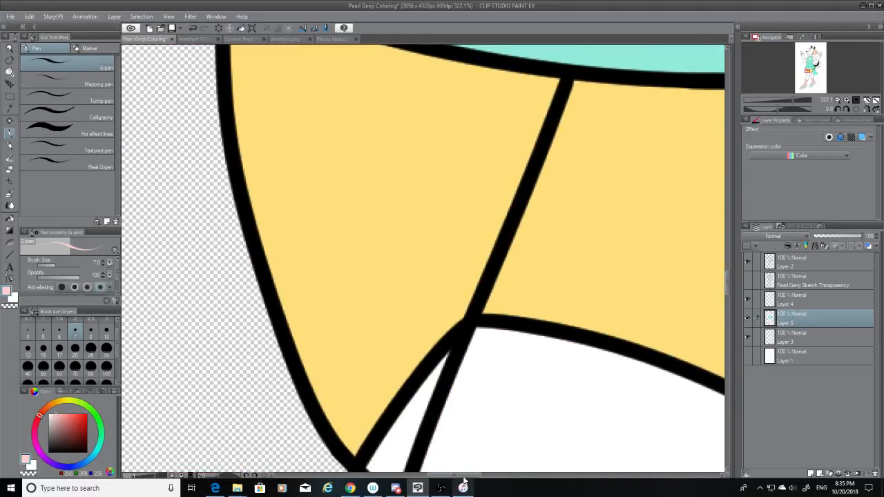
drag(463, 476, 525, 476)
drag(725, 277, 728, 266)
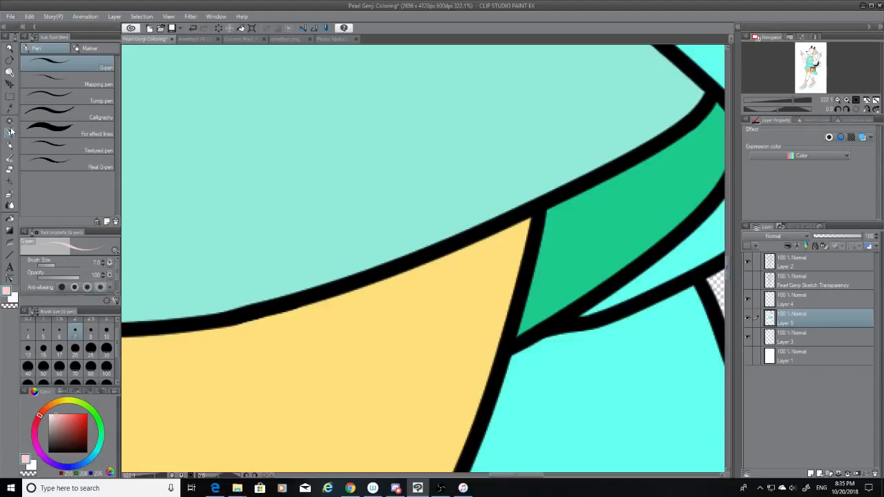
click(9, 108)
click(353, 225)
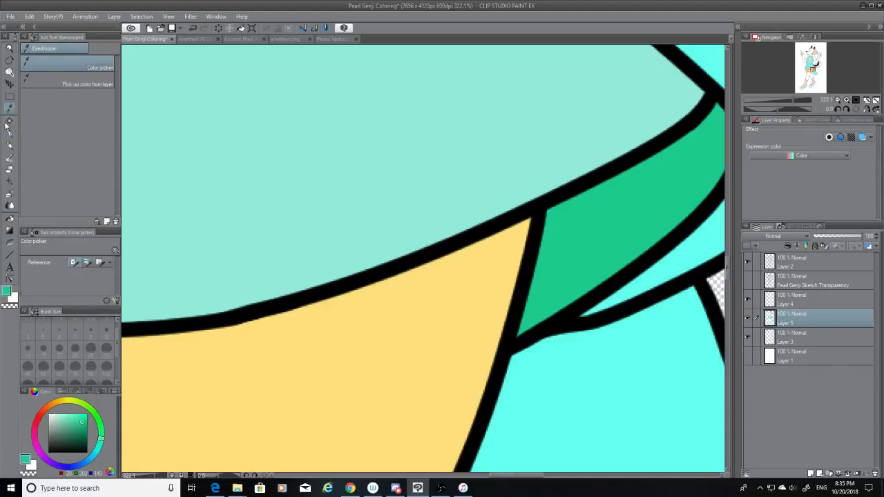
Check the dark green strip's edges, sample the bright cyan from the sash beside it, and return to the G-pen.
click(9, 131)
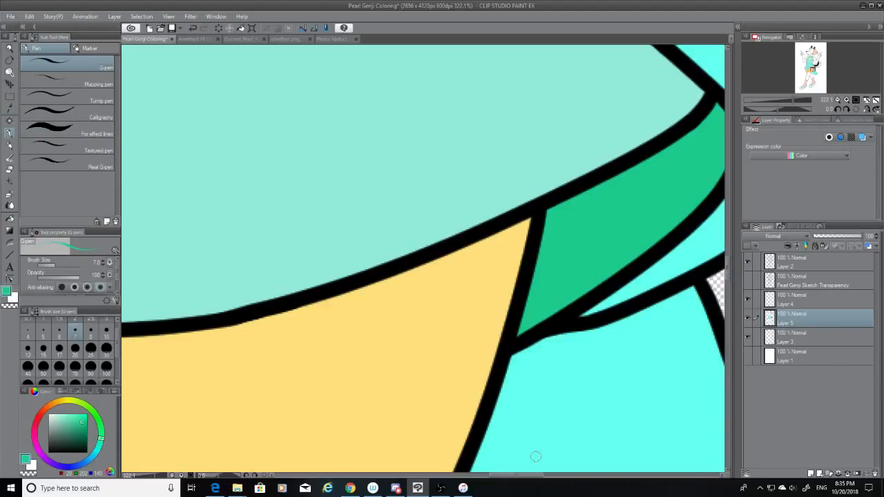
drag(527, 476, 547, 469)
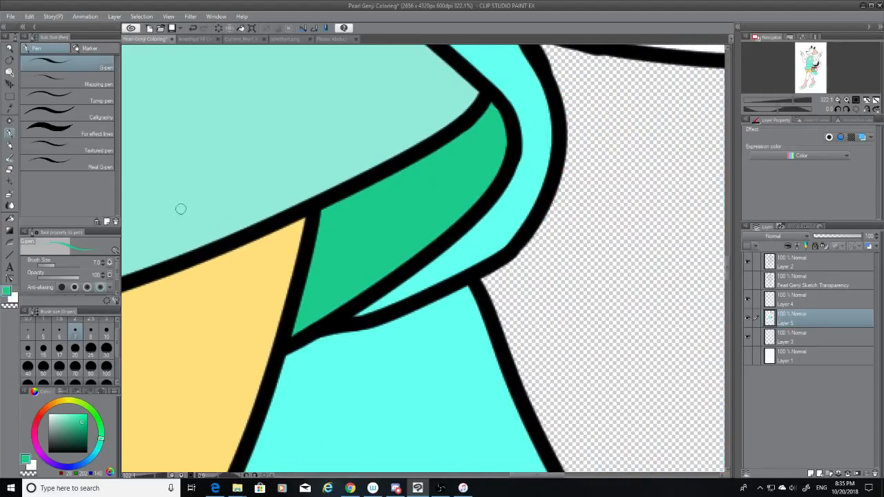
click(10, 108)
click(470, 228)
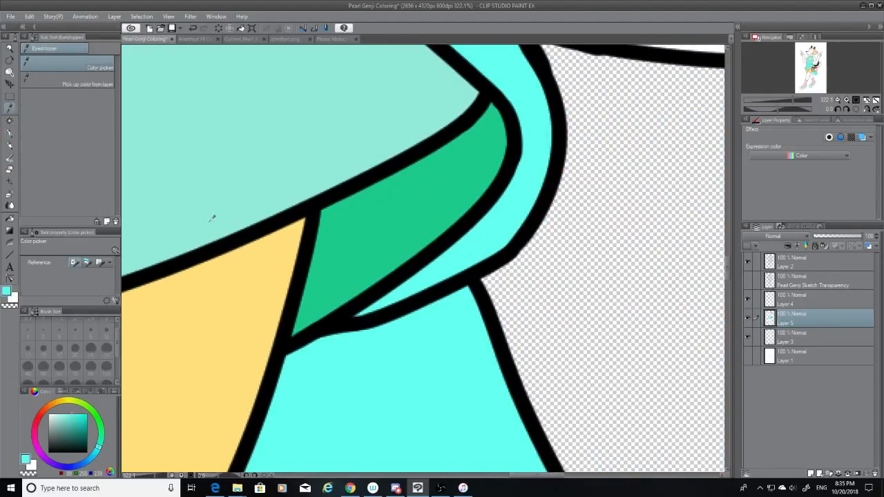
click(10, 132)
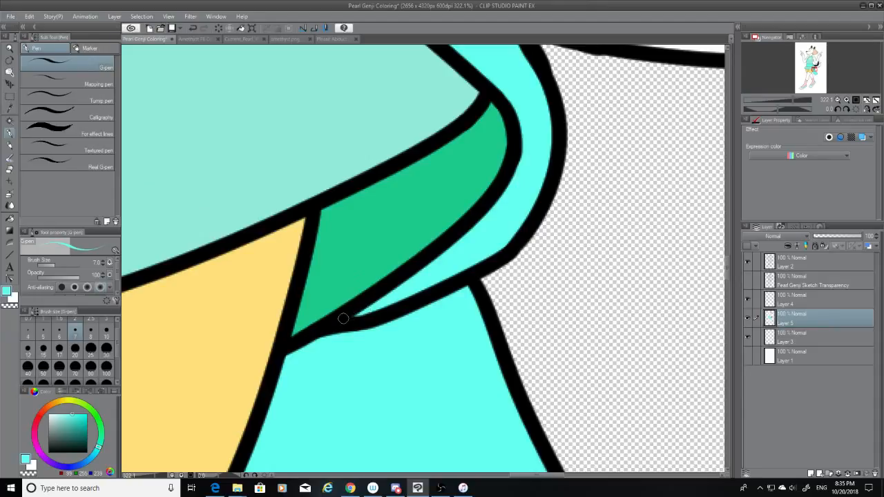
Check the cyan sash and the tail for gaps, sample the near-black from the tail, and return to the G-pen.
drag(732, 266, 730, 237)
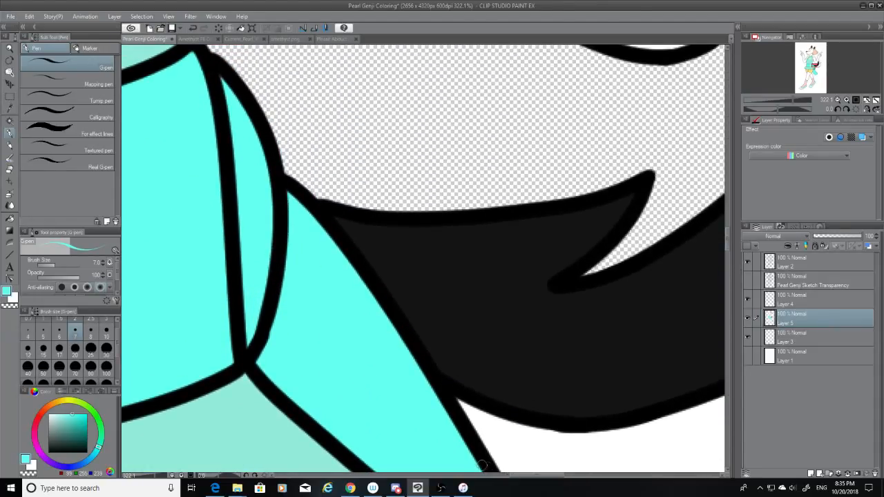
click(10, 109)
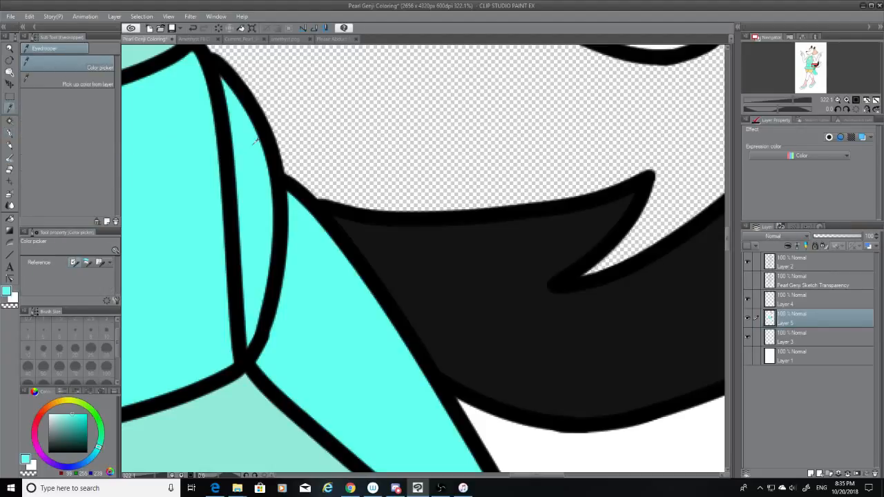
click(11, 120)
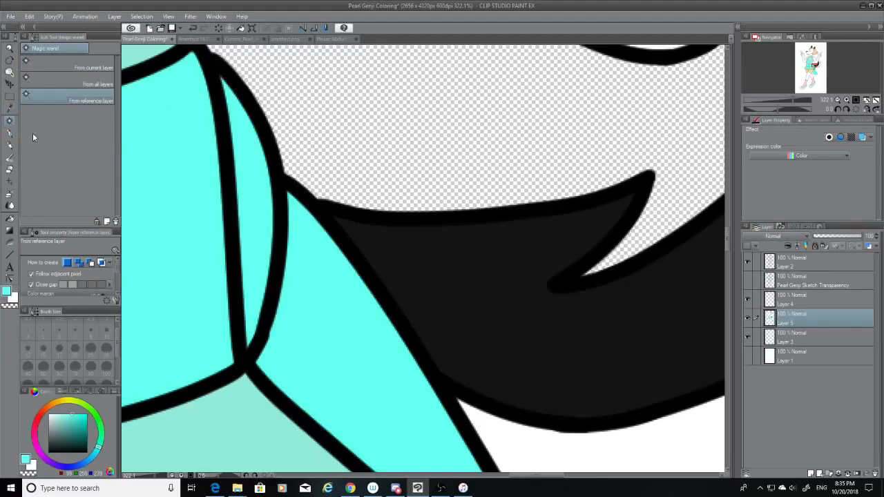
key(p)
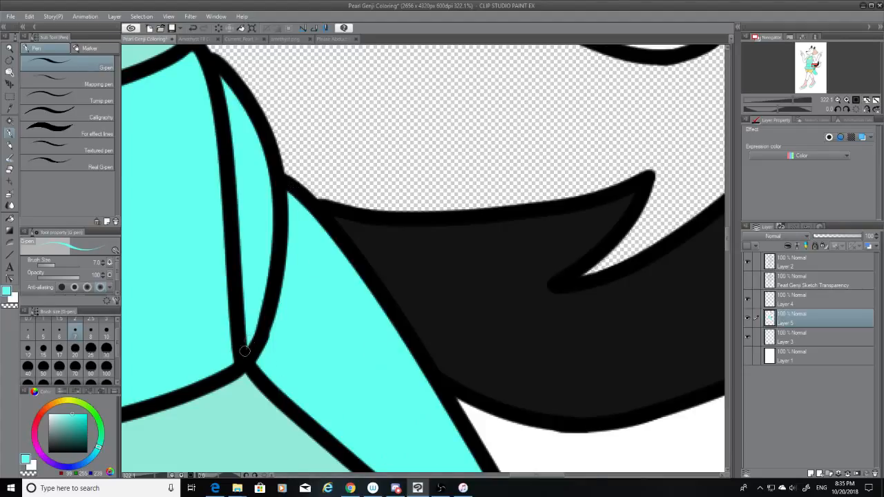
drag(533, 479, 574, 479)
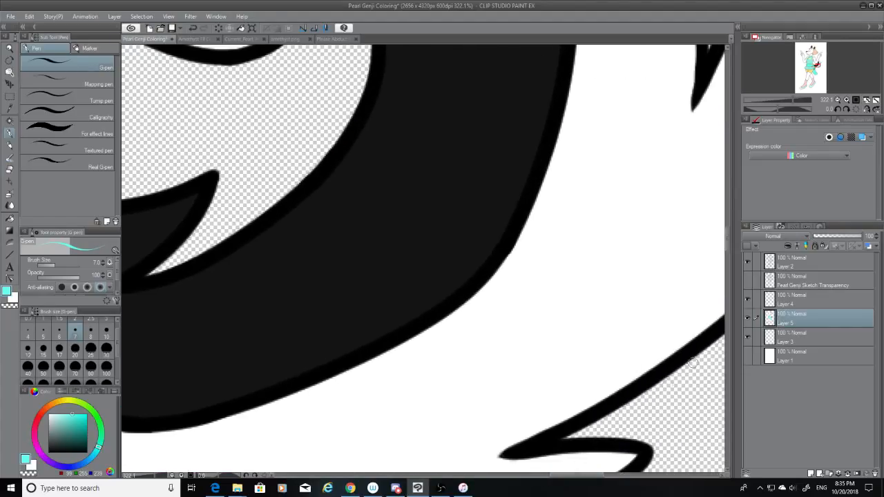
drag(725, 251, 729, 222)
click(10, 109)
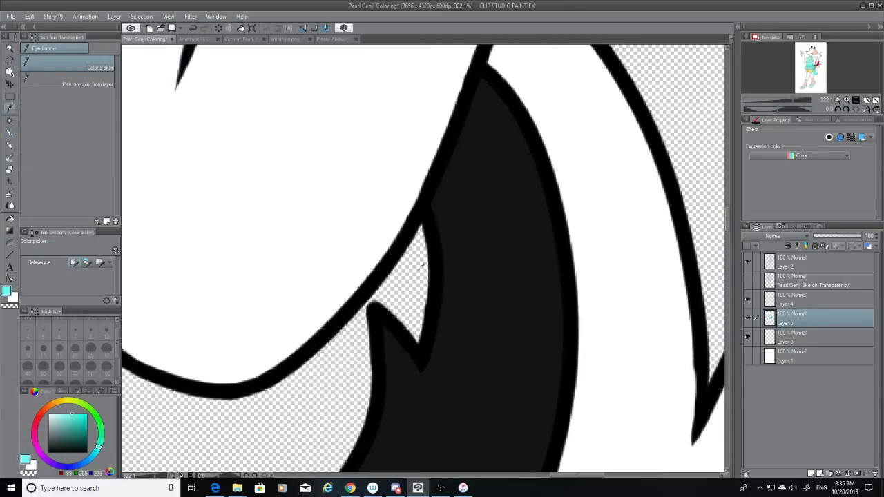
click(459, 294)
click(9, 133)
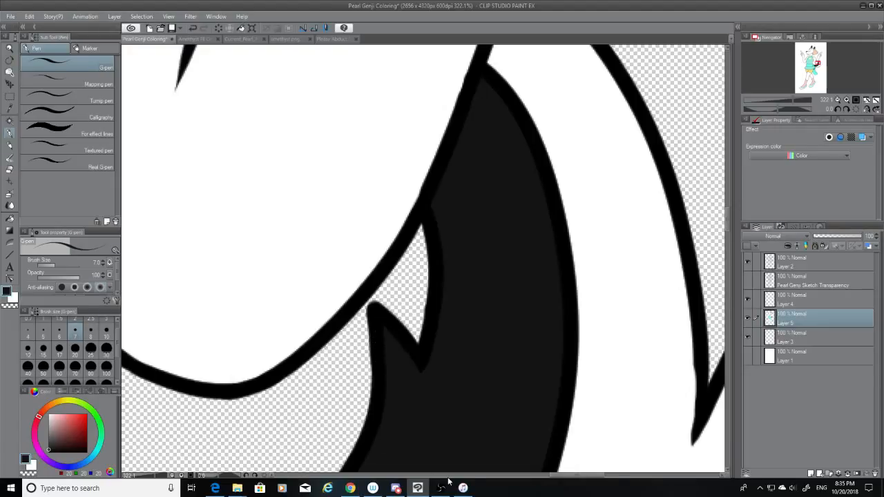
Show the Pearl Genji sketch layer and prepare to ink the face on Layer 2 with a black size 10 G-pen.
scroll(485, 398, down, 10)
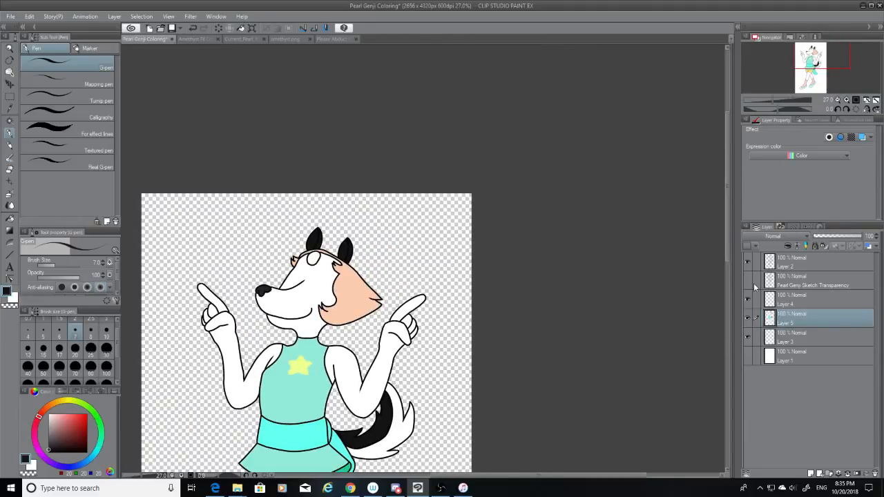
click(748, 281)
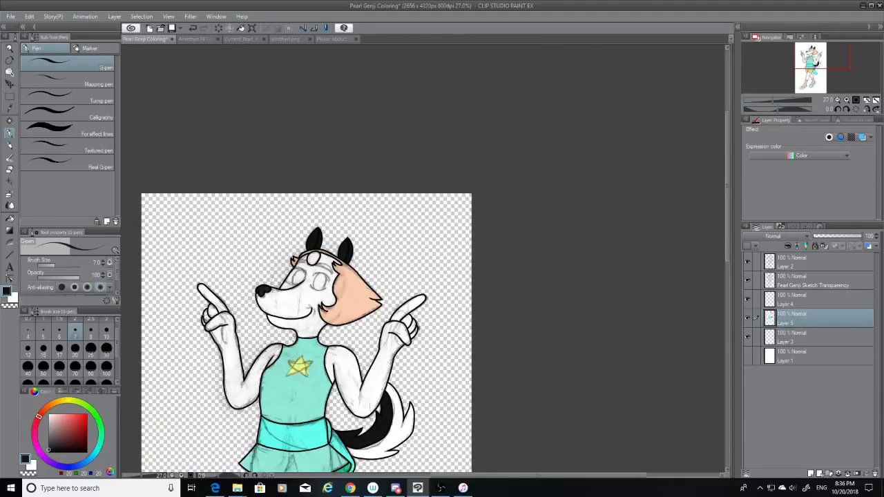
scroll(257, 280, up, 5)
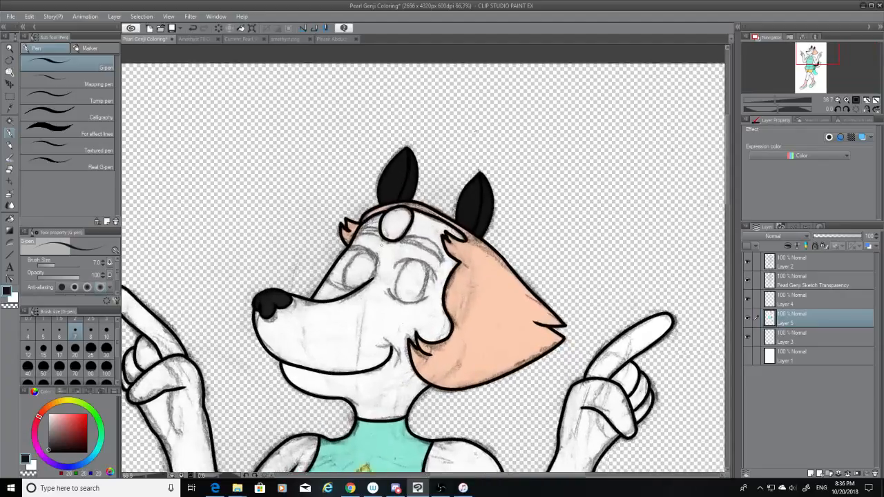
scroll(382, 244, up, 5)
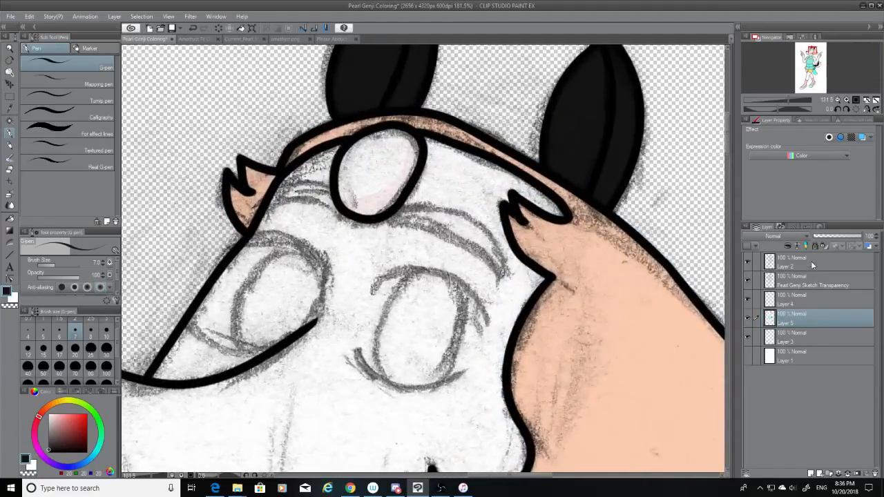
click(812, 266)
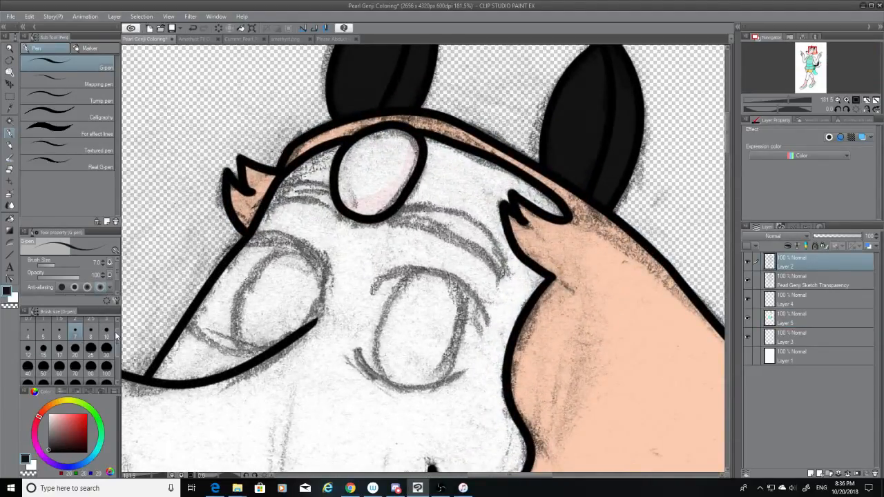
click(108, 333)
drag(63, 445, 47, 454)
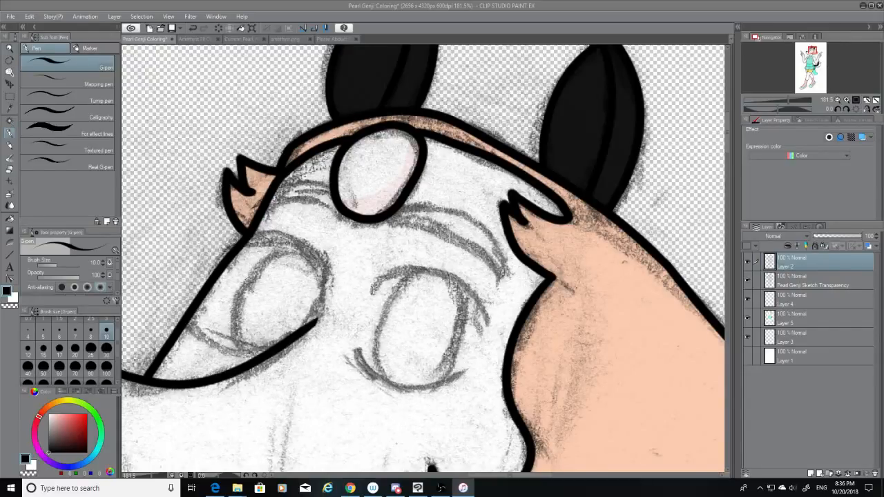
key(alt+Tab)
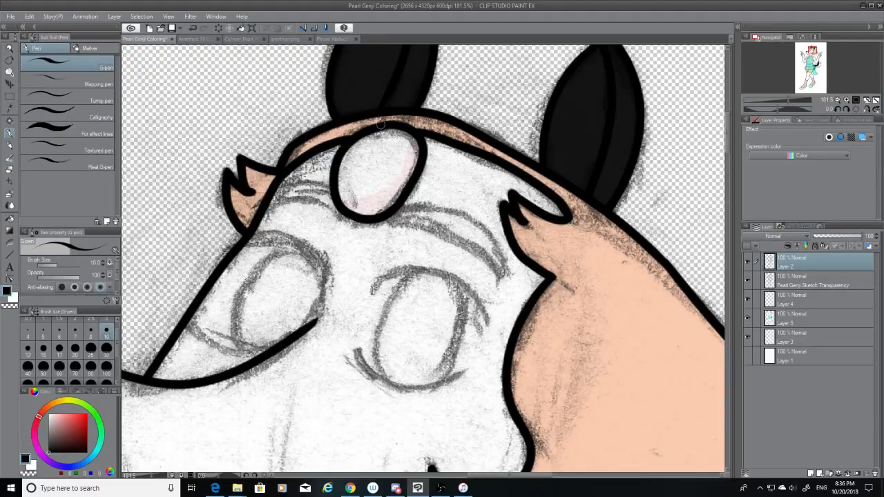
Ink the upper edge of the near eyebrow along the sketch, from the gem toward the hair.
scroll(380, 123, up, 2)
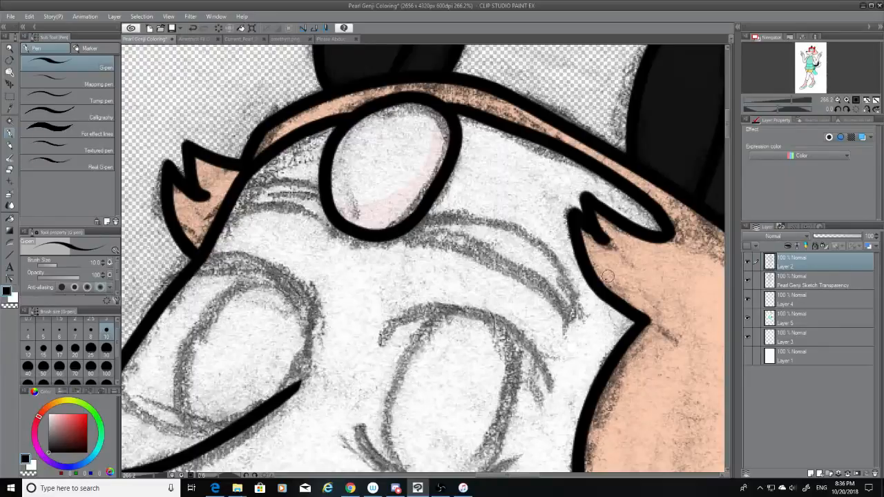
mouse_move(417, 223)
mouse_down()
mouse_move(546, 262)
mouse_move(558, 290)
mouse_up()
key(ctrl+z)
drag(418, 221, 578, 319)
key(ctrl+z)
drag(423, 220, 577, 320)
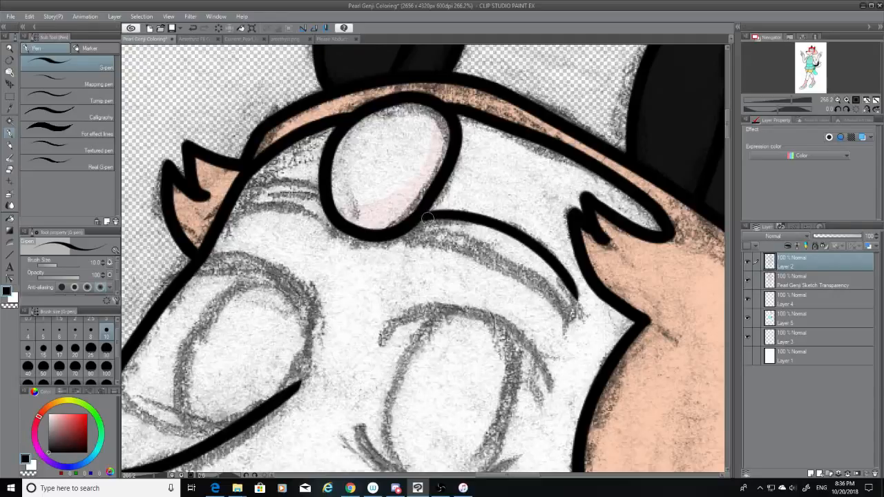
Try to ink the near eyebrow's lower edge from beneath the gem to its outer end.
mouse_move(403, 240)
mouse_down()
mouse_move(509, 261)
mouse_move(578, 305)
mouse_up()
key(ctrl+z)
drag(409, 239, 579, 306)
key(ctrl+z)
mouse_move(413, 238)
mouse_down()
mouse_move(477, 245)
mouse_move(580, 312)
mouse_move(572, 327)
mouse_up()
key(ctrl+z)
key(ctrl+z)
Ink the near eyebrow's outer tip, curving the upper line down and inward.
drag(576, 295, 577, 319)
key(ctrl+z)
key(ctrl+z)
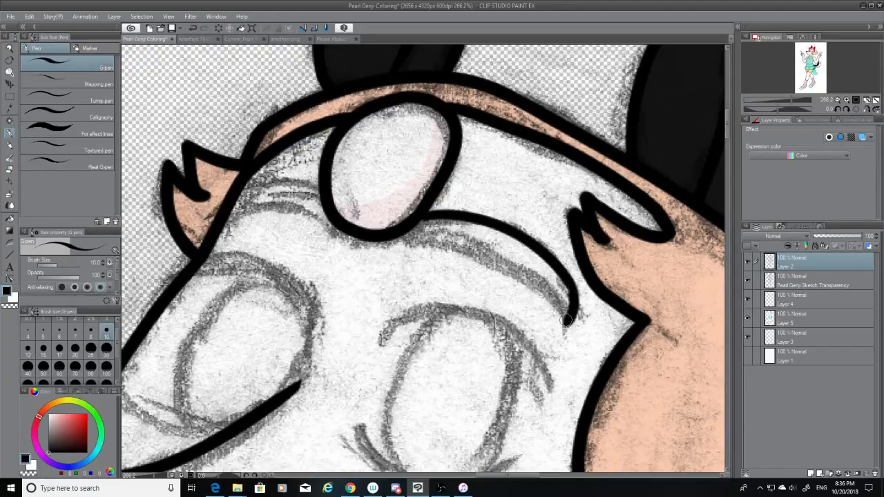
key(ctrl+z)
mouse_move(574, 286)
mouse_down()
mouse_move(577, 316)
mouse_move(567, 316)
mouse_up()
key(ctrl+z)
Ink the near eyebrow's lower edge from the gem to the outer tip, closing its outline.
mouse_move(432, 218)
mouse_down()
mouse_move(412, 239)
mouse_move(438, 240)
mouse_move(578, 307)
mouse_up()
key(ctrl+z)
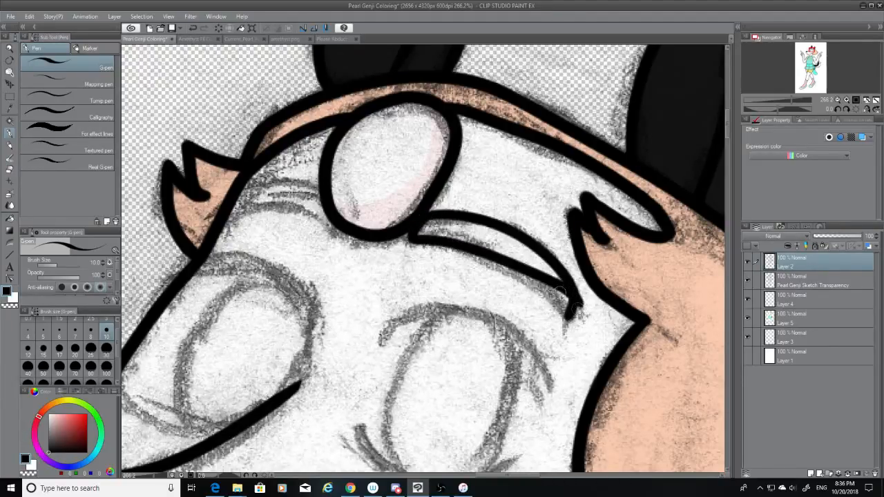
key(ctrl+z)
drag(413, 238, 565, 317)
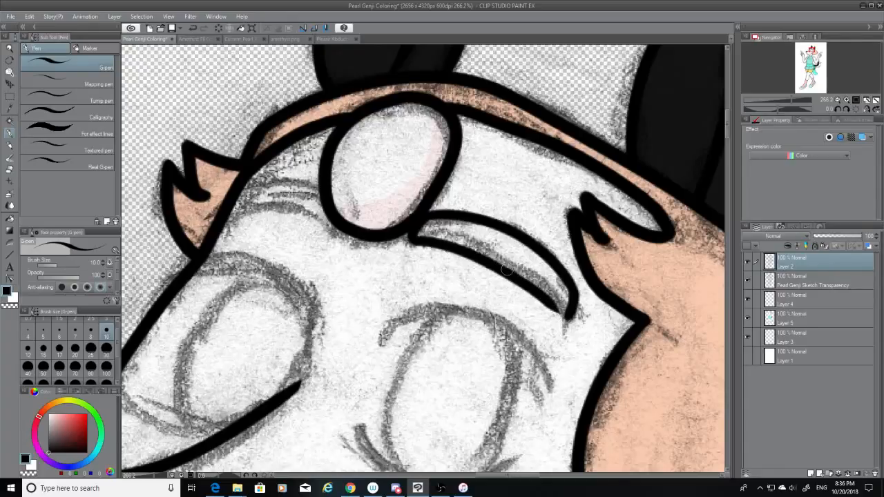
key(ctrl+z)
mouse_move(413, 238)
mouse_down()
mouse_move(566, 316)
mouse_move(552, 298)
mouse_move(567, 317)
mouse_up()
key(ctrl+z)
key(ctrl+z)
key(ctrl+z)
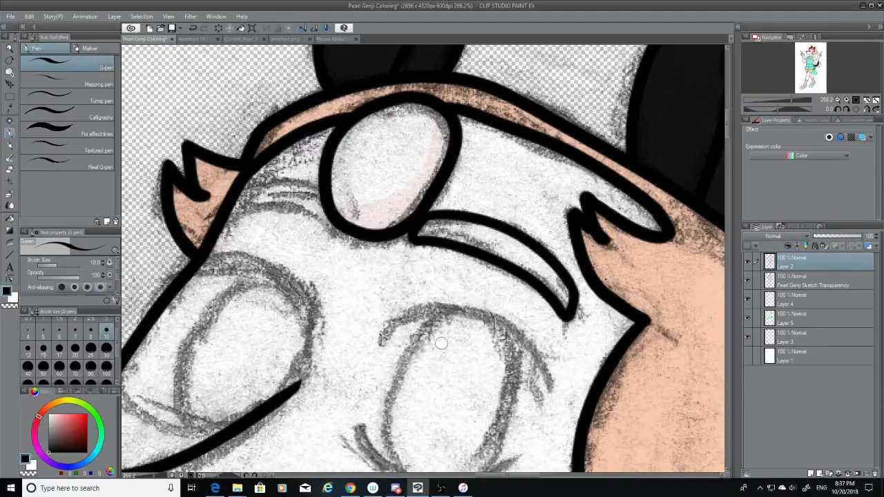
Ink the lower edge of the far eyebrow from the gem to the face outline.
drag(530, 476, 503, 476)
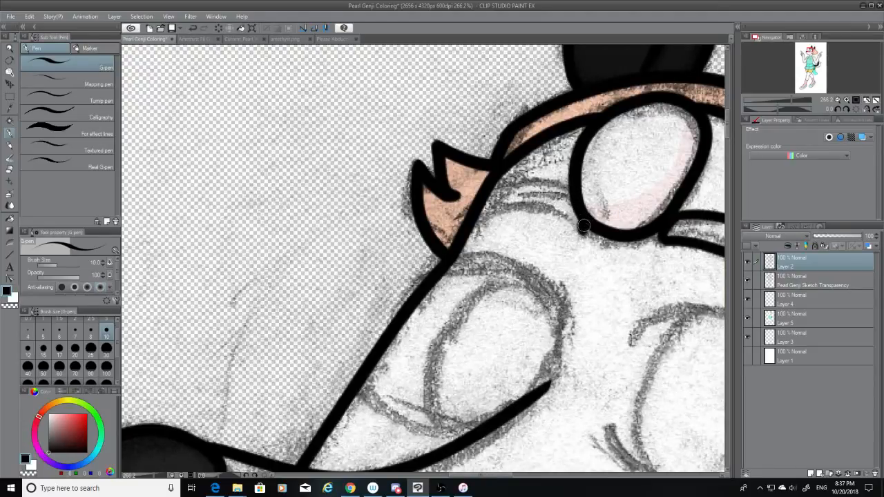
key(ctrl+z)
drag(582, 226, 473, 216)
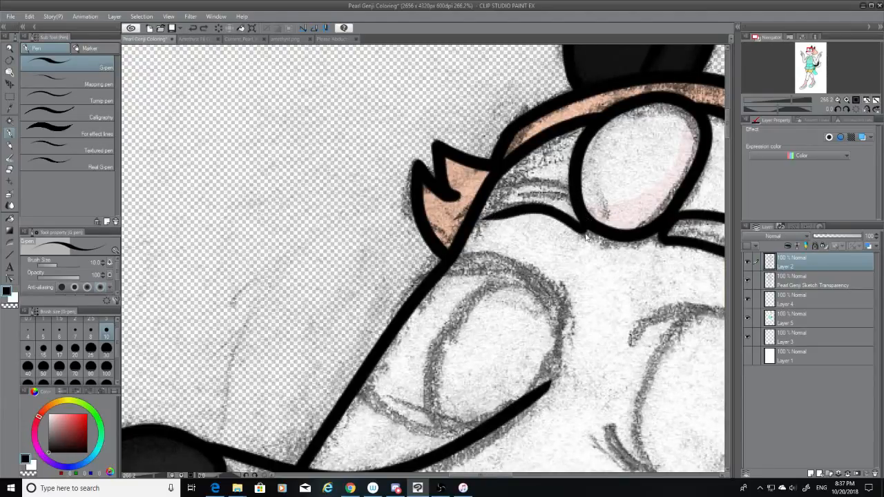
key(ctrl+z)
mouse_move(583, 220)
mouse_down()
mouse_move(480, 216)
mouse_move(512, 216)
mouse_up()
drag(476, 223, 522, 218)
key(ctrl+z)
Ink the upper edge of the far eyebrow between the face outline and the gem.
drag(492, 185, 580, 216)
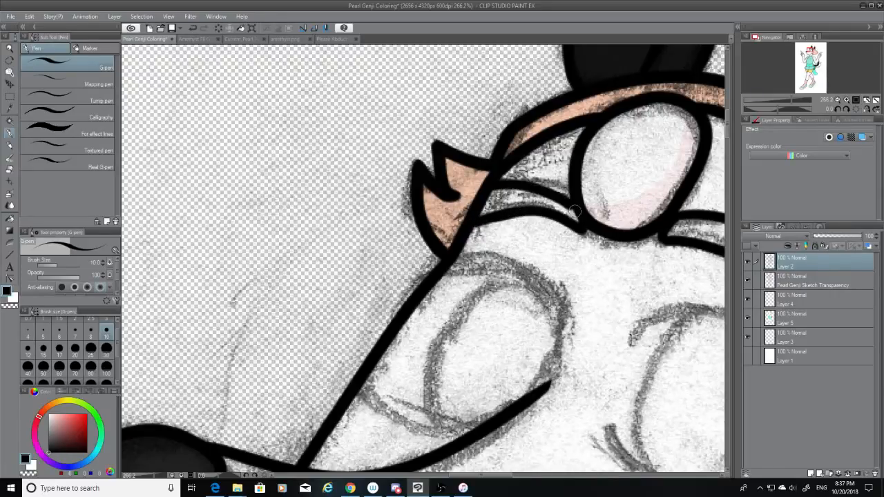
key(ctrl+z)
drag(484, 197, 577, 203)
key(ctrl+z)
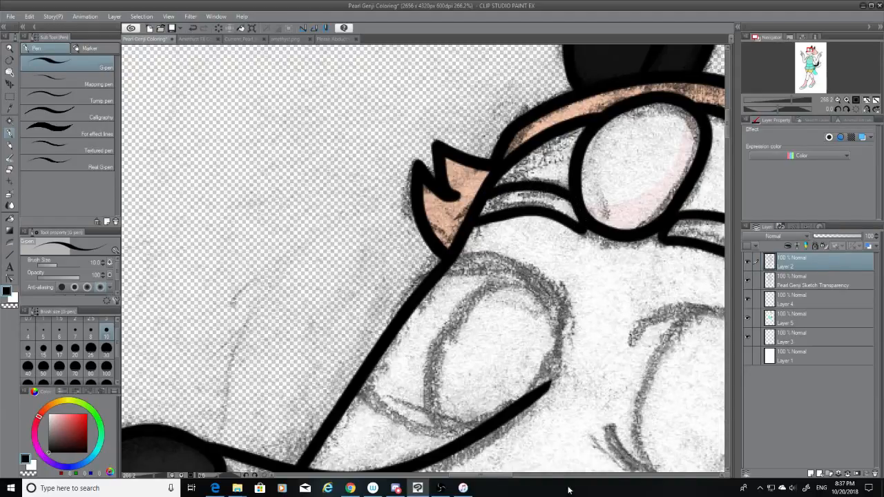
Sample the dark brown-black from the hair in the Please Abduct Me Outfit #2 drawing and return to the Pearl Genji drawing with the G-pen.
drag(509, 477, 530, 478)
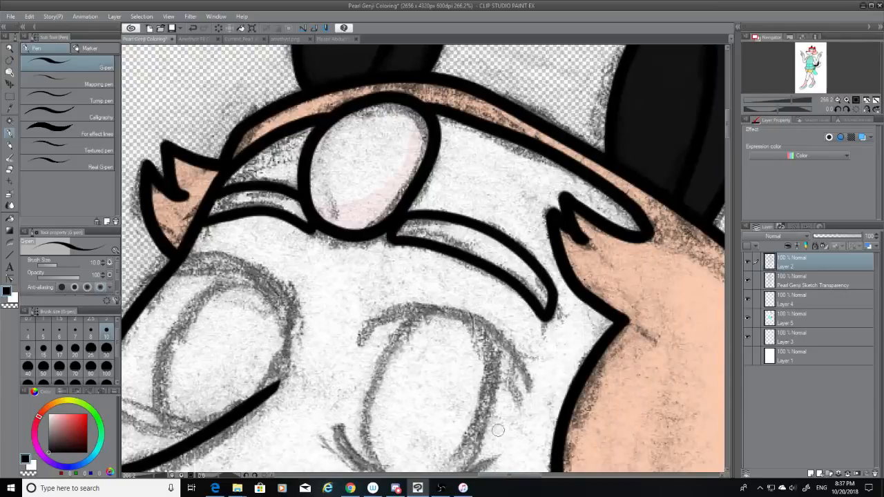
click(243, 39)
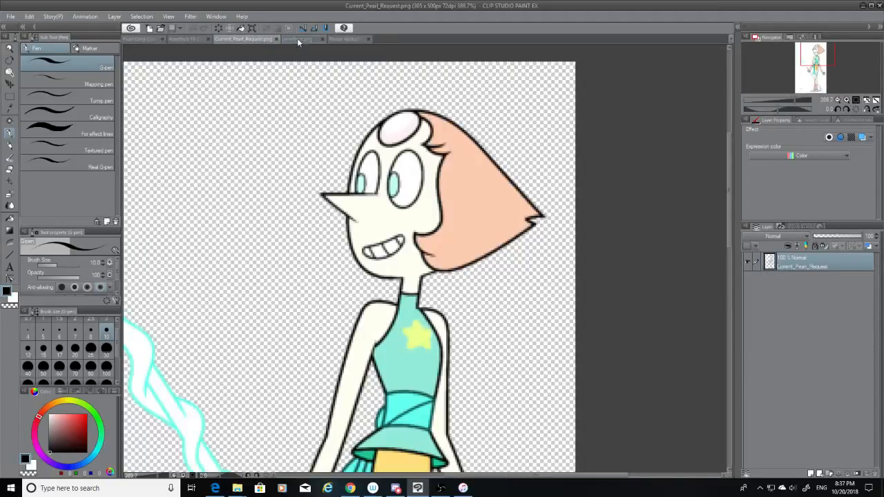
click(343, 39)
click(9, 108)
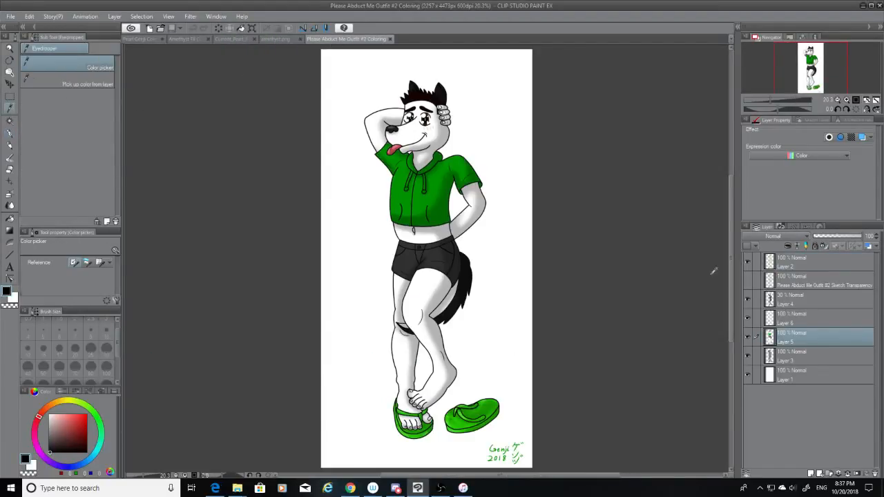
click(432, 101)
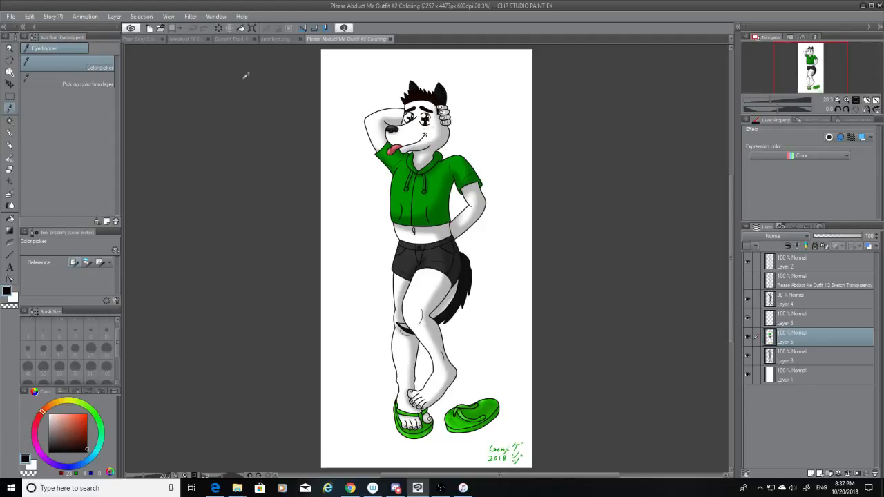
click(137, 39)
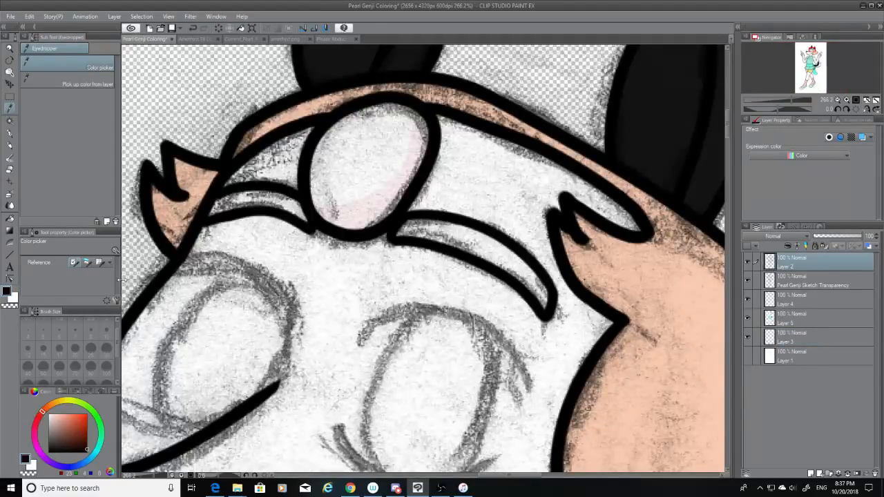
click(10, 134)
Paint the far eyebrow dark brown-black on Layer 5 and hide the sketch layer.
click(801, 322)
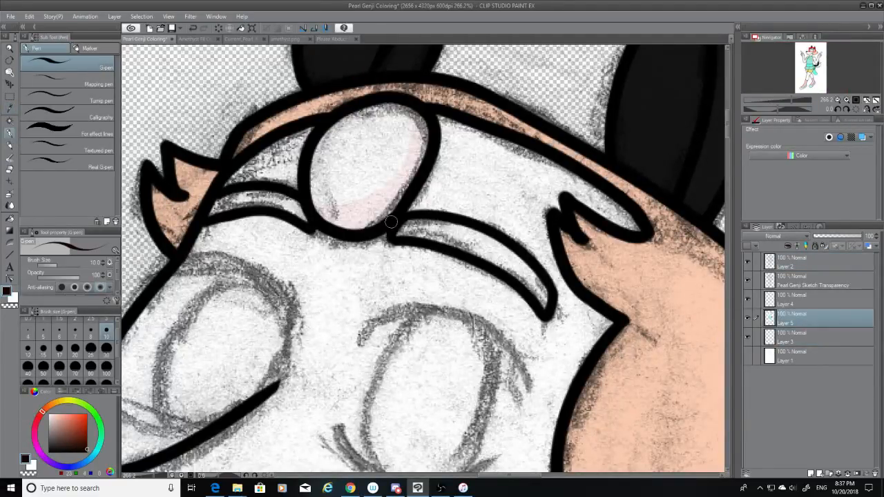
mouse_move(295, 216)
mouse_down()
mouse_move(308, 221)
mouse_move(285, 201)
mouse_move(211, 203)
mouse_move(299, 212)
mouse_up()
click(748, 280)
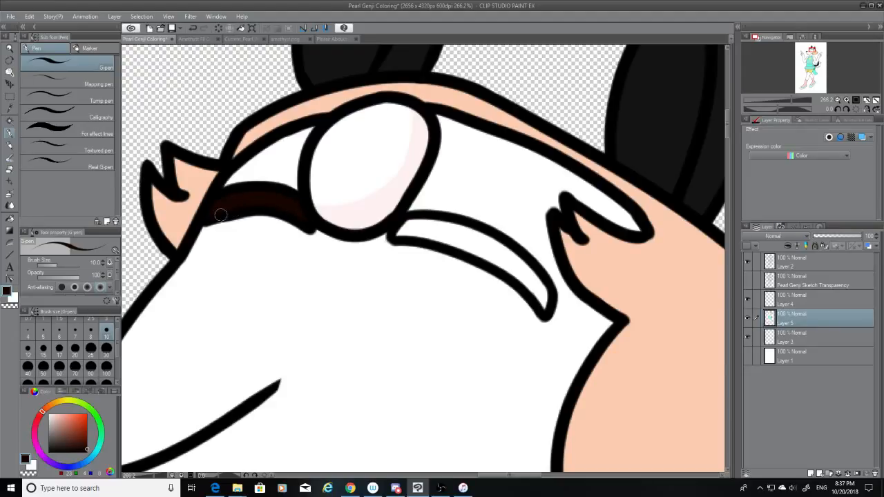
Paint the near eyebrow dark brown-black, check the Current_Pearl_Request reference image and return to the Pearl Genji drawing.
mouse_move(427, 228)
mouse_down()
mouse_move(397, 234)
mouse_move(446, 229)
mouse_move(429, 224)
mouse_move(432, 216)
mouse_move(492, 243)
mouse_move(530, 276)
mouse_move(546, 307)
mouse_move(545, 291)
mouse_move(505, 244)
mouse_move(476, 234)
mouse_move(523, 270)
mouse_move(542, 304)
mouse_move(528, 284)
mouse_move(423, 235)
mouse_move(480, 251)
mouse_move(457, 243)
mouse_move(469, 235)
mouse_move(471, 245)
mouse_move(511, 266)
mouse_up()
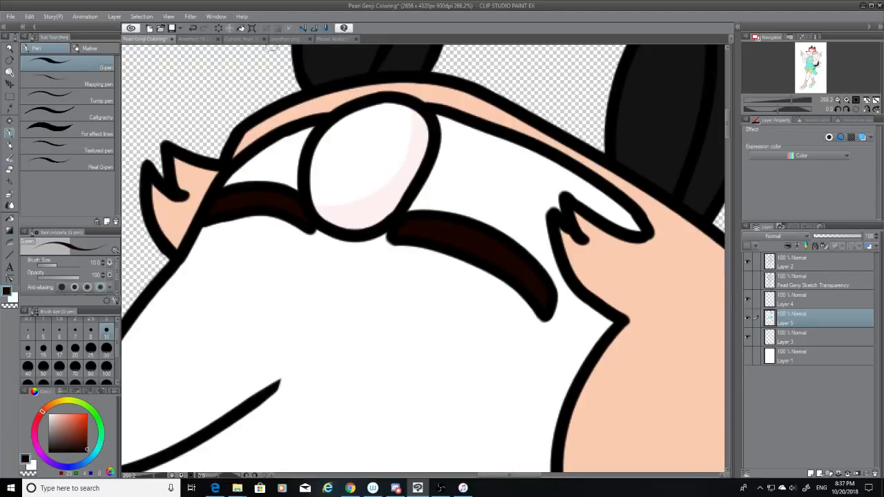
click(209, 39)
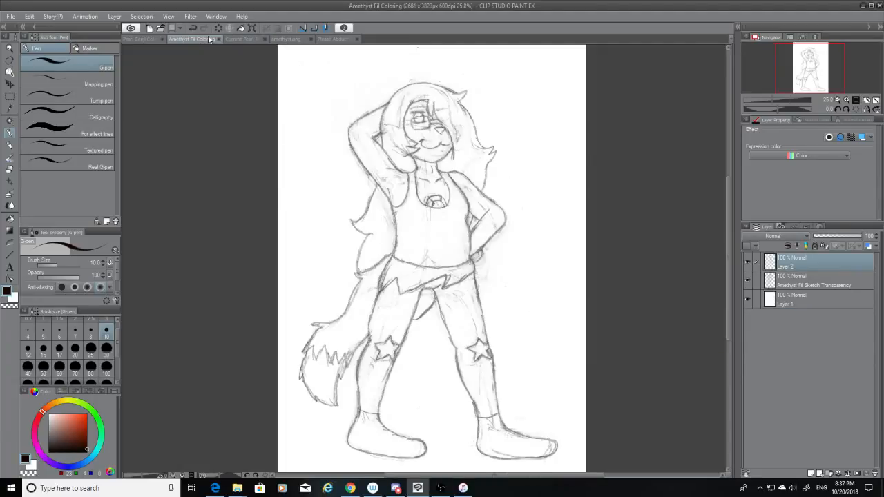
click(238, 39)
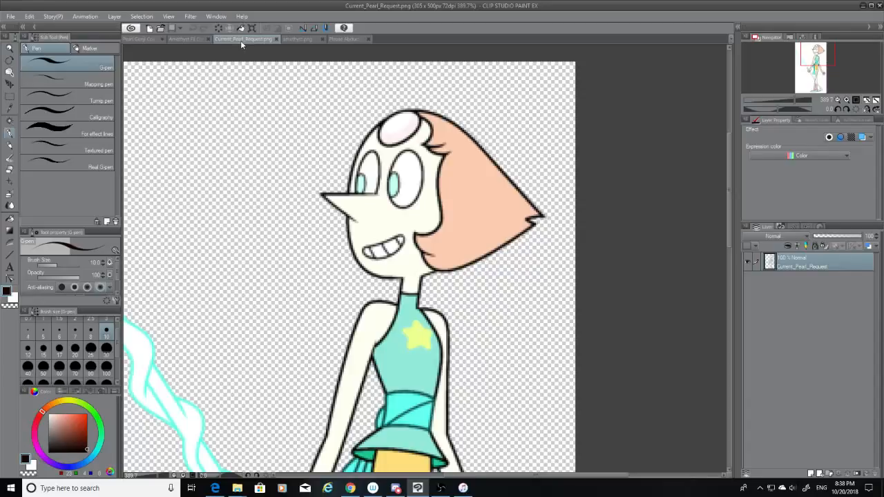
click(142, 39)
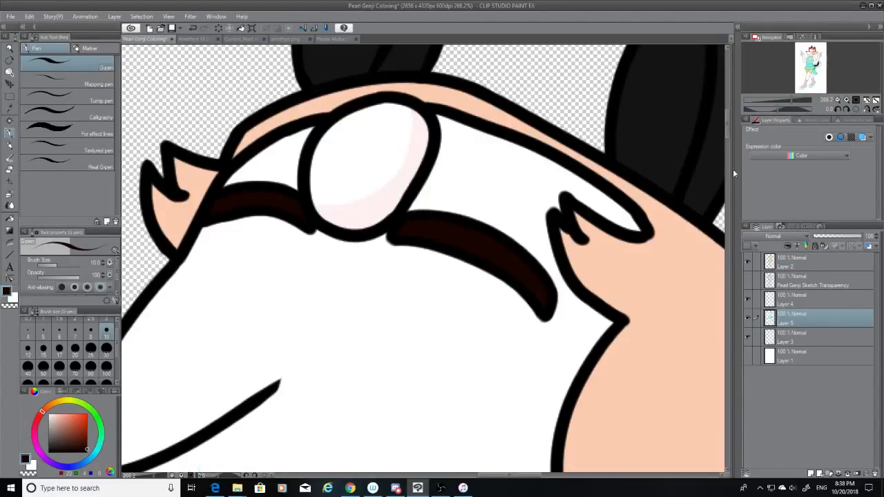
Show the sketch and ink the near eye's upper lid in black on Layer 2 with the G-pen at size 12.
drag(730, 126, 728, 135)
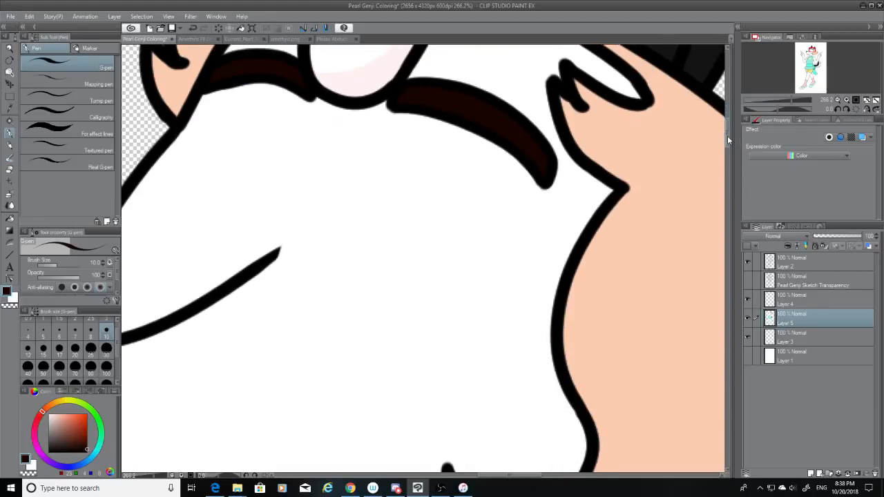
click(807, 263)
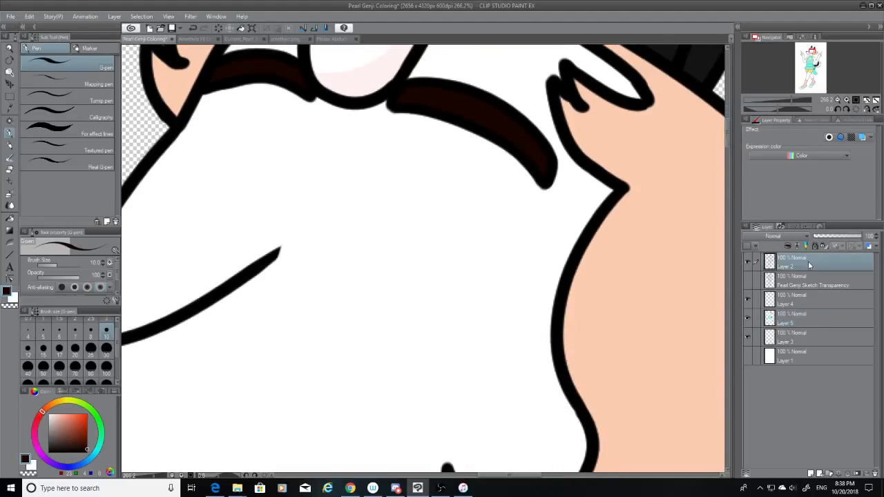
click(749, 279)
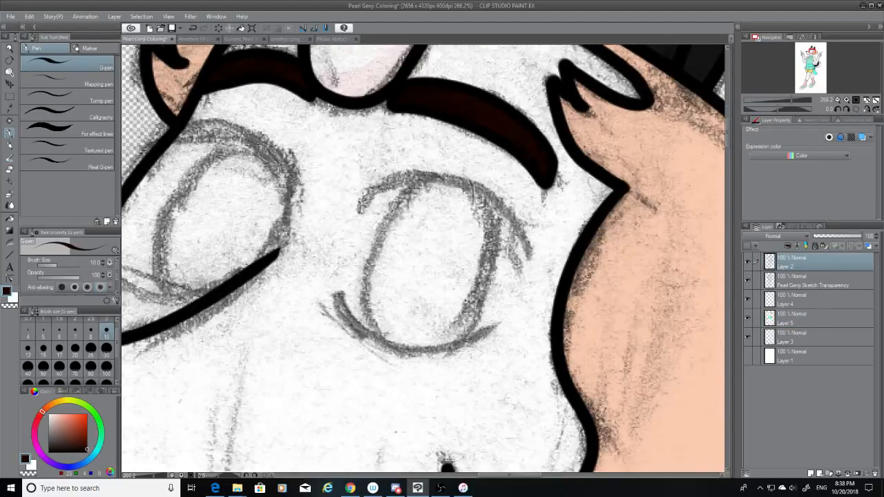
click(28, 350)
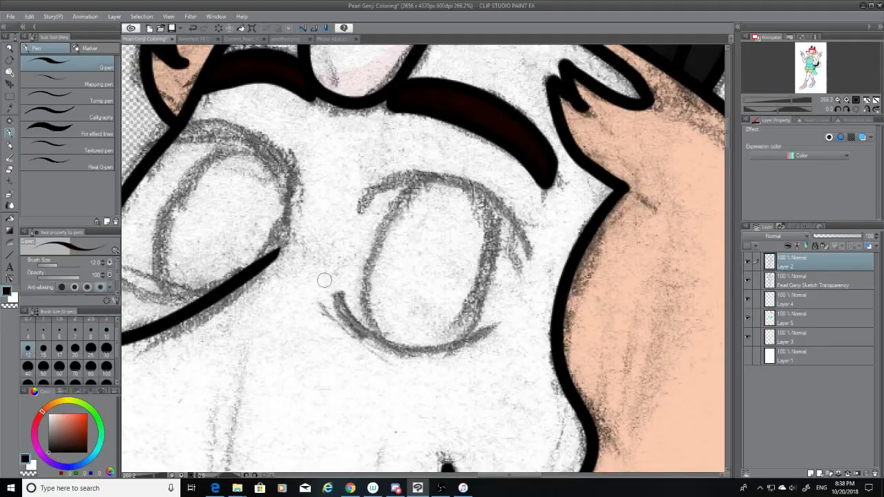
mouse_move(360, 201)
mouse_down()
mouse_move(476, 224)
mouse_move(495, 279)
mouse_up()
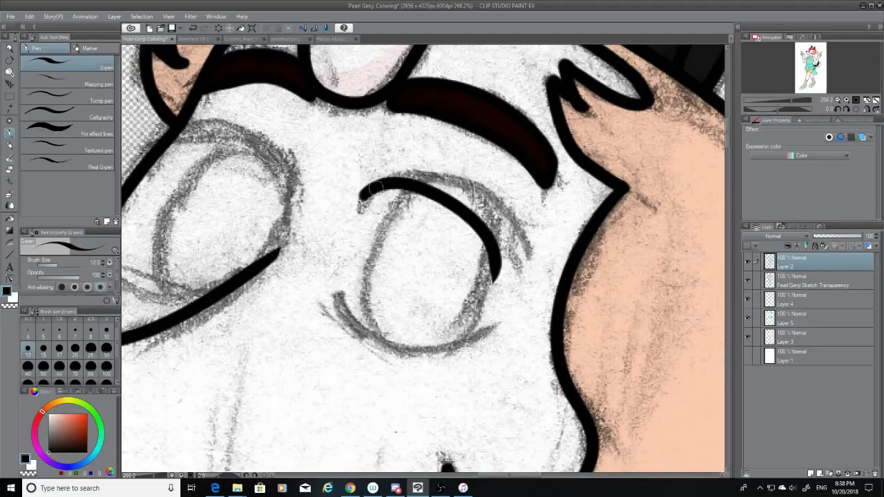
key(ctrl+z)
mouse_move(358, 204)
mouse_down()
mouse_move(391, 180)
mouse_move(523, 256)
mouse_up()
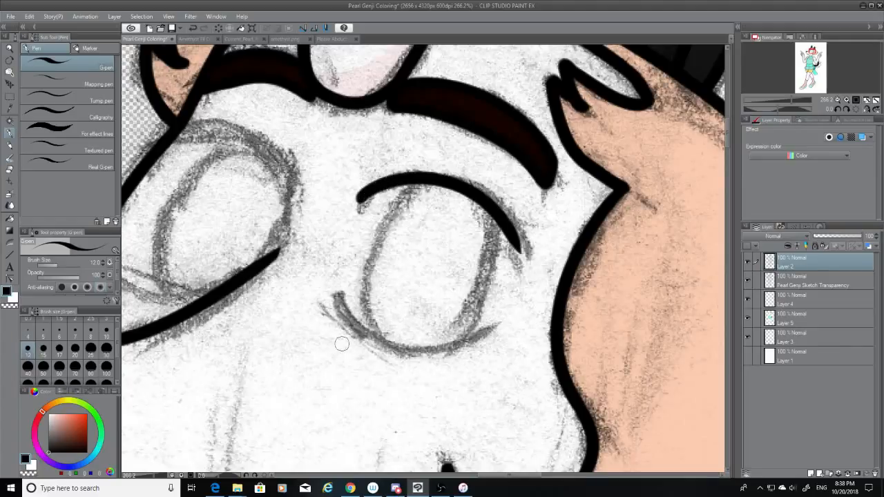
Ink the near eye's lower lid as one curved stroke following the sketch.
mouse_move(335, 297)
mouse_down()
mouse_move(359, 330)
mouse_move(483, 326)
mouse_move(342, 313)
mouse_move(499, 318)
mouse_move(346, 308)
mouse_move(469, 330)
mouse_up()
key(ctrl+z)
key(ctrl+z)
key(ctrl+z)
drag(335, 293, 522, 319)
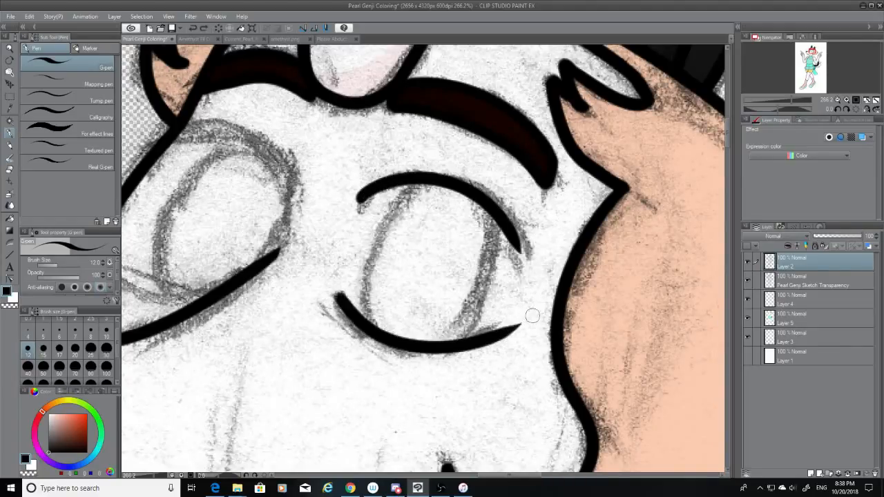
key(ctrl+z)
mouse_move(334, 293)
mouse_down()
mouse_move(352, 313)
mouse_move(482, 324)
mouse_up()
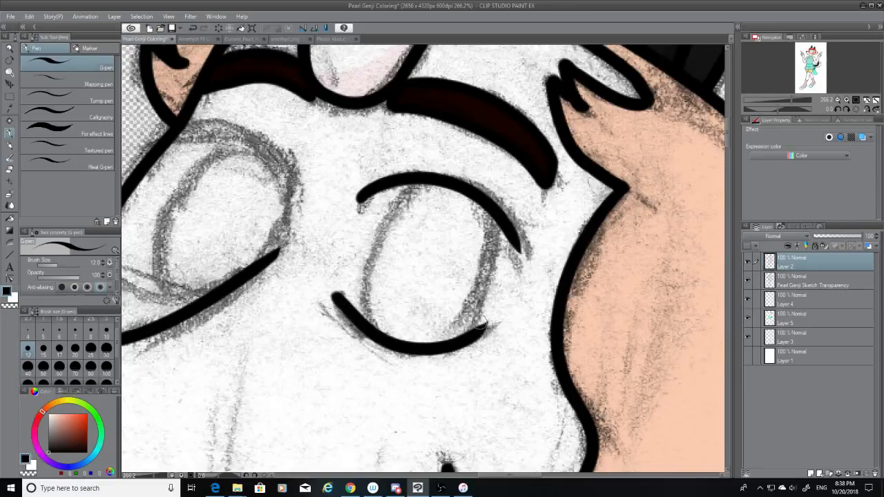
key(ctrl+z)
mouse_move(333, 294)
mouse_down()
mouse_move(340, 309)
mouse_move(489, 329)
mouse_move(345, 315)
mouse_move(511, 319)
mouse_up()
key(ctrl+z)
key(ctrl+z)
drag(339, 293, 505, 323)
click(10, 170)
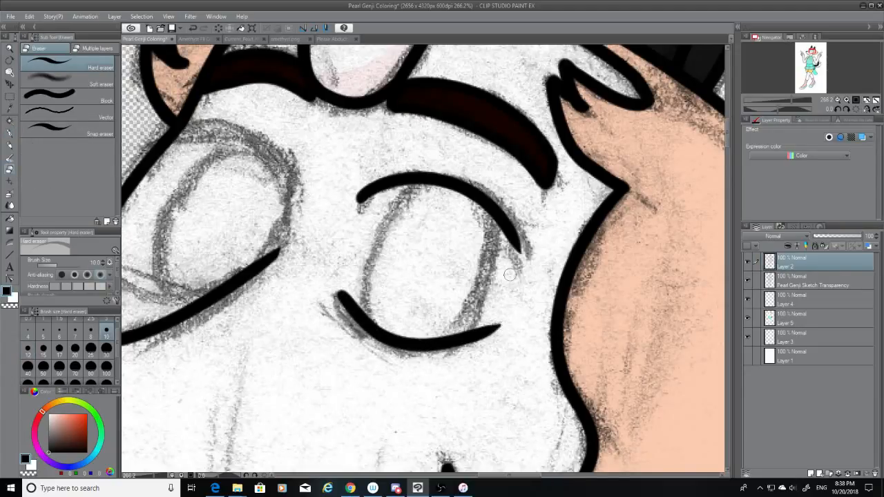
Ink the far eye's upper lid with the G-pen, curving from the face outline toward the inner corner of the eye.
drag(536, 477, 517, 475)
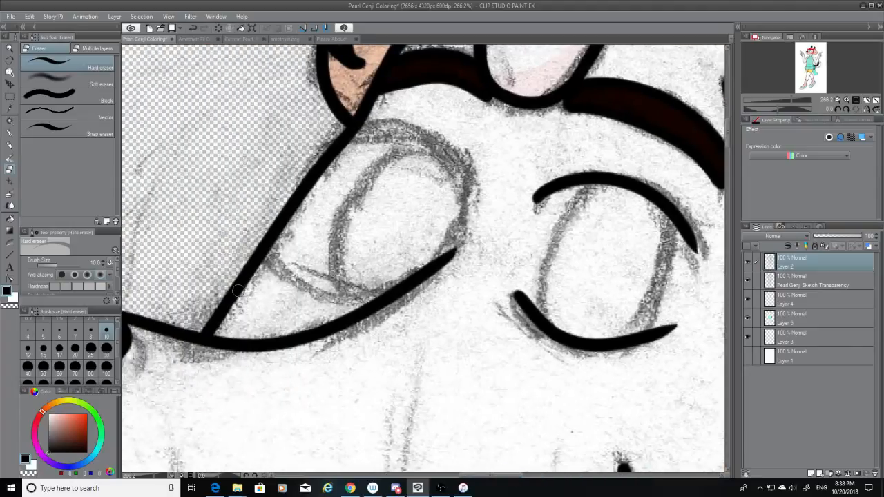
click(10, 133)
mouse_move(356, 130)
mouse_down()
mouse_move(427, 144)
mouse_move(463, 199)
mouse_up()
key(ctrl+z)
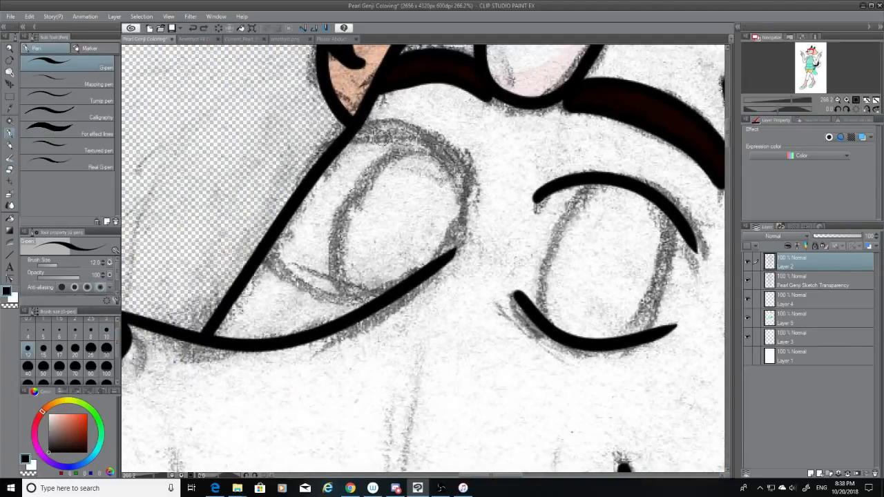
mouse_move(356, 129)
mouse_down()
mouse_move(380, 126)
mouse_move(459, 190)
mouse_up()
key(ctrl+z)
drag(352, 130, 477, 206)
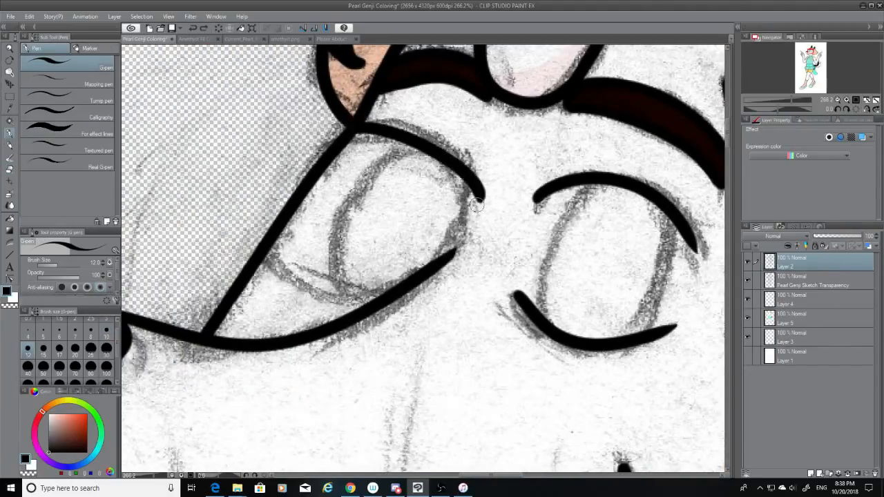
key(ctrl+z)
mouse_move(354, 131)
mouse_down()
mouse_move(438, 146)
mouse_move(470, 201)
mouse_up()
key(ctrl+z)
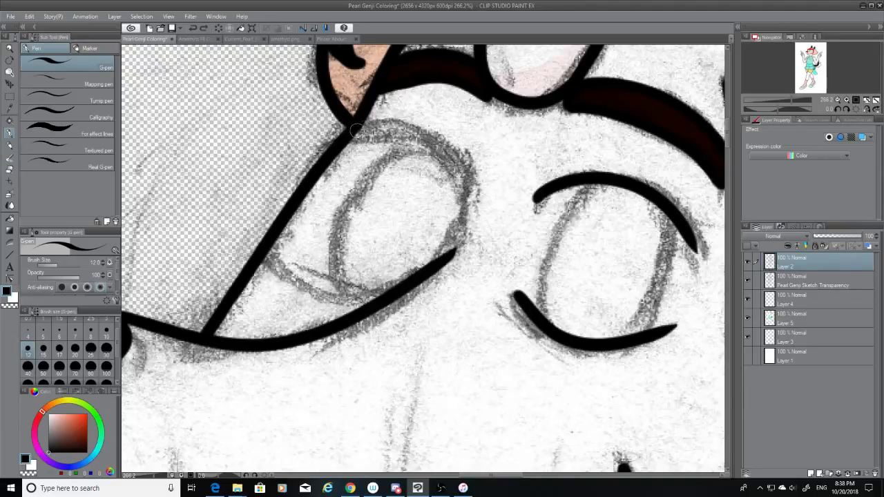
drag(354, 130, 476, 203)
key(ctrl+z)
mouse_move(359, 125)
mouse_down()
mouse_move(431, 135)
mouse_move(470, 182)
mouse_up()
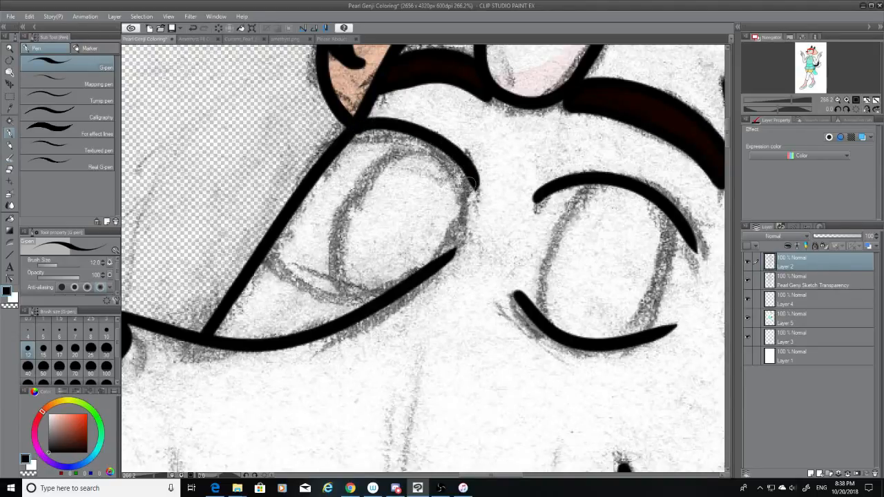
key(ctrl+z)
mouse_move(354, 129)
mouse_down()
mouse_move(391, 129)
mouse_move(456, 198)
mouse_up()
key(ctrl+z)
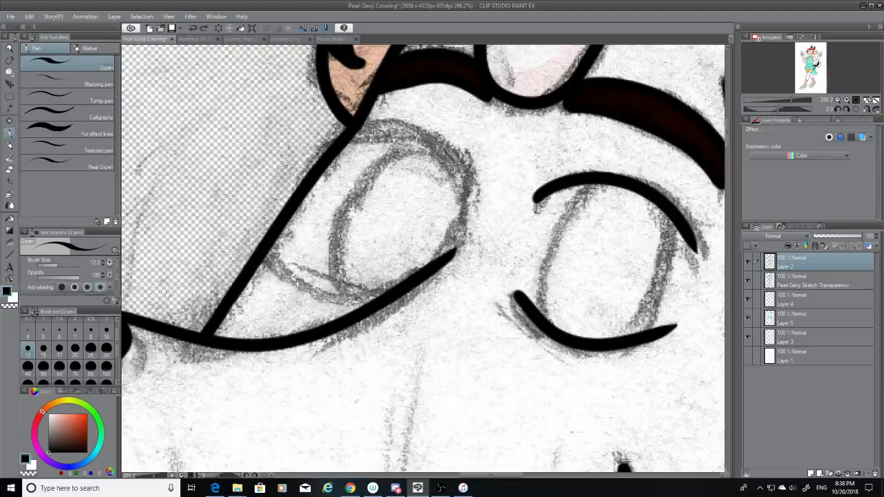
drag(355, 129, 465, 181)
key(ctrl+z)
drag(355, 128, 456, 192)
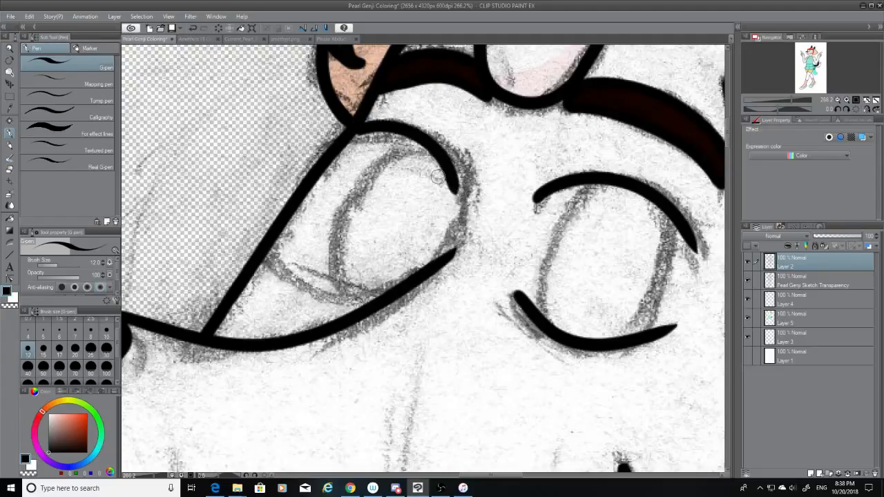
key(ctrl+z)
mouse_move(354, 128)
mouse_down()
mouse_move(433, 144)
mouse_move(459, 196)
mouse_up()
key(ctrl+z)
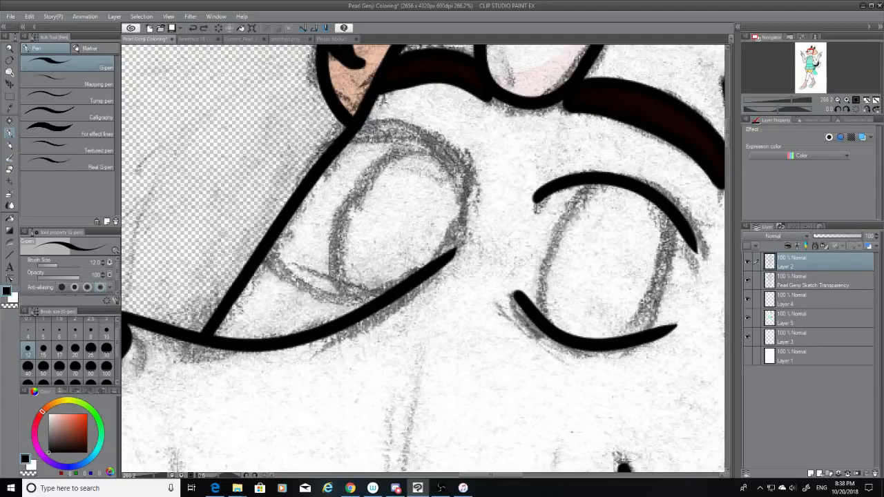
drag(354, 129, 476, 197)
key(ctrl+z)
drag(354, 128, 467, 187)
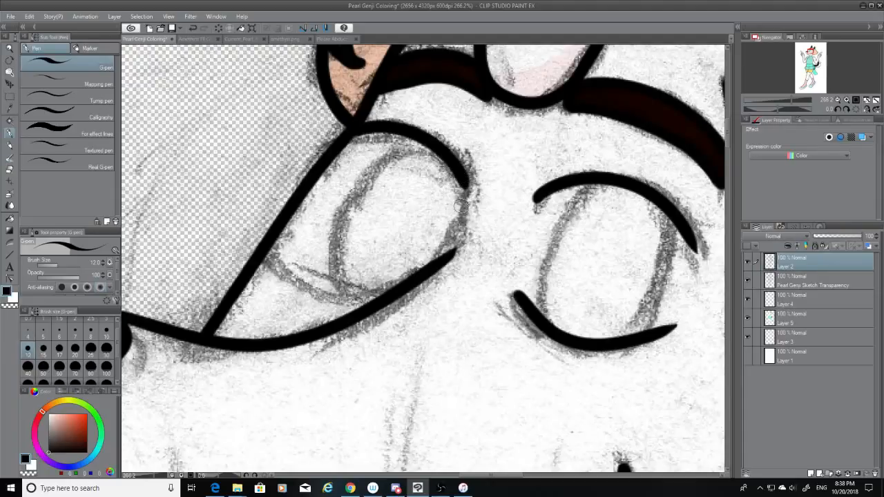
Ink the far eye's lower lid from the face outline to the muzzle line and hide the sketch layer.
mouse_move(271, 247)
mouse_down()
mouse_move(310, 290)
mouse_move(377, 304)
mouse_up()
key(ctrl+z)
drag(270, 245, 384, 297)
key(ctrl+z)
mouse_move(275, 233)
mouse_down()
mouse_move(301, 252)
mouse_move(397, 280)
mouse_up()
key(ctrl+z)
drag(276, 233, 408, 282)
key(ctrl+z)
drag(277, 238, 419, 278)
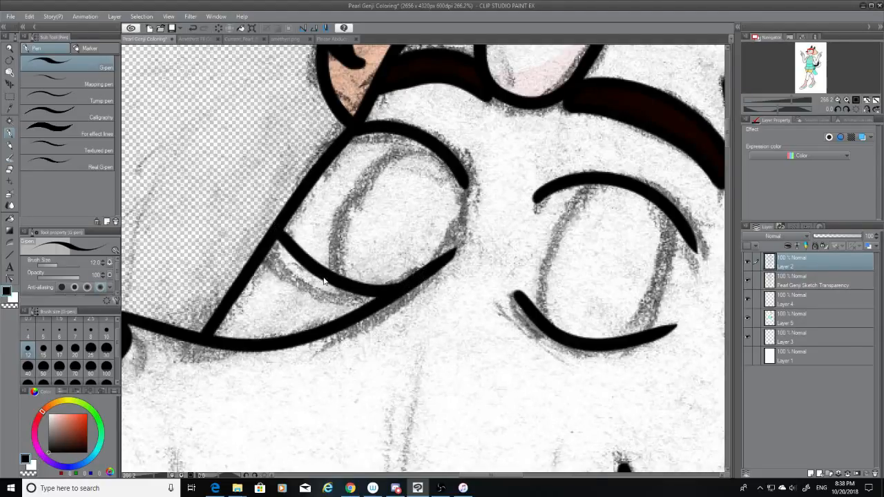
key(ctrl+z)
mouse_move(276, 231)
mouse_down()
mouse_move(328, 283)
mouse_move(407, 304)
mouse_up()
key(ctrl+z)
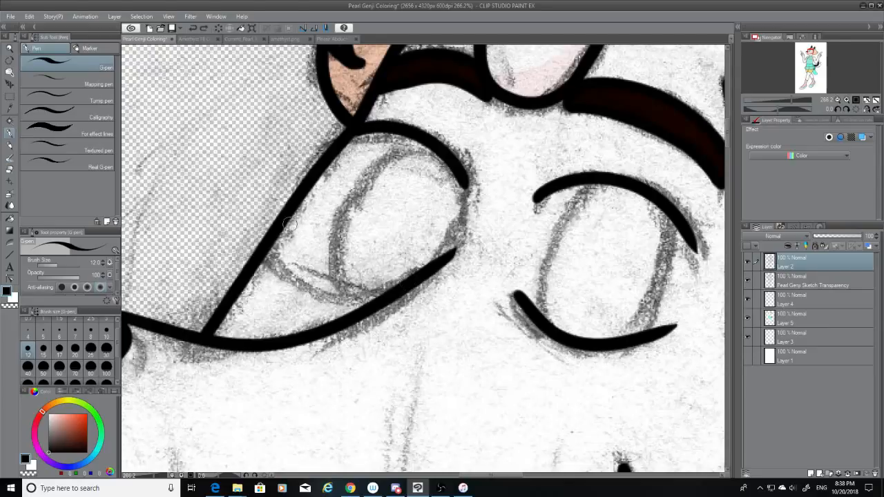
drag(286, 220, 408, 291)
key(ctrl+z)
mouse_move(285, 219)
mouse_down()
mouse_move(326, 270)
mouse_move(412, 271)
mouse_up()
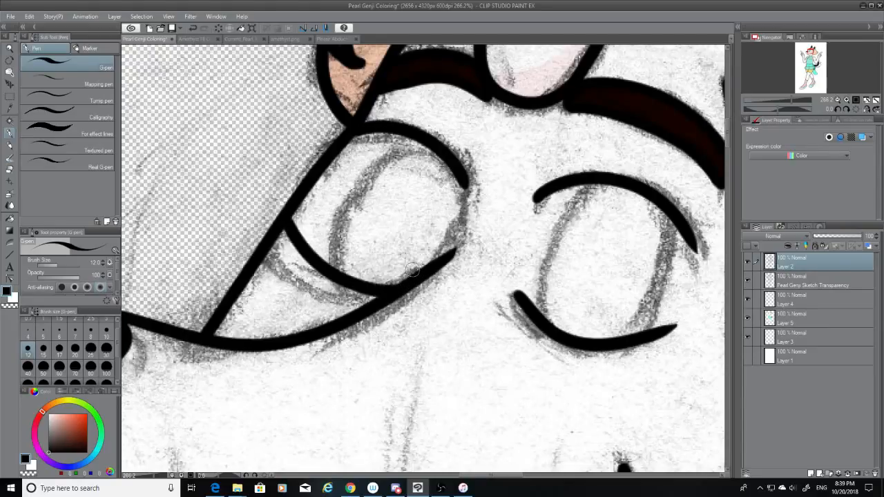
key(ctrl+z)
mouse_move(284, 218)
mouse_down()
mouse_move(318, 265)
mouse_move(414, 271)
mouse_up()
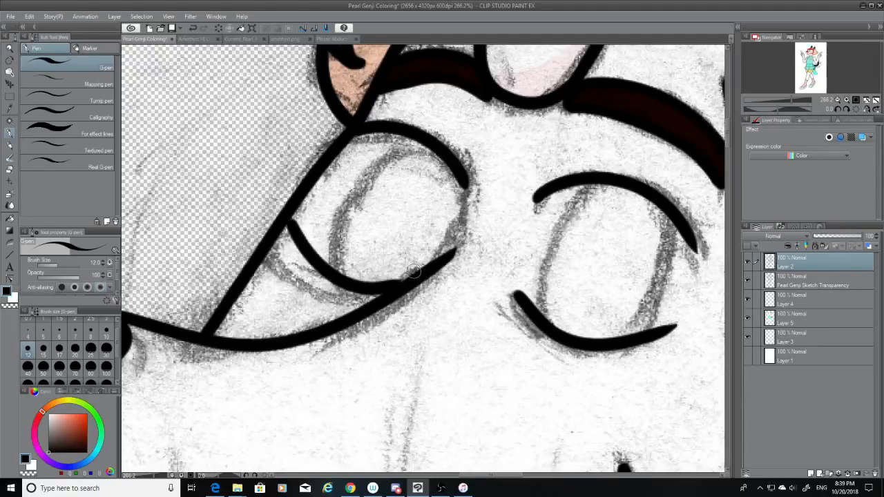
key(ctrl+z)
mouse_move(285, 221)
mouse_down()
mouse_move(371, 286)
mouse_move(416, 273)
mouse_up()
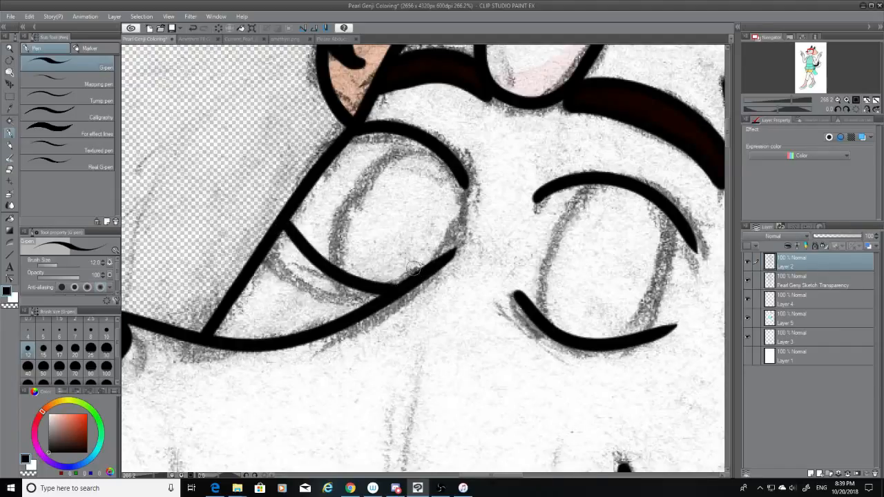
key(ctrl+z)
mouse_move(286, 221)
mouse_down()
mouse_move(345, 292)
mouse_move(410, 271)
mouse_up()
key(ctrl+z)
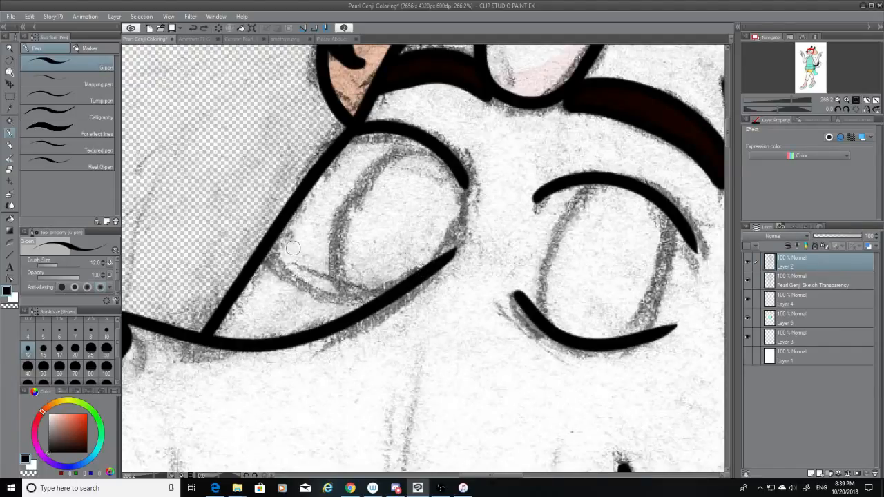
mouse_move(283, 230)
mouse_down()
mouse_move(304, 264)
mouse_move(380, 280)
mouse_up()
key(ctrl+z)
mouse_move(283, 230)
mouse_down()
mouse_move(318, 284)
mouse_move(395, 273)
mouse_up()
key(ctrl+z)
mouse_move(283, 232)
mouse_down()
mouse_move(314, 273)
mouse_move(408, 277)
mouse_up()
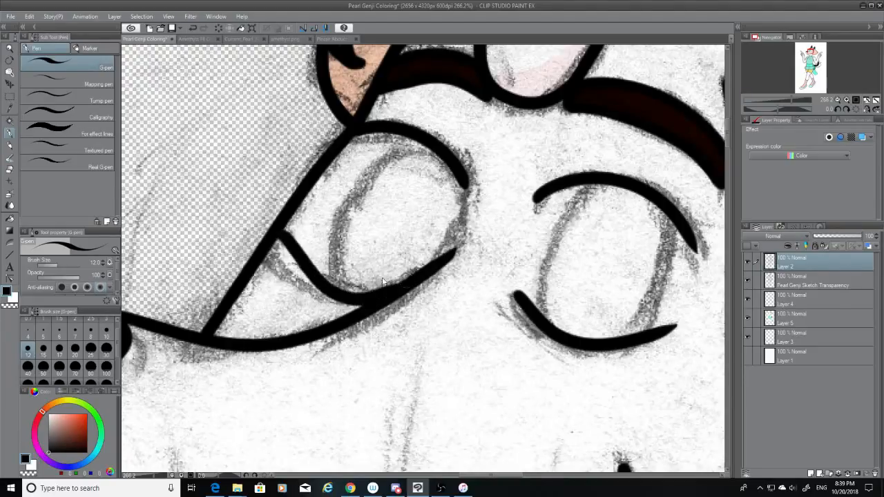
key(ctrl+z)
mouse_move(286, 229)
mouse_down()
mouse_move(301, 257)
mouse_move(400, 284)
mouse_up()
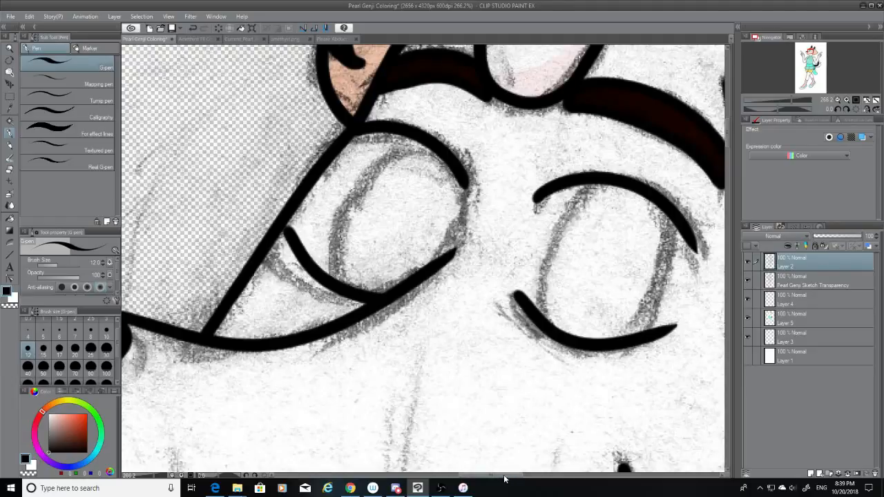
drag(504, 477, 512, 477)
click(748, 280)
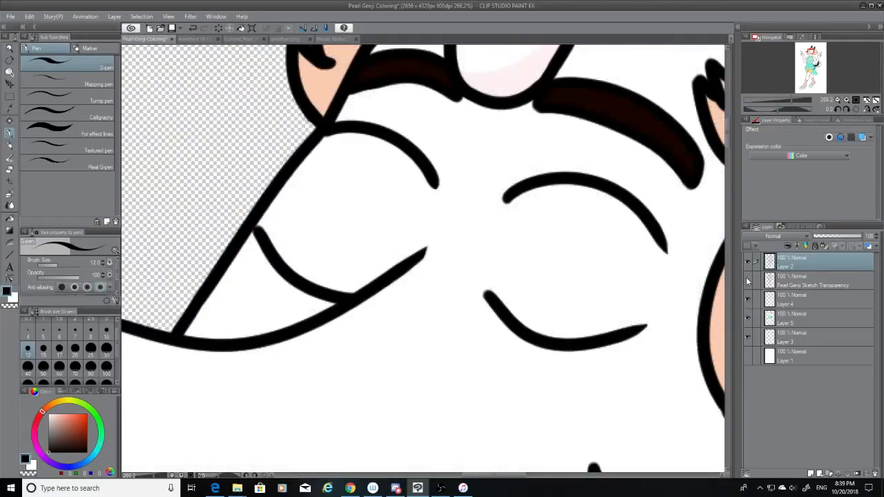
Sample the dark brown from the eye in the Please Abduct Me Outfit #2 drawing, then return to the Pearl Genji drawing's Layer 5 with the G-pen and sketch shown.
click(807, 315)
click(330, 38)
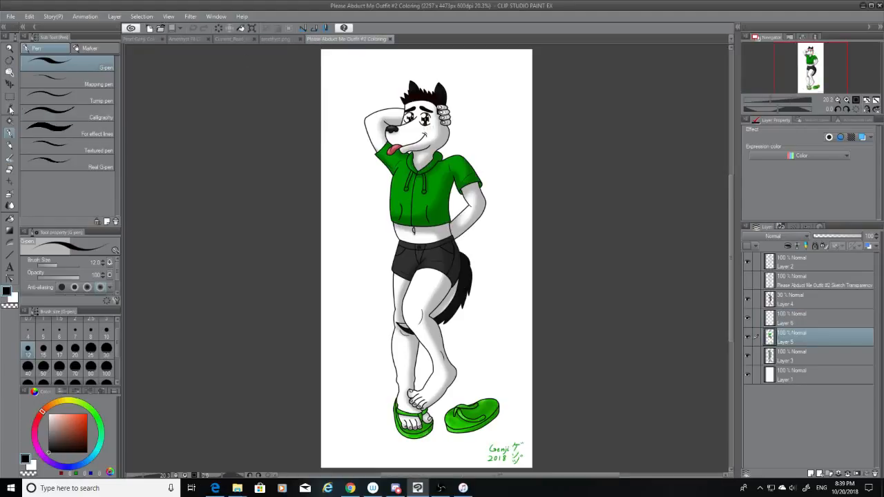
click(10, 109)
click(428, 119)
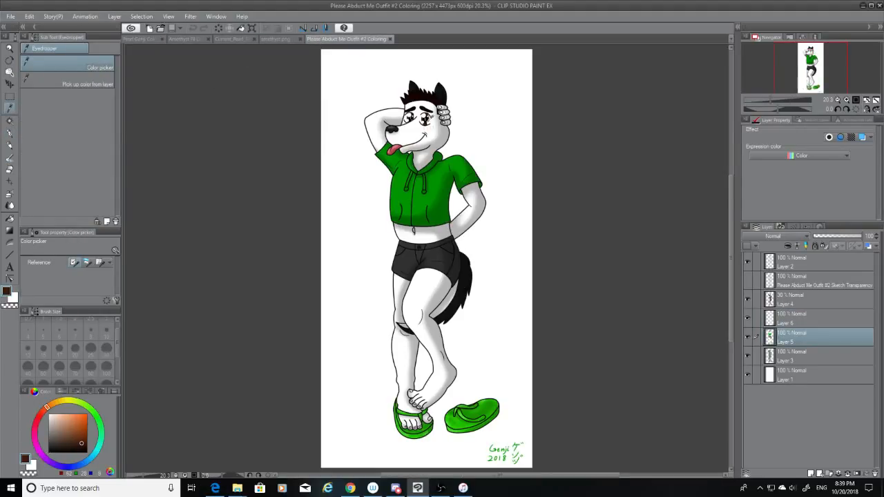
click(138, 40)
key(p)
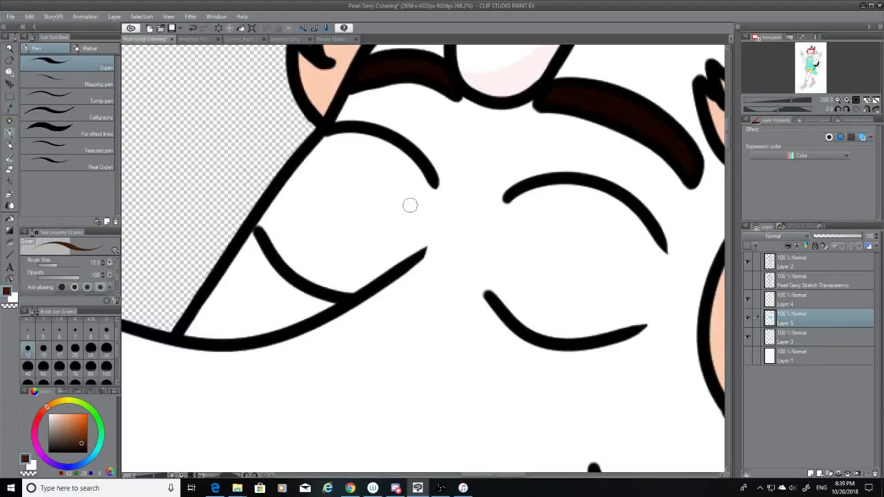
click(746, 279)
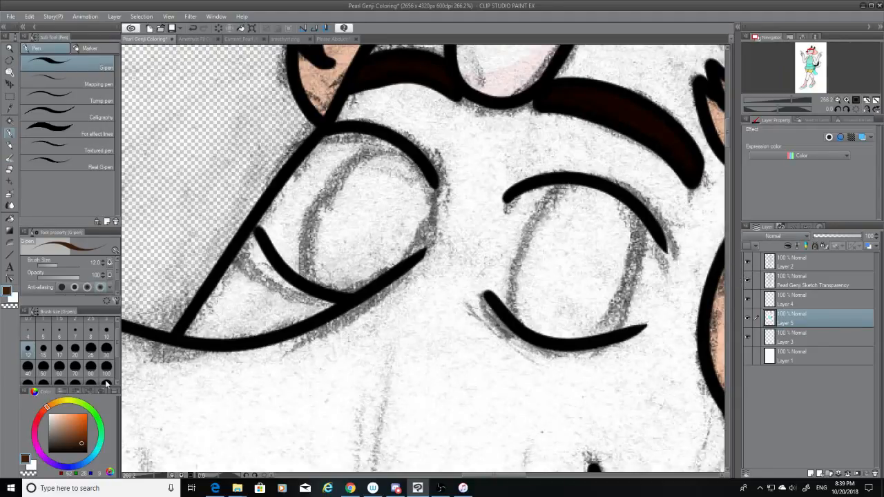
Outline the near eye's iris in dark brown with the G-pen at size 17, following the sketch.
click(60, 351)
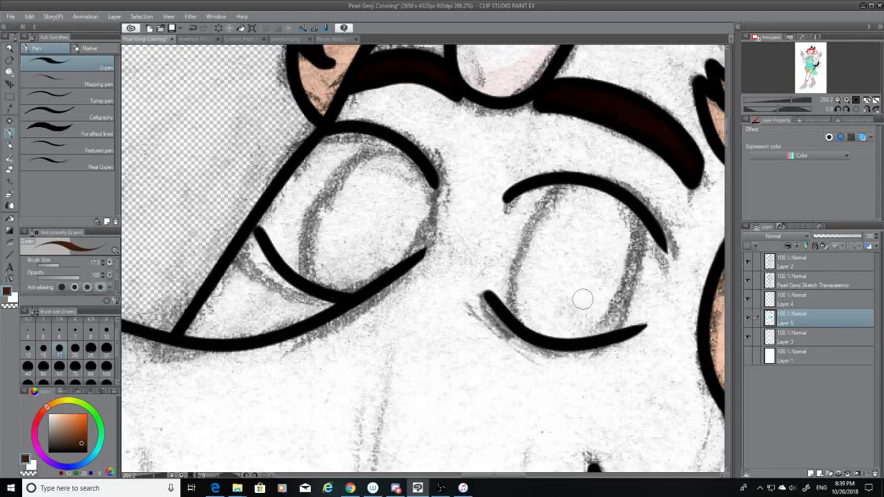
drag(553, 191, 537, 319)
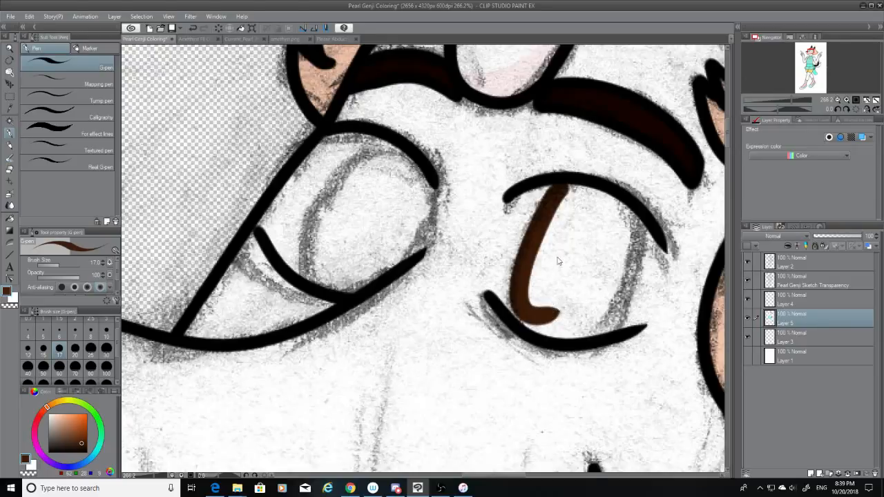
key(ctrl+z)
mouse_move(560, 187)
mouse_down()
mouse_move(546, 307)
mouse_move(524, 320)
mouse_move(570, 185)
mouse_move(541, 250)
mouse_up()
key(ctrl+z)
mouse_move(632, 216)
mouse_down()
mouse_move(608, 303)
mouse_move(587, 341)
mouse_up()
key(ctrl+z)
mouse_move(636, 218)
mouse_down()
mouse_move(600, 293)
mouse_move(631, 222)
mouse_move(593, 199)
mouse_move(609, 219)
mouse_up()
mouse_move(570, 190)
mouse_down()
mouse_move(551, 199)
mouse_move(530, 291)
mouse_up()
key(ctrl+z)
drag(558, 201, 533, 283)
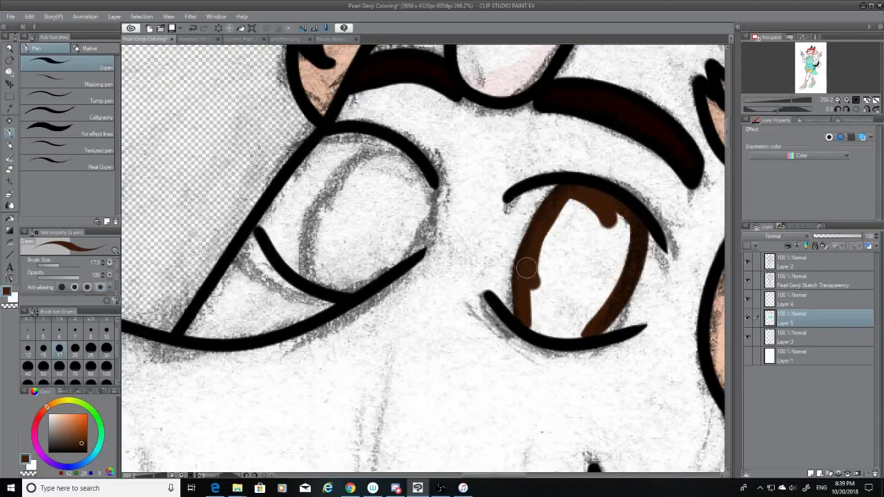
mouse_move(556, 235)
mouse_down()
mouse_move(569, 208)
mouse_move(588, 234)
mouse_up()
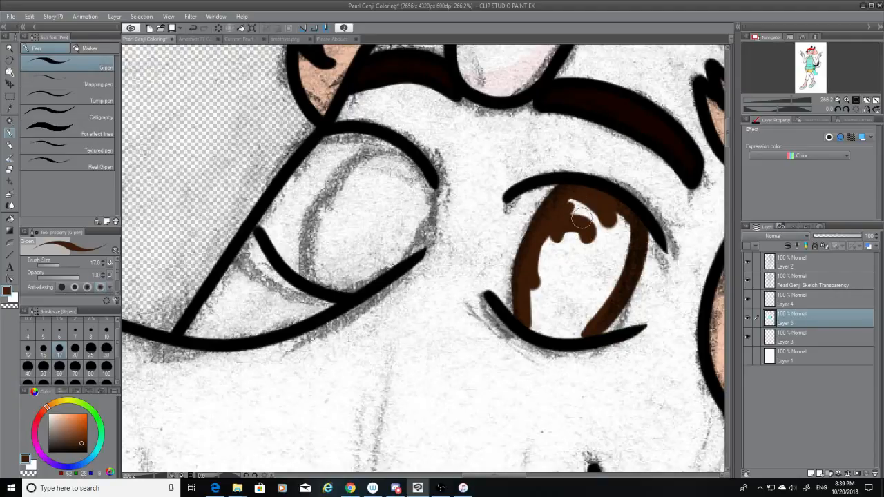
mouse_move(530, 320)
mouse_down()
mouse_move(577, 333)
mouse_move(600, 276)
mouse_up()
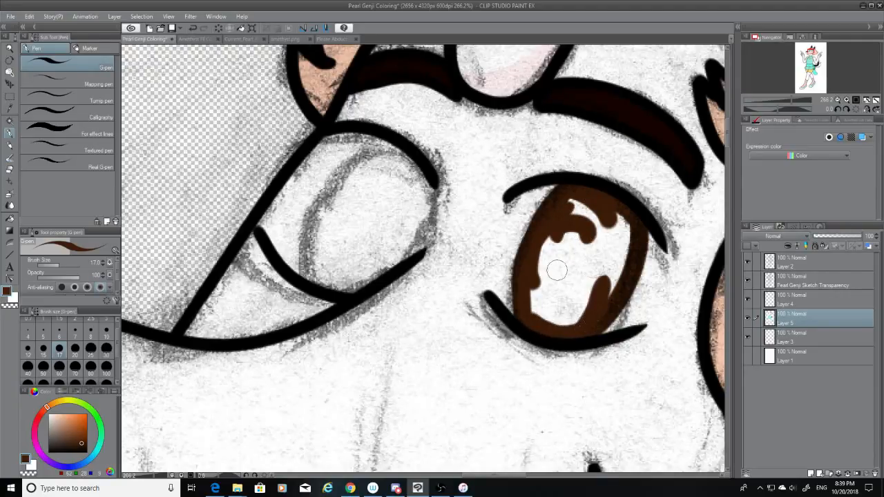
Outline the far eye's iris in the same dark brown, following the sketch between the upper and lower lids.
mouse_move(419, 175)
mouse_down()
mouse_move(409, 251)
mouse_move(362, 282)
mouse_move(330, 287)
mouse_move(306, 271)
mouse_move(324, 220)
mouse_up()
drag(390, 146, 319, 261)
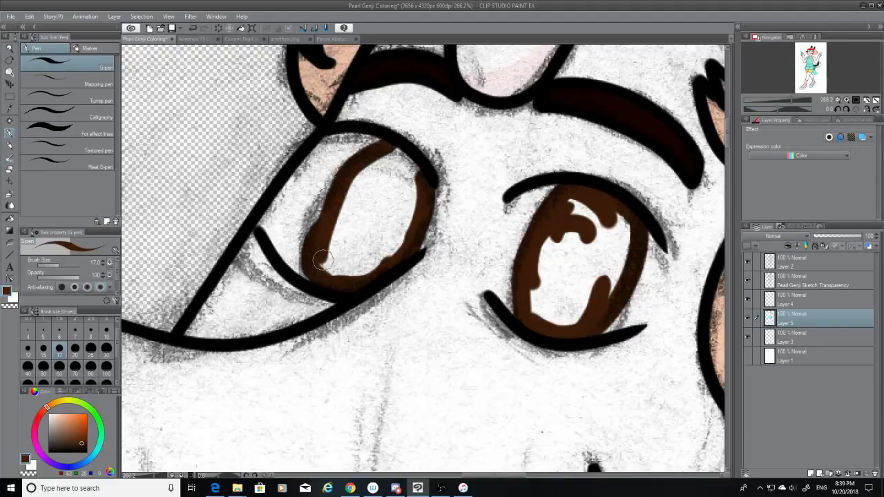
key(ctrl+z)
mouse_move(397, 146)
mouse_down()
mouse_move(337, 179)
mouse_move(316, 276)
mouse_move(317, 227)
mouse_move(409, 166)
mouse_up()
key(ctrl+z)
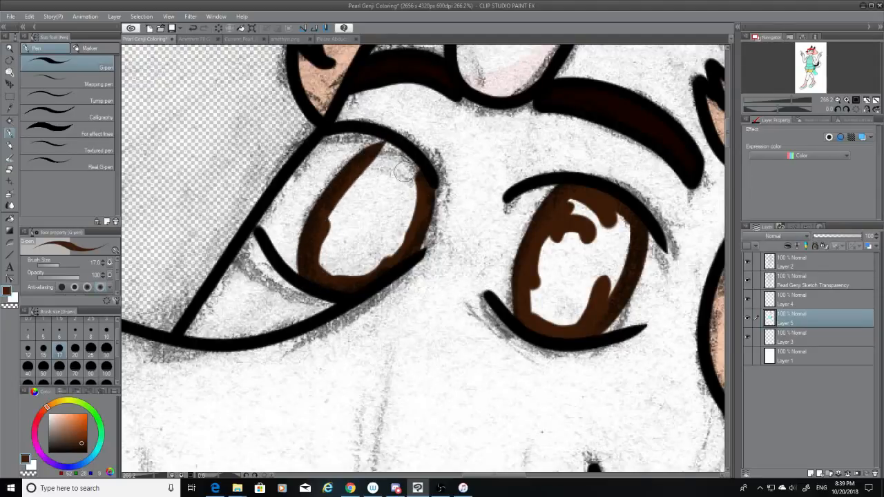
key(ctrl+z)
mouse_move(308, 275)
mouse_down()
mouse_move(411, 156)
mouse_move(382, 156)
mouse_move(334, 219)
mouse_move(336, 229)
mouse_up()
mouse_move(396, 179)
mouse_down()
mouse_move(414, 165)
mouse_move(420, 174)
mouse_up()
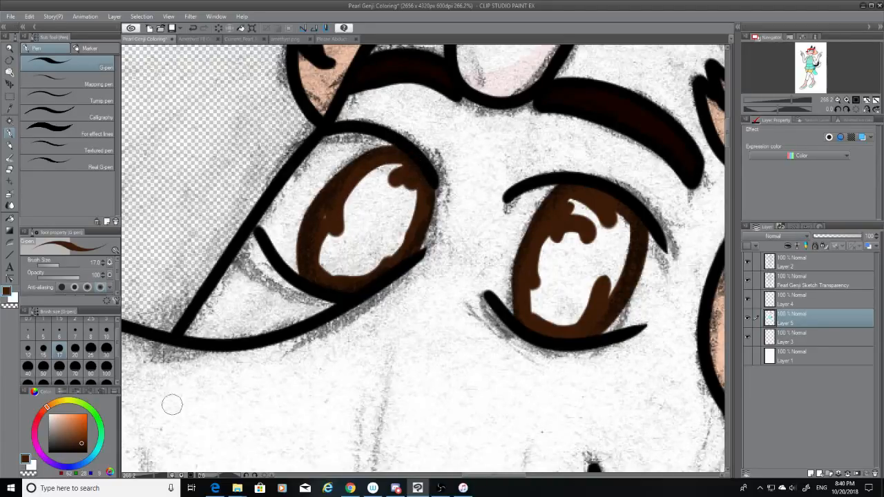
Fill in both irises with dark brown at brush size 60 and hide the sketch layer.
click(58, 367)
mouse_move(359, 228)
mouse_down()
mouse_move(385, 187)
mouse_move(358, 249)
mouse_move(345, 233)
mouse_move(361, 213)
mouse_up()
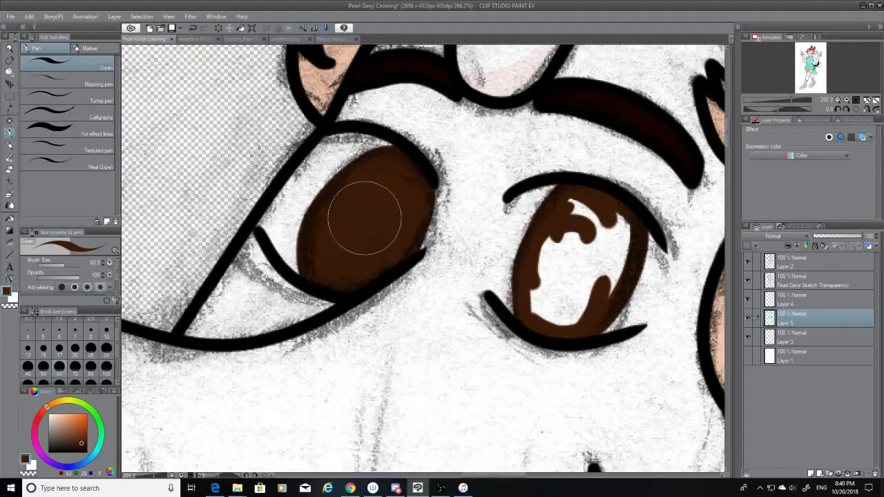
mouse_move(563, 235)
mouse_down()
mouse_move(573, 253)
mouse_move(594, 232)
mouse_move(583, 256)
mouse_move(602, 233)
mouse_move(573, 292)
mouse_move(567, 258)
mouse_up()
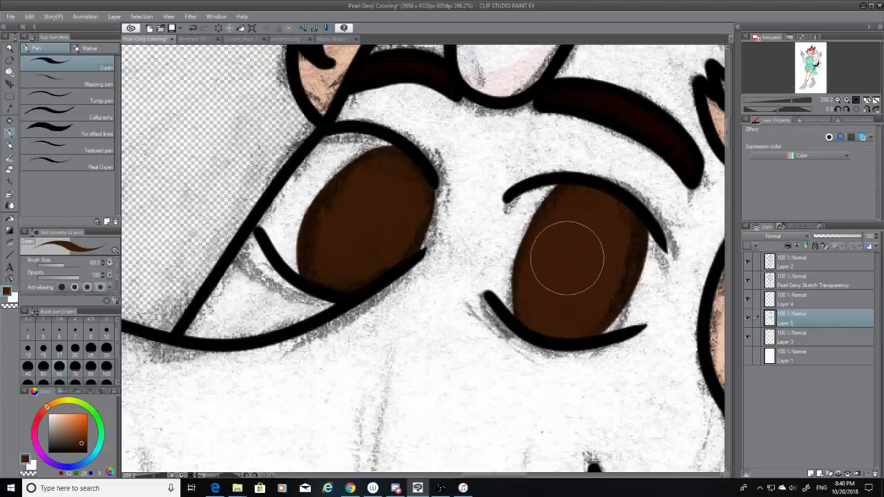
click(748, 280)
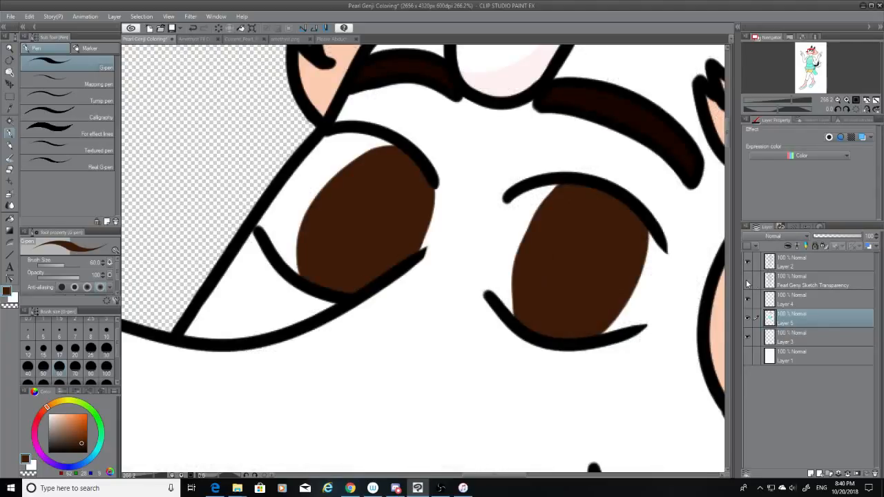
click(60, 349)
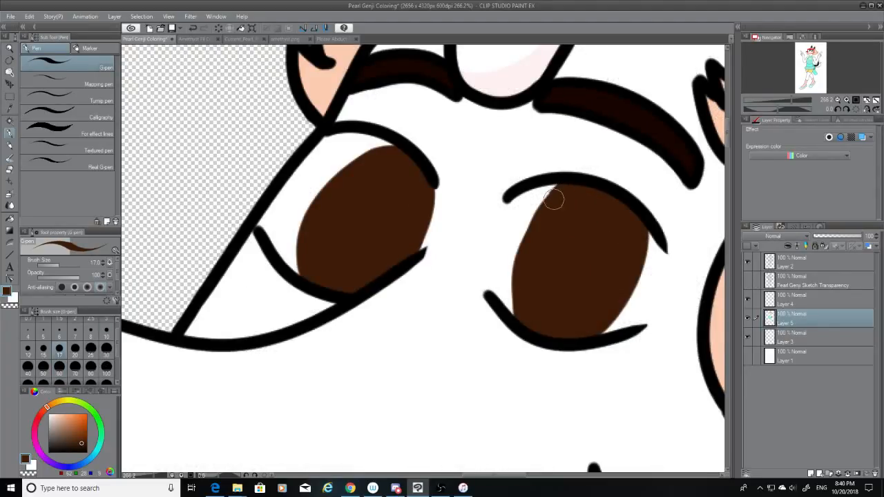
mouse_move(554, 200)
mouse_down()
mouse_move(527, 253)
mouse_move(594, 204)
mouse_up()
key(ctrl+z)
key(ctrl+z)
mouse_move(528, 259)
mouse_down()
mouse_move(585, 205)
mouse_move(530, 274)
mouse_up()
key(ctrl+z)
key(ctrl+z)
key(alt+Tab)
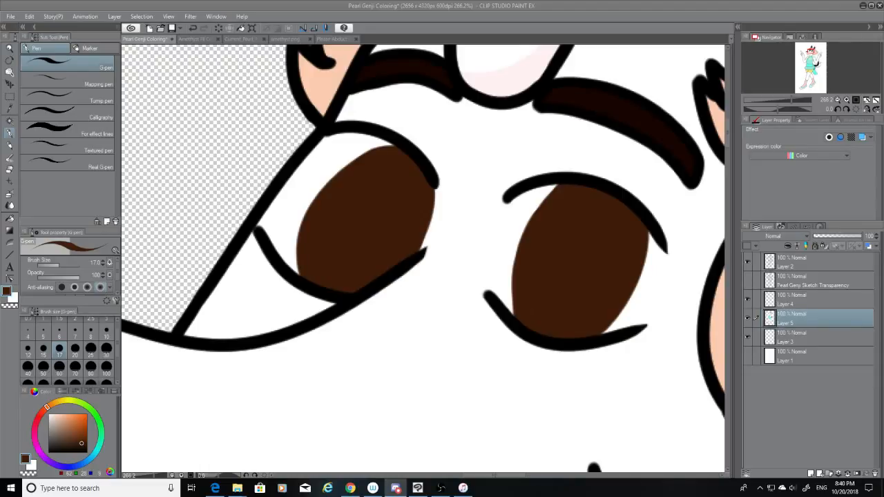
key(alt+Tab)
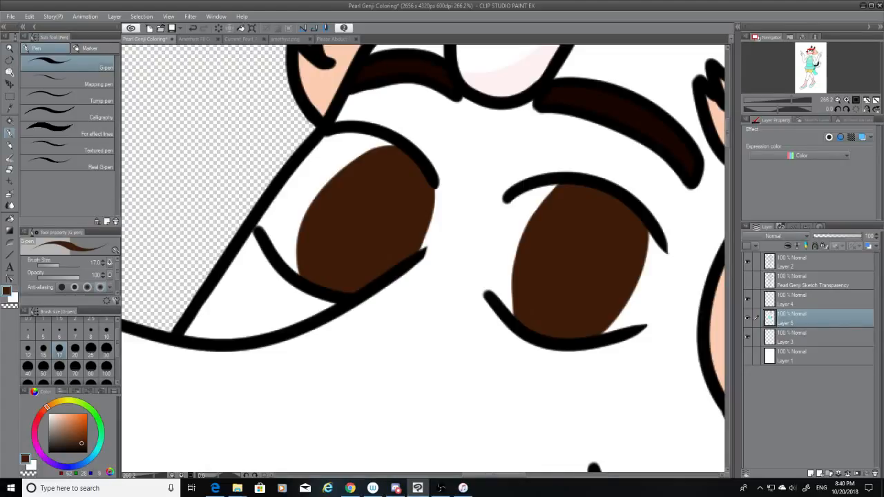
Add a new raster layer directly above Layer 5 and set the drawing colour to black.
scroll(424, 379, down, 4)
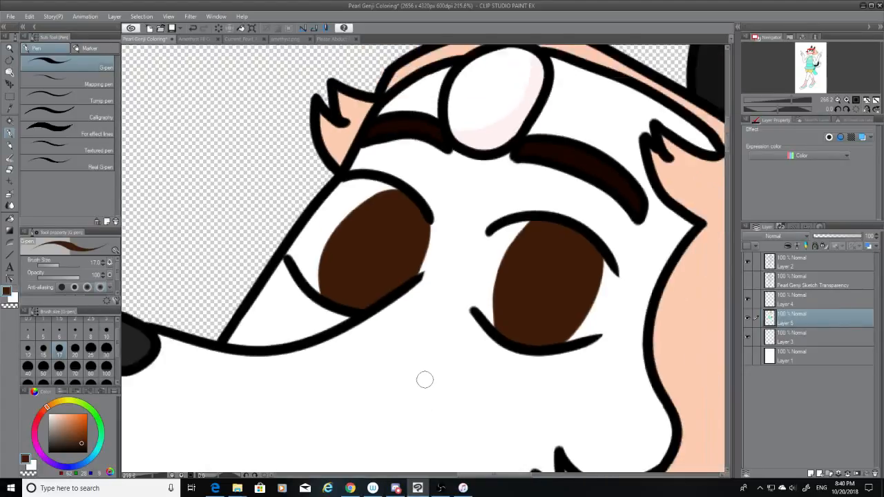
scroll(337, 365, up, 4)
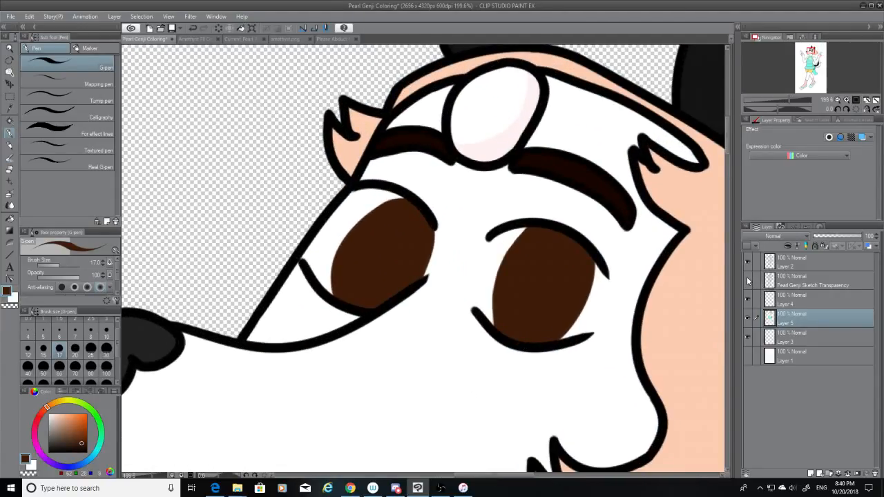
click(748, 280)
click(747, 280)
right_click(795, 318)
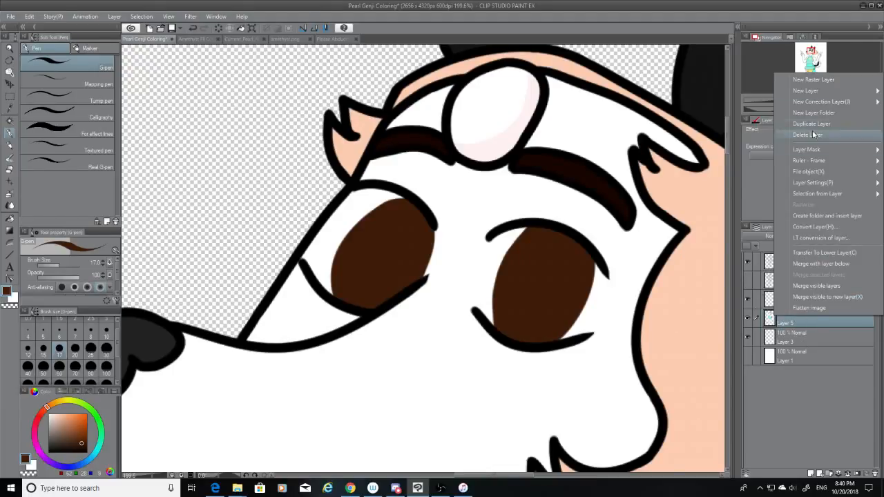
mouse_move(816, 96)
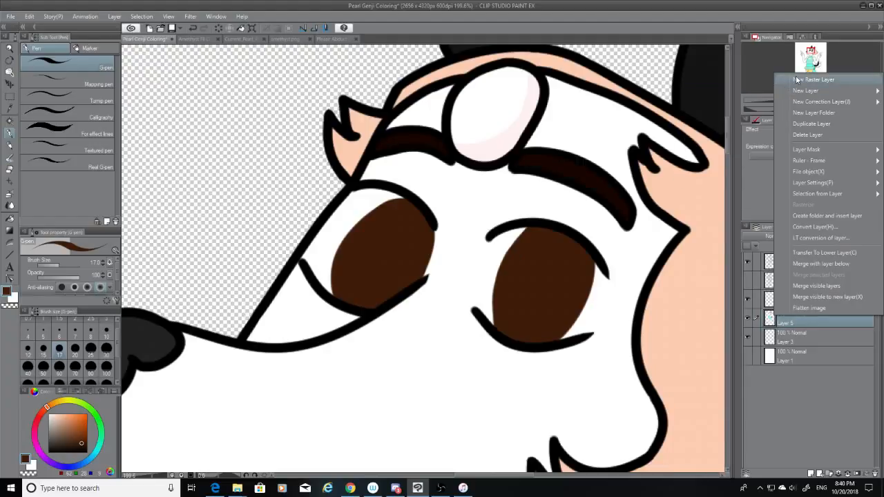
click(801, 80)
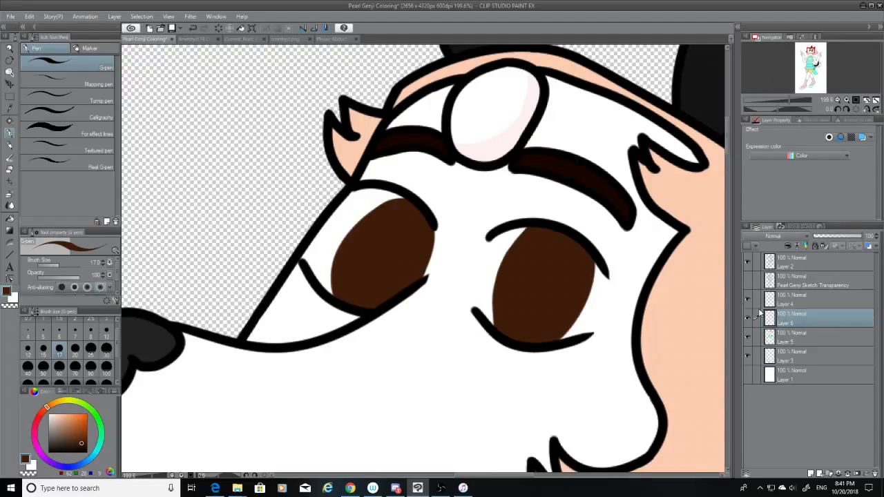
click(49, 453)
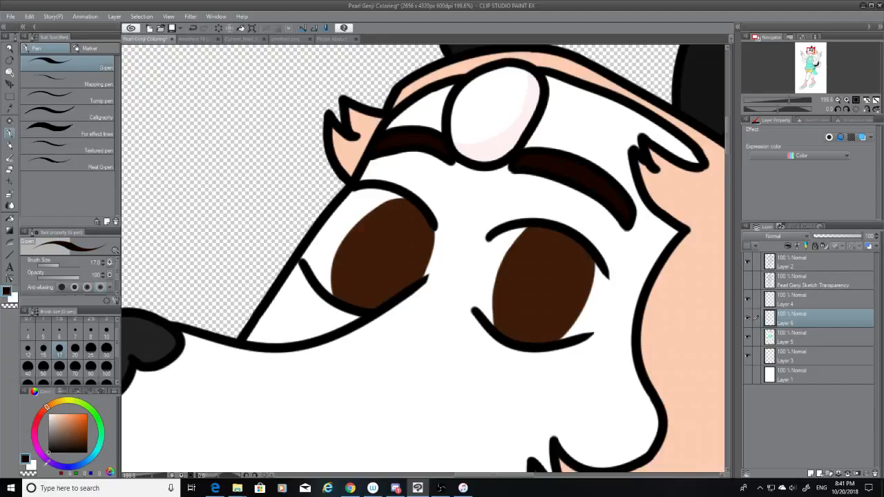
Try a solid black oval pupil inside the near eye's iris with the G-pen at size 30.
click(106, 354)
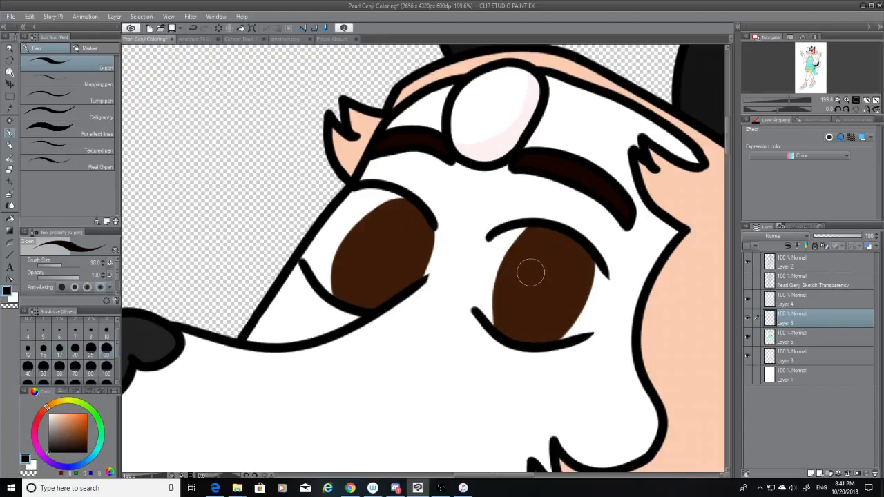
mouse_move(539, 267)
mouse_down()
mouse_move(529, 291)
mouse_move(548, 305)
mouse_move(532, 308)
mouse_move(550, 261)
mouse_move(533, 316)
mouse_up()
key(ctrl+z)
key(ctrl+z)
key(ctrl+z)
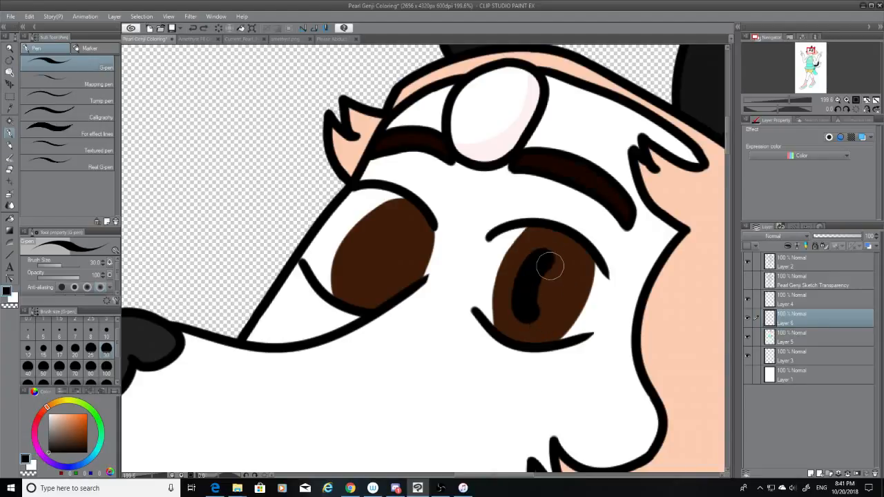
mouse_move(543, 260)
mouse_down()
mouse_move(529, 310)
mouse_move(541, 288)
mouse_move(537, 304)
mouse_up()
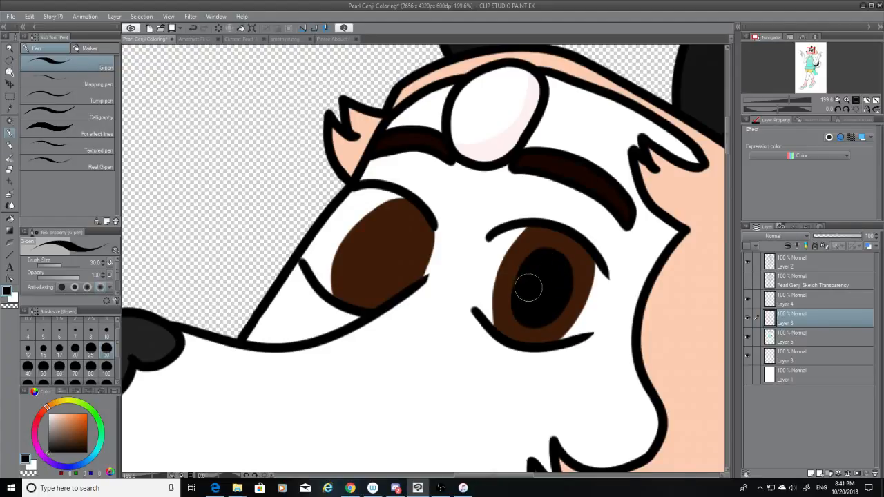
Try a matching black pupil in the far eye, and undo the pupil strokes in both eyes.
drag(409, 232, 401, 276)
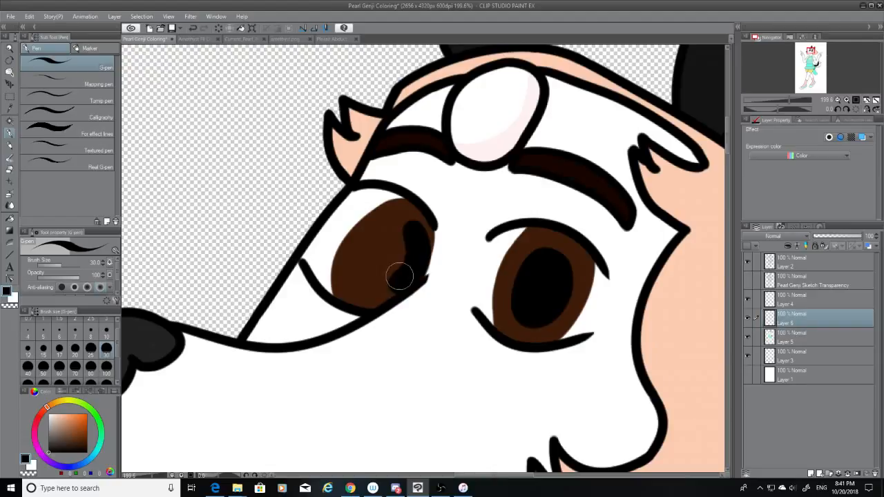
mouse_move(413, 233)
mouse_down()
mouse_move(377, 248)
mouse_move(373, 285)
mouse_move(388, 291)
mouse_move(401, 258)
mouse_up()
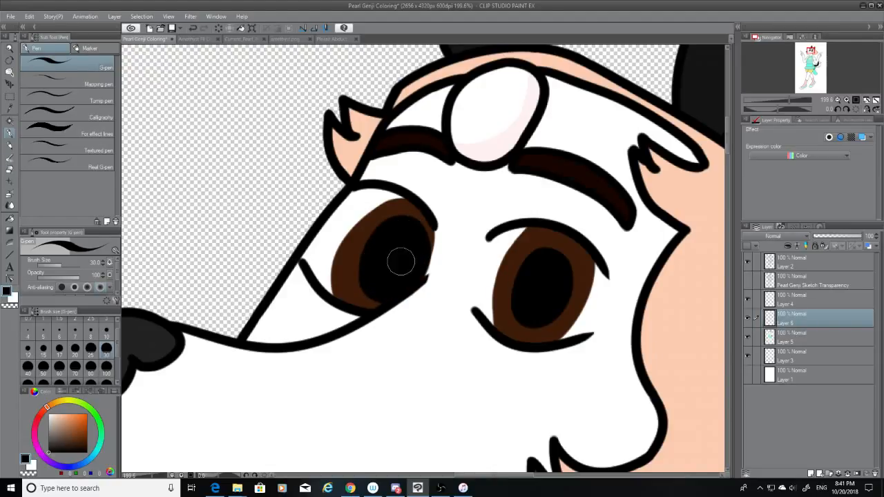
key(ctrl+z)
key(ctrl+z)
key(ctrl+z)
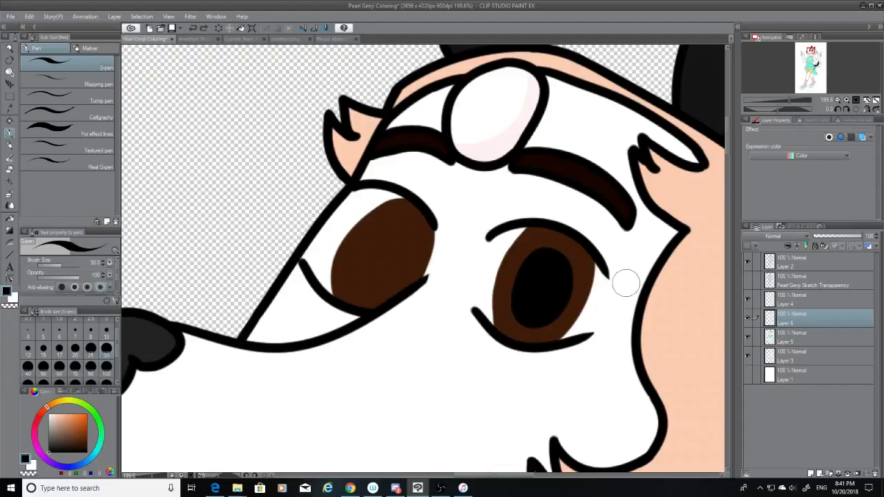
key(ctrl+z)
key(ctrl+z)
key(ctrl+z)
Paint a solid black oval pupil in the near eye with the G-pen at size 20, redoing the outline until its shape fits the iris.
click(74, 351)
drag(548, 269, 542, 332)
key(ctrl+z)
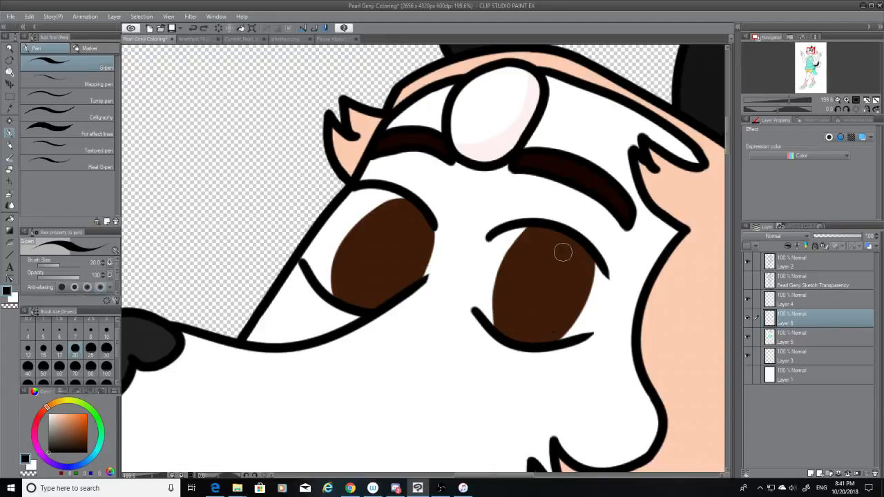
drag(563, 252, 534, 321)
key(ctrl+z)
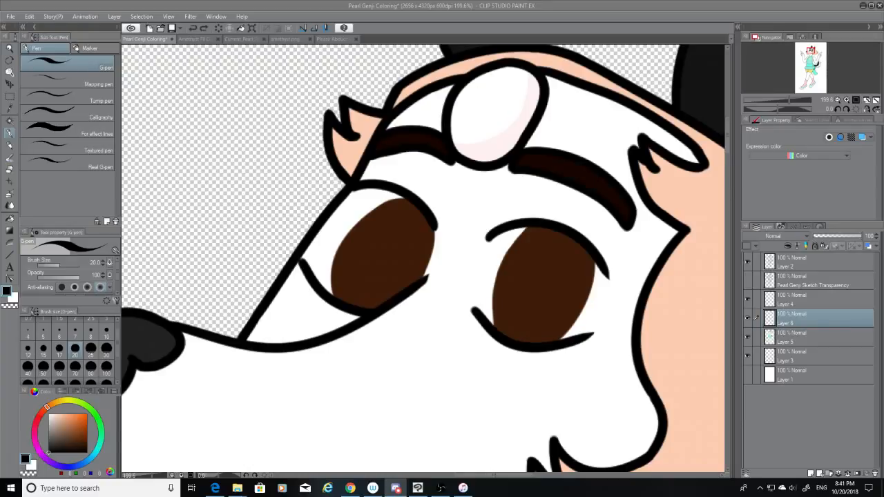
key(alt+Tab)
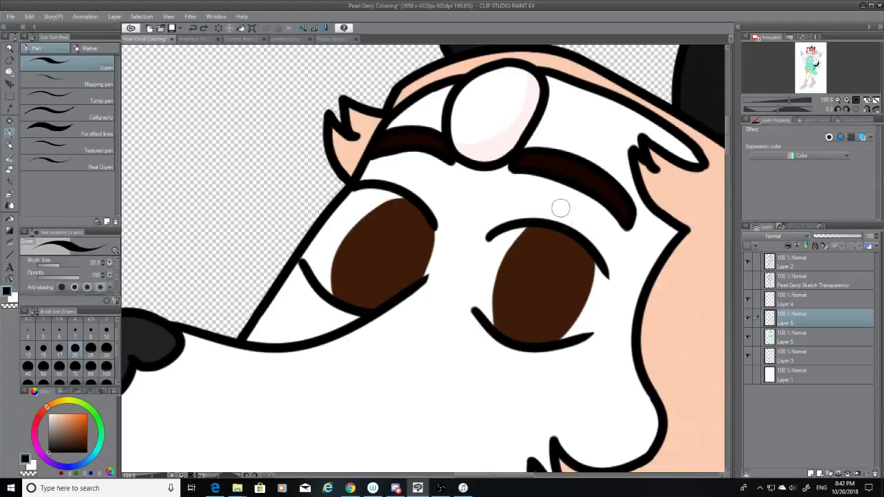
drag(545, 250, 525, 323)
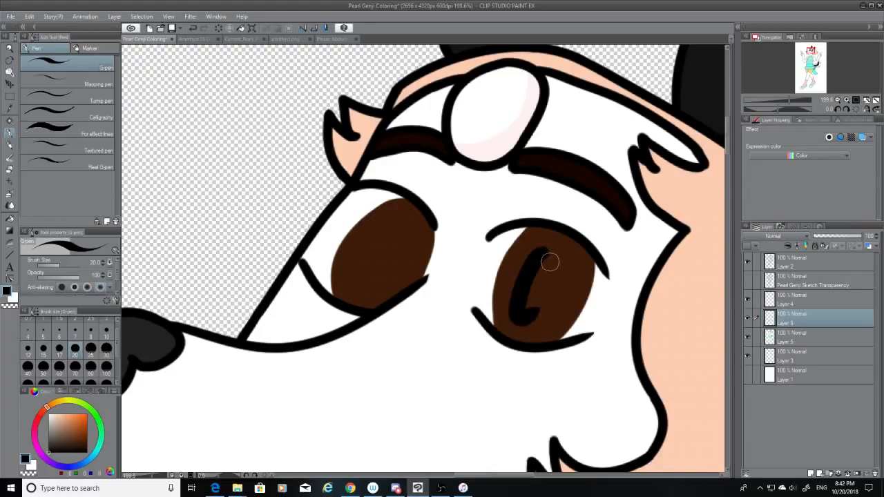
key(ctrl+z)
mouse_move(543, 253)
mouse_down()
mouse_move(528, 273)
mouse_move(540, 302)
mouse_move(551, 299)
mouse_move(541, 303)
mouse_up()
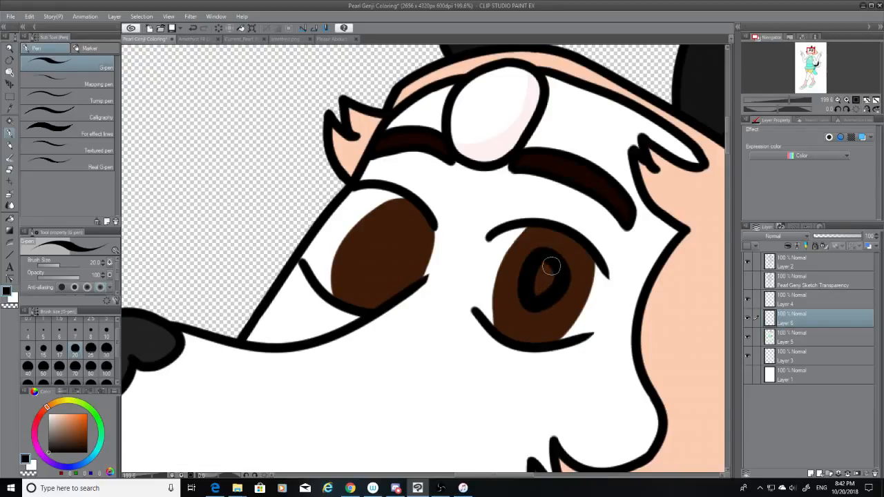
key(ctrl+z)
drag(544, 255, 545, 290)
key(ctrl+z)
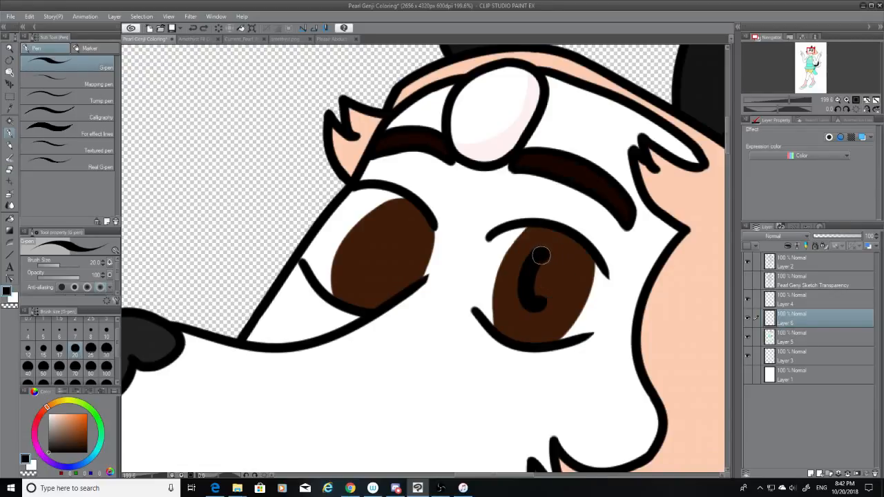
mouse_move(541, 256)
mouse_down()
mouse_move(567, 268)
mouse_move(530, 303)
mouse_up()
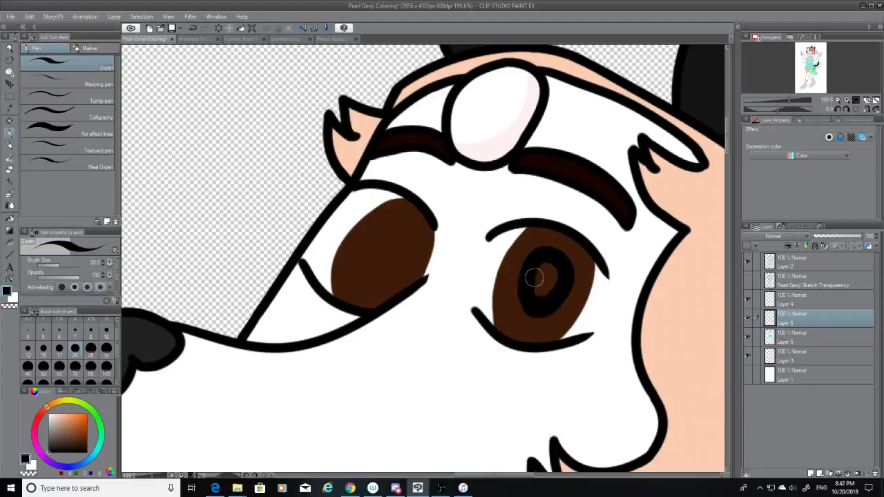
mouse_move(543, 255)
mouse_down()
mouse_move(519, 303)
mouse_move(529, 314)
mouse_move(553, 308)
mouse_up()
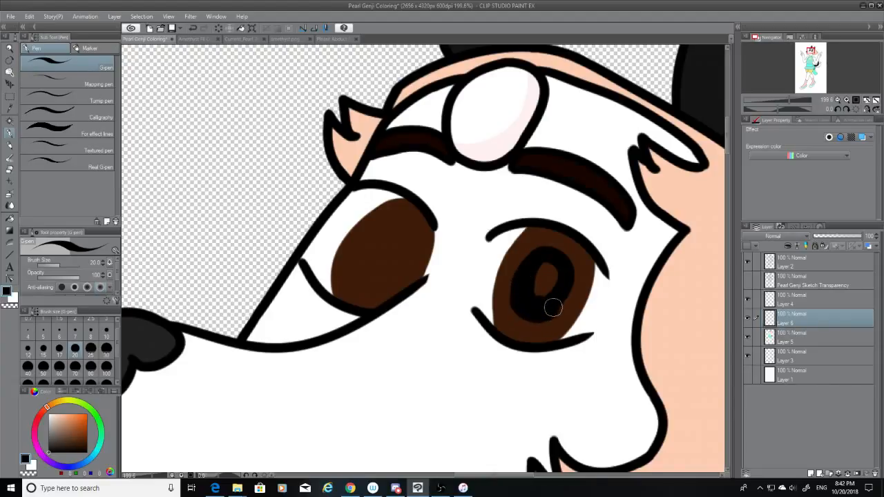
mouse_move(521, 277)
mouse_down()
mouse_move(541, 255)
mouse_move(555, 255)
mouse_up()
drag(524, 274, 522, 295)
mouse_move(539, 258)
mouse_down()
mouse_move(552, 290)
mouse_move(537, 264)
mouse_move(534, 276)
mouse_move(536, 286)
mouse_move(555, 273)
mouse_move(524, 269)
mouse_move(542, 253)
mouse_move(533, 290)
mouse_up()
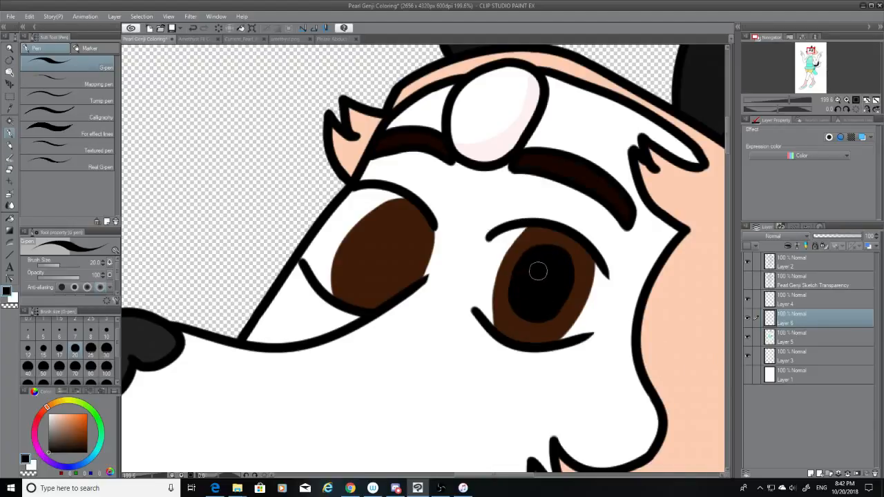
Undo the near eye's pupil strokes and try a smaller black oval outline inside its iris with the G-pen at size 20.
mouse_move(528, 263)
mouse_down()
mouse_move(515, 298)
mouse_move(535, 283)
mouse_move(521, 270)
mouse_move(520, 306)
mouse_up()
key(ctrl+z)
key(ctrl+z)
key(ctrl+z)
mouse_move(562, 264)
mouse_down()
mouse_move(560, 300)
mouse_move(530, 316)
mouse_move(514, 308)
mouse_up()
key(ctrl+z)
key(ctrl+z)
key(ctrl+z)
key(ctrl+z)
key(ctrl+z)
key(ctrl+z)
key(ctrl+z)
key(ctrl+z)
key(ctrl+z)
key(ctrl+z)
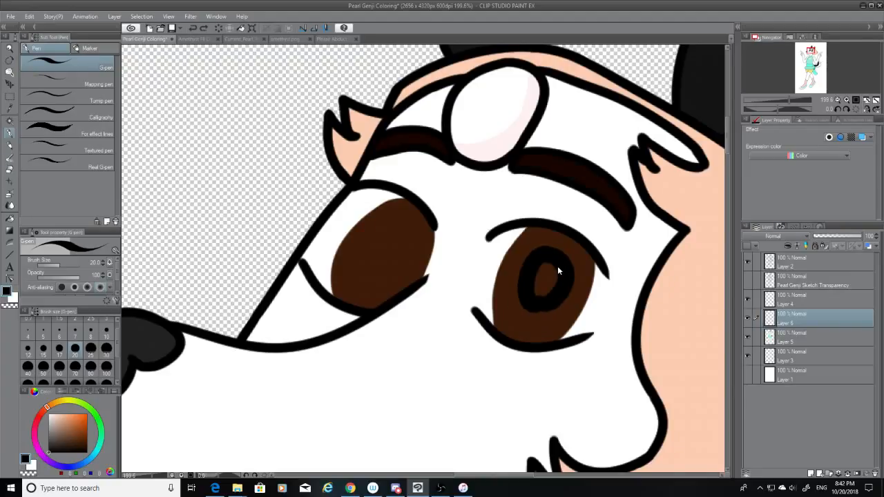
Try several curved black strokes for the edge of the near eye's pupil, undoing each one that does not fit.
drag(559, 263, 544, 318)
key(ctrl+z)
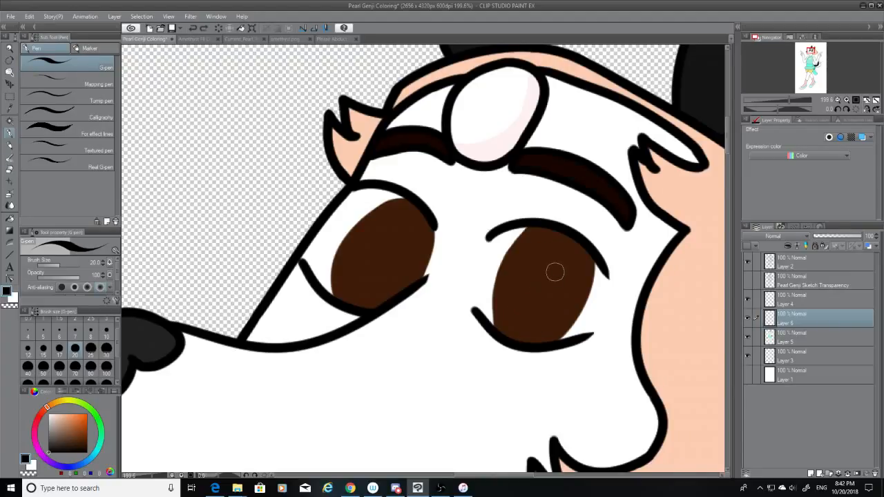
drag(564, 263, 525, 316)
mouse_move(565, 260)
mouse_down()
mouse_move(526, 263)
mouse_move(514, 284)
mouse_move(519, 319)
mouse_up()
key(ctrl+z)
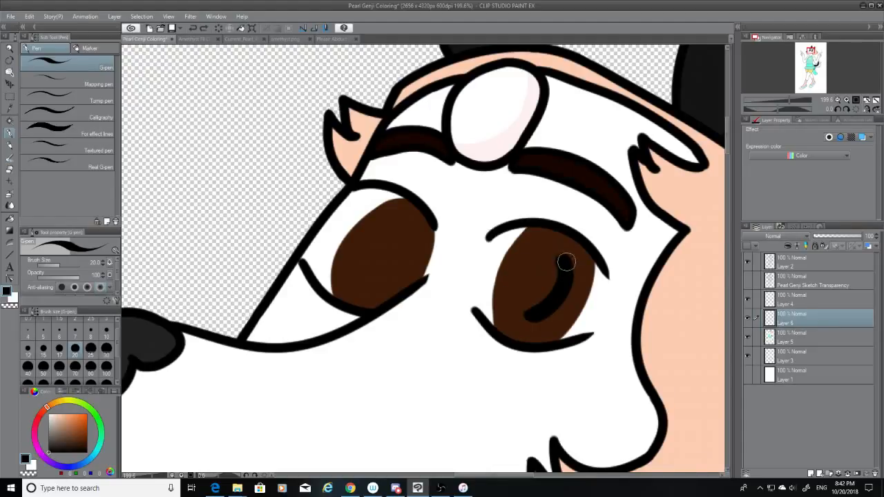
key(ctrl+z)
mouse_move(566, 260)
mouse_down()
mouse_move(552, 322)
mouse_move(531, 332)
mouse_move(516, 322)
mouse_up()
key(ctrl+z)
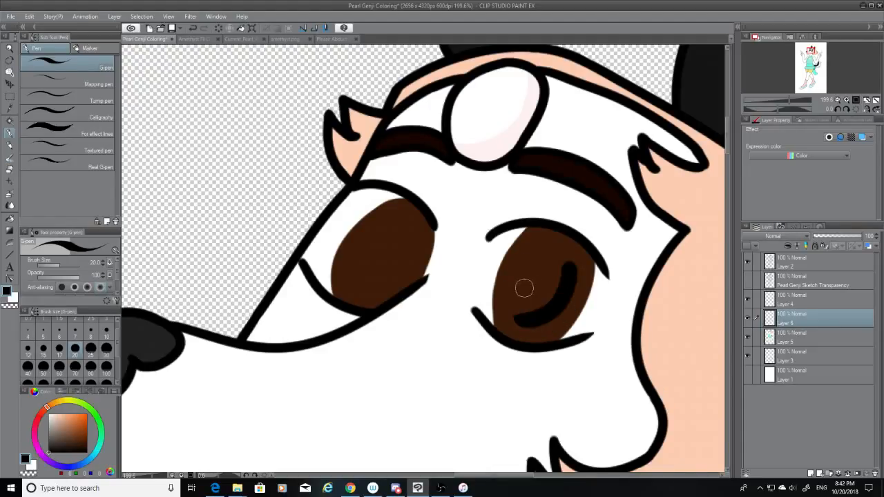
Try a wider, tilted solid black pupil in the near eye with the G-pen at size 20, and undo it completely.
mouse_move(570, 269)
mouse_down()
mouse_move(546, 255)
mouse_move(538, 284)
mouse_move(569, 267)
mouse_move(523, 272)
mouse_move(515, 306)
mouse_move(531, 315)
mouse_up()
key(ctrl+z)
key(ctrl+z)
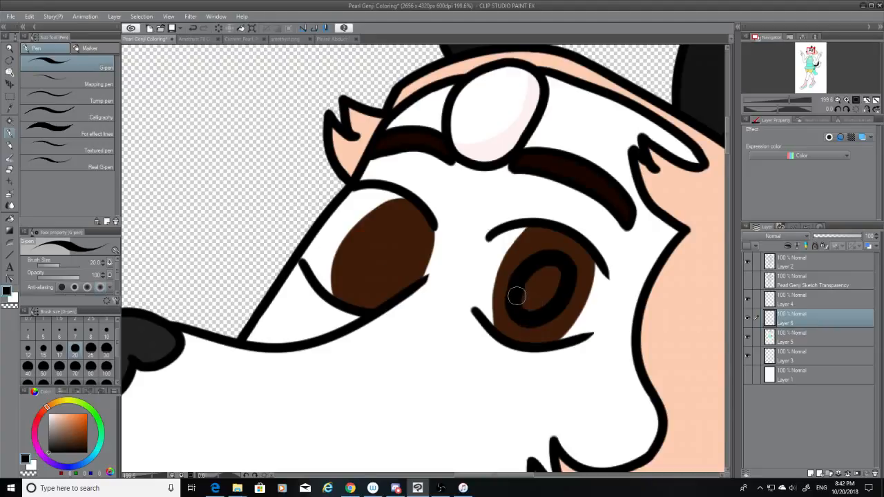
mouse_move(525, 278)
mouse_down()
mouse_move(521, 308)
mouse_move(530, 273)
mouse_move(542, 277)
mouse_move(520, 295)
mouse_move(525, 283)
mouse_move(525, 311)
mouse_move(566, 267)
mouse_up()
key(ctrl+z)
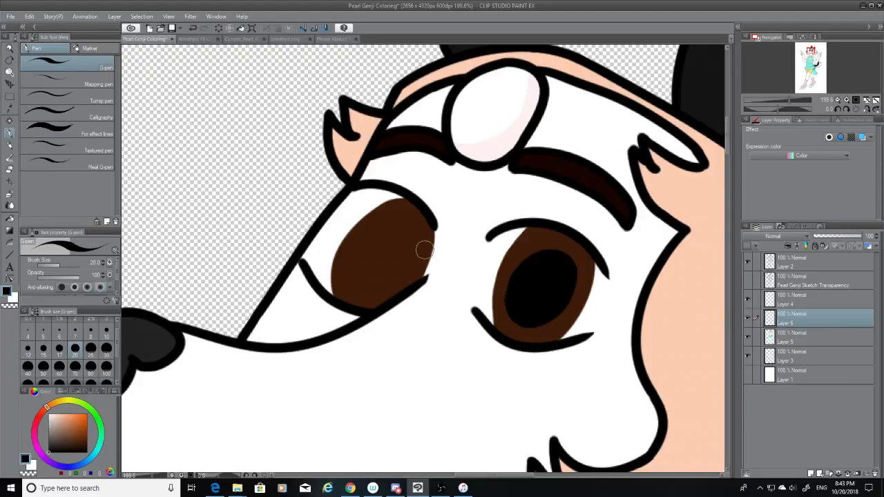
key(ctrl+z)
key(ctrl+z)
key(ctrl+z)
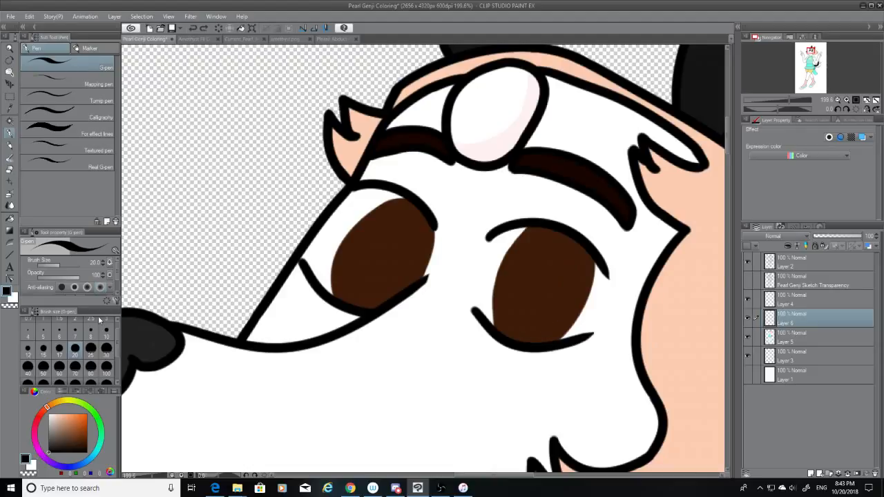
Outline a narrow tilted oval pupil in the near eye in black with the G-pen at size 15, redoing strokes until it fits.
click(41, 350)
drag(558, 263, 535, 322)
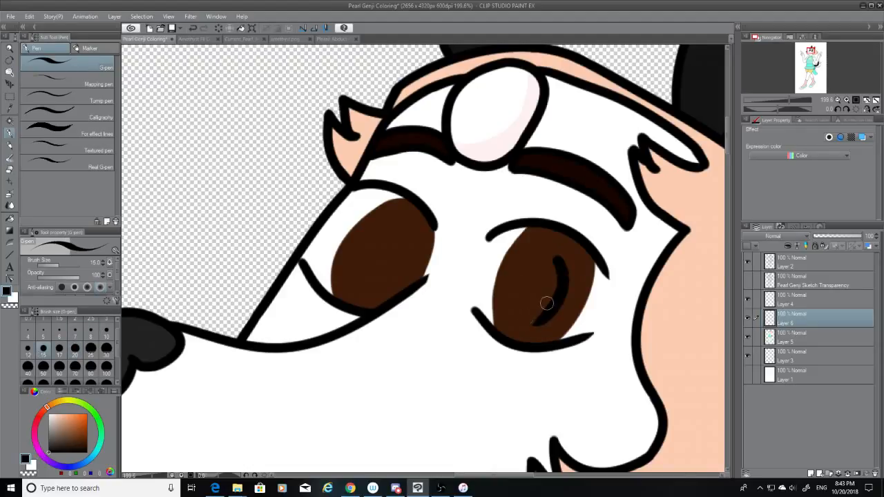
key(ctrl+z)
drag(562, 258, 522, 315)
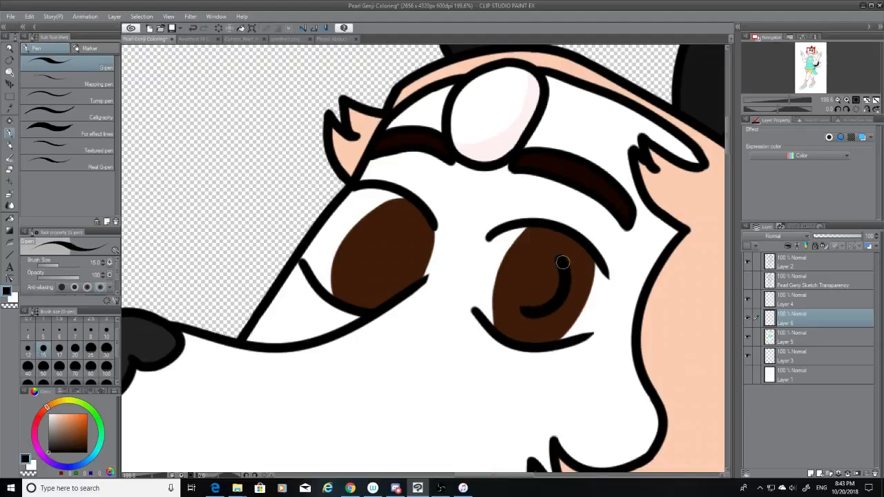
mouse_move(562, 261)
mouse_down()
mouse_move(555, 254)
mouse_move(519, 277)
mouse_move(521, 308)
mouse_up()
key(ctrl+z)
mouse_move(561, 259)
mouse_down()
mouse_move(528, 264)
mouse_move(513, 295)
mouse_move(518, 310)
mouse_move(529, 313)
mouse_move(517, 300)
mouse_move(533, 261)
mouse_move(563, 279)
mouse_up()
key(ctrl+z)
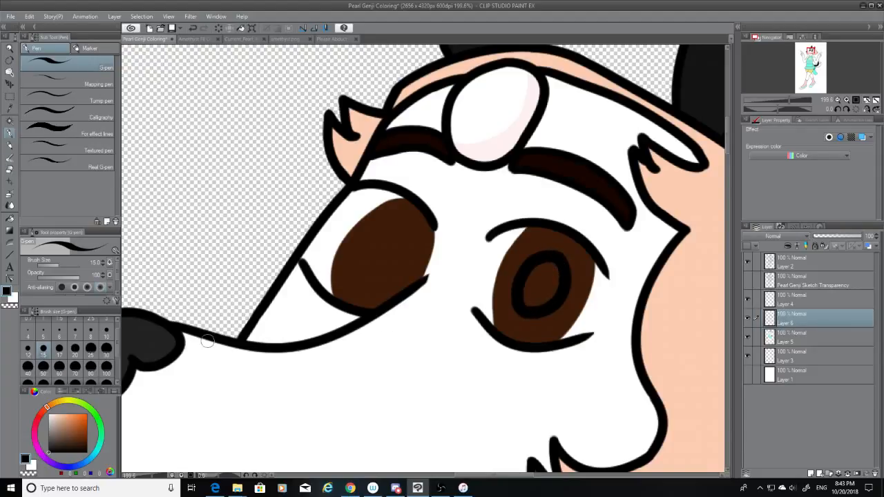
Fill the near eye's pupil outline solid black with the G-pen at size 20 and widen its lower outer edge.
click(74, 349)
mouse_move(535, 278)
mouse_down()
mouse_move(545, 262)
mouse_move(544, 295)
mouse_move(525, 270)
mouse_up()
key(XF86AudioLowerVolume)
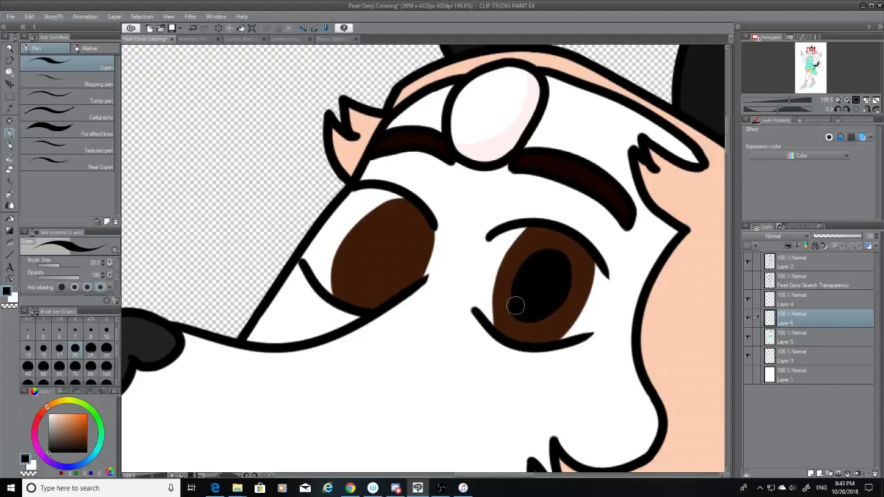
mouse_move(516, 305)
mouse_down()
mouse_move(518, 280)
mouse_move(545, 256)
mouse_up()
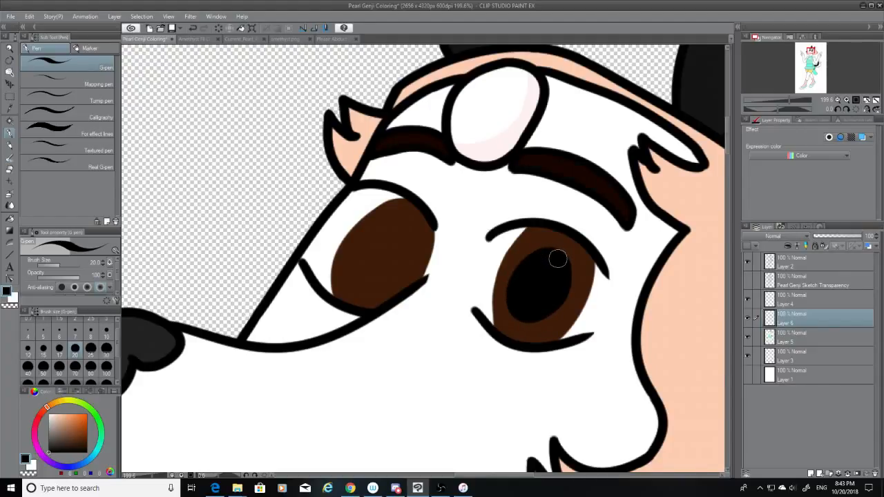
Paint a matching solid black oval pupil in the far eye with the G-pen at size 20.
mouse_move(422, 235)
mouse_down()
mouse_move(417, 277)
mouse_move(422, 252)
mouse_move(414, 278)
mouse_move(391, 293)
mouse_up()
key(ctrl+z)
mouse_move(422, 244)
mouse_down()
mouse_move(412, 230)
mouse_move(378, 252)
mouse_move(381, 297)
mouse_move(400, 290)
mouse_move(405, 263)
mouse_move(395, 243)
mouse_move(407, 246)
mouse_up()
key(ctrl+z)
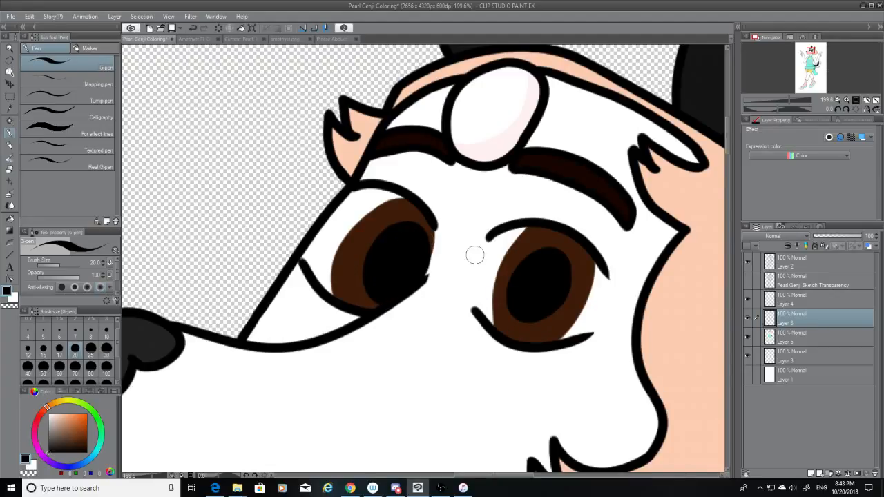
Compare the eyes with the sketch layer, and paint a large round white highlight over each iris's upper edge with the G-pen at size 50.
click(747, 283)
click(748, 282)
key(x)
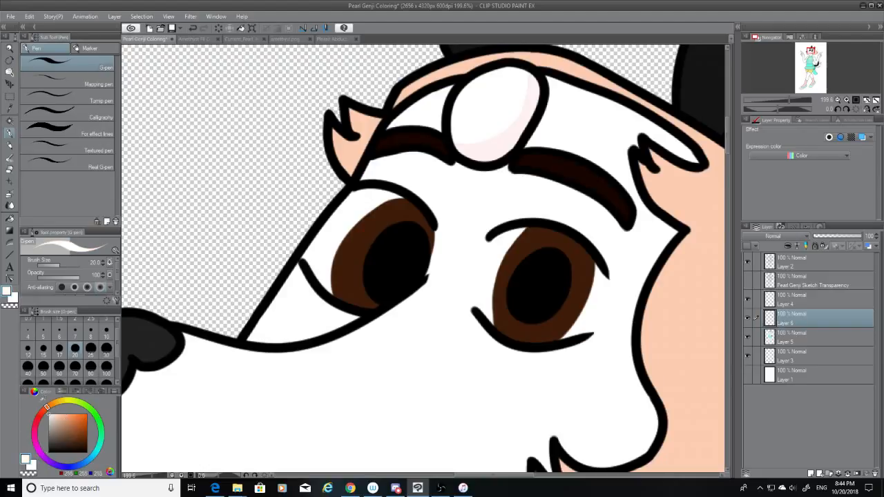
click(43, 367)
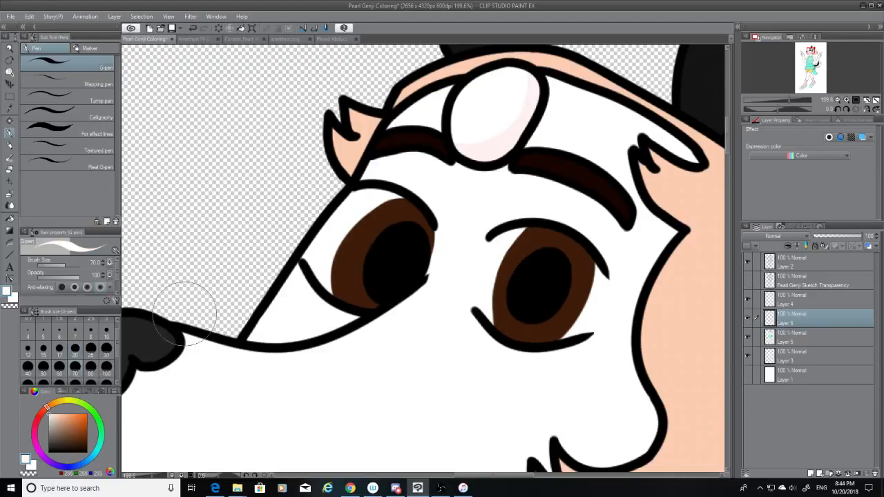
click(380, 218)
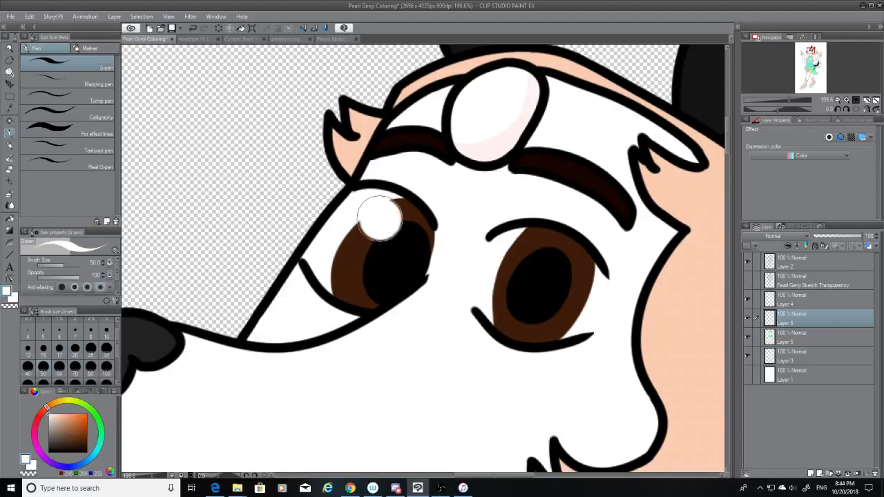
click(525, 248)
key(ctrl+z)
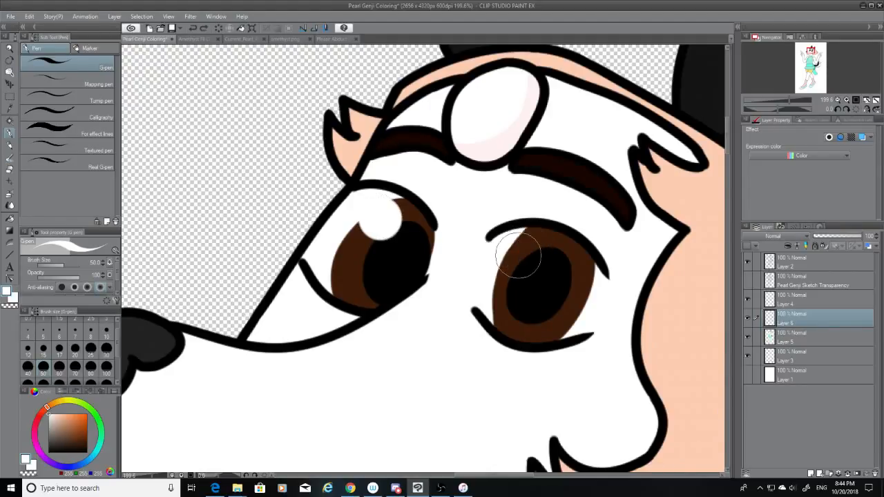
click(519, 253)
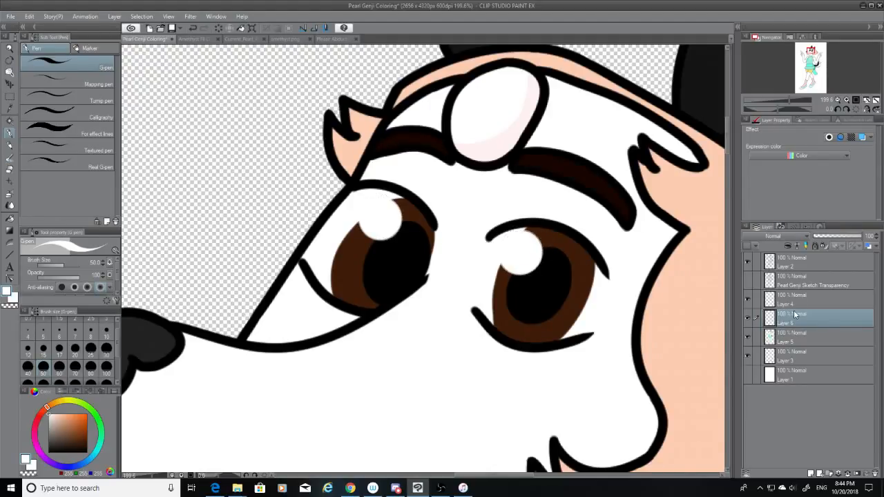
On Layer 5, trim the brown iris edge beside the near eye's large highlight in white with the G-pen at size 10.
click(794, 335)
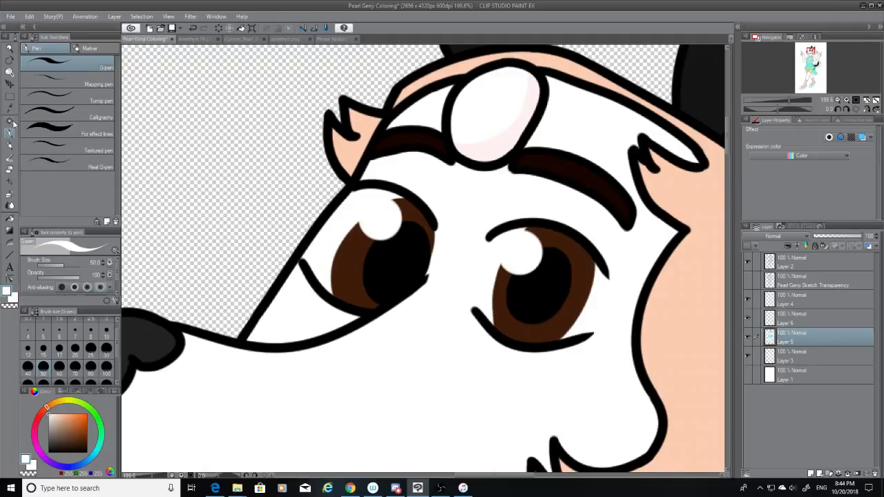
click(91, 334)
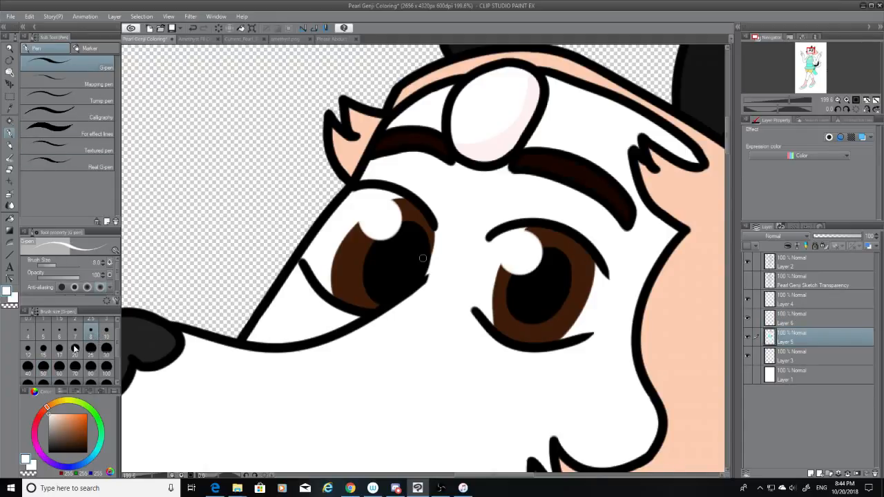
key(bracketright)
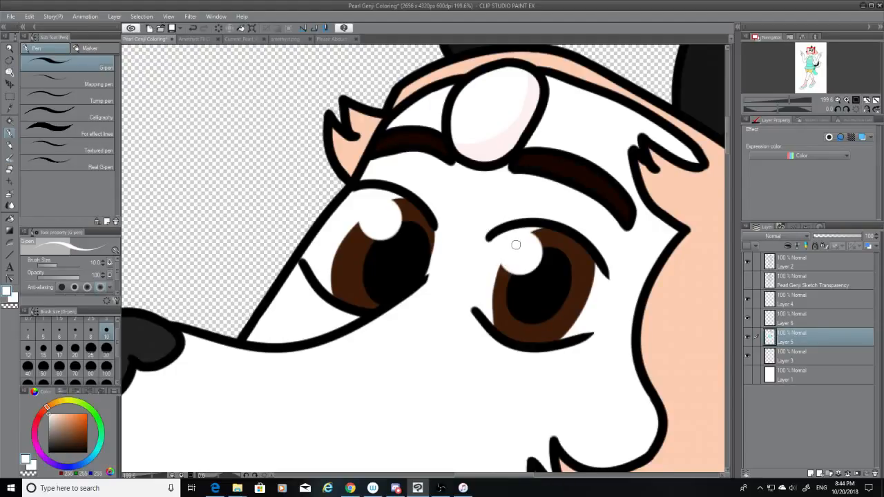
On Layer 6, add a smaller round white highlight at the near pupil's upper right with the G-pen at size 30.
click(787, 323)
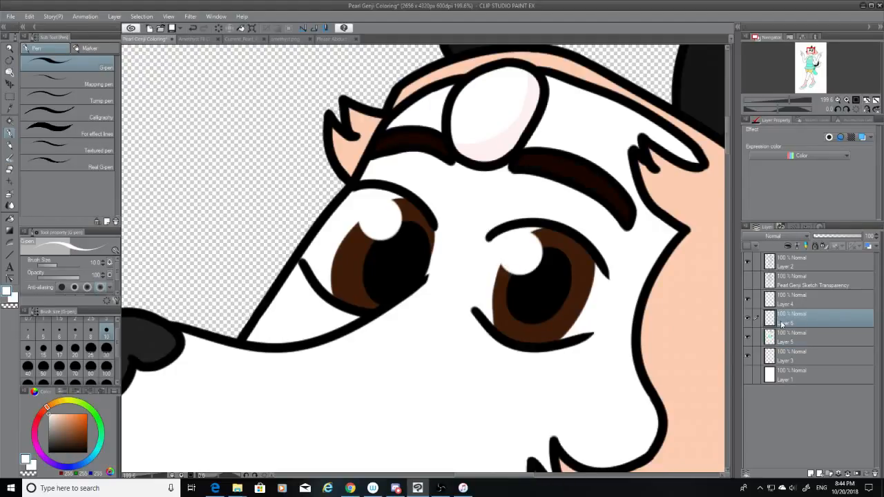
click(25, 460)
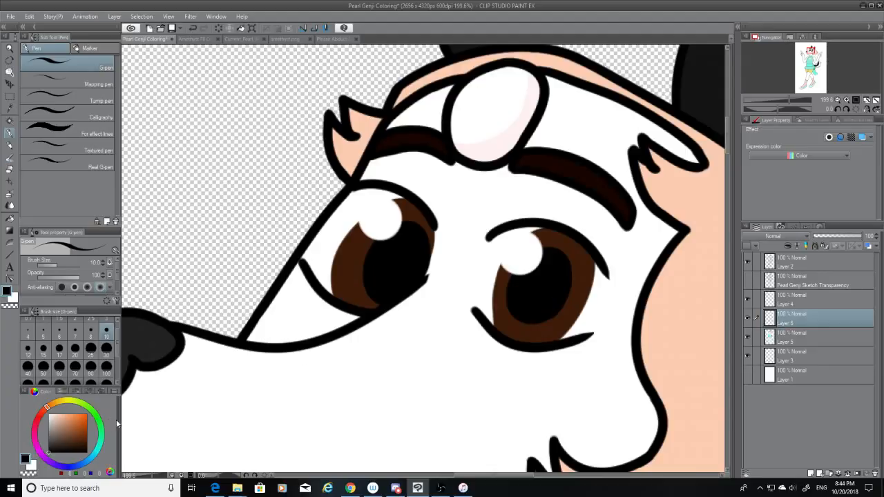
key(x)
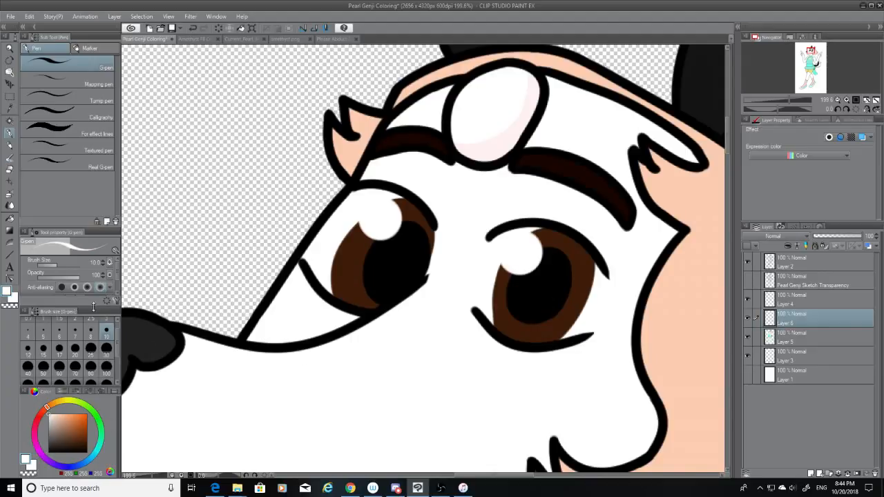
click(76, 351)
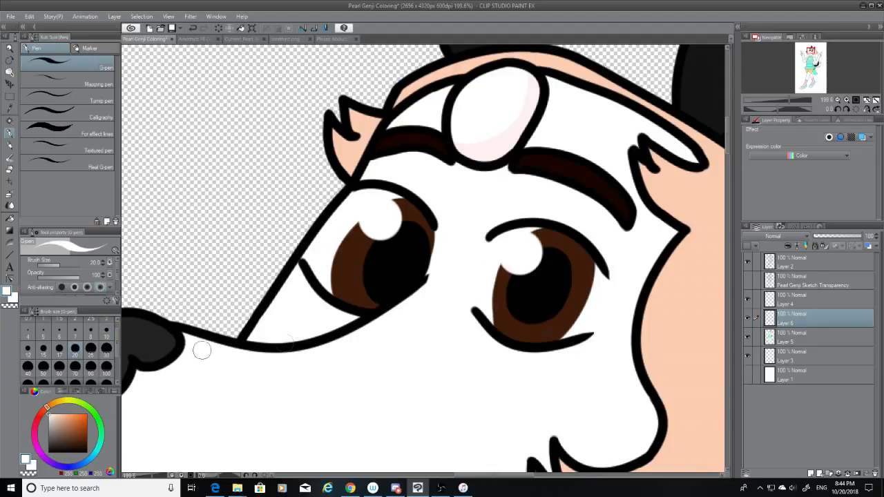
click(106, 348)
click(570, 270)
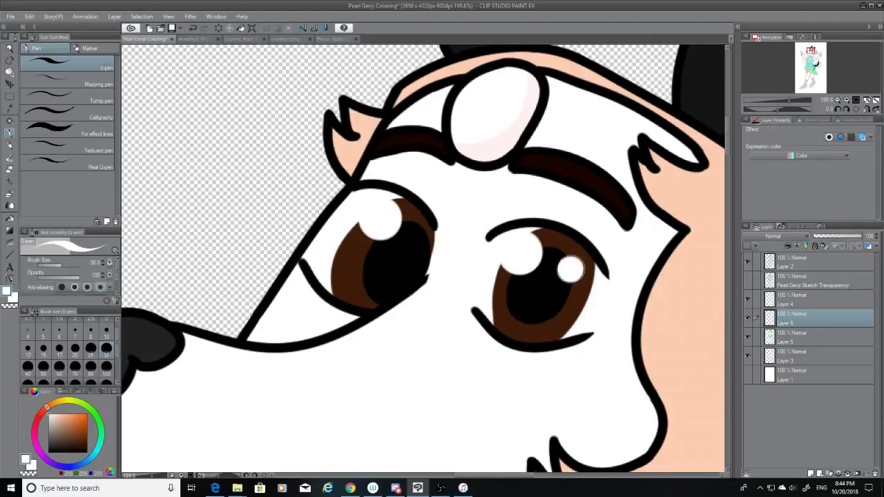
Paint white wedge and bar reflections across the lower part of both eyes with the G-pen at size 12.
click(75, 354)
click(27, 350)
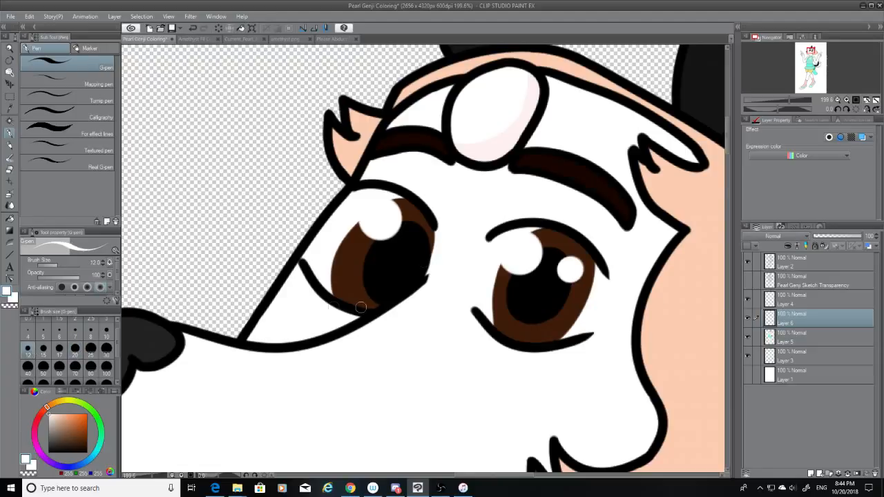
mouse_move(327, 280)
mouse_down()
mouse_move(340, 302)
mouse_move(373, 282)
mouse_move(344, 293)
mouse_move(365, 281)
mouse_up()
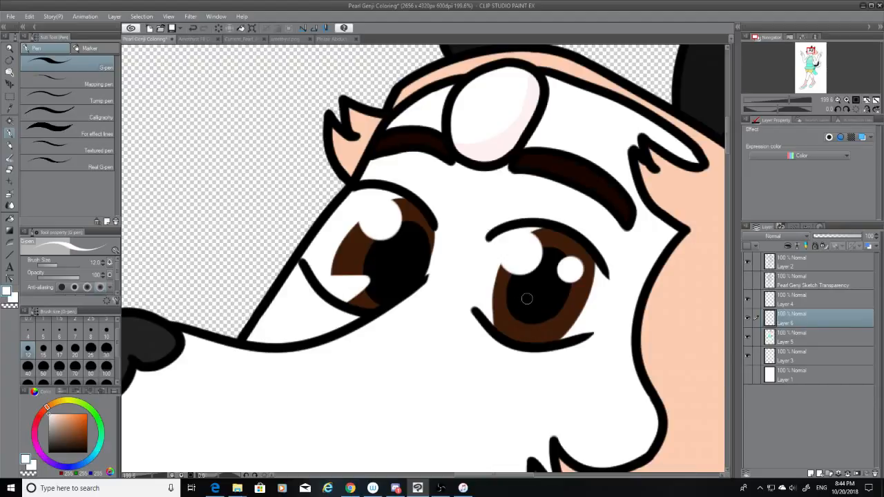
mouse_move(519, 297)
mouse_down()
mouse_move(503, 299)
mouse_move(517, 297)
mouse_move(501, 313)
mouse_move(598, 325)
mouse_up()
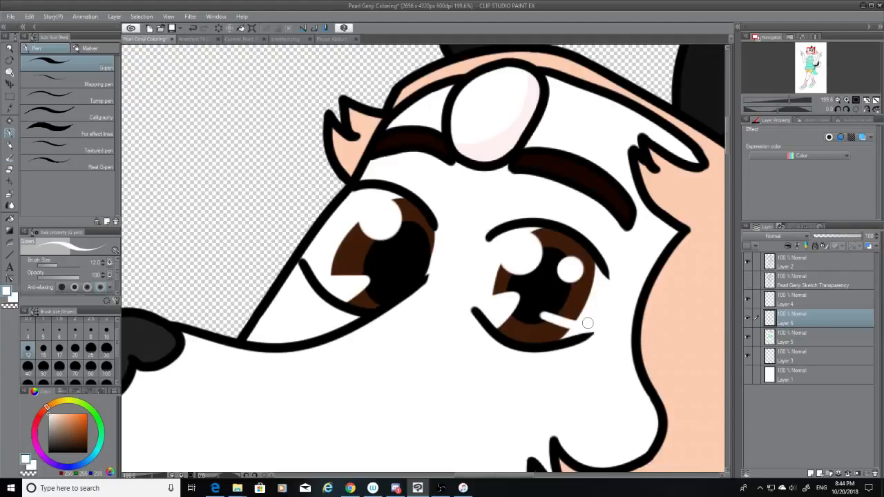
drag(390, 285, 423, 295)
Add a short thin white glint in the middle of each pupil with the G-pen at size 7.
click(75, 332)
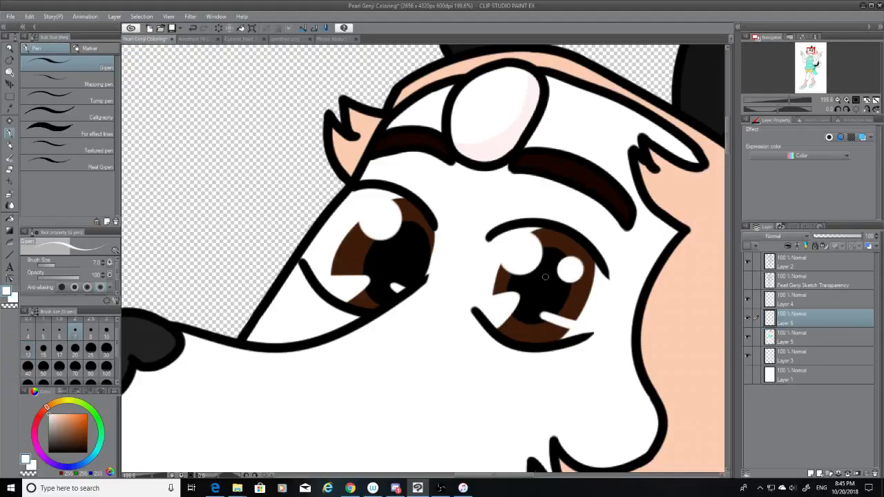
drag(546, 277, 542, 290)
drag(399, 252, 401, 261)
Slim the far eye's pupil on Layer 6 by erasing along its left and upper edges with the Hard eraser at size 10.
scroll(392, 337, down, 6)
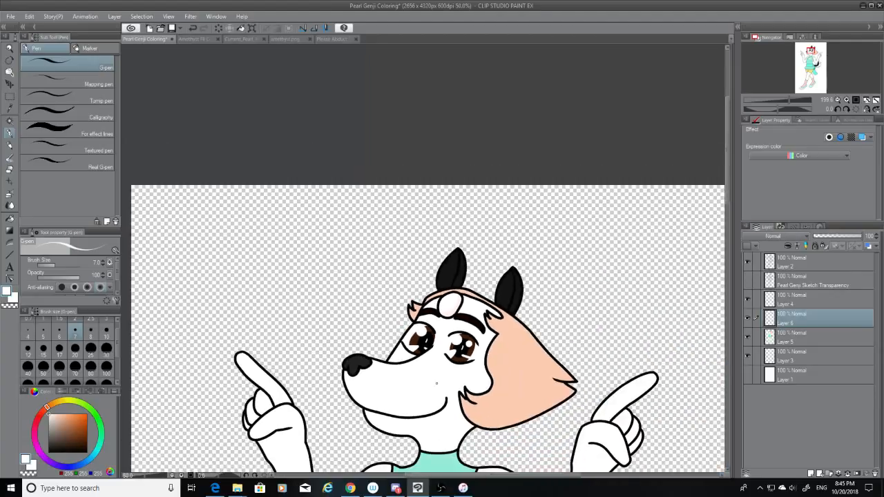
scroll(429, 356, up, 7)
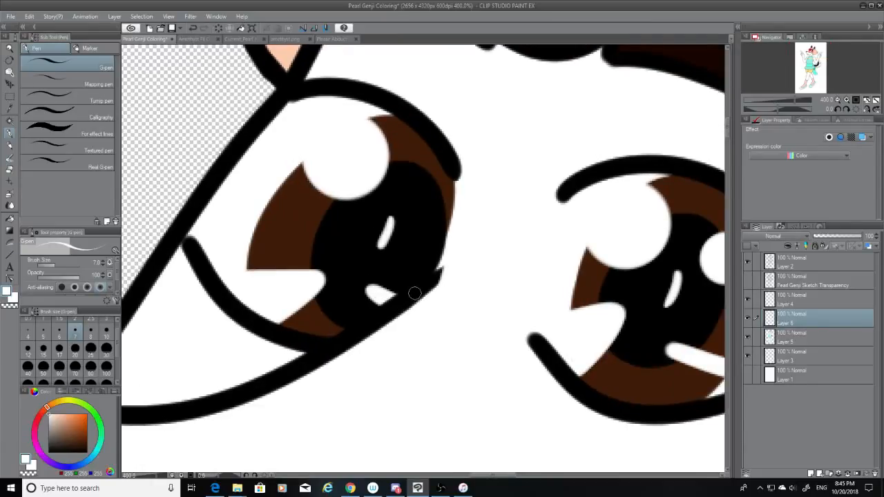
click(9, 172)
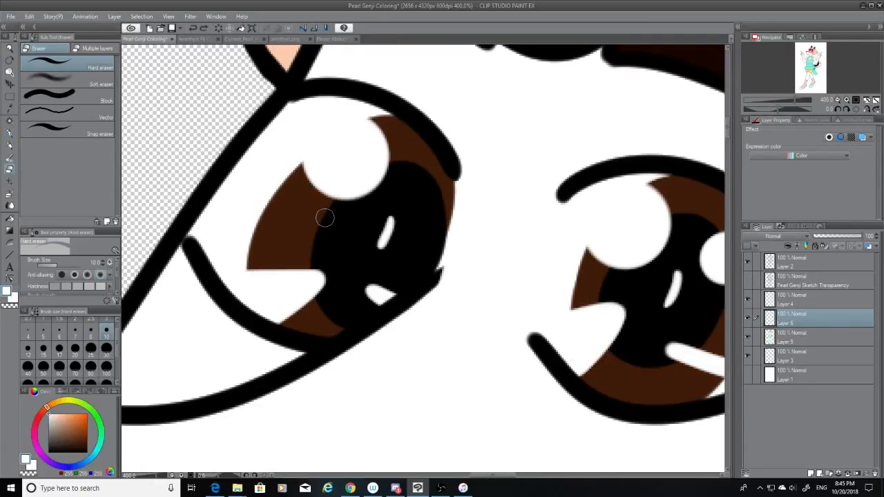
mouse_move(326, 213)
mouse_down()
mouse_move(341, 192)
mouse_move(316, 232)
mouse_move(311, 261)
mouse_move(317, 292)
mouse_move(352, 322)
mouse_up()
key(ctrl+z)
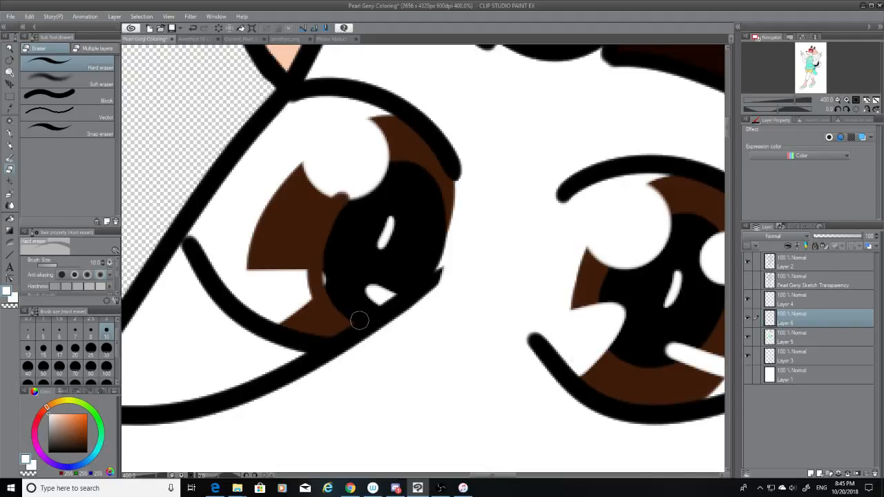
drag(345, 196, 372, 166)
click(10, 132)
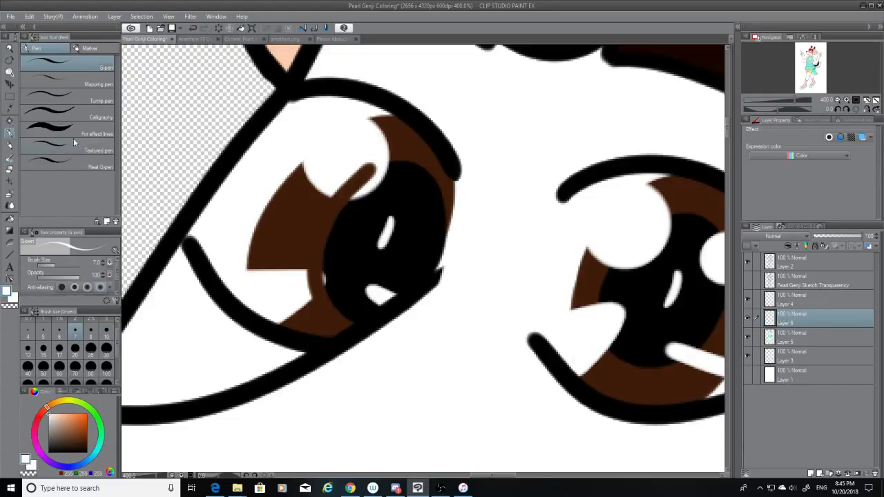
drag(403, 159, 342, 193)
key(ctrl+z)
click(10, 170)
drag(397, 162, 327, 193)
key(ctrl+z)
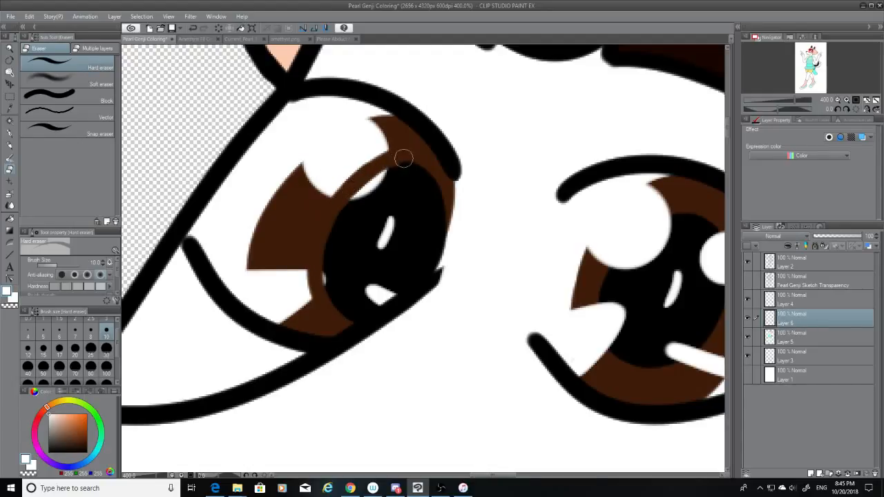
Repaint the far eye's large round highlight in white with the G-pen at size 50.
click(10, 132)
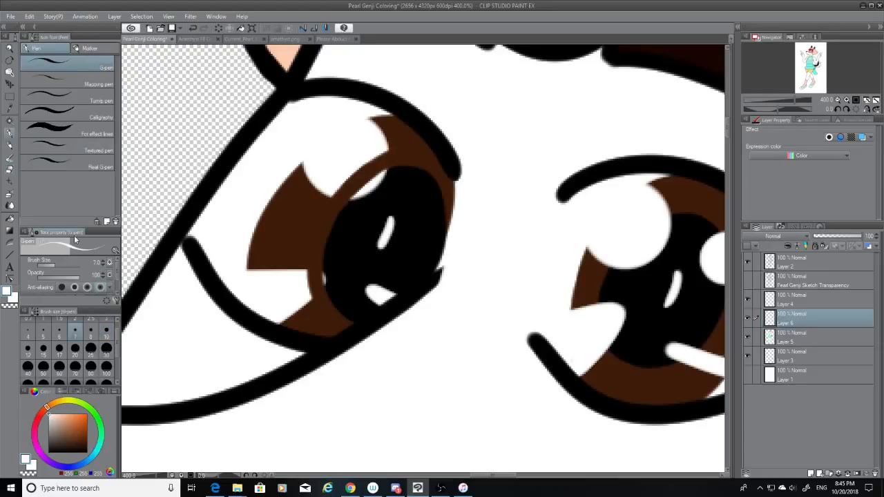
click(60, 369)
drag(359, 148, 347, 156)
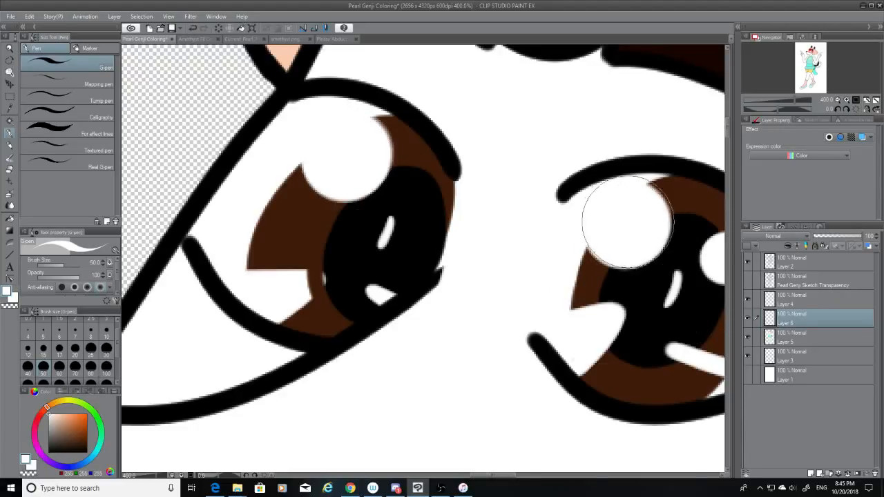
drag(628, 223, 628, 224)
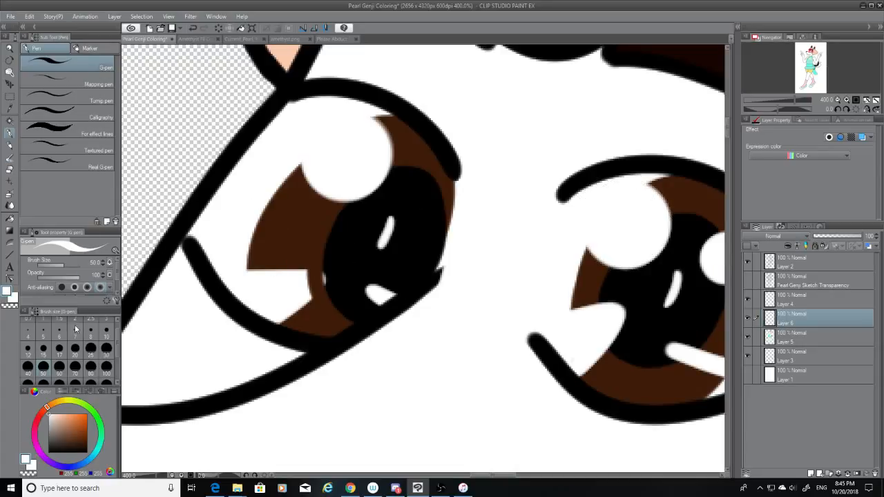
Repaint the white wedge reflection at the lower left of the far eye with the G-pen at size 12, extending it to the pupil.
click(27, 348)
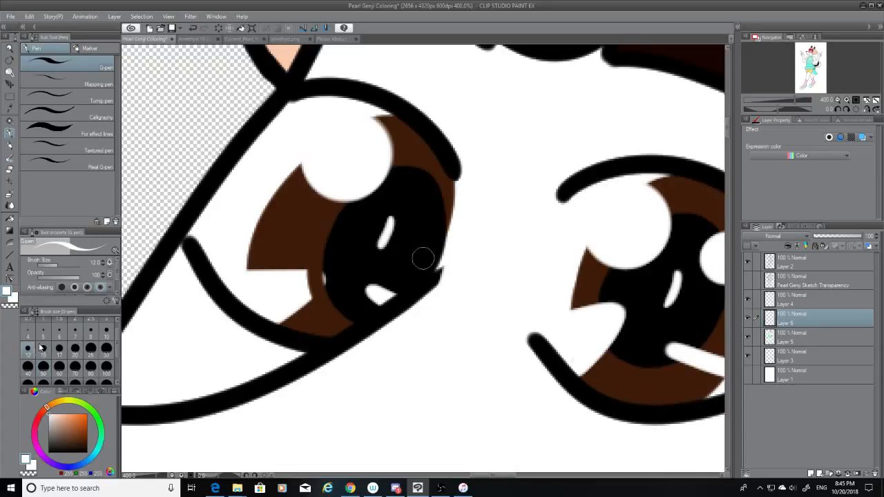
mouse_move(296, 286)
mouse_down()
mouse_move(318, 278)
mouse_move(311, 289)
mouse_move(321, 277)
mouse_move(302, 281)
mouse_move(315, 279)
mouse_move(297, 297)
mouse_move(311, 278)
mouse_move(332, 278)
mouse_move(275, 311)
mouse_up()
key(ctrl+z)
key(ctrl+z)
key(ctrl+z)
drag(322, 279, 242, 282)
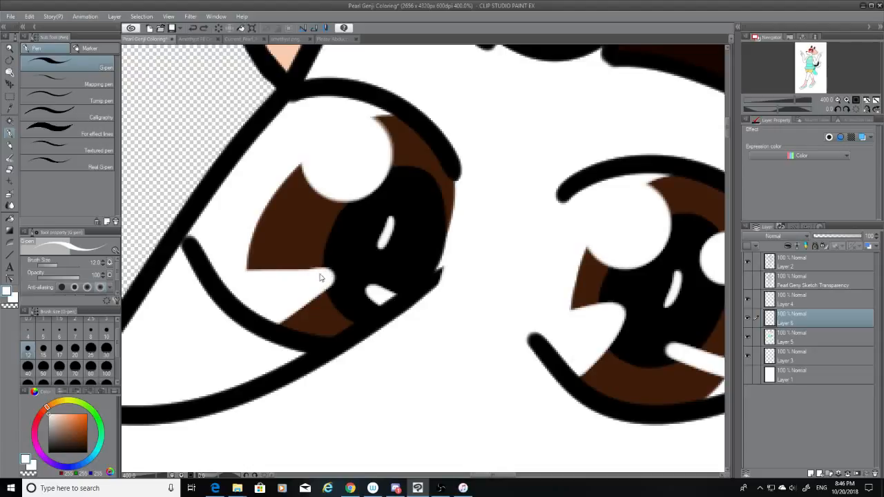
drag(322, 276, 223, 263)
key(ctrl+z)
drag(322, 276, 217, 260)
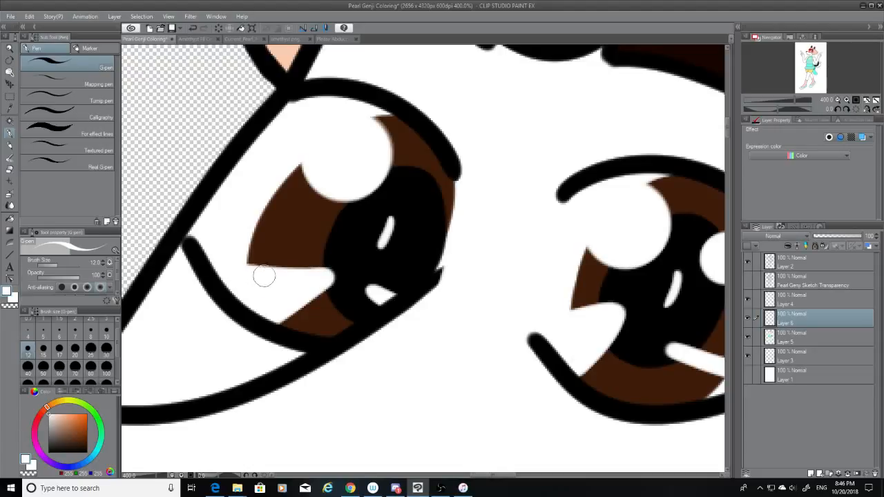
key(ctrl+z)
drag(322, 276, 223, 263)
Remove the thin white glint from the far pupil by covering it with the pupil's black using the G-pen at size 12.
drag(511, 476, 521, 486)
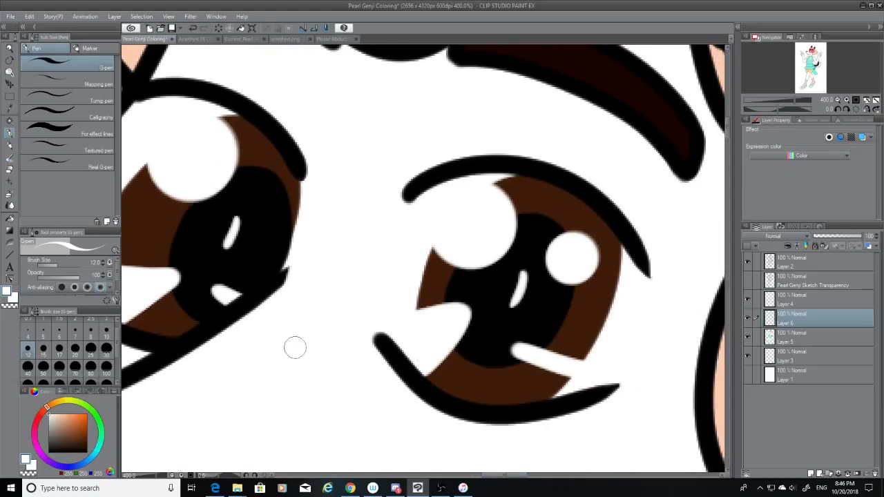
click(10, 169)
mouse_move(251, 228)
mouse_down()
mouse_move(225, 247)
mouse_move(237, 239)
mouse_move(226, 228)
mouse_move(235, 227)
mouse_move(233, 239)
mouse_move(240, 220)
mouse_up()
key(ctrl+z)
right_click(234, 262)
key(ctrl+z)
click(11, 133)
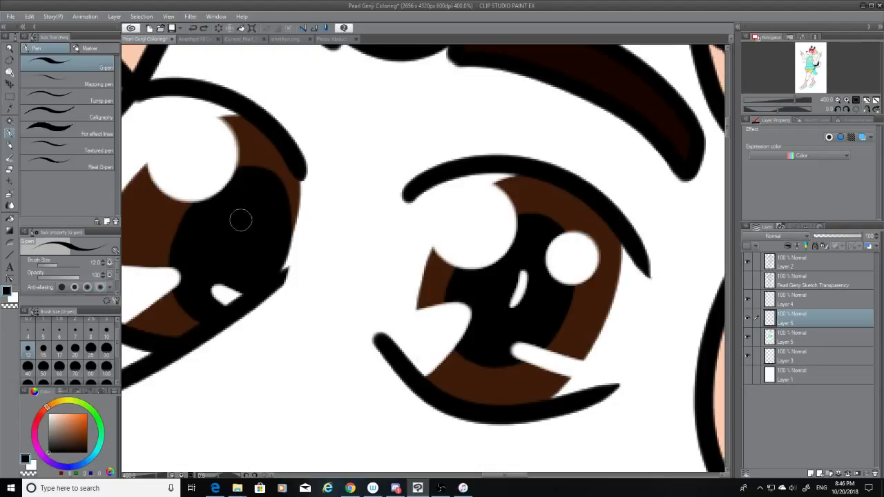
Redraw a short slanted white glint in the middle of the far pupil with the G-pen at size 7.
drag(66, 434, 38, 383)
click(76, 332)
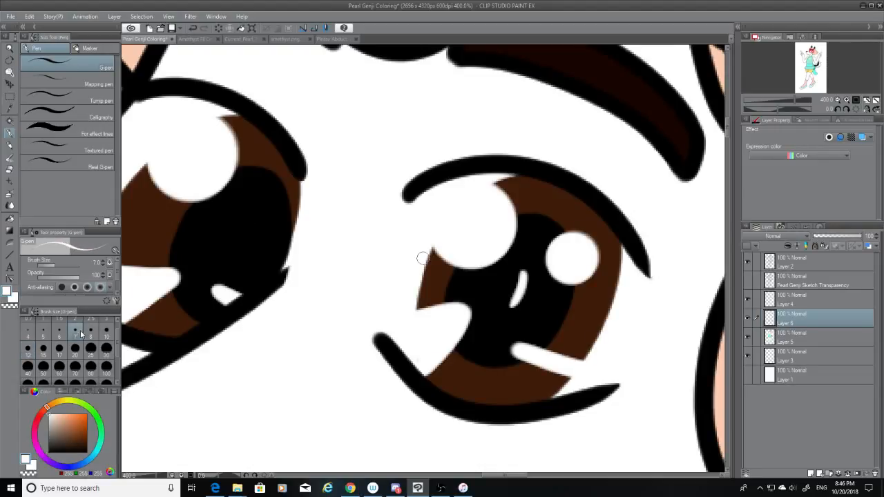
drag(246, 217, 233, 254)
key(ctrl+z)
drag(247, 221, 233, 254)
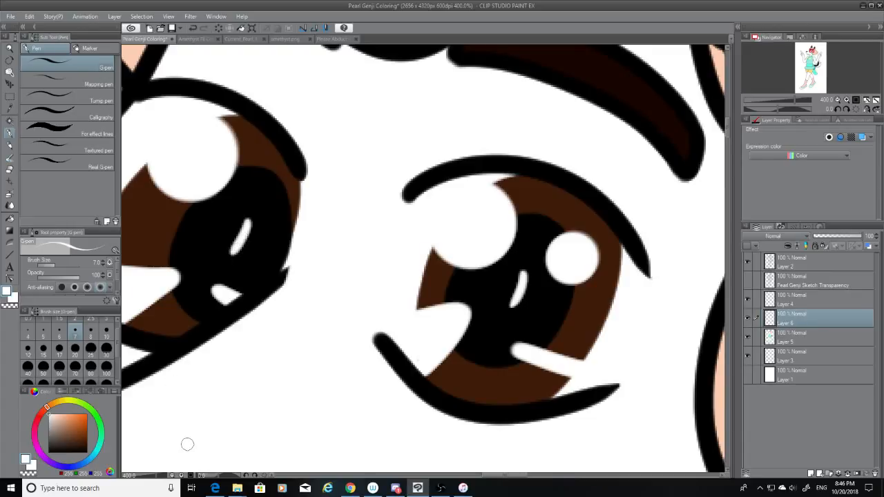
scroll(187, 444, down, 10)
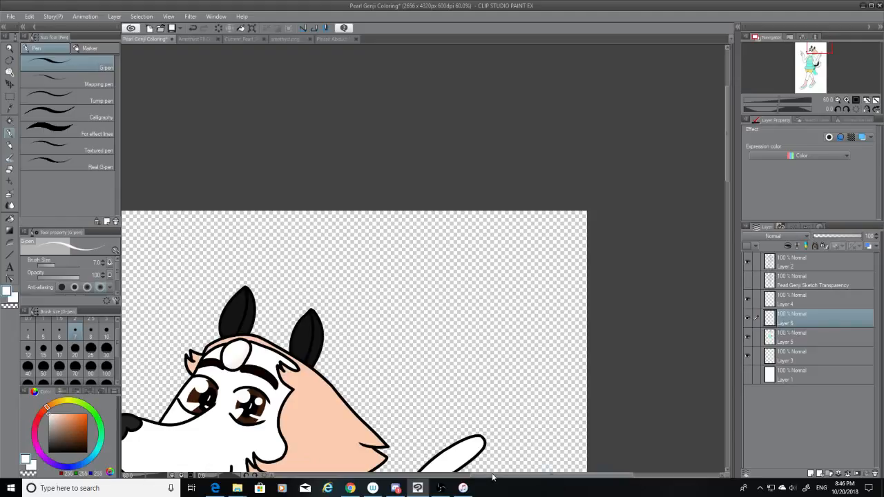
drag(489, 475, 430, 477)
click(390, 491)
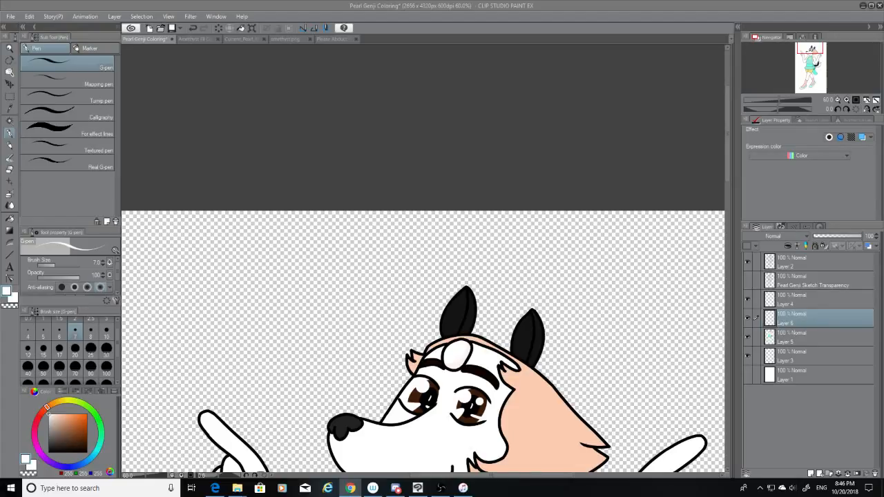
On Layer 5, trim the outer edge of the far eye's brown iris in white with the G-pen at size 20, and set the brush size to 10.
scroll(342, 397, up, 8)
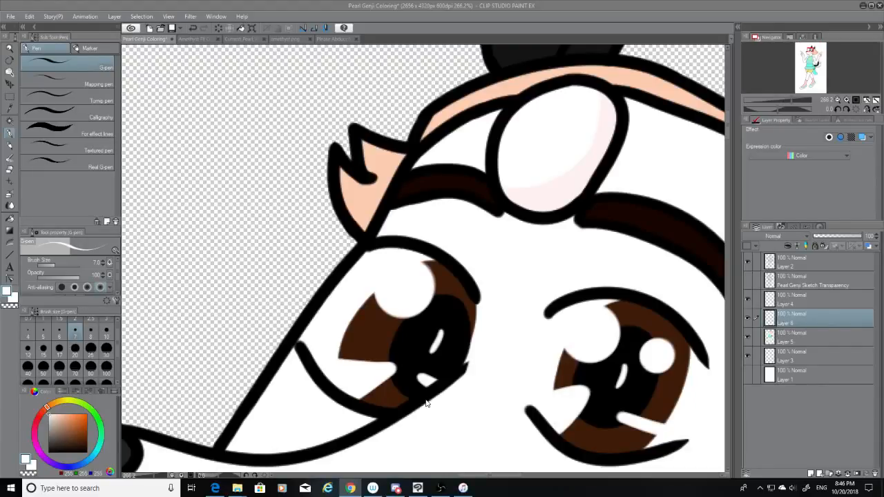
click(791, 339)
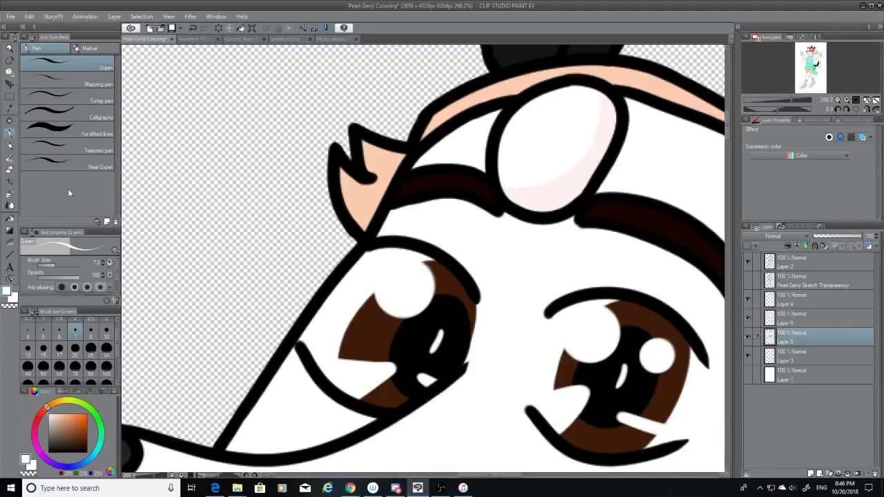
click(76, 349)
drag(403, 262, 339, 361)
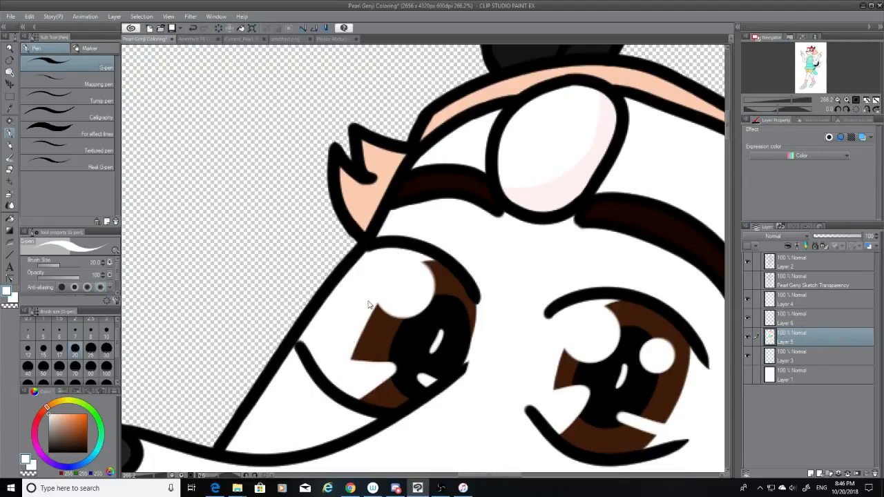
key(ctrl+z)
drag(378, 285, 351, 377)
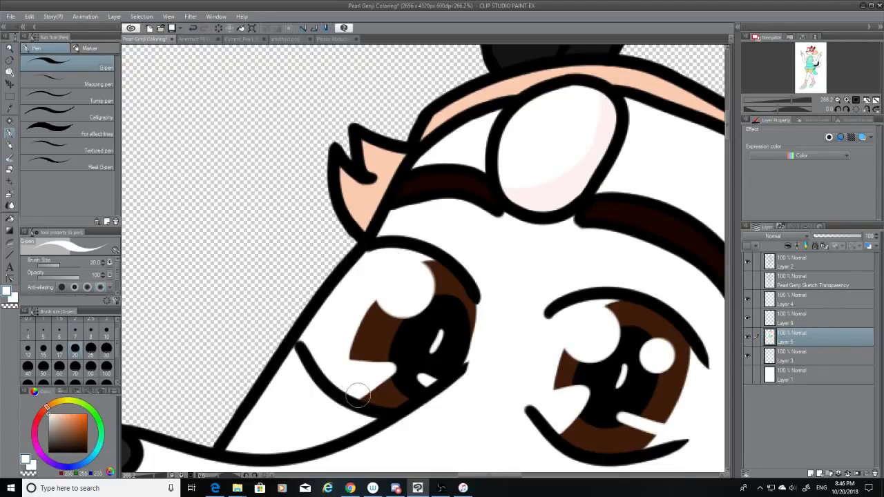
click(655, 353)
click(104, 335)
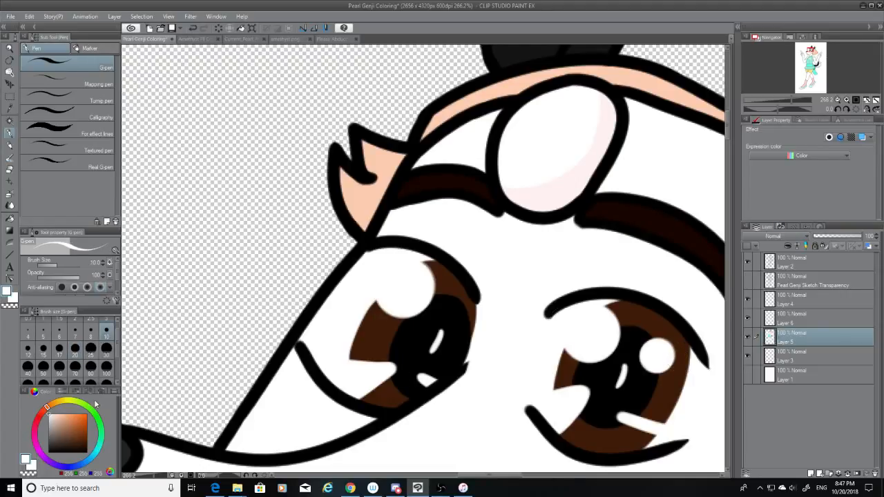
Try to trim the outer edge of the right eye's brown iris on Layer 5 with white G-pen strokes at size 12.
click(28, 349)
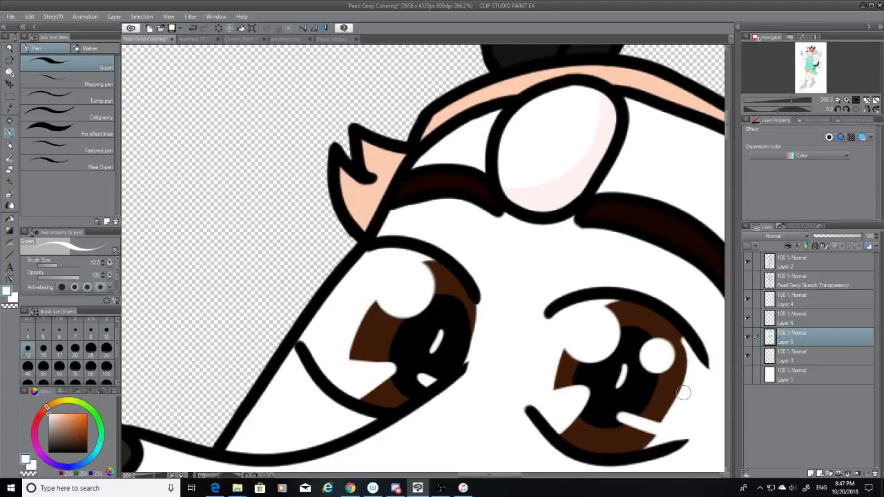
drag(687, 340, 670, 408)
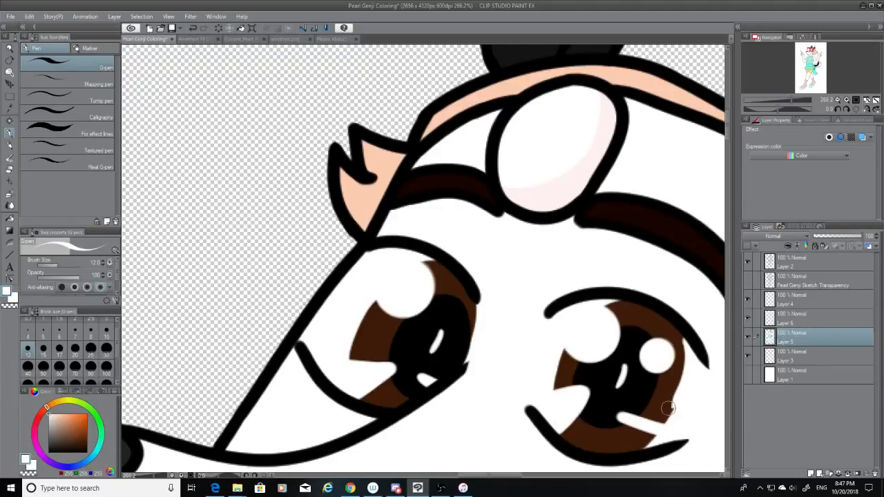
key(ctrl+z)
drag(692, 337, 673, 407)
ctrl+drag(691, 342, 676, 408)
key(ctrl+z)
key(ctrl+z)
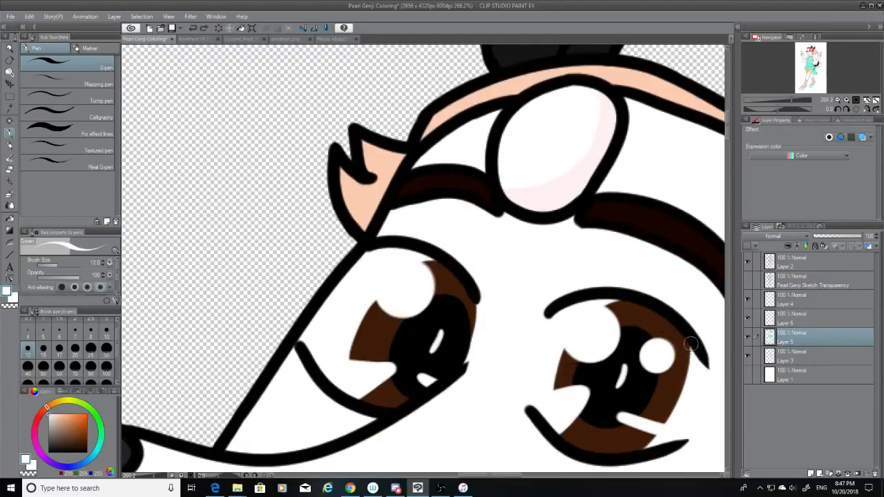
drag(691, 338, 670, 415)
key(ctrl+z)
drag(691, 338, 671, 414)
key(ctrl+z)
mouse_move(691, 338)
mouse_down()
mouse_move(686, 386)
mouse_move(665, 418)
mouse_up()
key(ctrl+z)
scroll(725, 208, down, 3)
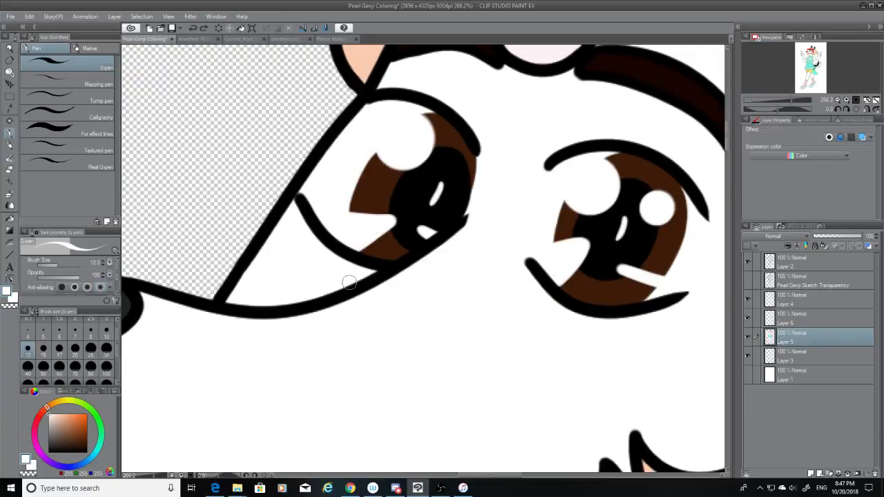
Erase along the inner edge of the left eye's iris on Layer 6 with the Hard eraser at size 10.
scroll(477, 308, down, 8)
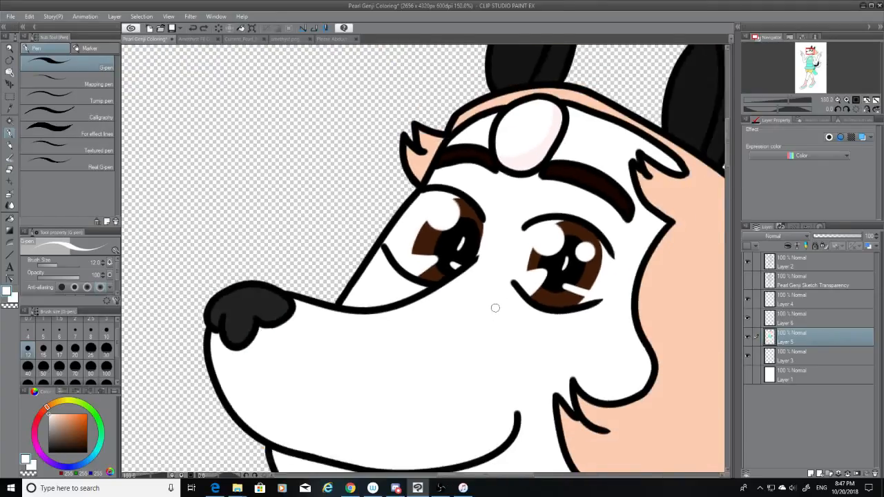
scroll(496, 308, down, 1)
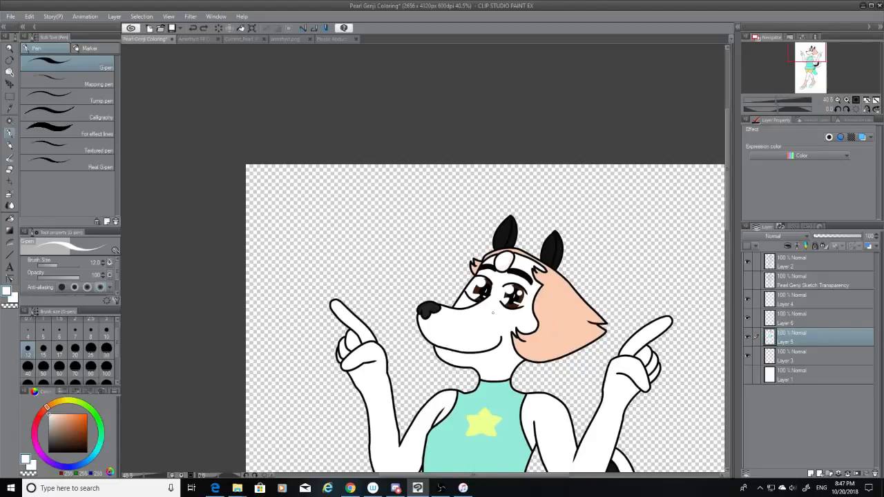
scroll(497, 290, up, 5)
scroll(498, 278, up, 6)
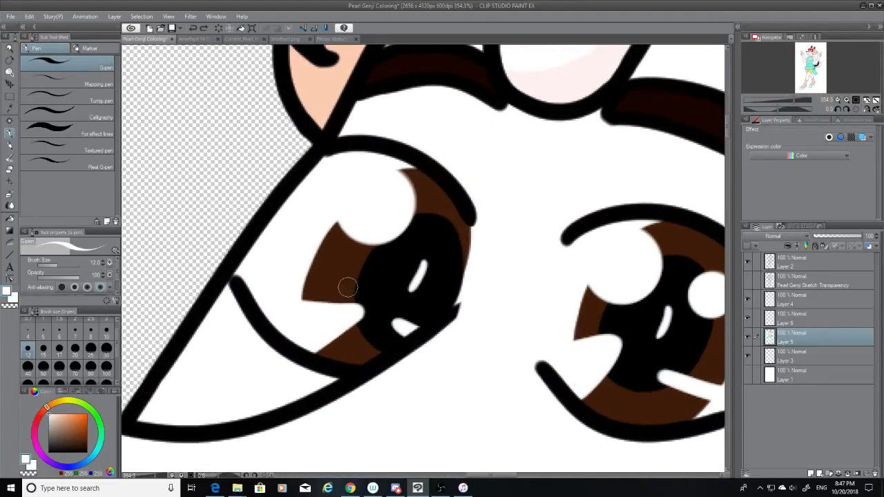
click(10, 171)
drag(461, 266, 461, 268)
key(ctrl+z)
click(791, 317)
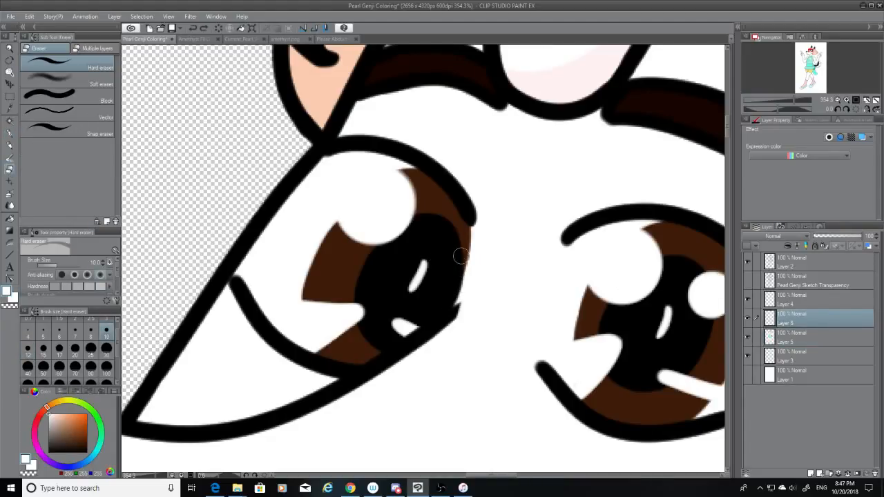
key(ctrl+z)
drag(466, 264, 458, 304)
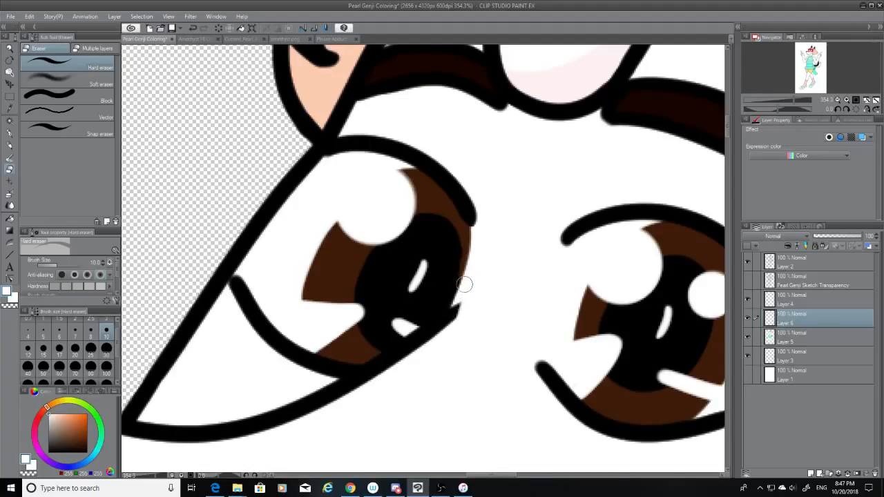
key(ctrl+z)
drag(468, 255, 453, 304)
key(ctrl+z)
mouse_move(470, 264)
mouse_down()
mouse_move(454, 309)
mouse_move(466, 289)
mouse_move(456, 309)
mouse_up()
Sample the iris brown and extend the left eye's inner iris edge on Layer 5 with the G-pen at size 7.
click(787, 305)
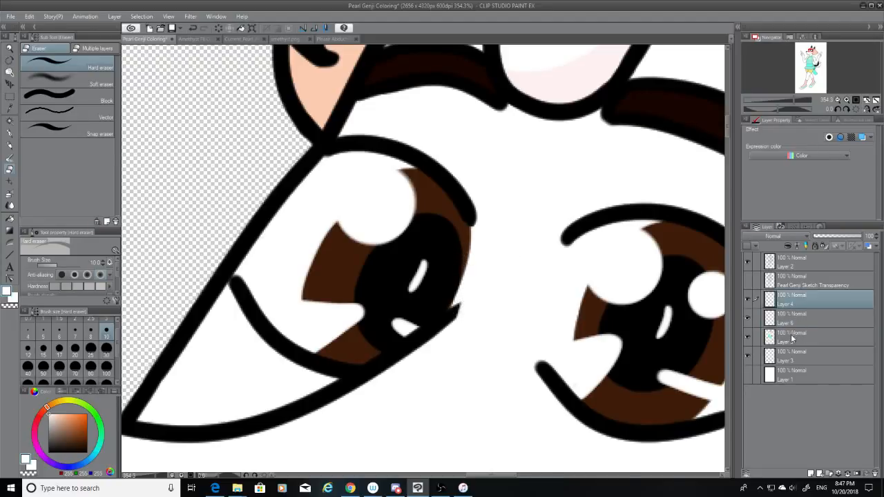
click(794, 337)
click(10, 132)
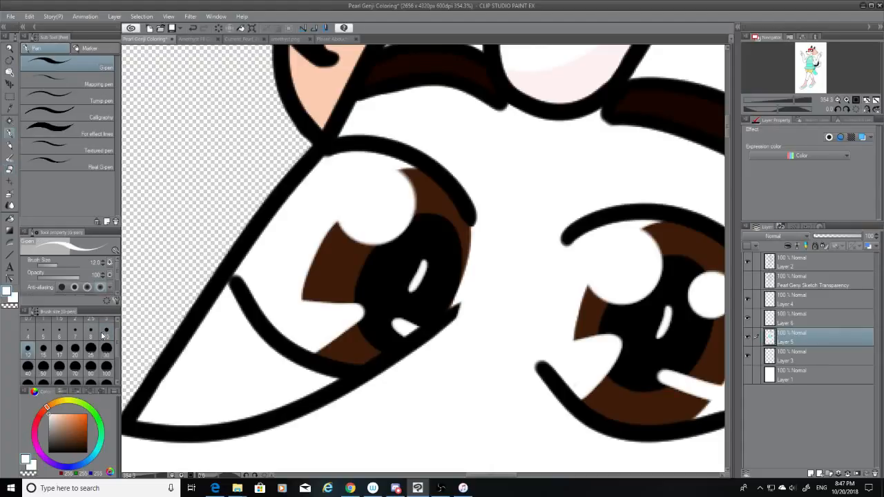
click(74, 333)
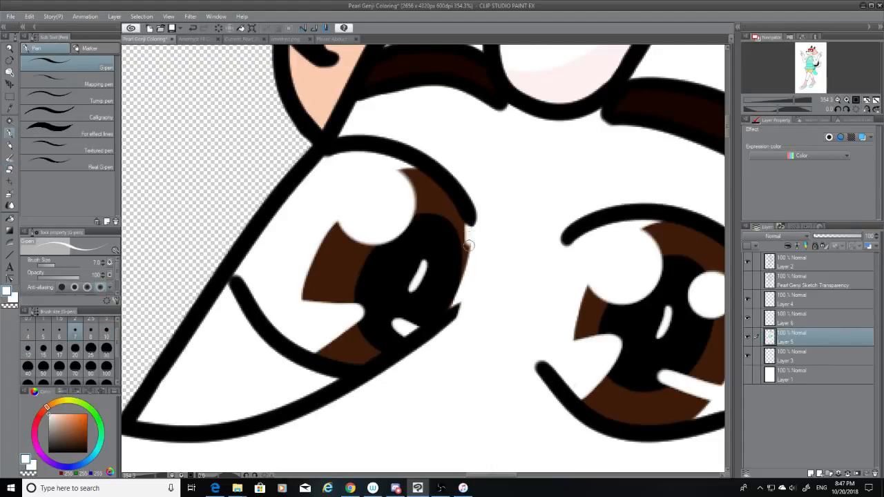
drag(469, 224, 462, 265)
click(10, 109)
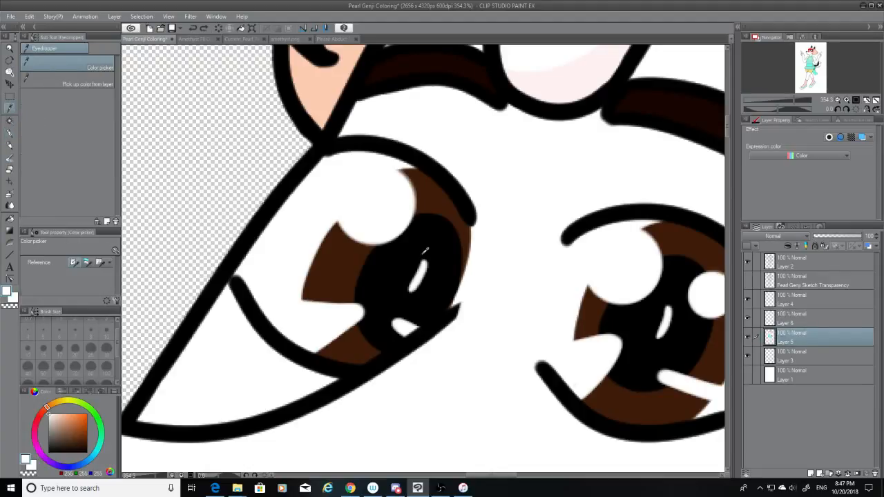
click(441, 211)
click(10, 133)
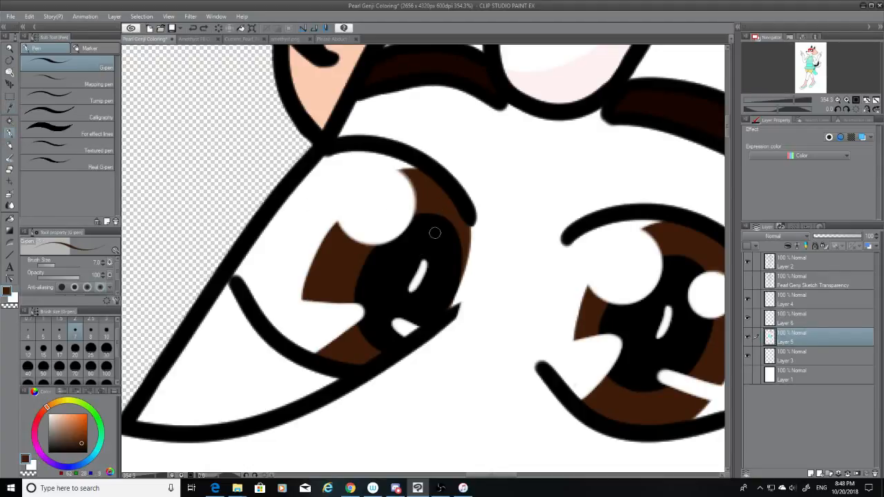
mouse_move(468, 222)
mouse_down()
mouse_move(467, 263)
mouse_move(470, 221)
mouse_move(453, 301)
mouse_up()
key(ctrl+z)
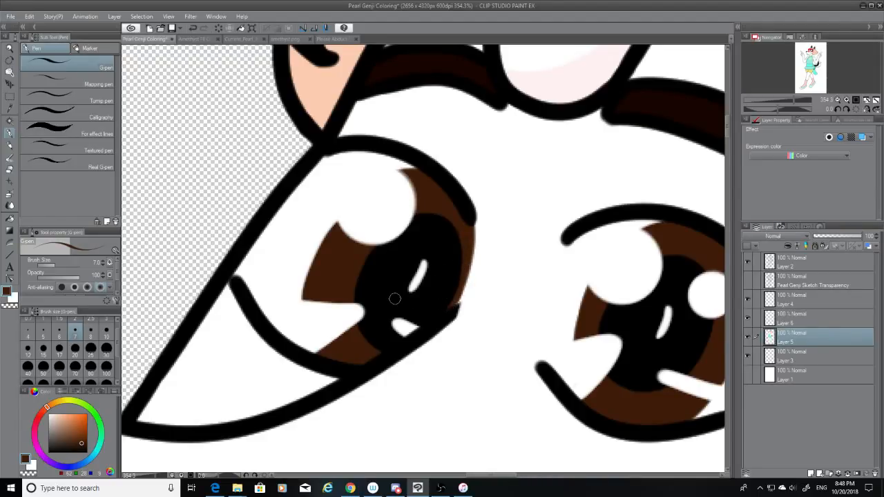
Add a small round white highlight at the upper inner edge of the left eye on Layer 6 with the G-pen at size 30.
scroll(394, 298, down, 10)
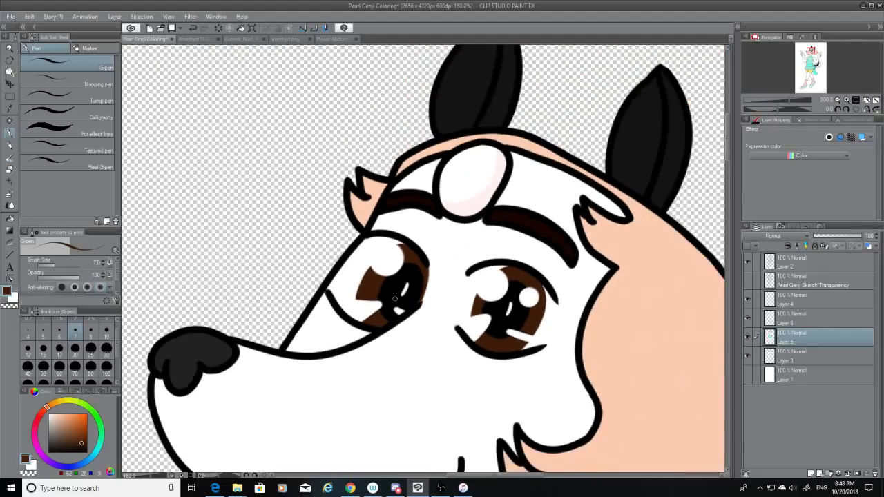
scroll(410, 342, down, 1)
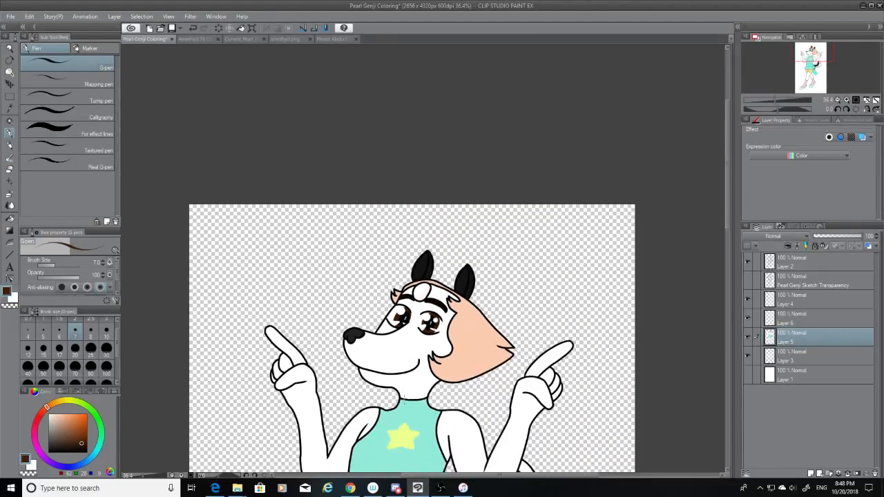
scroll(389, 311, up, 8)
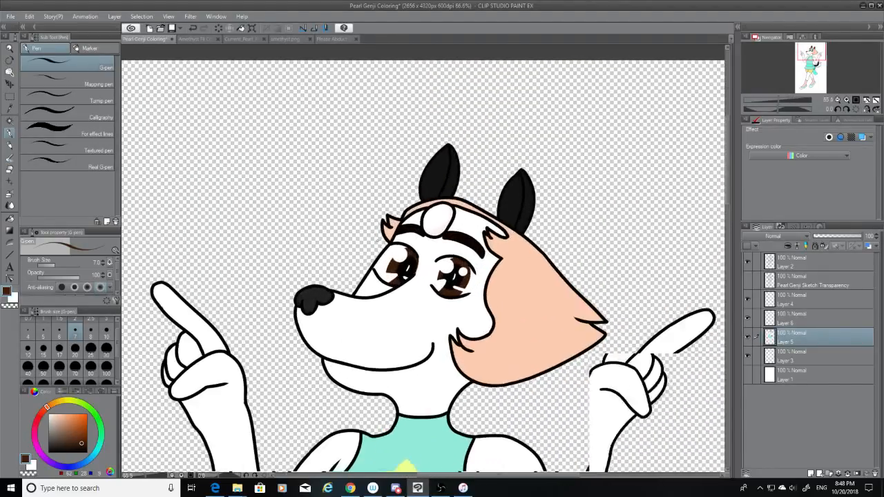
scroll(389, 311, up, 2)
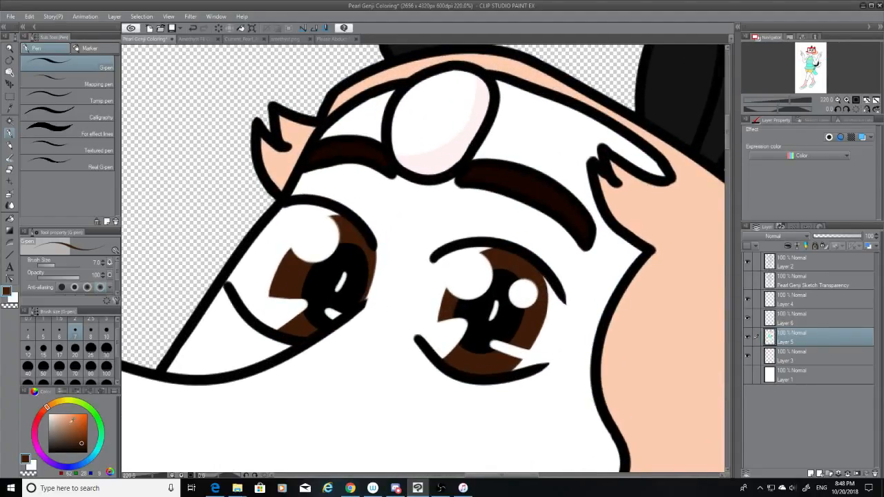
key(x)
click(106, 353)
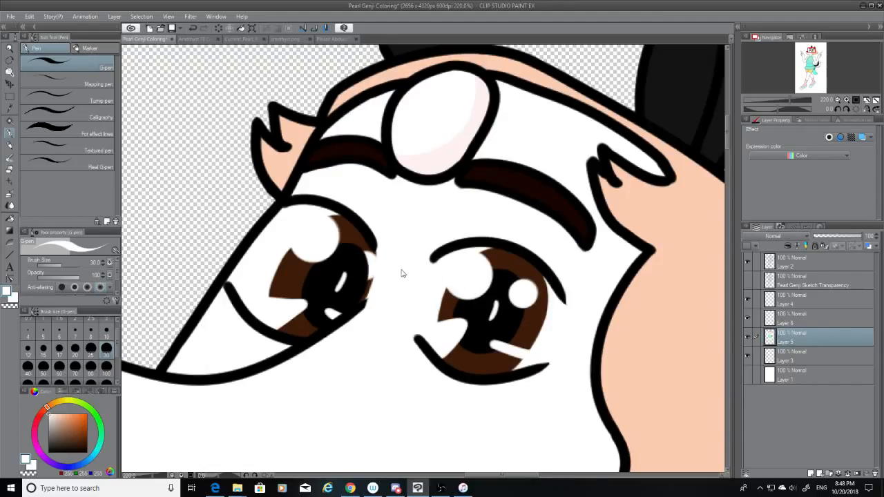
click(829, 318)
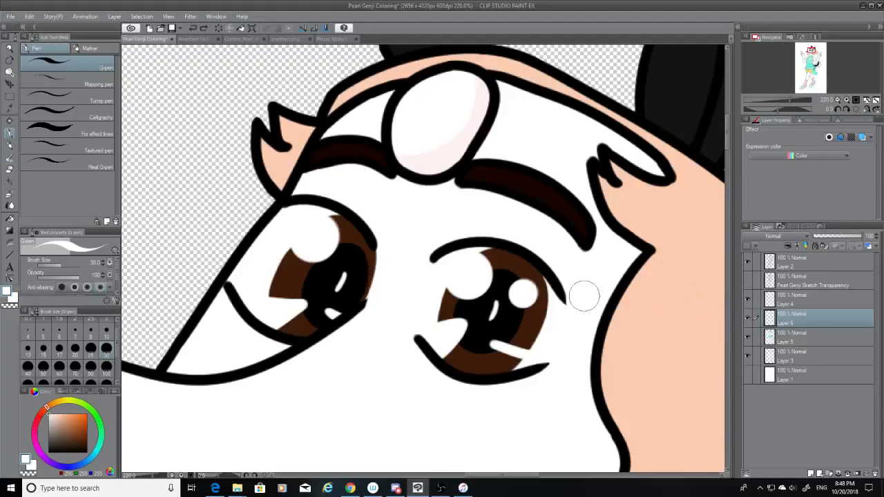
click(369, 263)
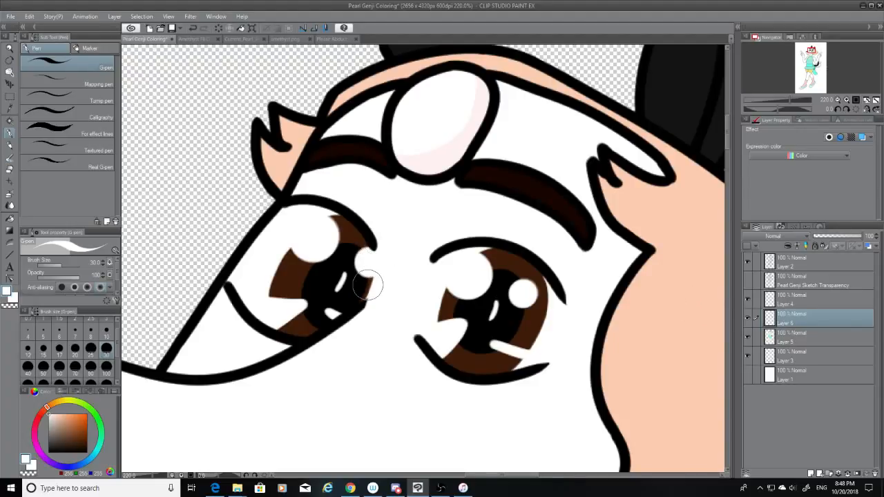
key(ctrl+z)
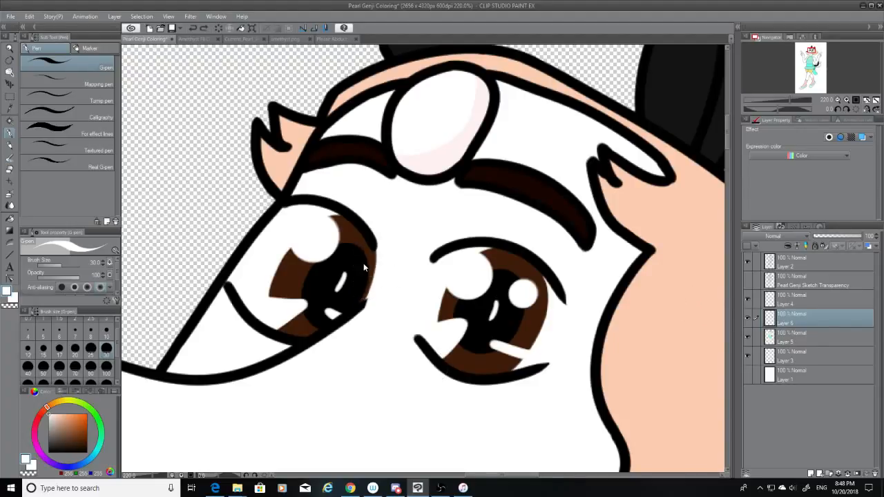
click(362, 263)
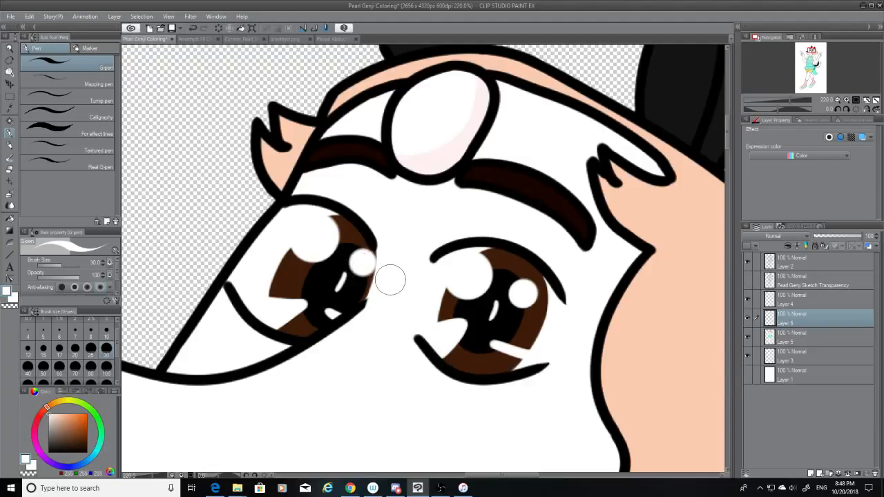
key(ctrl+z)
click(368, 264)
key(ctrl+z)
click(366, 261)
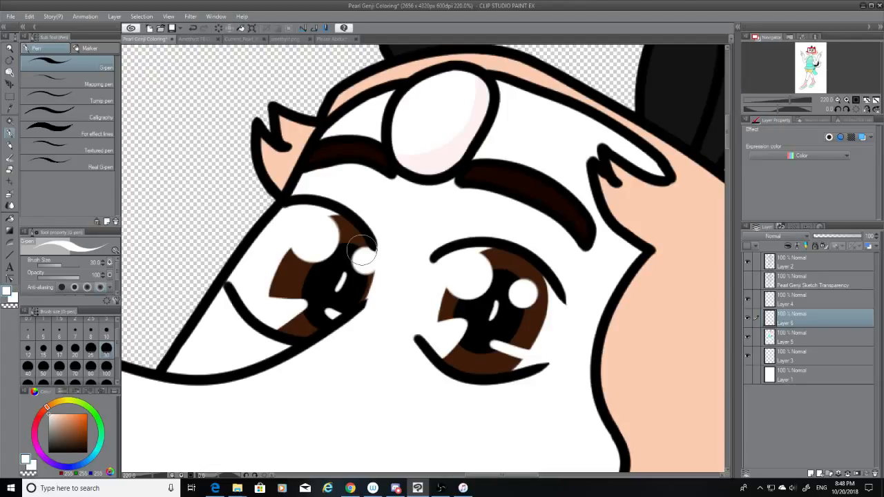
Check the whole head, examine the Current_Pearl_Request.png reference for its colors, and return to the Pearl Genji Coloring drawing.
scroll(362, 250, down, 10)
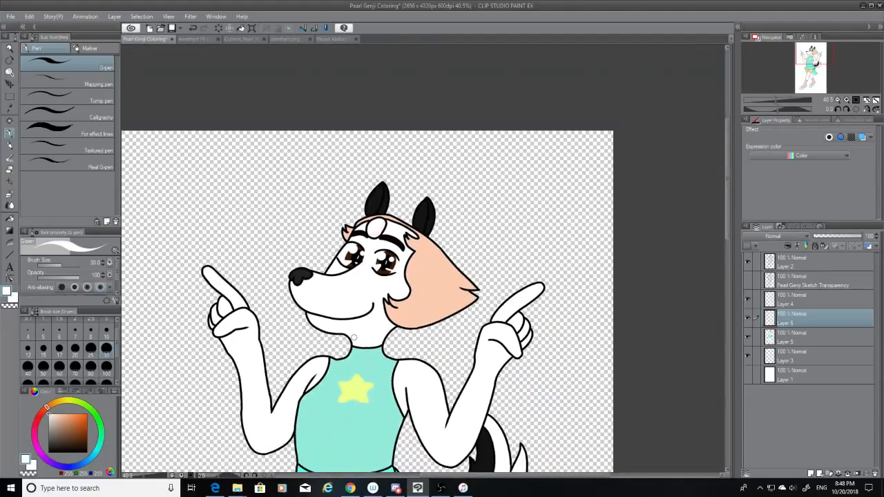
scroll(500, 393, up, 3)
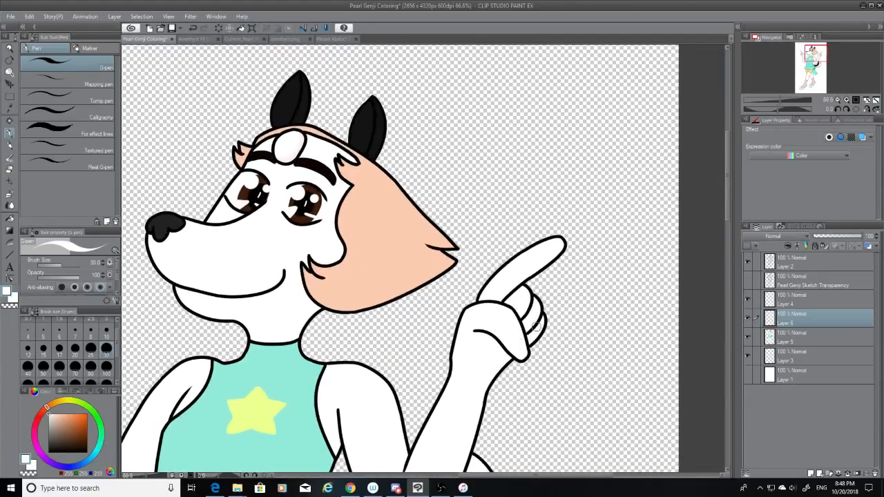
click(242, 41)
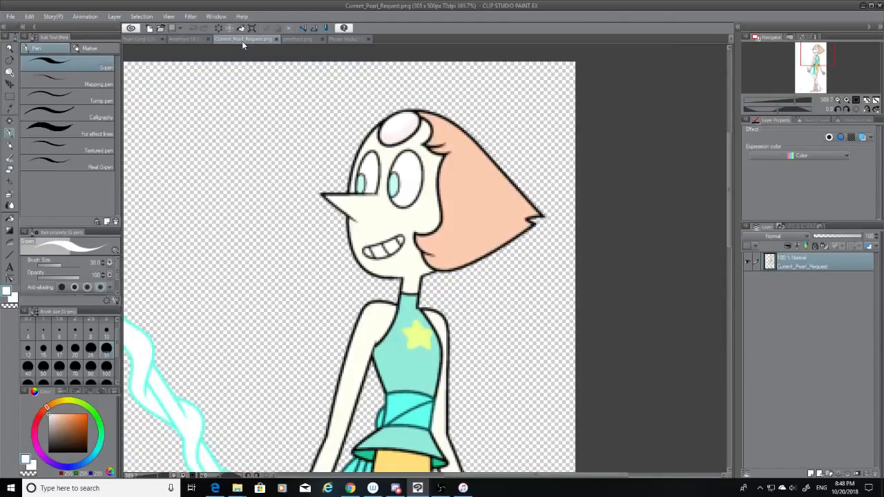
scroll(372, 392, down, 10)
scroll(371, 427, up, 13)
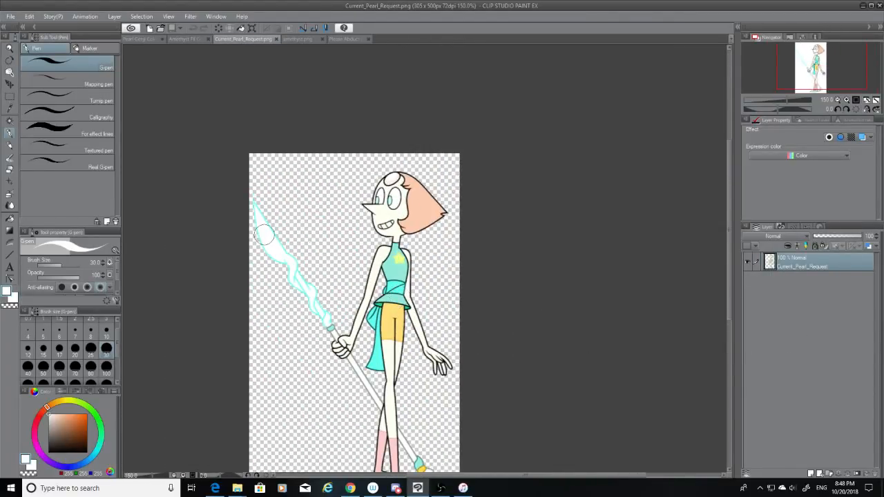
click(139, 40)
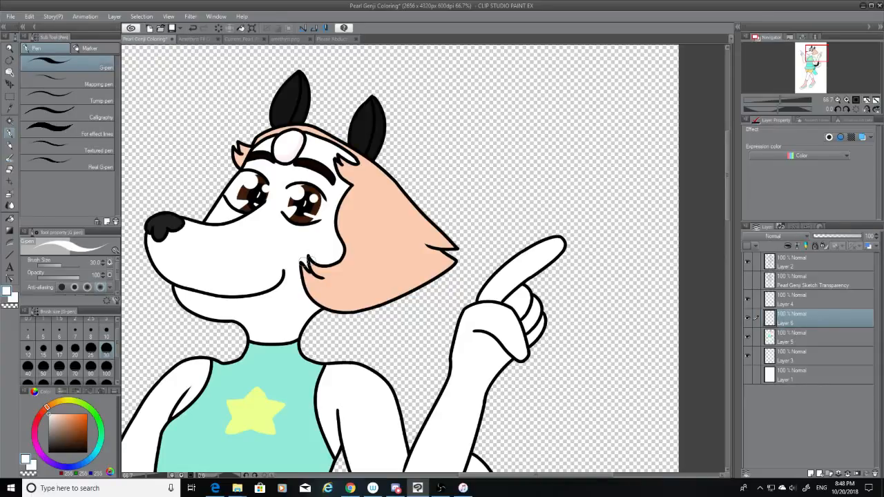
Open the Rose Quartz Imp and Pink Diamond Timmy Coloring file to view it, close it, and return to Pearl Genji Coloring.
click(10, 17)
click(28, 50)
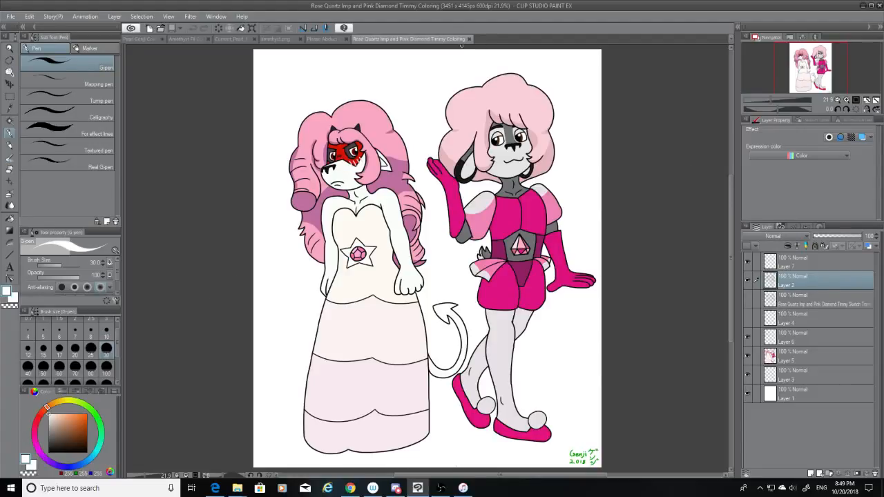
click(469, 39)
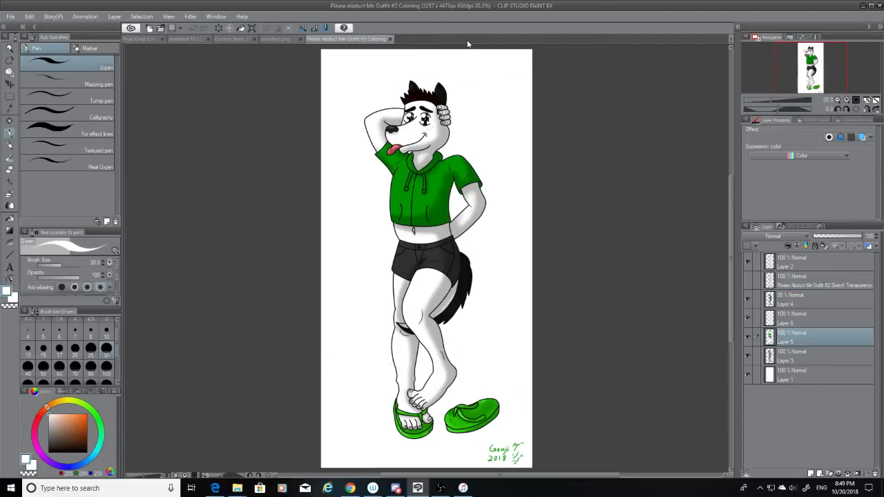
click(149, 38)
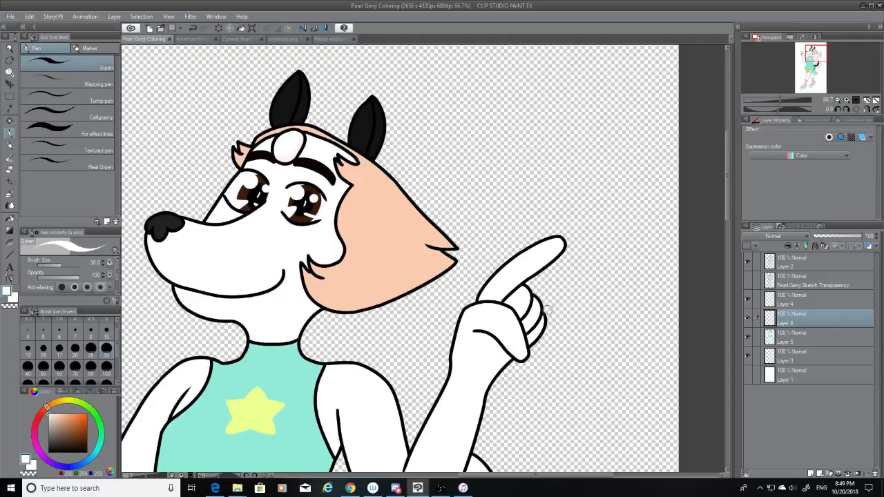
Draw a narrow black fingernail outline on the right-hand pointing finger's tip on Layer 6 with the G-pen at size 10.
scroll(546, 310, up, 3)
scroll(546, 309, up, 5)
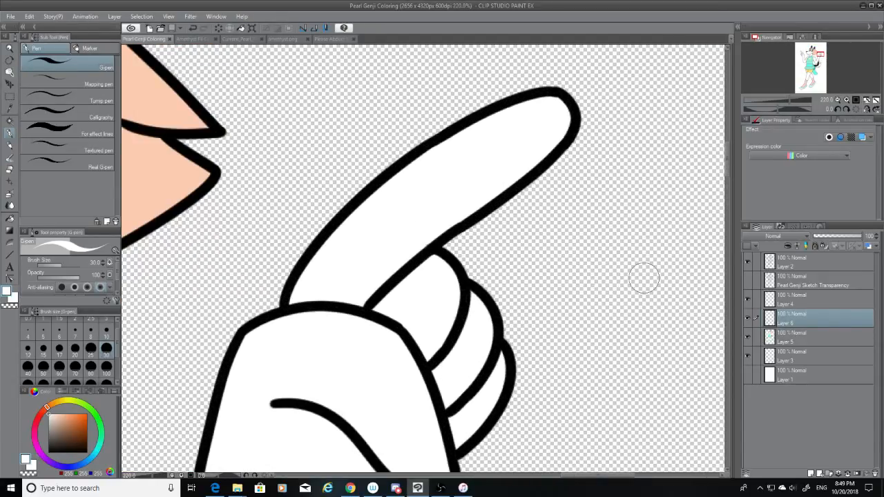
click(105, 333)
click(555, 103)
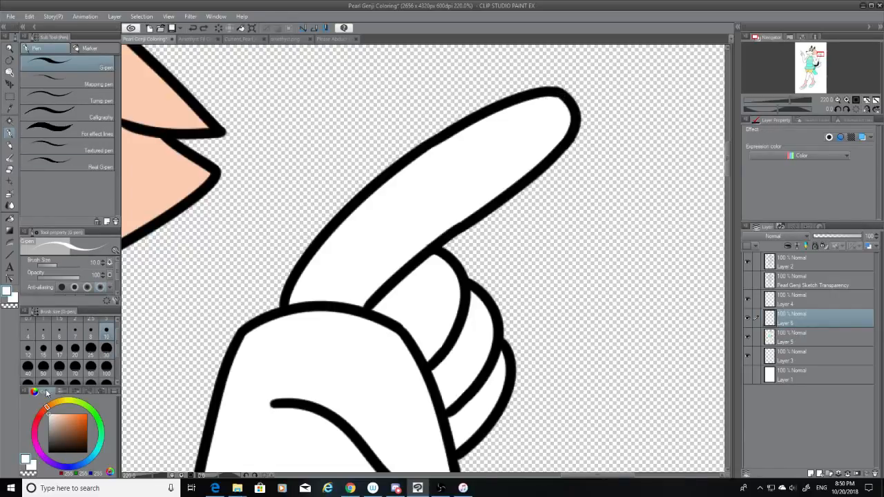
click(59, 454)
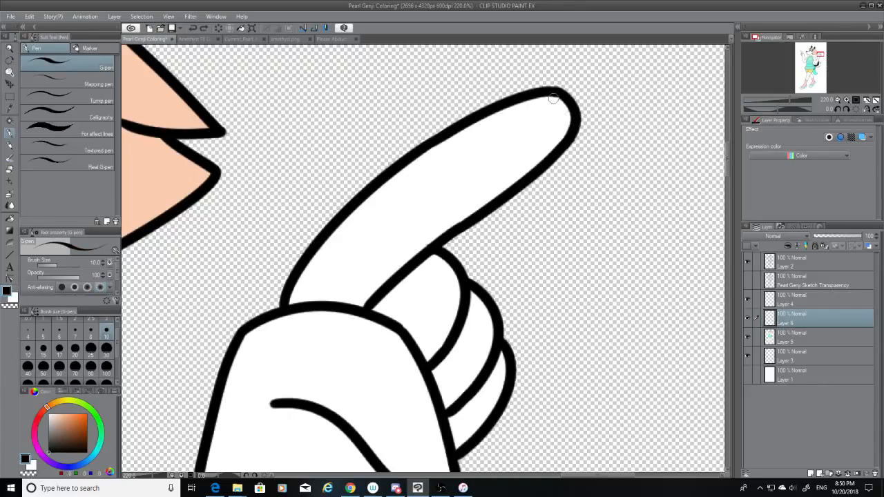
mouse_move(553, 96)
mouse_down()
mouse_move(488, 116)
mouse_move(550, 103)
mouse_move(538, 110)
mouse_move(563, 90)
mouse_move(537, 110)
mouse_up()
key(ctrl+z)
key(ctrl+z)
key(ctrl+z)
key(ctrl+z)
key(ctrl+z)
key(ctrl+z)
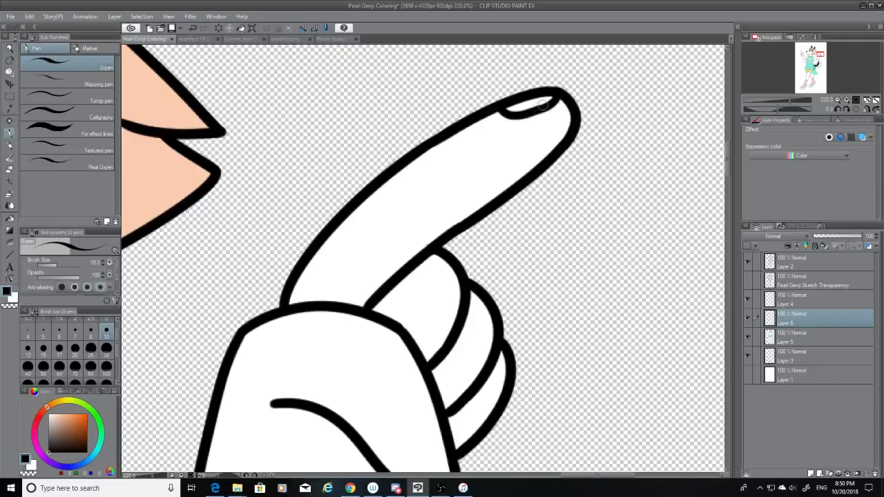
Draw a rounded black nail outline at the tip of the same hand's thumb on Layer 6, redoing unsatisfactory strokes.
drag(728, 159, 729, 177)
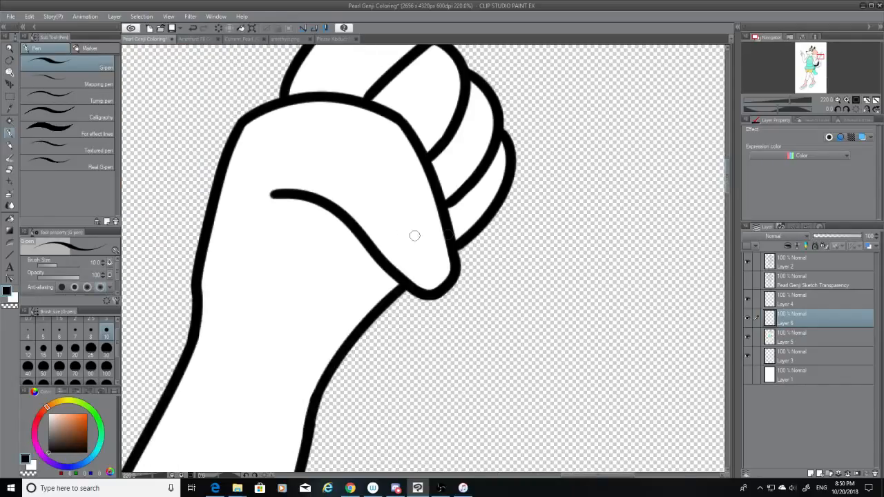
mouse_move(449, 236)
mouse_down()
mouse_move(426, 237)
mouse_move(423, 269)
mouse_move(440, 280)
mouse_move(436, 290)
mouse_move(427, 255)
mouse_up()
key(ctrl+z)
key(ctrl+z)
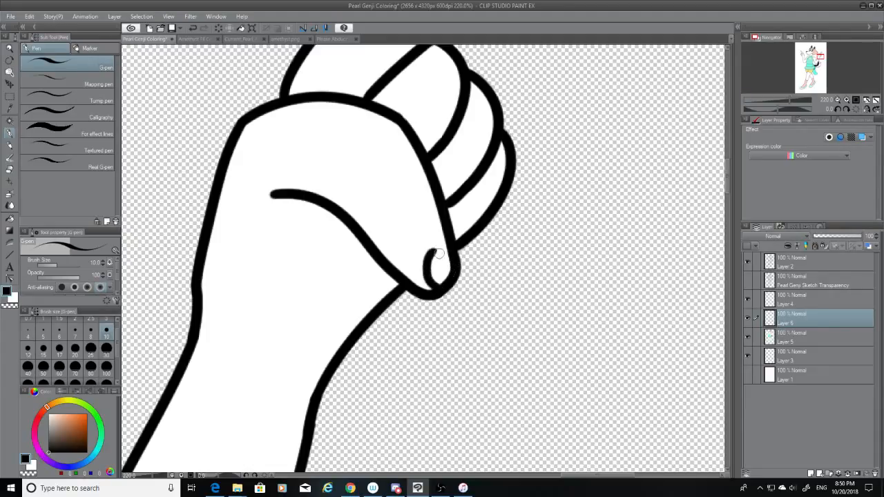
key(ctrl+z)
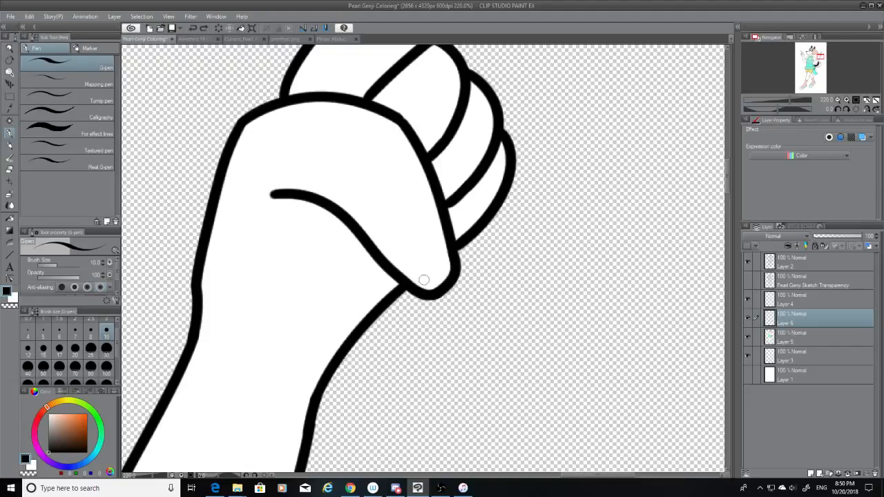
drag(415, 285, 432, 252)
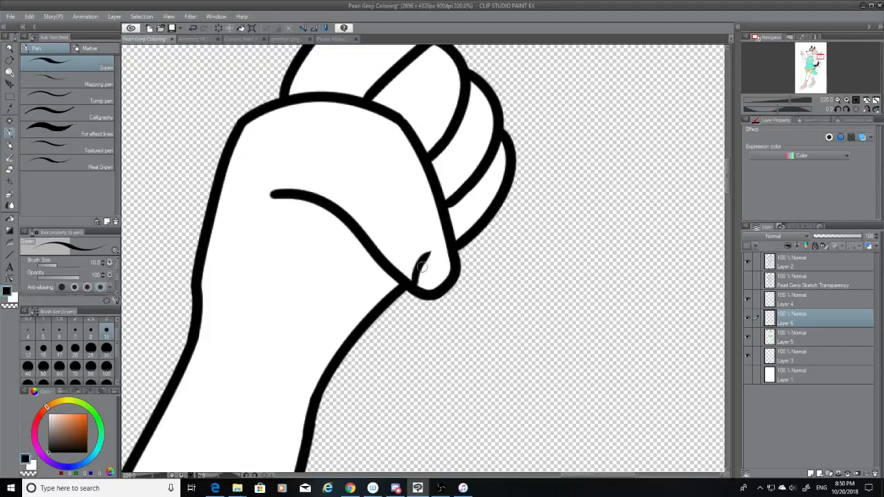
key(ctrl+z)
mouse_move(434, 286)
mouse_down()
mouse_move(418, 270)
mouse_move(440, 247)
mouse_up()
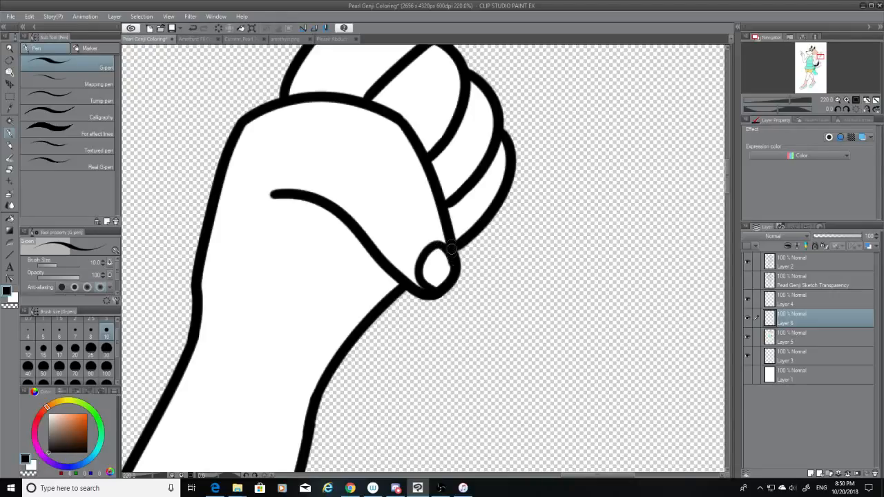
Draw a black nail outline on the thumb tip of the hand on the drawing's left side, redoing unsatisfactory strokes.
drag(512, 476, 392, 476)
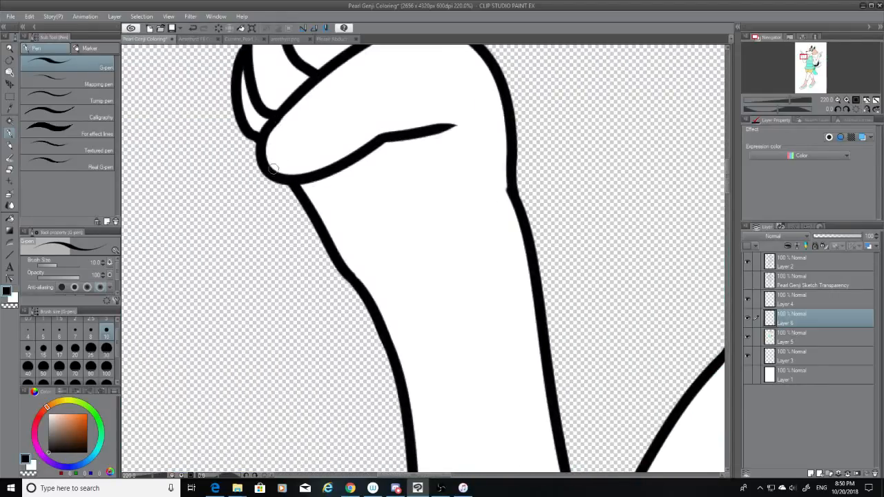
drag(277, 170, 309, 145)
key(ctrl+z)
drag(277, 170, 305, 147)
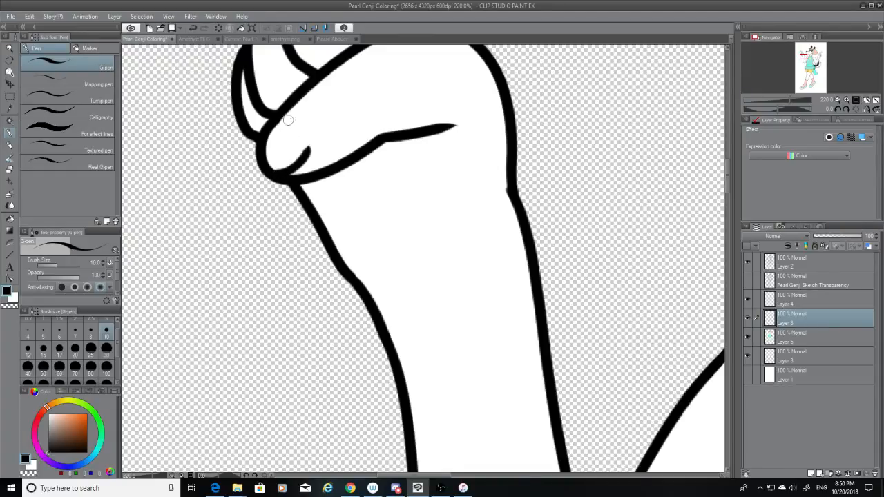
mouse_move(275, 118)
mouse_down()
mouse_move(306, 135)
mouse_move(308, 155)
mouse_move(308, 135)
mouse_move(303, 154)
mouse_up()
key(ctrl+z)
key(ctrl+z)
key(ctrl+z)
mouse_move(275, 127)
mouse_down()
mouse_move(308, 138)
mouse_move(304, 156)
mouse_up()
key(ctrl+z)
key(ctrl+z)
Draw a narrow black fingernail outline along the upper edge of the left-hand pointing finger's tip, redoing unsatisfactory strokes.
drag(728, 170, 728, 142)
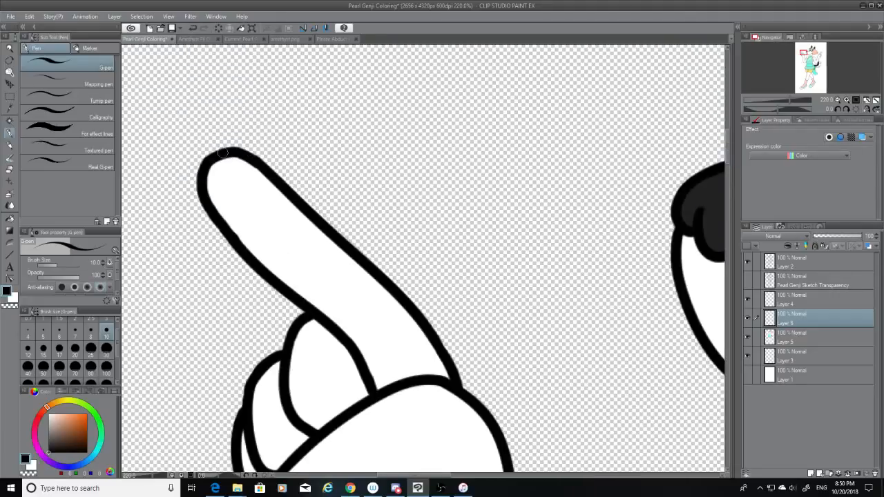
drag(235, 158, 256, 187)
key(ctrl+z)
key(ctrl+z)
drag(235, 158, 271, 185)
key(ctrl+z)
drag(235, 159, 281, 186)
key(ctrl+z)
key(ctrl+z)
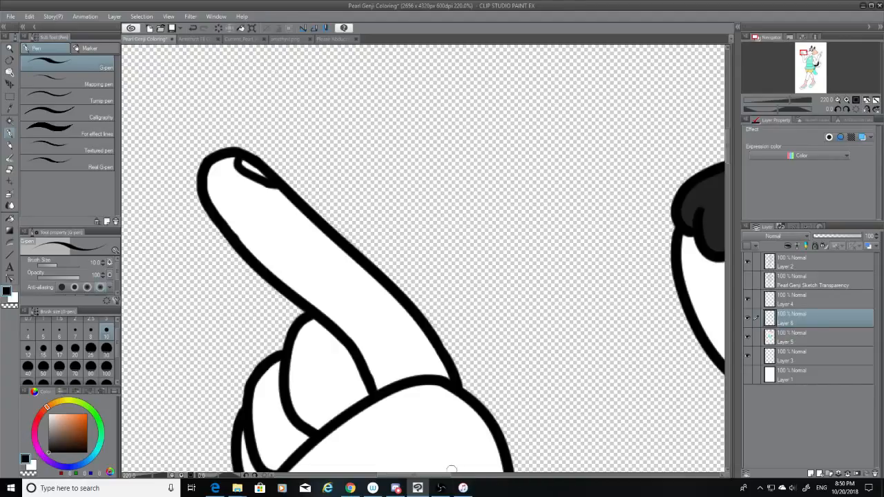
Sharpen the left hair tuft's inner outline tip on Layer 2 with the Hard eraser and patch the gap with sampled peach on Layer 5.
drag(439, 475, 510, 475)
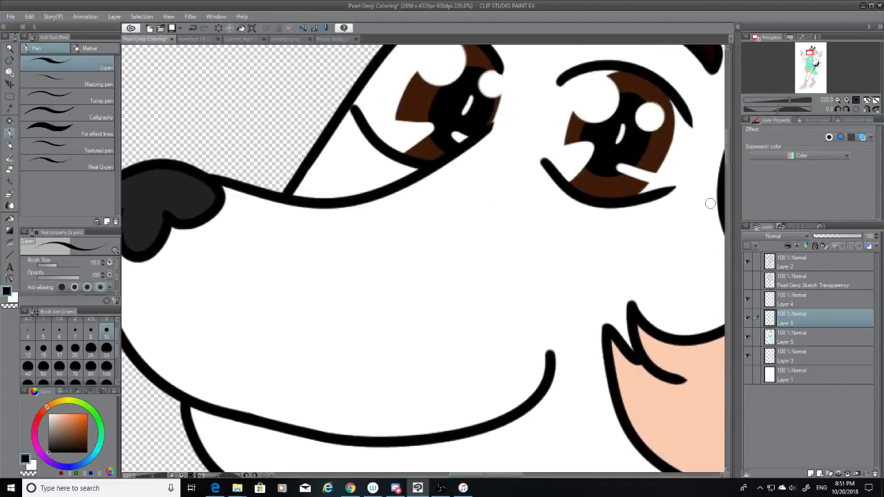
mouse_move(729, 163)
mouse_down()
mouse_move(730, 130)
mouse_move(730, 148)
mouse_up()
click(815, 264)
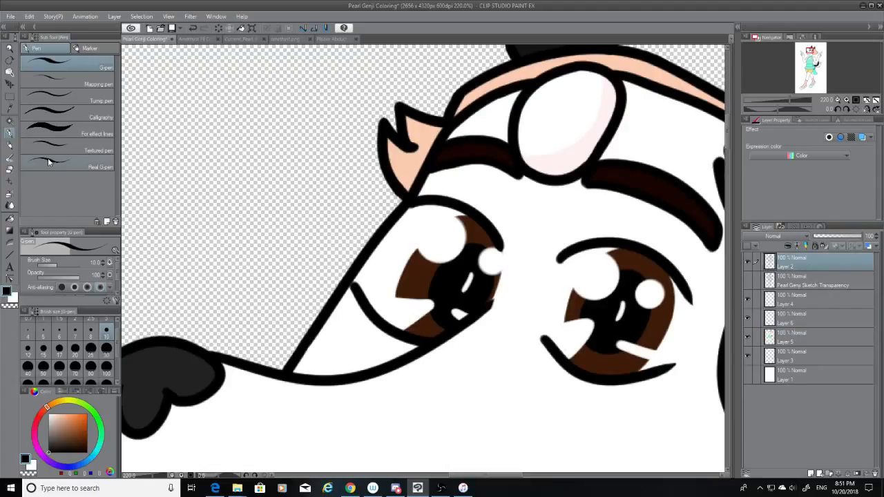
key(e)
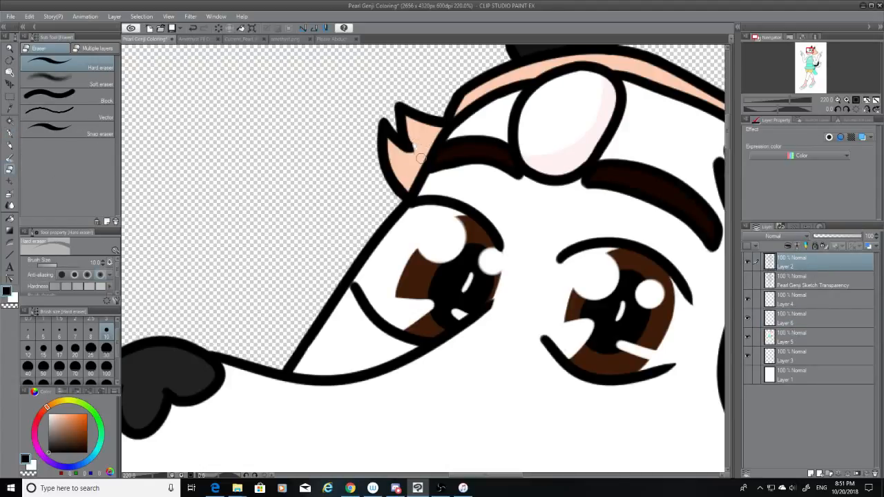
click(796, 337)
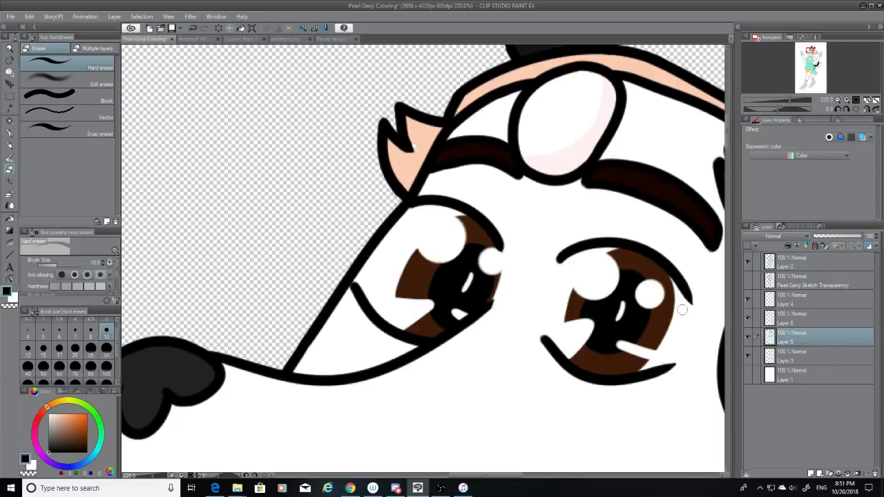
click(10, 135)
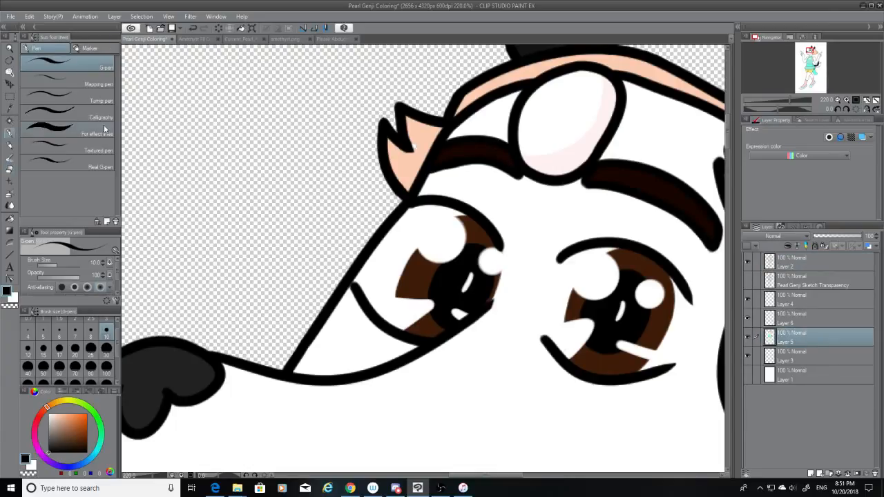
click(9, 109)
click(11, 135)
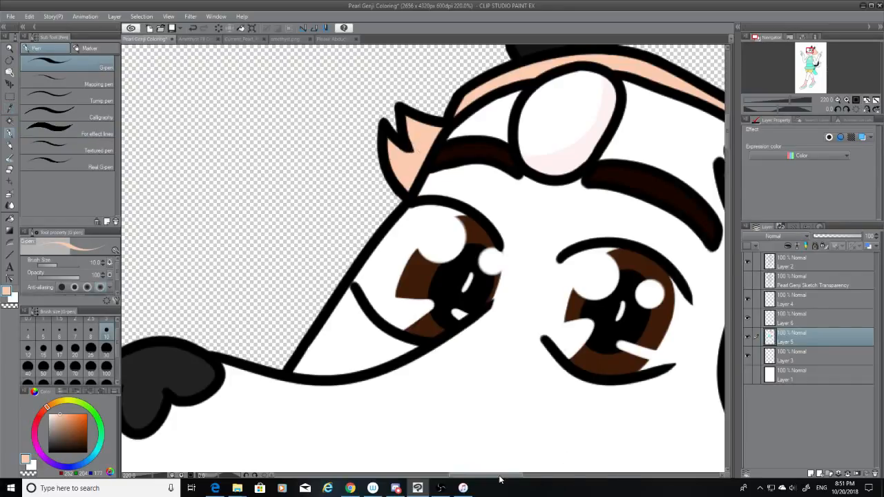
Sharpen the inner outline tip of the hair tuft beside the right eyebrow on Layer 2 with the Hard eraser.
drag(500, 476, 533, 476)
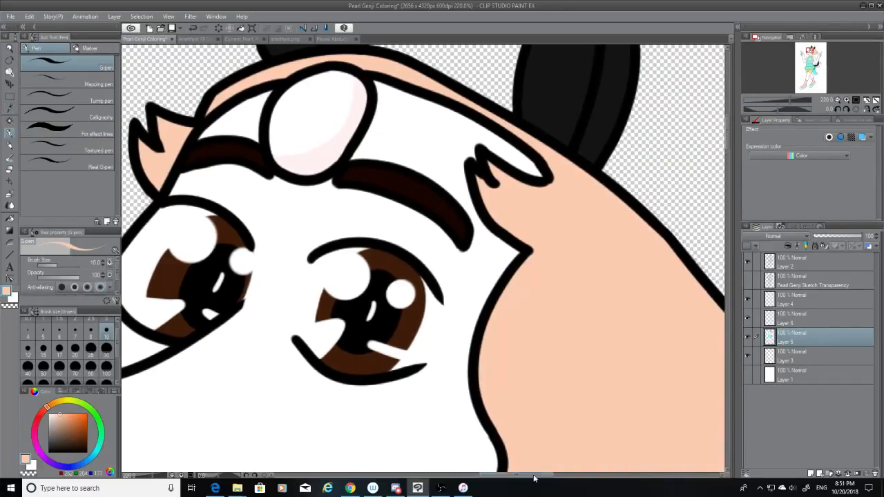
click(10, 170)
mouse_move(478, 182)
mouse_down()
mouse_move(522, 197)
mouse_move(519, 186)
mouse_move(482, 183)
mouse_move(515, 187)
mouse_up()
click(795, 263)
key(ctrl+z)
key(ctrl+z)
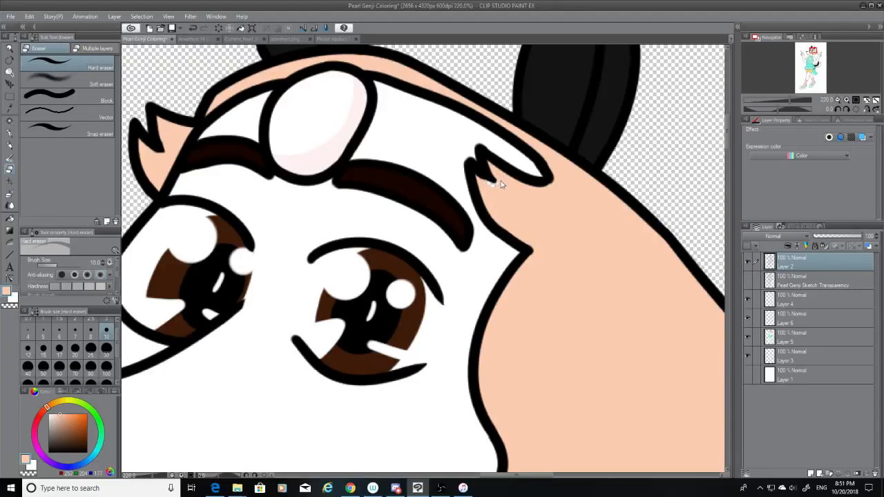
key(ctrl+z)
drag(502, 182, 497, 192)
drag(52, 434, 48, 453)
drag(547, 168, 544, 183)
key(ctrl+z)
click(9, 133)
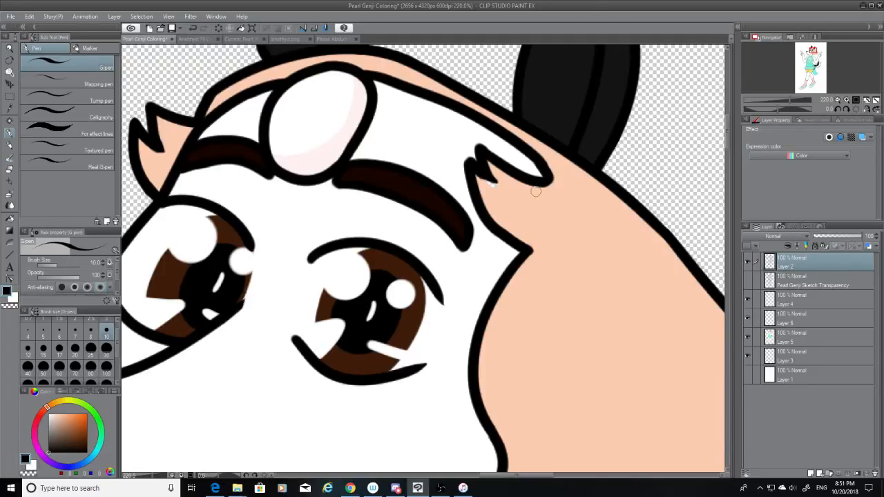
Sample the hair's peach and fill the erased gap below the tuft beside the right eyebrow on Layer 5 with the G-pen.
click(799, 341)
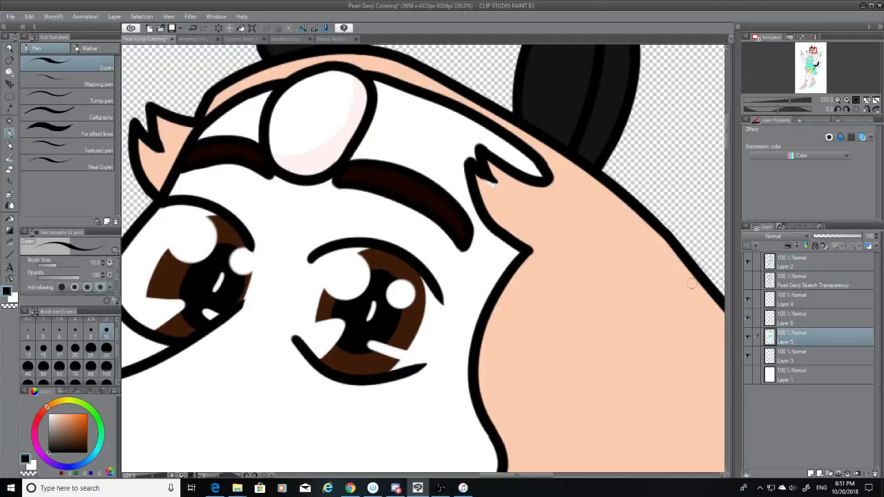
click(10, 109)
click(569, 211)
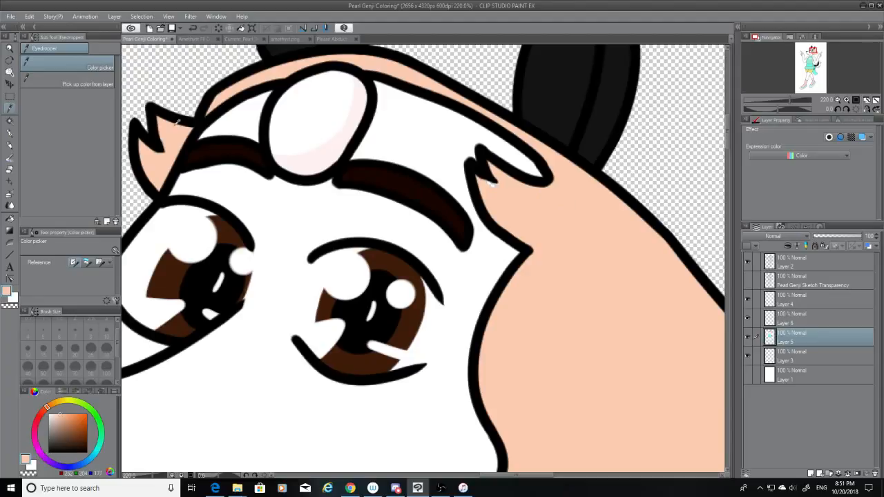
click(10, 132)
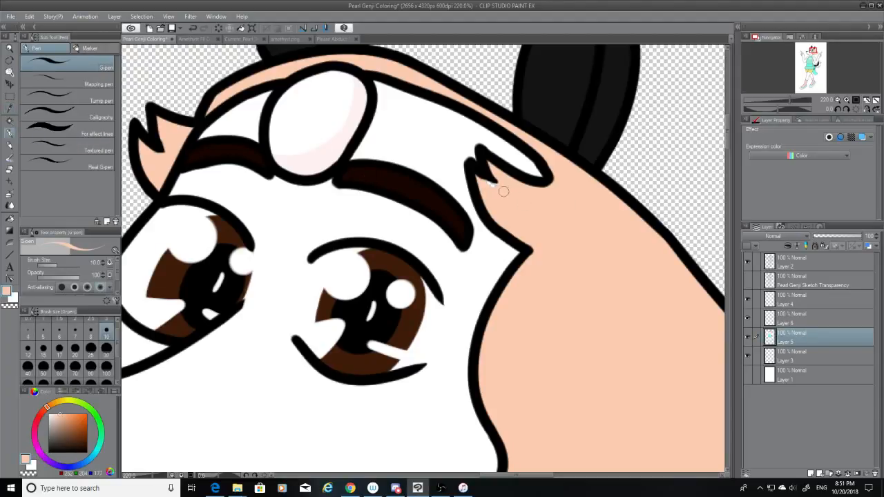
drag(499, 189, 504, 182)
Try to retouch the black crease line between the cheek hair tufts on Layer 2 with the G-pen.
drag(728, 141, 731, 162)
click(809, 263)
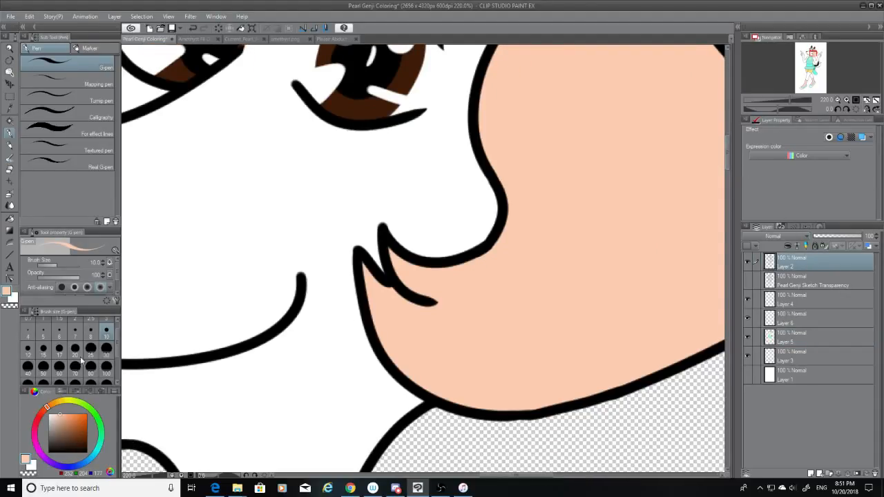
drag(56, 439, 43, 459)
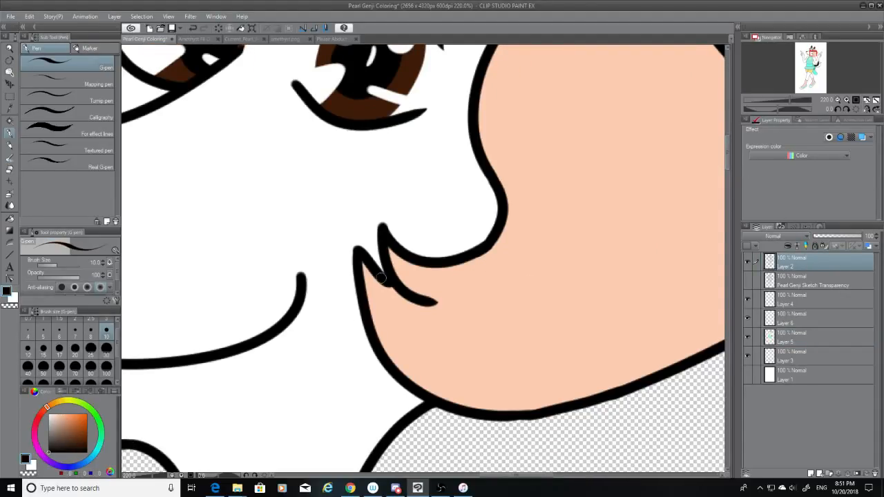
drag(384, 280, 406, 293)
key(ctrl+z)
key(ctrl+z)
Trim the inner tip of the crease at the hair's pointed back end on Layer 2, and ready the G-pen in peach on Layer 5.
drag(504, 476, 546, 484)
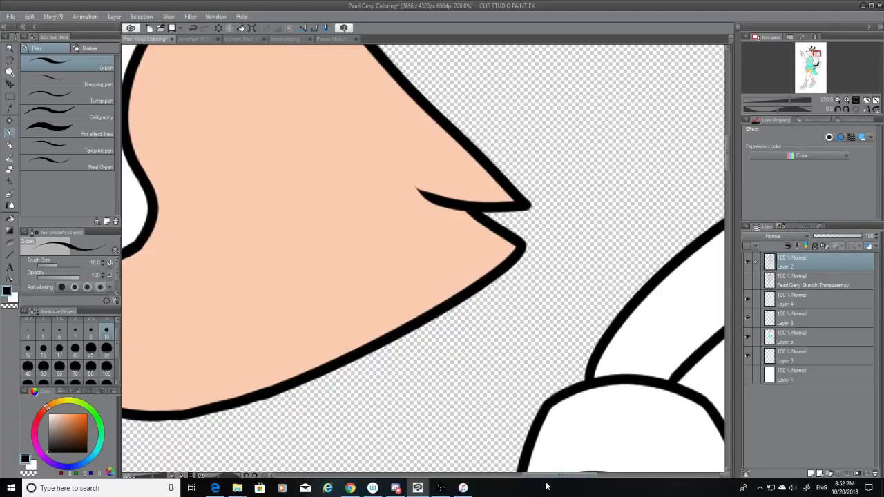
click(9, 170)
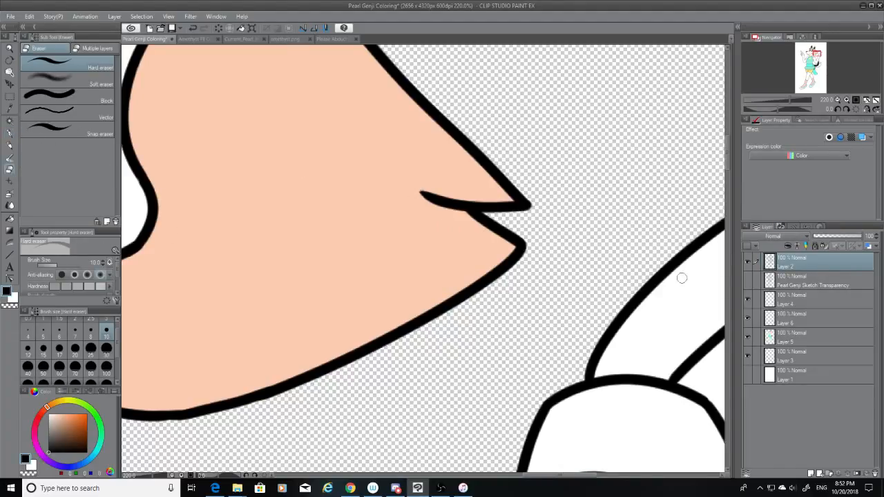
click(812, 338)
click(9, 108)
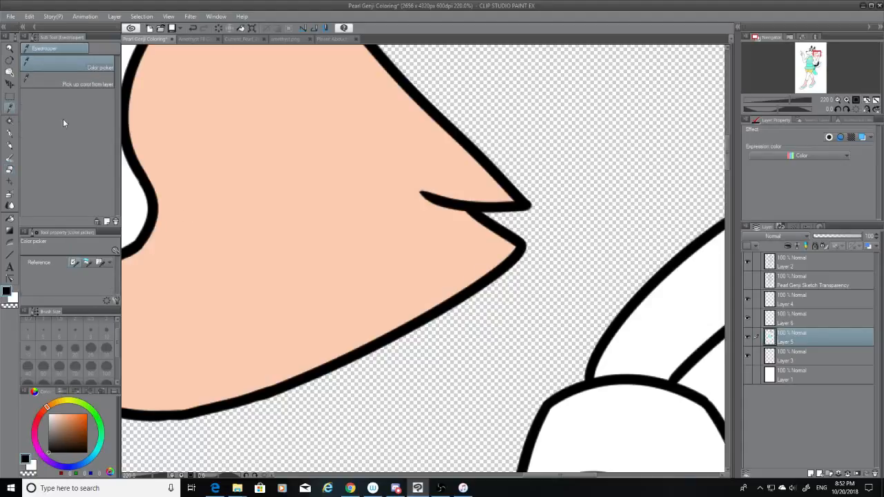
click(11, 134)
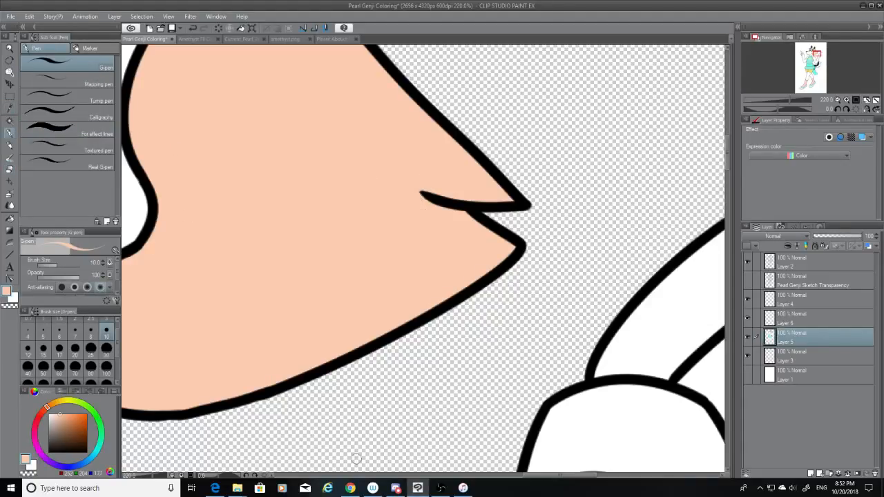
Check the whole upper figure, hide and reshow Layer 6, and show the Pearl Genji Sketch Transparency layer for comparison.
scroll(357, 458, down, 8)
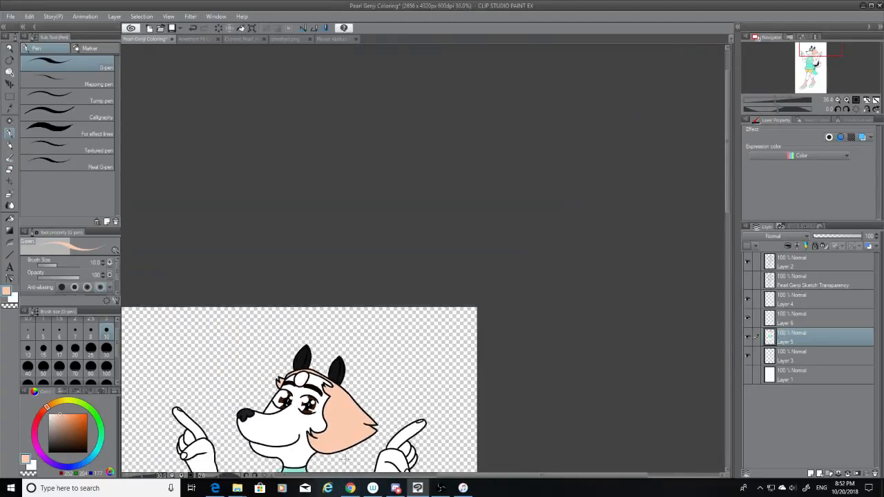
scroll(345, 460, down, 3)
scroll(298, 464, up, 2)
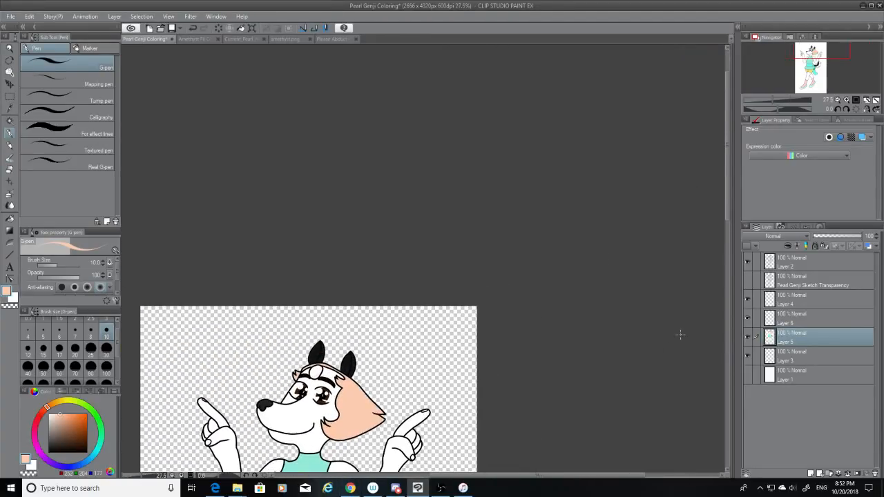
drag(727, 201, 751, 285)
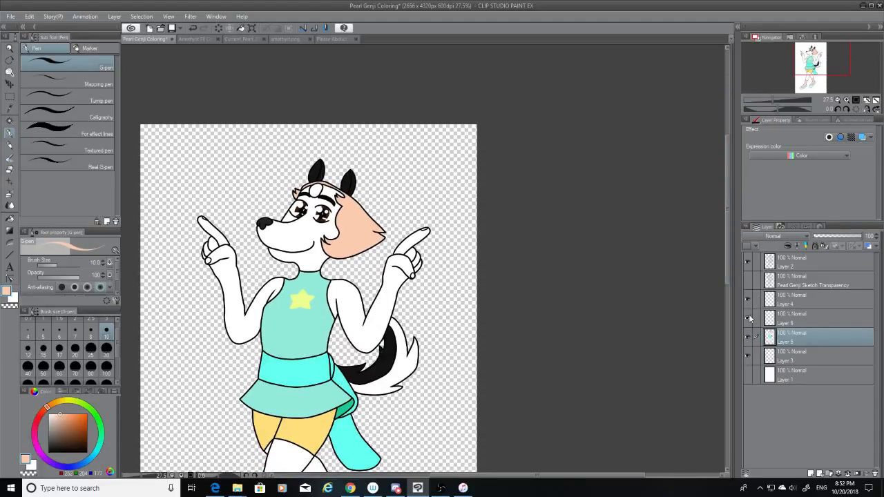
click(748, 318)
click(747, 318)
click(749, 280)
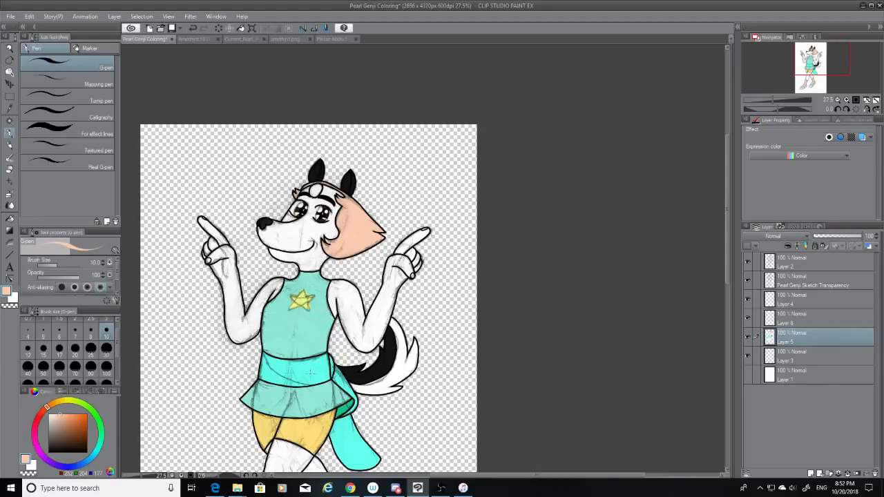
Sample the outline black, compare with the sketch, and draw a palm crease below the right hand's thumb on Layer 5 with the G-pen.
scroll(414, 249, up, 6)
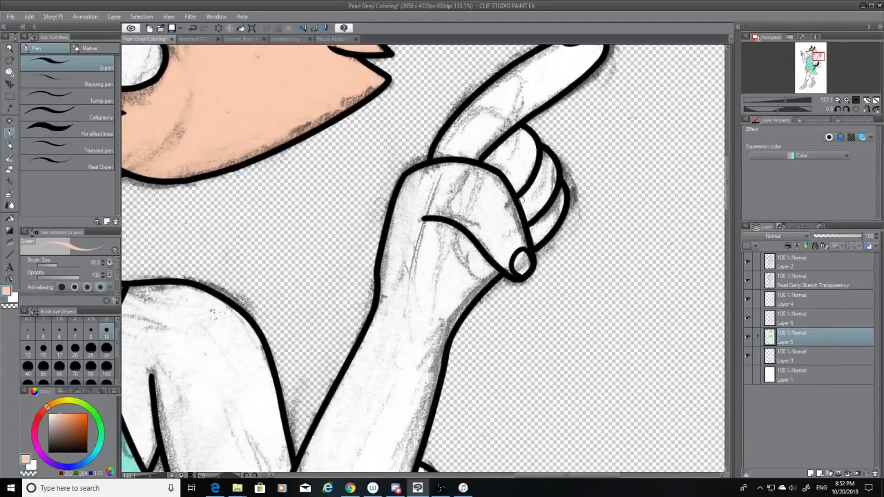
drag(456, 231, 444, 282)
key(ctrl+z)
alt+click(265, 322)
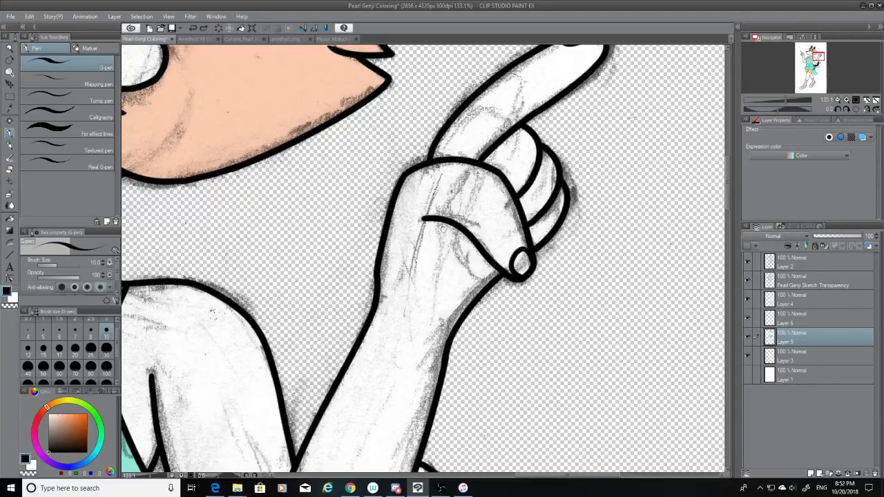
click(747, 280)
click(748, 280)
drag(445, 223, 423, 301)
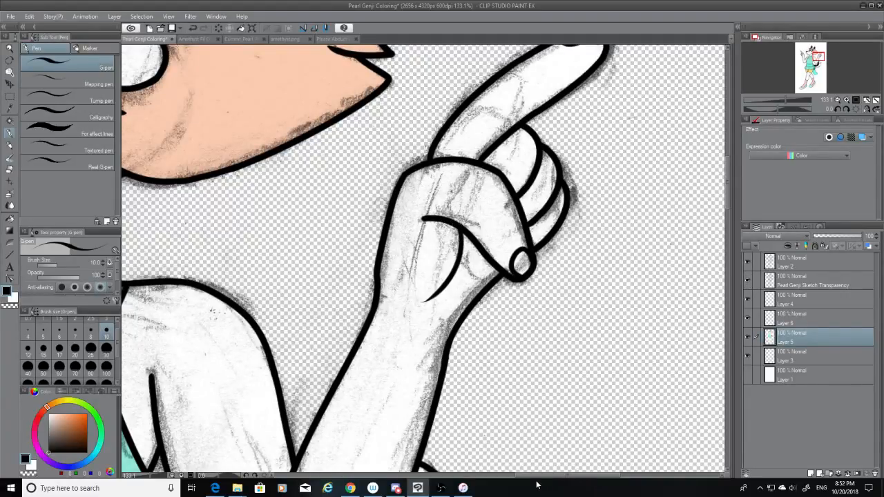
Try a matching palm crease below the left hand's thumb on Layer 5, and undo the creases on both hands.
drag(567, 476, 416, 475)
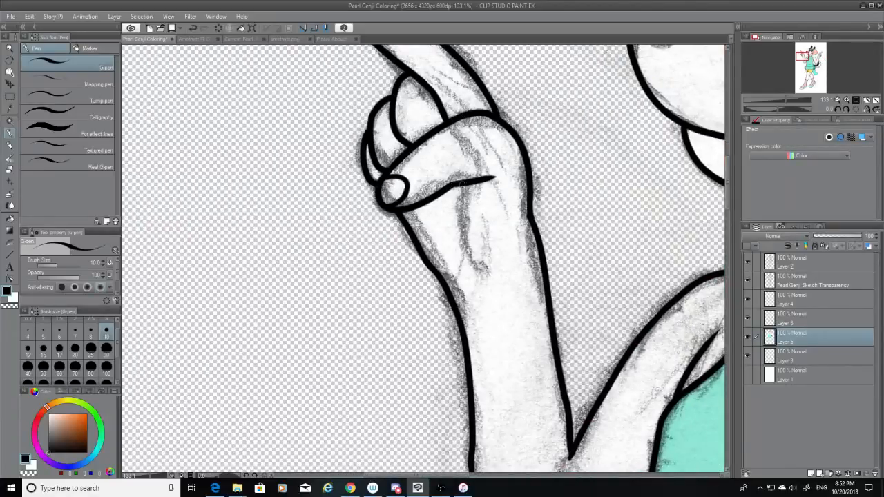
drag(462, 182, 479, 271)
key(ctrl+z)
drag(461, 183, 484, 275)
key(ctrl+z)
drag(464, 183, 478, 257)
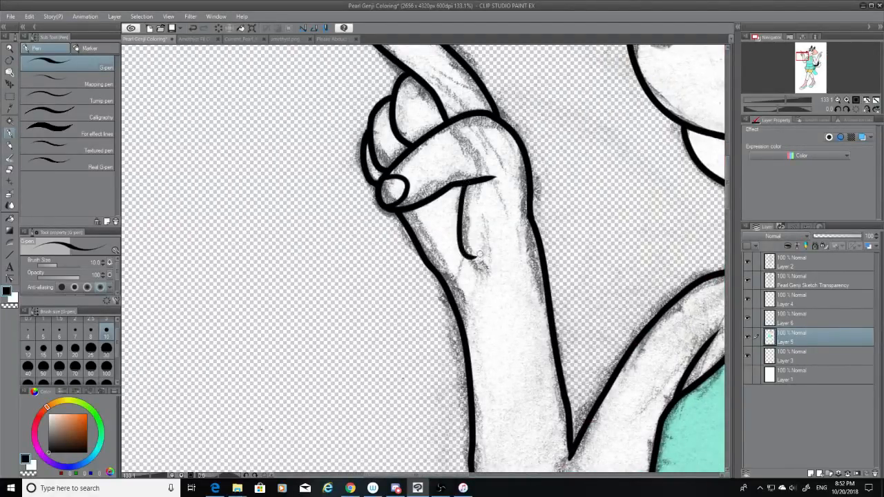
key(ctrl+z)
drag(463, 184, 474, 254)
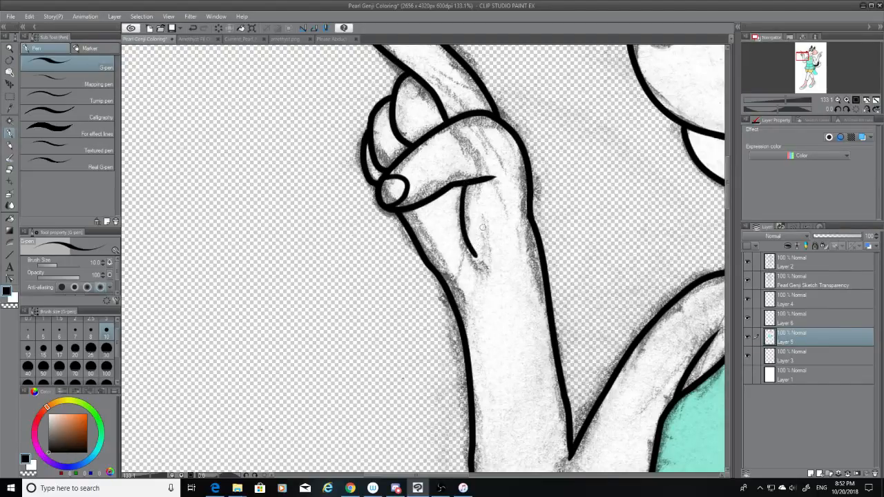
key(ctrl+z)
Draw a curved black palm crease below the thumb of each hand on Layer 6, following the sketch.
drag(463, 476, 592, 478)
click(802, 322)
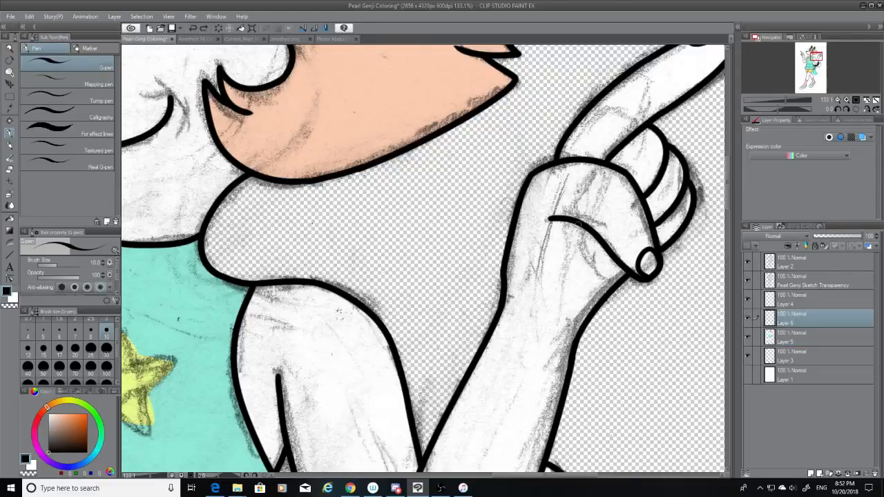
drag(583, 228, 548, 292)
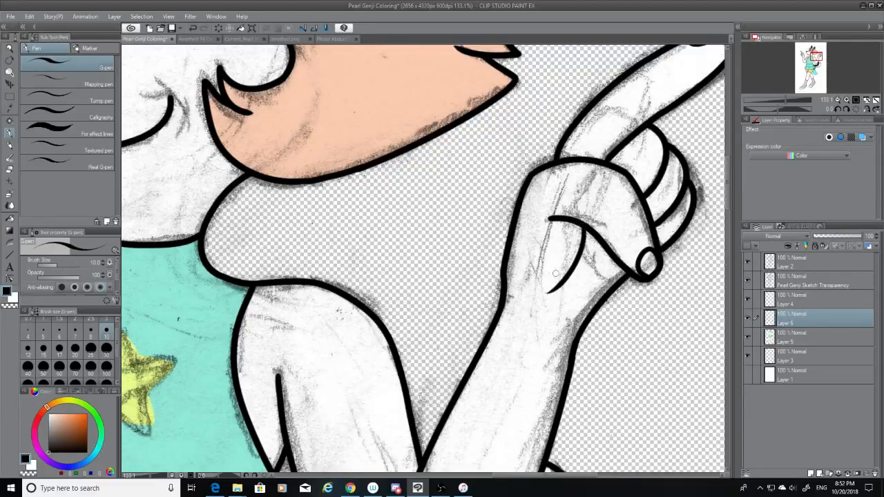
drag(590, 476, 465, 476)
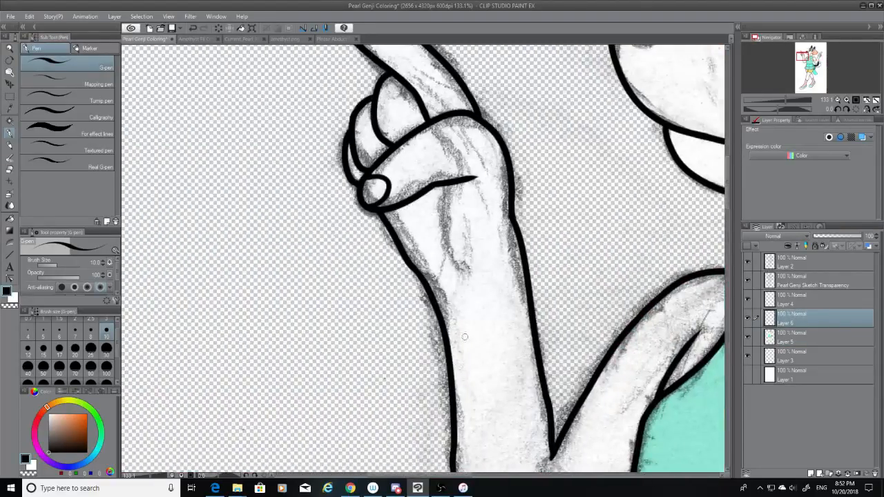
drag(435, 185, 469, 268)
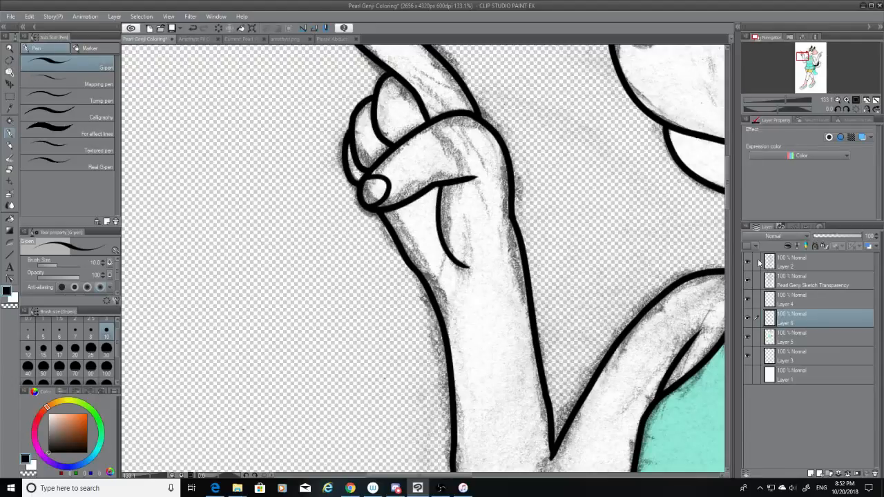
Check the Current_Pearl_Request.png reference and draw the sash's diagonal fold line from its upper left corner to the lower edge on Layer 6.
drag(727, 201, 729, 237)
drag(460, 476, 512, 479)
drag(731, 227, 730, 243)
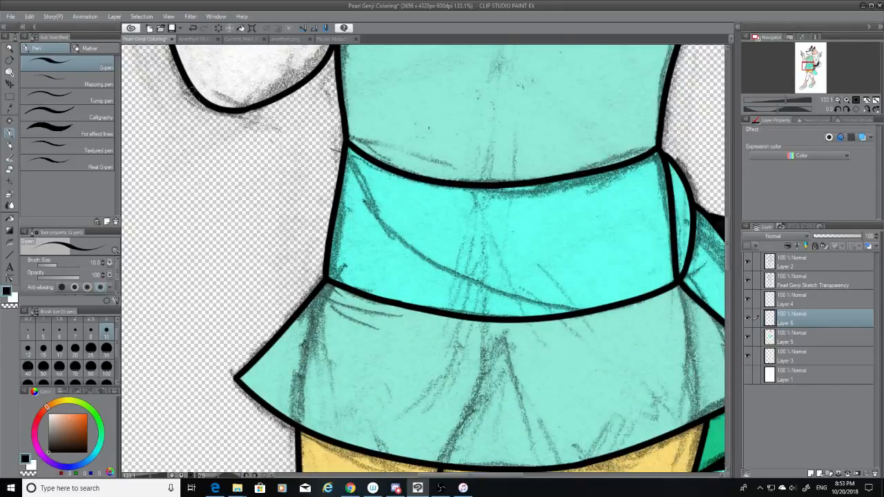
click(241, 40)
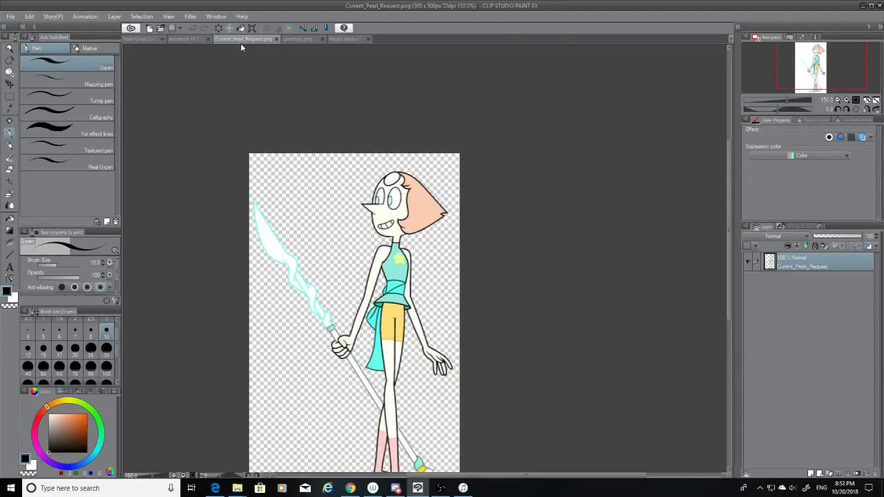
click(140, 40)
drag(346, 149, 614, 286)
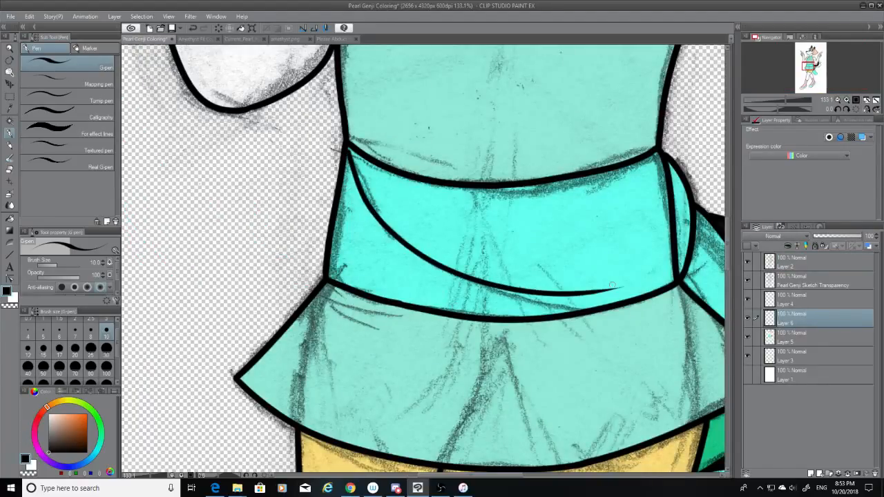
key(ctrl+z)
mouse_move(348, 147)
mouse_down()
mouse_move(477, 296)
mouse_move(684, 322)
mouse_up()
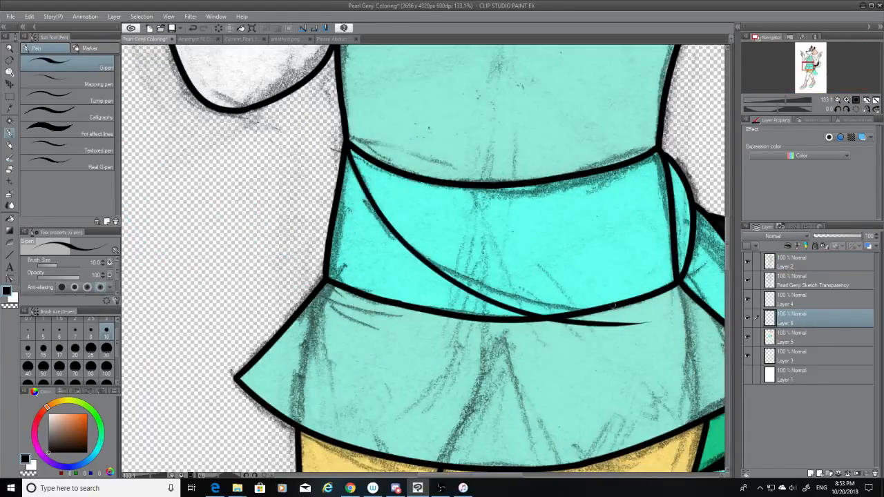
key(ctrl+z)
drag(348, 148, 676, 305)
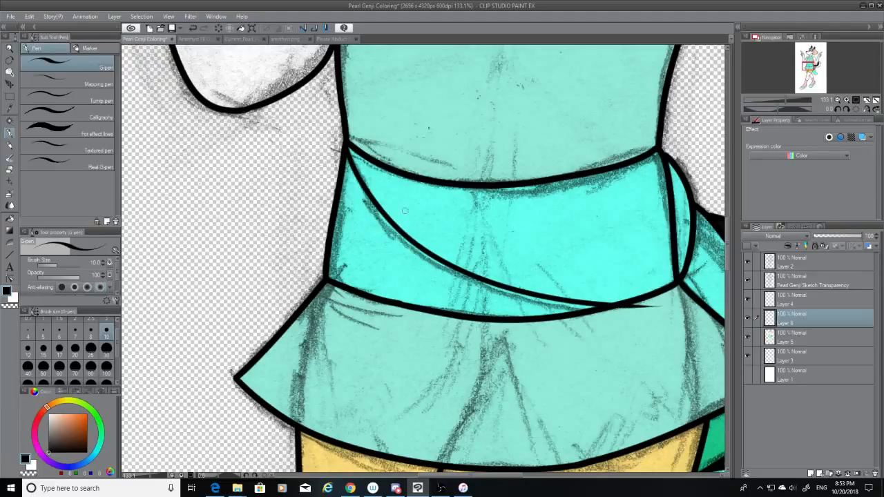
key(ctrl+z)
mouse_move(348, 147)
mouse_down()
mouse_move(424, 256)
mouse_move(667, 307)
mouse_up()
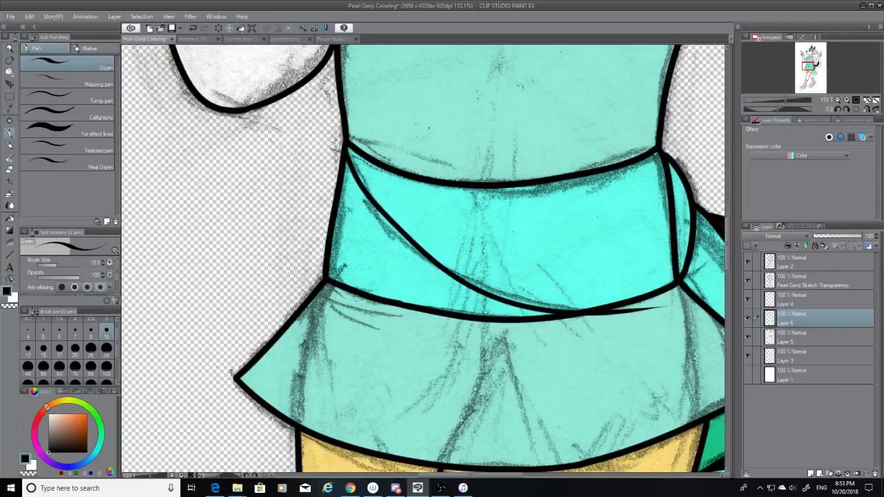
Erase the fold line's overshoot below the sash on Layer 6 with the Hard eraser at size 20, and hide the sketch layer.
click(10, 170)
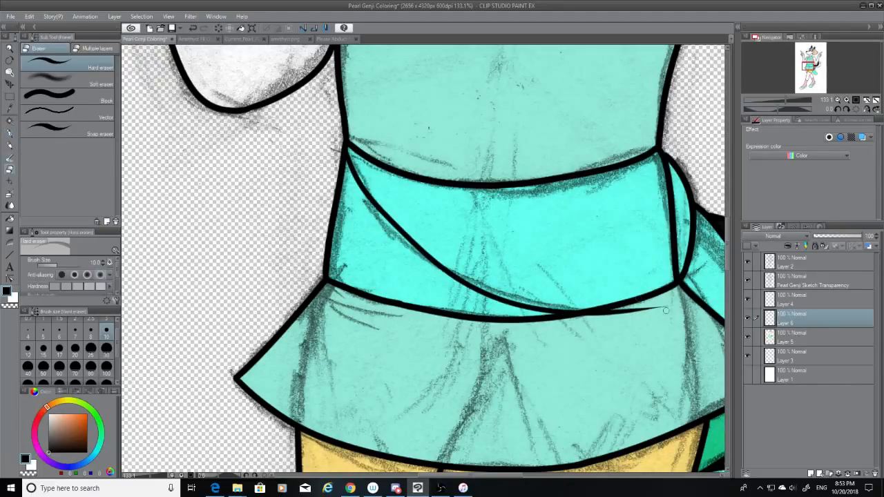
click(75, 348)
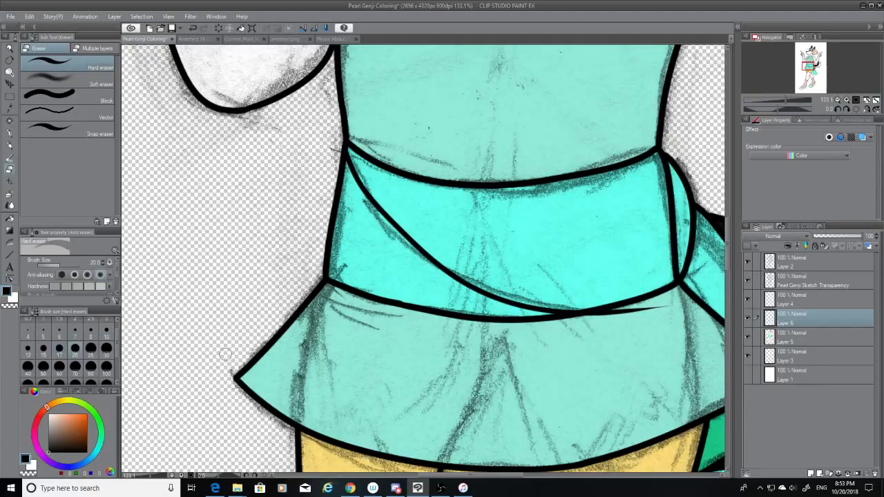
drag(667, 310, 544, 326)
click(751, 283)
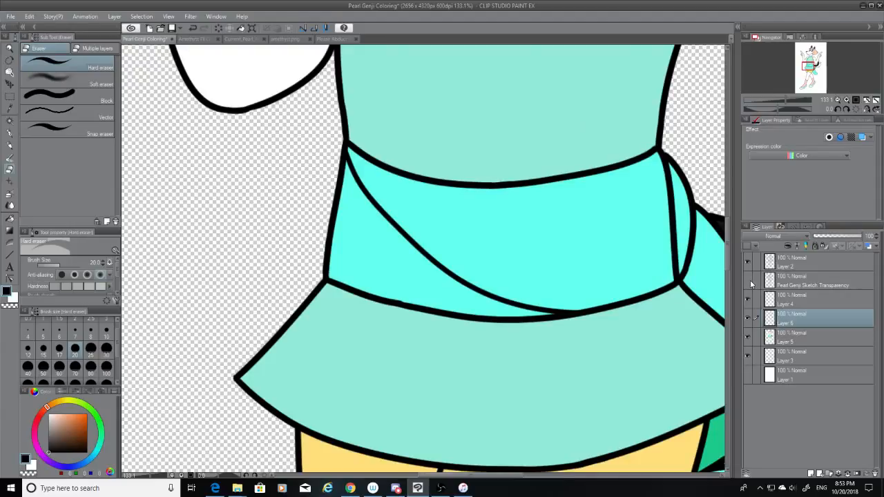
Retouch the uneven spot on the sash's lower outline, left of the fold line's end, on Layer 2 with the G-pen.
mouse_move(730, 251)
mouse_down()
mouse_move(734, 274)
mouse_move(734, 256)
mouse_up()
click(801, 262)
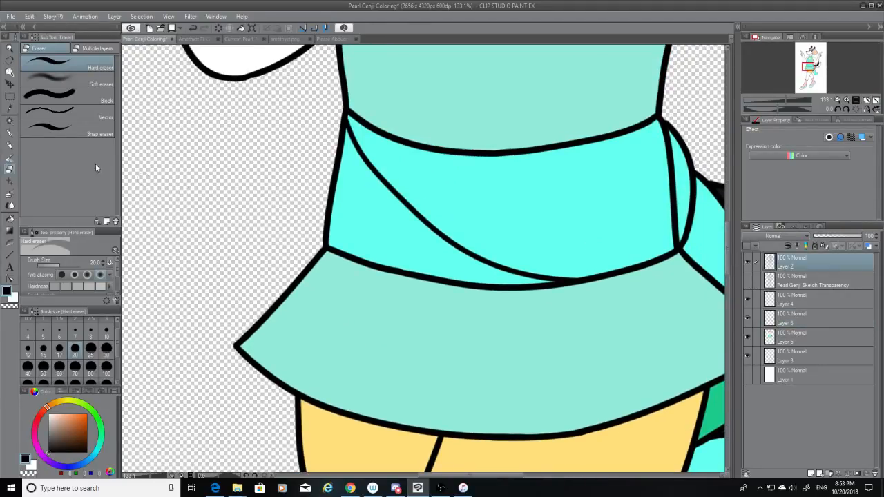
click(9, 135)
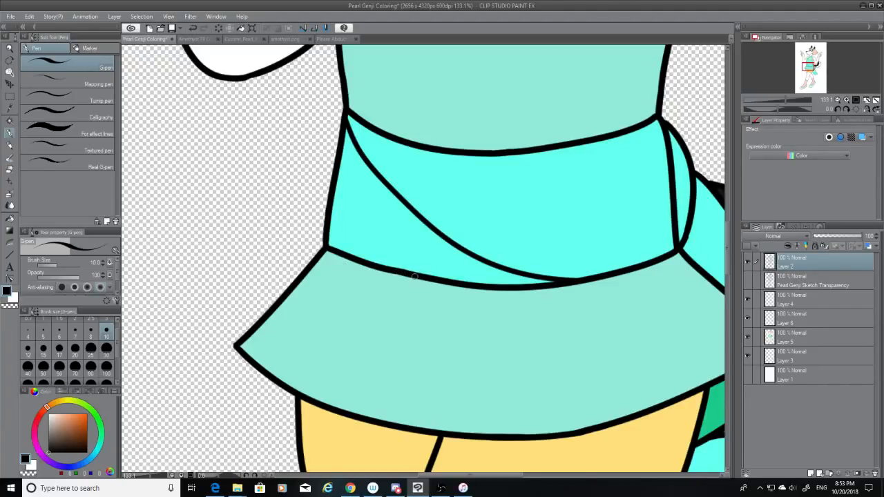
key(ctrl+z)
drag(409, 274, 416, 276)
key(ctrl+z)
drag(404, 273, 418, 277)
Smooth the outer outline of the sash knot just above where it meets the skirt on Layer 2.
drag(517, 476, 560, 479)
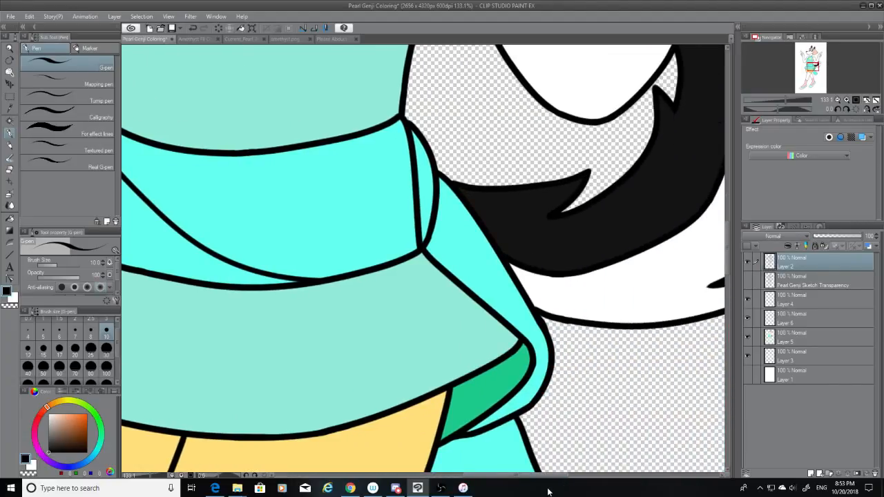
scroll(425, 391, up, 4)
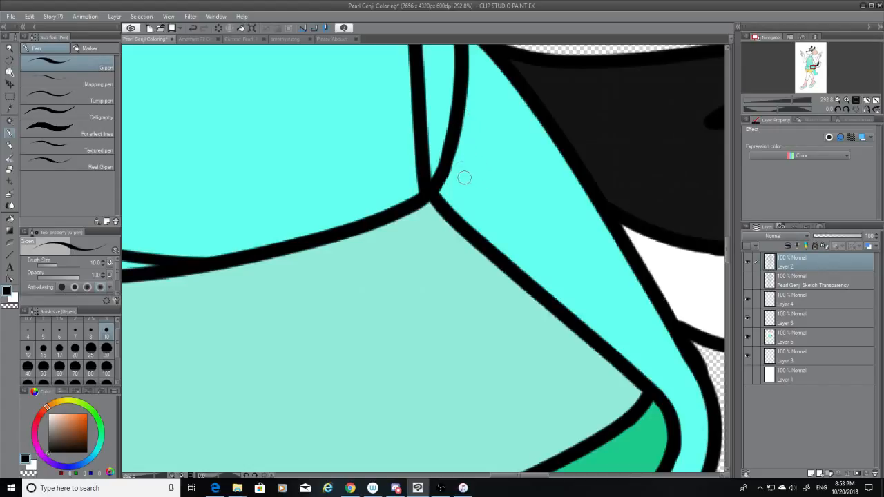
drag(452, 153, 445, 178)
key(ctrl+z)
drag(453, 148, 440, 177)
key(ctrl+z)
drag(453, 148, 446, 172)
Check the whole figure and compare it with the Pearl Genji Sketch Transparency layer shown and hidden again.
scroll(458, 226, down, 10)
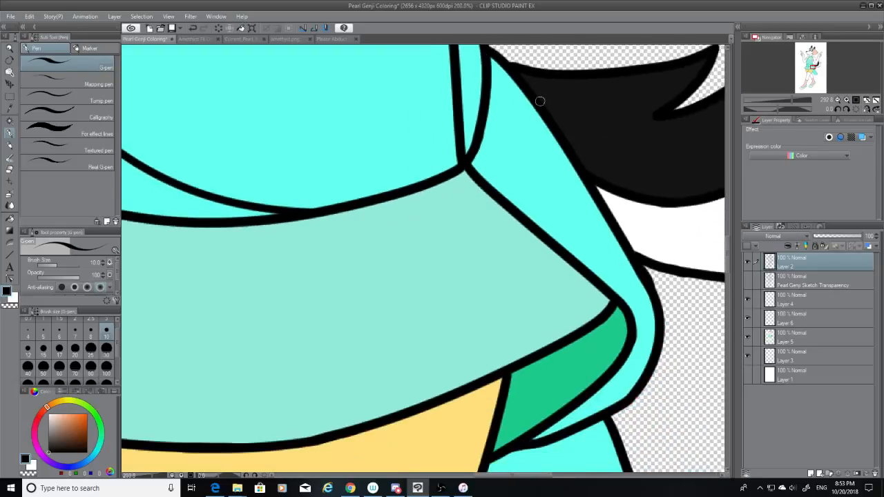
scroll(552, 123, down, 3)
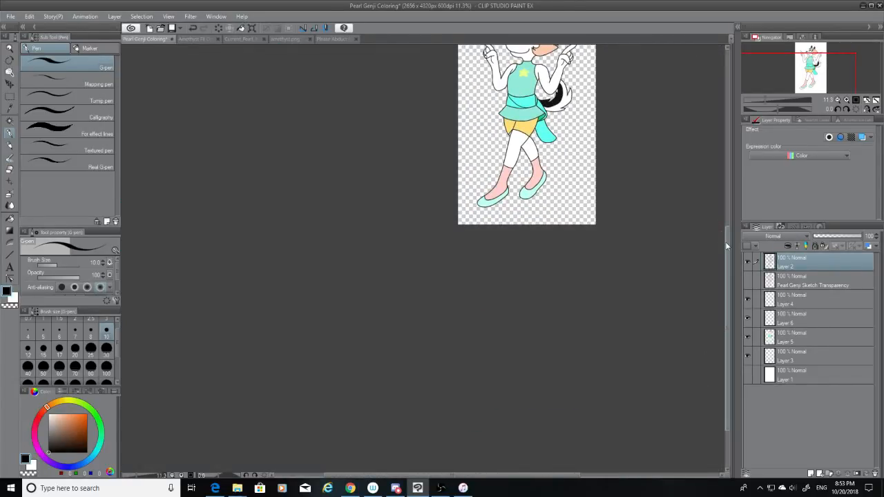
drag(727, 267, 738, 159)
scroll(612, 198, up, 5)
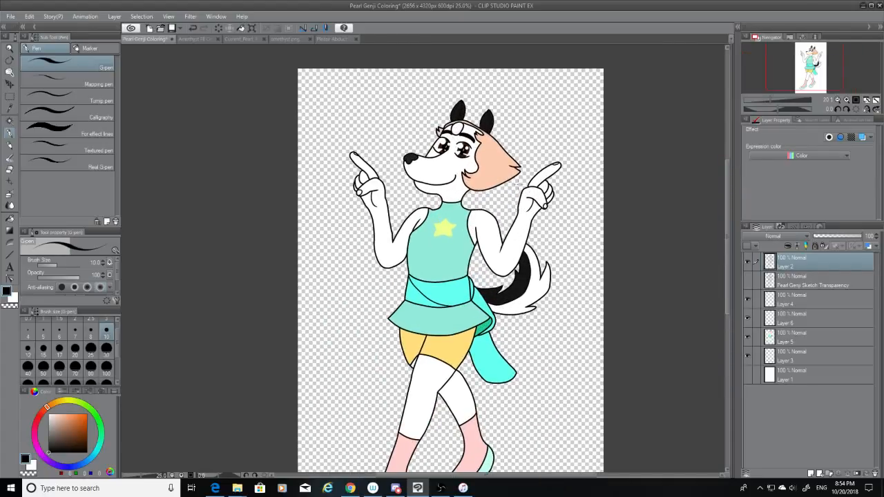
click(747, 282)
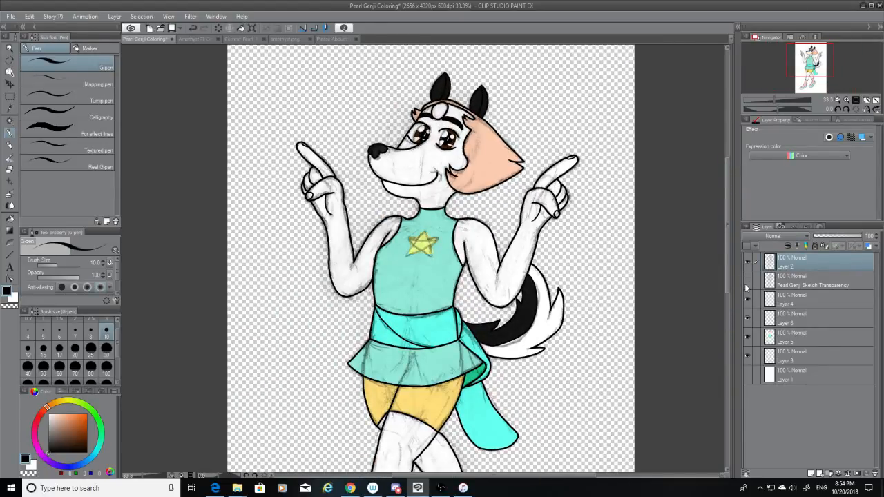
click(747, 282)
Show the sketch layer and draw a short curved cheek crease across the smile's end on Layer 6 with the G-pen.
scroll(512, 207, up, 10)
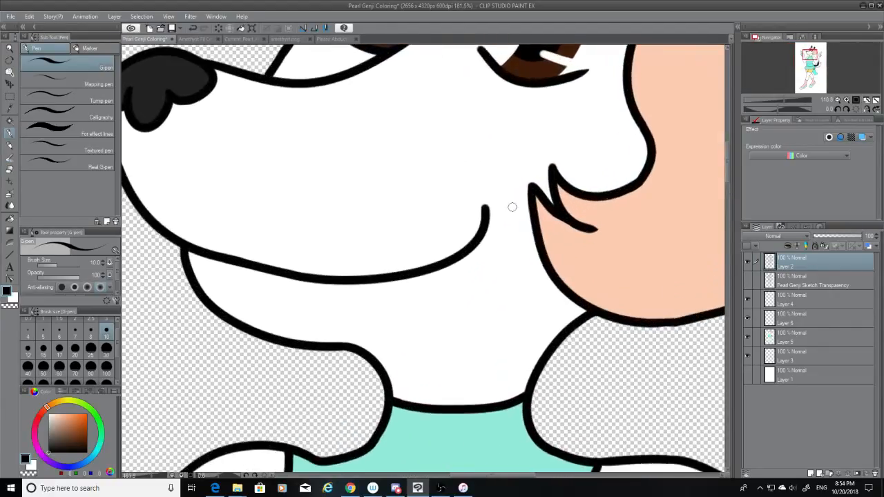
scroll(512, 207, up, 4)
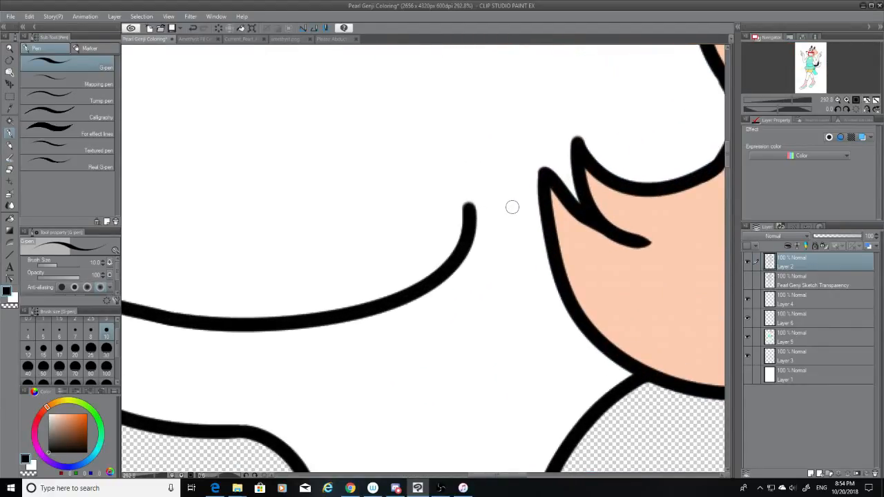
click(795, 319)
drag(435, 202, 492, 261)
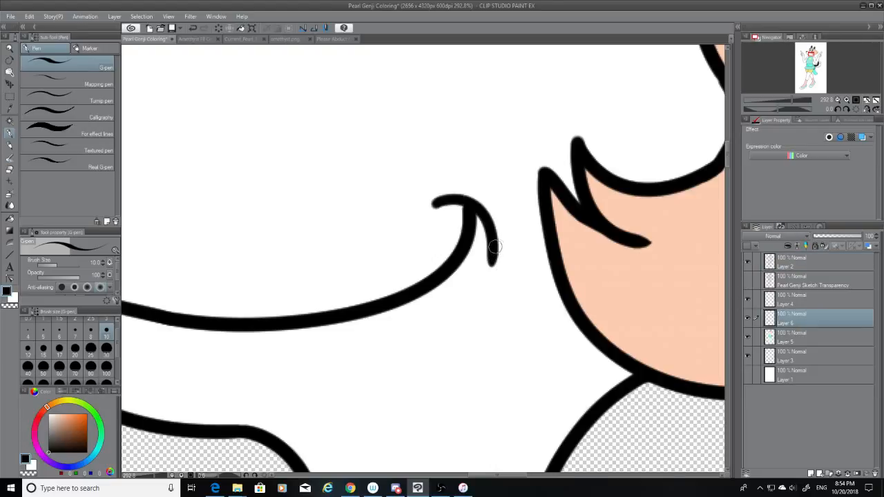
key(ctrl+z)
click(747, 280)
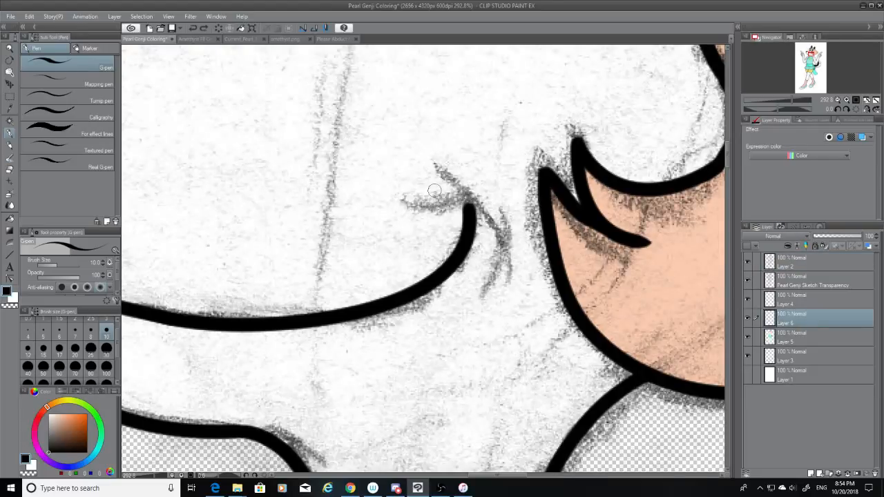
drag(433, 191, 492, 256)
key(ctrl+z)
drag(414, 202, 490, 253)
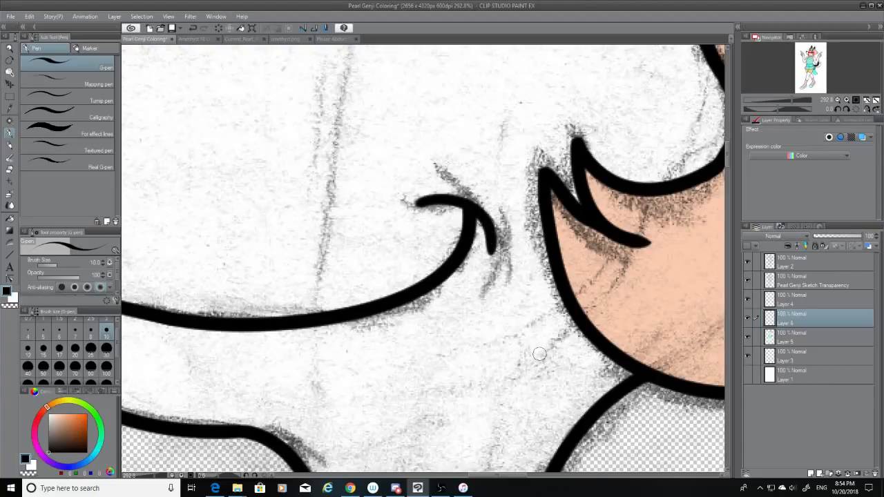
Hide the Pearl Genji Sketch Transparency layer and check the full figure.
scroll(187, 142, down, 6)
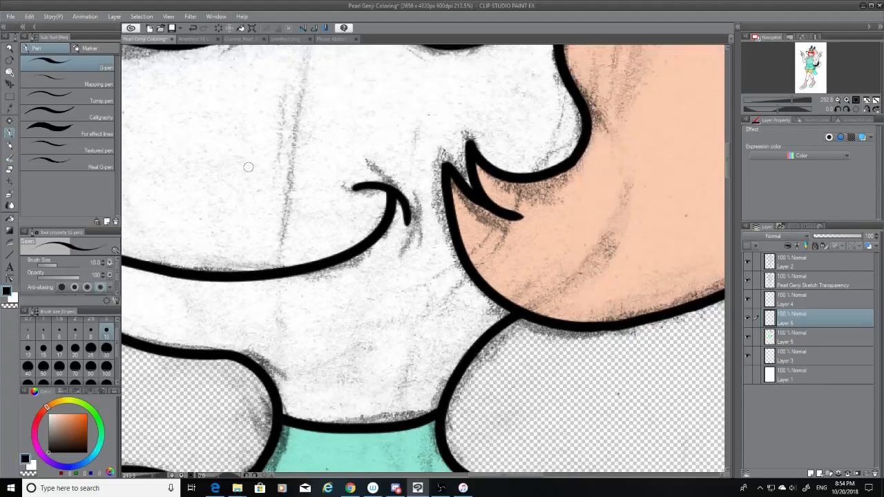
scroll(255, 170, down, 5)
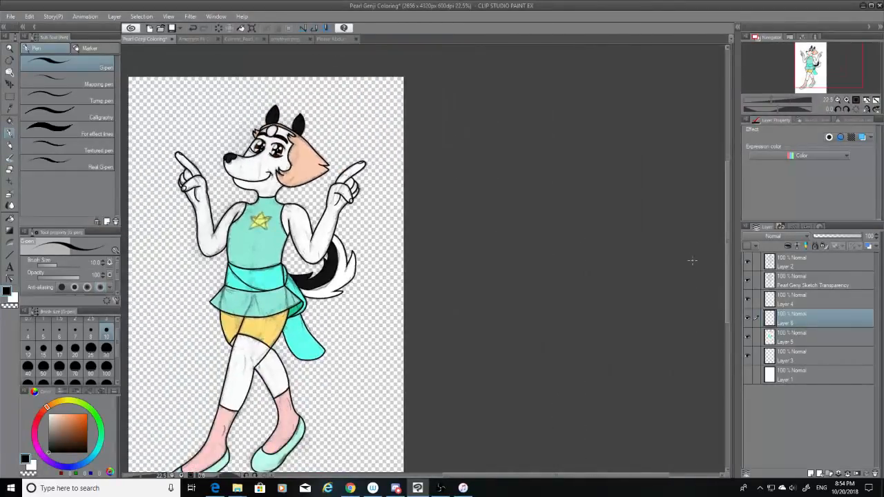
click(748, 280)
scroll(586, 403, down, 1)
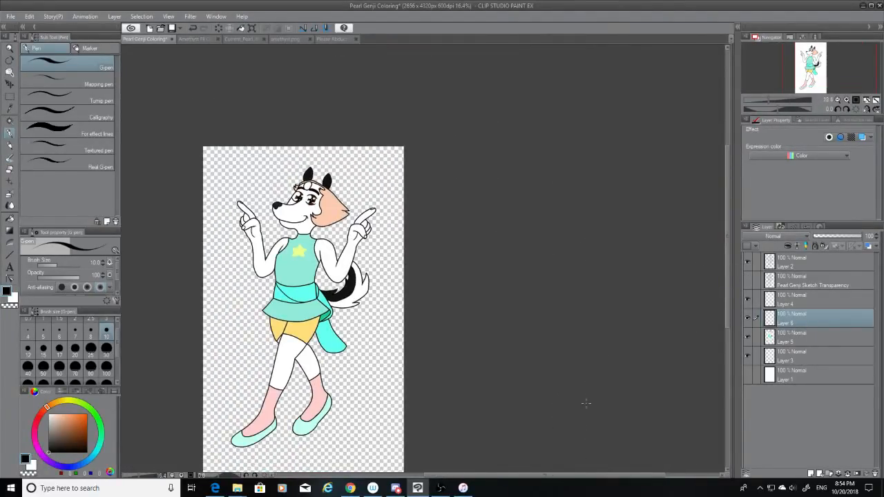
Erase the outline of the lower fur tuft on the tail's inner edge on Layer 2 with the Hard eraser.
drag(528, 476, 486, 476)
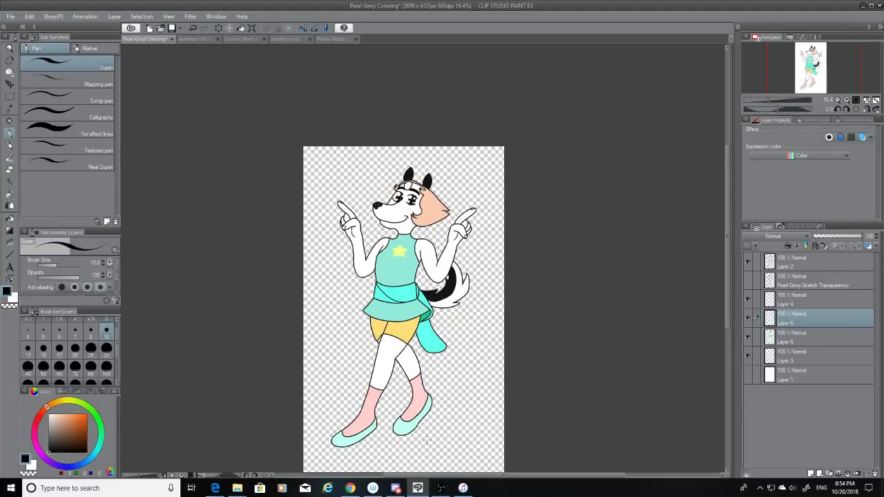
scroll(427, 440, up, 1)
scroll(378, 245, up, 15)
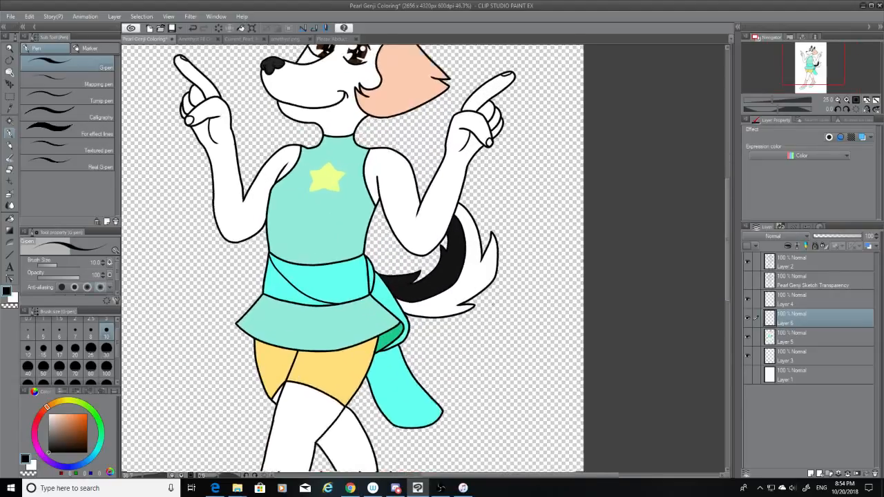
scroll(378, 244, up, 4)
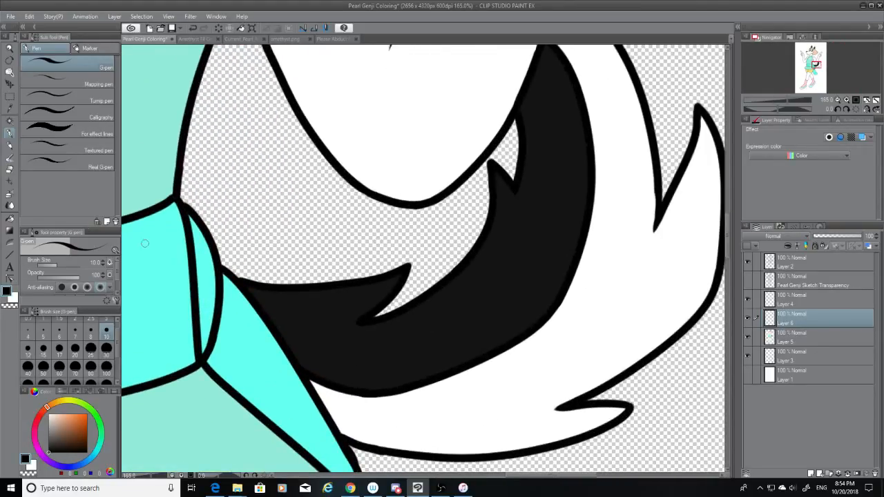
click(9, 168)
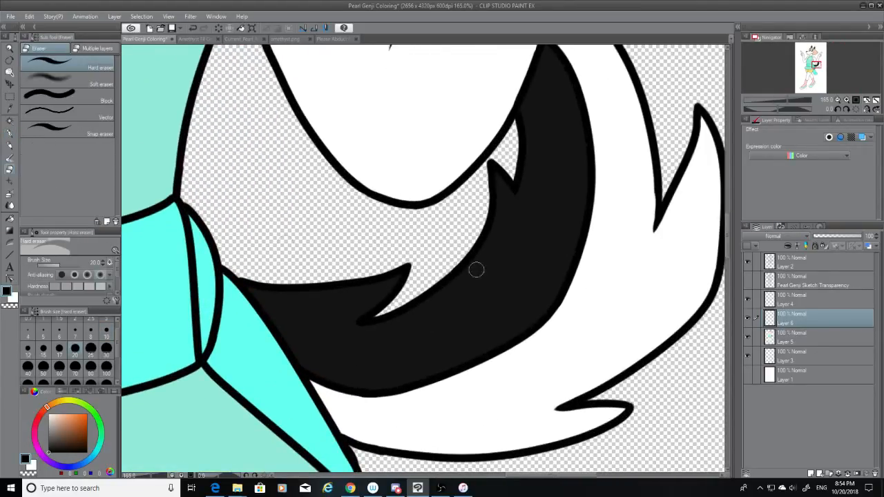
click(802, 264)
mouse_move(369, 311)
mouse_down()
mouse_move(403, 269)
mouse_move(391, 287)
mouse_move(378, 265)
mouse_move(372, 275)
mouse_move(387, 291)
mouse_move(347, 319)
mouse_move(423, 296)
mouse_up()
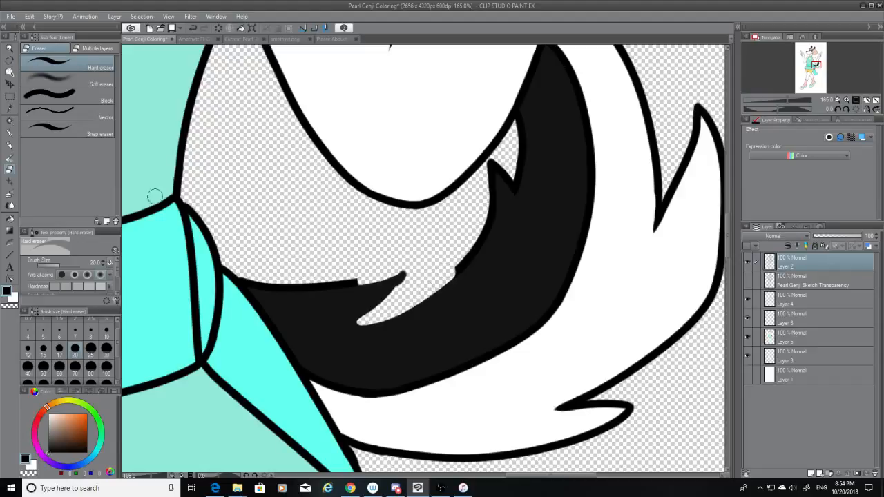
Redraw the pointed fur tuft on the tail's inner edge with the G-pen at size 12, retrying the stroke until it fits.
key(p)
click(27, 349)
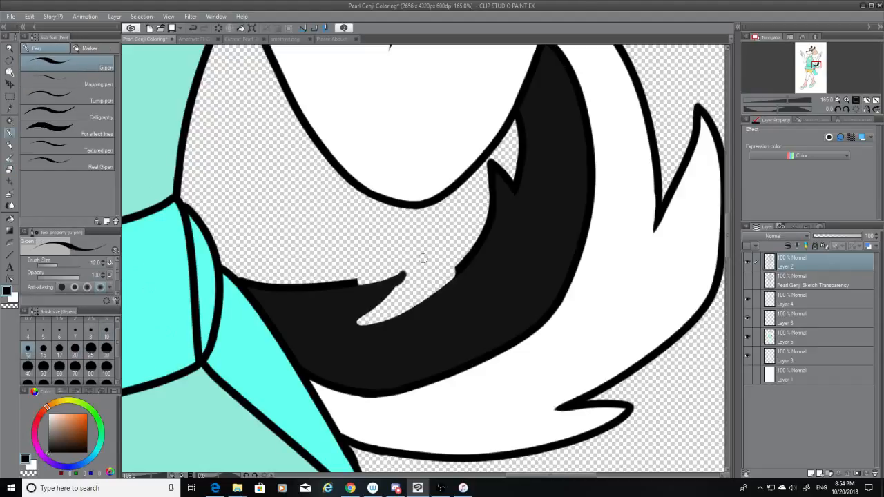
mouse_move(357, 283)
mouse_down()
mouse_move(410, 240)
mouse_move(395, 252)
mouse_move(401, 245)
mouse_move(397, 283)
mouse_up()
key(ctrl+z)
drag(397, 246, 389, 300)
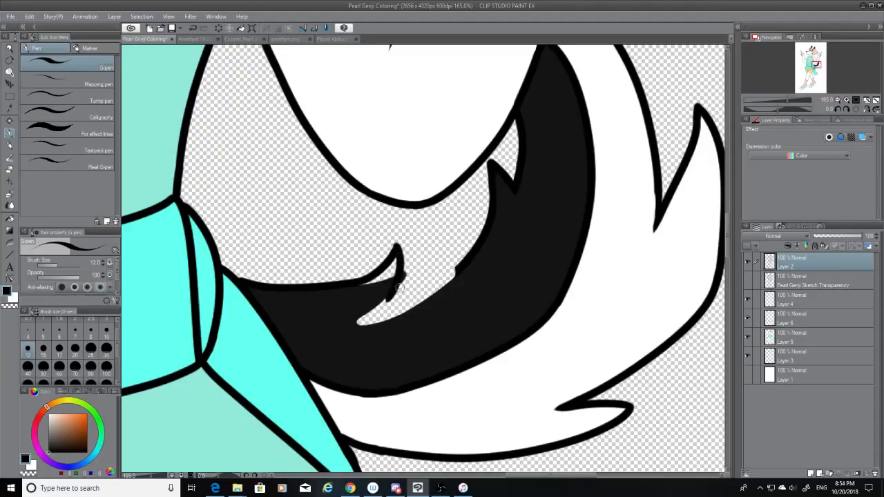
key(ctrl+z)
drag(398, 246, 398, 299)
key(ctrl+z)
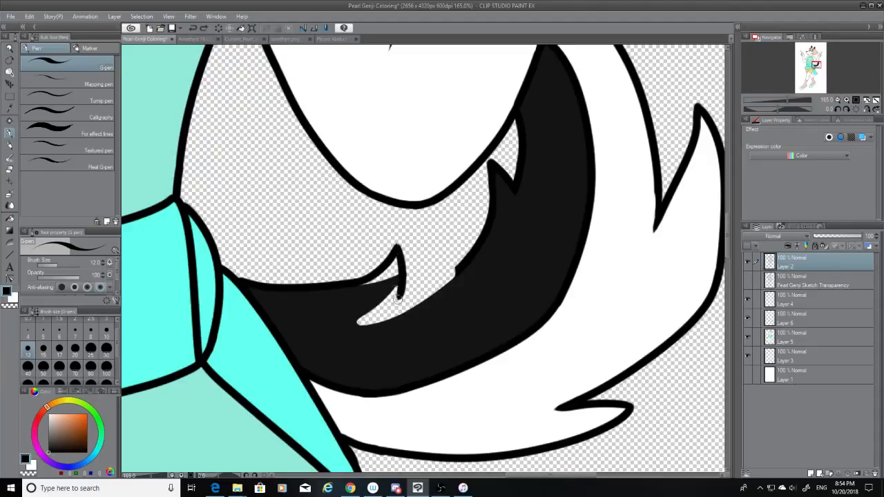
key(ctrl+z)
drag(398, 246, 391, 299)
key(ctrl+z)
drag(397, 246, 396, 291)
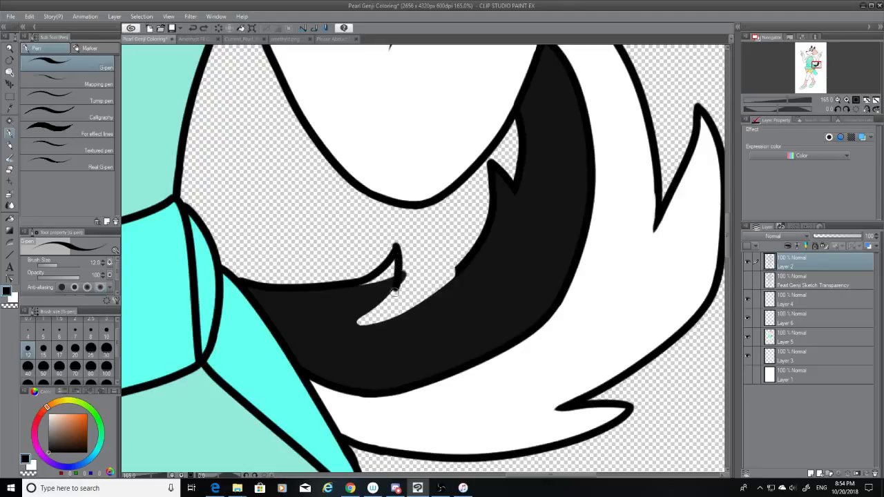
key(ctrl+z)
mouse_move(397, 246)
mouse_down()
mouse_move(402, 280)
mouse_move(391, 297)
mouse_up()
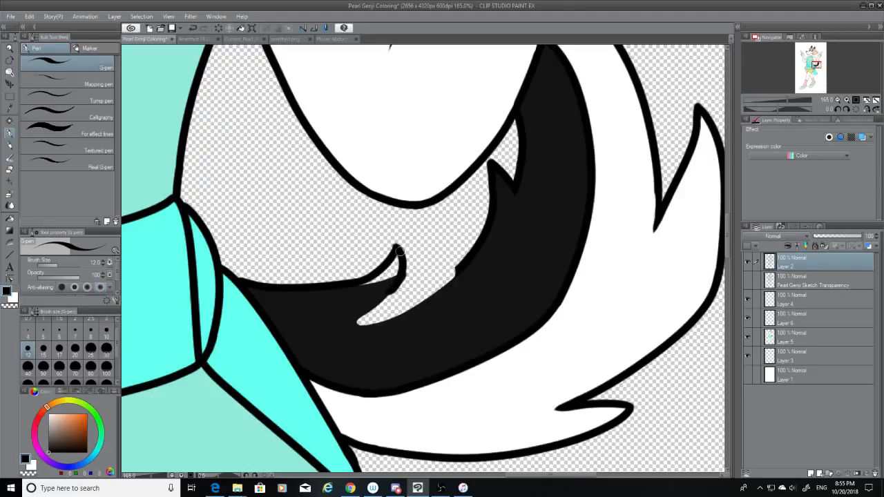
Draw the inner tail outline from the base of the new fur tuft to the tail's upward curve with the G-pen.
key(e)
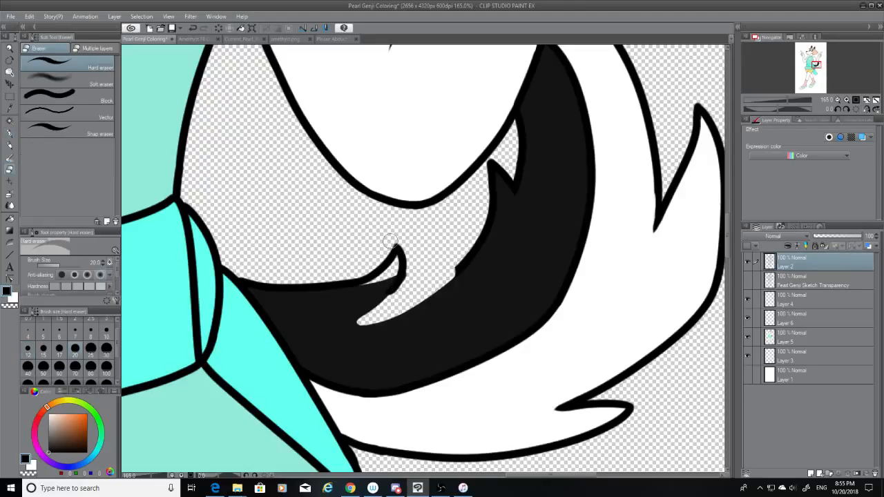
click(10, 132)
drag(457, 269, 391, 296)
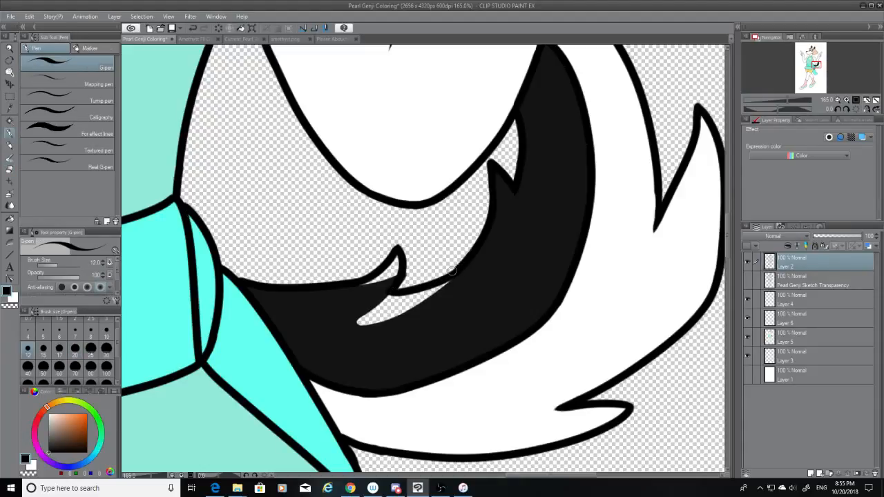
key(ctrl+z)
mouse_move(458, 269)
mouse_down()
mouse_move(390, 290)
mouse_move(427, 286)
mouse_move(442, 267)
mouse_move(392, 290)
mouse_move(423, 289)
mouse_up()
key(ctrl+z)
Compare the tail with the Pearl Genji Sketch Transparency layer, hide it again and show the white background on Layer 1.
click(748, 280)
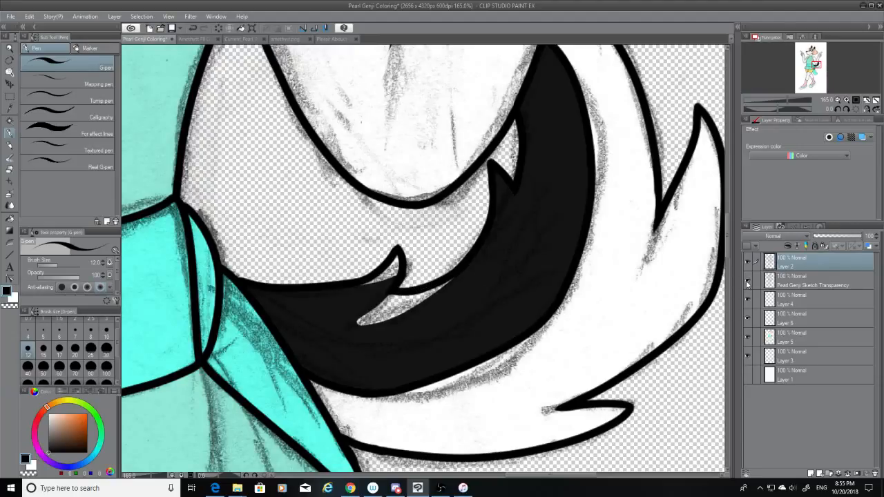
click(747, 279)
click(747, 374)
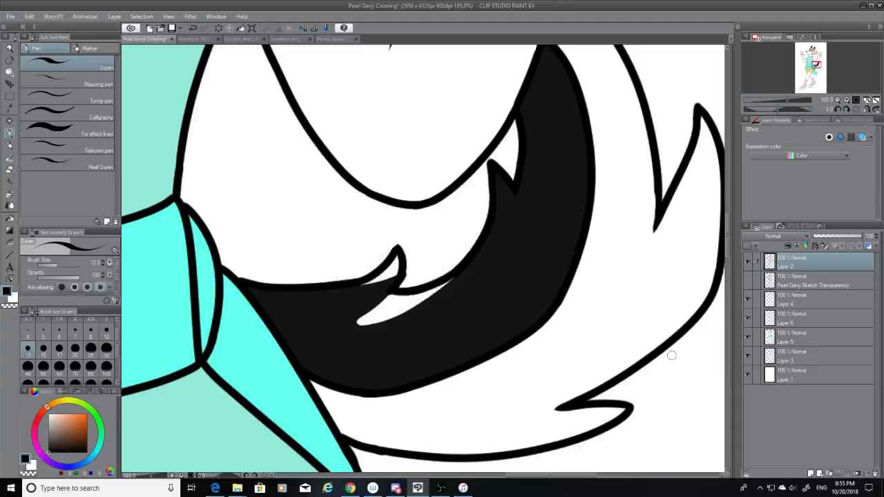
Pick the tail's near-black color and fill the white gaps inside the redrawn fur tuft on Layer 5 with the G-pen.
click(10, 169)
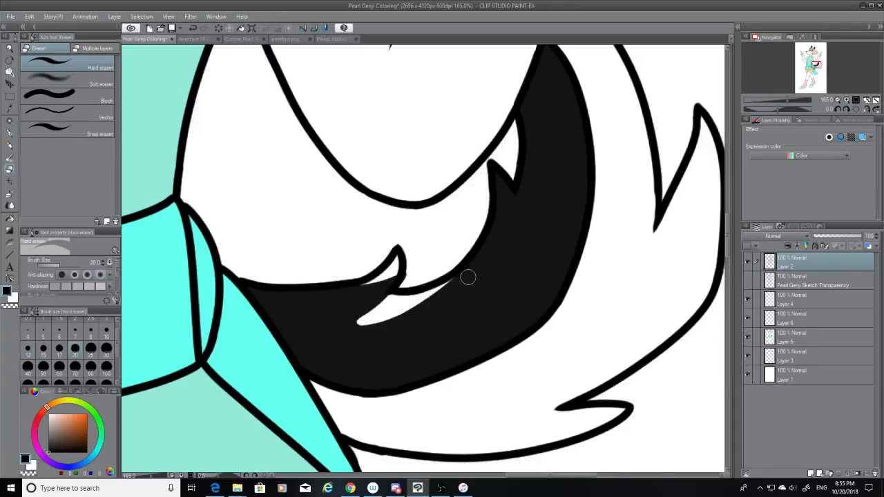
click(772, 335)
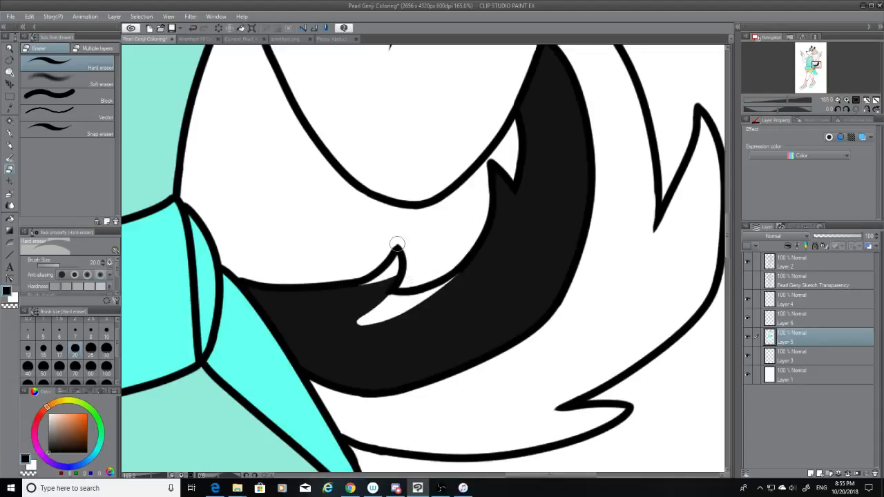
click(10, 132)
click(9, 108)
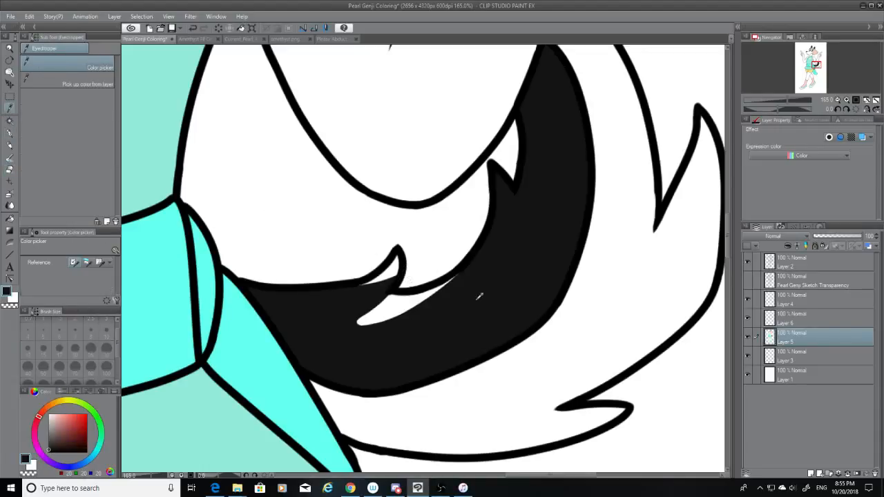
click(10, 131)
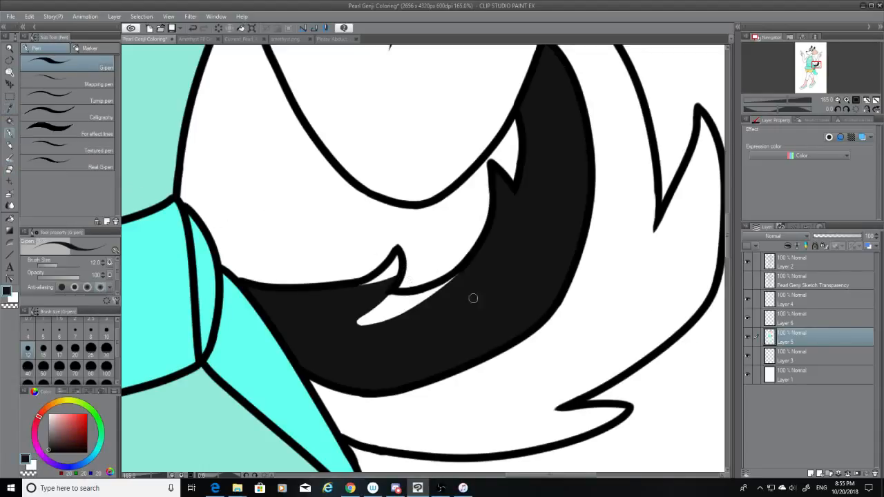
mouse_move(449, 282)
mouse_down()
mouse_move(379, 293)
mouse_move(404, 304)
mouse_move(360, 325)
mouse_move(395, 307)
mouse_move(373, 310)
mouse_move(396, 297)
mouse_up()
drag(399, 259, 369, 291)
key(ctrl+z)
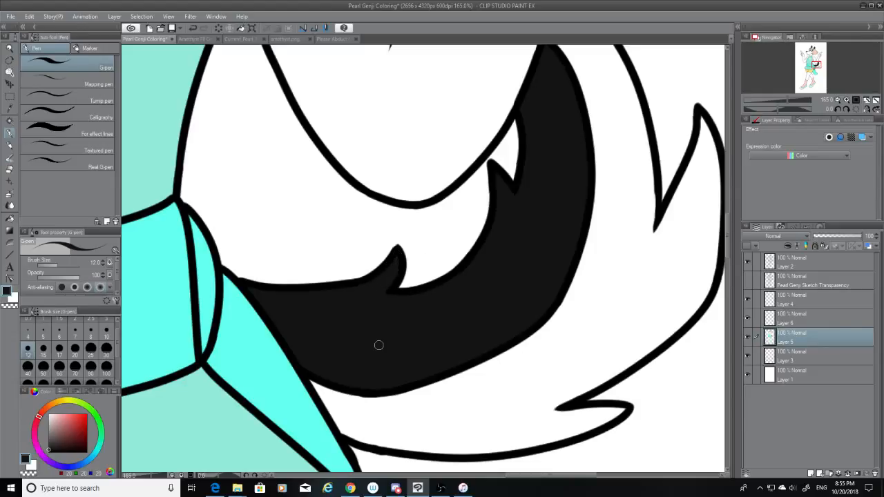
Check the redrawn tail up close and the whole Pearl figure against the white background.
click(804, 262)
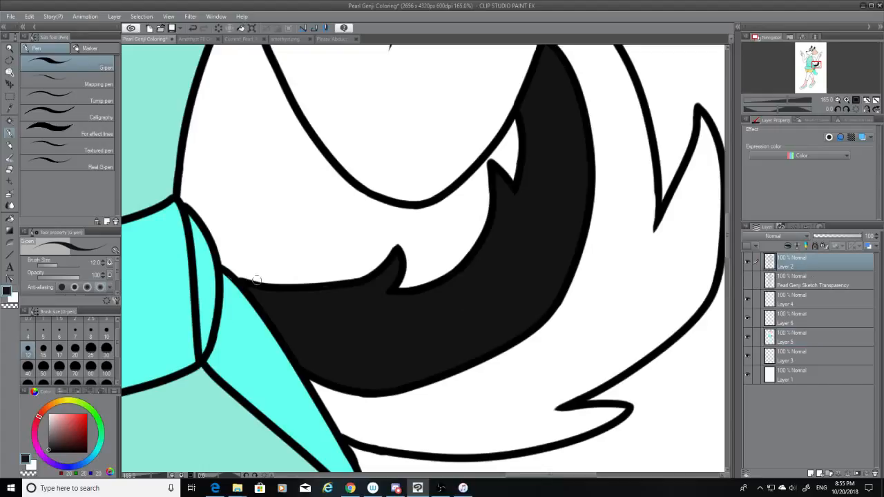
click(11, 170)
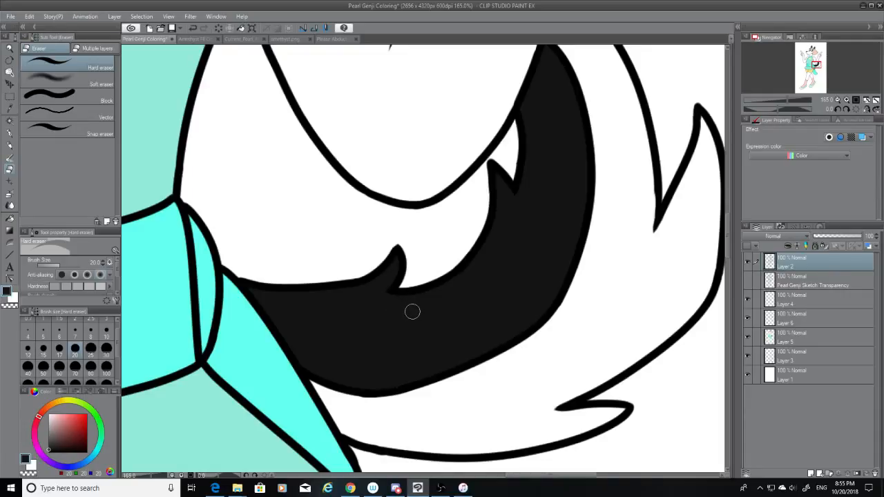
mouse_move(350, 489)
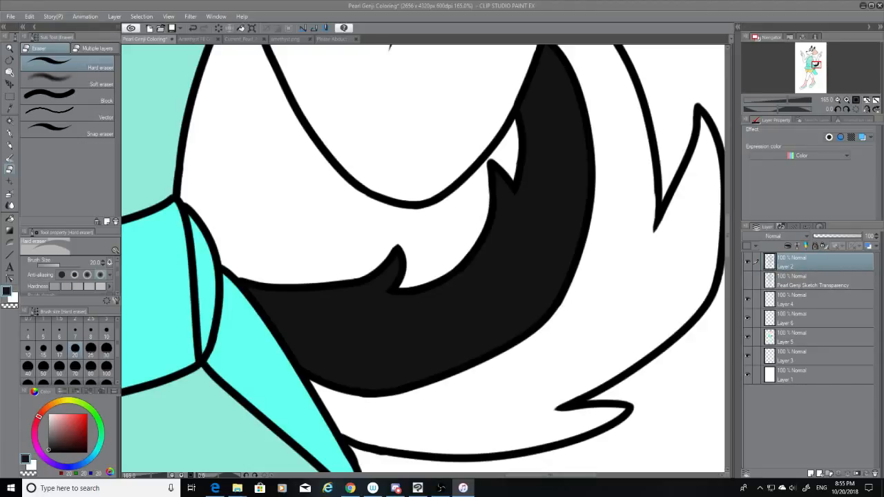
scroll(279, 115, down, 5)
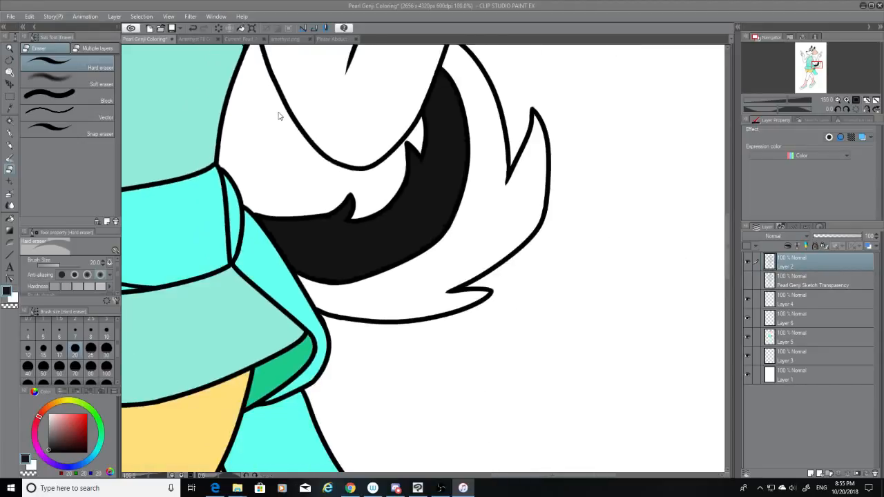
scroll(280, 115, down, 4)
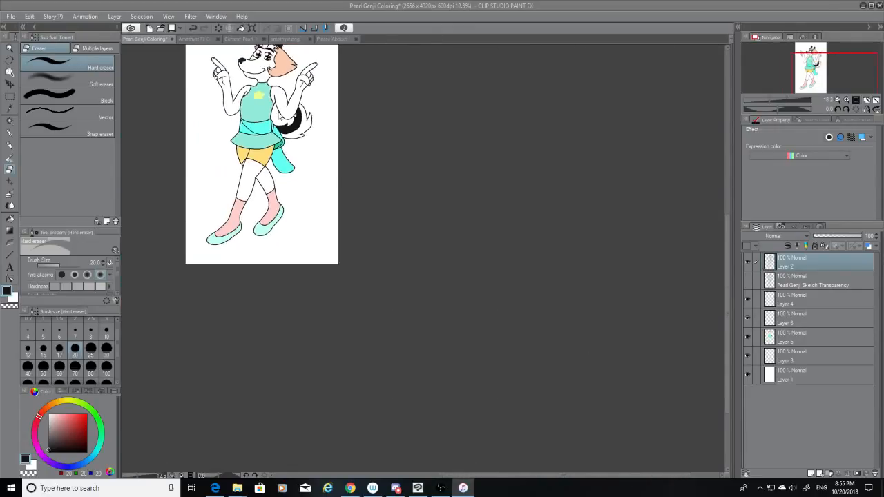
scroll(222, 95, up, 3)
scroll(308, 112, down, 5)
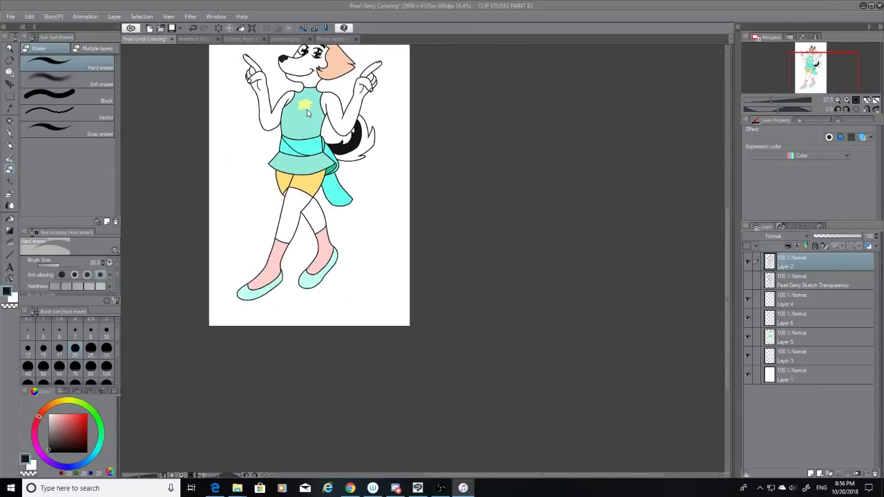
scroll(292, 85, up, 3)
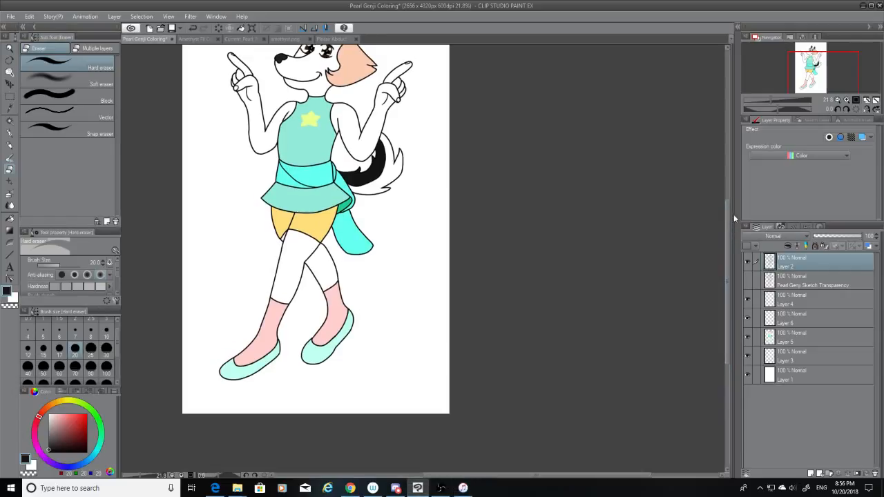
drag(729, 225, 724, 187)
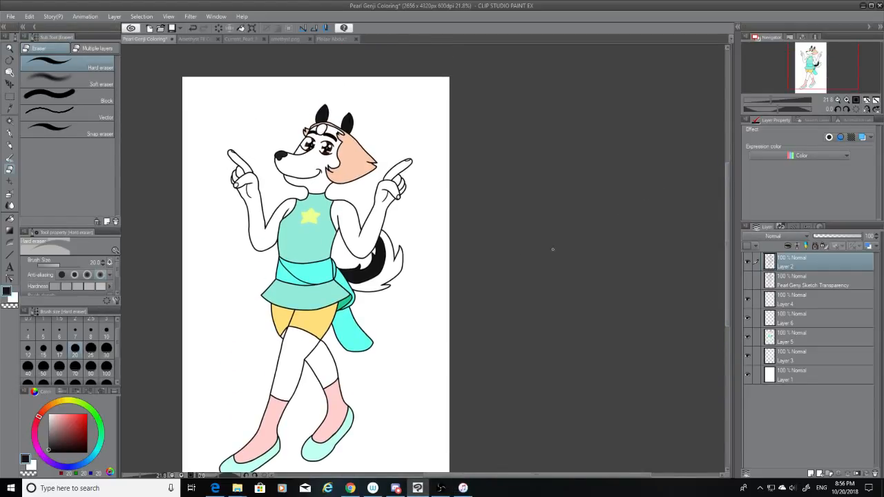
scroll(359, 273, up, 3)
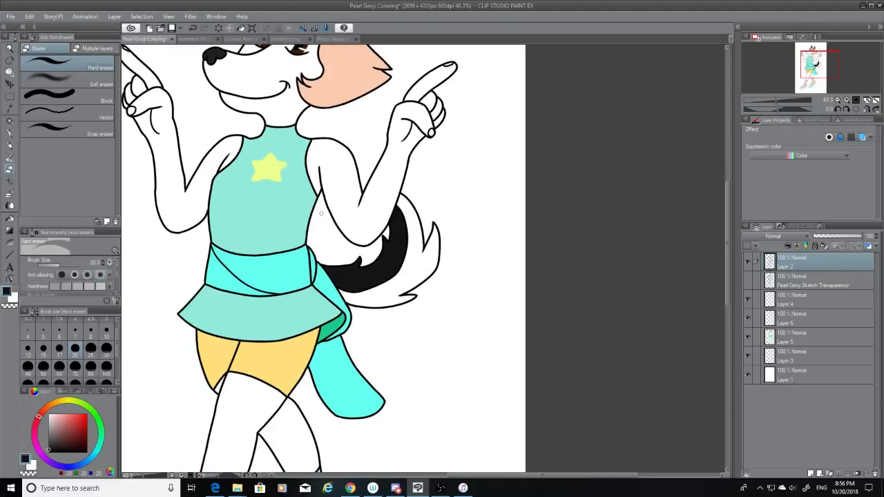
scroll(321, 214, down, 4)
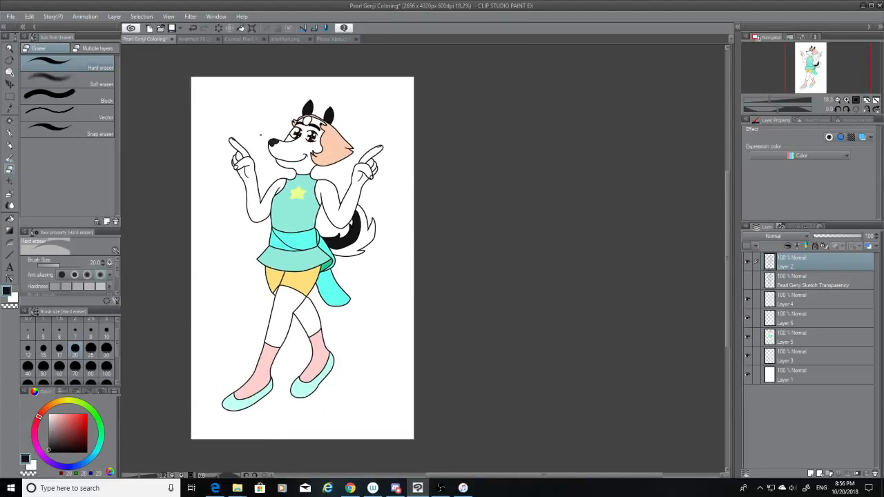
Save the Pearl Genji drawing and open the Garnet Eddie Coloring file.
click(172, 28)
click(183, 40)
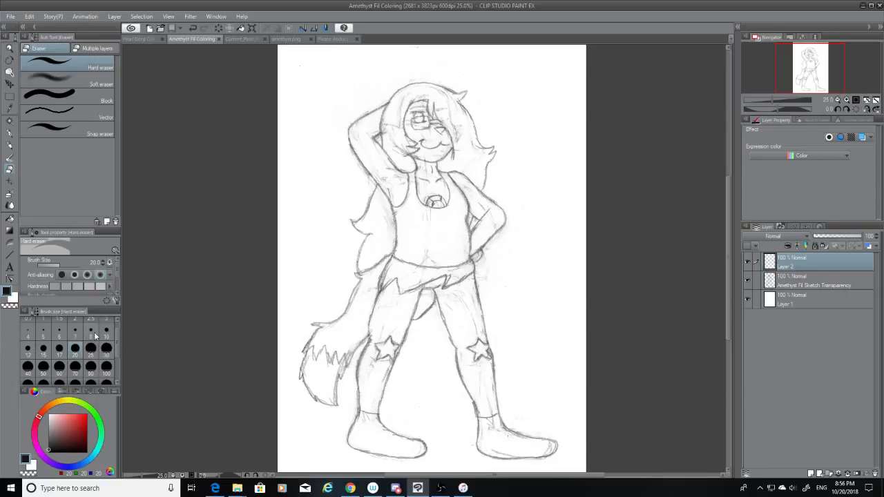
click(54, 453)
click(10, 16)
click(25, 52)
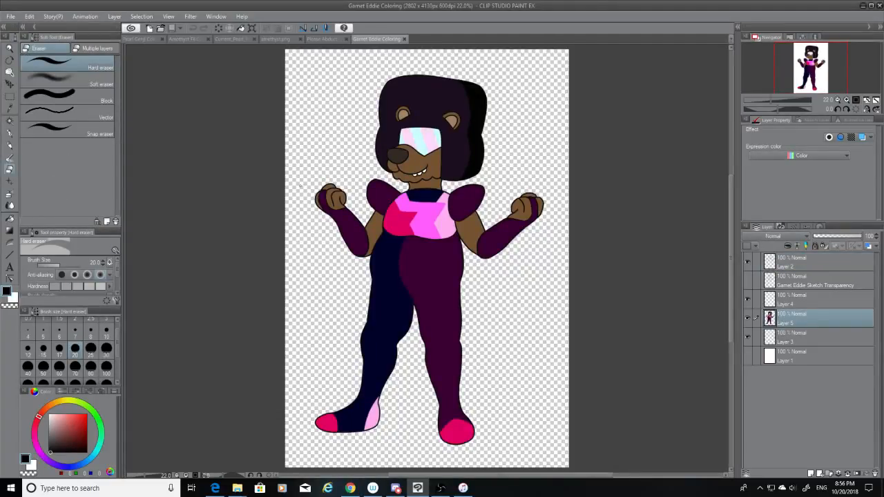
Check the Garnet Eddie drawing's neck and chest up close and the figure as a whole.
scroll(453, 167, up, 8)
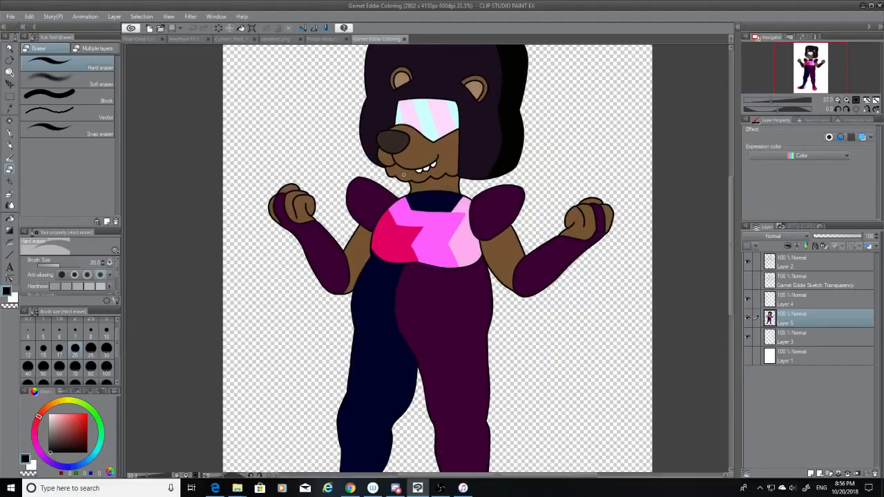
scroll(453, 184, up, 3)
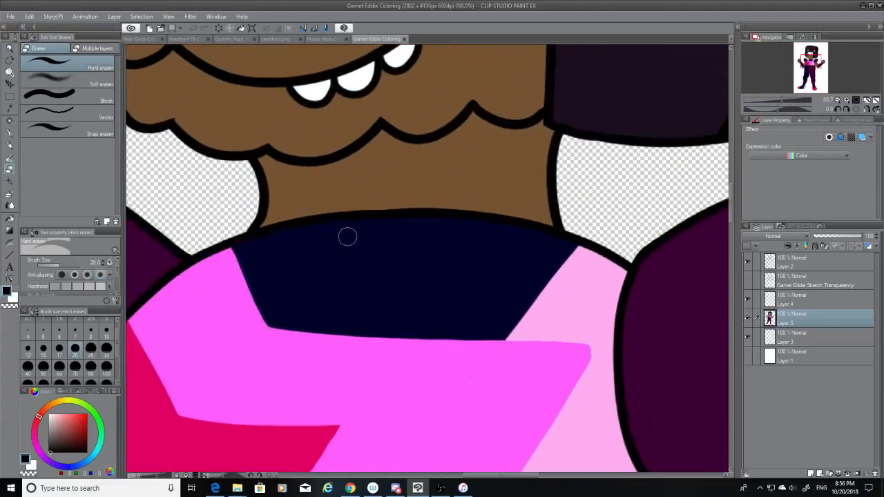
scroll(365, 228, down, 10)
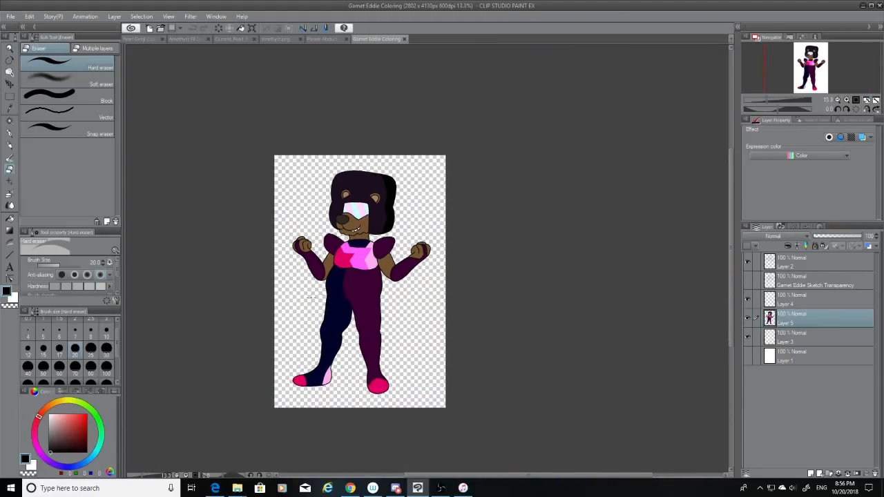
scroll(229, 335, up, 1)
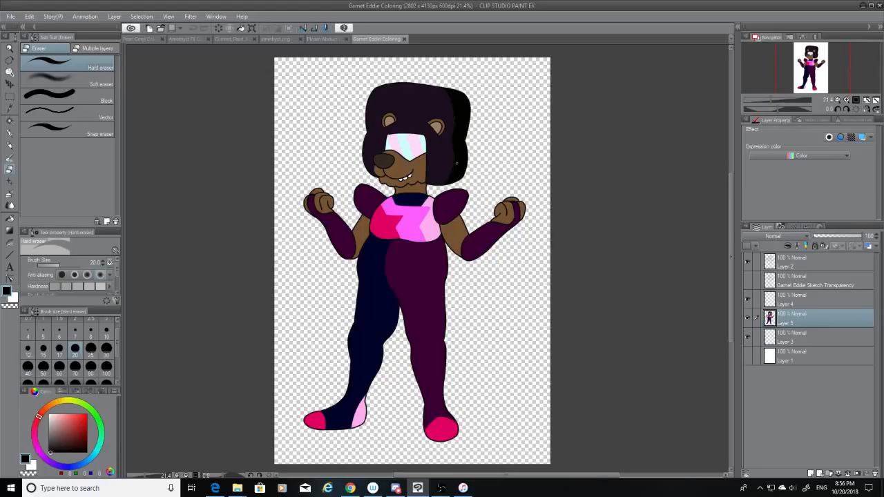
Close the open file between amethyst.png and Garnet Eddie Coloring, and switch to the Amethyst Fil Coloring sketch.
scroll(456, 163, up, 1)
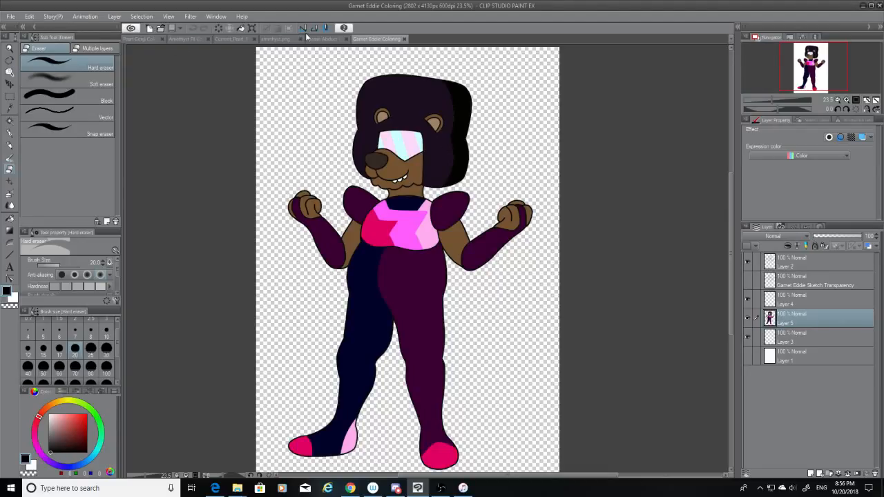
click(347, 39)
click(193, 40)
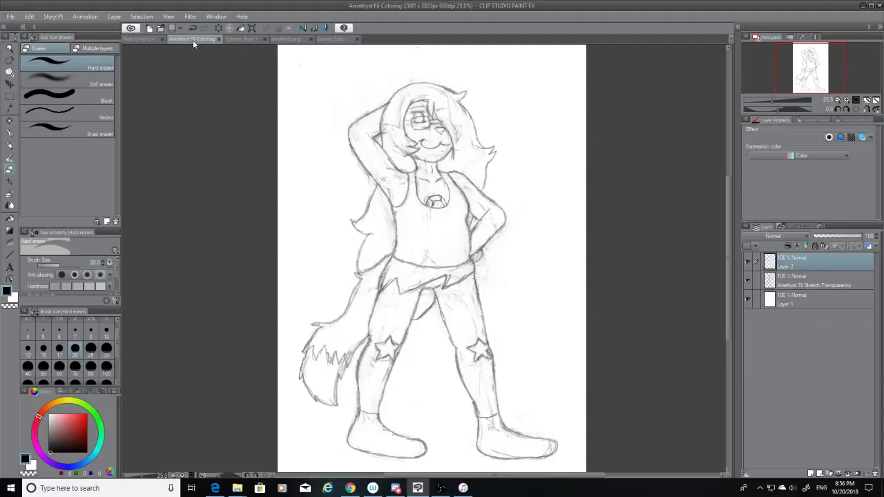
Ink the V-shaped hair bang above the glasses on Layer 2 with the size 12 G-pen, and trim its upper tip with the Hard eraser.
scroll(391, 111, up, 3)
scroll(391, 110, up, 2)
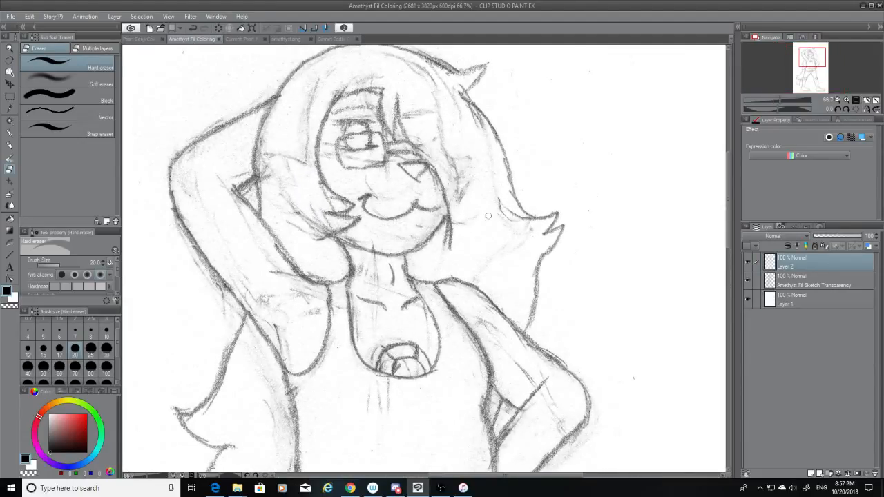
click(10, 133)
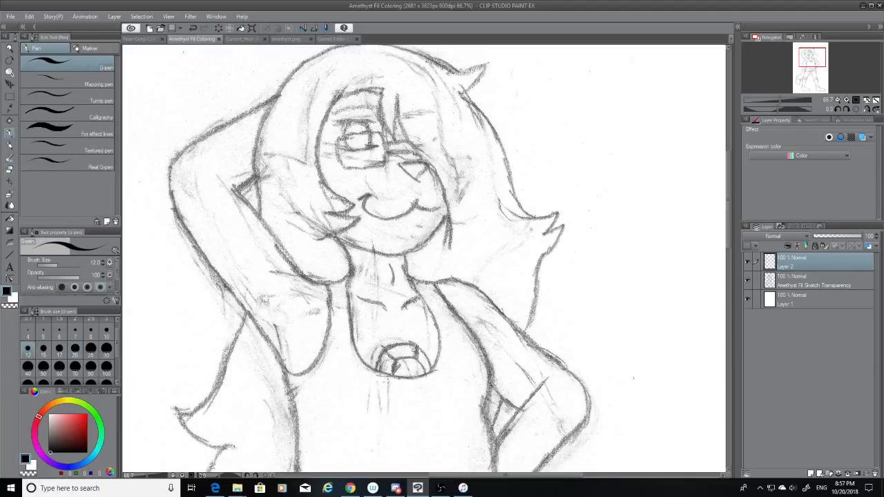
drag(727, 225, 726, 213)
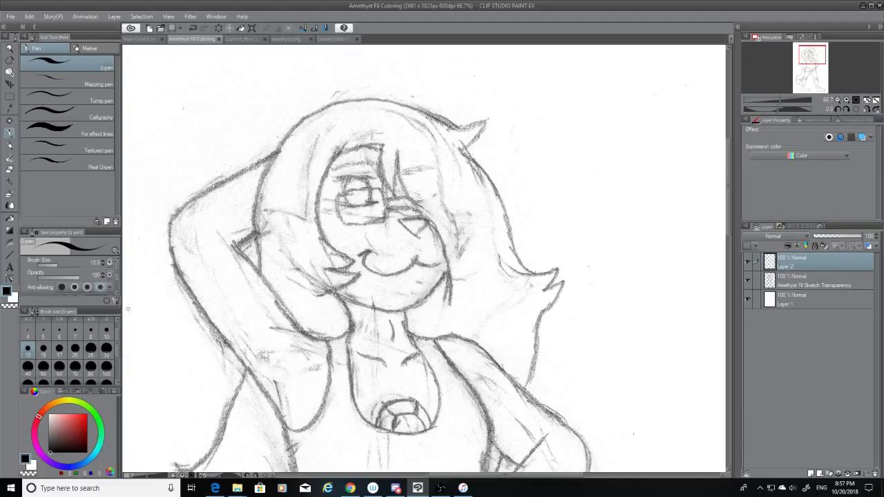
scroll(366, 211, up, 3)
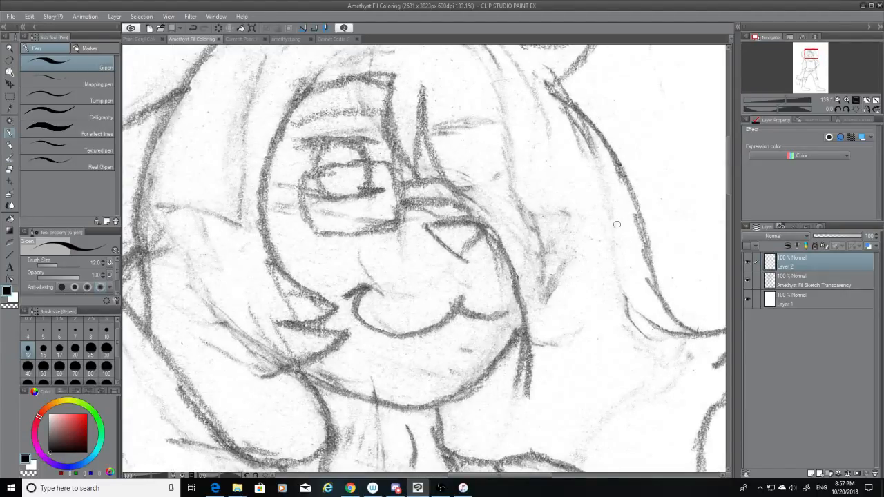
drag(389, 76, 406, 175)
key(ctrl+z)
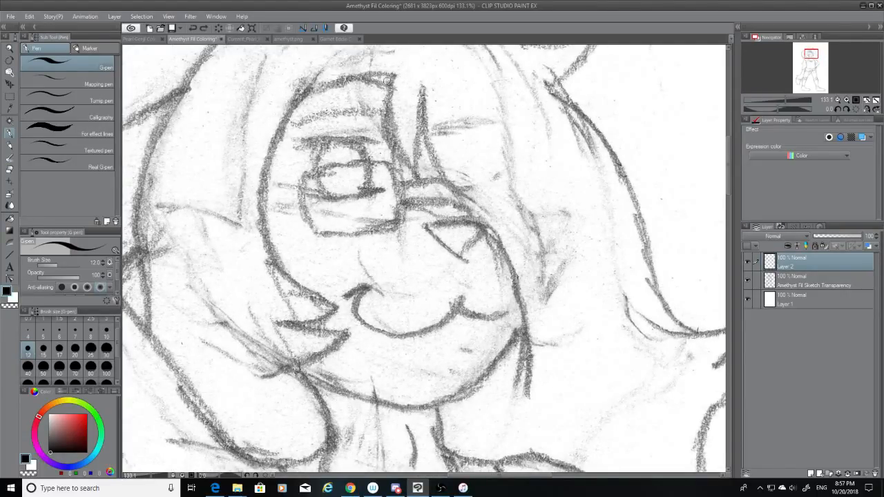
drag(389, 75, 419, 188)
key(ctrl+z)
mouse_move(391, 75)
mouse_down()
mouse_move(419, 175)
mouse_move(440, 73)
mouse_up()
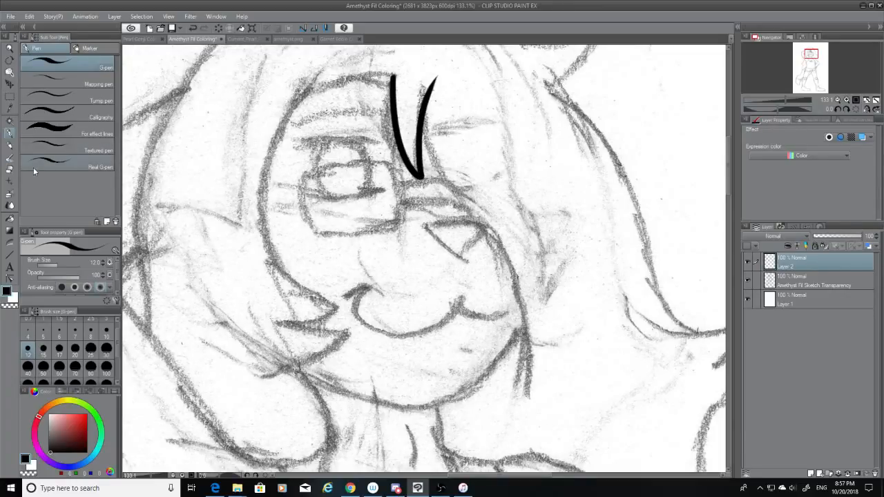
key(e)
mouse_move(450, 76)
mouse_down()
mouse_move(434, 80)
mouse_move(442, 104)
mouse_up()
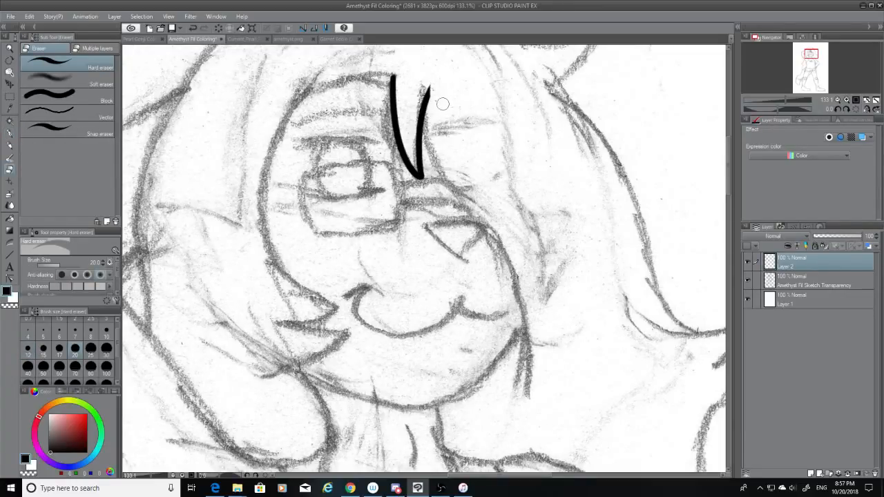
Check the amethyst.png reference, and ink the hair strand from the bang down toward the nose in the Amethyst Fil sketch with the G-pen.
click(9, 133)
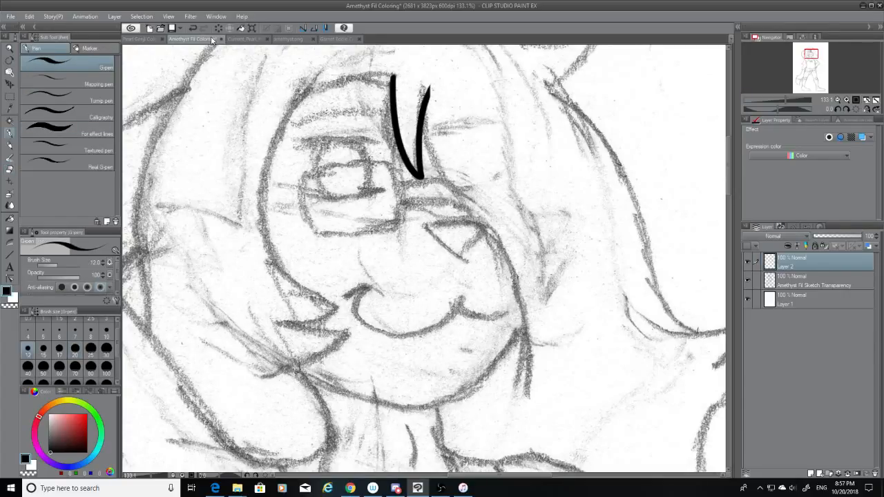
click(289, 38)
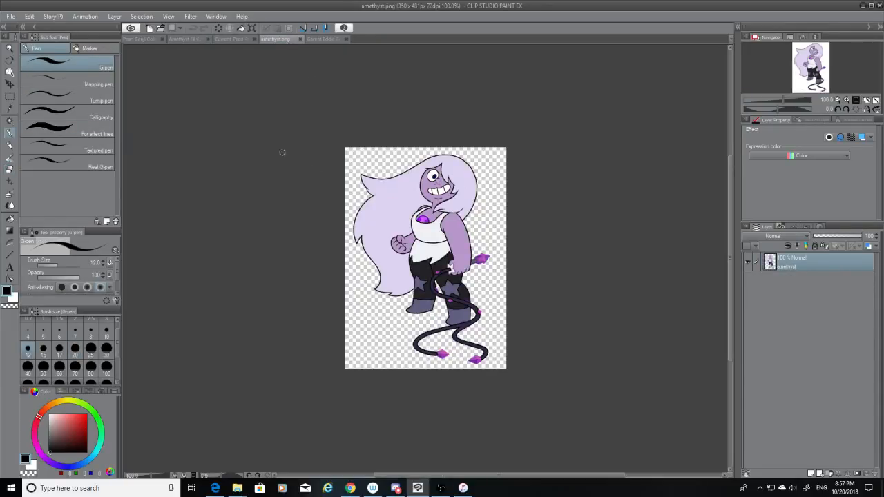
click(194, 38)
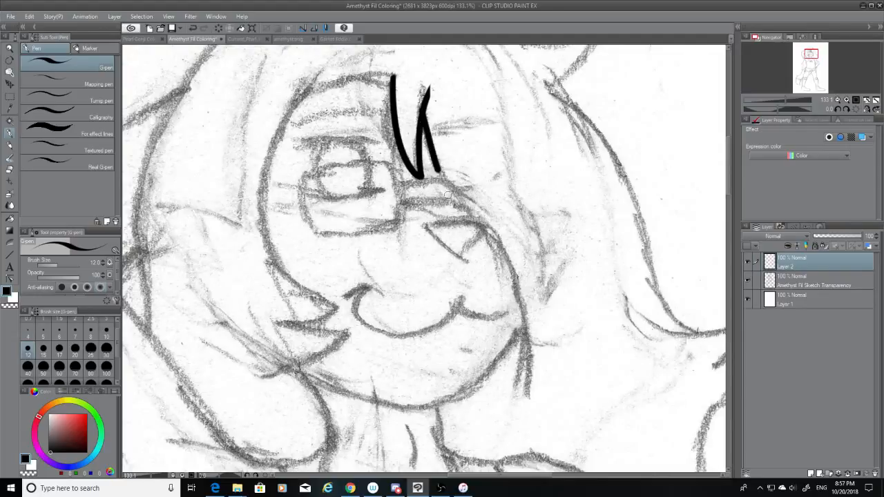
drag(424, 124, 483, 212)
key(ctrl+z)
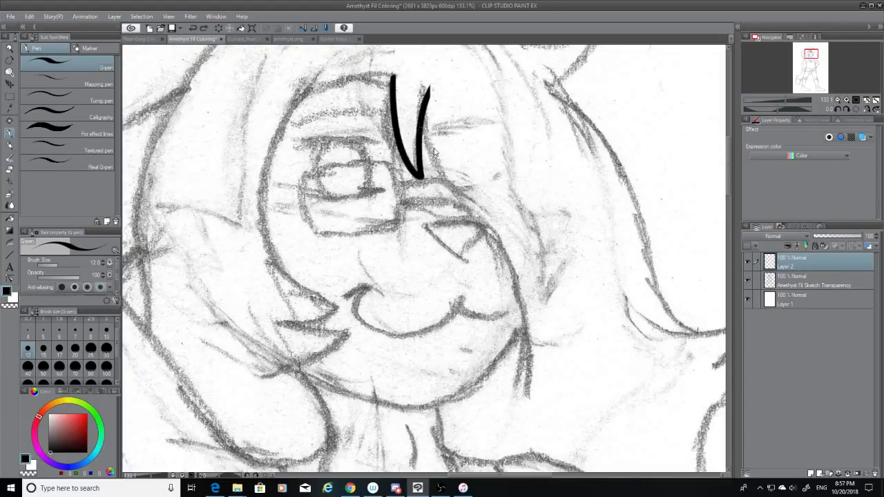
mouse_move(420, 120)
mouse_down()
mouse_move(458, 197)
mouse_move(487, 224)
mouse_up()
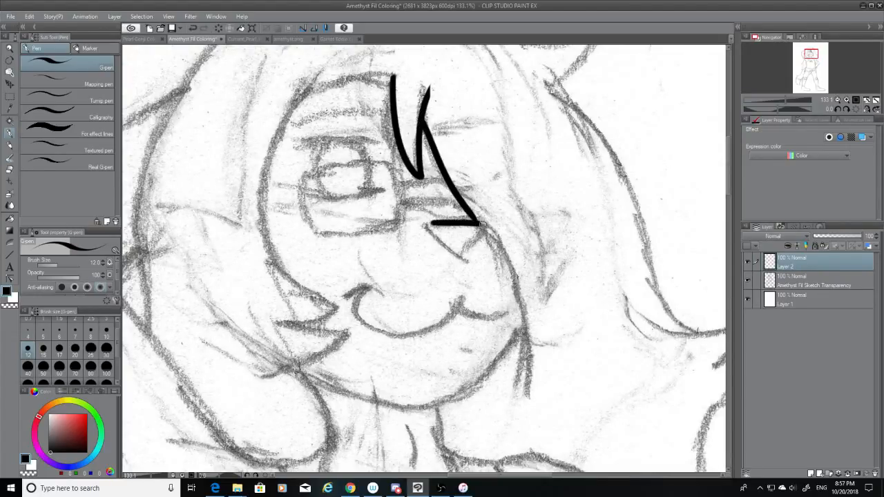
key(ctrl+z)
mouse_move(420, 205)
mouse_down()
mouse_move(491, 221)
mouse_move(475, 218)
mouse_up()
key(ctrl+z)
click(11, 170)
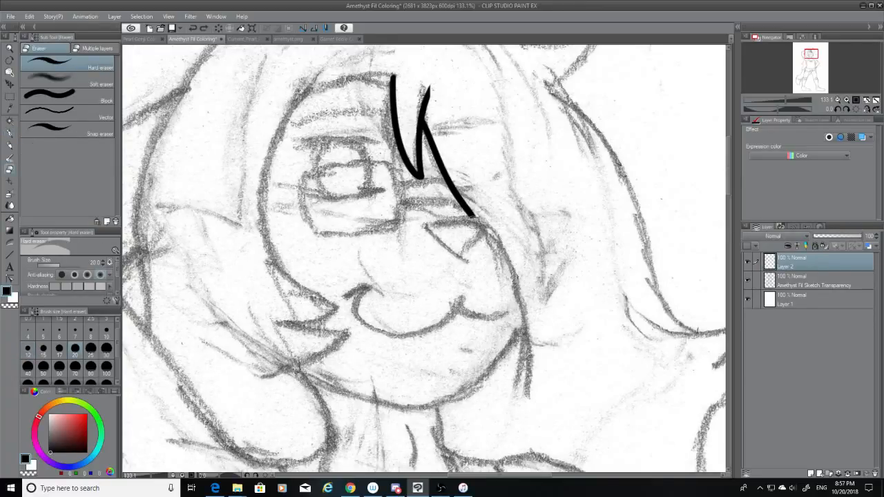
click(9, 145)
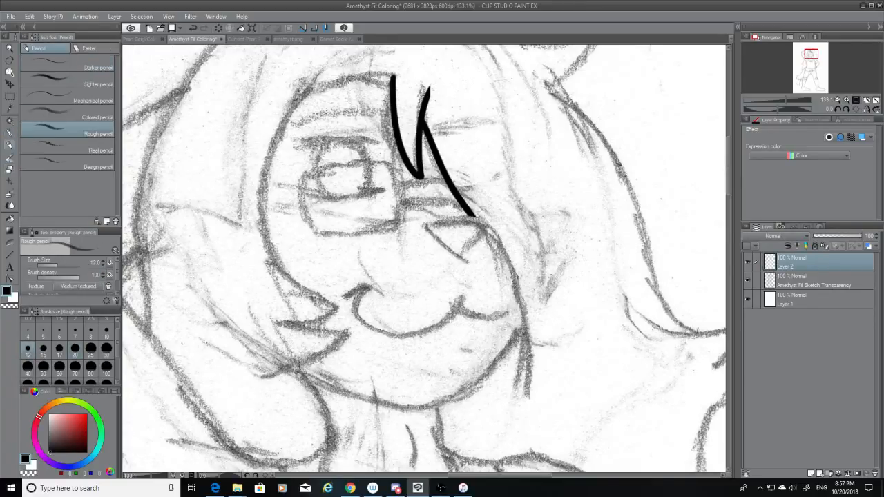
drag(422, 202, 488, 222)
key(ctrl+z)
click(9, 133)
drag(428, 211, 492, 219)
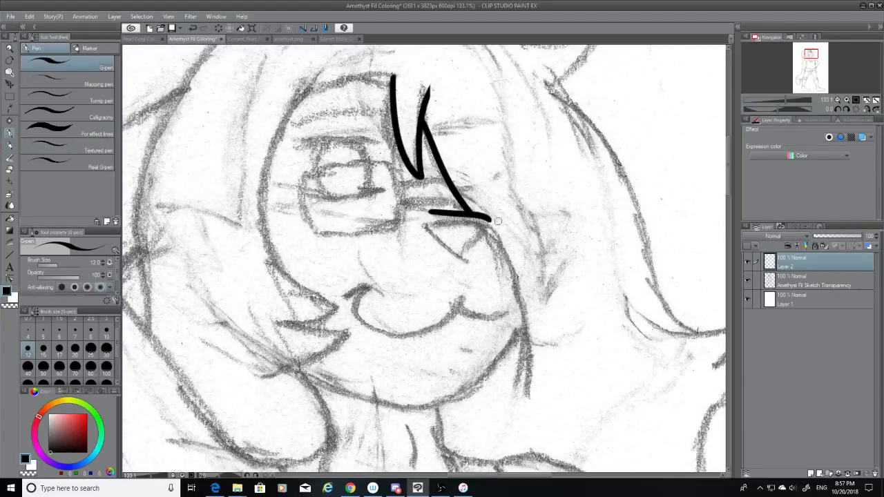
key(ctrl+z)
mouse_move(436, 212)
mouse_down()
mouse_move(493, 230)
mouse_move(473, 218)
mouse_move(495, 243)
mouse_up()
key(ctrl+z)
key(ctrl+z)
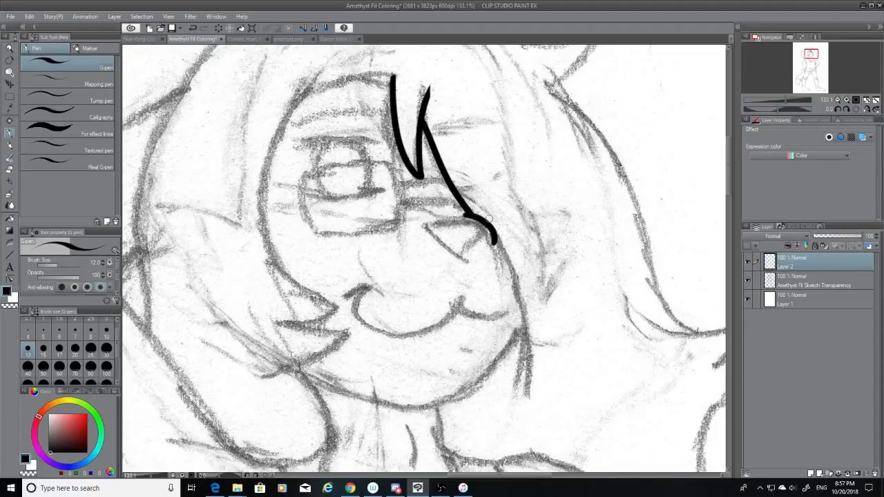
mouse_move(469, 216)
mouse_down()
mouse_move(434, 212)
mouse_move(472, 215)
mouse_move(429, 207)
mouse_move(464, 217)
mouse_up()
key(ctrl+z)
key(ctrl+z)
key(ctrl+z)
key(ctrl+z)
key(ctrl+z)
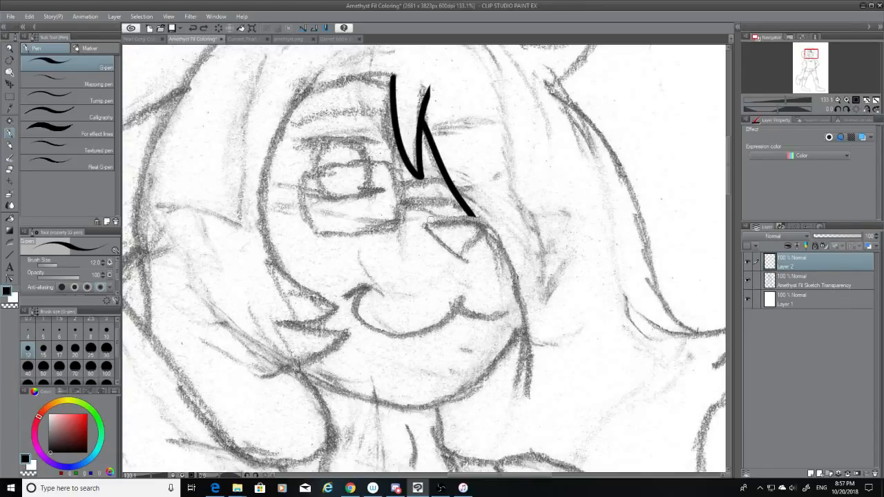
drag(428, 220, 464, 226)
key(ctrl+z)
key(ctrl+z)
key(ctrl+z)
mouse_move(424, 203)
mouse_down()
mouse_move(478, 218)
mouse_move(490, 235)
mouse_up()
key(ctrl+z)
key(ctrl+z)
key(ctrl+z)
key(ctrl+z)
key(ctrl+y)
key(ctrl+z)
drag(439, 212, 490, 242)
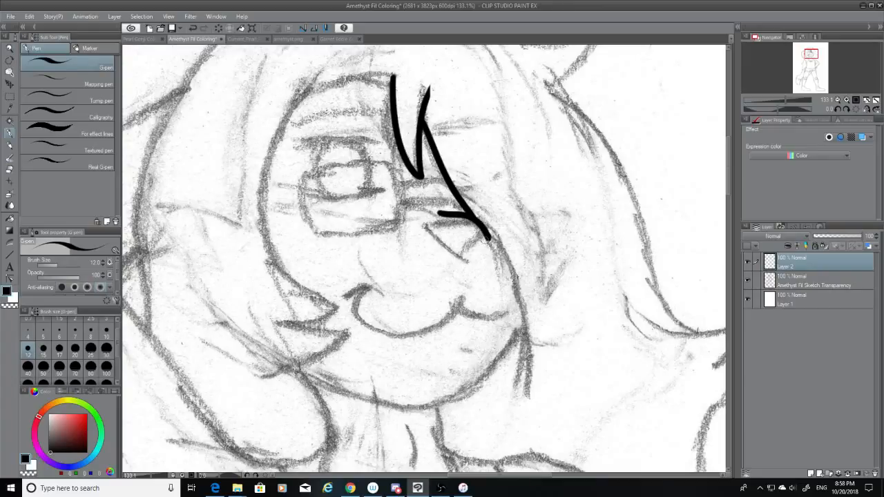
key(ctrl+z)
drag(454, 213, 495, 250)
key(ctrl+z)
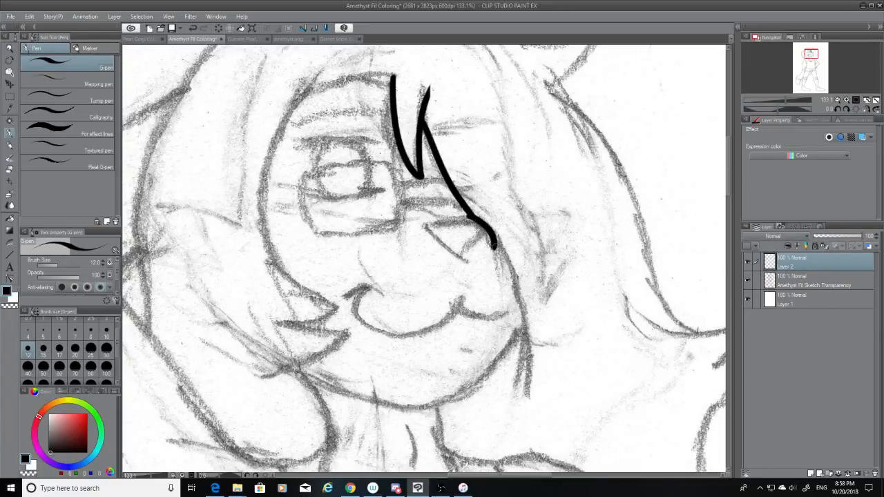
key(ctrl+z)
drag(476, 217, 494, 250)
key(ctrl+z)
drag(475, 217, 492, 247)
mouse_move(476, 216)
mouse_down()
mouse_move(421, 207)
mouse_move(476, 222)
mouse_up()
key(ctrl+z)
key(ctrl+z)
Ink the line above the nose, curve it over the snout, and continue the face outline down past the cheek.
mouse_move(420, 208)
mouse_down()
mouse_move(476, 212)
mouse_move(508, 254)
mouse_move(530, 361)
mouse_up()
key(ctrl+z)
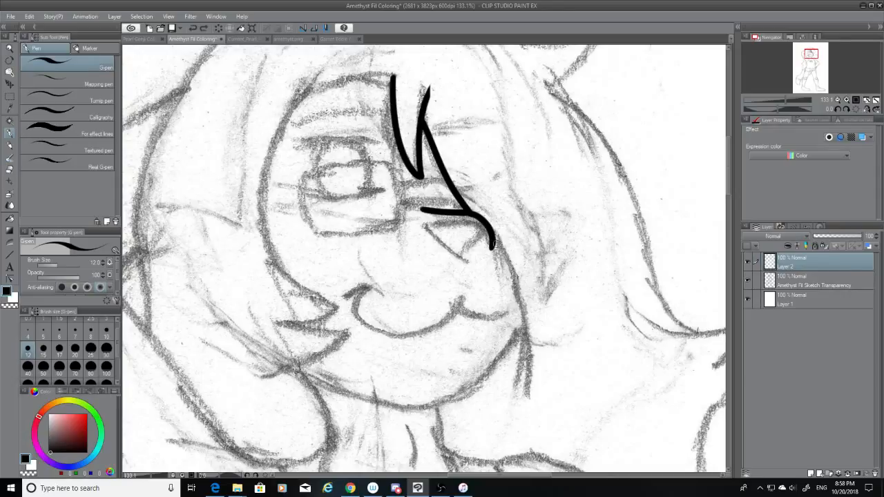
mouse_move(490, 239)
mouse_down()
mouse_move(528, 321)
mouse_move(531, 373)
mouse_up()
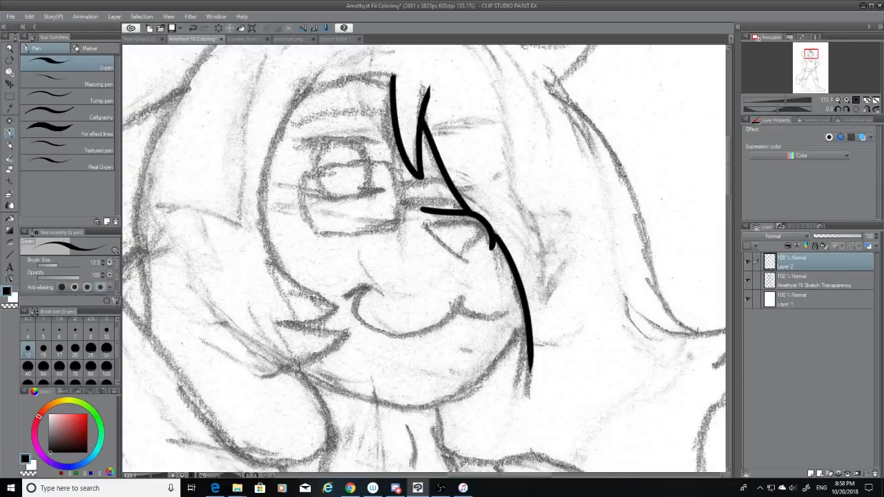
Ink the triangular nose just beneath the snout's top line with straight G-pen strokes.
mouse_move(427, 224)
mouse_down()
mouse_move(482, 224)
mouse_move(450, 259)
mouse_up()
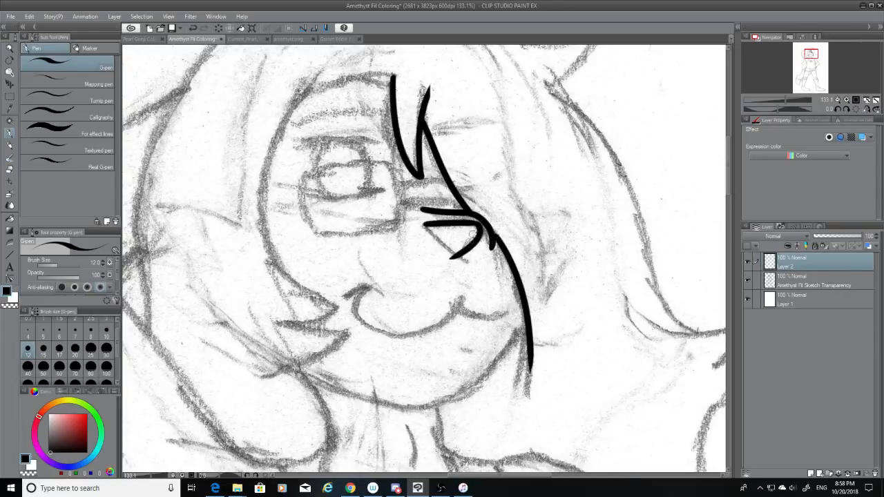
key(ctrl+z)
drag(481, 223, 463, 258)
key(ctrl+z)
key(ctrl+z)
drag(425, 227, 462, 258)
key(ctrl+z)
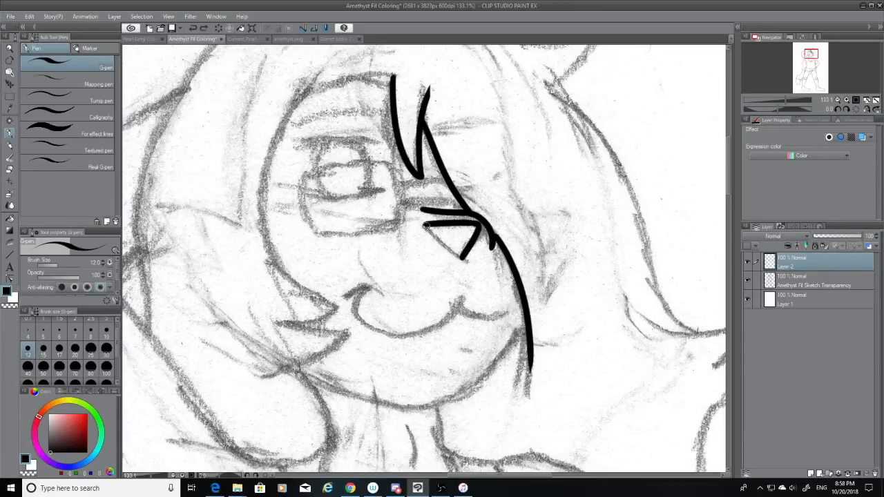
drag(426, 226, 462, 258)
key(ctrl+z)
drag(424, 225, 462, 258)
key(ctrl+z)
drag(424, 224, 463, 256)
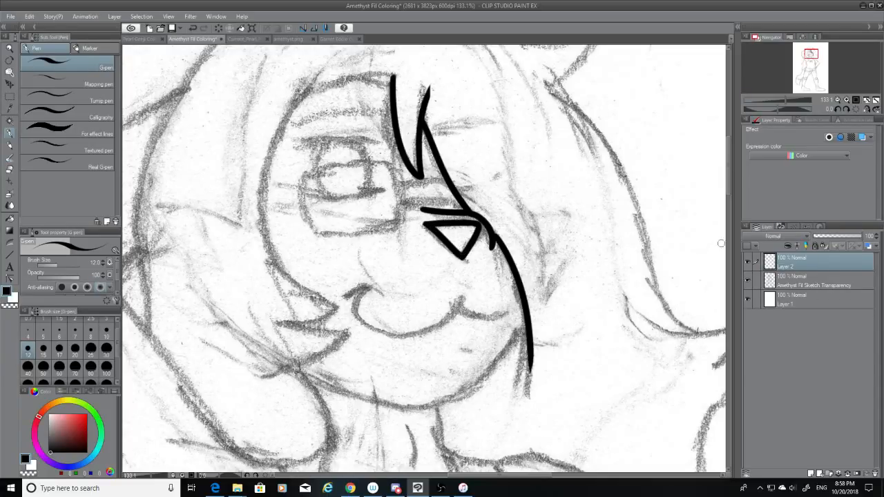
Ink the jawline from the face outline around the chin to the base of the cheek fur.
scroll(721, 243, down, 3)
mouse_move(527, 242)
mouse_down()
mouse_move(450, 316)
mouse_move(387, 327)
mouse_up()
key(ctrl+z)
drag(526, 240, 444, 315)
key(ctrl+z)
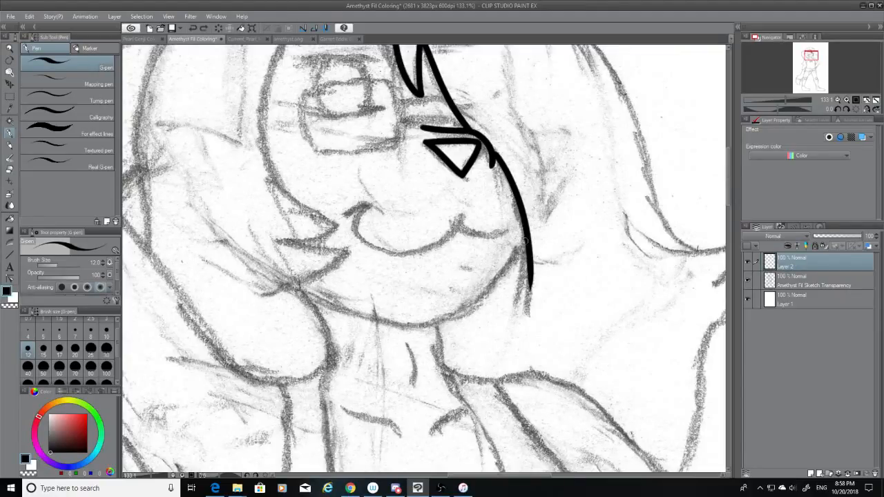
drag(528, 237, 463, 312)
drag(542, 476, 511, 476)
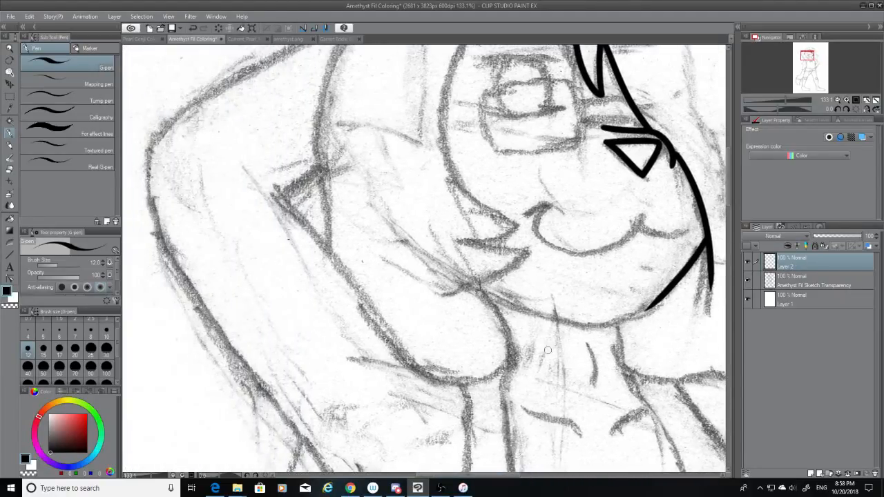
drag(487, 289, 625, 326)
key(ctrl+z)
mouse_move(485, 292)
mouse_down()
mouse_move(659, 302)
mouse_move(613, 320)
mouse_up()
key(ctrl+z)
mouse_move(659, 302)
mouse_down()
mouse_move(613, 322)
mouse_move(641, 311)
mouse_move(625, 318)
mouse_up()
key(ctrl+z)
key(ctrl+z)
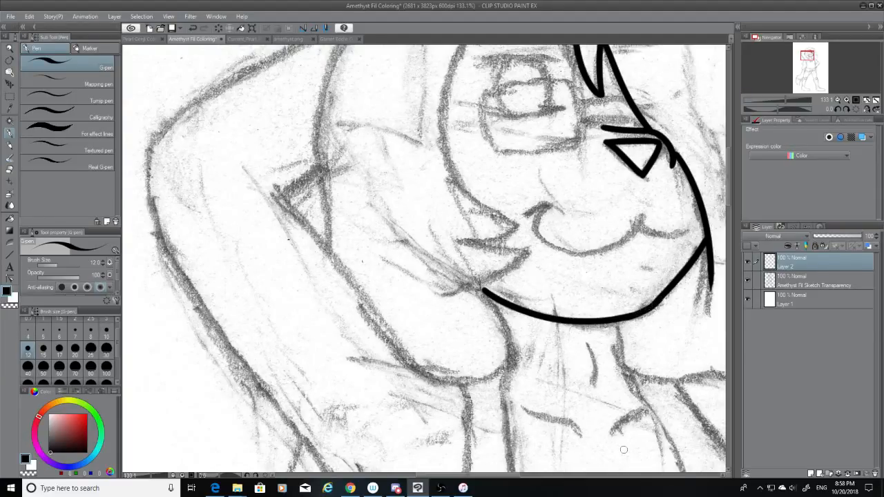
Ink the lower pointed cheek fur tuft, with its bottom edge sweeping back past the end of the jawline.
drag(513, 475, 530, 480)
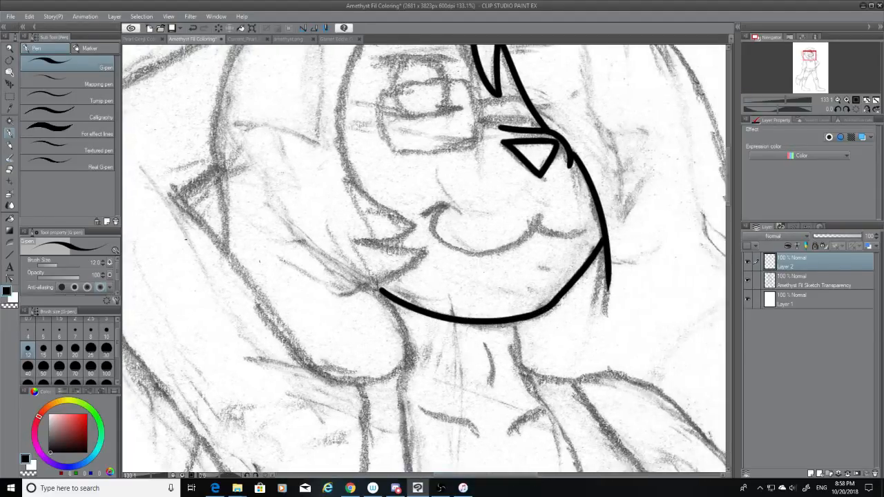
mouse_move(360, 240)
mouse_down()
mouse_move(427, 251)
mouse_move(367, 300)
mouse_move(328, 311)
mouse_up()
key(ctrl+z)
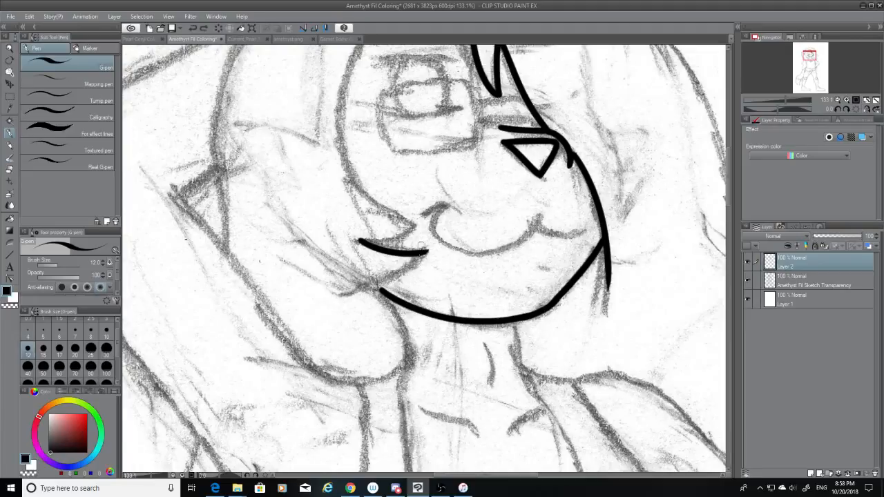
mouse_move(427, 253)
mouse_down()
mouse_move(406, 271)
mouse_move(351, 296)
mouse_up()
key(ctrl+z)
drag(426, 253, 343, 299)
key(ctrl+z)
mouse_move(427, 252)
mouse_down()
mouse_move(405, 274)
mouse_move(338, 300)
mouse_up()
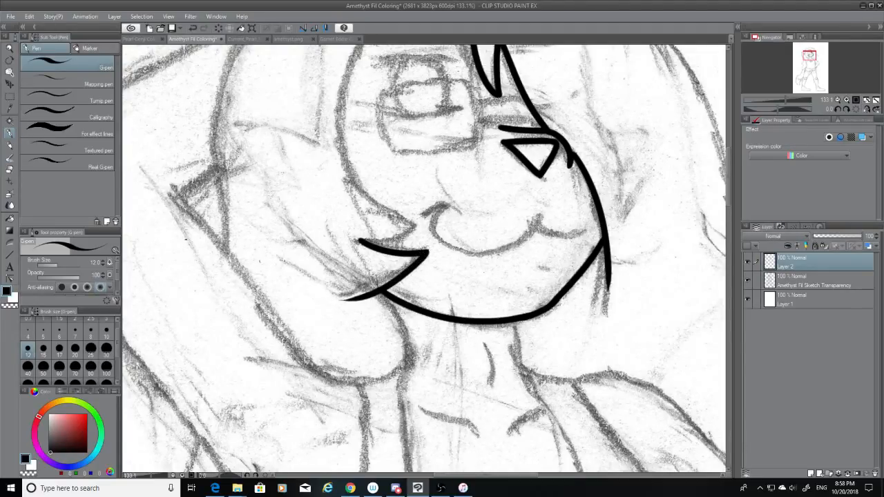
Ink the upper edge of the second cheek fur tuft, above the lower one beside the mouth.
mouse_move(355, 186)
mouse_down()
mouse_move(415, 221)
mouse_move(349, 246)
mouse_up()
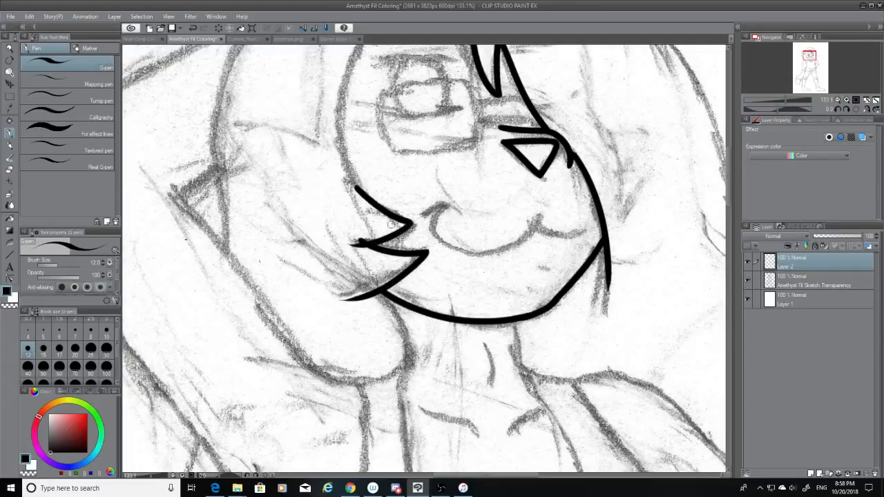
key(ctrl+z)
drag(411, 222, 353, 245)
key(ctrl+z)
key(ctrl+z)
drag(365, 194, 417, 223)
key(ctrl+z)
mouse_move(367, 195)
mouse_down()
mouse_move(417, 223)
mouse_move(355, 243)
mouse_up()
key(ctrl+z)
Ink the lower edge of the second cheek fur tuft, running from its tip back to the start of the lowest tuft.
drag(417, 223, 360, 242)
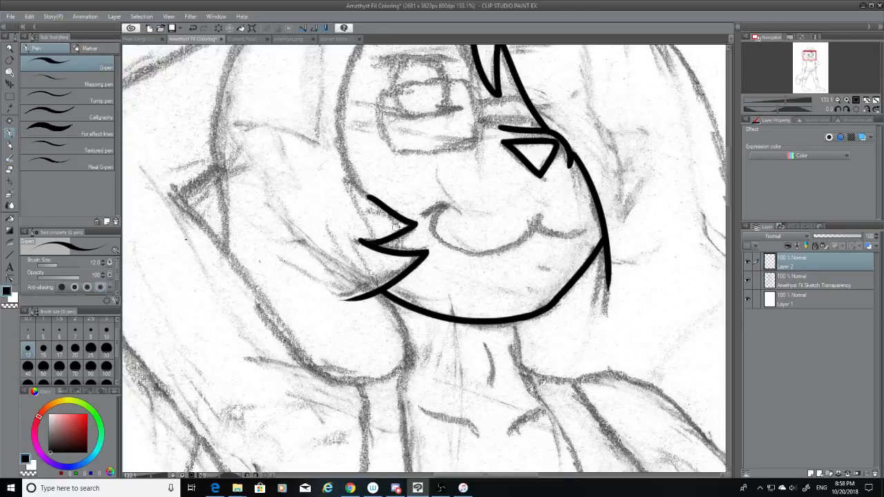
key(ctrl+z)
drag(417, 223, 360, 242)
key(ctrl+z)
drag(417, 223, 366, 241)
key(ctrl+z)
mouse_move(417, 222)
mouse_down()
mouse_move(398, 236)
mouse_move(361, 242)
mouse_up()
key(ctrl+z)
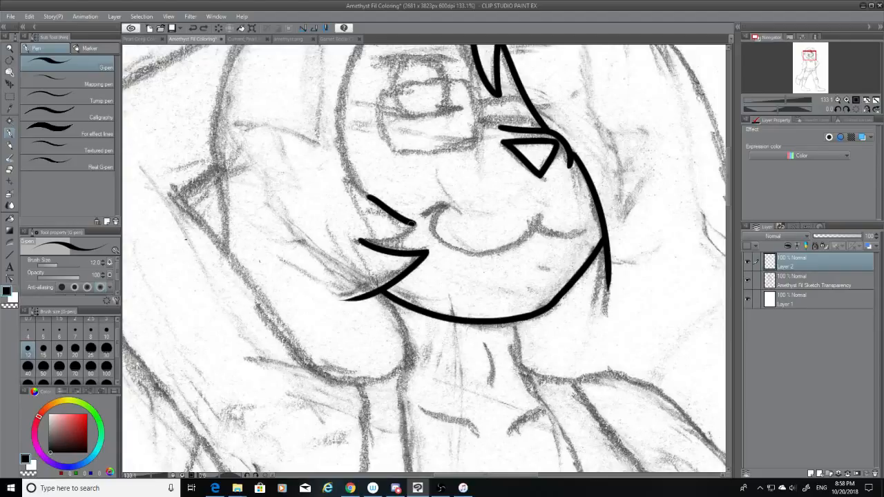
drag(417, 223, 359, 241)
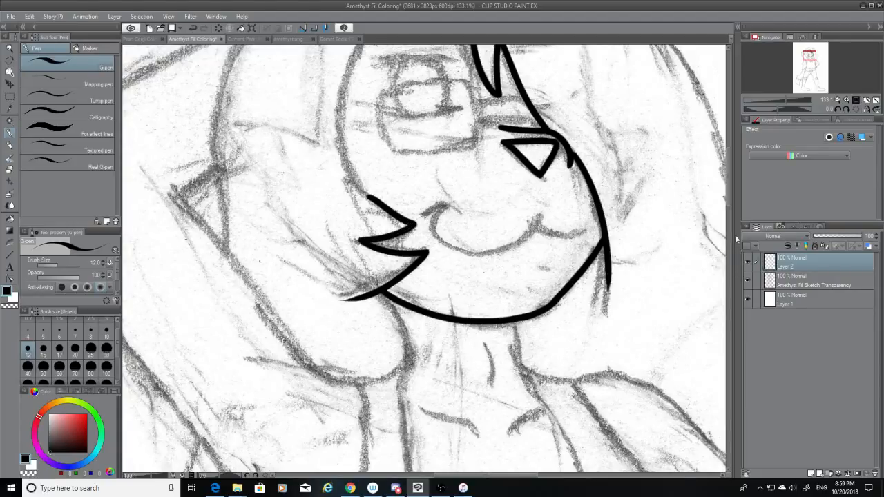
Ink the side of the face as one smooth curve from the top cheek fur tuft up past the eye to the brow.
drag(729, 233, 728, 172)
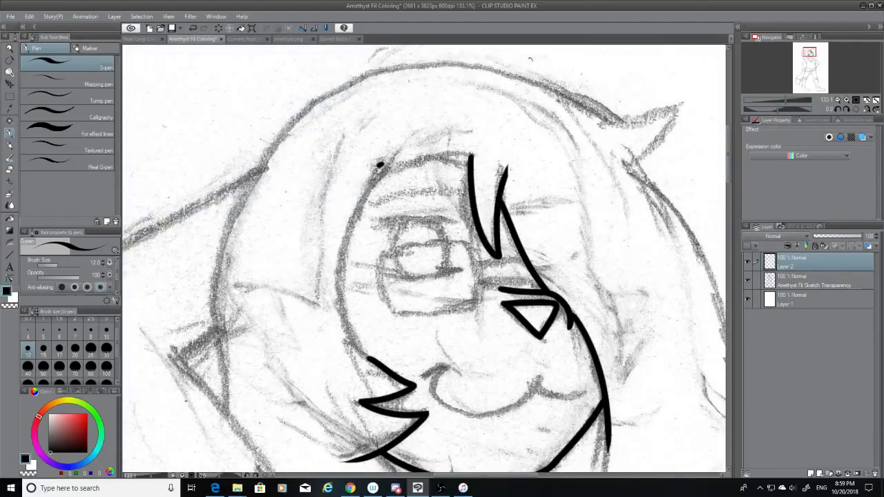
mouse_move(380, 165)
mouse_down()
mouse_move(368, 355)
mouse_move(348, 305)
mouse_move(387, 162)
mouse_up()
key(ctrl+z)
key(ctrl+z)
drag(368, 364, 377, 178)
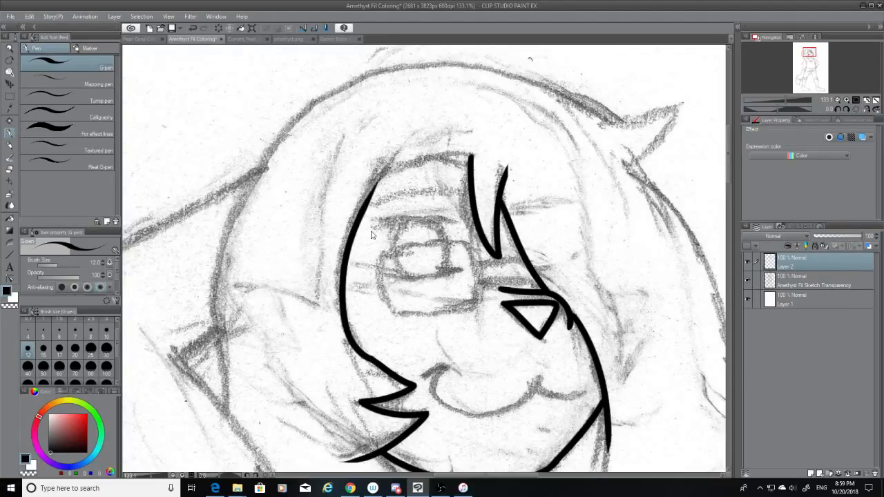
key(ctrl+z)
mouse_move(380, 163)
mouse_down()
mouse_move(362, 199)
mouse_move(345, 337)
mouse_up()
key(ctrl+z)
mouse_move(377, 367)
mouse_down()
mouse_move(338, 274)
mouse_move(403, 181)
mouse_up()
key(ctrl+z)
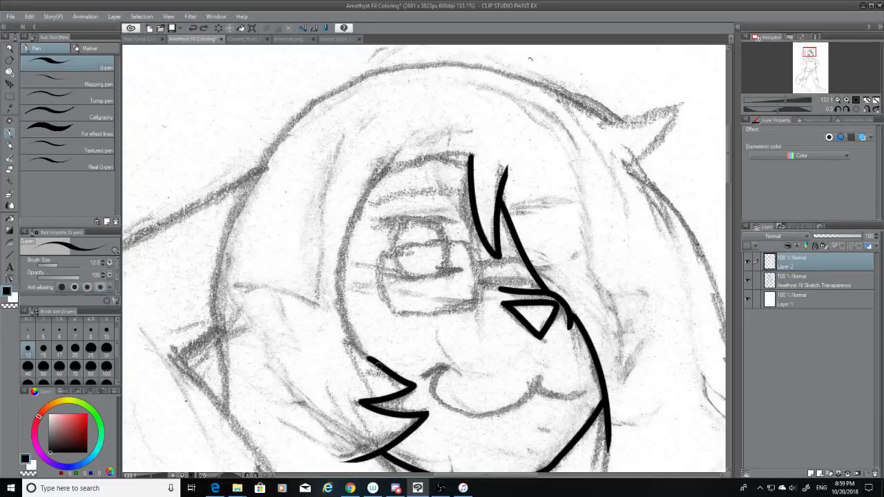
mouse_move(367, 355)
mouse_down()
mouse_move(381, 191)
mouse_move(346, 358)
mouse_up()
key(ctrl+z)
key(ctrl+z)
mouse_move(384, 163)
mouse_down()
mouse_move(364, 192)
mouse_move(346, 357)
mouse_move(376, 174)
mouse_up()
key(ctrl+z)
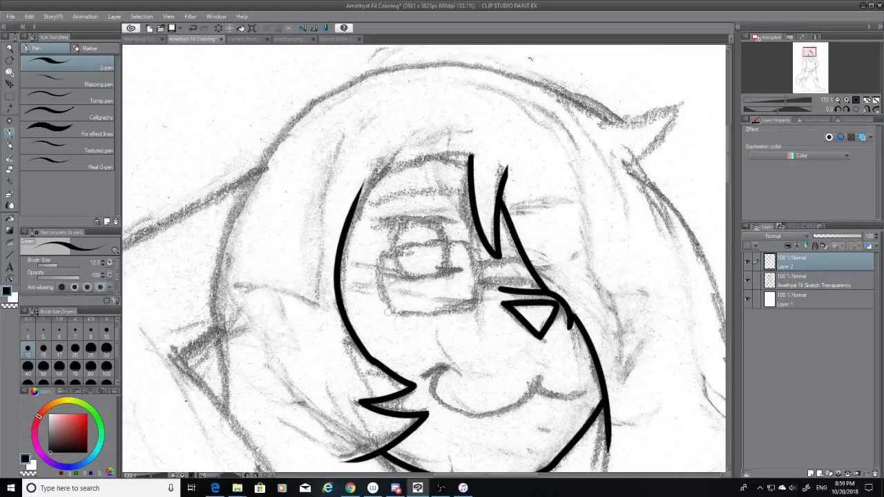
key(ctrl+z)
mouse_move(368, 355)
mouse_down()
mouse_move(375, 178)
mouse_move(373, 359)
mouse_up()
key(ctrl+z)
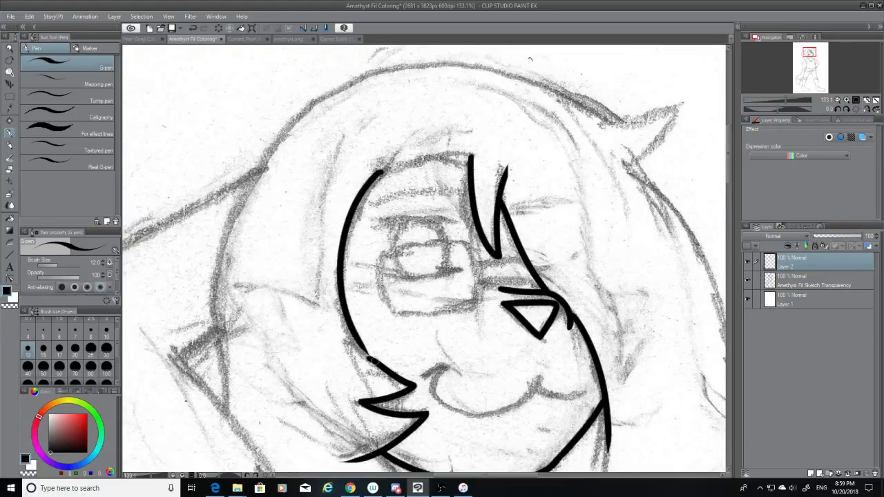
key(ctrl+z)
mouse_move(380, 167)
mouse_down()
mouse_move(371, 190)
mouse_move(384, 360)
mouse_move(352, 337)
mouse_move(380, 365)
mouse_move(356, 342)
mouse_up()
key(ctrl+z)
key(ctrl+z)
key(ctrl+z)
key(ctrl+z)
key(ctrl+z)
key(ctrl+z)
key(ctrl+z)
key(ctrl+z)
key(ctrl+z)
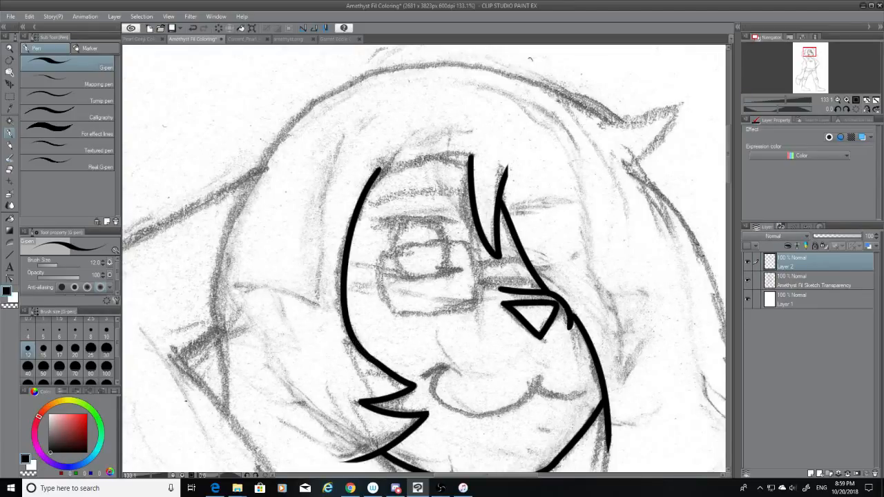
Trim the upper tip of the face's side line above the eye with the hard eraser.
key(e)
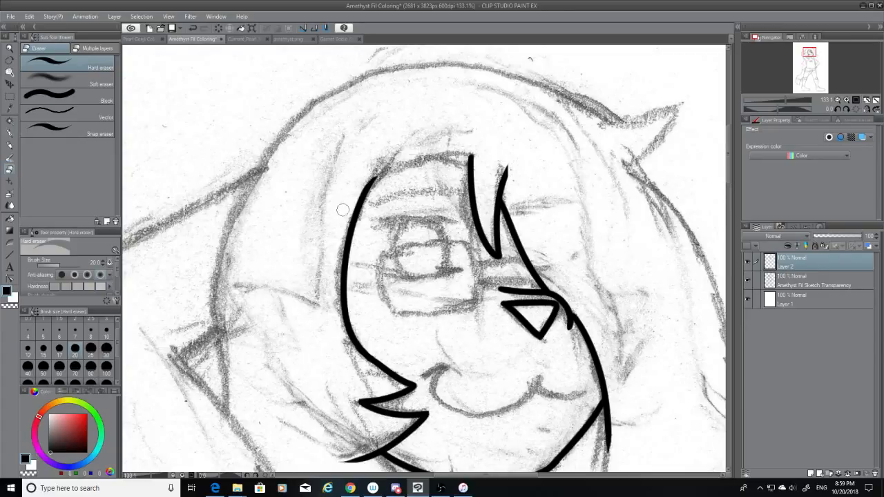
mouse_move(379, 173)
mouse_down()
mouse_move(358, 192)
mouse_move(378, 177)
mouse_up()
scroll(373, 176, up, 5)
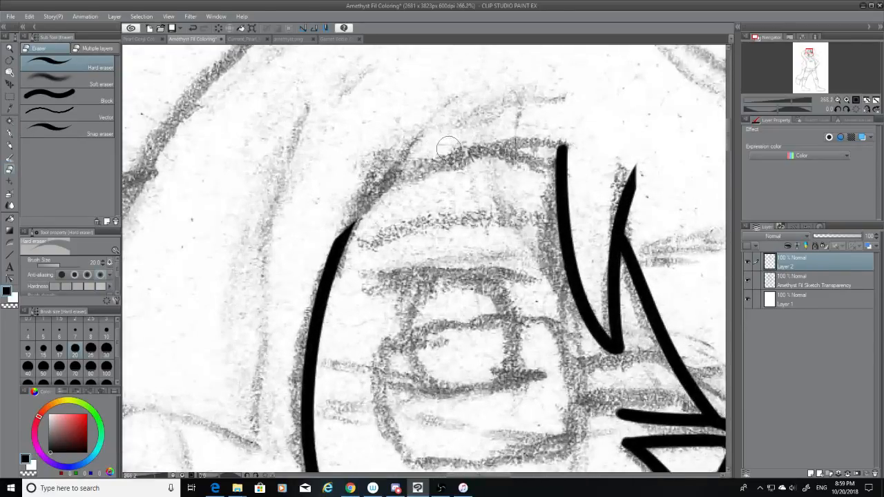
Ink the forehead arch with the G-pen from the face's side line to the bang strand, and erase the overshoot at their corner.
click(9, 133)
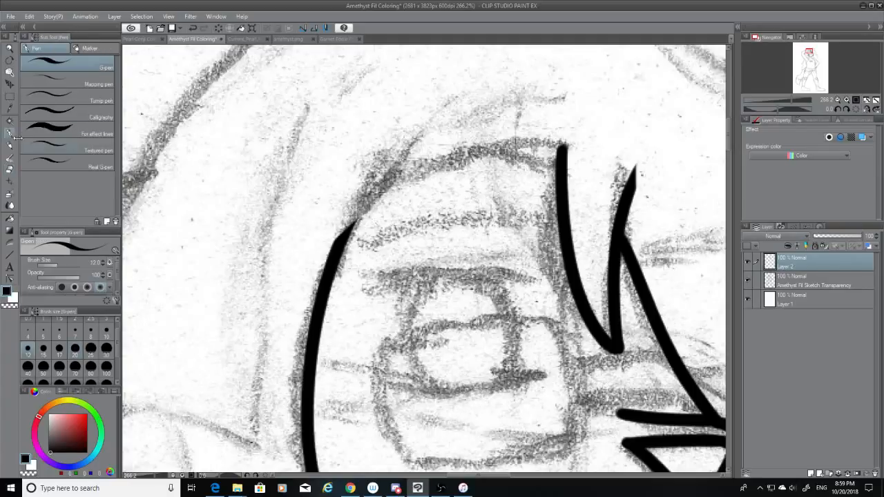
mouse_move(344, 237)
mouse_down()
mouse_move(553, 143)
mouse_move(336, 243)
mouse_move(566, 148)
mouse_up()
key(ctrl+z)
key(ctrl+z)
key(ctrl+z)
key(ctrl+z)
key(ctrl+z)
drag(341, 249, 553, 146)
key(ctrl+z)
drag(345, 235, 563, 147)
key(ctrl+z)
mouse_move(338, 242)
mouse_down()
mouse_move(375, 198)
mouse_move(566, 147)
mouse_up()
key(e)
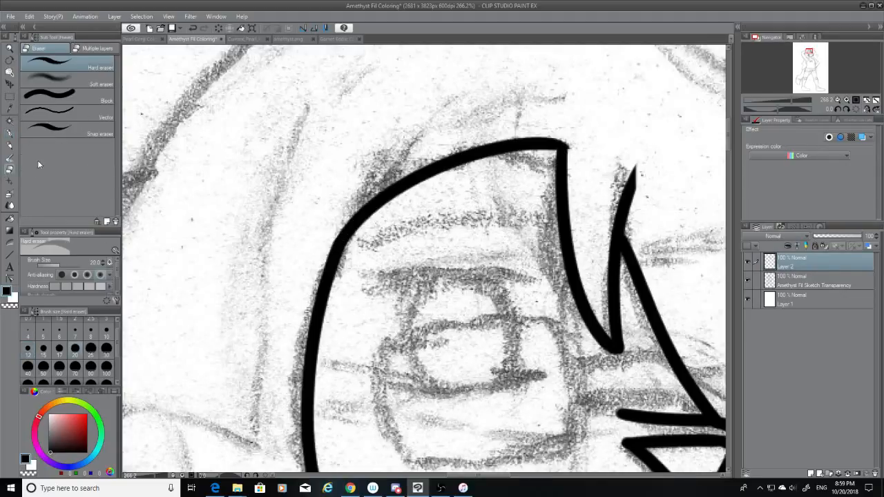
drag(578, 152, 573, 121)
Ink the rounded bottom of the hair lock with the G-pen, curving from the base of the cheek fur down beside the neck.
drag(731, 134, 731, 187)
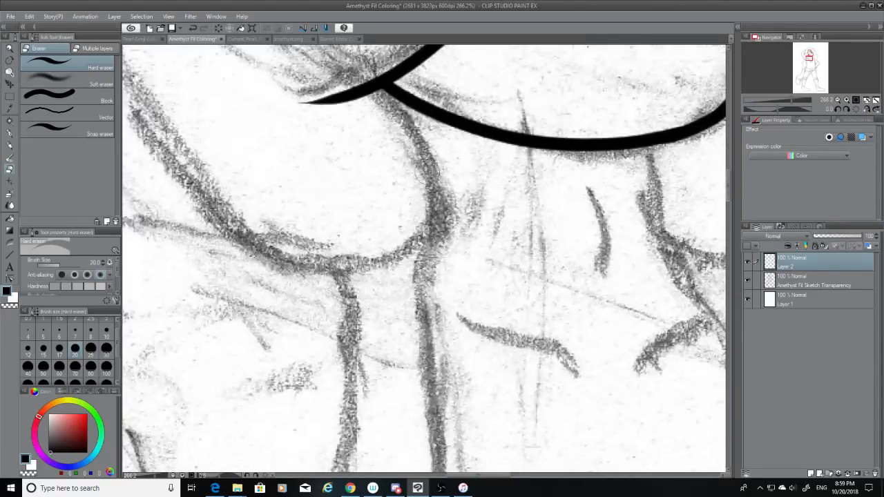
click(11, 133)
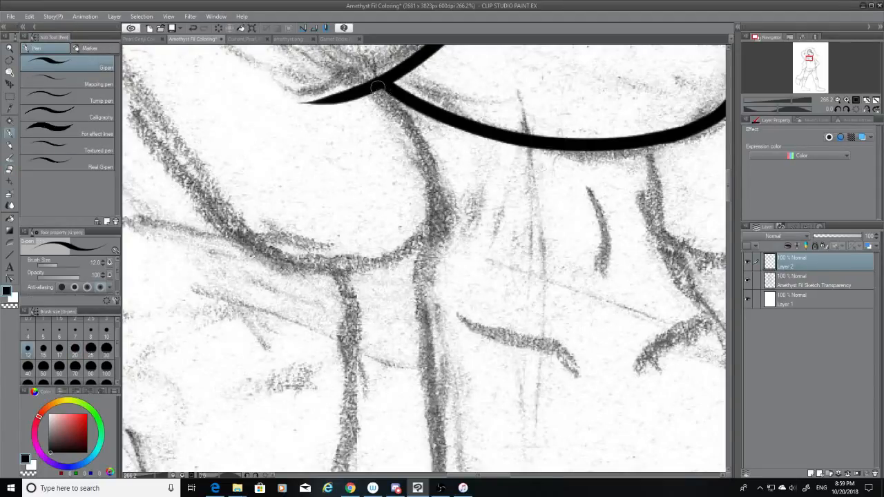
drag(381, 88, 447, 222)
key(ctrl+z)
mouse_move(382, 86)
mouse_down()
mouse_move(421, 241)
mouse_move(403, 253)
mouse_move(236, 244)
mouse_up()
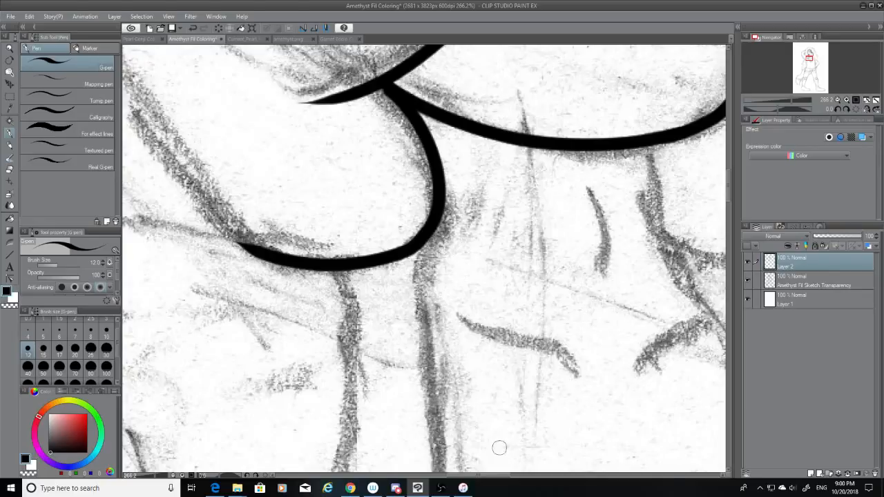
Erase the thin tapered end of the hair lock's bottom curve.
drag(504, 477, 468, 476)
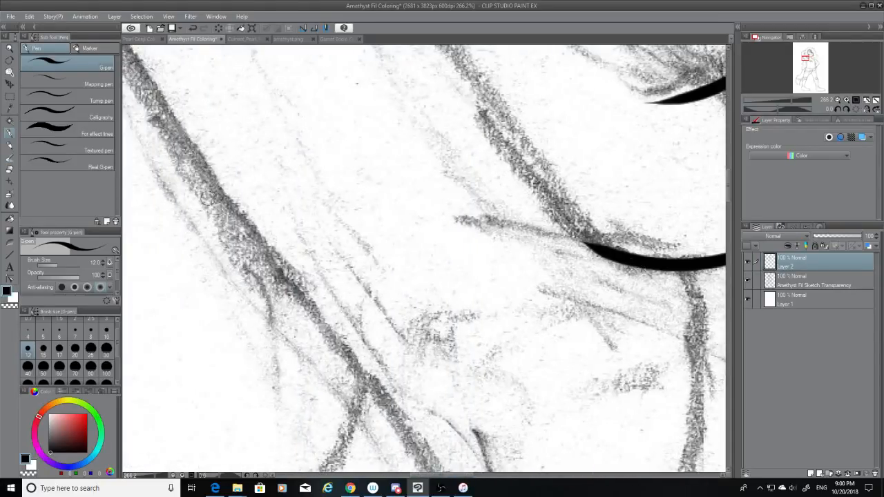
click(9, 168)
mouse_move(589, 235)
mouse_down()
mouse_move(649, 280)
mouse_move(623, 242)
mouse_up()
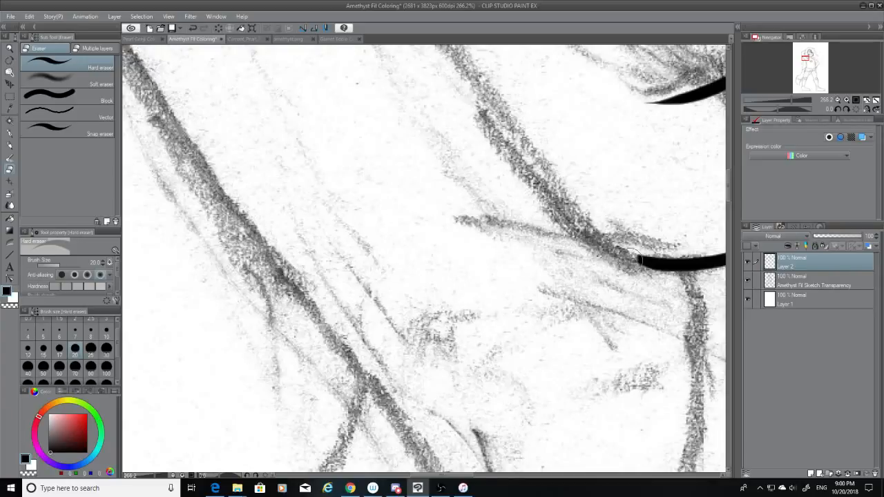
Ink the hair lock's long outer edge with the G-pen, from near the raised arm down to its rounded bottom curve.
drag(730, 195, 730, 148)
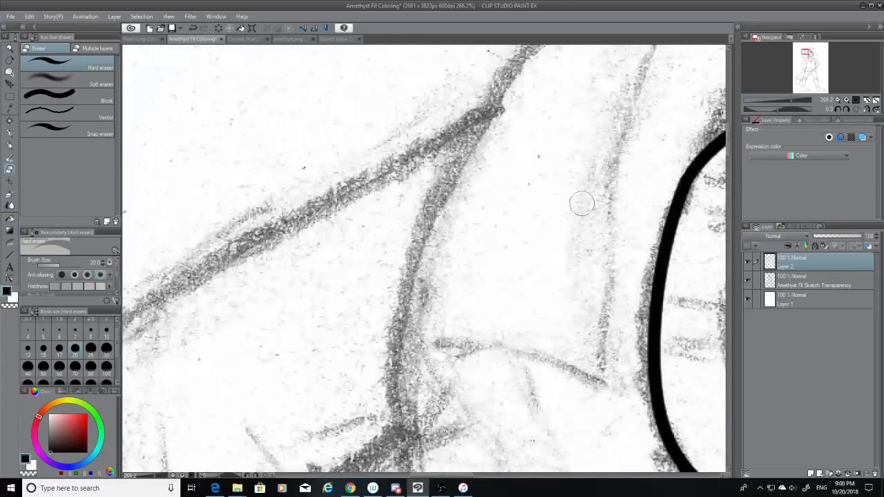
key(p)
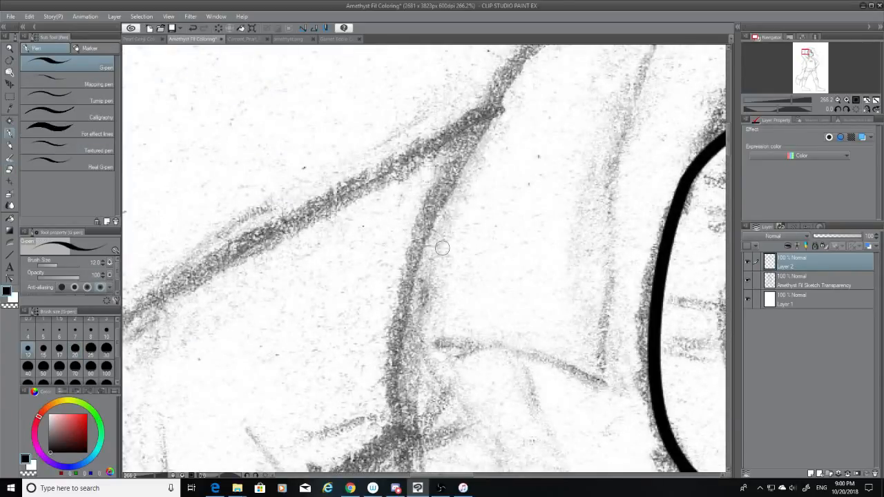
scroll(476, 274, down, 6)
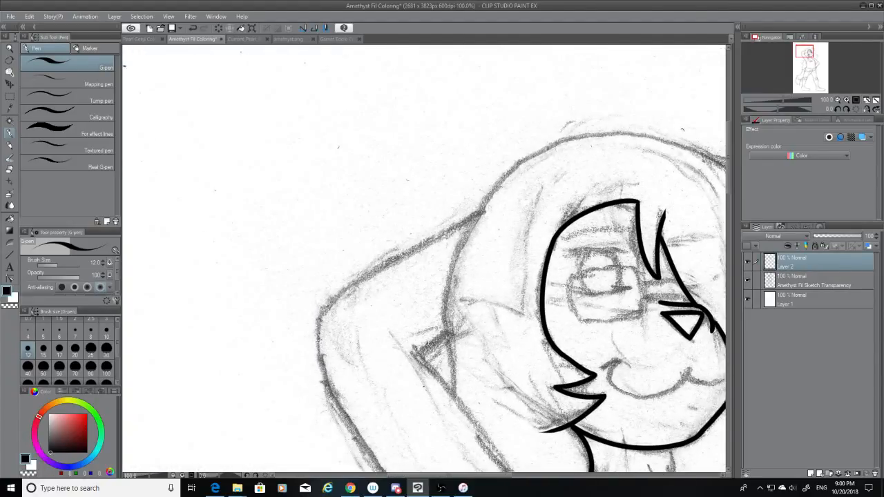
drag(422, 354, 525, 471)
key(ctrl+z)
scroll(728, 181, down, 3)
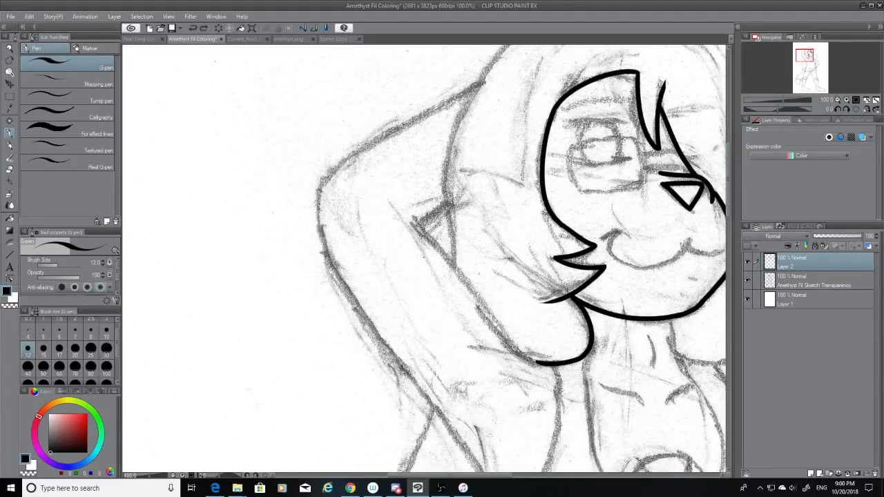
mouse_move(416, 225)
mouse_down()
mouse_move(547, 374)
mouse_move(490, 338)
mouse_move(416, 208)
mouse_move(534, 355)
mouse_up()
key(ctrl+z)
key(ctrl+z)
key(ctrl+z)
drag(419, 228, 533, 356)
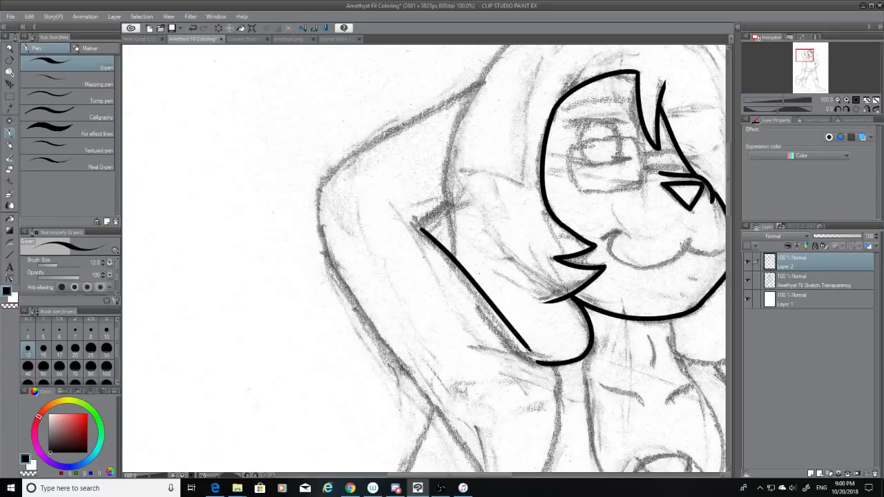
key(ctrl+z)
drag(419, 224, 525, 361)
key(ctrl+z)
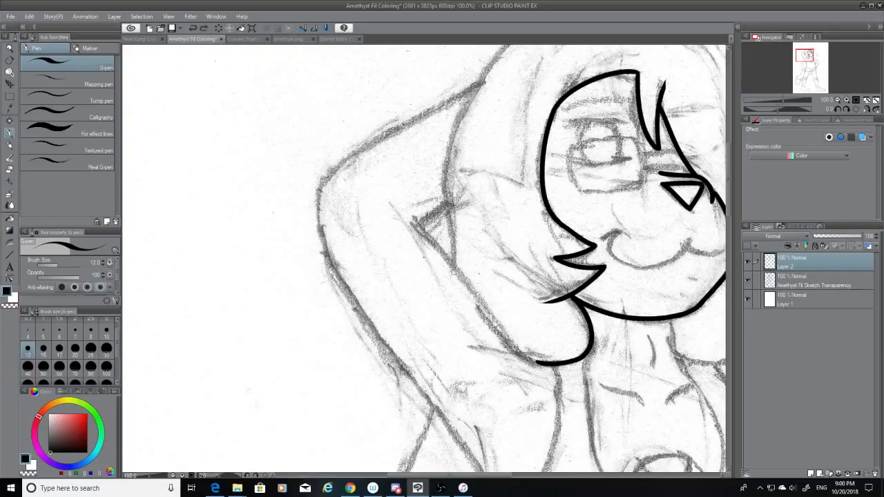
drag(420, 228, 533, 355)
key(ctrl+z)
drag(423, 229, 532, 353)
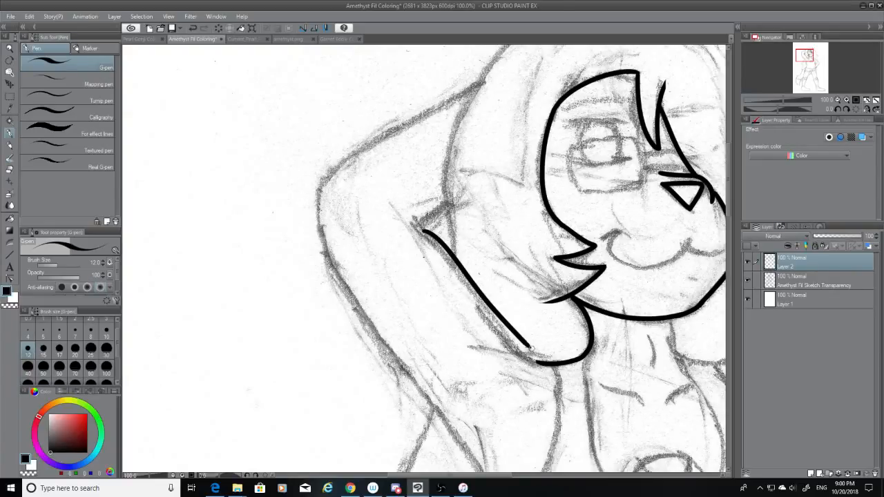
key(ctrl+z)
drag(420, 228, 529, 351)
key(ctrl+z)
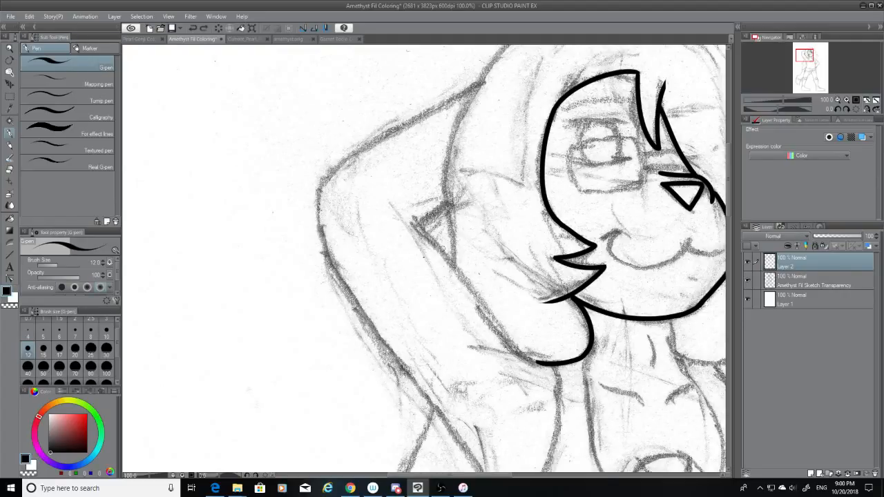
mouse_move(422, 232)
mouse_down()
mouse_move(526, 358)
mouse_move(546, 363)
mouse_move(511, 345)
mouse_up()
key(ctrl+z)
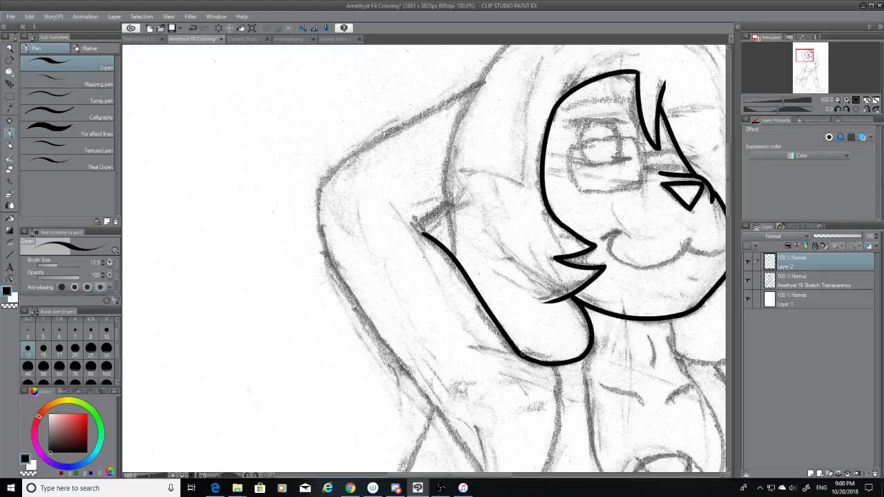
Extend the hair lock's outer edge to a point over the raised arm and ink the short edge from there toward the head outline.
scroll(587, 361, up, 5)
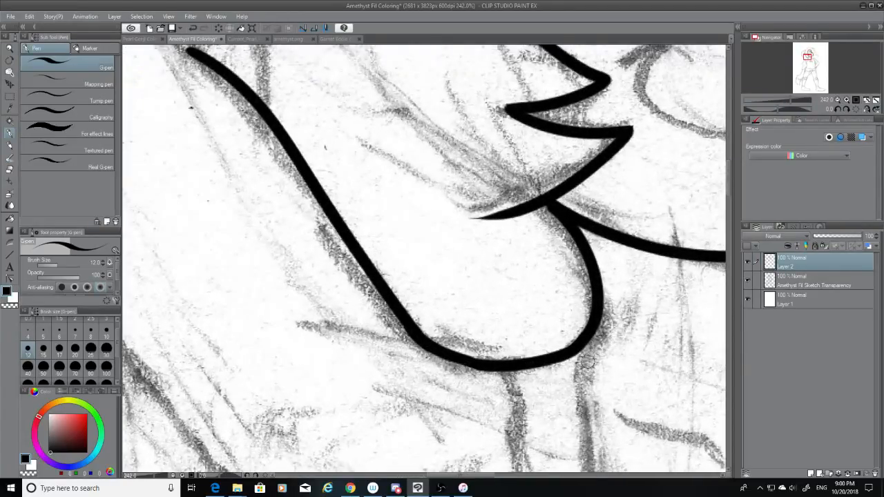
scroll(587, 362, down, 12)
scroll(532, 270, up, 5)
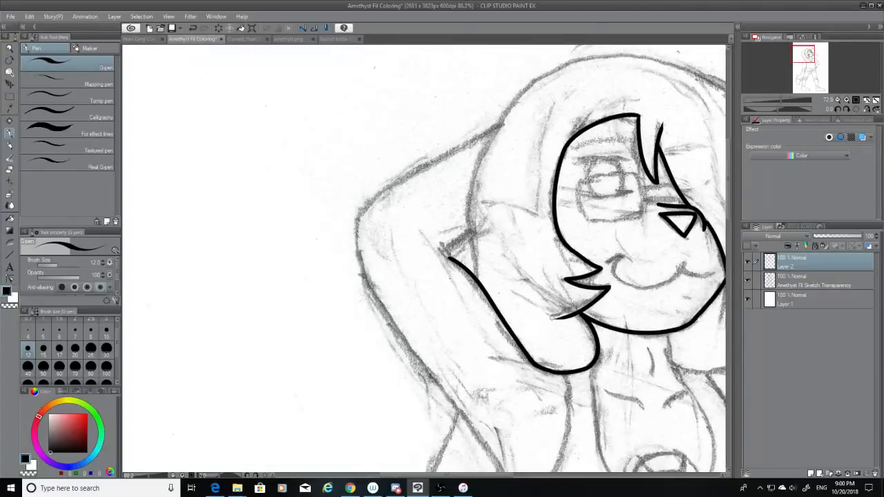
scroll(509, 240, up, 3)
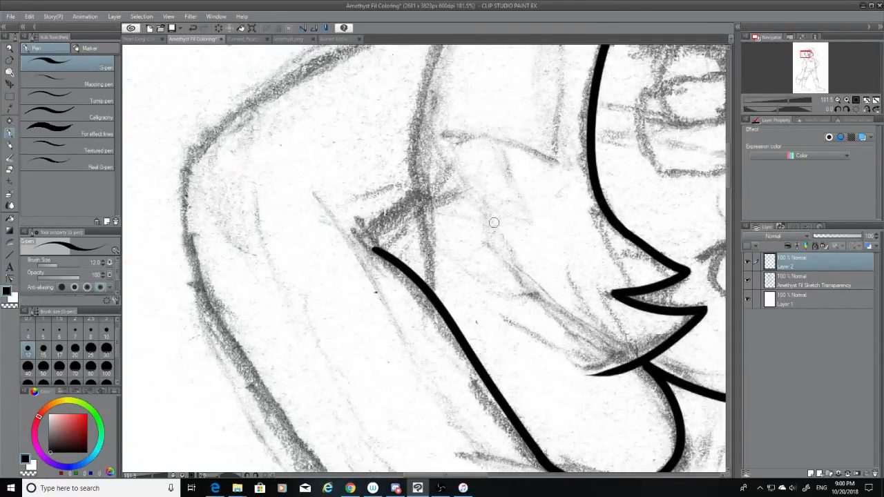
mouse_move(350, 232)
mouse_down()
mouse_move(377, 250)
mouse_move(348, 236)
mouse_move(418, 198)
mouse_up()
key(ctrl+z)
key(ctrl+z)
key(ctrl+z)
key(ctrl+z)
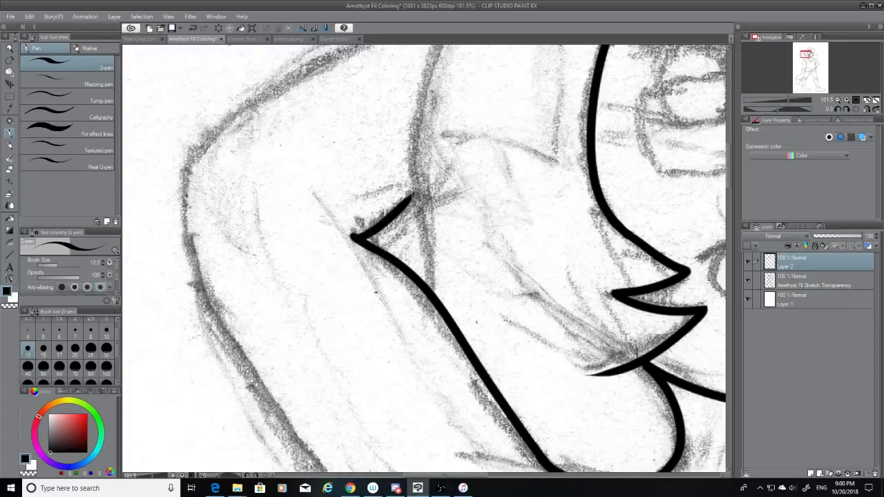
key(ctrl+z)
drag(352, 237, 418, 198)
key(ctrl+z)
drag(352, 237, 417, 196)
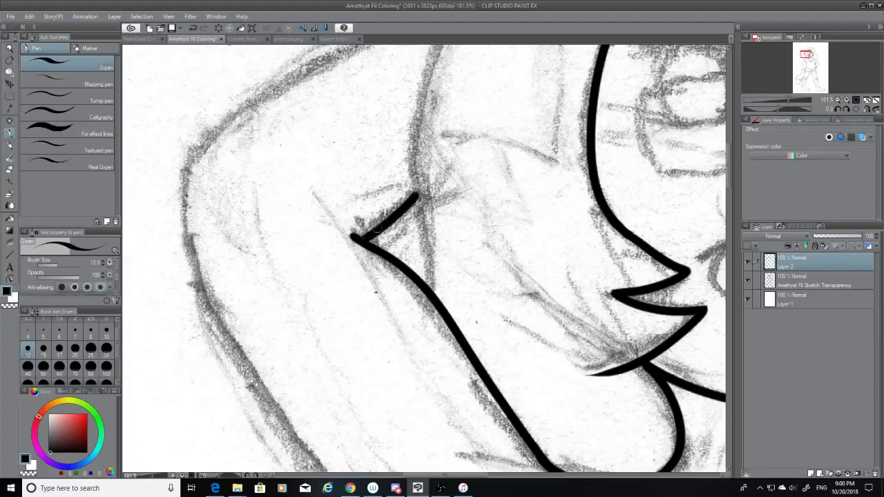
Ink the outer hair contour from above the raised arm's junction down the side of the head past the pointed lock corner.
drag(428, 289, 422, 60)
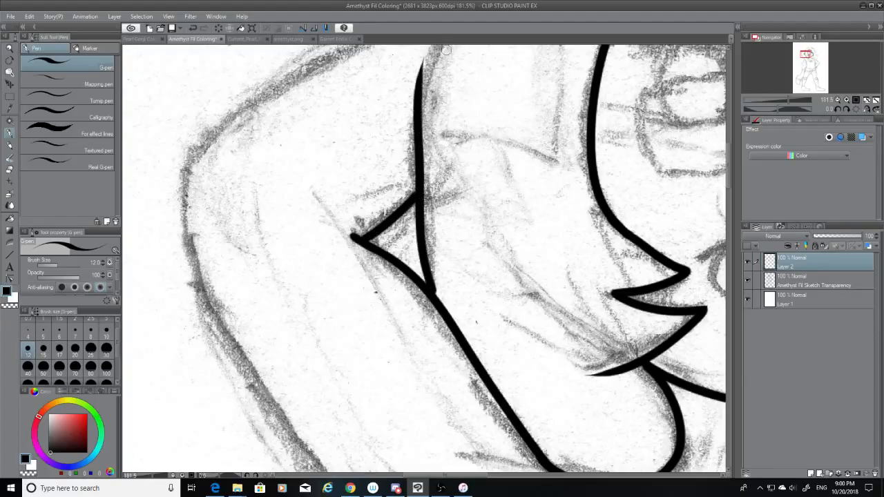
key(ctrl+z)
scroll(729, 157, up, 5)
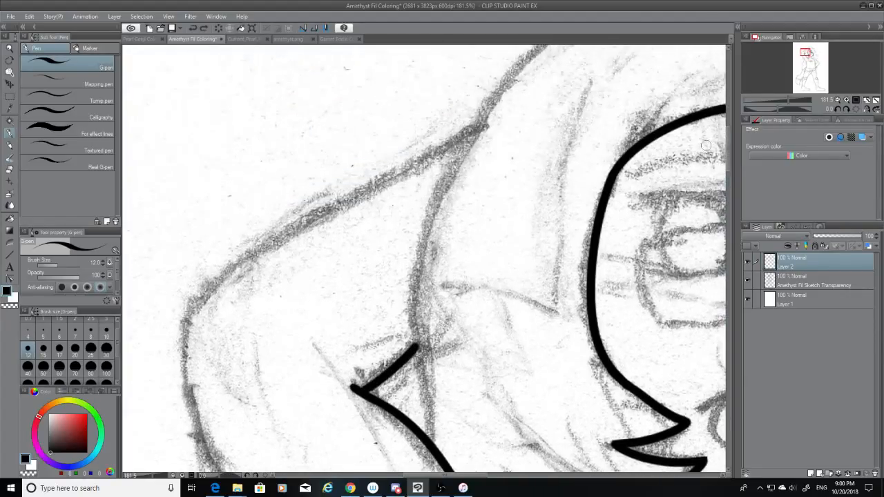
drag(512, 76, 413, 354)
key(ctrl+z)
mouse_move(513, 60)
mouse_down()
mouse_move(427, 234)
mouse_move(456, 397)
mouse_up()
key(ctrl+z)
drag(517, 63, 431, 397)
key(ctrl+z)
drag(515, 69, 412, 387)
key(ctrl+z)
mouse_move(515, 69)
mouse_down()
mouse_move(428, 229)
mouse_move(413, 401)
mouse_up()
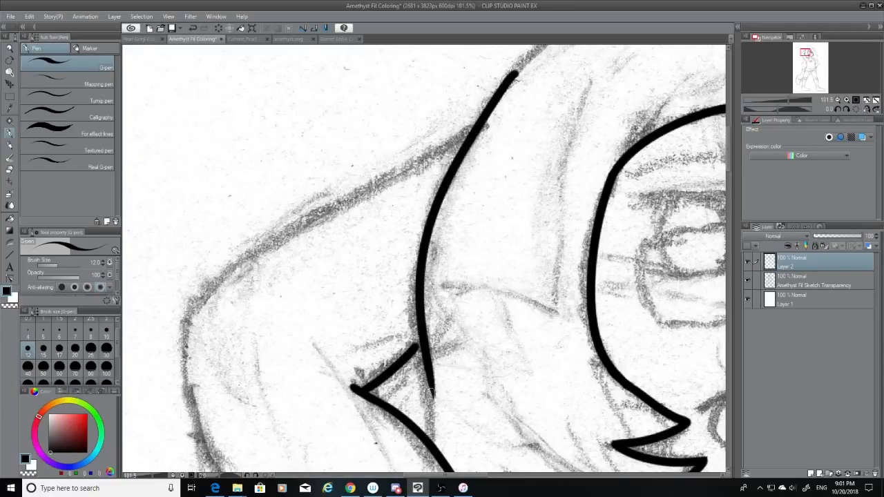
Try to redraw the outer hair contour down the side of the head and extend it past the pointed lock corner.
key(ctrl+z)
drag(518, 66, 417, 291)
mouse_move(415, 344)
mouse_down()
mouse_move(438, 403)
mouse_move(430, 434)
mouse_up()
key(ctrl+z)
drag(415, 381, 430, 436)
key(ctrl+z)
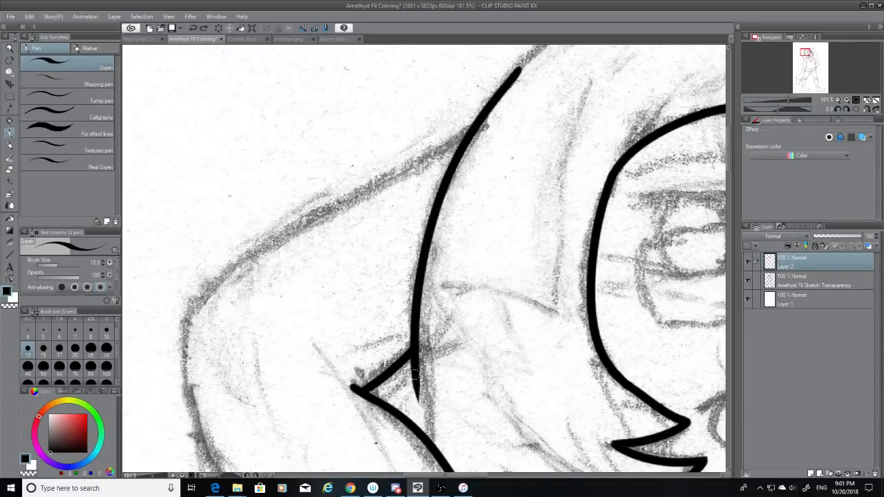
drag(415, 377, 430, 434)
key(ctrl+z)
drag(414, 376, 429, 439)
key(ctrl+z)
drag(416, 382, 428, 431)
key(ctrl+z)
key(ctrl+z)
Ink the outer hair contour in one smooth curve past the pointed lock corner until it meets the lock's lower edge.
drag(523, 64, 448, 193)
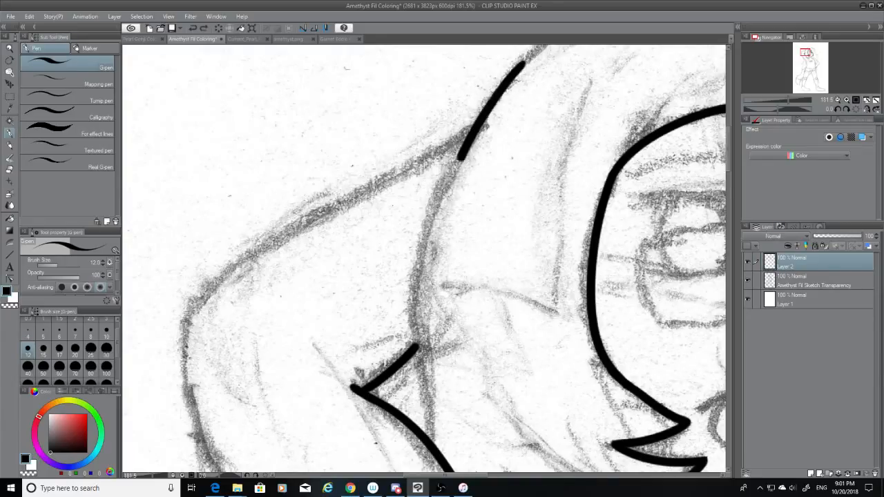
drag(459, 159, 422, 380)
key(ctrl+z)
mouse_move(532, 51)
mouse_down()
mouse_move(504, 87)
mouse_move(422, 397)
mouse_move(429, 438)
mouse_up()
key(ctrl+z)
drag(416, 379, 427, 435)
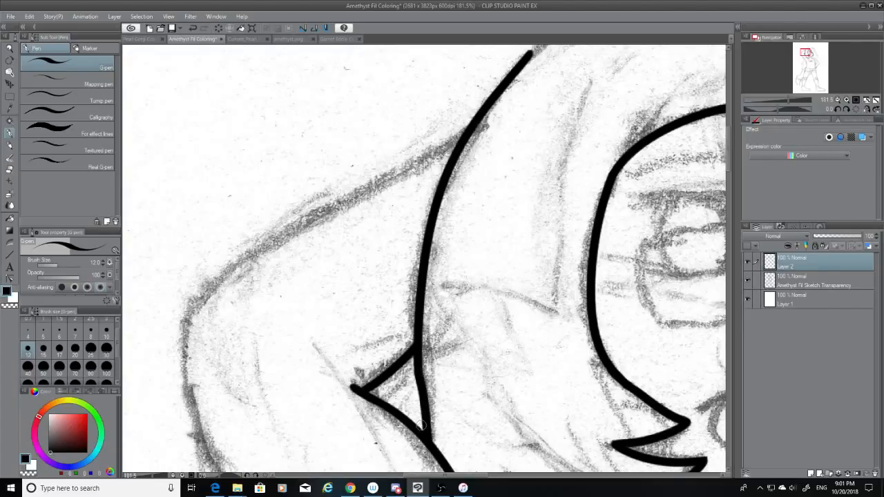
key(ctrl+z)
drag(416, 380, 428, 436)
key(ctrl+z)
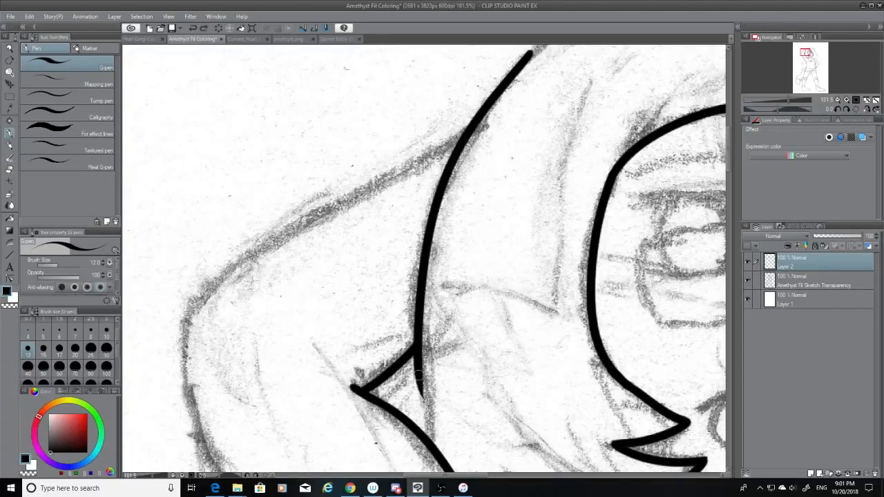
drag(419, 375, 428, 436)
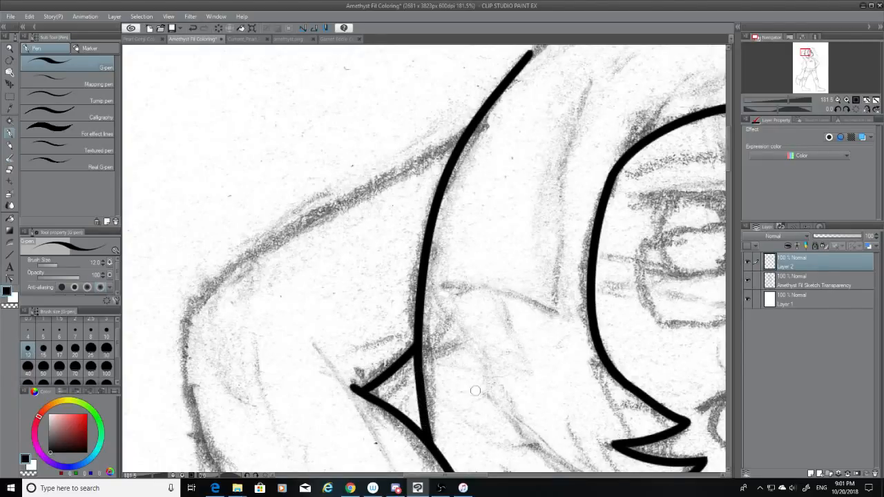
Ink the slanted outer outline branching off the hair contour down to the start of its rounded bend.
drag(480, 476, 463, 477)
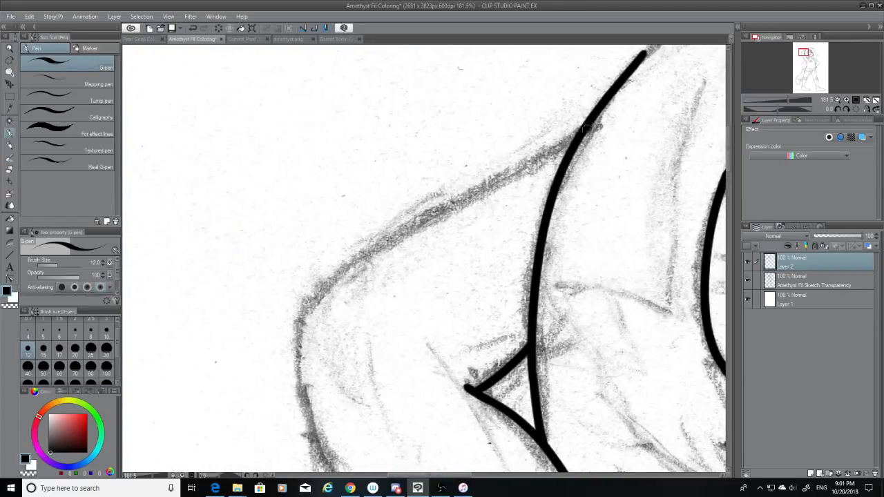
drag(588, 128, 326, 281)
key(ctrl+z)
drag(584, 128, 337, 299)
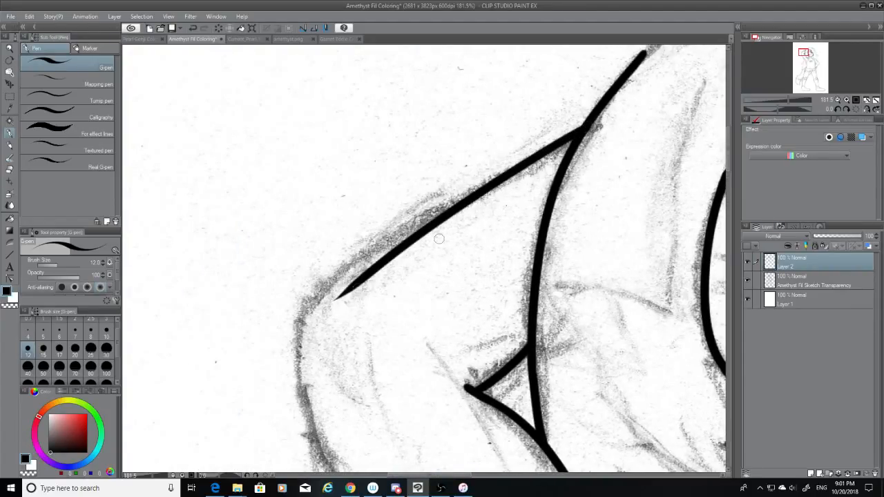
key(ctrl+z)
mouse_move(581, 131)
mouse_down()
mouse_move(429, 205)
mouse_move(328, 306)
mouse_move(306, 296)
mouse_up()
key(ctrl+z)
key(ctrl+z)
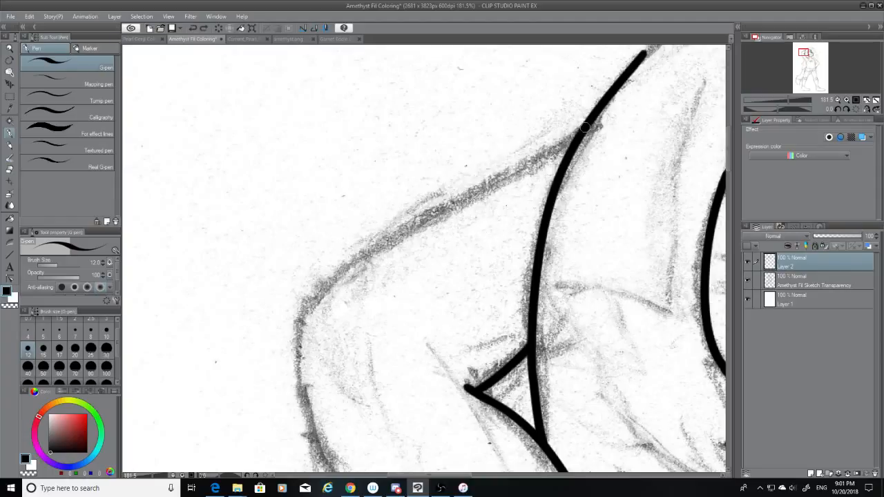
mouse_move(584, 128)
mouse_down()
mouse_move(335, 275)
mouse_move(306, 406)
mouse_up()
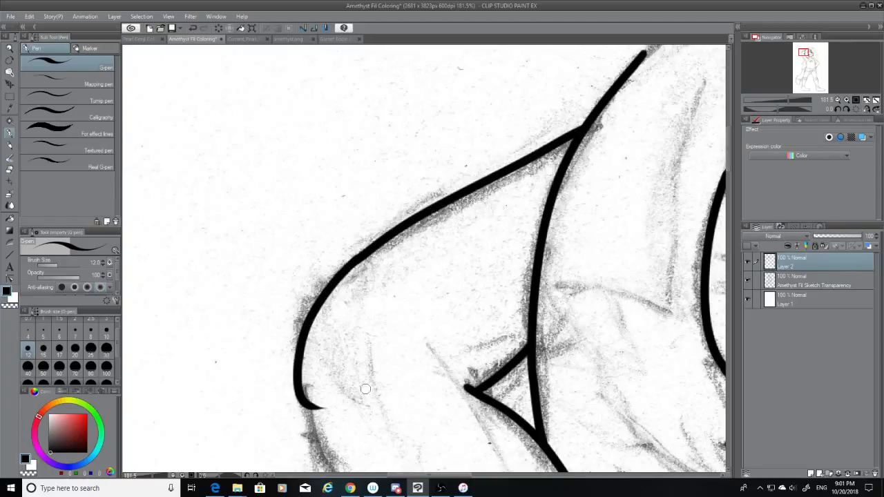
key(ctrl+z)
Touch up the slanted outline's tapered end with the Hard eraser and ink the rounded bend below it with the G-pen.
click(8, 169)
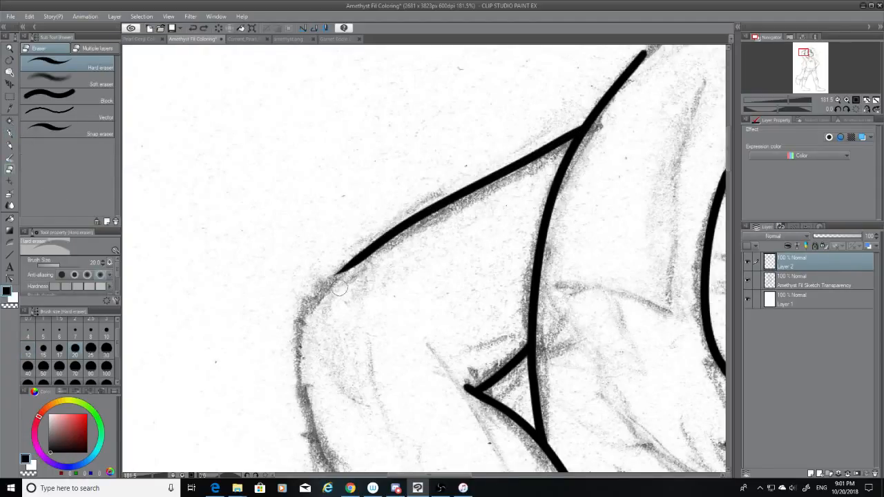
mouse_move(339, 288)
mouse_down()
mouse_move(338, 259)
mouse_move(284, 396)
mouse_up()
click(9, 133)
click(69, 65)
key(ctrl+z)
mouse_move(358, 257)
mouse_down()
mouse_move(313, 311)
mouse_move(318, 432)
mouse_up()
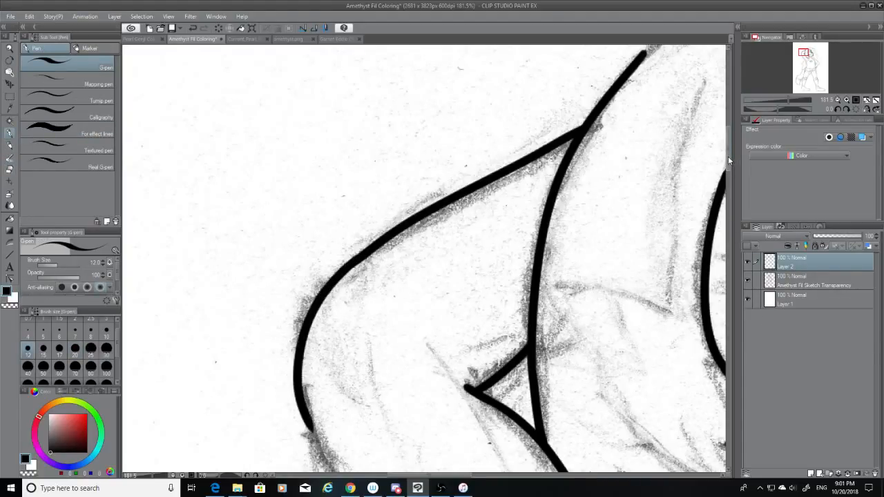
Ink the long diagonal outline from the bottom of the rounded bend past the junction with the lower branching sketch line.
drag(728, 156, 734, 185)
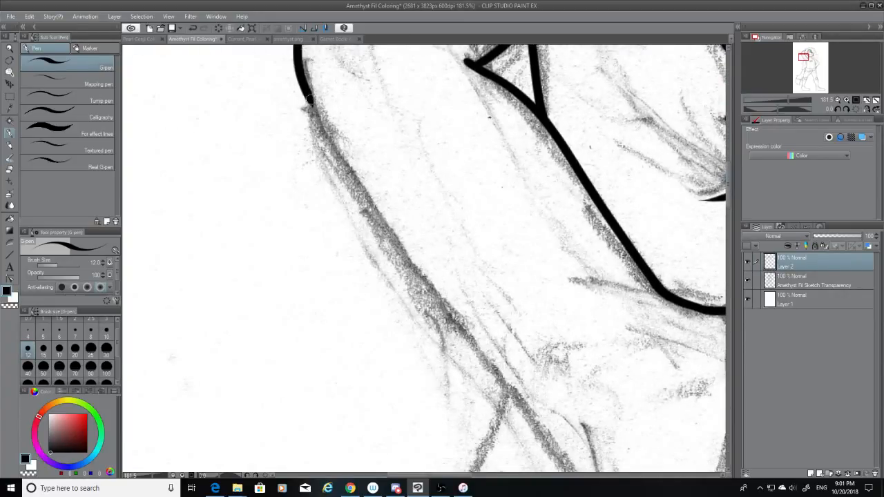
mouse_move(309, 99)
mouse_down()
mouse_move(474, 356)
mouse_move(578, 454)
mouse_up()
key(ctrl+z)
mouse_move(311, 97)
mouse_down()
mouse_move(387, 251)
mouse_move(557, 462)
mouse_up()
key(ctrl+z)
key(ctrl+z)
mouse_move(310, 97)
mouse_down()
mouse_move(374, 219)
mouse_move(557, 456)
mouse_up()
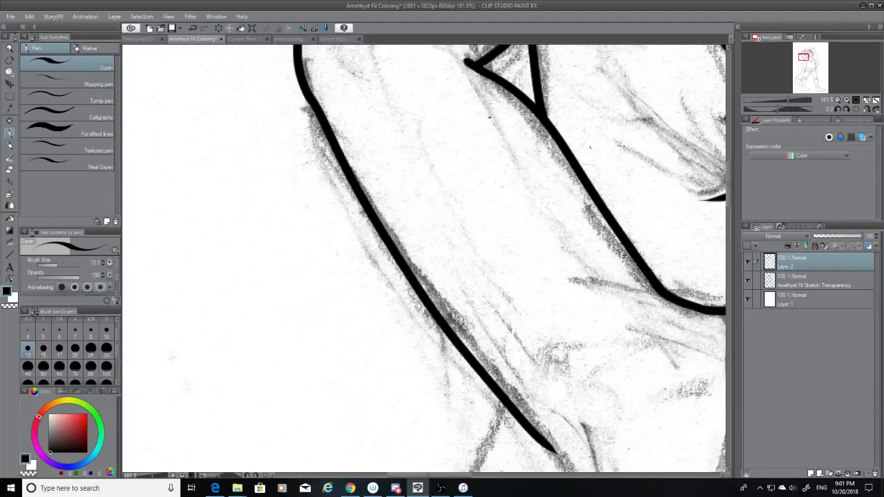
key(ctrl+z)
key(ctrl+z)
mouse_move(310, 96)
mouse_down()
mouse_move(374, 222)
mouse_move(552, 448)
mouse_up()
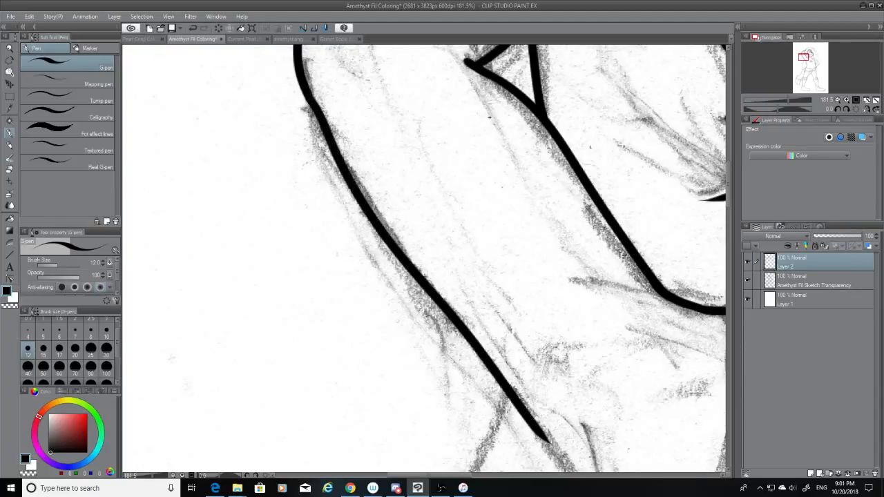
Continue the diagonal outline in a long downward curve along the sketch, past the rounded shape beneath the hair lock.
drag(464, 475, 478, 475)
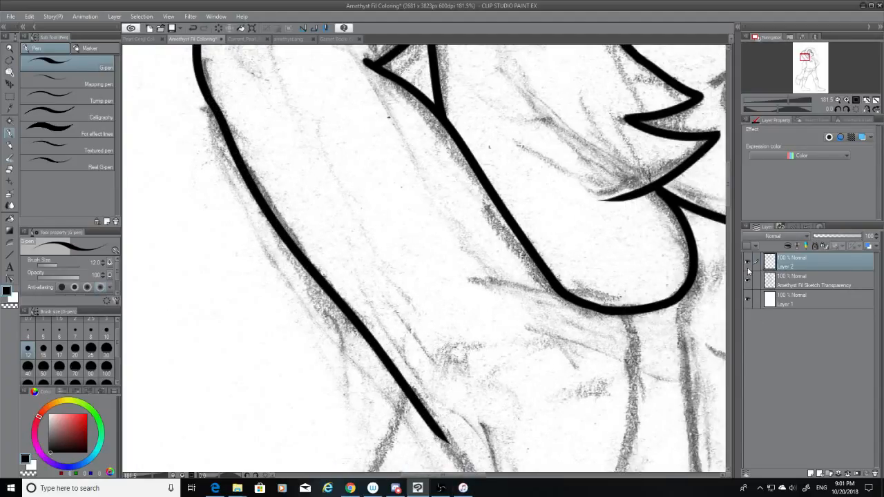
drag(729, 195, 730, 225)
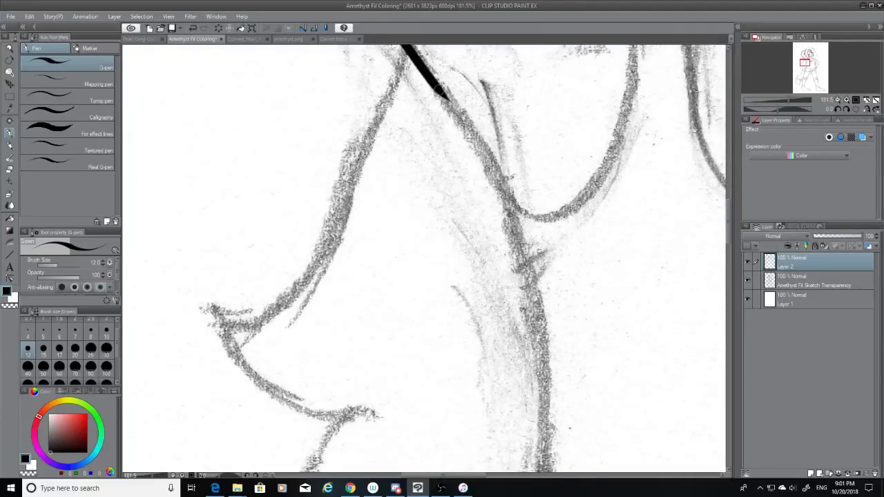
drag(445, 95, 546, 463)
key(ctrl+z)
drag(442, 92, 545, 470)
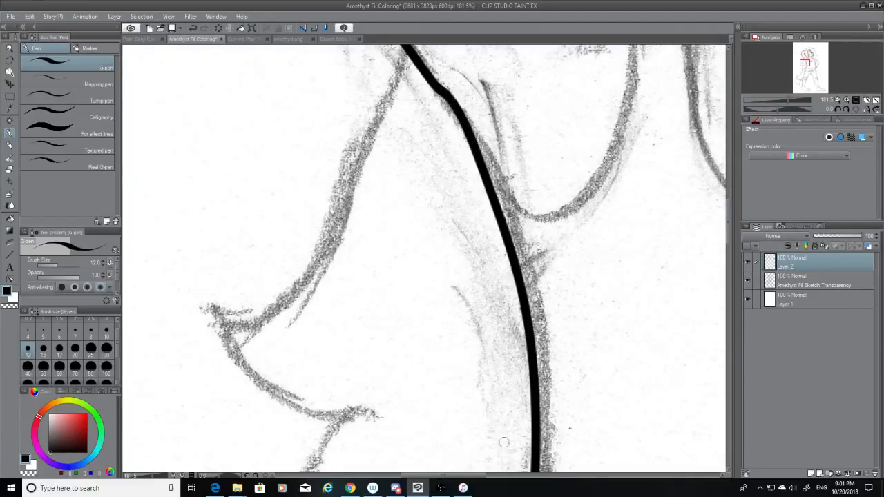
key(ctrl+z)
mouse_move(440, 91)
mouse_down()
mouse_move(490, 187)
mouse_move(555, 470)
mouse_up()
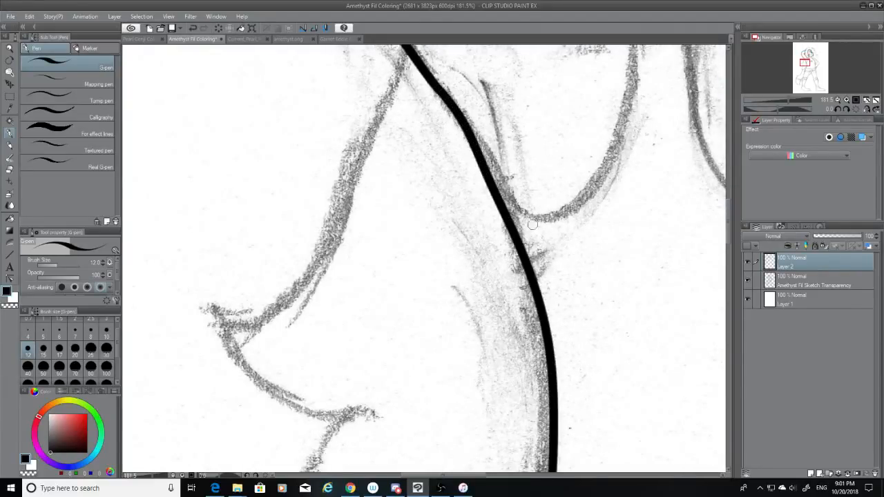
key(ctrl+z)
mouse_move(442, 91)
mouse_down()
mouse_move(454, 105)
mouse_move(542, 473)
mouse_up()
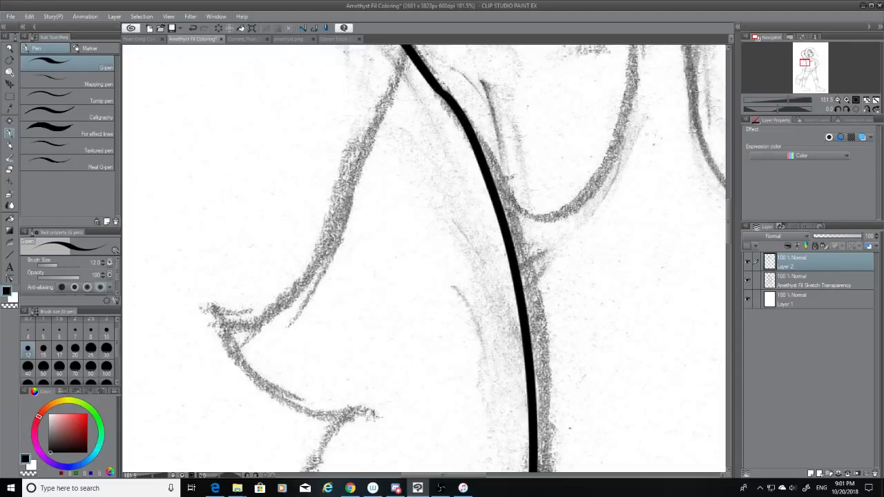
key(ctrl+z)
mouse_move(442, 91)
mouse_down()
mouse_move(517, 230)
mouse_move(547, 472)
mouse_up()
key(ctrl+z)
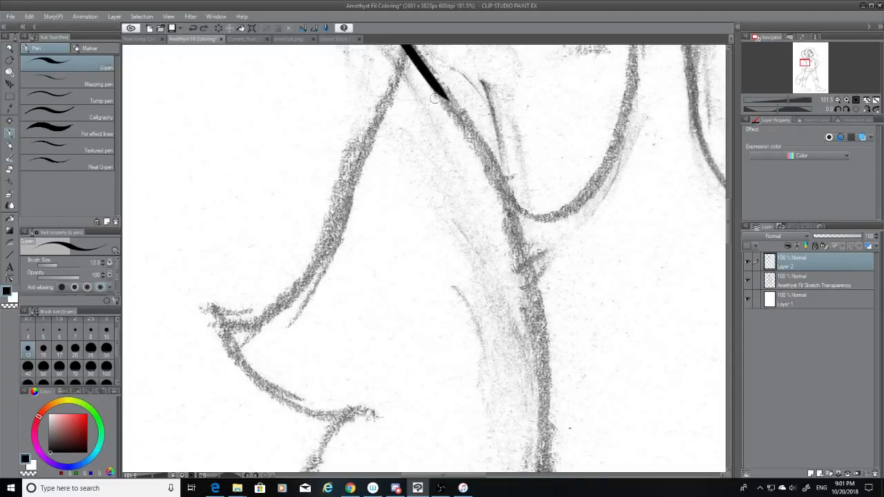
drag(443, 92, 491, 193)
drag(498, 226, 517, 470)
key(ctrl+z)
mouse_move(443, 88)
mouse_down()
mouse_move(536, 316)
mouse_move(523, 464)
mouse_up()
key(ctrl+z)
mouse_move(442, 91)
mouse_down()
mouse_move(529, 373)
mouse_move(538, 473)
mouse_up()
key(ctrl+z)
drag(456, 114, 563, 407)
drag(564, 453, 561, 473)
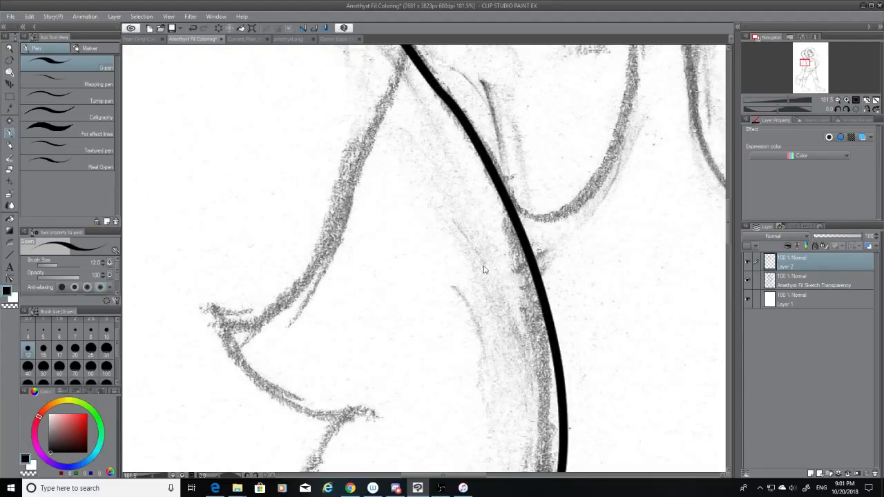
key(ctrl+z)
mouse_move(453, 114)
mouse_down()
mouse_move(549, 394)
mouse_move(553, 473)
mouse_up()
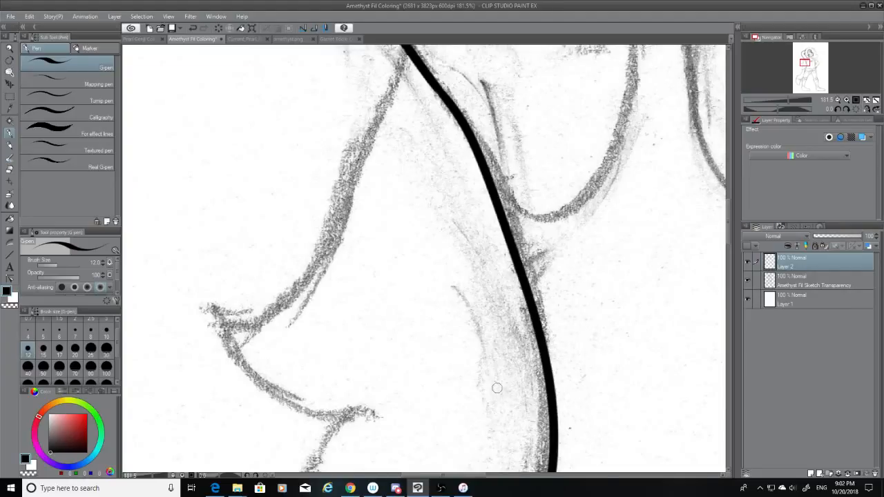
key(ctrl+z)
mouse_move(447, 96)
mouse_down()
mouse_move(529, 259)
mouse_move(552, 473)
mouse_up()
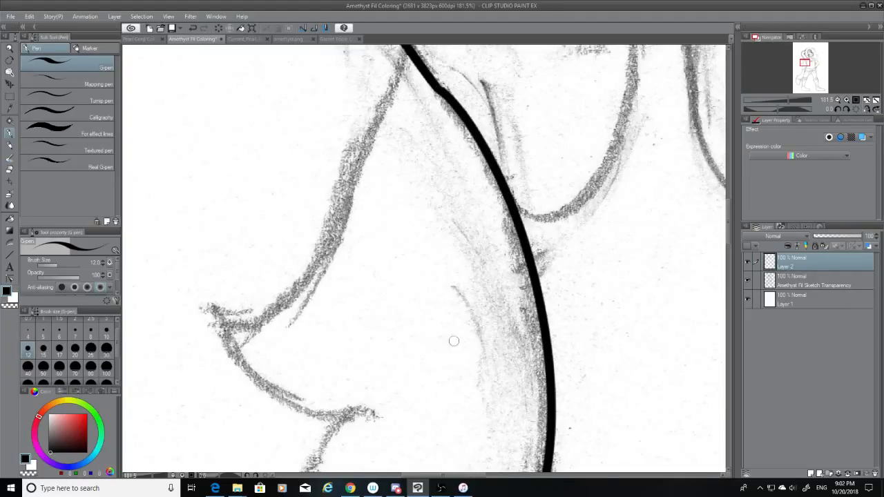
key(ctrl+z)
mouse_move(439, 90)
mouse_down()
mouse_move(520, 355)
mouse_move(528, 472)
mouse_up()
key(ctrl+z)
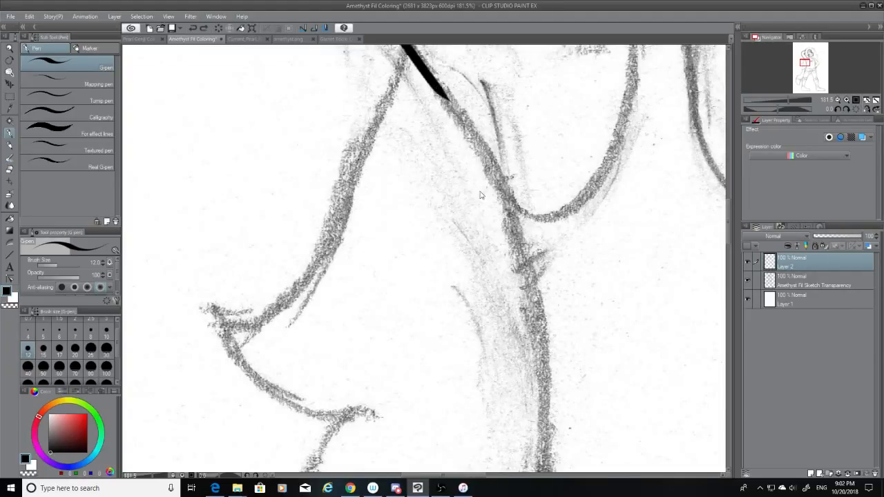
mouse_move(447, 97)
mouse_down()
mouse_move(543, 325)
mouse_move(535, 472)
mouse_up()
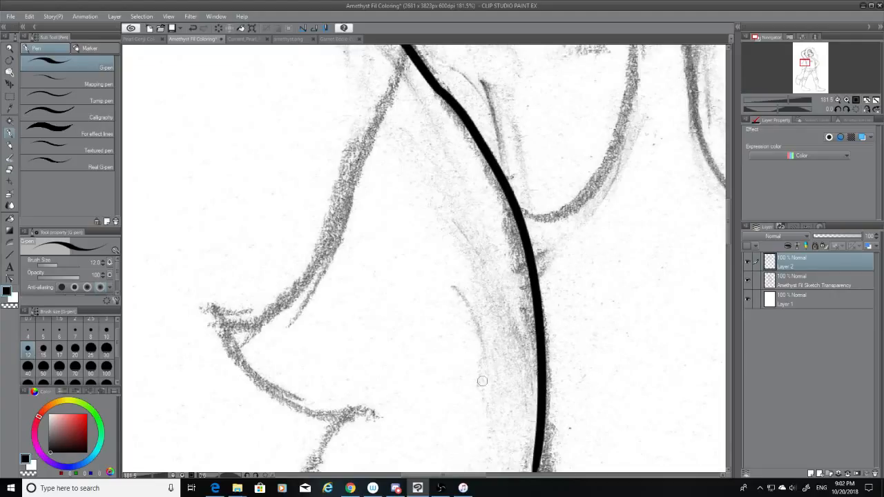
key(ctrl+z)
mouse_move(438, 85)
mouse_down()
mouse_move(509, 228)
mouse_move(535, 473)
mouse_up()
key(ctrl+z)
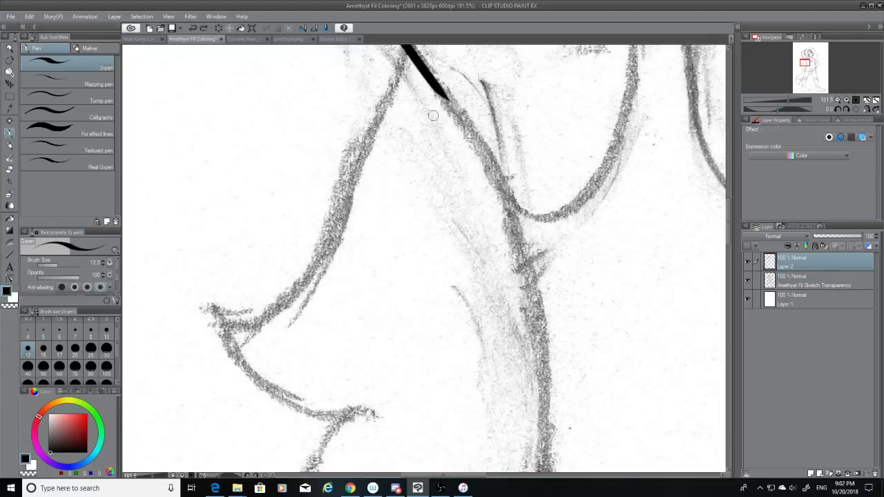
drag(439, 90, 536, 473)
key(ctrl+z)
drag(438, 88, 535, 473)
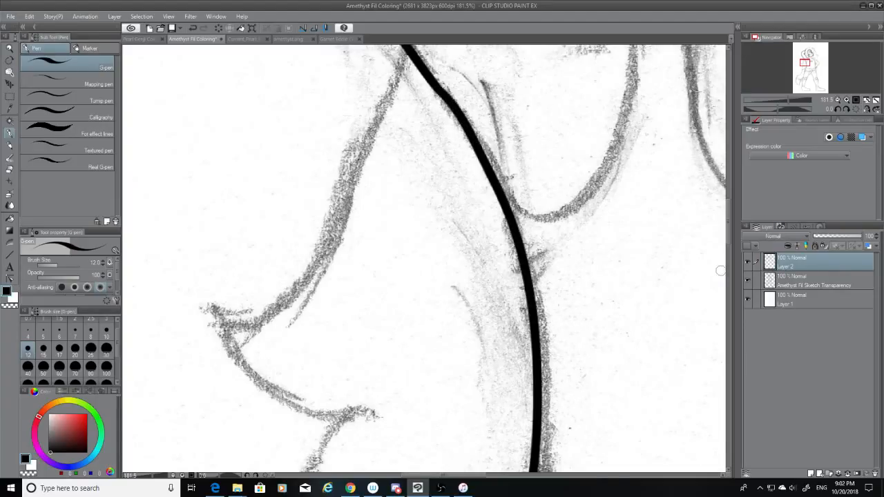
Ink the inner side of the rounded shape beneath the hair lock, from the lock's bottom curve downward.
scroll(728, 212, up, 5)
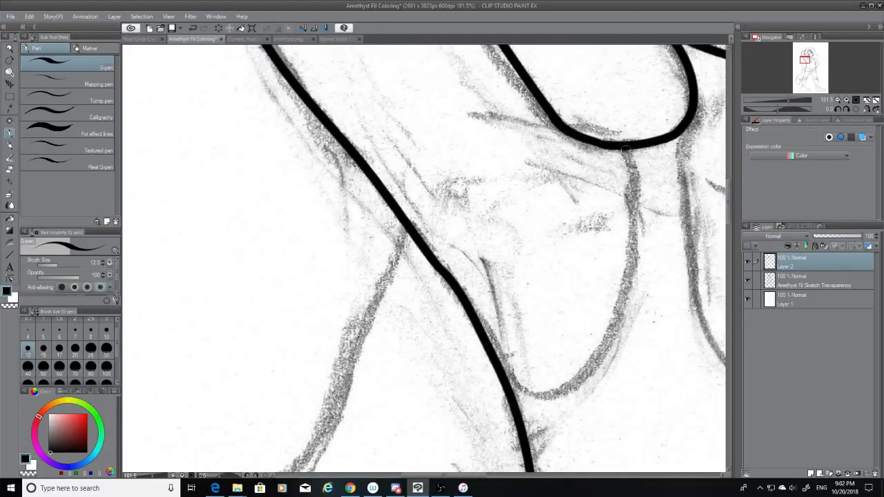
mouse_move(626, 150)
mouse_down()
mouse_move(579, 361)
mouse_move(533, 382)
mouse_move(590, 375)
mouse_up()
key(ctrl+z)
key(ctrl+z)
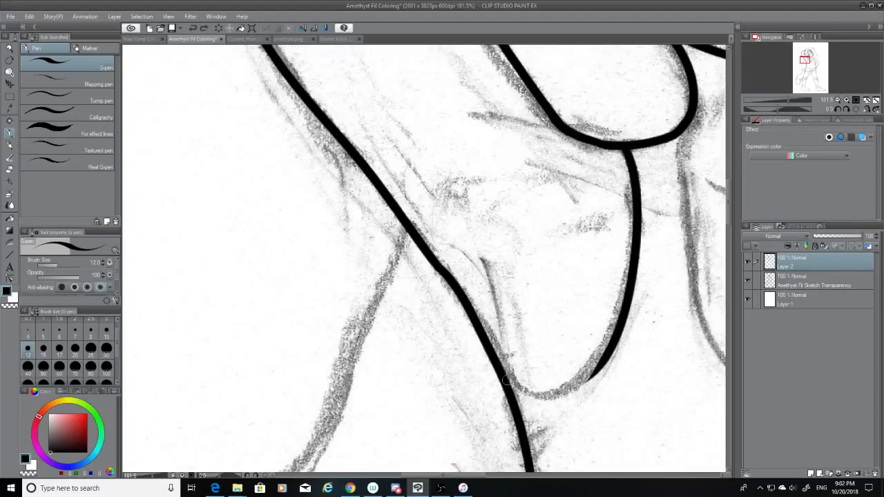
Ink the bottom curve of the rounded shape beneath the hair lock, joining its inner side to the long outer outline.
mouse_move(506, 381)
mouse_down()
mouse_move(608, 351)
mouse_move(525, 365)
mouse_up()
key(ctrl+z)
key(ctrl+z)
drag(603, 359, 508, 381)
key(ctrl+z)
drag(605, 353, 510, 378)
key(ctrl+z)
mouse_move(609, 358)
mouse_down()
mouse_move(563, 397)
mouse_move(510, 387)
mouse_up()
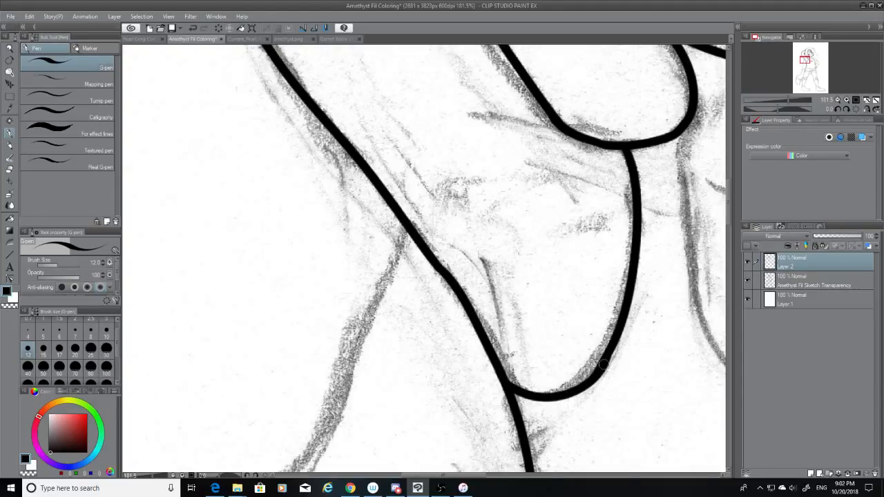
key(ctrl+z)
drag(603, 364, 507, 361)
key(ctrl+z)
drag(601, 362, 487, 371)
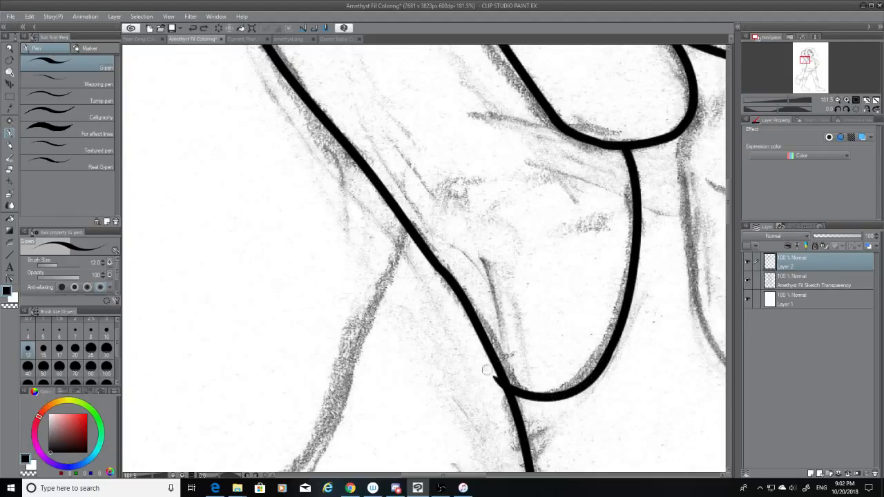
key(ctrl+z)
mouse_move(602, 358)
mouse_down()
mouse_move(575, 386)
mouse_move(492, 369)
mouse_up()
key(ctrl+z)
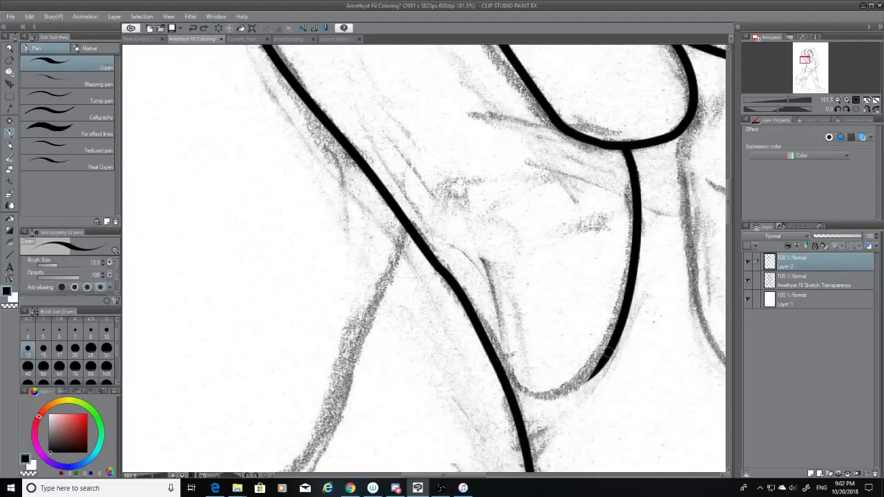
drag(605, 355, 493, 373)
key(ctrl+z)
mouse_move(603, 358)
mouse_down()
mouse_move(546, 392)
mouse_move(508, 380)
mouse_up()
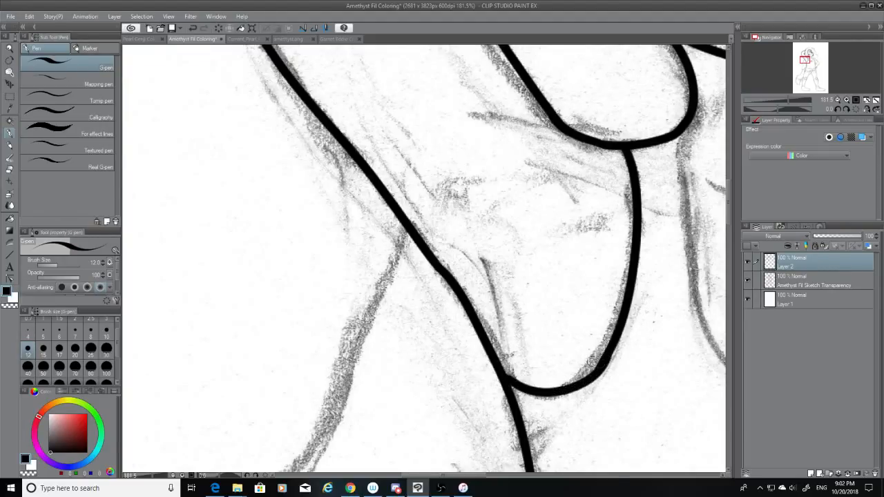
key(ctrl+z)
mouse_move(601, 356)
mouse_down()
mouse_move(487, 373)
mouse_move(599, 369)
mouse_up()
key(ctrl+z)
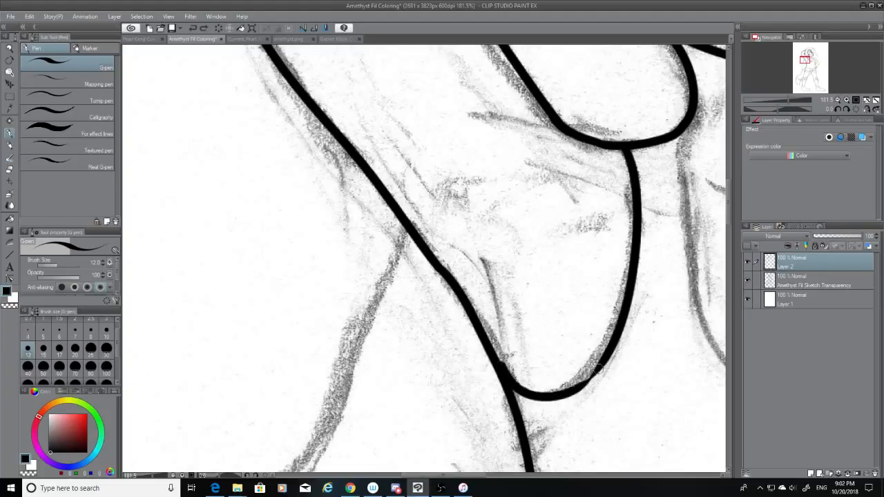
key(ctrl+z)
mouse_move(504, 374)
mouse_down()
mouse_move(526, 390)
mouse_move(601, 356)
mouse_move(528, 392)
mouse_move(606, 358)
mouse_up()
key(ctrl+z)
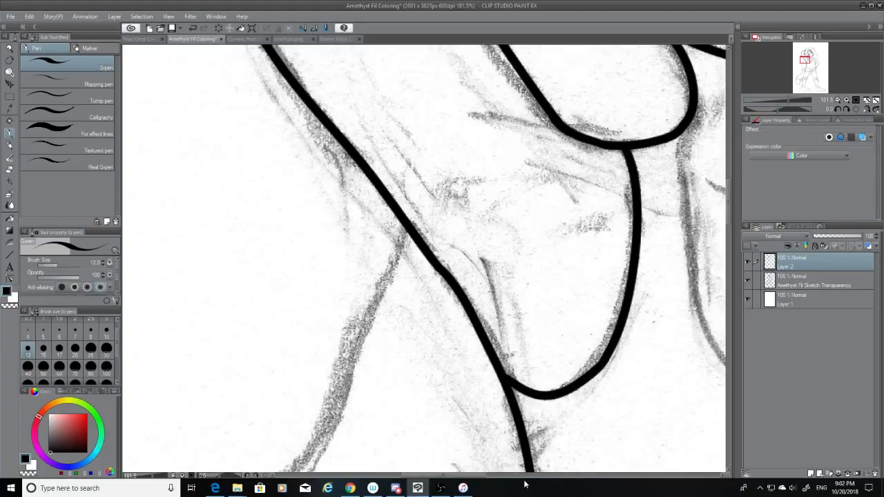
Ink the left side of the U-shaped neckline from the rounded hair lock down to the start of its bottom curve.
drag(477, 476, 517, 477)
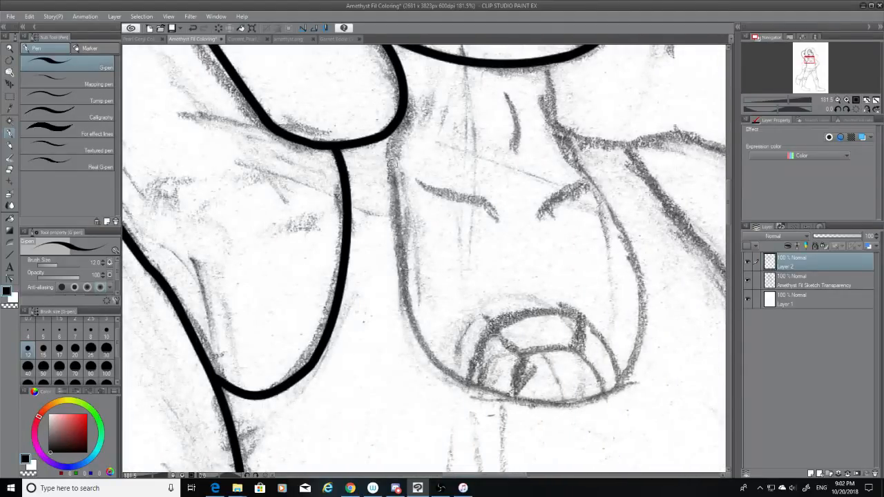
drag(386, 133, 459, 378)
key(ctrl+z)
mouse_move(386, 131)
mouse_down()
mouse_move(411, 286)
mouse_move(499, 376)
mouse_up()
key(ctrl+z)
mouse_move(385, 131)
mouse_down()
mouse_move(404, 268)
mouse_move(495, 399)
mouse_up()
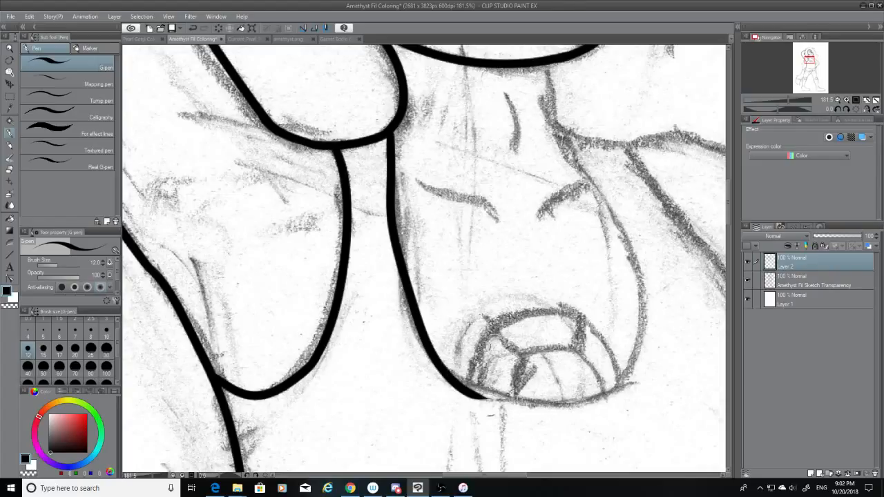
key(ctrl+z)
mouse_move(387, 133)
mouse_down()
mouse_move(434, 369)
mouse_move(495, 409)
mouse_up()
key(ctrl+z)
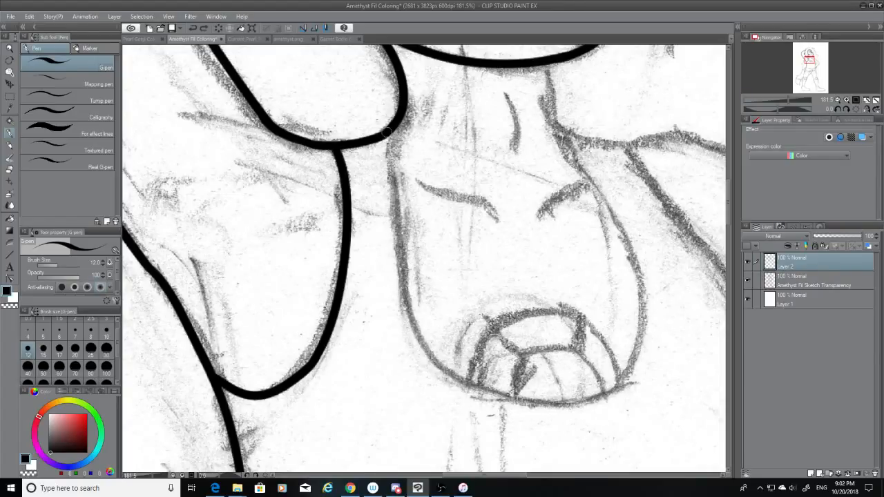
drag(387, 133, 436, 390)
key(ctrl+z)
drag(386, 133, 406, 351)
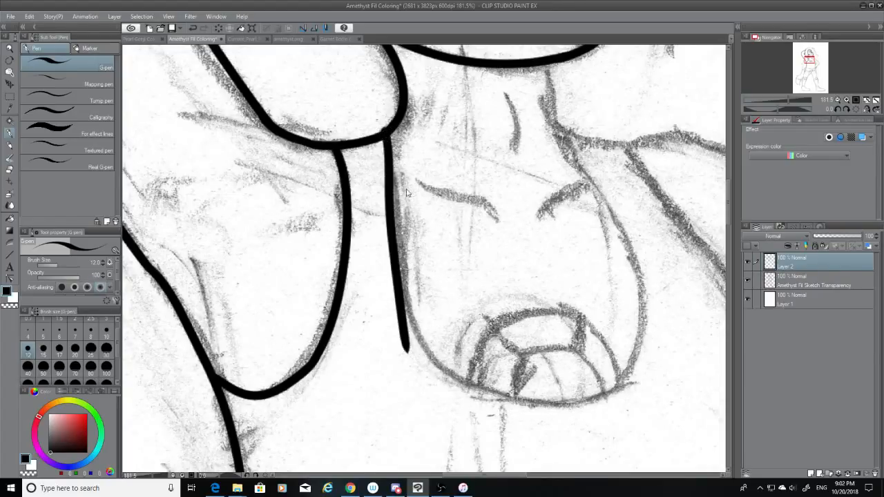
key(ctrl+z)
mouse_move(387, 134)
mouse_down()
mouse_move(448, 384)
mouse_move(411, 169)
mouse_up()
key(ctrl+z)
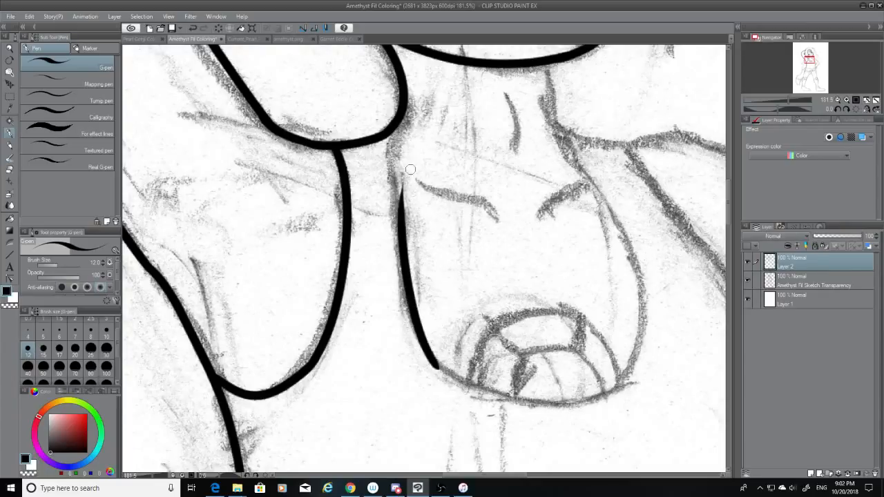
key(ctrl+z)
mouse_move(385, 129)
mouse_down()
mouse_move(419, 366)
mouse_move(453, 435)
mouse_up()
key(ctrl+z)
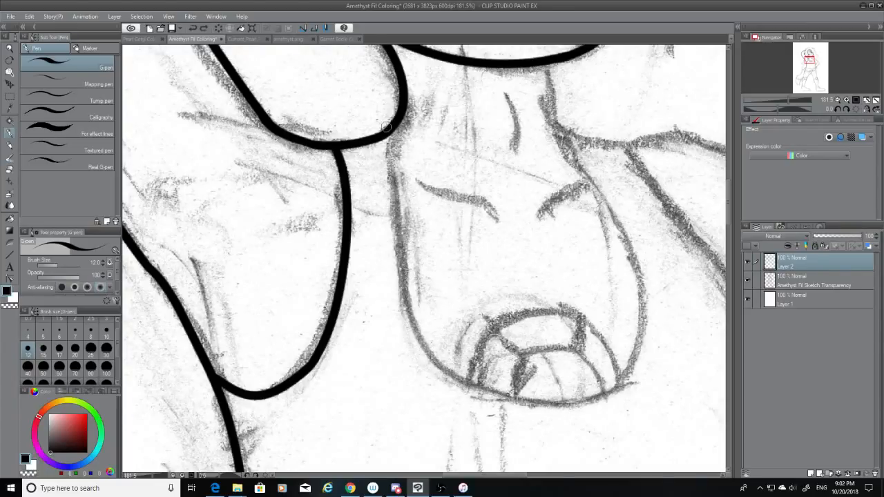
drag(387, 128, 400, 275)
key(ctrl+z)
drag(387, 131, 456, 393)
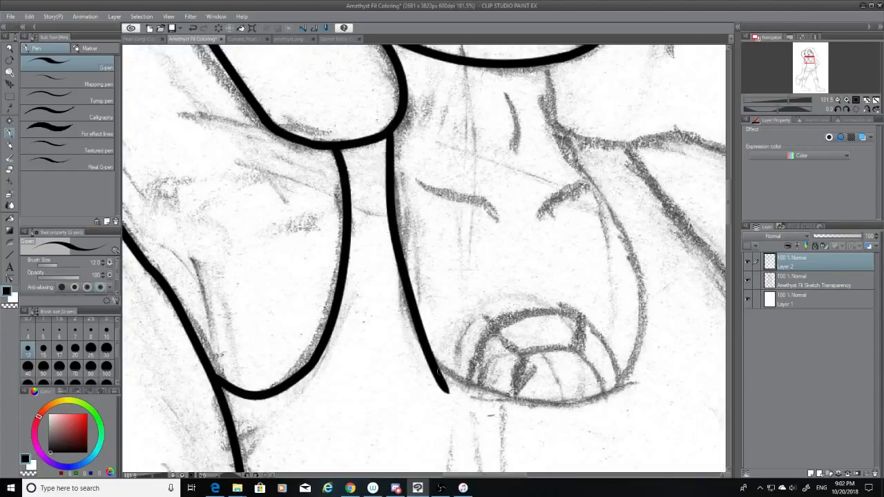
key(ctrl+z)
mouse_move(388, 131)
mouse_down()
mouse_move(454, 373)
mouse_move(532, 389)
mouse_move(621, 356)
mouse_up()
key(ctrl+z)
Ink the bottom curve of the neckline beneath the chest gem, bending upward at its right end.
mouse_move(449, 369)
mouse_down()
mouse_move(497, 399)
mouse_move(637, 364)
mouse_up()
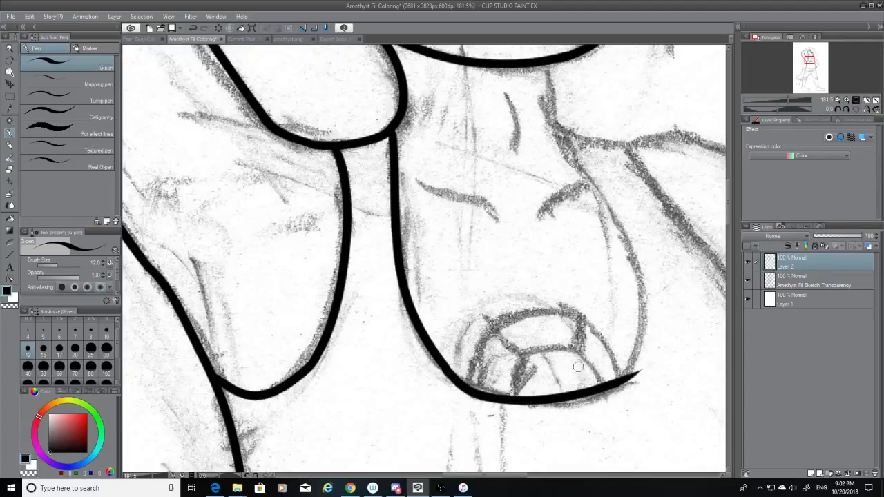
key(ctrl+z)
key(ctrl+z)
mouse_move(445, 367)
mouse_down()
mouse_move(553, 400)
mouse_move(632, 357)
mouse_up()
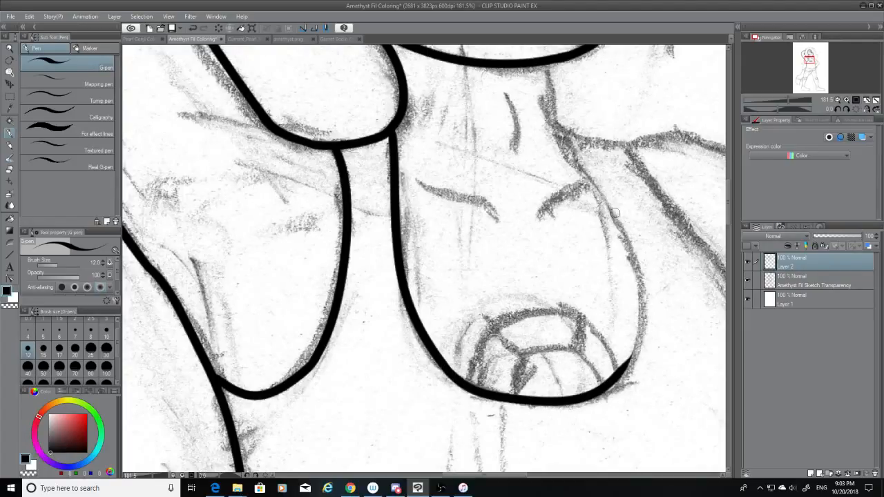
Ink the right side of the neckline from the base of the neck down toward the bottom curve.
drag(566, 133, 629, 352)
key(ctrl+z)
mouse_move(561, 131)
mouse_down()
mouse_move(611, 229)
mouse_move(631, 346)
mouse_move(567, 142)
mouse_move(630, 342)
mouse_up()
key(ctrl+z)
key(ctrl+z)
drag(564, 134, 631, 333)
key(ctrl+z)
mouse_move(563, 140)
mouse_down()
mouse_move(580, 157)
mouse_move(646, 340)
mouse_up()
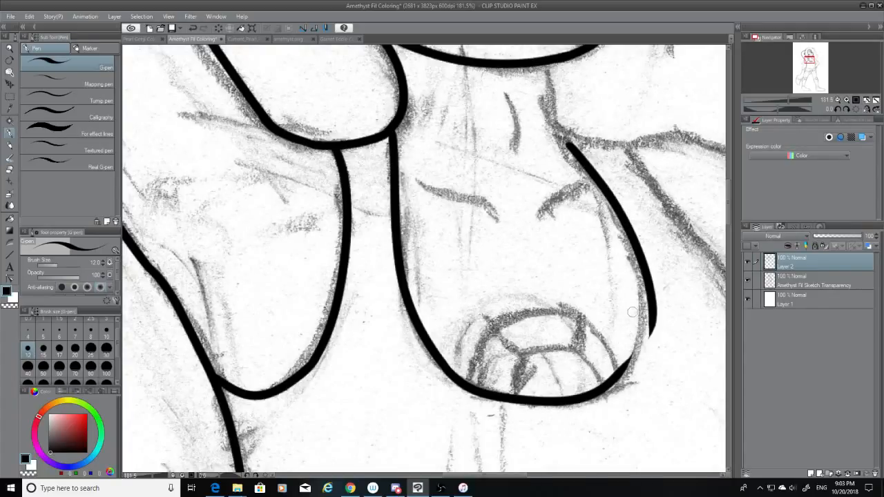
key(ctrl+z)
drag(566, 145, 630, 351)
key(ctrl+z)
mouse_move(568, 145)
mouse_down()
mouse_move(636, 257)
mouse_move(646, 328)
mouse_move(627, 370)
mouse_up()
key(ctrl+z)
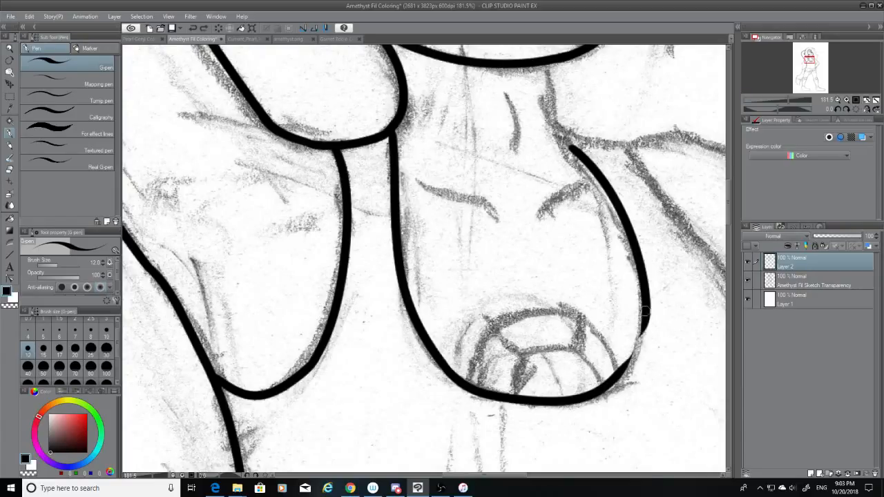
Join the neckline's right side to its bottom curve, and check the line art with the sketch layer temporarily hidden.
drag(646, 320, 615, 384)
key(ctrl+z)
key(ctrl+z)
drag(644, 320, 615, 383)
key(ctrl+z)
drag(646, 318, 613, 380)
key(ctrl+z)
click(746, 276)
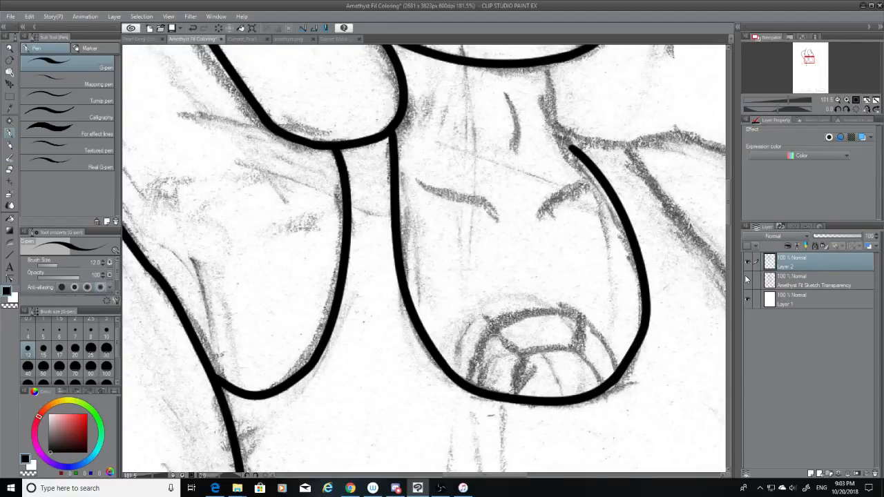
click(745, 276)
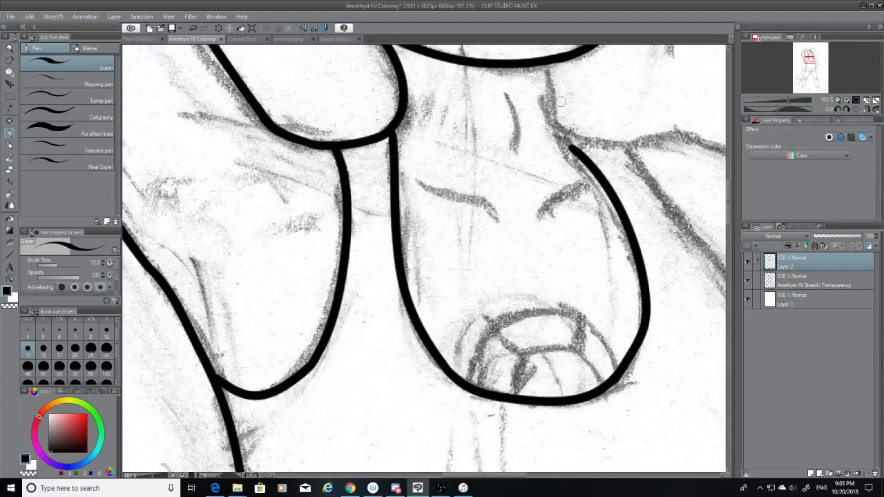
Ink the right side of the neck between the chin line and the top of the neckline.
key(ctrl+z)
mouse_move(551, 62)
mouse_down()
mouse_move(571, 147)
mouse_move(557, 47)
mouse_up()
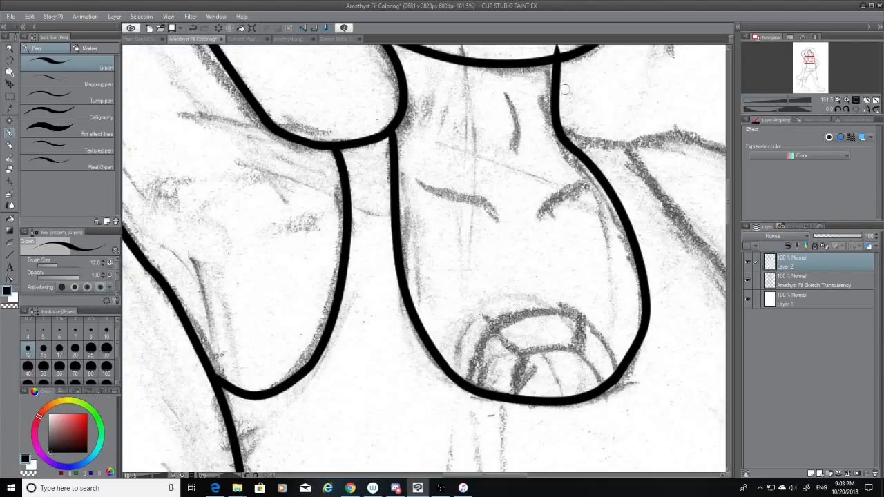
drag(729, 219, 729, 187)
key(ctrl+z)
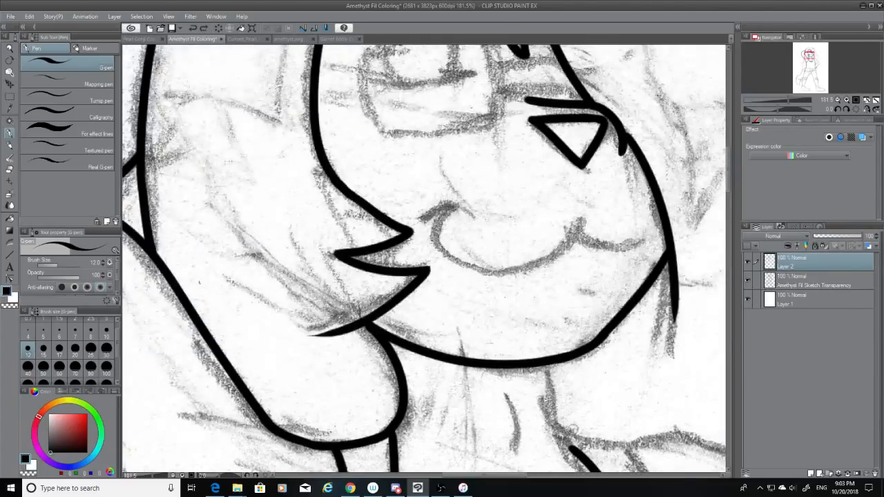
drag(578, 456, 552, 365)
key(ctrl+z)
mouse_move(579, 457)
mouse_down()
mouse_move(556, 380)
mouse_move(568, 349)
mouse_move(555, 384)
mouse_up()
key(ctrl+z)
key(ctrl+z)
key(ctrl+z)
key(ctrl+z)
key(ctrl+z)
key(ctrl+z)
key(ctrl+z)
key(ctrl+z)
key(ctrl+z)
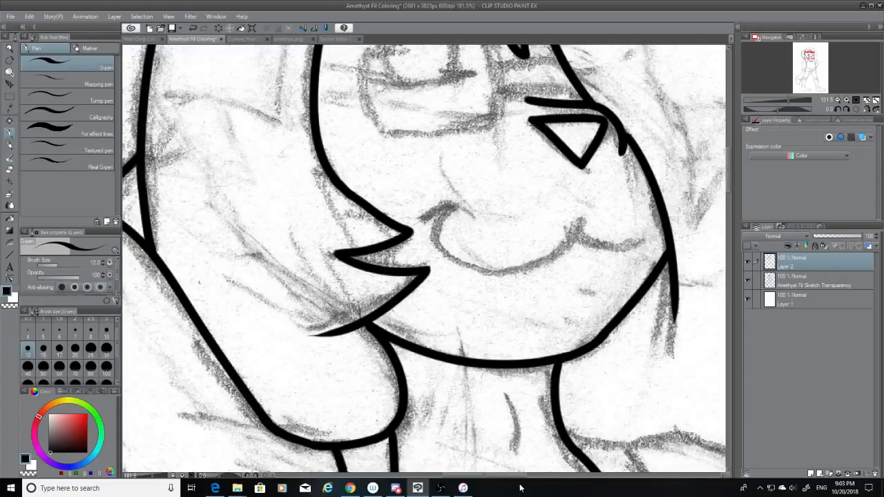
Ink the short line from the base of the neck to the point where the shoulder lines branch.
drag(517, 476, 534, 477)
drag(729, 173, 728, 192)
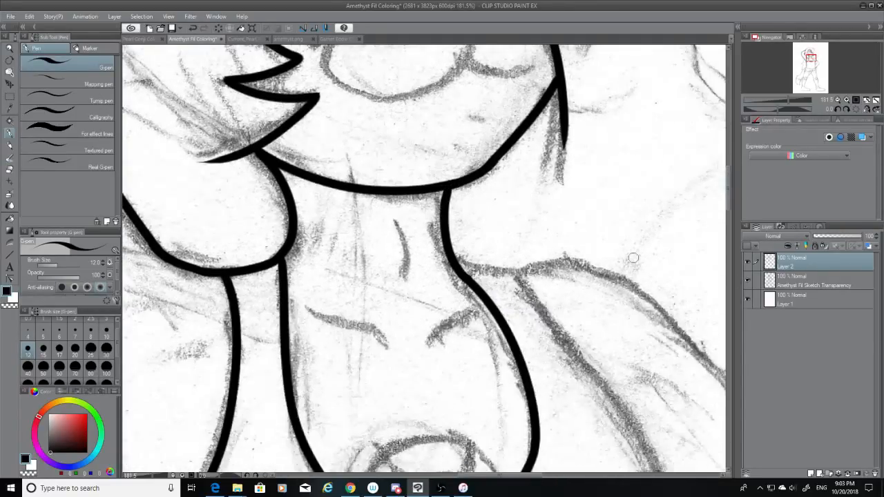
drag(455, 262, 514, 274)
key(ctrl+z)
drag(453, 262, 523, 275)
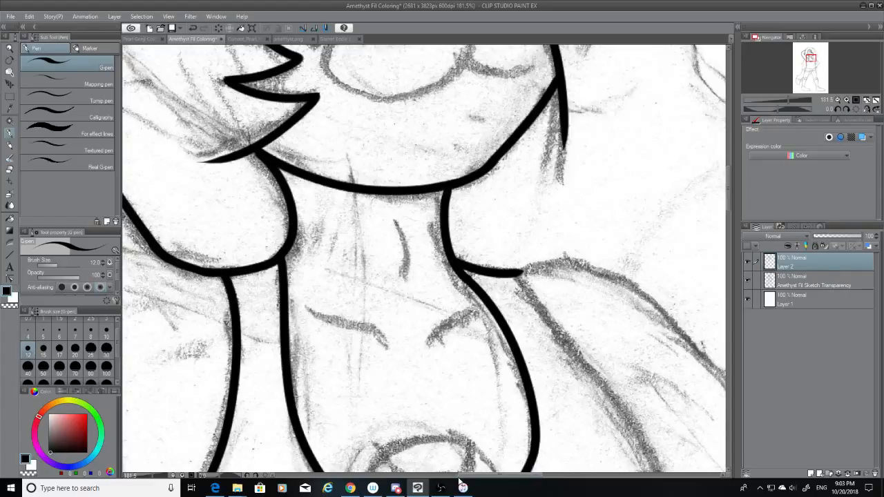
Ink the outer shoulder outline from the branching point over the shoulder and down along the upper arm.
drag(463, 478, 503, 478)
drag(252, 273, 499, 412)
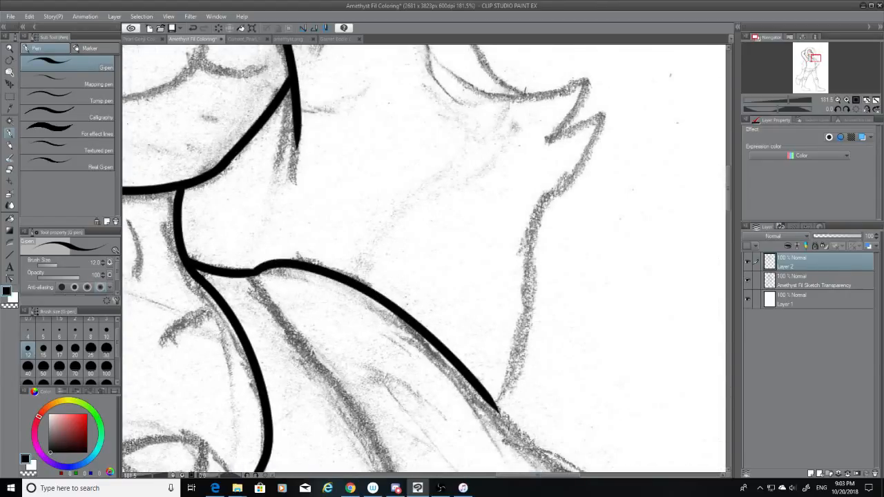
key(ctrl+z)
mouse_move(253, 273)
mouse_down()
mouse_move(319, 275)
mouse_move(494, 410)
mouse_up()
key(ctrl+z)
mouse_move(252, 269)
mouse_down()
mouse_move(366, 301)
mouse_move(483, 423)
mouse_up()
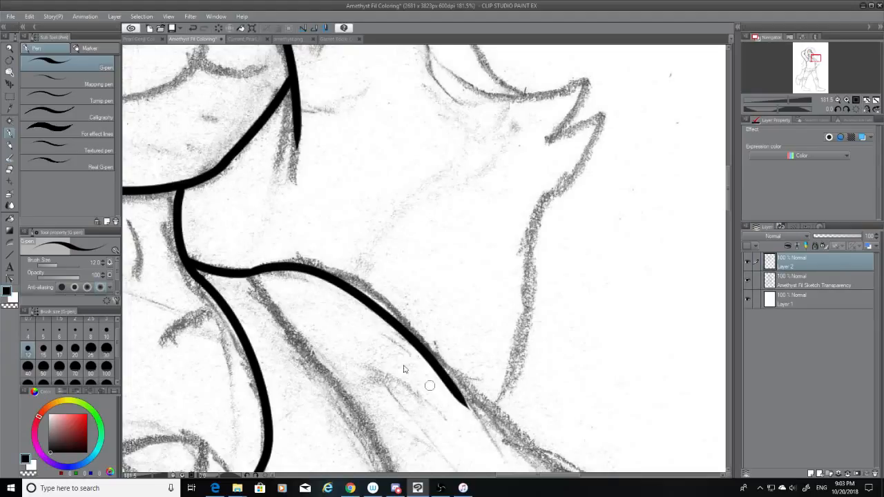
key(ctrl+z)
drag(251, 269, 495, 407)
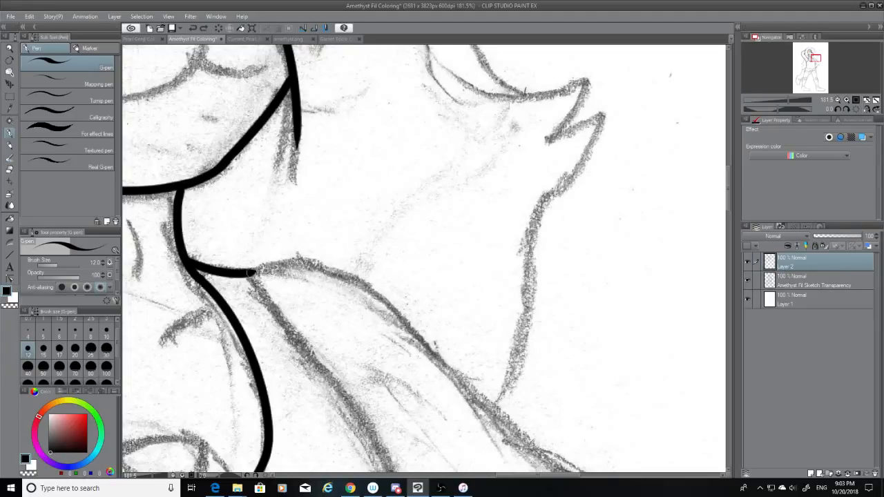
mouse_move(252, 273)
mouse_down()
mouse_move(423, 331)
mouse_move(528, 432)
mouse_up()
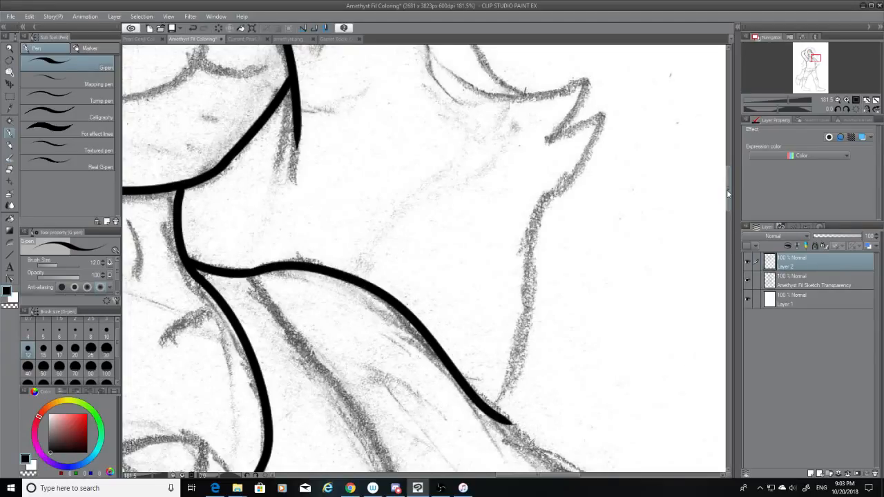
Erase the hooked lower end of the shoulder outline and return to the G-pen.
drag(728, 192, 730, 212)
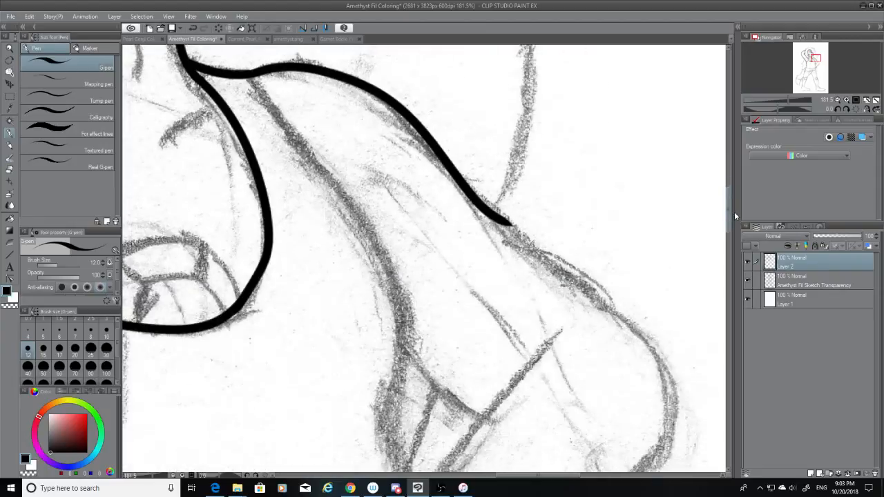
click(11, 171)
mouse_move(507, 226)
mouse_down()
mouse_move(468, 206)
mouse_move(510, 196)
mouse_up()
click(10, 133)
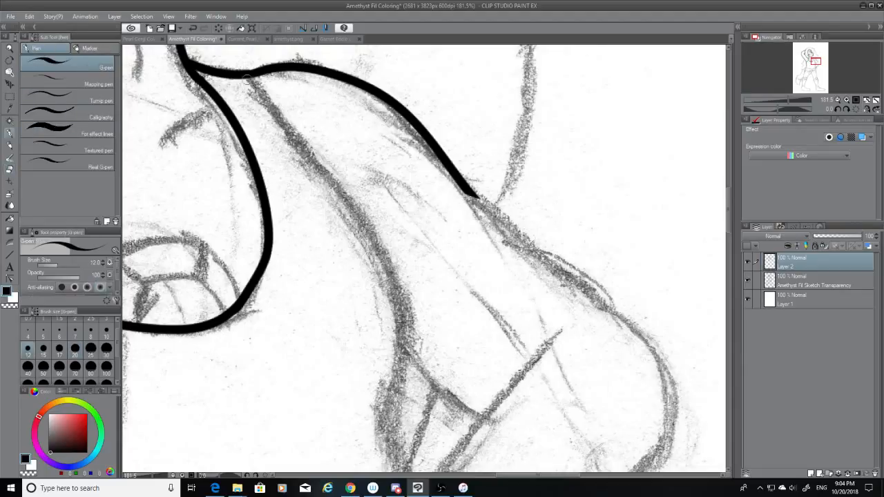
Ink the inner shoulder line from the branching point in a curve down to the armpit.
drag(245, 78, 423, 379)
key(ctrl+z)
mouse_move(251, 76)
mouse_down()
mouse_move(383, 253)
mouse_move(406, 376)
mouse_up()
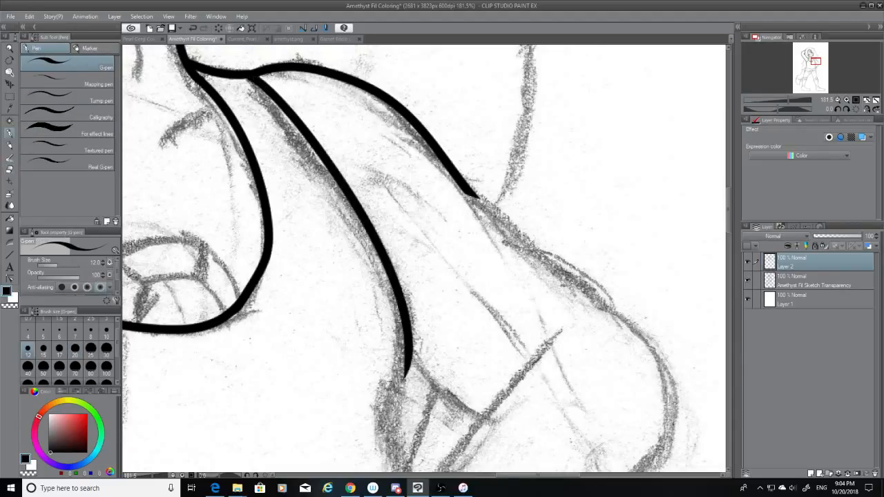
key(ctrl+z)
mouse_move(244, 71)
mouse_down()
mouse_move(366, 221)
mouse_move(395, 400)
mouse_up()
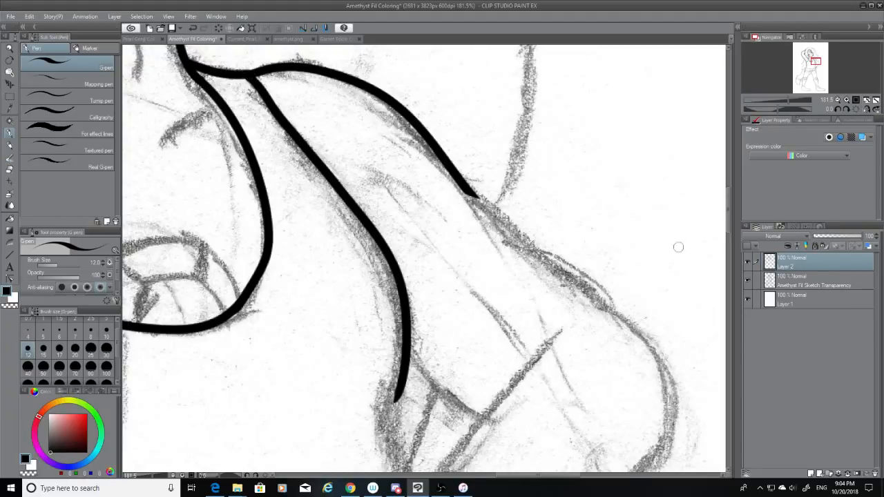
Ink the side of the torso downward from the lower end of the inner shoulder line.
drag(729, 203, 692, 218)
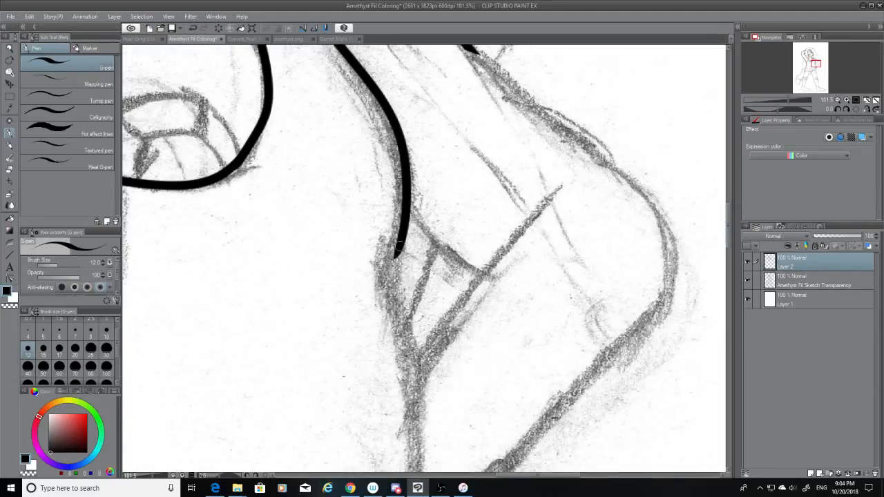
mouse_move(398, 246)
mouse_down()
mouse_move(392, 271)
mouse_move(405, 288)
mouse_move(392, 273)
mouse_move(414, 472)
mouse_up()
key(ctrl+z)
mouse_move(392, 270)
mouse_down()
mouse_move(410, 316)
mouse_move(423, 472)
mouse_up()
Extend the torso side line down to the sketch junction at the waist.
drag(728, 240, 728, 251)
drag(423, 274, 408, 343)
key(ctrl+z)
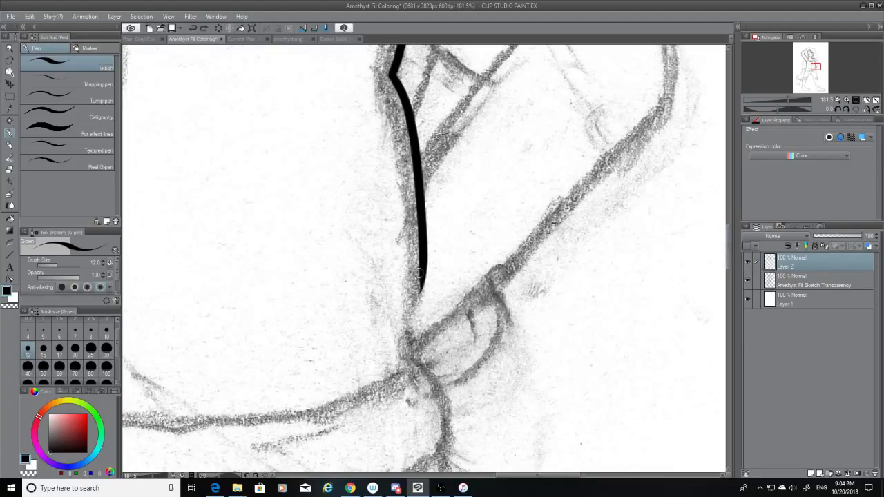
drag(422, 273, 408, 349)
key(ctrl+z)
drag(425, 260, 405, 351)
key(ctrl+z)
drag(419, 263, 404, 354)
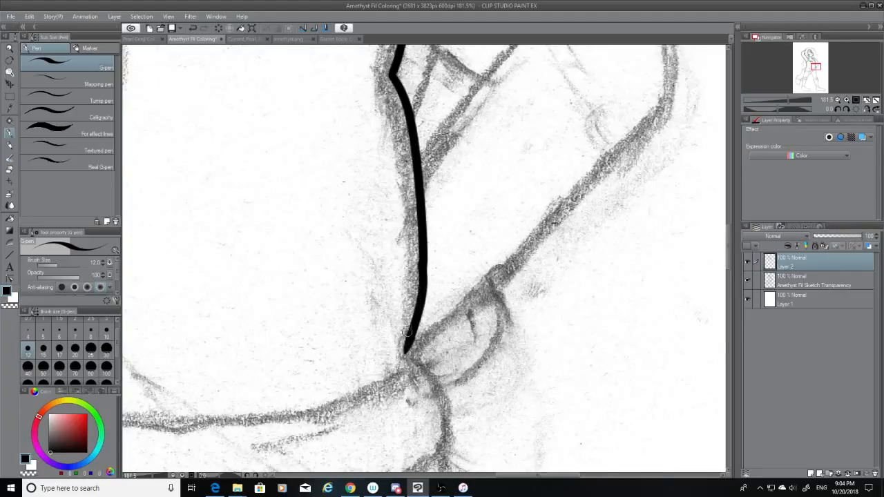
key(ctrl+z)
drag(421, 267, 408, 345)
key(ctrl+z)
drag(421, 262, 408, 353)
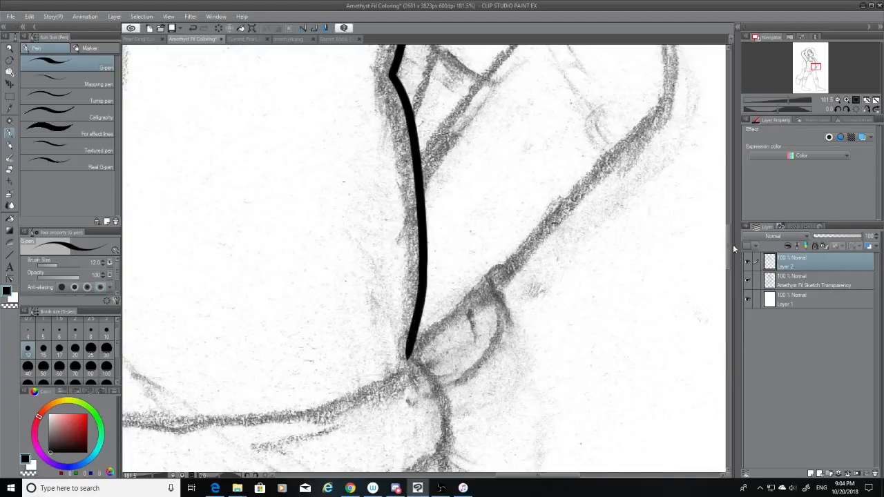
Ink the diagonal arm line rising from the torso side and the short curve connecting it to the inner shoulder line.
scroll(733, 245, up, 5)
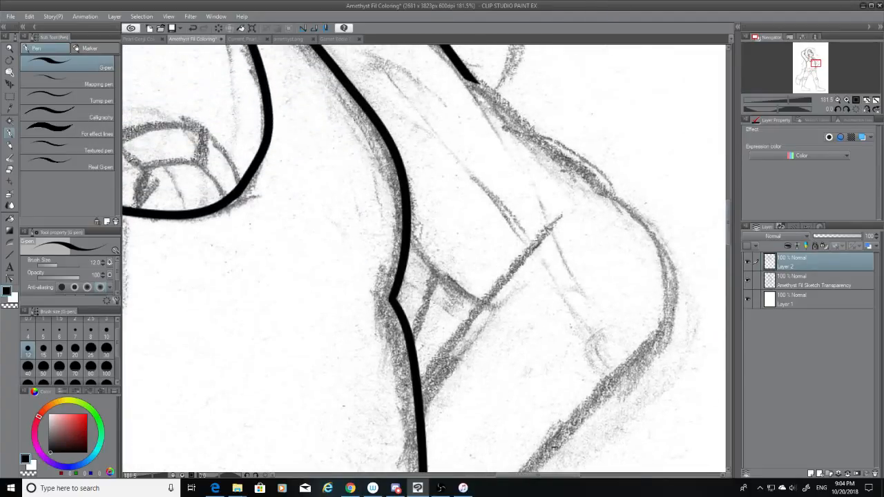
drag(419, 403, 552, 220)
key(ctrl+z)
mouse_move(419, 403)
mouse_down()
mouse_move(519, 253)
mouse_move(560, 223)
mouse_up()
mouse_move(410, 232)
mouse_down()
mouse_move(433, 268)
mouse_move(485, 296)
mouse_up()
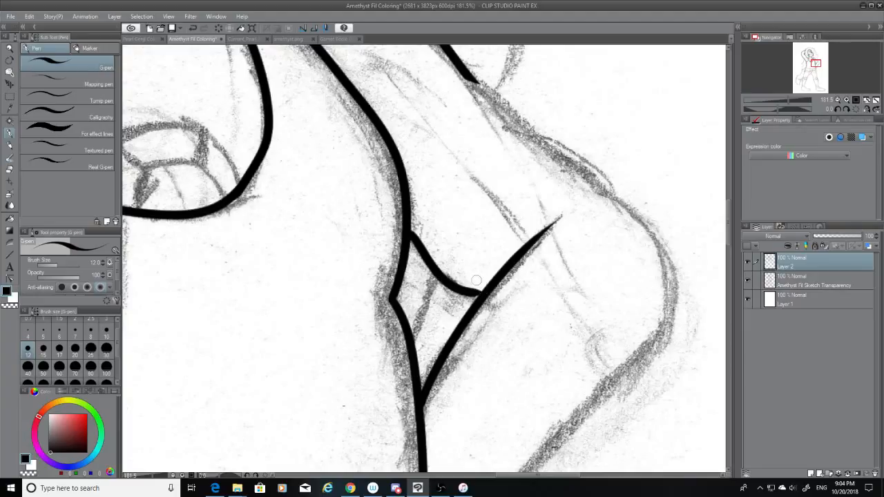
key(ctrl+z)
mouse_move(410, 232)
mouse_down()
mouse_move(453, 283)
mouse_move(485, 294)
mouse_up()
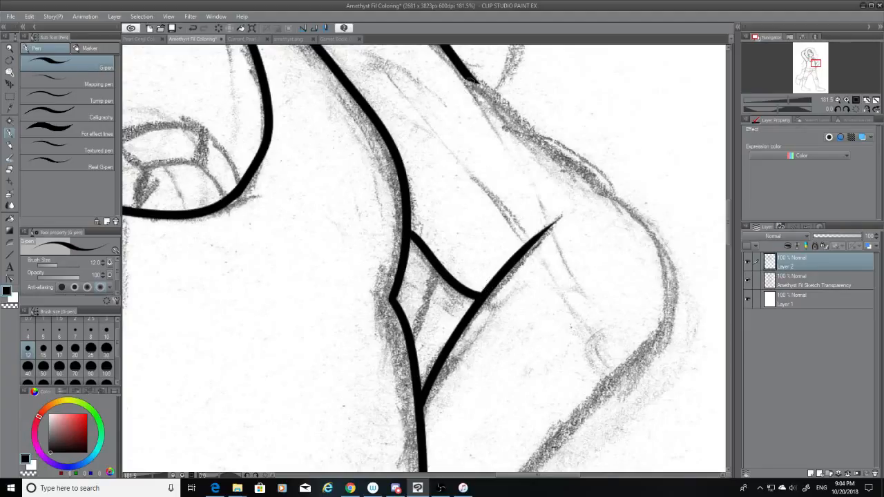
Continue the outer arm outline from the shoulder around the elbow and back along the forearm toward the waist.
drag(470, 81, 665, 252)
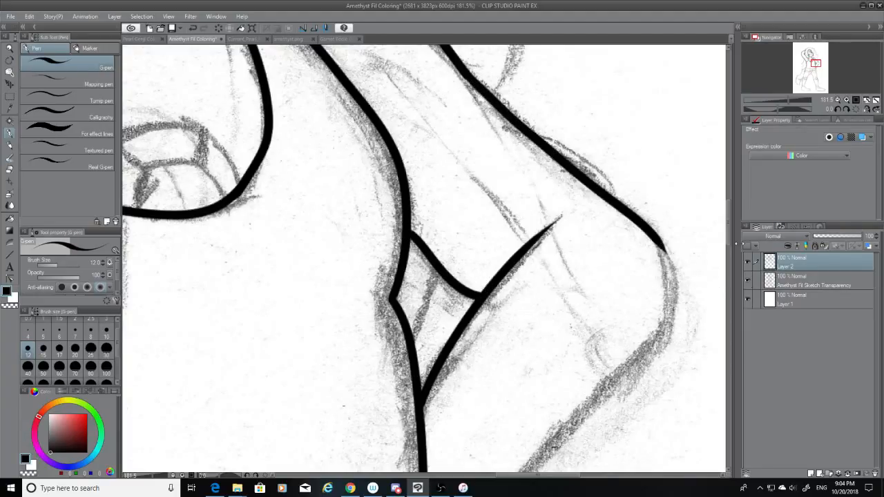
drag(727, 224, 728, 235)
mouse_move(653, 121)
mouse_down()
mouse_move(601, 297)
mouse_move(552, 348)
mouse_move(619, 271)
mouse_move(478, 350)
mouse_move(668, 161)
mouse_move(437, 409)
mouse_up()
key(ctrl+z)
key(ctrl+z)
key(ctrl+z)
mouse_move(654, 122)
mouse_down()
mouse_move(665, 217)
mouse_move(492, 379)
mouse_up()
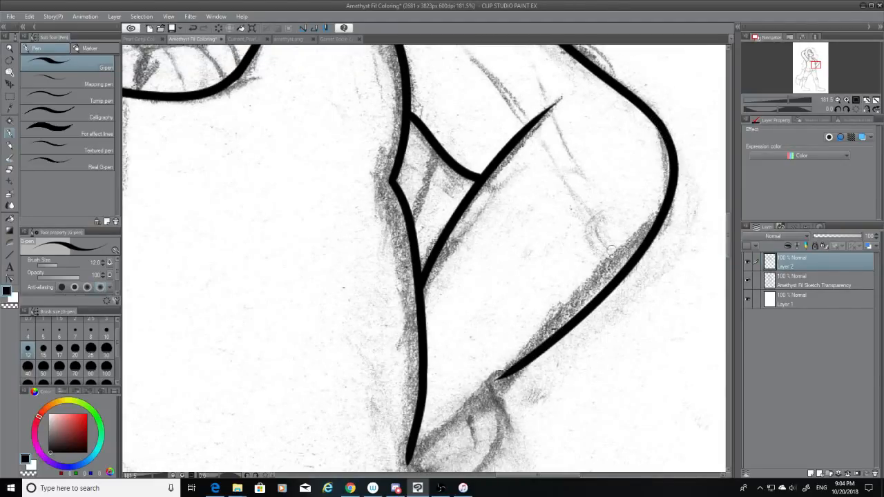
Redraw the outer arm outline from the upper arm around the elbow to the start of the forearm.
key(ctrl+z)
drag(651, 122, 518, 351)
key(ctrl+z)
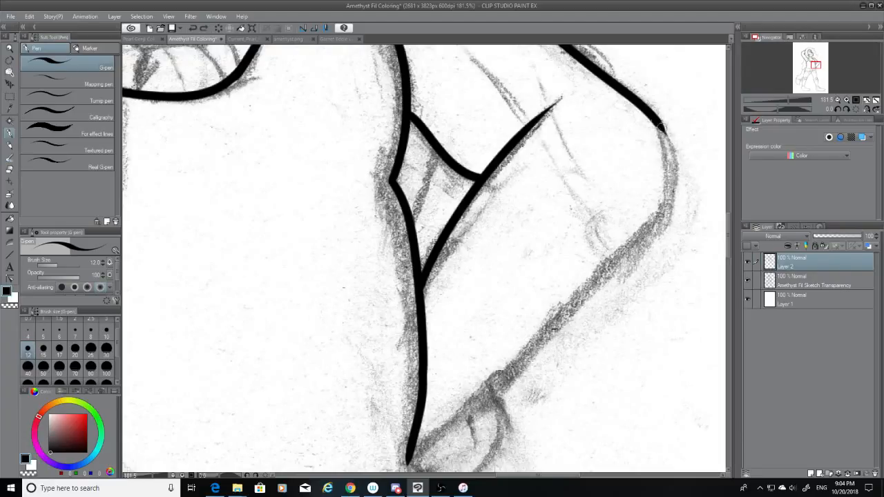
mouse_move(654, 122)
mouse_down()
mouse_move(591, 289)
mouse_move(547, 312)
mouse_up()
key(ctrl+z)
mouse_move(657, 123)
mouse_down()
mouse_move(599, 282)
mouse_move(450, 441)
mouse_up()
key(ctrl+z)
drag(641, 256, 430, 461)
key(ctrl+z)
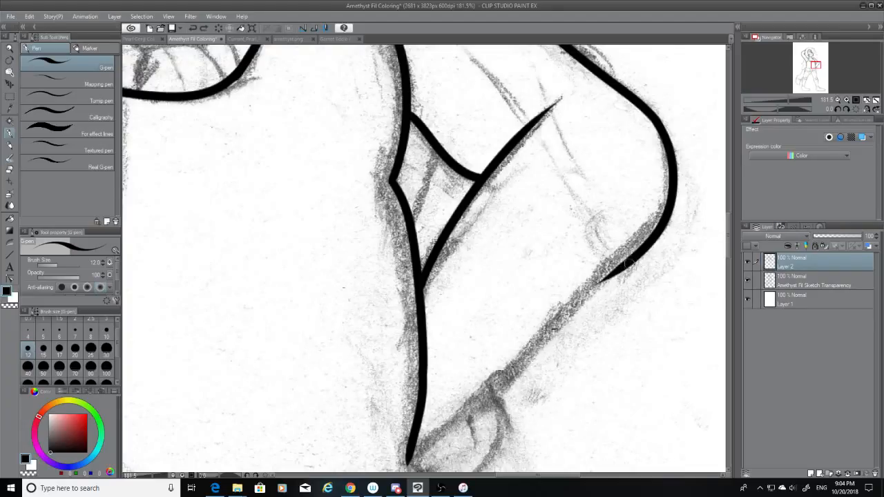
Ink the forearm's outer edge from the elbow down to the torso side line at the waist.
drag(625, 272, 433, 450)
key(ctrl+z)
mouse_move(639, 251)
mouse_down()
mouse_move(465, 427)
mouse_move(559, 319)
mouse_move(438, 441)
mouse_up()
key(ctrl+z)
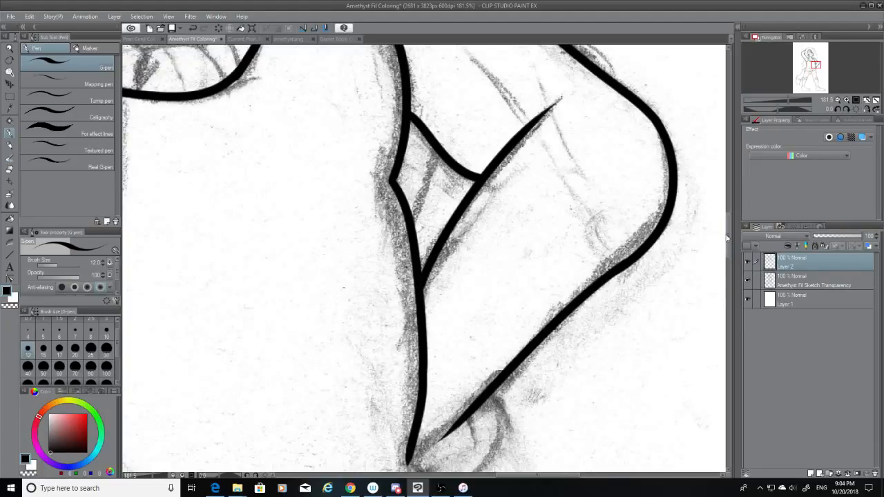
scroll(728, 247, down, 3)
mouse_move(469, 280)
mouse_down()
mouse_move(422, 317)
mouse_move(430, 310)
mouse_up()
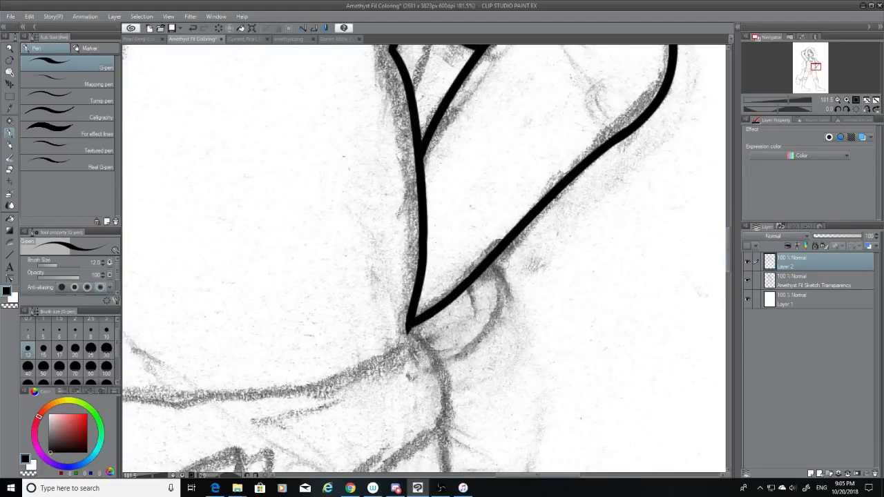
Ink the rounded hand curve under the forearm and erase the overshooting tip at the waist junction.
mouse_move(493, 264)
mouse_down()
mouse_move(484, 334)
mouse_move(442, 358)
mouse_up()
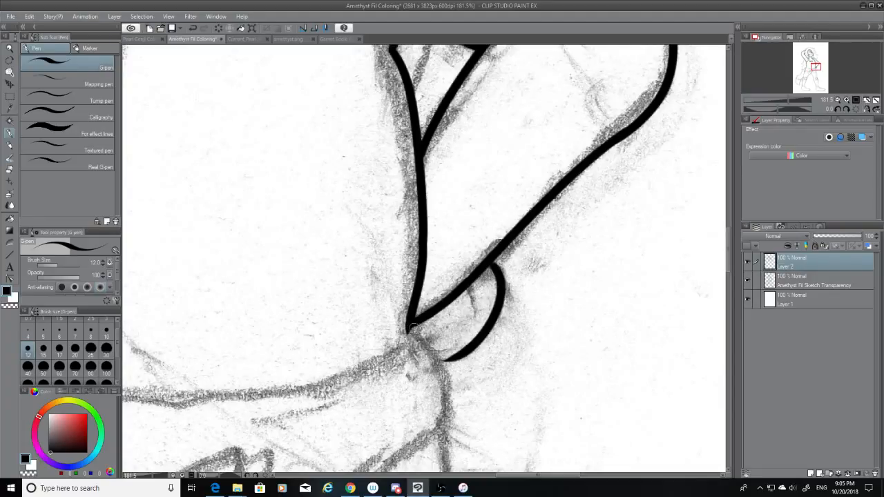
scroll(733, 276, down, 3)
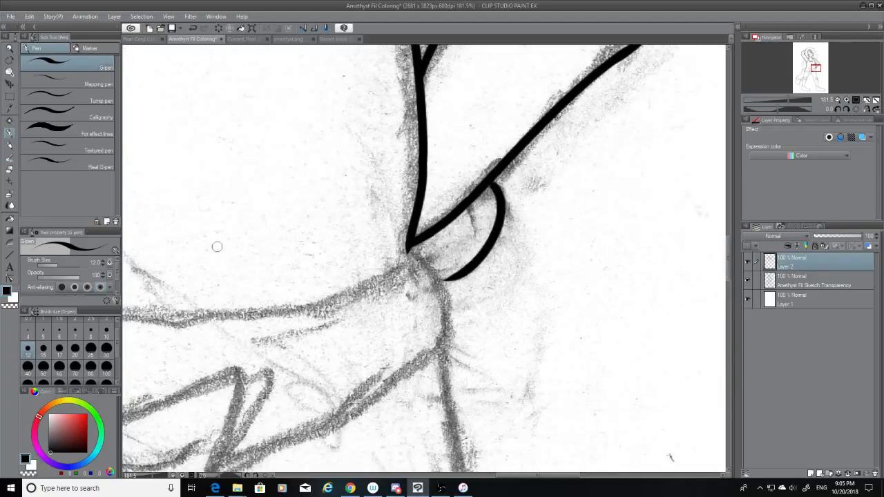
click(9, 169)
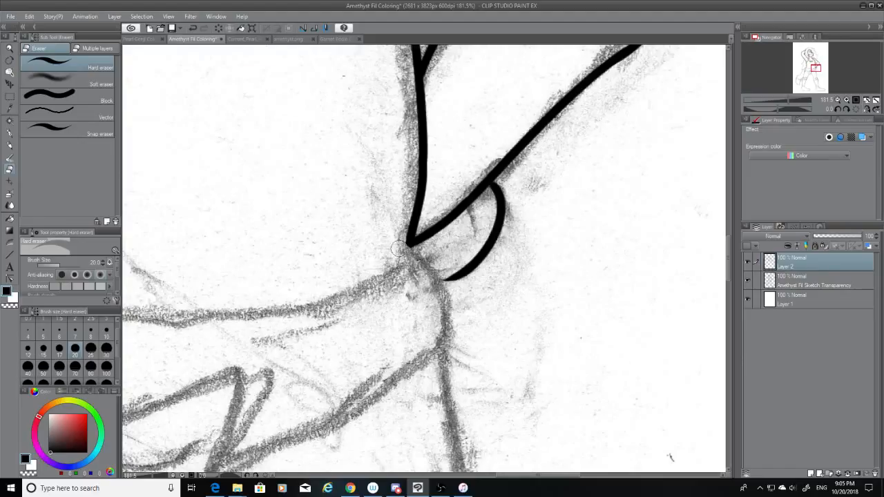
Ink the hip curve down from the waist junction and continue it along the lower hem of the garment.
click(10, 133)
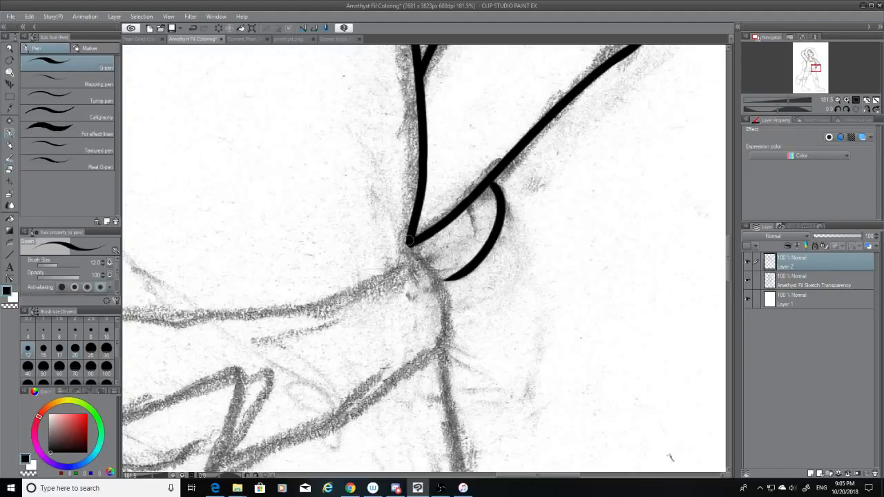
mouse_move(409, 241)
mouse_down()
mouse_move(423, 261)
mouse_move(441, 353)
mouse_up()
key(ctrl+z)
mouse_move(409, 242)
mouse_down()
mouse_move(447, 342)
mouse_move(443, 349)
mouse_move(220, 473)
mouse_up()
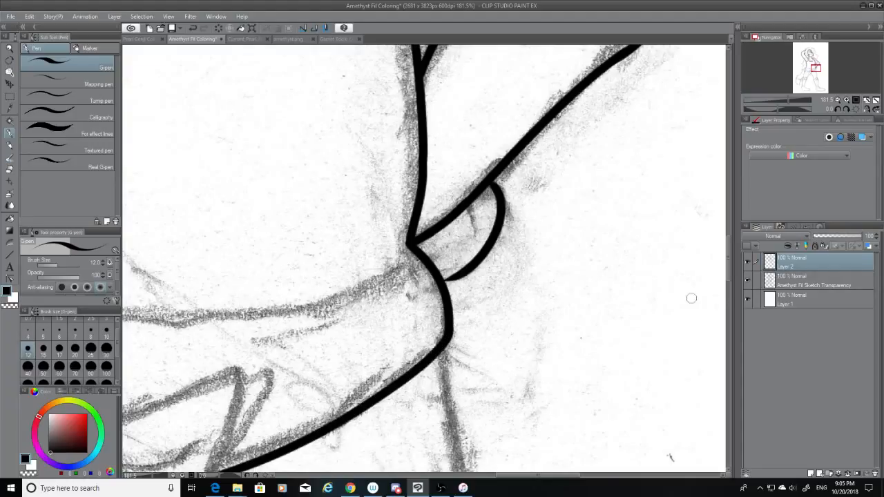
Trim the end of the hem line and ink the short curved edge of the first zigzag notch meeting it.
drag(729, 268, 731, 284)
drag(546, 477, 500, 478)
click(10, 171)
mouse_move(535, 327)
mouse_down()
mouse_move(524, 328)
mouse_move(528, 319)
mouse_up()
click(11, 133)
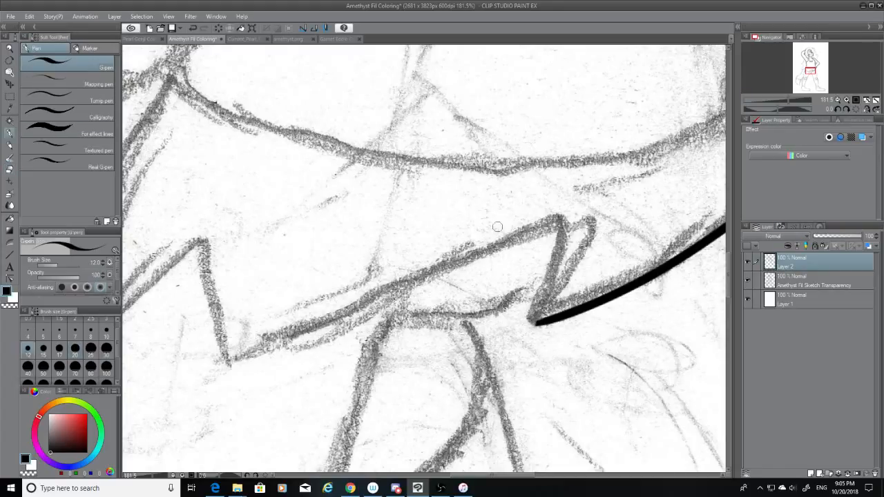
drag(563, 223, 523, 331)
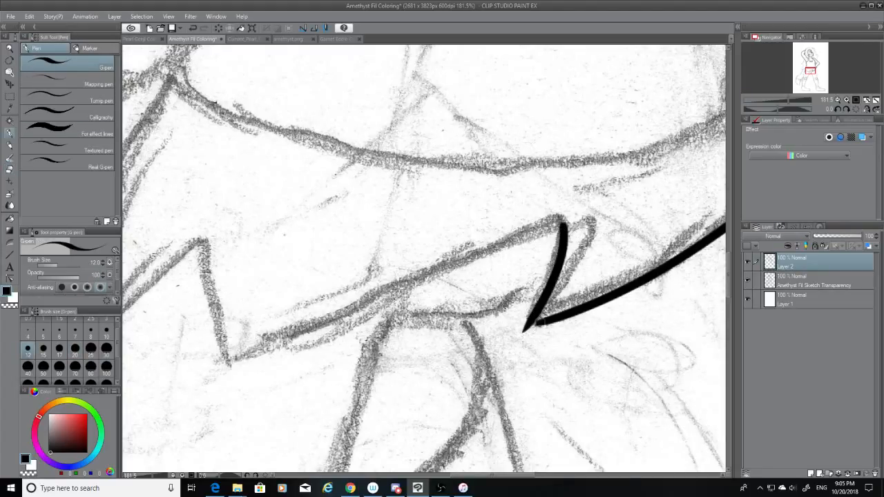
key(ctrl+z)
drag(563, 222, 524, 326)
key(ctrl+z)
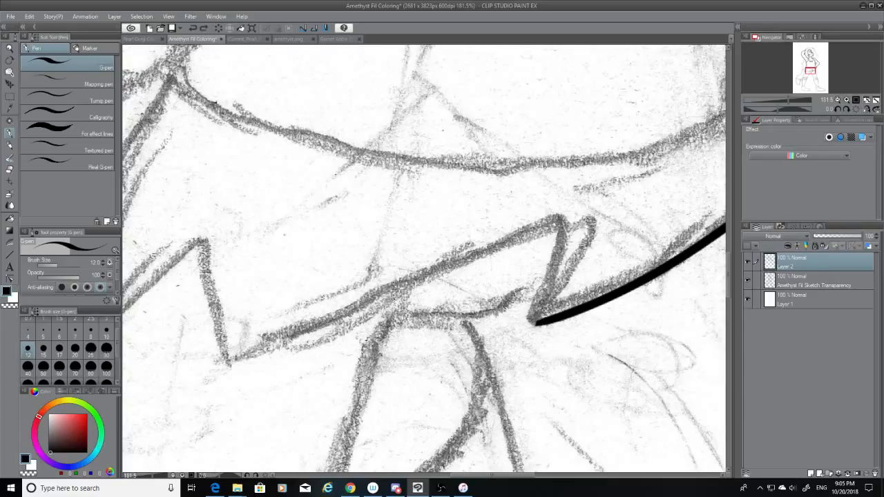
mouse_move(561, 220)
mouse_down()
mouse_move(526, 326)
mouse_move(568, 314)
mouse_move(518, 327)
mouse_up()
key(ctrl+z)
key(ctrl+z)
key(ctrl+z)
key(ctrl+z)
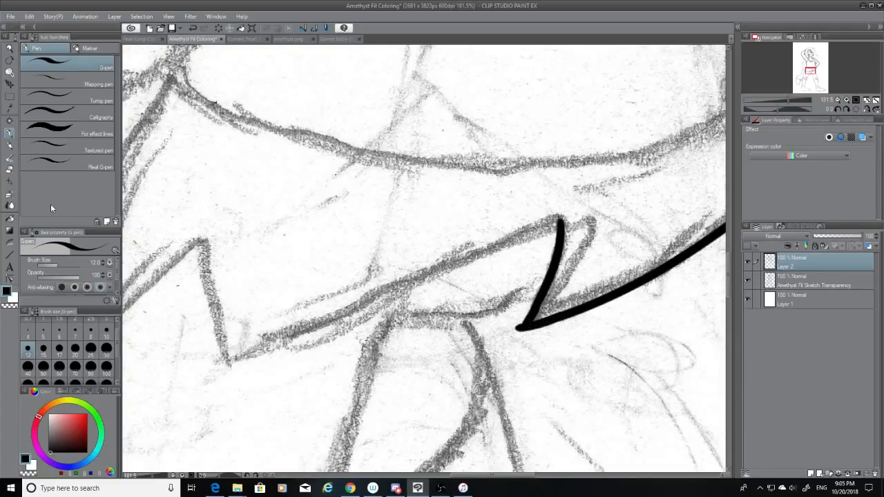
Erase the overshoot at the lower tip of the first zigzag notch to leave a sharp corner.
click(9, 169)
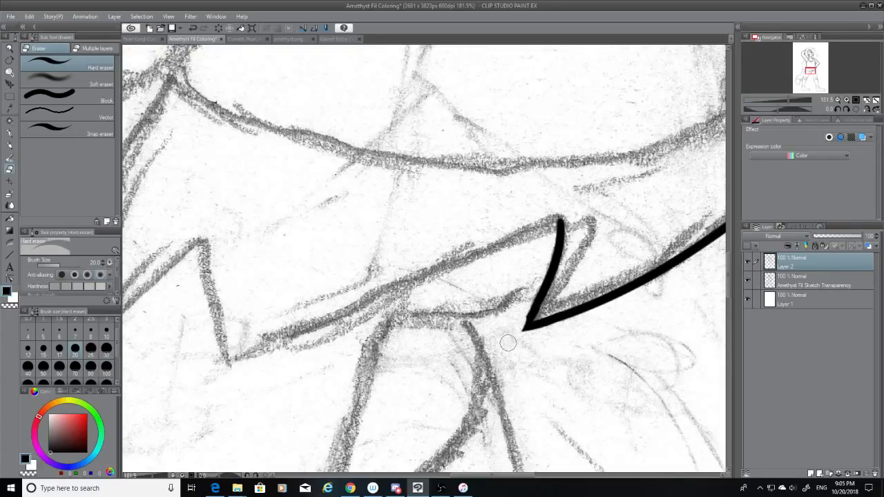
drag(520, 314, 508, 345)
key(ctrl+z)
drag(516, 315, 508, 346)
Ink the long diagonal hem edge from the notch's upper peak down to the next low point.
key(p)
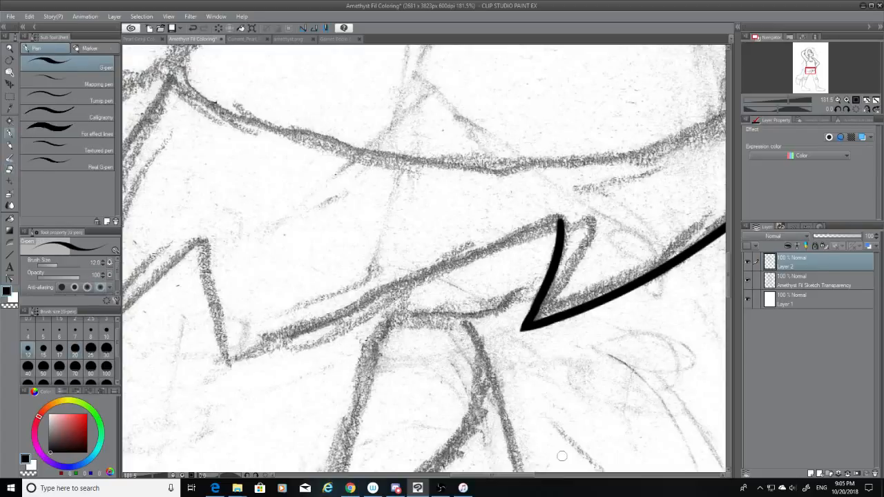
drag(506, 475, 485, 476)
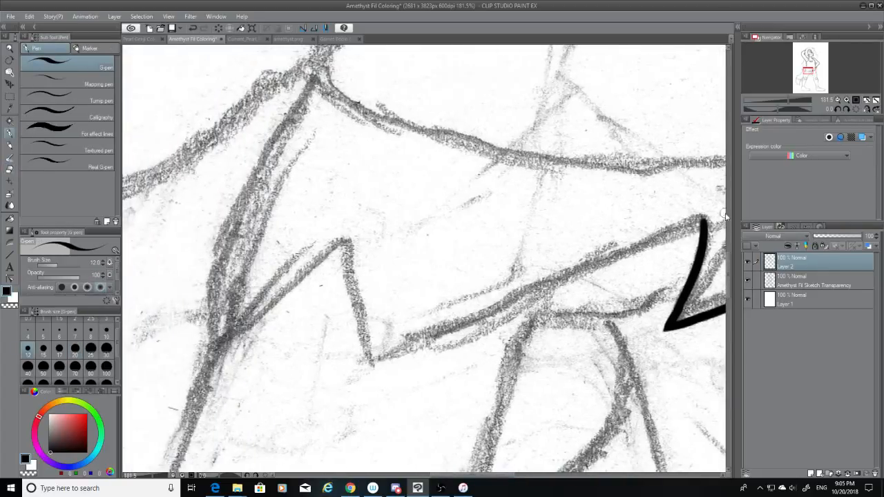
drag(703, 226, 335, 340)
key(ctrl+z)
drag(704, 220, 365, 356)
Ink the short steep hem edge between the low point and the next zigzag peak.
click(10, 171)
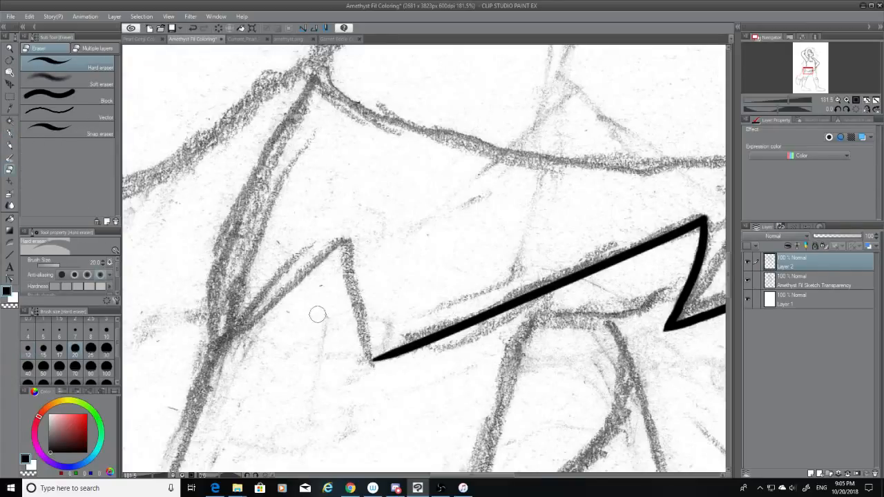
click(9, 132)
drag(343, 242, 373, 353)
key(ctrl+z)
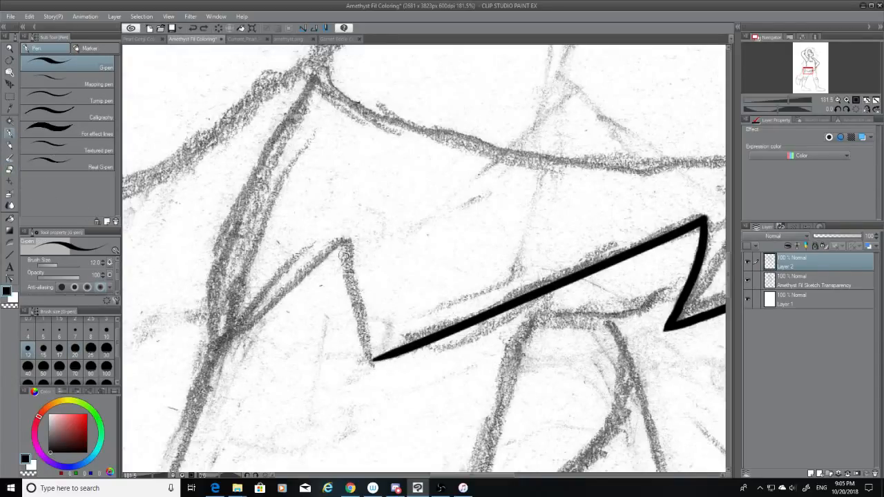
key(ctrl+y)
key(ctrl+z)
drag(375, 361, 353, 282)
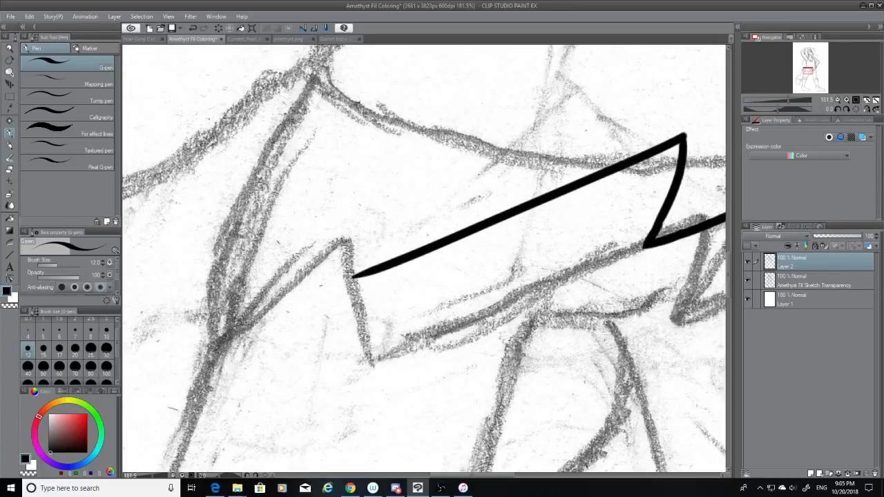
key(ctrl+z)
mouse_move(375, 365)
mouse_down()
mouse_move(350, 259)
mouse_move(354, 278)
mouse_up()
key(ctrl+z)
drag(344, 242, 353, 284)
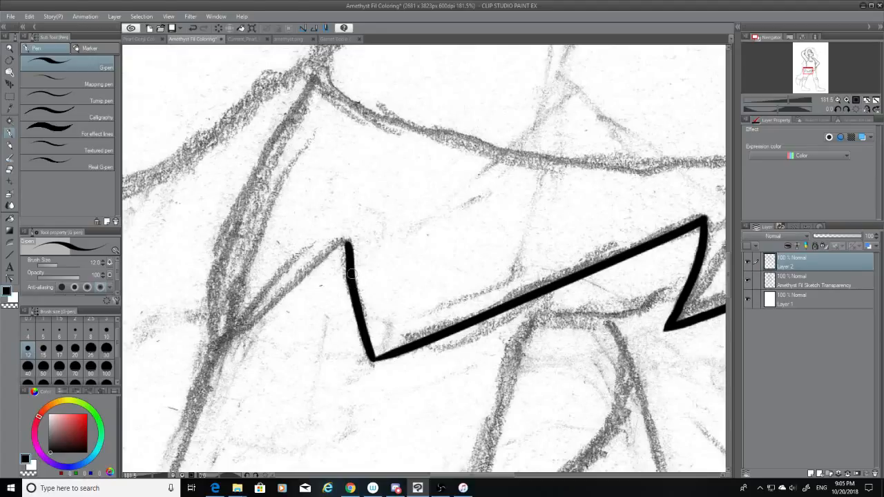
Tidy the low corner of the hem and ink the sloping edge from the zigzag peak to the far hip line.
drag(399, 352, 373, 359)
key(ctrl+z)
key(ctrl+z)
key(ctrl+z)
key(ctrl+z)
key(ctrl+z)
key(ctrl+z)
drag(510, 478, 479, 477)
drag(568, 243, 428, 342)
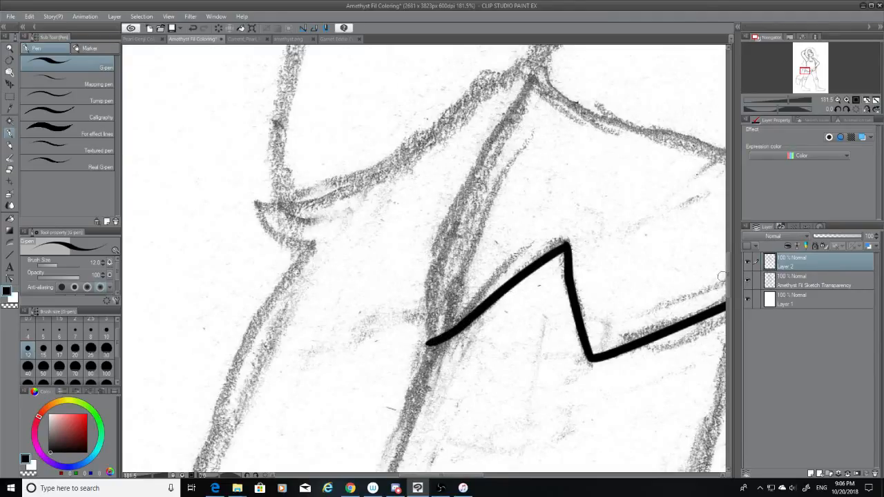
Erase the hooked end of the far torso side line and redraw it down to the waist junction.
scroll(649, 314, up, 3)
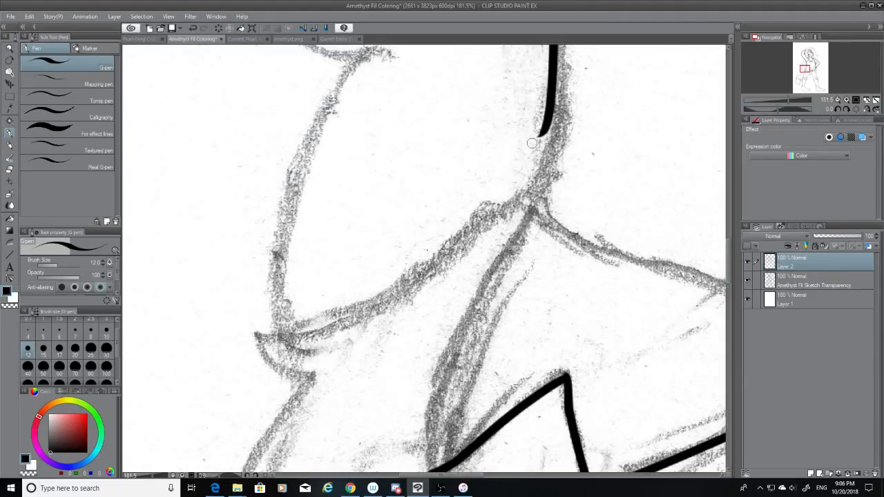
scroll(726, 238, up, 5)
scroll(729, 241, down, 2)
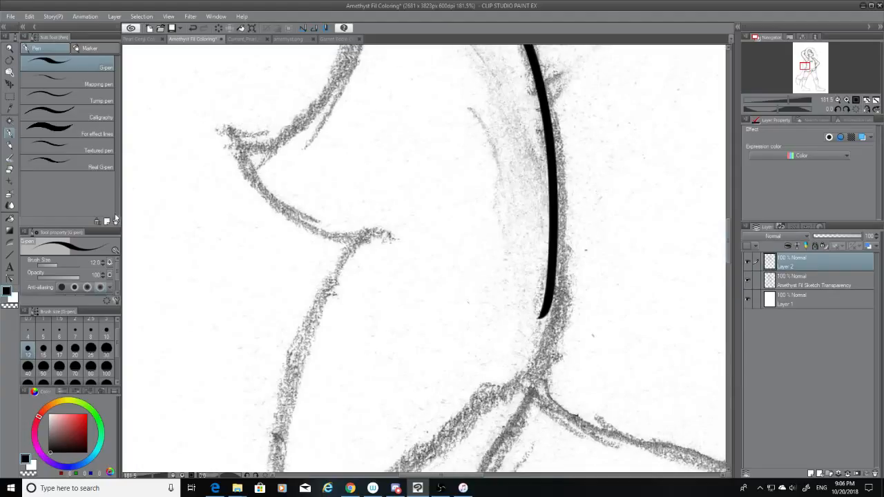
click(9, 170)
mouse_move(544, 331)
mouse_down()
mouse_move(550, 259)
mouse_move(557, 275)
mouse_move(544, 110)
mouse_move(561, 110)
mouse_move(549, 164)
mouse_move(555, 115)
mouse_move(516, 104)
mouse_move(538, 397)
mouse_up()
click(10, 133)
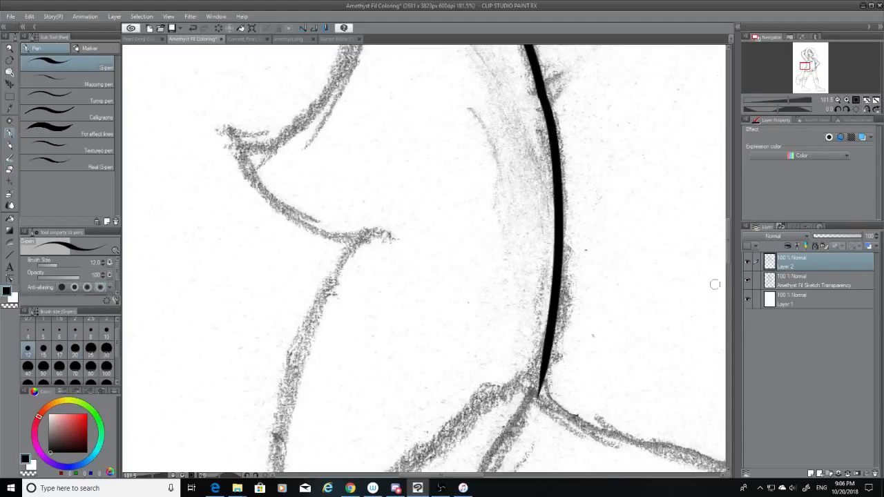
Check the far torso side line with the sketch layer hidden, and show the sketch again.
click(747, 280)
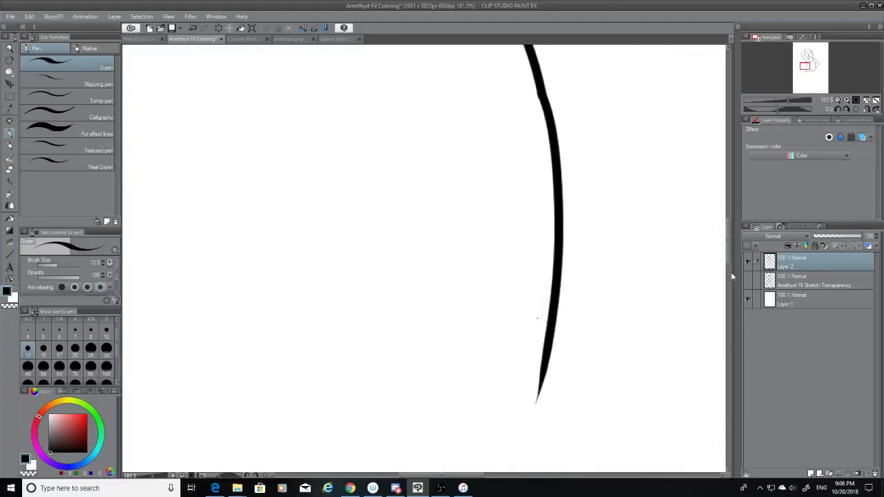
click(10, 171)
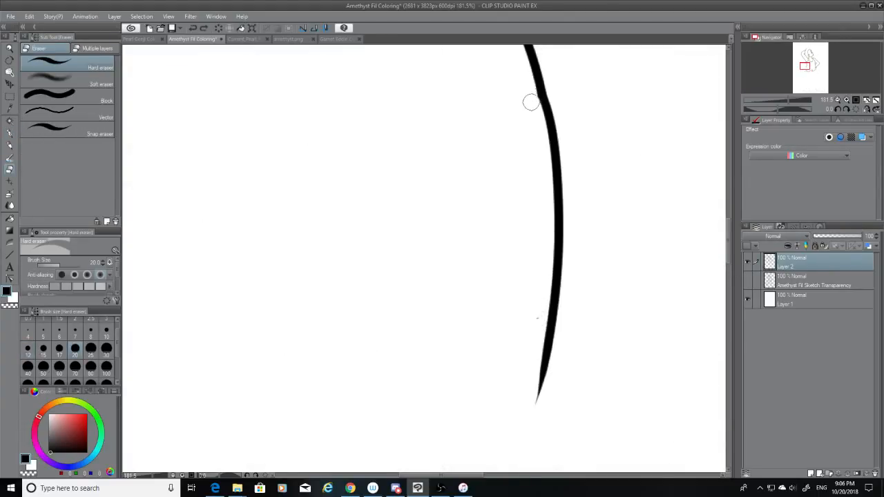
click(747, 279)
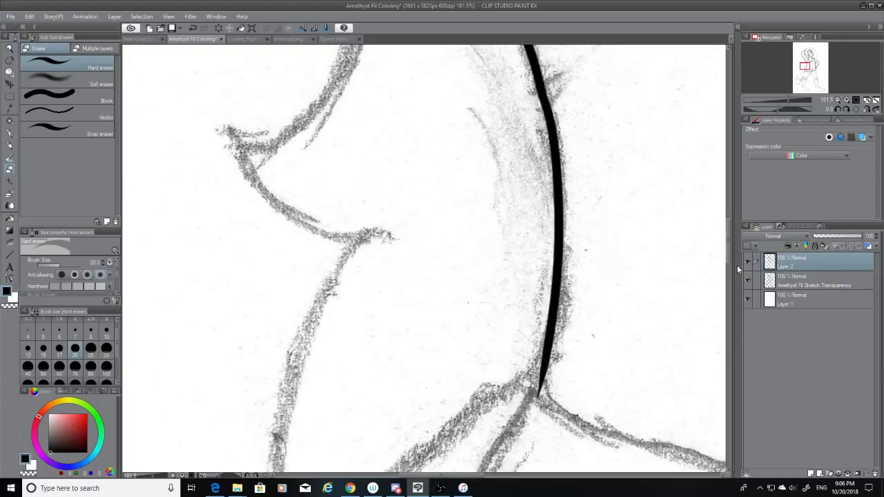
Ink the far hip curve from the waist junction down to the end of the zigzag hem.
scroll(732, 267, down, 3)
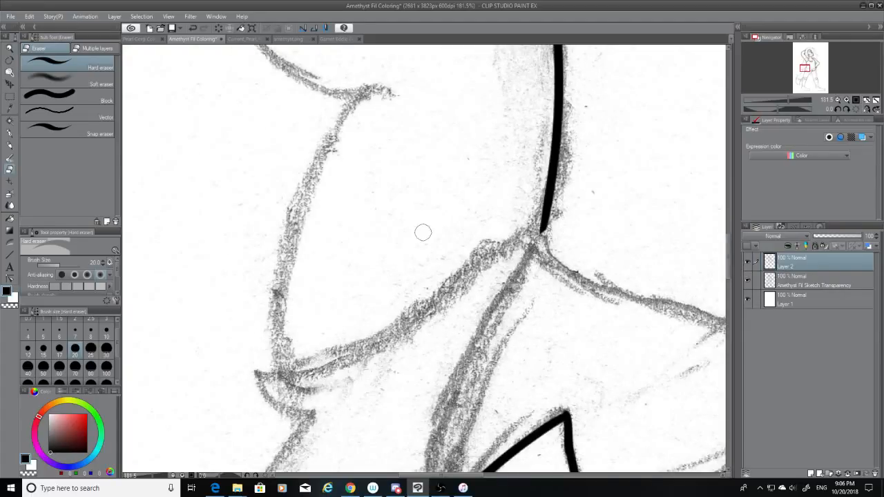
key(p)
scroll(484, 277, down, 2)
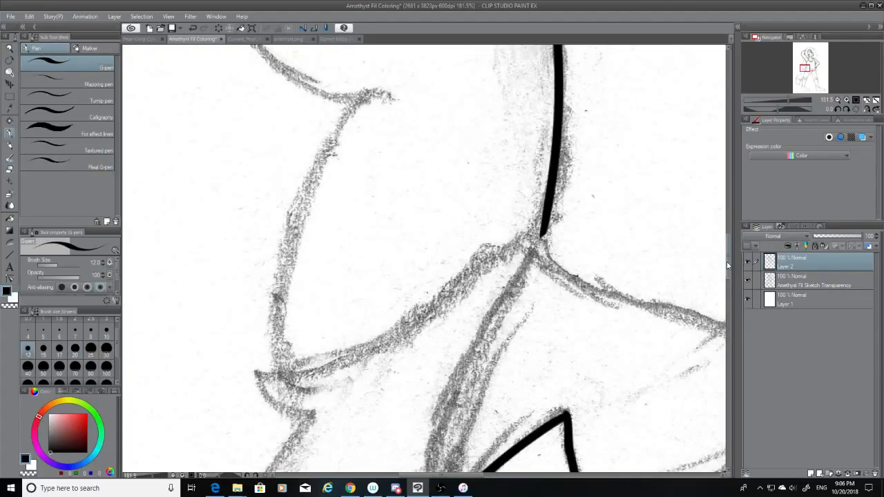
drag(546, 123, 425, 341)
key(ctrl+z)
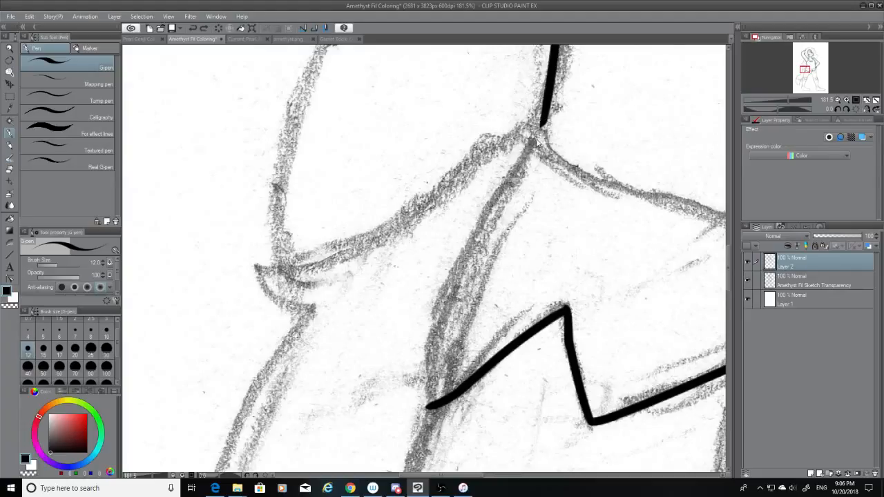
mouse_move(543, 122)
mouse_down()
mouse_move(501, 184)
mouse_move(450, 373)
mouse_up()
key(ctrl+z)
mouse_move(543, 122)
mouse_down()
mouse_move(432, 384)
mouse_move(430, 410)
mouse_move(430, 373)
mouse_up()
key(ctrl+z)
key(ctrl+z)
key(ctrl+z)
drag(430, 406, 431, 374)
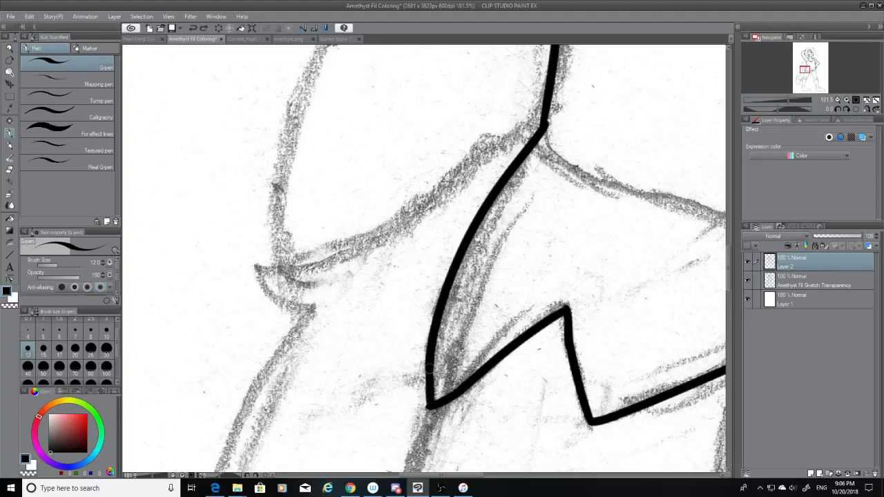
Clean up the hem's end corner and touch up the joint between the torso line and the hip curve.
click(10, 172)
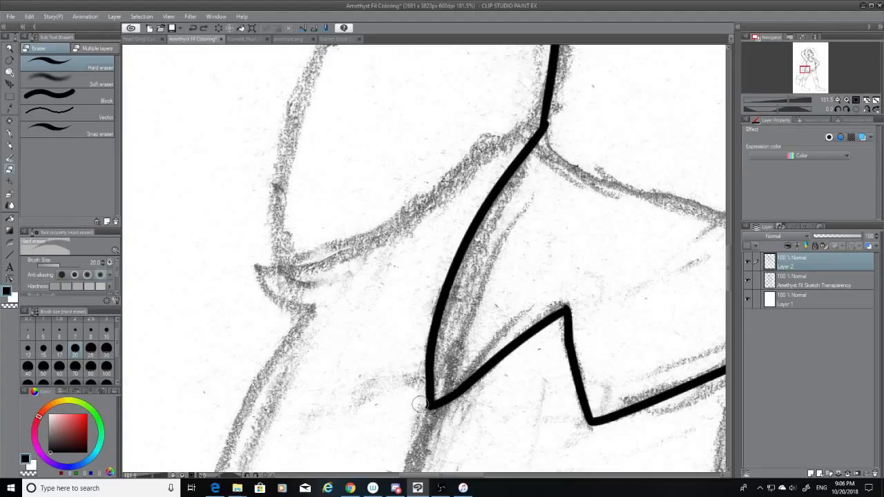
click(9, 144)
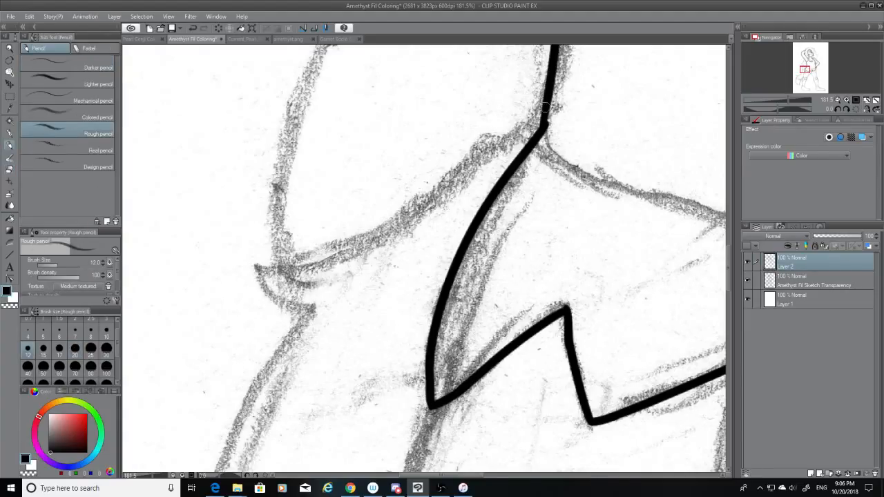
drag(553, 102, 543, 130)
click(9, 132)
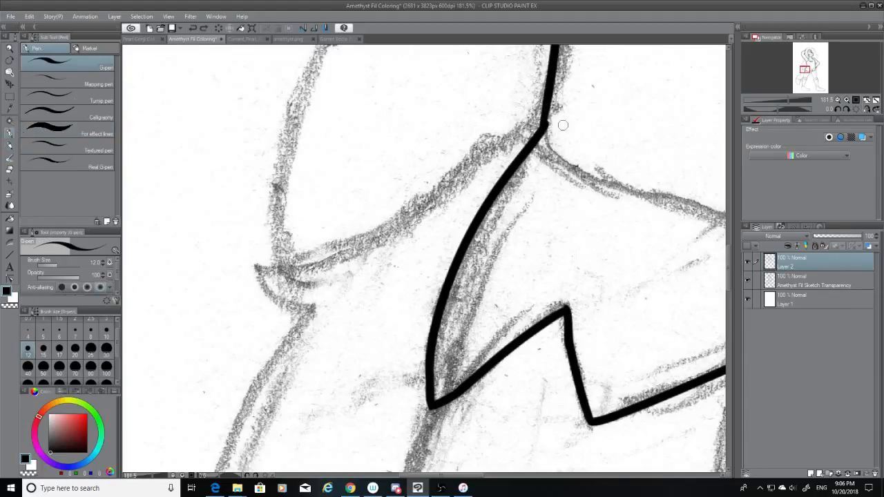
drag(548, 102, 545, 122)
Hide the sketch layer and trim the bump at the waist junction, trying the same on the nearby zigzag hem peak.
click(747, 276)
click(7, 170)
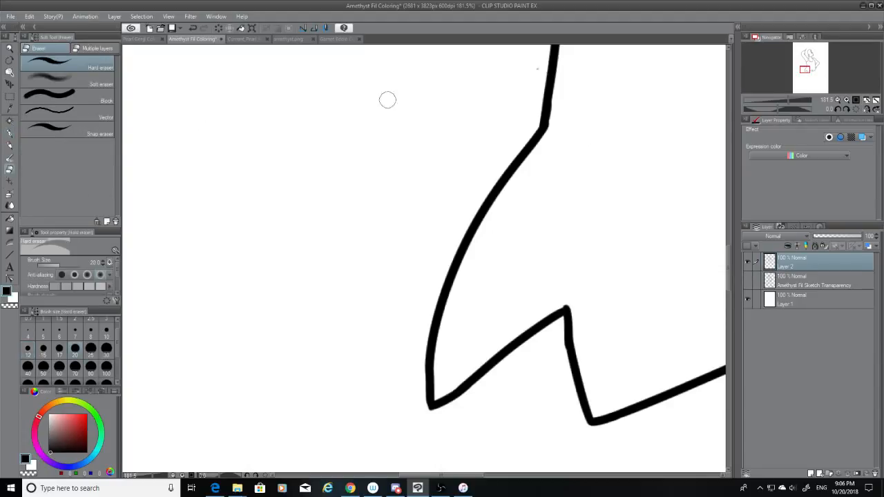
drag(560, 107, 552, 134)
drag(561, 303, 573, 297)
key(ctrl+z)
drag(557, 338, 561, 366)
key(ctrl+z)
Show the sketch layer again and ink the waist curve from the waist junction across the belly.
drag(480, 476, 531, 476)
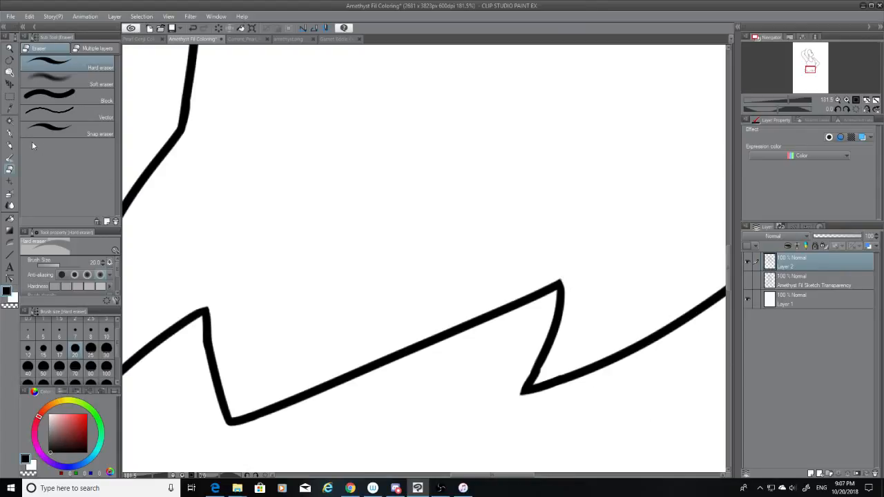
key(p)
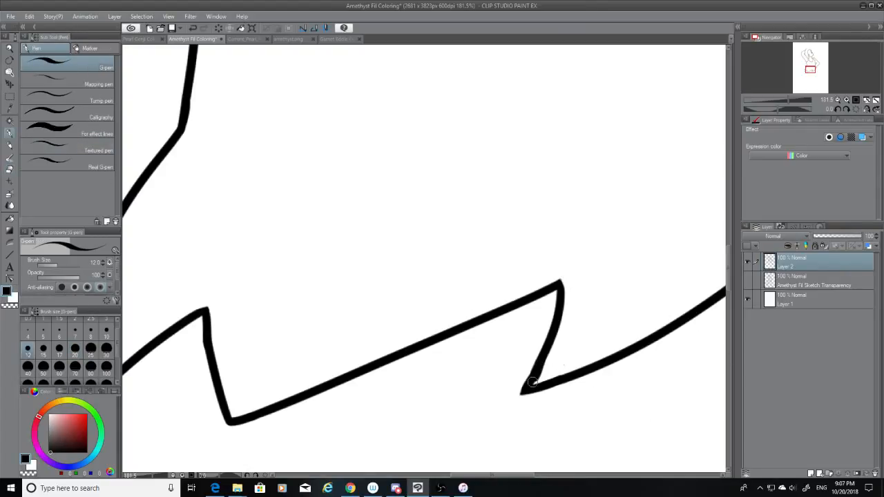
click(748, 281)
mouse_move(184, 131)
mouse_down()
mouse_move(231, 166)
mouse_move(726, 221)
mouse_up()
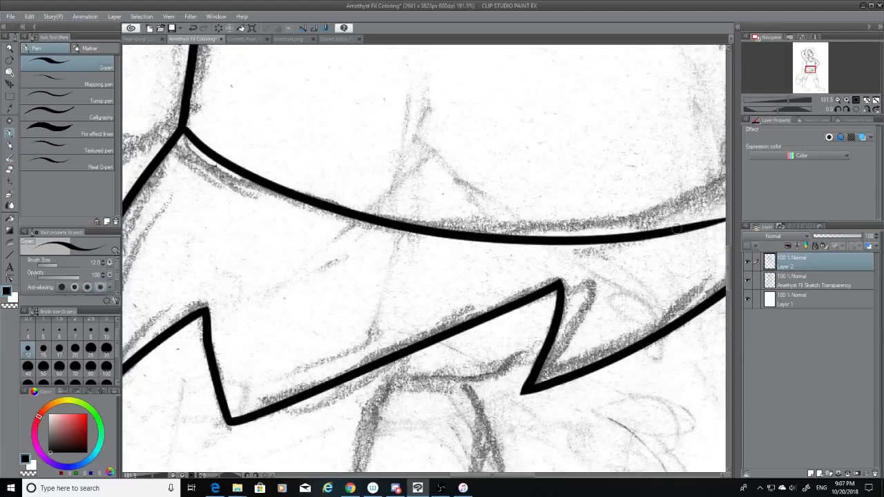
key(ctrl+z)
mouse_move(182, 130)
mouse_down()
mouse_move(230, 172)
mouse_move(588, 227)
mouse_move(722, 183)
mouse_up()
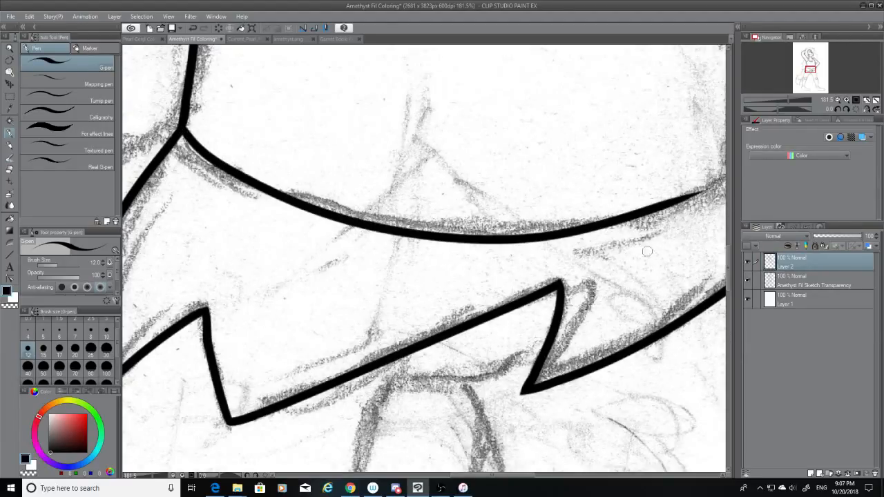
Trim the tapered end of the waist curve near the junction beside the hand.
drag(534, 475, 565, 475)
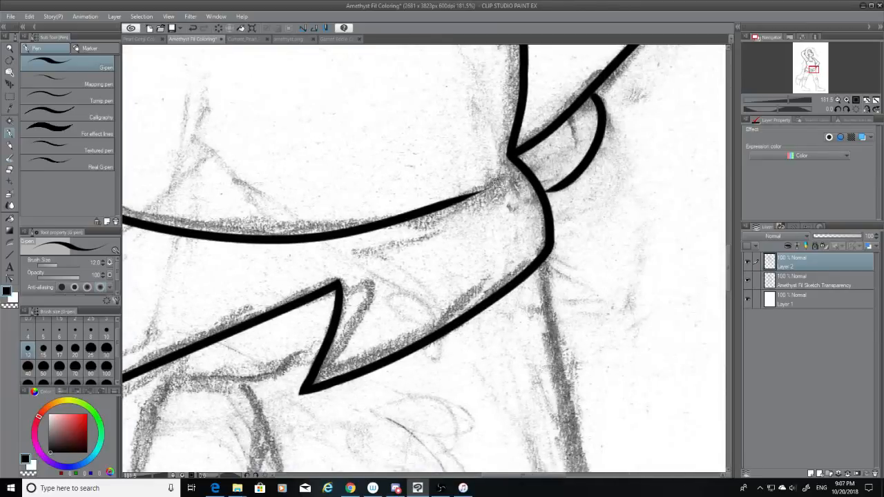
mouse_move(510, 155)
mouse_down()
mouse_move(494, 179)
mouse_move(463, 196)
mouse_move(510, 156)
mouse_move(424, 213)
mouse_up()
key(ctrl+z)
key(ctrl+z)
drag(510, 158, 433, 214)
key(ctrl+z)
drag(508, 154, 432, 212)
key(ctrl+z)
click(9, 170)
drag(488, 185, 443, 203)
Ink the last section of the waist curve up to the junction beside the hand.
click(9, 131)
drag(510, 157, 413, 209)
key(ctrl+z)
drag(510, 157, 414, 209)
key(ctrl+z)
drag(510, 157, 438, 207)
key(ctrl+z)
drag(510, 156, 438, 204)
key(ctrl+z)
key(ctrl+z)
drag(510, 156, 438, 204)
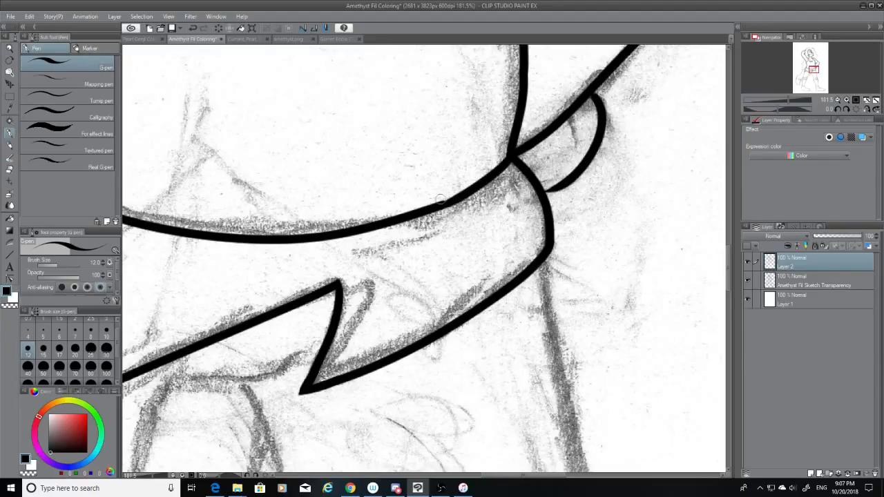
With the sketch hidden, touch up the hand curve's end where it meets the hip line, and show the sketch again.
click(748, 280)
mouse_move(561, 183)
mouse_down()
mouse_move(536, 192)
mouse_move(554, 189)
mouse_move(545, 193)
mouse_up()
key(ctrl+z)
key(ctrl+z)
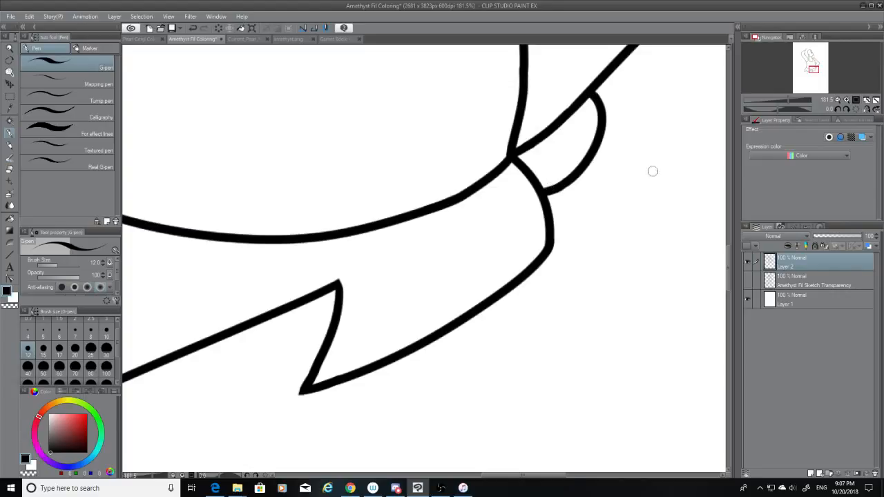
click(749, 280)
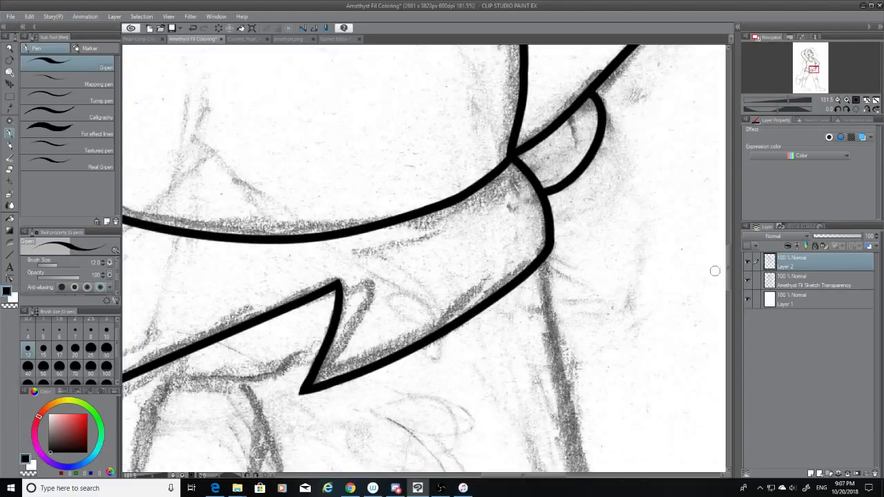
scroll(662, 285, down, 10)
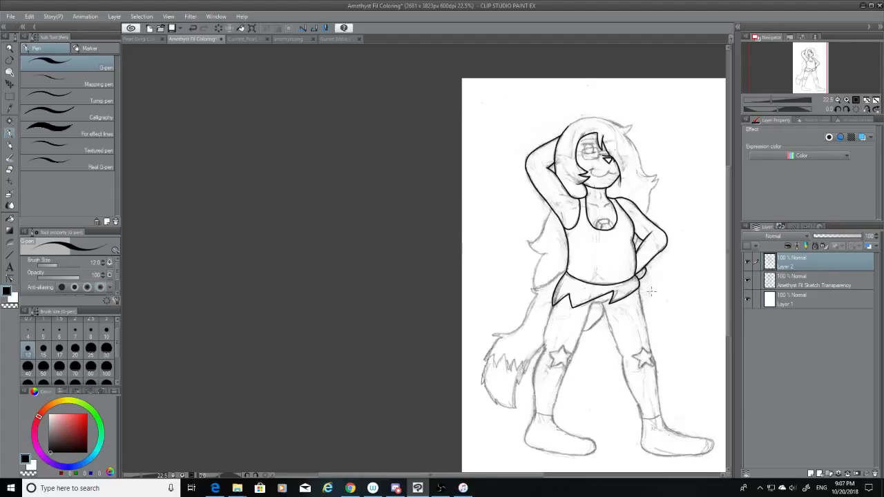
click(328, 488)
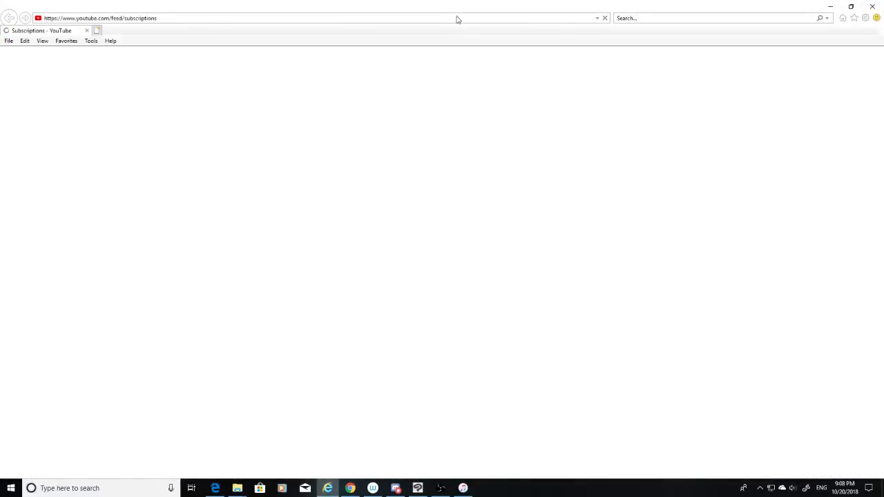
drag(457, 15, 0, 145)
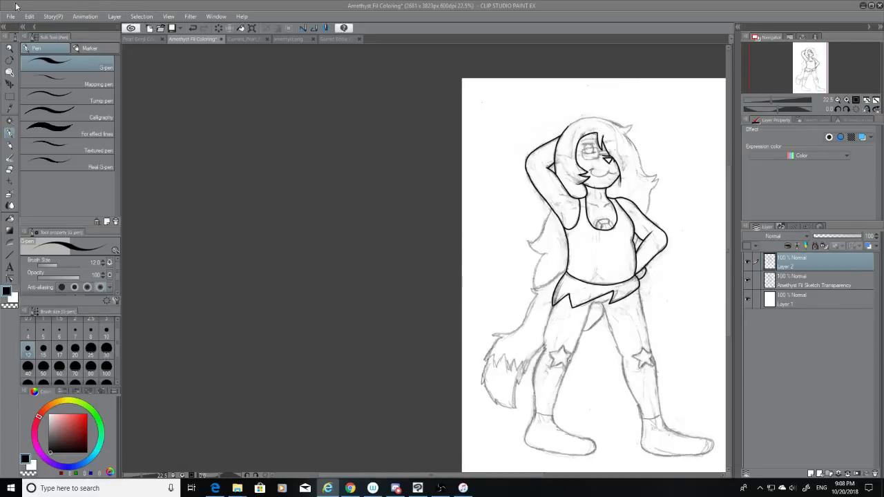
key(alt+Tab)
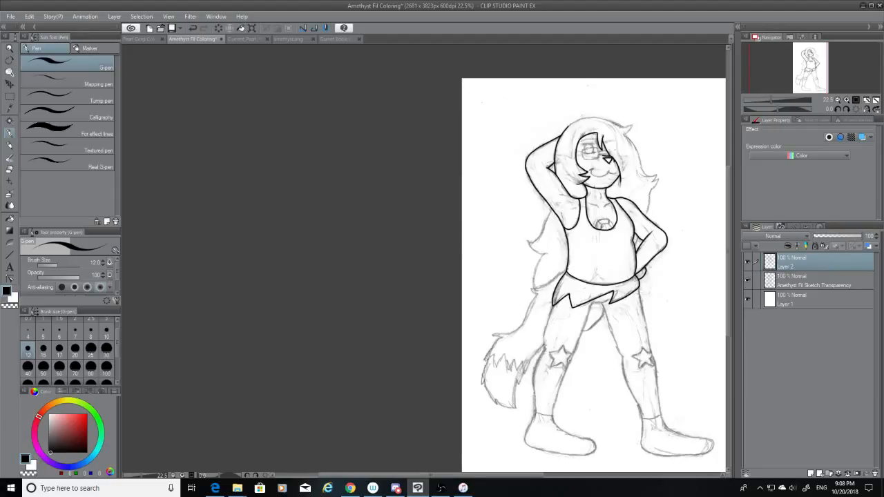
Trim the upper end of the hair outline above the raised arm and try inking the crown of the hair.
scroll(548, 206, up, 5)
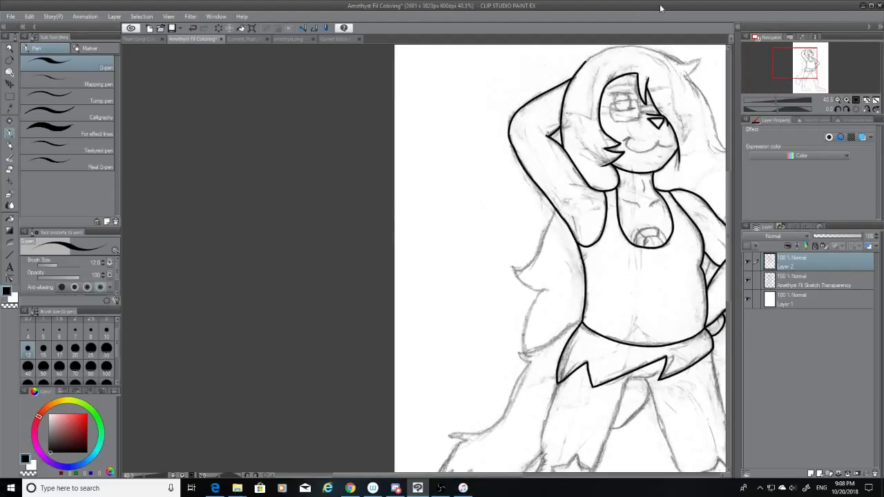
scroll(685, 57, up, 5)
drag(729, 172, 727, 132)
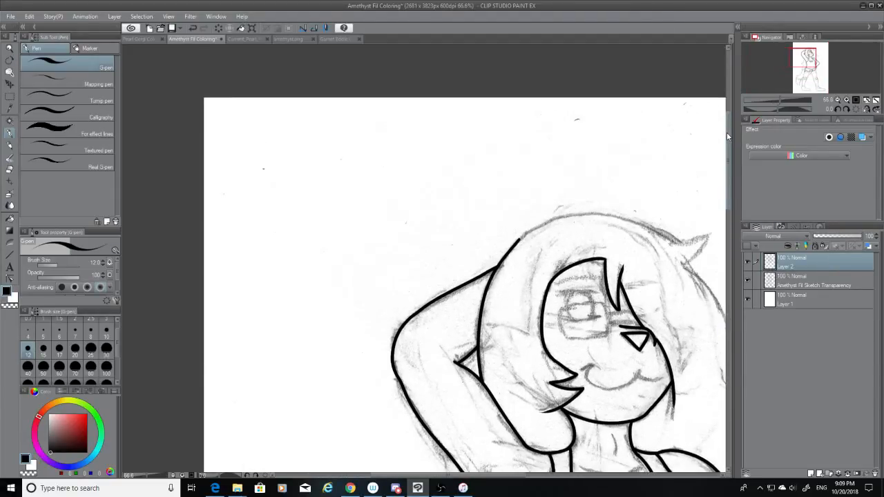
scroll(699, 251, up, 8)
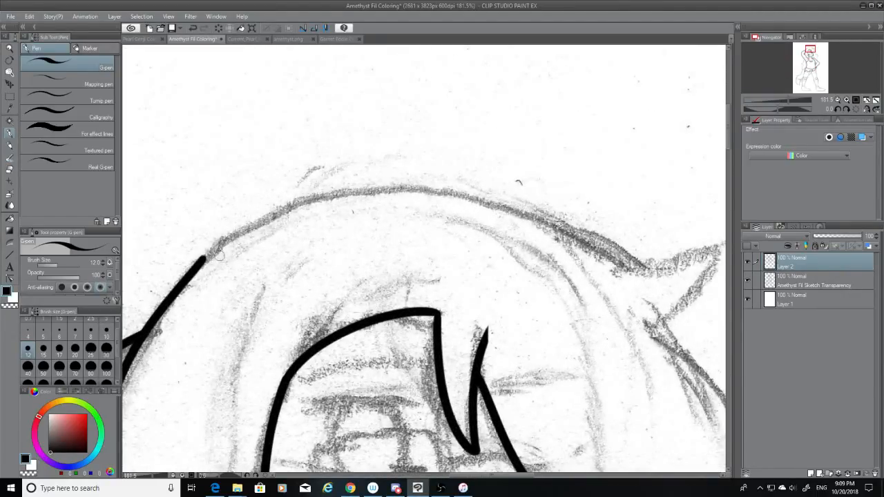
mouse_move(202, 263)
mouse_down()
mouse_move(264, 220)
mouse_move(573, 193)
mouse_up()
key(ctrl+z)
click(10, 171)
mouse_move(220, 260)
mouse_down()
mouse_move(194, 254)
mouse_move(570, 228)
mouse_up()
click(10, 134)
key(ctrl+z)
mouse_move(196, 268)
mouse_down()
mouse_move(493, 194)
mouse_move(599, 226)
mouse_up()
key(ctrl+z)
Ink the short upper edge of the pointed hair tuft at the side of the head.
drag(709, 253, 610, 265)
key(ctrl+z)
drag(722, 245, 620, 262)
key(ctrl+z)
drag(720, 244, 629, 261)
key(ctrl+z)
mouse_move(720, 243)
mouse_down()
mouse_move(659, 264)
mouse_move(656, 249)
mouse_move(460, 209)
mouse_move(273, 201)
mouse_up()
key(ctrl+z)
Ink the crown of the hair as one long curve from the raised-arm side toward the pointed tuft.
mouse_move(640, 263)
mouse_down()
mouse_move(593, 232)
mouse_move(188, 210)
mouse_up()
key(ctrl+z)
key(ctrl+z)
mouse_move(192, 274)
mouse_down()
mouse_move(217, 248)
mouse_move(588, 203)
mouse_up()
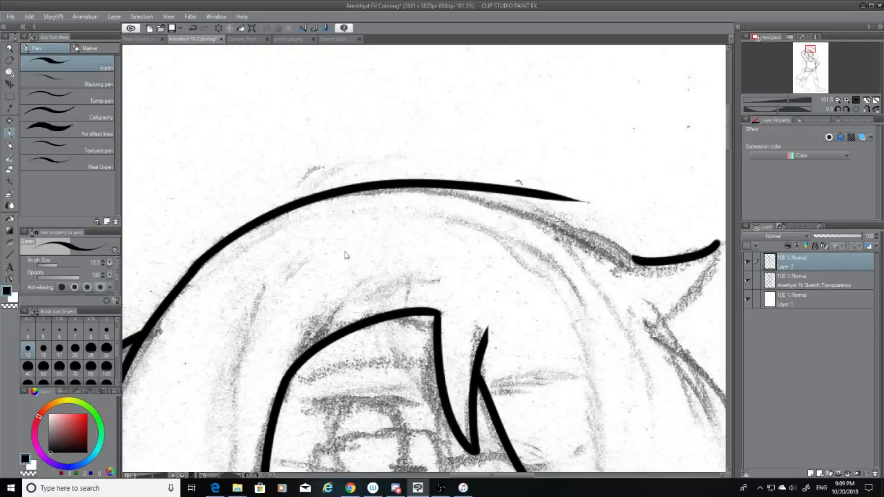
key(ctrl+z)
drag(201, 263, 642, 265)
key(ctrl+z)
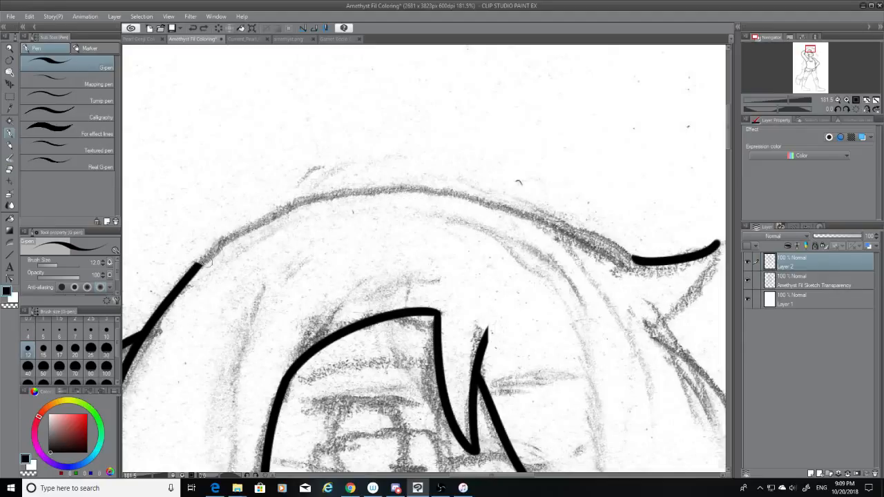
mouse_move(206, 262)
mouse_down()
mouse_move(414, 188)
mouse_move(643, 257)
mouse_move(567, 216)
mouse_up()
key(ctrl+z)
key(ctrl+z)
Join the crown curve to the upper edge of the hair tuft with a smooth connecting stroke.
drag(635, 260, 564, 218)
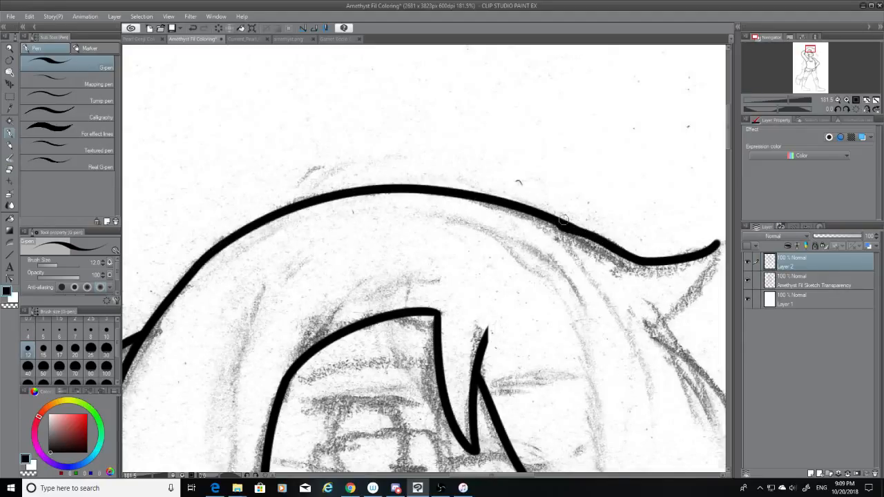
key(ctrl+z)
drag(637, 261, 572, 227)
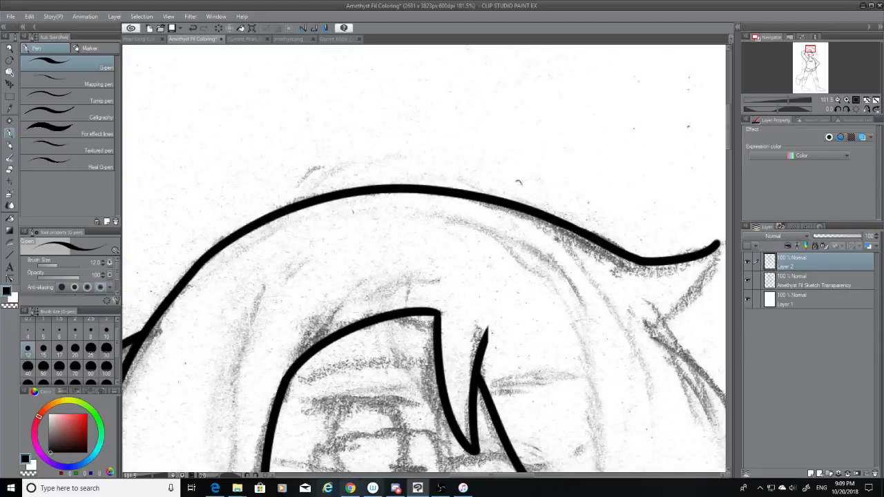
click(457, 494)
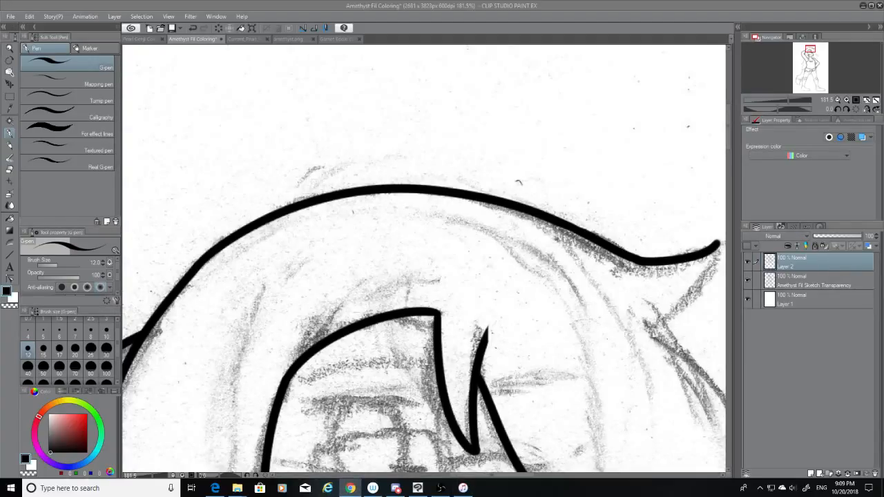
Ink the curved underside of the hair tuft from its tip in to the inner corner.
drag(495, 477, 527, 475)
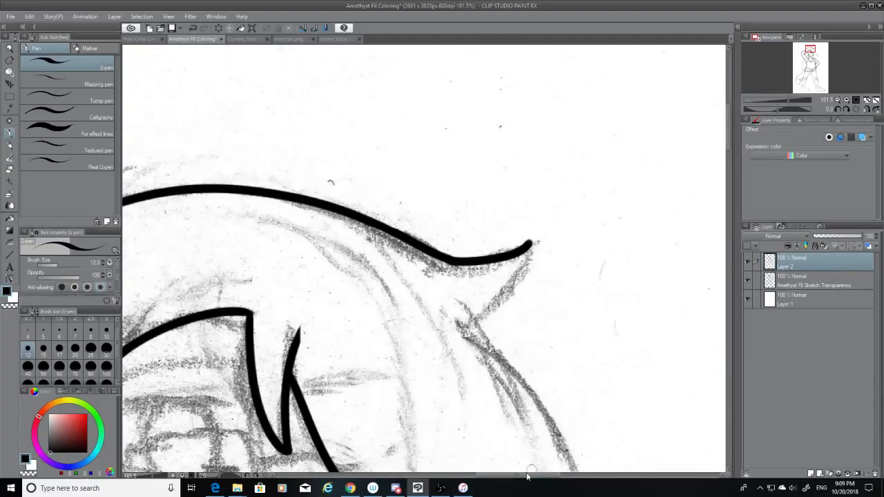
drag(529, 243, 478, 335)
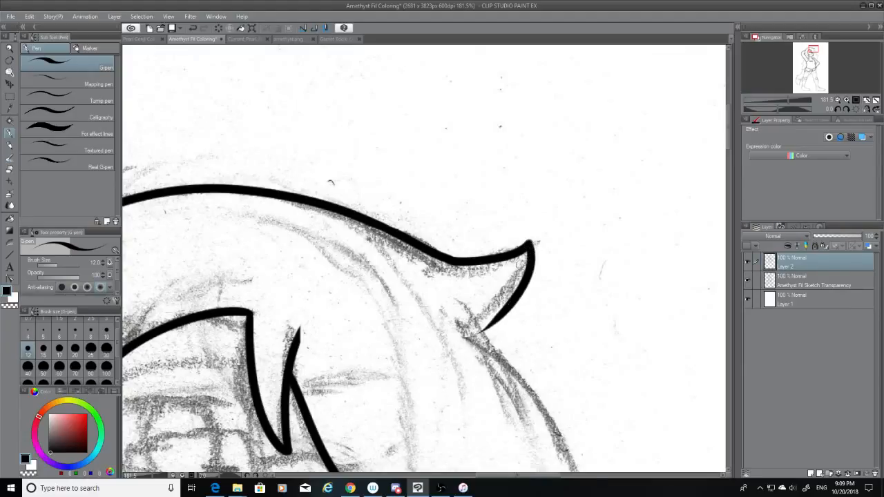
key(ctrl+z)
drag(531, 243, 469, 319)
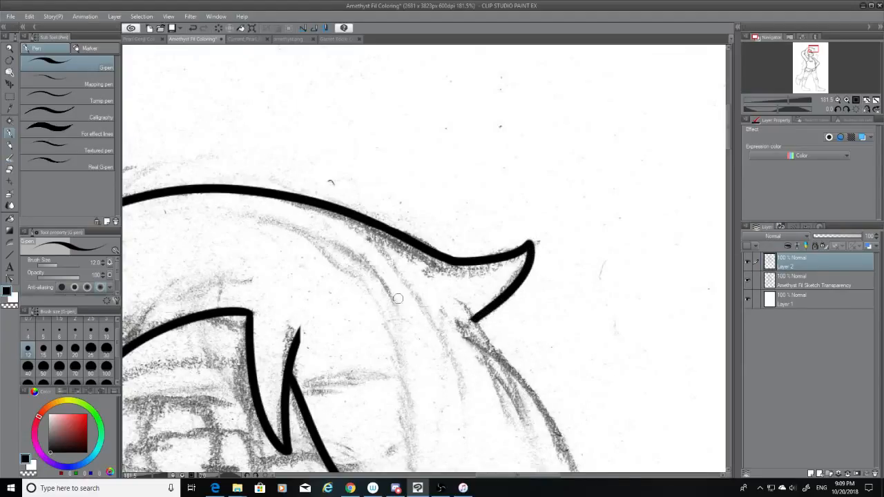
click(10, 171)
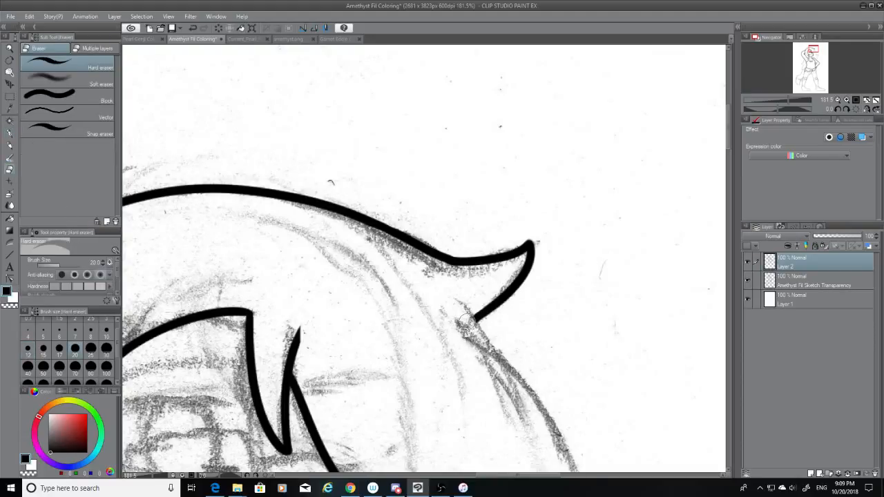
Ink the outer hair outline from the tuft's inner corner down past the side of the face.
drag(734, 132, 733, 149)
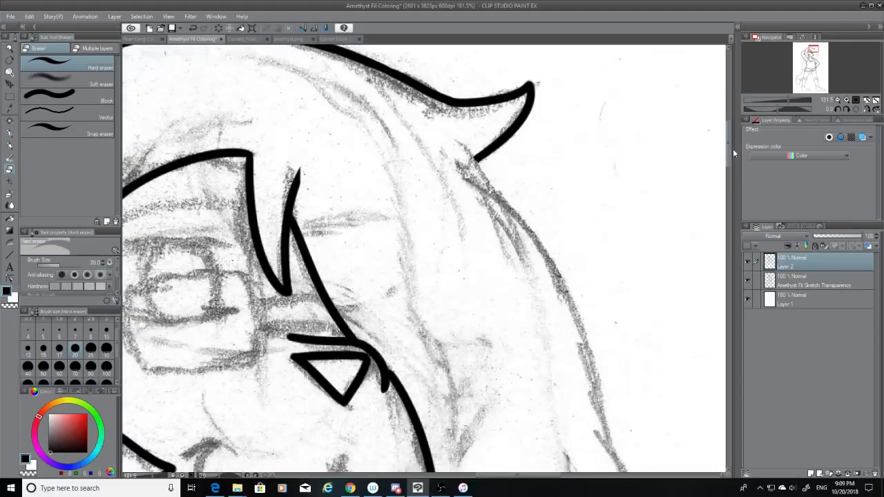
click(11, 134)
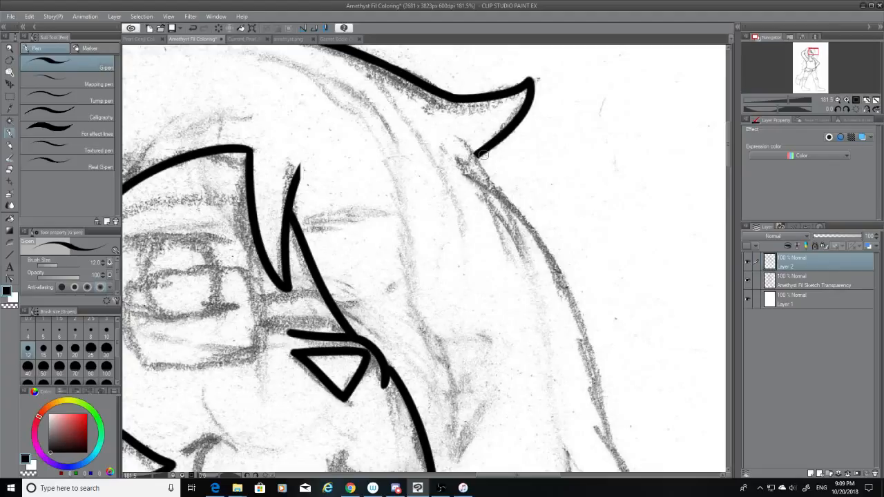
mouse_move(482, 155)
mouse_down()
mouse_move(519, 207)
mouse_move(625, 448)
mouse_up()
key(ctrl+z)
mouse_move(477, 155)
mouse_down()
mouse_move(529, 240)
mouse_move(600, 469)
mouse_up()
key(ctrl+z)
mouse_move(477, 154)
mouse_down()
mouse_move(609, 417)
mouse_move(604, 458)
mouse_move(503, 192)
mouse_move(594, 397)
mouse_move(614, 477)
mouse_up()
key(ctrl+z)
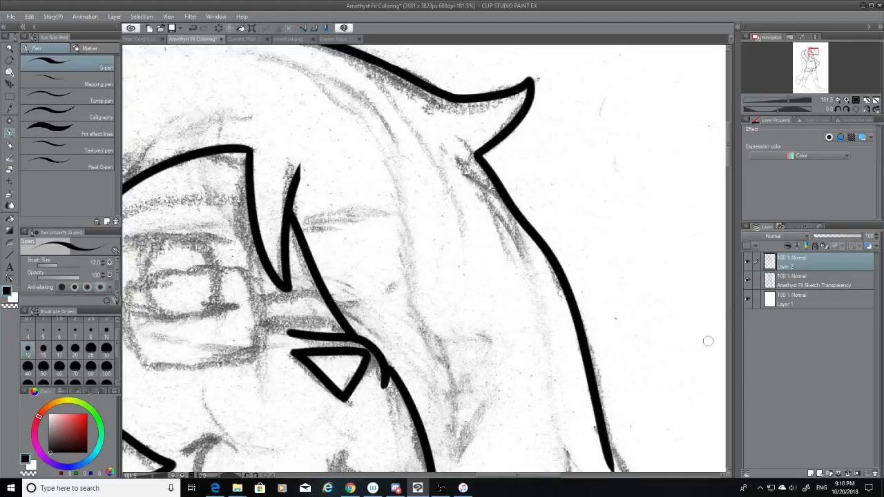
Erase the tapered lower end of the outer hair outline above the next pointed lock.
scroll(729, 183, down, 5)
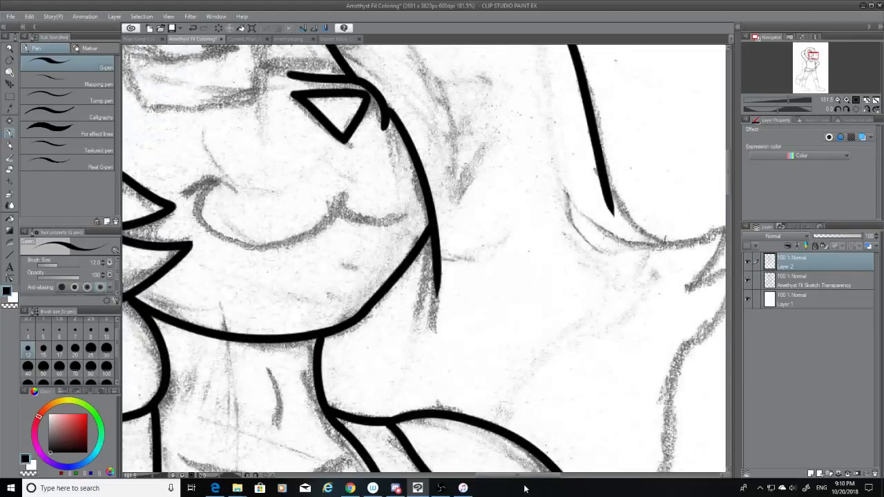
scroll(548, 476, right, 3)
scroll(548, 479, right, 3)
click(9, 169)
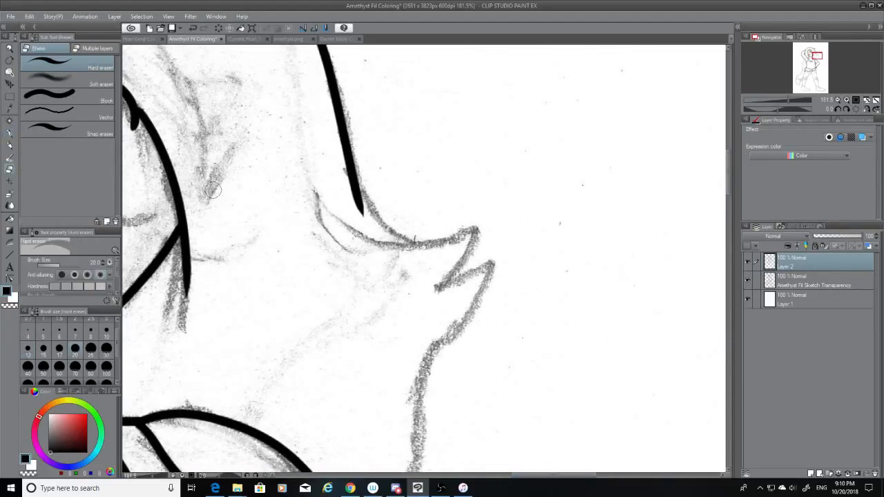
mouse_move(371, 216)
mouse_down()
mouse_move(330, 154)
mouse_move(354, 180)
mouse_move(385, 175)
mouse_move(360, 198)
mouse_move(343, 161)
mouse_move(366, 165)
mouse_up()
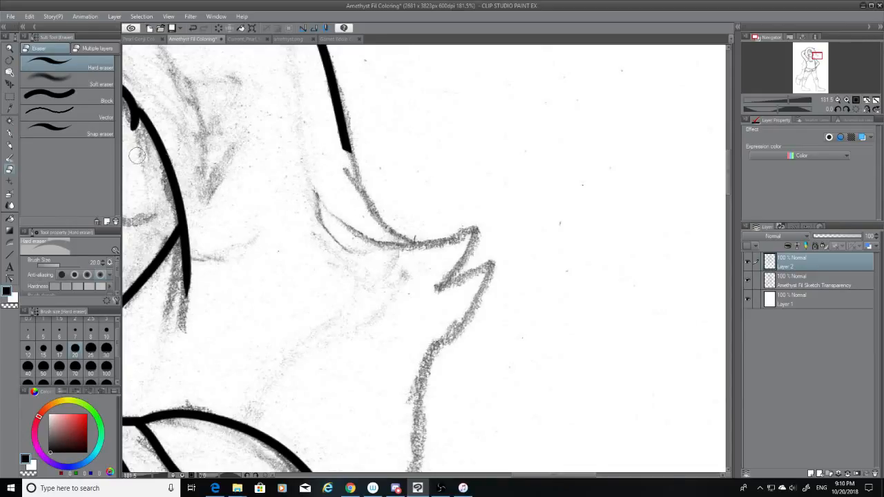
Ink the outer hair outline's sweeping curve from the trimmed end out to the tip of the pointed lock.
click(9, 121)
click(9, 132)
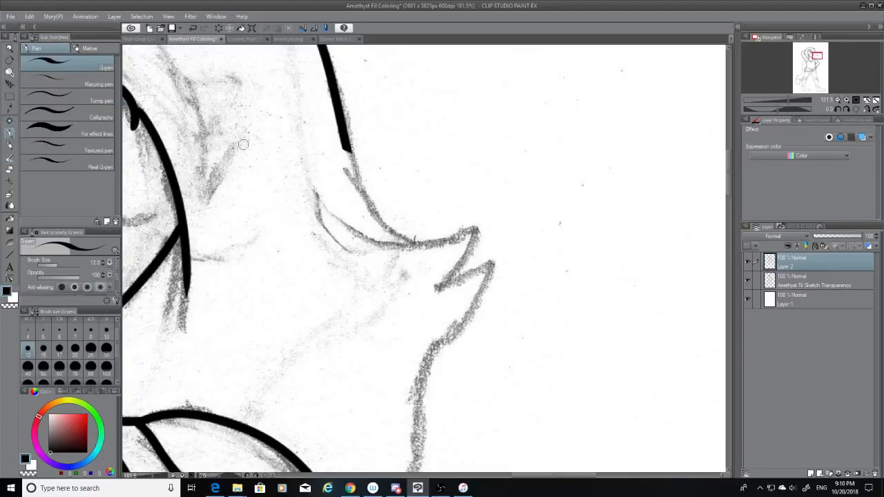
drag(344, 147, 417, 259)
key(ctrl+z)
drag(349, 148, 474, 231)
key(ctrl+z)
mouse_move(347, 146)
mouse_down()
mouse_move(393, 220)
mouse_move(483, 208)
mouse_up()
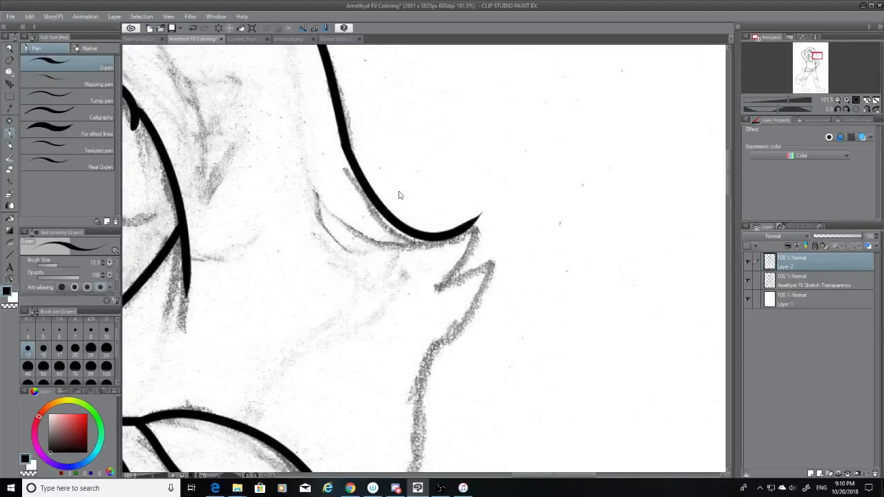
key(ctrl+z)
drag(342, 143, 486, 210)
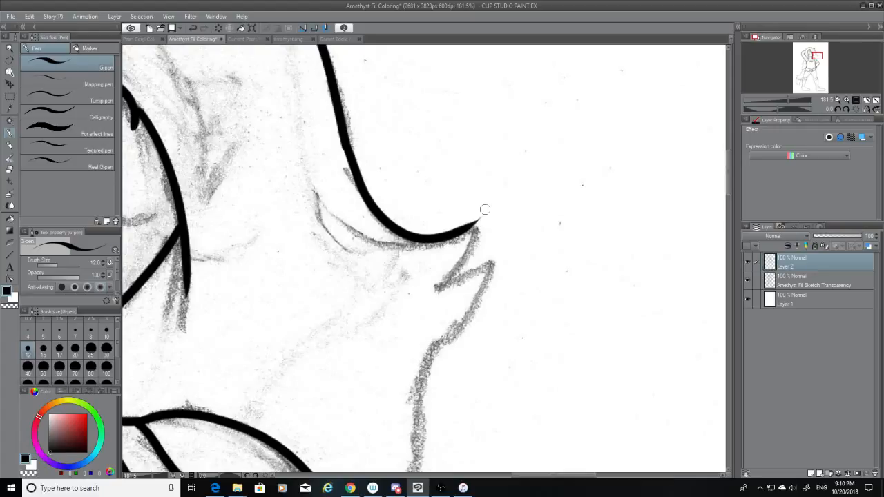
click(10, 169)
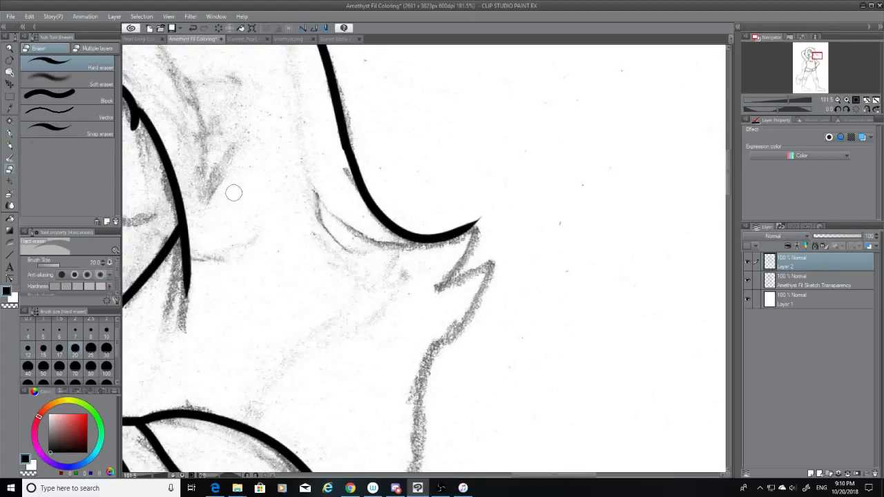
Trim the tip of the pointed hair lock and ink its short edge from the tip back in to the notch.
click(474, 221)
click(10, 133)
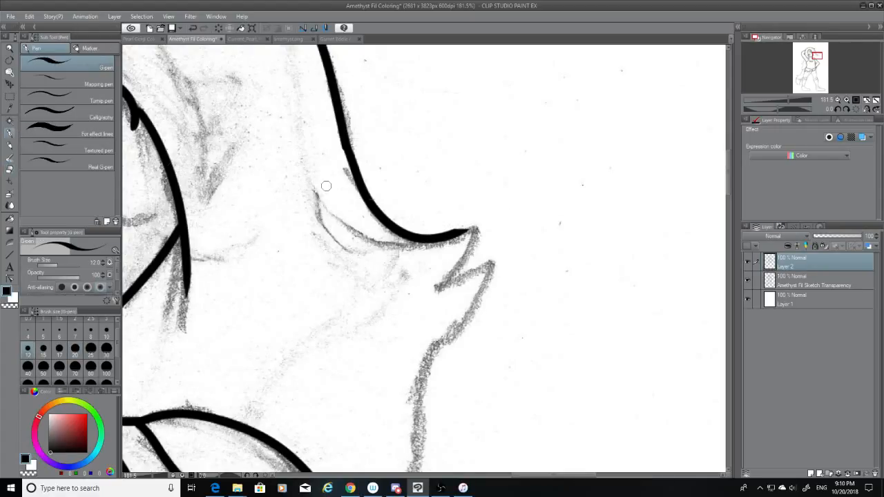
mouse_move(453, 234)
mouse_down()
mouse_move(478, 225)
mouse_move(455, 276)
mouse_up()
key(ctrl+z)
key(ctrl+z)
key(ctrl+z)
drag(475, 225, 444, 275)
key(ctrl+z)
mouse_move(475, 226)
mouse_down()
mouse_move(434, 283)
mouse_move(497, 260)
mouse_move(415, 377)
mouse_up()
key(ctrl+z)
key(ctrl+z)
Ink the short edge from the notch out to the second hair point and check the line art without the sketch.
mouse_move(436, 282)
mouse_down()
mouse_move(468, 275)
mouse_move(503, 254)
mouse_up()
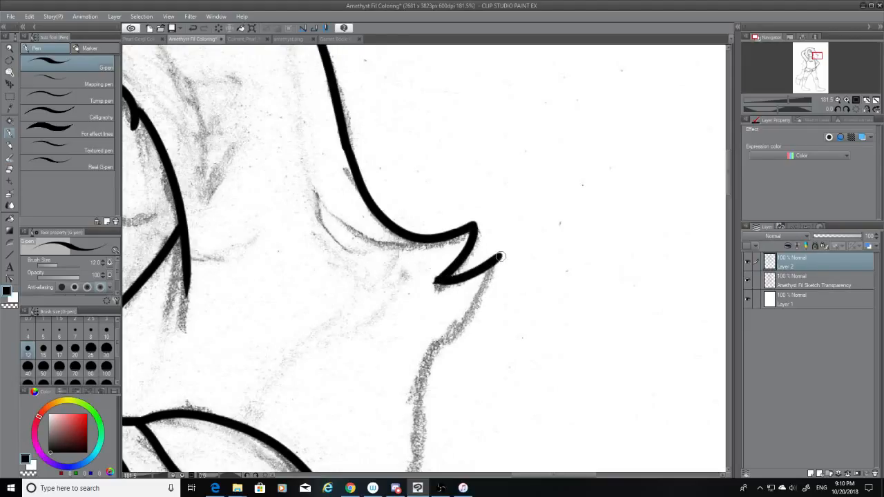
key(ctrl+z)
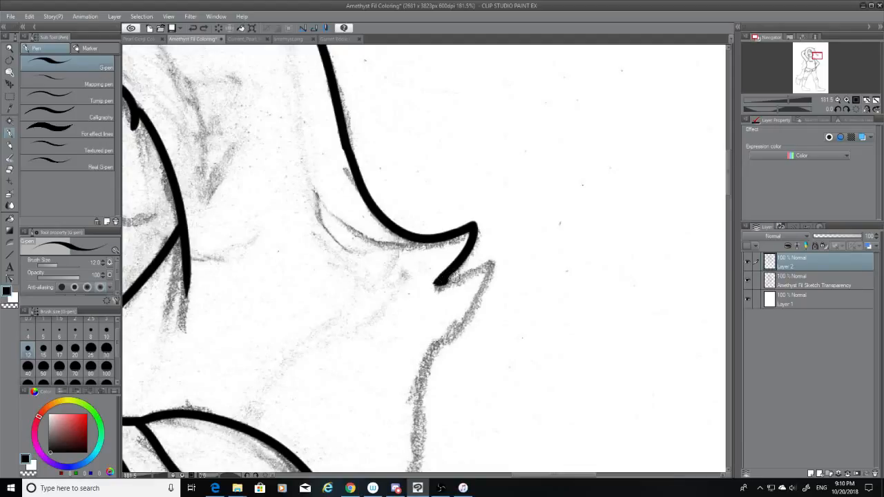
drag(435, 282, 495, 263)
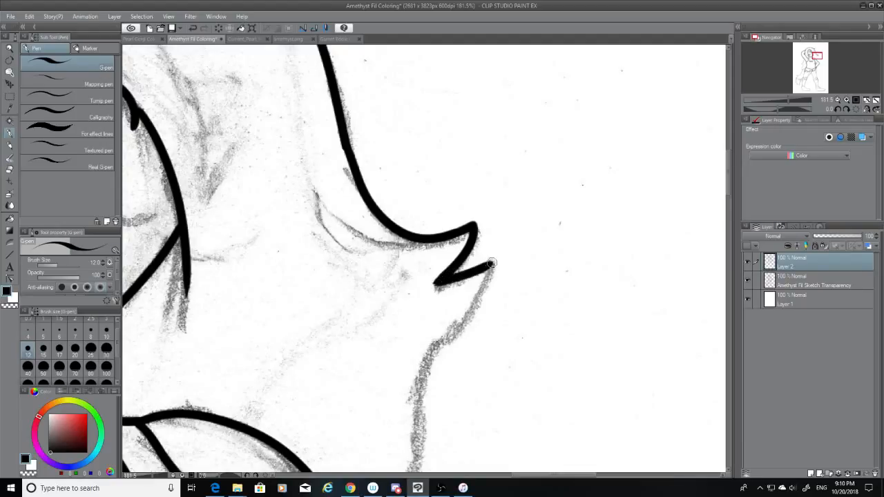
click(8, 169)
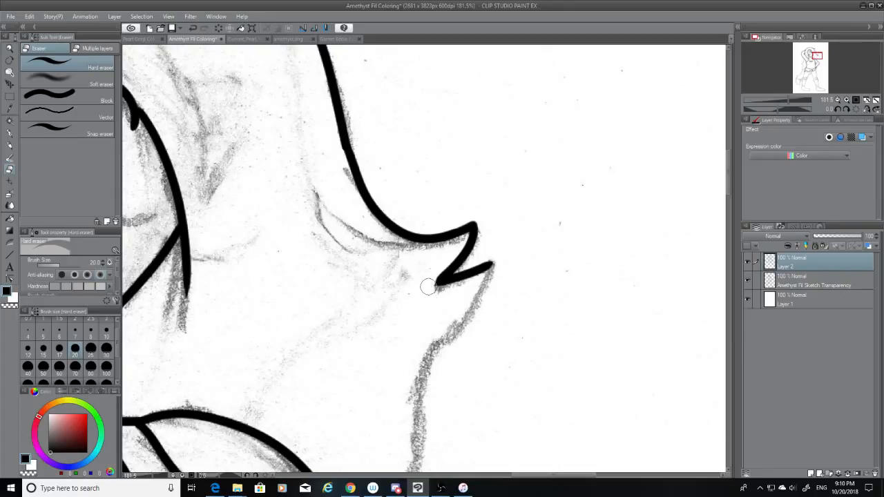
click(748, 280)
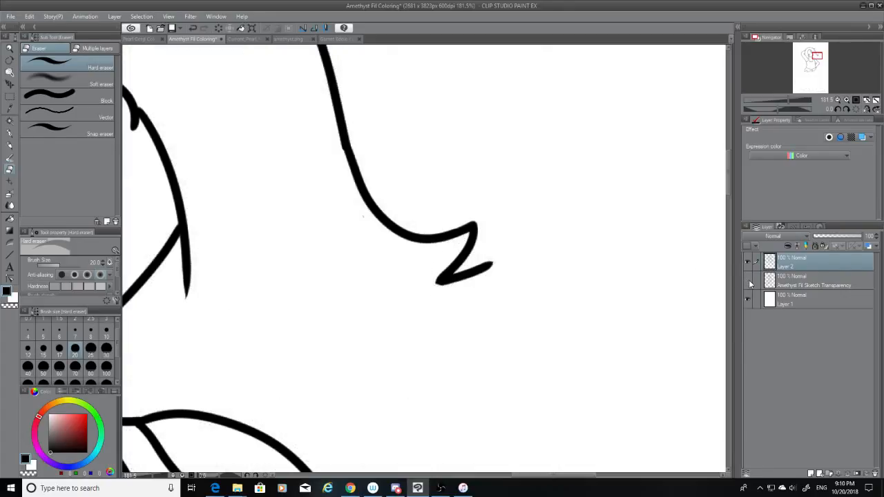
click(748, 280)
Ink the outer hair outline from the second point down in a wavy curve across the shoulder line.
drag(727, 190, 731, 203)
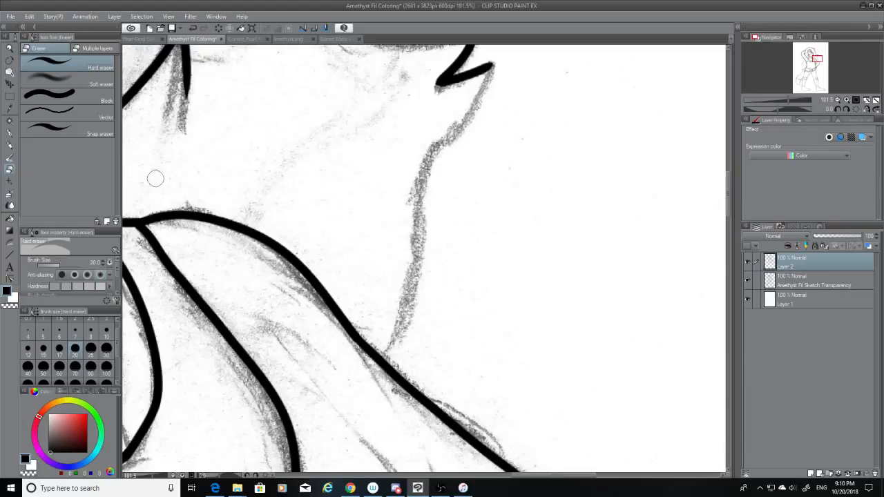
click(9, 132)
mouse_move(492, 67)
mouse_down()
mouse_move(421, 177)
mouse_move(402, 312)
mouse_up()
key(ctrl+z)
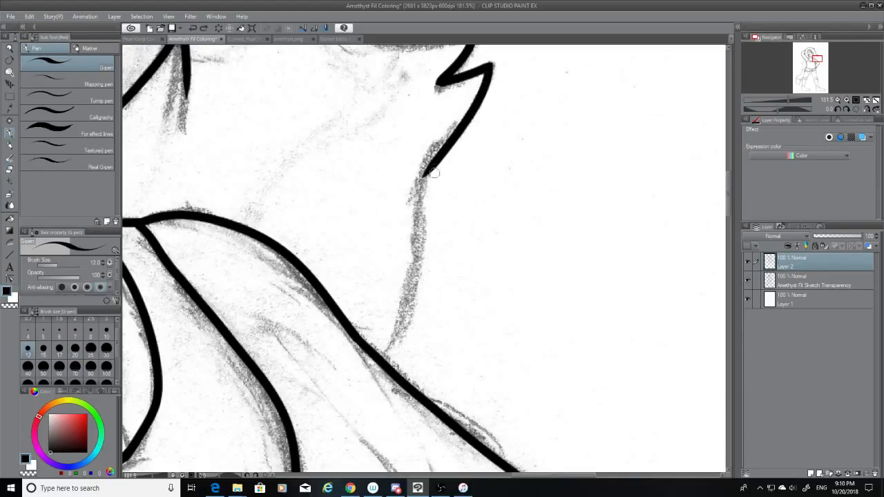
mouse_move(432, 162)
mouse_down()
mouse_move(416, 282)
mouse_move(385, 355)
mouse_up()
key(ctrl+z)
mouse_move(433, 161)
mouse_down()
mouse_move(397, 331)
mouse_move(374, 370)
mouse_up()
Hide the sketch layer and erase the hair line's overshoot past the shoulder line and the tip of the strand beside the jaw.
click(9, 193)
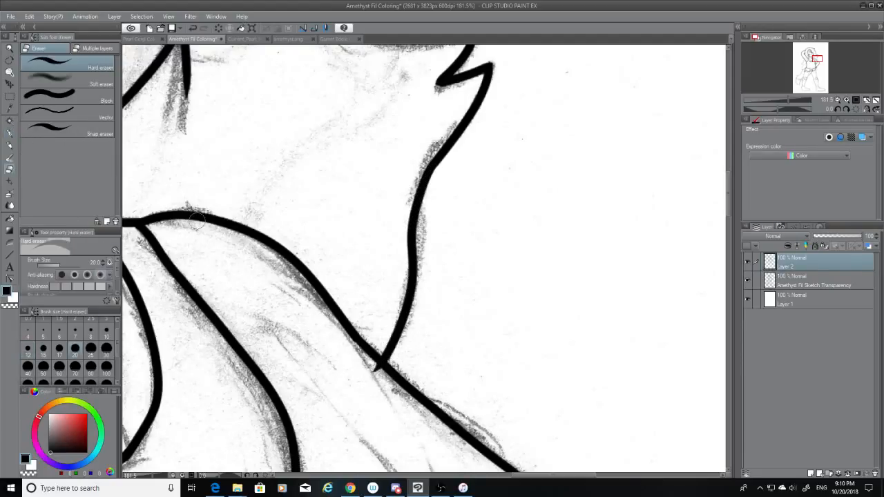
click(747, 280)
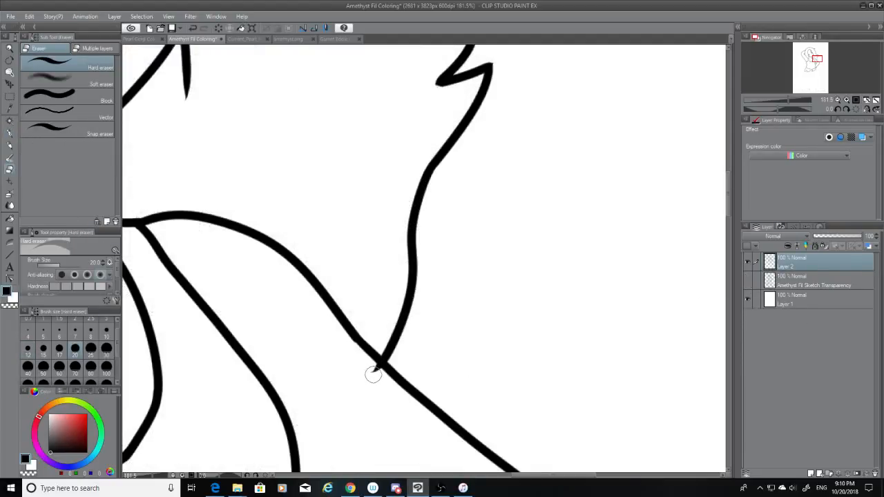
drag(369, 369, 377, 374)
drag(343, 341, 346, 345)
drag(521, 476, 489, 477)
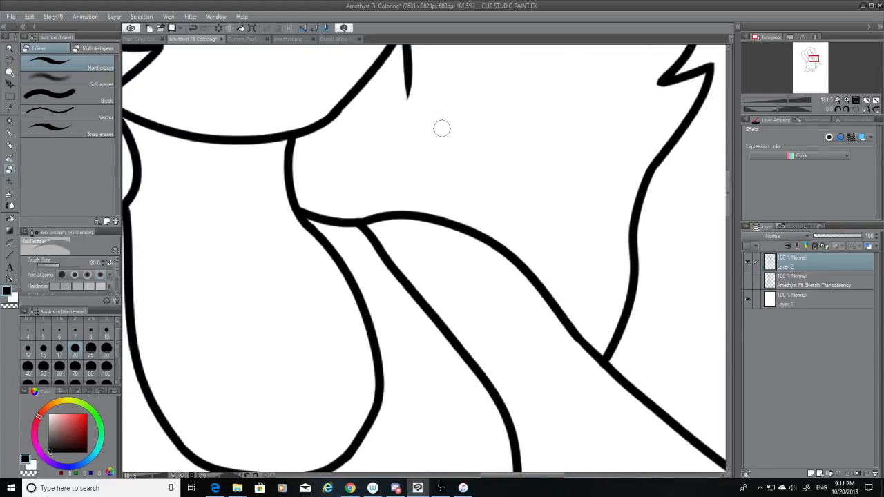
drag(405, 103, 416, 105)
Set the G-pen size to 10 and compare the face and hair line art against the sketch, leaving the sketch layer hidden.
drag(729, 196, 727, 171)
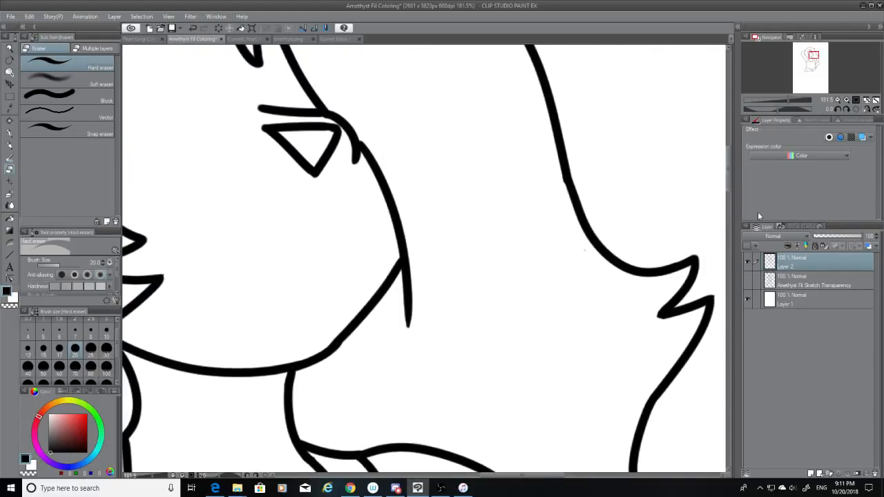
click(746, 279)
click(10, 135)
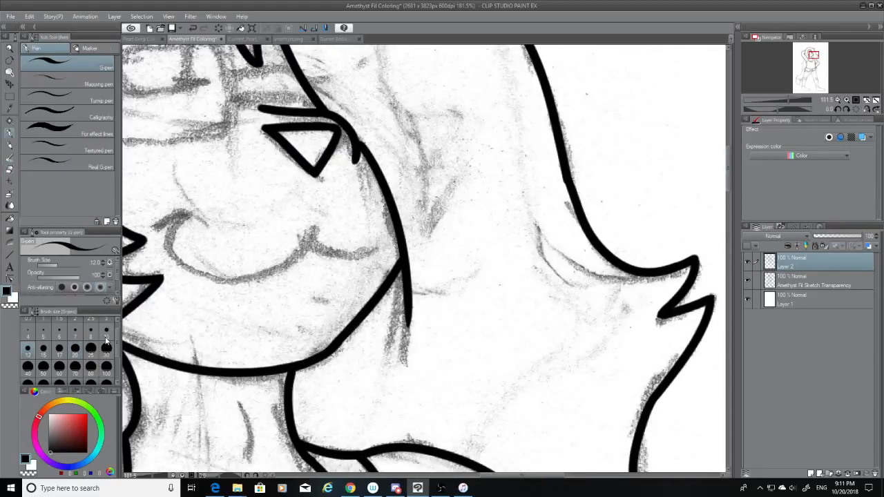
click(107, 333)
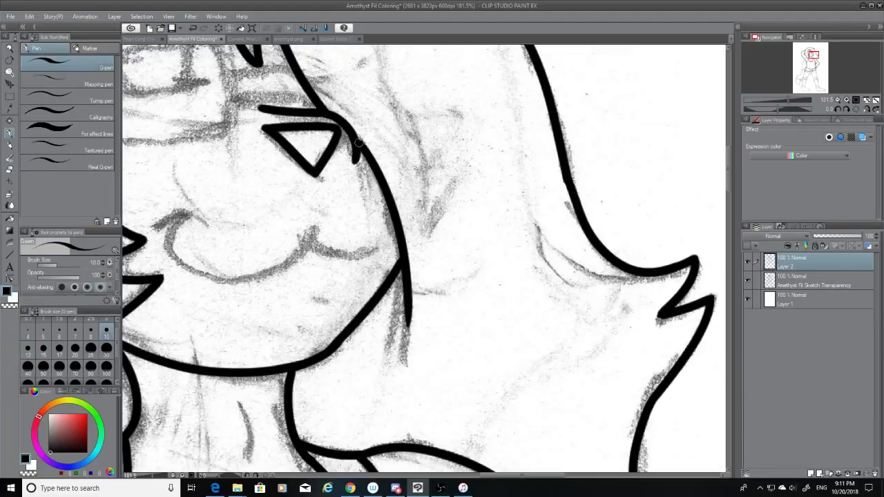
click(750, 279)
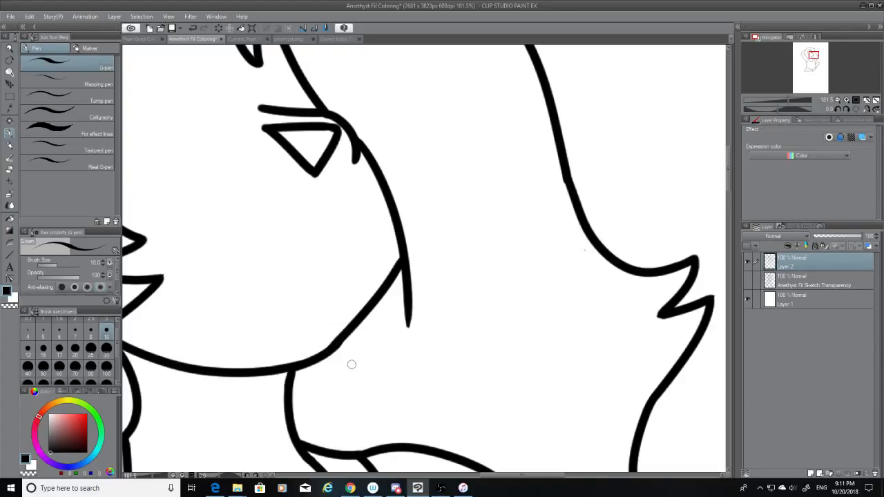
Clean up the inked hair outline beside the cheek, smoothing its curve and rounding the pointed lock tips with the G-pen and hard eraser.
drag(547, 475, 505, 475)
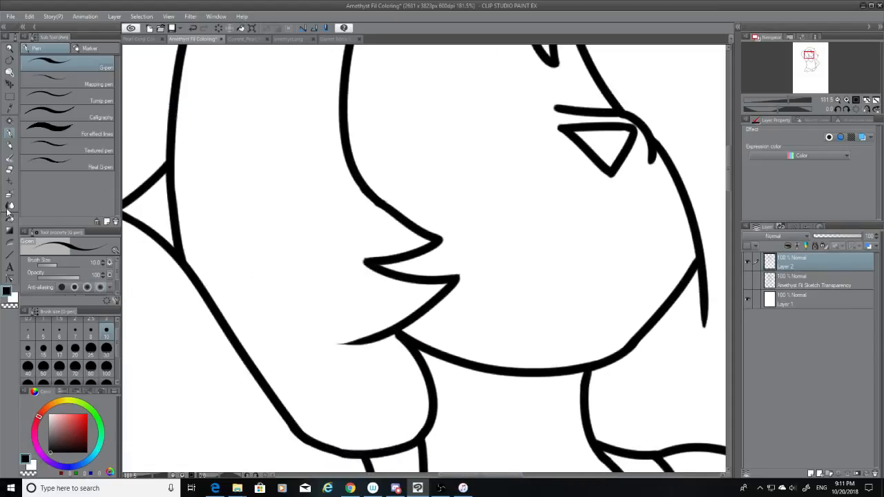
click(9, 170)
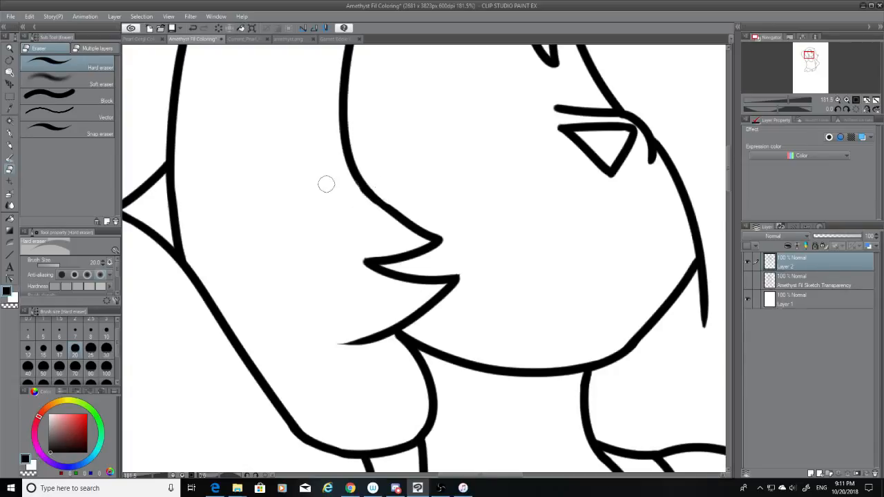
key(p)
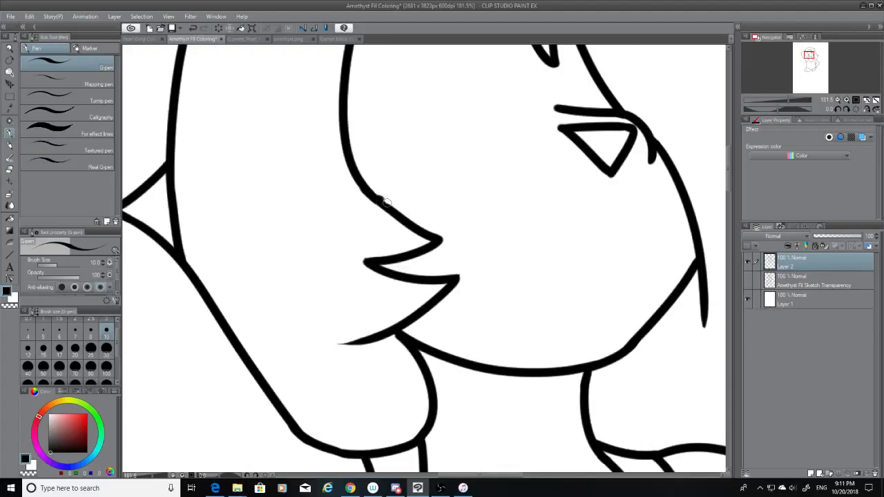
key(ctrl+z)
mouse_move(387, 203)
mouse_down()
mouse_move(396, 210)
mouse_move(370, 190)
mouse_up()
key(ctrl+z)
click(9, 170)
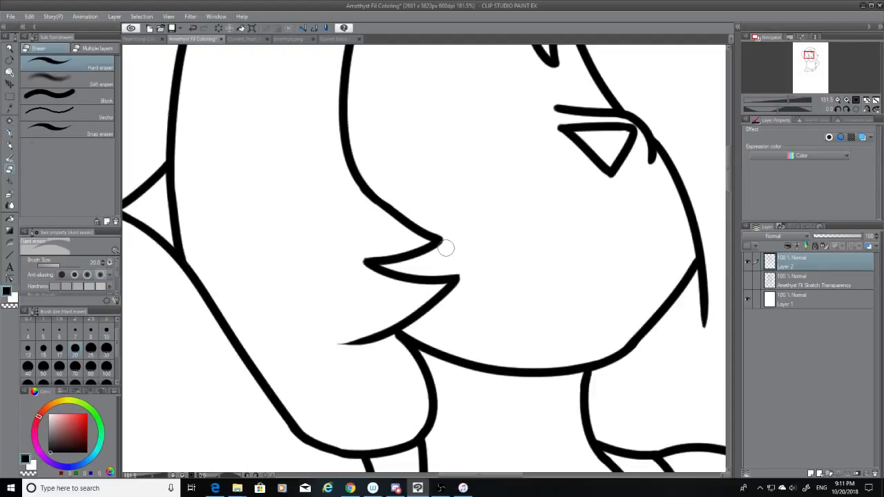
click(10, 133)
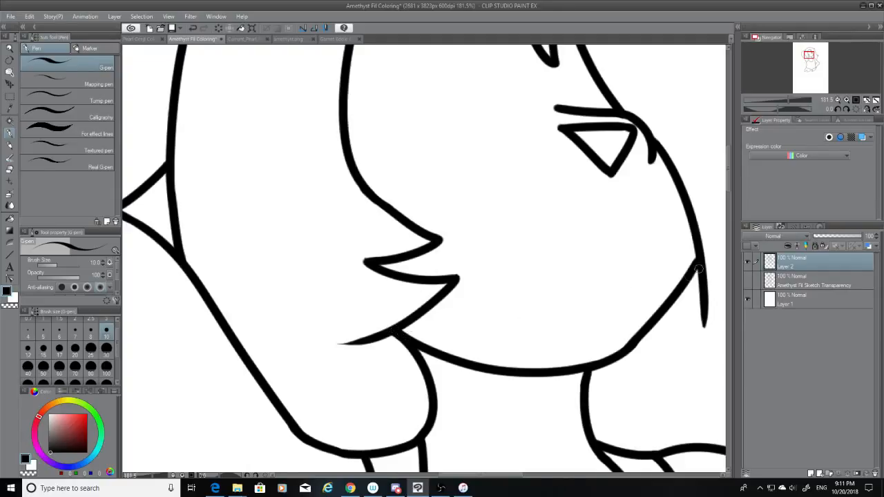
Show the sketch layer and ink the domed upper edge of the chest gem above the neckline with the G-pen at size 12.
mouse_move(729, 183)
mouse_down()
mouse_move(727, 161)
mouse_move(731, 225)
mouse_up()
click(747, 277)
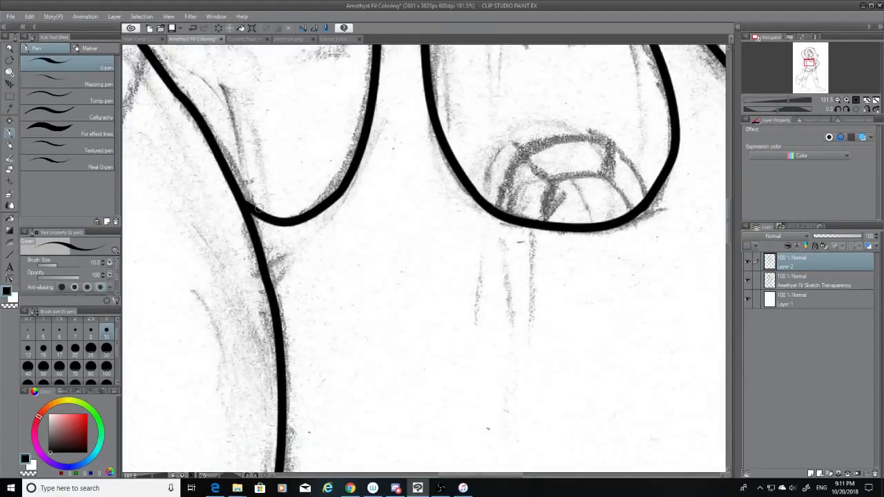
click(28, 349)
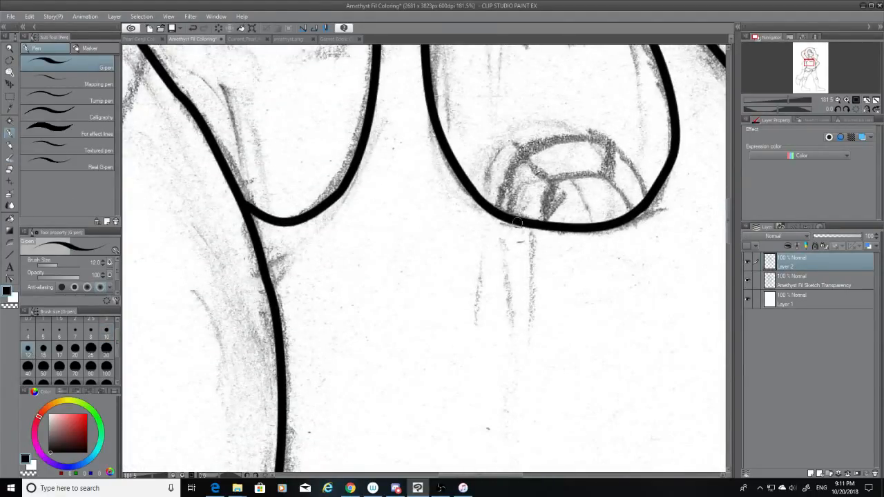
mouse_move(519, 222)
mouse_down()
mouse_move(537, 148)
mouse_move(639, 162)
mouse_up()
key(ctrl+z)
drag(491, 215, 632, 177)
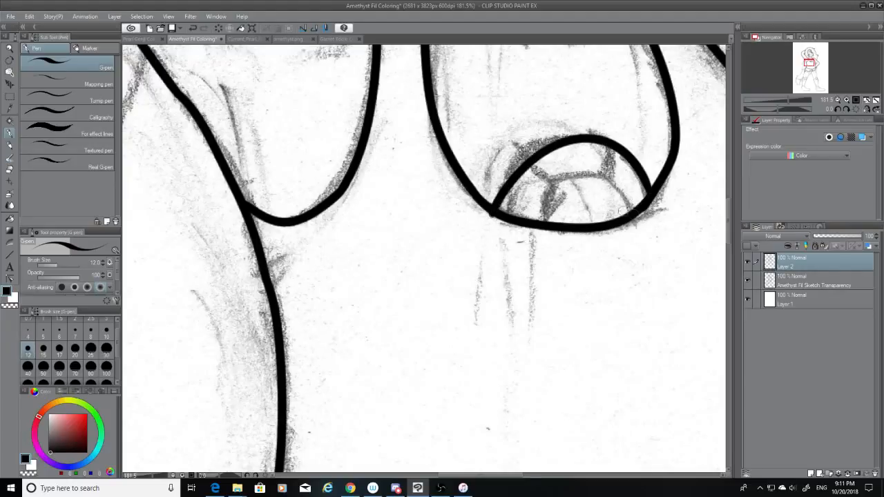
key(ctrl+z)
drag(497, 207, 641, 178)
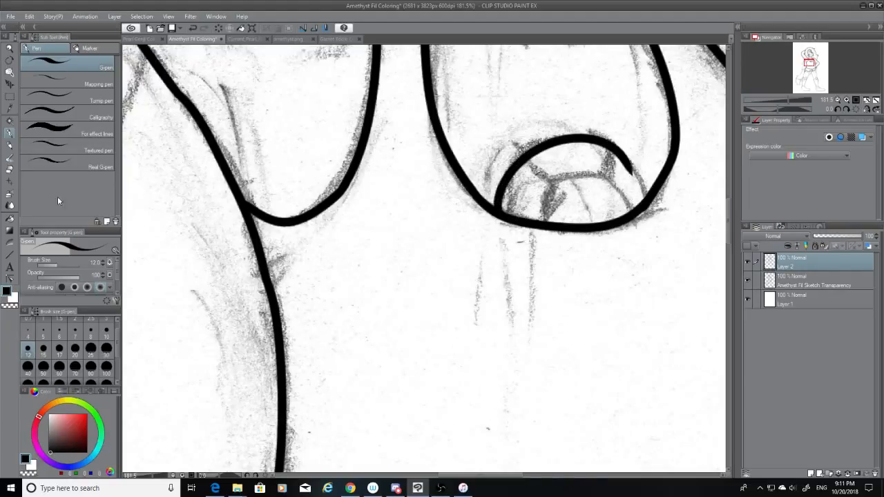
Redraw the right end of the gem's dome so it curves into the neckline, and check it with the sketch layer hidden.
click(9, 169)
mouse_move(634, 173)
mouse_down()
mouse_move(601, 166)
mouse_move(617, 161)
mouse_move(644, 207)
mouse_up()
click(9, 134)
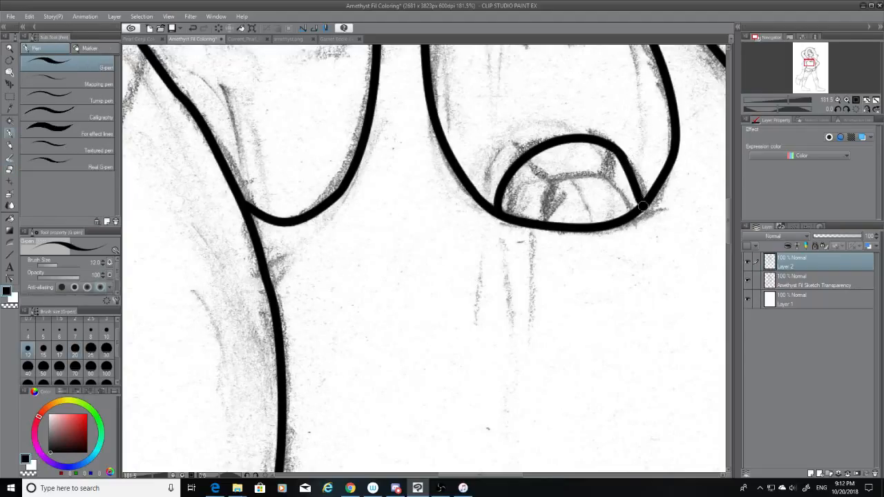
key(ctrl+z)
drag(617, 149, 646, 197)
key(ctrl+z)
drag(617, 151, 647, 201)
key(ctrl+z)
key(ctrl+z)
drag(612, 148, 645, 202)
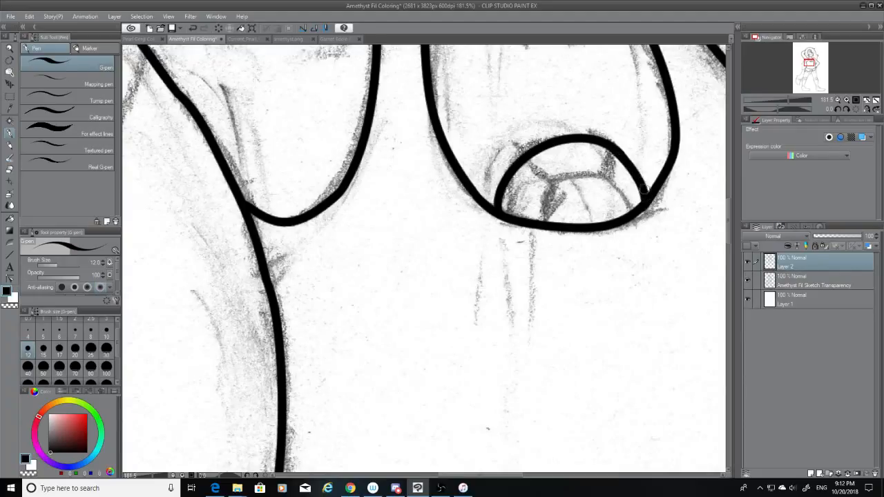
key(ctrl+z)
drag(610, 147, 647, 195)
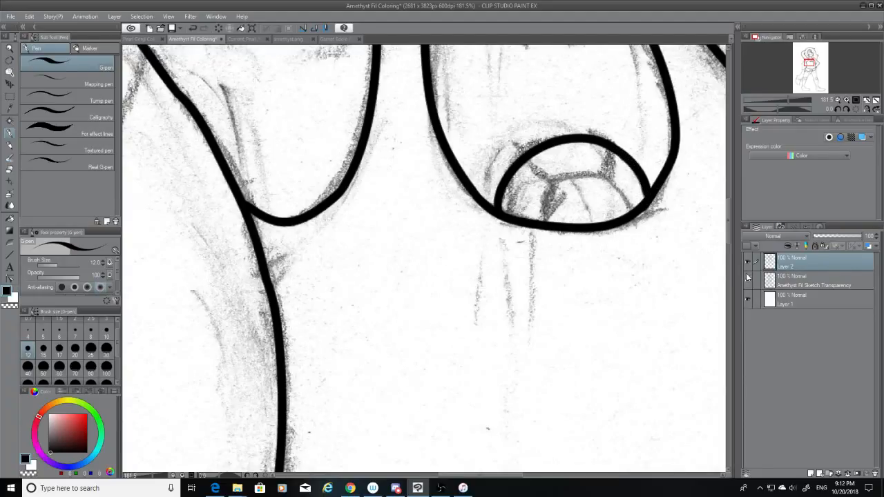
click(747, 276)
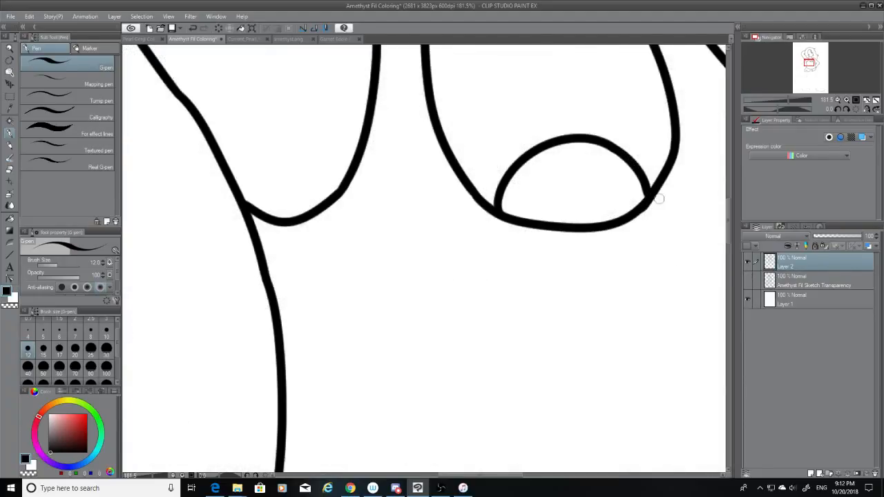
click(747, 280)
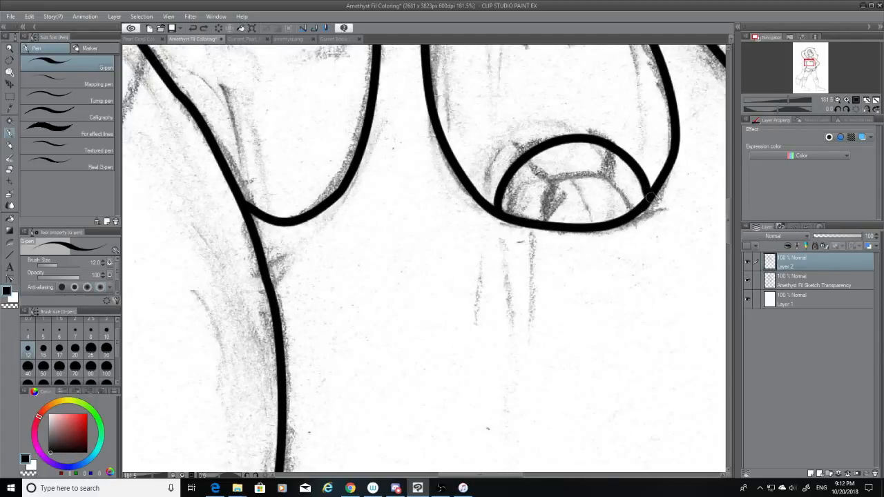
Ink the gem's central facet at pen size 10, with a top edge and two sides running down to the neckline.
click(107, 335)
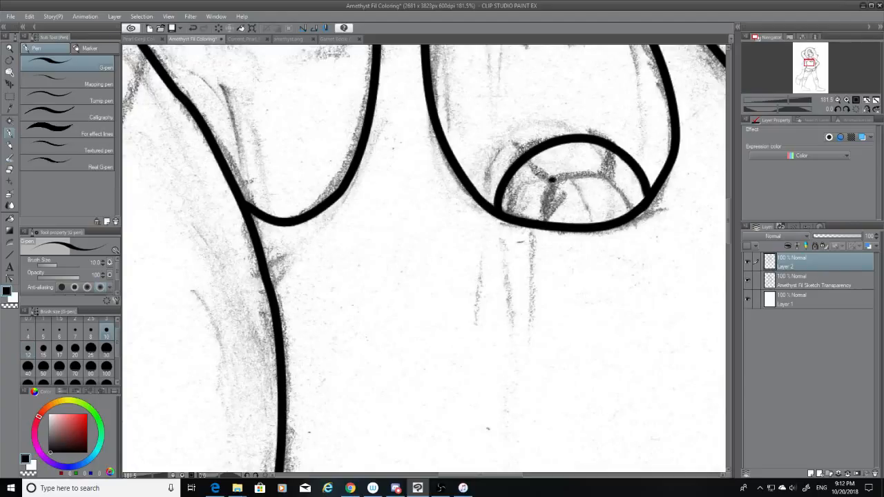
key(ctrl+z)
drag(553, 179, 612, 174)
key(ctrl+z)
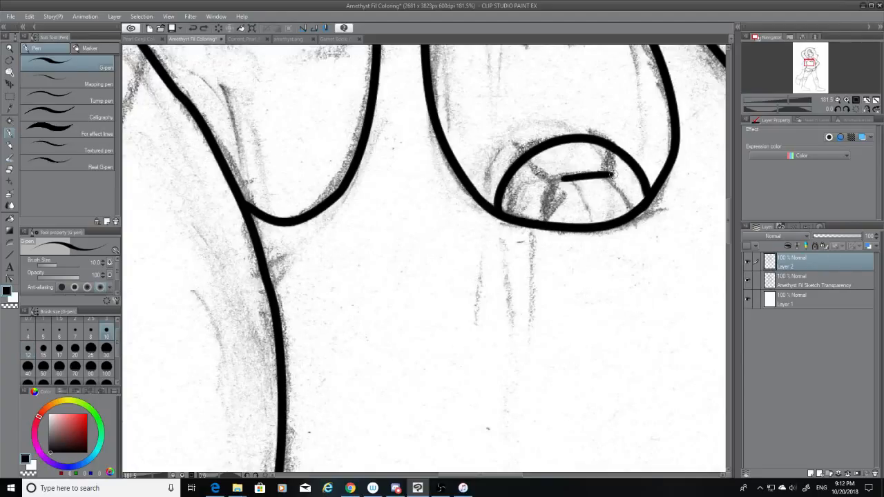
key(ctrl+z)
mouse_move(552, 181)
mouse_down()
mouse_move(616, 172)
mouse_move(637, 210)
mouse_up()
key(ctrl+z)
drag(603, 173, 634, 207)
key(ctrl+z)
drag(604, 173, 639, 208)
drag(555, 181, 537, 221)
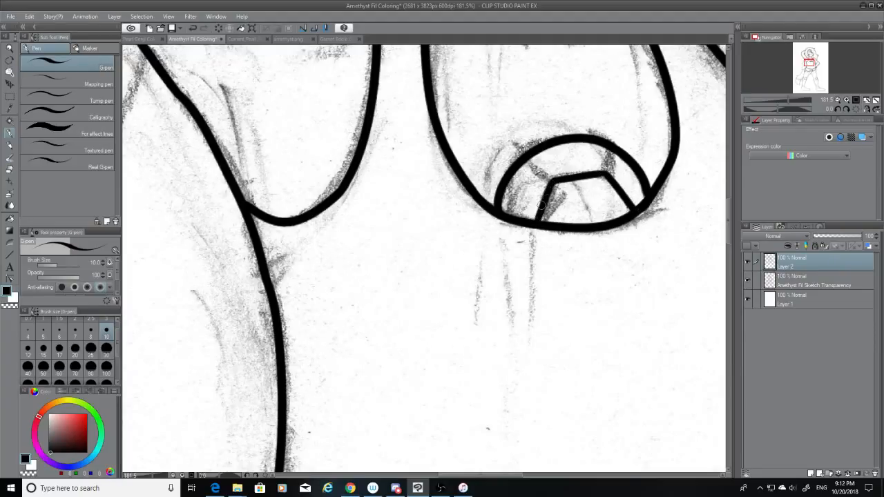
Ink the two short facet lines joining the central facet's upper corners to the gem's dome.
drag(553, 182, 521, 163)
key(ctrl+z)
drag(607, 173, 614, 157)
key(ctrl+z)
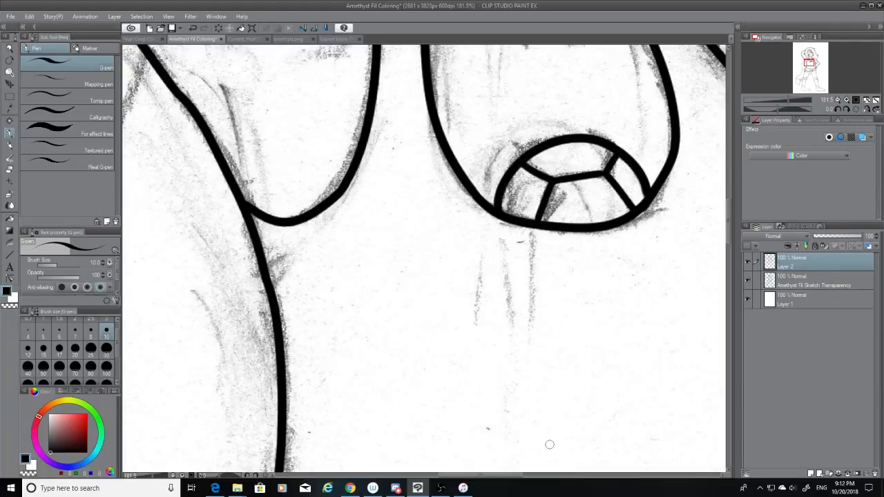
Ink the outer edge of the long hair at pen size 12, from the raised arm down toward the first pointed tip.
scroll(492, 440, down, 6)
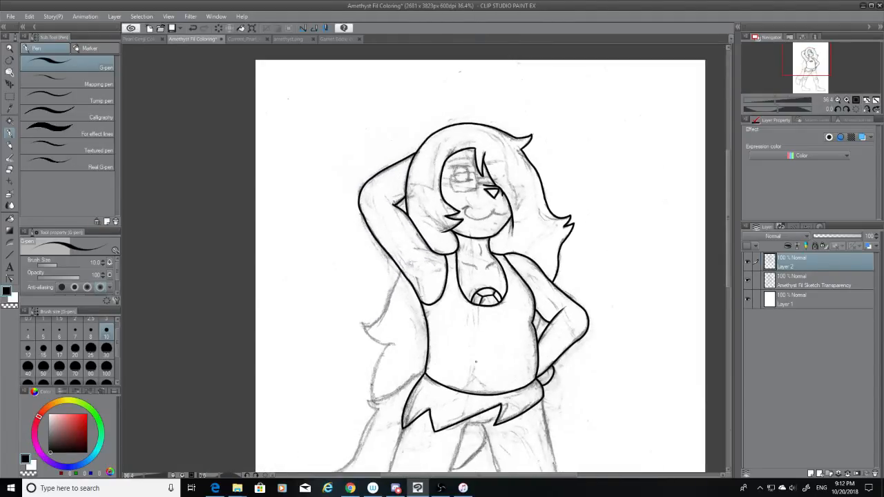
scroll(314, 360, up, 3)
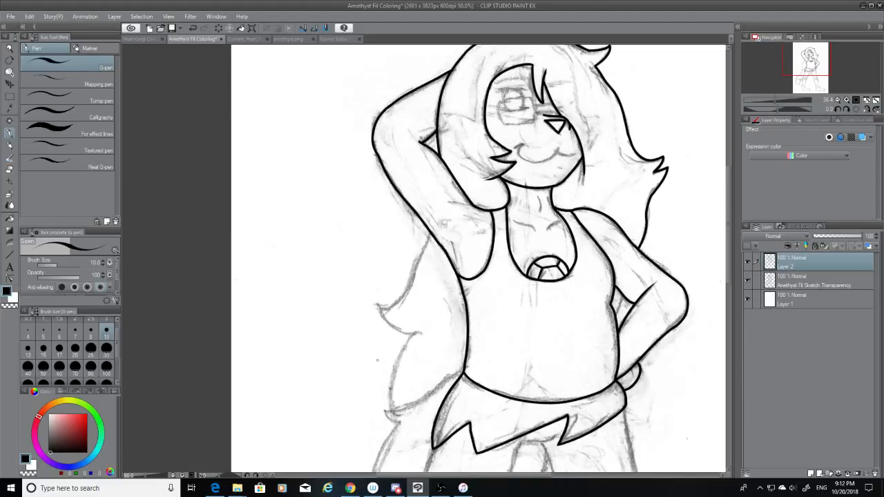
click(26, 351)
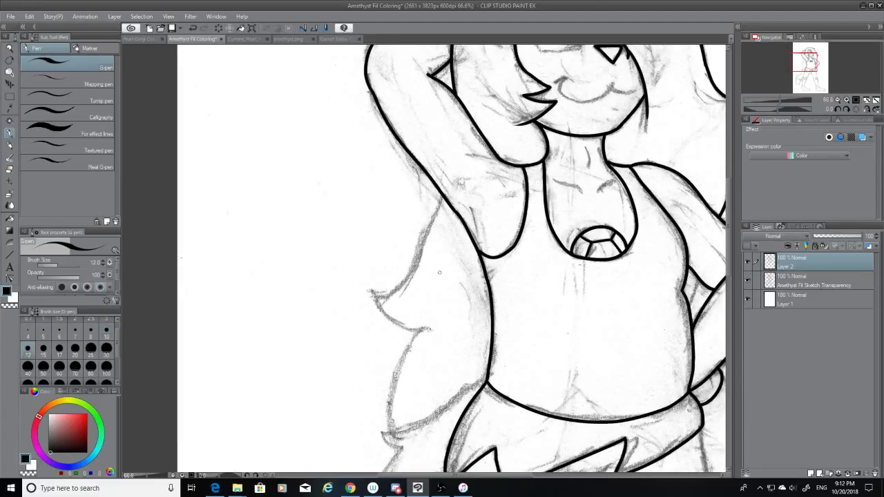
scroll(447, 229, up, 4)
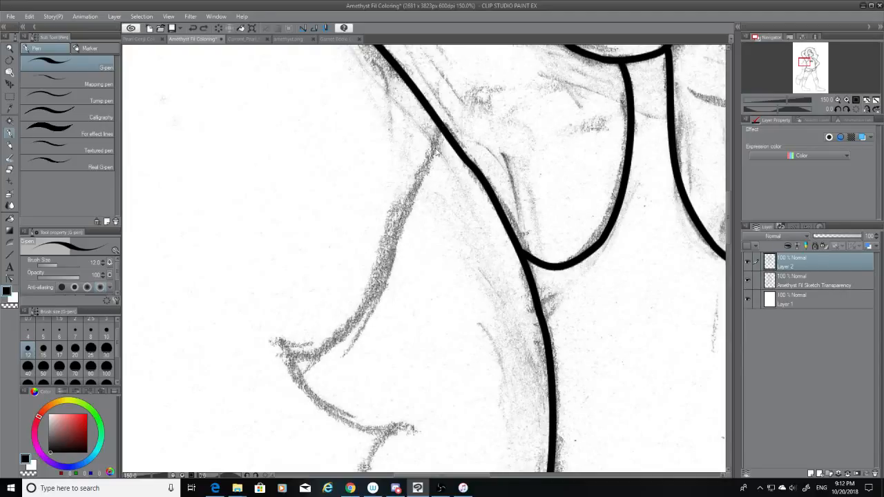
drag(442, 130, 358, 333)
key(ctrl+z)
mouse_move(442, 130)
mouse_down()
mouse_move(388, 294)
mouse_move(339, 354)
mouse_up()
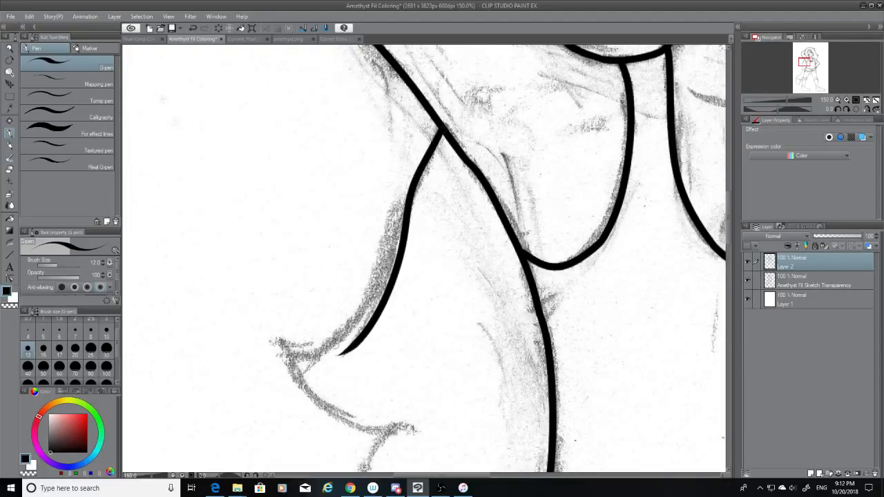
key(ctrl+z)
mouse_move(441, 130)
mouse_down()
mouse_move(378, 297)
mouse_move(330, 339)
mouse_move(288, 345)
mouse_up()
key(ctrl+z)
drag(351, 324, 271, 362)
key(ctrl+z)
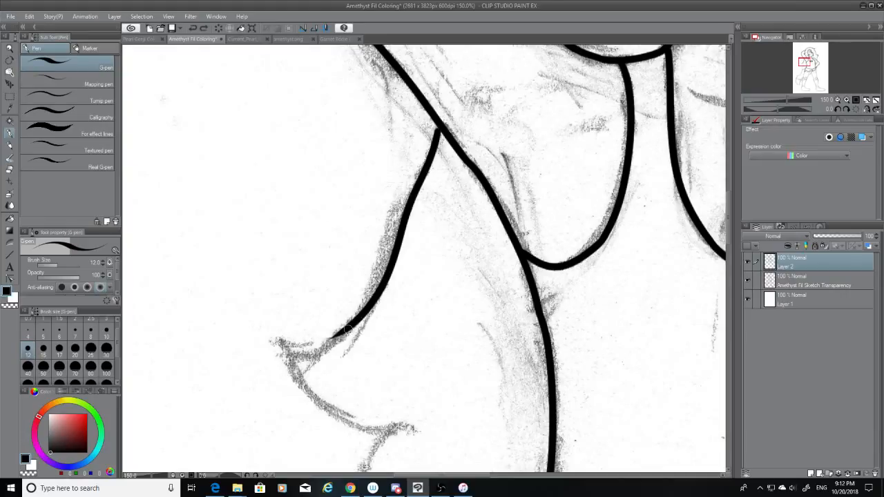
Extend the hair's outer edge in a smooth curve to the sketched pointed tip.
drag(348, 329, 261, 342)
key(ctrl+z)
drag(349, 325, 284, 351)
key(ctrl+z)
drag(351, 323, 291, 348)
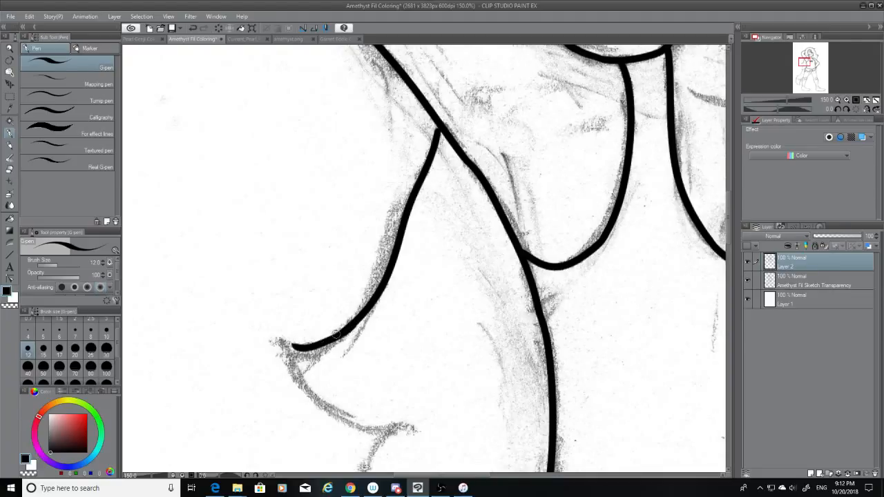
key(ctrl+z)
mouse_move(349, 324)
mouse_down()
mouse_move(287, 350)
mouse_move(353, 322)
mouse_up()
key(ctrl+z)
key(ctrl+z)
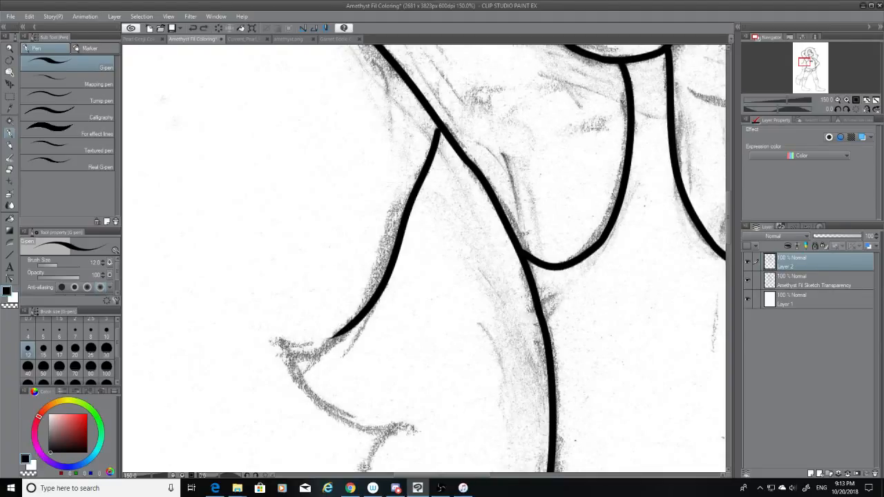
mouse_move(280, 340)
mouse_down()
mouse_move(356, 317)
mouse_move(289, 346)
mouse_up()
key(ctrl+z)
key(ctrl+z)
drag(358, 321, 292, 355)
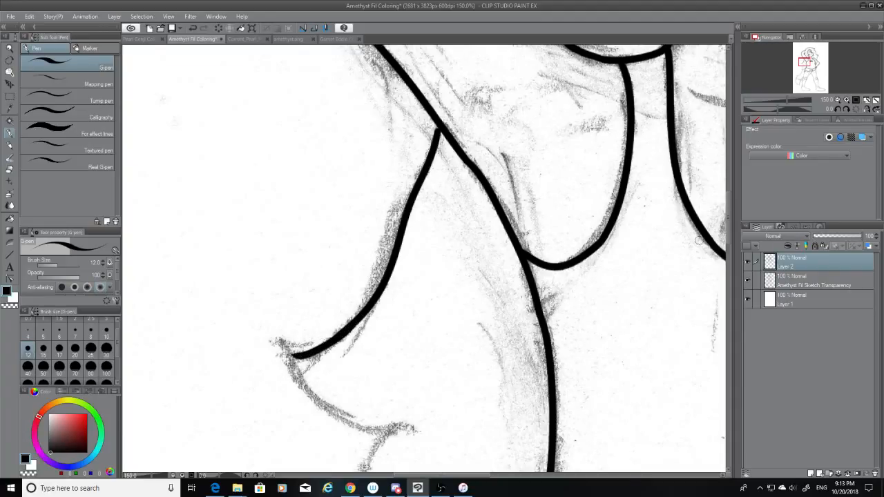
Ink the curved underside of the pointed hair tip as far as the next sketched notch, touching up its end with the hard eraser.
scroll(289, 218, down, 5)
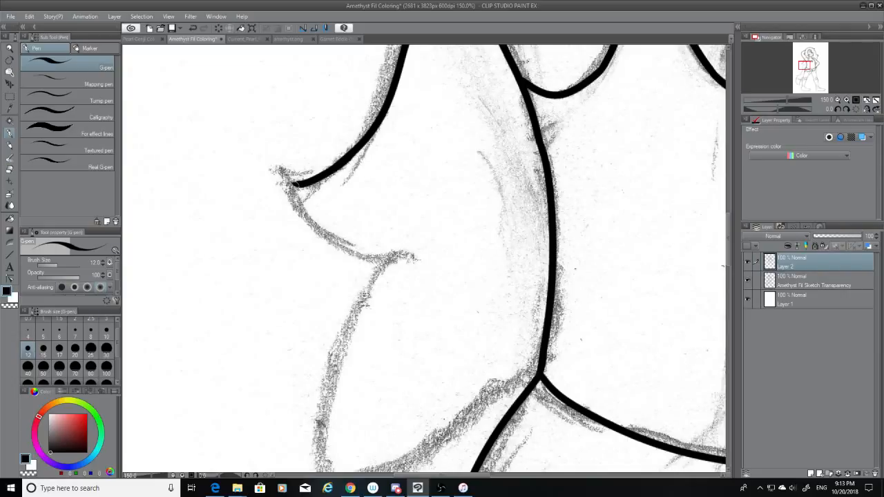
drag(293, 183, 411, 248)
key(ctrl+z)
mouse_move(293, 183)
mouse_down()
mouse_move(312, 230)
mouse_move(411, 248)
mouse_up()
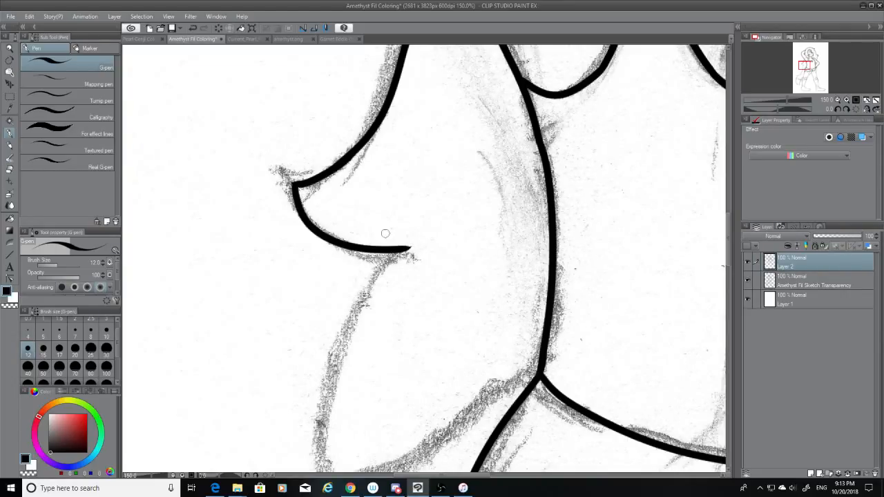
key(ctrl+z)
drag(293, 183, 403, 254)
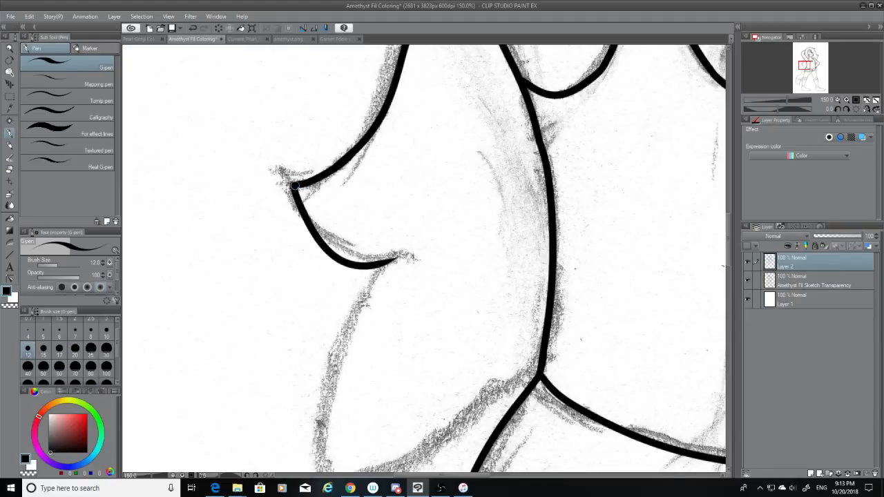
key(ctrl+z)
drag(293, 184, 398, 253)
key(ctrl+z)
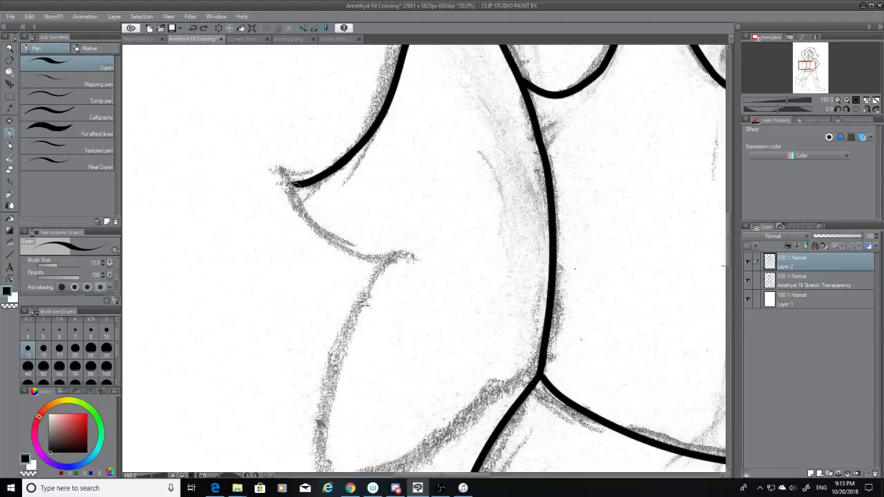
drag(292, 182, 407, 257)
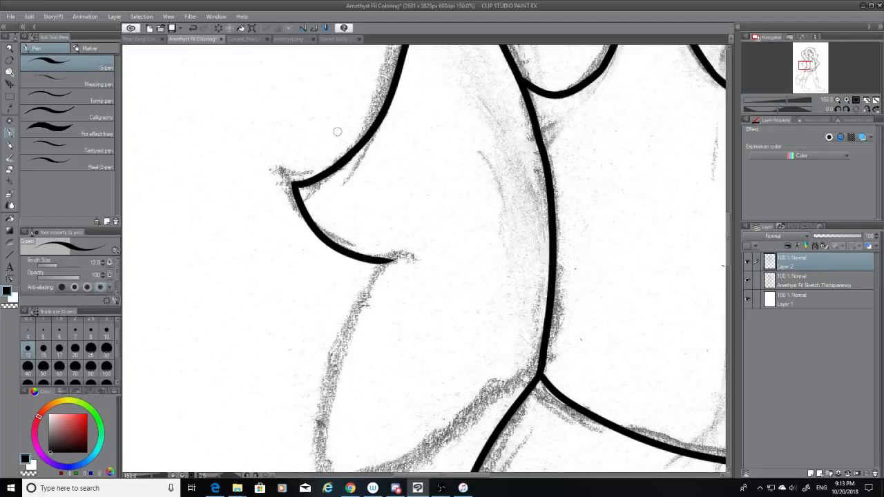
key(e)
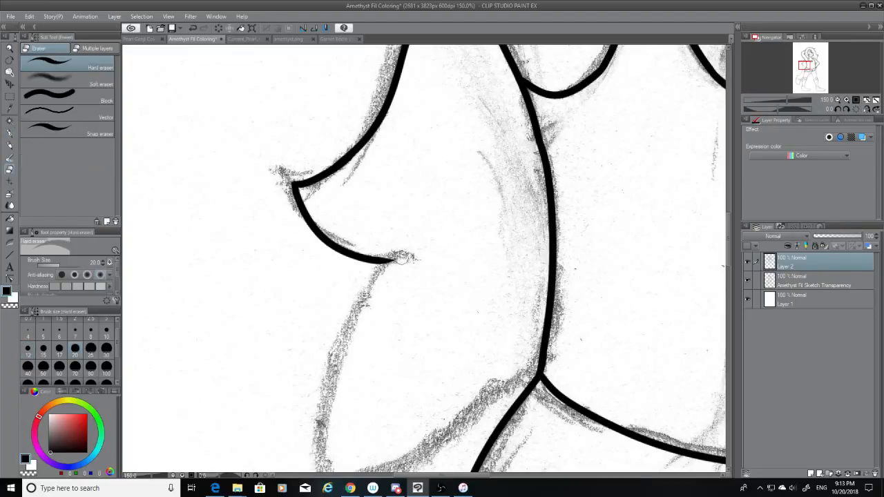
drag(729, 239, 729, 257)
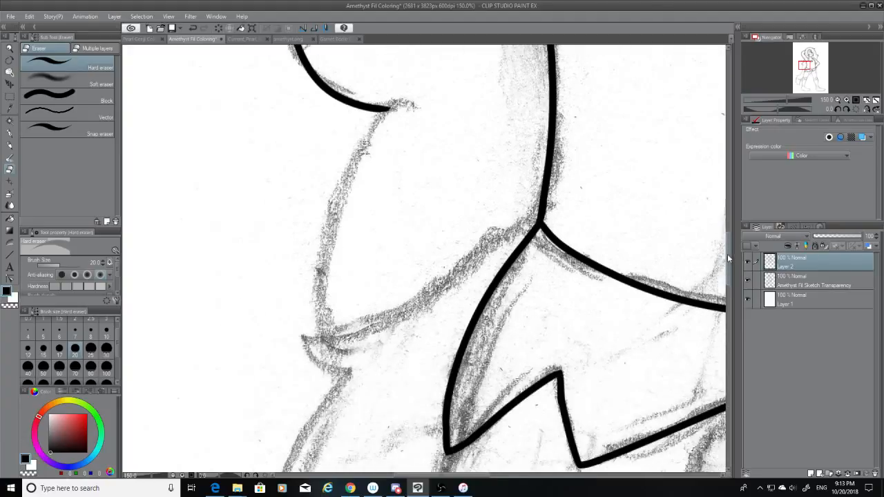
click(12, 135)
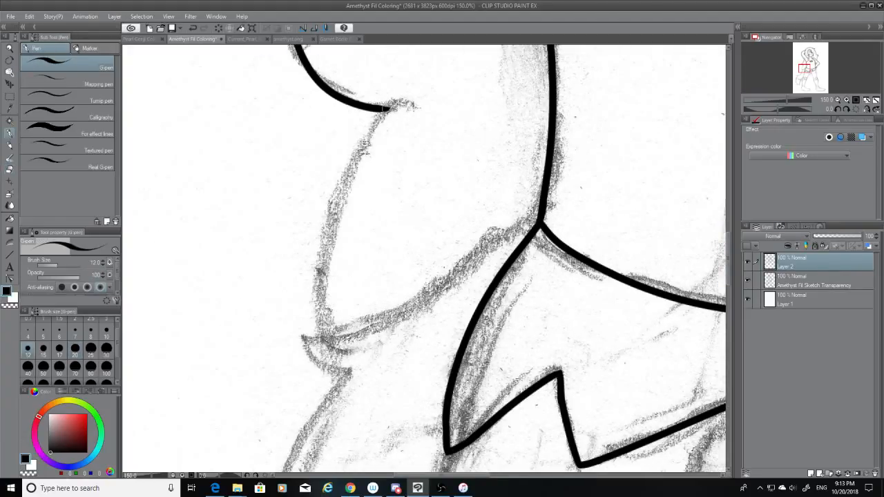
Ink the hair's outer edge from the existing notch down along the sketch to the next sketched corner.
mouse_move(388, 109)
mouse_down()
mouse_move(321, 336)
mouse_move(318, 296)
mouse_up()
key(ctrl+z)
key(ctrl+z)
key(ctrl+z)
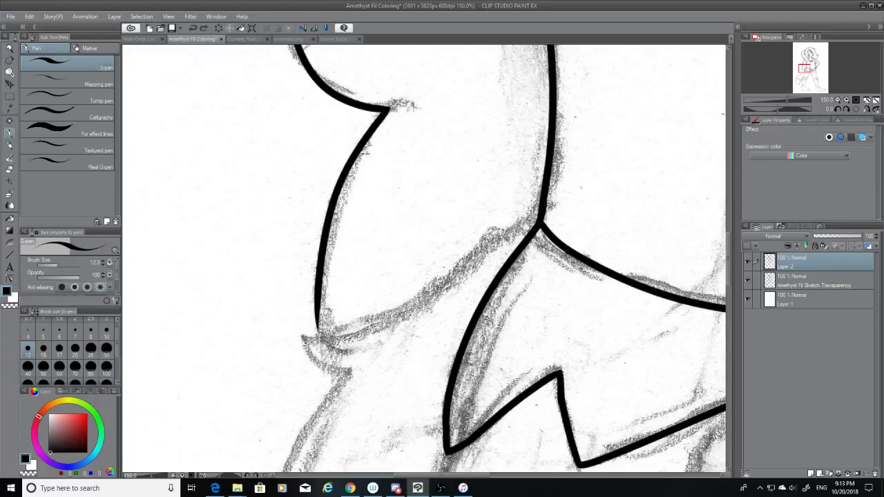
drag(320, 336, 319, 295)
mouse_move(306, 336)
mouse_down()
mouse_move(559, 212)
mouse_move(525, 223)
mouse_move(345, 336)
mouse_move(291, 328)
mouse_move(287, 348)
mouse_up()
key(ctrl+z)
key(ctrl+z)
Ink the S-shaped line from the three-line junction to the corner at the end of the hair's outer edge.
mouse_move(539, 220)
mouse_down()
mouse_move(338, 336)
mouse_move(280, 345)
mouse_move(540, 221)
mouse_move(418, 299)
mouse_move(287, 333)
mouse_up()
key(ctrl+z)
key(ctrl+z)
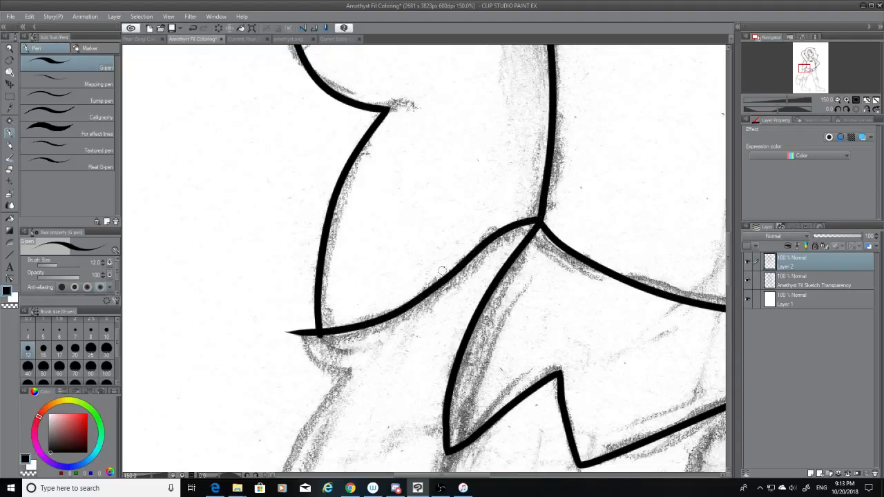
key(ctrl+z)
mouse_move(540, 221)
mouse_down()
mouse_move(349, 338)
mouse_move(297, 346)
mouse_move(355, 336)
mouse_move(530, 224)
mouse_move(303, 344)
mouse_up()
key(ctrl+z)
key(ctrl+z)
key(ctrl+z)
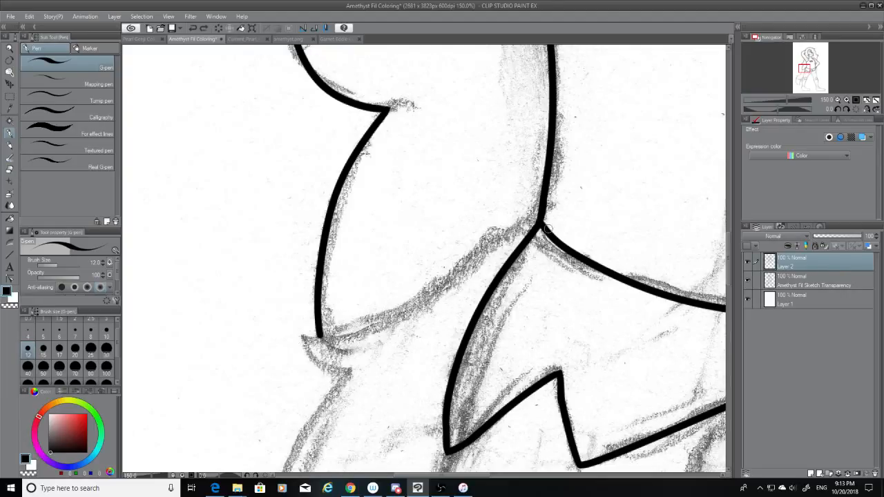
drag(540, 221, 305, 334)
key(ctrl+z)
mouse_move(540, 221)
mouse_down()
mouse_move(442, 280)
mouse_move(308, 338)
mouse_move(539, 221)
mouse_move(284, 335)
mouse_move(302, 353)
mouse_up()
key(ctrl+z)
key(ctrl+z)
Trim the overshooting end of the S-shaped line at the corner with the hard eraser.
click(11, 169)
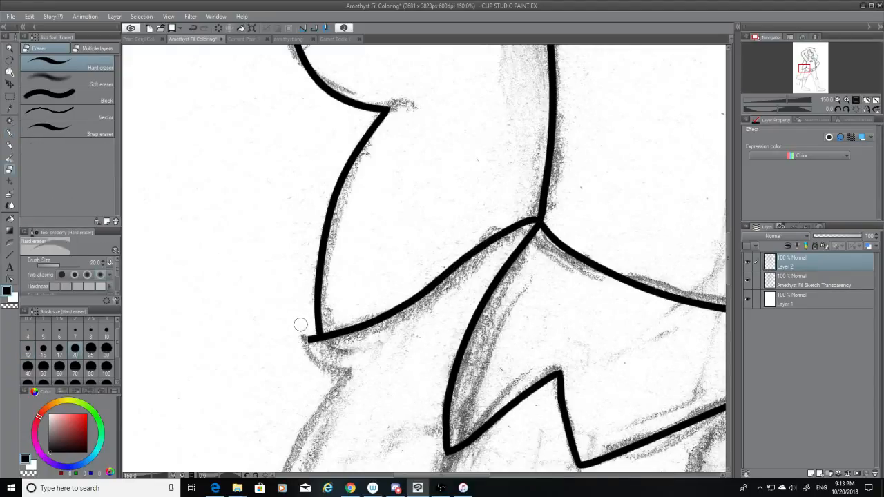
click(442, 489)
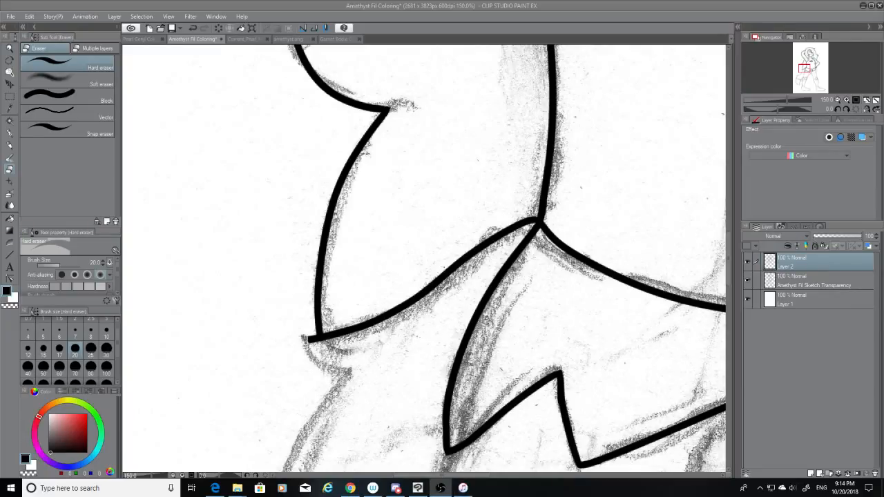
click(289, 342)
drag(301, 339, 306, 338)
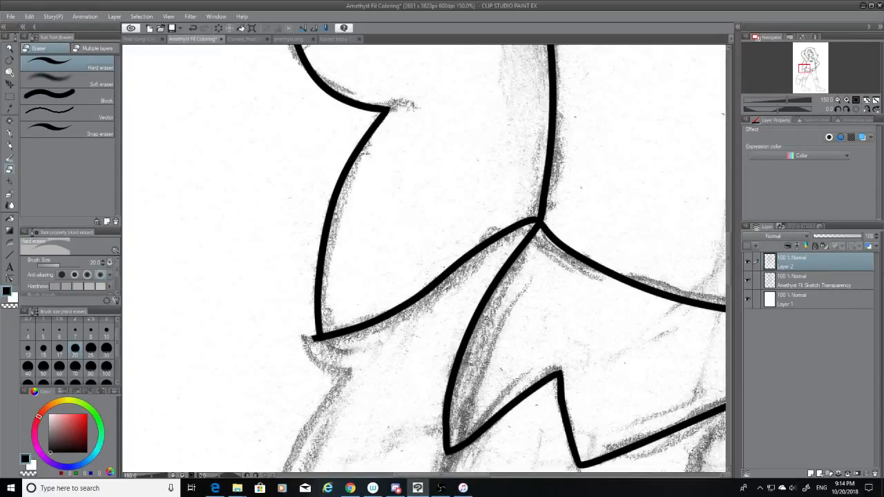
Ink the short hooked curve from the corner's tip down to the next sketched notch with the G-pen.
key(p)
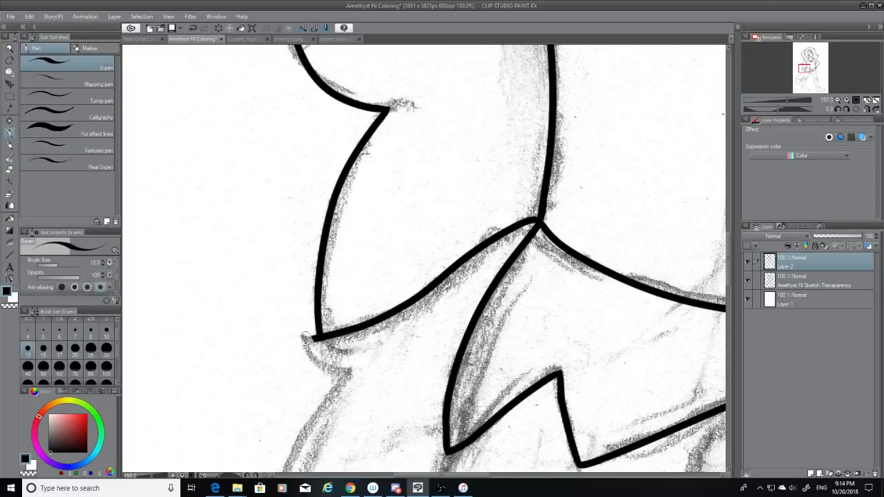
mouse_move(304, 336)
mouse_down()
mouse_move(323, 338)
mouse_move(304, 335)
mouse_move(317, 339)
mouse_move(304, 336)
mouse_move(326, 365)
mouse_move(350, 368)
mouse_up()
key(ctrl+z)
key(ctrl+z)
key(ctrl+z)
key(ctrl+z)
key(ctrl+z)
key(ctrl+z)
drag(303, 337, 350, 369)
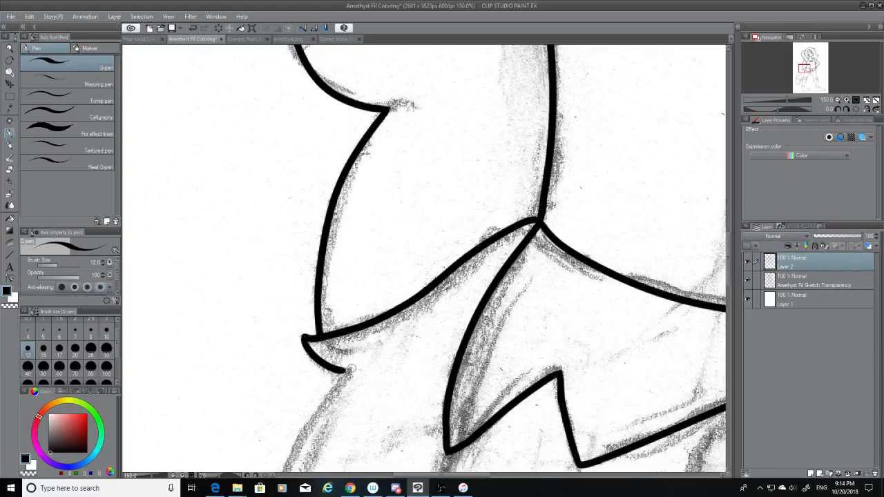
key(ctrl+z)
drag(304, 337, 351, 371)
key(ctrl+z)
mouse_move(302, 338)
mouse_down()
mouse_move(310, 353)
mouse_move(353, 372)
mouse_up()
key(ctrl+z)
drag(303, 336, 350, 373)
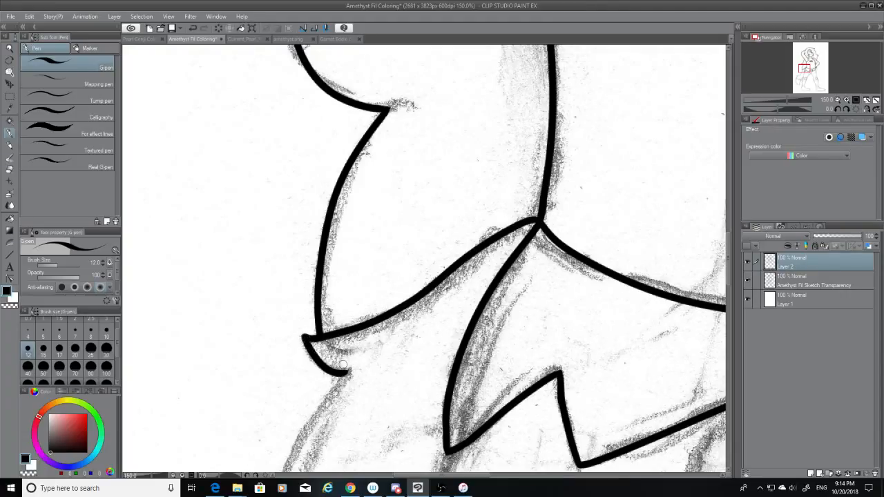
Ink the long flowing outer edge from the hook's end down the sketch toward the next pointed tip.
scroll(499, 251, down, 5)
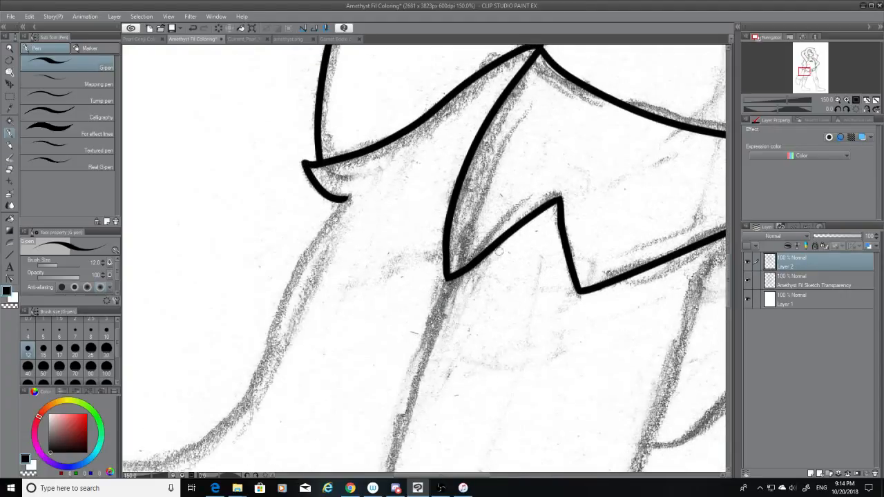
mouse_move(348, 198)
mouse_down()
mouse_move(307, 267)
mouse_move(244, 419)
mouse_up()
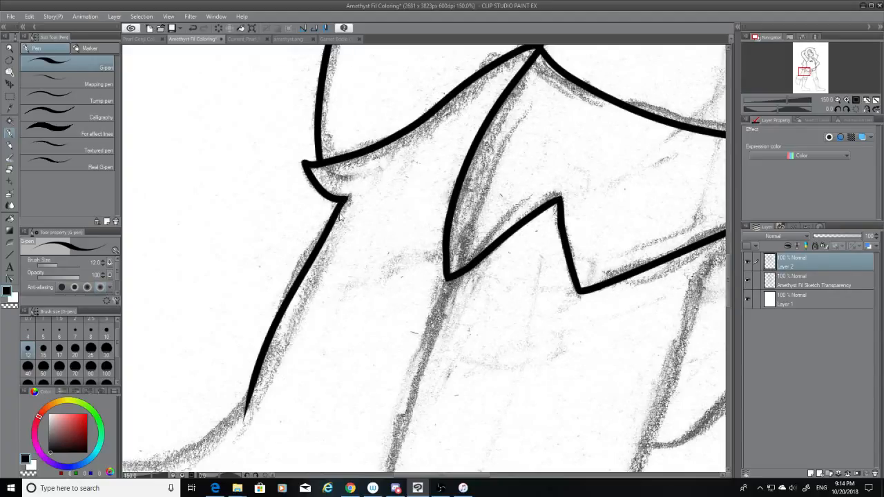
key(ctrl+z)
mouse_move(347, 199)
mouse_down()
mouse_move(329, 214)
mouse_move(232, 416)
mouse_move(160, 467)
mouse_up()
key(ctrl+z)
drag(259, 357, 151, 461)
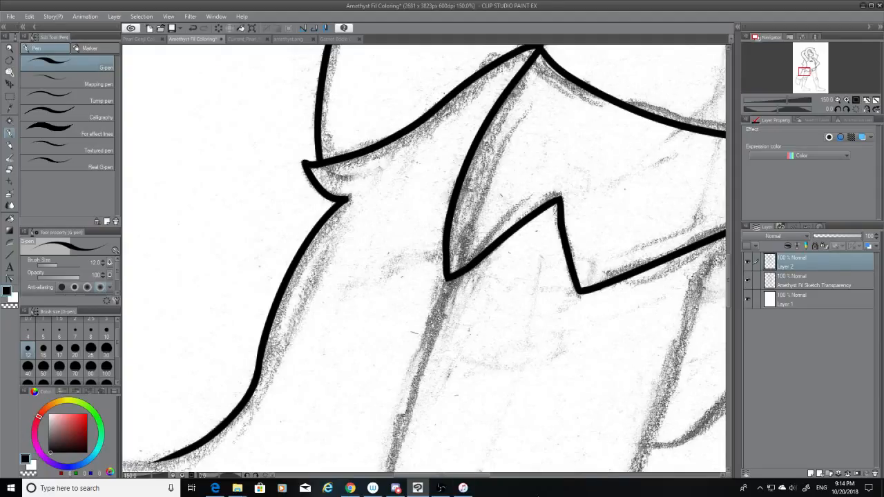
Extend the flowing outer edge to its sketched pointed tip.
drag(484, 476, 436, 476)
drag(730, 291, 732, 331)
mouse_move(466, 202)
mouse_down()
mouse_move(330, 217)
mouse_move(492, 199)
mouse_move(338, 219)
mouse_move(508, 188)
mouse_move(340, 220)
mouse_move(454, 205)
mouse_move(335, 221)
mouse_move(412, 234)
mouse_up()
key(ctrl+z)
key(ctrl+z)
key(ctrl+z)
key(ctrl+z)
key(ctrl+z)
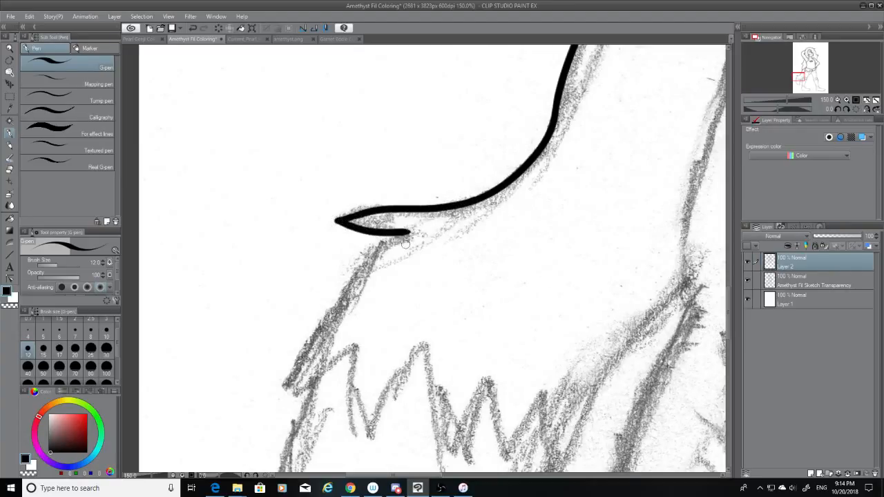
key(ctrl+z)
Ink the notch beneath the pointed tip and the edge down to the next point and up to the first zigzag peak.
mouse_move(338, 221)
mouse_down()
mouse_move(414, 238)
mouse_move(384, 243)
mouse_move(283, 381)
mouse_up()
key(ctrl+z)
mouse_move(347, 289)
mouse_down()
mouse_move(291, 395)
mouse_move(353, 346)
mouse_up()
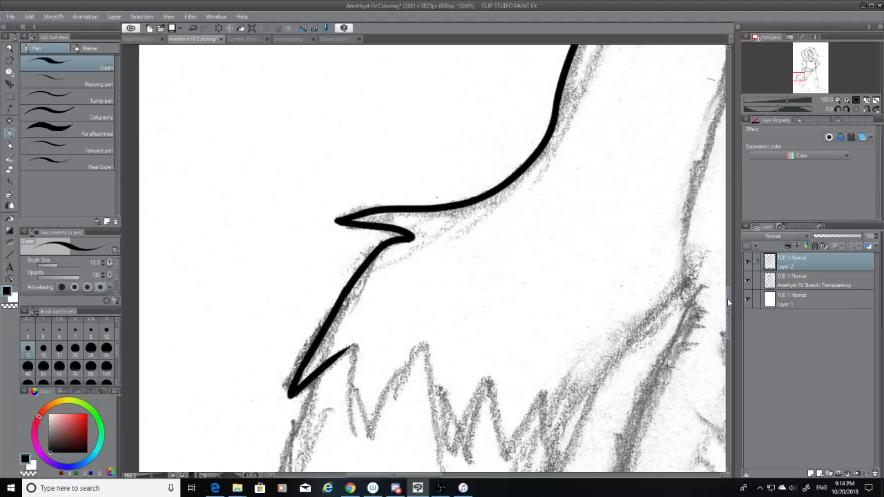
Ink the first downward spike of the zigzag edge, from its first peak to its second.
scroll(661, 291, down, 3)
drag(355, 245, 322, 267)
key(ctrl+z)
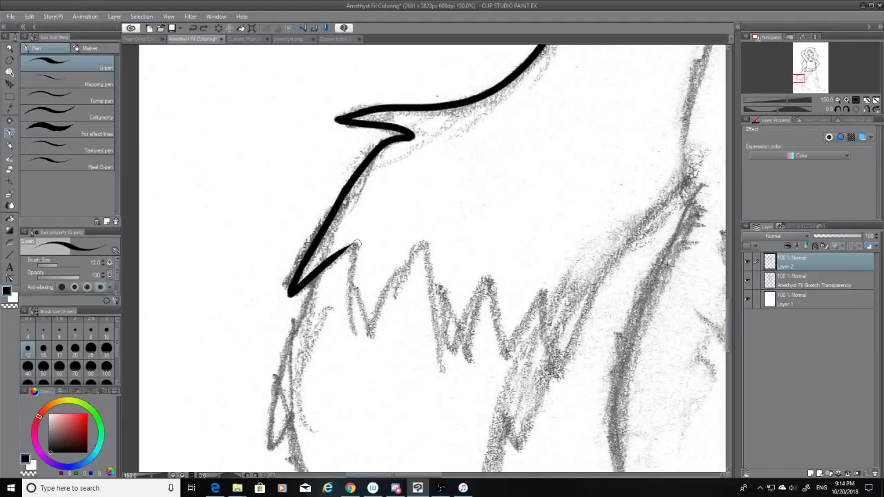
mouse_move(356, 245)
mouse_down()
mouse_move(324, 267)
mouse_move(377, 330)
mouse_up()
key(ctrl+z)
key(ctrl+z)
mouse_move(358, 245)
mouse_down()
mouse_move(374, 334)
mouse_move(434, 236)
mouse_up()
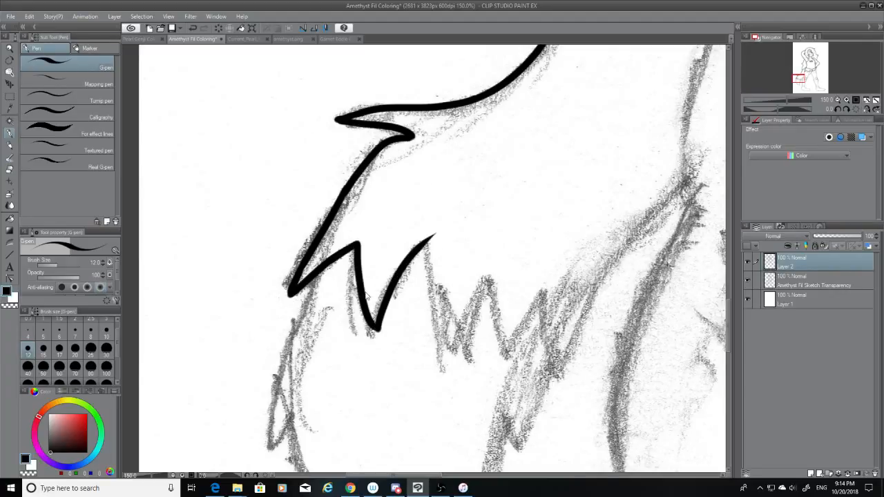
key(ctrl+z)
mouse_move(374, 331)
mouse_down()
mouse_move(421, 263)
mouse_move(404, 262)
mouse_move(423, 245)
mouse_move(446, 376)
mouse_up()
key(ctrl+z)
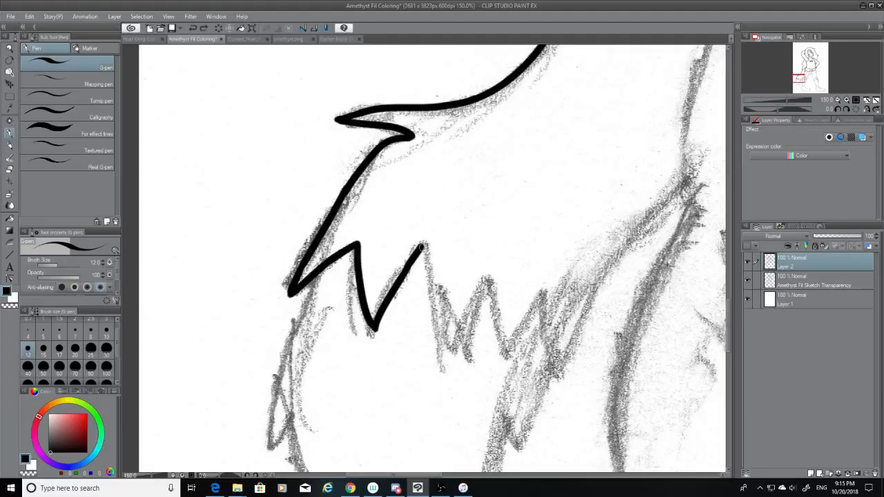
Ink the stroke descending from the zigzag's second peak to the next low point.
drag(423, 247, 470, 337)
key(ctrl+z)
drag(423, 245, 477, 355)
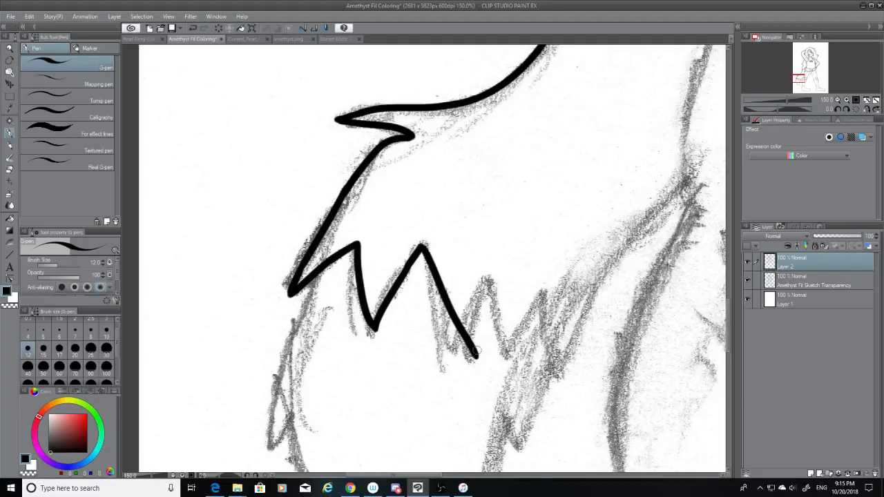
key(ctrl+z)
mouse_move(422, 246)
mouse_down()
mouse_move(448, 321)
mouse_move(471, 351)
mouse_move(506, 264)
mouse_up()
key(ctrl+z)
drag(470, 352, 510, 279)
key(ctrl+z)
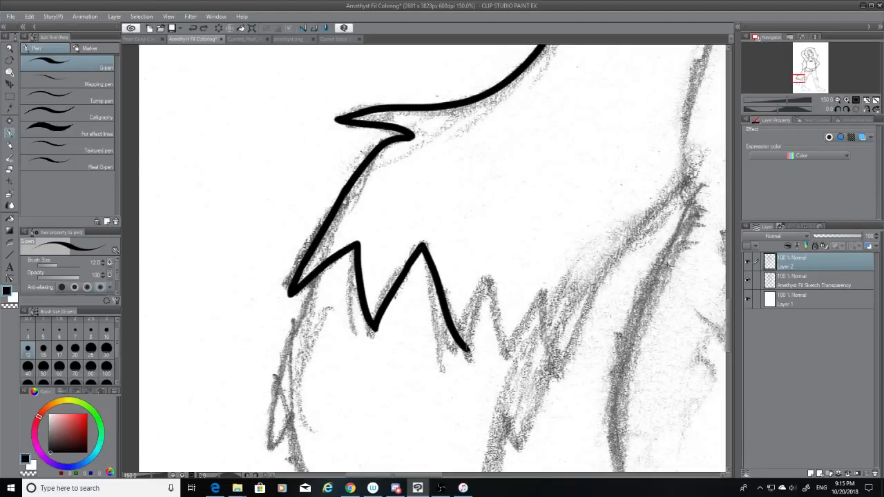
Ink the zigzag's third peak and the following low point, ending at the fourth peak.
drag(469, 352, 492, 298)
key(ctrl+z)
mouse_move(469, 353)
mouse_down()
mouse_move(487, 286)
mouse_move(510, 360)
mouse_up()
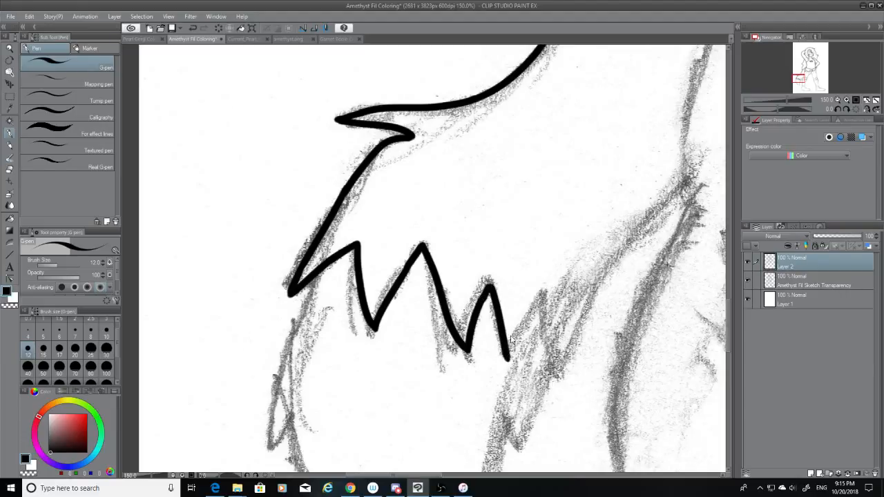
key(ctrl+z)
mouse_move(489, 281)
mouse_down()
mouse_move(506, 354)
mouse_move(529, 304)
mouse_move(546, 293)
mouse_move(541, 310)
mouse_move(550, 291)
mouse_move(561, 366)
mouse_up()
key(ctrl+z)
key(ctrl+z)
key(ctrl+z)
key(ctrl+z)
key(ctrl+z)
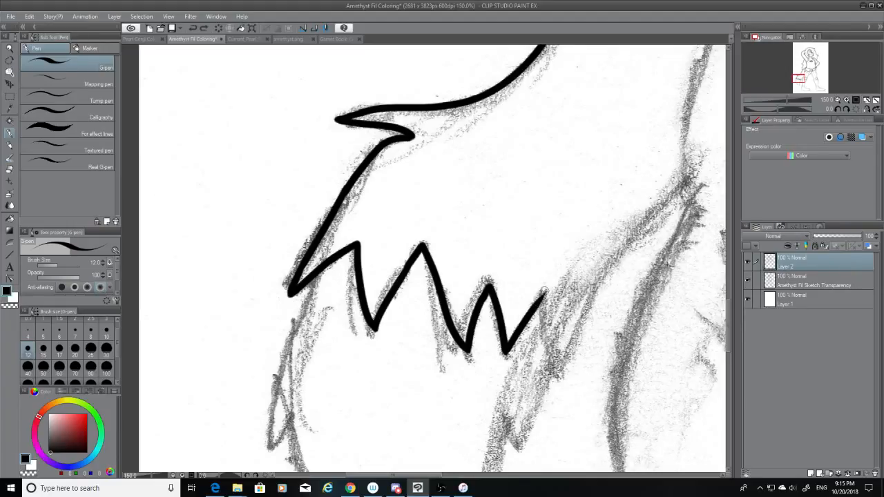
Ink the zigzag's last downward spike and the long curve rising from its point to the sketched leg line.
mouse_move(538, 304)
mouse_down()
mouse_move(546, 293)
mouse_move(557, 357)
mouse_up()
key(ctrl+z)
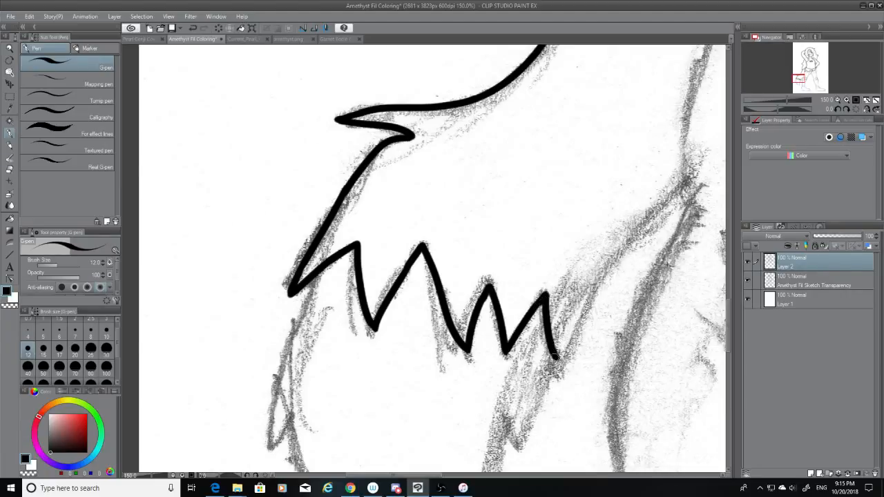
key(ctrl+z)
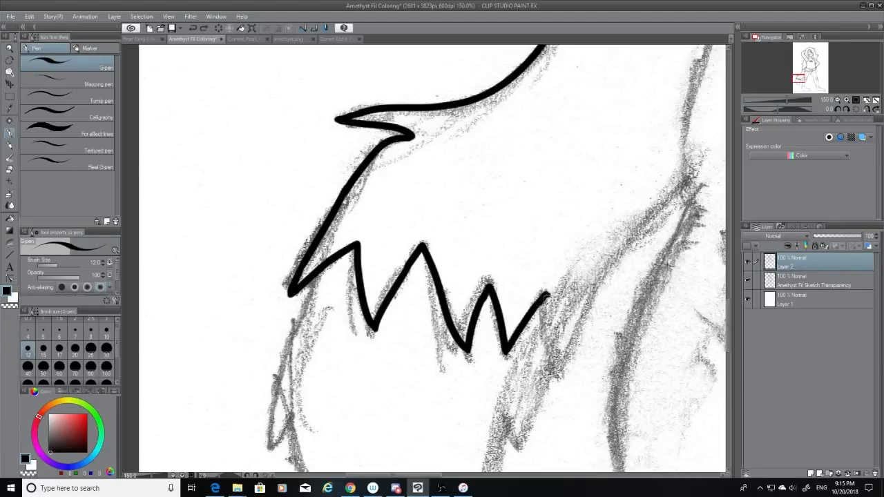
drag(548, 292, 558, 361)
key(ctrl+z)
mouse_move(548, 293)
mouse_down()
mouse_move(557, 368)
mouse_move(633, 228)
mouse_up()
key(ctrl+z)
mouse_move(556, 370)
mouse_down()
mouse_move(633, 242)
mouse_move(704, 174)
mouse_up()
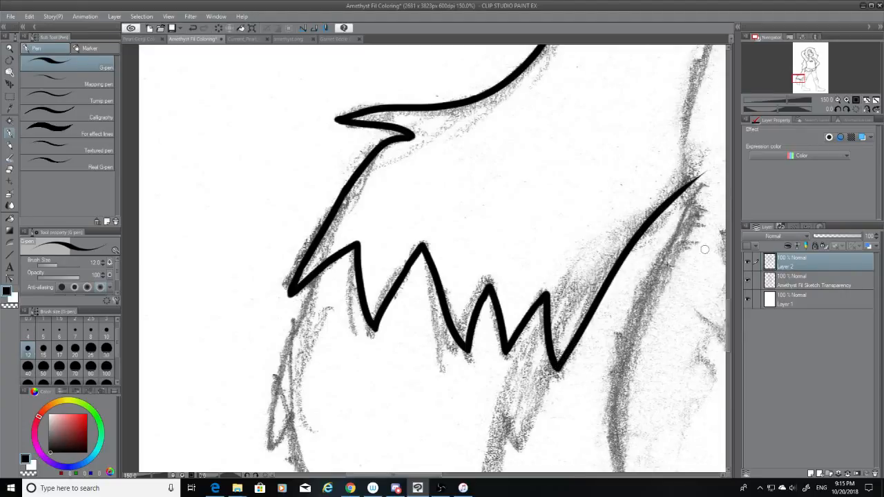
Trim the tapered upper end of the long curve with the hard eraser where it meets the leg line.
drag(427, 475, 456, 476)
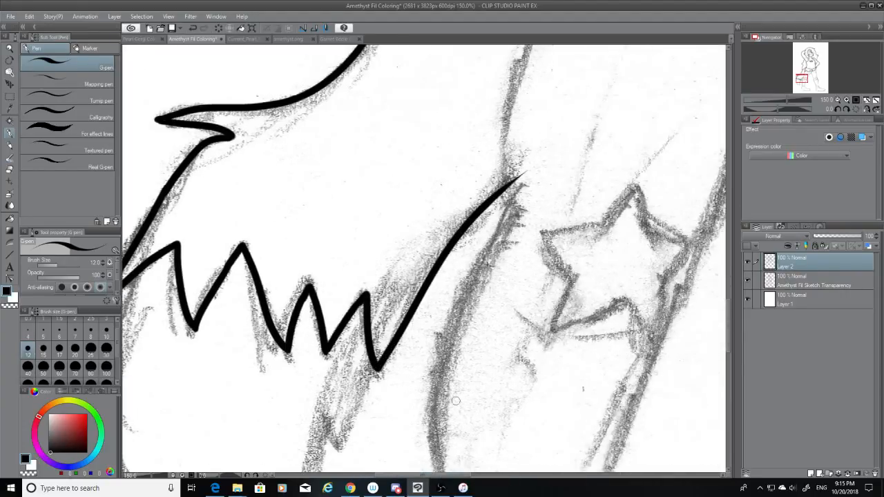
click(10, 171)
drag(525, 169, 518, 202)
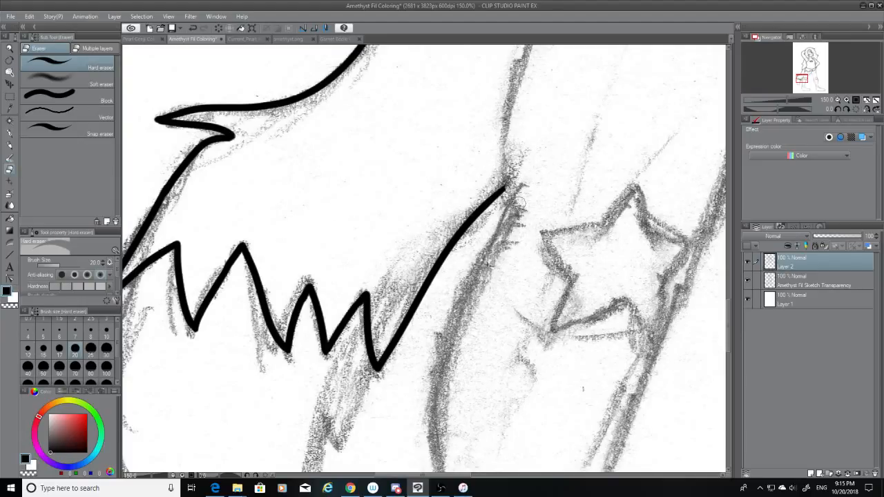
Ink the outer edge of the lower hair lock from beneath the zigzag around its first small pointed tip.
drag(467, 475, 453, 475)
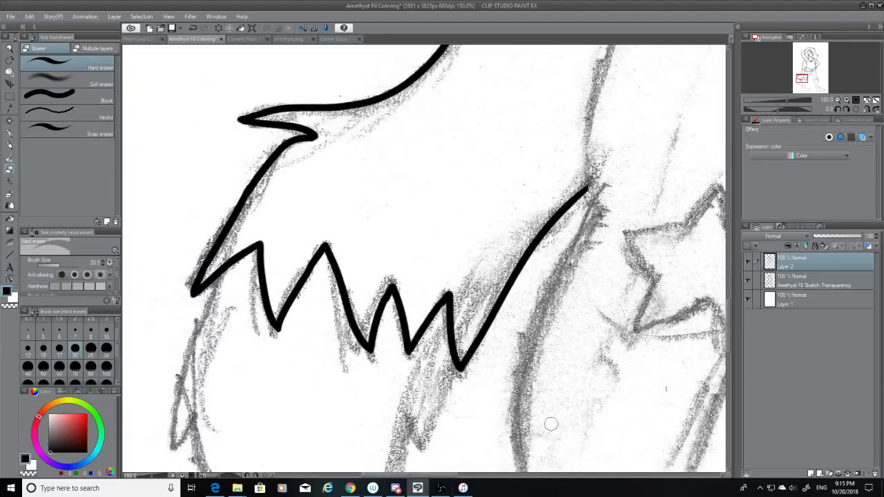
drag(729, 313, 728, 339)
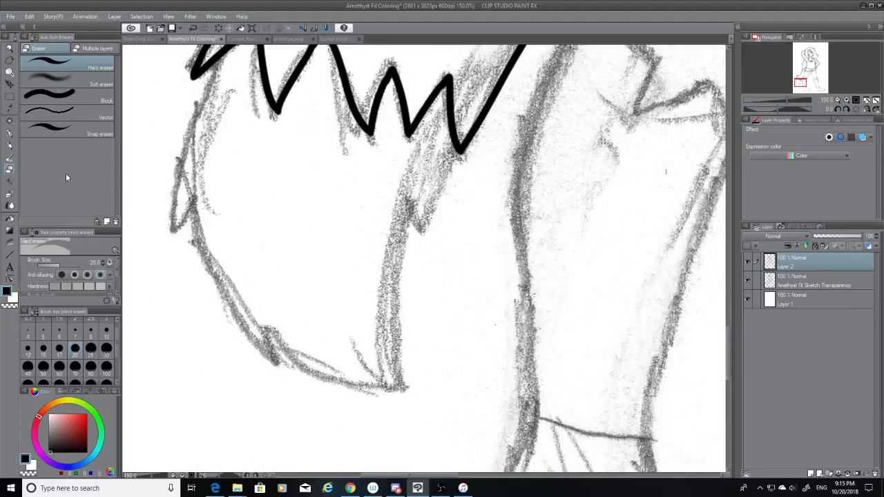
click(9, 134)
mouse_move(220, 54)
mouse_down()
mouse_move(167, 246)
mouse_move(206, 197)
mouse_up()
key(ctrl+z)
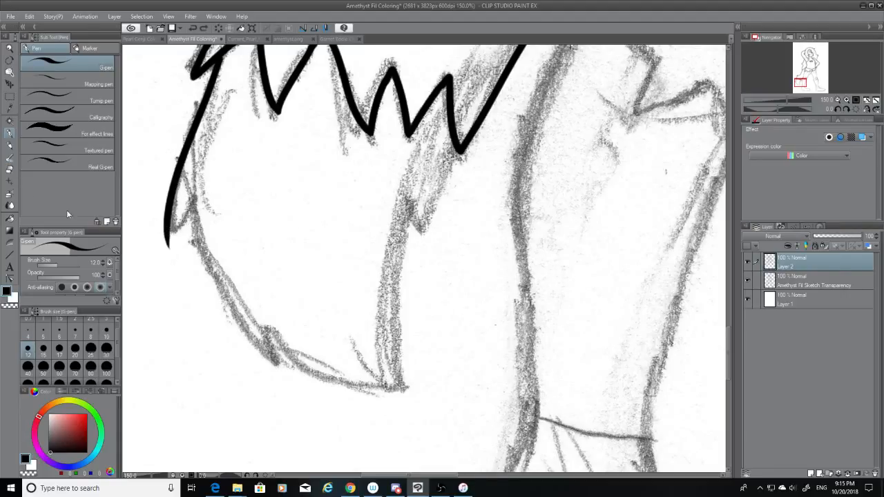
key(e)
mouse_move(174, 243)
mouse_down()
mouse_move(158, 216)
mouse_move(176, 233)
mouse_move(194, 197)
mouse_move(206, 253)
mouse_move(340, 392)
mouse_up()
key(p)
key(ctrl+z)
key(ctrl+z)
Ink the lower lock's outer curve from the first small tip down to the next sketched notch.
mouse_move(195, 200)
mouse_down()
mouse_move(251, 338)
mouse_move(277, 365)
mouse_move(271, 332)
mouse_move(366, 396)
mouse_move(401, 396)
mouse_up()
key(ctrl+z)
mouse_move(268, 329)
mouse_down()
mouse_move(354, 377)
mouse_move(400, 385)
mouse_up()
key(ctrl+z)
Ink the lower lock's rounded underside from the notch to its bottom tip and the inner edge rising from there.
mouse_move(268, 329)
mouse_down()
mouse_move(407, 385)
mouse_move(380, 386)
mouse_move(408, 383)
mouse_move(414, 229)
mouse_up()
key(ctrl+z)
key(ctrl+z)
key(ctrl+z)
key(ctrl+z)
mouse_move(407, 383)
mouse_down()
mouse_move(412, 217)
mouse_move(400, 353)
mouse_move(406, 382)
mouse_up()
key(ctrl+z)
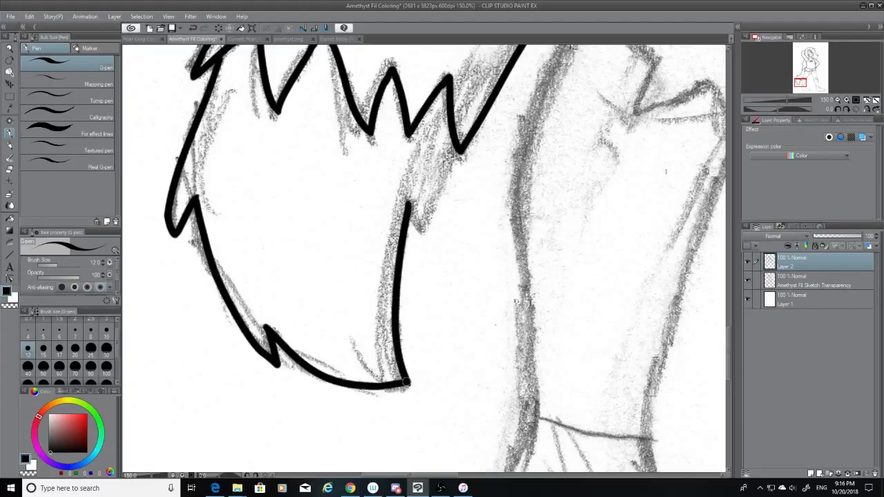
Hide the sketch layer and sharpen the peak of the lower lock's notch with the hard eraser at size 12.
click(747, 280)
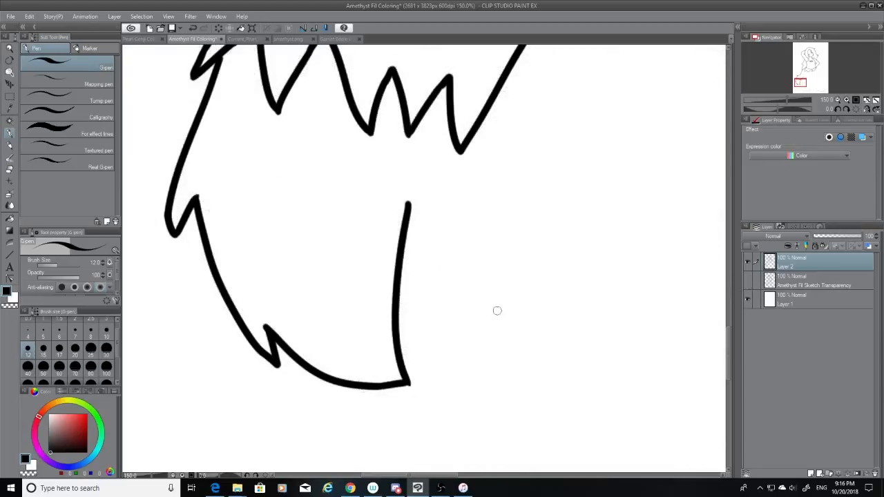
key(e)
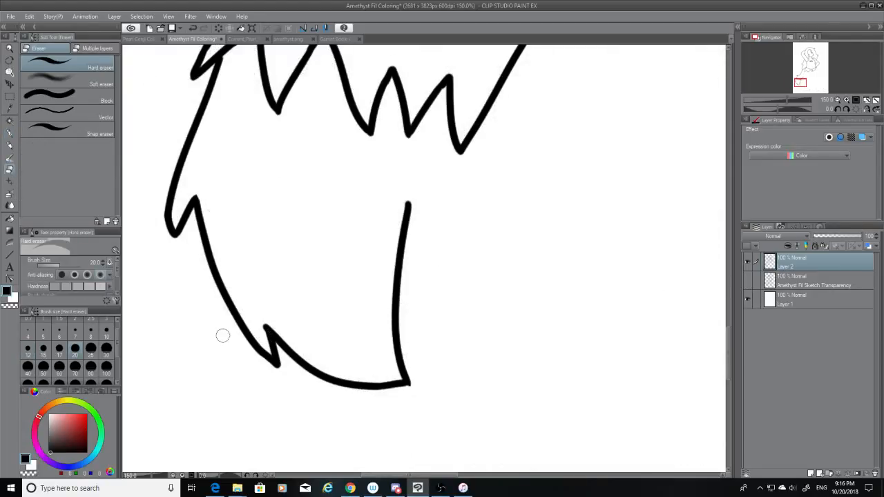
click(28, 349)
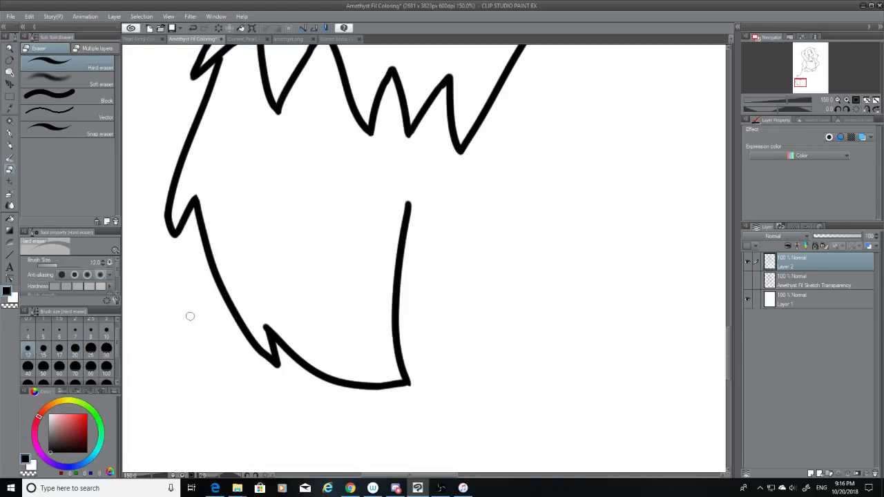
drag(268, 340, 274, 300)
key(ctrl+z)
key(ctrl+z)
key(ctrl+z)
key(ctrl+z)
drag(265, 340, 271, 303)
key(ctrl+z)
drag(265, 339, 271, 301)
Show the Amethyst Fil Sketch Transparency layer again and switch back to the G-pen.
click(747, 280)
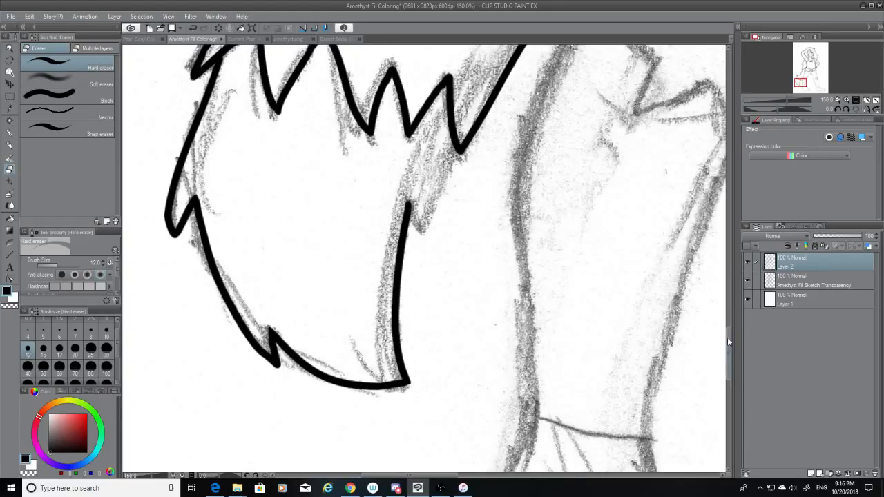
scroll(598, 289, up, 3)
click(9, 133)
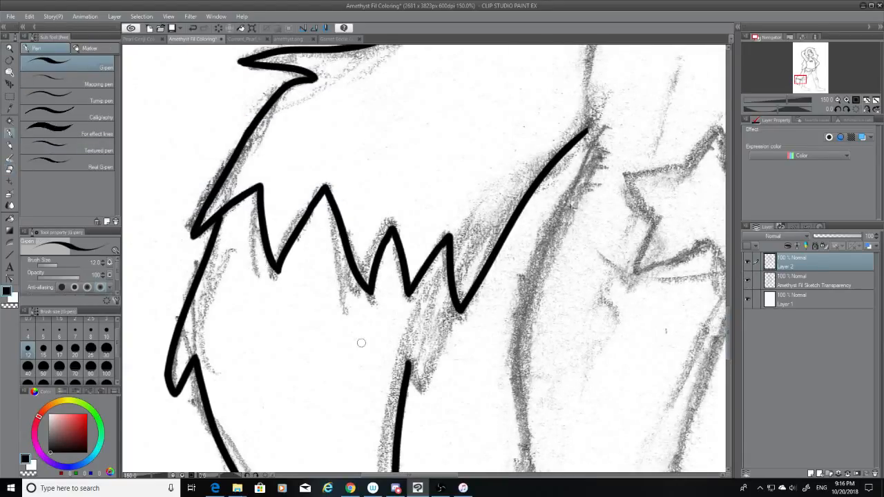
Ink the lower lock's inner edge up to the zigzag and, with the sketch hidden, trim the zigzag's first downward point with the hard eraser.
mouse_move(407, 361)
mouse_down()
mouse_move(448, 317)
mouse_move(443, 333)
mouse_up()
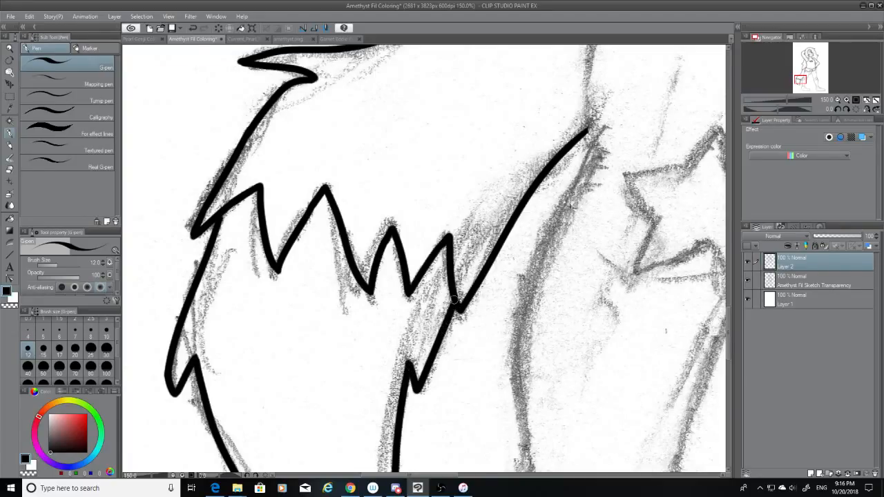
click(747, 280)
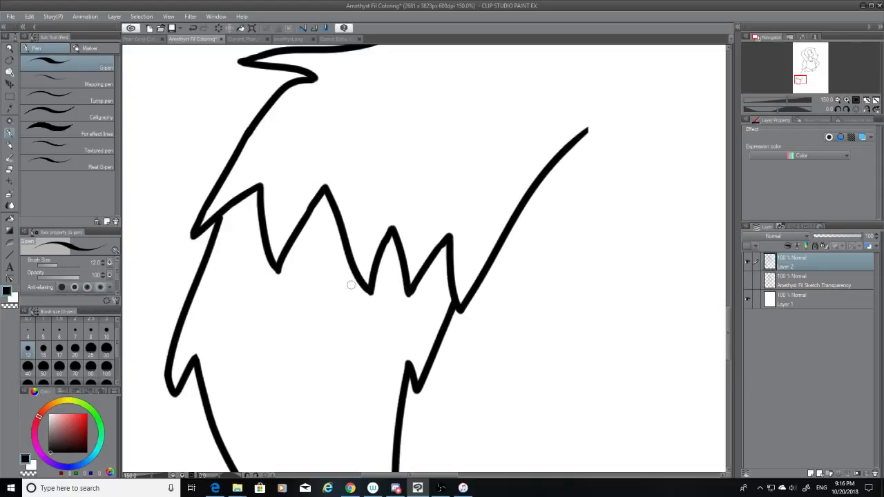
click(9, 175)
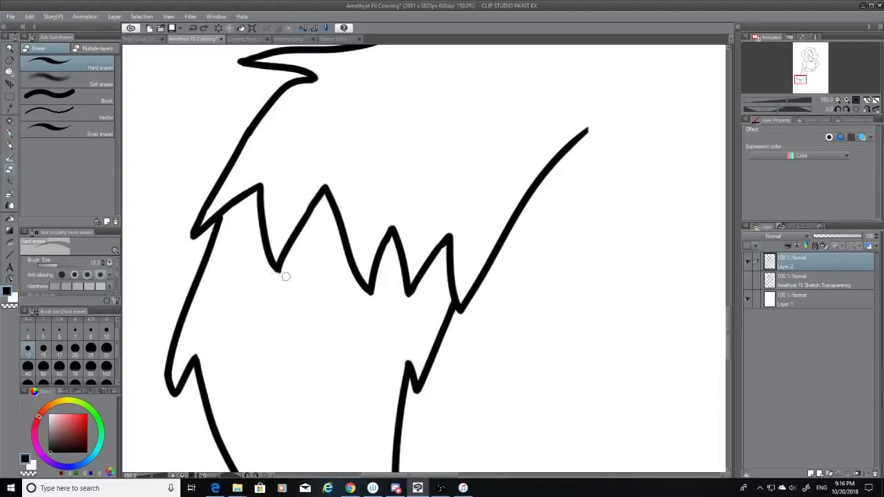
drag(284, 275, 272, 269)
click(10, 133)
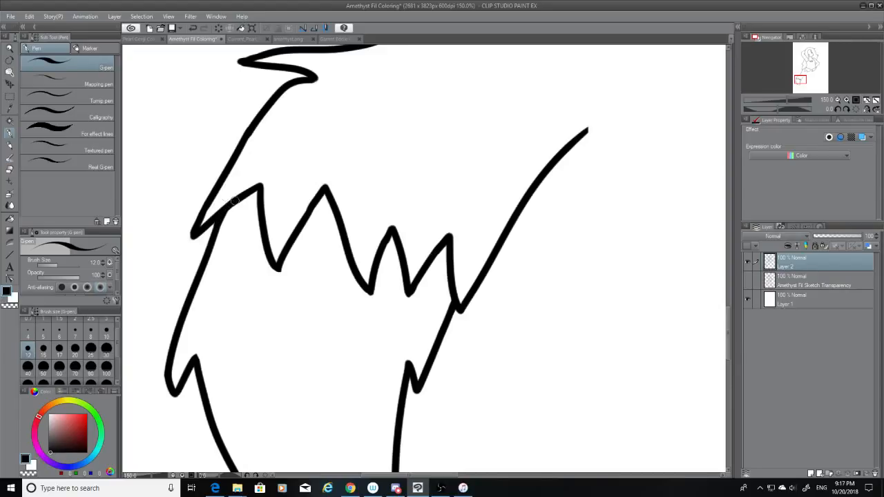
Show the Amethyst Fil Sketch Transparency layer again and ink the curved edge between the thighs with the G-pen.
scroll(257, 210, down, 20)
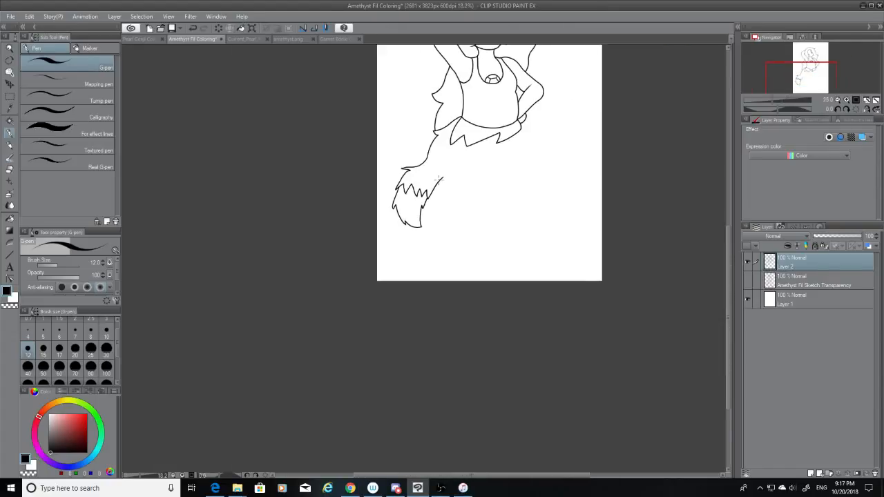
scroll(437, 179, down, 2)
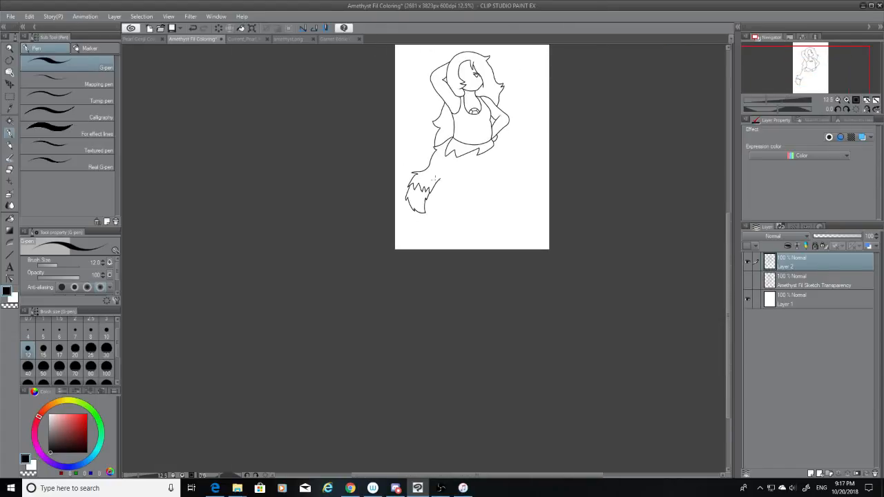
click(747, 280)
scroll(459, 152, up, 8)
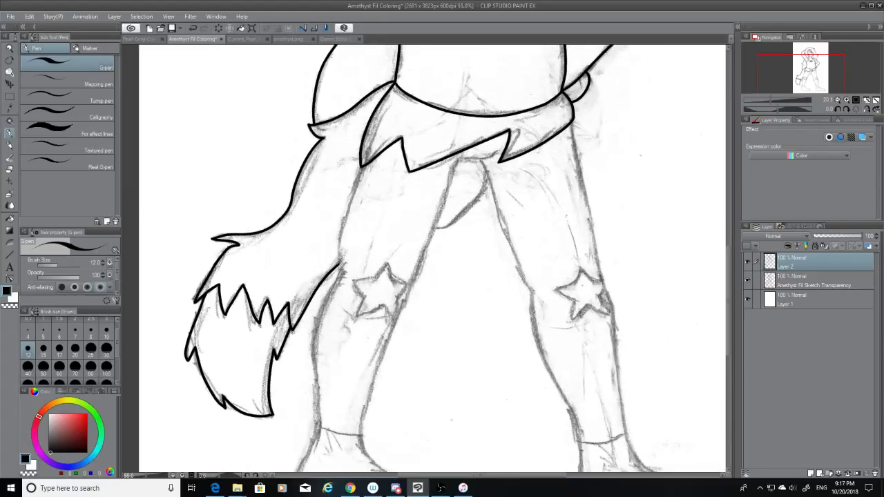
scroll(468, 157, up, 5)
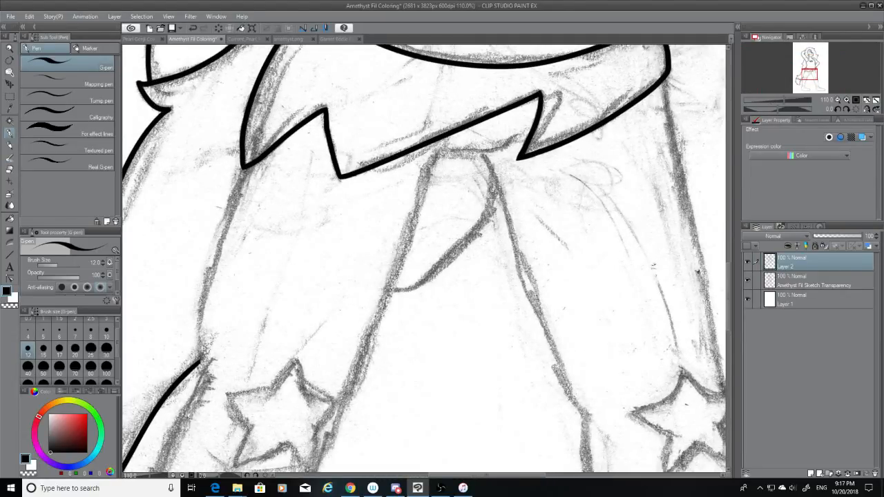
mouse_move(492, 178)
mouse_down()
mouse_move(479, 236)
mouse_move(399, 291)
mouse_move(490, 203)
mouse_move(391, 289)
mouse_up()
key(ctrl+z)
drag(393, 291, 422, 284)
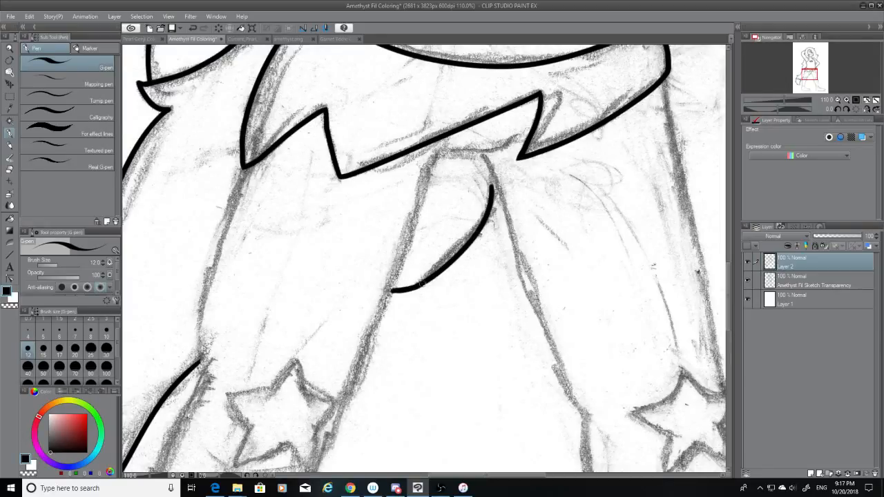
Ink the left leg's inner thigh line down toward the knee star and the short line joining the tops of both thighs.
drag(436, 155, 344, 386)
key(ctrl+z)
mouse_move(434, 155)
mouse_down()
mouse_move(360, 371)
mouse_move(434, 162)
mouse_move(344, 387)
mouse_up()
key(ctrl+z)
key(ctrl+z)
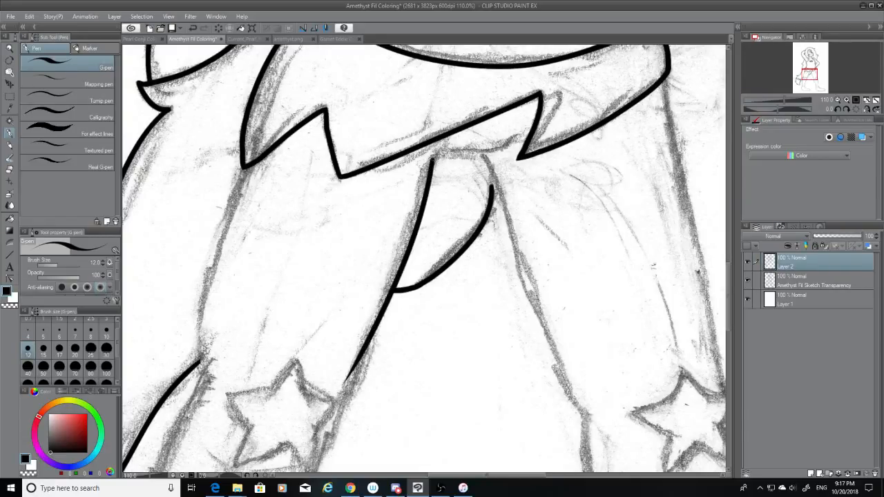
drag(433, 159, 504, 142)
key(ctrl+z)
mouse_move(431, 159)
mouse_down()
mouse_move(491, 155)
mouse_move(531, 311)
mouse_up()
key(ctrl+z)
Ink the right leg's inner thigh line from the end of the short joining line down to the knee.
drag(488, 152, 539, 284)
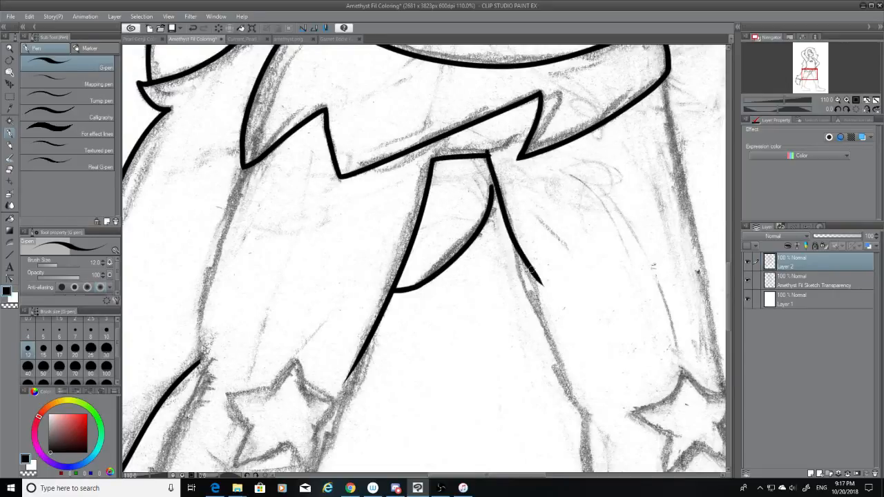
key(ctrl+z)
drag(488, 155, 553, 335)
key(ctrl+z)
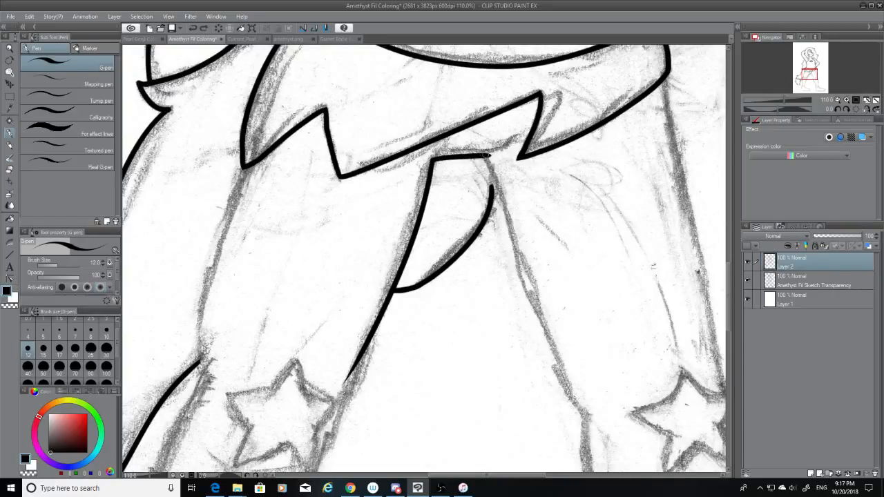
drag(488, 156, 556, 340)
key(ctrl+z)
drag(488, 157, 572, 389)
key(ctrl+z)
mouse_move(488, 156)
mouse_down()
mouse_move(532, 324)
mouse_move(573, 424)
mouse_up()
key(ctrl+z)
drag(489, 158, 580, 413)
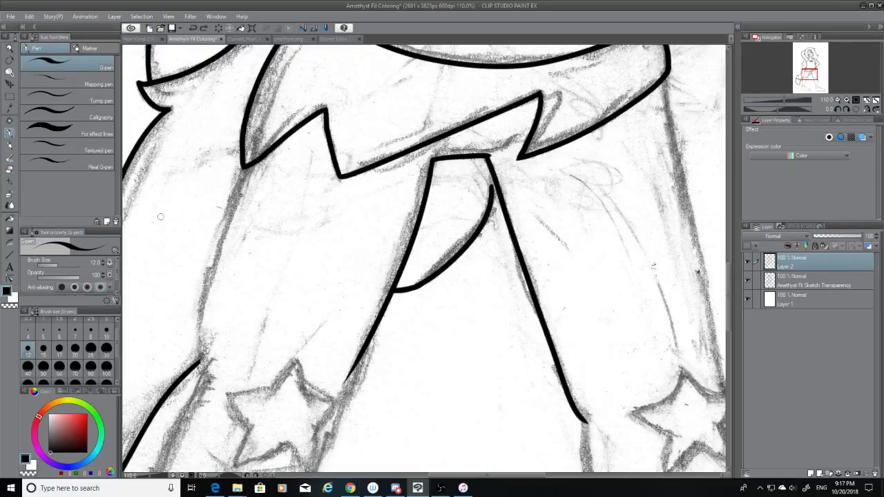
Clean up the corner where the short line meets the right thigh and the curve's upper end with the hard eraser.
scroll(437, 228, up, 5)
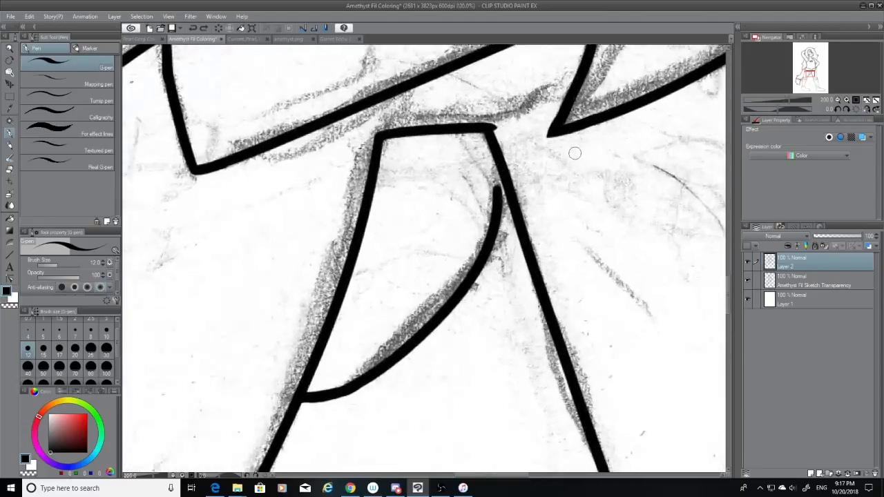
click(9, 169)
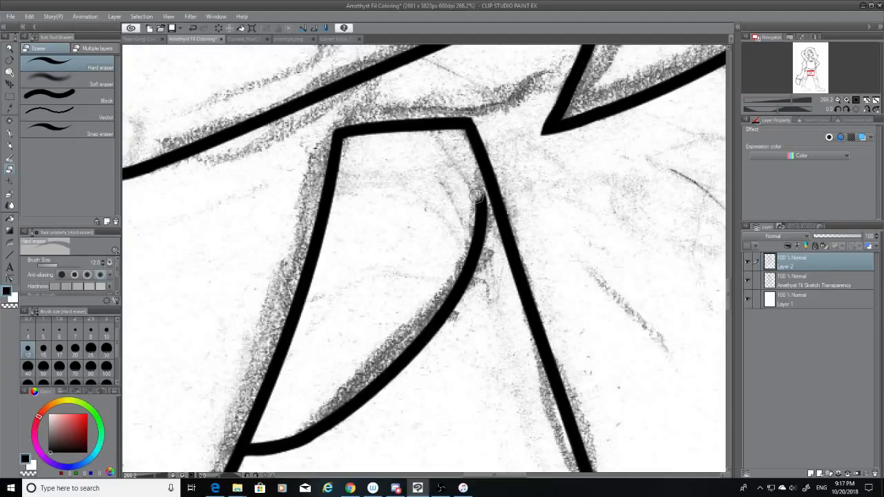
mouse_move(477, 196)
mouse_down()
mouse_move(481, 206)
mouse_move(475, 194)
mouse_up()
click(10, 135)
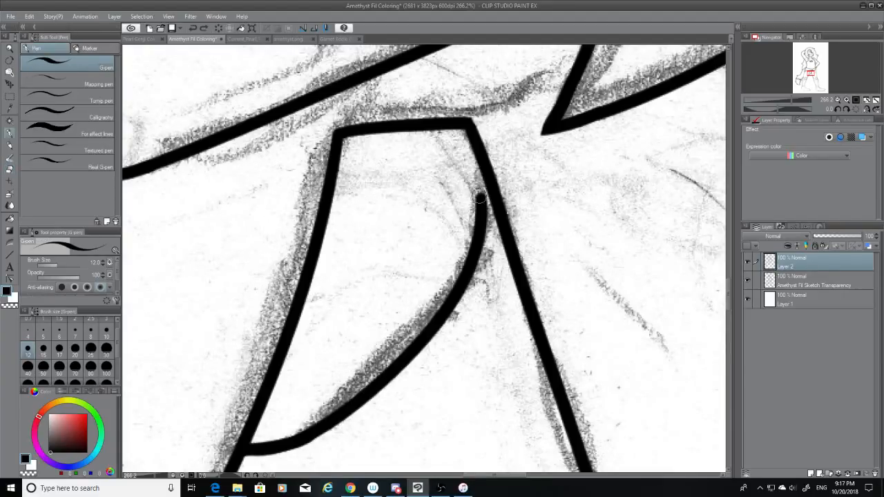
mouse_move(481, 167)
mouse_down()
mouse_move(482, 215)
mouse_move(484, 170)
mouse_up()
key(ctrl+z)
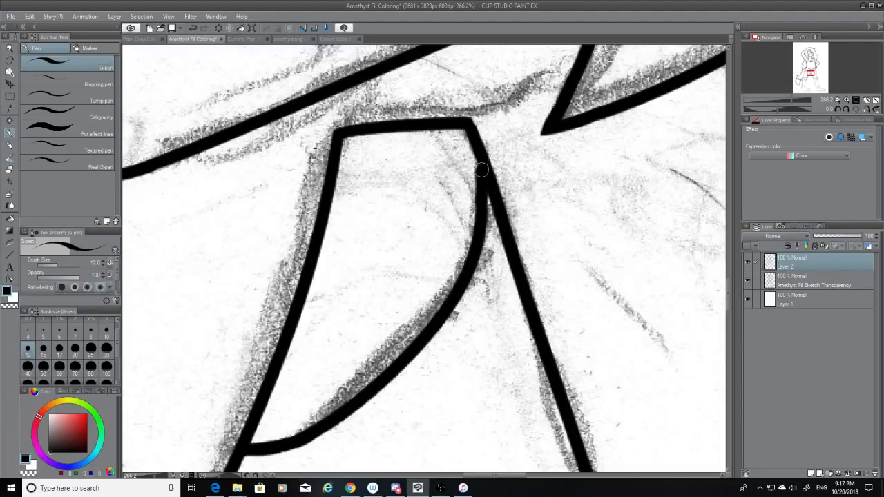
key(ctrl+z)
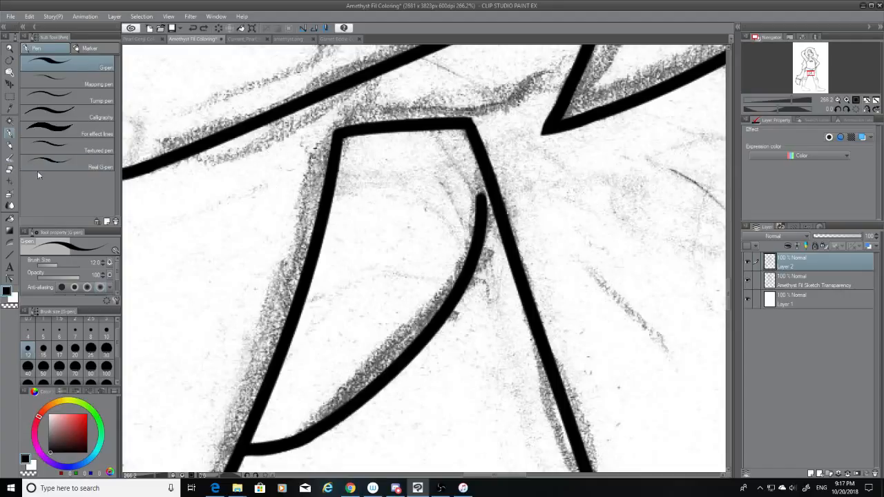
Erase the curve's upper end and redraw it with the G-pen so it meets the right leg's inner thigh line.
key(e)
drag(481, 201, 482, 206)
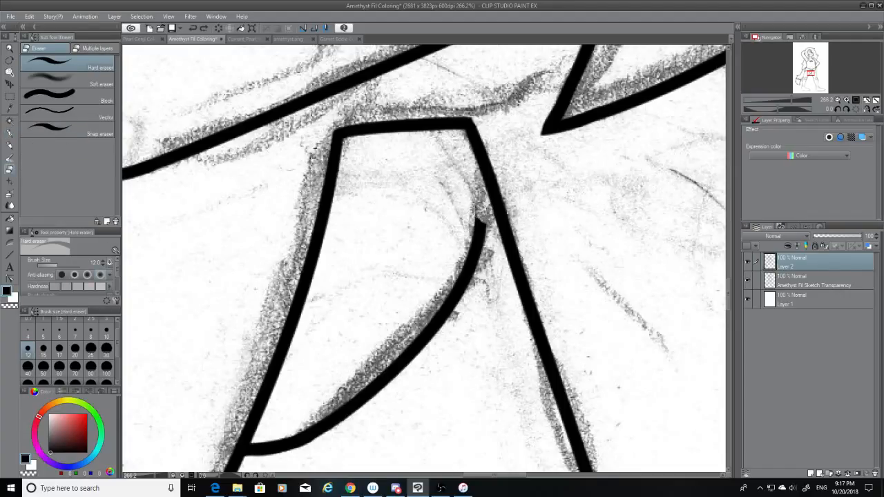
click(10, 132)
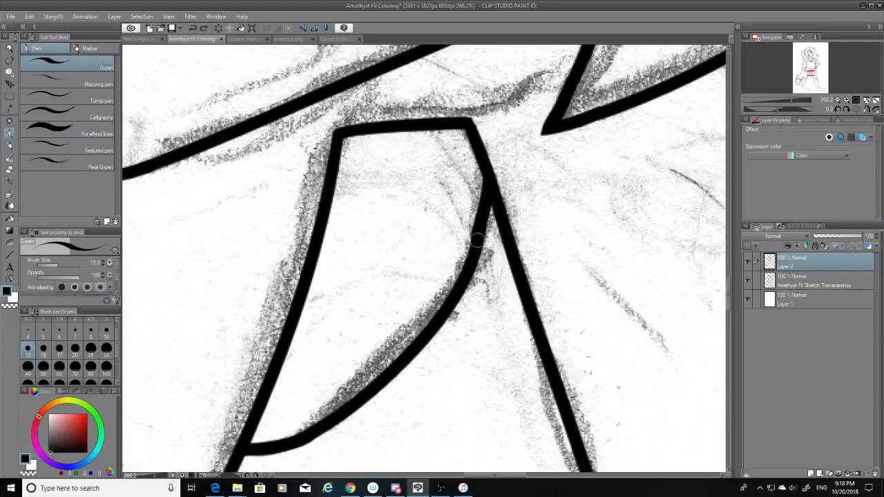
drag(486, 178, 479, 241)
key(ctrl+z)
drag(488, 177, 478, 236)
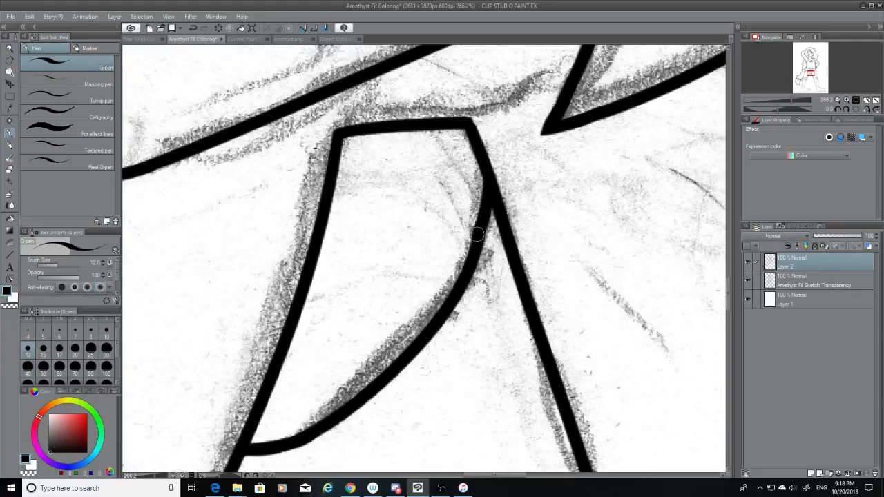
key(ctrl+z)
drag(485, 170, 474, 248)
key(ctrl+z)
drag(489, 174, 476, 245)
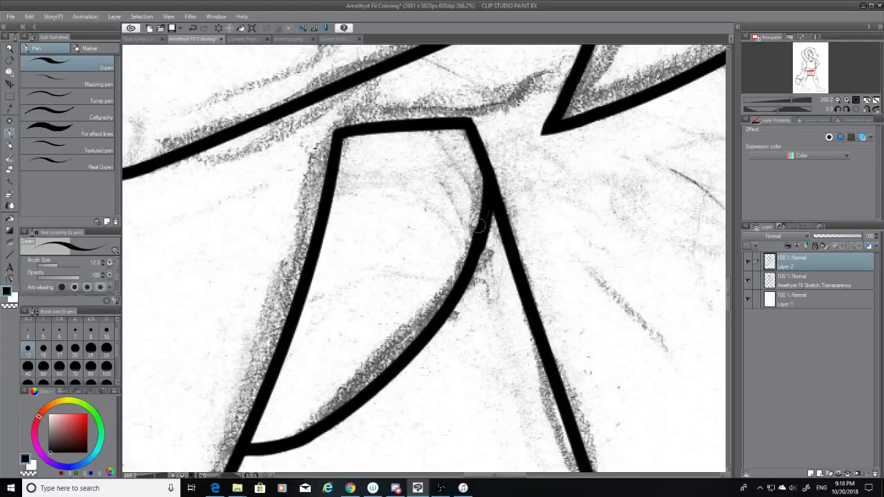
key(ctrl+z)
drag(490, 180, 475, 242)
key(ctrl+z)
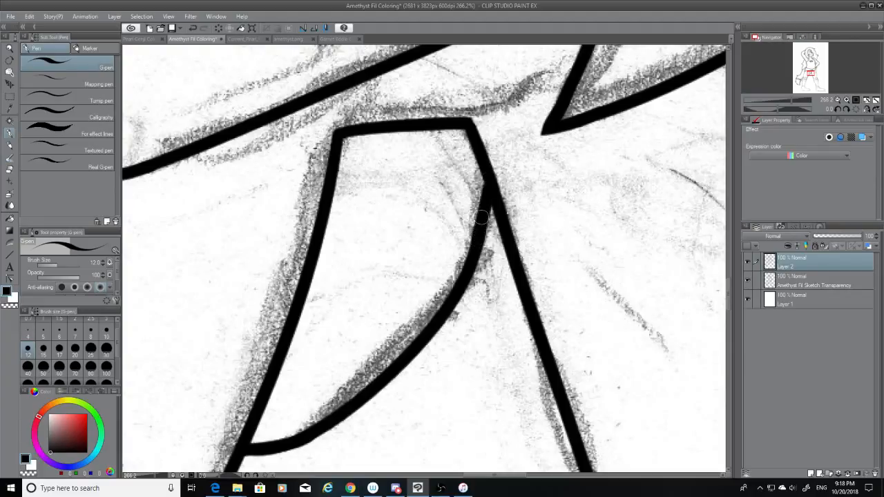
key(ctrl+z)
drag(490, 181, 475, 243)
key(ctrl+z)
drag(489, 179, 474, 245)
Erase the tapered lower end of the left inner thigh line with the hard eraser at size 70, and set the eraser size to 20.
drag(732, 288, 729, 332)
mouse_move(525, 477)
mouse_down()
mouse_move(481, 479)
mouse_move(489, 477)
mouse_up()
drag(728, 331, 731, 318)
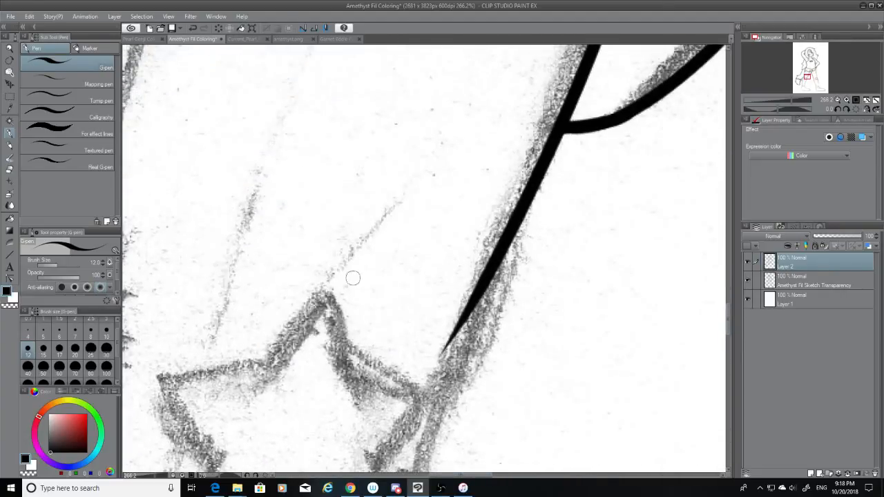
click(9, 170)
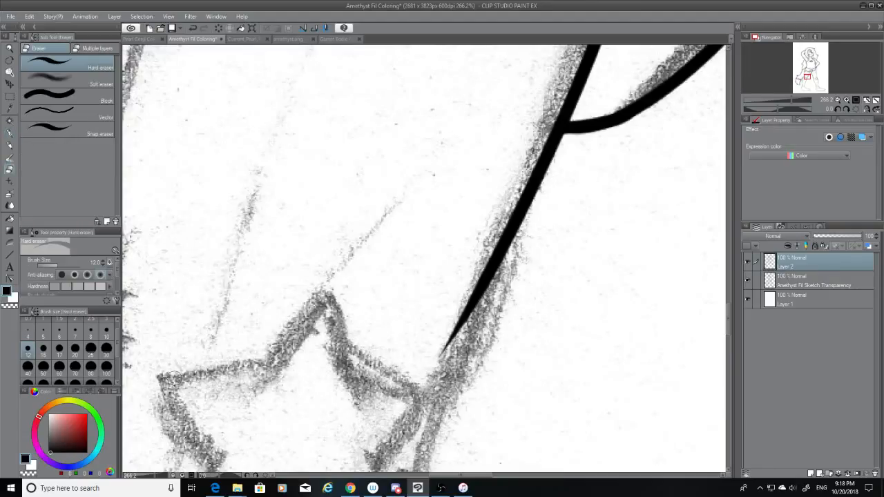
click(107, 352)
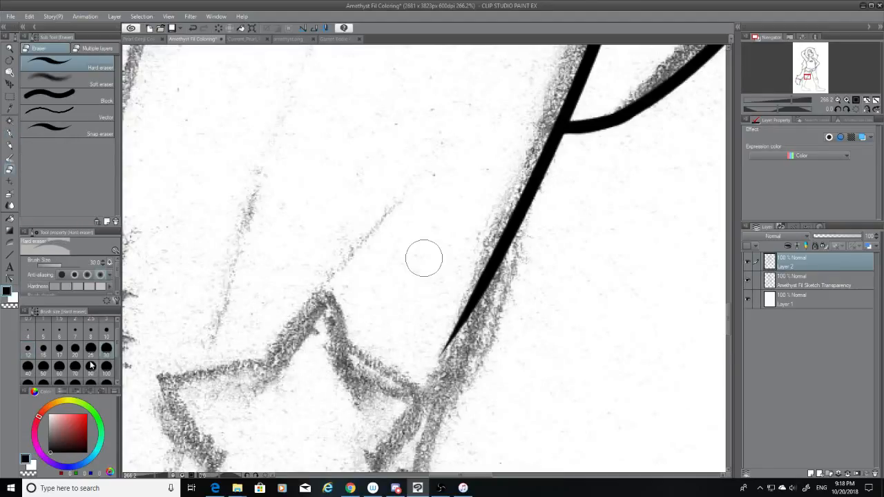
click(75, 368)
mouse_move(468, 336)
mouse_down()
mouse_move(444, 351)
mouse_move(470, 300)
mouse_move(467, 255)
mouse_up()
click(74, 347)
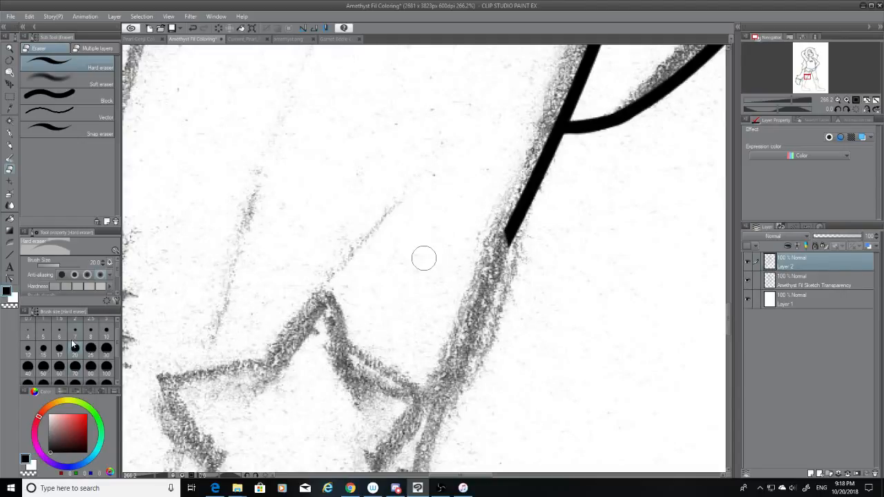
Continue the left leg's inner thigh line with the G-pen down past the knee star's outer point.
click(9, 133)
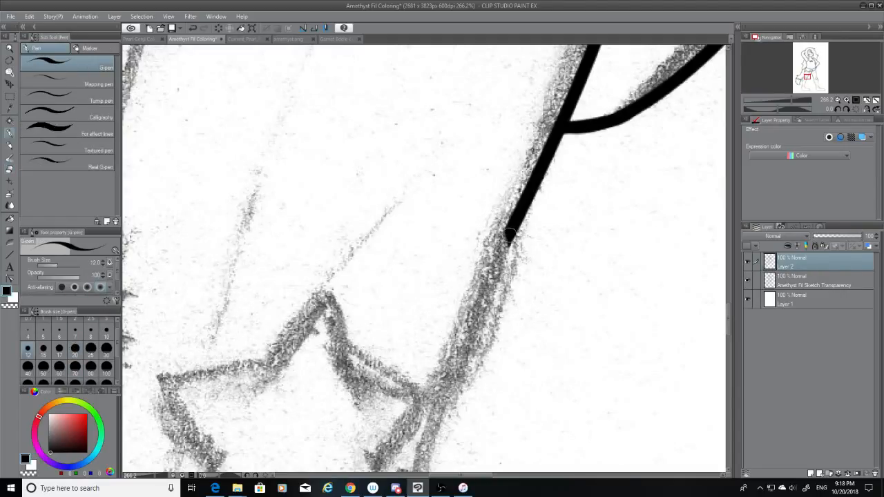
drag(510, 234, 419, 464)
key(ctrl+z)
drag(512, 235, 418, 471)
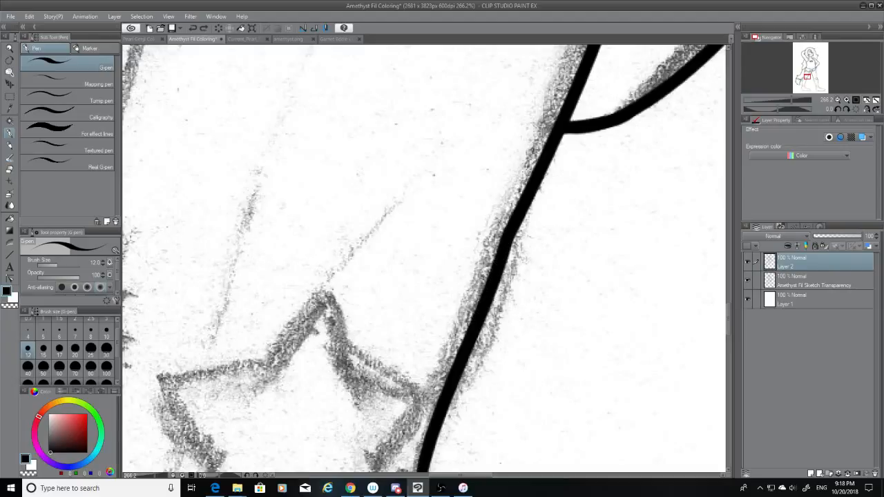
Trim the line's tapered end beside the knee star with the hard eraser and ink the inner knee down to the upper calf.
drag(729, 312, 727, 330)
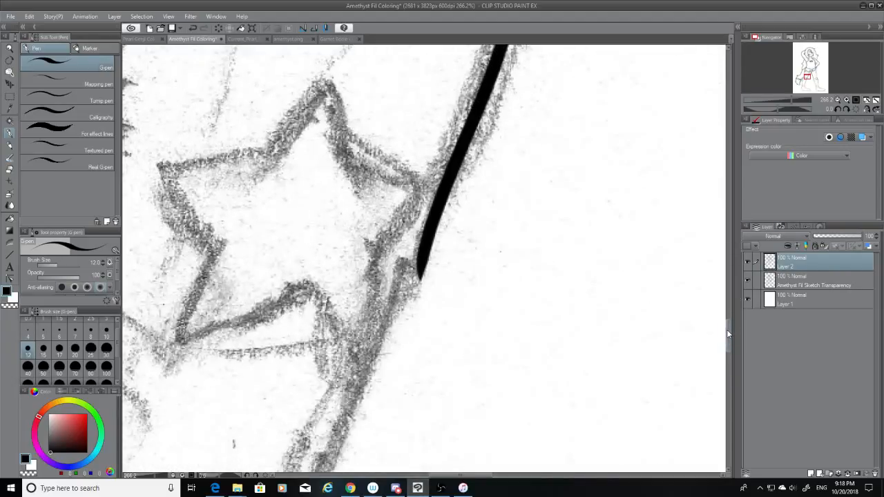
click(9, 170)
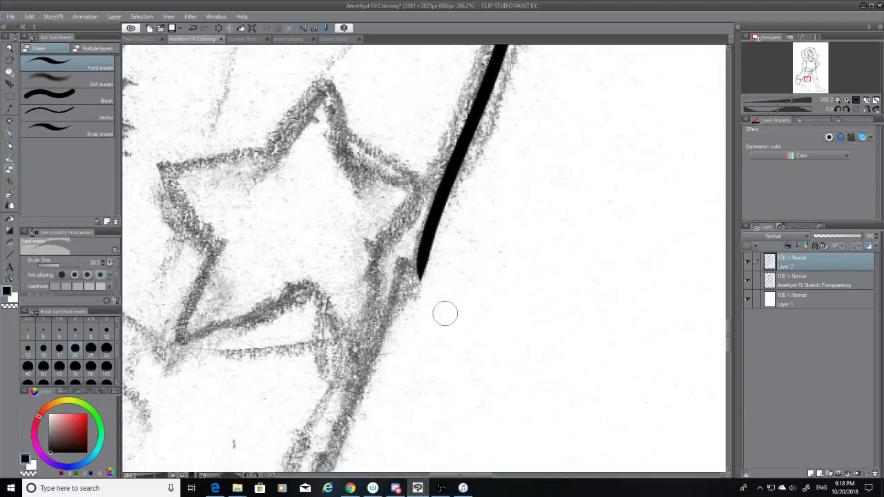
mouse_move(410, 285)
mouse_down()
mouse_move(433, 274)
mouse_move(417, 275)
mouse_move(375, 345)
mouse_move(346, 424)
mouse_up()
click(10, 133)
key(ctrl+z)
drag(424, 256, 322, 450)
key(ctrl+z)
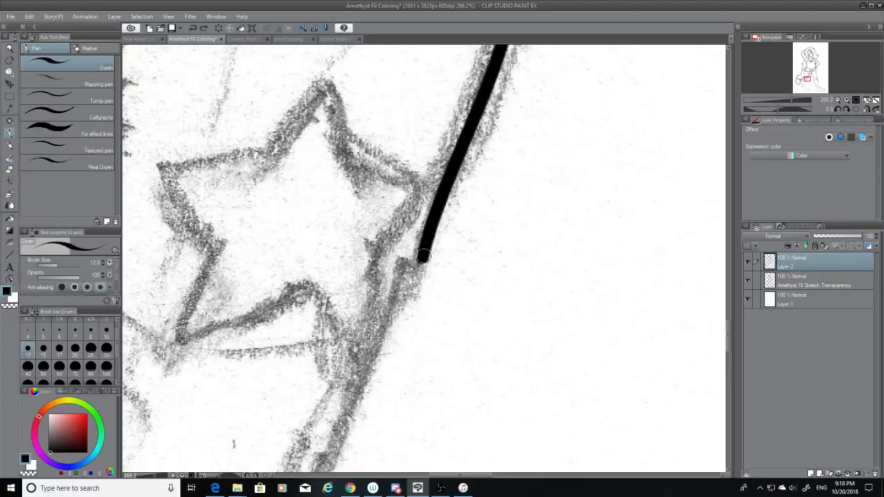
drag(423, 254, 337, 471)
key(ctrl+z)
drag(423, 256, 332, 461)
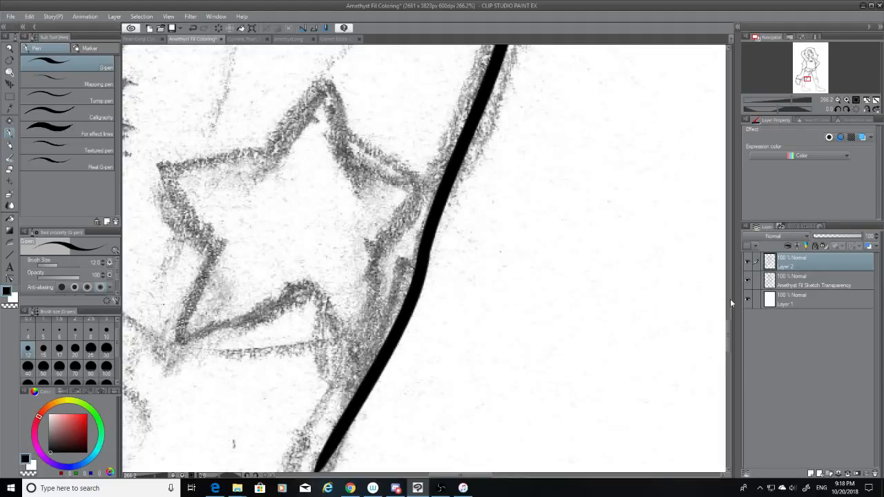
Trim the line's tapered end at the upper calf and ink the left leg's inner calf line further down along the sketch.
drag(727, 325, 721, 350)
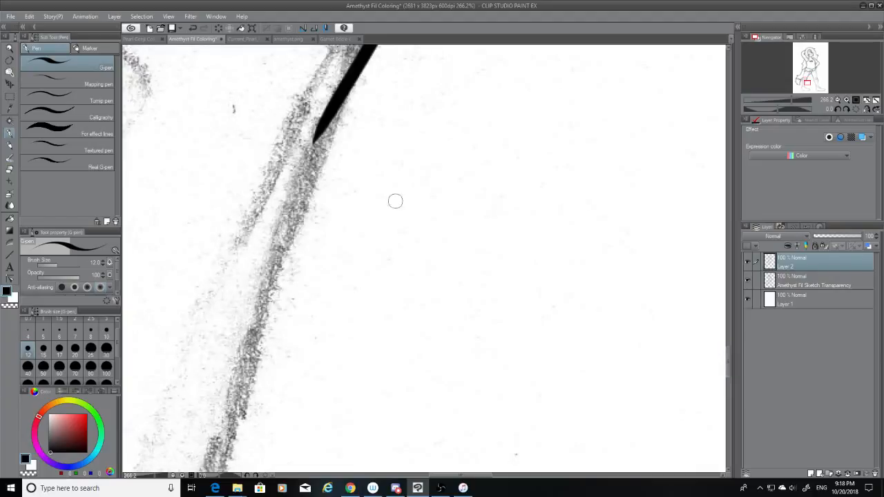
click(11, 170)
mouse_move(316, 138)
mouse_down()
mouse_move(333, 83)
mouse_move(261, 381)
mouse_up()
click(9, 133)
key(ctrl+z)
mouse_move(343, 78)
mouse_down()
mouse_move(278, 282)
mouse_move(242, 472)
mouse_up()
key(ctrl+z)
mouse_move(339, 83)
mouse_down()
mouse_move(275, 254)
mouse_move(211, 473)
mouse_up()
key(ctrl+z)
mouse_move(345, 83)
mouse_down()
mouse_move(286, 230)
mouse_move(215, 484)
mouse_up()
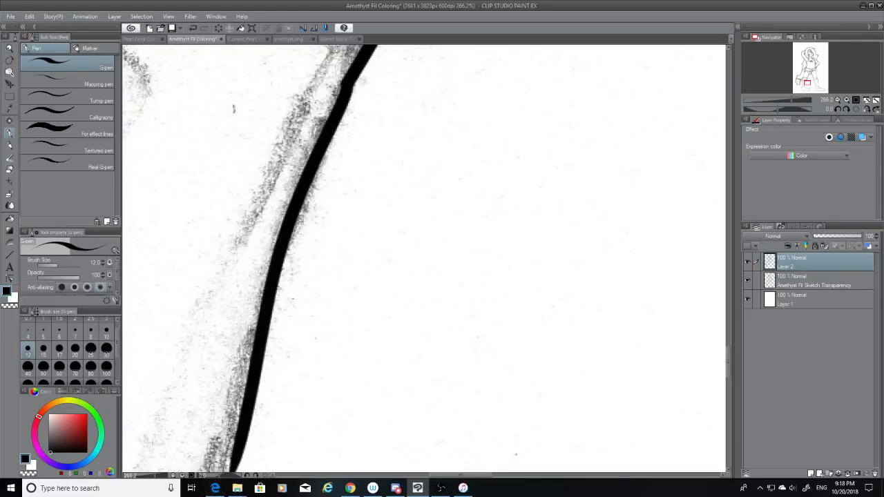
Redraw the left leg's inner calf line with the G-pen and continue it past the ankle line to the top of the foot.
key(ctrl+z)
drag(355, 72, 222, 486)
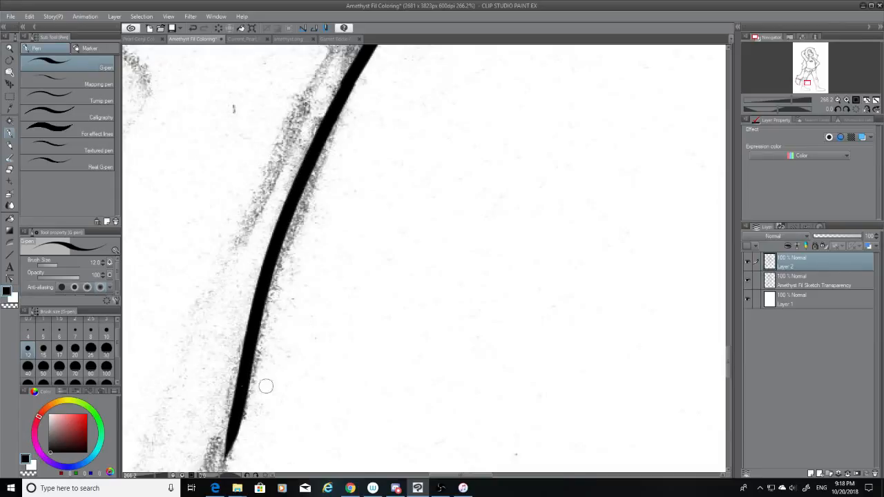
scroll(722, 358, down, 5)
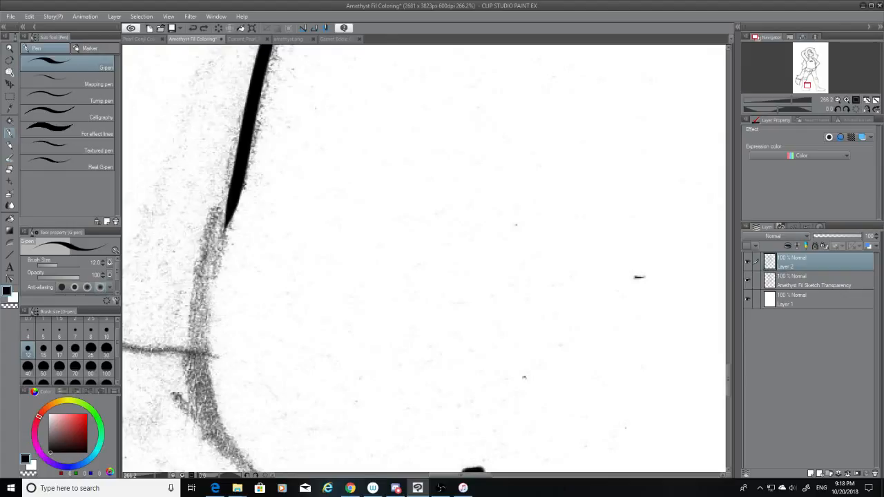
drag(478, 475, 448, 477)
drag(523, 168, 480, 434)
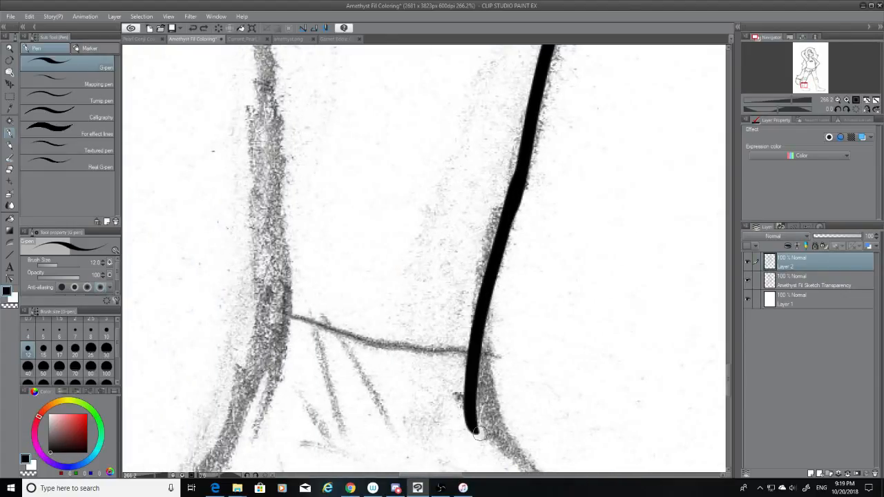
key(ctrl+z)
mouse_move(521, 174)
mouse_down()
mouse_move(480, 333)
mouse_move(475, 432)
mouse_up()
key(ctrl+z)
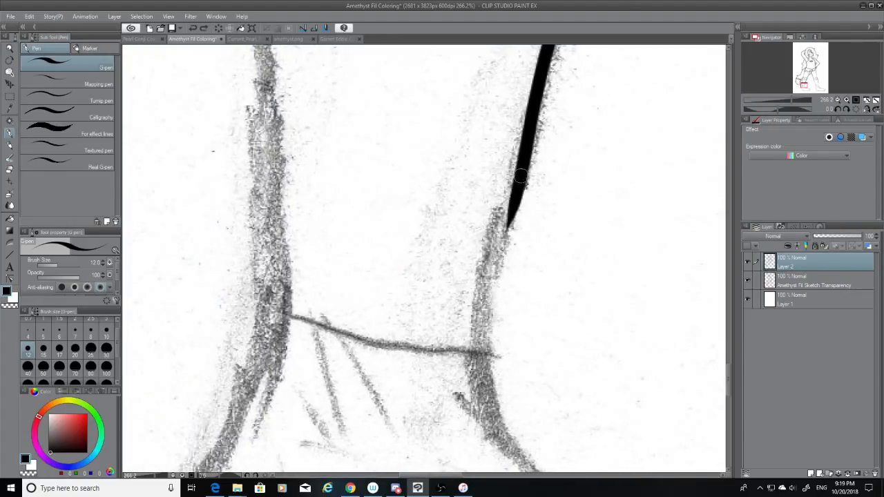
mouse_move(522, 177)
mouse_down()
mouse_move(481, 419)
mouse_move(492, 442)
mouse_up()
key(ctrl+z)
mouse_move(523, 172)
mouse_down()
mouse_move(502, 405)
mouse_move(514, 452)
mouse_up()
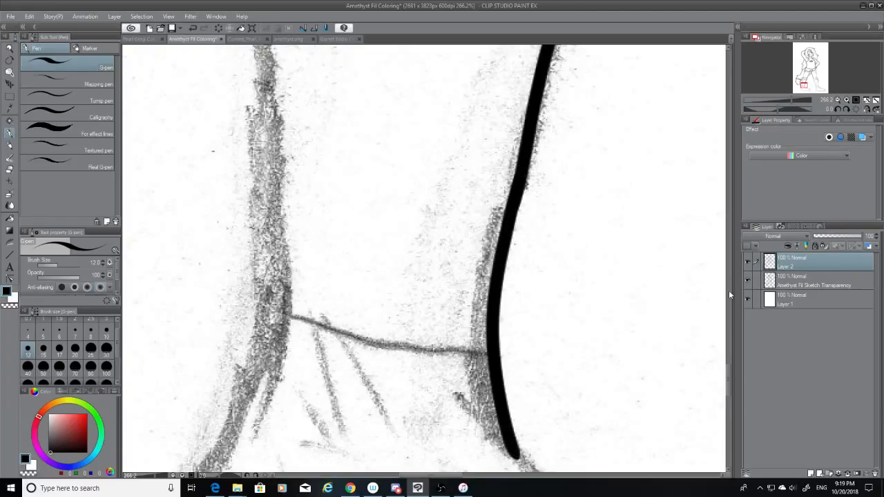
Ink the left leg's outer thigh line from the jagged shirt hem down past the hair strand's tip to the knee bend.
drag(728, 376, 747, 302)
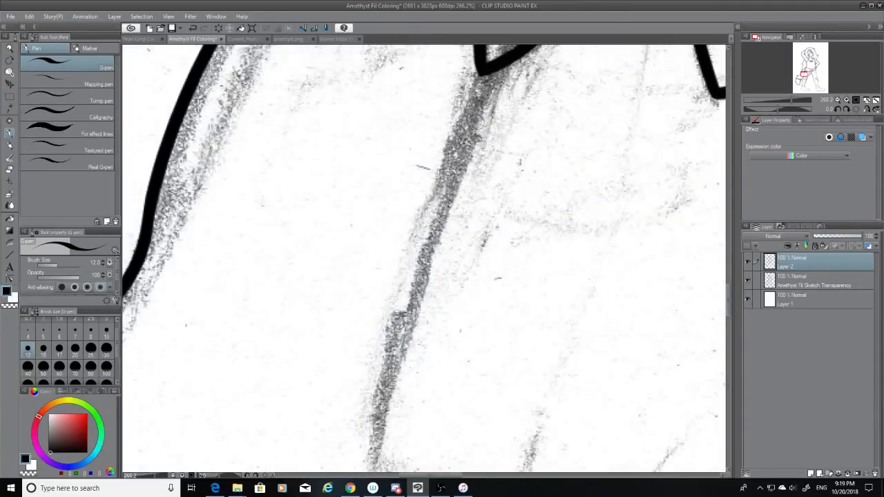
drag(496, 67, 364, 475)
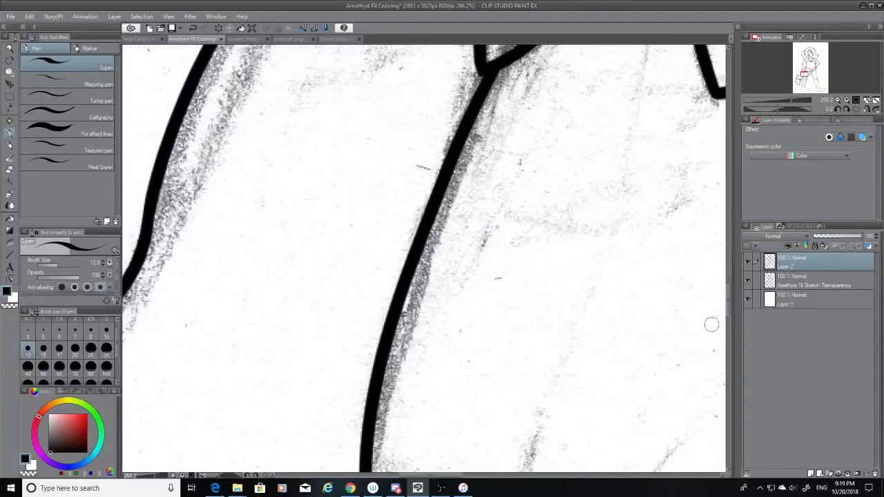
drag(730, 302, 729, 329)
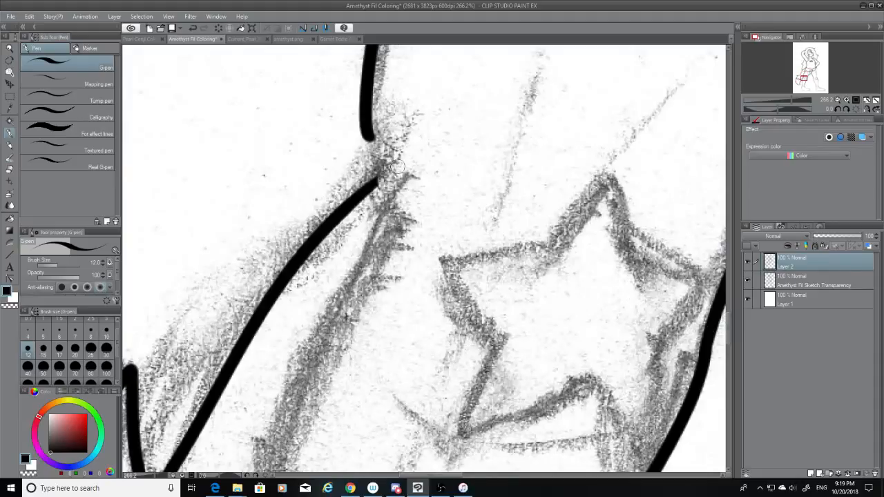
key(ctrl+z)
mouse_move(369, 134)
mouse_down()
mouse_move(384, 220)
mouse_move(374, 150)
mouse_move(392, 222)
mouse_move(372, 113)
mouse_up()
key(ctrl+z)
key(ctrl+z)
drag(392, 215, 371, 114)
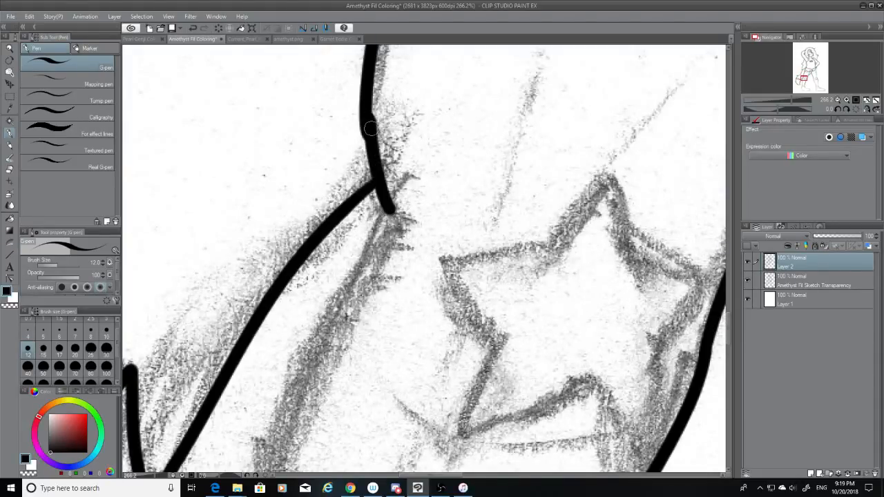
key(ctrl+z)
mouse_move(392, 217)
mouse_down()
mouse_move(368, 124)
mouse_move(391, 216)
mouse_up()
key(ctrl+z)
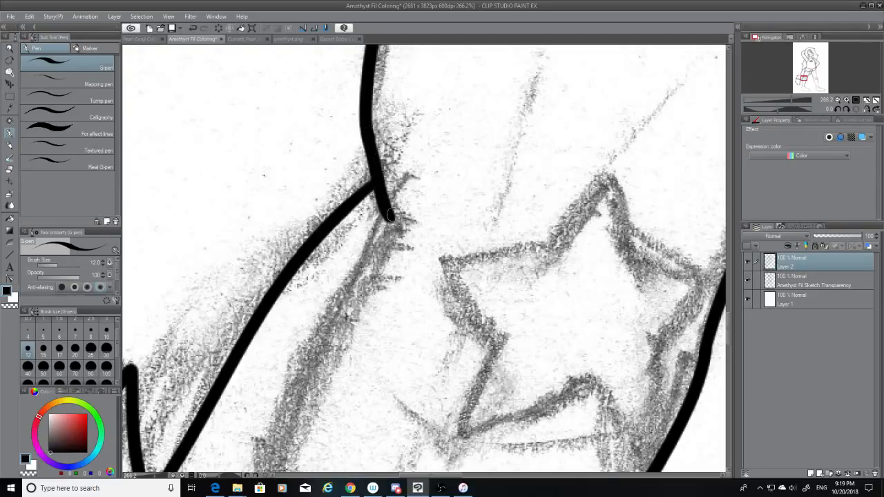
Ink the left leg's outer line from the knee bend down along the sketched upper calf with the G-pen.
click(10, 170)
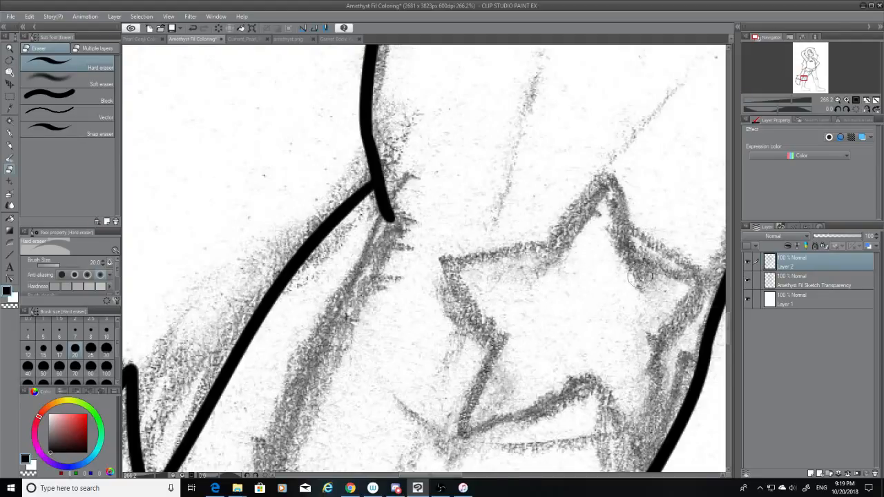
click(11, 137)
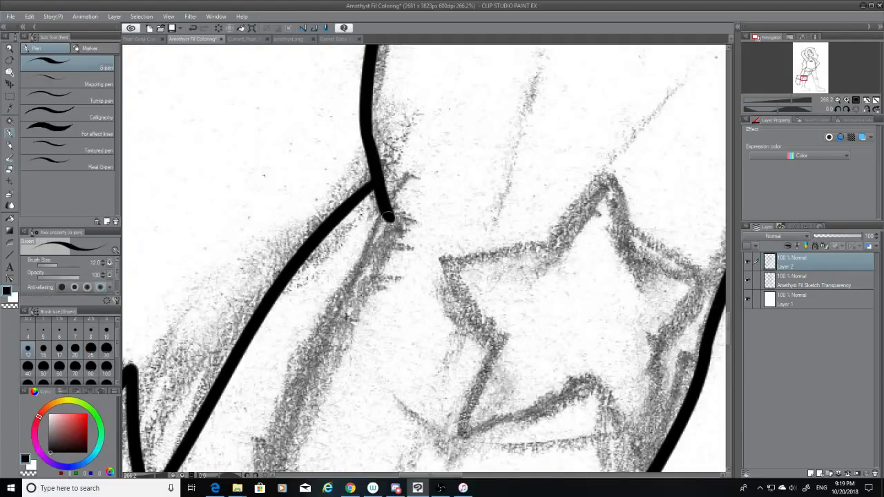
drag(391, 218, 298, 458)
key(ctrl+z)
drag(390, 218, 261, 488)
key(ctrl+z)
drag(390, 219, 237, 488)
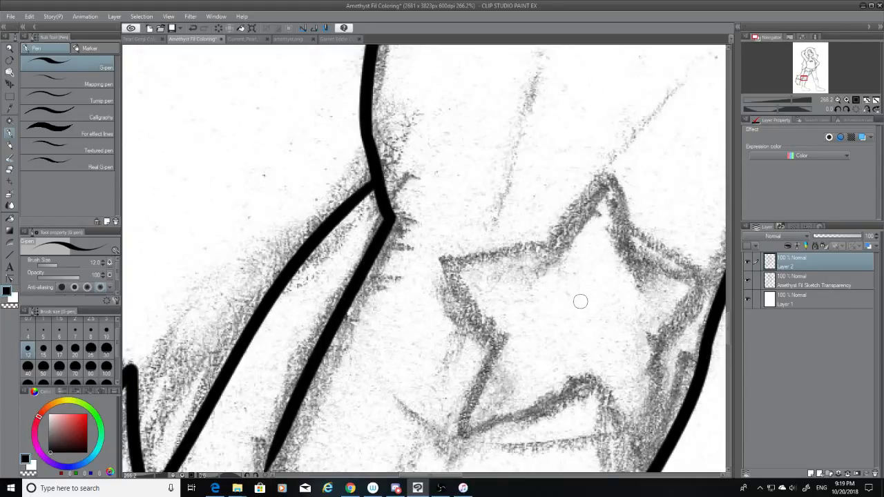
Check the character's legs and boots in the amethyst.png reference image and return to the Amethyst Fit Coloring drawing.
scroll(581, 300, down, 8)
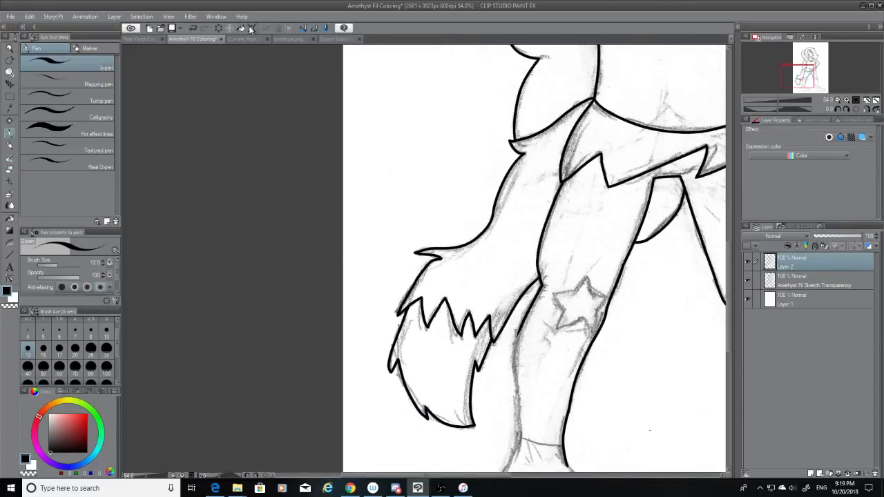
click(241, 39)
click(290, 39)
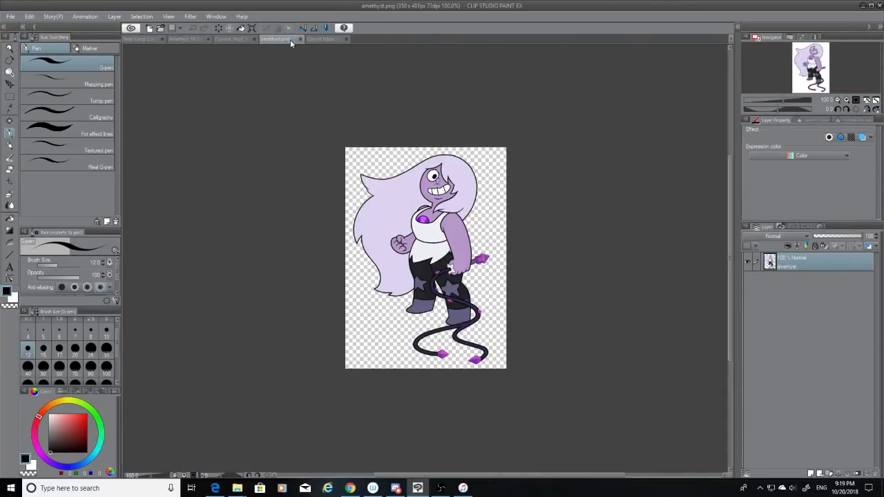
scroll(395, 203, up, 5)
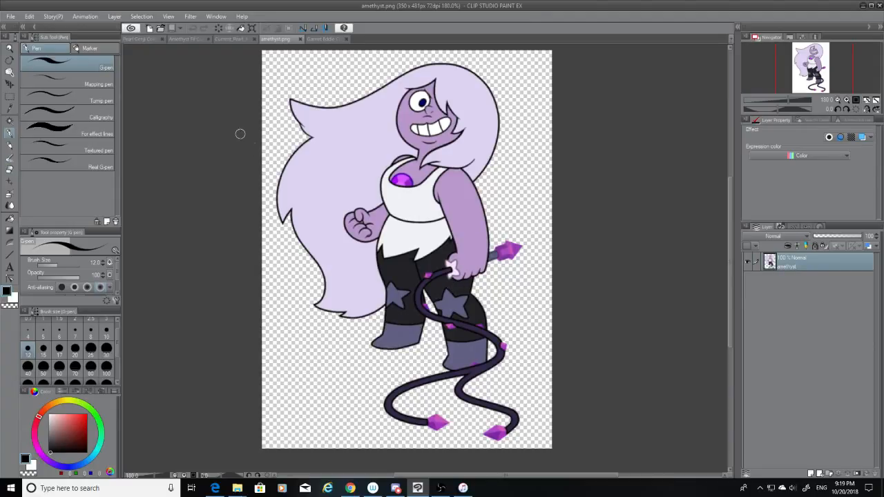
click(187, 43)
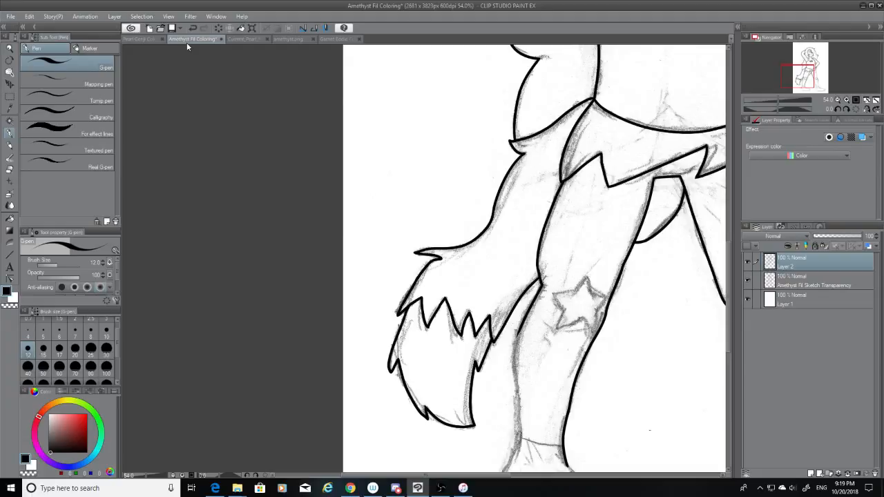
Trim the tapered end of the left leg's outer calf line with the hard eraser and ink the line down to just above the ankle.
scroll(552, 377, up, 2)
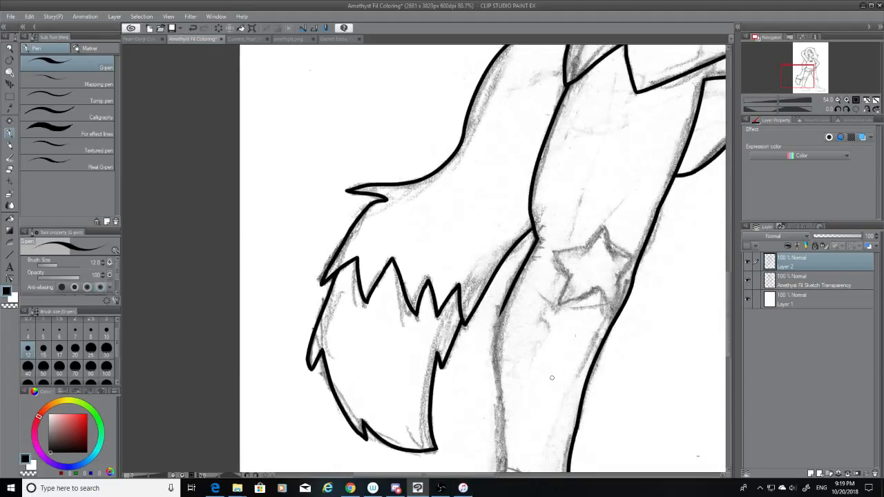
scroll(552, 378, up, 3)
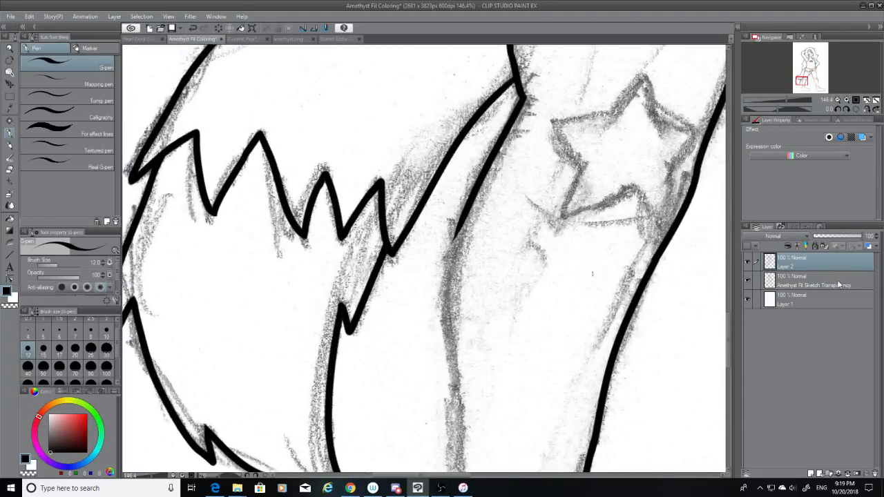
drag(734, 320, 727, 336)
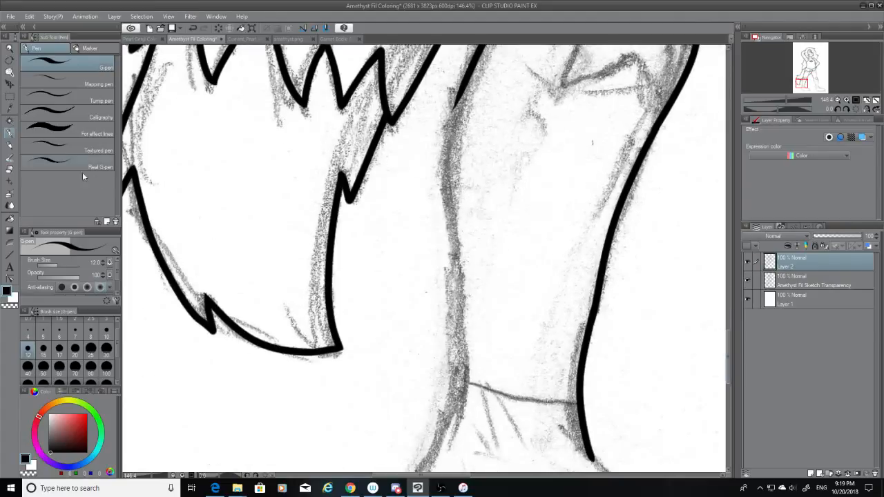
mouse_move(461, 82)
mouse_down()
mouse_move(446, 142)
mouse_move(456, 300)
mouse_up()
key(ctrl+z)
drag(472, 75, 447, 234)
drag(450, 269, 470, 339)
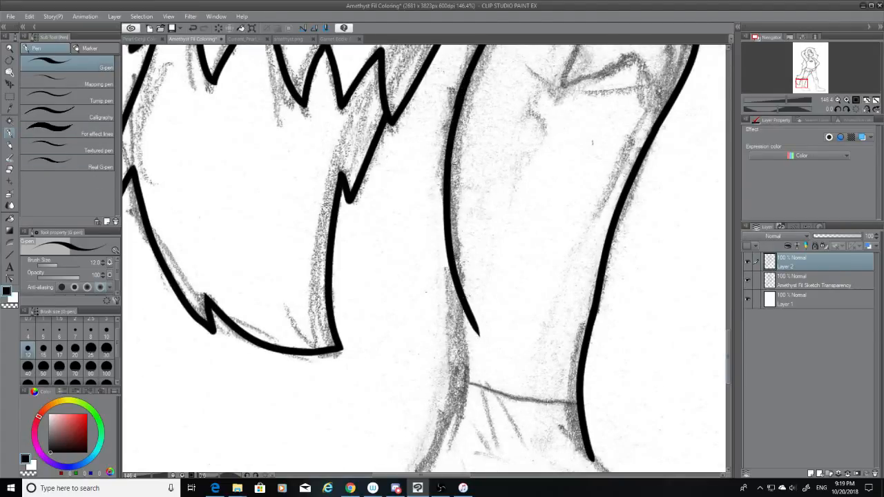
key(ctrl+z)
drag(473, 76, 470, 344)
key(ctrl+z)
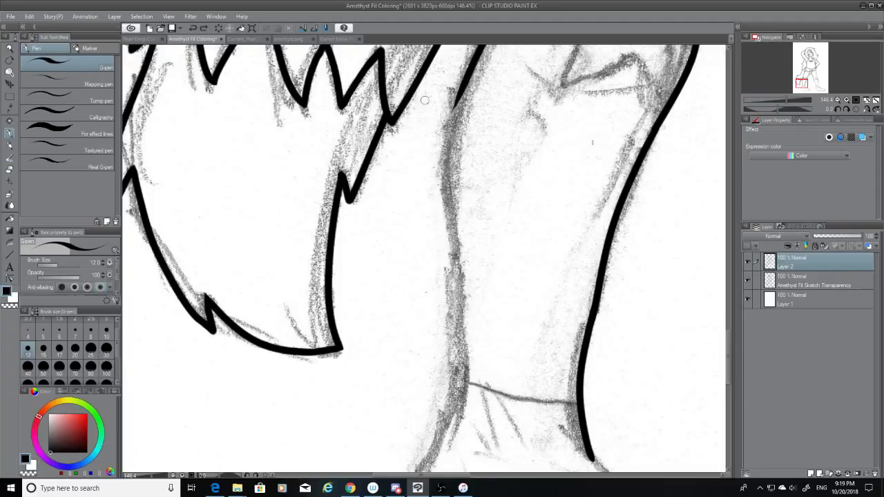
click(10, 171)
mouse_move(455, 110)
mouse_down()
mouse_move(454, 101)
mouse_move(465, 343)
mouse_up()
click(10, 135)
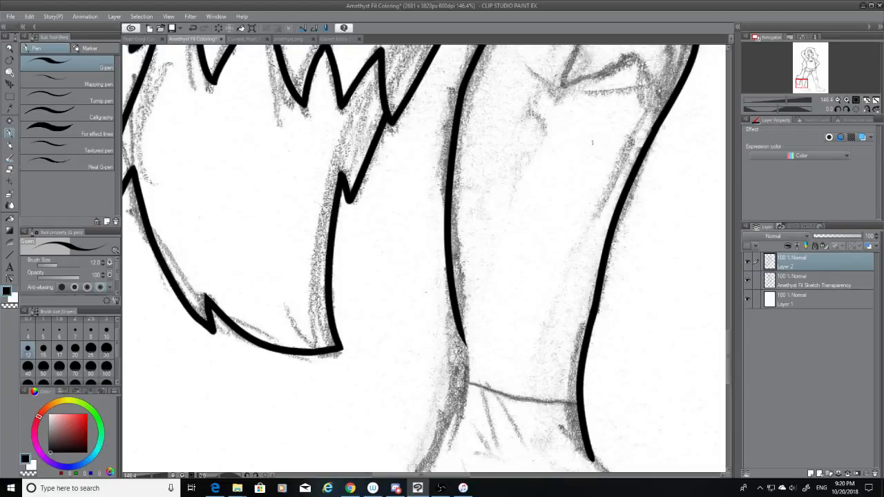
Trim the outer line's tapered end above the ankle and ink the back of the ankle down to the upper heel.
click(10, 171)
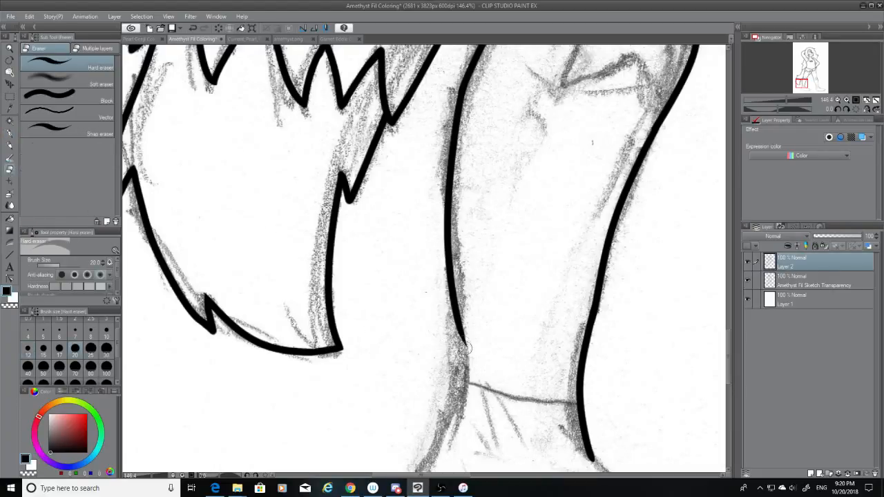
drag(466, 349, 465, 297)
scroll(726, 335, down, 4)
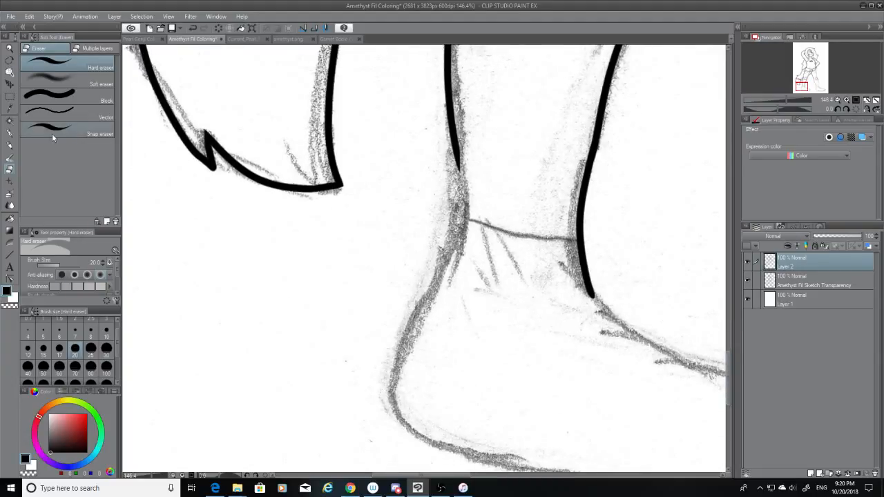
click(10, 133)
drag(458, 160, 418, 327)
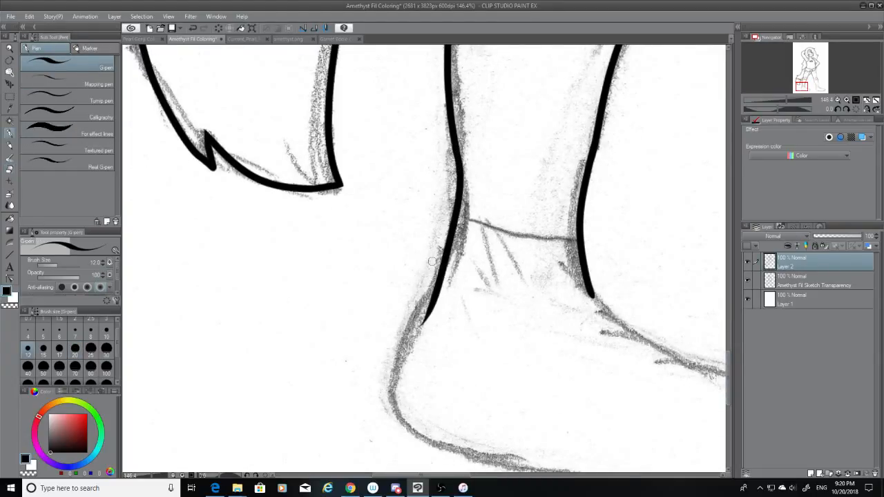
key(ctrl+z)
mouse_move(458, 161)
mouse_down()
mouse_move(406, 326)
mouse_move(404, 445)
mouse_up()
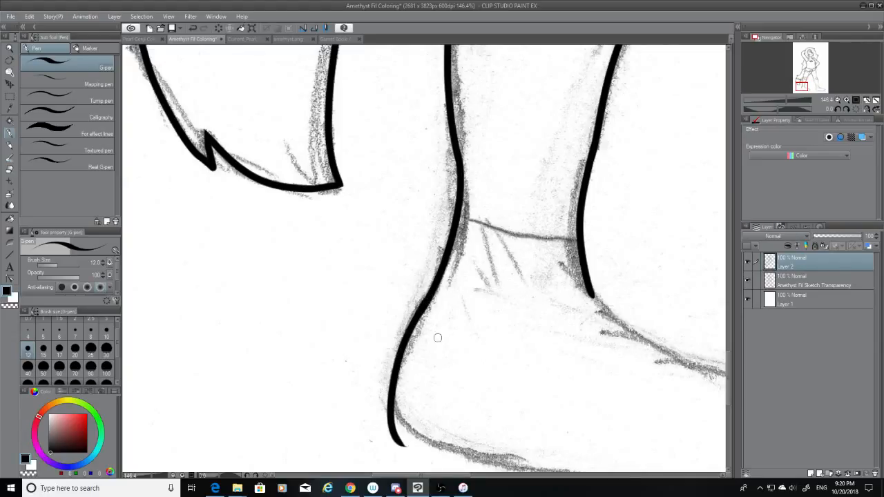
key(ctrl+z)
drag(426, 300, 456, 435)
key(ctrl+z)
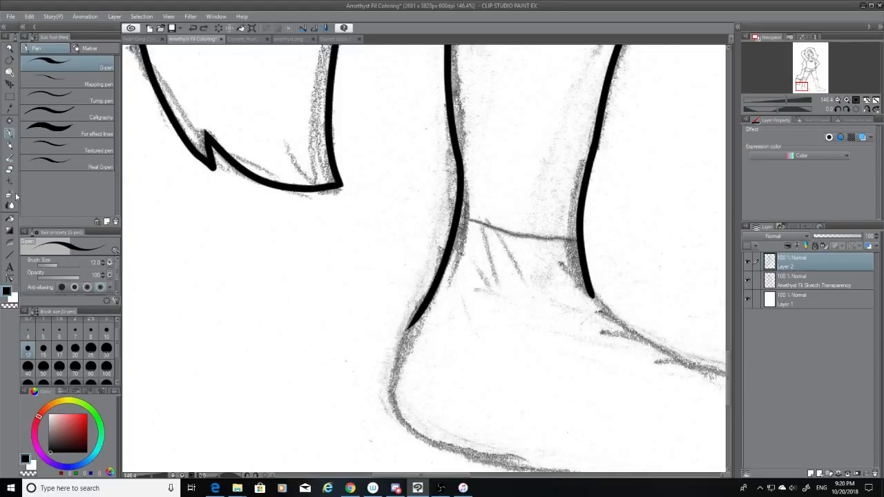
Trim the line's tapered end above the heel with the hard eraser and ink the heel curve round to the start of the sole.
click(10, 170)
mouse_move(408, 331)
mouse_down()
mouse_move(428, 296)
mouse_move(415, 418)
mouse_move(474, 463)
mouse_up()
click(9, 133)
key(ctrl+z)
drag(434, 286, 484, 459)
key(ctrl+z)
mouse_move(432, 290)
mouse_down()
mouse_move(456, 459)
mouse_move(475, 462)
mouse_up()
key(ctrl+z)
drag(433, 292, 392, 378)
key(ctrl+z)
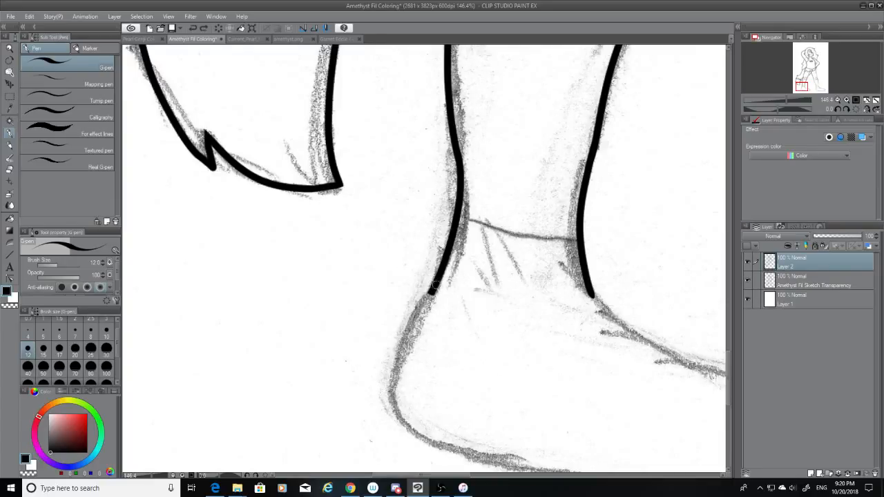
drag(435, 286, 433, 449)
key(ctrl+z)
drag(430, 291, 458, 440)
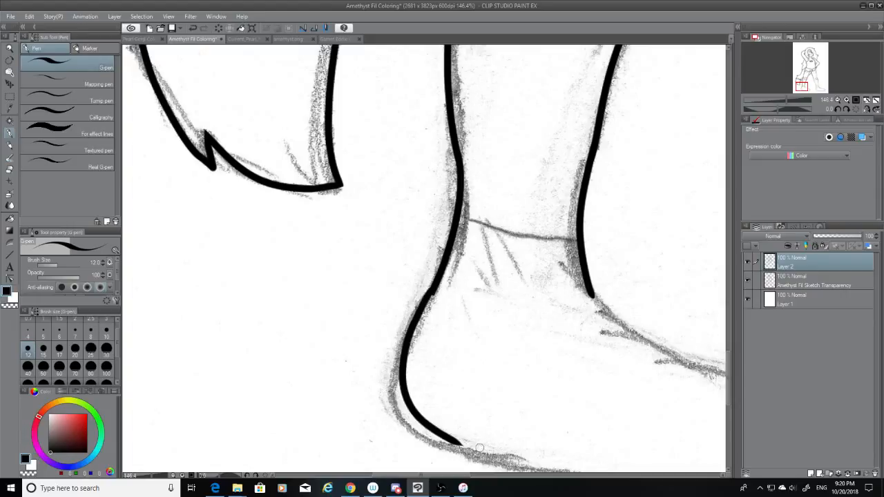
key(ctrl+z)
mouse_move(431, 289)
mouse_down()
mouse_move(395, 362)
mouse_move(426, 442)
mouse_up()
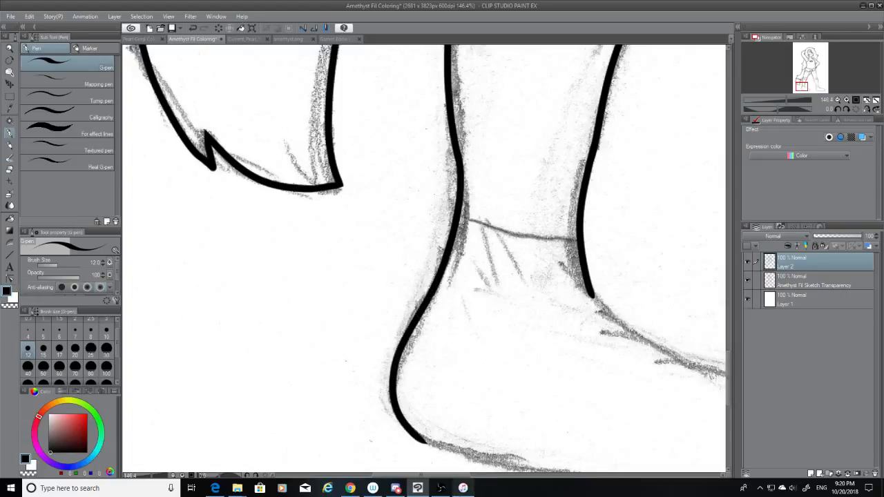
Trim the heel line's tapered end and ink the left foot's sole with the G-pen from the heel to the toe.
drag(460, 475, 483, 475)
drag(726, 364, 726, 378)
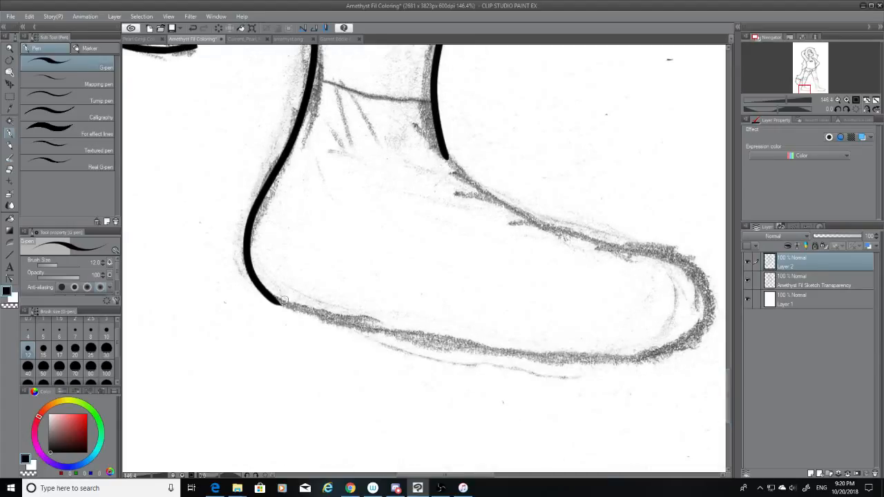
mouse_move(276, 298)
mouse_down()
mouse_move(581, 347)
mouse_move(674, 349)
mouse_up()
key(ctrl+z)
mouse_move(274, 299)
mouse_down()
mouse_move(397, 338)
mouse_move(694, 353)
mouse_up()
key(ctrl+z)
click(10, 170)
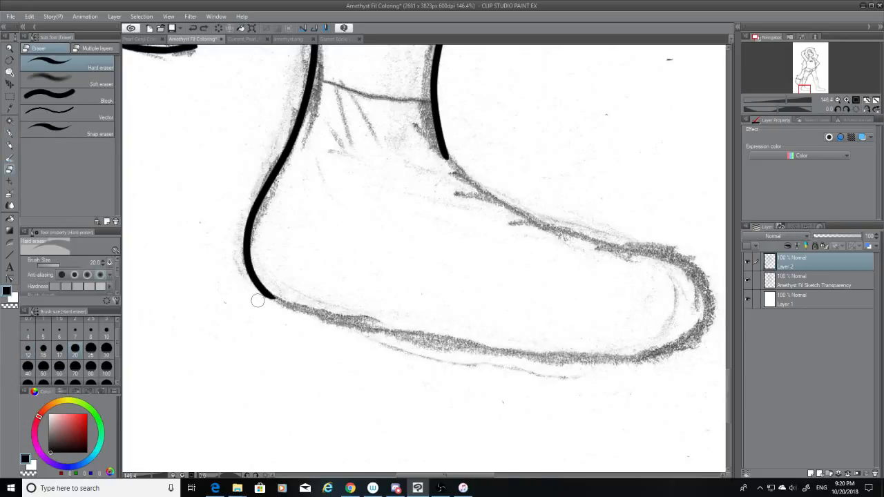
click(9, 133)
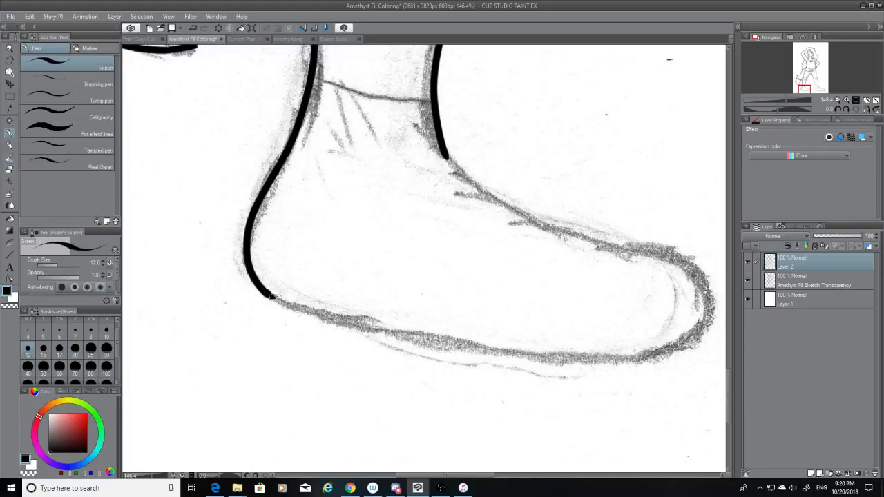
drag(272, 297, 606, 361)
key(ctrl+z)
mouse_move(274, 302)
mouse_down()
mouse_move(451, 338)
mouse_move(674, 349)
mouse_up()
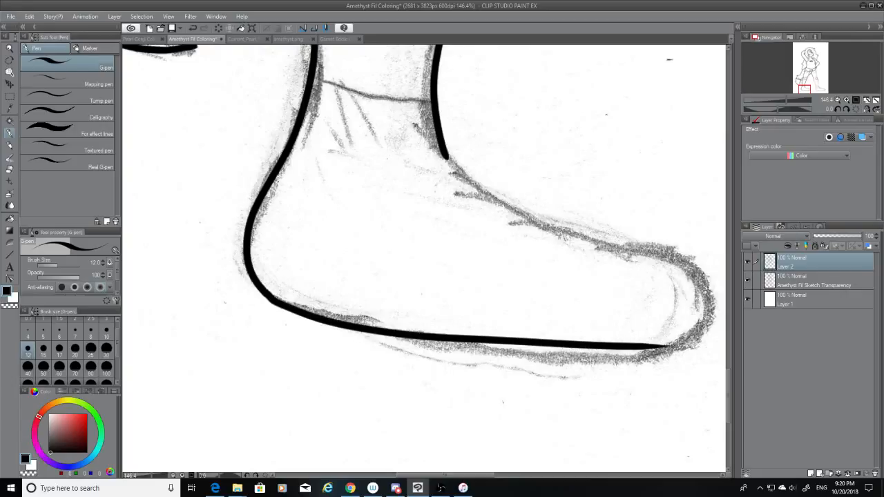
Undo the last sole stroke and re-ink the left foot's sole from the heel to the toe, following the sketch's lower edge.
key(ctrl+z)
mouse_move(277, 298)
mouse_down()
mouse_move(501, 361)
mouse_move(707, 360)
mouse_up()
key(ctrl+z)
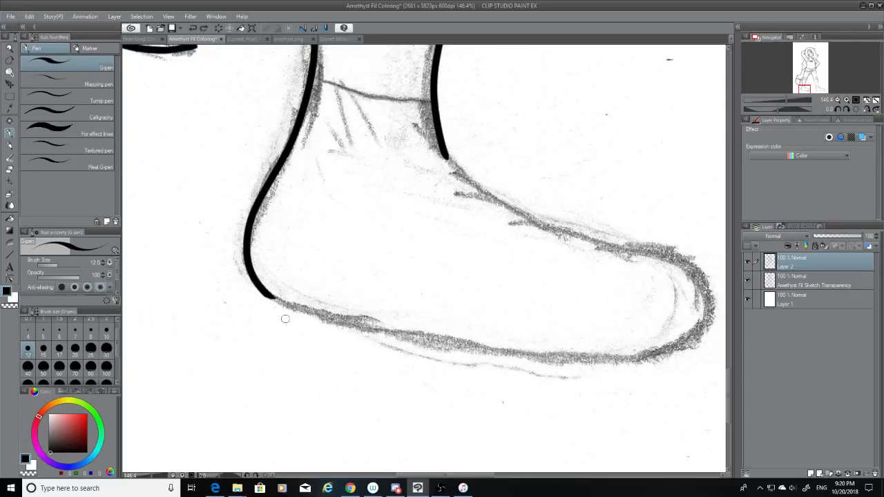
mouse_move(265, 295)
mouse_down()
mouse_move(325, 317)
mouse_move(706, 338)
mouse_up()
key(ctrl+z)
mouse_move(275, 297)
mouse_down()
mouse_move(475, 354)
mouse_move(707, 356)
mouse_up()
key(ctrl+z)
mouse_move(266, 296)
mouse_down()
mouse_move(291, 308)
mouse_move(605, 369)
mouse_move(691, 366)
mouse_up()
key(ctrl+z)
mouse_move(270, 294)
mouse_down()
mouse_move(549, 356)
mouse_move(649, 361)
mouse_up()
key(ctrl+z)
mouse_move(266, 295)
mouse_down()
mouse_move(403, 344)
mouse_move(667, 364)
mouse_up()
key(ctrl+z)
mouse_move(266, 295)
mouse_down()
mouse_move(340, 320)
mouse_move(672, 350)
mouse_up()
key(ctrl+z)
mouse_move(268, 295)
mouse_down()
mouse_move(349, 323)
mouse_move(624, 360)
mouse_move(688, 354)
mouse_up()
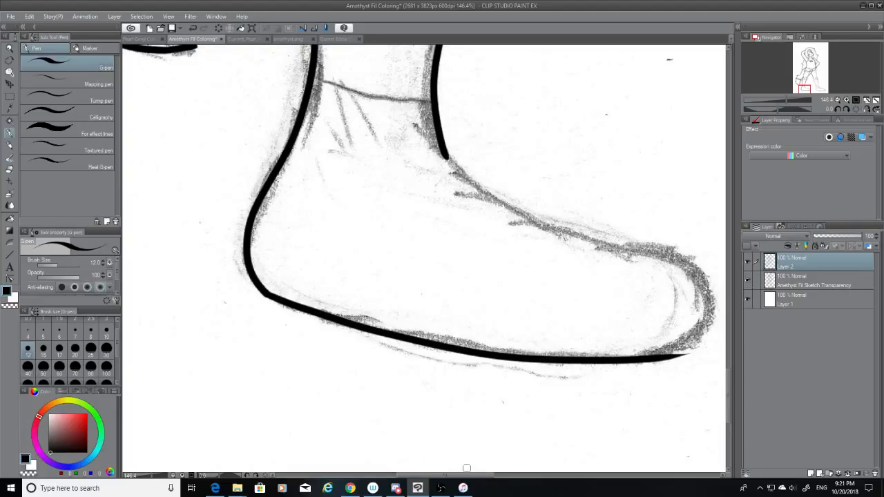
Trim the sole line's tapered end with the hard eraser and ink the top of the left foot from the ankle to the toe.
drag(486, 476, 512, 476)
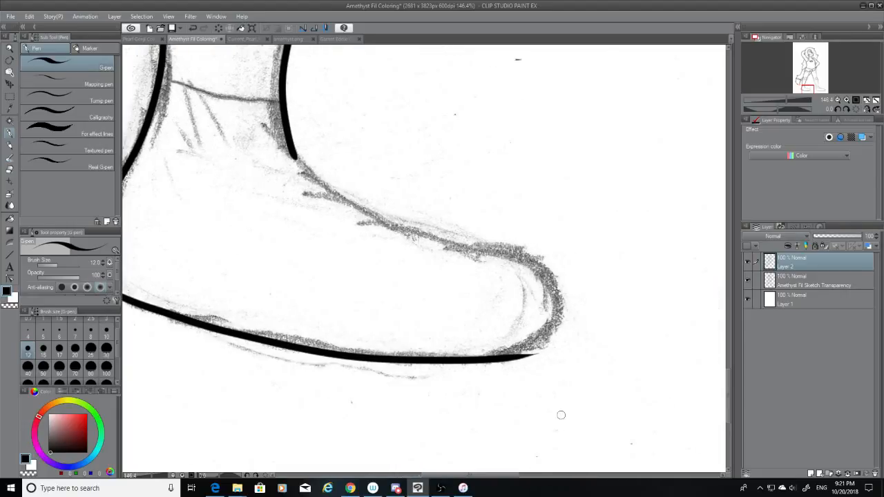
click(13, 171)
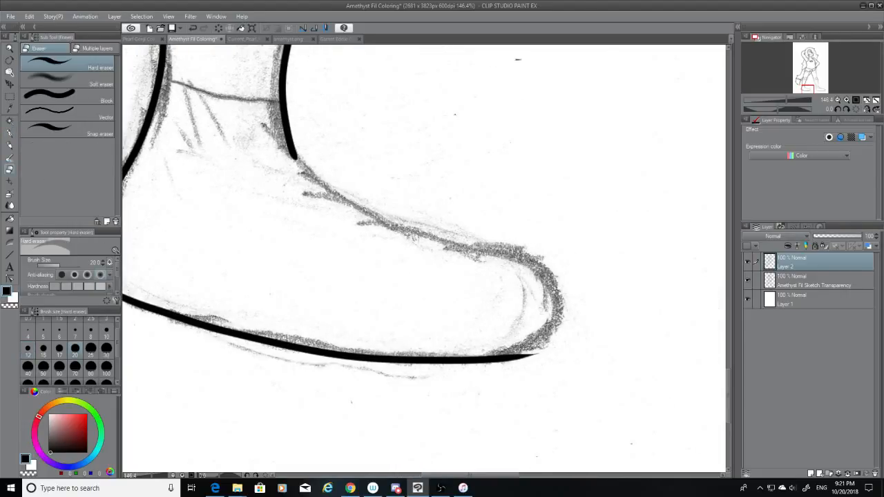
mouse_move(532, 351)
mouse_down()
mouse_move(487, 365)
mouse_move(483, 355)
mouse_up()
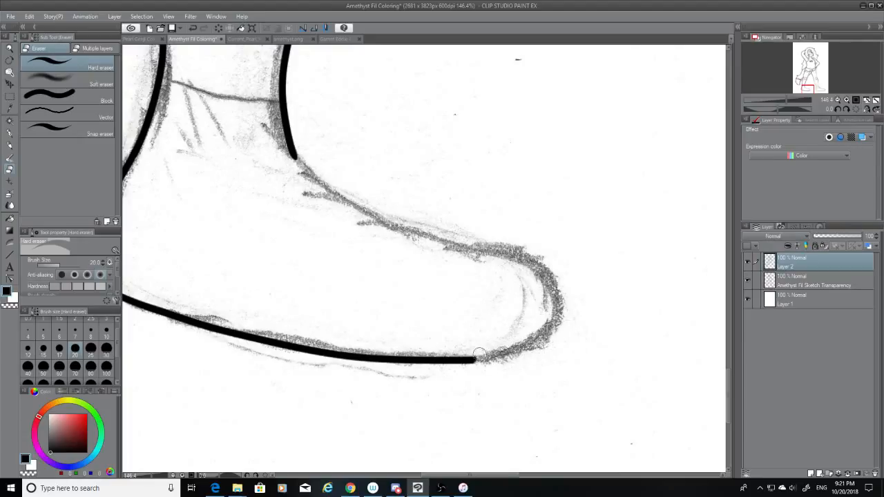
click(9, 133)
mouse_move(290, 152)
mouse_down()
mouse_move(384, 218)
mouse_move(513, 250)
mouse_move(550, 324)
mouse_up()
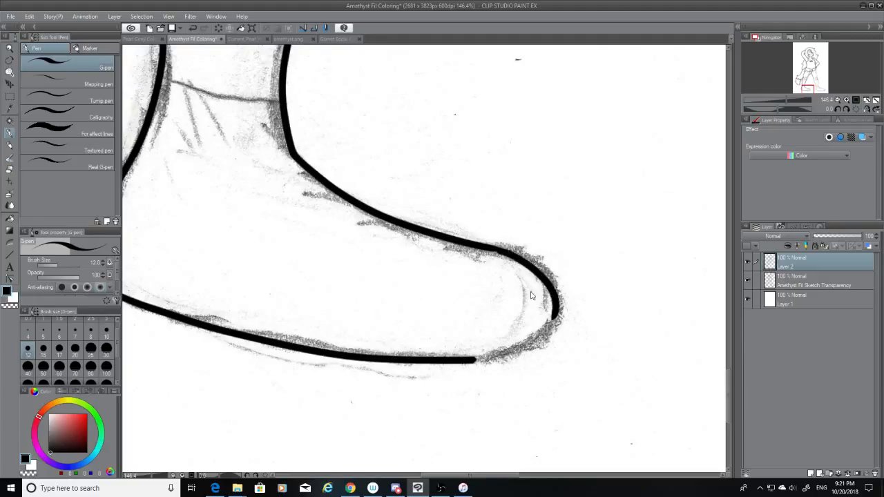
Try to ink the left foot's toe curve from the top of the foot round towards the sole.
key(ctrl+z)
mouse_move(491, 246)
mouse_down()
mouse_move(547, 318)
mouse_move(513, 339)
mouse_up()
key(ctrl+z)
drag(494, 246, 483, 360)
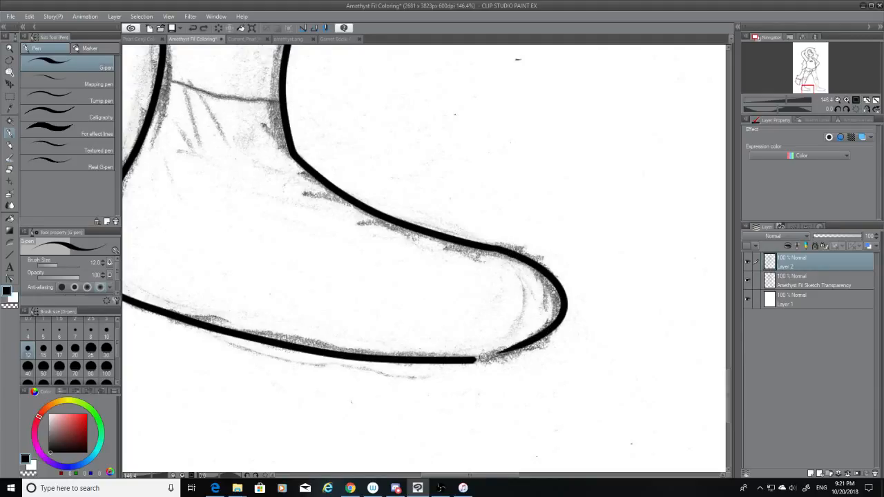
Try to join the toe curve to the sole line, check it with the sketch layer hidden, and undo the toe strokes.
drag(534, 338, 447, 366)
key(ctrl+z)
drag(529, 341, 458, 360)
key(ctrl+z)
drag(534, 340, 442, 364)
key(ctrl+z)
drag(538, 338, 460, 359)
key(ctrl+z)
drag(536, 340, 443, 363)
key(ctrl+z)
drag(551, 332, 458, 363)
key(ctrl+z)
key(ctrl+z)
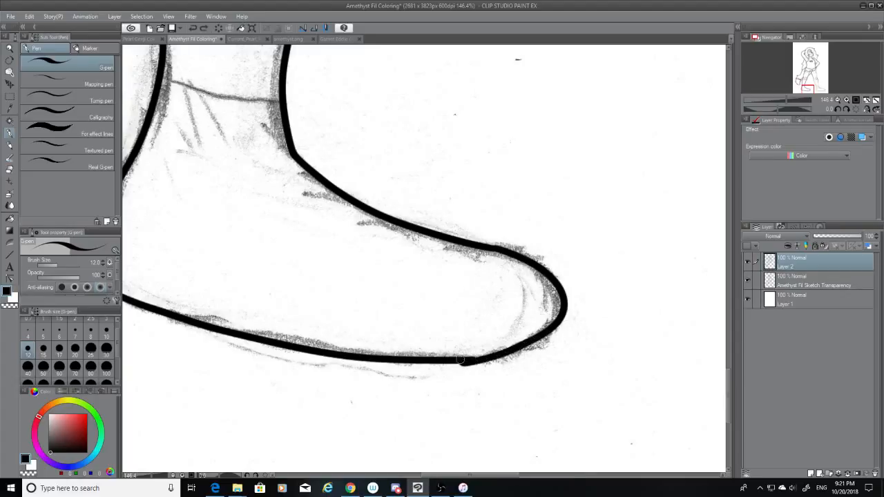
key(ctrl+z)
drag(529, 338, 464, 359)
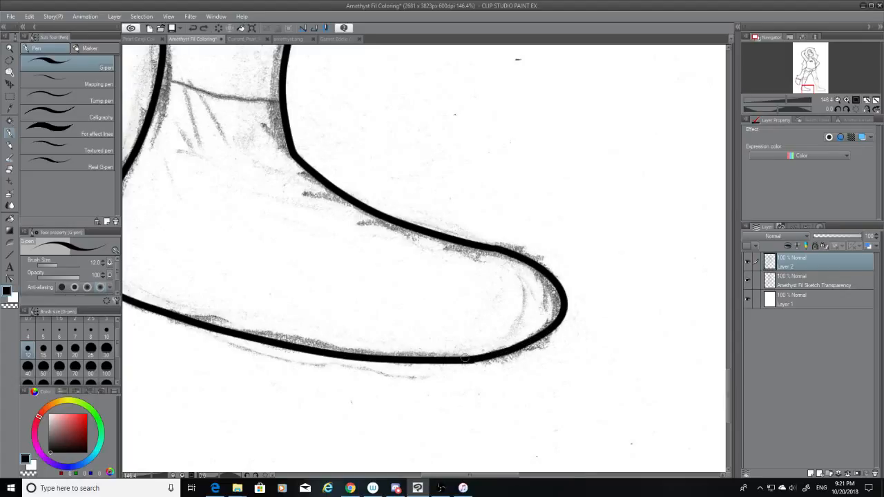
click(747, 280)
key(ctrl+z)
key(ctrl+z)
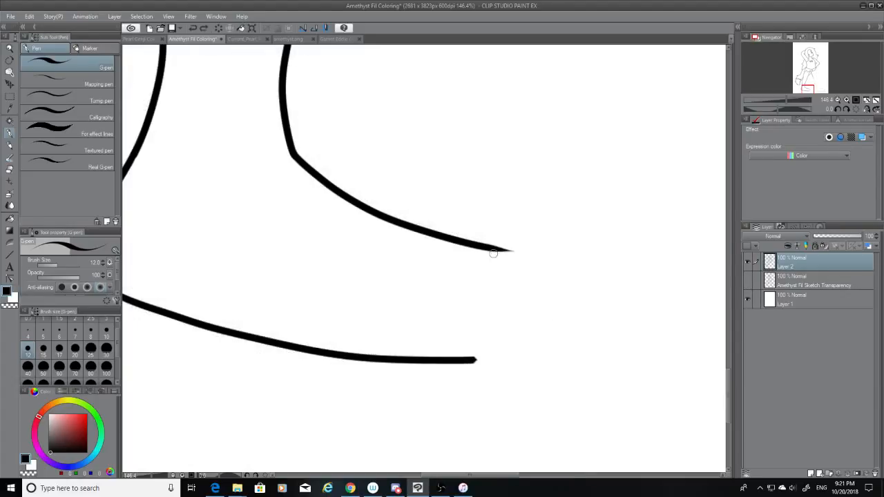
Show the sketch layer and try to re-ink the rounded toe in one stroke down to the sole, undoing each attempt.
click(747, 280)
drag(494, 250, 543, 310)
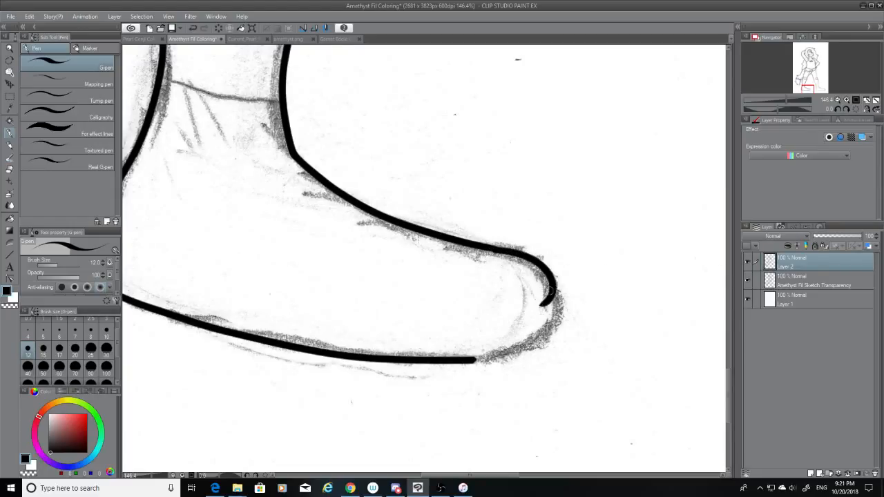
key(ctrl+z)
drag(492, 248, 476, 357)
key(ctrl+z)
mouse_move(493, 249)
mouse_down()
mouse_move(536, 325)
mouse_move(480, 359)
mouse_up()
key(ctrl+z)
drag(494, 249, 482, 359)
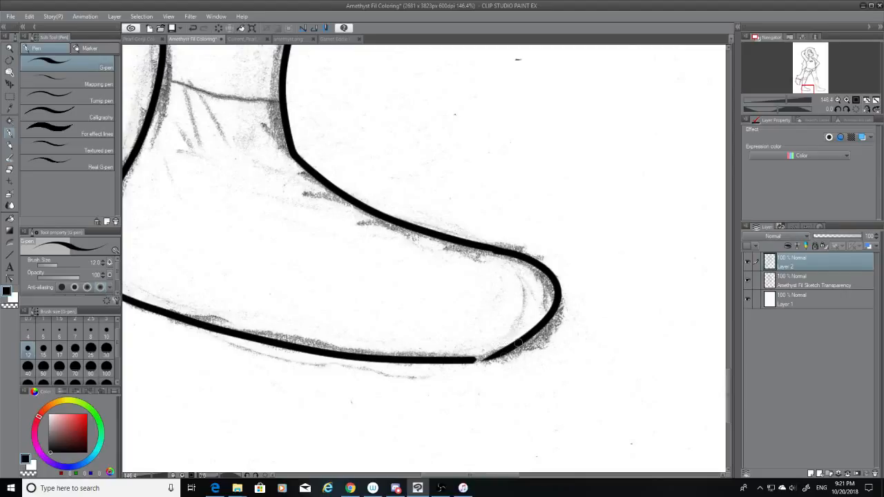
key(ctrl+z)
mouse_move(494, 249)
mouse_down()
mouse_move(508, 356)
mouse_move(483, 359)
mouse_up()
key(ctrl+z)
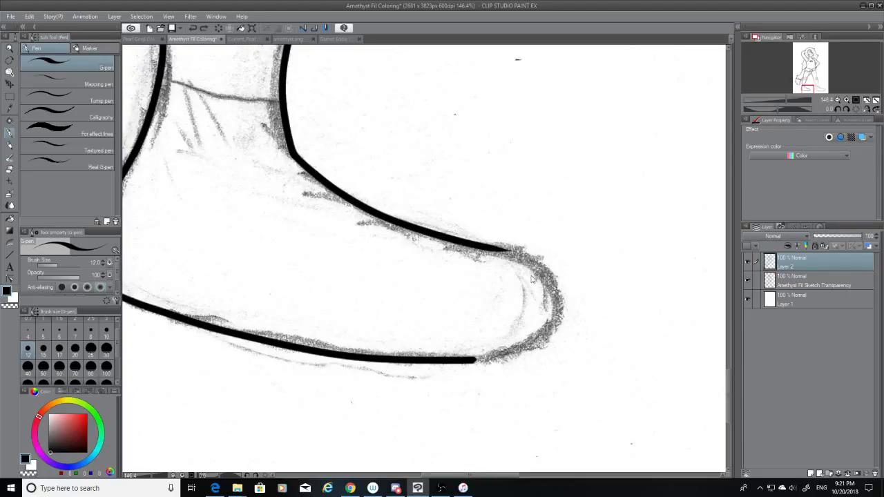
drag(493, 249, 481, 359)
key(ctrl+z)
mouse_move(493, 250)
mouse_down()
mouse_move(560, 293)
mouse_move(480, 359)
mouse_up()
key(ctrl+z)
Trim the tapered end of the top-of-foot line with the hard eraser and ink the toe curve round into the sole line.
key(e)
drag(513, 250, 496, 254)
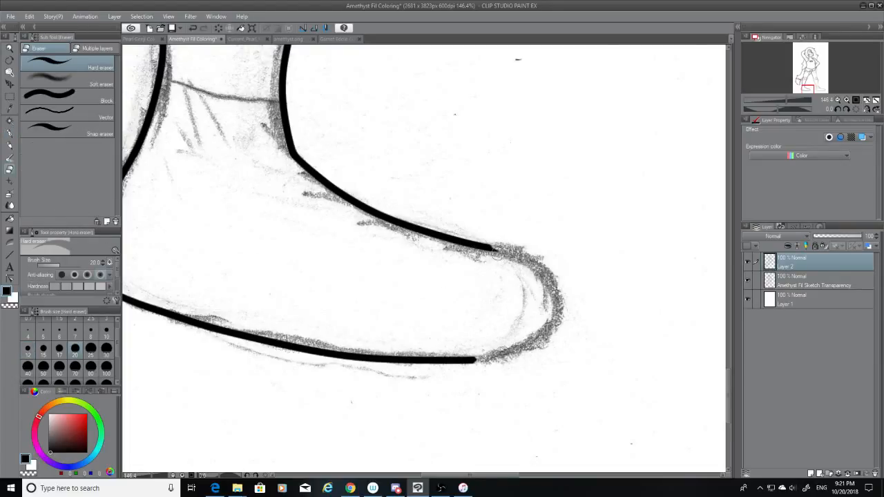
click(10, 134)
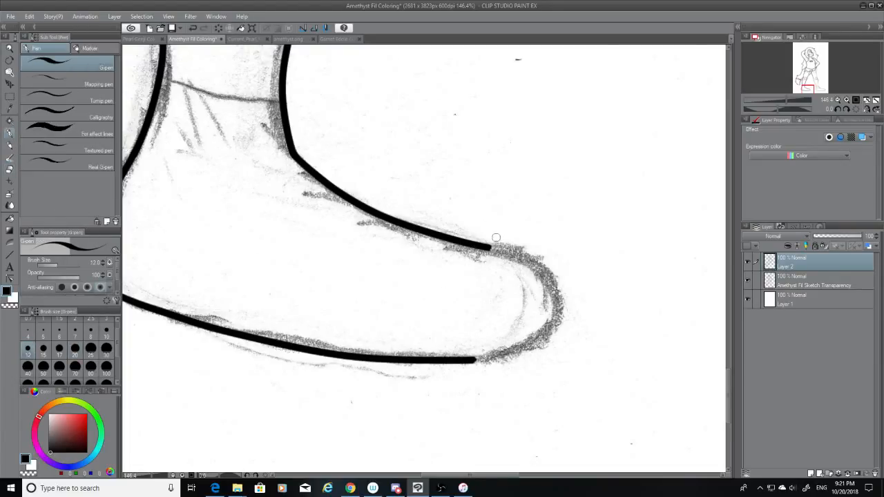
drag(499, 249, 511, 354)
key(ctrl+z)
drag(489, 249, 477, 361)
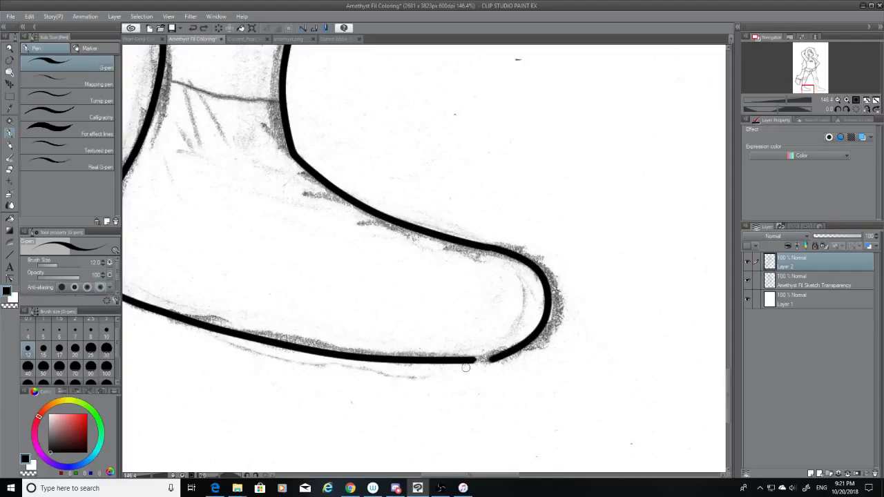
key(ctrl+z)
drag(487, 247, 478, 360)
key(ctrl+z)
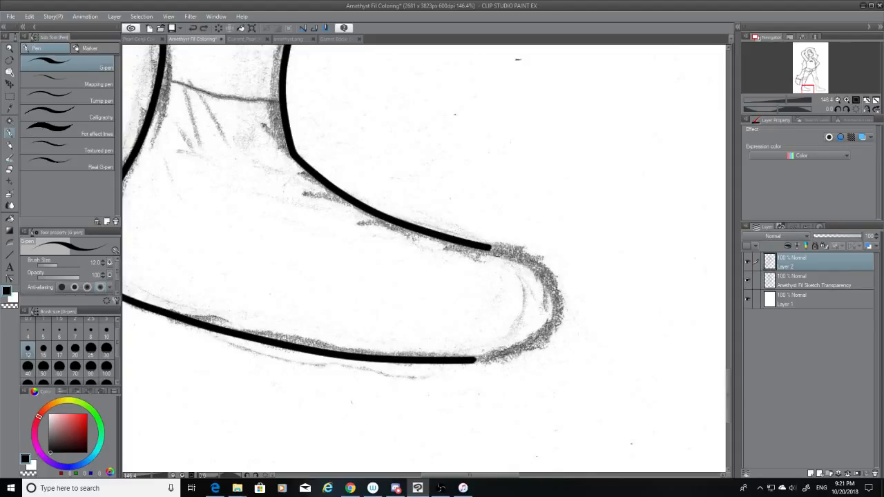
mouse_move(487, 247)
mouse_down()
mouse_move(513, 253)
mouse_move(496, 359)
mouse_move(479, 359)
mouse_move(503, 358)
mouse_move(450, 360)
mouse_up()
key(ctrl+z)
key(ctrl+z)
mouse_move(505, 359)
mouse_down()
mouse_move(442, 360)
mouse_move(452, 358)
mouse_up()
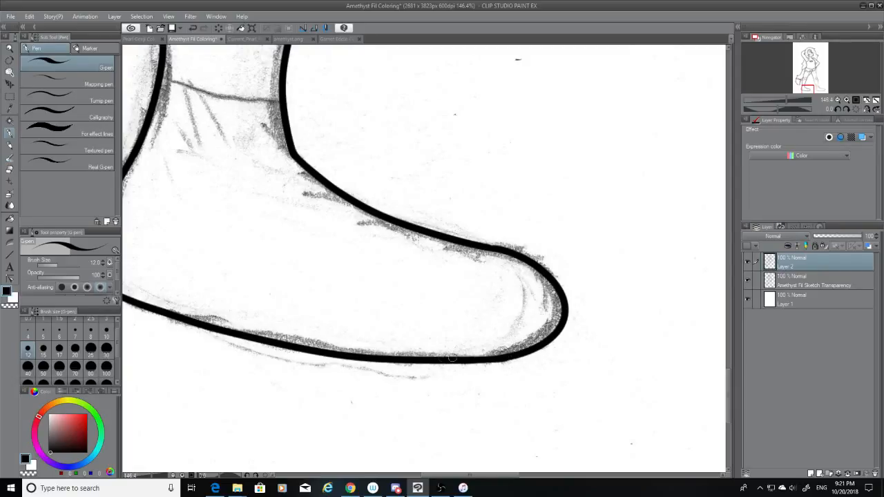
Hide the sketch layer, smooth the toe curve's joins with the sole and the top of the foot, and show the sketch again.
click(748, 281)
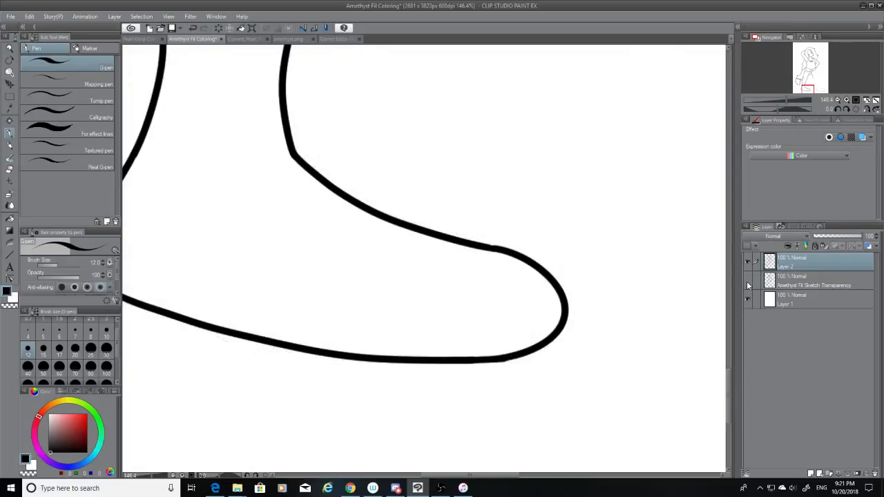
key(ctrl+z)
mouse_move(503, 358)
mouse_down()
mouse_move(466, 360)
mouse_move(518, 358)
mouse_up()
key(ctrl+z)
drag(484, 248, 496, 248)
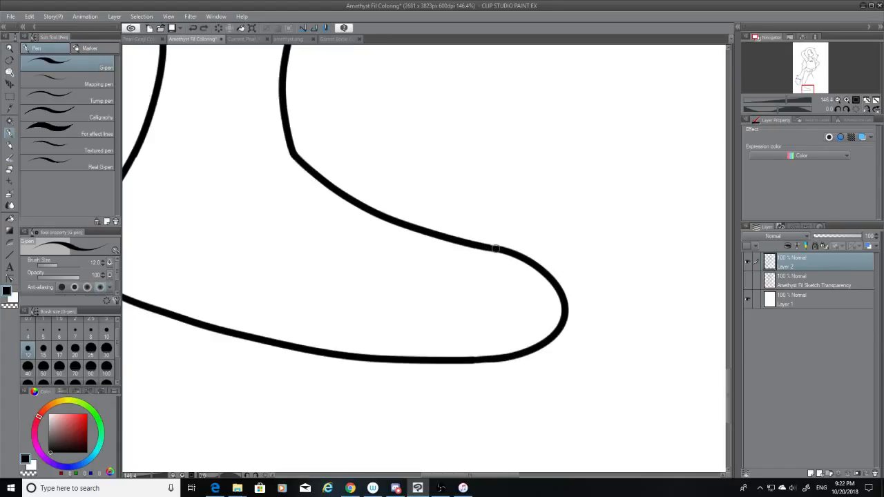
click(748, 279)
Try to ink the line across the left ankle with a stroke running past the front of the leg, and undo it.
drag(155, 80, 344, 106)
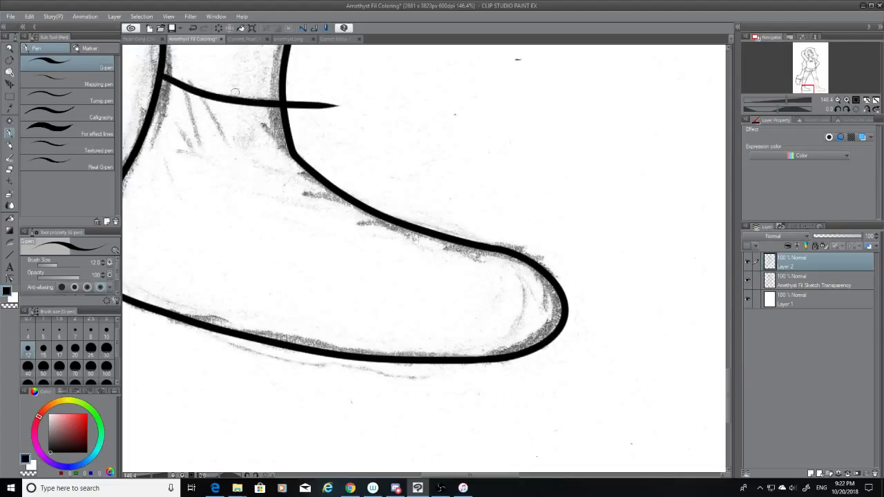
key(ctrl+z)
mouse_move(160, 76)
mouse_down()
mouse_move(234, 98)
mouse_move(351, 96)
mouse_up()
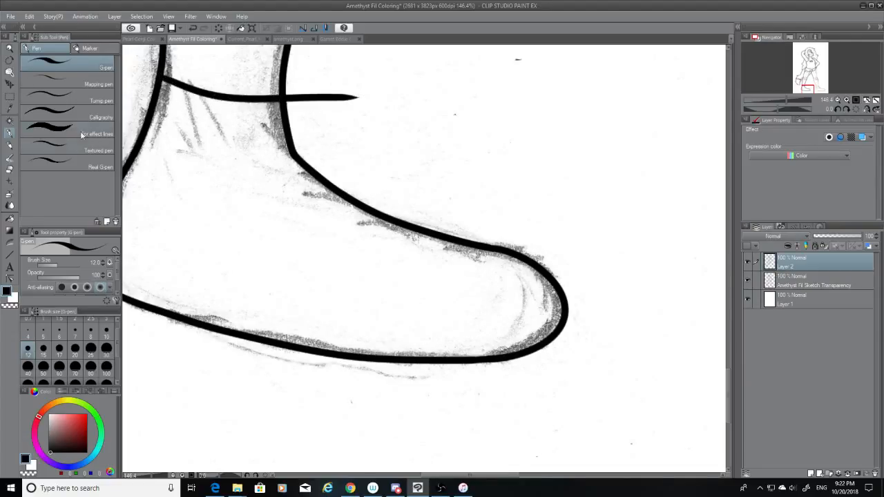
click(9, 170)
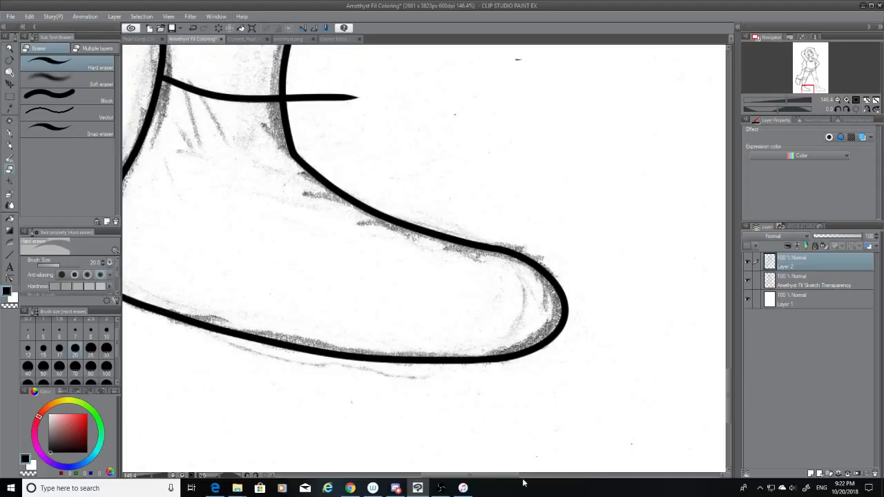
drag(514, 476, 477, 477)
key(ctrl+z)
Try to ink the ankle line between the two leg outlines, inspect it with the sketch hidden, undo it and show the sketch.
click(10, 132)
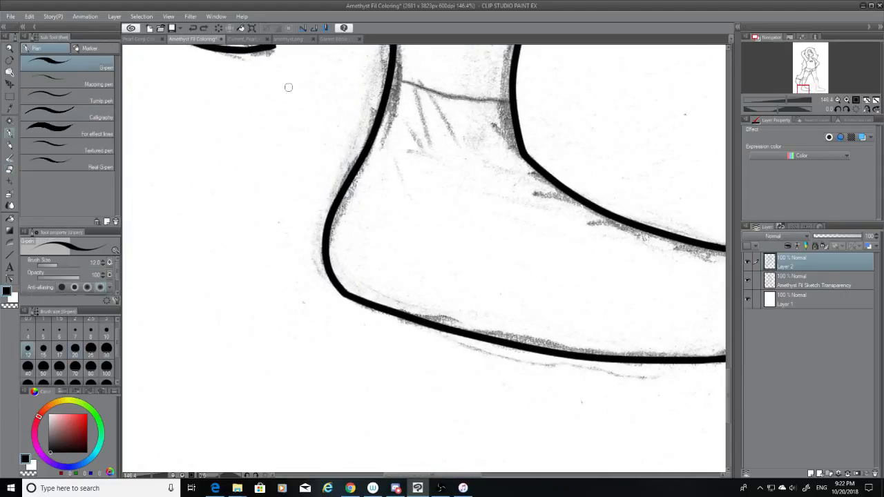
mouse_move(405, 79)
mouse_down()
mouse_move(492, 100)
mouse_move(518, 96)
mouse_move(472, 89)
mouse_move(499, 99)
mouse_up()
key(ctrl+z)
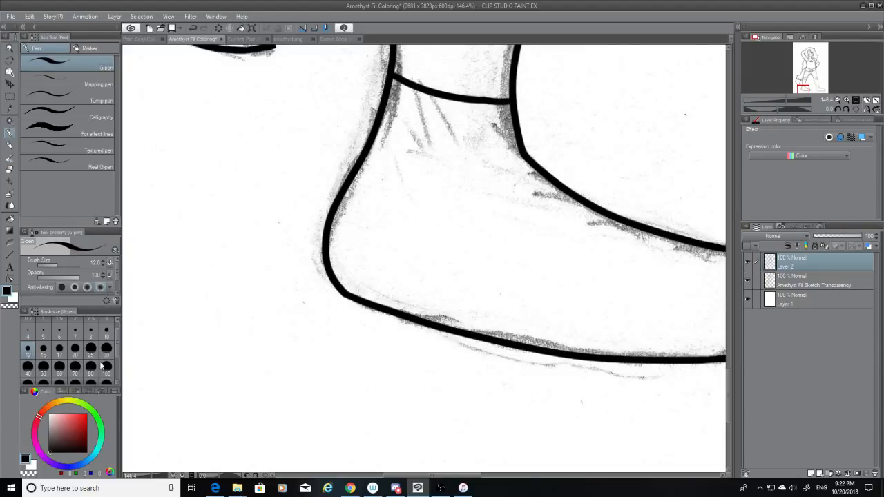
click(55, 452)
scroll(592, 109, up, 5)
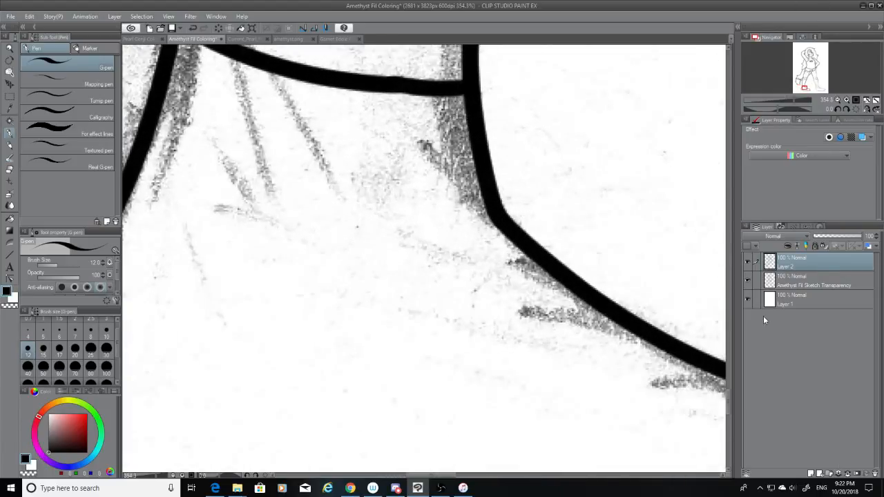
click(745, 281)
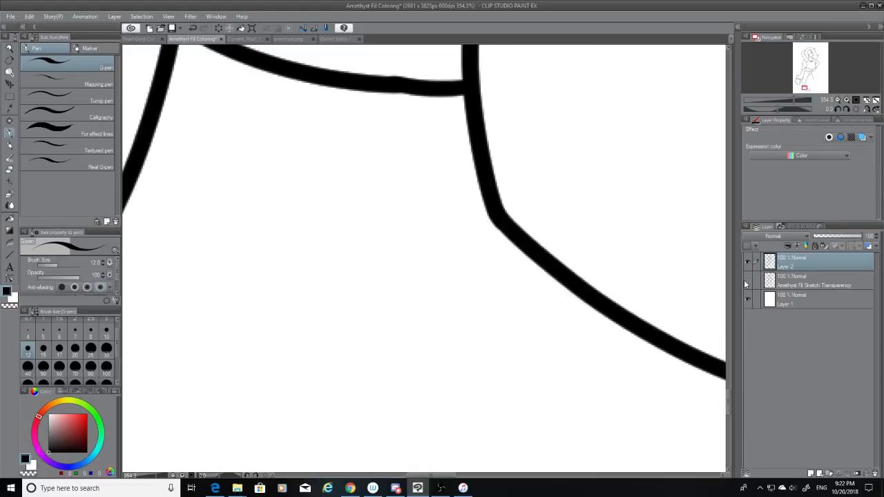
drag(424, 80, 434, 105)
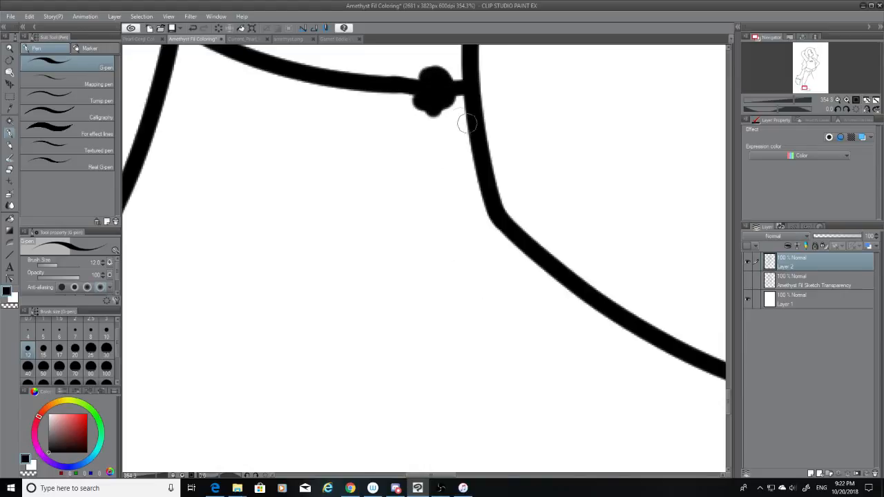
scroll(422, 71, up, 4)
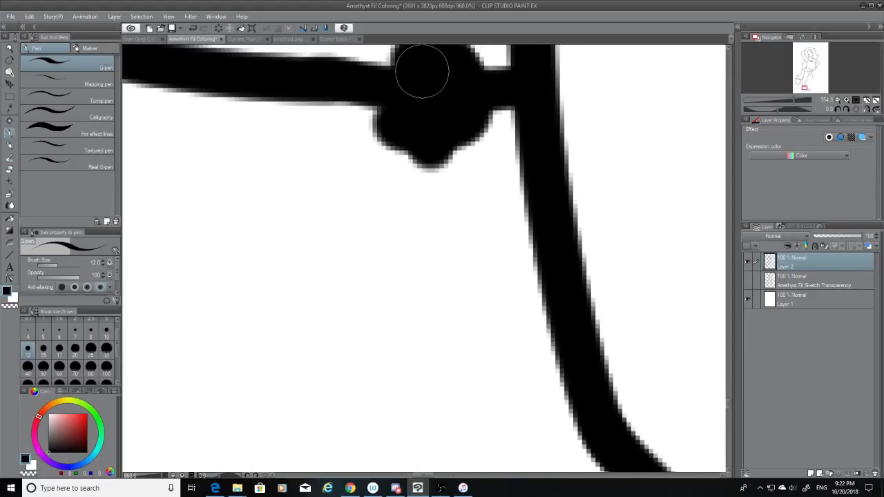
scroll(422, 71, up, 4)
scroll(470, 83, down, 10)
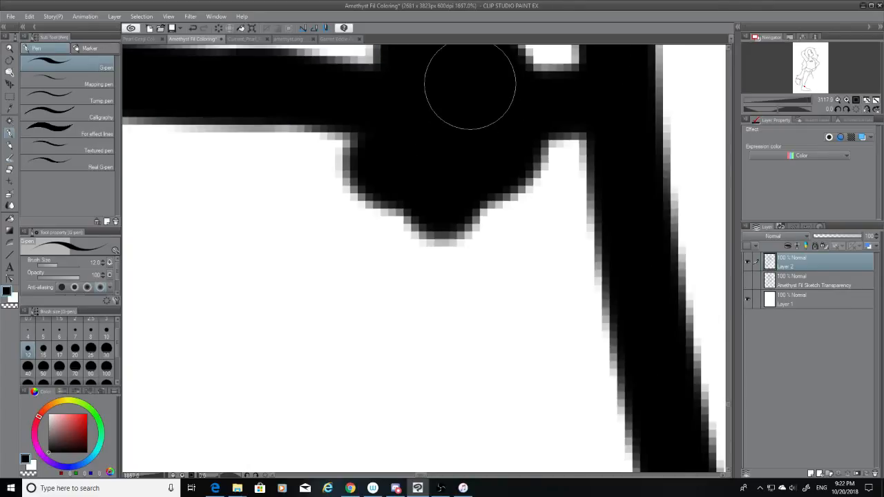
scroll(469, 83, down, 4)
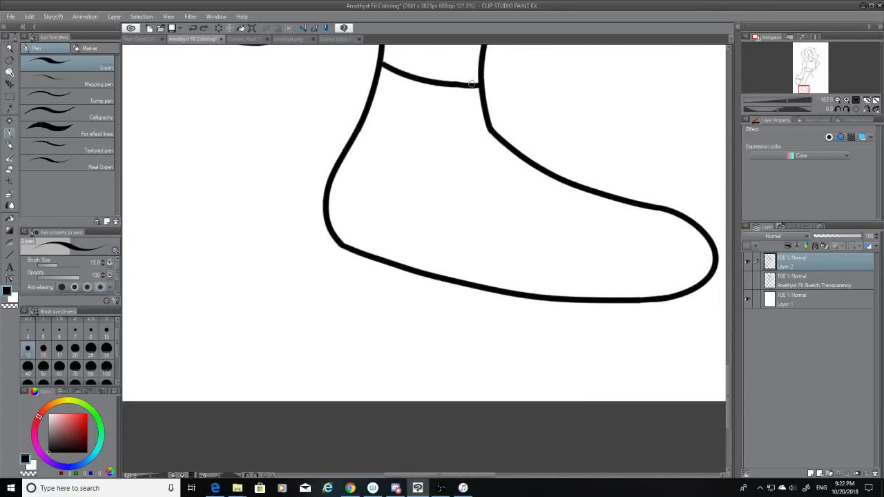
scroll(457, 71, up, 2)
key(ctrl+z)
scroll(457, 69, up, 3)
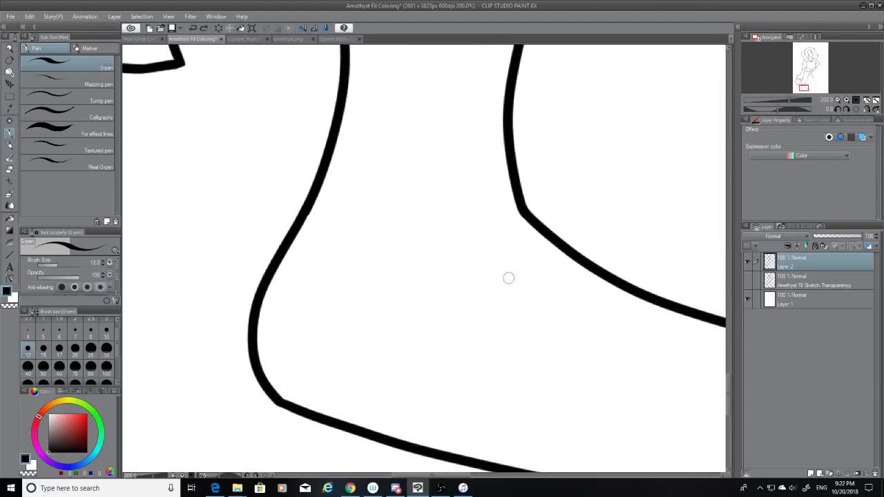
click(746, 280)
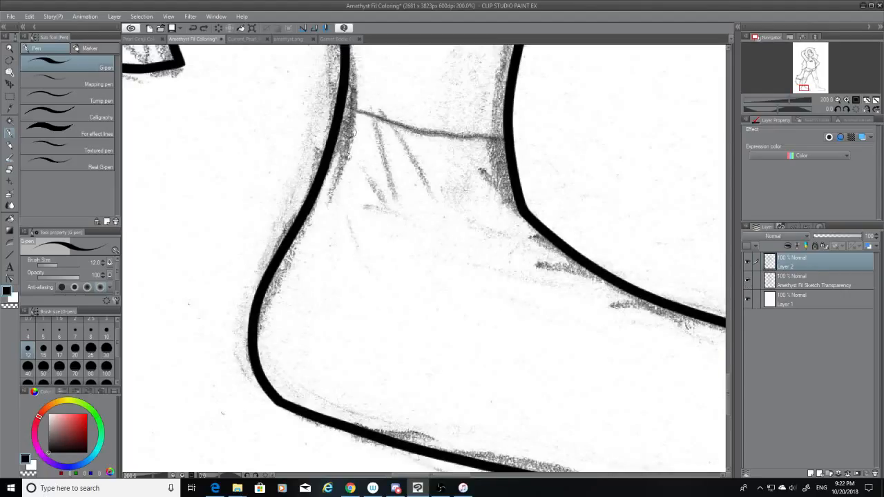
Ink the curved line across the left ankle with the G-pen, joining the back and front leg outlines.
drag(344, 108, 509, 140)
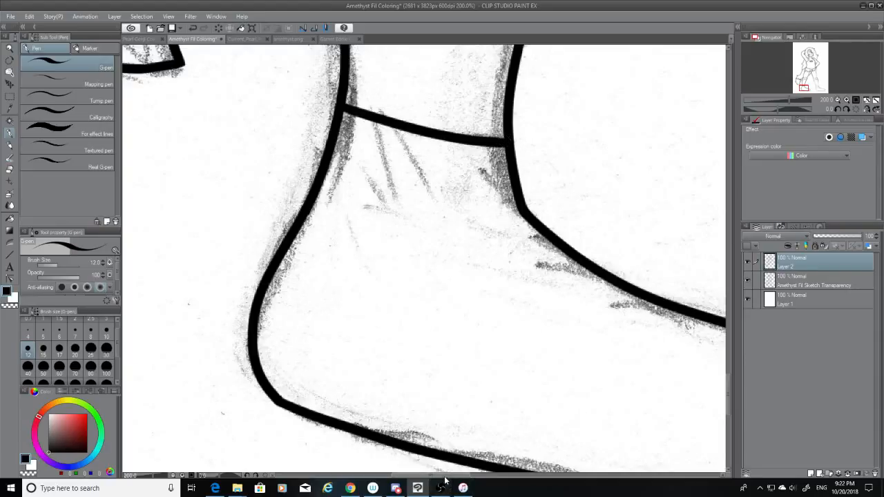
drag(445, 475, 580, 479)
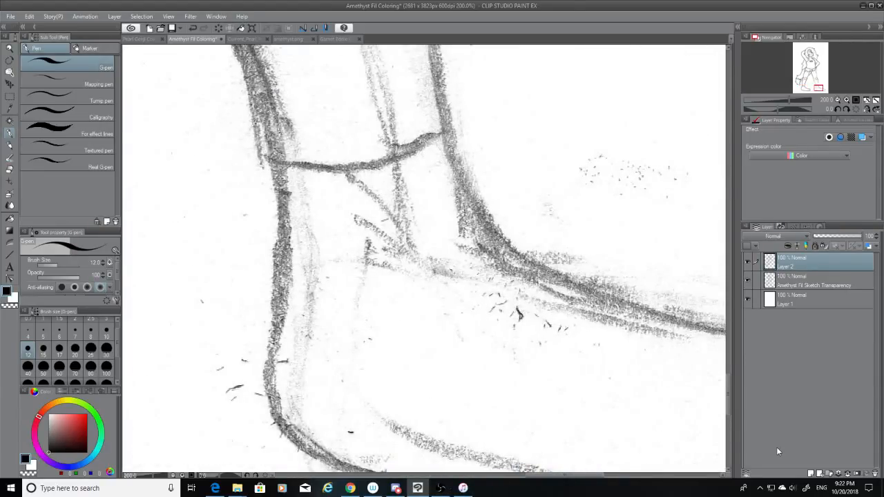
Ink the short curved line inside the gap between the torso and the bent arm with the G-pen.
scroll(588, 436, down, 4)
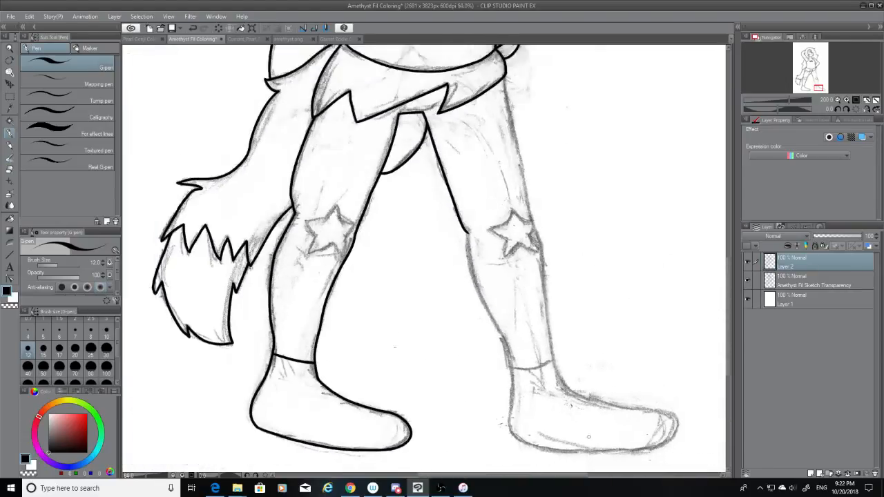
scroll(589, 436, down, 3)
scroll(582, 189, up, 2)
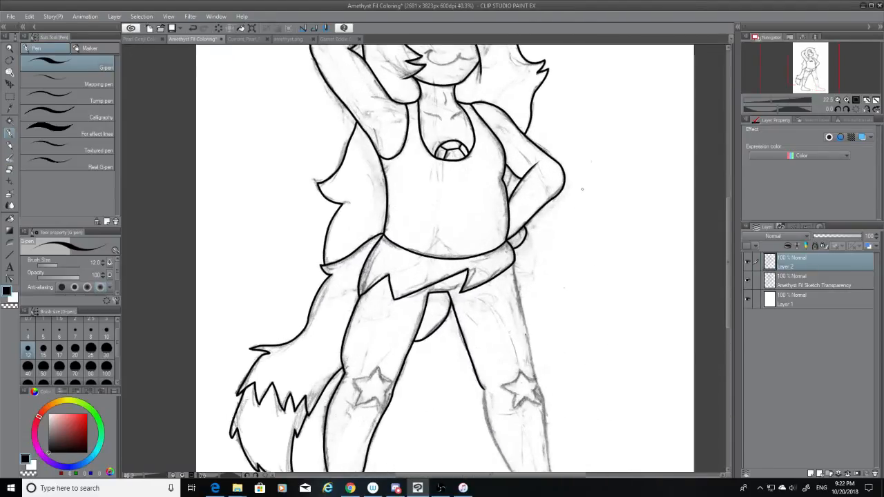
scroll(582, 189, up, 5)
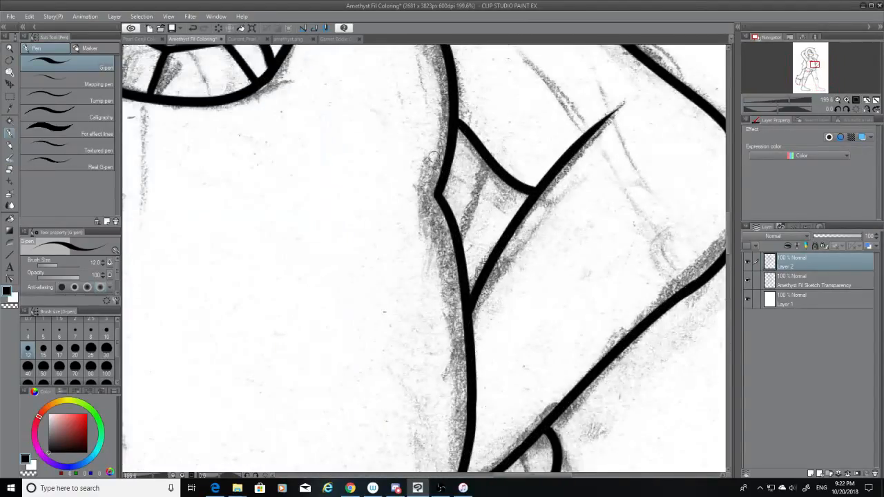
drag(484, 159, 459, 237)
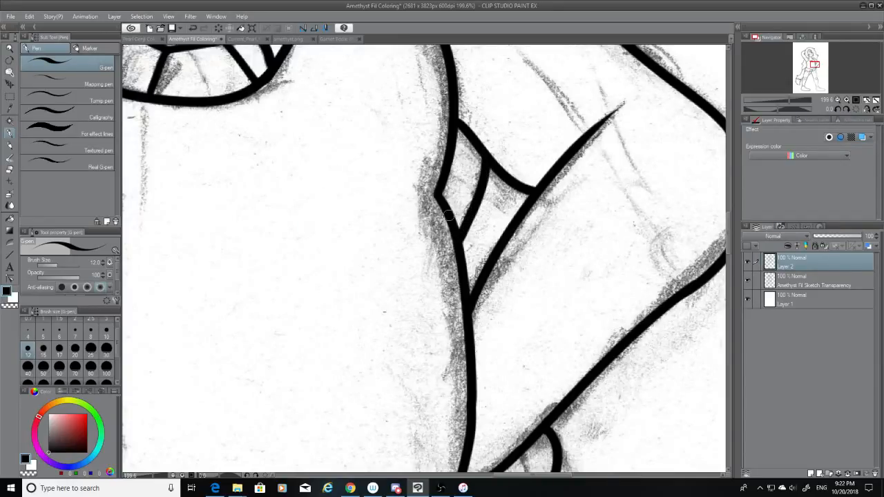
Ink the outer outline of the other leg's thigh from the skirt's hem down to the knee star.
scroll(448, 216, down, 6)
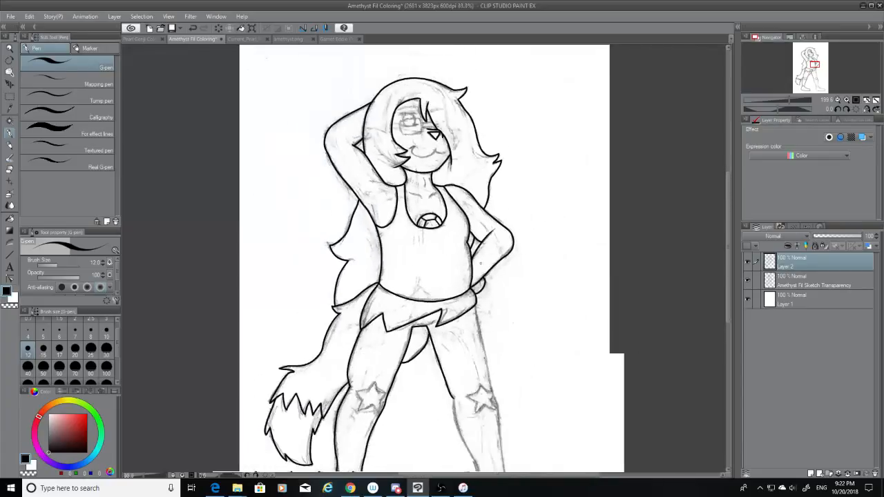
scroll(486, 399, up, 5)
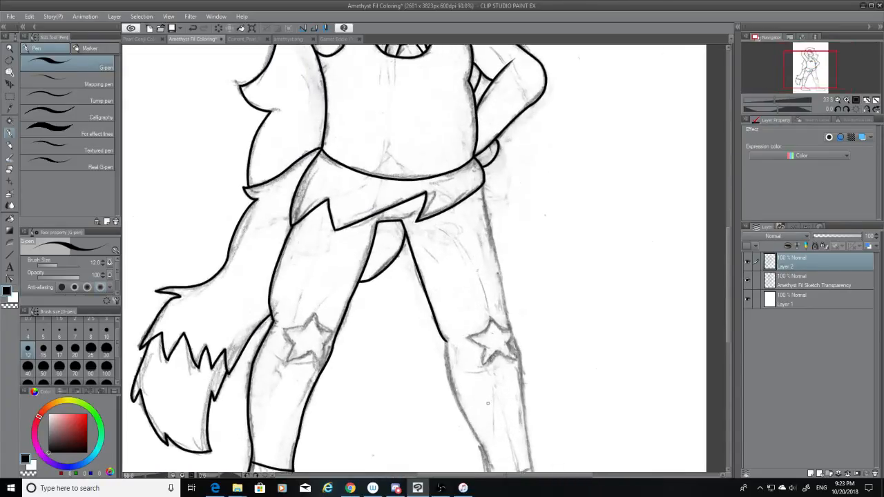
scroll(537, 72, up, 2)
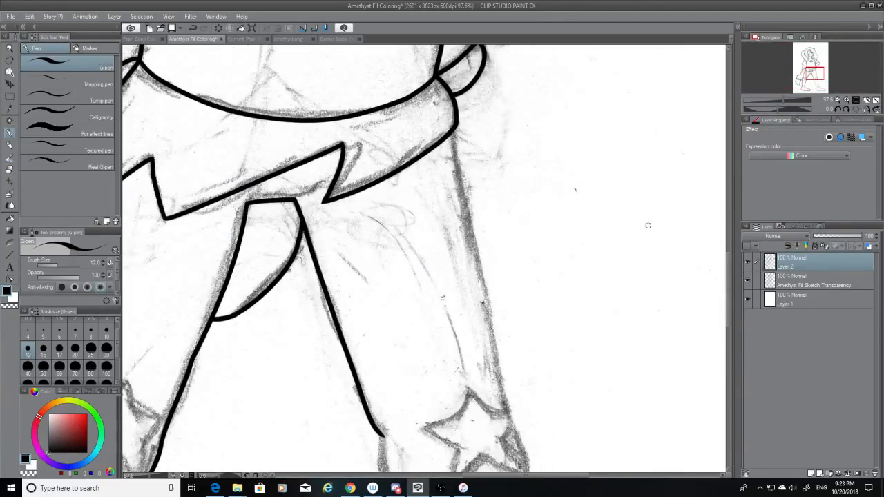
drag(457, 148, 529, 415)
key(ctrl+z)
drag(456, 133, 516, 405)
key(ctrl+z)
drag(454, 128, 511, 442)
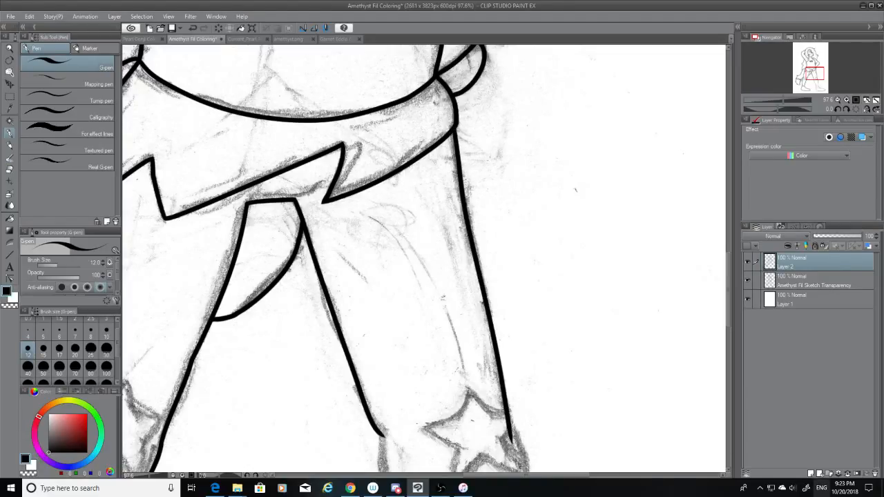
Trim the tapered ends of both thigh outlines at the knee with the Hard eraser.
scroll(551, 444, up, 3)
scroll(550, 443, up, 1)
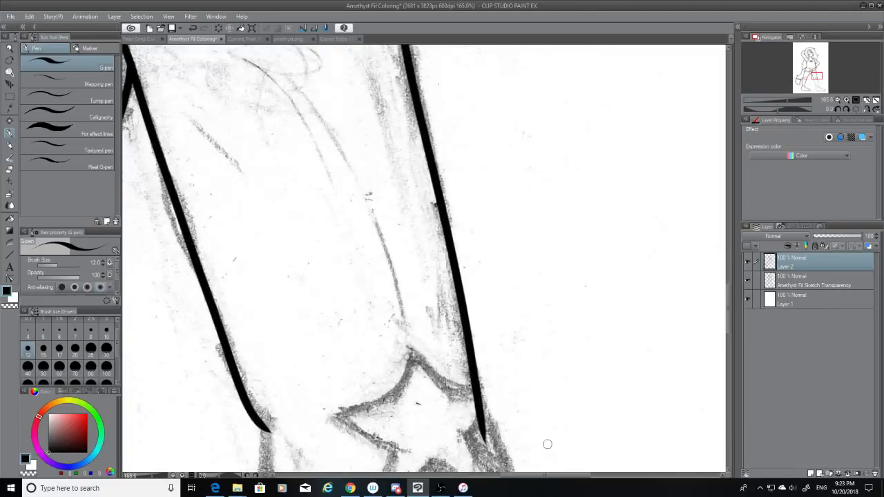
click(9, 169)
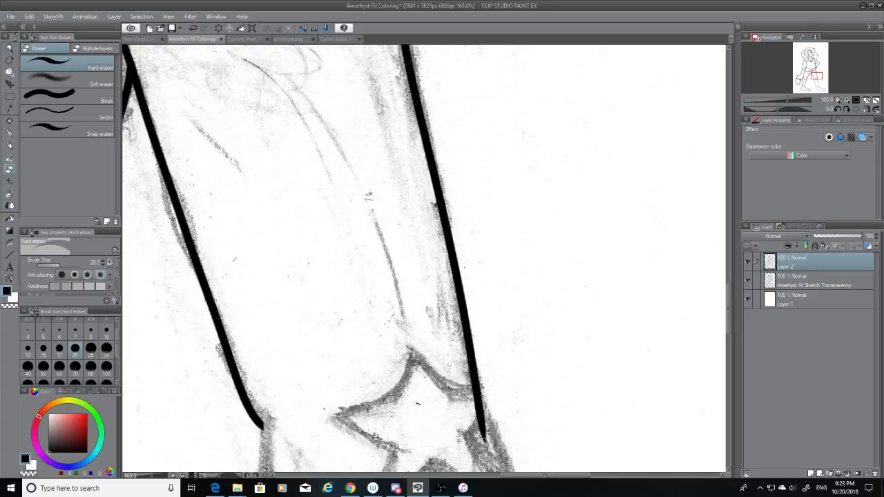
mouse_move(484, 448)
mouse_down()
mouse_move(470, 404)
mouse_move(485, 412)
mouse_up()
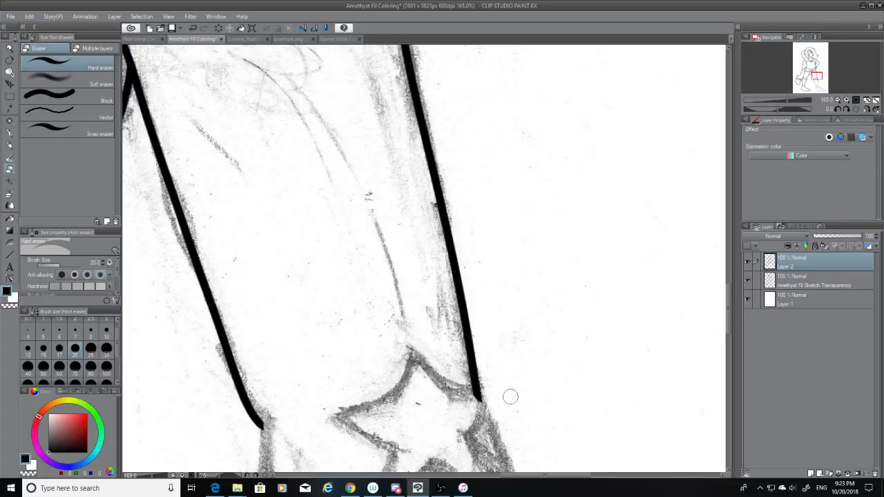
Ink the outer curve of the knee beside the star with the G-pen, continuing the thigh outline.
drag(729, 293, 728, 318)
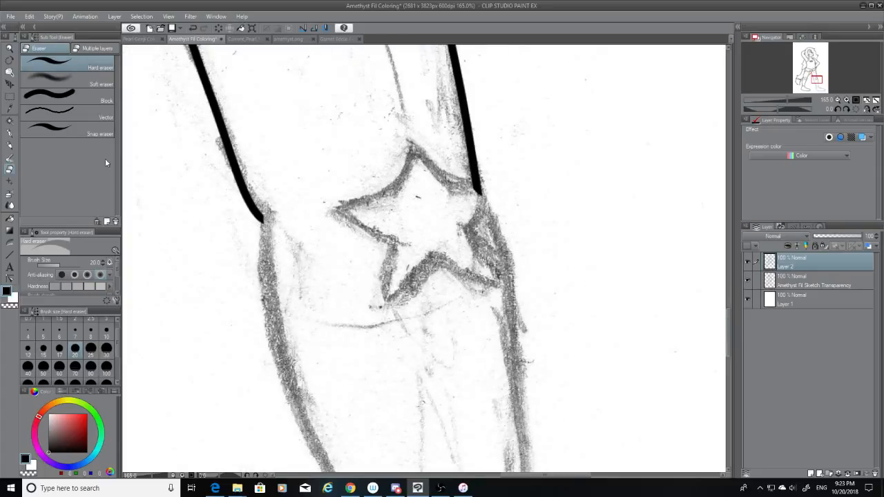
click(10, 134)
drag(478, 186, 506, 318)
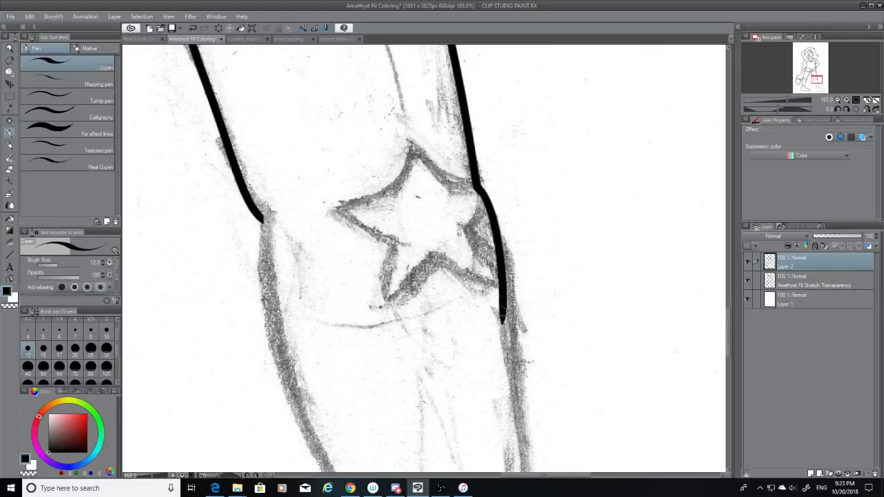
key(ctrl+z)
drag(476, 186, 512, 308)
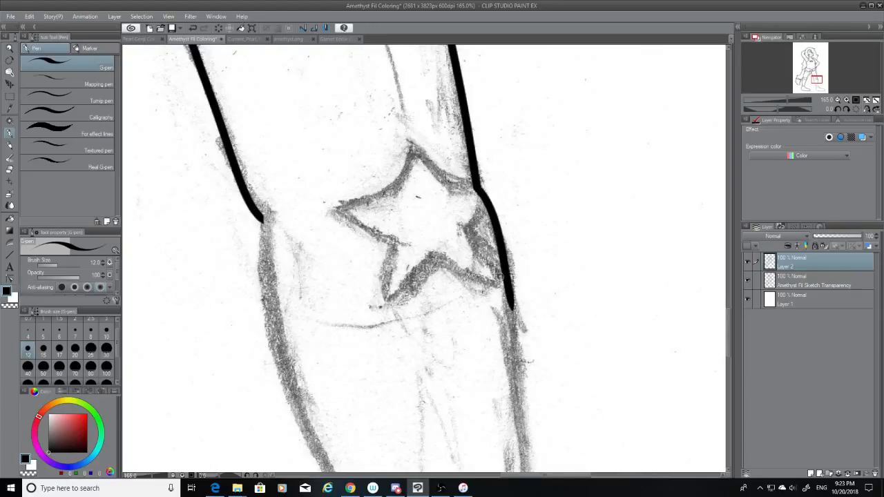
Ink the inner outline of the lower leg from the knee down toward the ankle.
drag(729, 330, 732, 337)
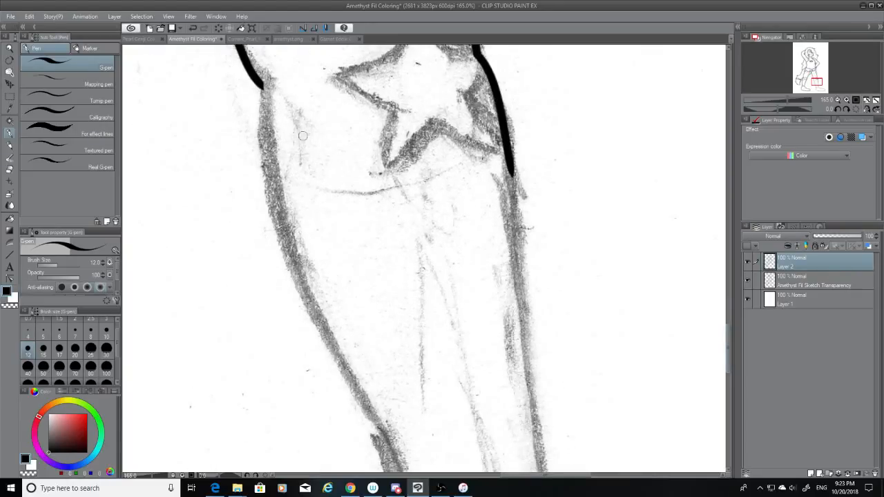
drag(263, 86, 360, 418)
key(ctrl+z)
mouse_move(260, 79)
mouse_down()
mouse_move(347, 367)
mouse_move(407, 467)
mouse_up()
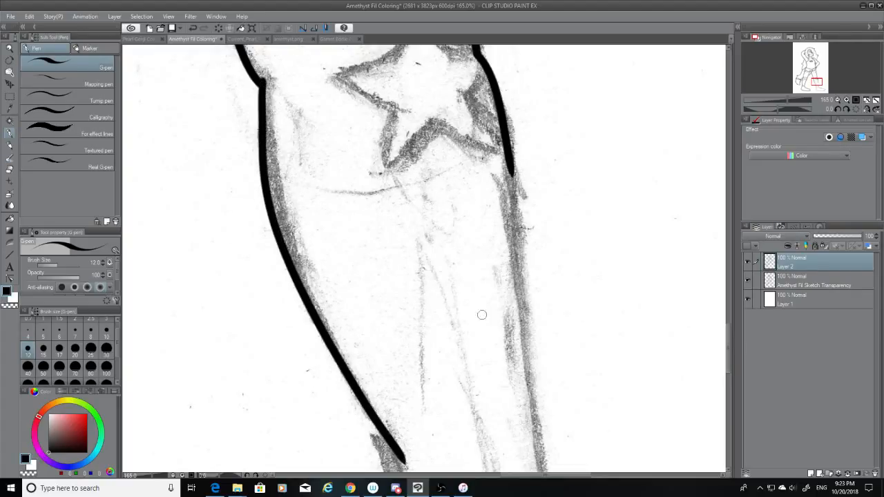
Ink the outer outline of the lower leg from the knee star down toward the ankle, redoing the stroke until it follows the sketch.
drag(509, 157, 541, 471)
key(ctrl+z)
drag(510, 162, 540, 473)
key(ctrl+z)
drag(510, 165, 531, 472)
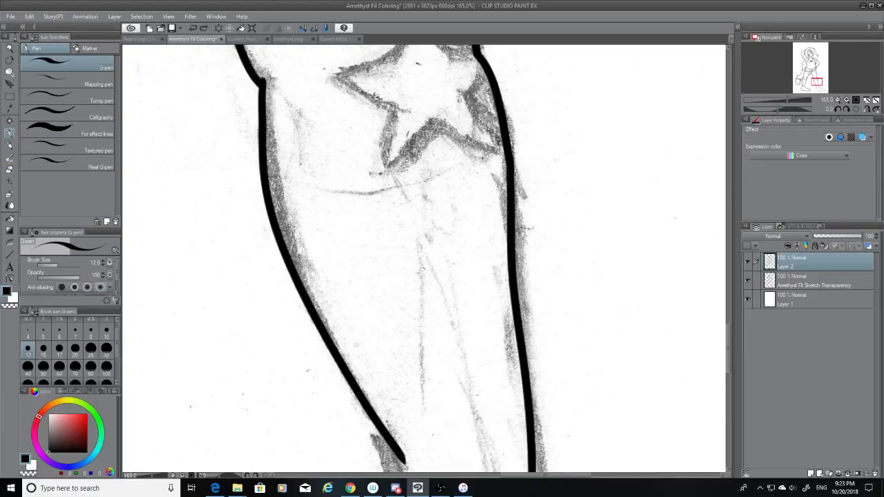
key(ctrl+z)
drag(512, 169, 549, 472)
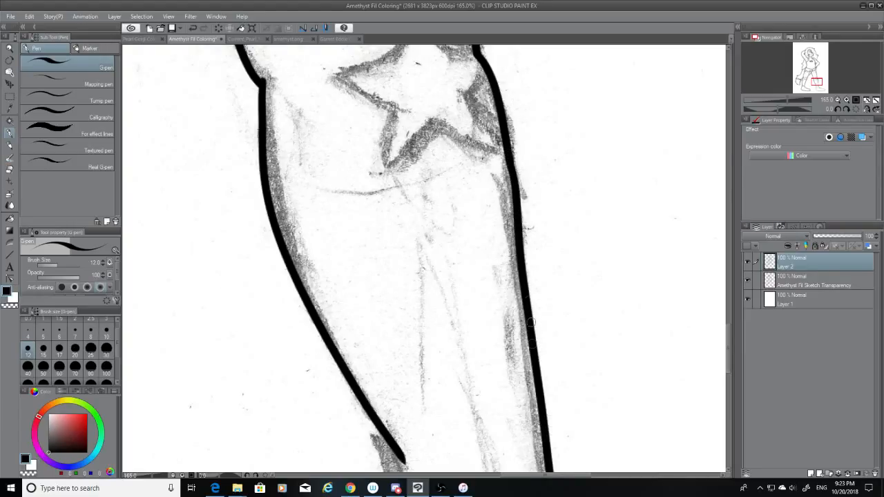
key(ctrl+z)
drag(509, 157, 537, 473)
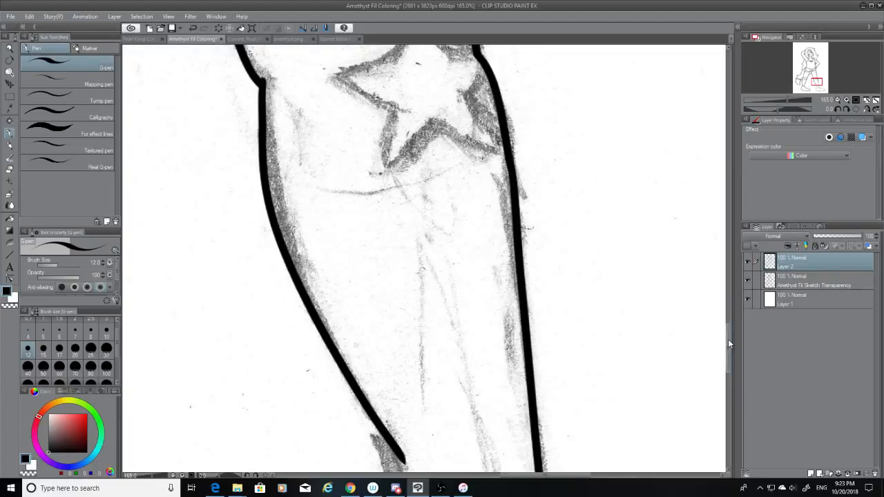
Trim the lower ends of both lower-leg outlines above the ankle line with the Hard eraser.
scroll(728, 339, down, 5)
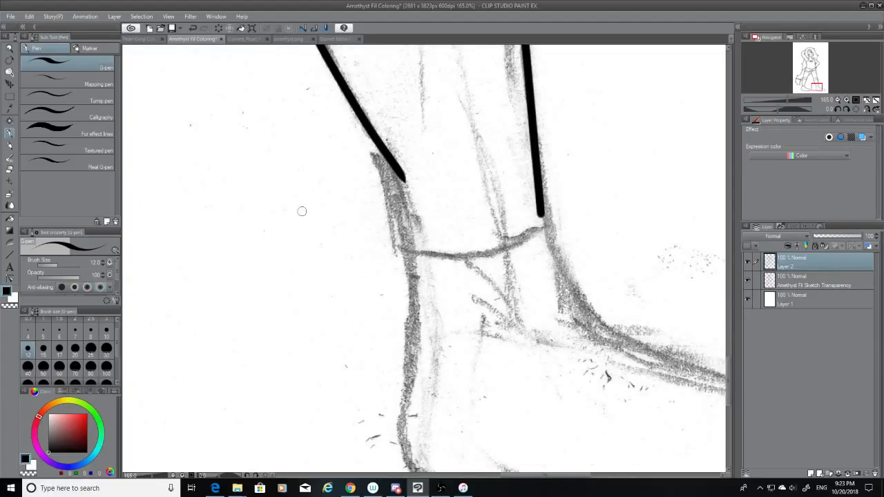
click(9, 170)
drag(408, 186, 391, 158)
drag(553, 225, 527, 162)
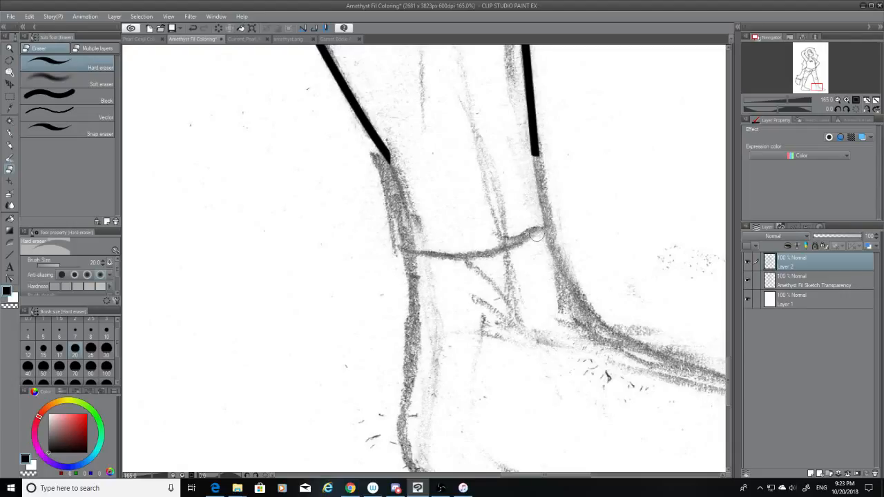
drag(538, 234, 533, 147)
Ink the curved back of the ankle with the G-pen, from the inner leg outline down toward the heel.
click(10, 133)
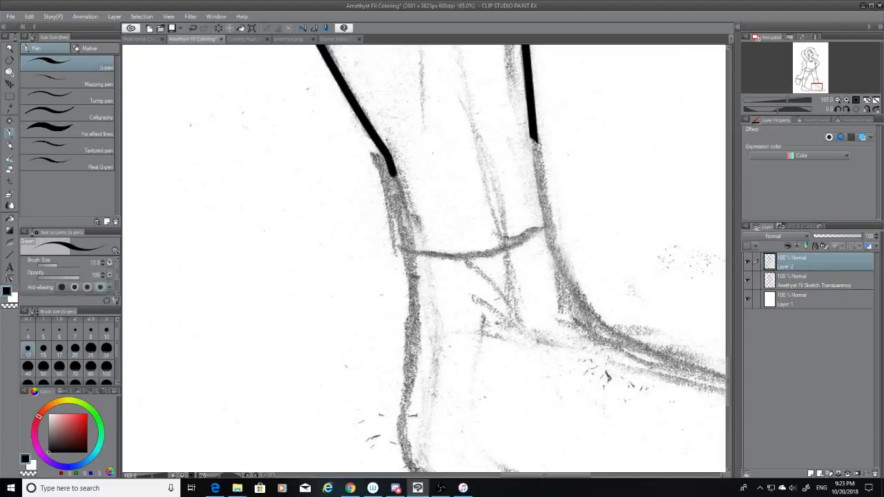
drag(393, 169, 409, 316)
key(ctrl+z)
drag(387, 153, 404, 377)
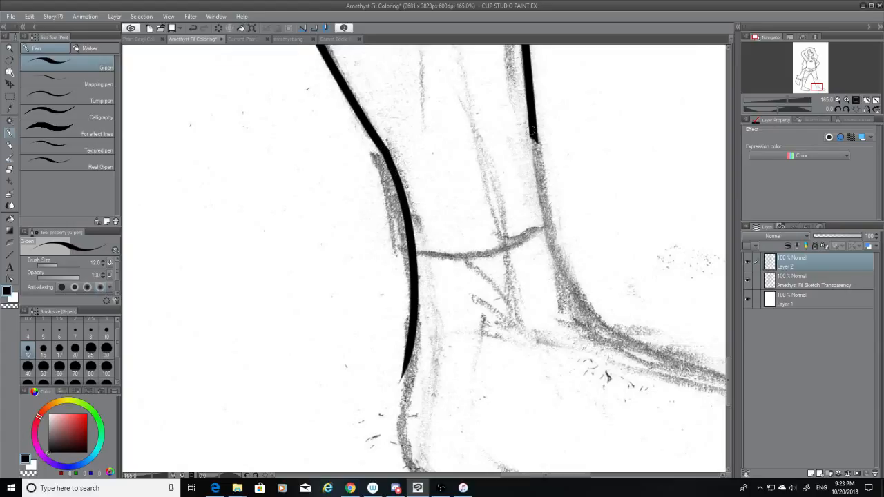
Ink the front of the ankle, curving from the outer leg outline onto the top of the foot.
drag(530, 131, 543, 224)
key(ctrl+z)
key(ctrl+z)
mouse_move(534, 133)
mouse_down()
mouse_move(556, 226)
mouse_move(722, 369)
mouse_up()
key(ctrl+z)
mouse_move(533, 135)
mouse_down()
mouse_move(548, 214)
mouse_move(665, 346)
mouse_move(716, 363)
mouse_up()
key(ctrl+z)
mouse_move(534, 136)
mouse_down()
mouse_move(537, 189)
mouse_move(637, 356)
mouse_up()
key(ctrl+z)
drag(535, 138, 666, 354)
Ink the top of the foot from the ankle curve to the start of the toes, redoing the stroke for a smooth join.
drag(513, 478, 558, 481)
drag(726, 370, 727, 381)
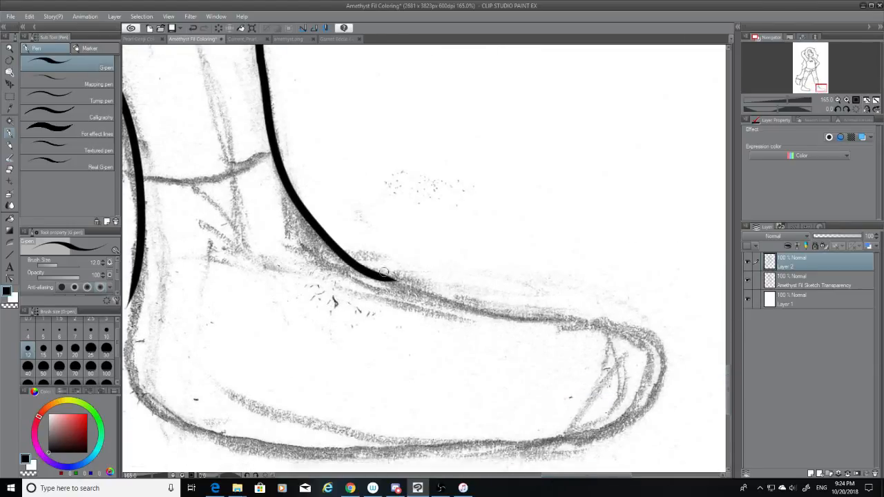
drag(391, 277, 626, 341)
key(ctrl+z)
drag(391, 279, 604, 323)
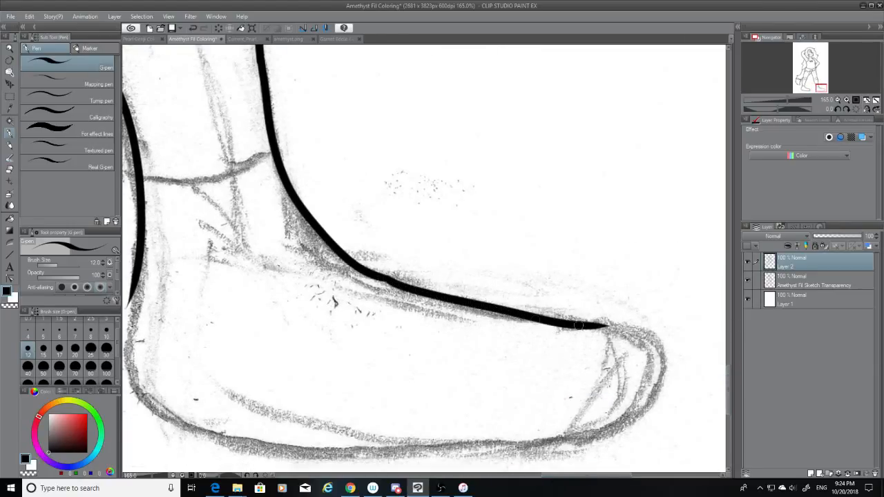
key(ctrl+z)
mouse_move(389, 278)
mouse_down()
mouse_move(643, 327)
mouse_move(589, 330)
mouse_move(627, 341)
mouse_up()
key(ctrl+z)
key(ctrl+z)
mouse_move(376, 275)
mouse_down()
mouse_move(629, 326)
mouse_move(648, 342)
mouse_move(633, 329)
mouse_move(642, 329)
mouse_move(640, 400)
mouse_up()
key(ctrl+z)
key(ctrl+z)
Ink the rounded toe curve from the top of the foot down toward the sole, redoing the stroke until it fits.
mouse_move(629, 326)
mouse_down()
mouse_move(637, 329)
mouse_move(599, 431)
mouse_up()
key(ctrl+z)
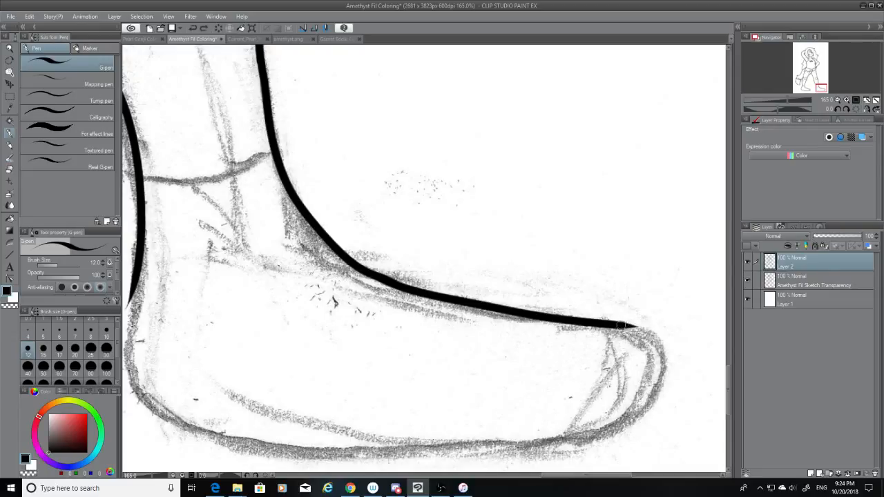
mouse_move(623, 324)
mouse_down()
mouse_move(651, 398)
mouse_move(603, 426)
mouse_up()
key(ctrl+z)
mouse_move(632, 326)
mouse_down()
mouse_move(615, 428)
mouse_move(598, 426)
mouse_up()
key(ctrl+z)
mouse_move(624, 324)
mouse_down()
mouse_move(623, 421)
mouse_move(601, 424)
mouse_up()
key(ctrl+z)
drag(626, 325, 601, 425)
key(ctrl+z)
drag(625, 325, 606, 425)
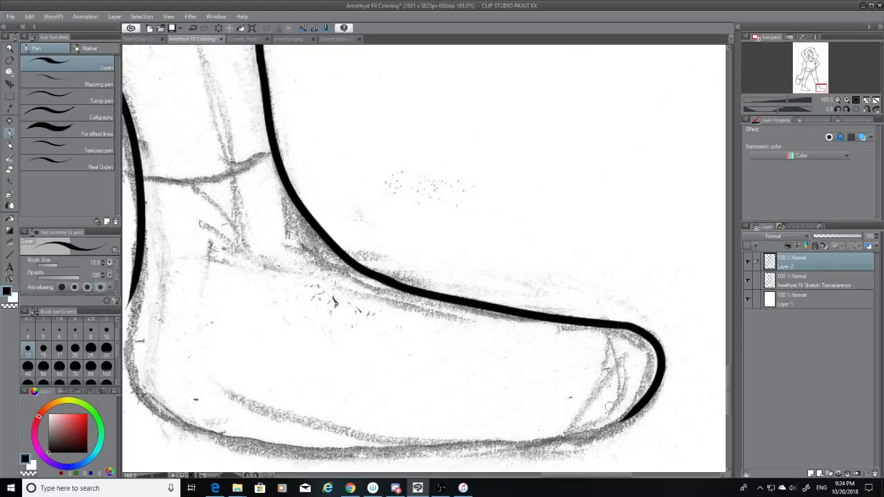
key(ctrl+z)
drag(640, 329, 629, 408)
key(ctrl+z)
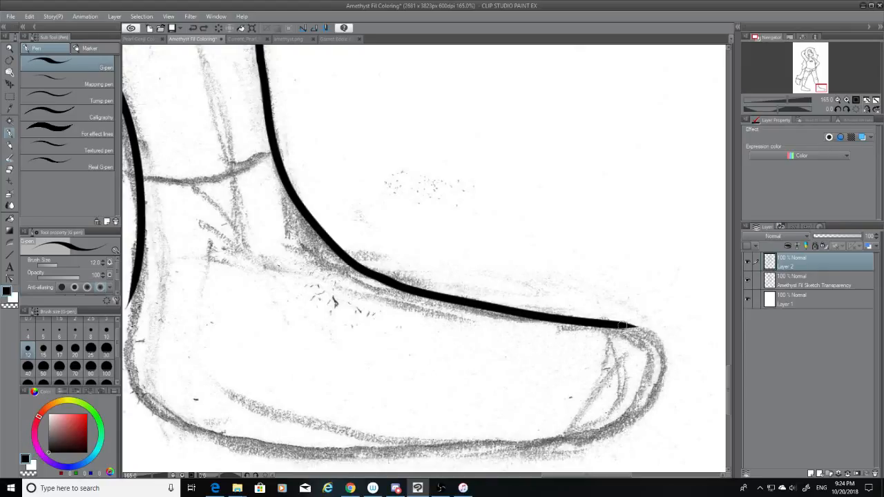
mouse_move(640, 329)
mouse_down()
mouse_move(658, 369)
mouse_move(630, 415)
mouse_up()
Ink the sole of the foot from the toe curve back toward the heel, redoing the stroke until it runs smoothly.
drag(728, 390, 731, 404)
drag(630, 475, 620, 476)
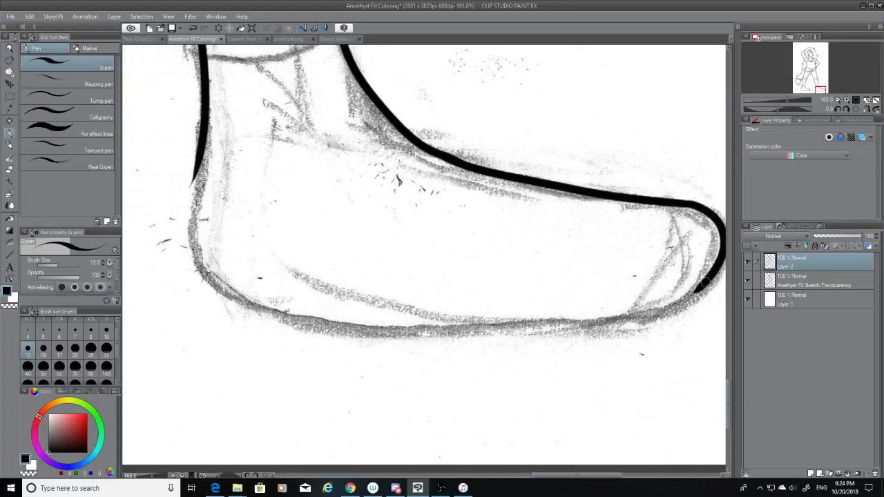
mouse_move(704, 283)
mouse_down()
mouse_move(548, 331)
mouse_move(419, 336)
mouse_move(663, 309)
mouse_move(311, 331)
mouse_up()
key(ctrl+z)
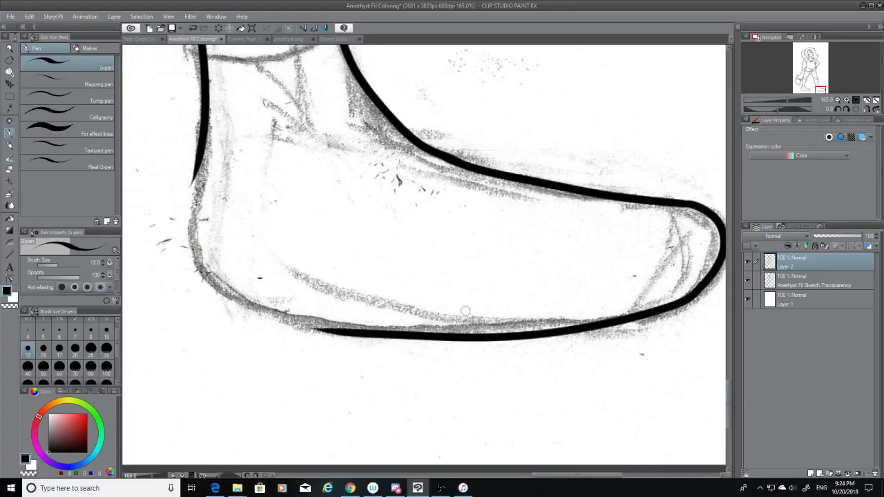
key(ctrl+z)
mouse_move(701, 283)
mouse_down()
mouse_move(565, 332)
mouse_move(325, 333)
mouse_up()
key(ctrl+z)
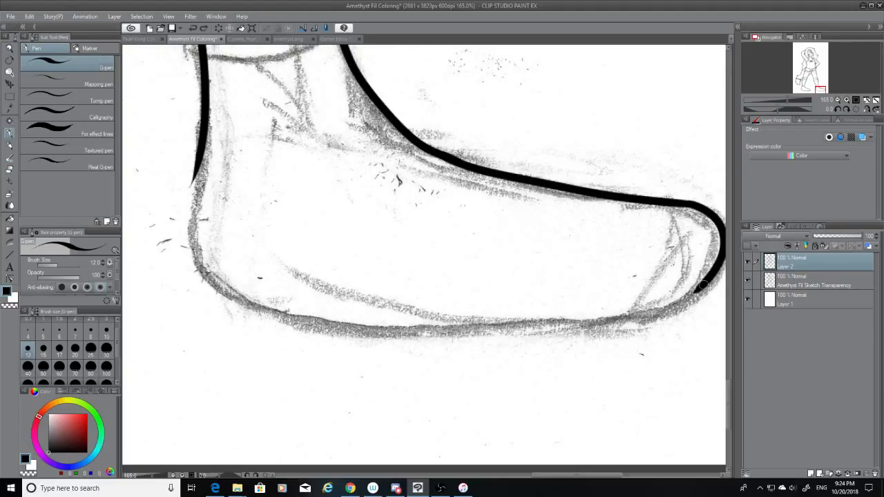
mouse_move(704, 283)
mouse_down()
mouse_move(675, 305)
mouse_move(361, 333)
mouse_up()
key(ctrl+z)
mouse_move(708, 275)
mouse_down()
mouse_move(670, 306)
mouse_move(297, 335)
mouse_up()
key(ctrl+z)
mouse_move(704, 276)
mouse_down()
mouse_move(691, 296)
mouse_move(312, 319)
mouse_up()
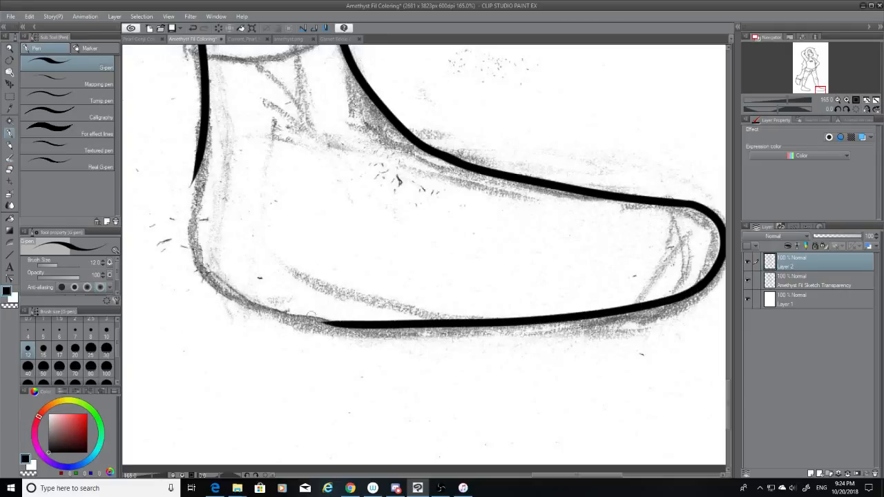
Ink the back of the ankle down to the heel, erasing its tapered end and redoing the stroke until it follows the sketch.
click(9, 171)
mouse_move(184, 177)
mouse_down()
mouse_move(198, 167)
mouse_move(193, 145)
mouse_move(201, 159)
mouse_move(195, 123)
mouse_move(194, 221)
mouse_up()
click(9, 132)
key(ctrl+z)
drag(204, 104, 192, 228)
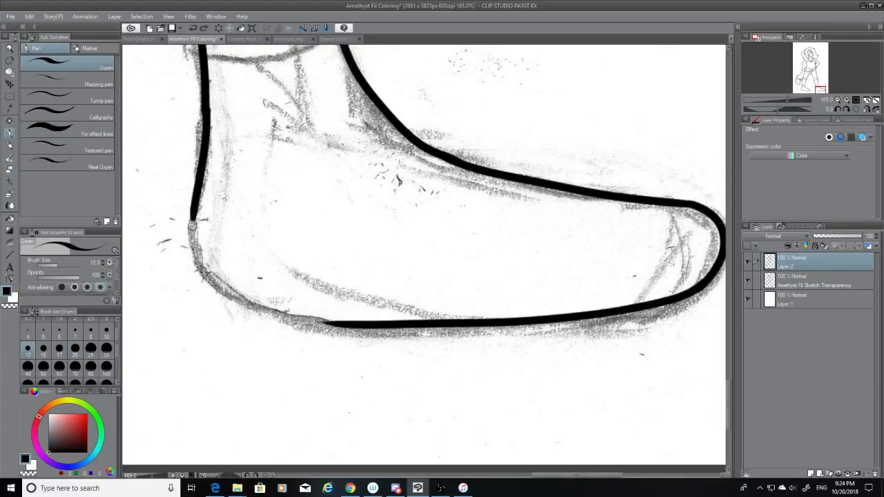
key(ctrl+z)
drag(203, 111, 195, 233)
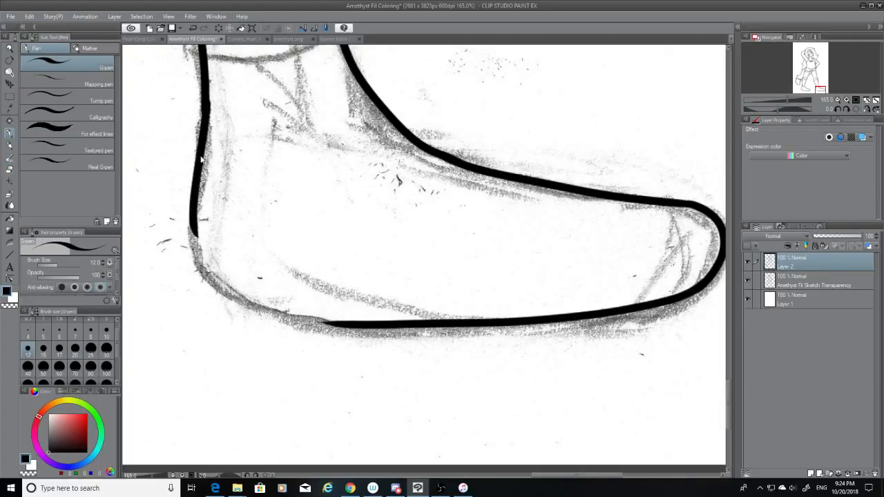
key(ctrl+z)
mouse_move(205, 100)
mouse_down()
mouse_move(210, 293)
mouse_move(341, 325)
mouse_up()
key(ctrl+z)
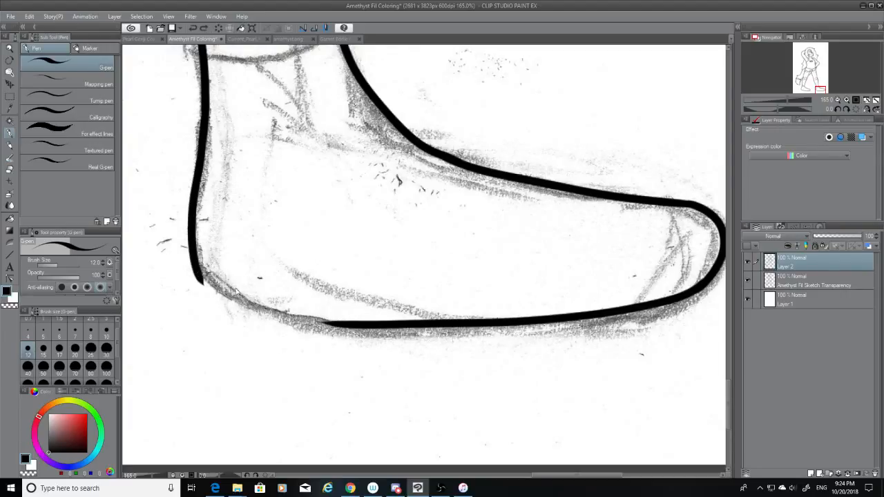
Trim the rough end of the heel line and ink the curve around the heel into the sole, redoing the stroke several times.
click(12, 171)
mouse_move(209, 295)
mouse_down()
mouse_move(183, 253)
mouse_move(285, 310)
mouse_move(323, 325)
mouse_up()
click(9, 132)
key(ctrl+z)
mouse_move(192, 245)
mouse_down()
mouse_move(318, 321)
mouse_move(347, 325)
mouse_up()
key(ctrl+z)
mouse_move(192, 246)
mouse_down()
mouse_move(324, 322)
mouse_move(383, 325)
mouse_up()
key(ctrl+z)
mouse_move(193, 246)
mouse_down()
mouse_move(316, 331)
mouse_move(373, 327)
mouse_up()
key(ctrl+z)
mouse_move(192, 247)
mouse_down()
mouse_move(286, 309)
mouse_move(368, 324)
mouse_up()
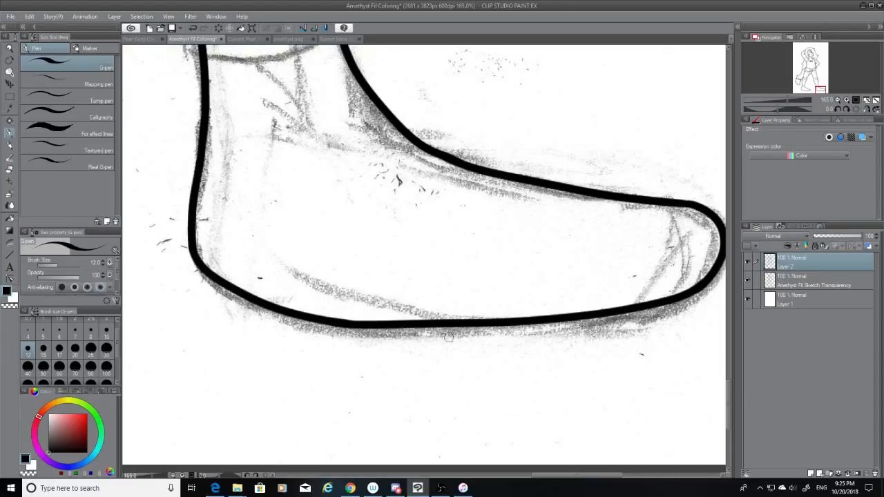
Check the foot with the sketch layer hidden, show it again, and redraw the heel curve until it rounds smoothly into the sole.
click(748, 281)
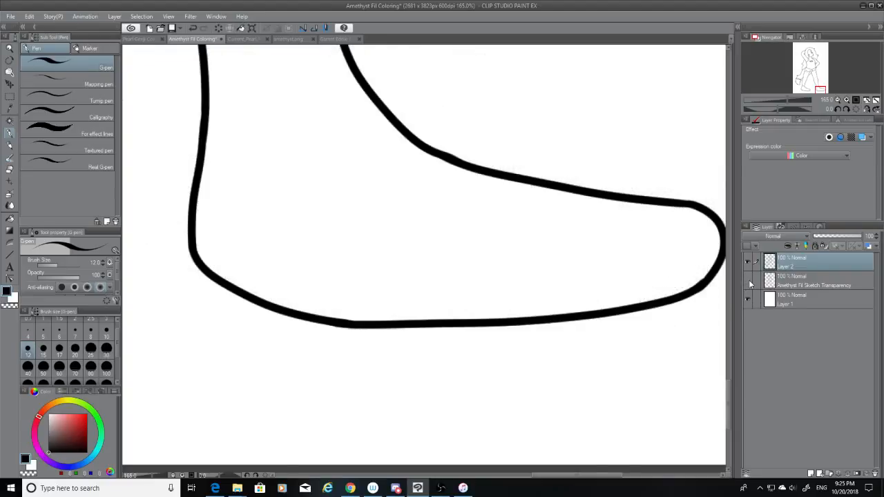
click(749, 281)
key(ctrl+z)
mouse_move(192, 250)
mouse_down()
mouse_move(294, 323)
mouse_move(364, 322)
mouse_up()
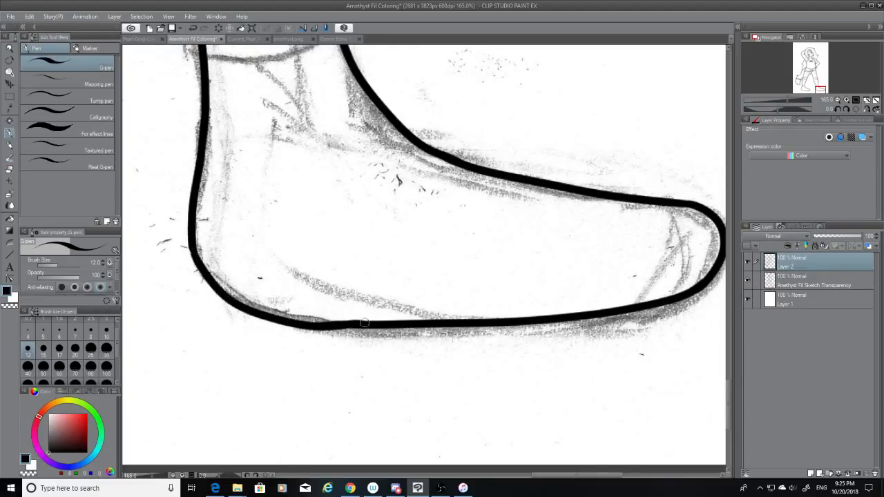
key(ctrl+z)
mouse_move(191, 249)
mouse_down()
mouse_move(199, 269)
mouse_move(366, 322)
mouse_up()
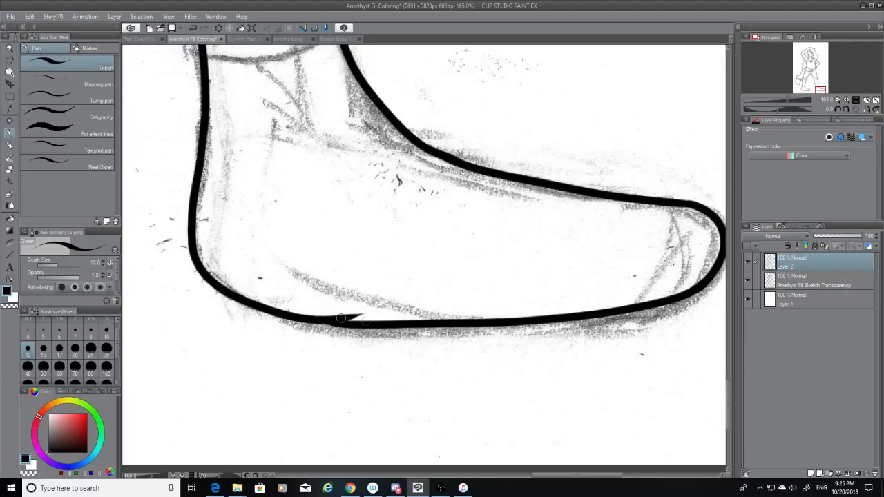
key(ctrl+z)
mouse_move(191, 249)
mouse_down()
mouse_move(356, 317)
mouse_move(415, 321)
mouse_up()
key(ctrl+z)
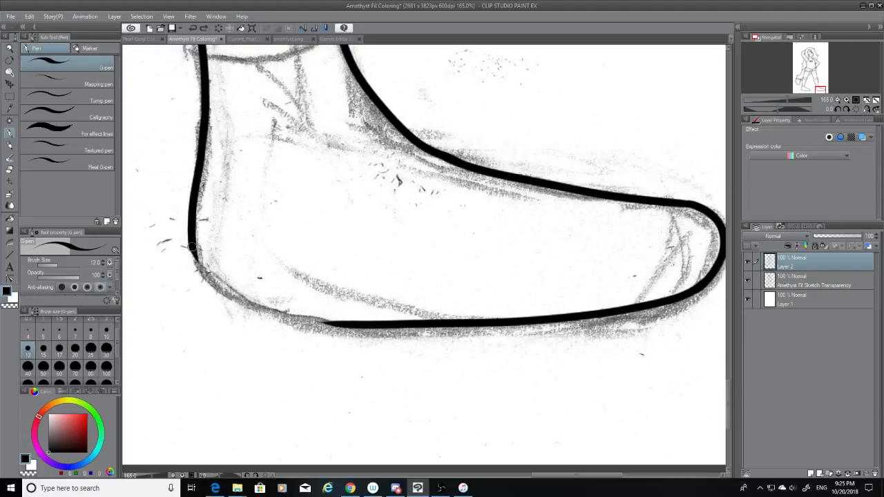
mouse_move(193, 246)
mouse_down()
mouse_move(209, 277)
mouse_move(373, 324)
mouse_up()
key(ctrl+z)
mouse_move(191, 247)
mouse_down()
mouse_move(244, 302)
mouse_move(401, 324)
mouse_move(215, 281)
mouse_move(383, 324)
mouse_up()
key(ctrl+z)
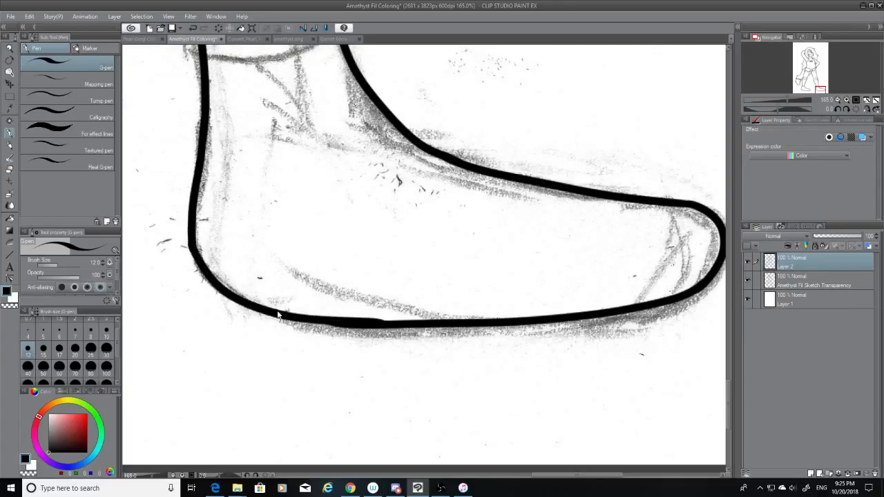
key(ctrl+z)
mouse_move(191, 246)
mouse_down()
mouse_move(340, 326)
mouse_move(387, 329)
mouse_up()
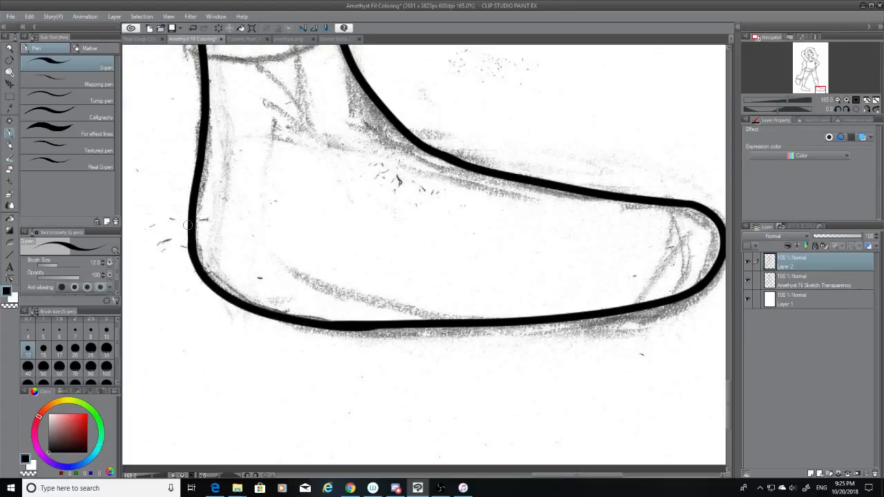
Erase the sole line between the heel and the toes, and re-ink it lower in one curve starting from the toe.
click(10, 170)
mouse_move(314, 325)
mouse_down()
mouse_move(581, 321)
mouse_move(673, 304)
mouse_move(696, 282)
mouse_move(624, 303)
mouse_move(700, 290)
mouse_move(700, 254)
mouse_up()
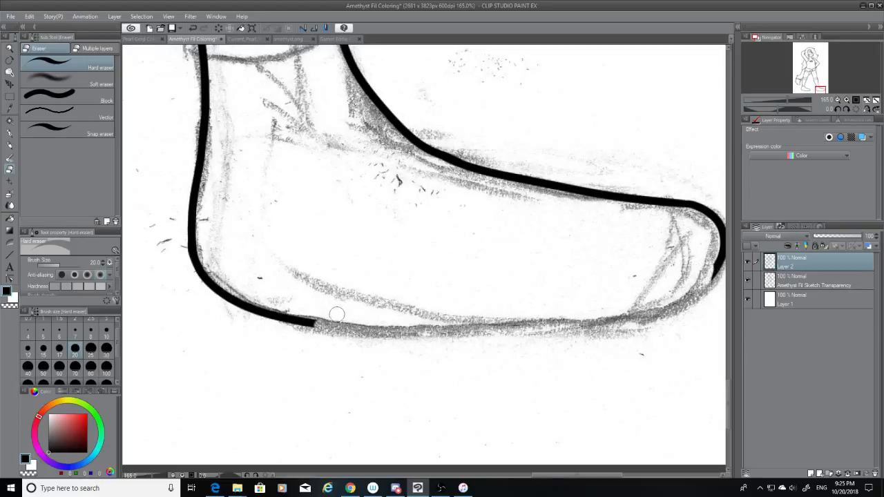
click(9, 136)
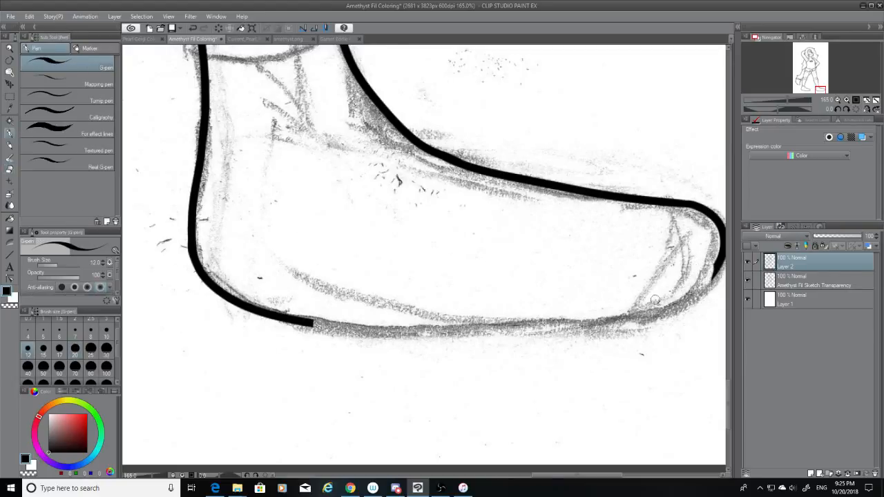
mouse_move(716, 266)
mouse_down()
mouse_move(575, 319)
mouse_move(421, 308)
mouse_move(399, 323)
mouse_up()
key(ctrl+z)
mouse_move(719, 263)
mouse_down()
mouse_move(637, 313)
mouse_move(315, 322)
mouse_up()
key(ctrl+z)
mouse_move(717, 265)
mouse_down()
mouse_move(321, 320)
mouse_move(458, 334)
mouse_up()
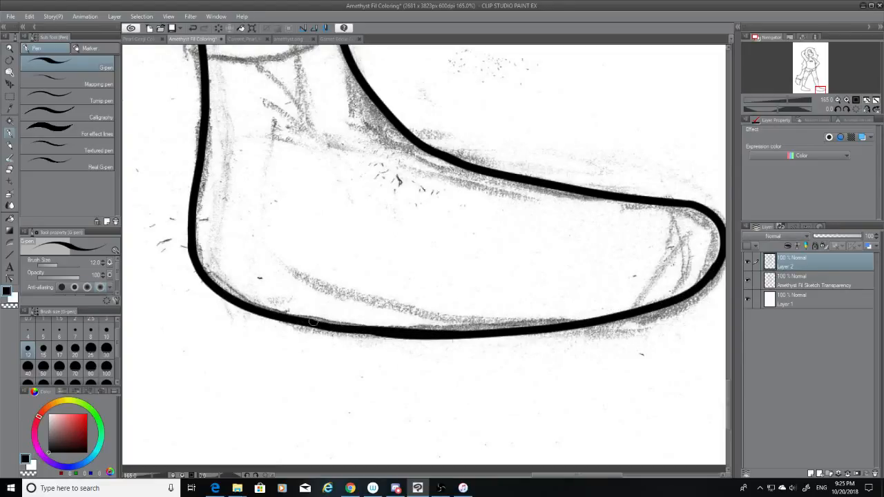
Redo the short stroke joining the heel curve to the new sole line until the connection is even.
key(ctrl+z)
drag(299, 320, 434, 337)
key(ctrl+z)
drag(302, 321, 435, 337)
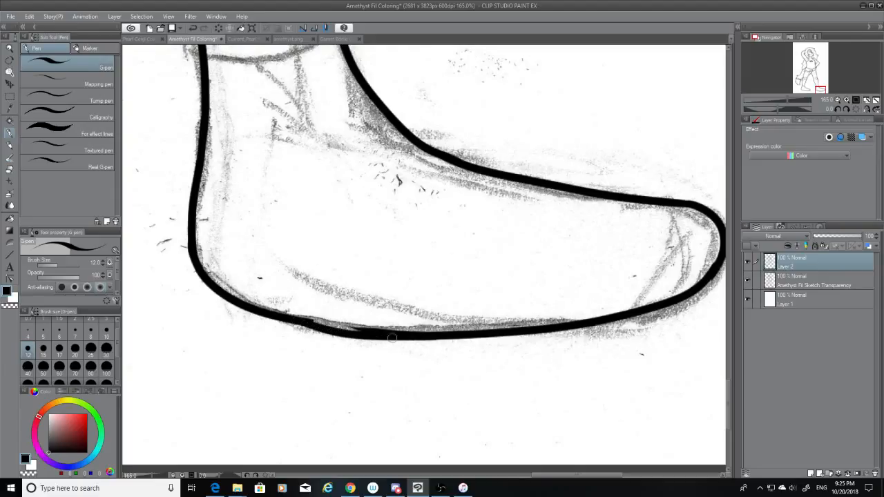
key(ctrl+z)
mouse_move(300, 319)
mouse_down()
mouse_move(429, 337)
mouse_move(369, 335)
mouse_move(416, 340)
mouse_move(384, 333)
mouse_up()
key(ctrl+z)
key(ctrl+z)
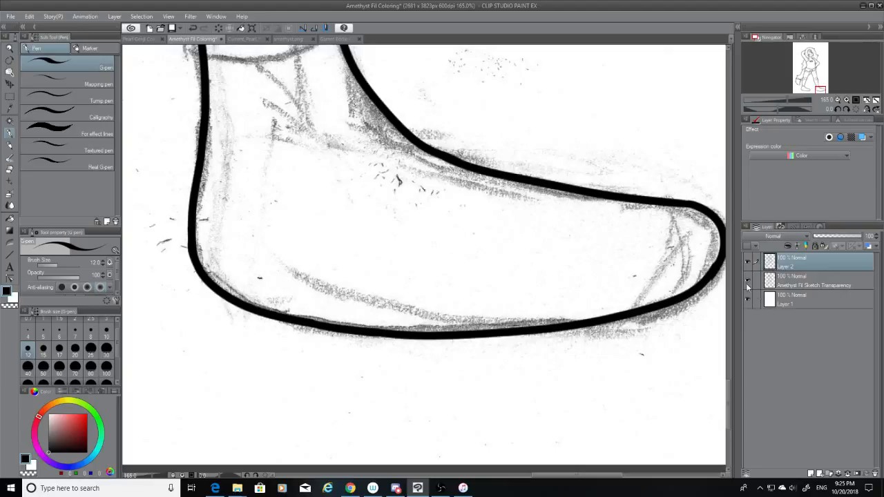
Hide the sketch layer and tidy the bumps at the heel and toe joins of the foot outline with the eraser and G-pen.
click(748, 282)
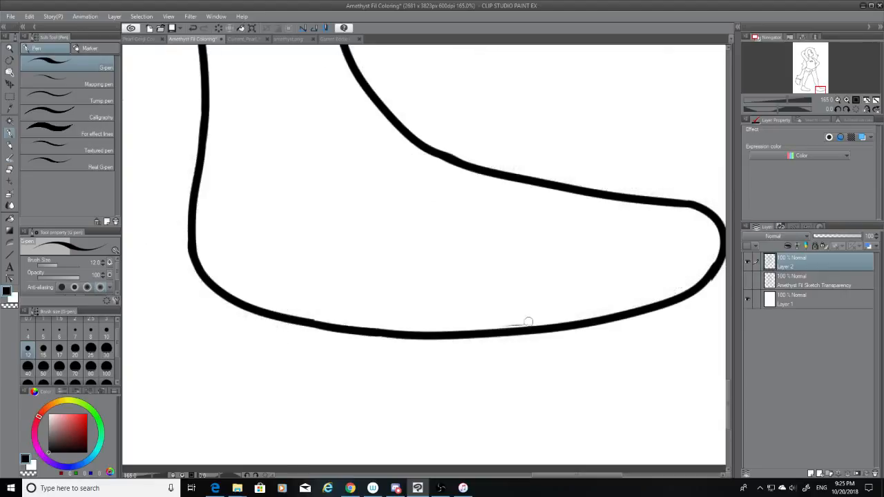
click(10, 169)
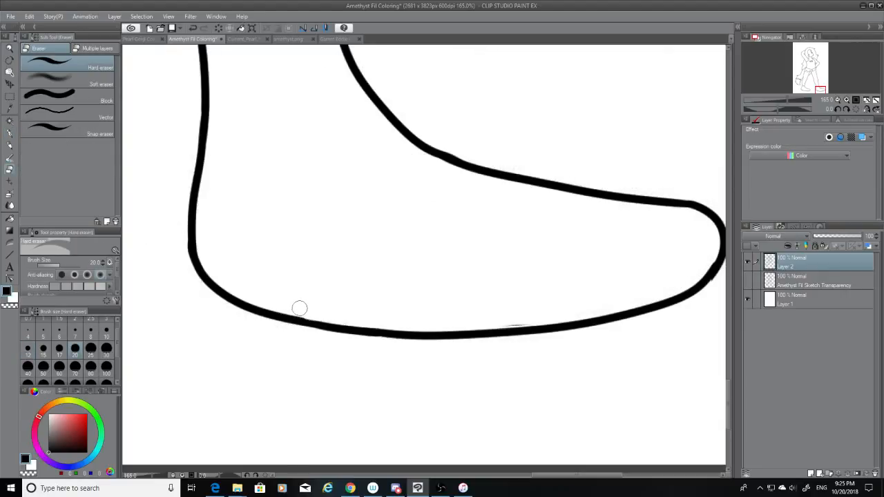
click(9, 132)
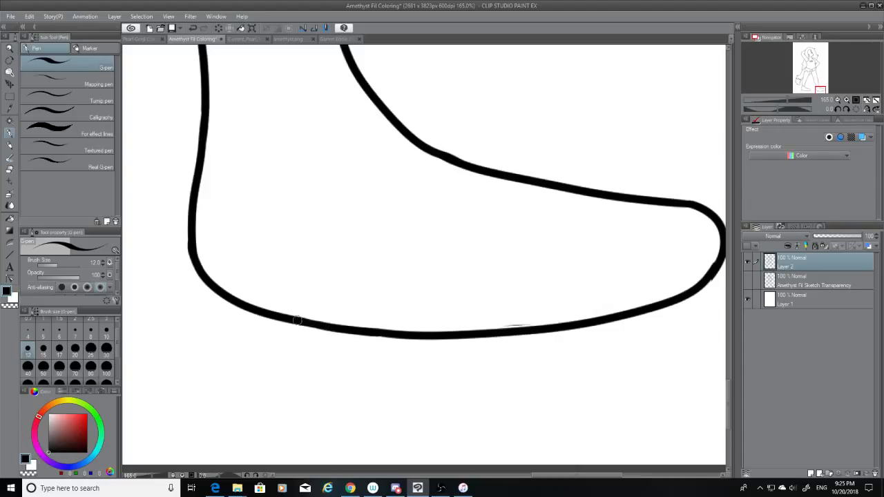
click(9, 169)
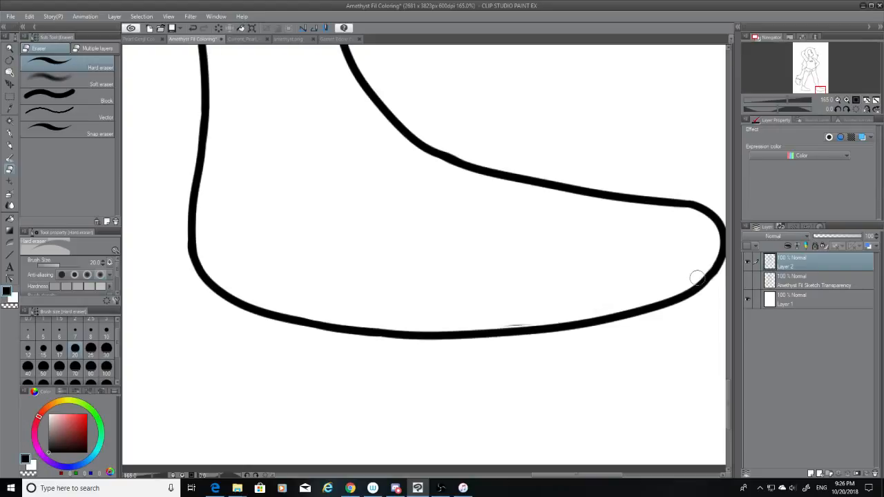
drag(592, 476, 617, 476)
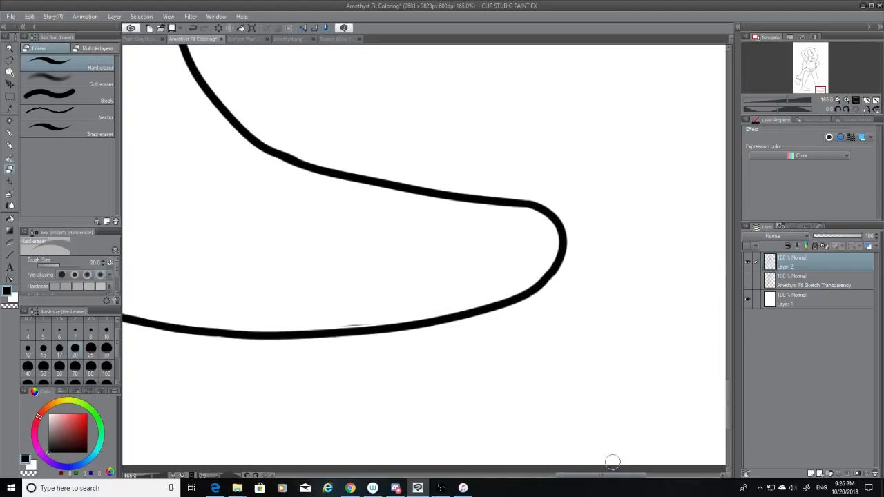
click(10, 134)
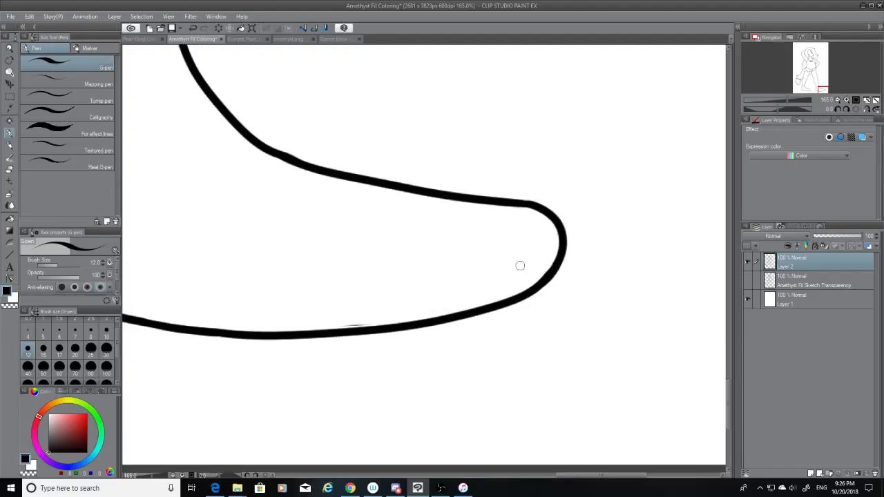
scroll(512, 343, down, 3)
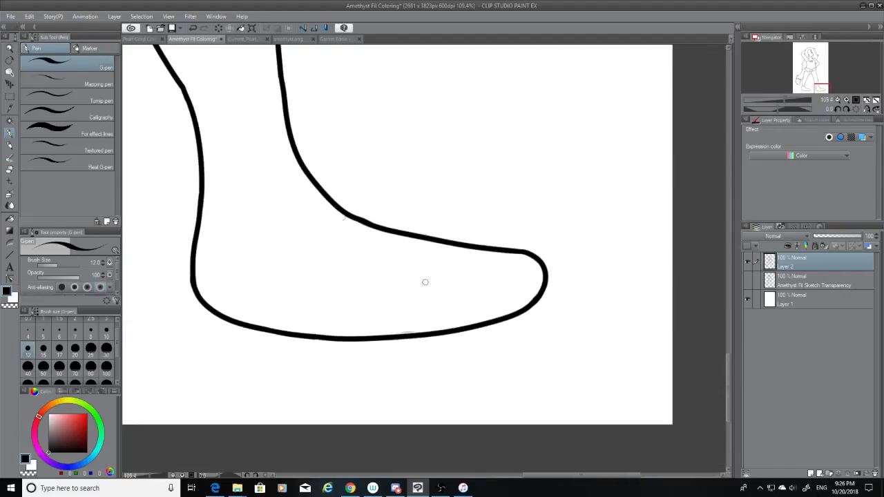
scroll(238, 158, up, 2)
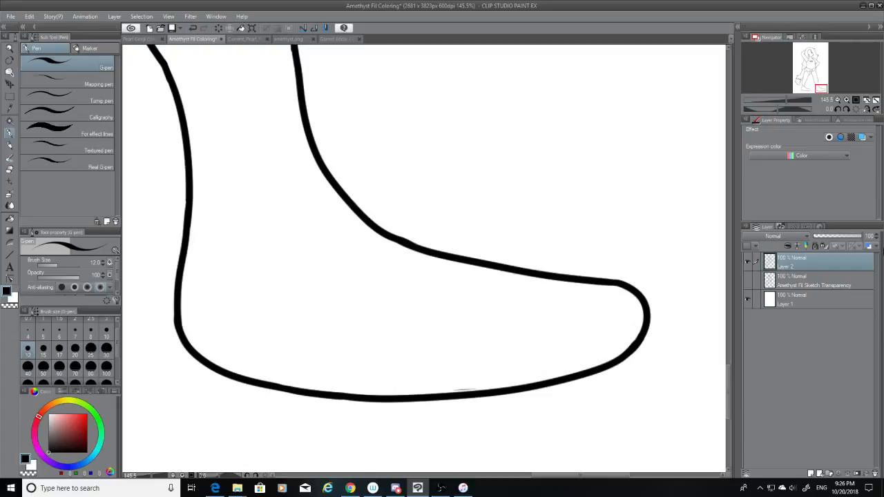
Show the sketch layer again and ink the curved band line across the ankle, redoing the stroke to fit the leg outline.
click(747, 279)
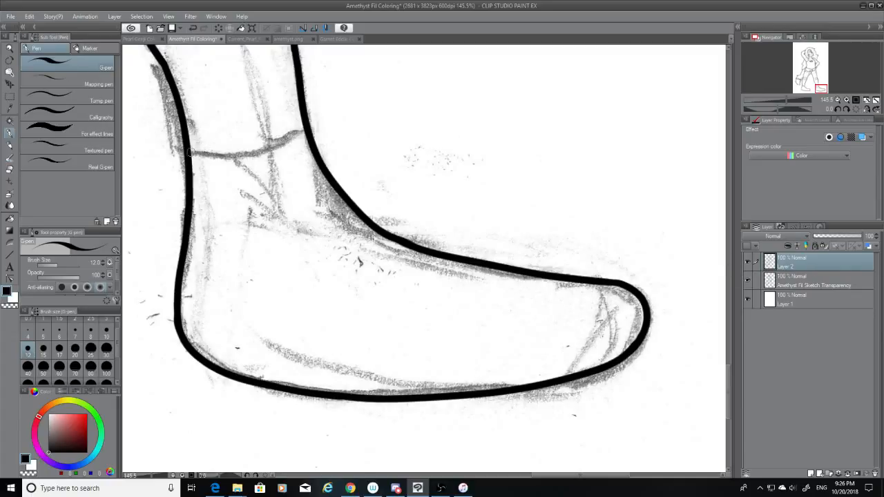
drag(190, 152, 302, 129)
key(ctrl+z)
key(ctrl+z)
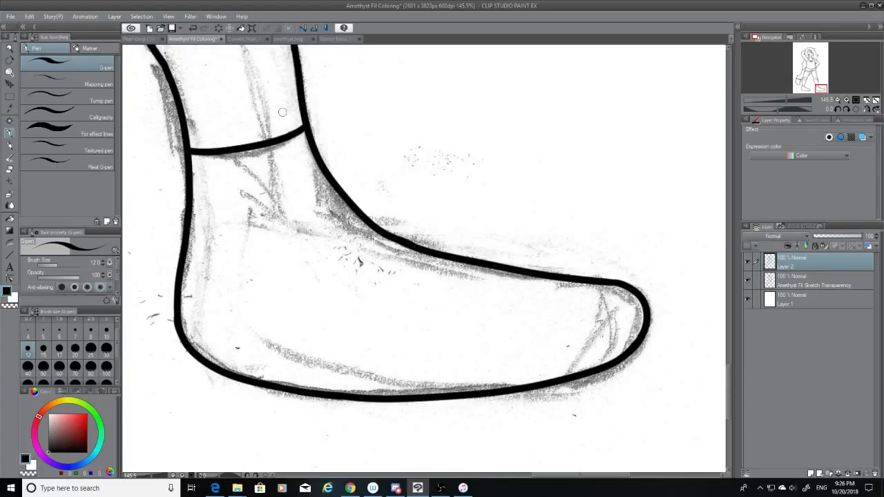
Set the G-pen brush size to 10 and ink the star's point nearest the inner leg line on the knee beside the tail.
scroll(283, 112, down, 10)
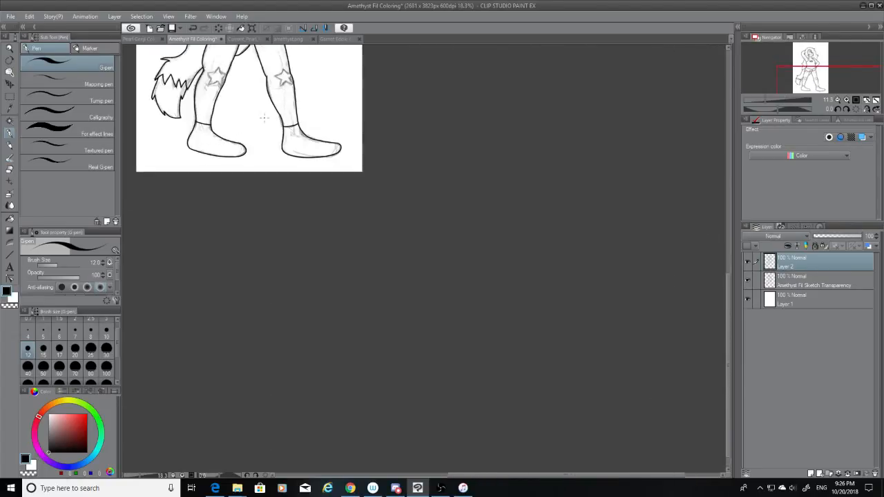
scroll(207, 52, up, 8)
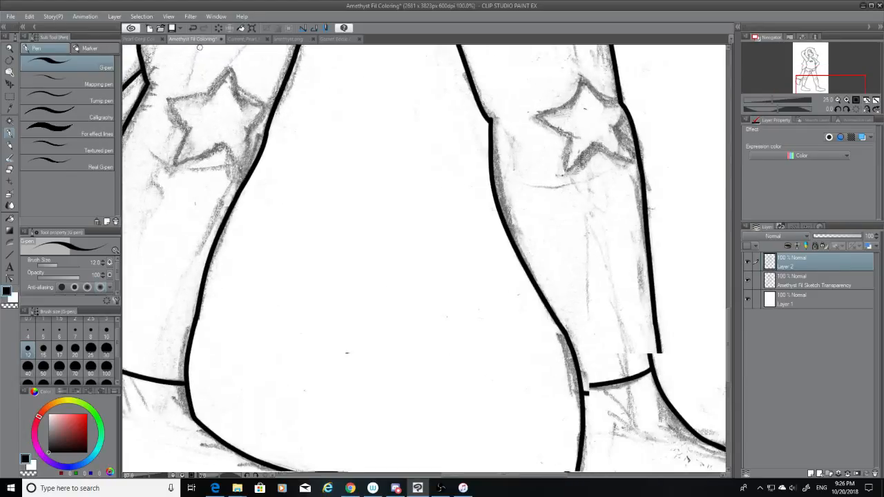
scroll(199, 47, up, 3)
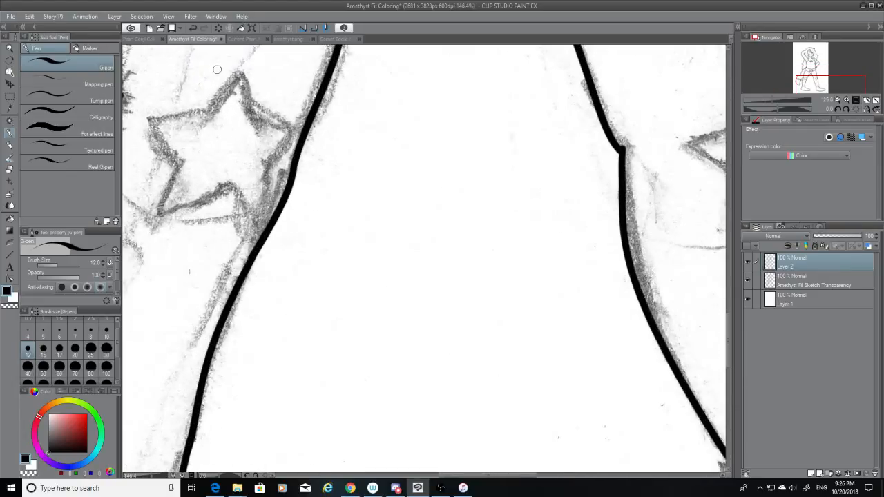
click(107, 333)
mouse_move(253, 123)
mouse_down()
mouse_move(297, 128)
mouse_move(262, 174)
mouse_up()
key(ctrl+z)
mouse_move(297, 128)
mouse_down()
mouse_move(270, 163)
mouse_move(262, 216)
mouse_up()
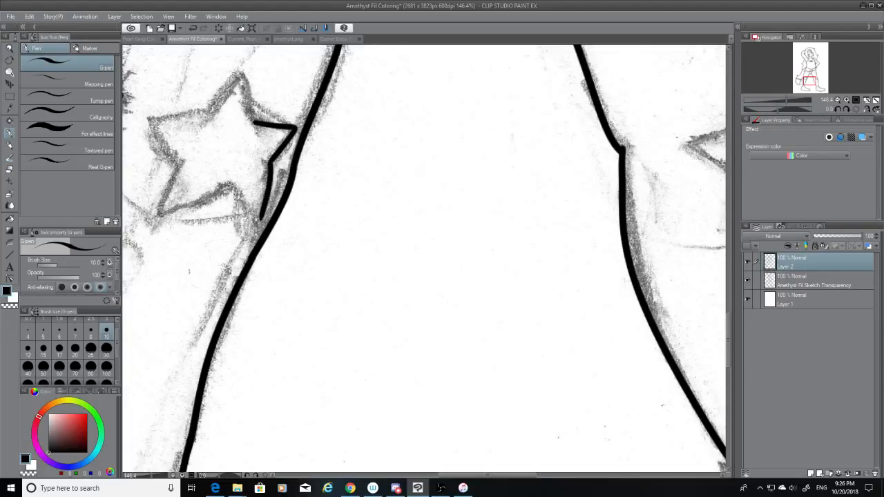
Ink the bottom edges of the knee star between its two lower points, and erase the overshoot at the outer tip.
drag(231, 185, 260, 217)
drag(234, 187, 146, 216)
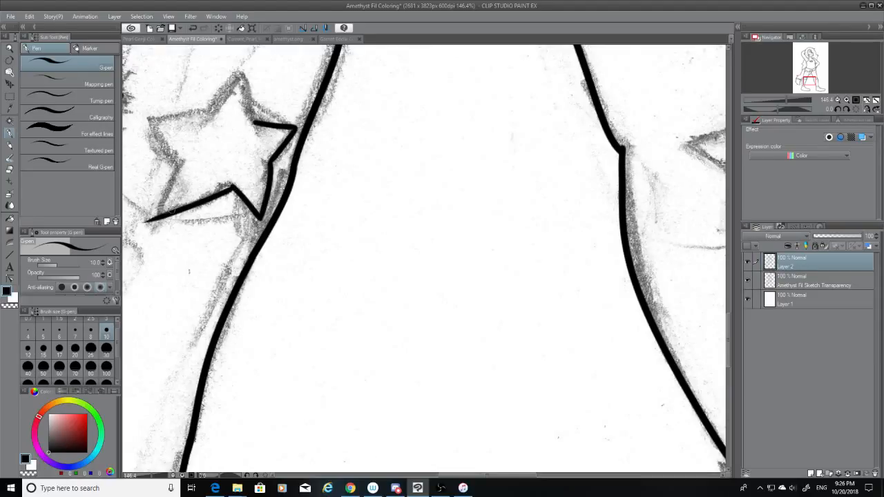
key(ctrl+z)
drag(232, 186, 149, 221)
click(11, 169)
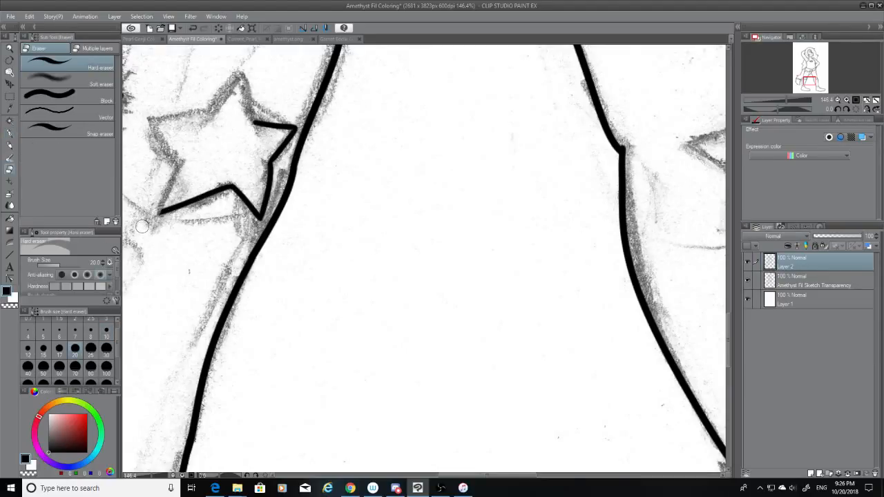
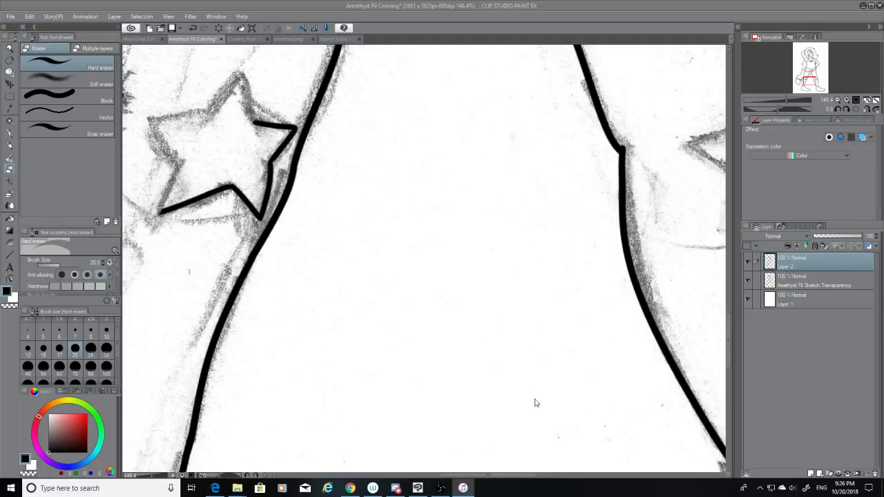
Ink the edge from the star's lower outer point up to the outer notch on the knee beside the tail, then check it without the sketch.
drag(486, 476, 455, 477)
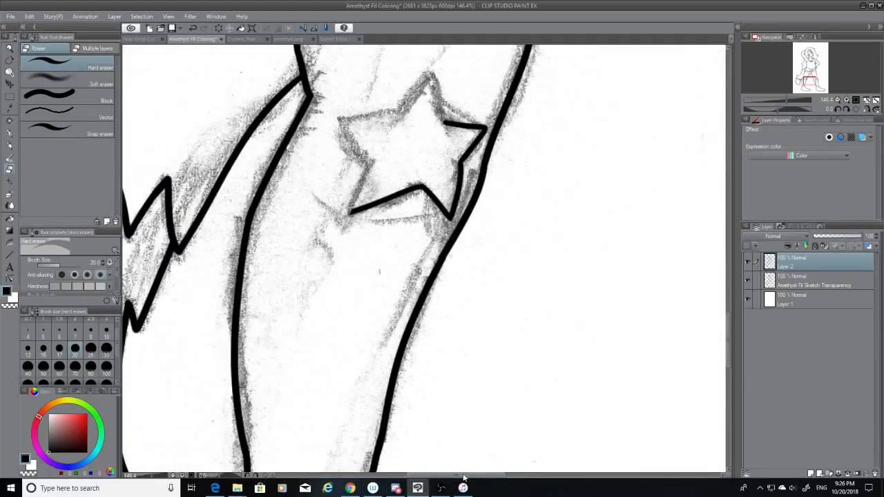
drag(727, 331, 728, 306)
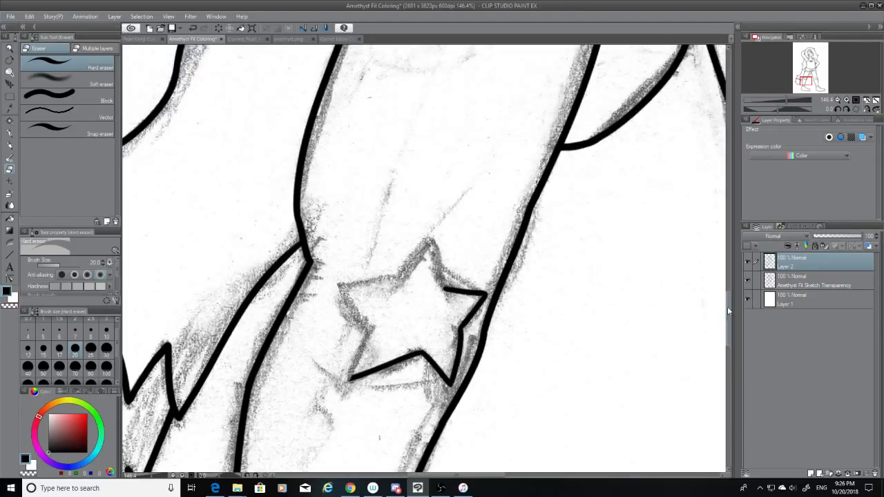
click(10, 133)
drag(369, 327, 351, 378)
key(ctrl+z)
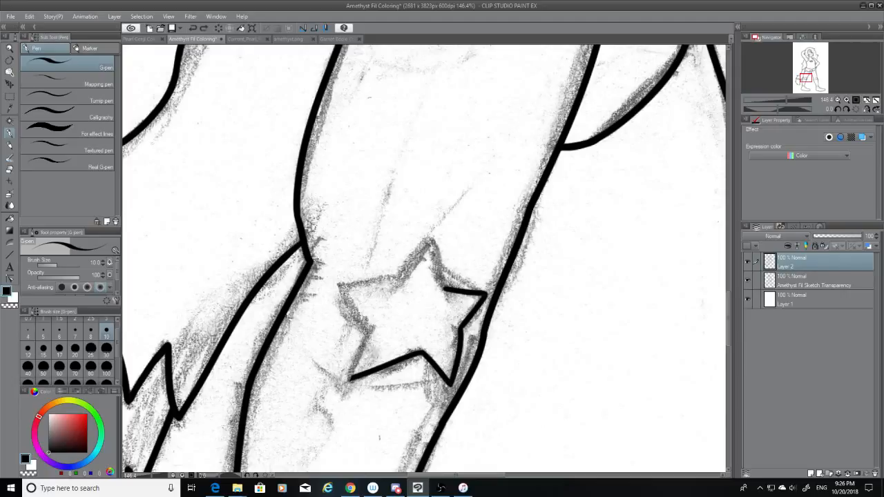
drag(368, 329, 353, 375)
key(ctrl+z)
drag(369, 327, 349, 379)
key(ctrl+z)
key(ctrl+y)
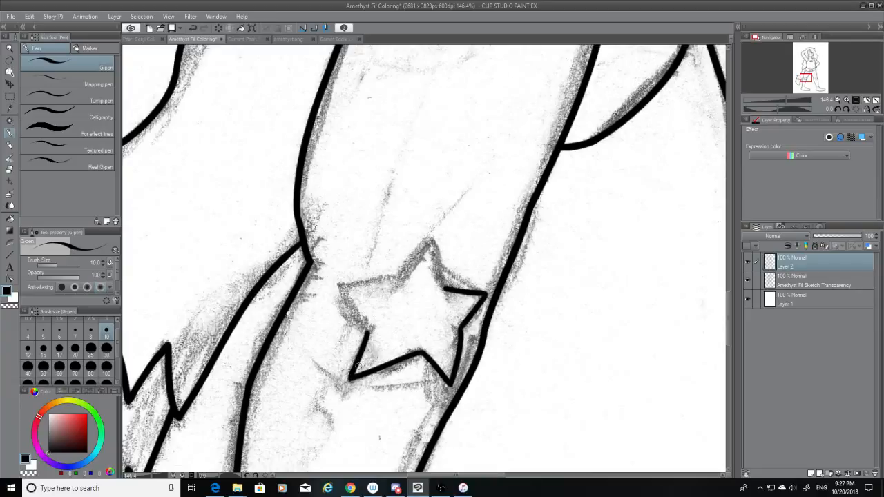
click(748, 280)
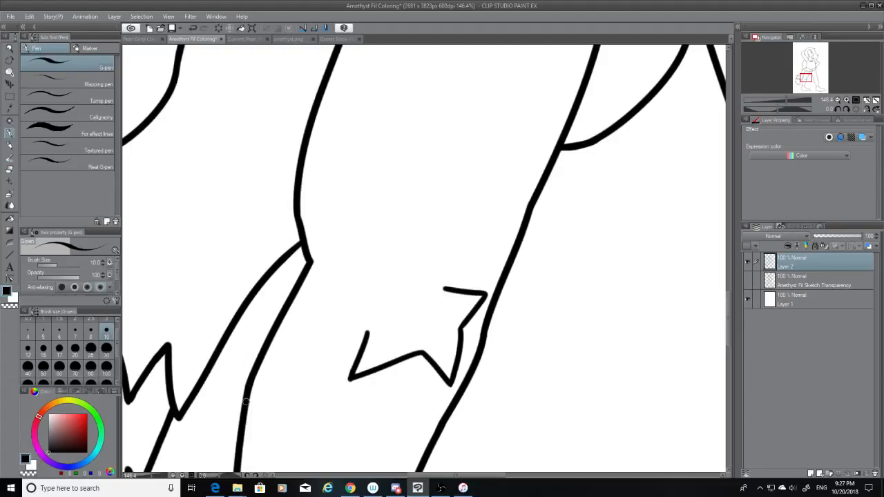
click(748, 282)
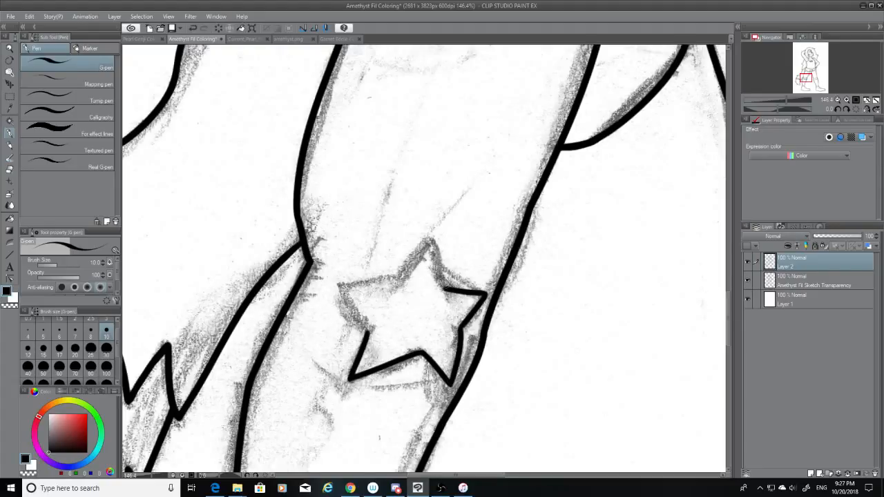
Ink the inner edge of the same star's top point down to the notch, redoing the stroke to follow the sketch.
mouse_move(444, 289)
mouse_down()
mouse_move(432, 241)
mouse_move(446, 289)
mouse_up()
key(ctrl+z)
key(XF86AudioRaiseVolume)
key(XF86AudioRaiseVolume)
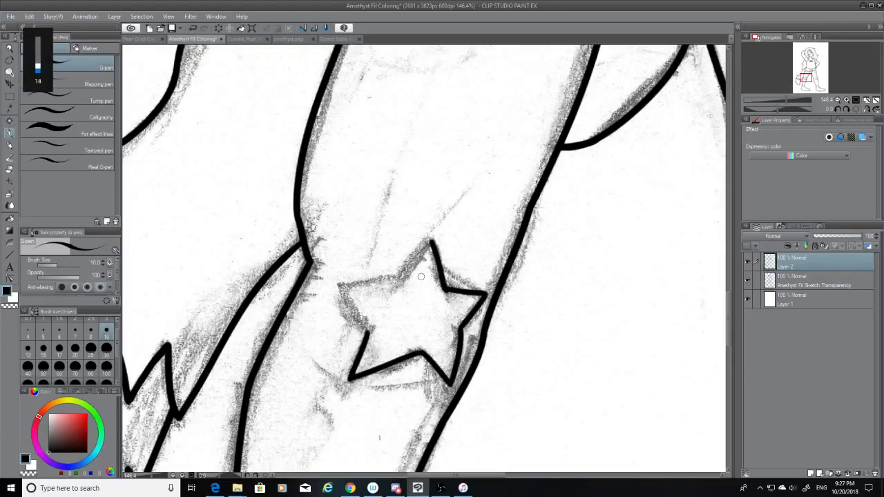
key(ctrl+z)
drag(433, 241, 445, 288)
key(ctrl+z)
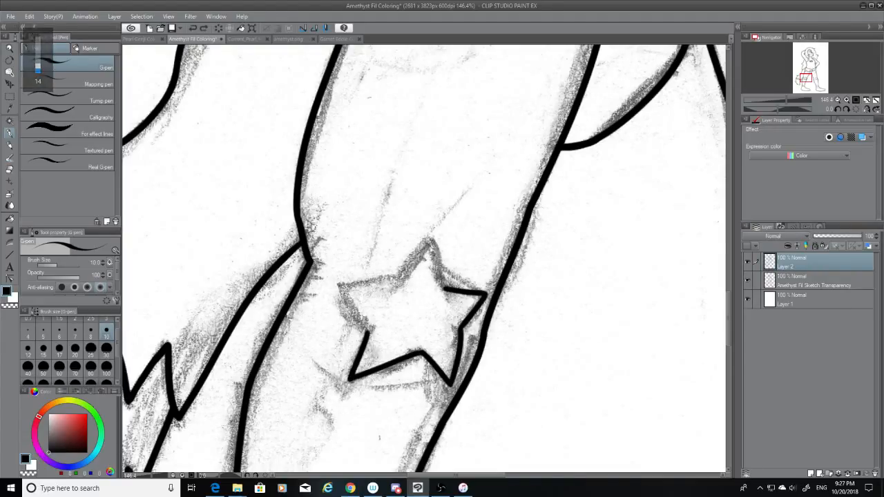
drag(431, 241, 444, 287)
Ink the outer edge of the star's top point down to the upper outer notch, redoing the stroke until it is straight.
drag(431, 240, 390, 284)
key(ctrl+z)
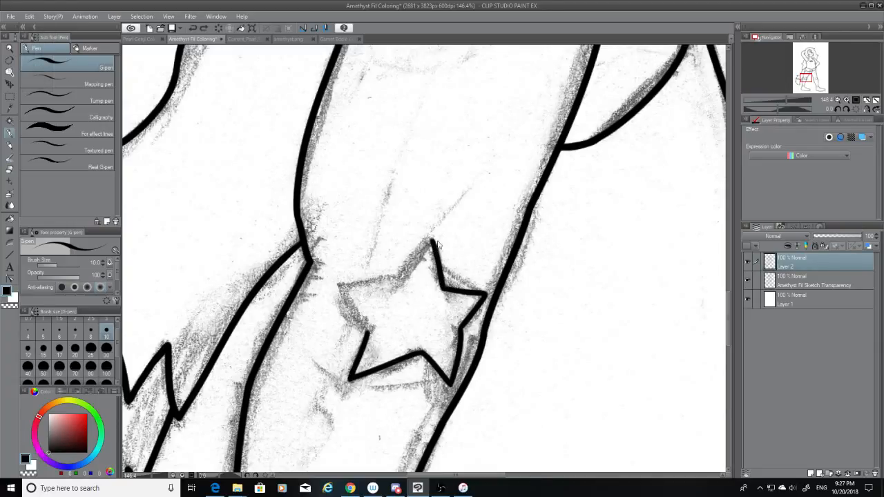
drag(433, 241, 391, 285)
key(ctrl+z)
drag(435, 237, 405, 275)
key(ctrl+z)
mouse_move(434, 241)
mouse_down()
mouse_move(402, 276)
mouse_move(350, 284)
mouse_up()
key(ctrl+z)
key(ctrl+z)
key(ctrl+z)
drag(432, 240, 399, 280)
key(ctrl+z)
mouse_move(434, 240)
mouse_down()
mouse_move(395, 283)
mouse_move(340, 286)
mouse_up()
key(ctrl+z)
key(ctrl+z)
key(ctrl+z)
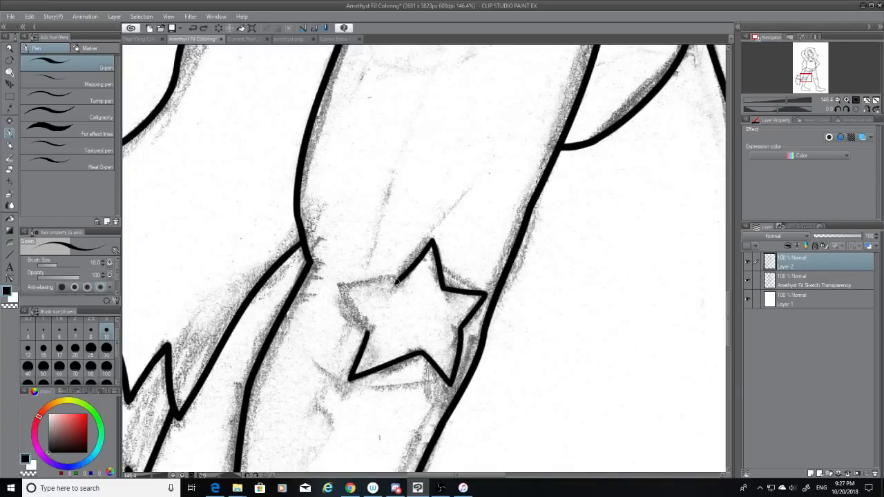
Ink both edges of the star's upper outer point to close the outline at the outer notch, redoing the lower edge.
mouse_move(399, 280)
mouse_down()
mouse_move(340, 286)
mouse_move(368, 337)
mouse_up()
key(ctrl+z)
drag(349, 288, 367, 335)
key(ctrl+z)
drag(346, 286, 369, 337)
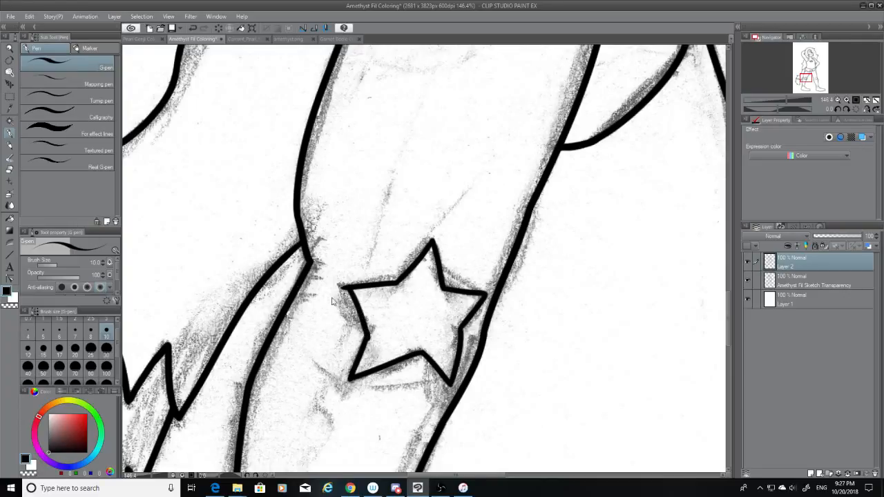
key(ctrl+z)
drag(336, 283, 369, 330)
key(ctrl+z)
drag(341, 287, 371, 325)
key(ctrl+z)
drag(343, 288, 371, 325)
Hide the sketch layer and rework the star's outer notch with the hard eraser and G-pen.
click(749, 278)
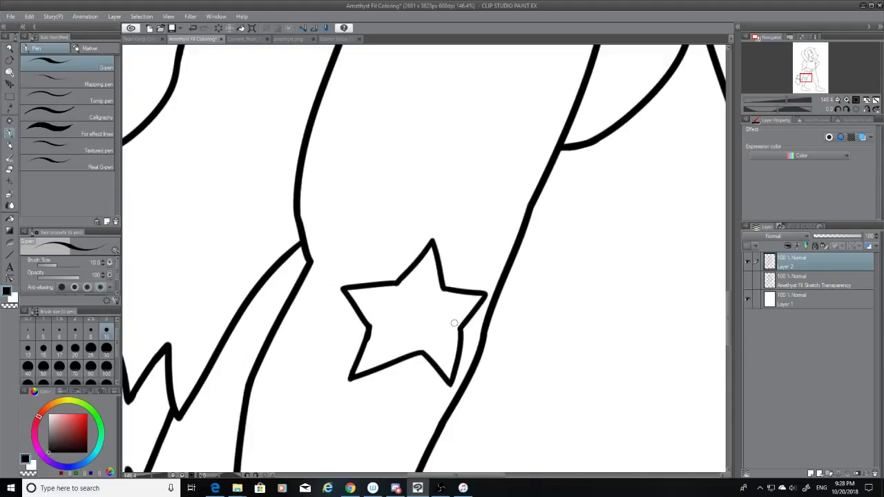
click(10, 169)
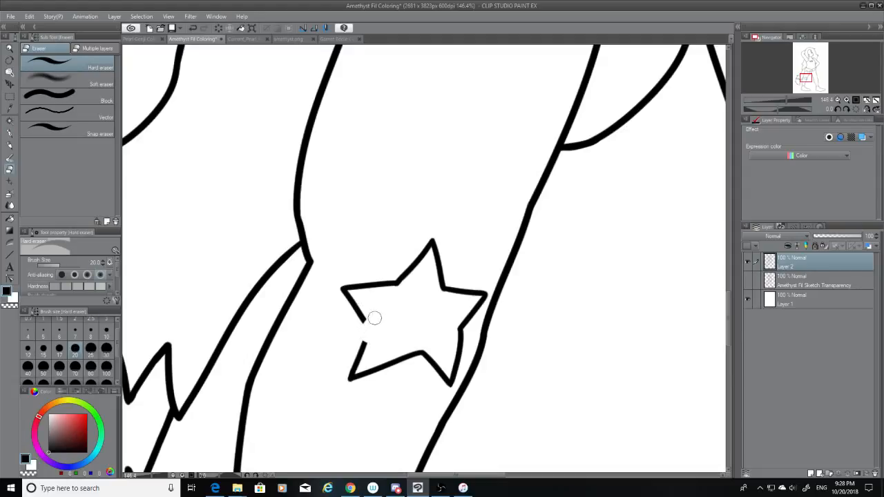
click(10, 133)
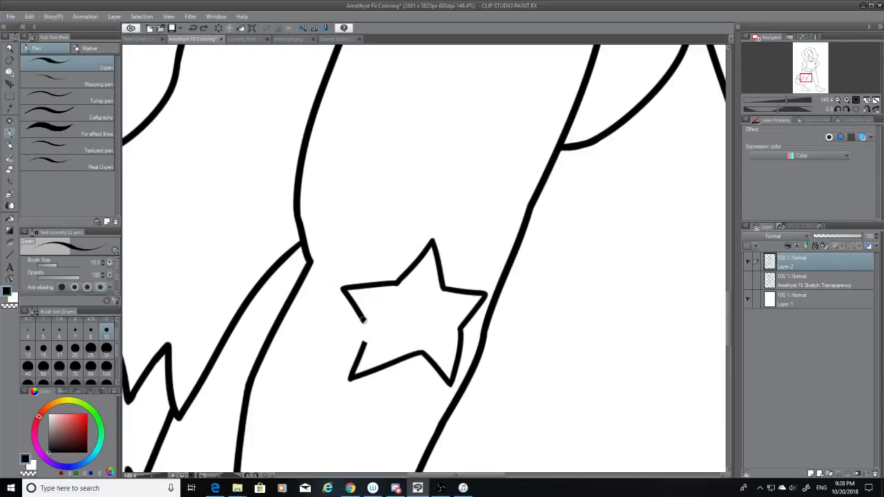
key(ctrl+z)
drag(370, 330, 364, 344)
key(ctrl+z)
key(ctrl+z)
key(ctrl+z)
key(ctrl+z)
key(ctrl+z)
Show the sketch layer and ink the other knee star's short upper edge and small notch against the outer leg line.
drag(503, 476, 568, 476)
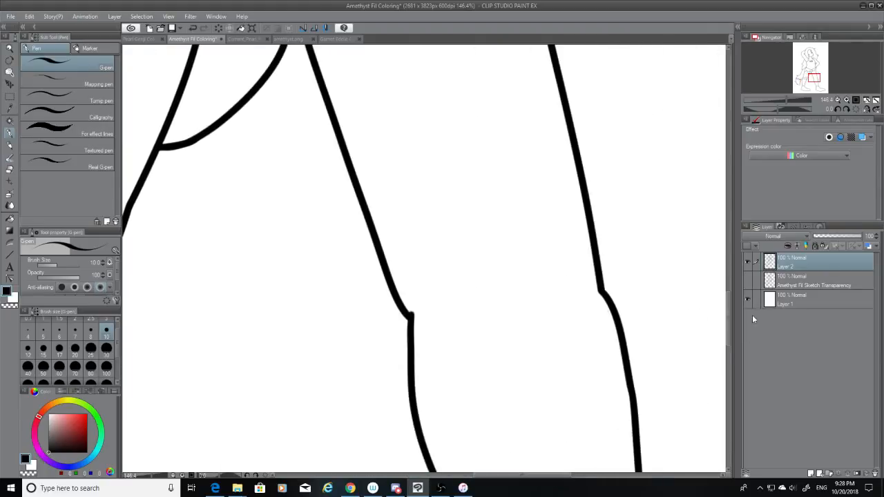
click(749, 279)
mouse_move(601, 286)
mouse_down()
mouse_move(573, 288)
mouse_move(601, 286)
mouse_move(593, 328)
mouse_move(620, 352)
mouse_up()
key(ctrl+z)
key(ctrl+z)
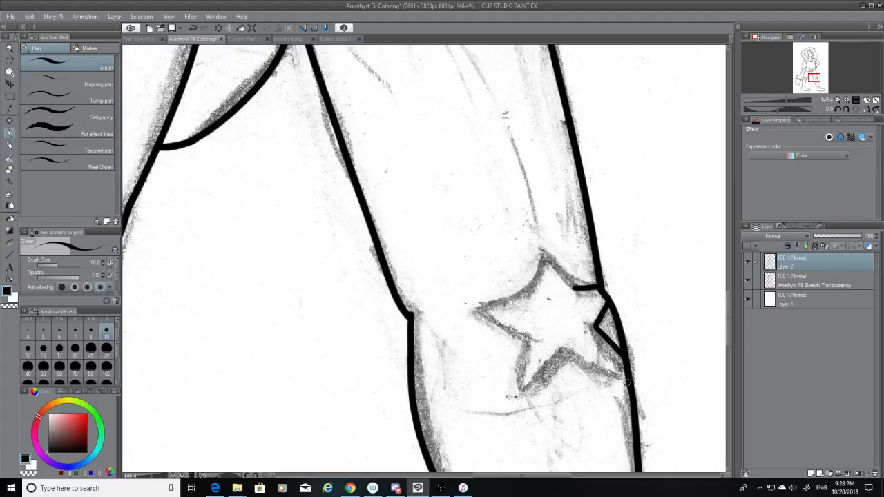
Ink the lower edge of this star's outer point, extending it to meet the outer leg line.
mouse_move(621, 376)
mouse_down()
mouse_move(602, 365)
mouse_move(625, 375)
mouse_up()
key(ctrl+z)
key(ctrl+z)
drag(570, 353, 621, 374)
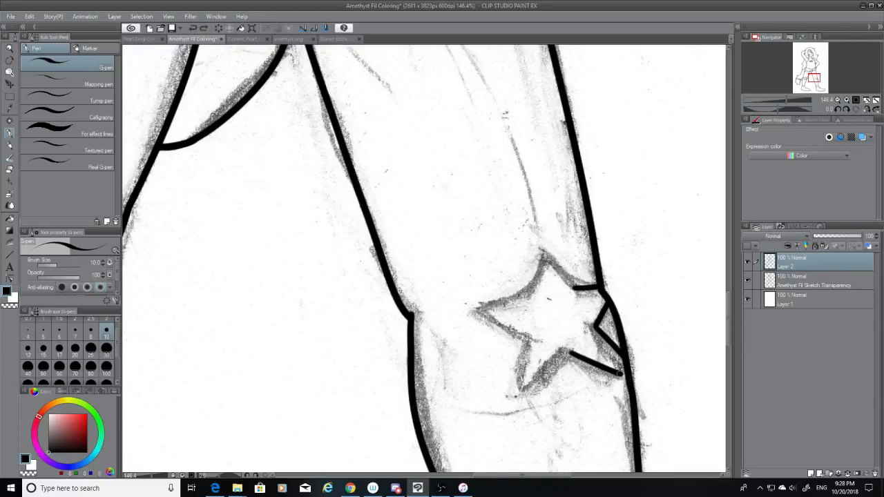
drag(620, 374, 628, 377)
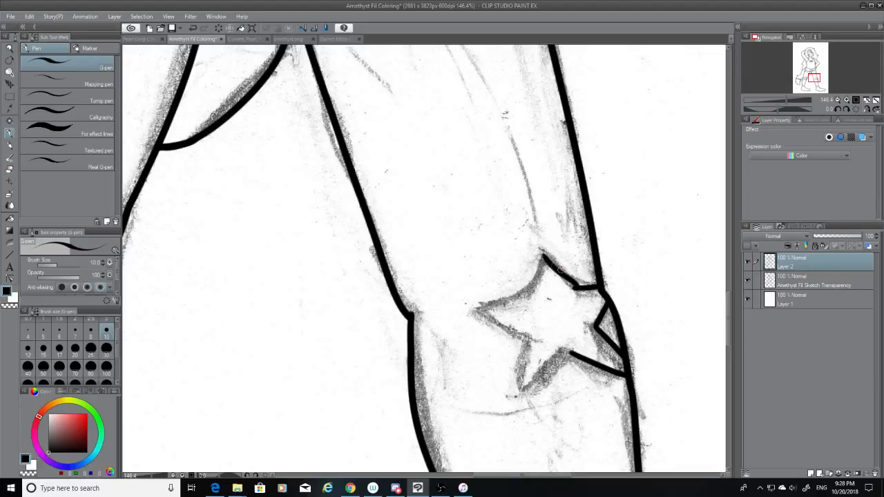
Ink the star's top point and the point facing the inner leg line, redoing the latter's lower edge with a slight curve.
drag(549, 255, 576, 284)
mouse_move(548, 256)
mouse_down()
mouse_move(530, 293)
mouse_move(482, 307)
mouse_up()
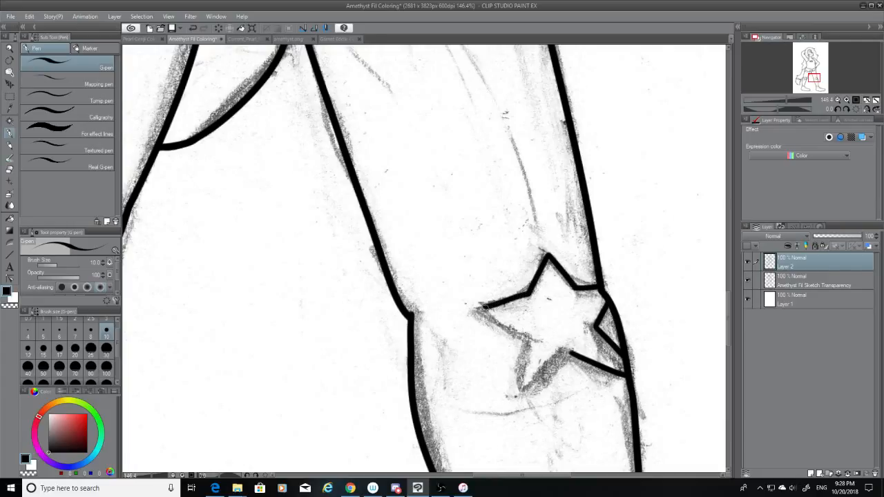
key(ctrl+z)
mouse_move(531, 293)
mouse_down()
mouse_move(487, 308)
mouse_move(534, 338)
mouse_up()
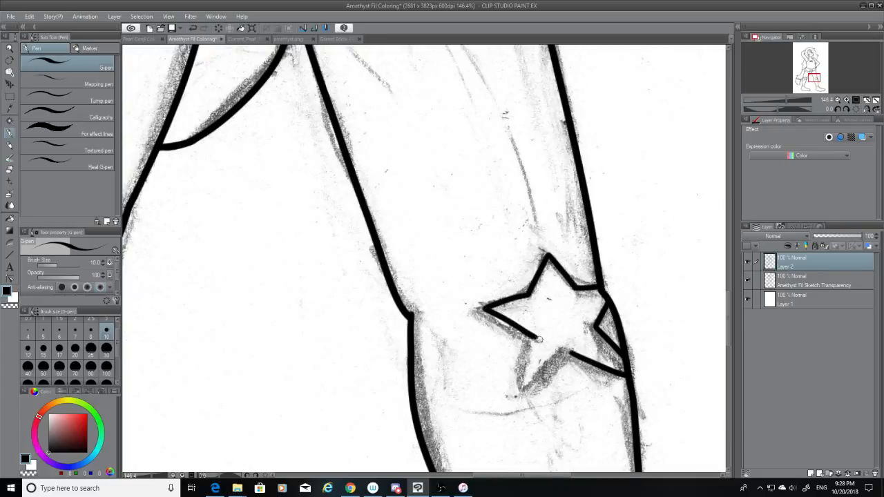
key(ctrl+z)
drag(486, 309, 530, 340)
key(ctrl+z)
mouse_move(487, 309)
mouse_down()
mouse_move(526, 337)
mouse_move(521, 378)
mouse_up()
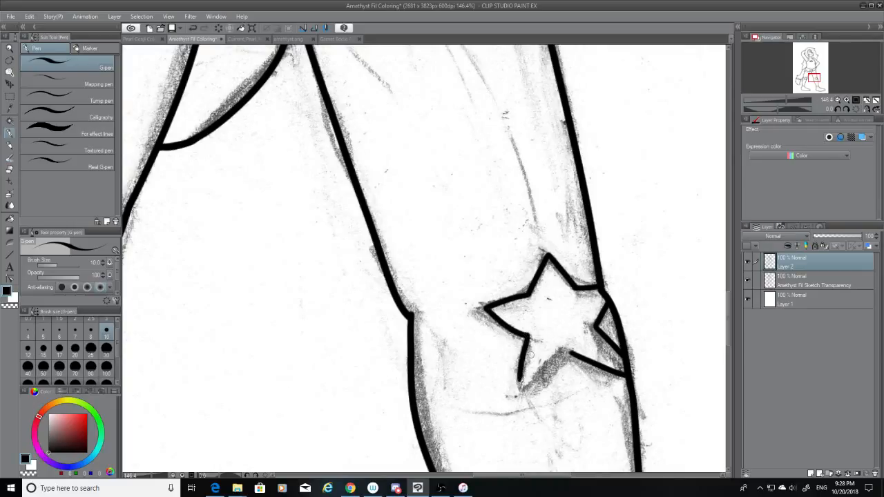
Ink both edges of the star's bottom point to close its outline, redoing the strokes to follow the sketch.
key(ctrl+z)
mouse_move(528, 337)
mouse_down()
mouse_move(519, 387)
mouse_move(579, 342)
mouse_move(522, 384)
mouse_up()
key(ctrl+z)
key(ctrl+z)
drag(571, 353, 521, 386)
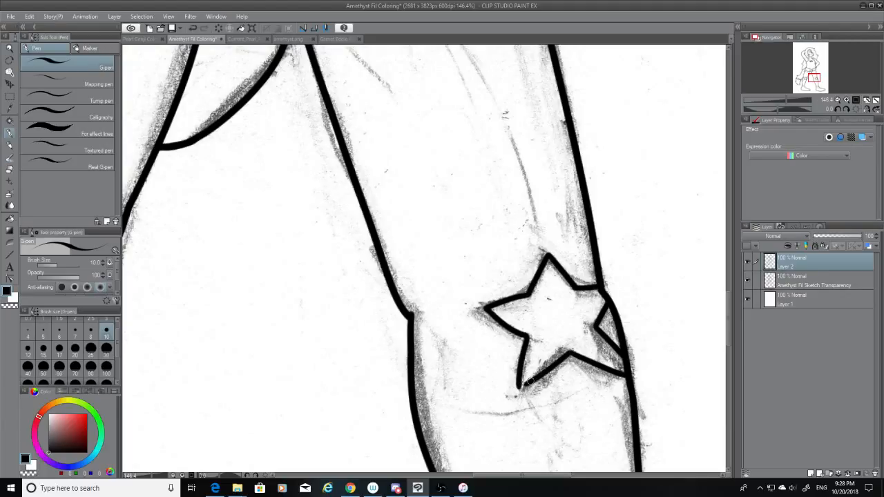
key(ctrl+z)
key(ctrl+z)
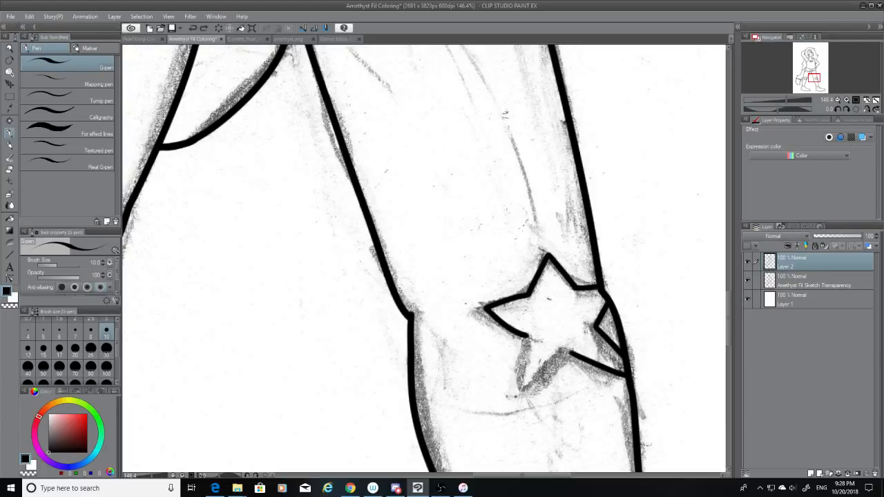
drag(528, 336, 520, 387)
key(ctrl+z)
mouse_move(528, 335)
mouse_down()
mouse_move(521, 391)
mouse_move(573, 353)
mouse_move(522, 389)
mouse_up()
key(ctrl+z)
key(ctrl+z)
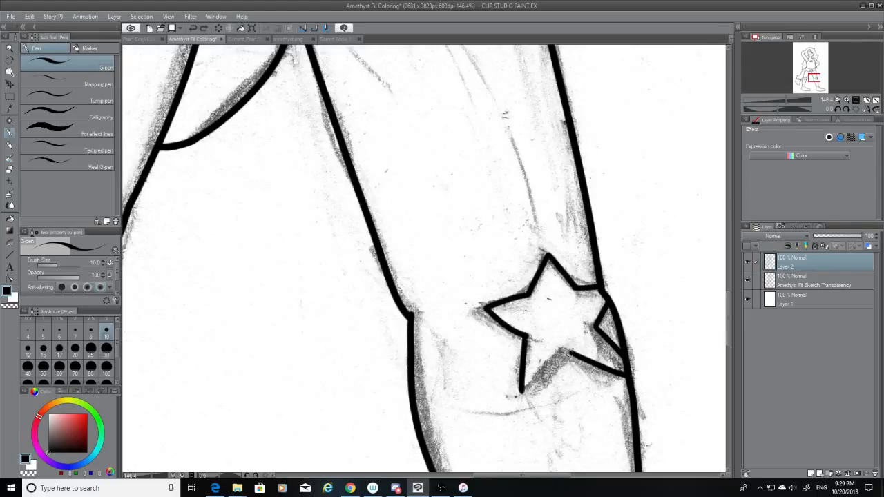
mouse_move(573, 353)
mouse_down()
mouse_move(528, 387)
mouse_move(573, 354)
mouse_up()
key(ctrl+z)
key(ctrl+z)
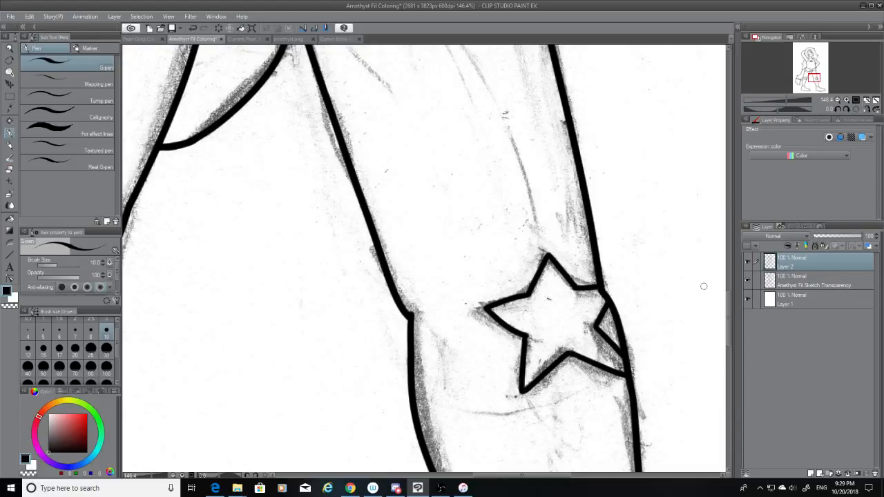
Hide the sketch layer and tidy the bump at the star's lower inner notch with the hard eraser.
click(746, 280)
key(ctrl+z)
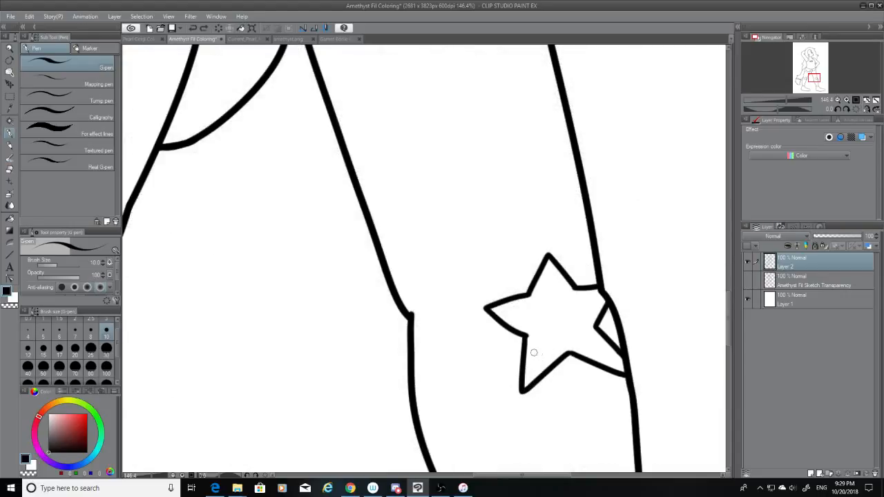
drag(568, 354, 566, 356)
key(ctrl+z)
click(8, 170)
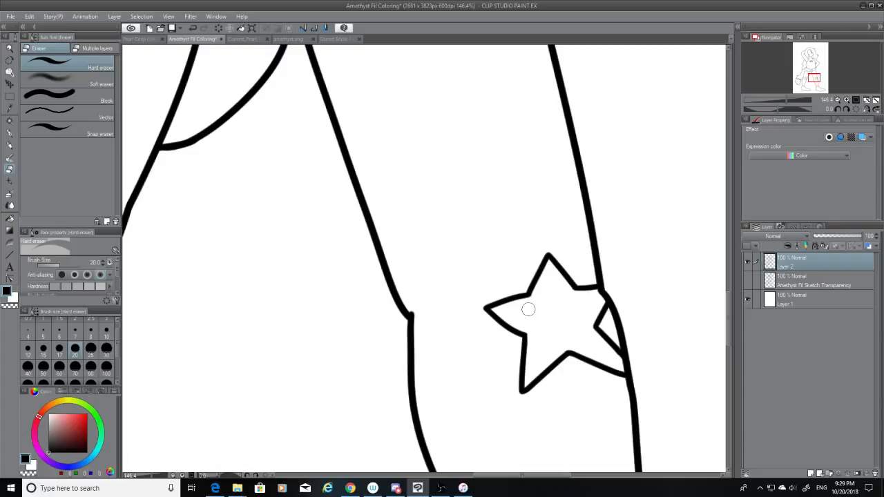
Review the whole figure's line art with the sketch layer hidden and shown to find parts still missing ink.
scroll(528, 309, down, 6)
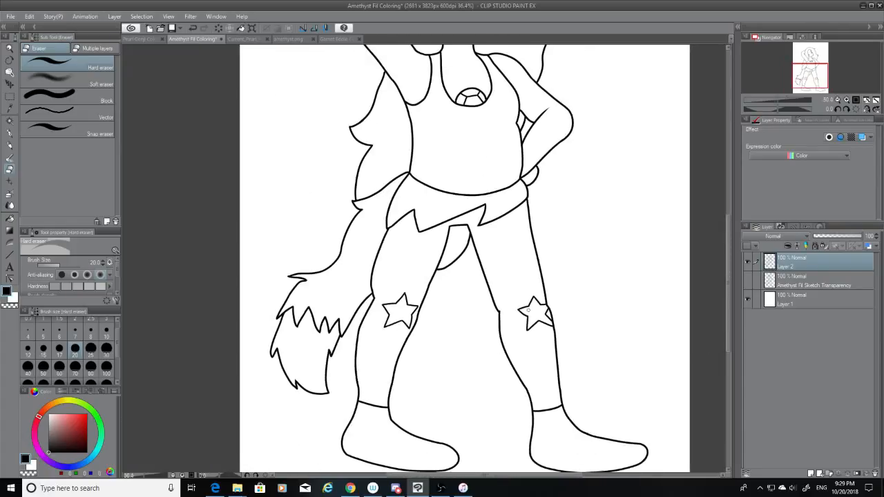
scroll(529, 311, down, 1)
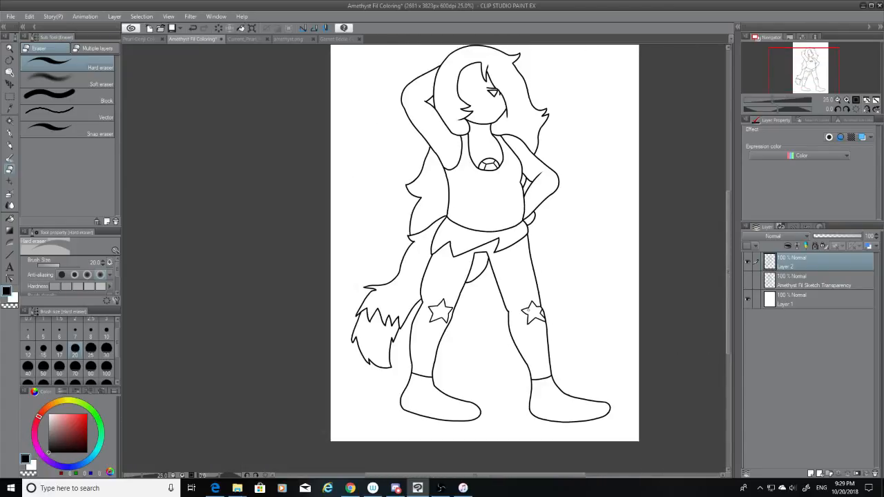
click(748, 280)
scroll(535, 320, up, 4)
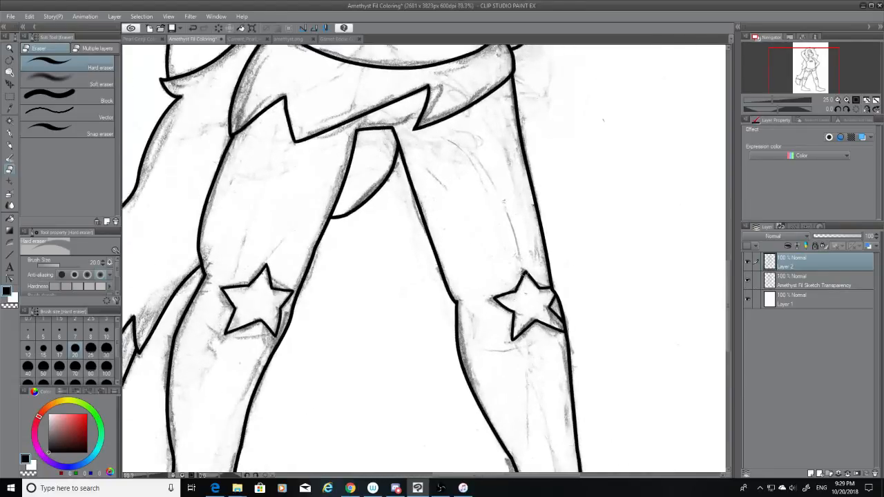
scroll(529, 304, down, 2)
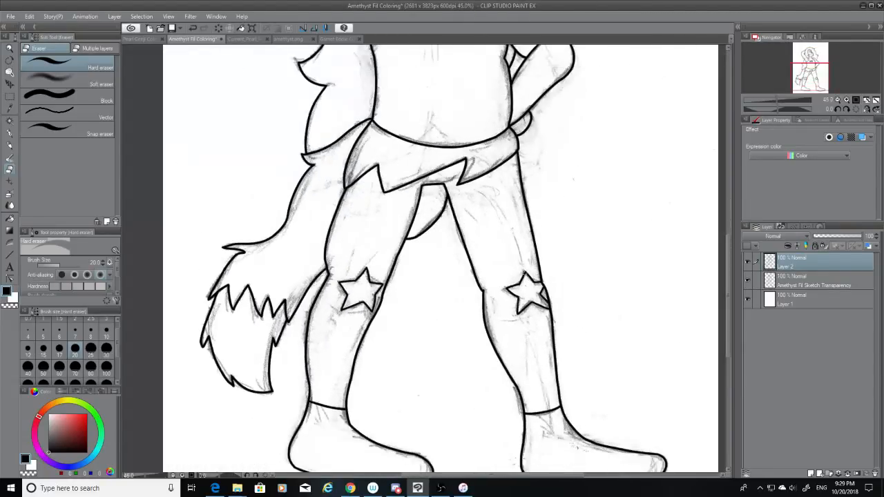
scroll(523, 291, down, 2)
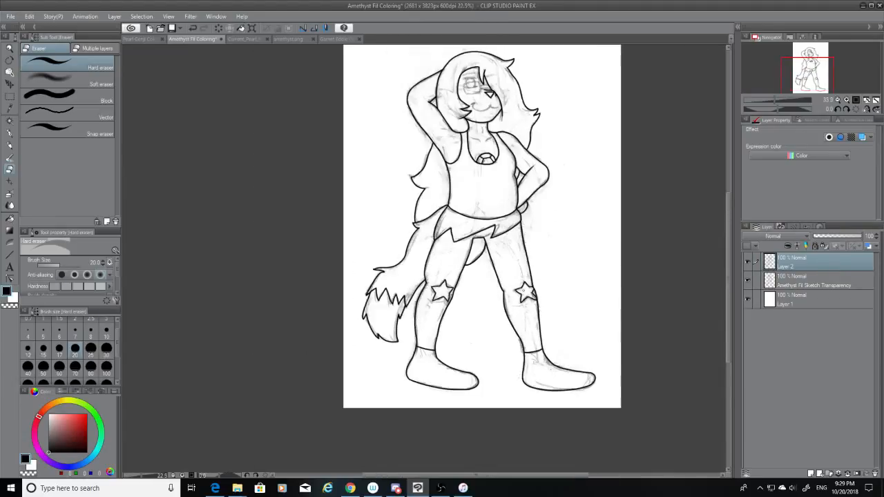
click(747, 281)
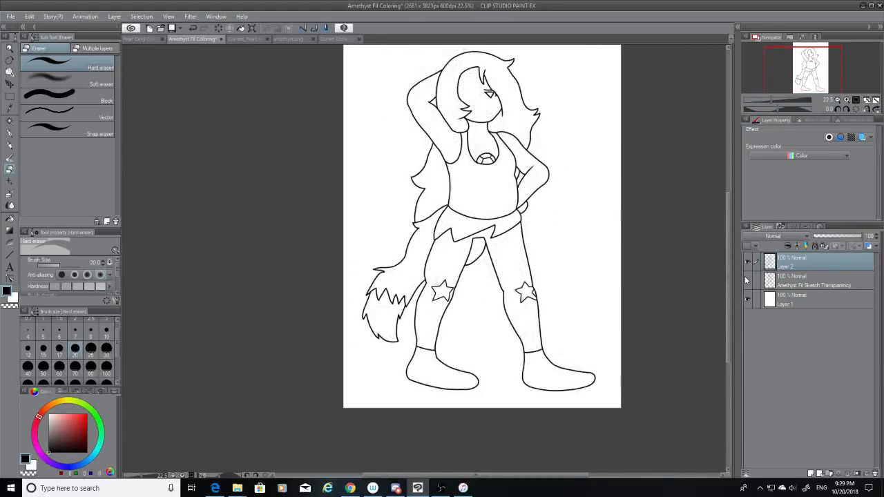
click(745, 278)
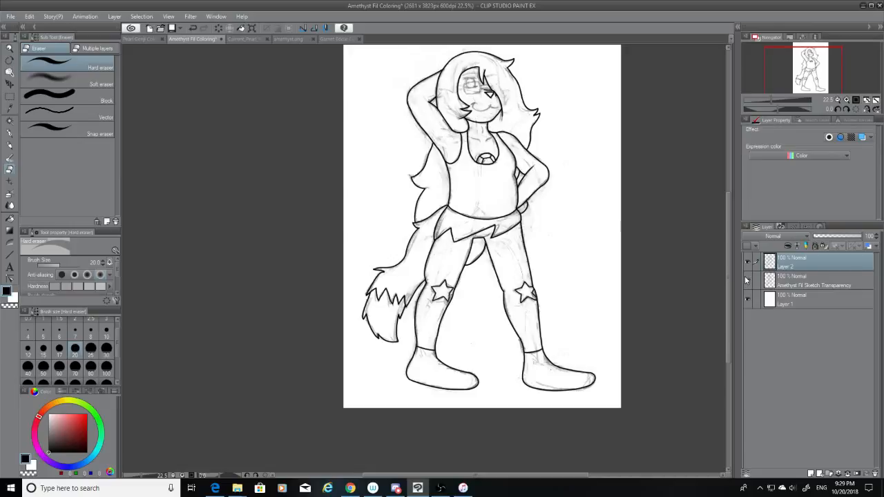
scroll(464, 384, up, 5)
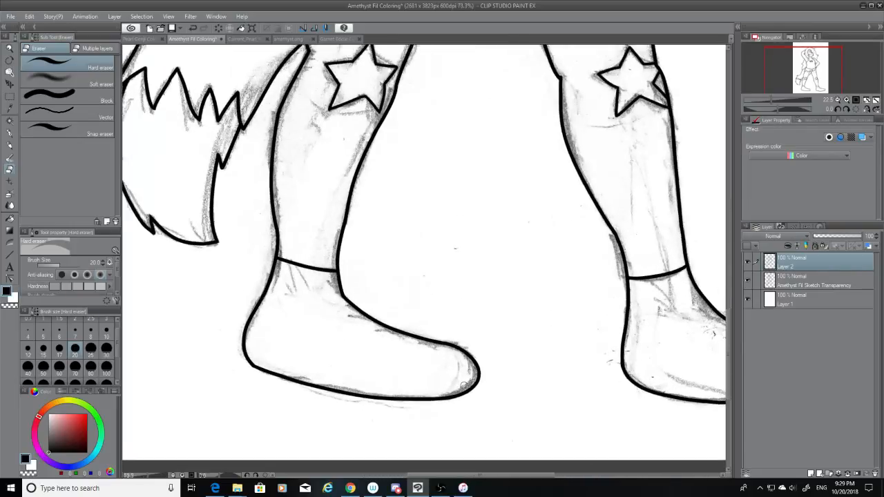
Erase the rounded toe outline of the foot nearest the tail and re-ink its upper curve with a size 12 G-pen.
scroll(464, 385, up, 5)
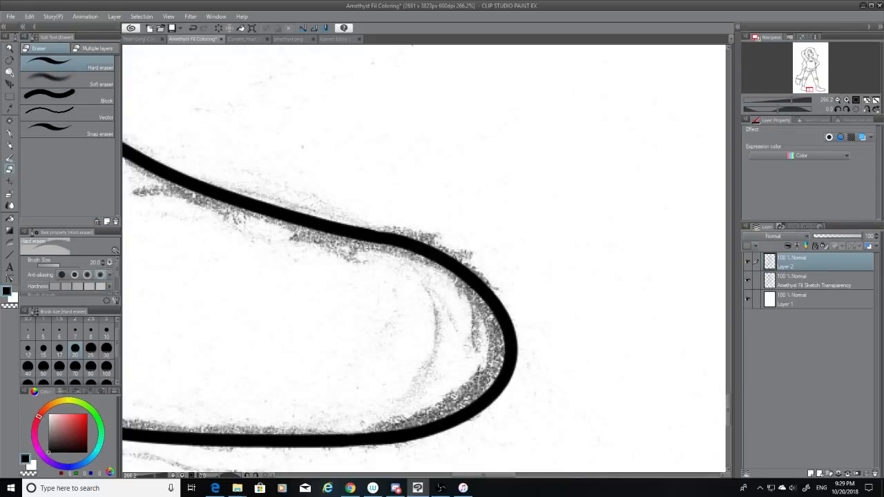
mouse_move(443, 274)
mouse_down()
mouse_move(477, 282)
mouse_move(450, 264)
mouse_up()
mouse_move(483, 290)
mouse_down()
mouse_move(506, 323)
mouse_move(502, 375)
mouse_move(513, 326)
mouse_move(513, 363)
mouse_move(454, 425)
mouse_move(374, 438)
mouse_up()
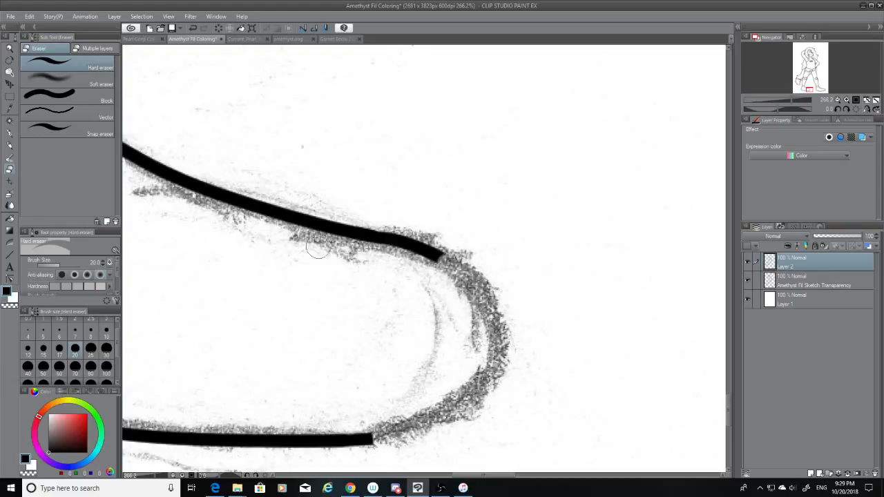
click(9, 133)
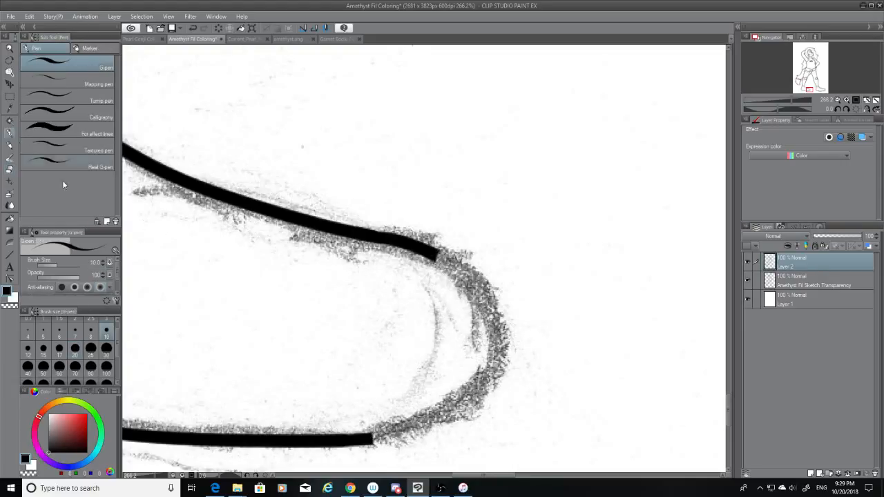
click(28, 350)
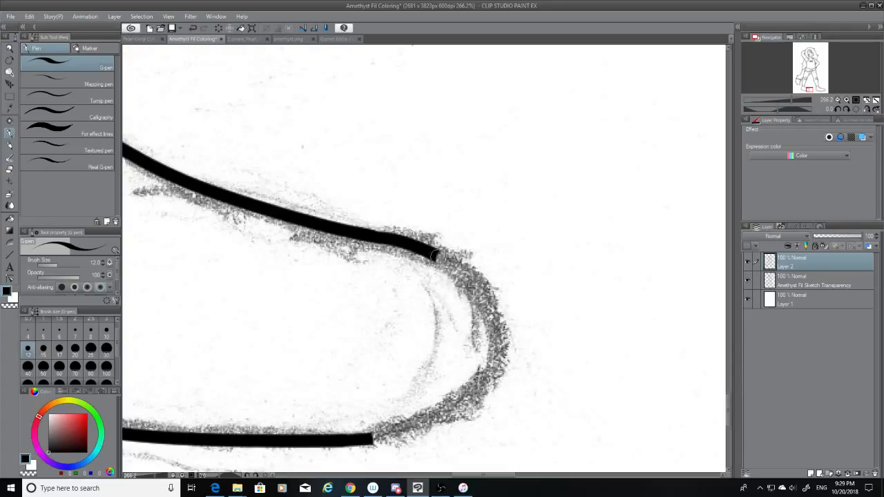
drag(436, 252, 472, 364)
key(ctrl+z)
mouse_move(434, 252)
mouse_down()
mouse_move(503, 363)
mouse_move(482, 388)
mouse_up()
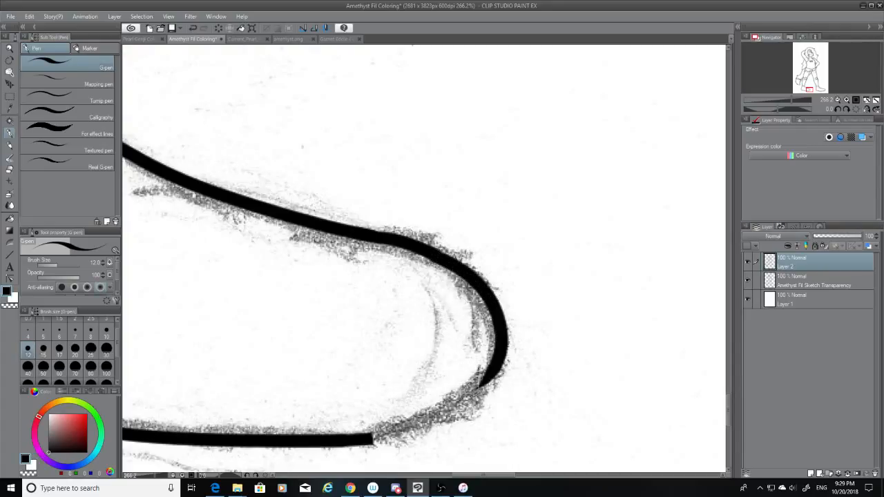
Ink the toe's lower curve down to the sole line, redoing the stroke to get a smooth, rounded shape.
drag(484, 379, 381, 438)
key(ctrl+z)
mouse_move(487, 377)
mouse_down()
mouse_move(425, 418)
mouse_move(373, 437)
mouse_up()
key(ctrl+z)
drag(483, 385, 369, 433)
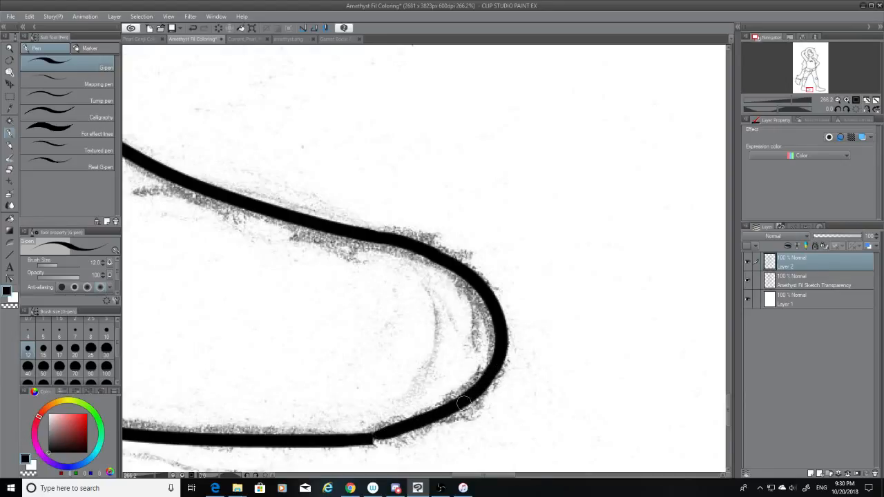
key(ctrl+z)
drag(490, 377, 360, 435)
key(ctrl+z)
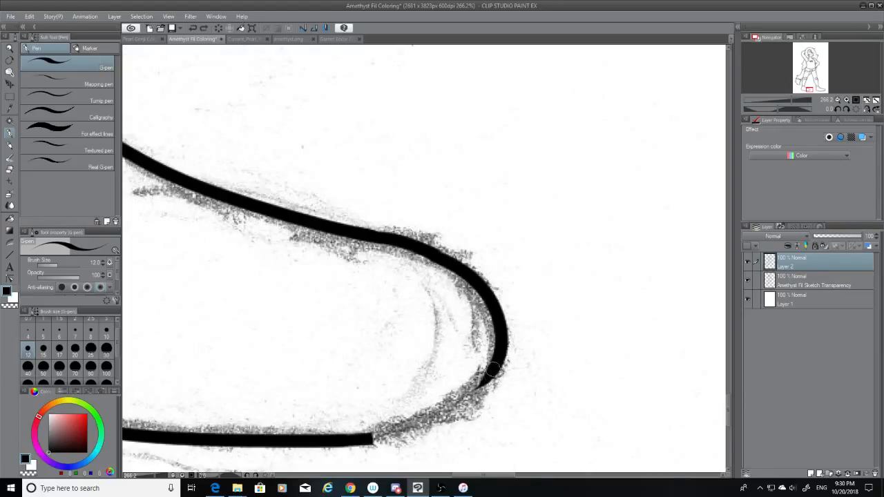
mouse_move(496, 369)
mouse_down()
mouse_move(427, 424)
mouse_move(412, 420)
mouse_move(458, 411)
mouse_move(348, 443)
mouse_up()
key(ctrl+z)
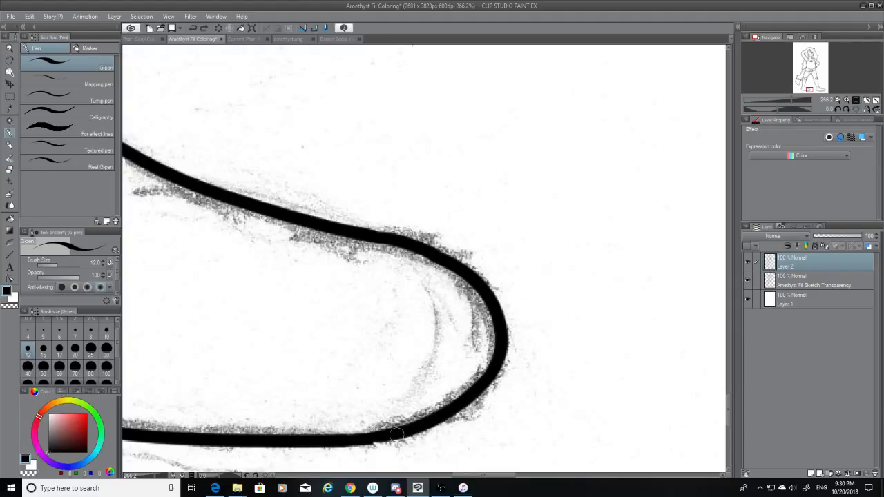
Hide the sketch layer and smooth the joint where the toe curve meets the sole line.
mouse_move(399, 433)
mouse_down()
mouse_move(350, 443)
mouse_move(366, 440)
mouse_up()
key(ctrl+z)
key(ctrl+z)
key(ctrl+z)
click(749, 282)
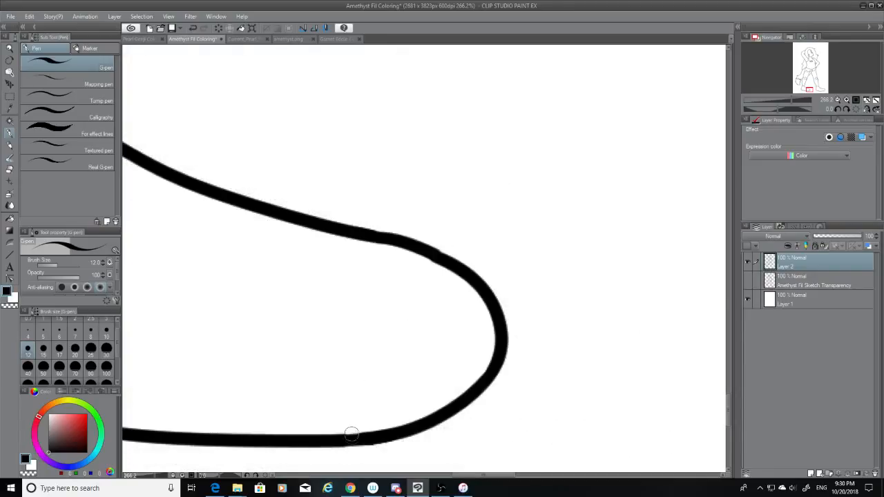
key(ctrl+z)
drag(333, 439, 380, 434)
Touch up the joint between the toe curve and the top of the foot with short strokes, undoing the unwanted ones.
mouse_move(440, 258)
mouse_down()
mouse_move(407, 248)
mouse_move(454, 265)
mouse_up()
key(ctrl+z)
key(ctrl+z)
mouse_move(403, 245)
mouse_down()
mouse_move(367, 232)
mouse_move(387, 239)
mouse_move(367, 233)
mouse_move(353, 241)
mouse_up()
key(ctrl+z)
key(ctrl+z)
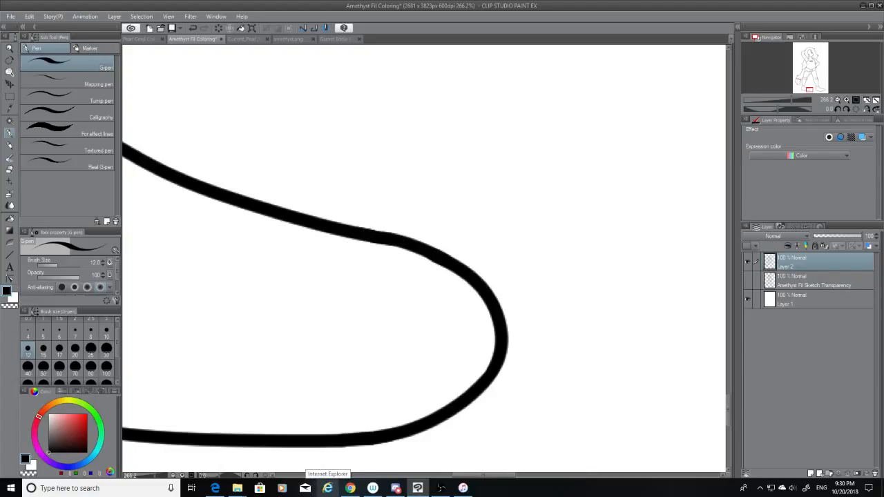
Check the corrected foot within the whole figure and compare the line art with the sketch layer shown.
scroll(513, 371, down, 4)
scroll(514, 371, down, 6)
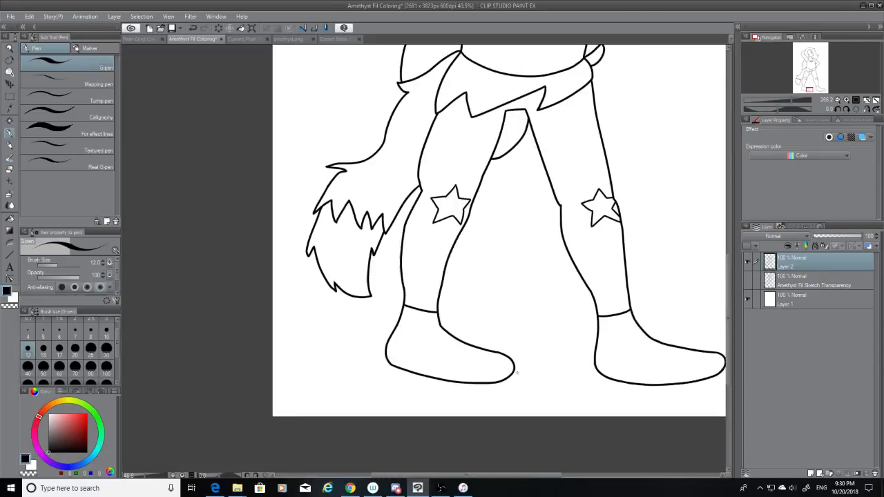
scroll(635, 353, up, 1)
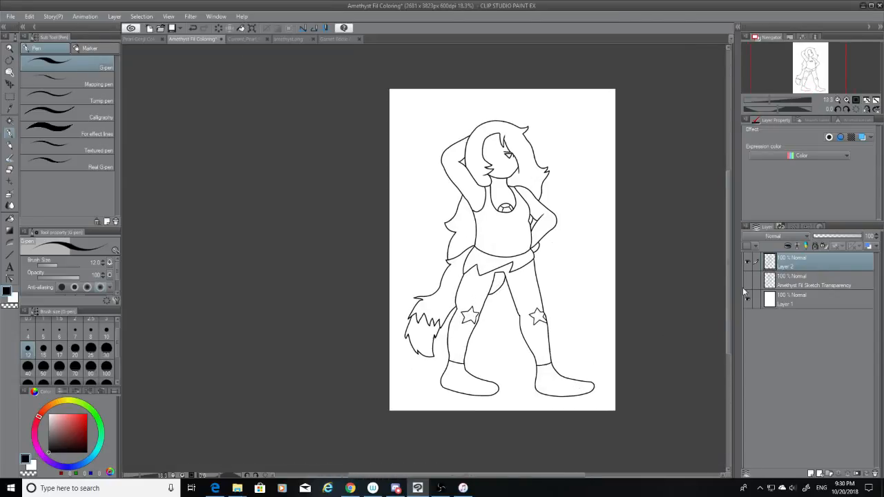
click(748, 279)
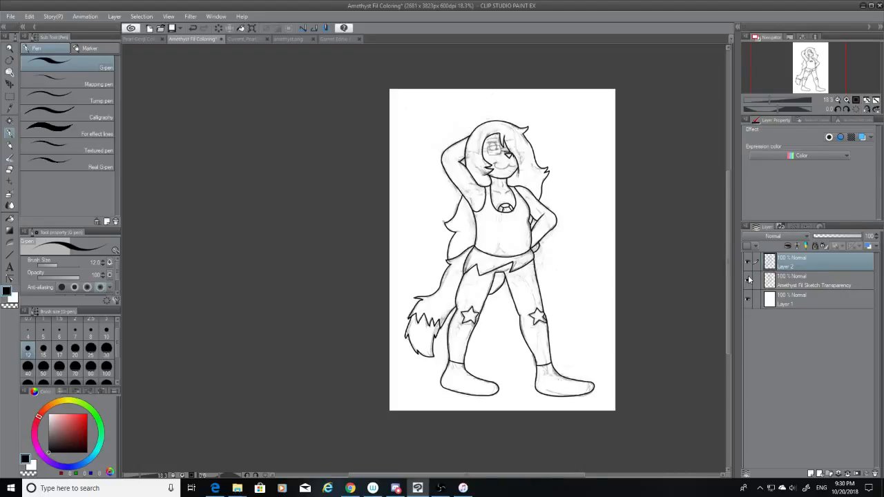
key(XF86AudioLowerVolume)
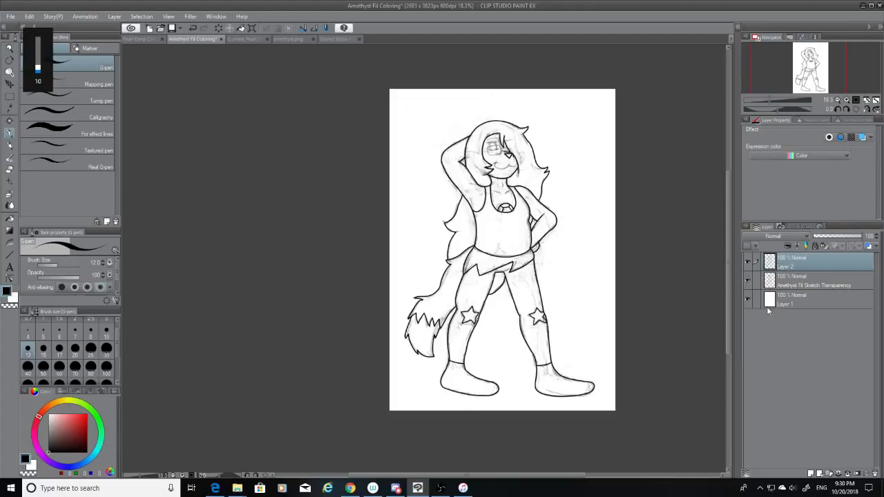
Add three new raster layers directly above Layer 1 and move Layer 5 below Layer 4.
click(815, 303)
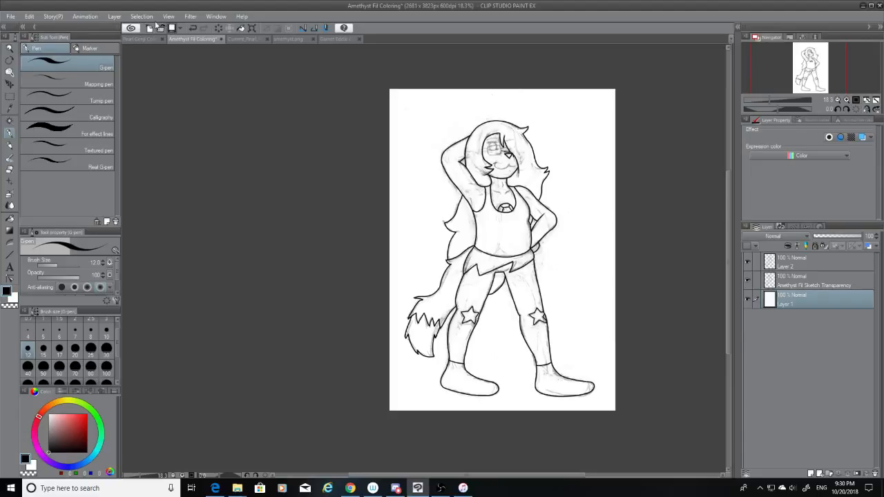
click(114, 16)
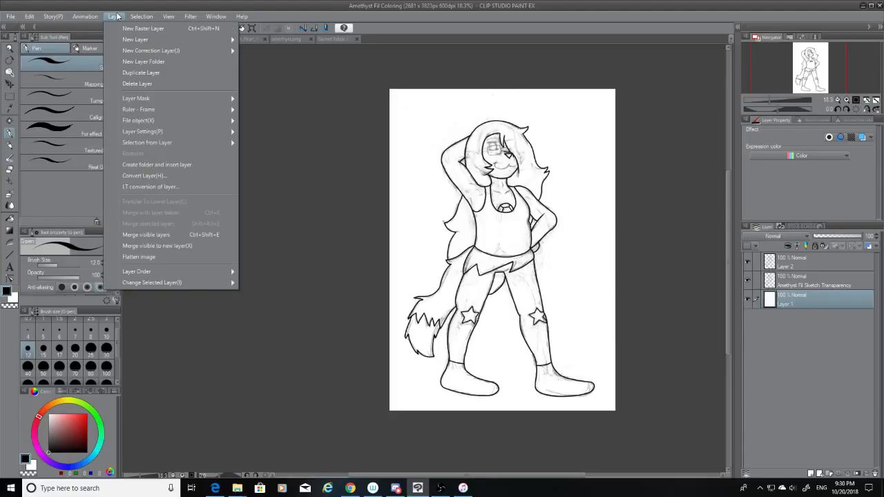
click(120, 28)
click(114, 15)
click(120, 28)
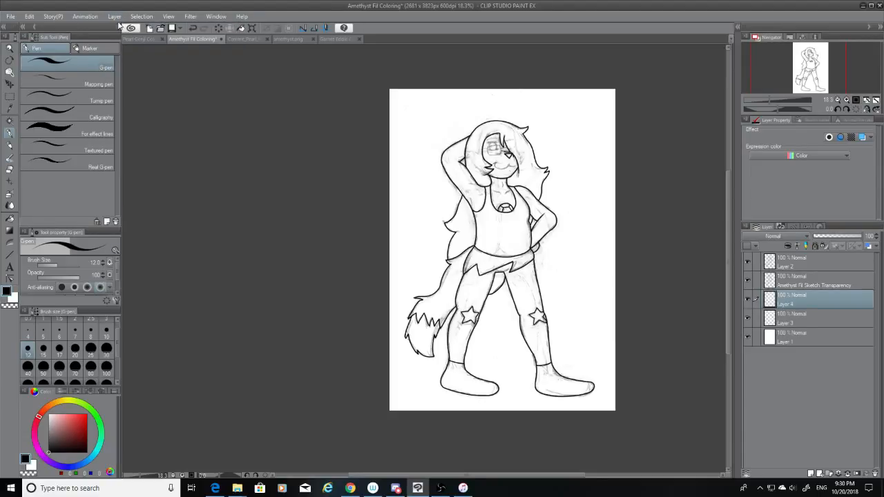
click(114, 15)
click(120, 28)
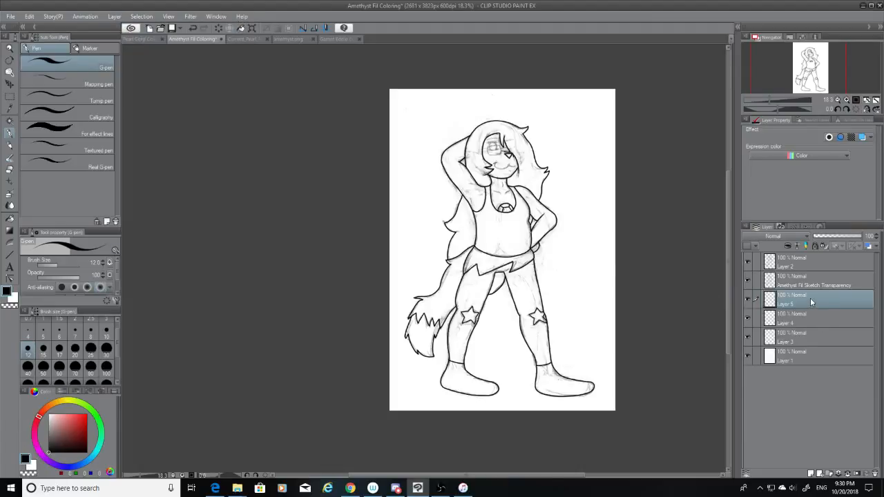
drag(811, 300, 810, 324)
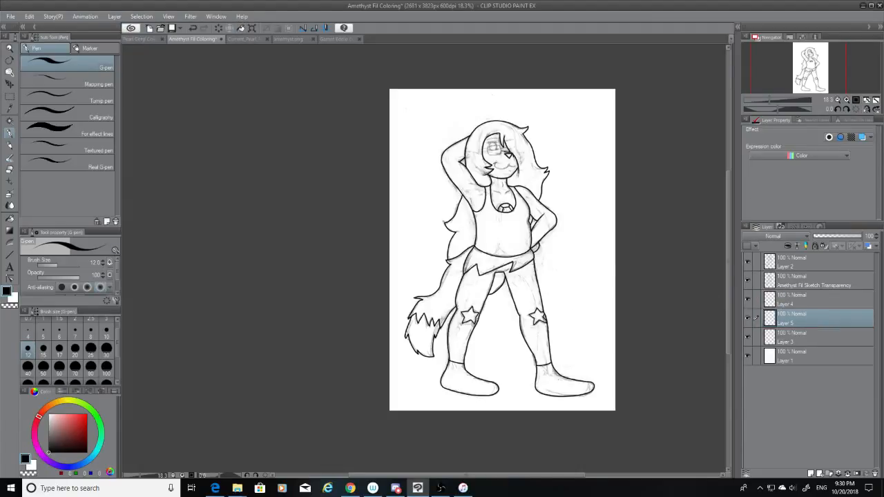
Hide the sketch layer and, with Layer 2 active, select the tank top's interior using the From reference layer magic wand.
click(8, 122)
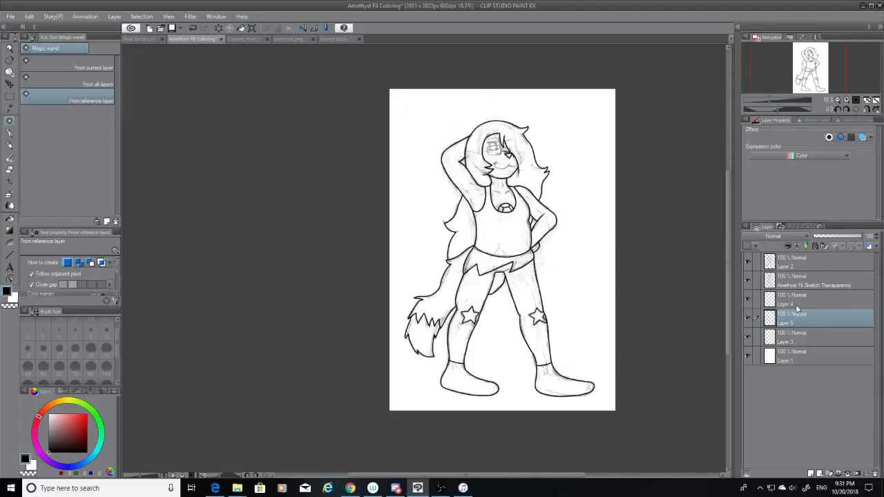
scroll(583, 339, up, 2)
click(748, 280)
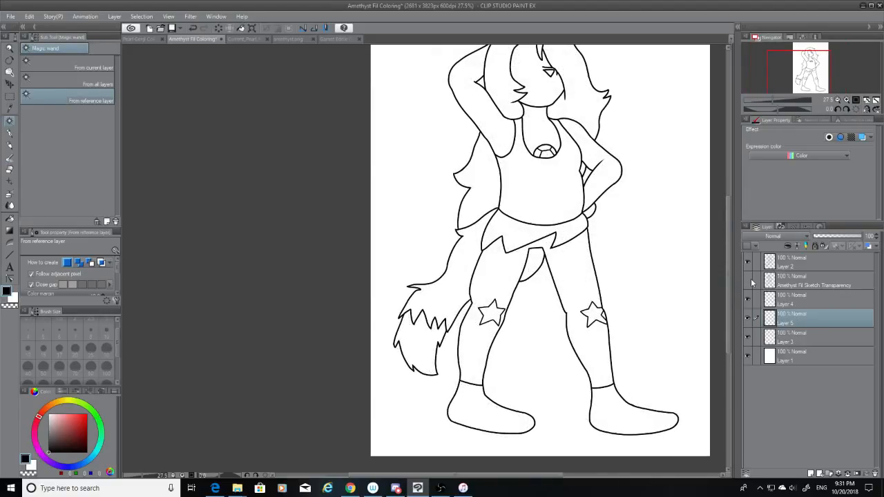
scroll(534, 156, up, 5)
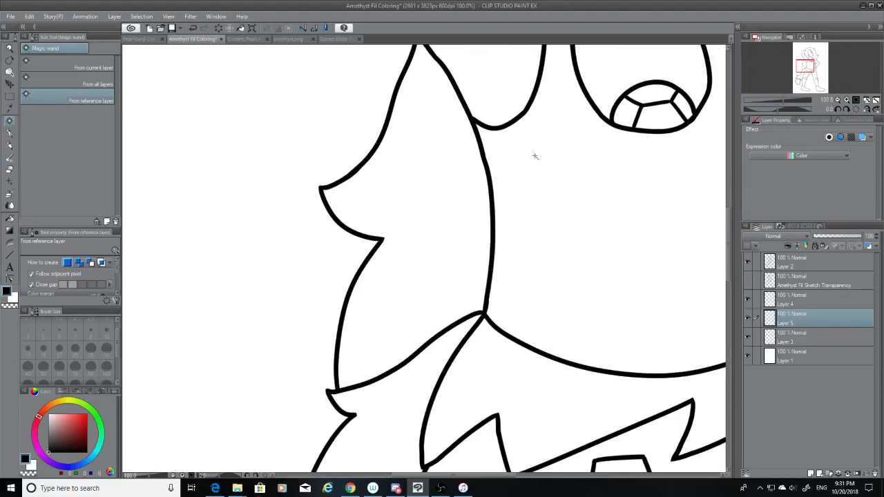
scroll(400, 423, up, 5)
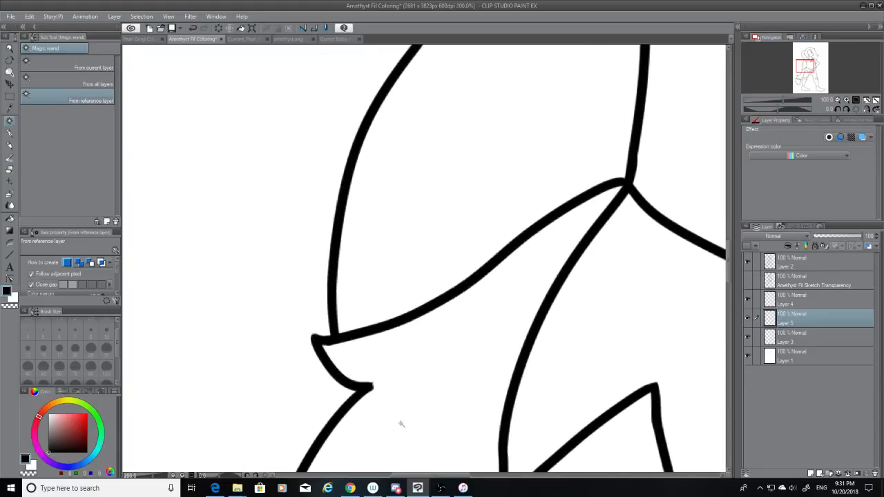
scroll(401, 423, down, 7)
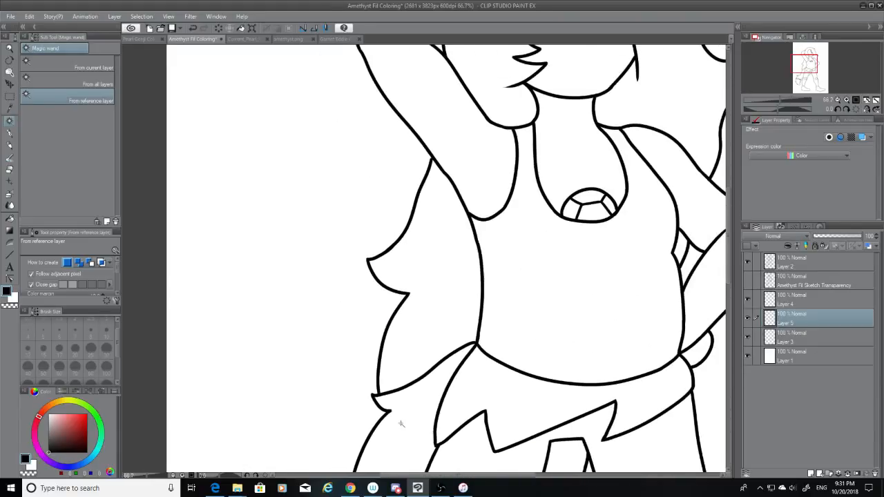
scroll(401, 423, down, 1)
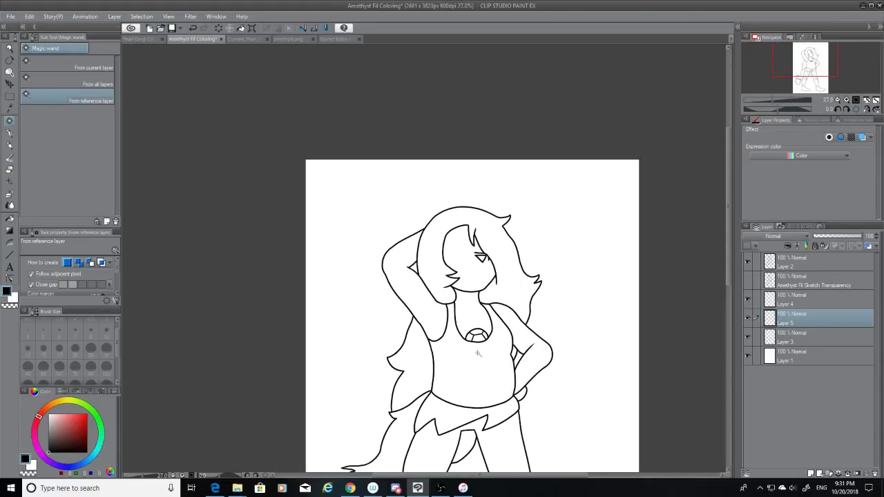
click(820, 266)
click(478, 400)
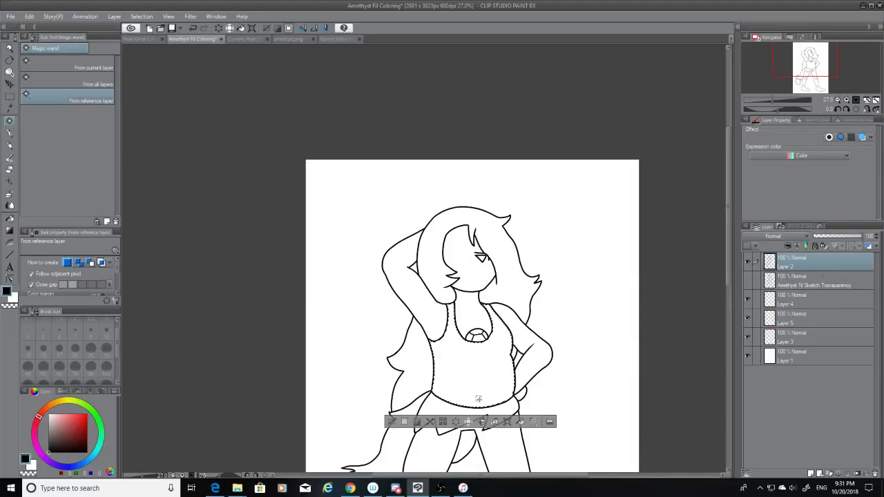
Add the hair, the jagged waist cloth, both legs, the knee stars and the feet to the selection.
shift+click(485, 286)
shift+click(430, 377)
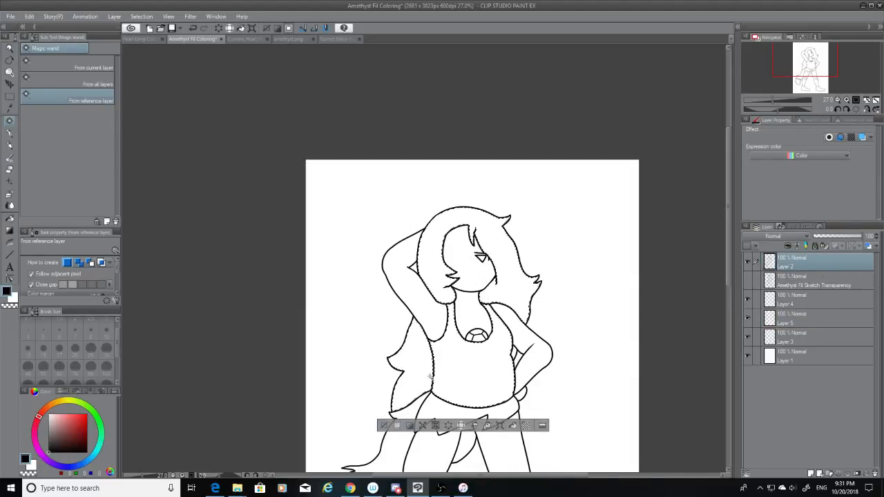
shift+click(449, 434)
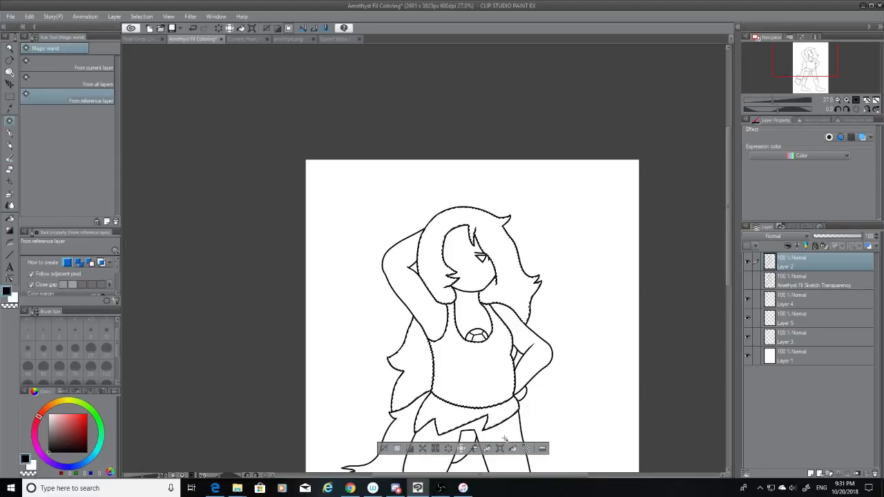
shift+click(505, 439)
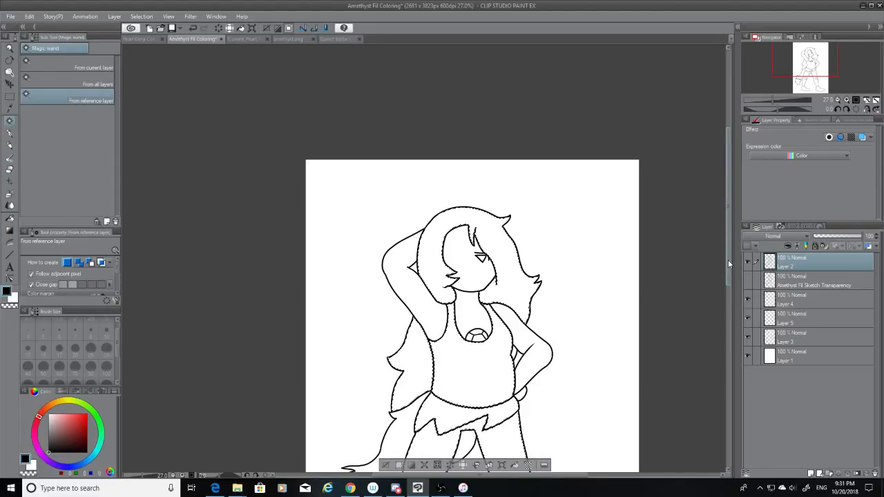
scroll(728, 259, down, 3)
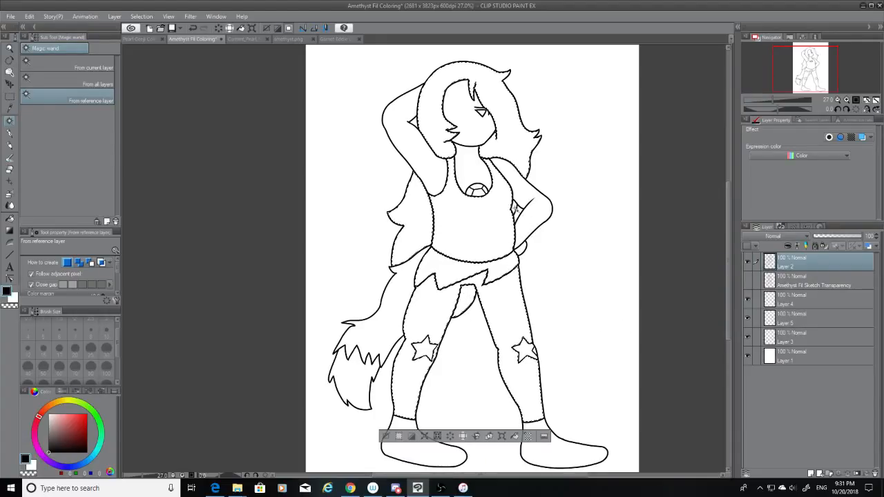
shift+click(539, 396)
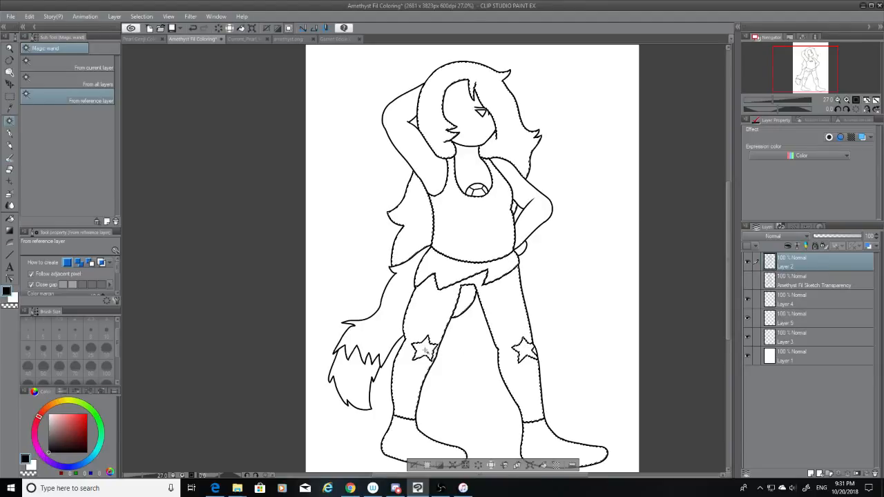
scroll(513, 351, up, 1)
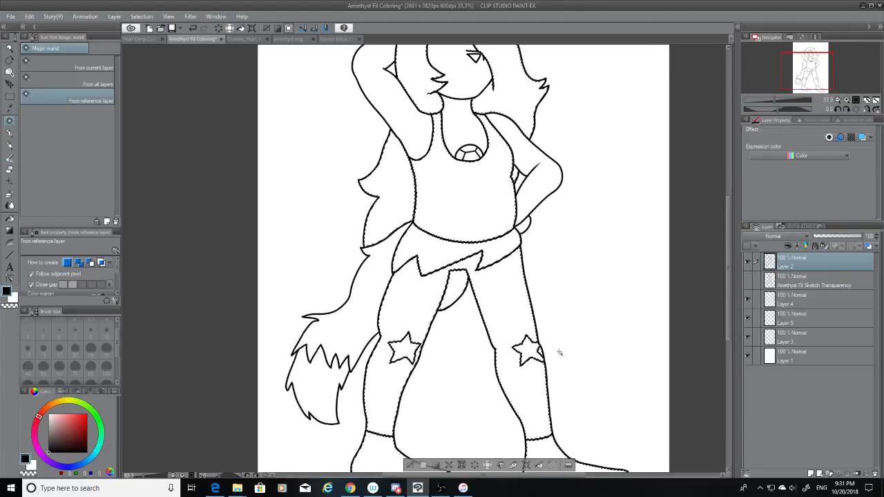
scroll(569, 337, down, 1)
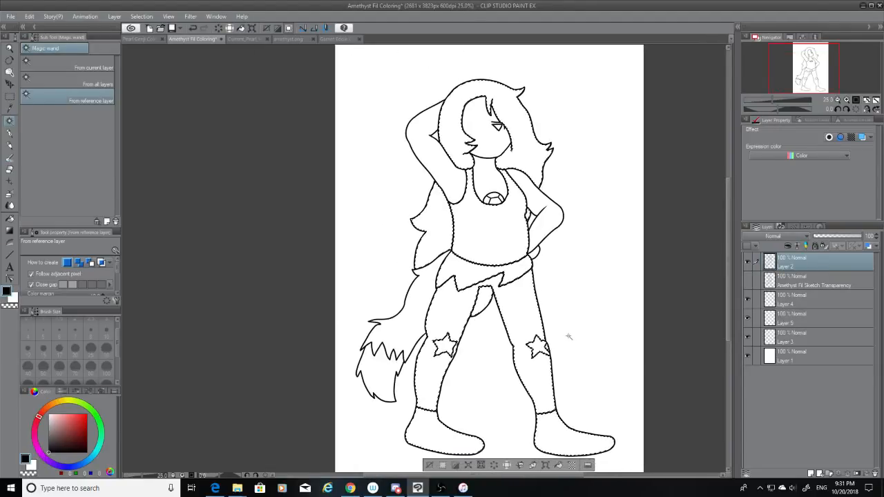
Show the sketch layer and expand the selected area of the figure.
click(747, 281)
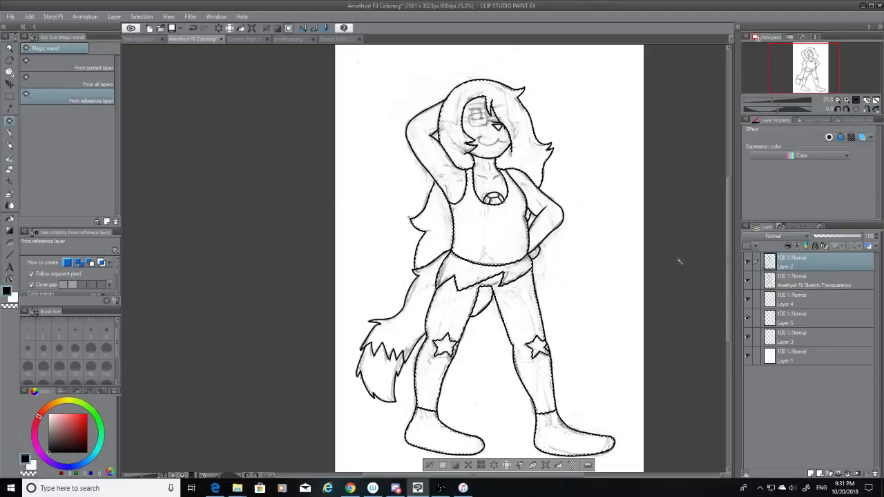
scroll(522, 249, up, 10)
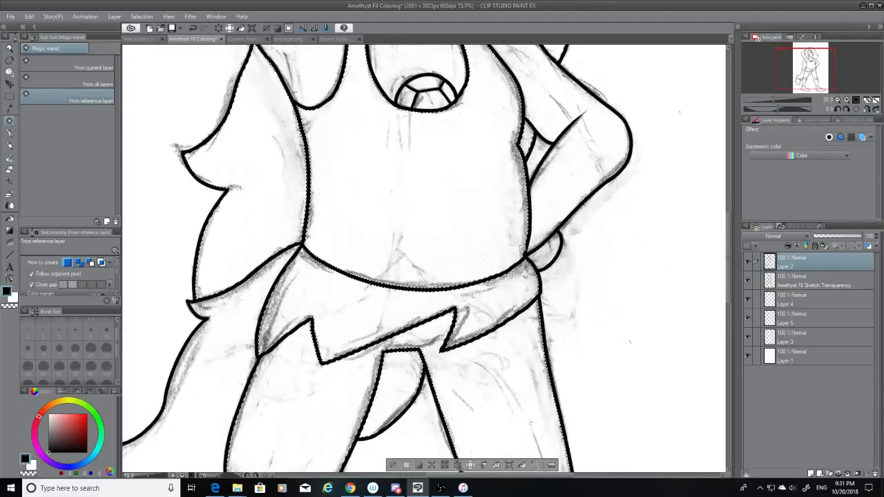
scroll(523, 249, down, 10)
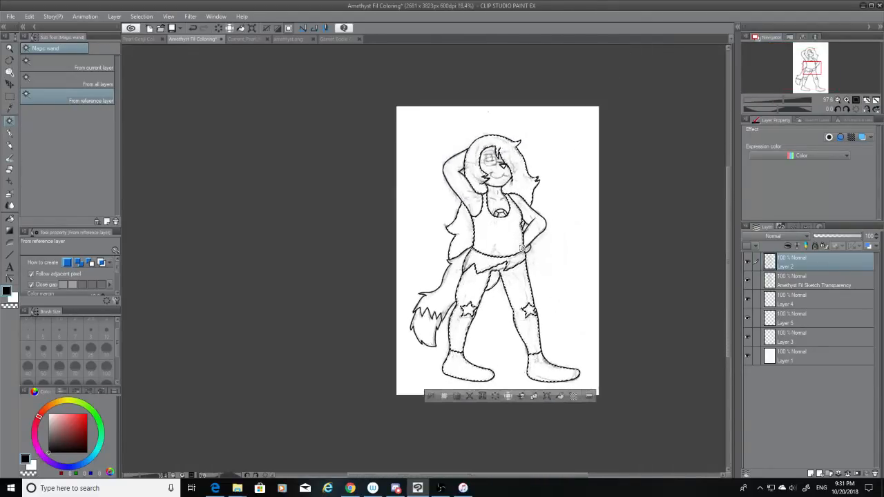
click(141, 16)
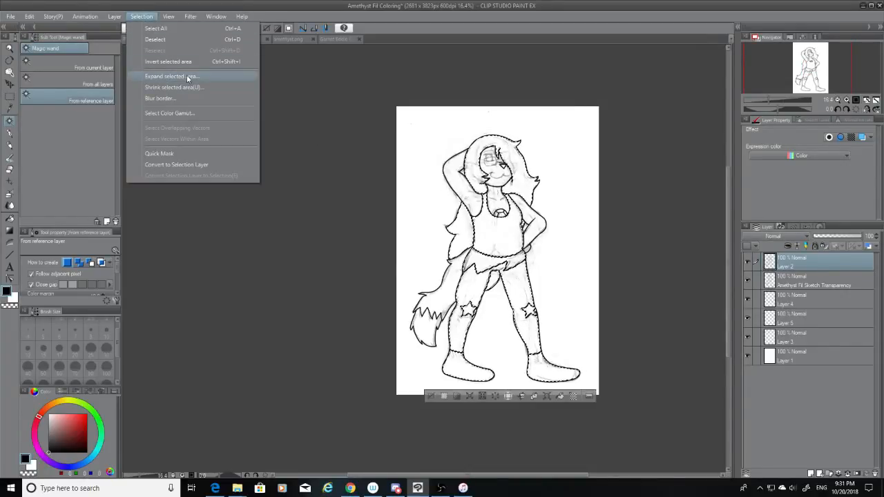
click(186, 75)
click(494, 226)
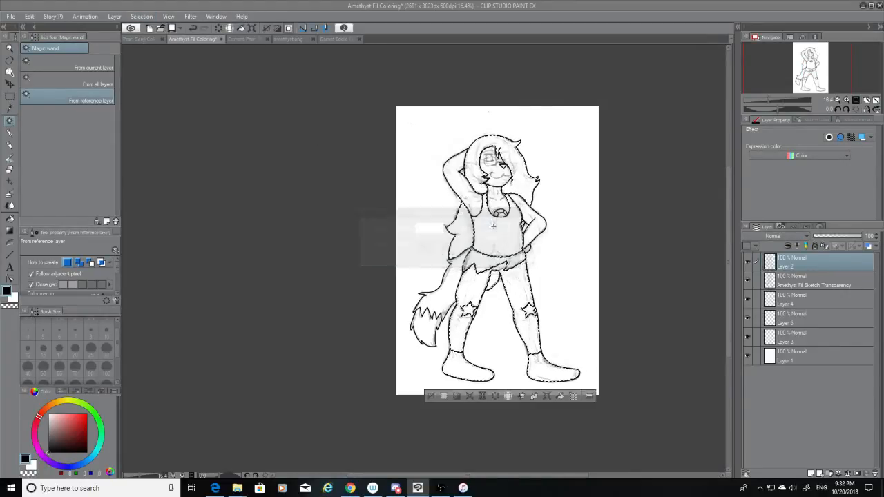
Make Layer 5 active and sample the tank top's pale color from amethyst.png.
click(807, 318)
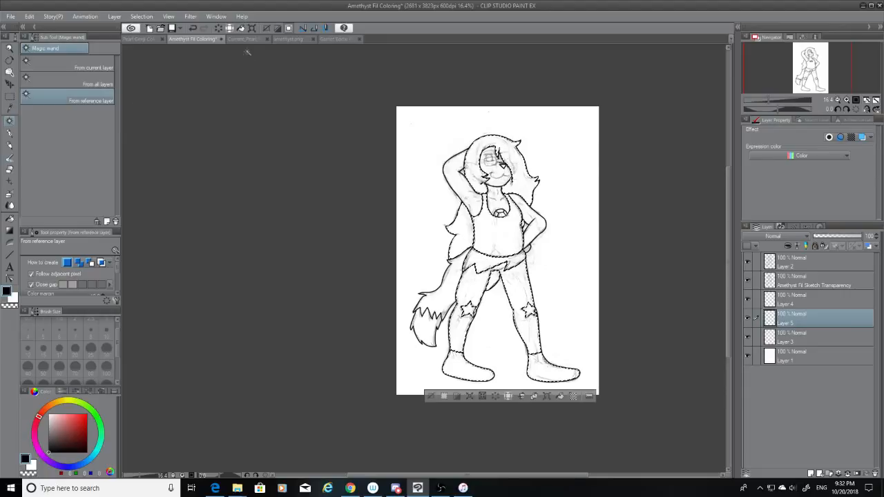
click(244, 39)
click(289, 38)
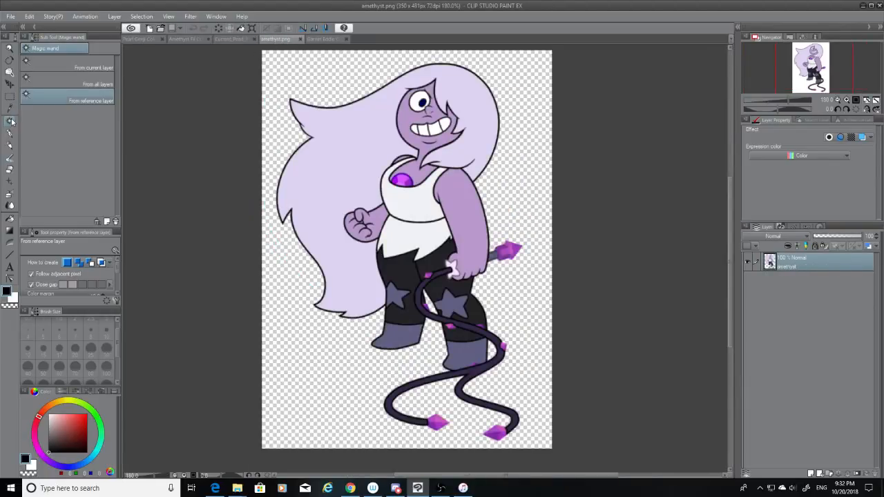
click(10, 108)
click(414, 202)
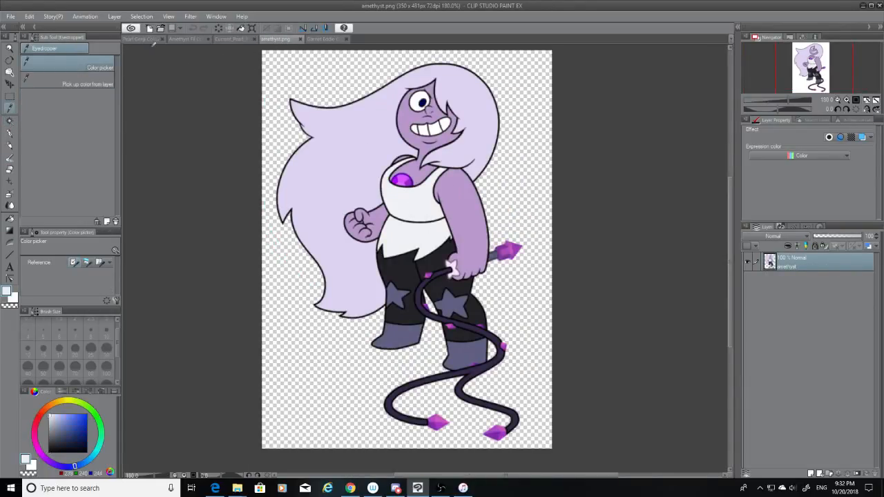
Try filling the tank top and jagged waist cloth with the sampled pale color on Layer 5 of the Amethyst drawing.
click(144, 38)
click(11, 205)
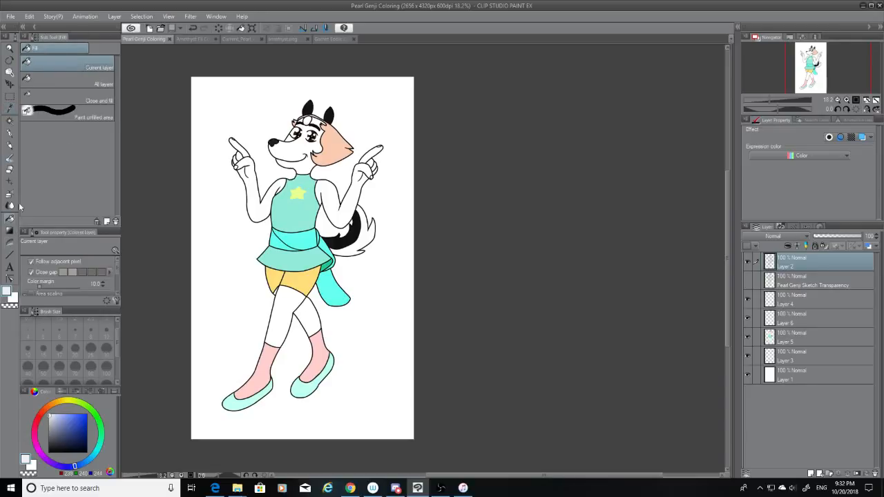
click(194, 40)
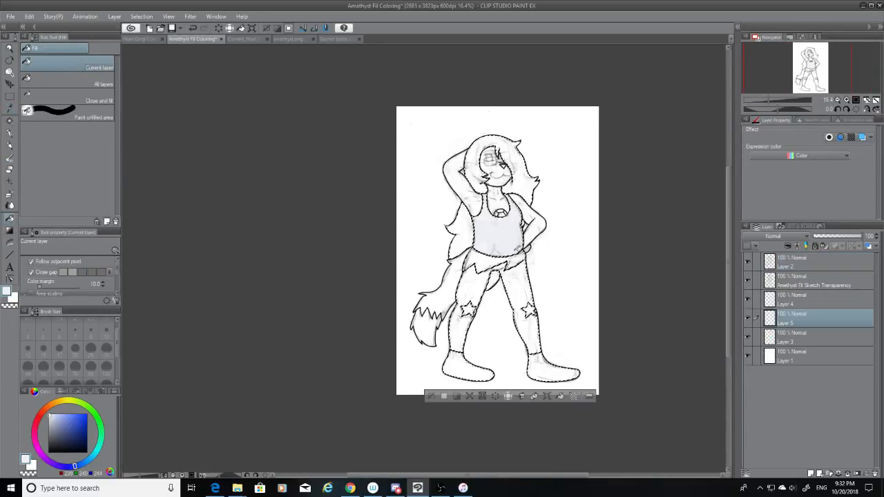
scroll(516, 296, up, 3)
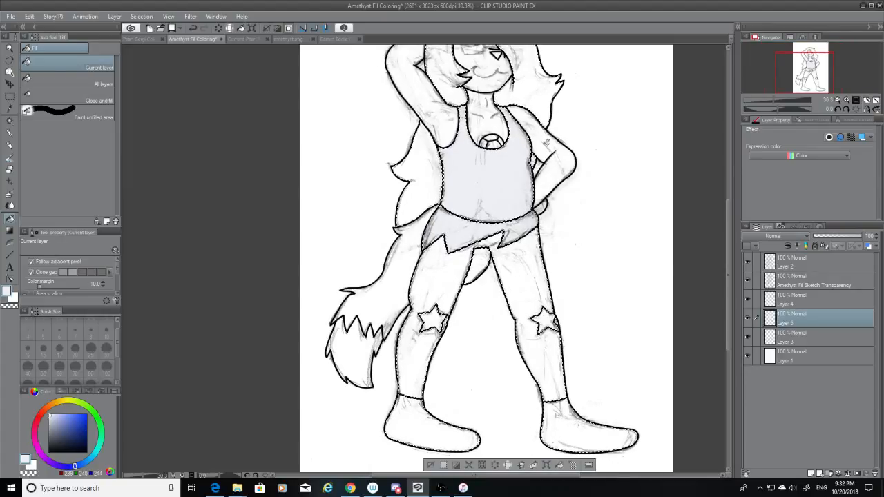
scroll(561, 147, down, 1)
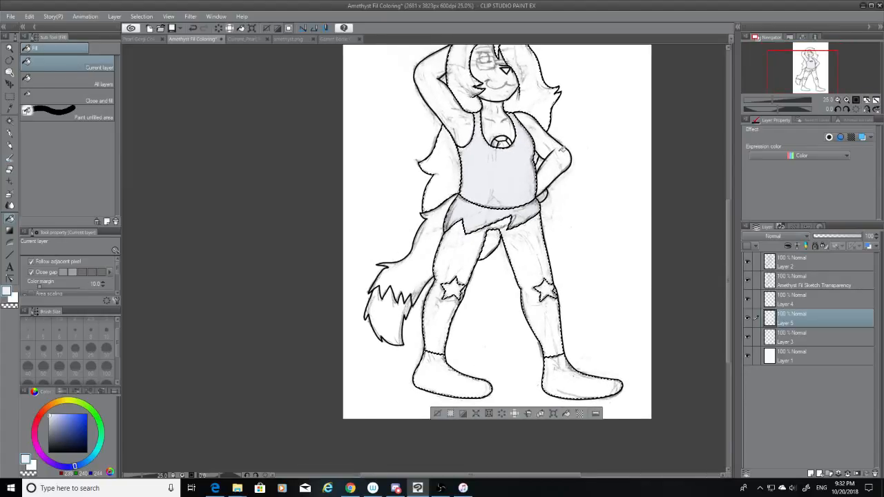
key(ctrl+z)
key(ctrl+z)
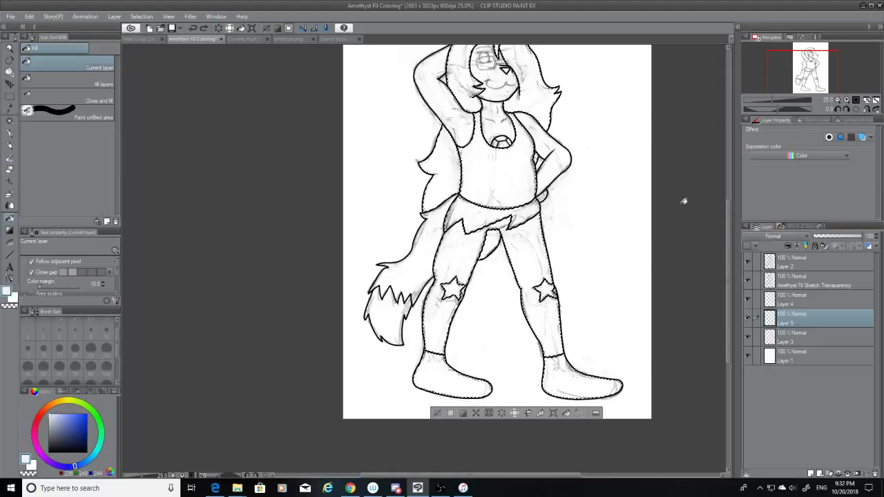
Make Layer 2 active with the From reference layer magic wand and expand the selected area once more.
click(801, 266)
click(11, 120)
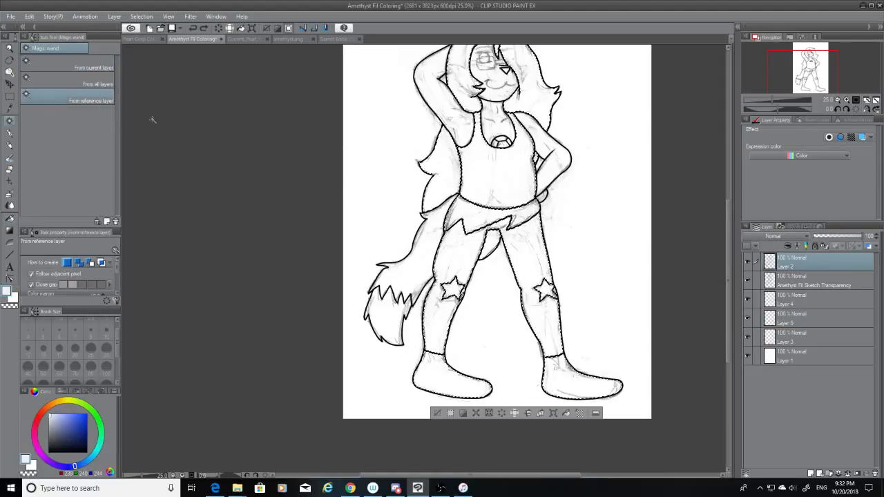
scroll(452, 124, up, 4)
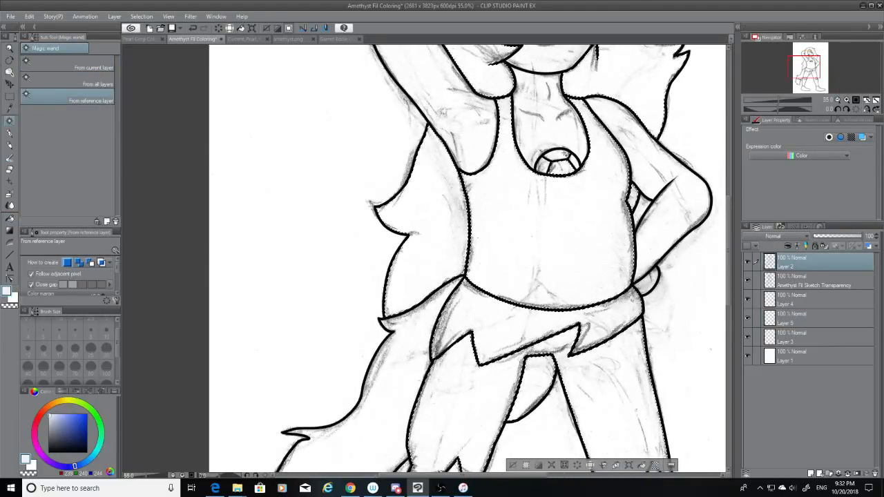
scroll(547, 166, down, 4)
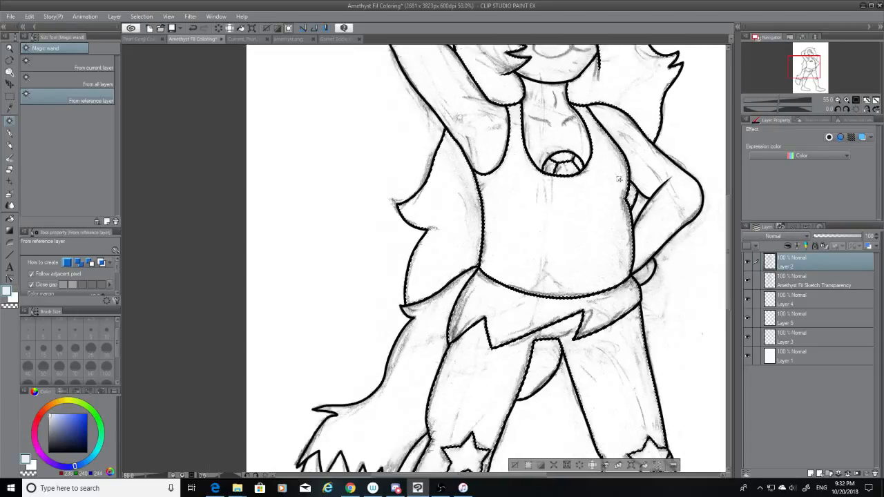
click(142, 17)
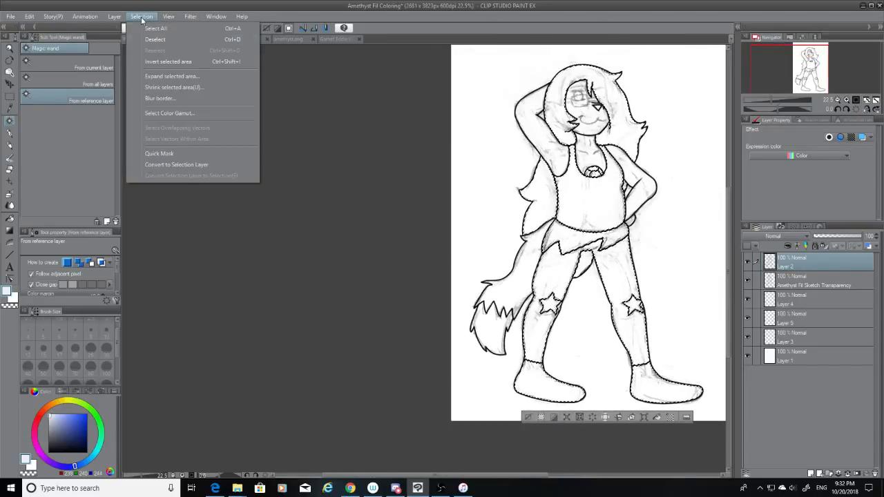
click(179, 77)
click(495, 223)
scroll(500, 246, down, 3)
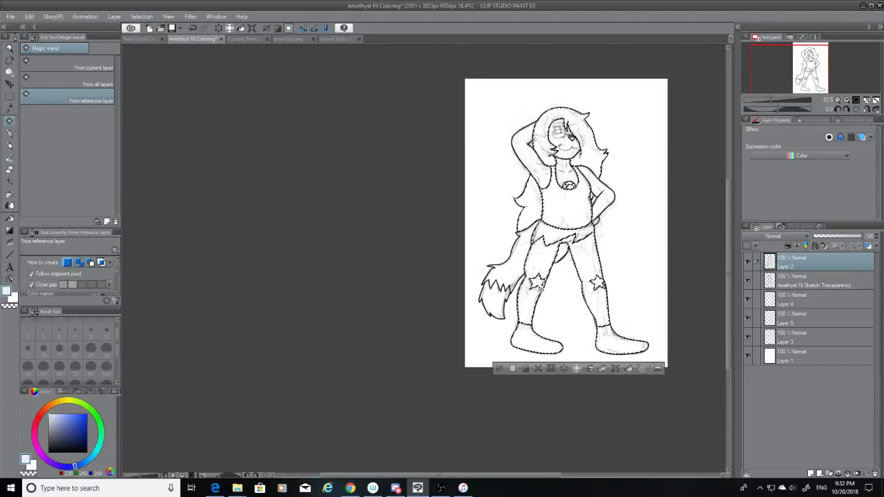
Fill the tank top and jagged waist cloth on Layer 5 with the reference image's pale top color.
drag(527, 476, 571, 476)
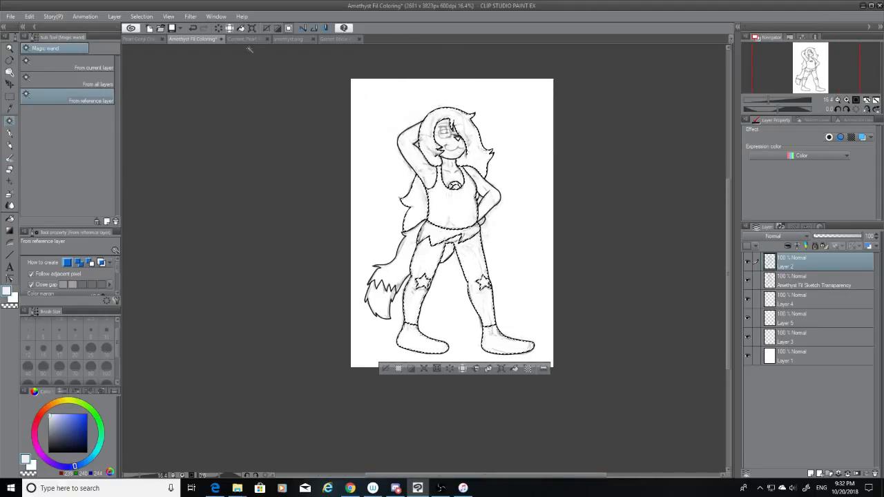
click(294, 38)
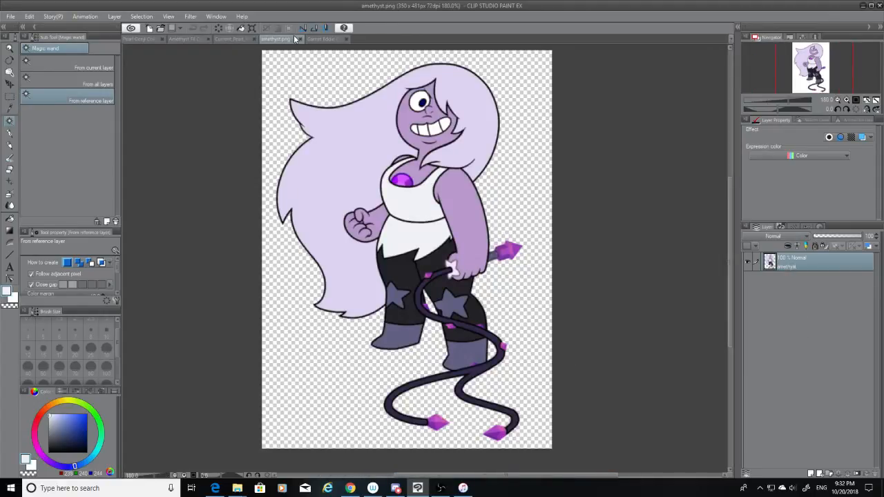
click(9, 110)
click(192, 39)
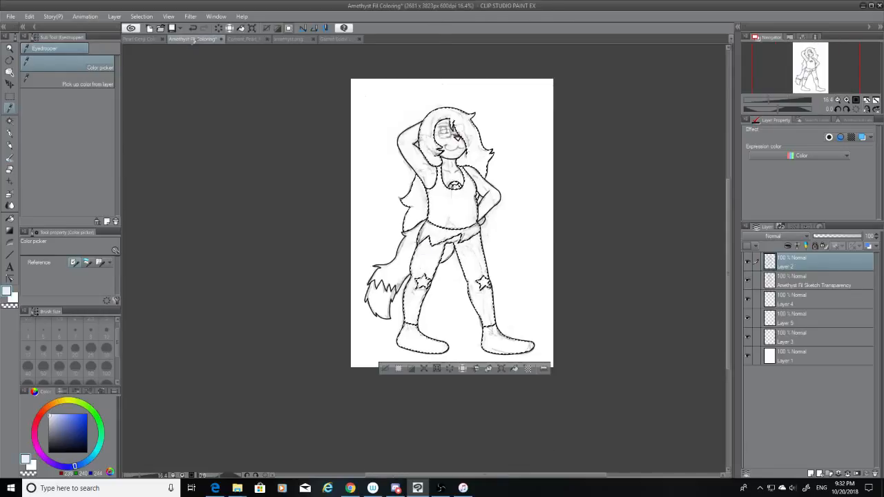
click(10, 219)
scroll(598, 203, up, 2)
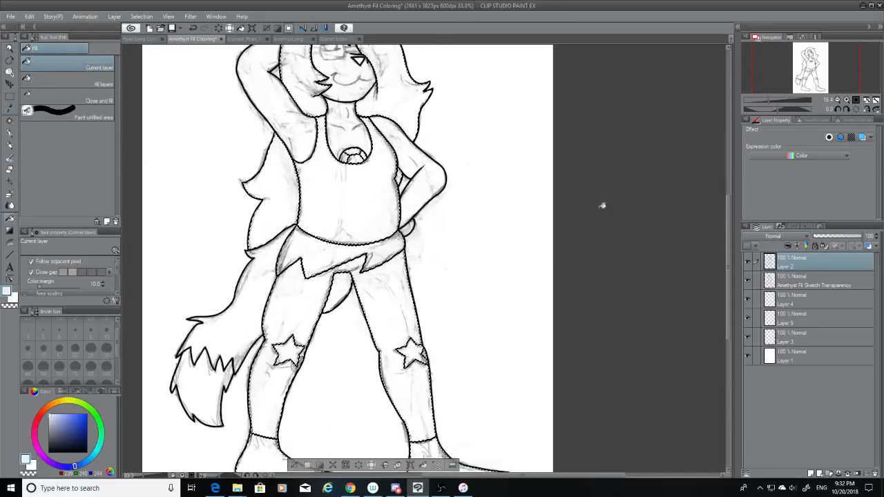
click(808, 320)
click(338, 213)
click(329, 254)
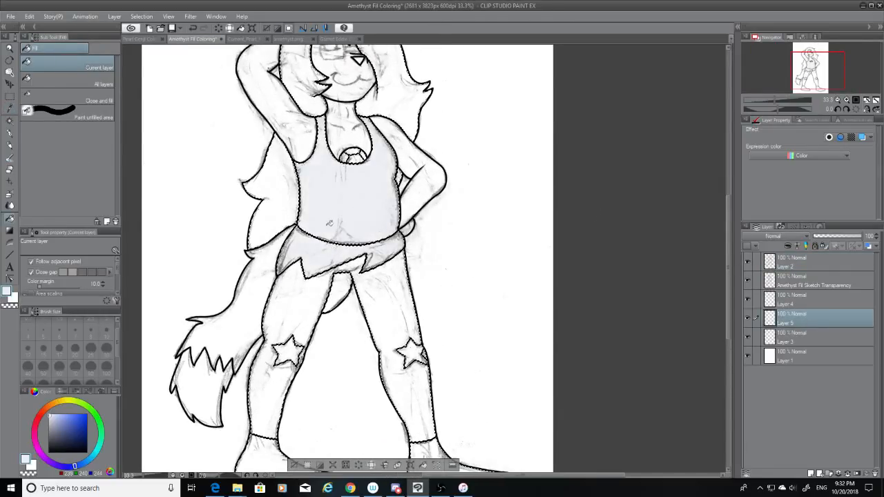
Sample the near-black leggings color from amethyst.png and fill both legs with it on Layer 5.
click(288, 39)
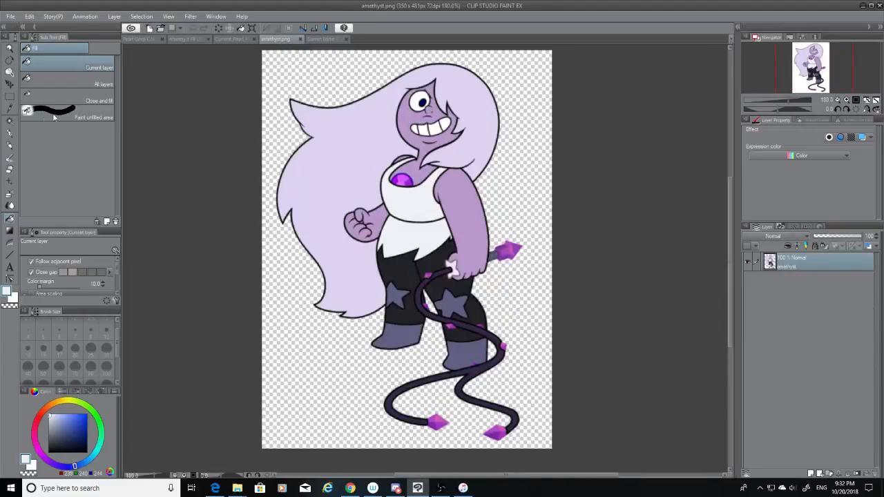
click(10, 108)
click(398, 266)
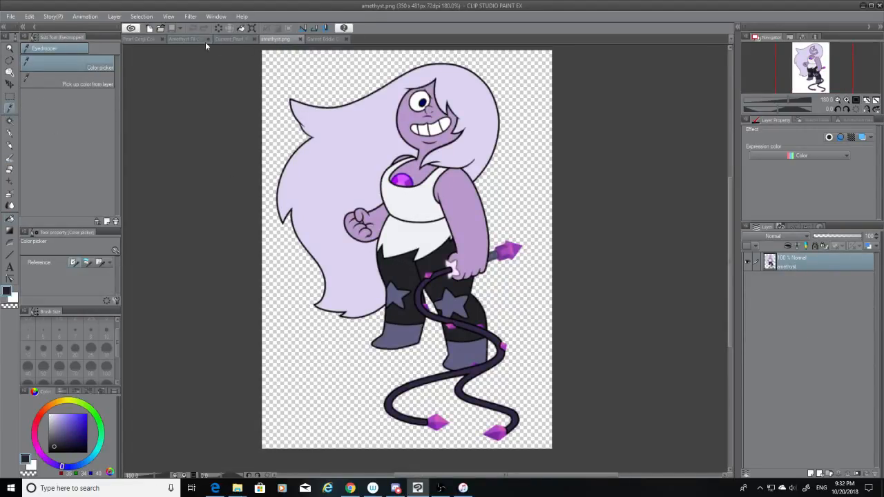
click(185, 38)
click(9, 205)
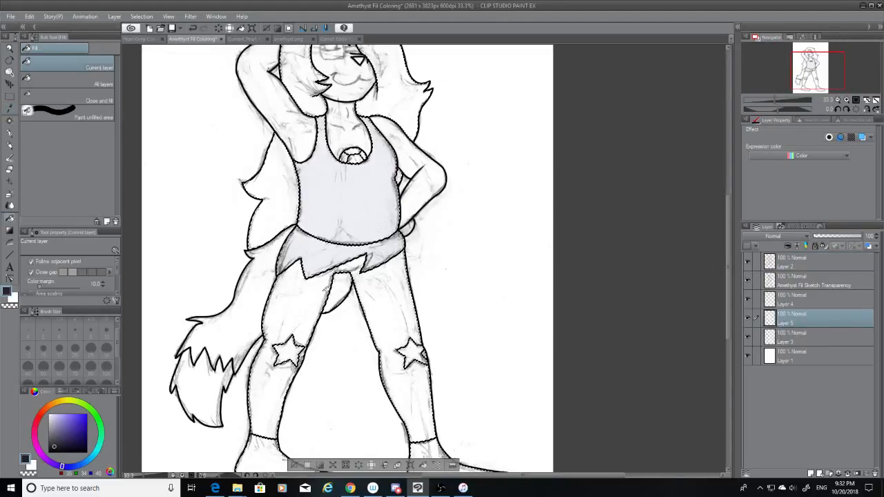
click(424, 351)
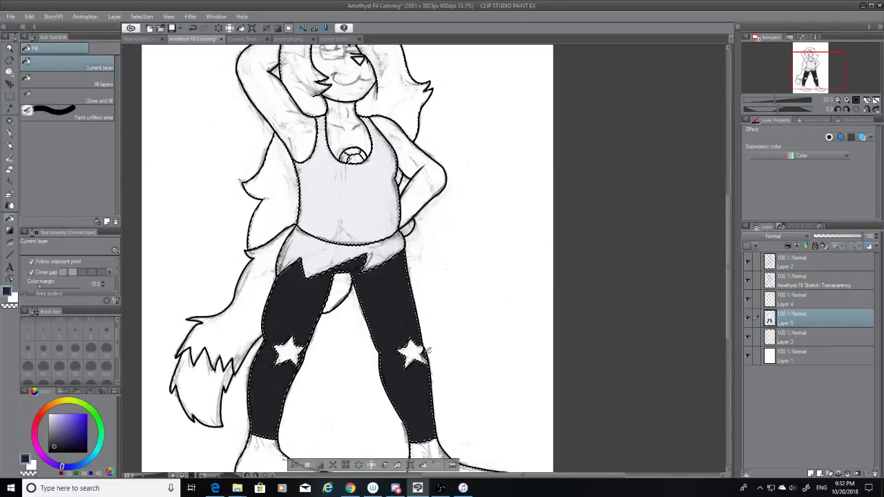
Sample the boots' muted purple from amethyst.png and fill both knee stars and both feet with it on Layer 5.
click(288, 39)
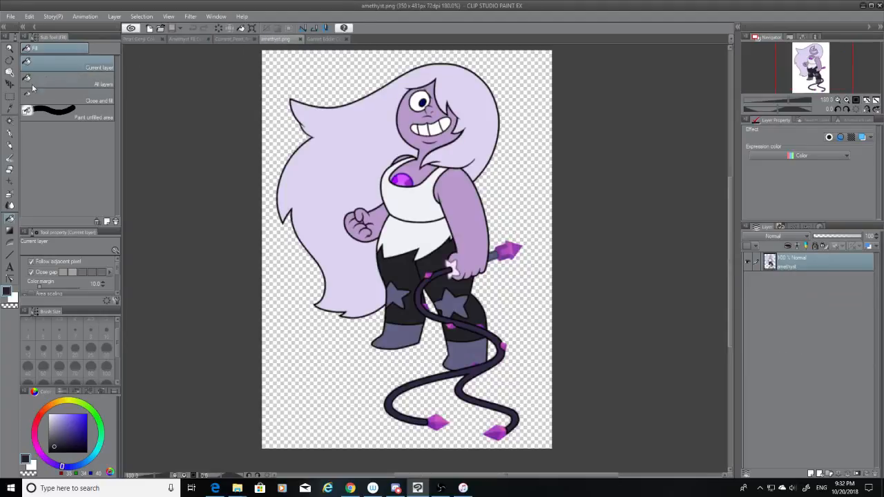
click(9, 109)
click(410, 333)
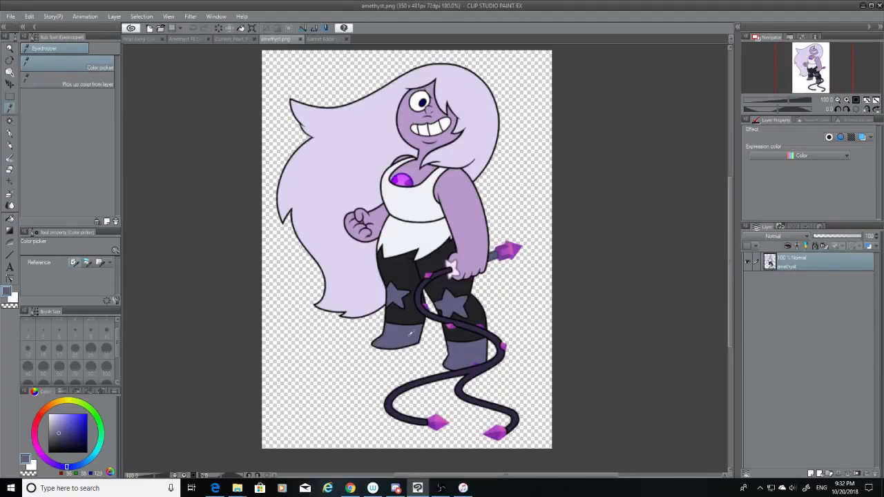
click(196, 40)
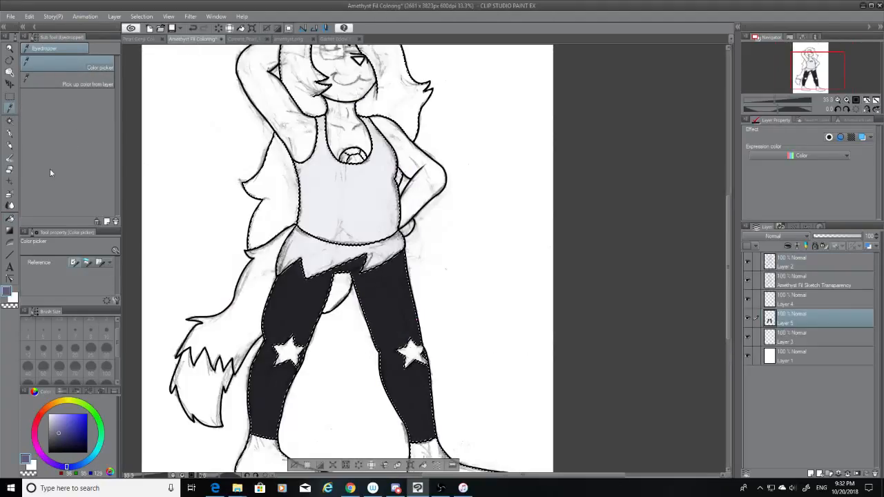
click(10, 218)
click(283, 354)
click(413, 353)
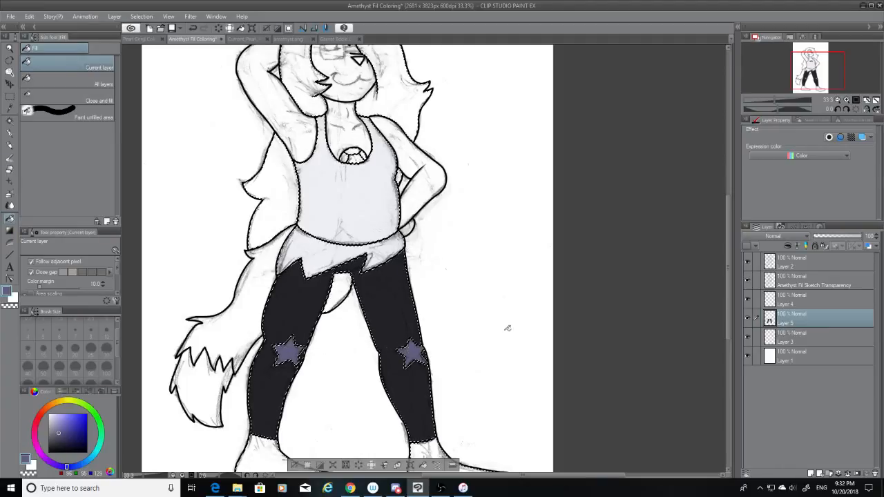
scroll(549, 354, down, 1)
click(485, 443)
click(351, 441)
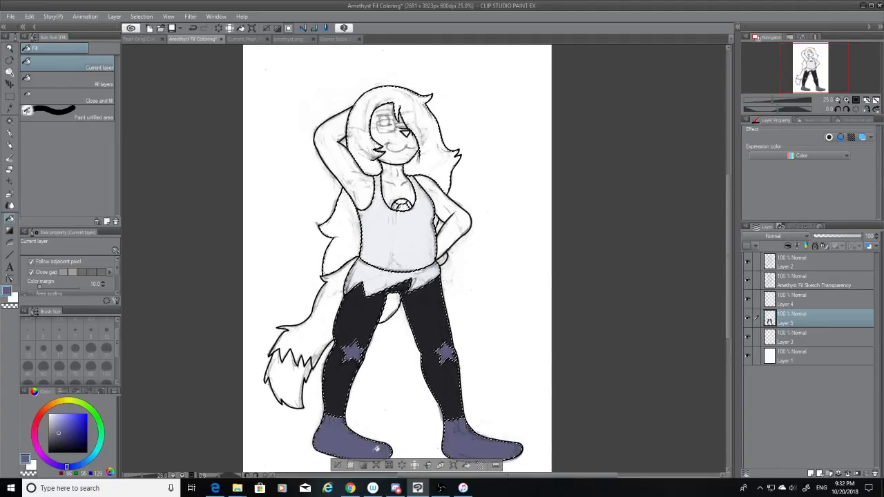
Sample the pale lavender hair color from amethyst.png and fill all hair sections with it on Layer 5.
scroll(374, 245, up, 2)
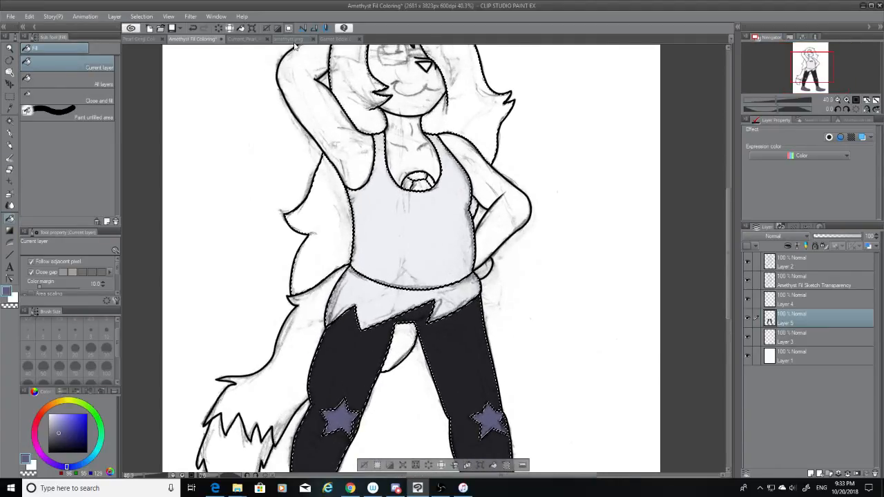
click(294, 41)
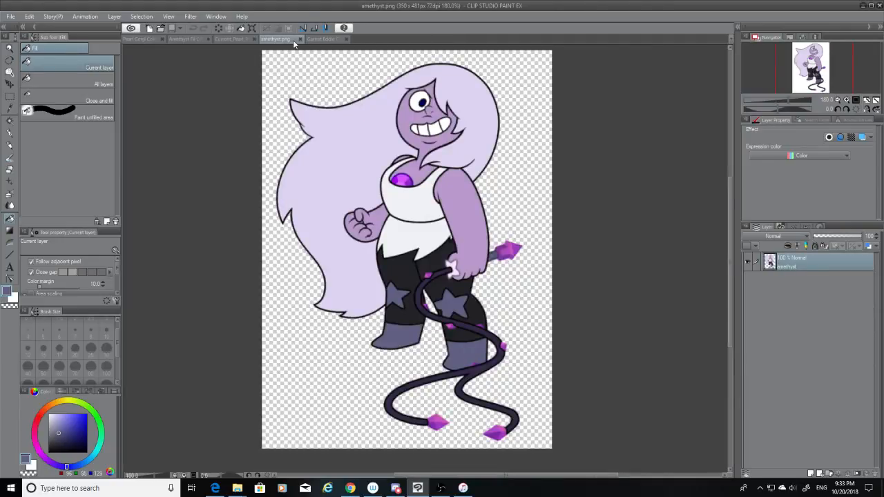
click(10, 107)
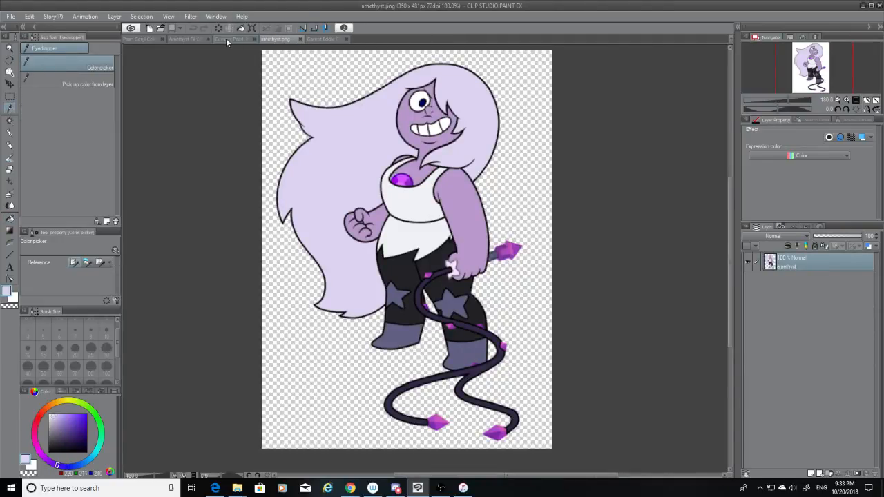
click(225, 38)
click(190, 38)
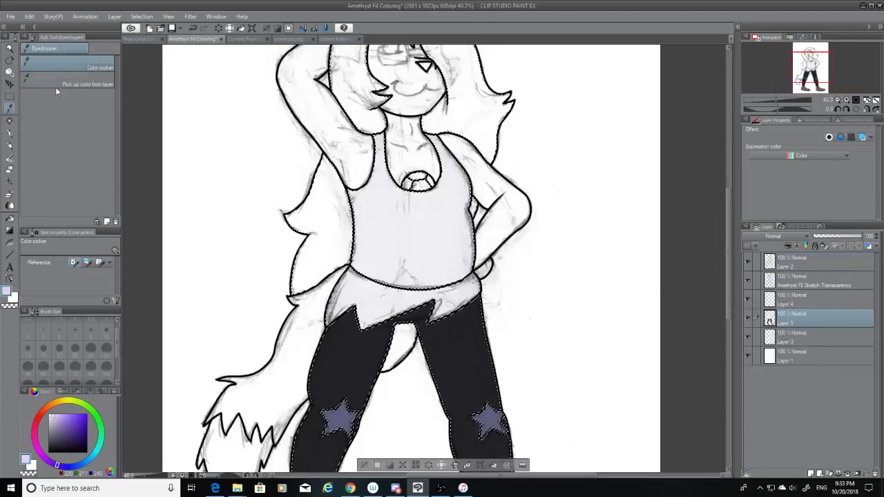
click(10, 219)
click(484, 76)
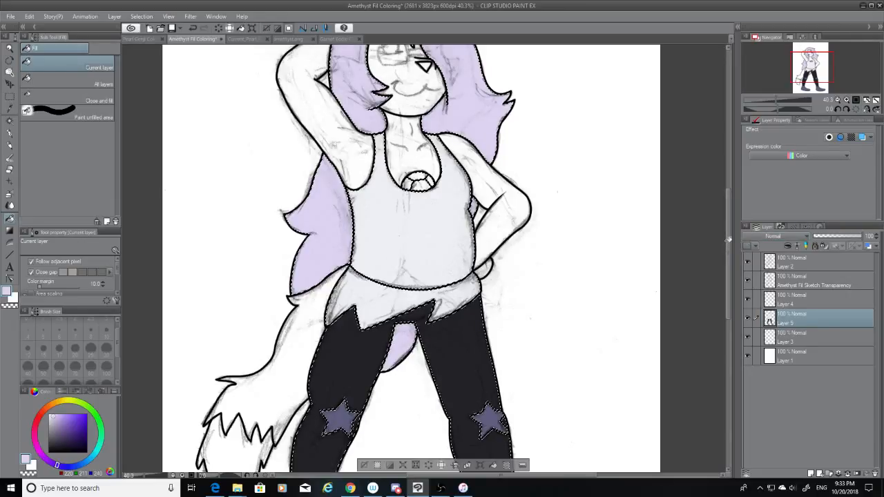
drag(727, 239, 726, 187)
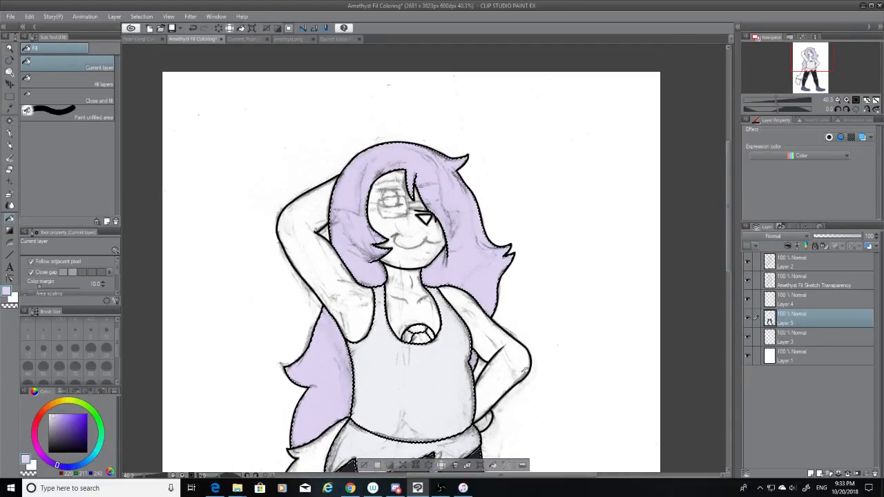
Sample the vivid purple of the gem's left side in amethyst.png and fill the chest gem's left facet with it on Layer 5.
scroll(425, 306, up, 2)
scroll(426, 306, down, 2)
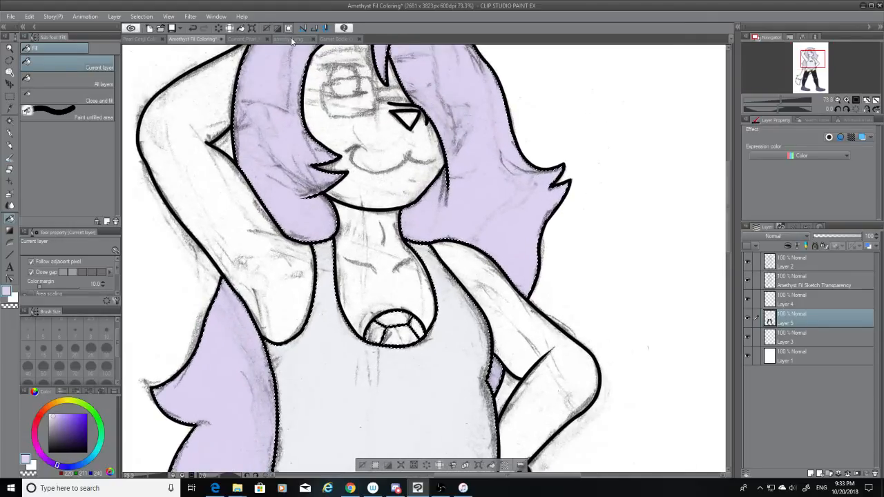
click(291, 39)
click(9, 108)
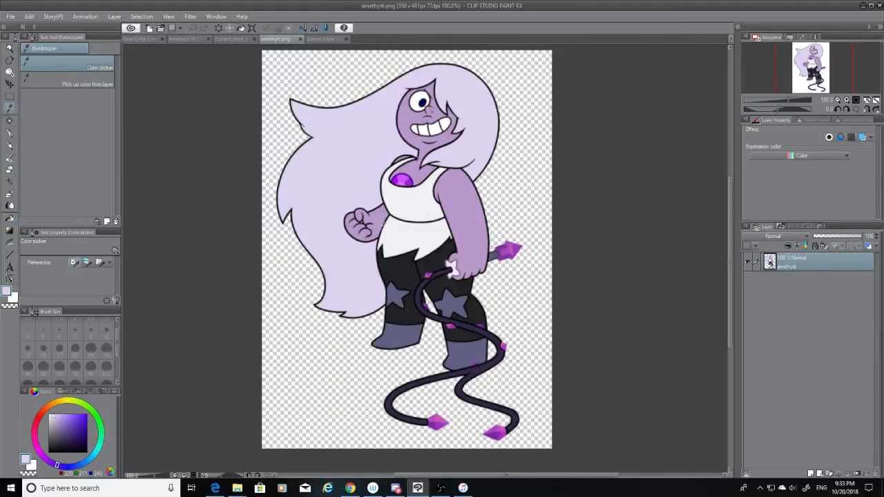
scroll(390, 178, up, 6)
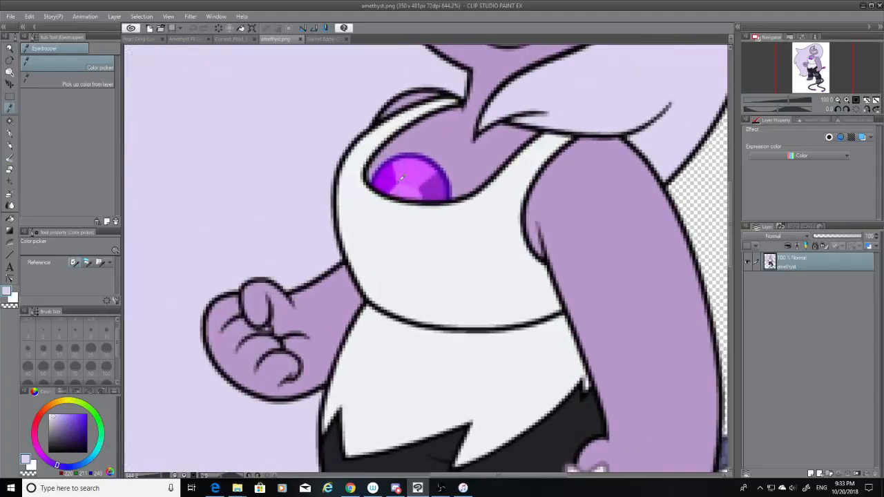
click(389, 177)
click(226, 40)
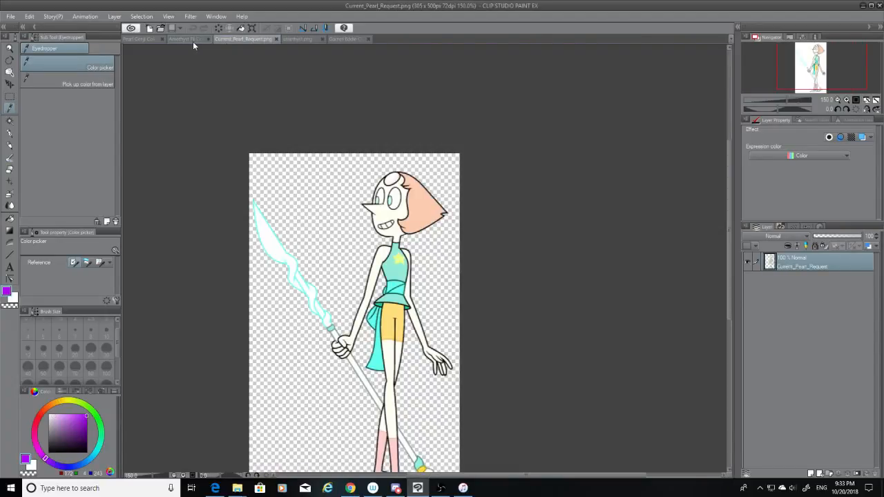
click(193, 39)
click(9, 220)
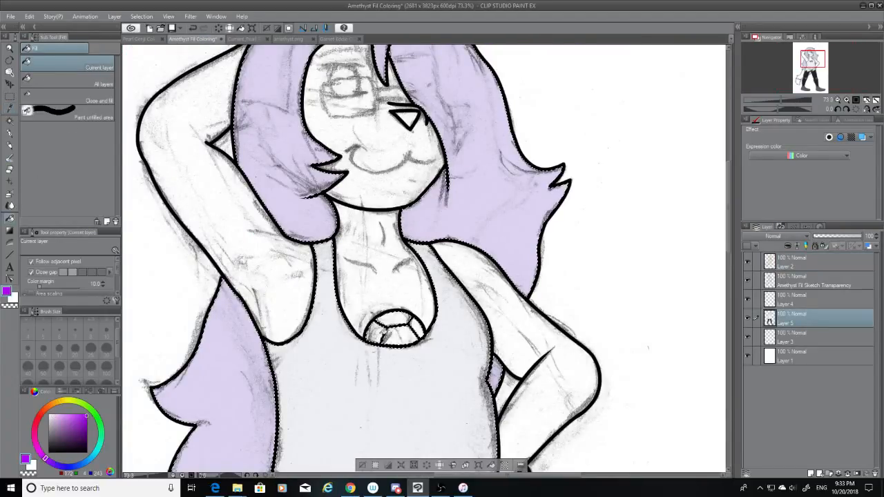
click(375, 333)
Sample the bright magenta-purple of the gem's upper part in amethyst.png and fill the chest gem's top facet with it on Layer 5.
click(290, 40)
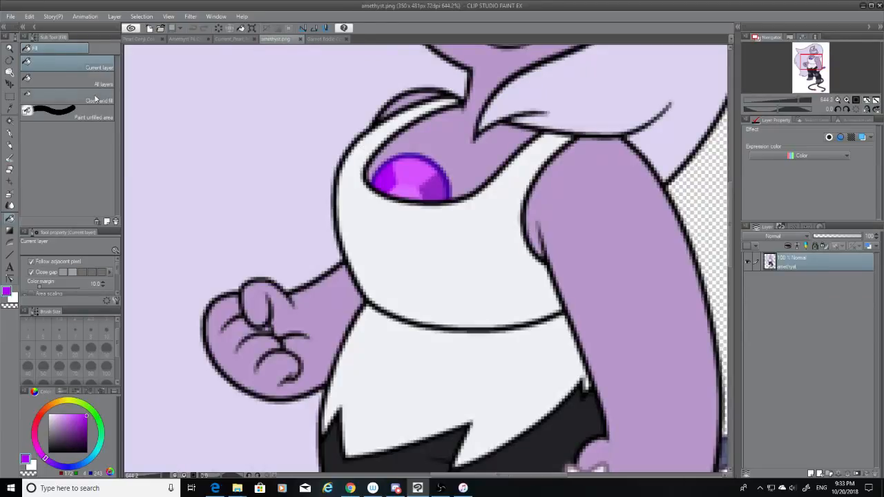
click(9, 109)
click(417, 163)
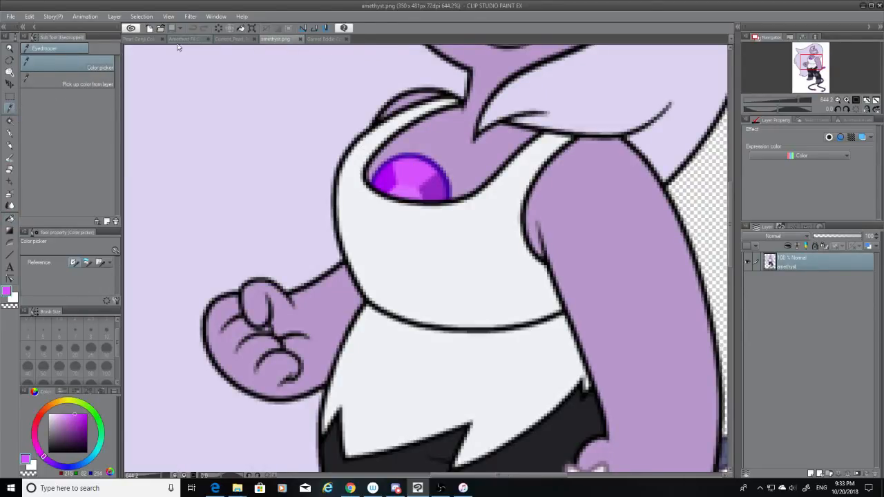
click(179, 39)
click(9, 219)
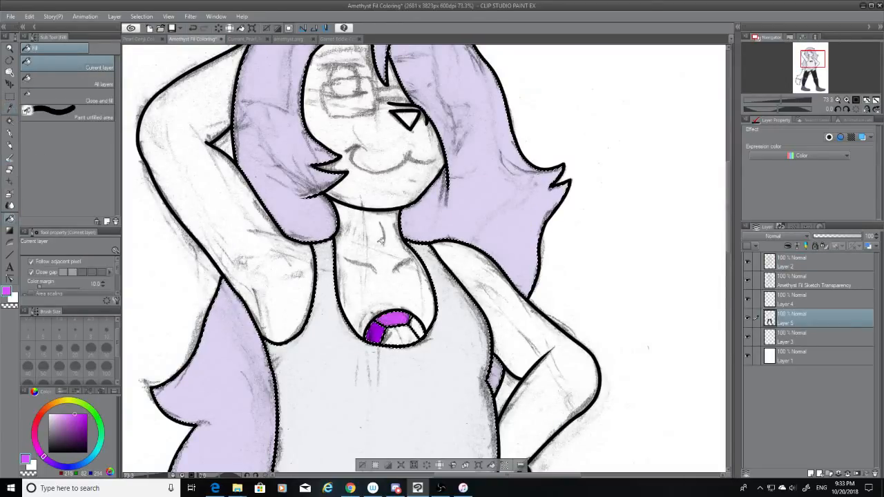
Sample the darker purple of the gem's right side in amethyst.png and fill the chest gem's right facet with it on Layer 5.
click(287, 40)
click(9, 110)
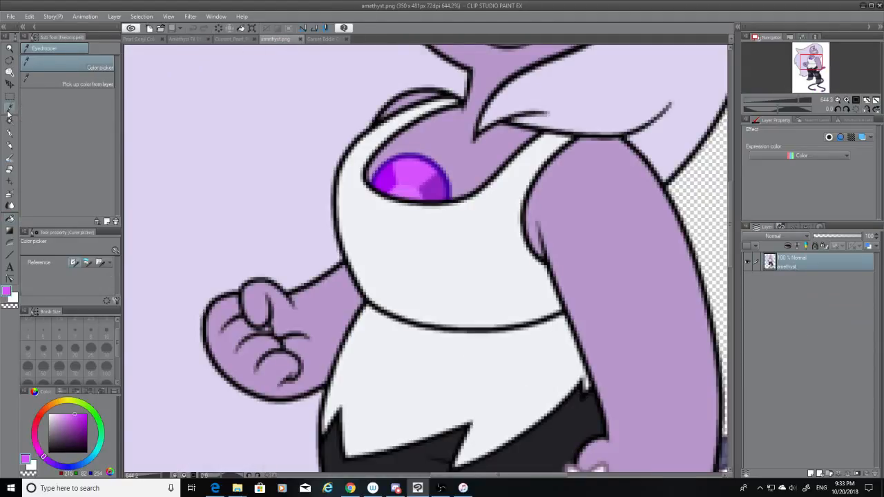
click(434, 183)
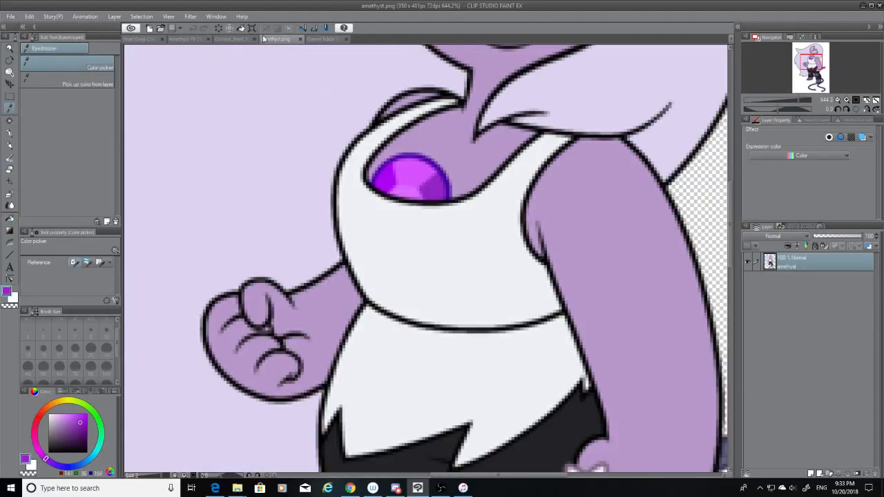
click(186, 40)
click(10, 220)
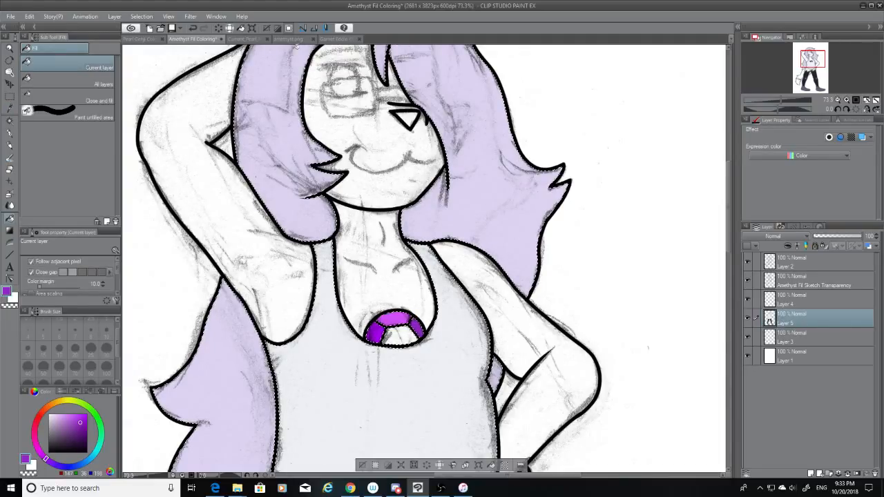
Sample the light pinkish-purple of the gem's center in amethyst.png and fill the chest gem's middle facet with it on Layer 5.
click(290, 40)
click(10, 108)
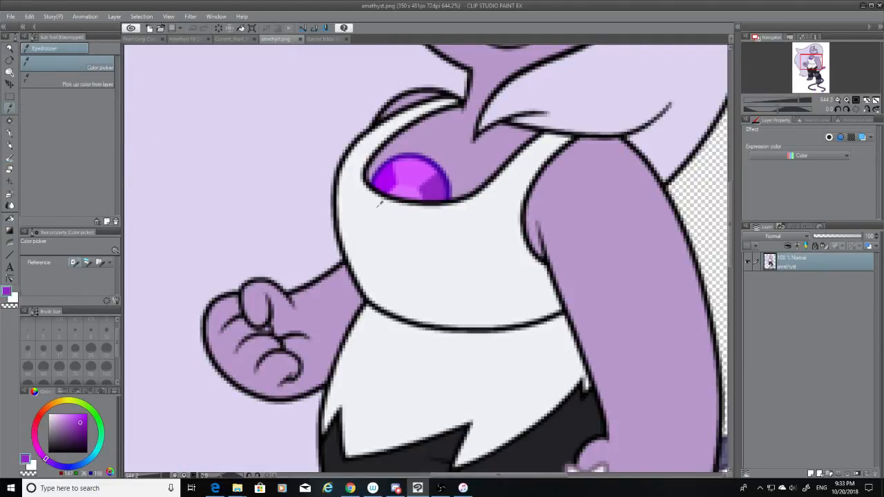
click(412, 187)
click(192, 38)
click(9, 219)
click(401, 335)
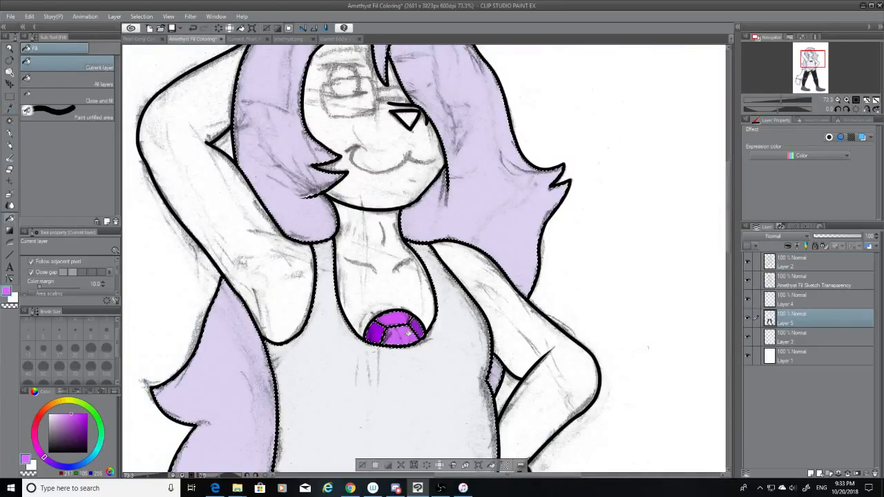
scroll(409, 333, down, 8)
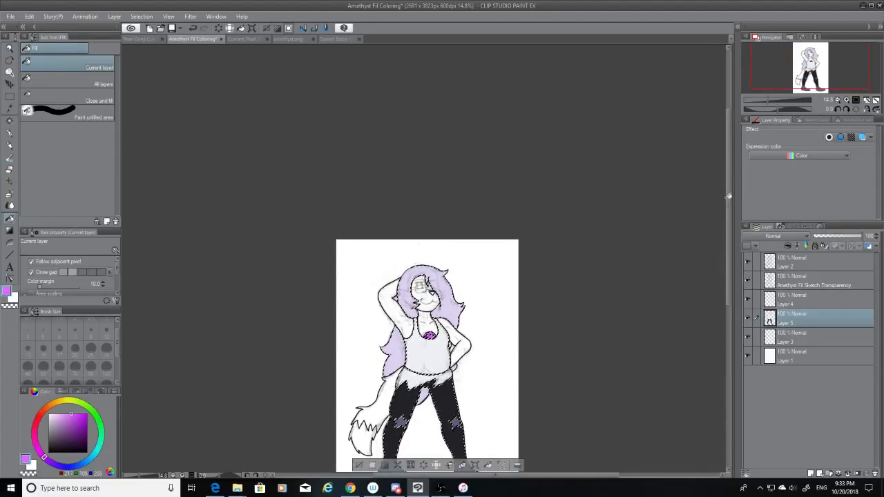
drag(726, 242, 727, 292)
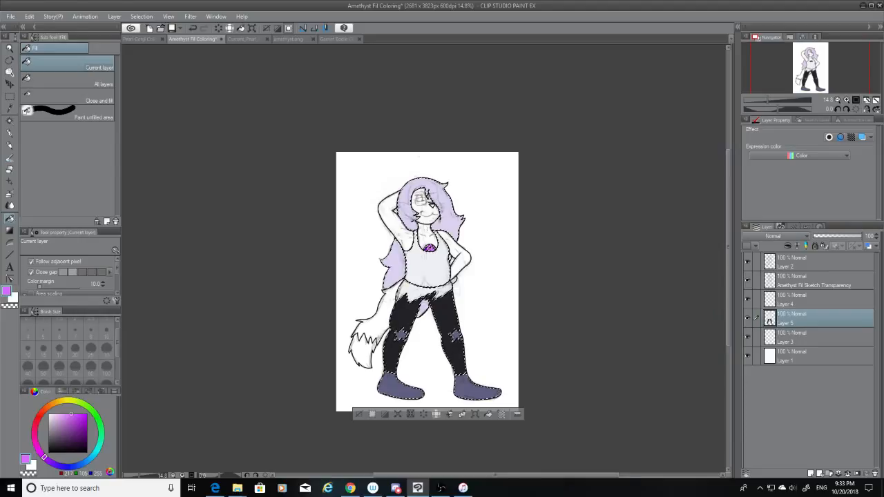
key(alt+Tab)
key(alt+Tab)
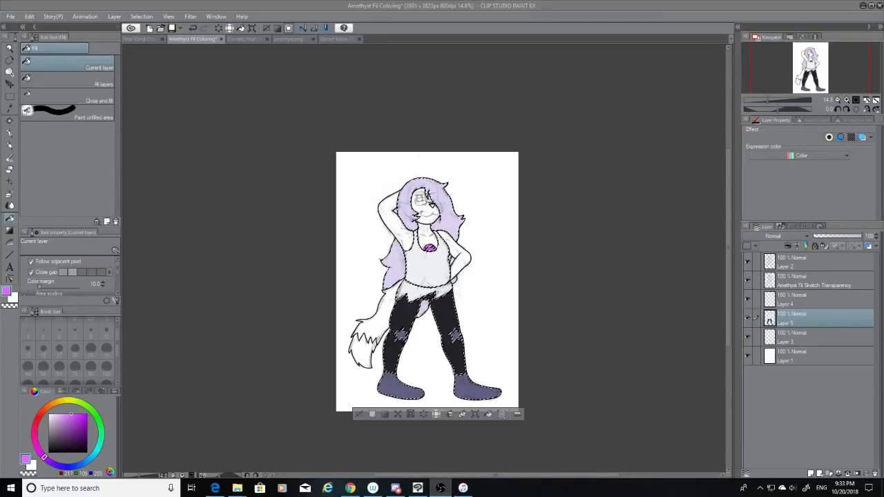